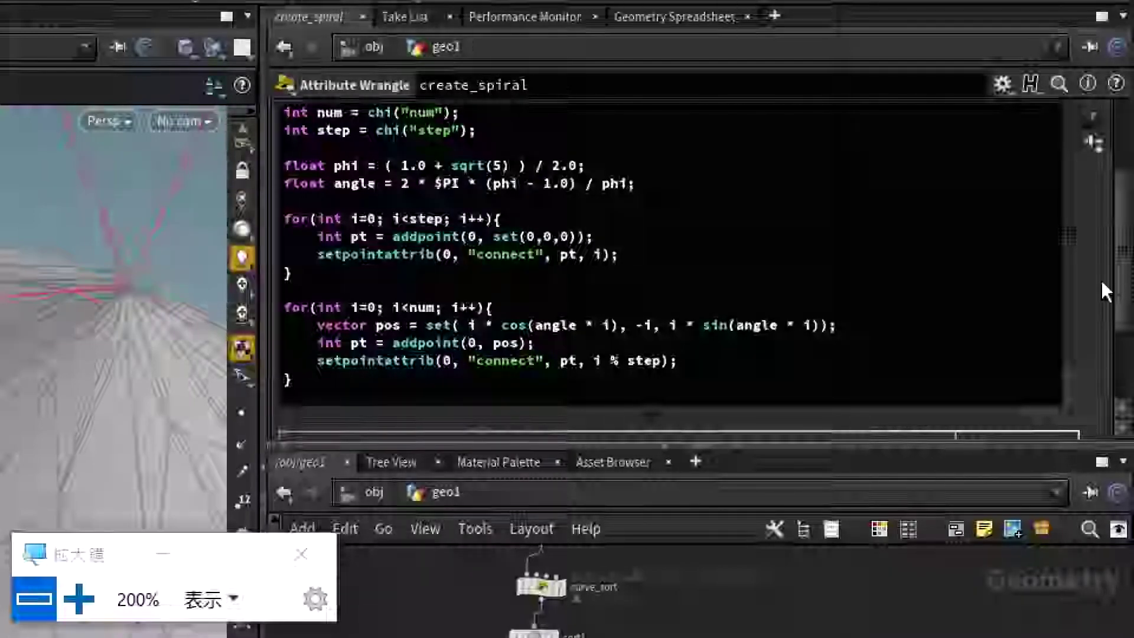
Step: Widen the 3D viewport and orbit the mesh to see it as a cone
left_click_drag(260, 283, 440, 284)
scroll(242, 295, "down", 3)
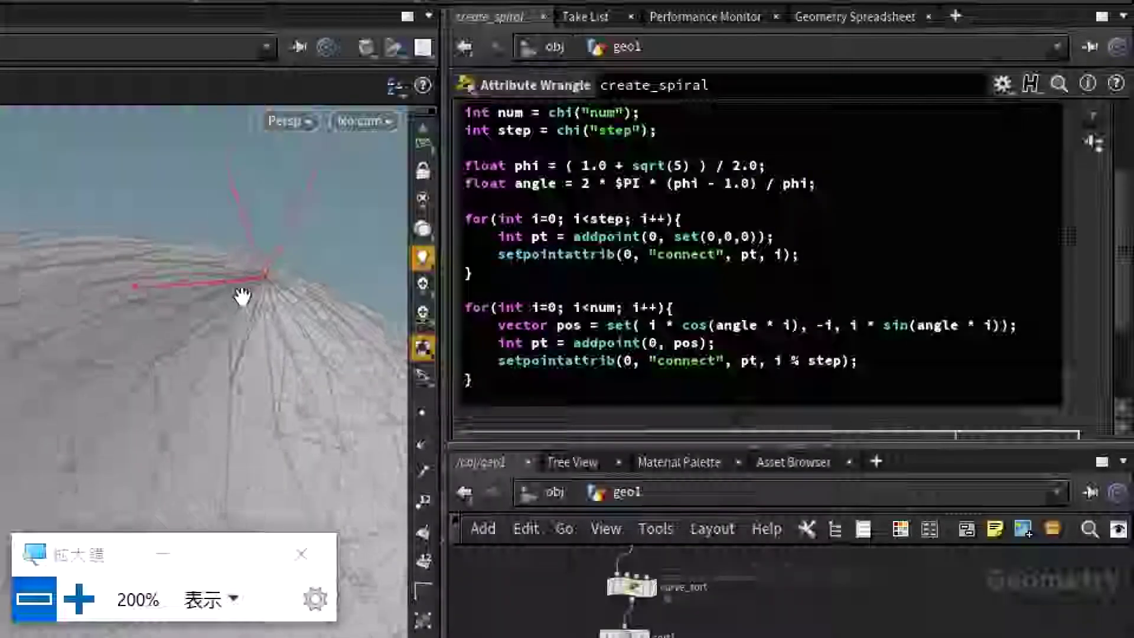
scroll(241, 294, "down", 3)
scroll(241, 294, "down", 3)
scroll(245, 272, "down", 3)
mouse_move(247, 263)
left_mouse_down()
mouse_move(177, 296)
mouse_move(204, 301)
mouse_move(177, 291)
mouse_move(203, 317)
mouse_move(109, 393)
mouse_move(301, 246)
mouse_move(109, 304)
mouse_move(274, 445)
mouse_move(294, 270)
mouse_move(218, 250)
mouse_move(228, 271)
mouse_move(148, 279)
mouse_move(207, 325)
mouse_move(168, 385)
mouse_move(194, 290)
mouse_move(201, 313)
left_mouse_up()
scroll(148, 279, "up", 2)
scroll(147, 279, "up", 2)
scroll(147, 279, "up", 2)
scroll(148, 279, "up", 2)
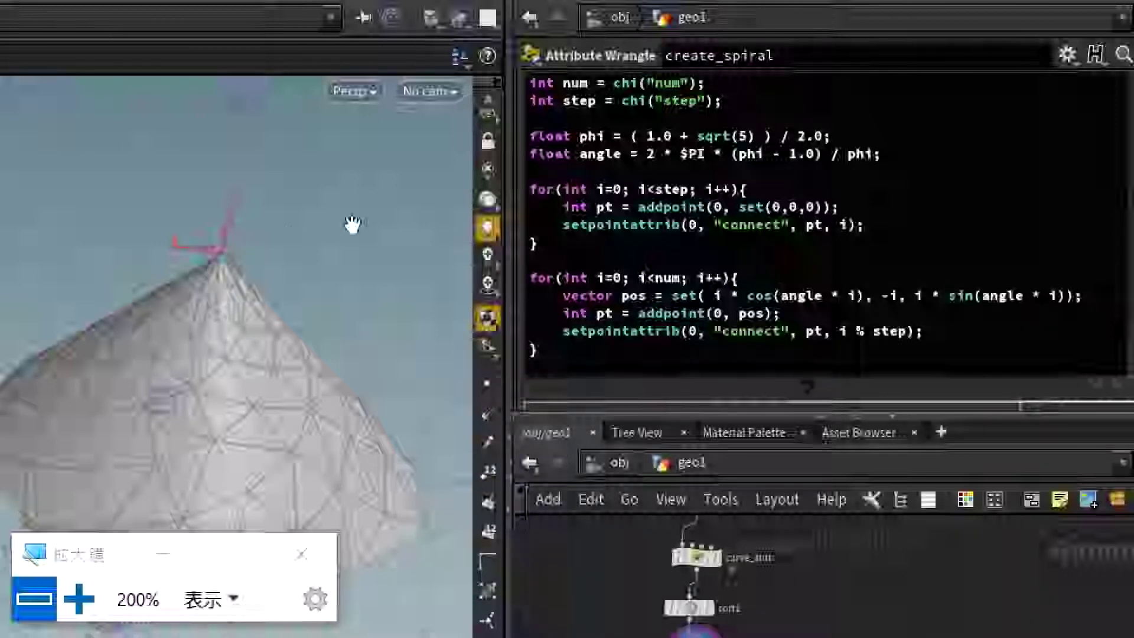
Step: Highlight the first for-loop in the wrangle code, which stacks points at the origin
left_click_drag(539, 243, 499, 198)
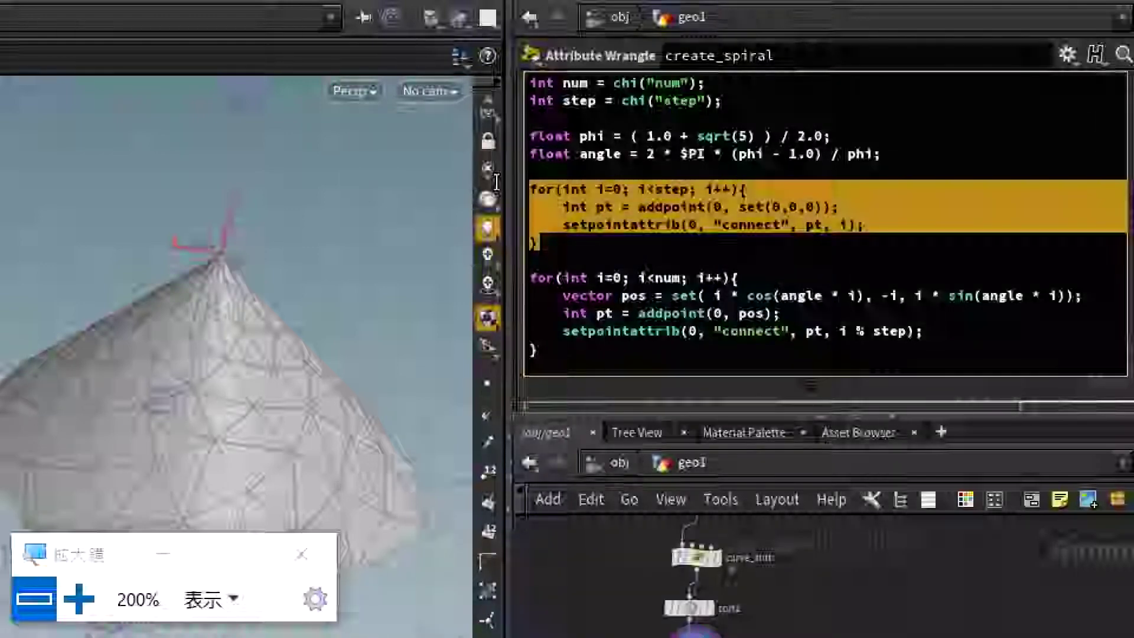
scroll(224, 241, "up", 3)
scroll(216, 236, "up", 2)
scroll(248, 257, "up", 2)
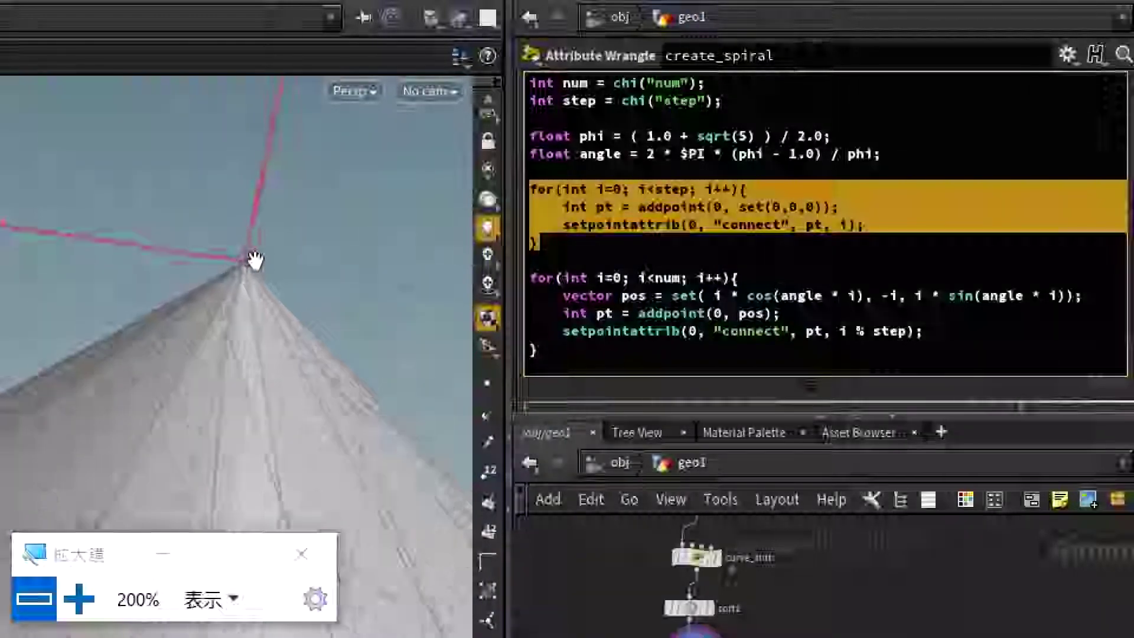
scroll(248, 257, "up", 2)
scroll(227, 266, "up", 2)
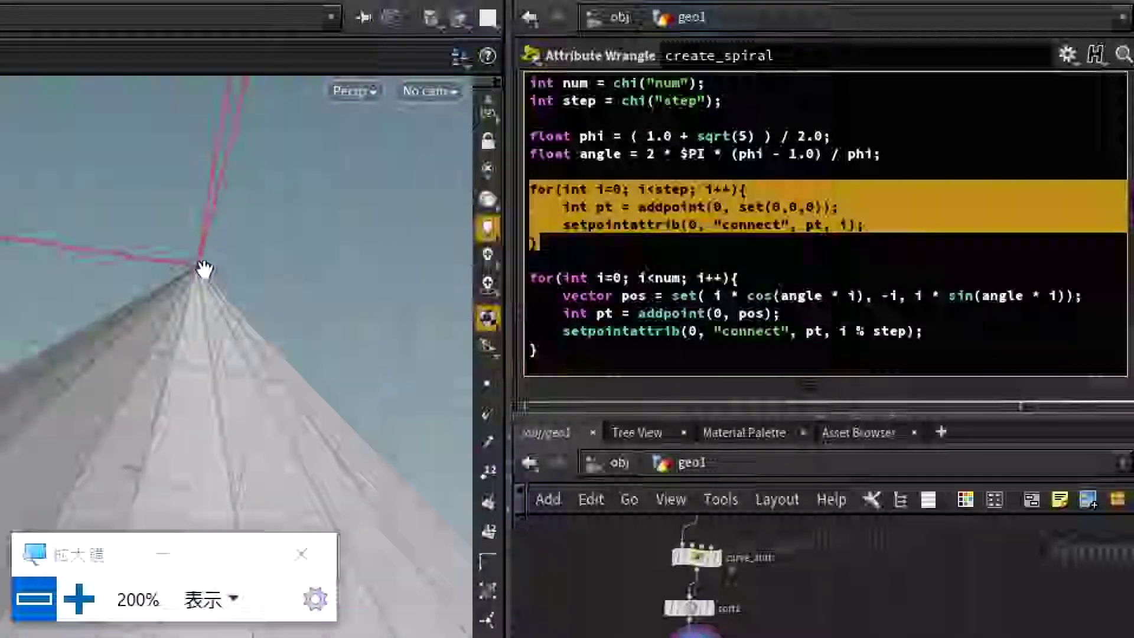
Step: Show point numbers, orbit around the cone's apex, and enlarge the network editor
left_click(491, 476)
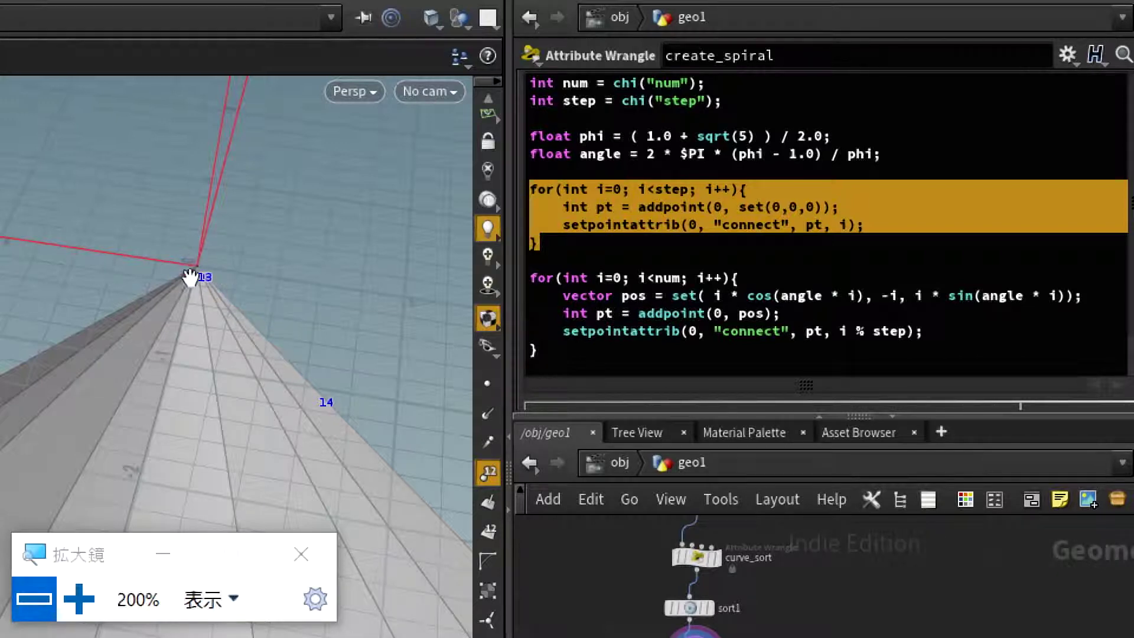
mouse_move(190, 277)
left_mouse_down()
mouse_move(203, 267)
mouse_move(225, 356)
mouse_move(182, 373)
mouse_move(142, 438)
mouse_move(222, 425)
mouse_move(185, 320)
mouse_move(213, 266)
mouse_move(222, 287)
left_mouse_up()
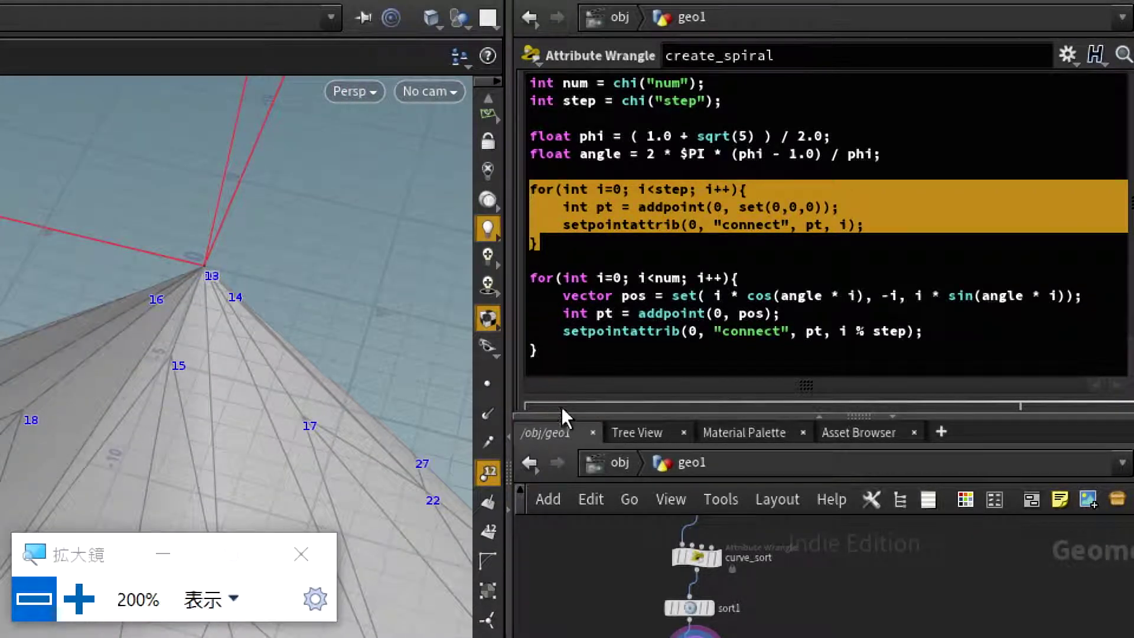
left_click_drag(540, 413, 548, 363)
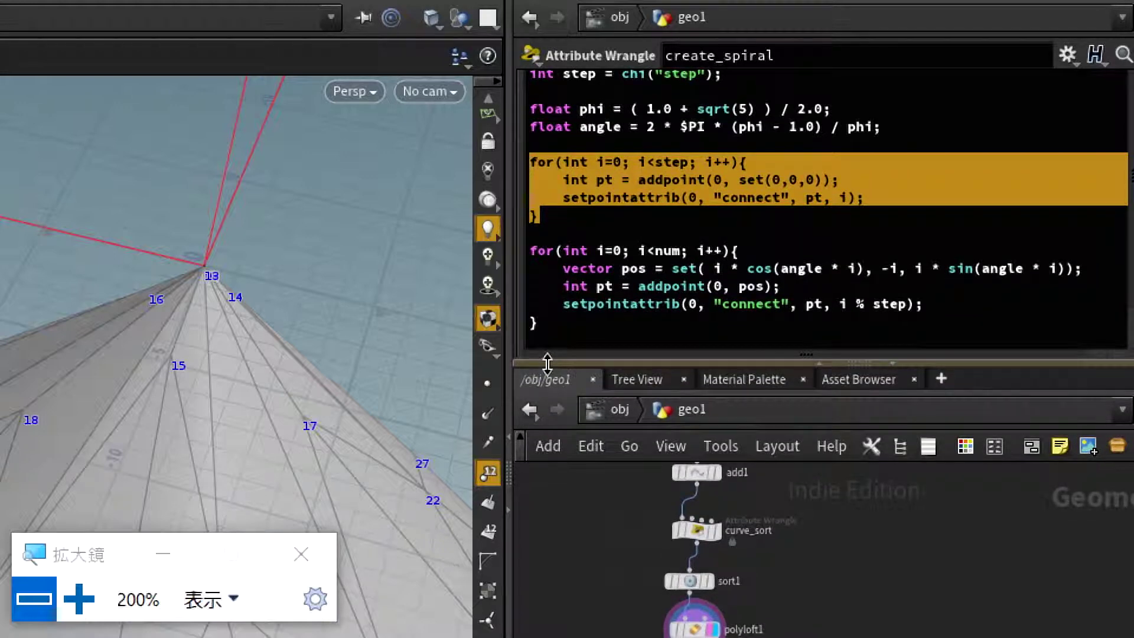
Step: Pan and zoom the network until create_spiral and add1 are in view
scroll(621, 504, "down", 3)
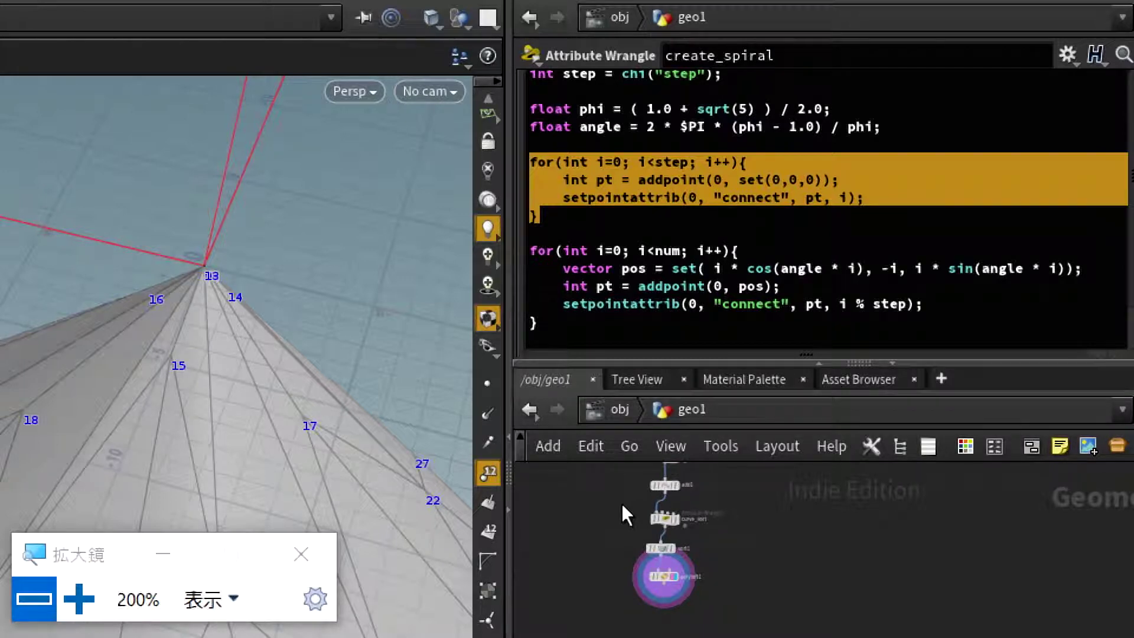
scroll(625, 493, "up", 3)
mouse_move(625, 494)
middle_mouse_down()
mouse_move(601, 592)
mouse_move(614, 540)
mouse_move(608, 506)
middle_mouse_up()
scroll(676, 532, "up", 3)
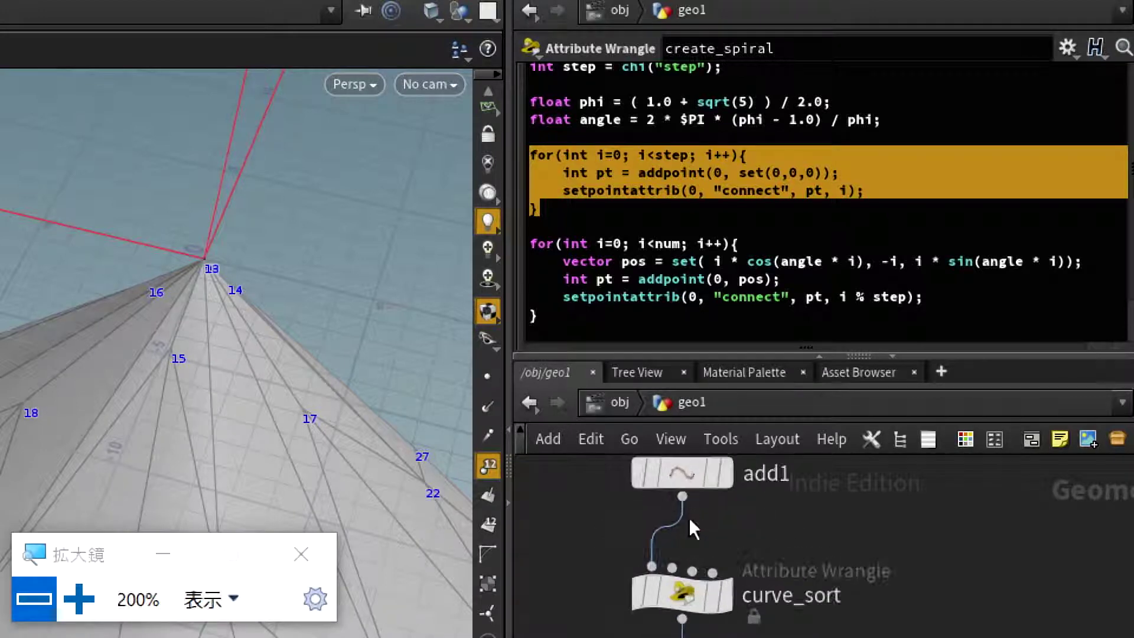
middle_click_drag(702, 543, 660, 581)
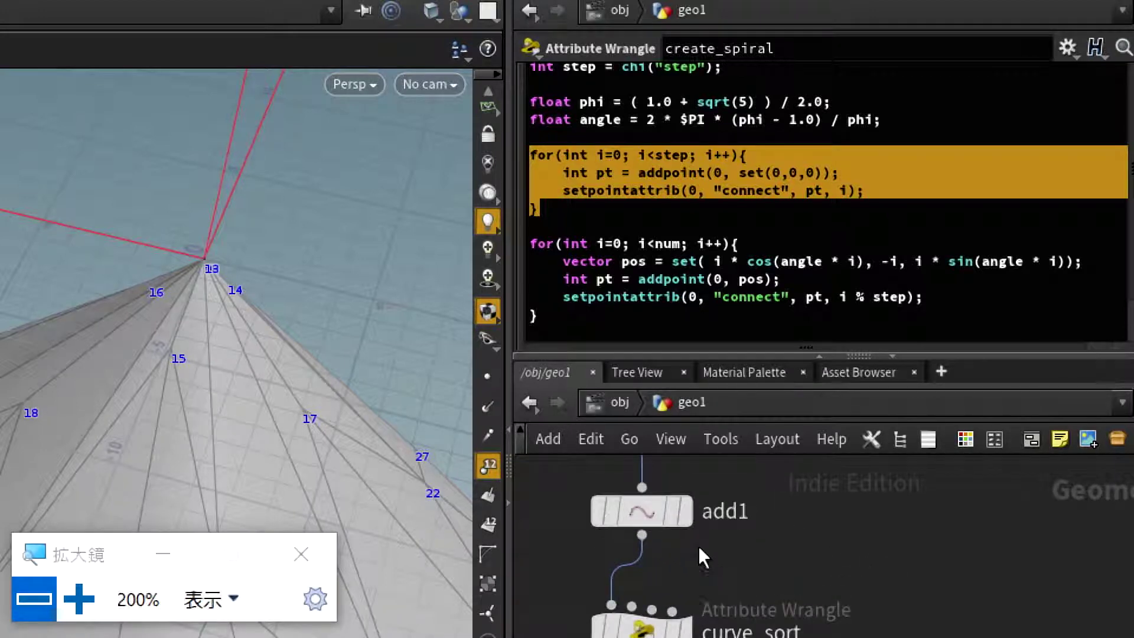
scroll(646, 513, "down", 3)
scroll(660, 566, "up", 3)
scroll(652, 550, "down", 1)
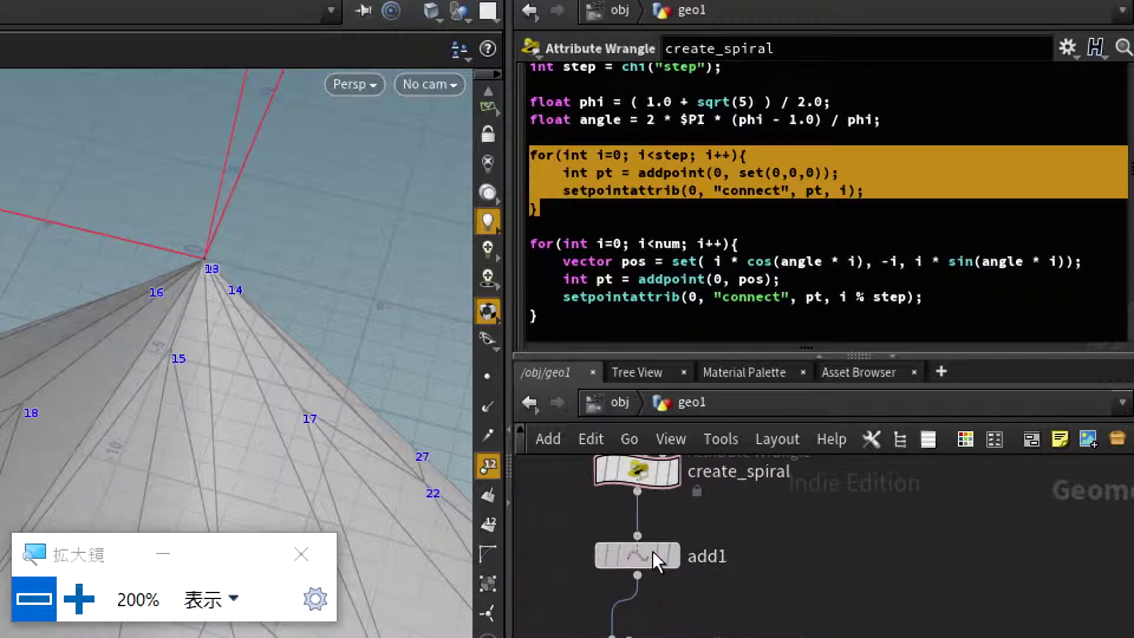
scroll(696, 519, "up", 1)
Step: Insert a Fuse node directly below add1, before curve_sort
key("Tab")
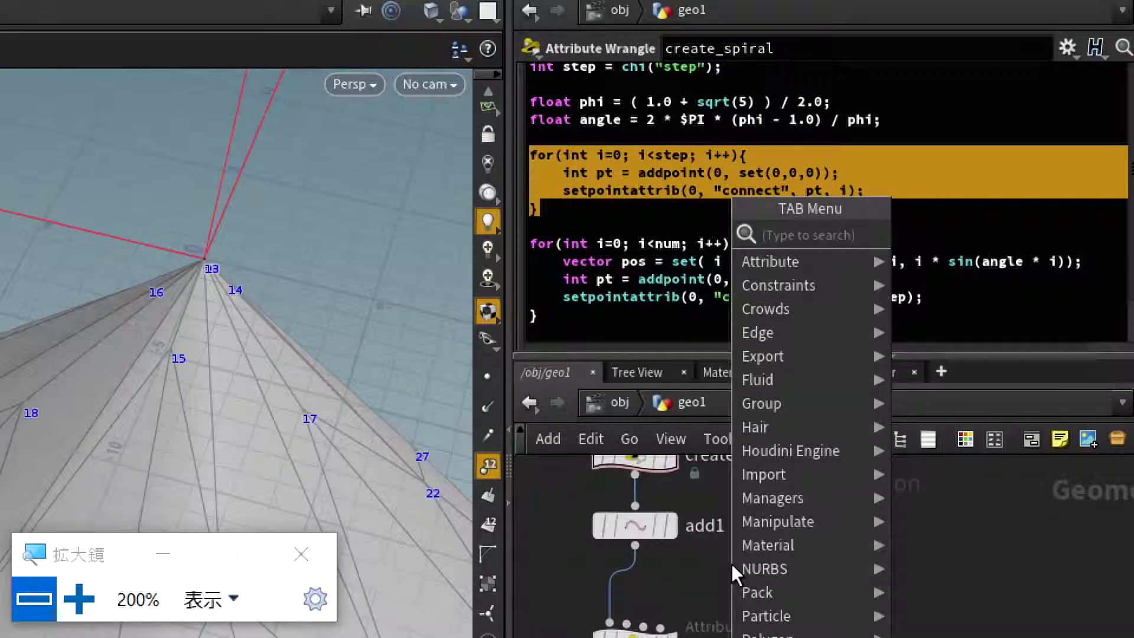
type("fuse")
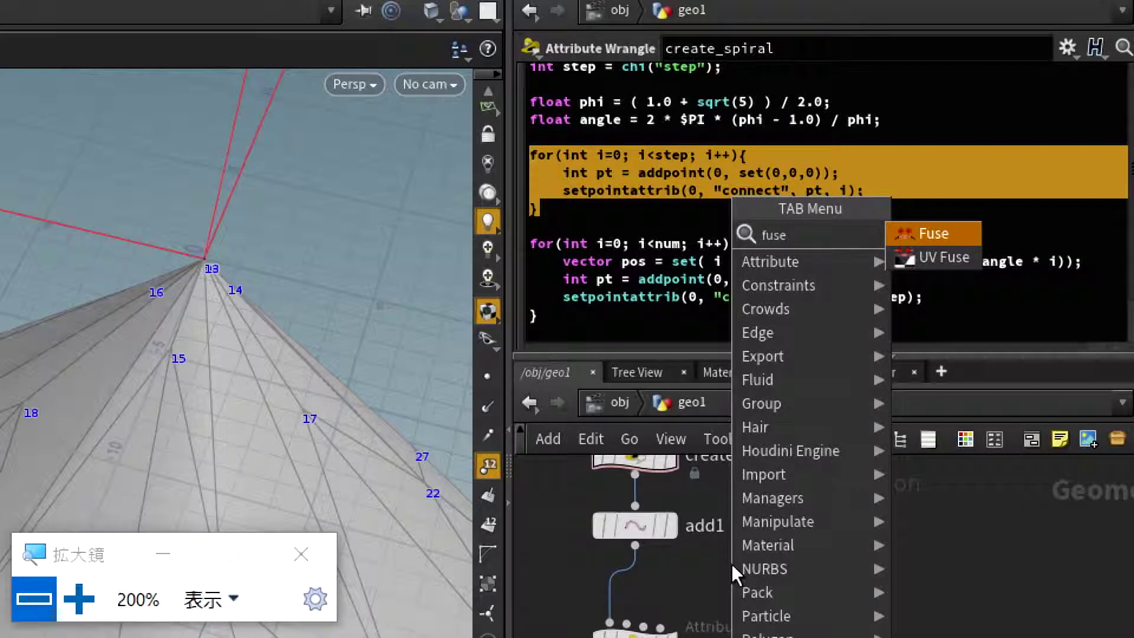
key("Return")
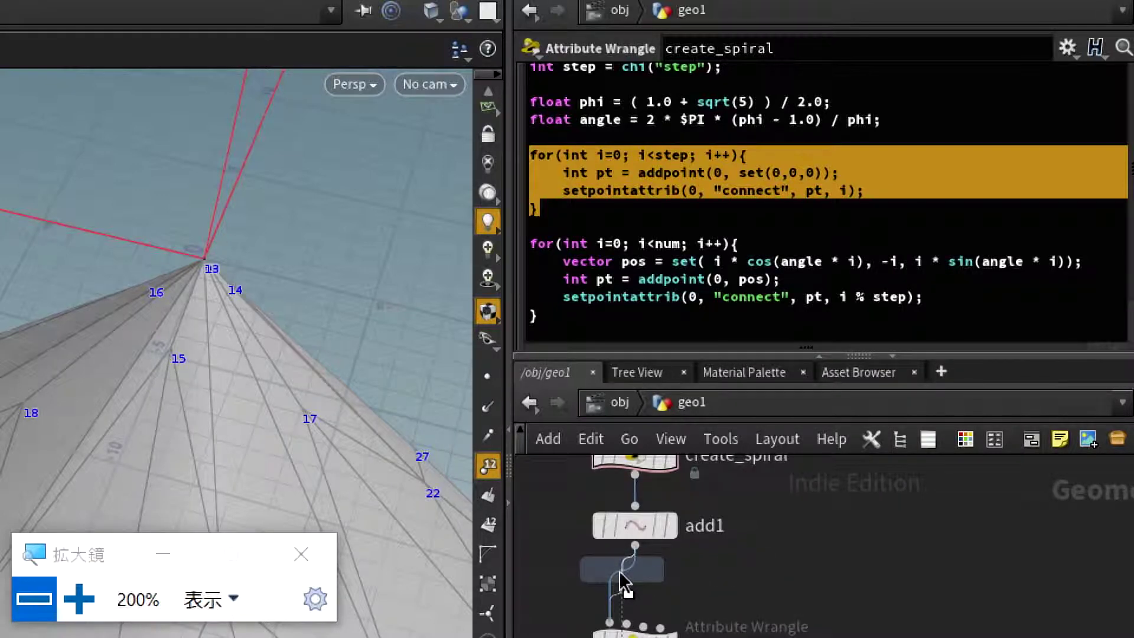
left_click(619, 570)
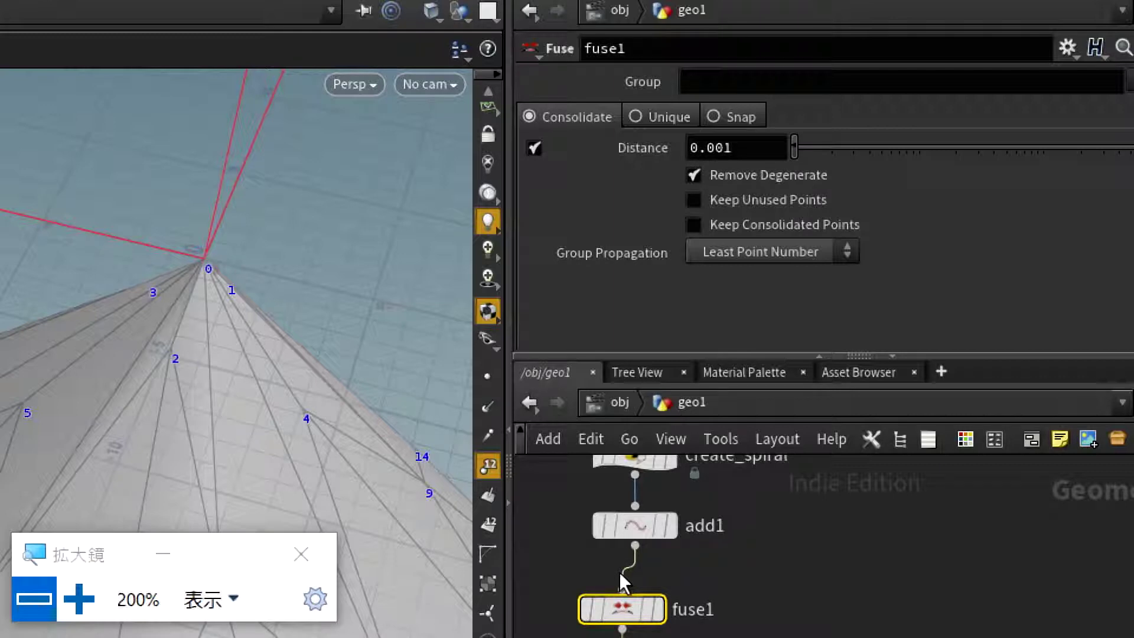
Step: Orbit around the apex to confirm the duplicate points merged
mouse_move(358, 434)
left_mouse_down()
mouse_move(314, 397)
mouse_move(218, 273)
left_mouse_up()
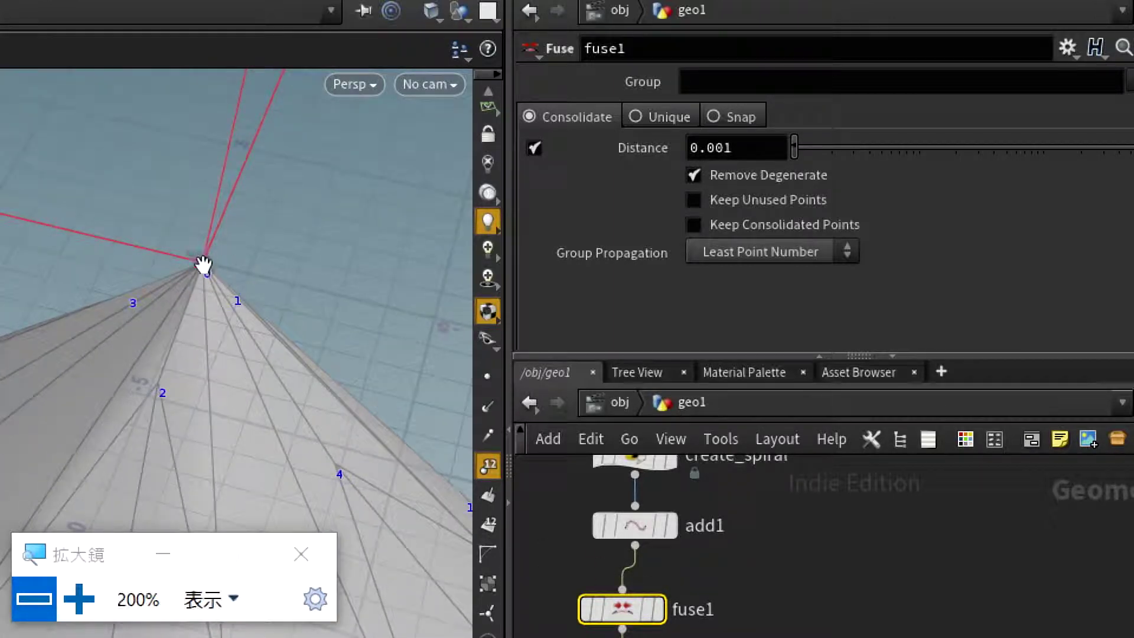
scroll(203, 264, "up", 2)
mouse_move(207, 273)
left_mouse_down()
mouse_move(241, 309)
mouse_move(240, 355)
mouse_move(331, 258)
mouse_move(239, 259)
mouse_move(284, 263)
mouse_move(207, 286)
mouse_move(225, 294)
mouse_move(185, 382)
mouse_move(250, 392)
mouse_move(270, 226)
left_mouse_up()
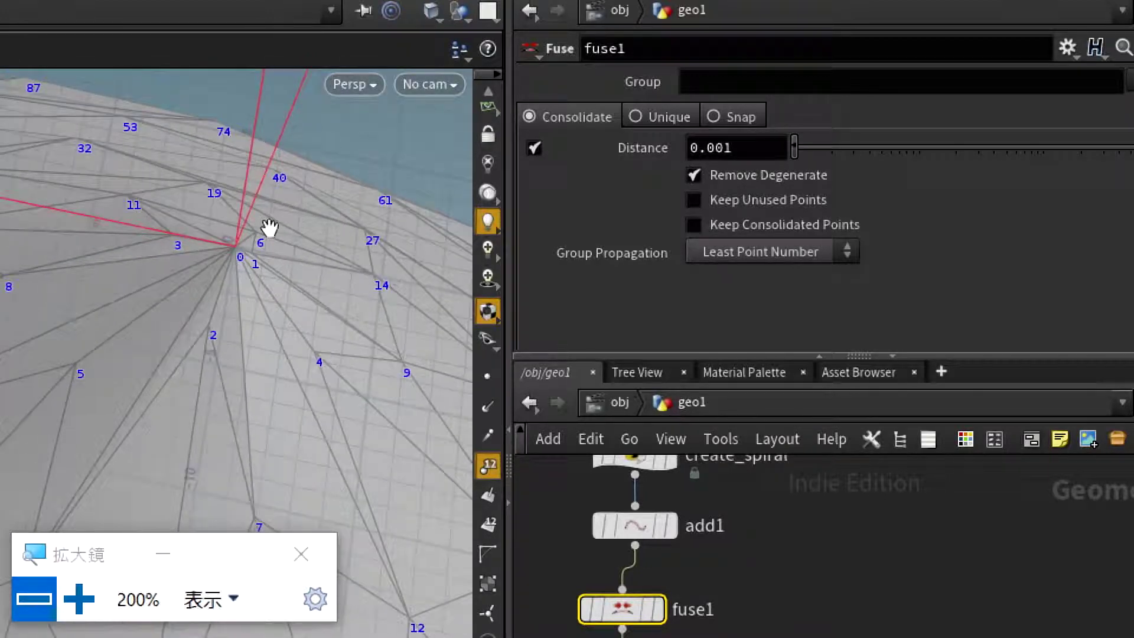
scroll(615, 518, "down", 3)
scroll(721, 504, "down", 3)
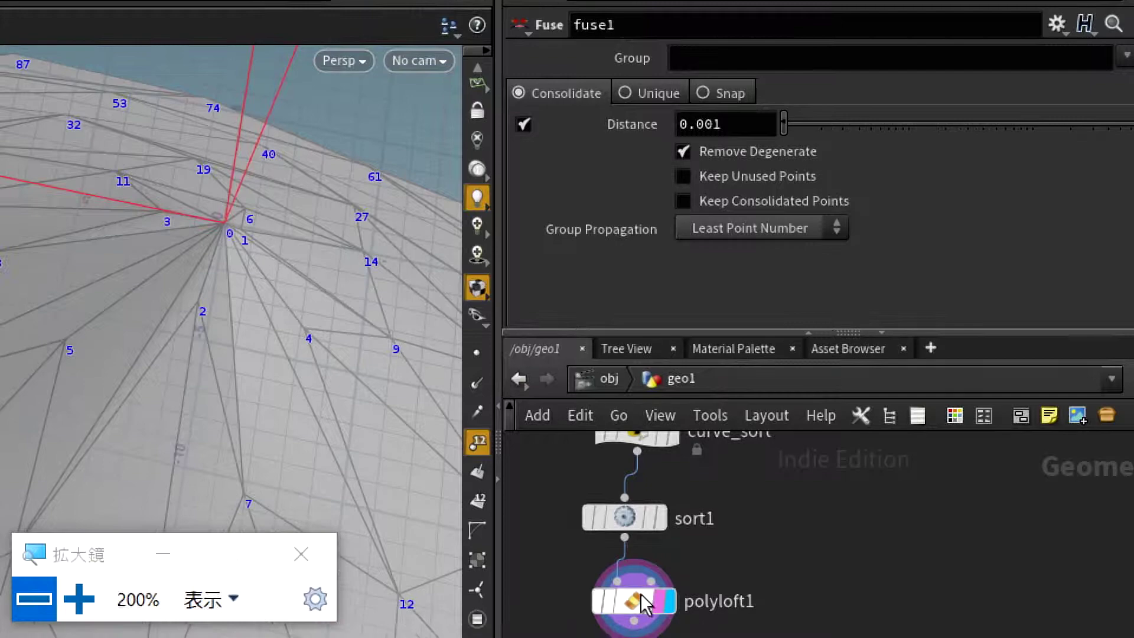
Step: Select polyloft1 and orbit the fused cone, tilting it to see the underside
left_click(635, 609)
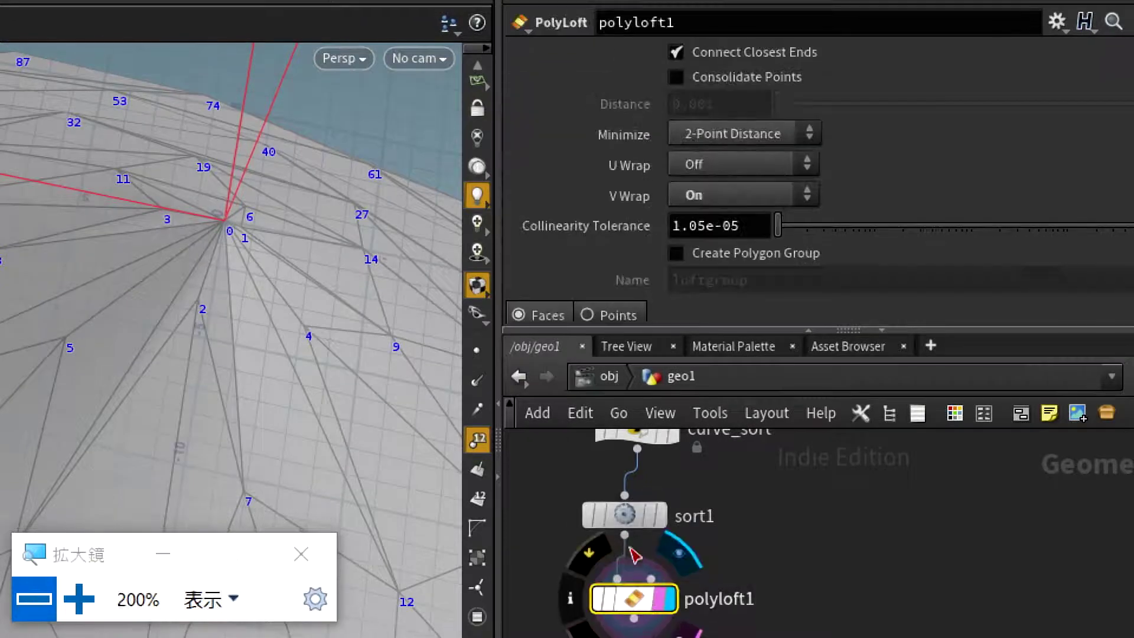
scroll(708, 503, "down", 3)
scroll(708, 502, "down", 2)
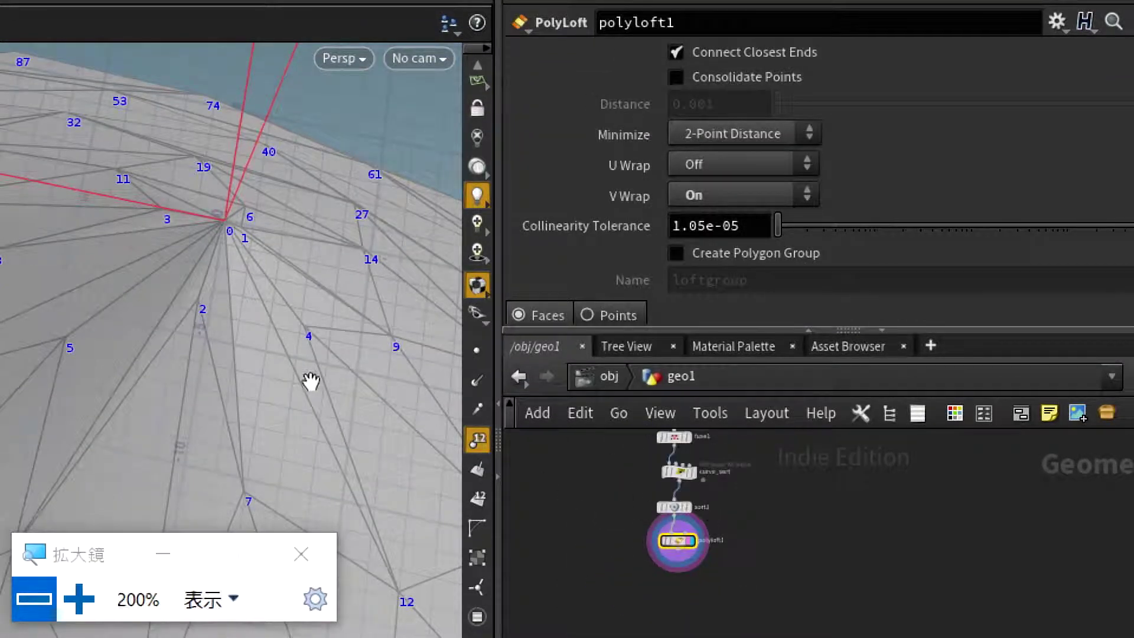
mouse_move(311, 381)
left_mouse_down()
mouse_move(195, 342)
mouse_move(258, 342)
mouse_move(197, 349)
mouse_move(179, 321)
left_mouse_up()
scroll(273, 374, "up", 3)
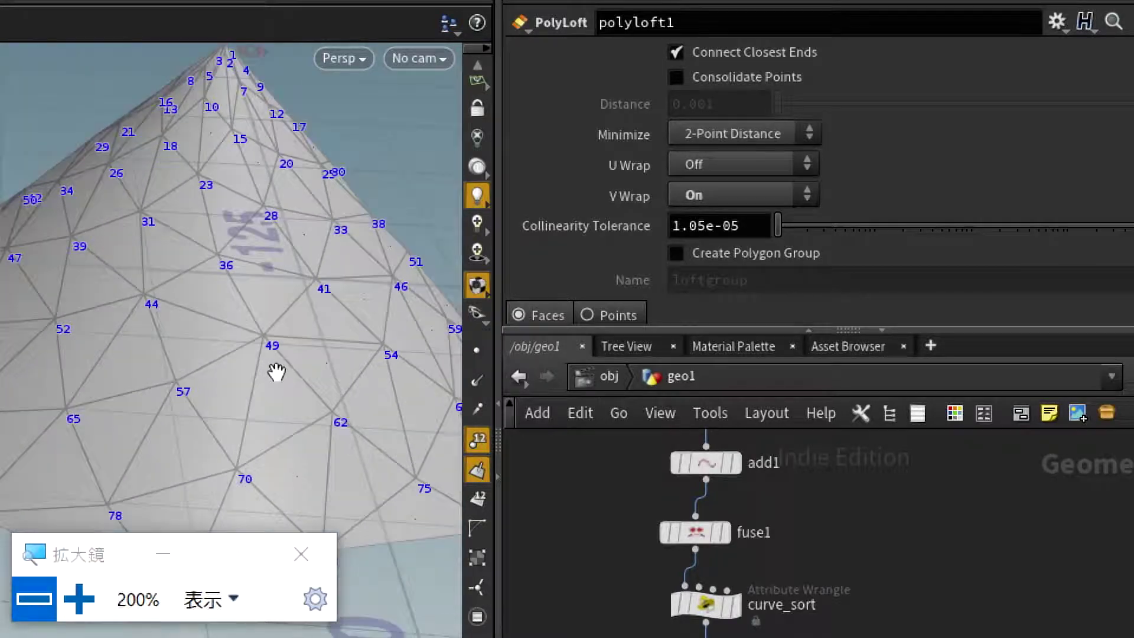
scroll(277, 372, "up", 3)
scroll(277, 373, "down", 1)
scroll(276, 372, "down", 3)
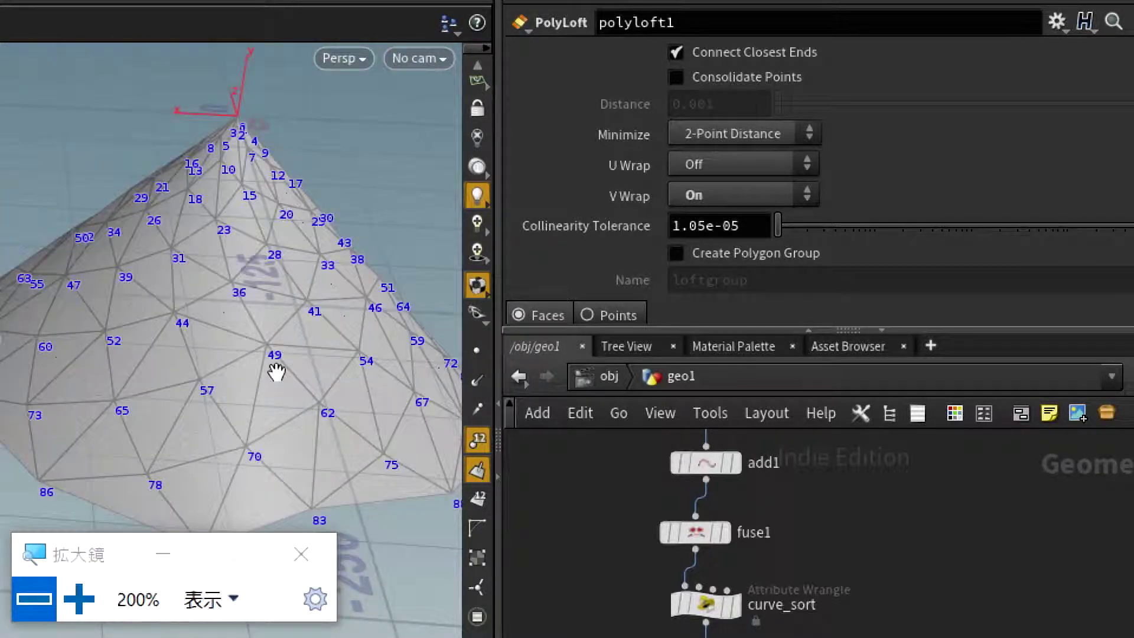
mouse_move(277, 372)
left_mouse_down()
mouse_move(366, 272)
mouse_move(476, 108)
mouse_move(278, 414)
mouse_move(310, 295)
left_mouse_up()
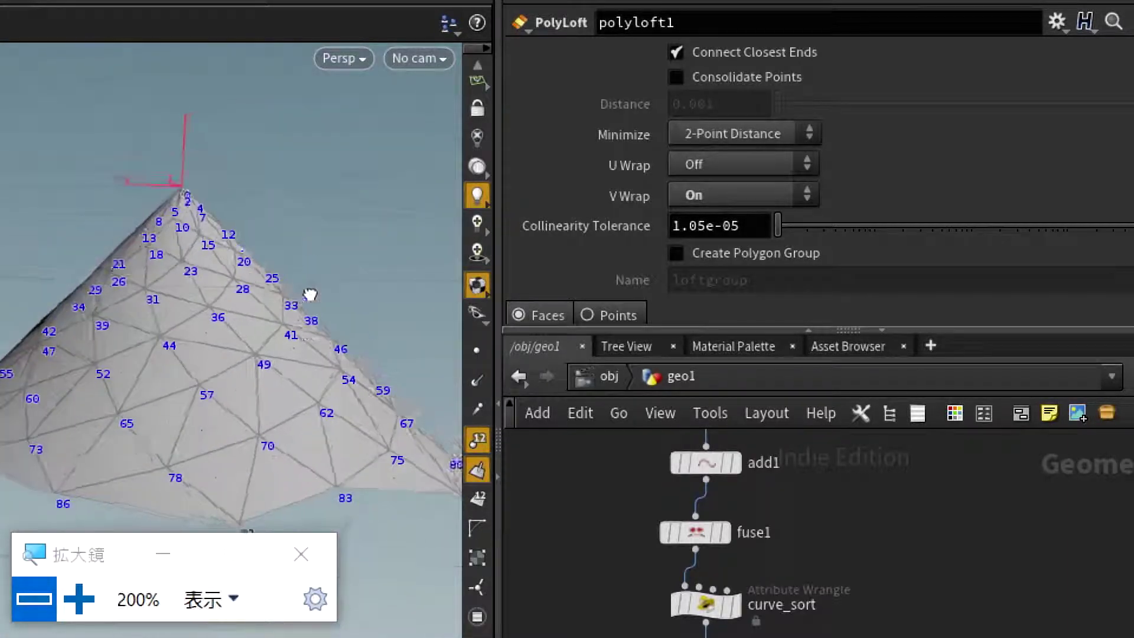
Step: Orbit to further angles and turn the point numbers off
scroll(307, 403, "up", 1)
scroll(312, 382, "up", 2)
scroll(307, 349, "up", 2)
scroll(306, 333, "up", 1)
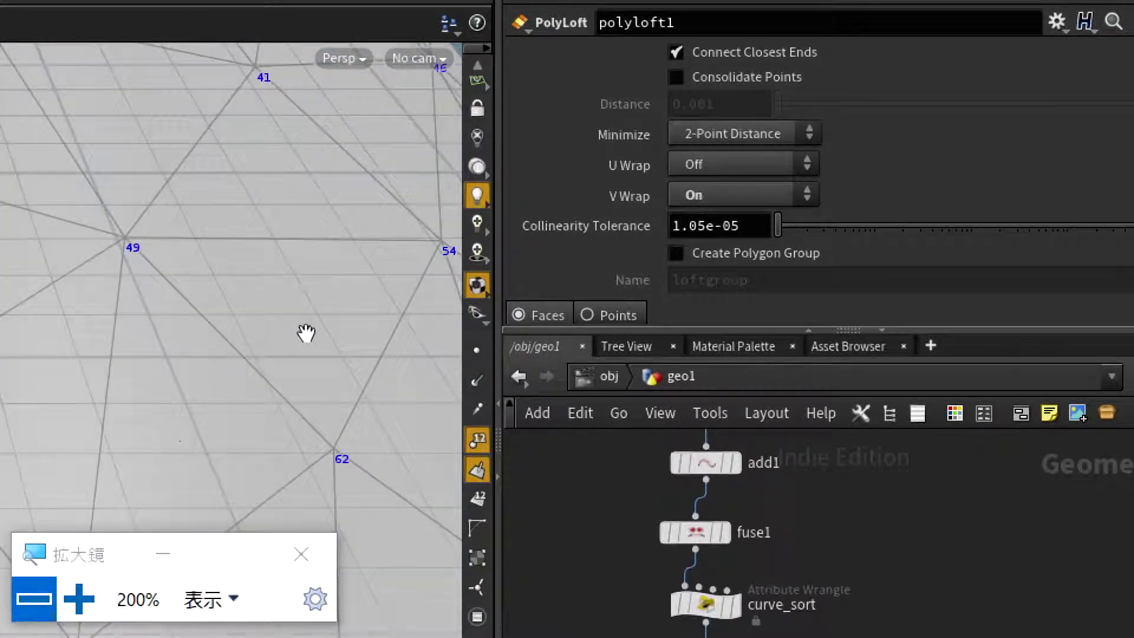
mouse_move(306, 333)
left_mouse_down()
mouse_move(400, 152)
mouse_move(379, 224)
mouse_move(331, 195)
mouse_move(274, 256)
left_mouse_up()
scroll(296, 271, "down", 2)
scroll(296, 270, "down", 2)
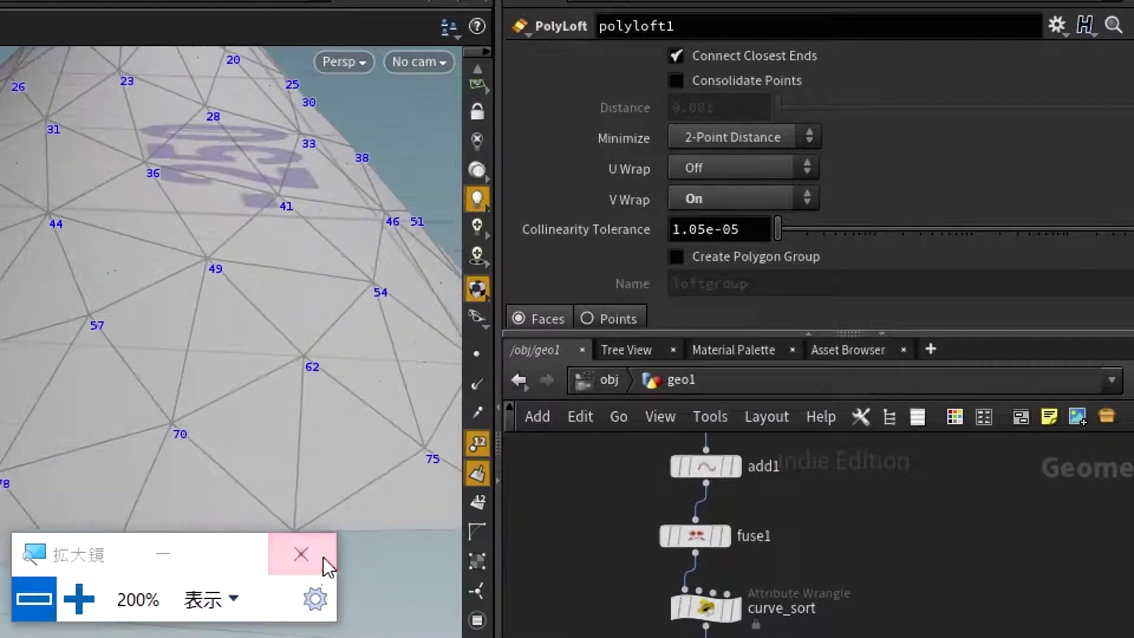
key("super+plus")
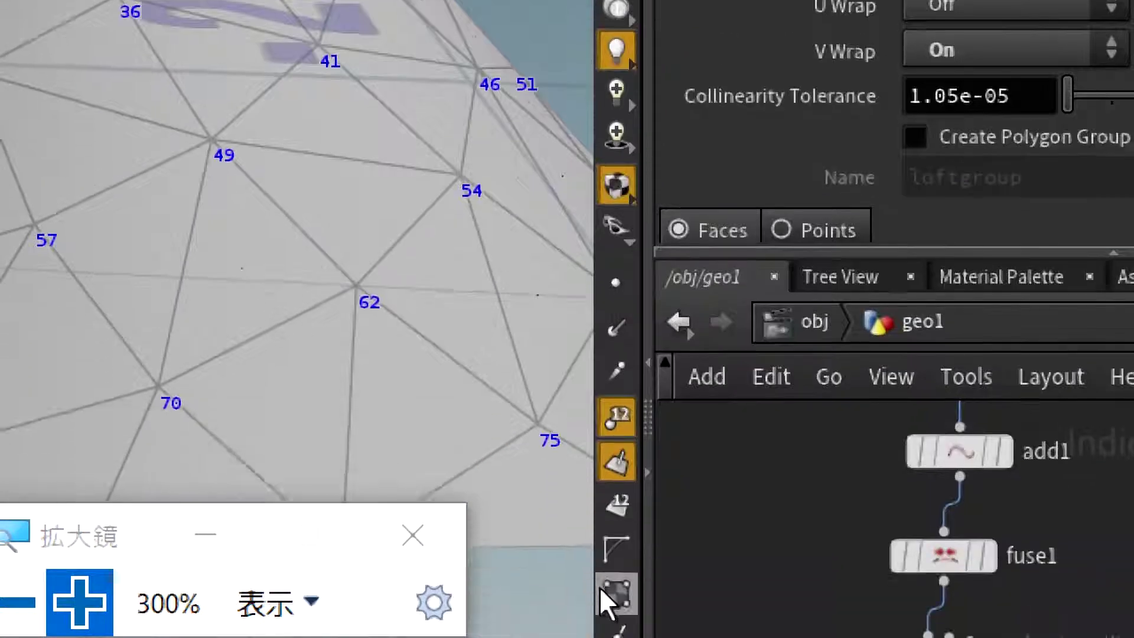
left_click(620, 337)
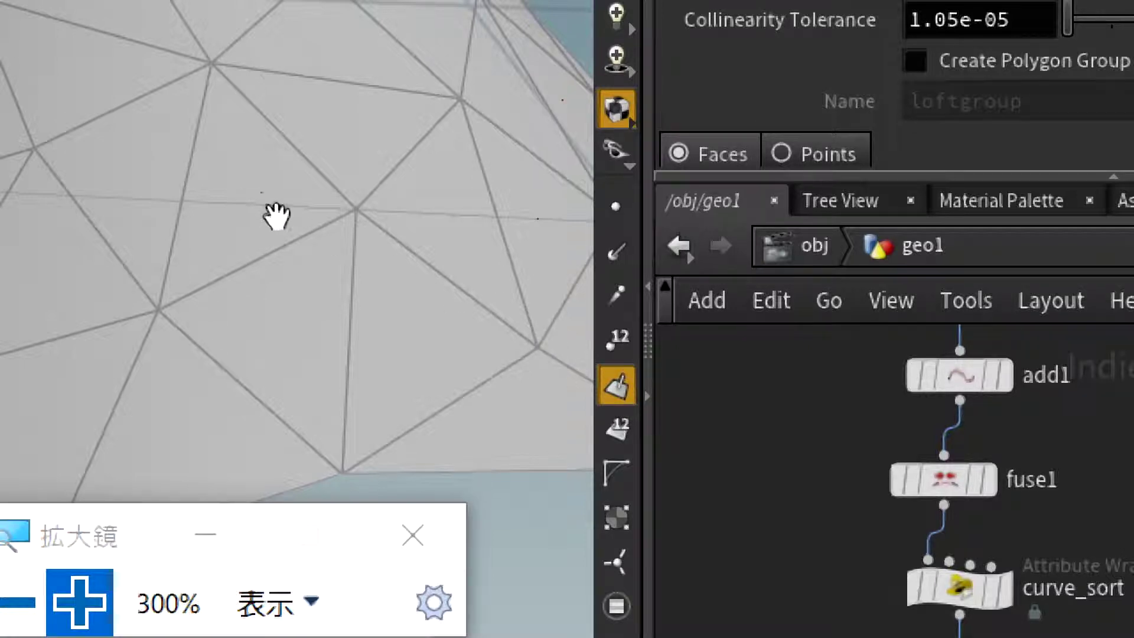
mouse_move(273, 218)
left_mouse_down()
mouse_move(430, 233)
mouse_move(444, 347)
mouse_move(481, 321)
mouse_move(439, 348)
mouse_move(486, 256)
mouse_move(529, 213)
mouse_move(512, 339)
mouse_move(469, 272)
mouse_move(557, 127)
mouse_move(466, 329)
mouse_move(569, 254)
mouse_move(690, 98)
mouse_move(385, 324)
mouse_move(481, 329)
mouse_move(365, 329)
mouse_move(413, 331)
mouse_move(426, 272)
mouse_move(299, 364)
mouse_move(326, 355)
left_mouse_up()
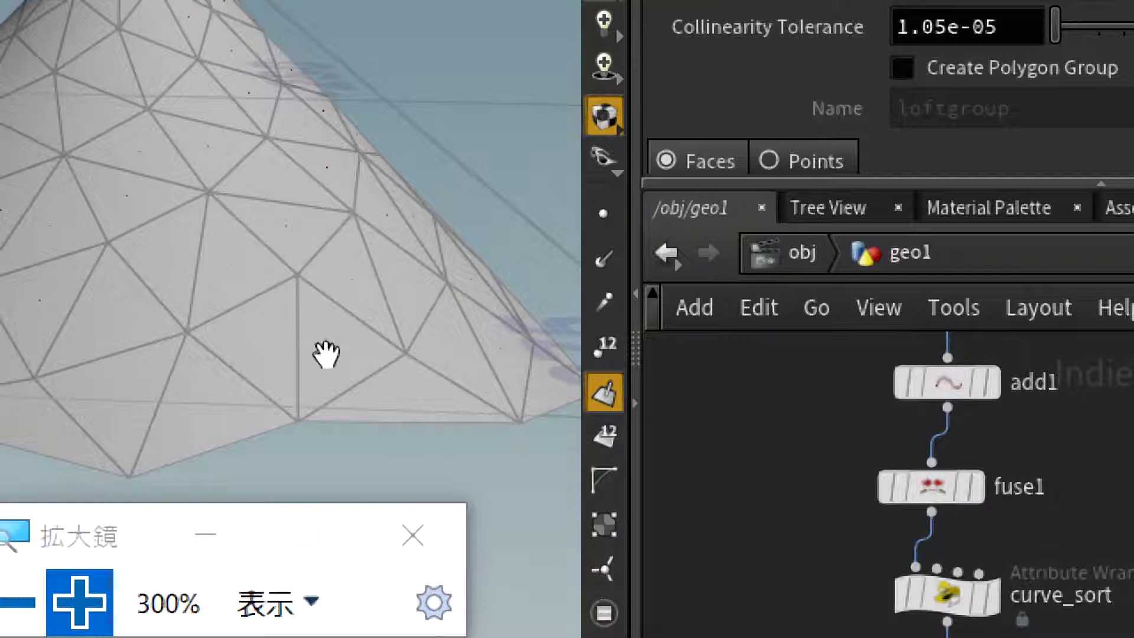
Step: Bring up the viewport display options on the Guides settings
key("d")
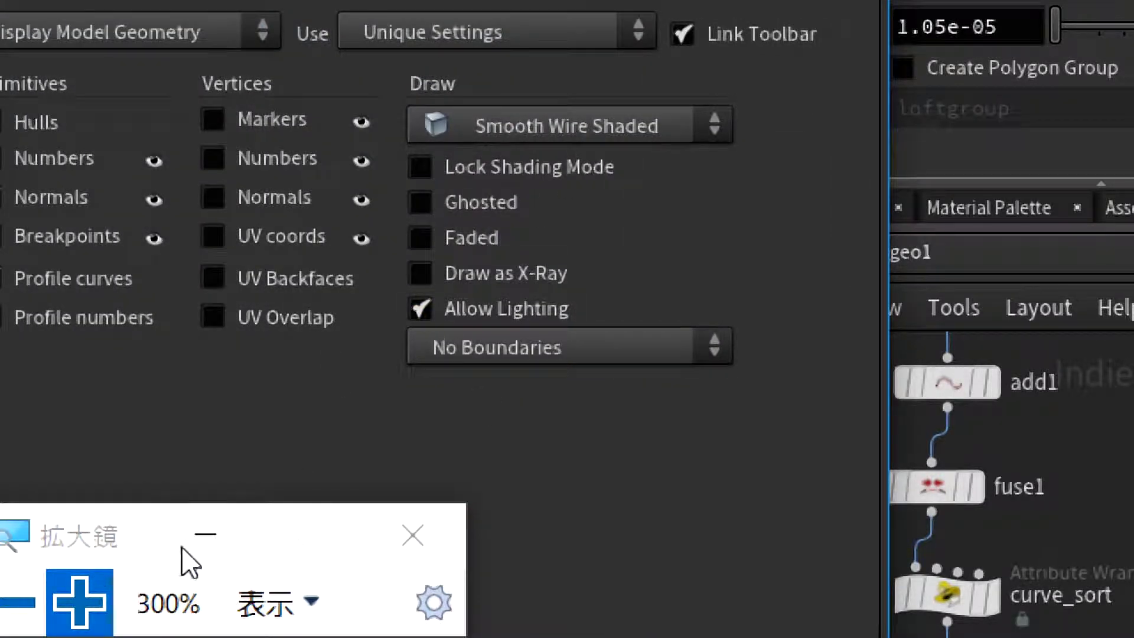
mouse_move(109, 532)
left_mouse_down()
mouse_move(476, 397)
mouse_move(531, 360)
left_mouse_up()
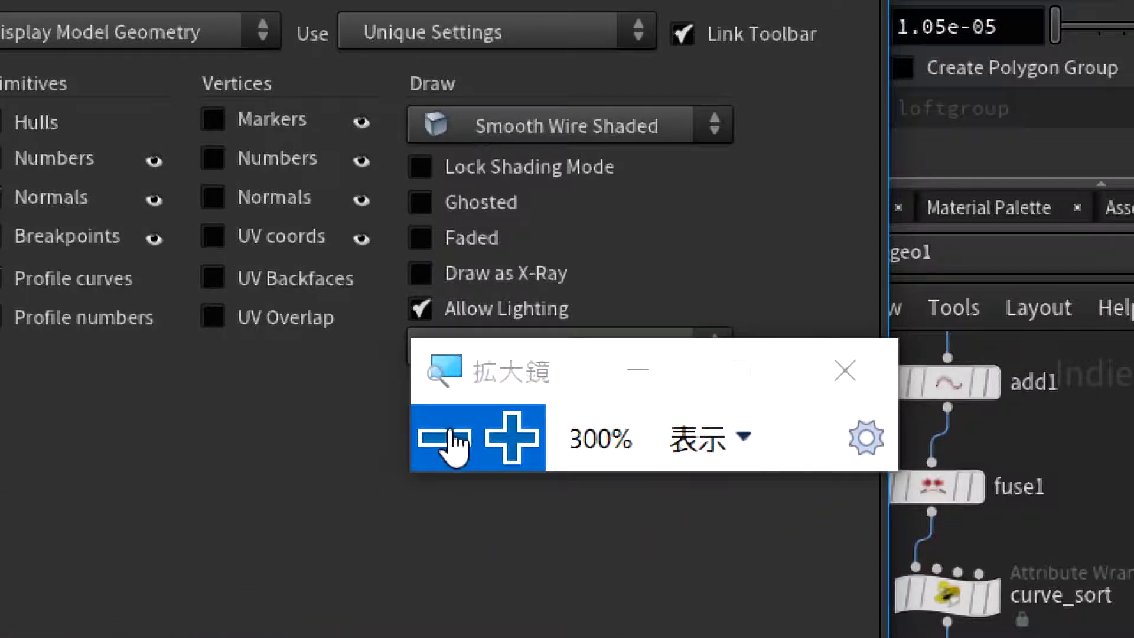
left_click(449, 431)
left_click_drag(468, 397, 139, 577)
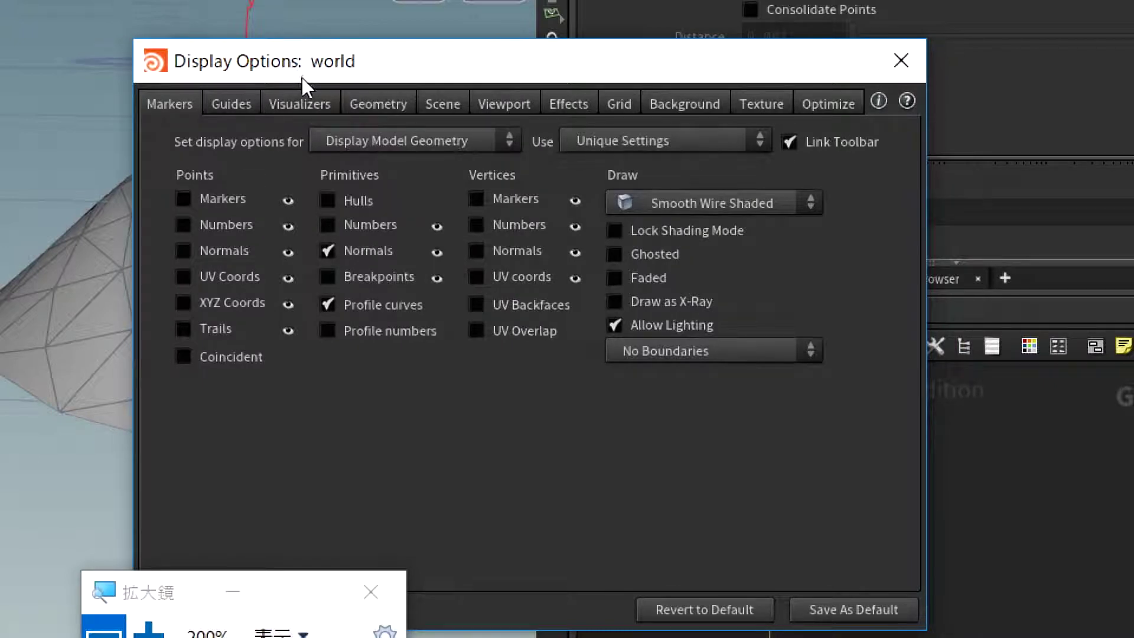
left_click(234, 105)
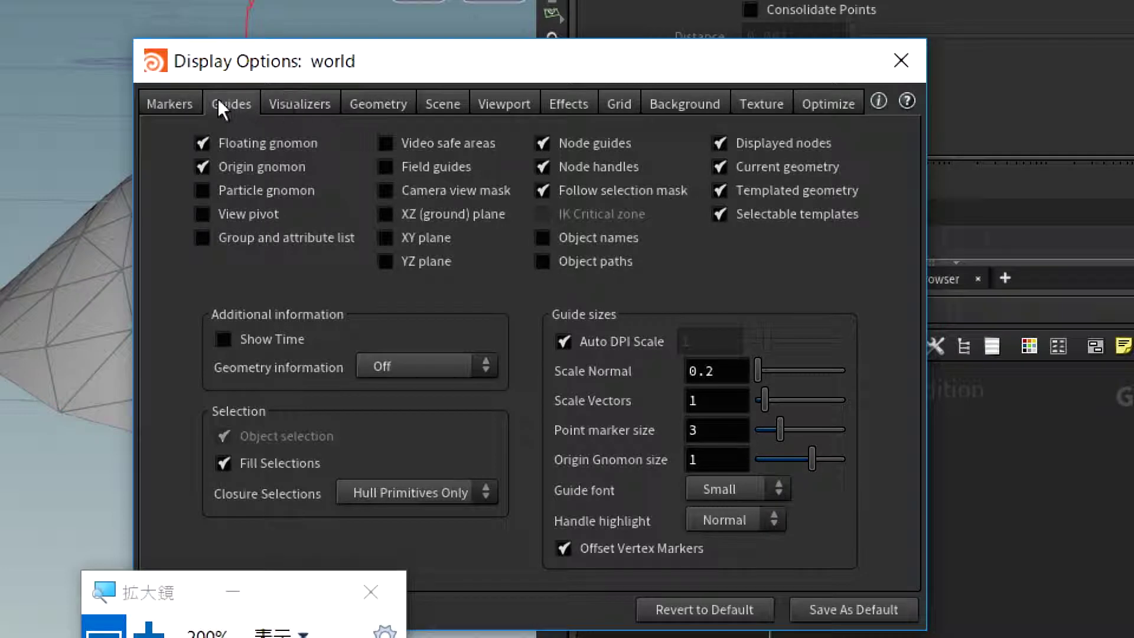
Step: Raise Scale Normal to 8.4 and Scale Vectors to 2.3
left_click_drag(294, 72, 567, 46)
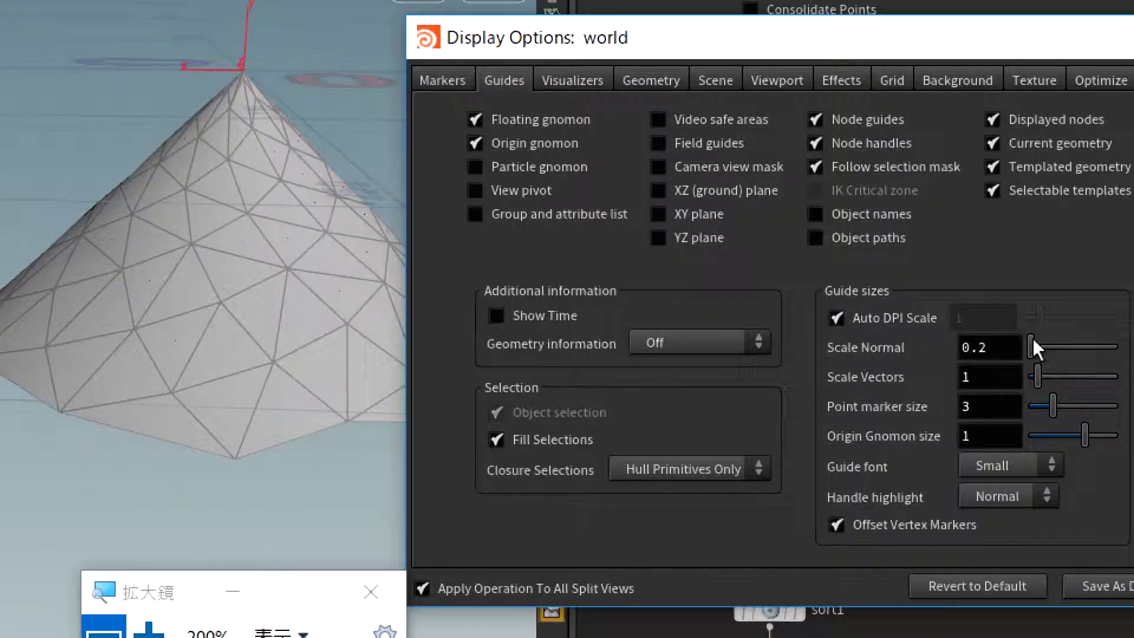
left_click_drag(1033, 342, 1015, 345)
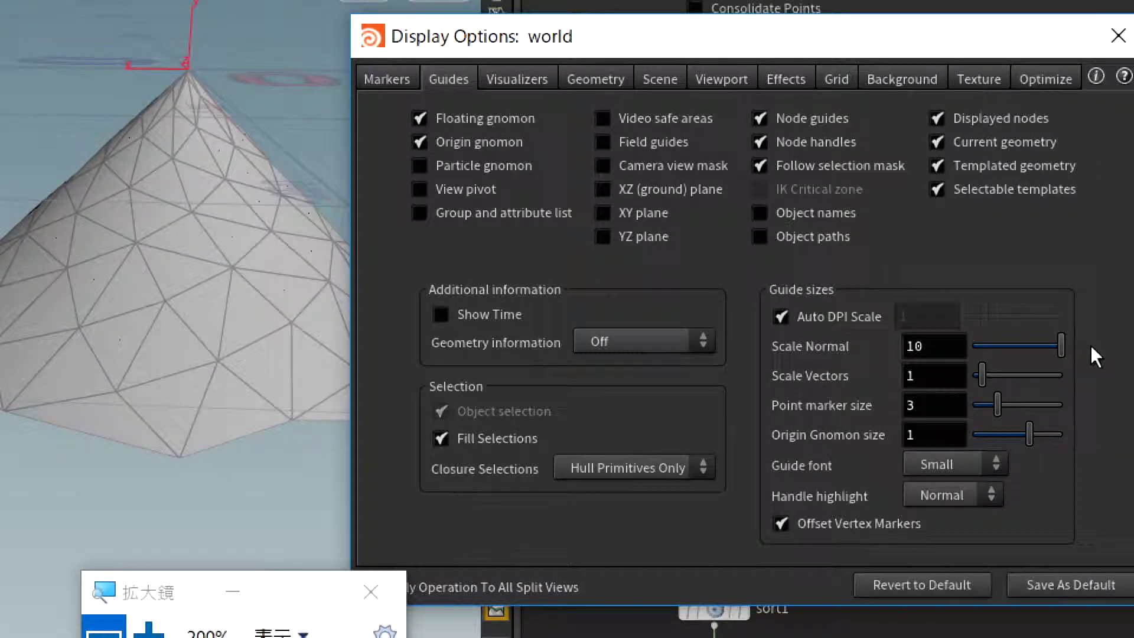
mouse_move(984, 375)
left_mouse_down()
mouse_move(1007, 372)
mouse_move(1004, 344)
mouse_move(1061, 348)
mouse_move(992, 351)
mouse_move(994, 384)
left_mouse_up()
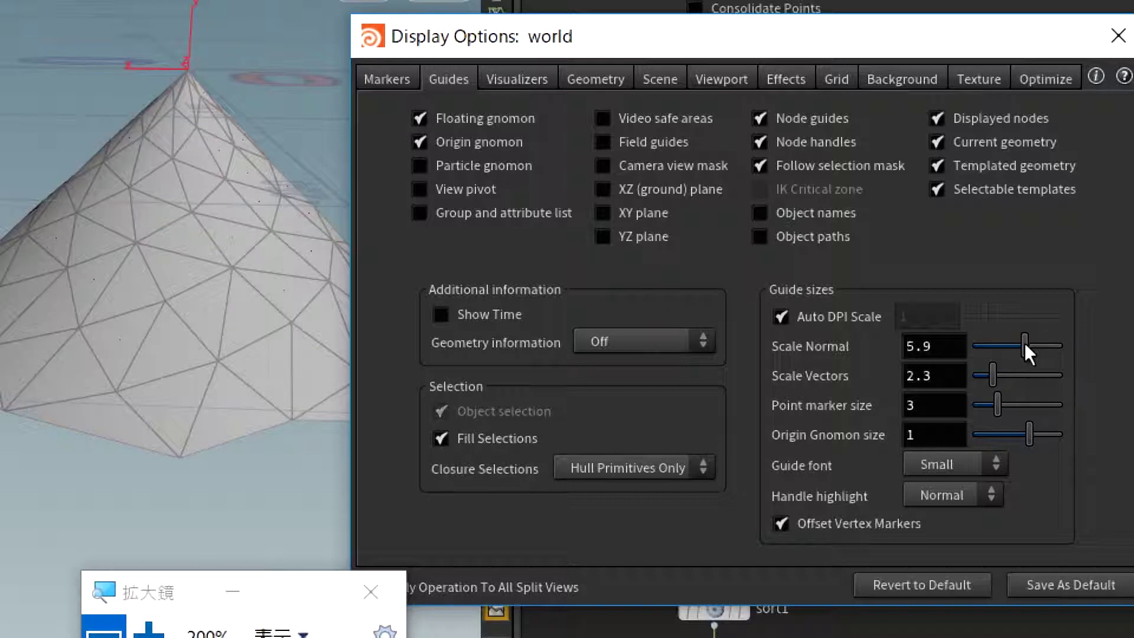
left_click_drag(1024, 343, 1043, 347)
left_click_drag(1004, 36, 996, 55)
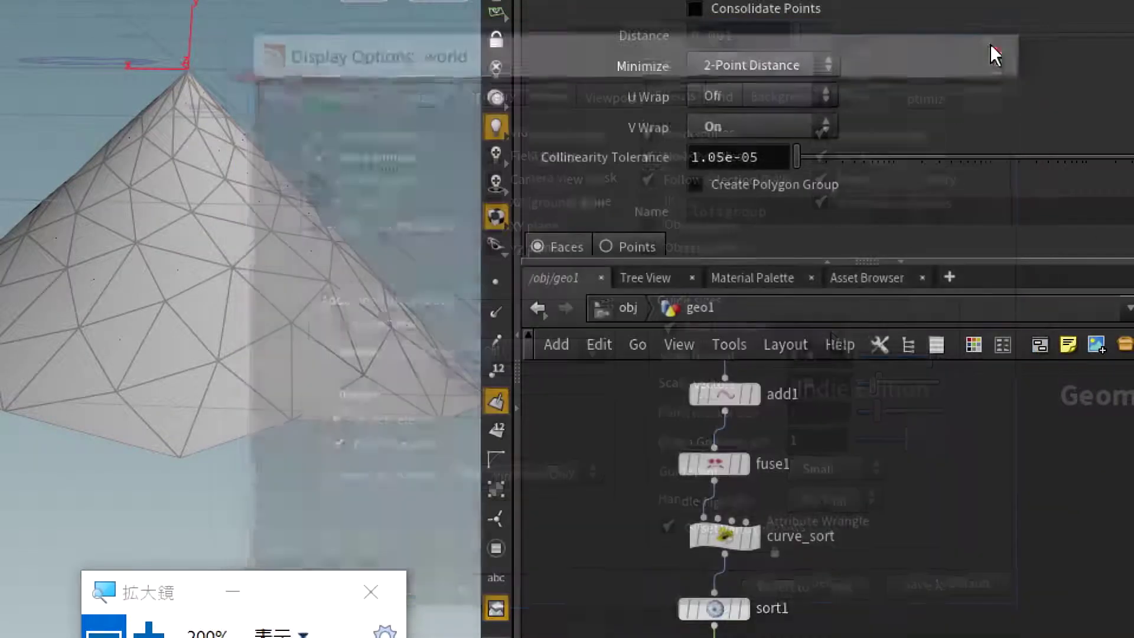
Step: Close display options and search for a Normal node, then cancel without adding it
left_click(773, 458)
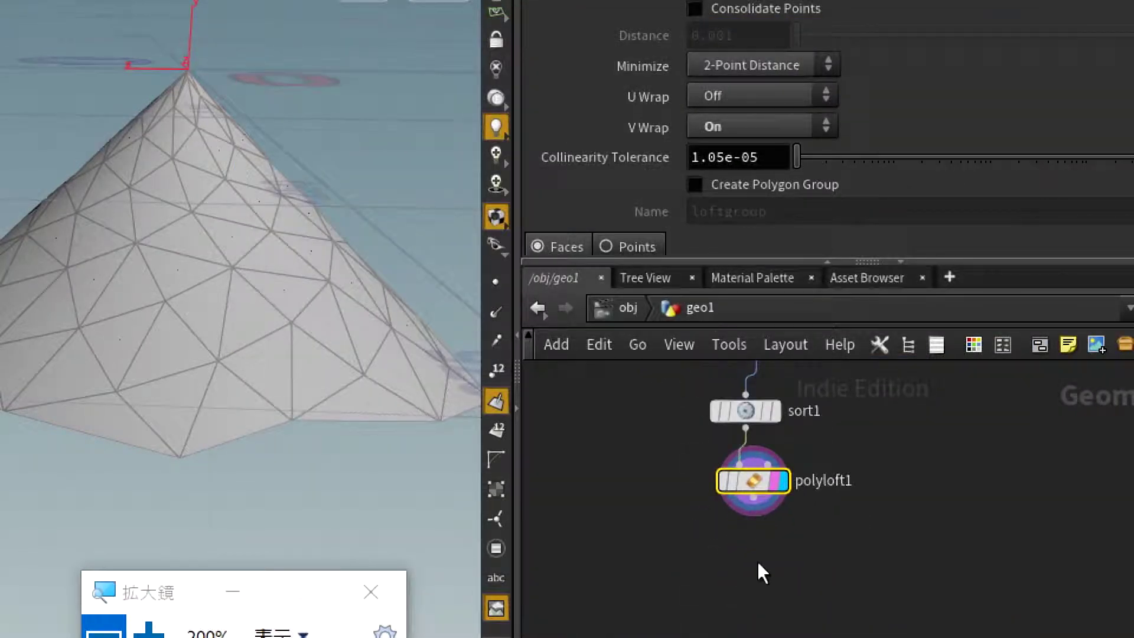
key("Tab")
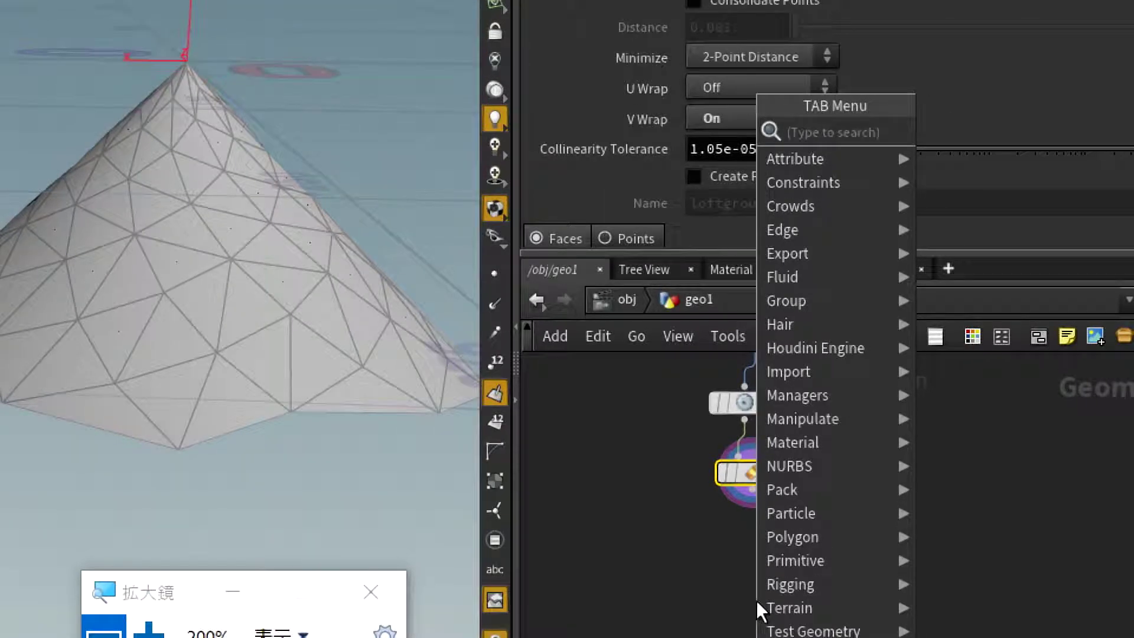
type("nr")
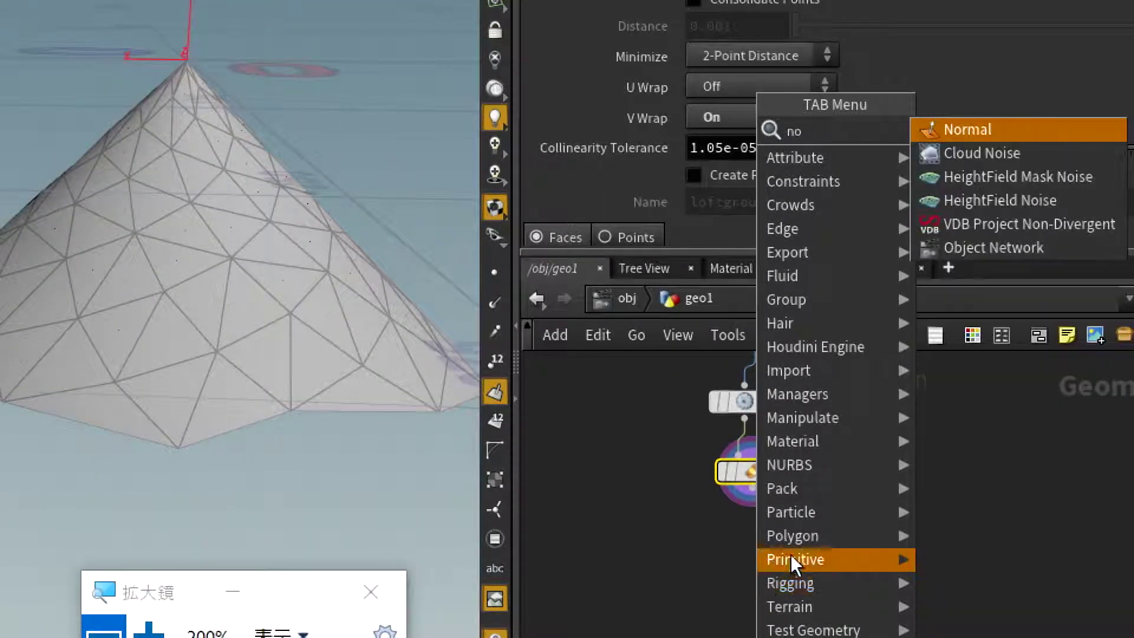
key("BackSpace")
type("ormal")
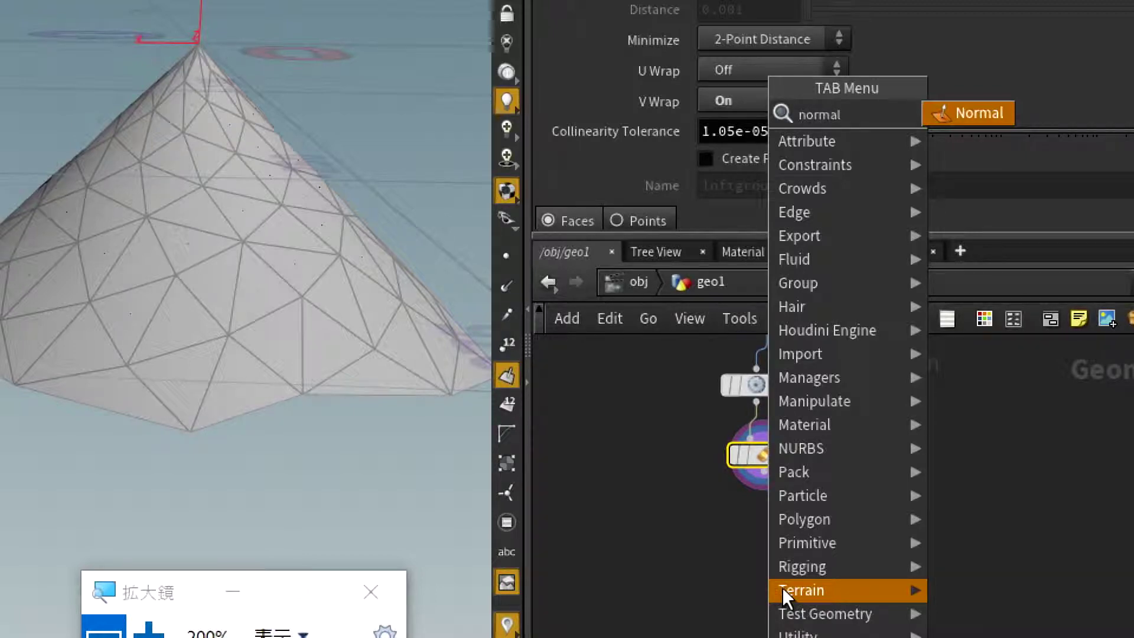
key("Escape")
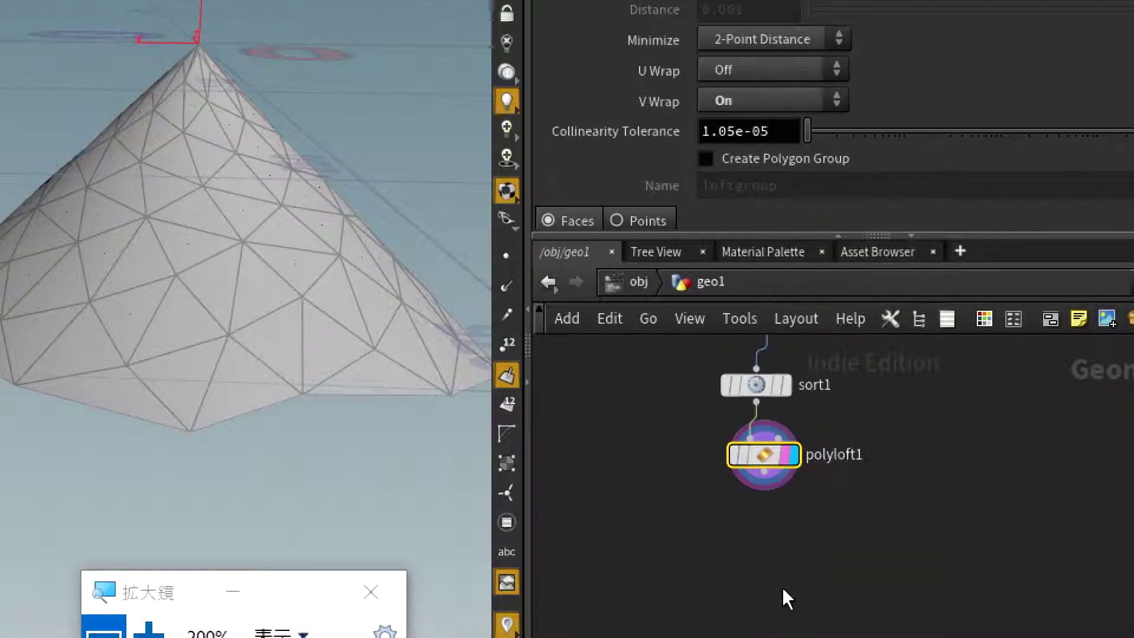
Step: Set the display Scale Normal to 100 and view the long normals from below
key("d")
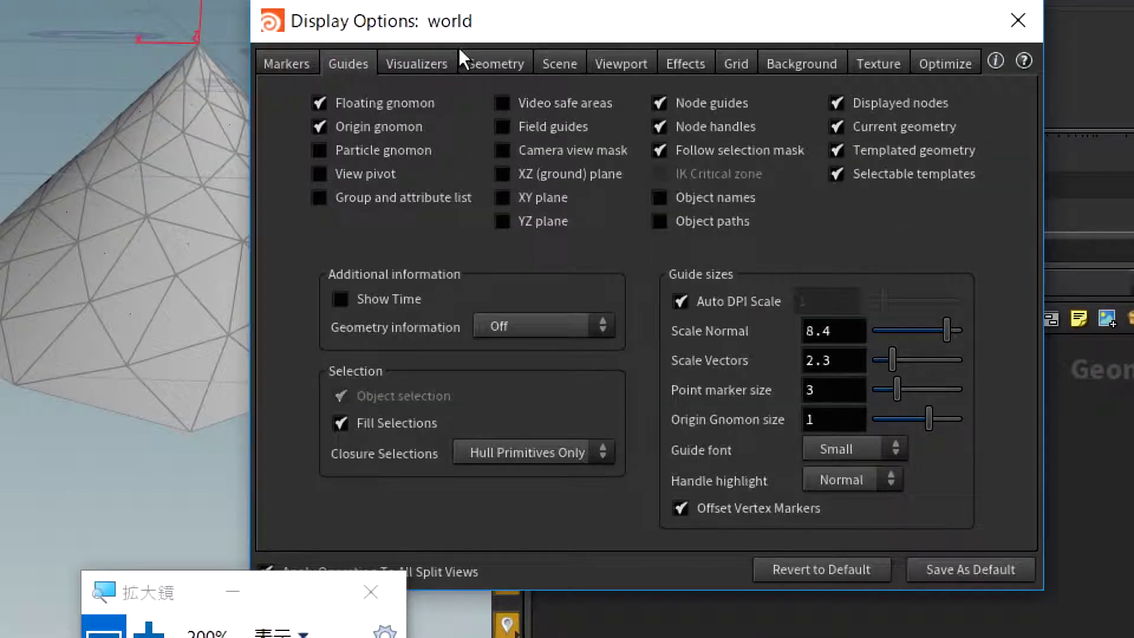
left_click_drag(461, 47, 684, 145)
double_click(958, 392)
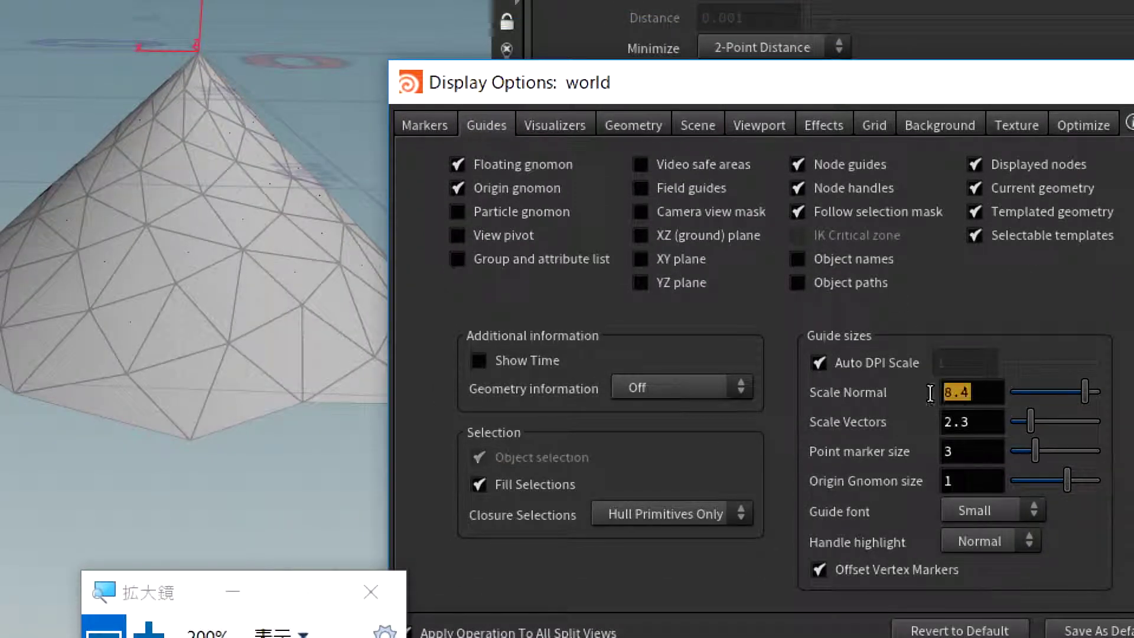
type("100")
key("Return")
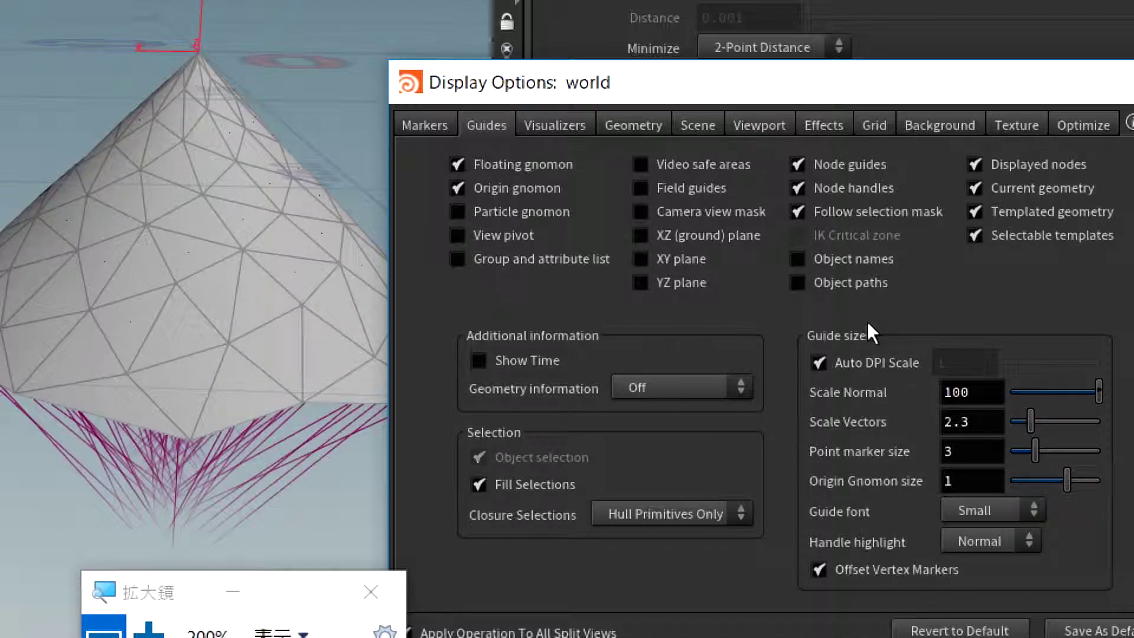
mouse_move(220, 296)
left_mouse_down()
mouse_move(258, 158)
mouse_move(220, 241)
mouse_move(271, 278)
mouse_move(218, 177)
mouse_move(188, 319)
mouse_move(106, 364)
mouse_move(152, 398)
mouse_move(220, 419)
mouse_move(205, 291)
mouse_move(231, 284)
mouse_move(279, 332)
left_mouse_up()
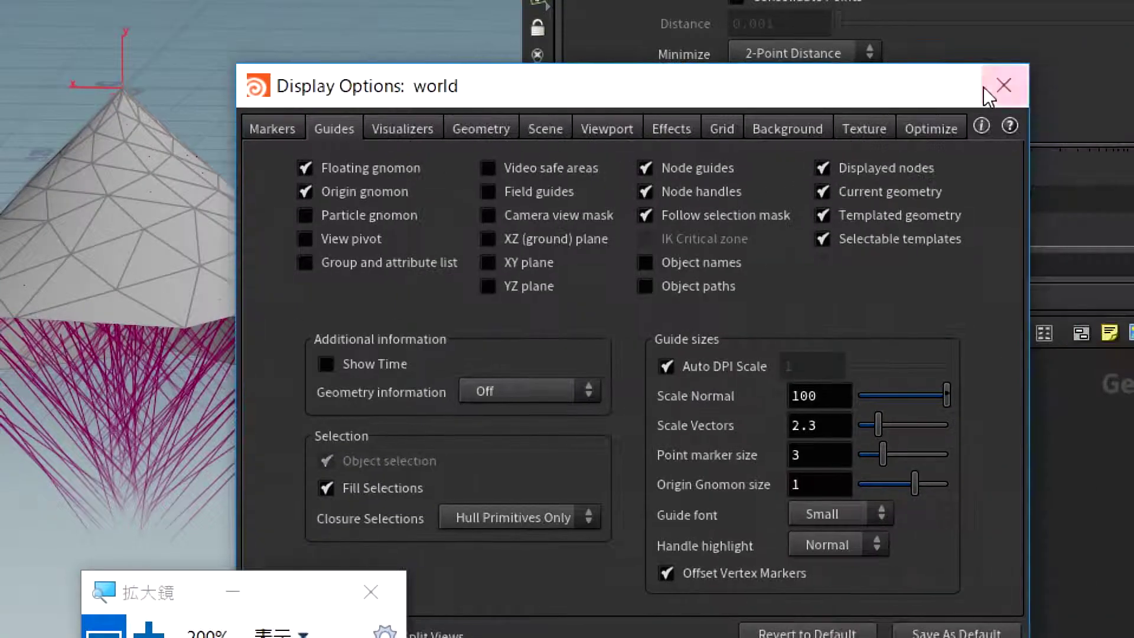
left_click(1004, 85)
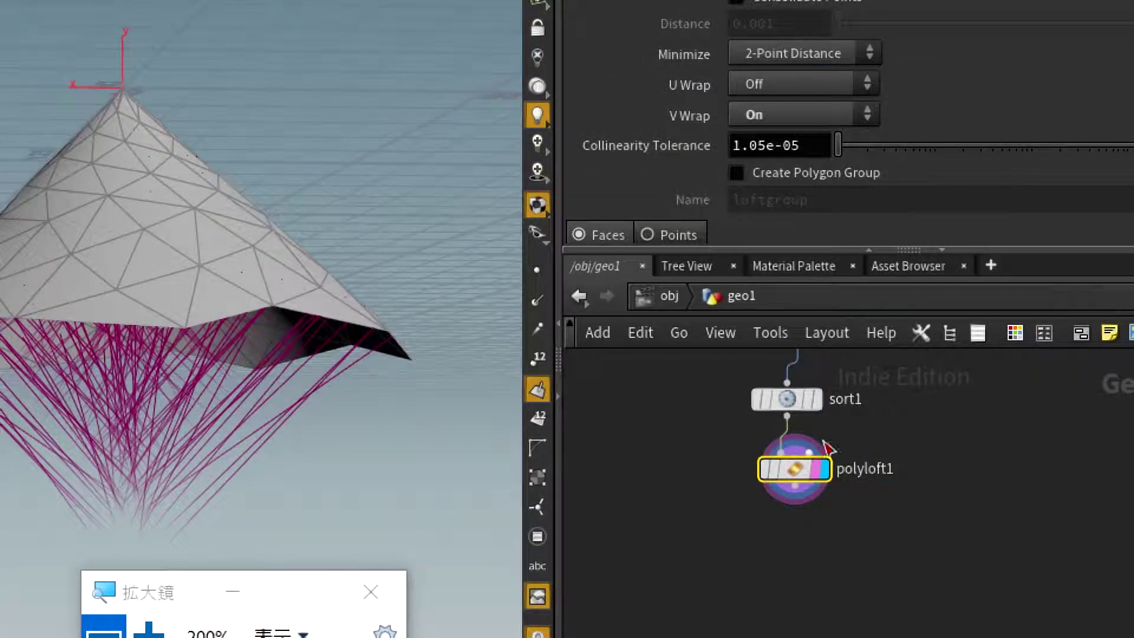
Step: Add reverse1 fed by polyloft1, set its display flag, and orbit to check normals
scroll(791, 481, "up", 3)
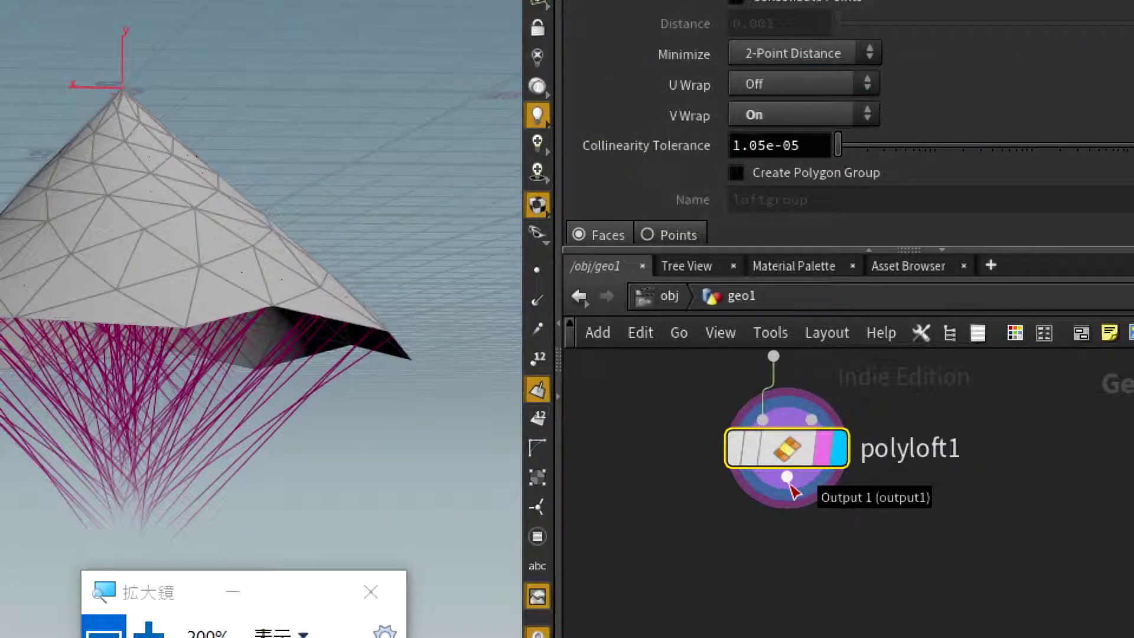
key("Tab")
type("re")
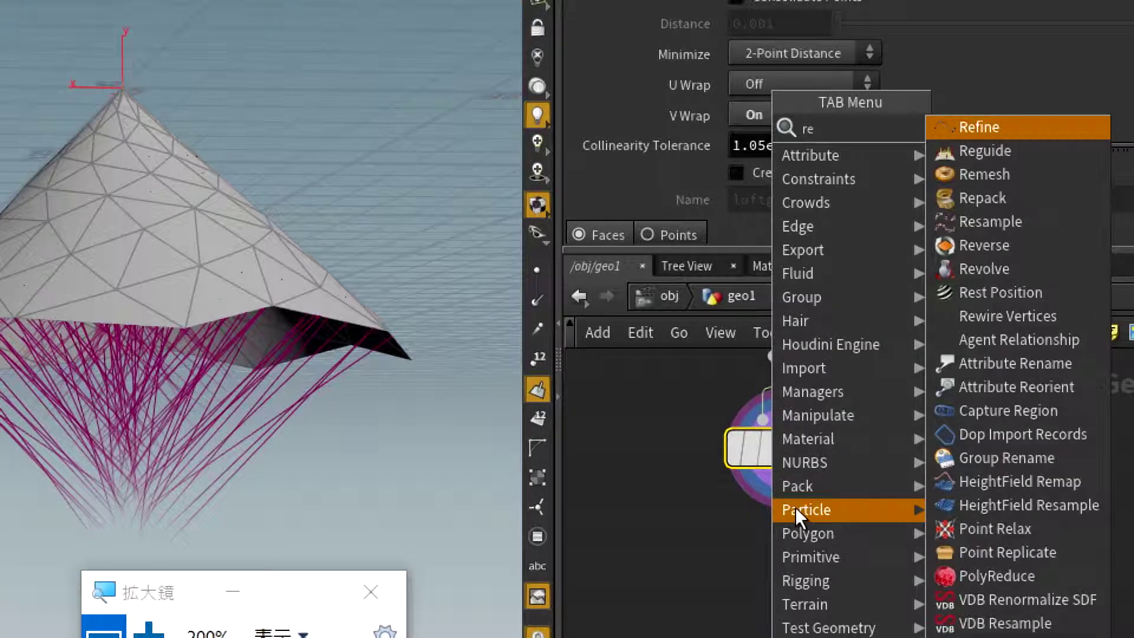
type("verse")
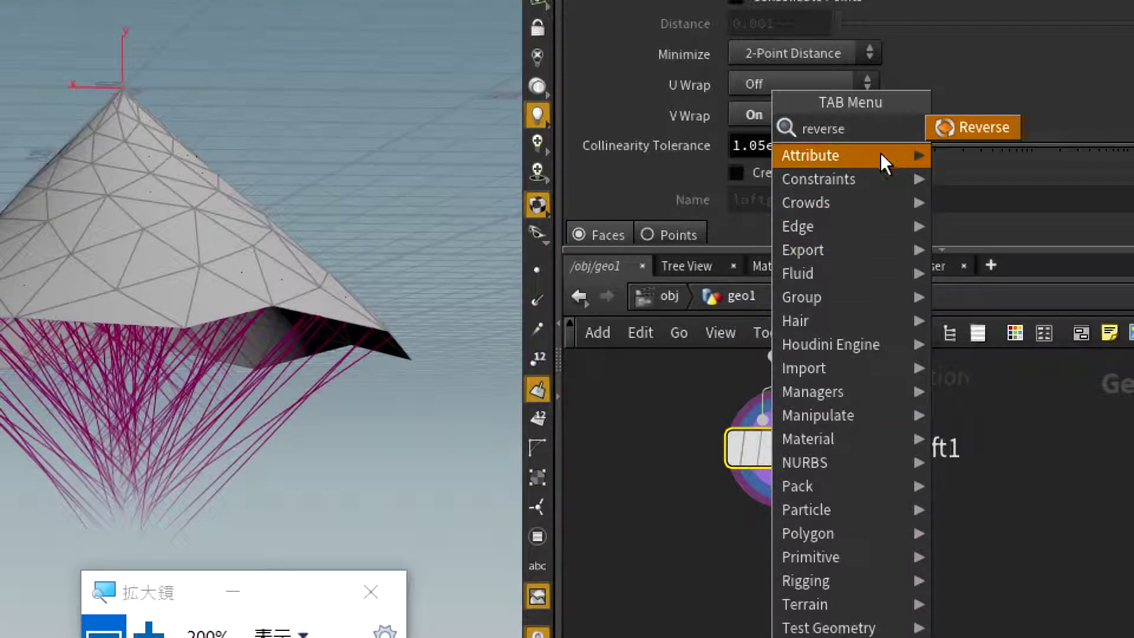
left_click(149, 627)
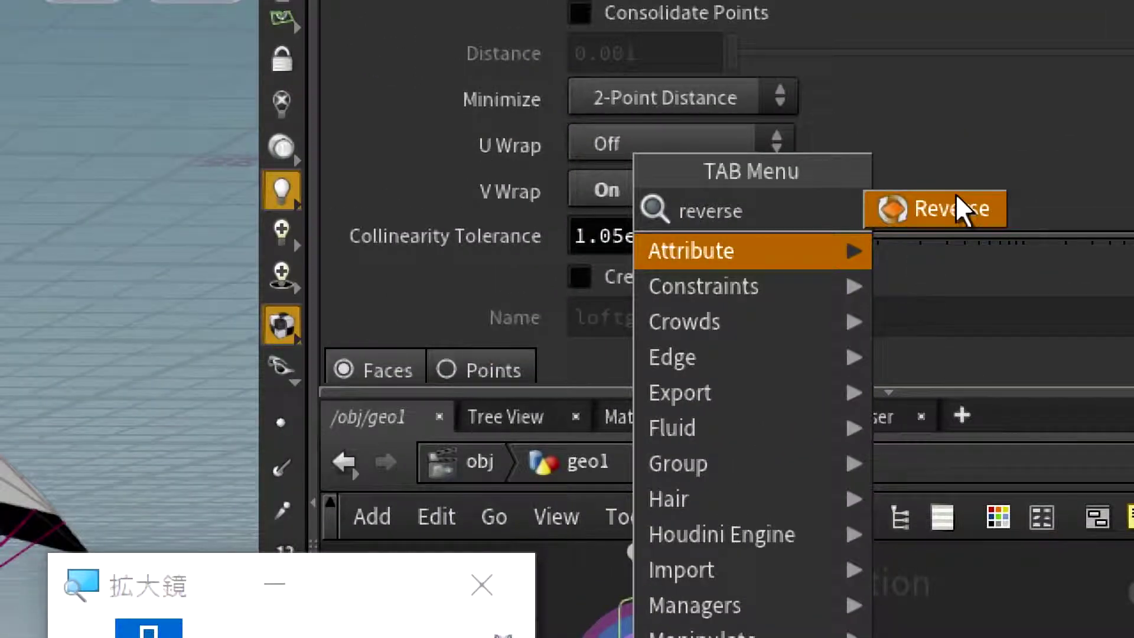
left_click(916, 210)
left_click(719, 495)
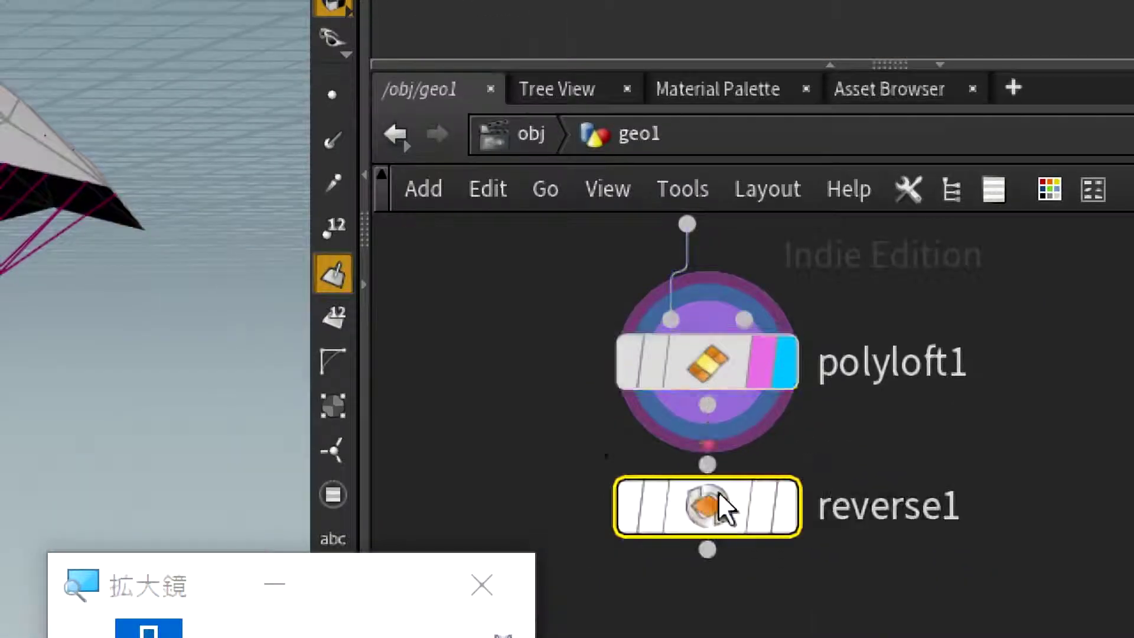
left_click_drag(709, 406, 712, 465)
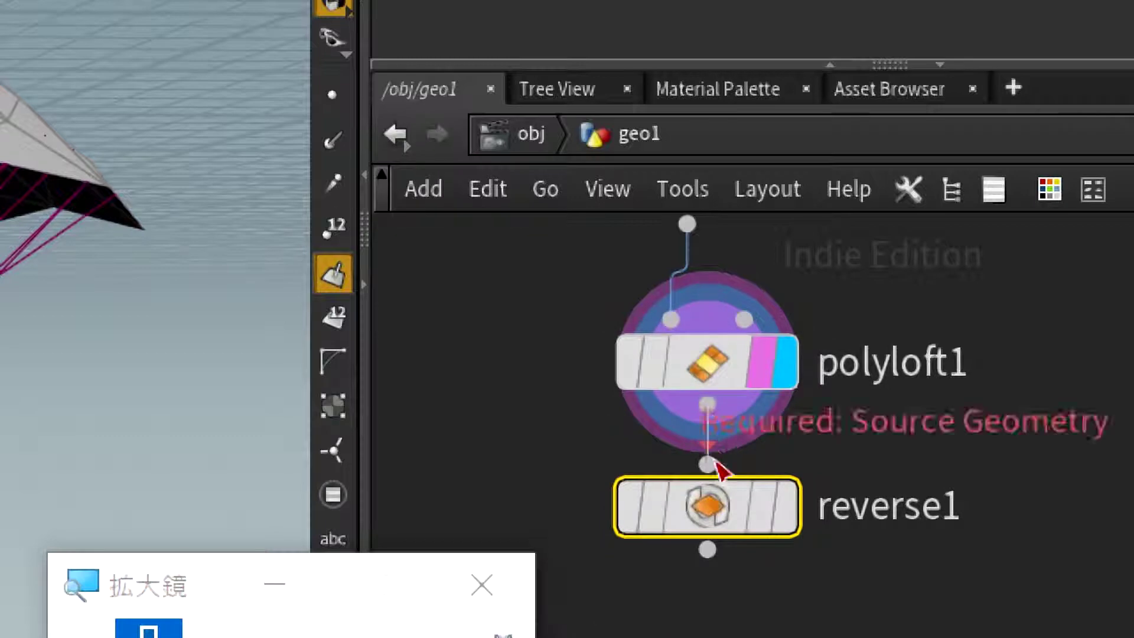
left_click(792, 506)
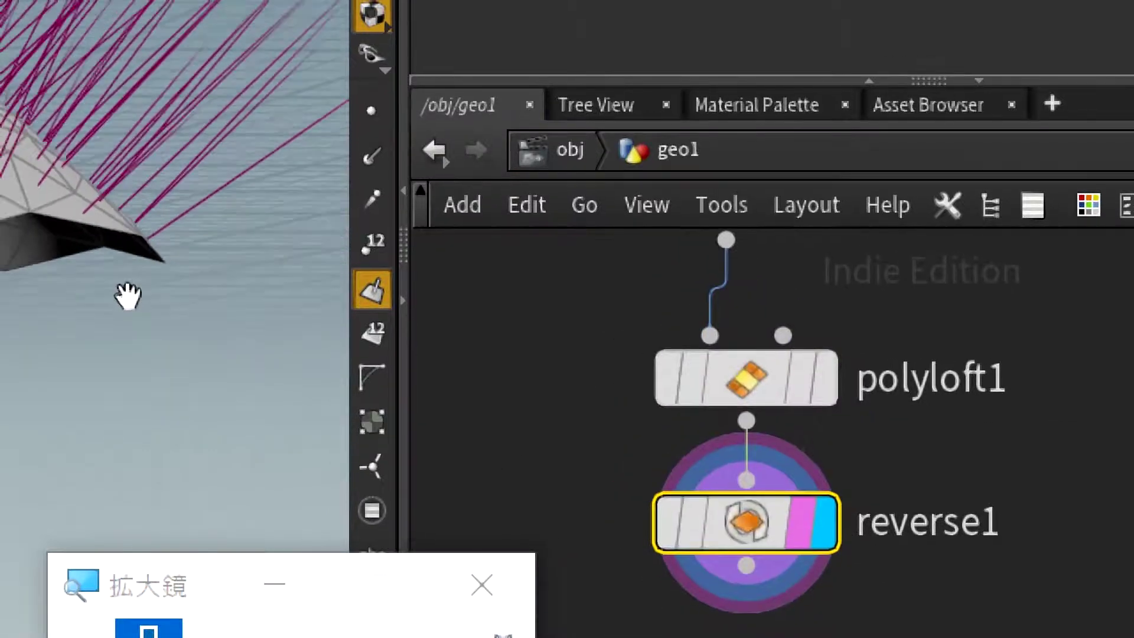
scroll(128, 296, "down", 5)
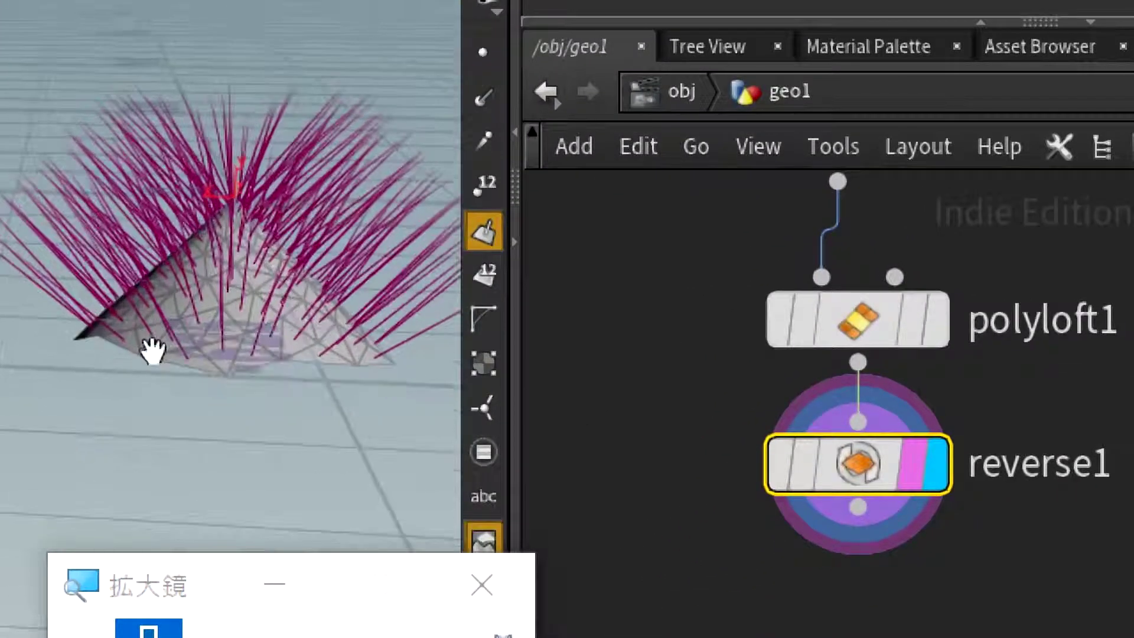
mouse_move(152, 350)
left_mouse_down()
mouse_move(407, 314)
mouse_move(324, 222)
mouse_move(279, 314)
mouse_move(380, 337)
mouse_move(325, 494)
left_mouse_up()
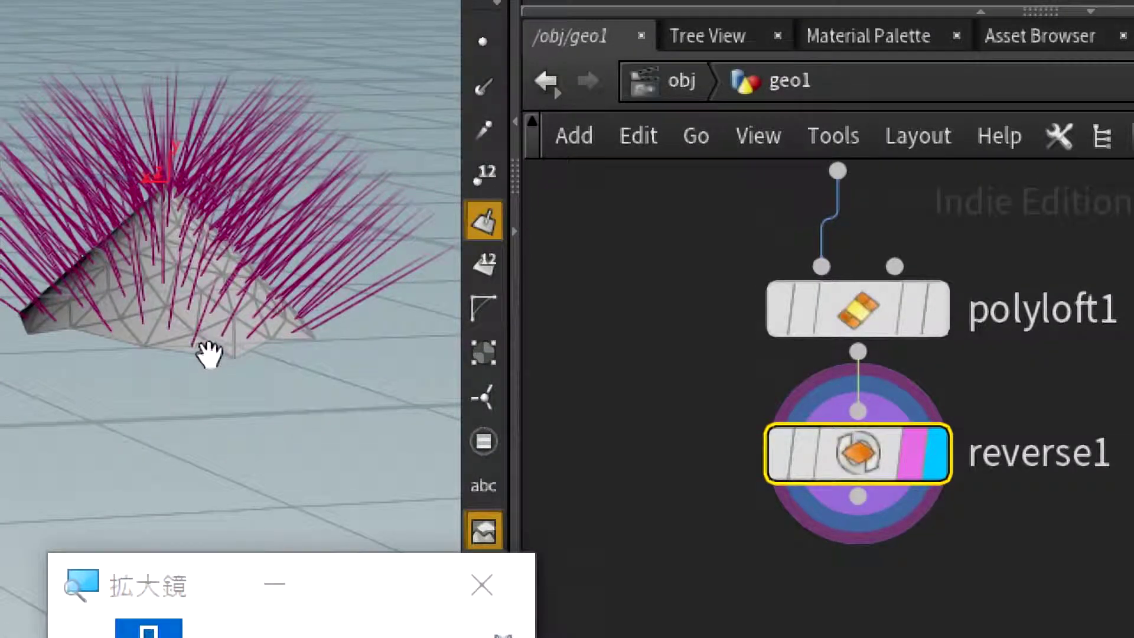
left_click(485, 222)
mouse_move(357, 223)
left_mouse_down()
mouse_move(222, 212)
mouse_move(233, 289)
left_mouse_up()
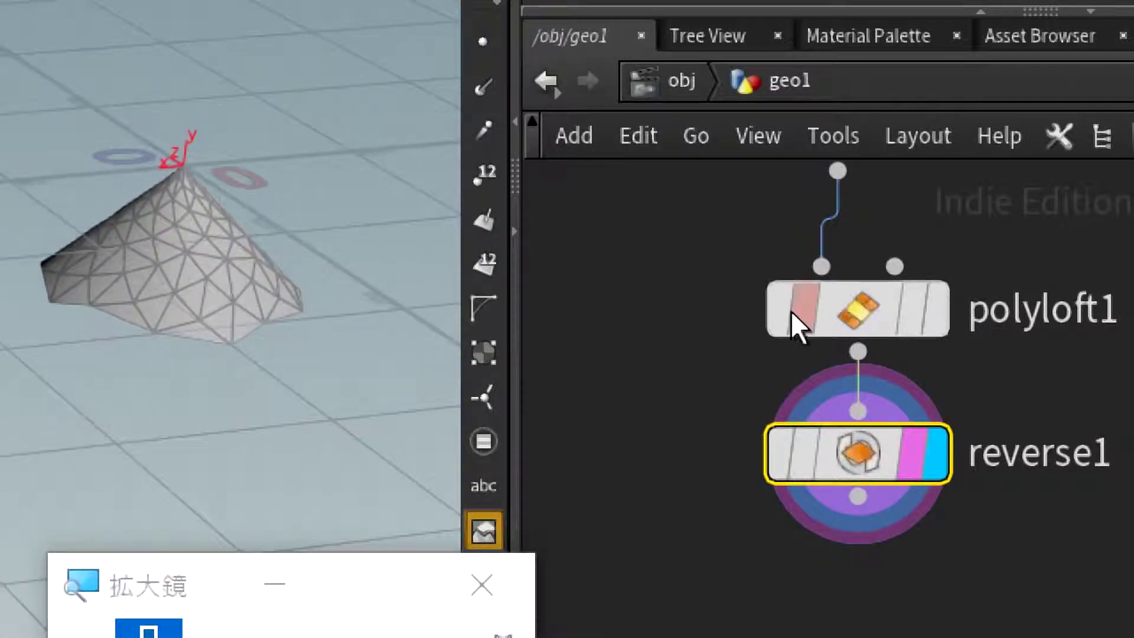
mouse_move(190, 202)
left_mouse_down()
mouse_move(189, 337)
mouse_move(145, 170)
mouse_move(266, 175)
mouse_move(217, 193)
left_mouse_up()
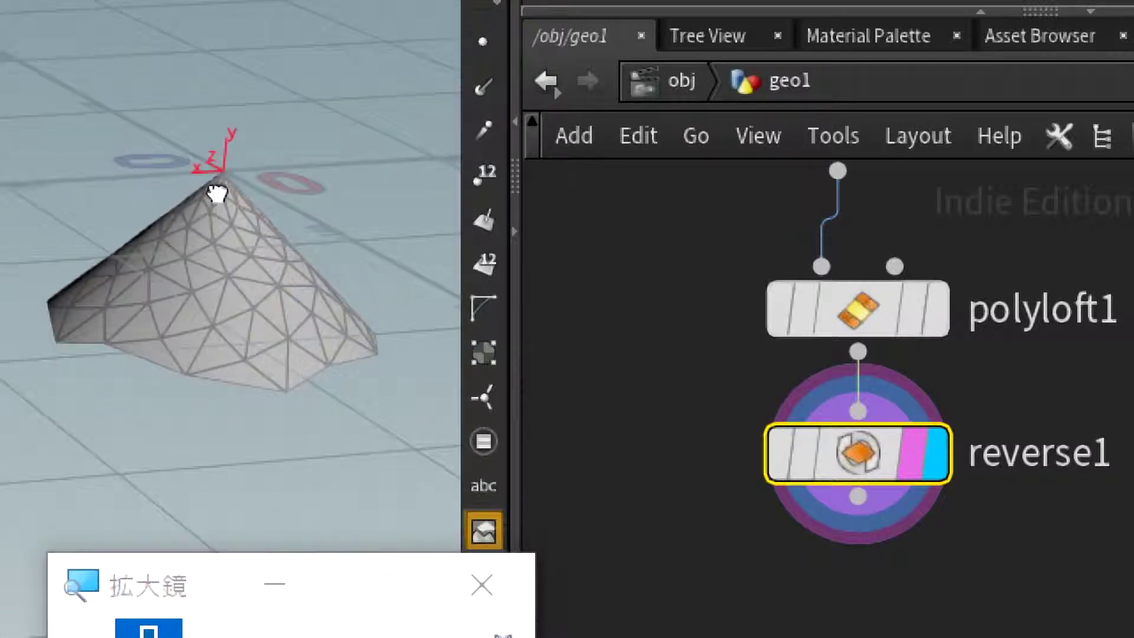
mouse_move(241, 342)
left_mouse_down()
mouse_move(207, 231)
mouse_move(191, 261)
left_mouse_up()
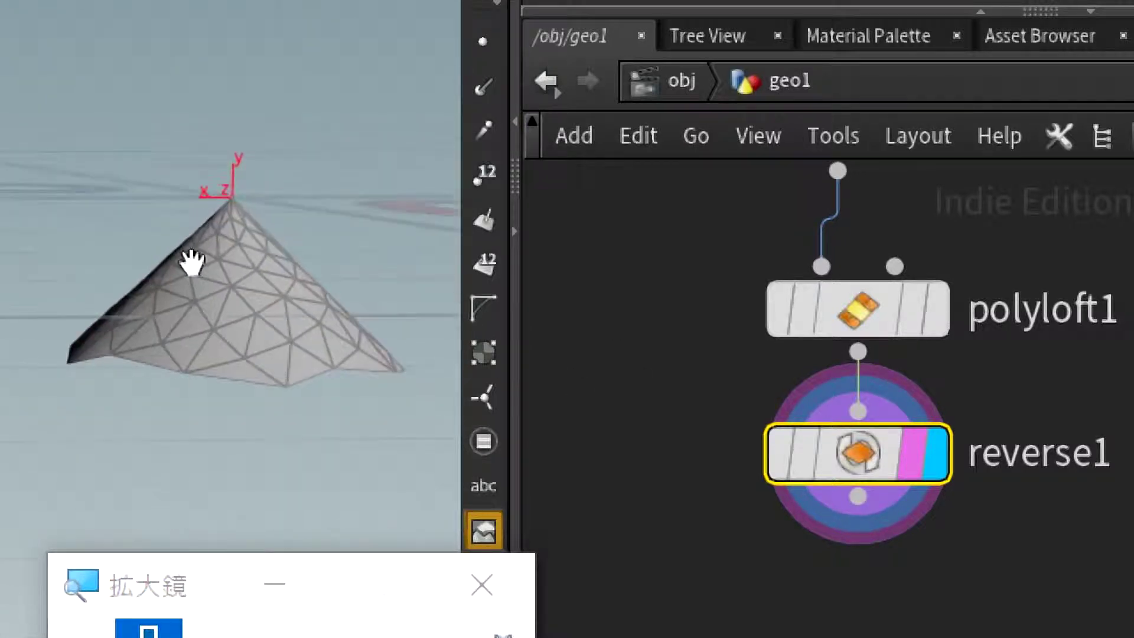
mouse_move(244, 287)
left_mouse_down()
mouse_move(152, 349)
mouse_move(167, 327)
mouse_move(169, 269)
left_mouse_up()
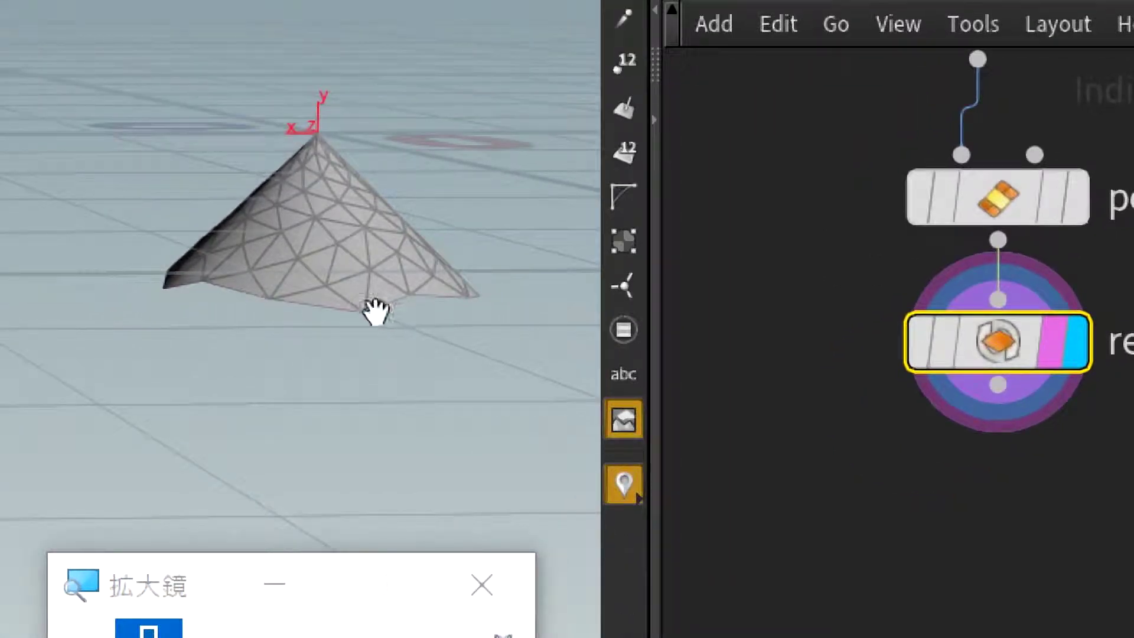
mouse_move(374, 309)
left_mouse_down()
mouse_move(413, 271)
mouse_move(257, 306)
mouse_move(194, 209)
left_mouse_up()
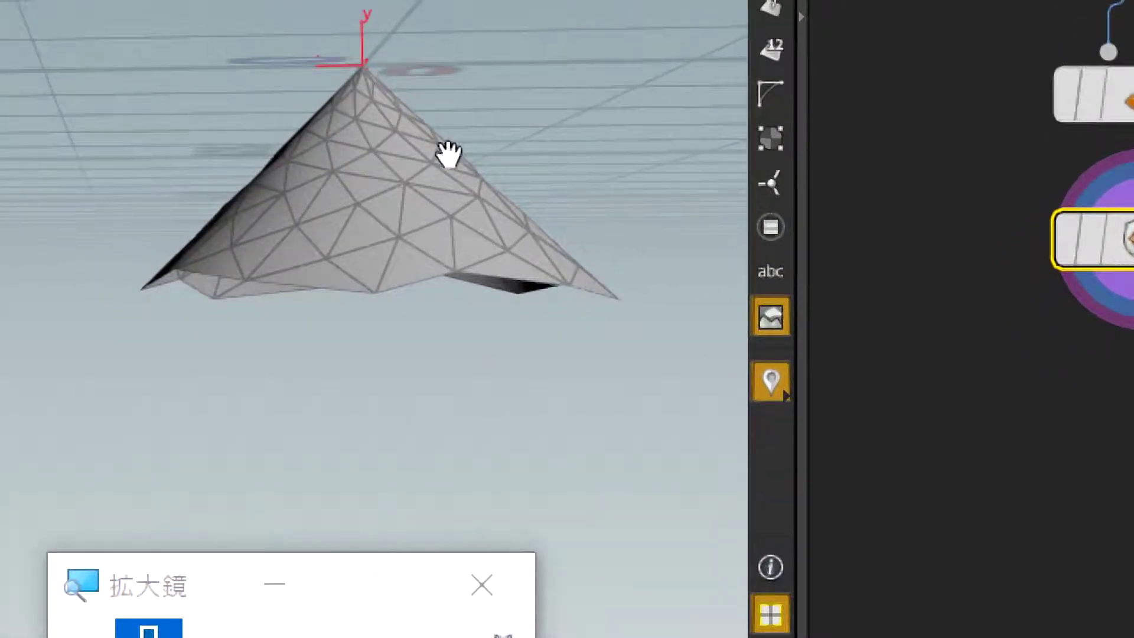
mouse_move(448, 157)
left_mouse_down()
mouse_move(243, 254)
mouse_move(284, 155)
left_mouse_up()
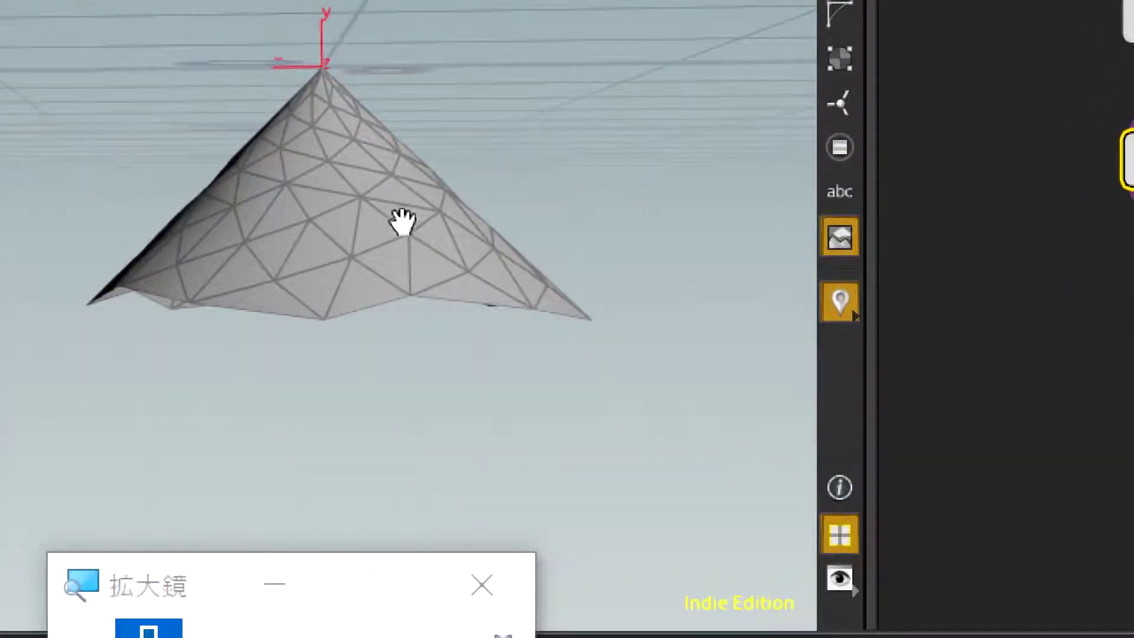
left_click_drag(400, 223, 296, 152)
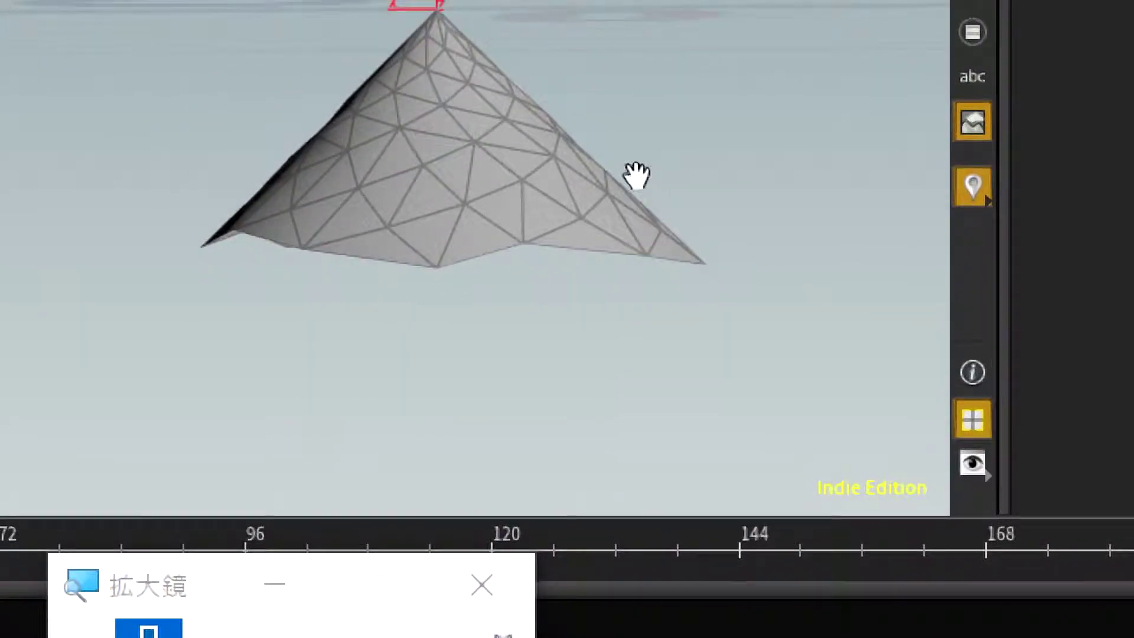
left_click_drag(637, 175, 304, 278)
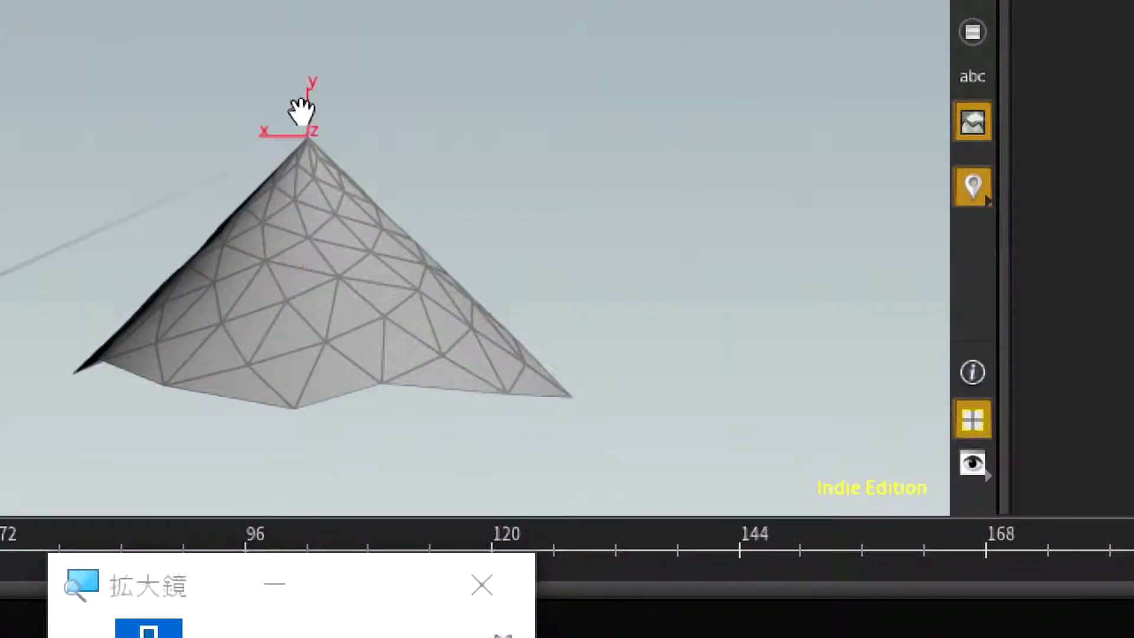
scroll(286, 141, "down", 2)
scroll(291, 142, "down", 2)
left_click_drag(290, 142, 342, 271)
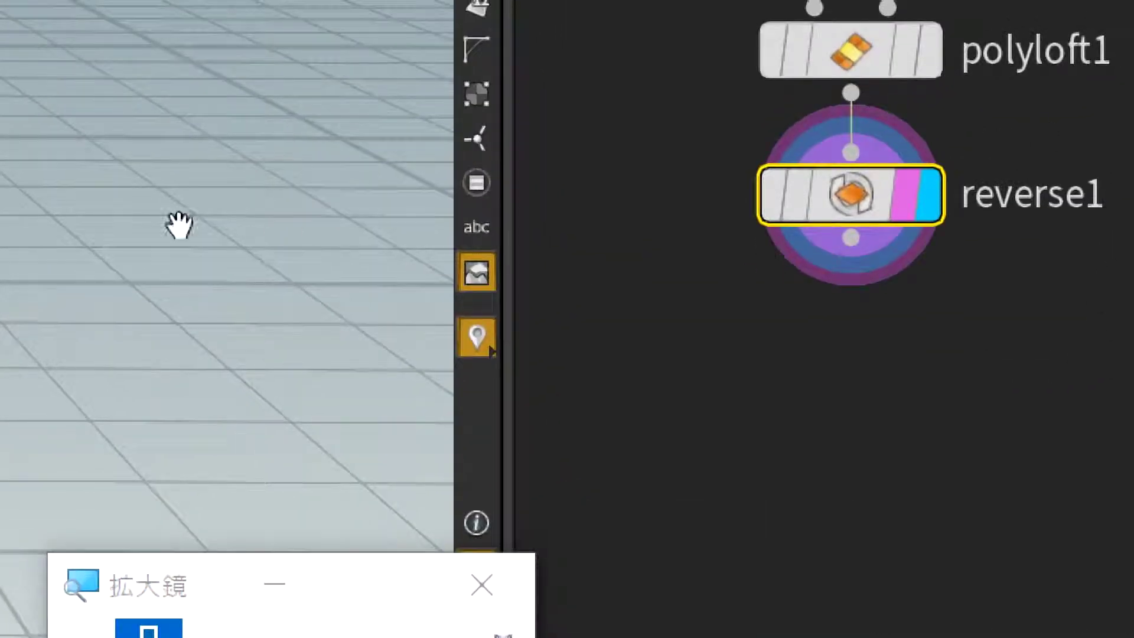
mouse_move(177, 223)
left_mouse_down()
mouse_move(304, 236)
mouse_move(234, 283)
mouse_move(114, 322)
mouse_move(165, 342)
mouse_move(197, 481)
mouse_move(223, 365)
mouse_move(211, 246)
mouse_move(172, 321)
mouse_move(121, 186)
left_mouse_up()
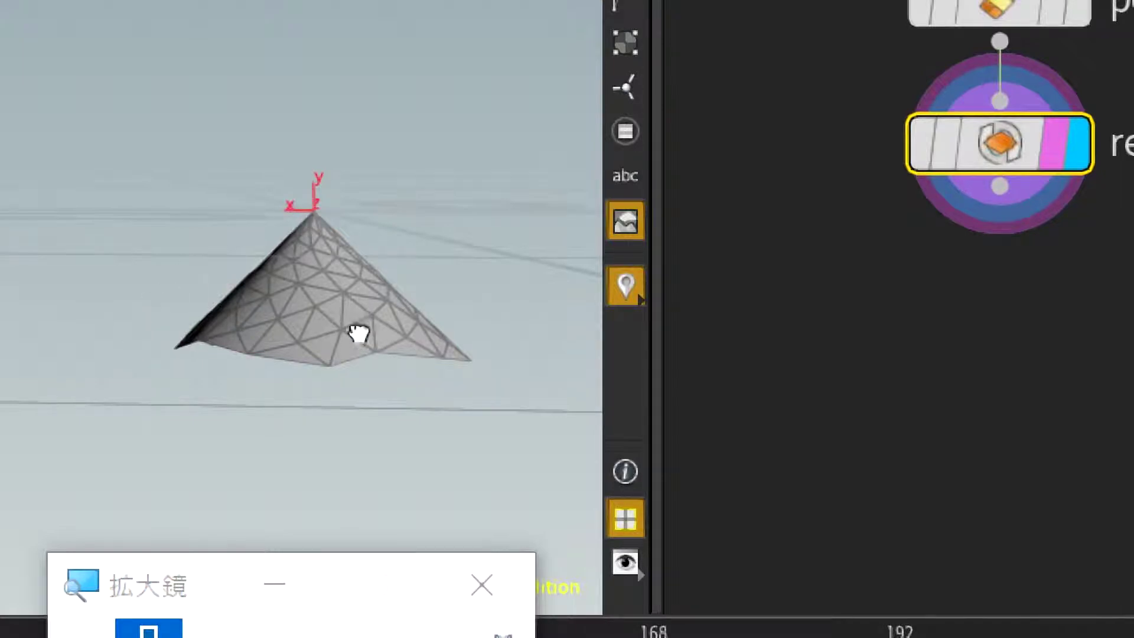
mouse_move(360, 331)
left_mouse_down()
mouse_move(337, 243)
mouse_move(355, 302)
mouse_move(345, 446)
left_mouse_up()
Step: Select the create_spiral wrangle and place the cursor in its VEX code
scroll(816, 413, "down", 3)
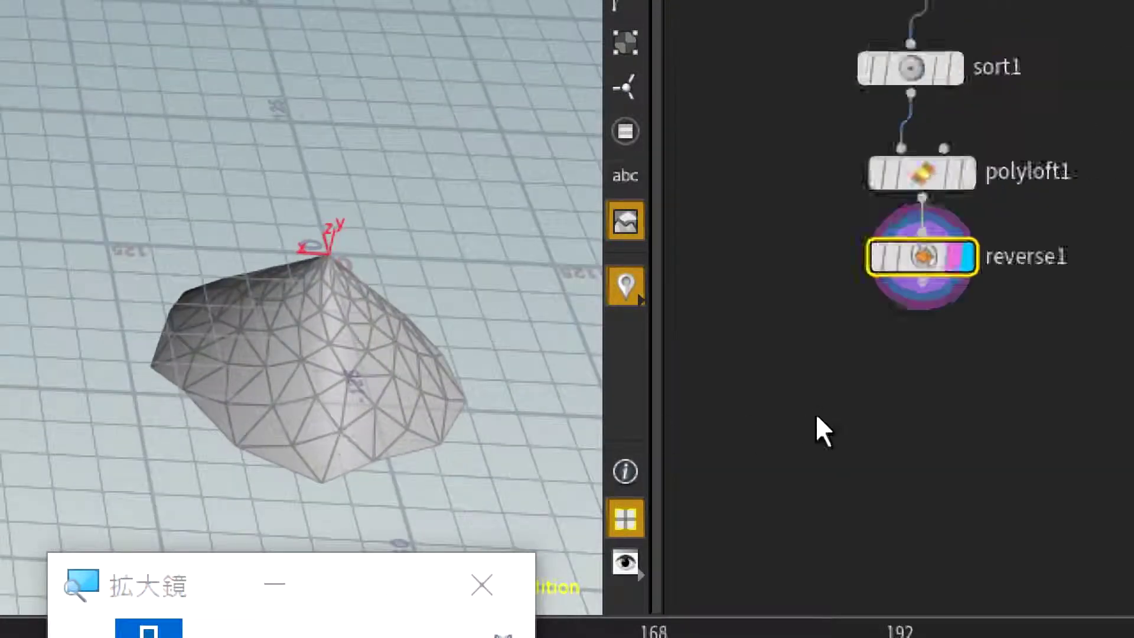
scroll(815, 413, "down", 3)
scroll(815, 273, "up", 2)
scroll(902, 279, "up", 4)
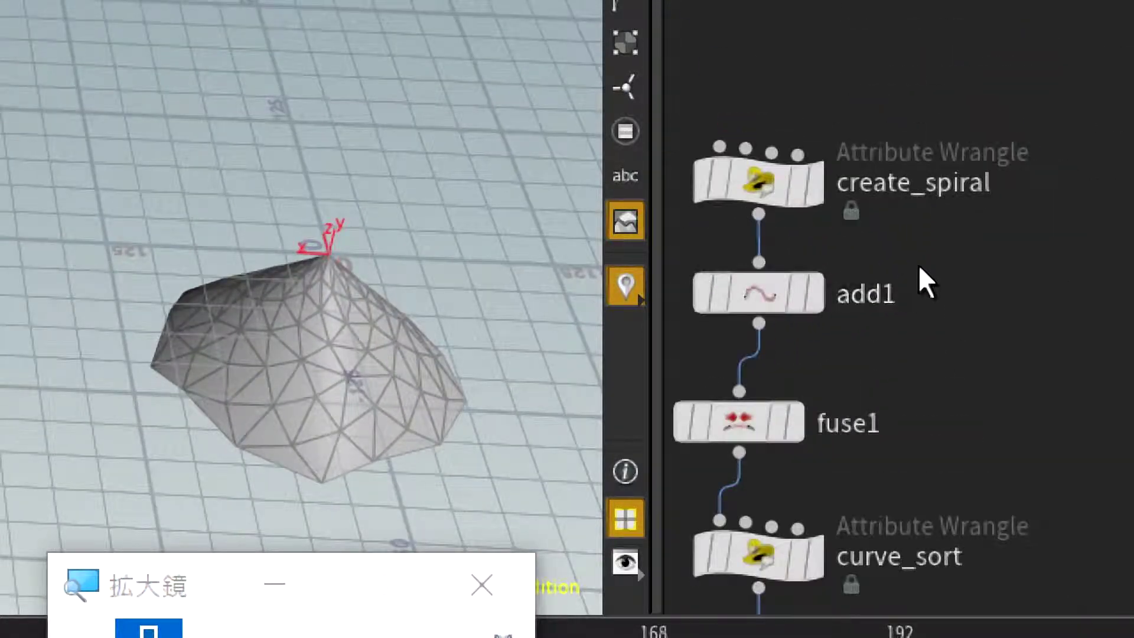
scroll(918, 265, "up", 2)
left_click(783, 218)
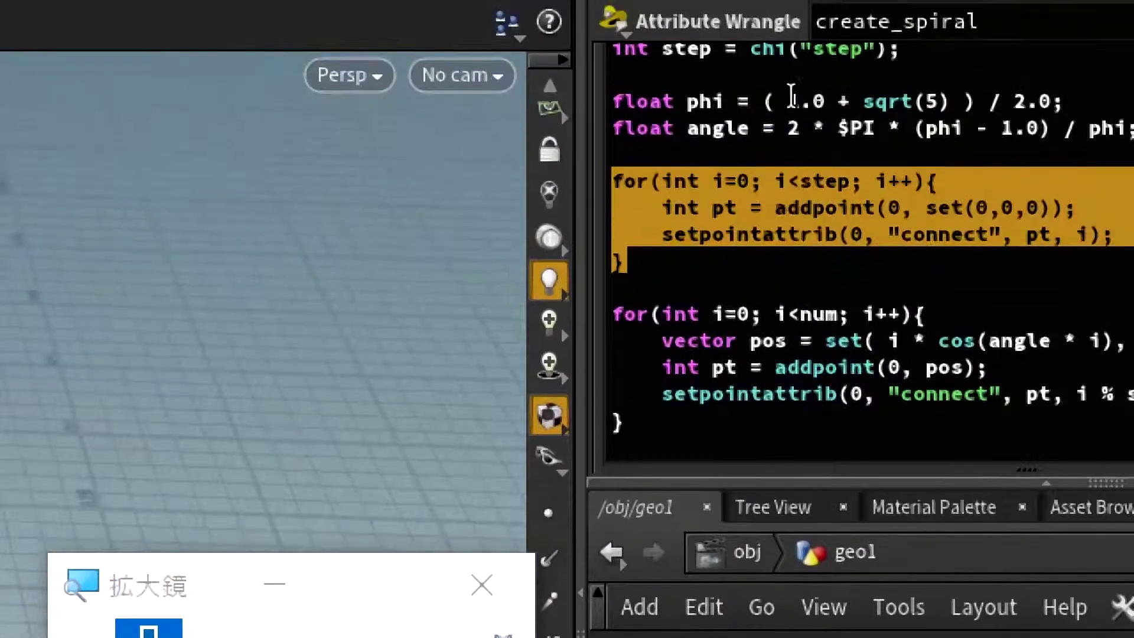
left_click(793, 180)
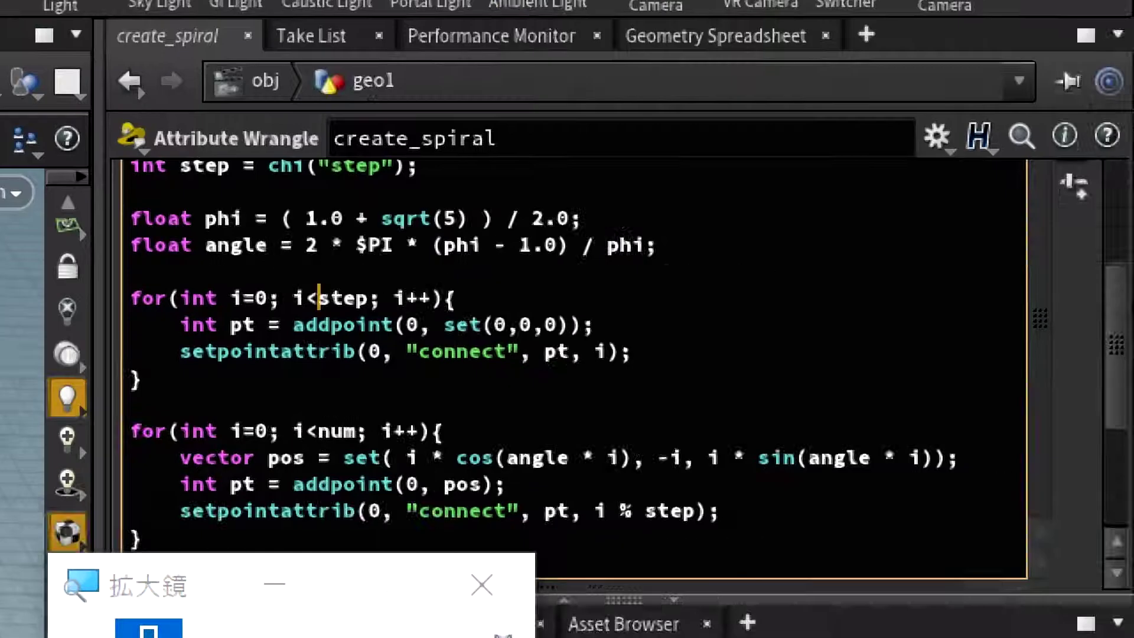
Step: Add float height_ratio = chf("height_ratio"); after the step line and create its spare parameter
scroll(727, 274, "up", 3)
scroll(728, 273, "down", 1)
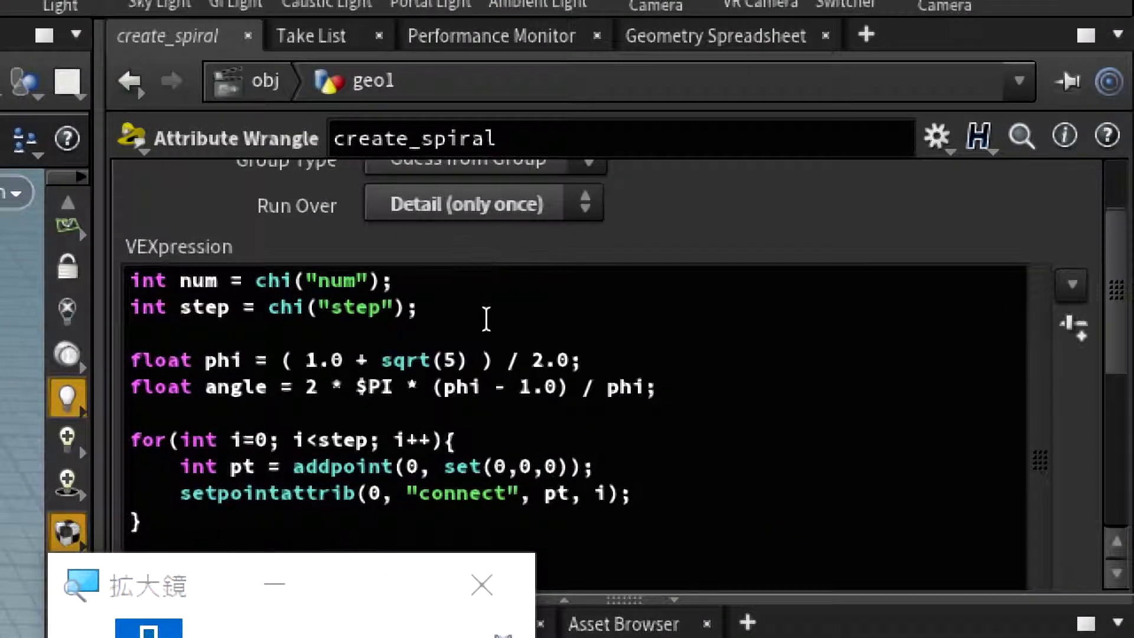
left_click(486, 319)
key("Return")
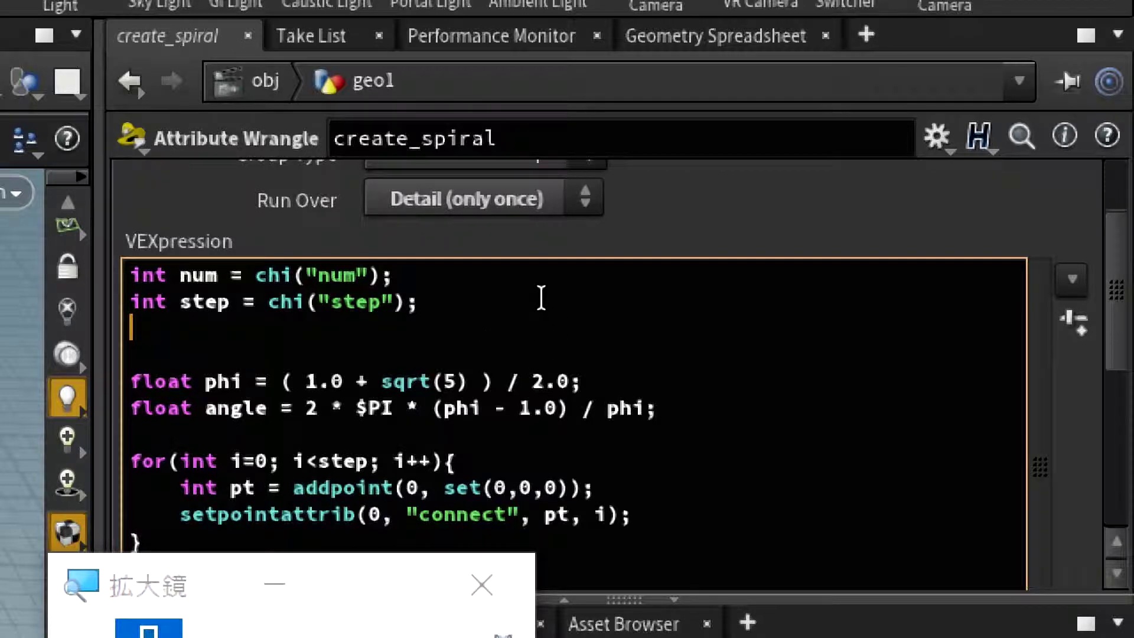
type("float height_")
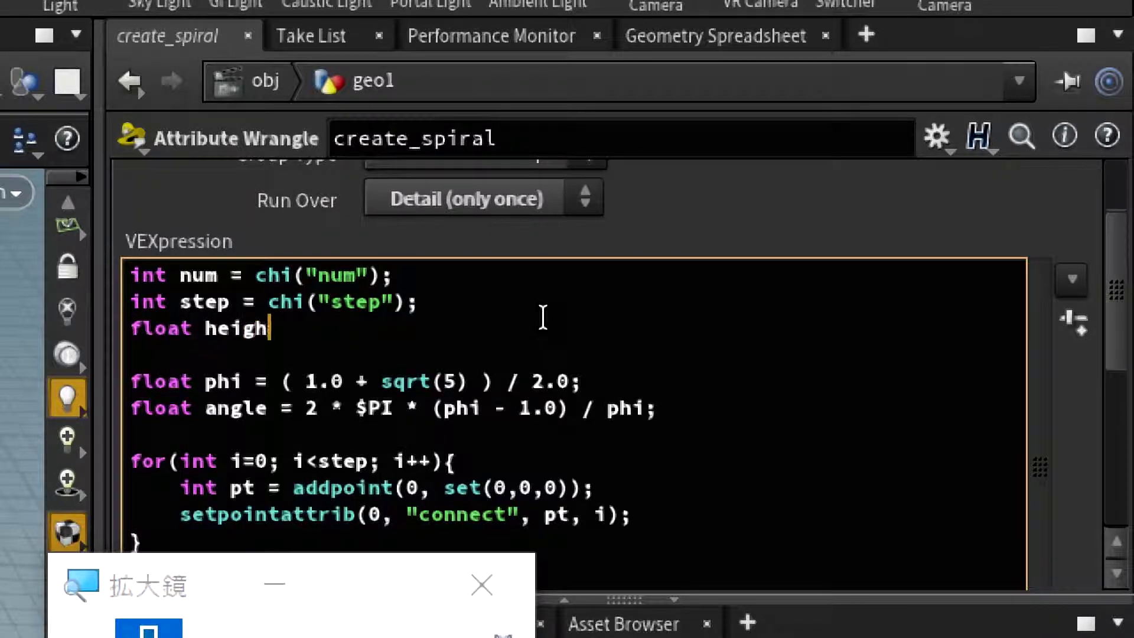
type("ratio = c")
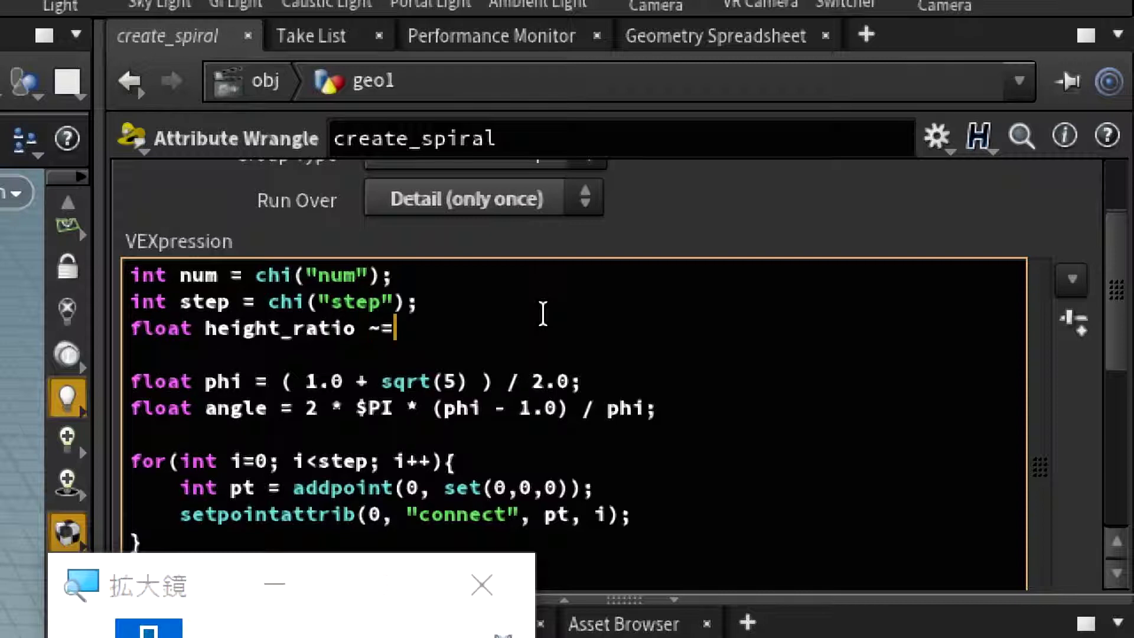
type("hf(\"h")
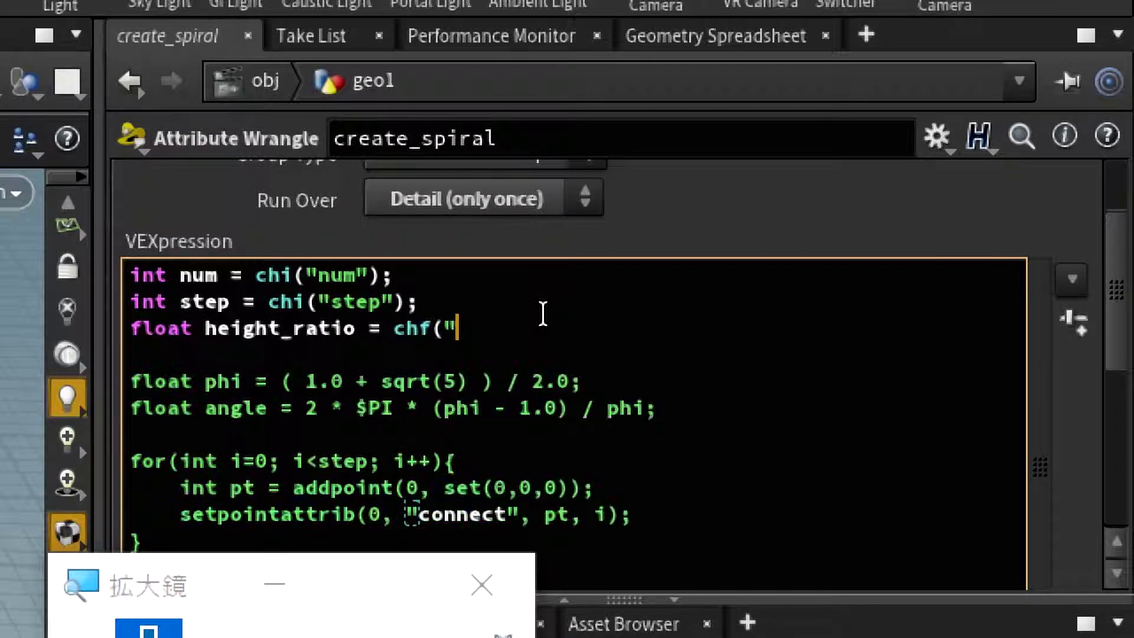
type("eight_")
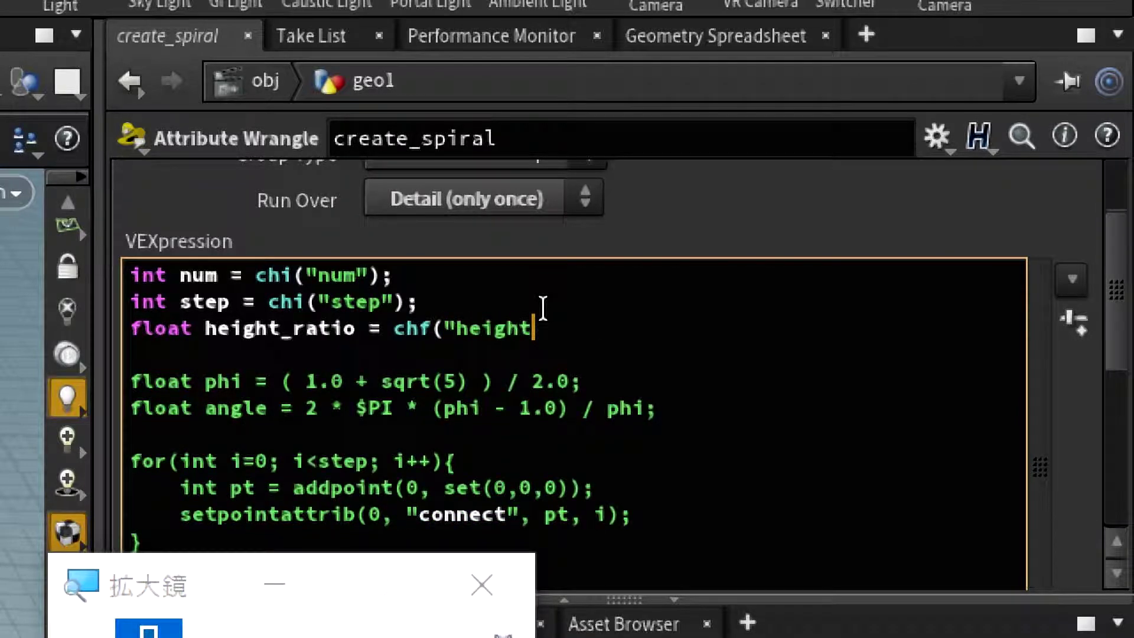
type("ratio")
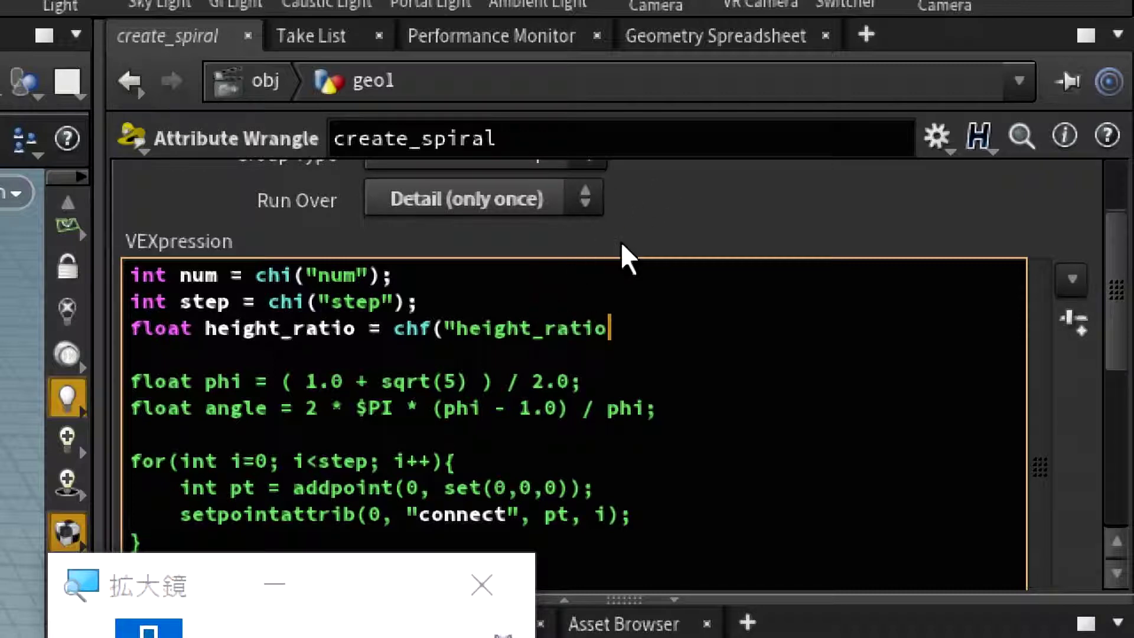
type("\");")
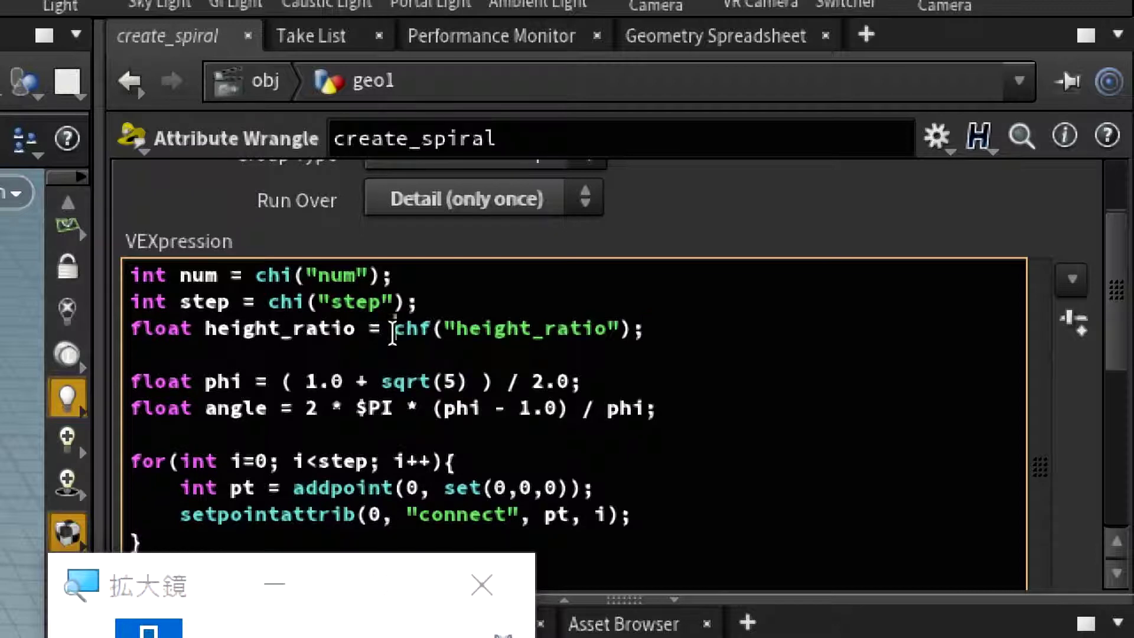
left_click_drag(392, 329, 438, 332)
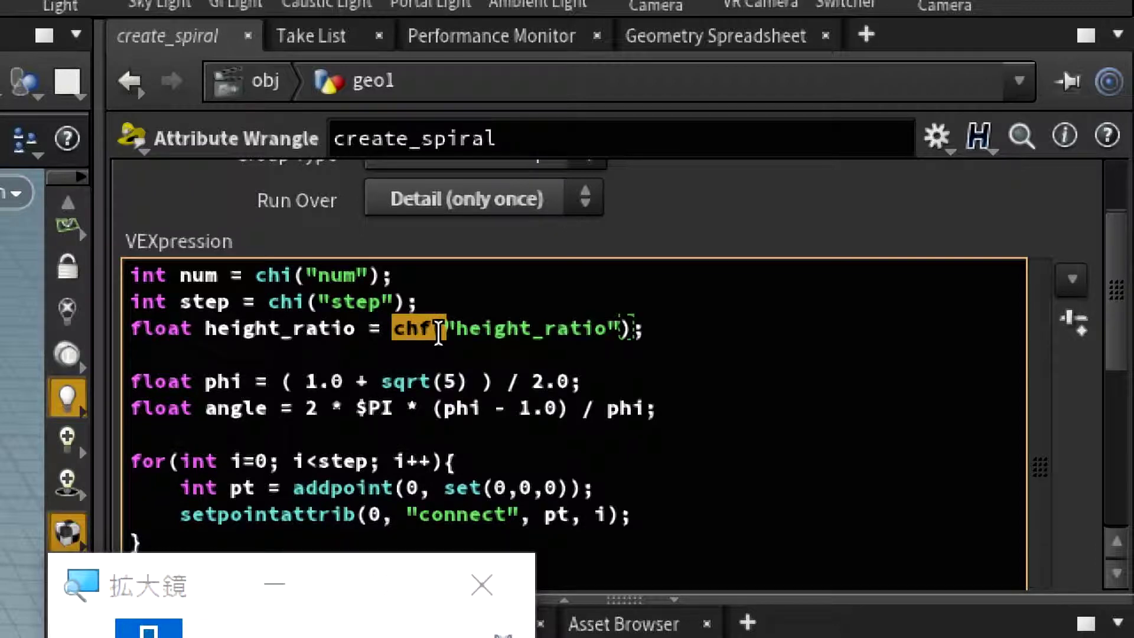
left_click(1067, 311)
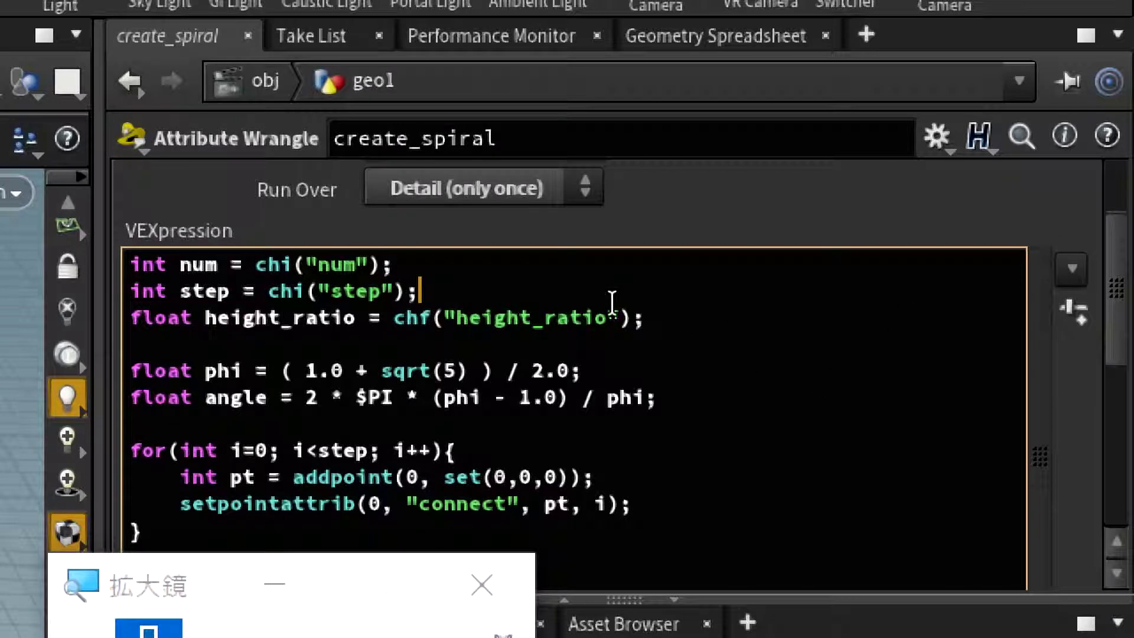
mouse_move(654, 318)
left_mouse_down()
mouse_move(514, 303)
mouse_move(121, 306)
left_mouse_up()
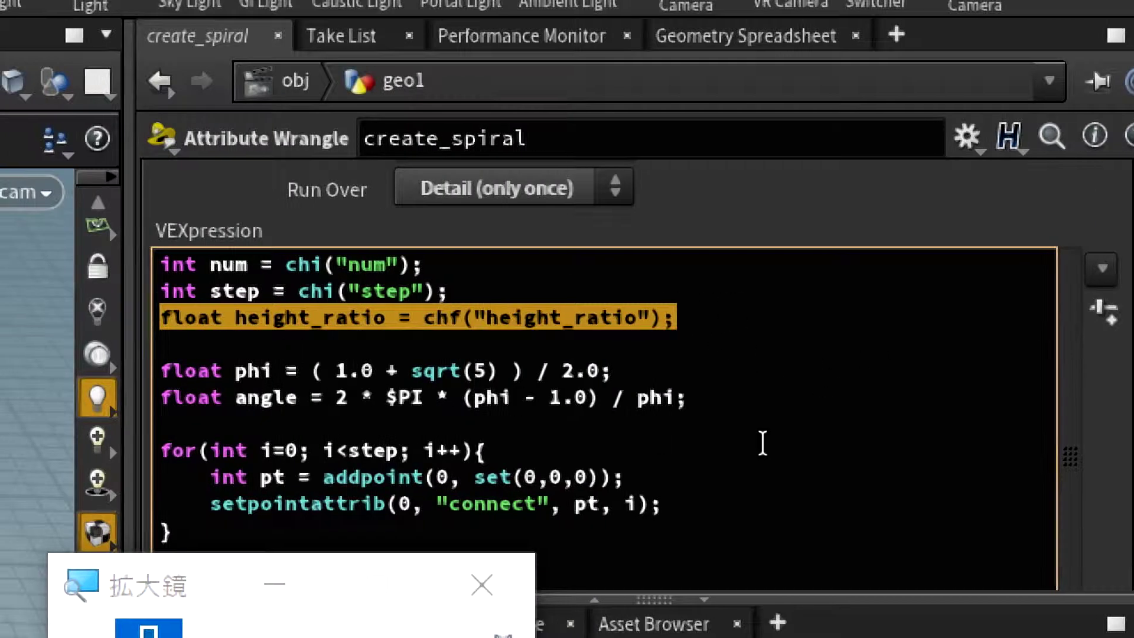
Step: Select the CONTROLLER null and copy its height ratio parameter (0.493)
left_click(857, 378)
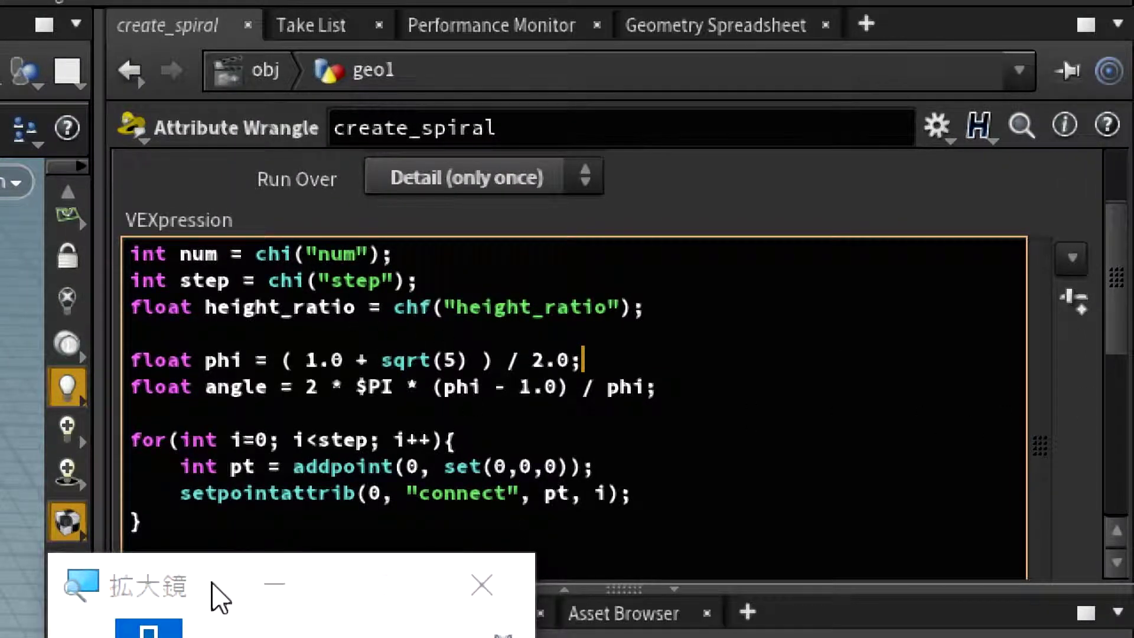
left_click_drag(190, 587, 132, 611)
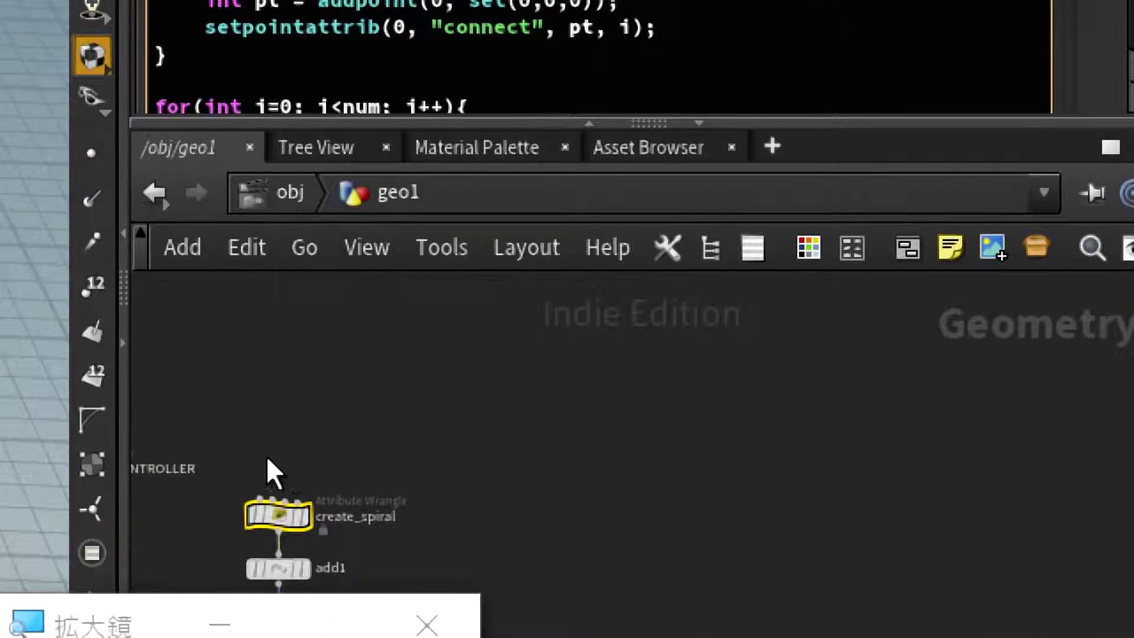
scroll(313, 449, "up", 3)
left_click(312, 471)
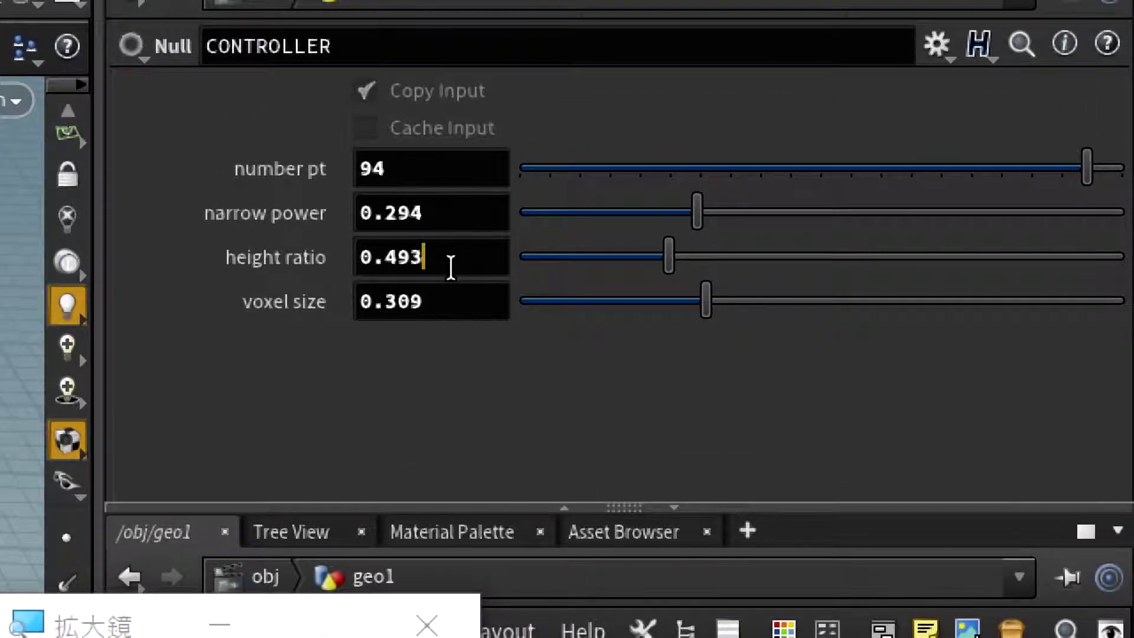
left_click_drag(451, 267, 397, 260)
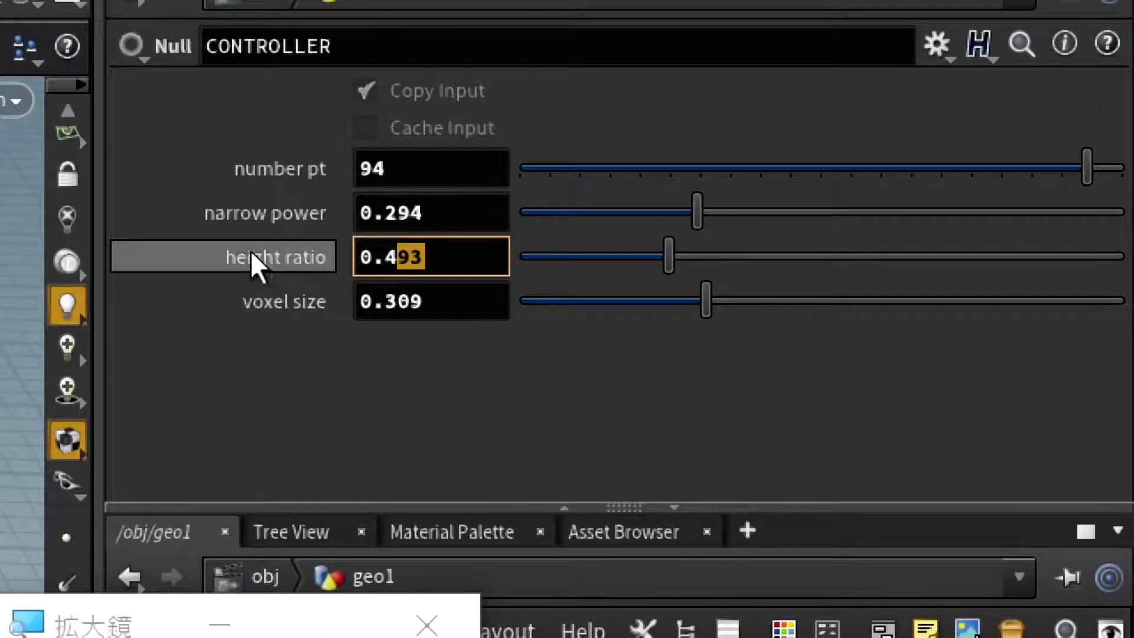
left_click(327, 254)
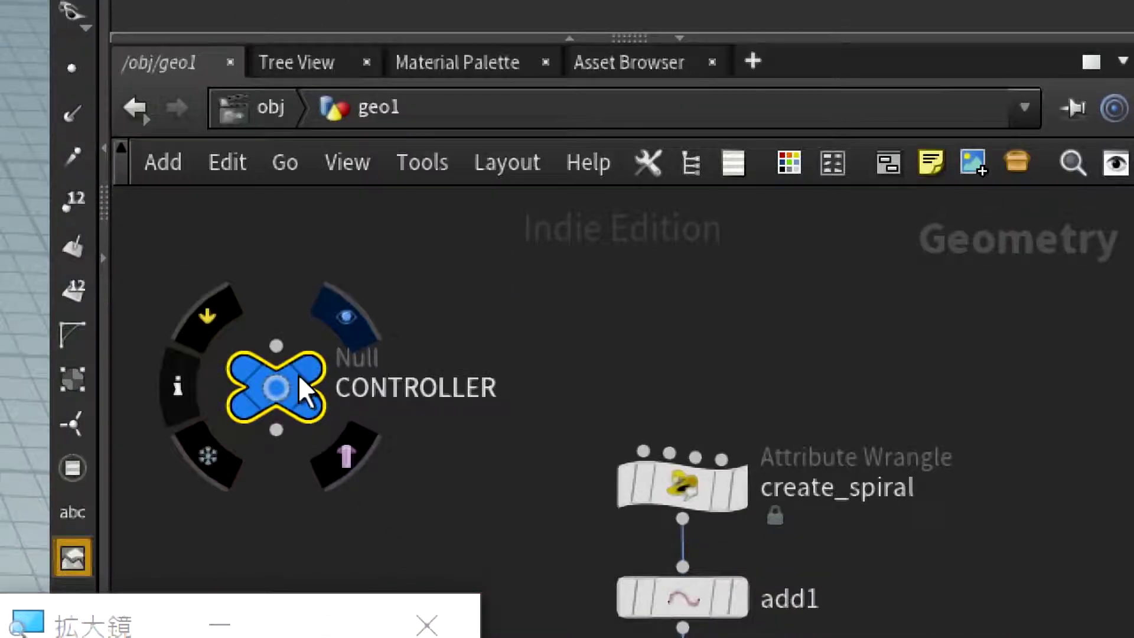
left_click_drag(296, 424, 287, 342)
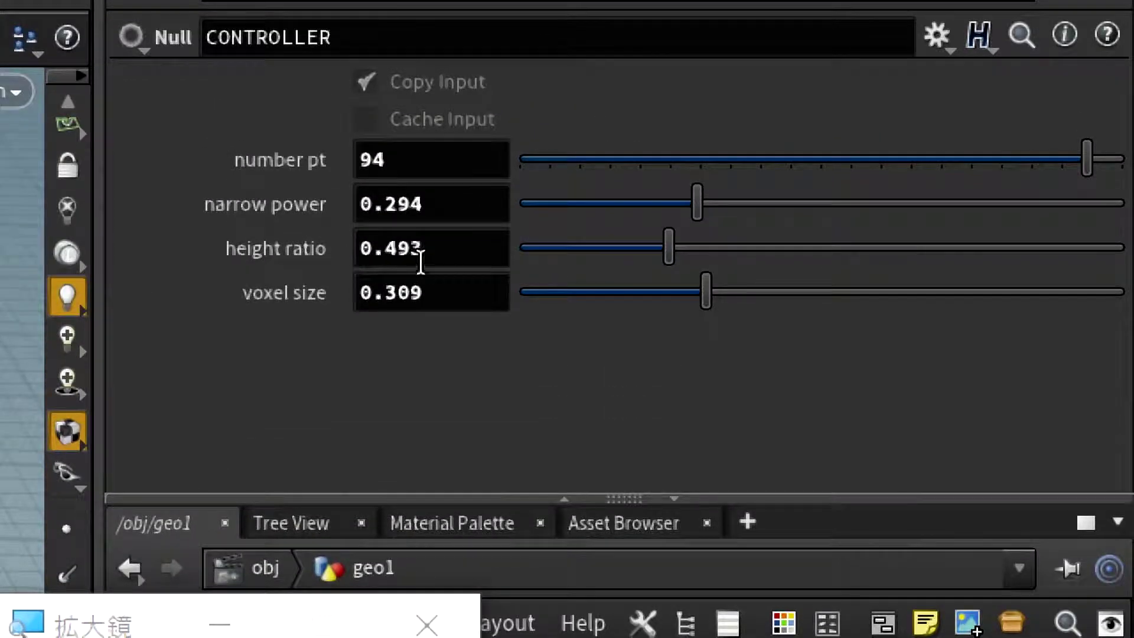
left_click(409, 248)
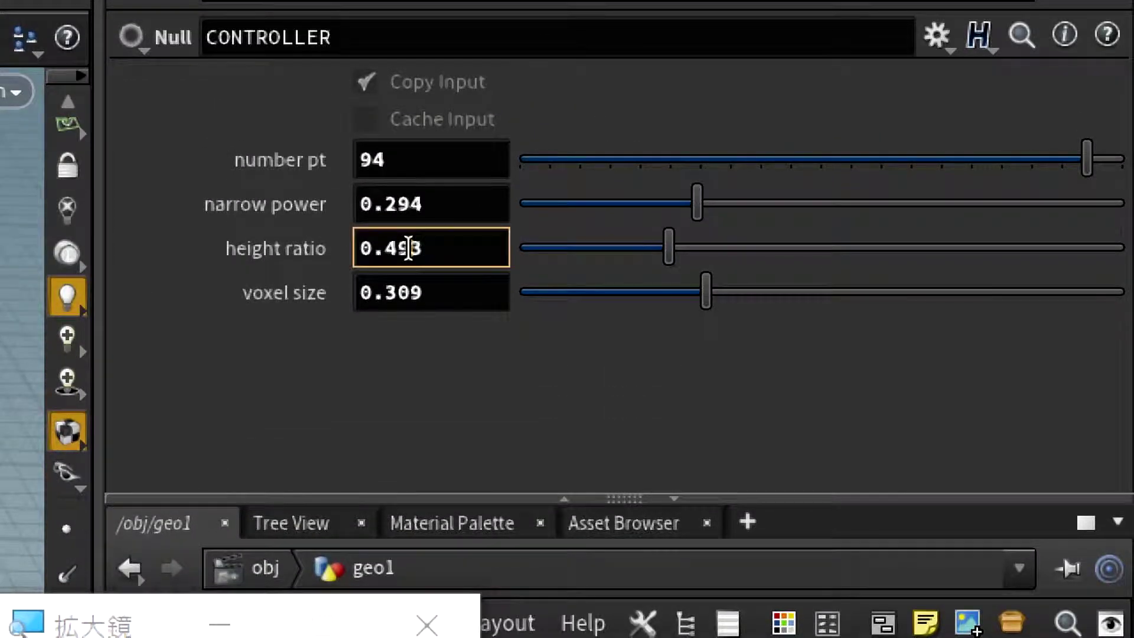
right_click(406, 250)
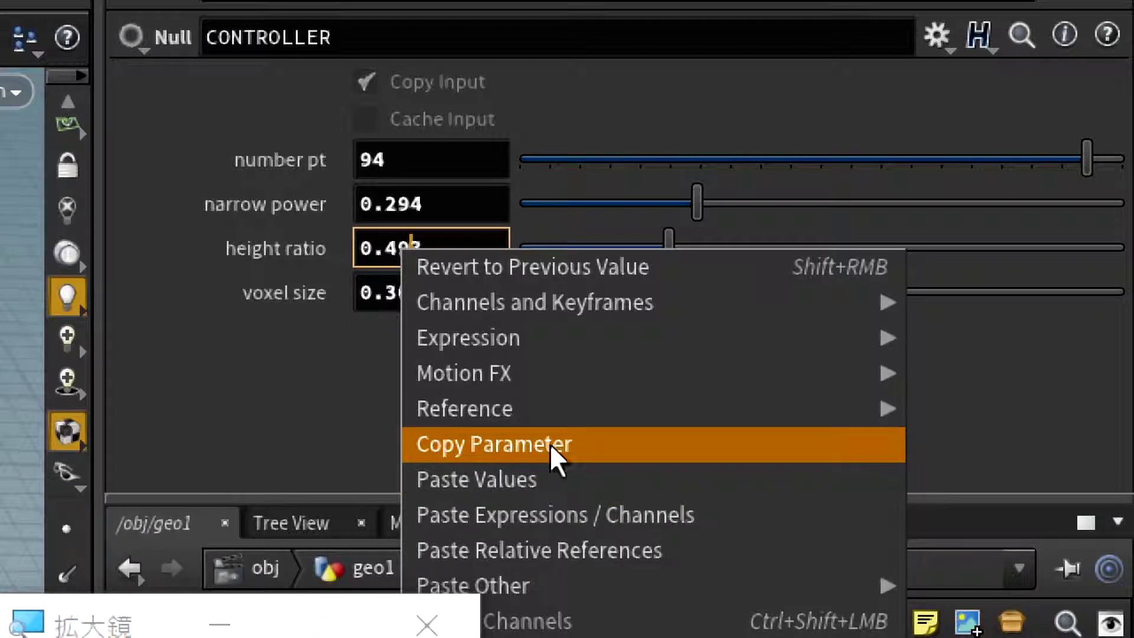
left_click(530, 447)
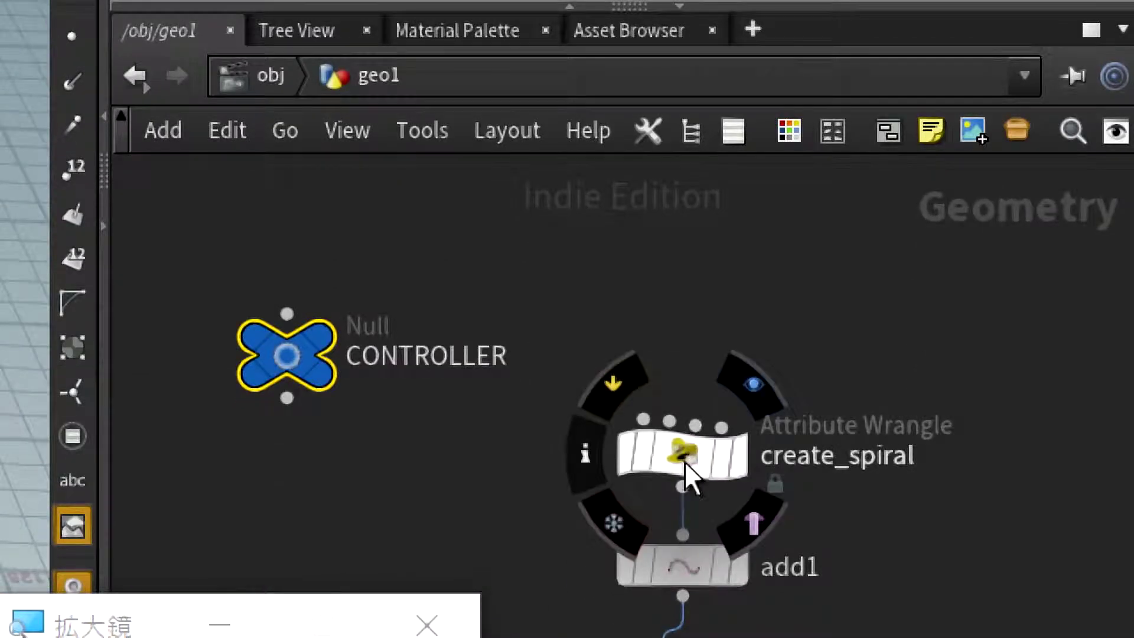
Step: Link create_spiral's Height Ratio to CONTROLLER via ch("../CONTROLLER/height_ratio") as a relative reference
left_click(684, 462)
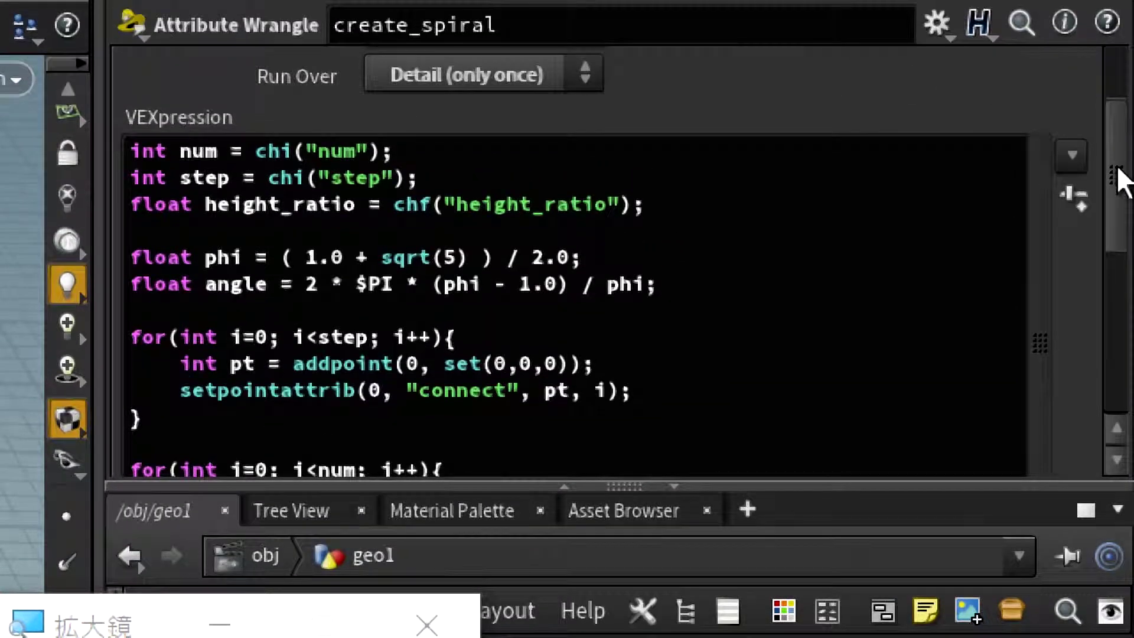
left_click_drag(1120, 180, 1120, 343)
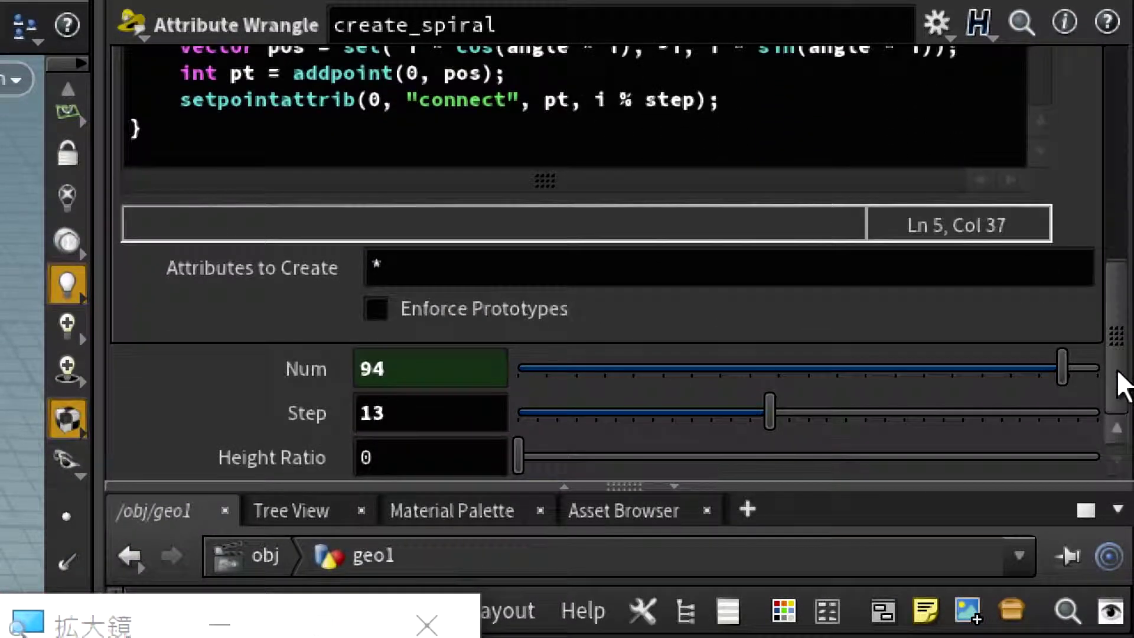
type("0")
double_click(358, 462)
key("BackSpace")
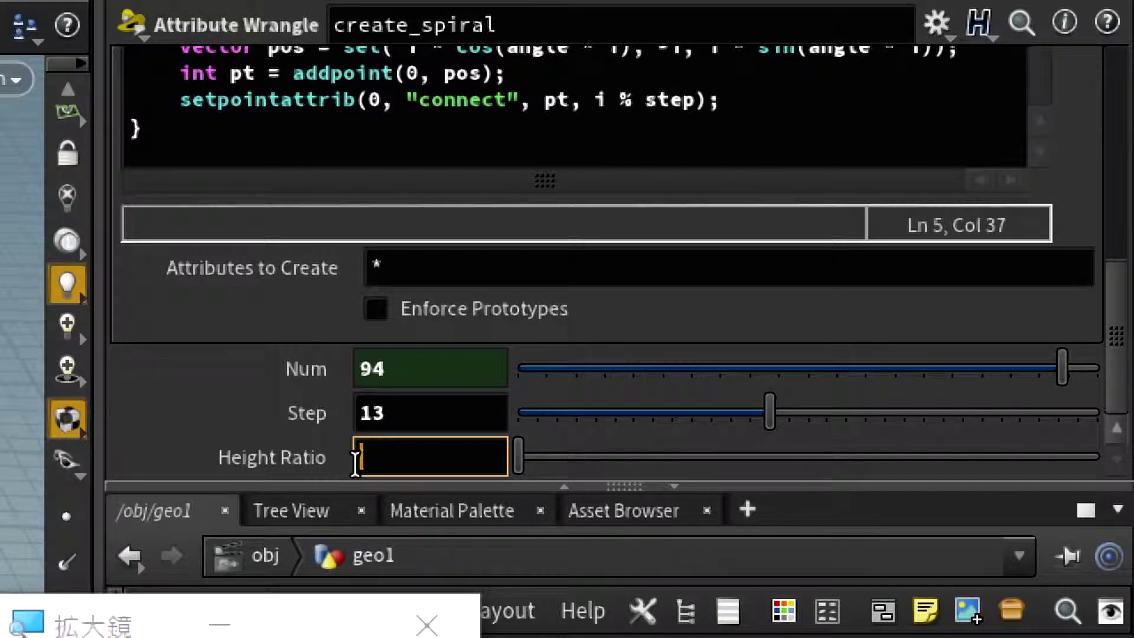
right_click(414, 466)
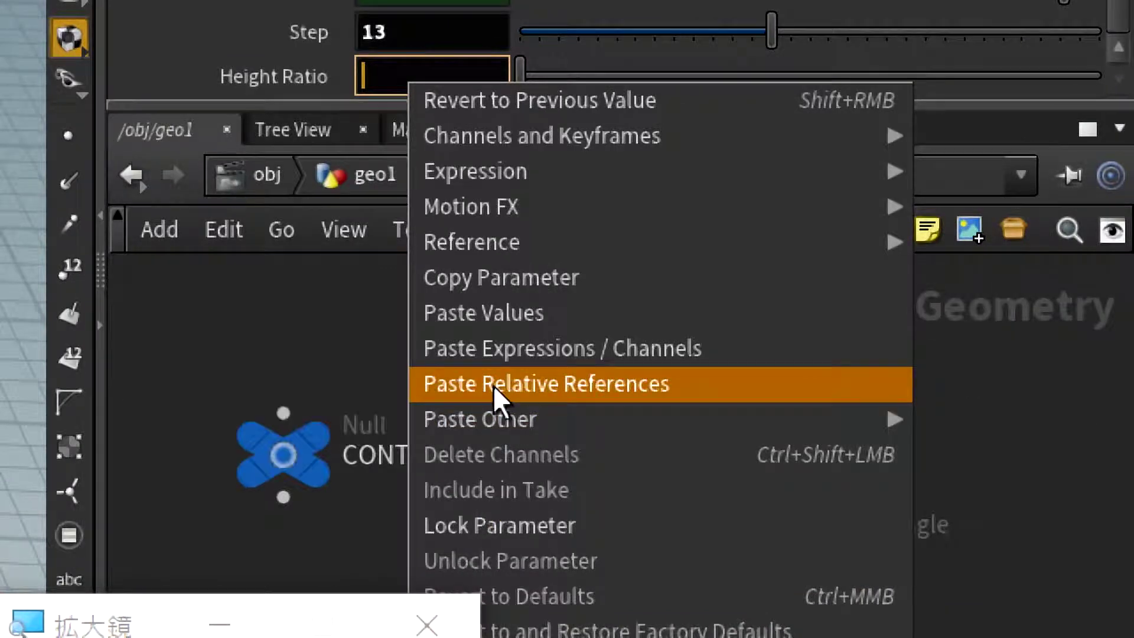
left_click(549, 384)
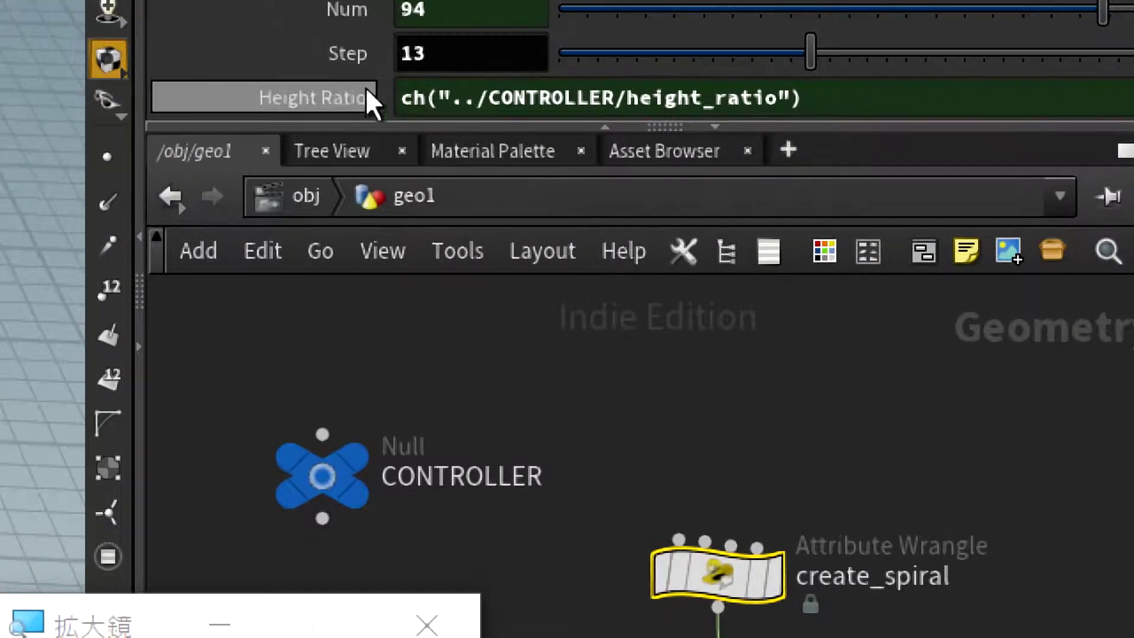
left_click(340, 108)
left_click(339, 106)
Step: Bring create_spiral's VEX code into view and enlarge the code editing area
left_click(333, 125)
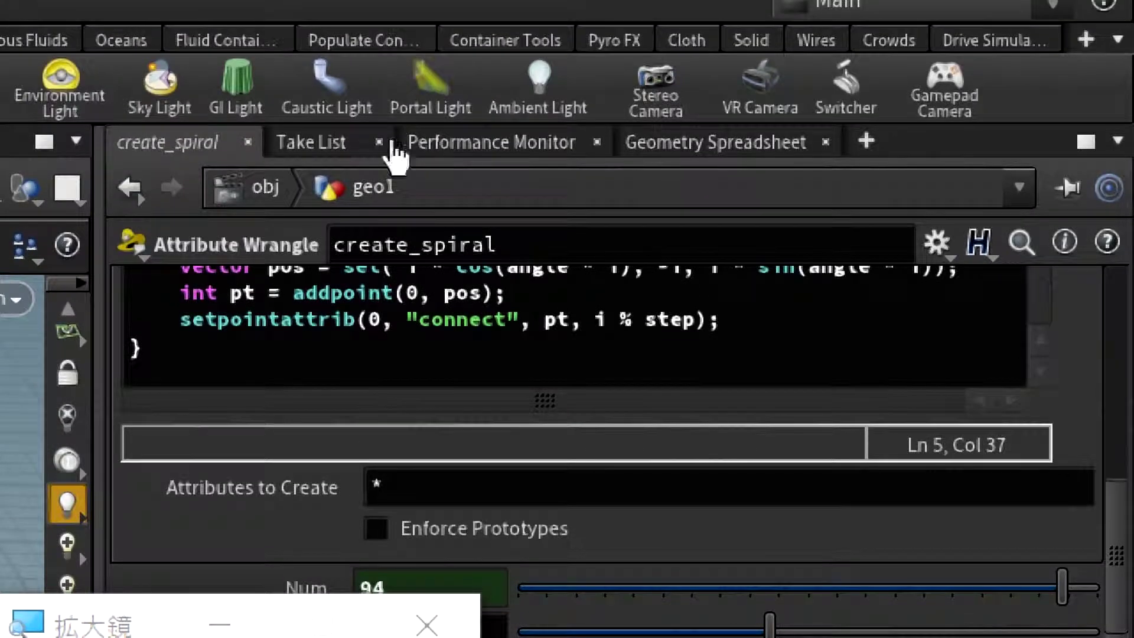
scroll(388, 397, "up", 1)
scroll(1074, 445, "up", 3)
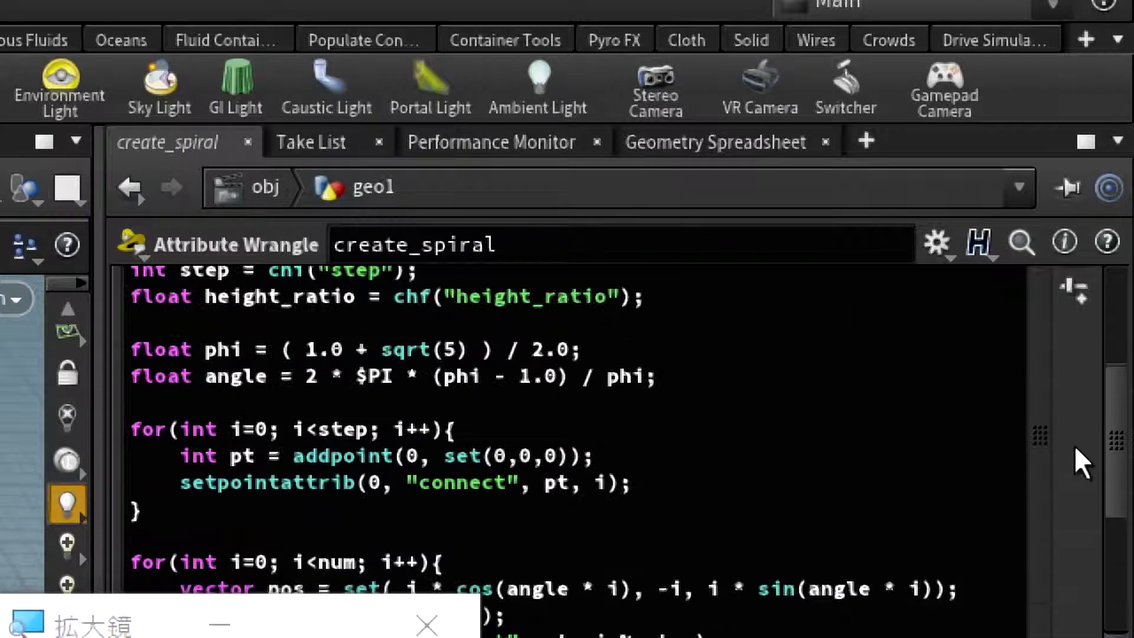
scroll(1074, 444, "up", 3)
scroll(1074, 445, "down", 2)
scroll(1074, 445, "up", 2)
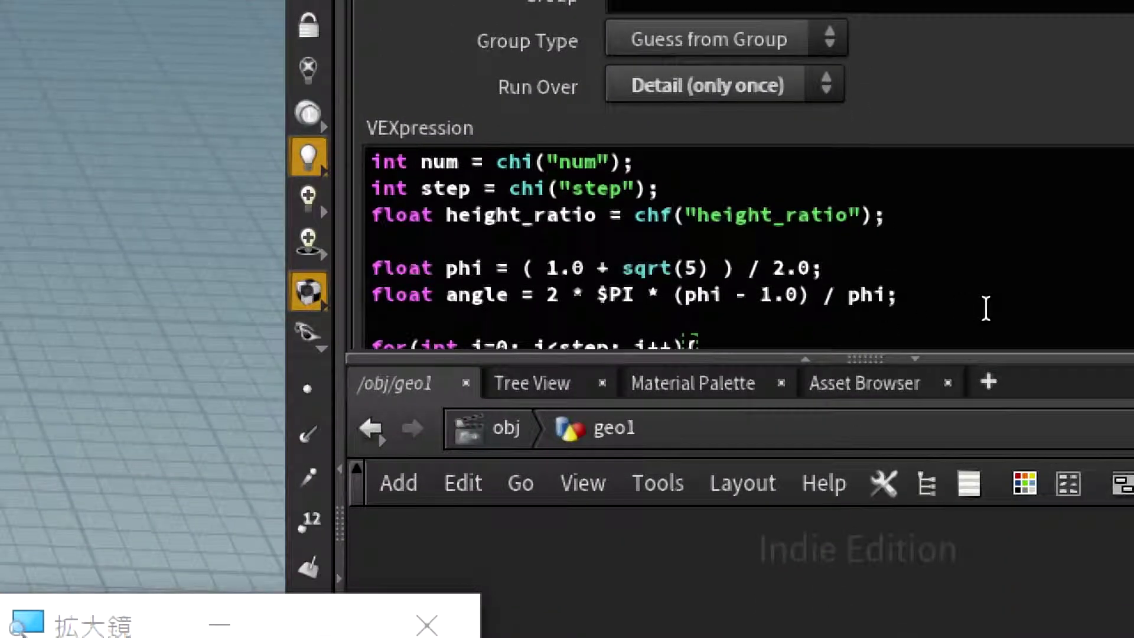
left_click(980, 308)
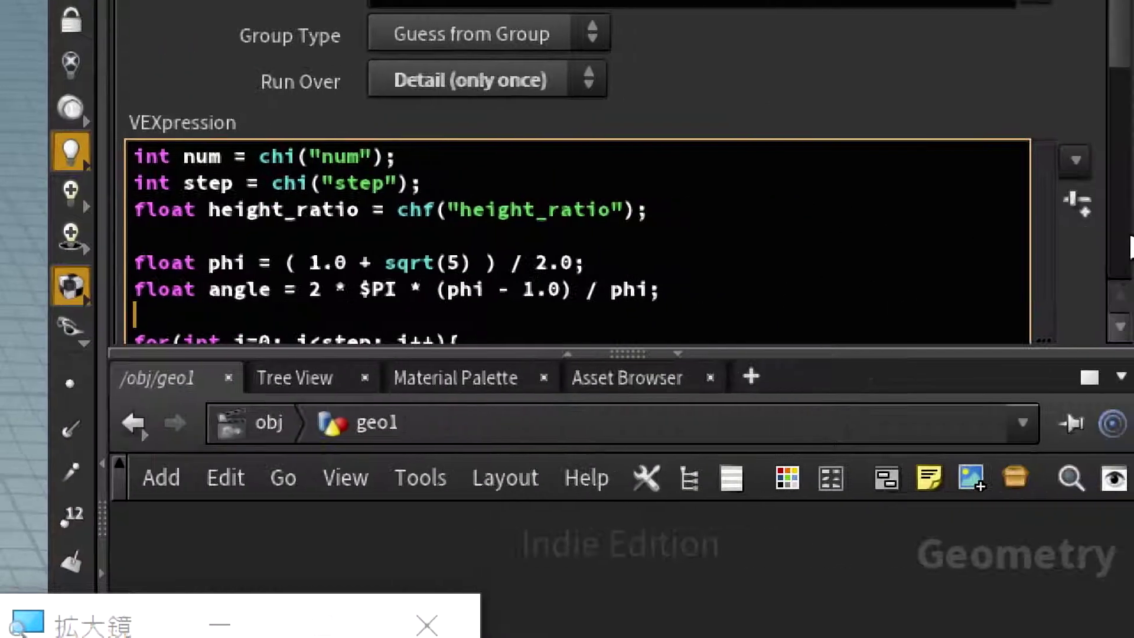
left_click_drag(970, 358, 947, 600)
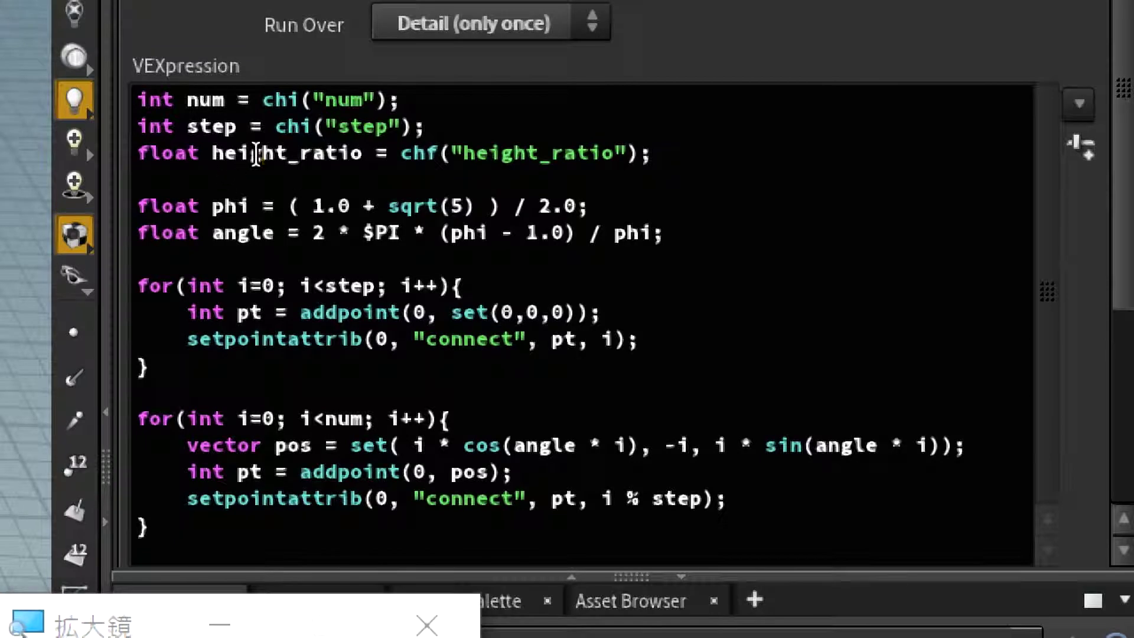
Step: Change the position line's y component from -i to -i * height_ratio
double_click(256, 153)
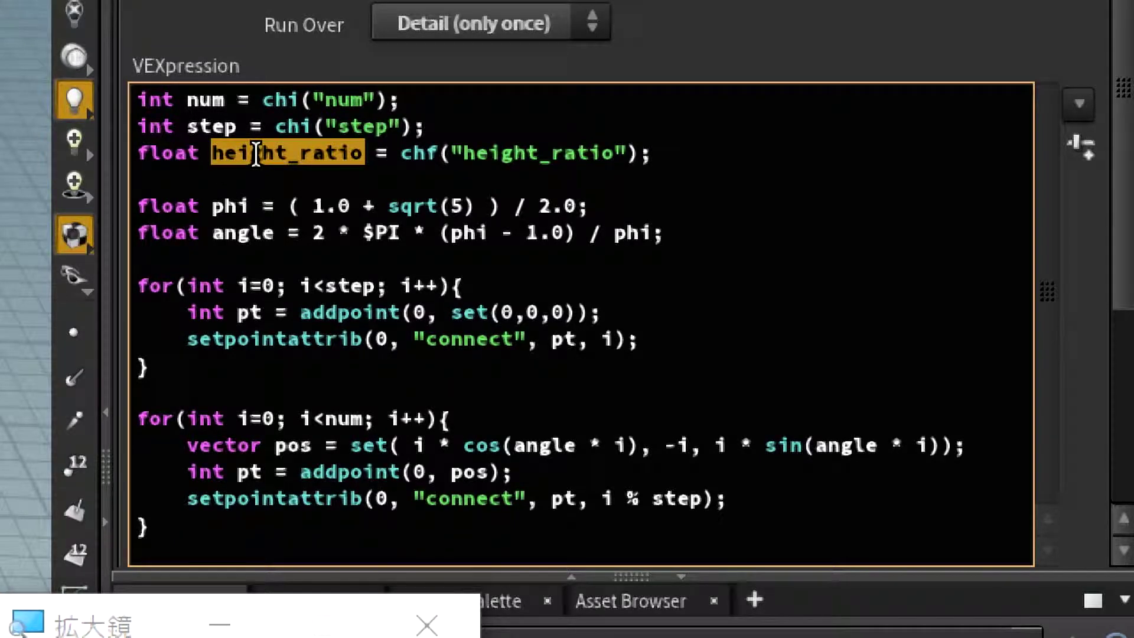
left_click(264, 282)
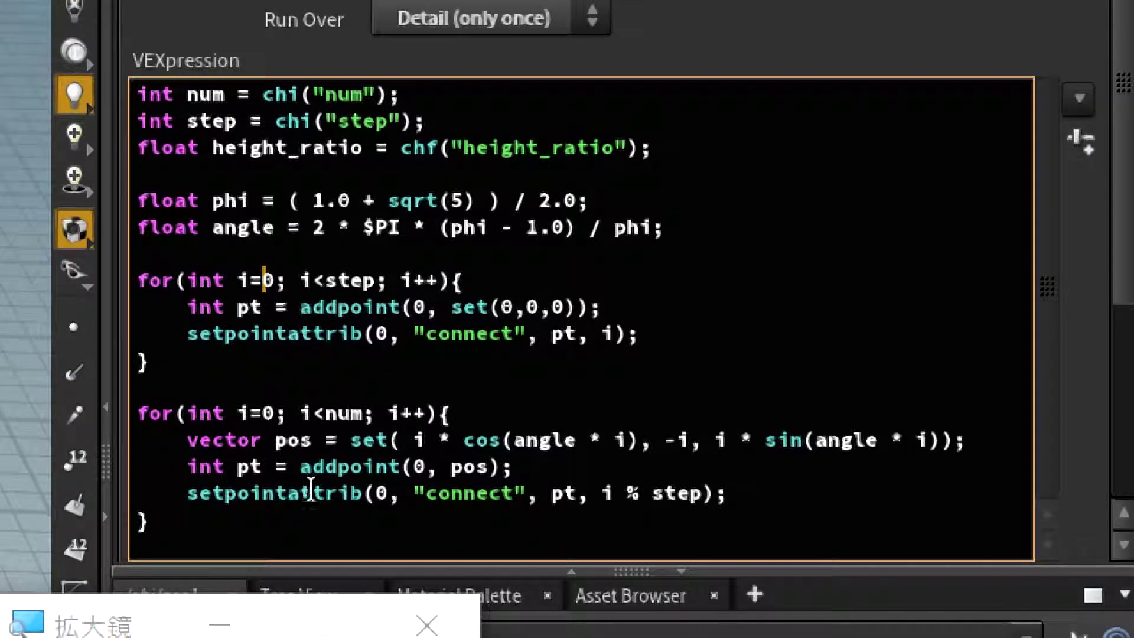
left_click_drag(149, 521, 137, 412)
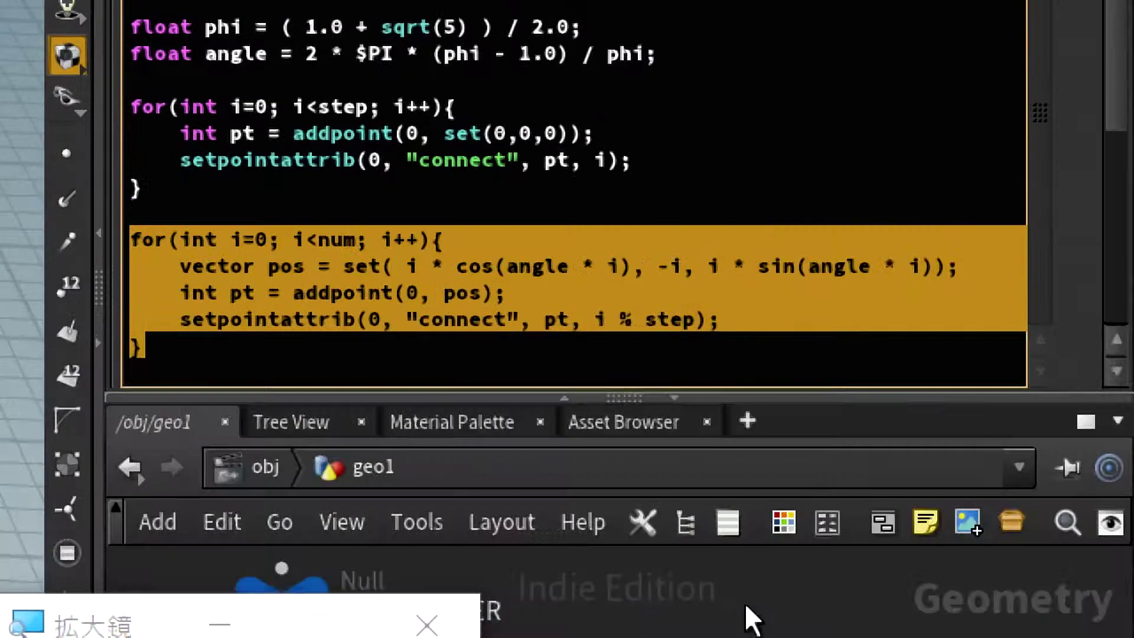
left_click(608, 252)
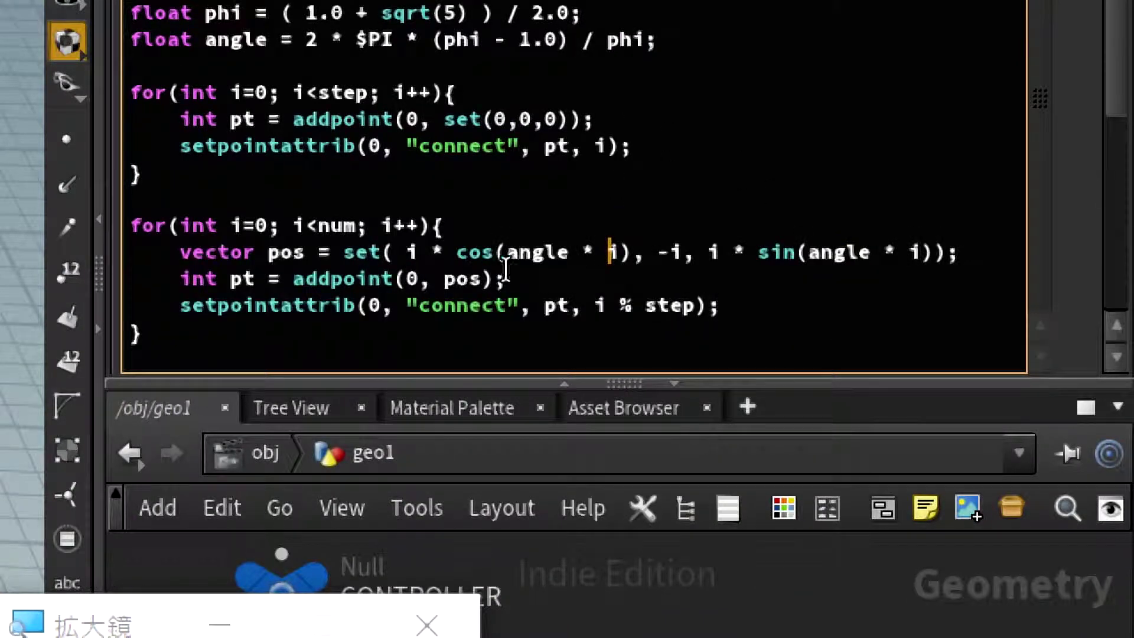
left_click(681, 254)
key("shift+Down")
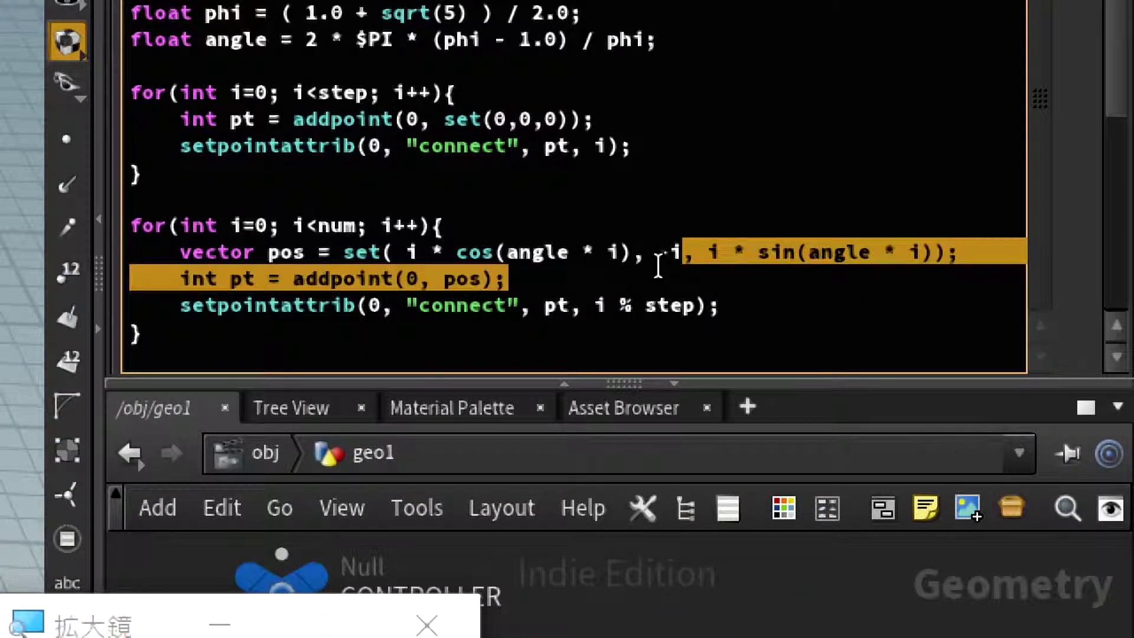
double_click(658, 260)
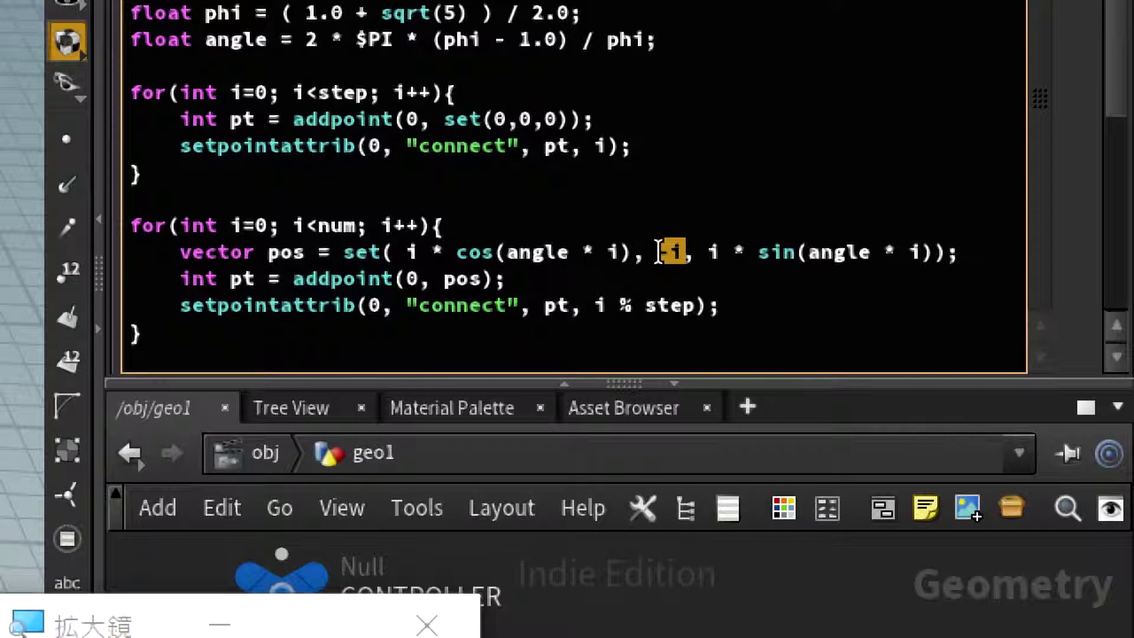
key("Right")
type("-i ")
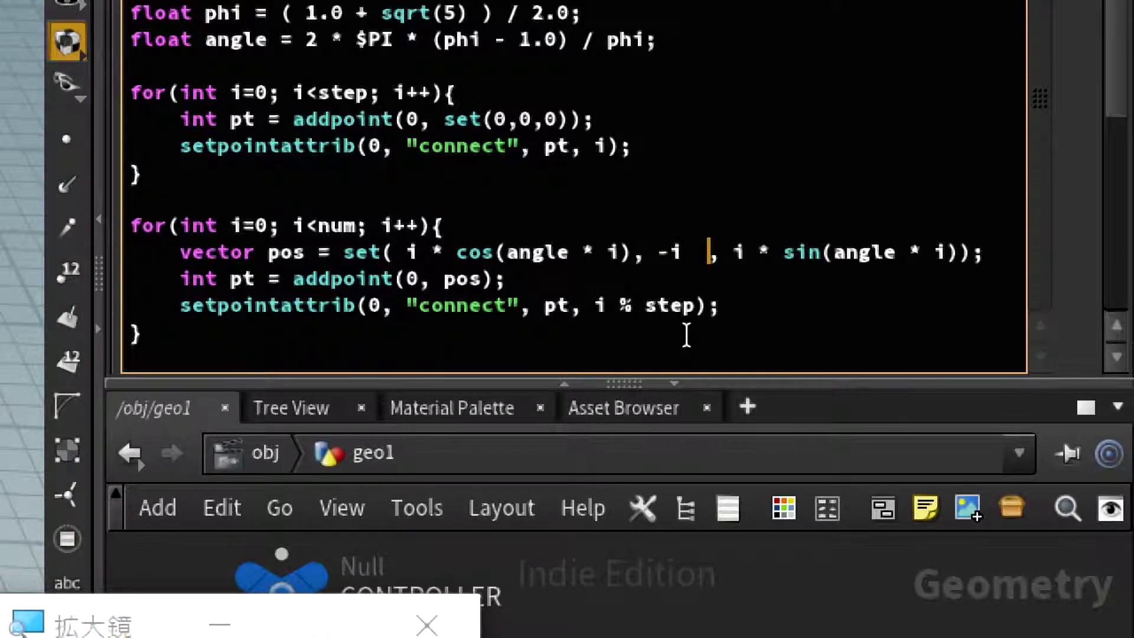
type("* height_ratio")
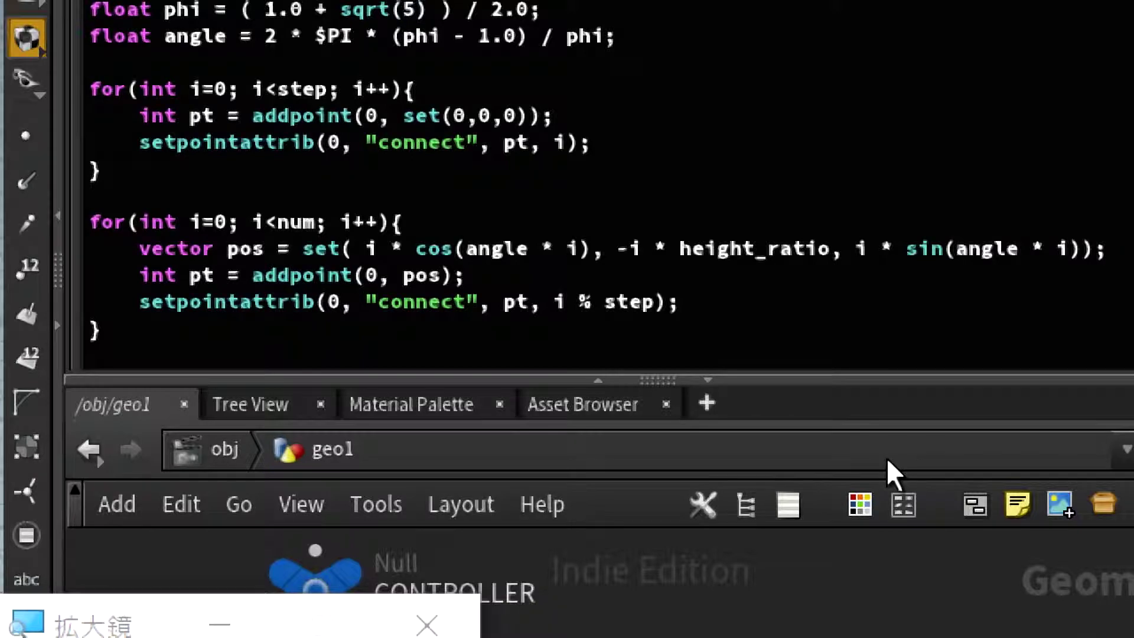
Step: Orbit the viewport to inspect the flat dome from a lower side angle
left_click_drag(296, 598, 241, 587)
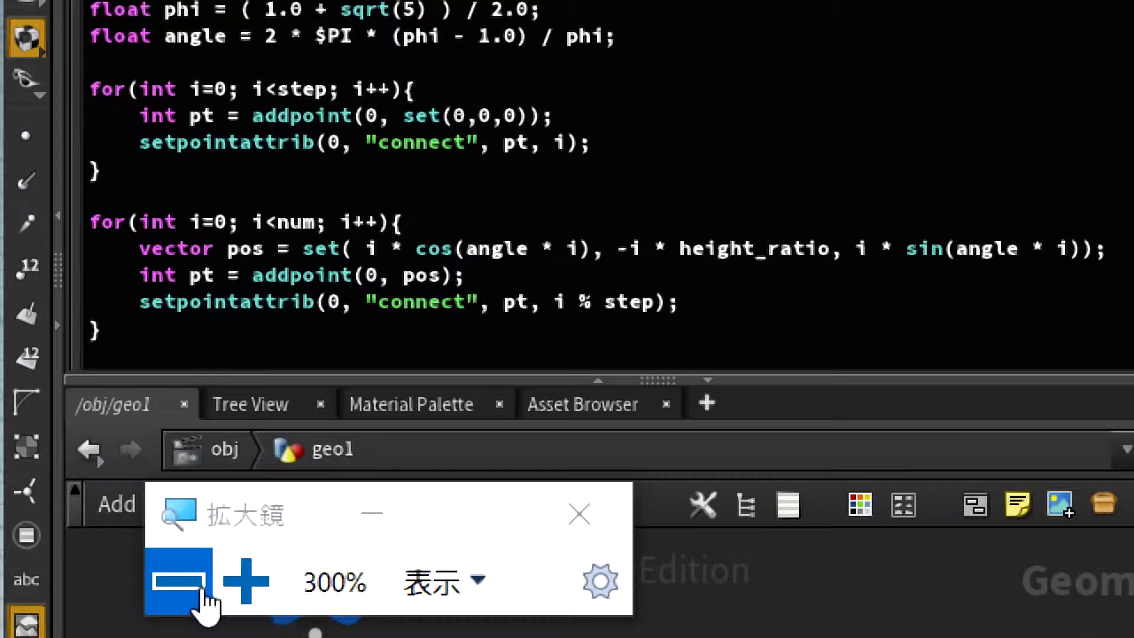
left_click(201, 602)
left_click_drag(1048, 363, 397, 365)
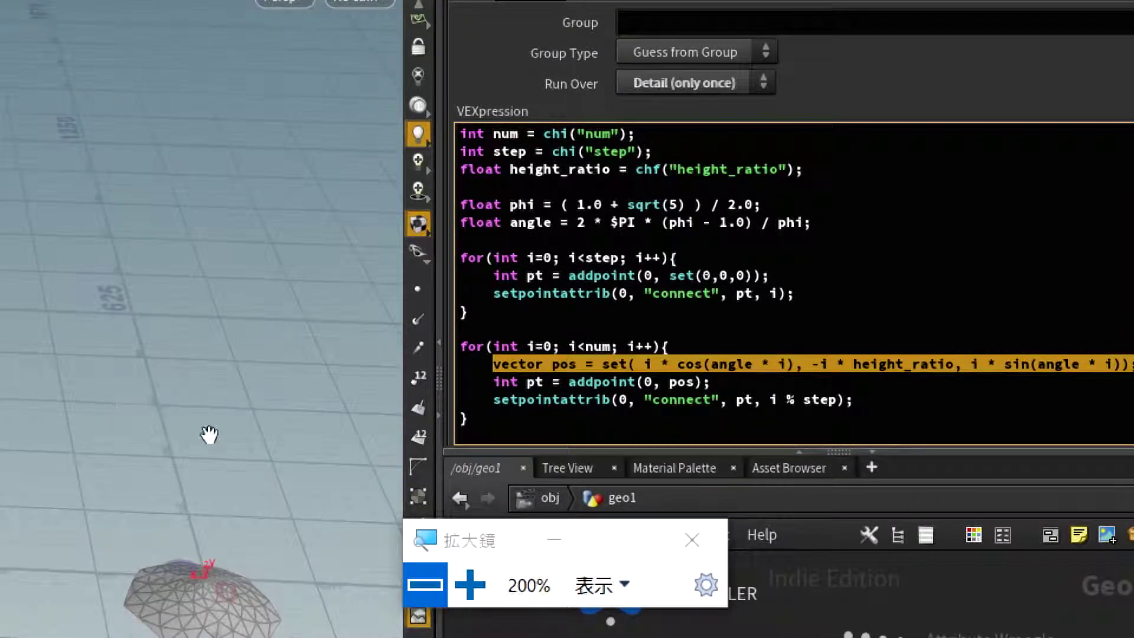
mouse_move(210, 435)
left_mouse_down()
mouse_move(203, 304)
mouse_move(258, 446)
left_mouse_up()
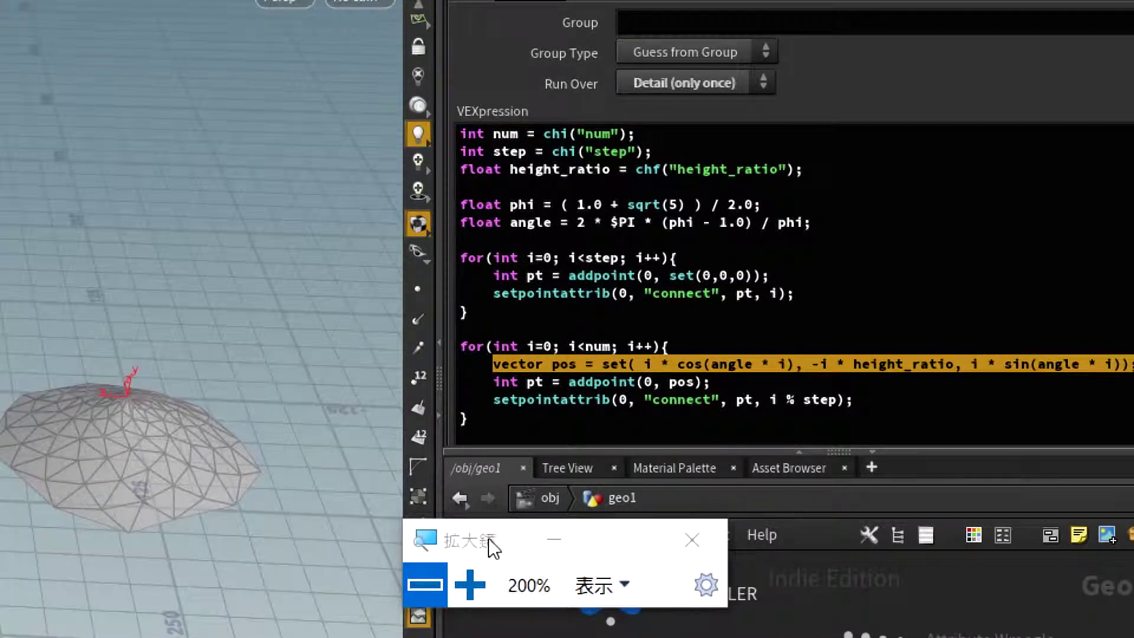
left_click_drag(490, 547, 198, 578)
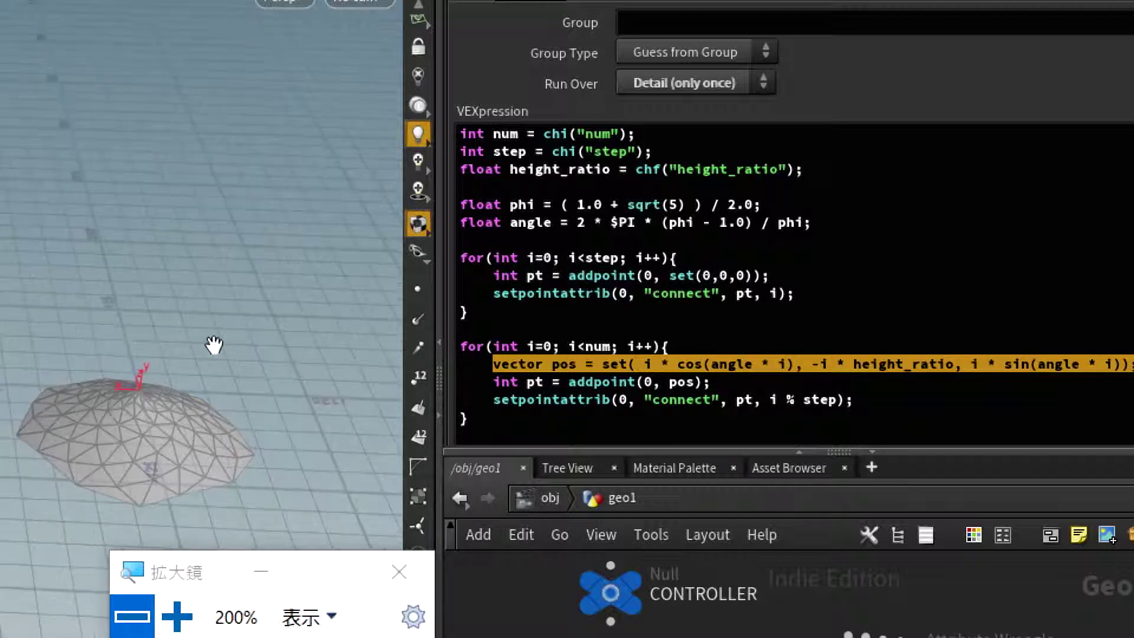
mouse_move(215, 342)
left_mouse_down()
mouse_move(215, 380)
mouse_move(214, 335)
left_mouse_up()
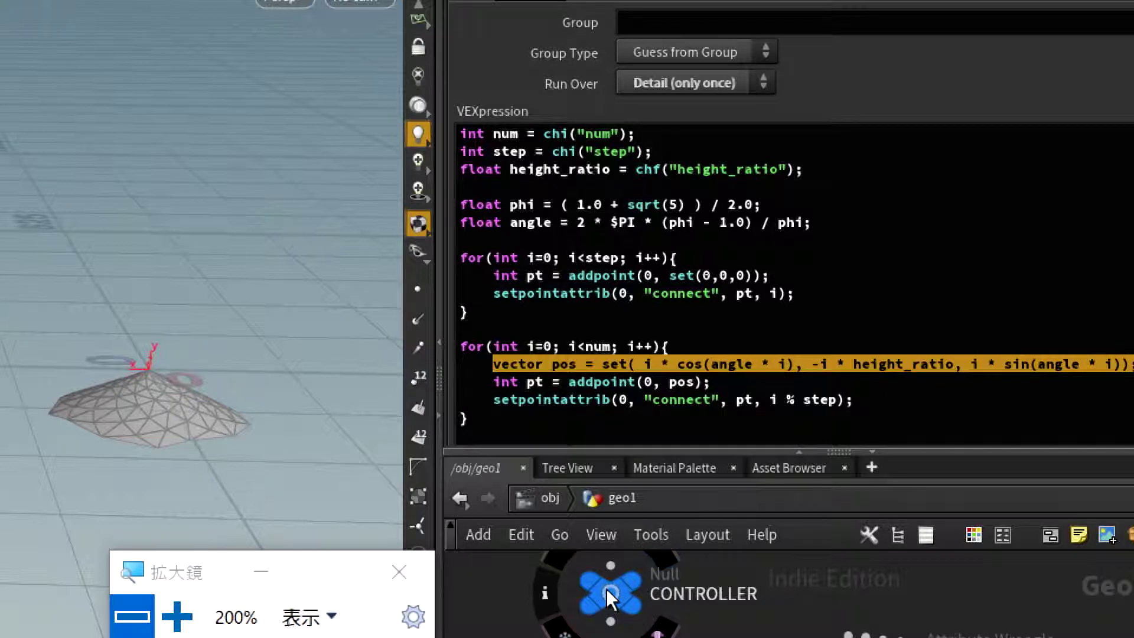
left_click(909, 401)
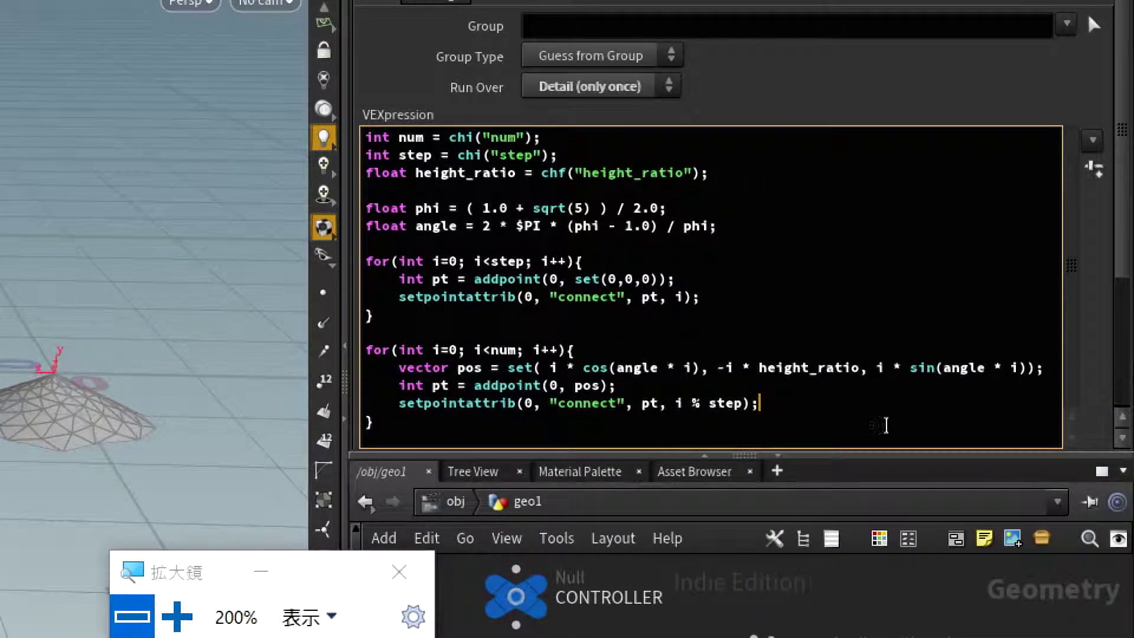
Step: Raise the CONTROLLER's height ratio slider to about 1.668 for a tall cone
left_click(516, 597)
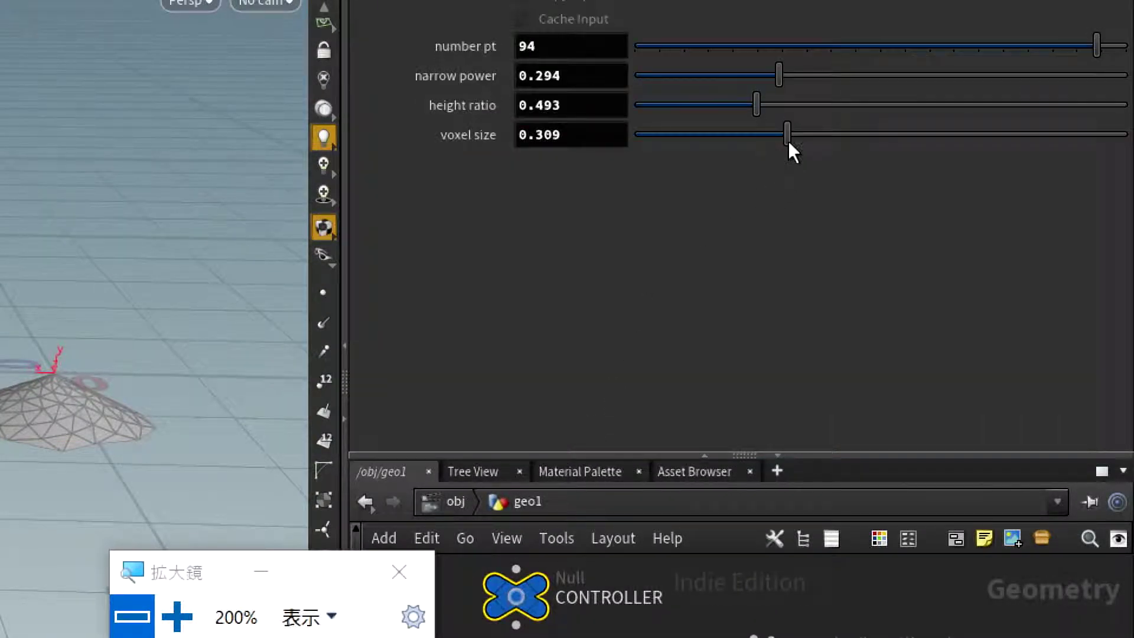
mouse_move(757, 105)
left_mouse_down()
mouse_move(1122, 106)
mouse_move(732, 116)
mouse_move(742, 107)
left_mouse_up()
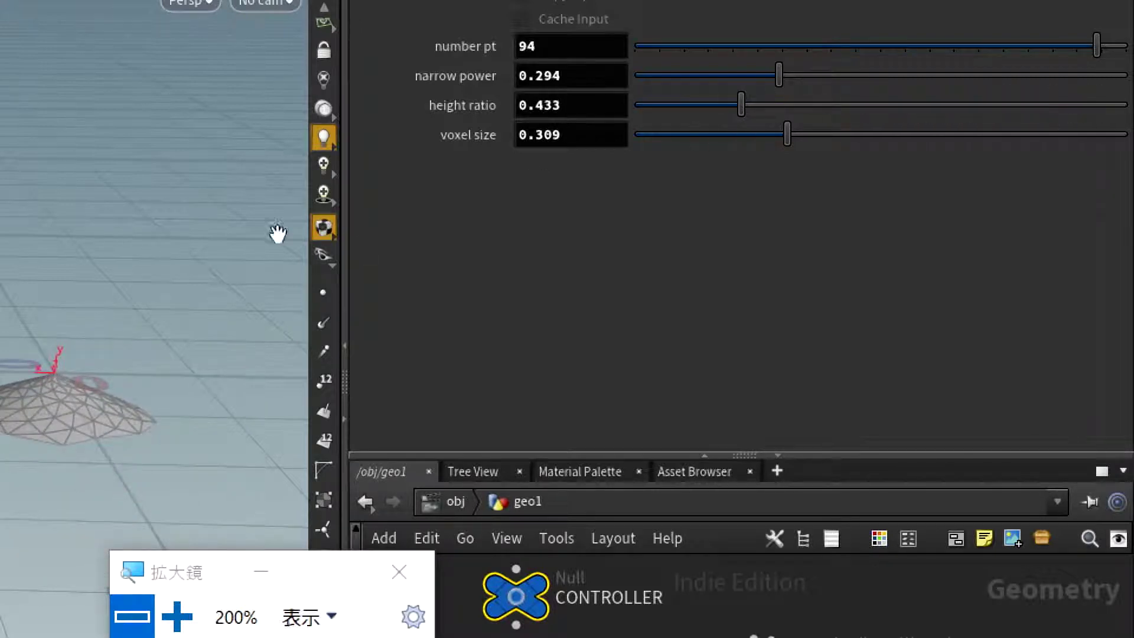
middle_click_drag(278, 233, 218, 256)
mouse_move(741, 105)
left_mouse_down()
mouse_move(1031, 105)
mouse_move(972, 127)
mouse_move(729, 139)
mouse_move(1093, 134)
mouse_move(716, 152)
mouse_move(907, 131)
mouse_move(952, 137)
mouse_move(800, 139)
mouse_move(1038, 148)
mouse_move(983, 145)
left_mouse_up()
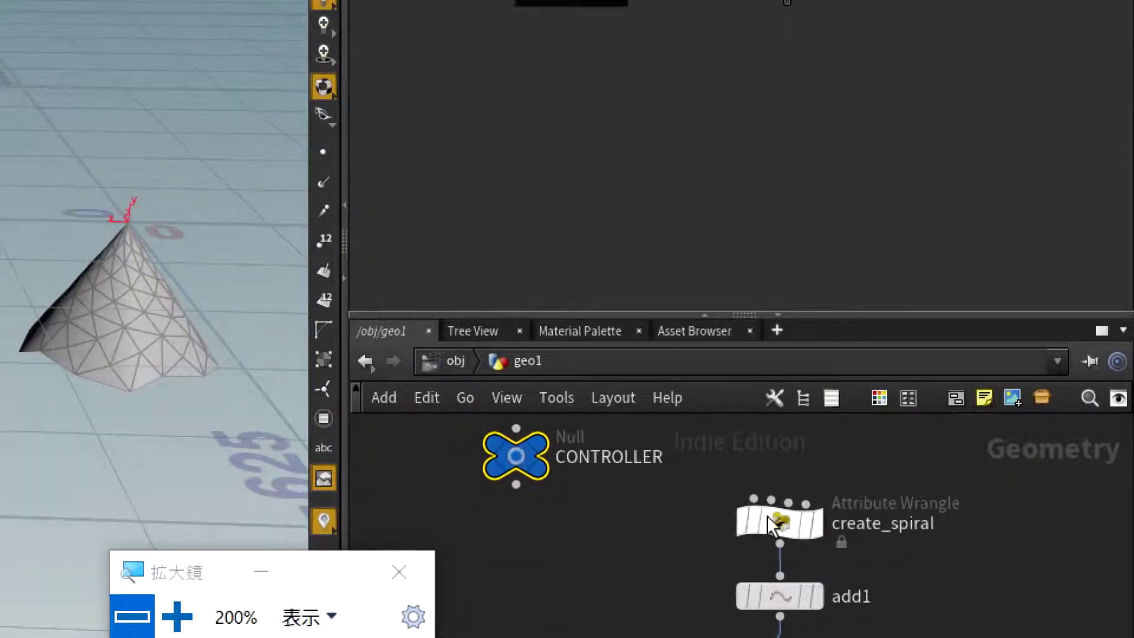
Step: Show create_spiral's VEX code and orbit the tall cone from below and the front
left_click(780, 518)
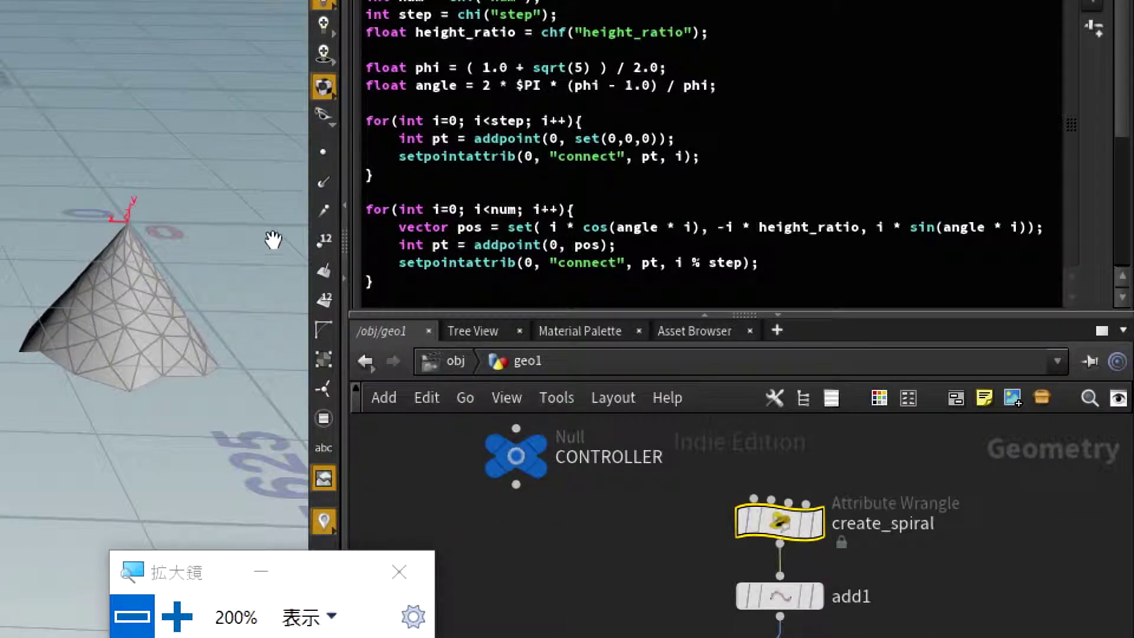
scroll(143, 308, "up", 2)
mouse_move(143, 308)
left_mouse_down()
mouse_move(113, 221)
mouse_move(165, 269)
mouse_move(152, 242)
left_mouse_up()
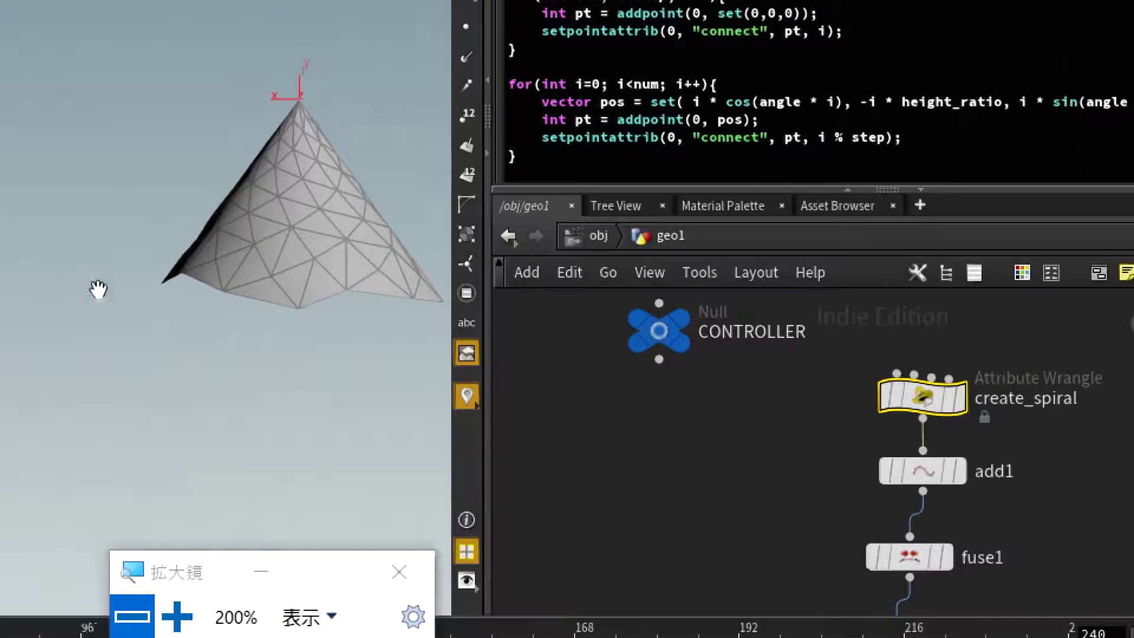
left_click_drag(388, 248, 203, 245)
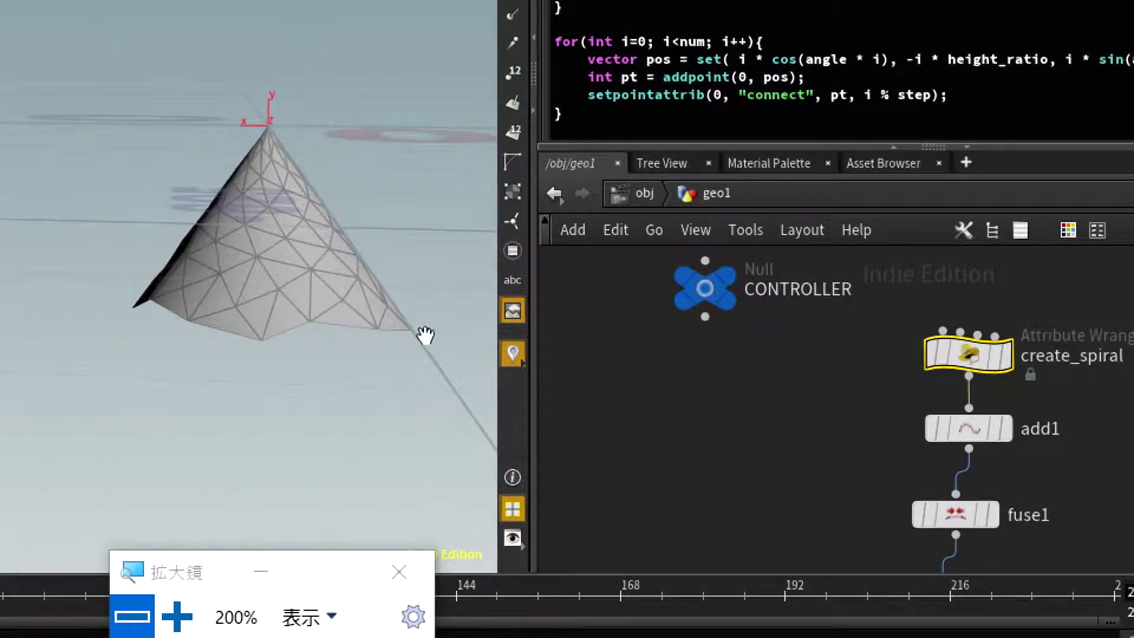
left_click_drag(254, 203, 261, 204)
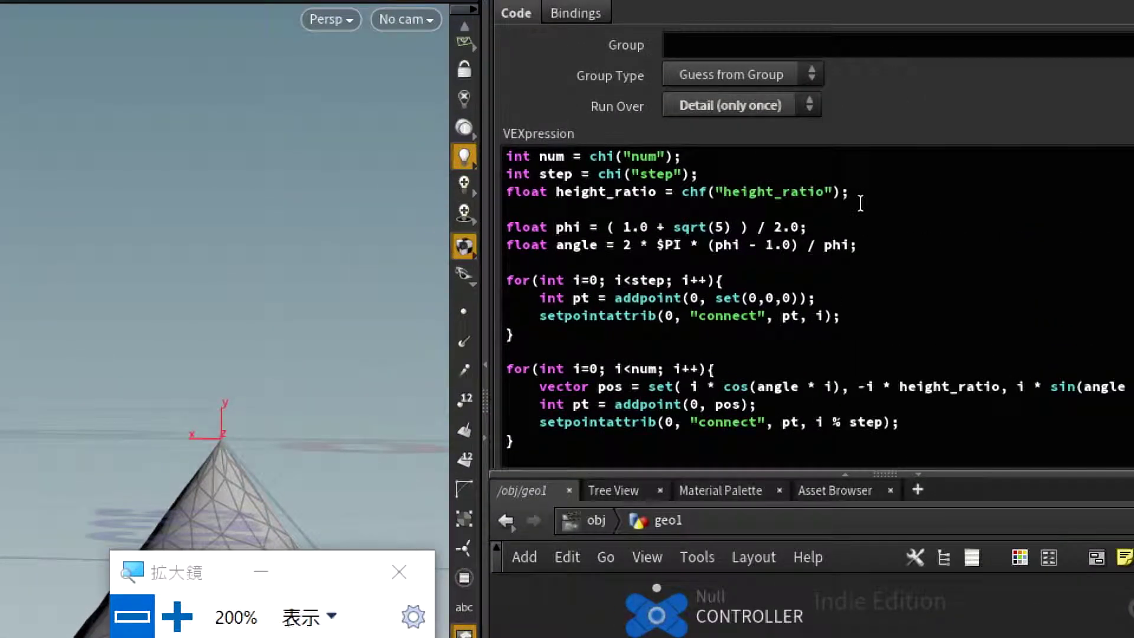
left_click(889, 188)
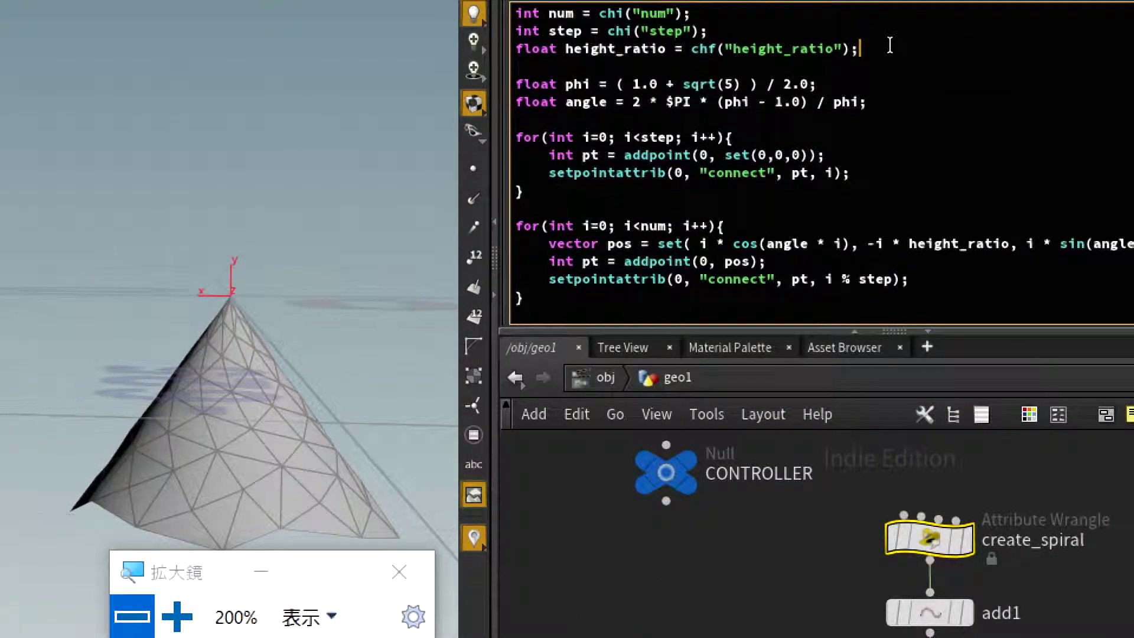
Step: Add the line float power = chf("power"); below the height_ratio line
key("Return")
type("f")
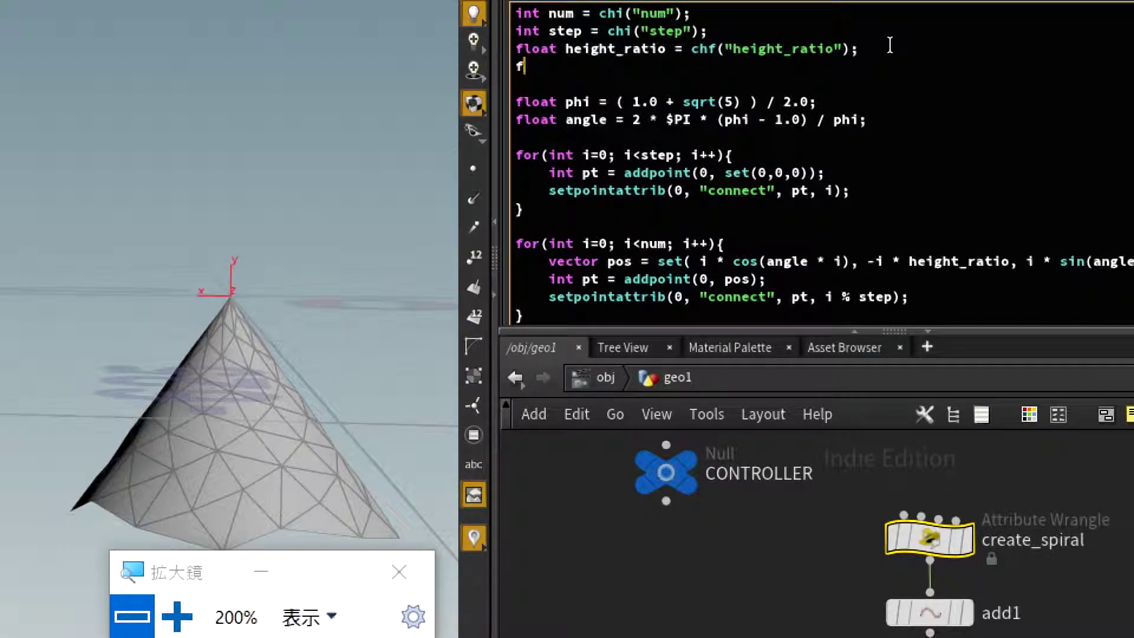
type("loat power ")
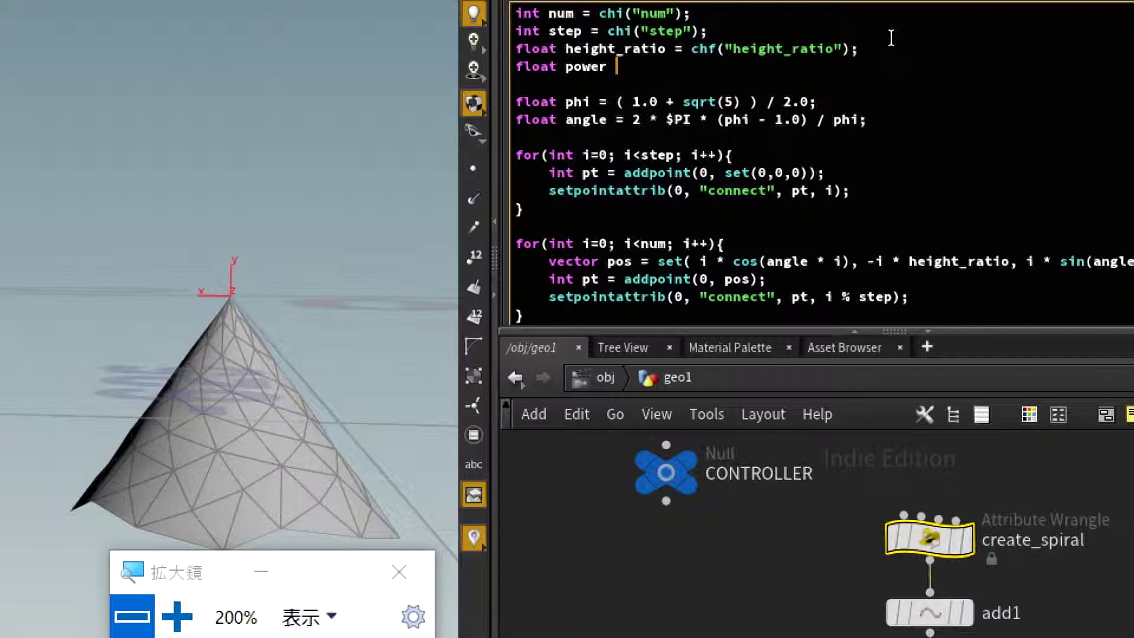
type("= ")
type("chf(")
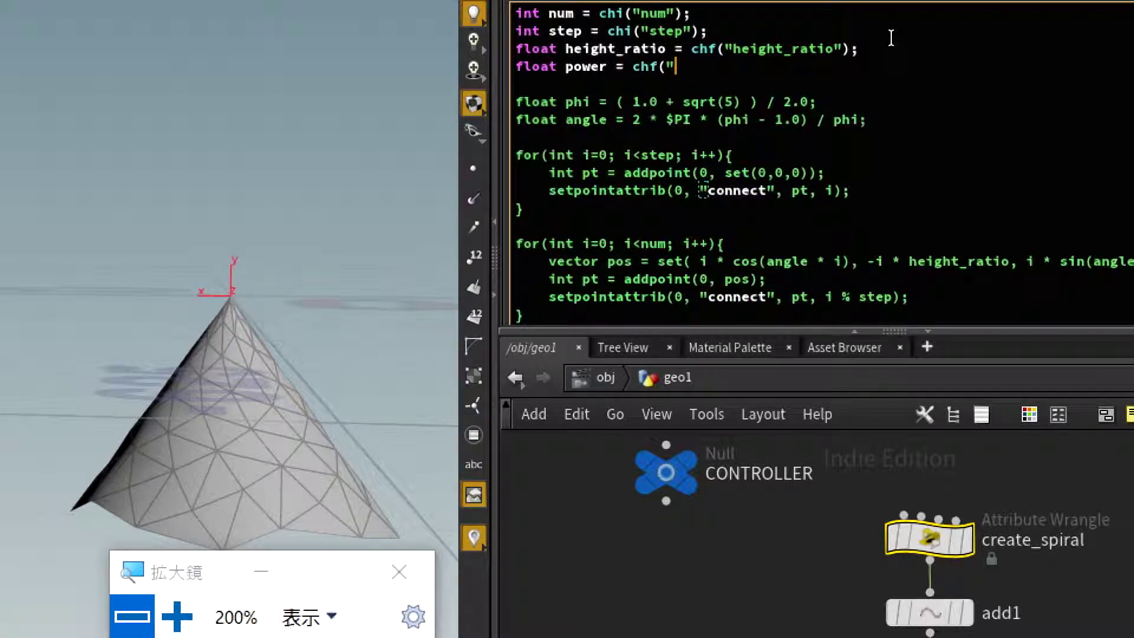
type("\"powe")
type("r")
type("\")")
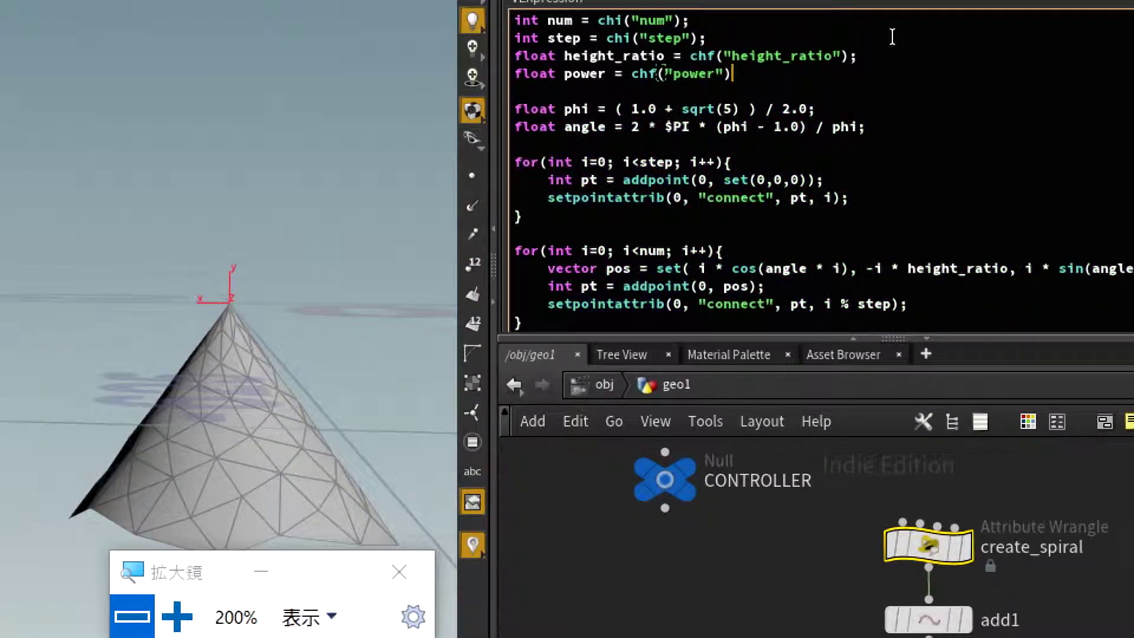
type(";")
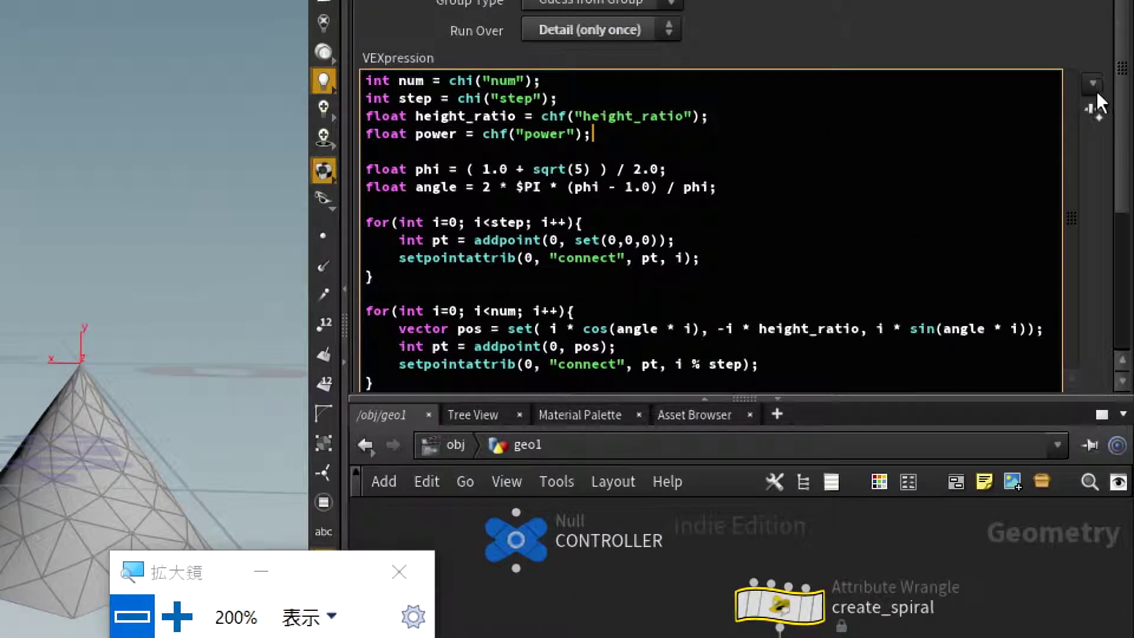
left_click(668, 132)
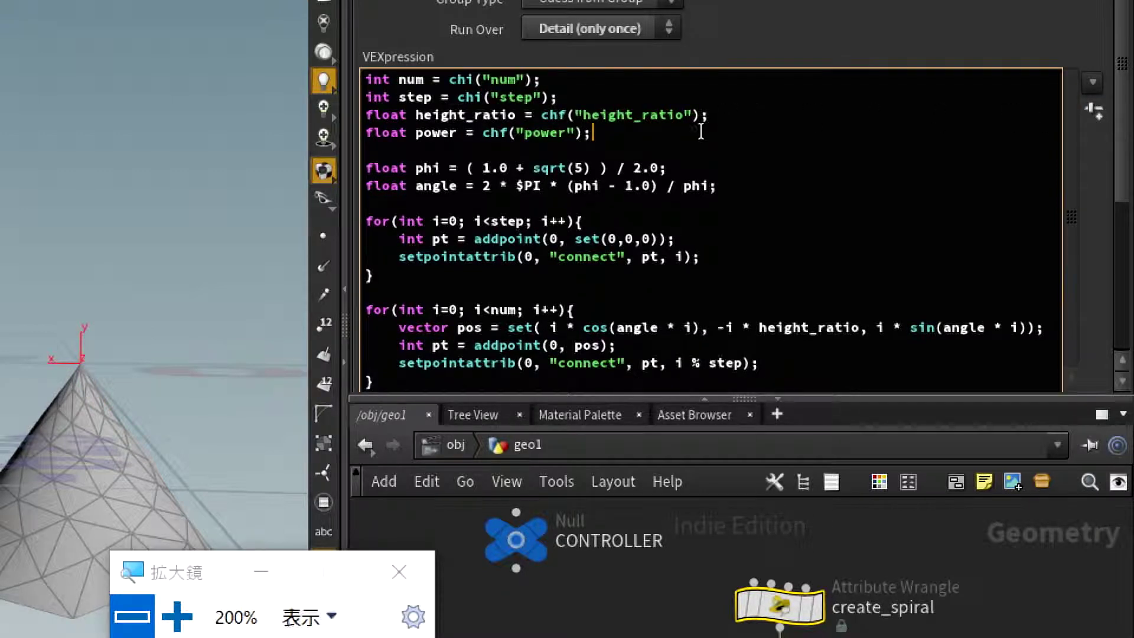
left_click_drag(667, 133, 364, 133)
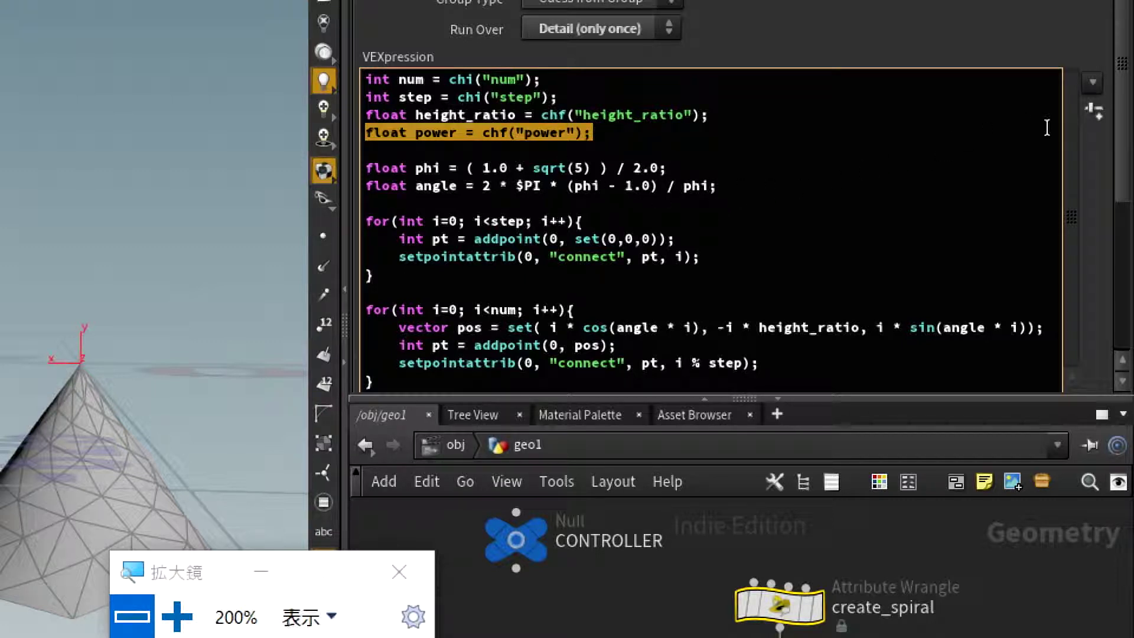
Step: Create spare parameters so create_spiral gets a Power slider at 0
left_click(1090, 111)
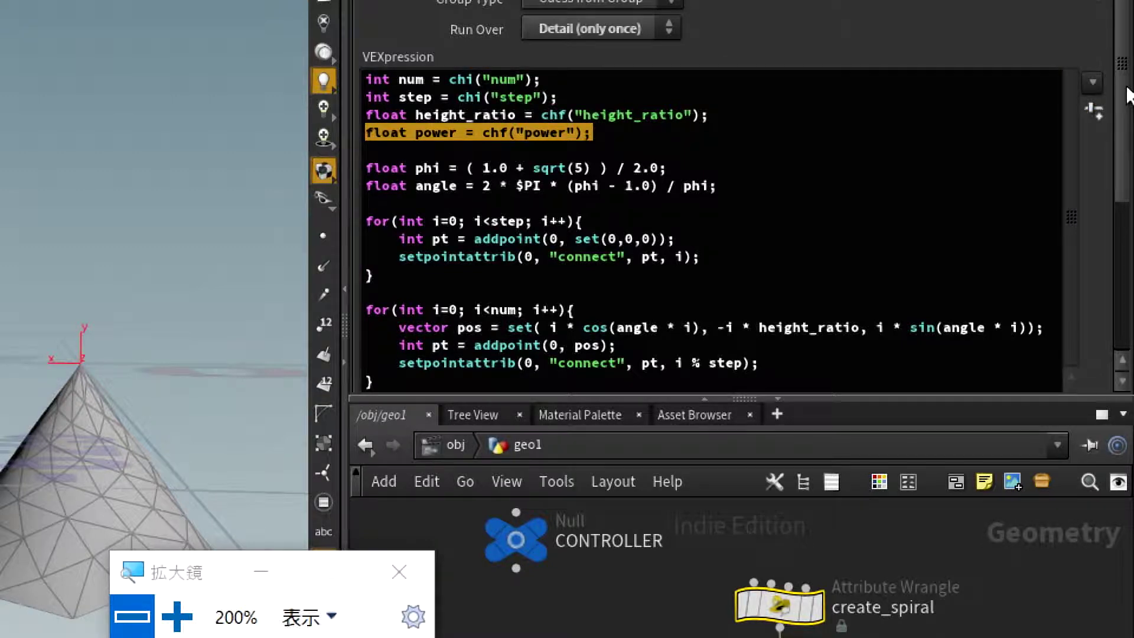
left_click_drag(1131, 112, 1128, 269)
scroll(1129, 260, "up", 5)
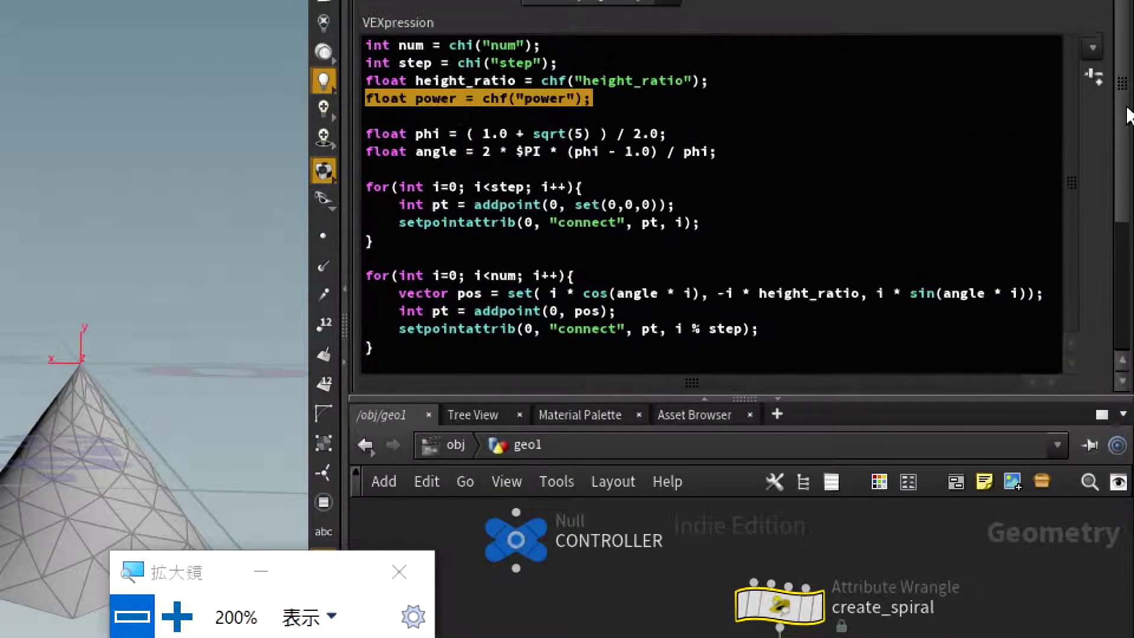
scroll(1129, 260, "down", 5)
scroll(1128, 260, "up", 5)
scroll(1128, 260, "up", 1)
Step: Drag create_spiral's Power slider to about 0.527, then return to the code
scroll(1073, 309, "down", 5)
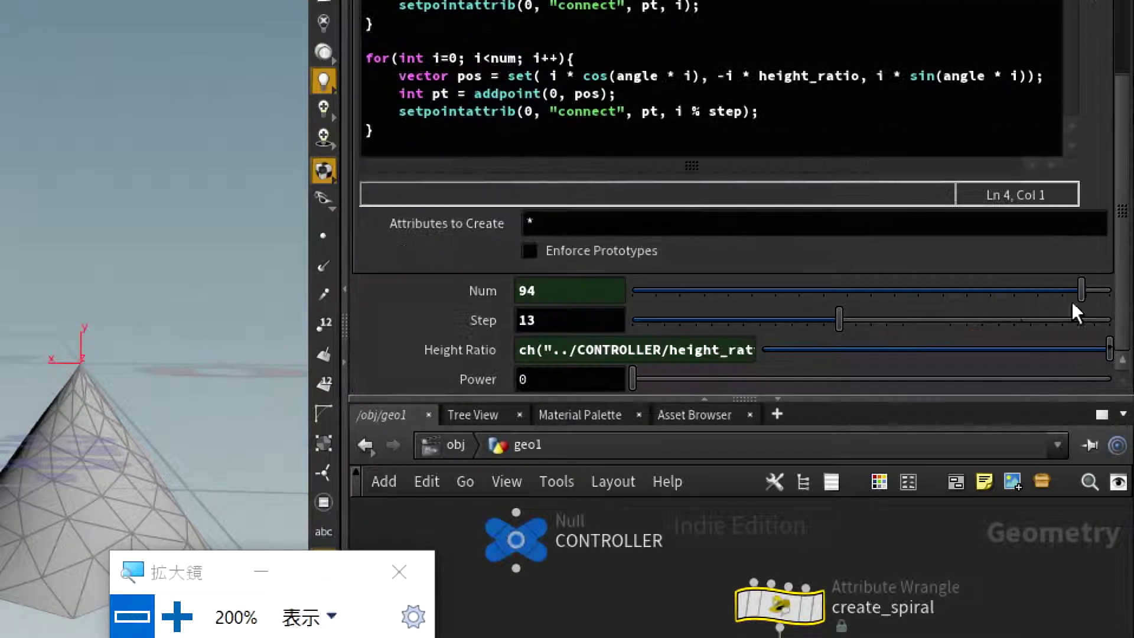
mouse_move(753, 379)
left_mouse_down()
mouse_move(985, 387)
mouse_move(847, 384)
mouse_move(901, 381)
mouse_move(884, 381)
left_mouse_up()
scroll(1122, 232, "up", 1)
scroll(1123, 232, "up", 5)
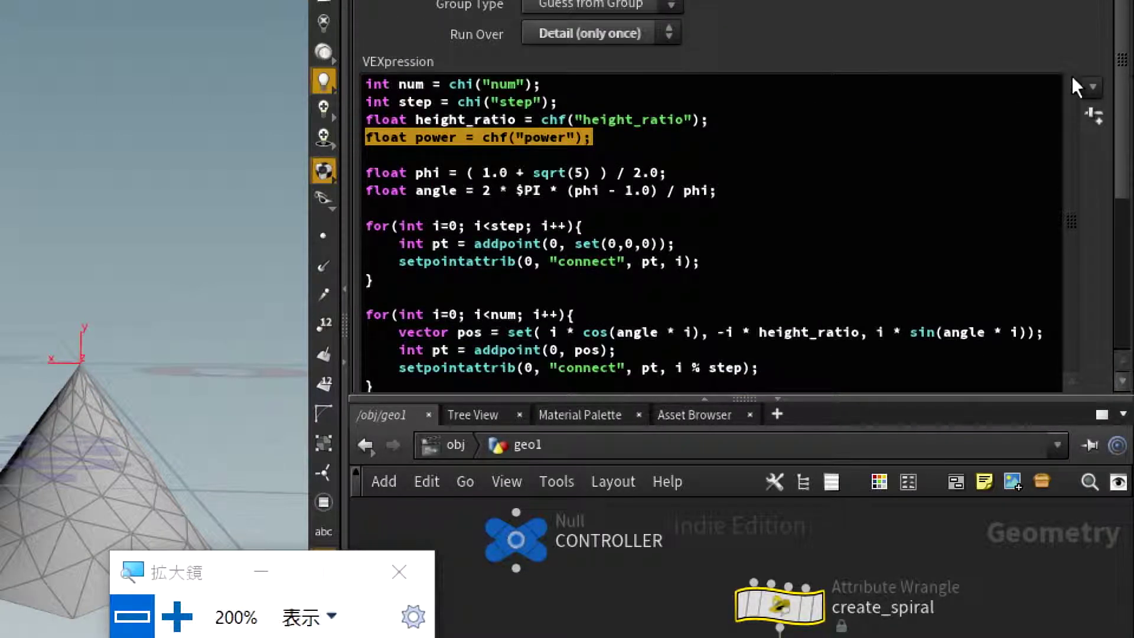
left_click(679, 151)
left_click(679, 141)
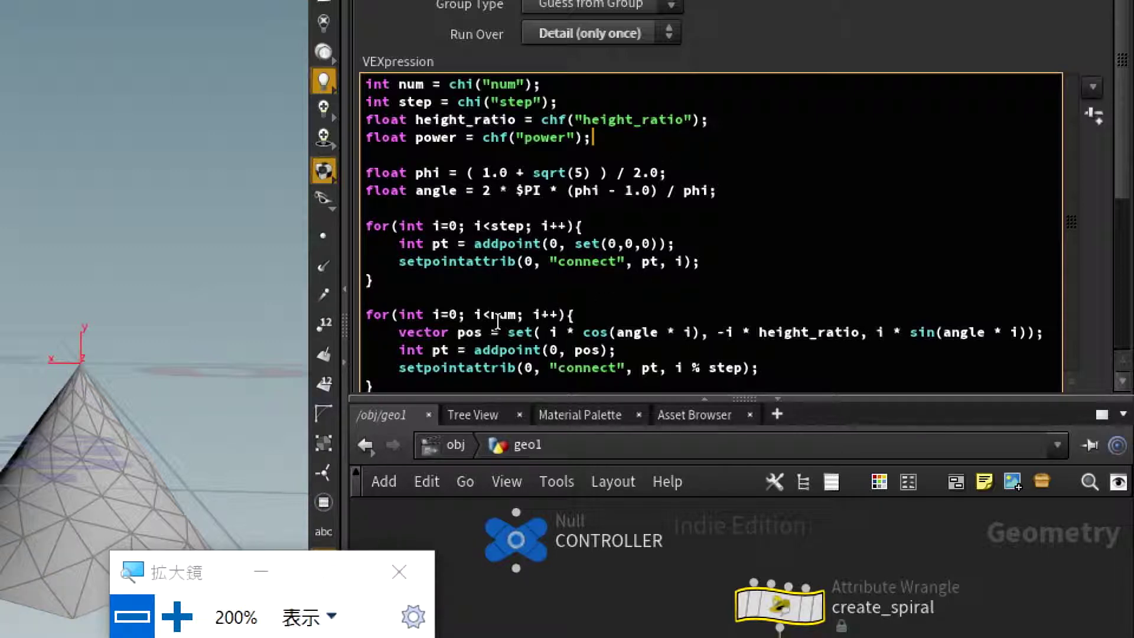
Step: Open a new indented blank line after the second for-loop's opening brace
left_click_drag(365, 314, 408, 390)
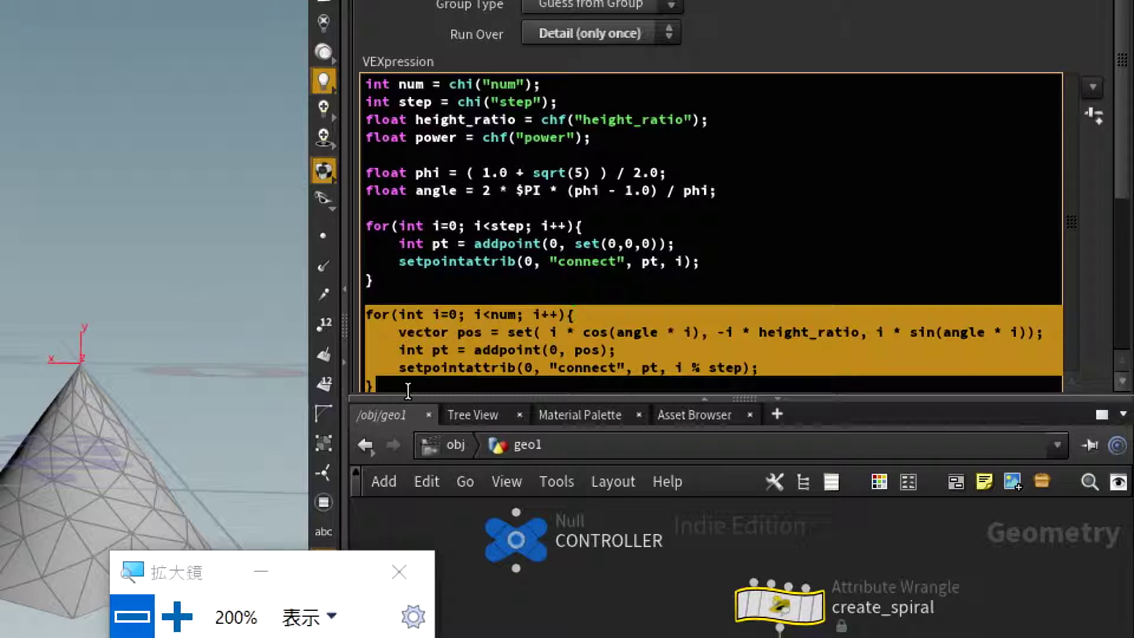
left_click(433, 372)
left_click(601, 313)
key("Return")
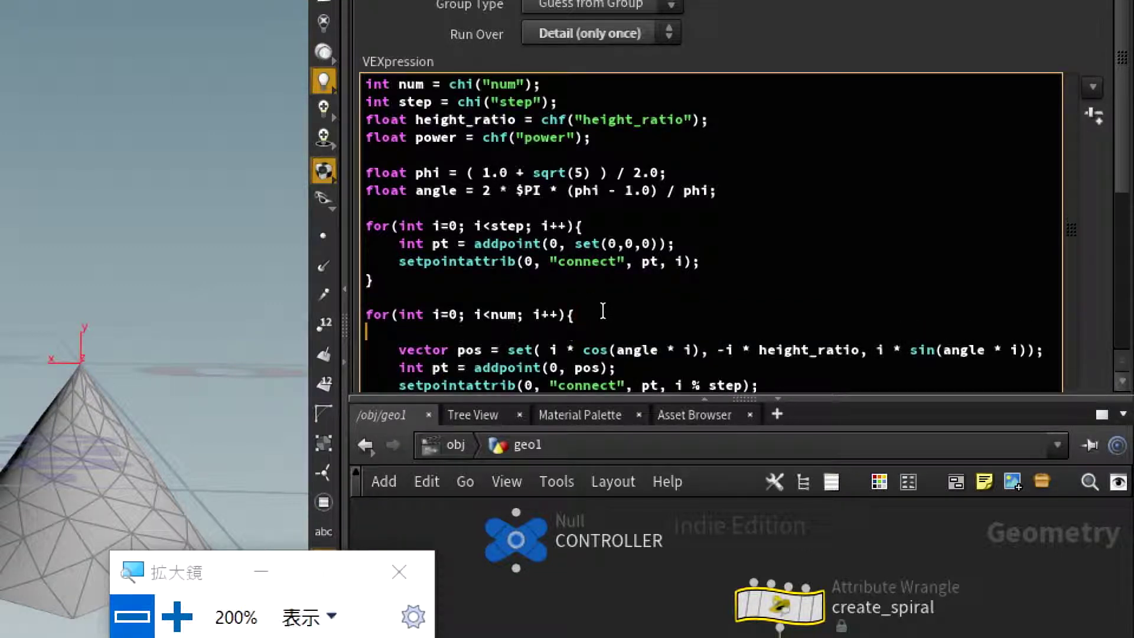
key("Tab")
scroll(1125, 201, "down", 1)
scroll(1125, 201, "down", 2)
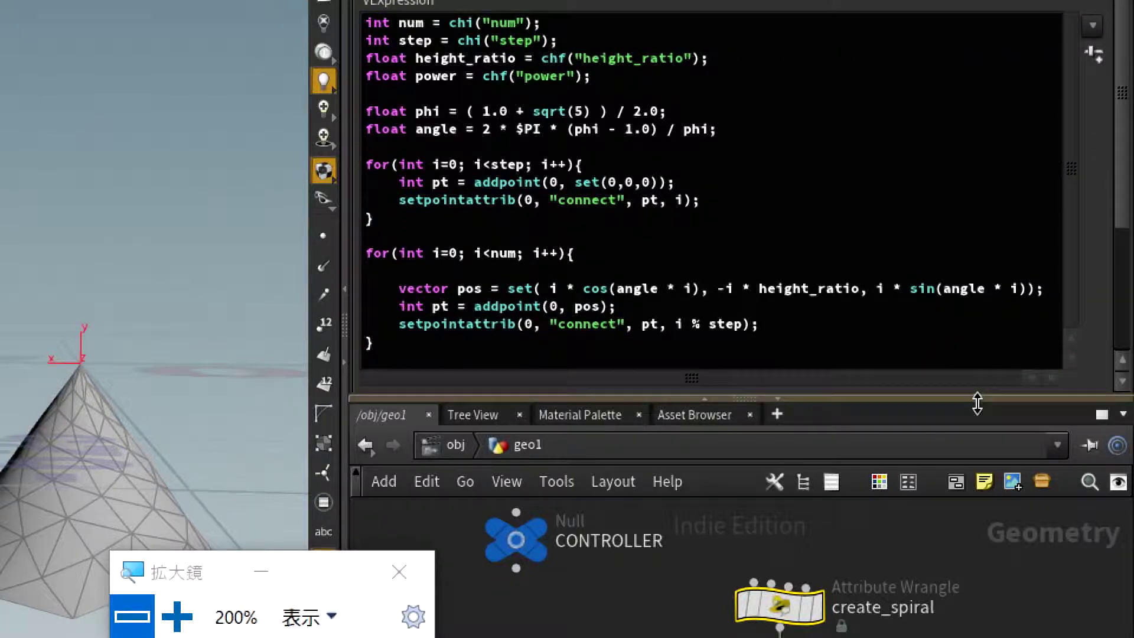
left_click_drag(975, 400, 978, 549)
left_click(727, 293)
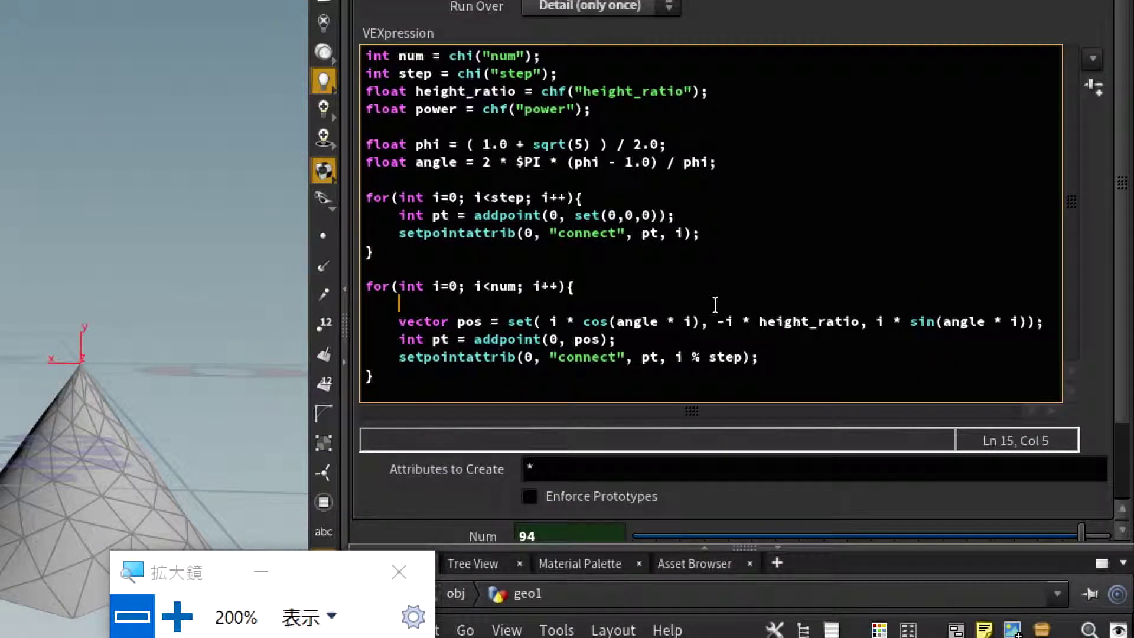
Step: Type float mult = pow(i, power) / pow(num-1, power); on the new line
type("float mu")
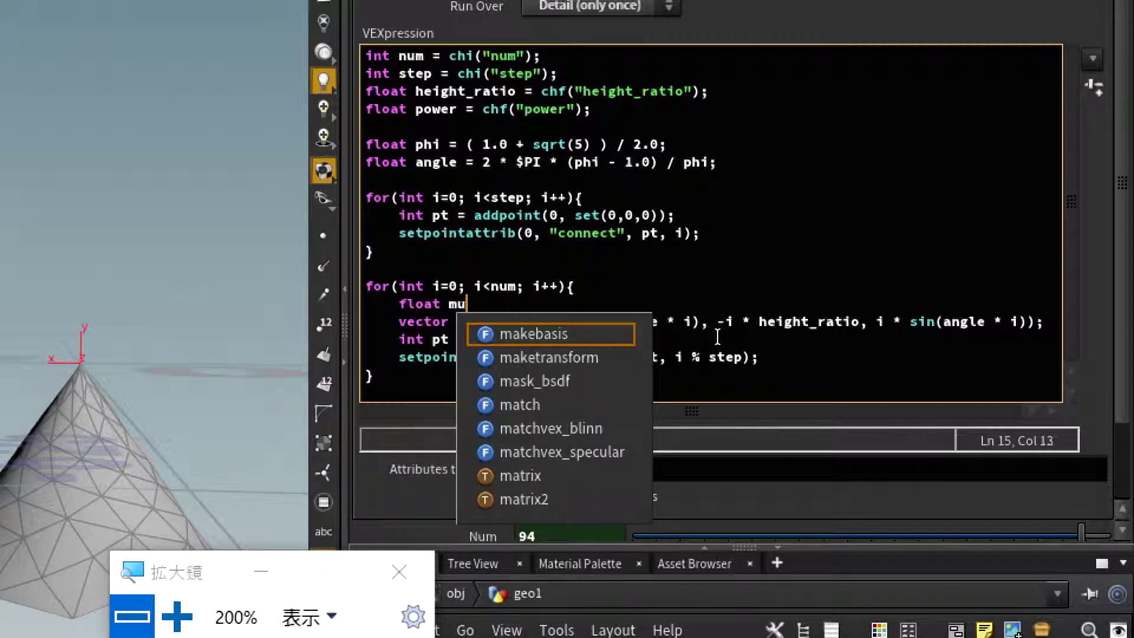
type("lt")
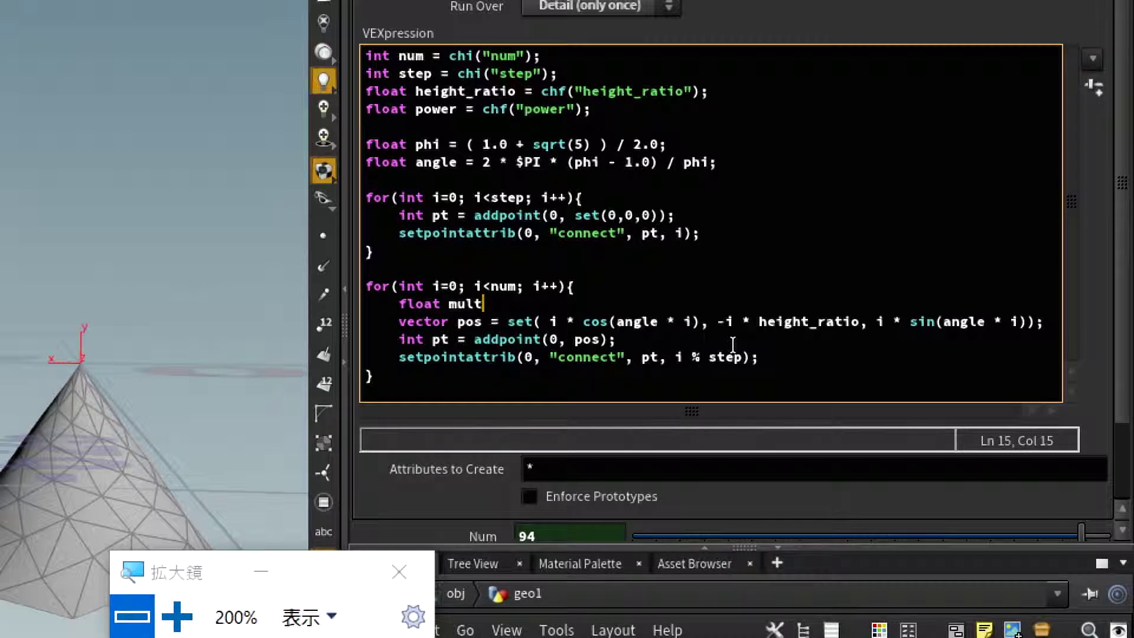
type(" =")
type("pow(")
type(");")
key("Left")
key("Left")
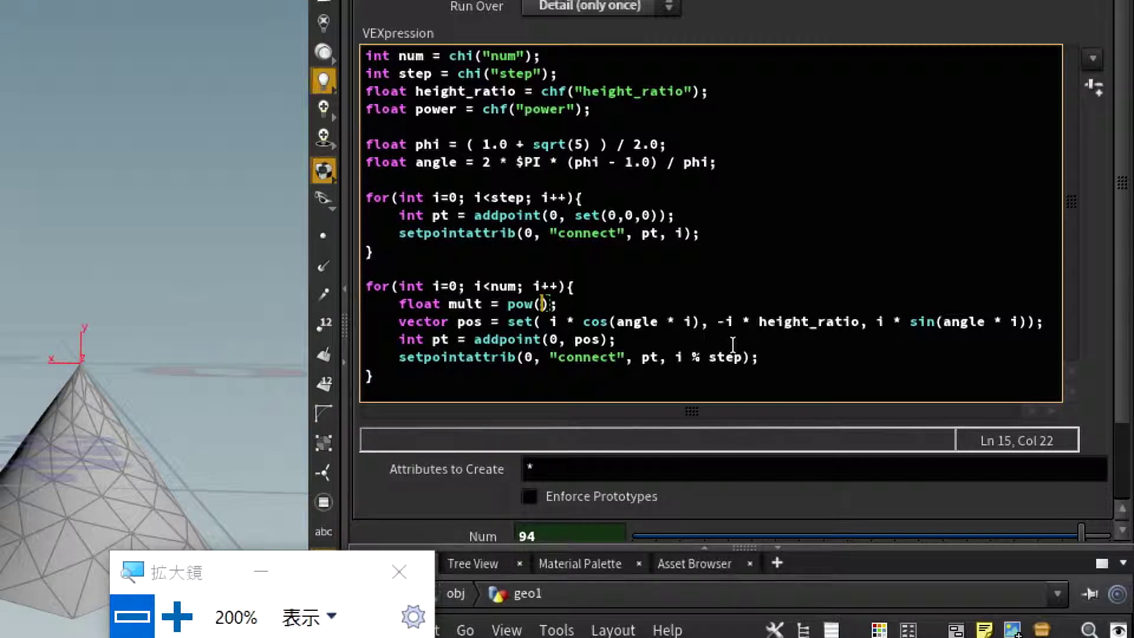
type("i, ")
type("power")
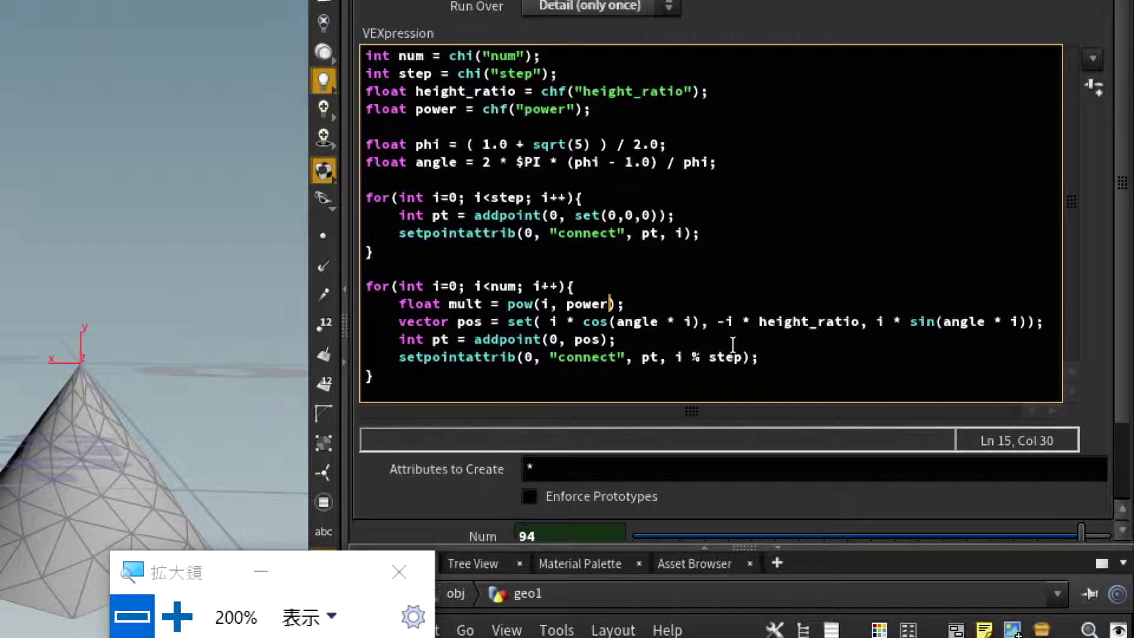
key("End")
key("Left")
type("/")
type("pow")
type("()")
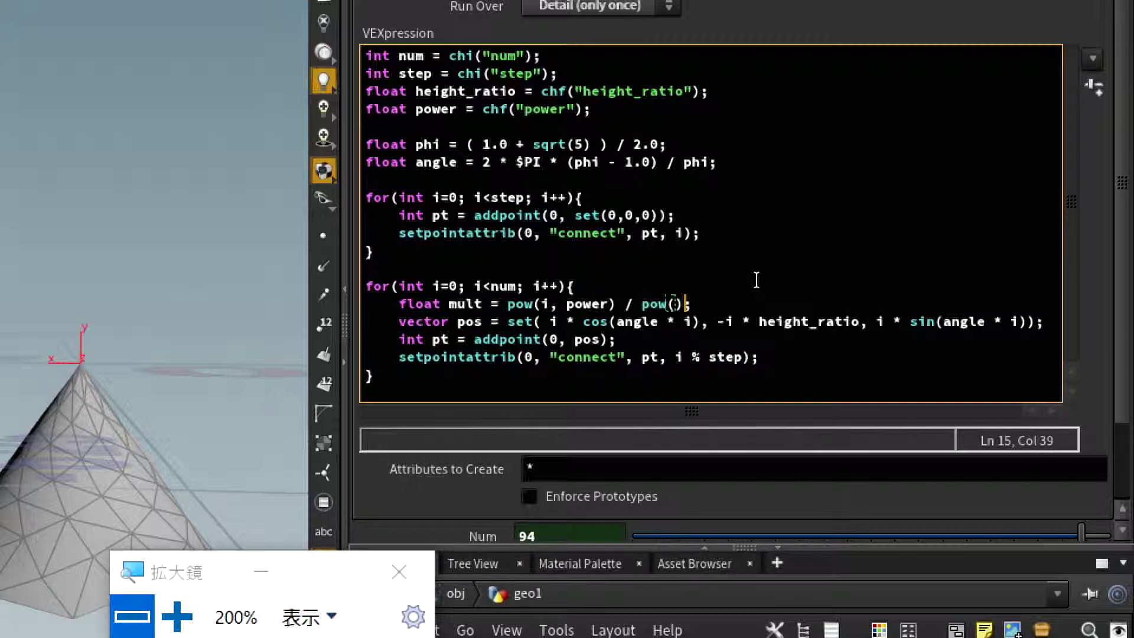
key("Left")
type("n")
type("um-1")
type(", power")
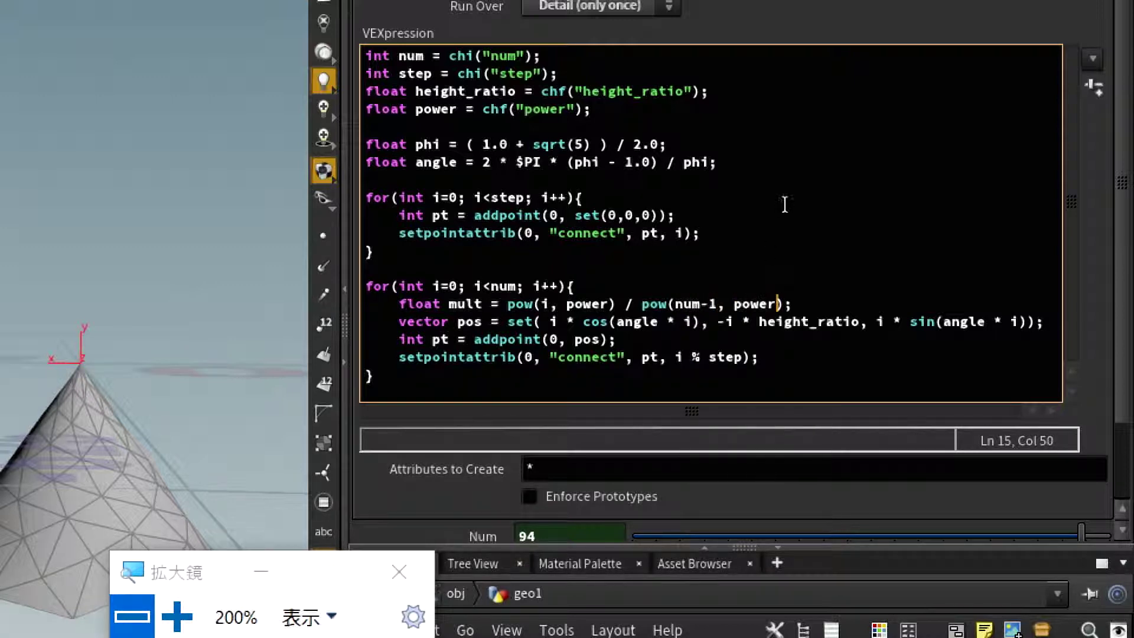
Step: Select and review the new mult line, then move to the line below
key("Down")
key("Down")
key("Up")
key("Right")
key("Up")
key("End")
key("shift+Up")
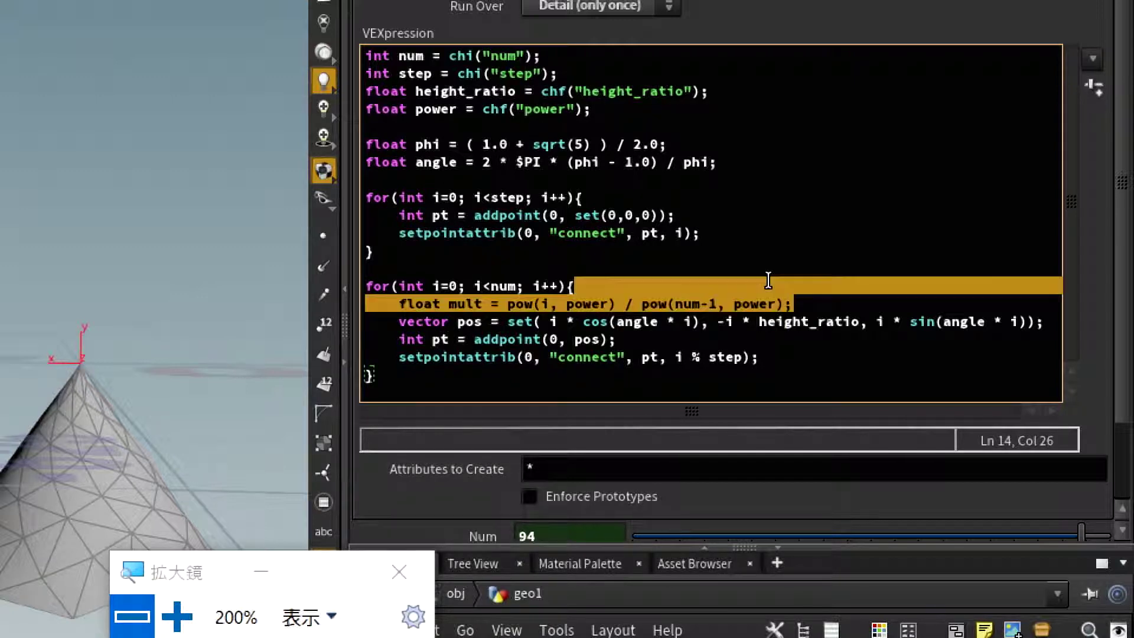
key("shift+Right")
key("shift+Right")
key("shift+Right")
key("shift+Right")
key("shift+Right")
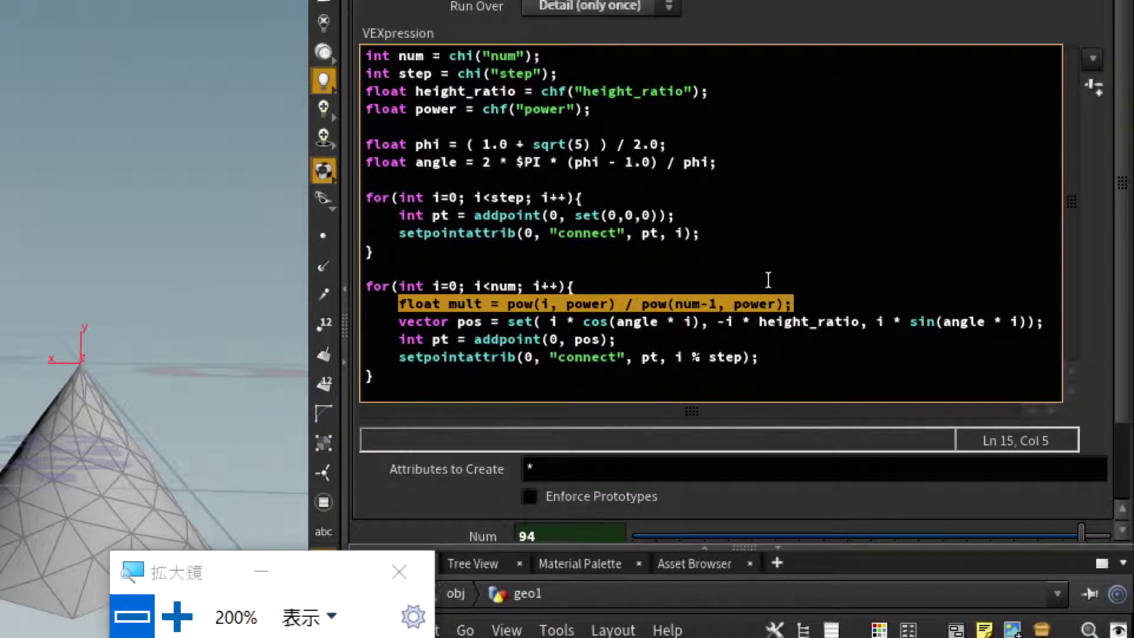
key("Down")
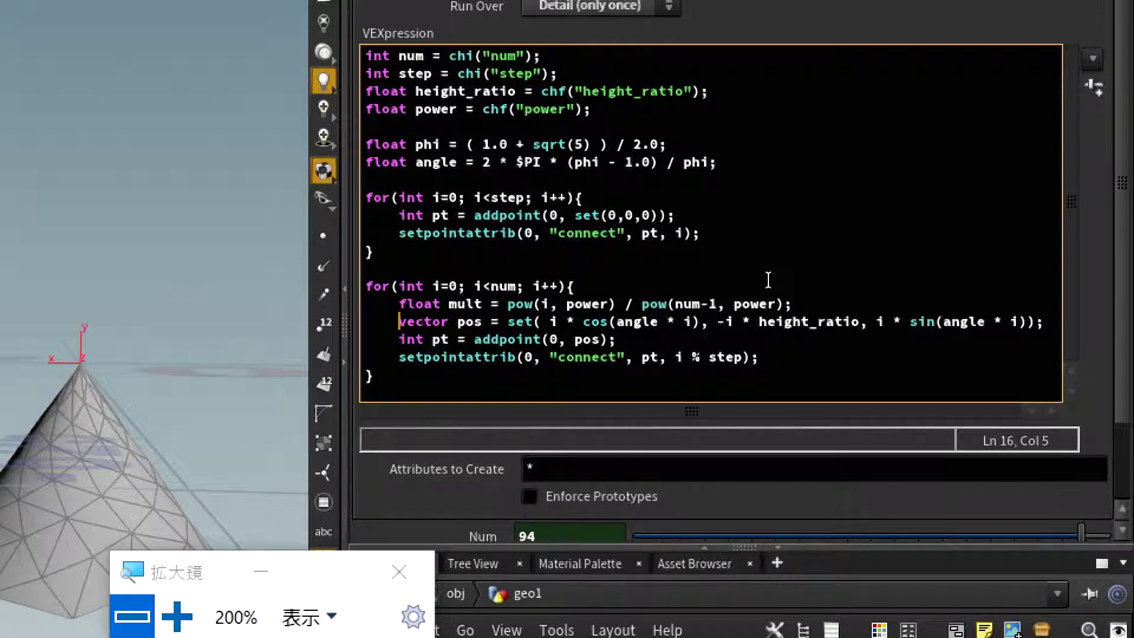
Step: Inspect the mult line's pow expression, then move to the position line's i multiplier
left_click(288, 263)
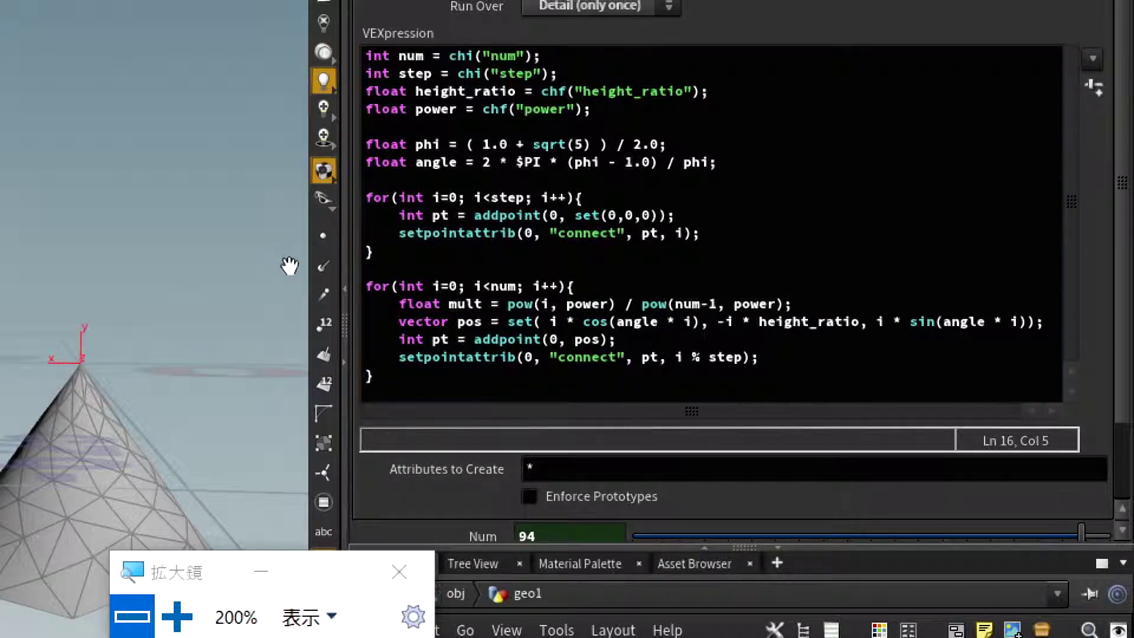
left_click(544, 305)
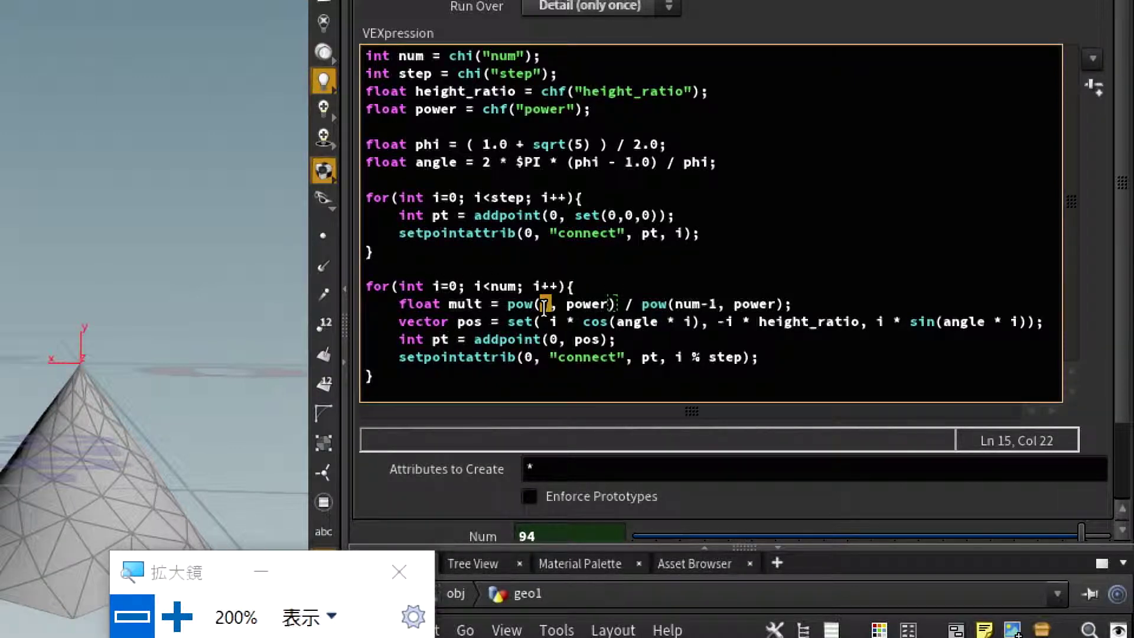
double_click(590, 304)
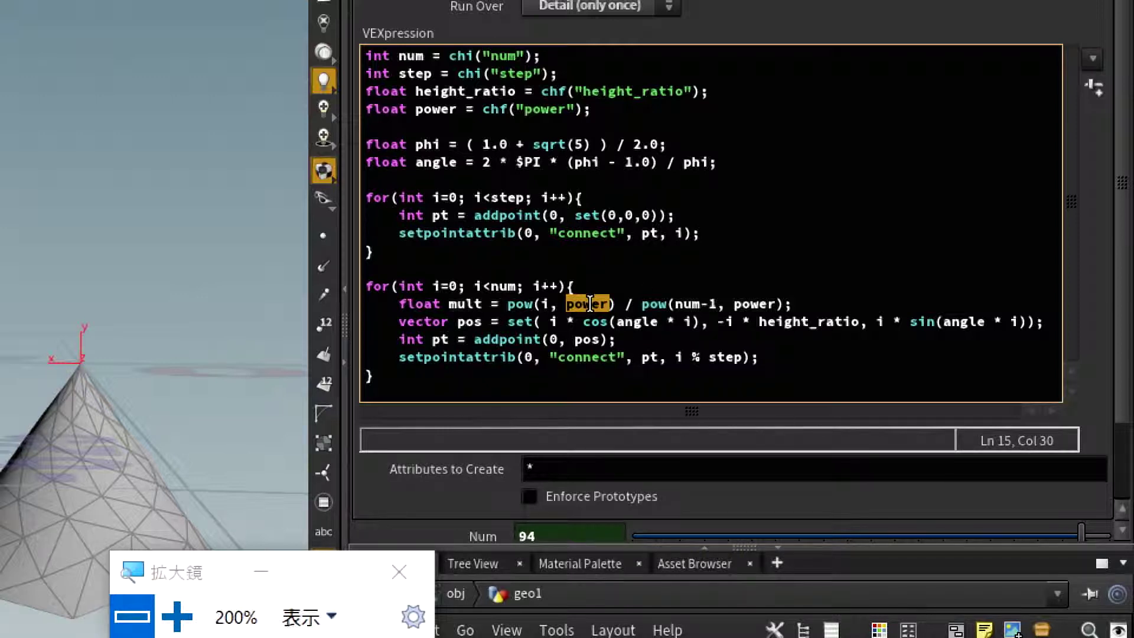
mouse_move(625, 304)
left_mouse_down()
mouse_move(495, 324)
mouse_move(514, 301)
left_mouse_up()
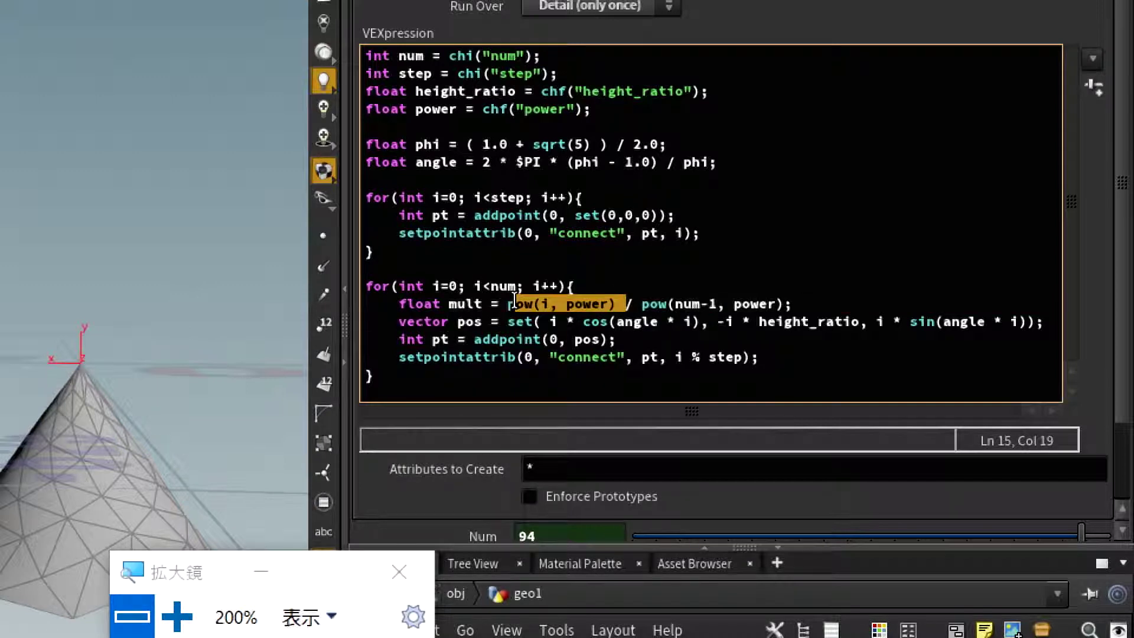
mouse_move(791, 304)
left_mouse_down()
mouse_move(496, 296)
mouse_move(510, 307)
left_mouse_up()
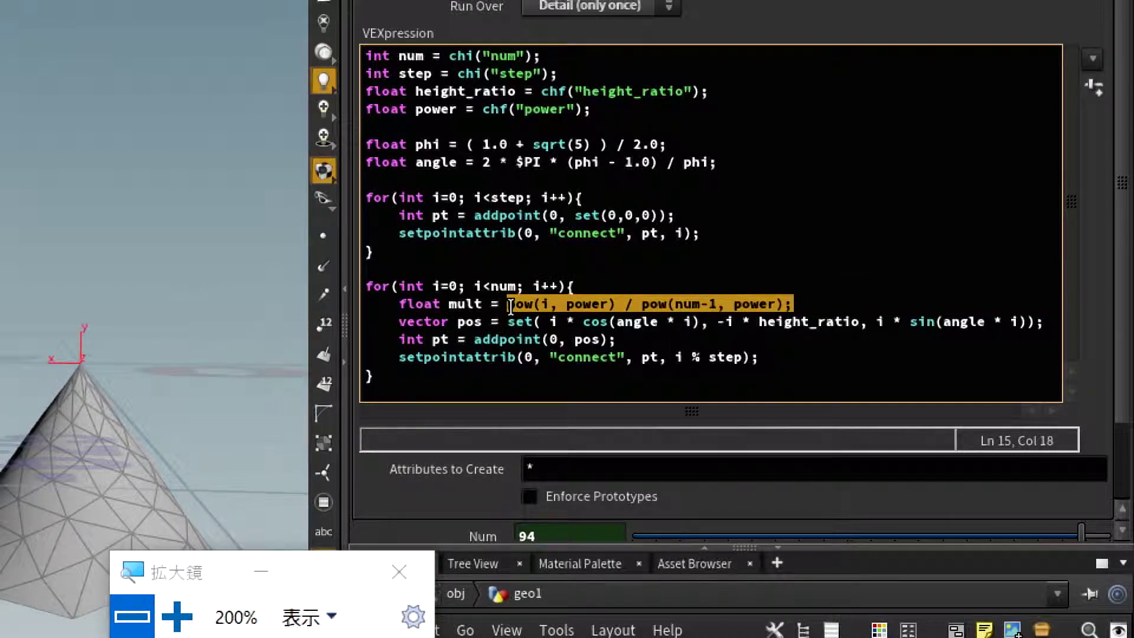
left_click(510, 306)
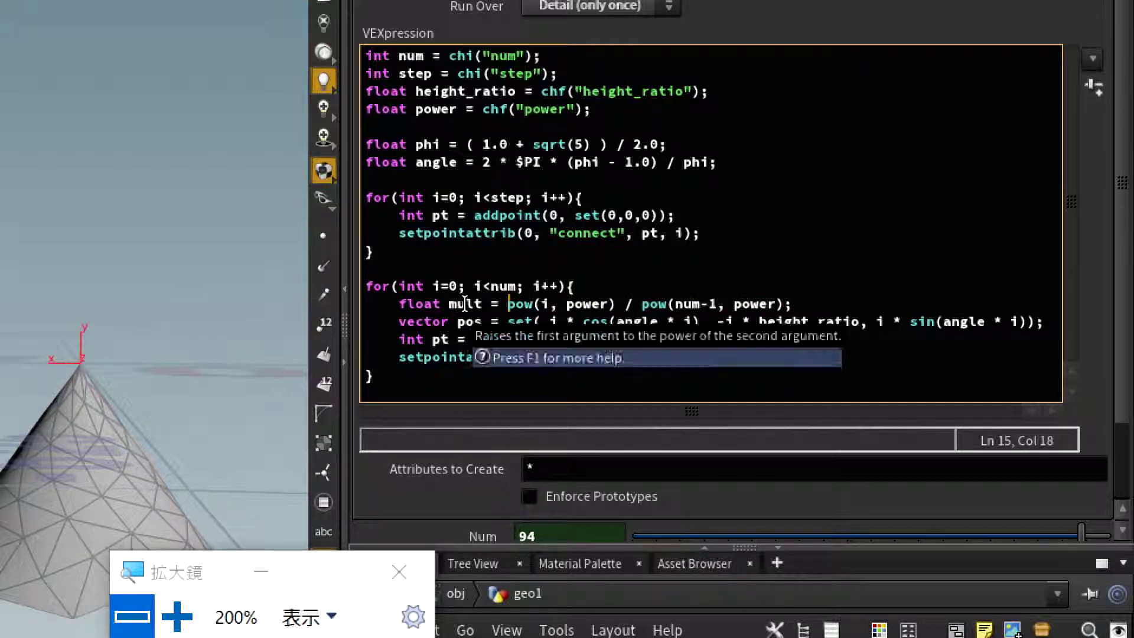
left_click(487, 305)
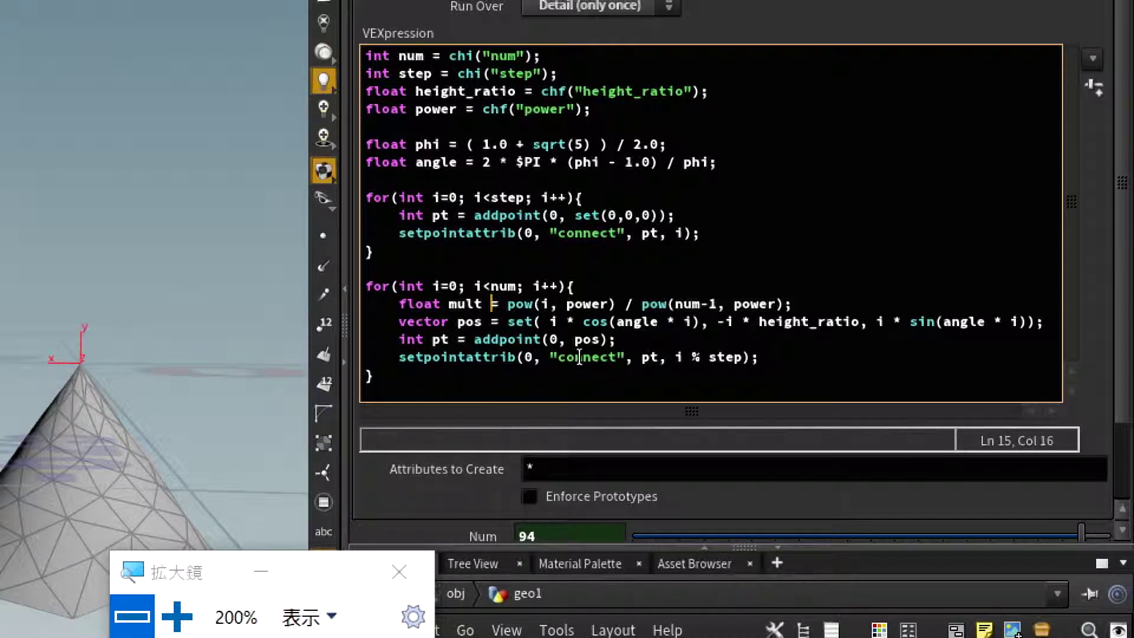
left_click(551, 322)
Step: Widen the code editor, prefix the cos and sin i terms with mult *, and try Power at 0.269
left_click_drag(342, 288, 133, 290)
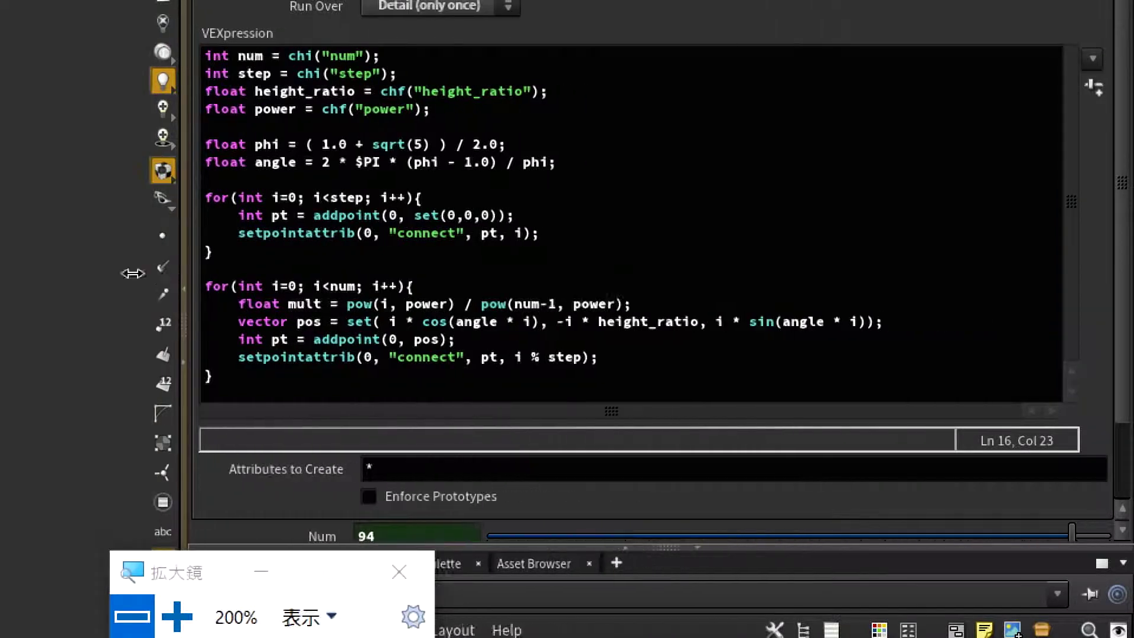
left_click(338, 322)
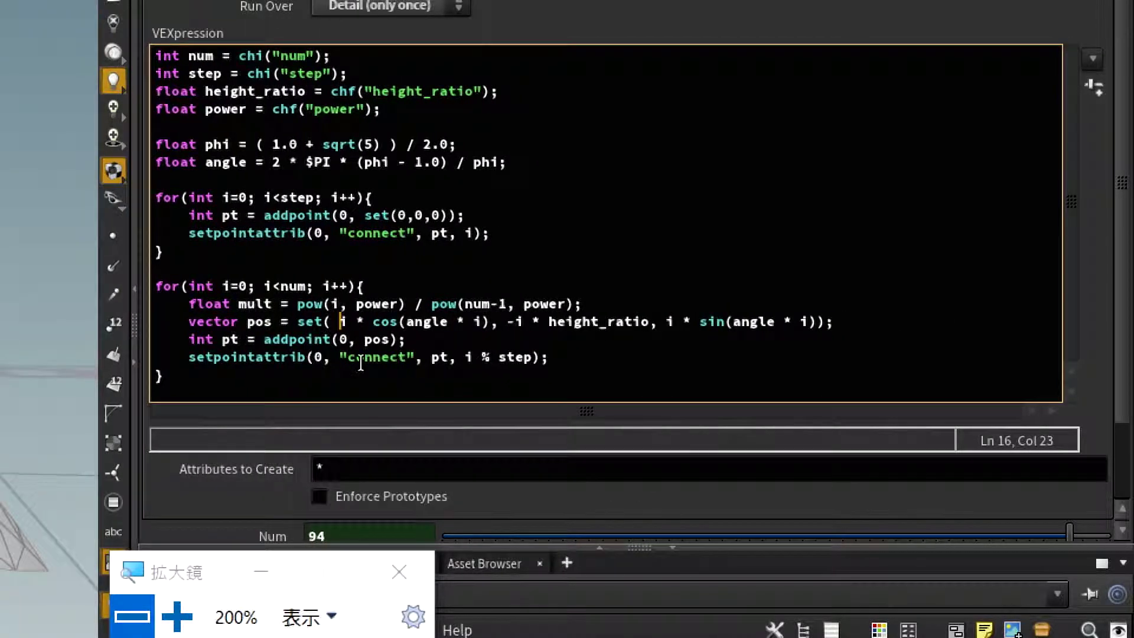
type("mult *")
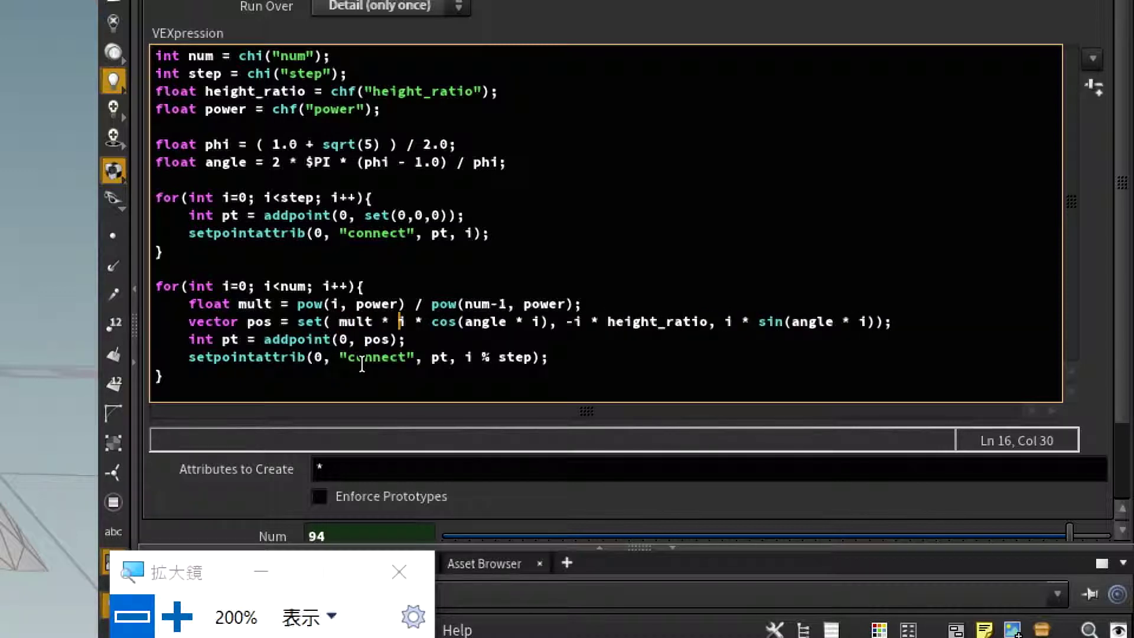
left_click(727, 320)
type("mult")
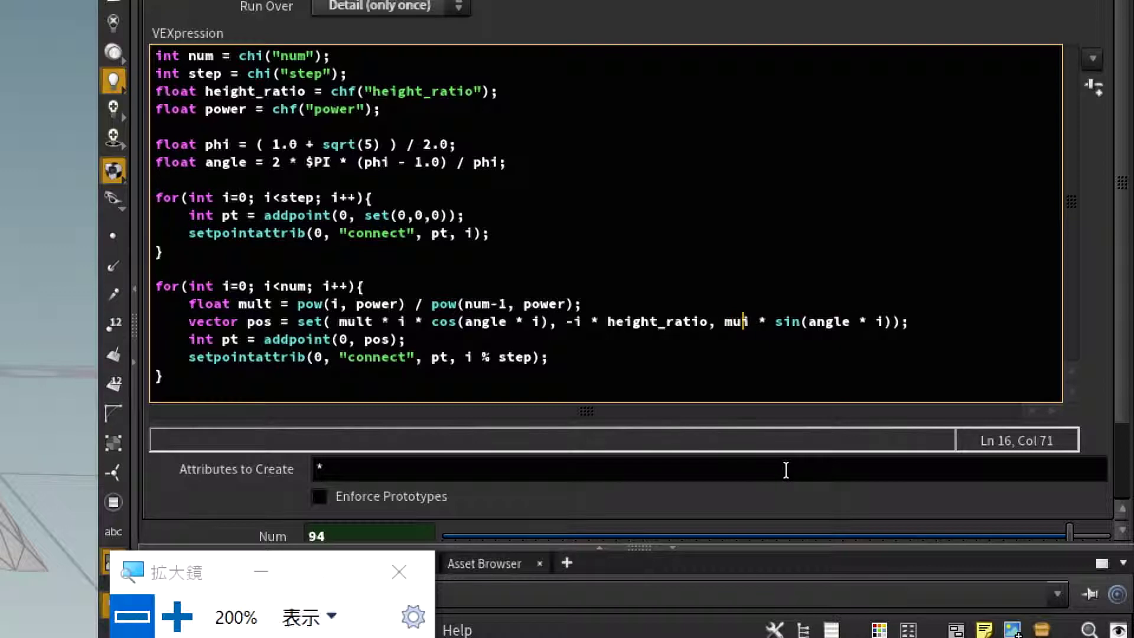
type(" *")
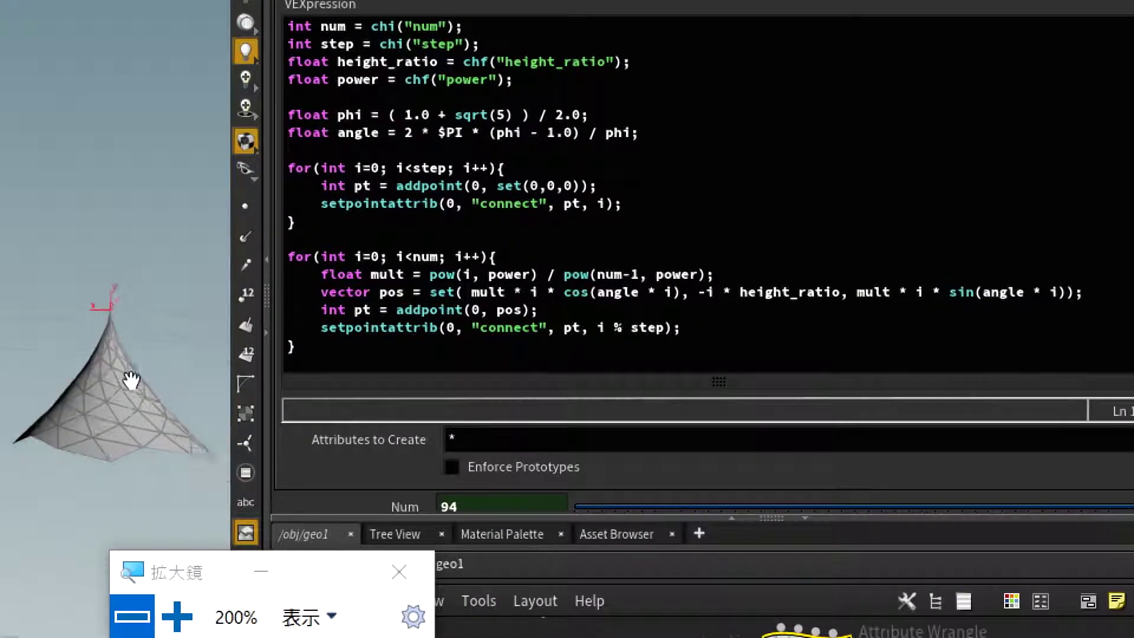
mouse_move(104, 376)
left_mouse_down()
mouse_move(152, 322)
mouse_move(132, 451)
mouse_move(140, 362)
mouse_move(155, 407)
left_mouse_up()
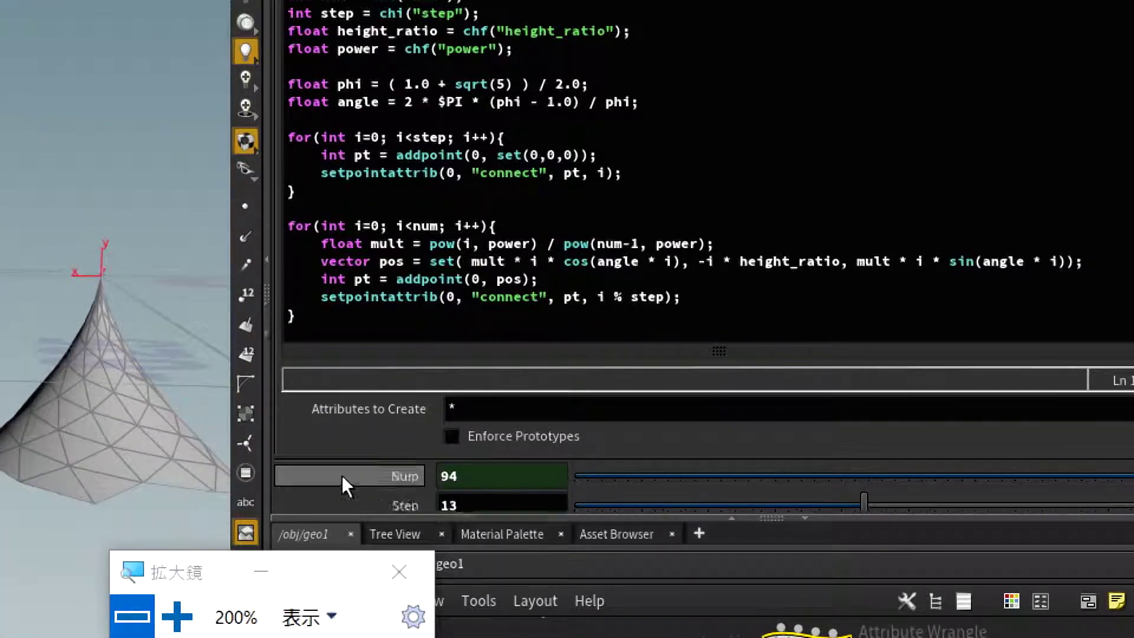
mouse_move(742, 505)
left_mouse_down()
mouse_move(633, 502)
mouse_move(1081, 511)
mouse_move(568, 534)
mouse_move(774, 541)
mouse_move(506, 537)
mouse_move(861, 526)
mouse_move(443, 533)
mouse_move(978, 523)
mouse_move(1115, 506)
mouse_move(449, 508)
mouse_move(888, 510)
mouse_move(626, 509)
left_mouse_up()
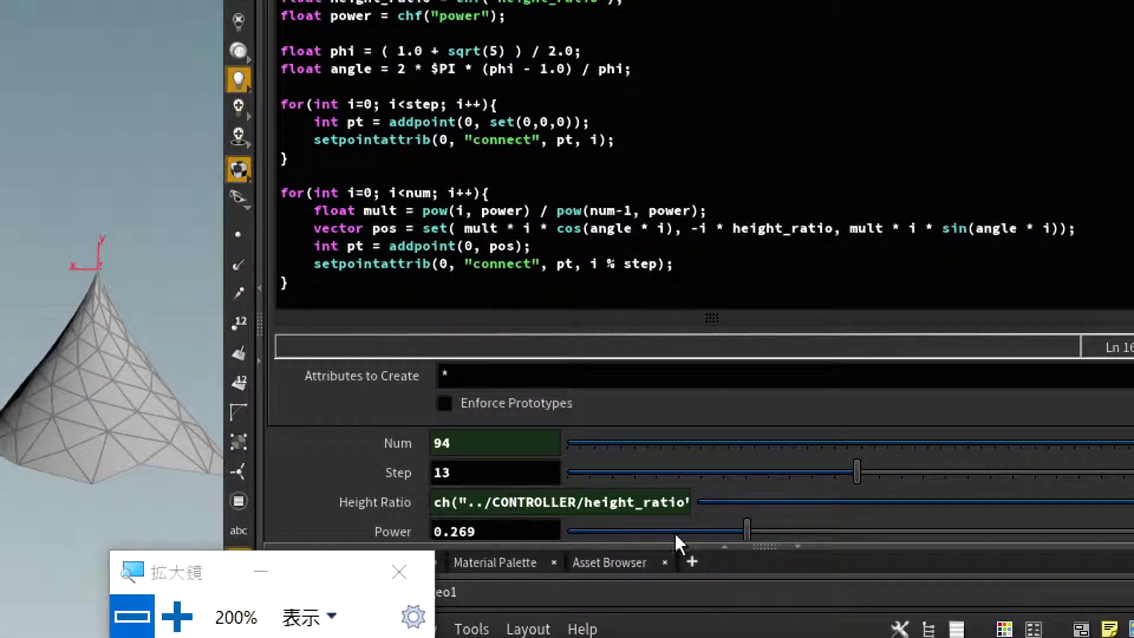
Step: Sweep the Power slider through values, settling near 0.365 for a flared cone
mouse_move(675, 533)
left_mouse_down()
mouse_move(664, 527)
mouse_move(927, 531)
mouse_move(759, 532)
mouse_move(860, 543)
left_mouse_up()
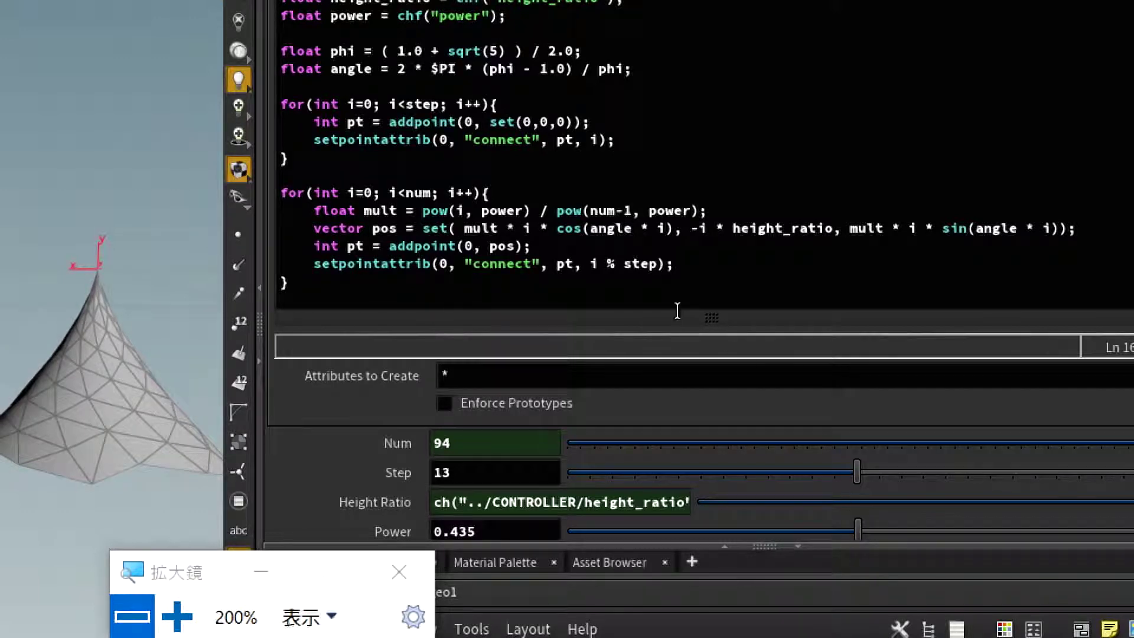
left_click(693, 273)
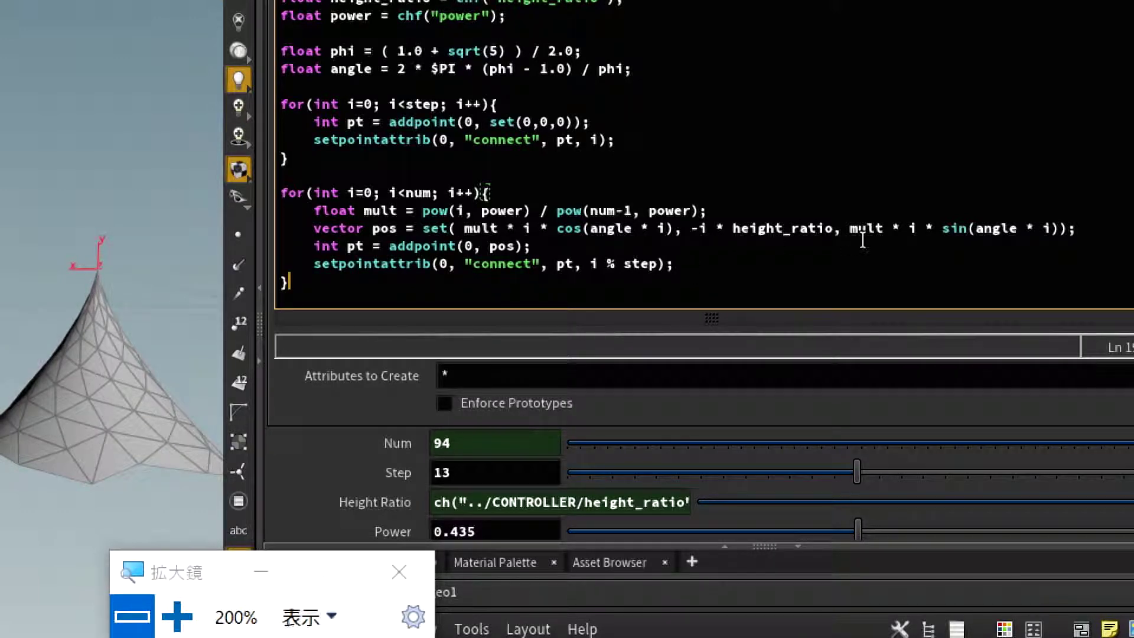
mouse_move(734, 204)
left_mouse_down()
mouse_move(337, 223)
mouse_move(314, 208)
left_mouse_up()
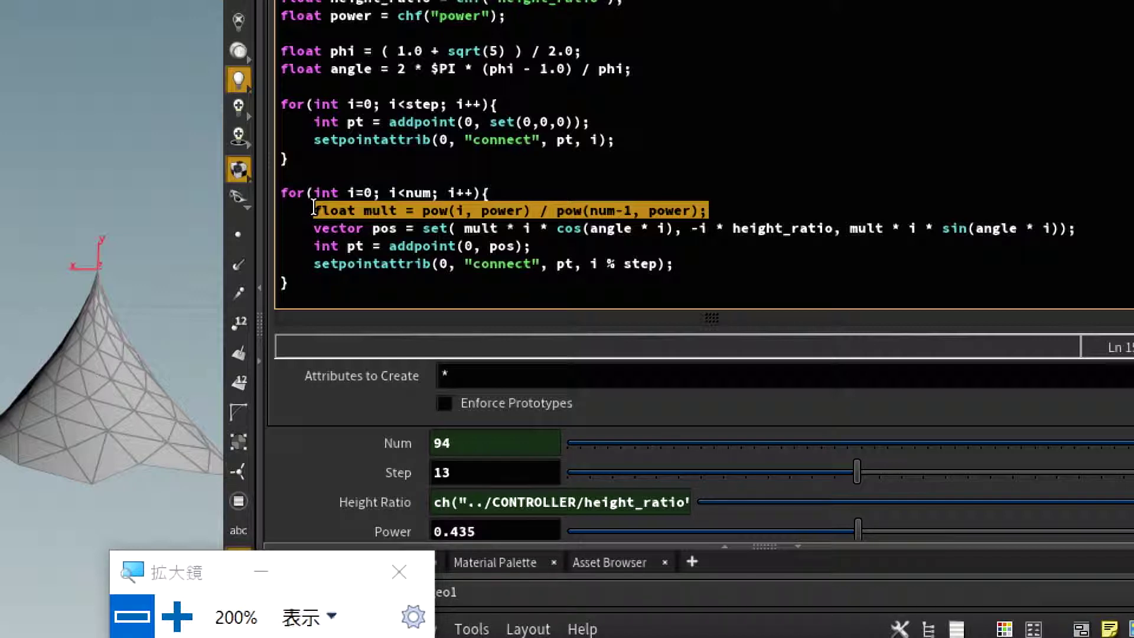
left_click(416, 263)
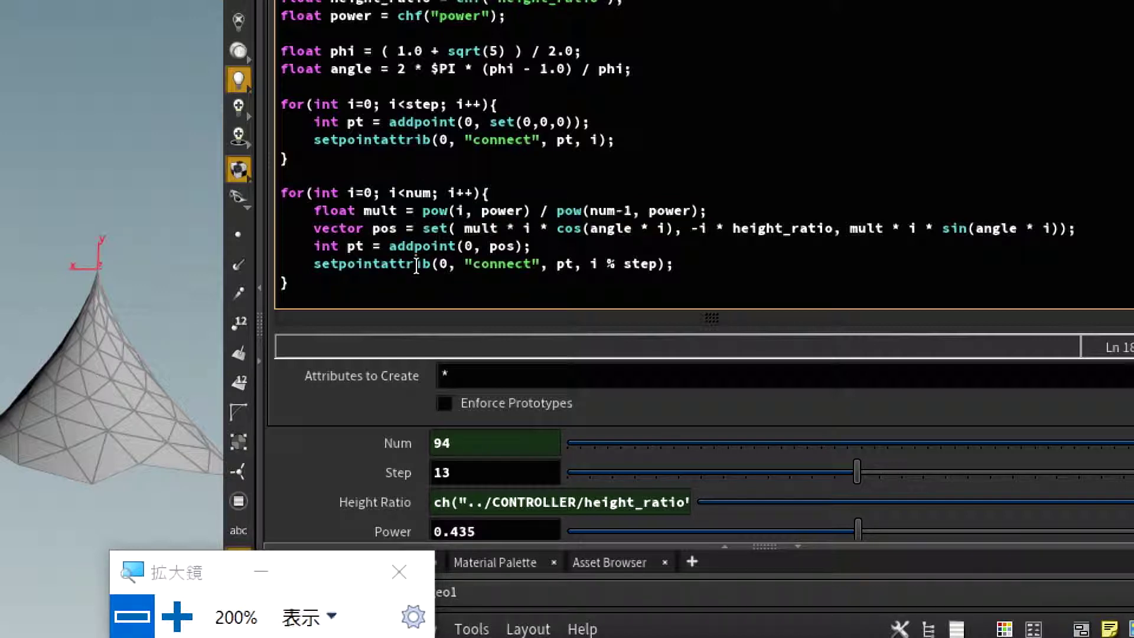
mouse_move(626, 527)
left_mouse_down()
mouse_move(1018, 527)
mouse_move(714, 550)
mouse_move(1102, 551)
mouse_move(713, 551)
mouse_move(767, 538)
mouse_move(887, 546)
left_mouse_up()
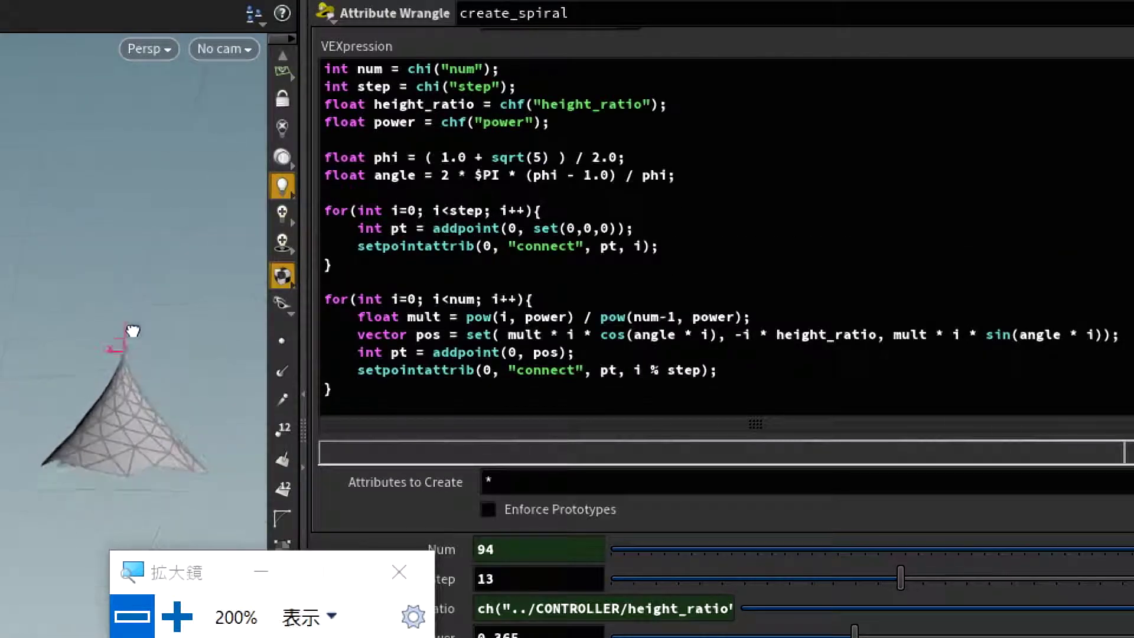
left_click_drag(164, 210, 130, 395)
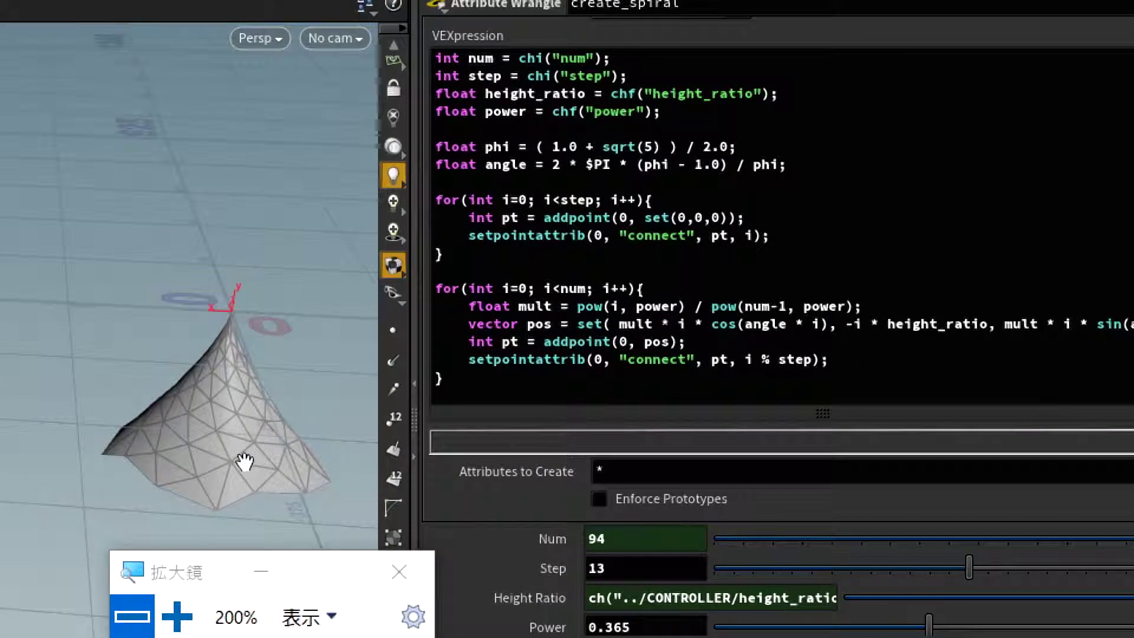
middle_click_drag(229, 456, 220, 348)
left_click_drag(221, 455, 219, 189)
left_click_drag(218, 359, 218, 177)
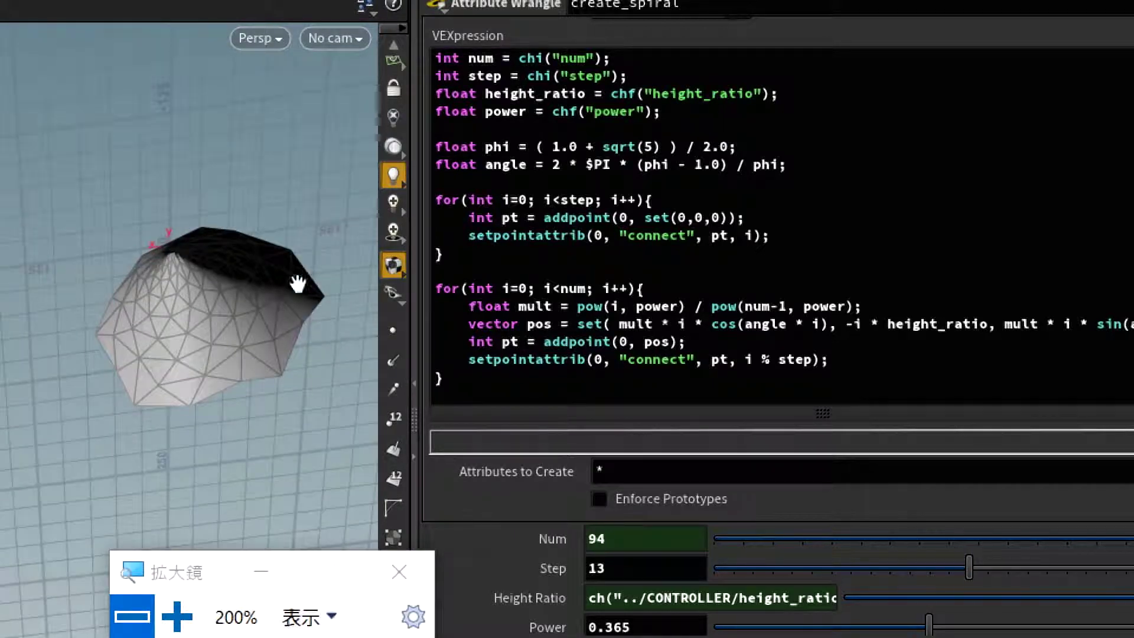
mouse_move(320, 340)
left_mouse_down()
mouse_move(178, 374)
mouse_move(228, 303)
left_mouse_up()
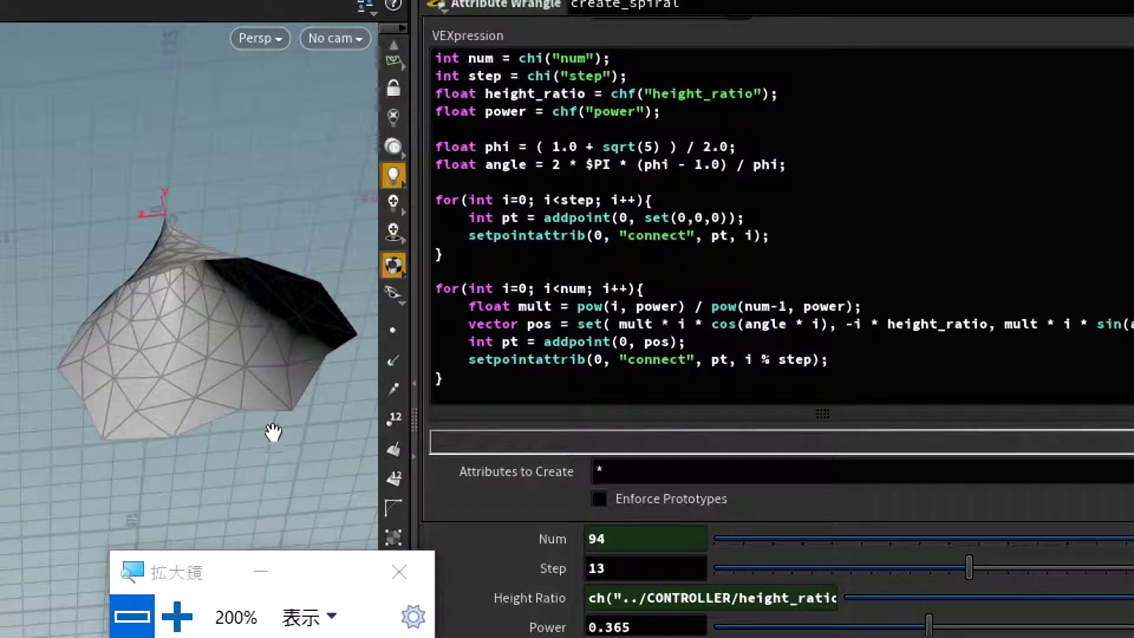
mouse_move(208, 406)
left_mouse_down()
mouse_move(256, 405)
mouse_move(220, 349)
mouse_move(197, 446)
left_mouse_up()
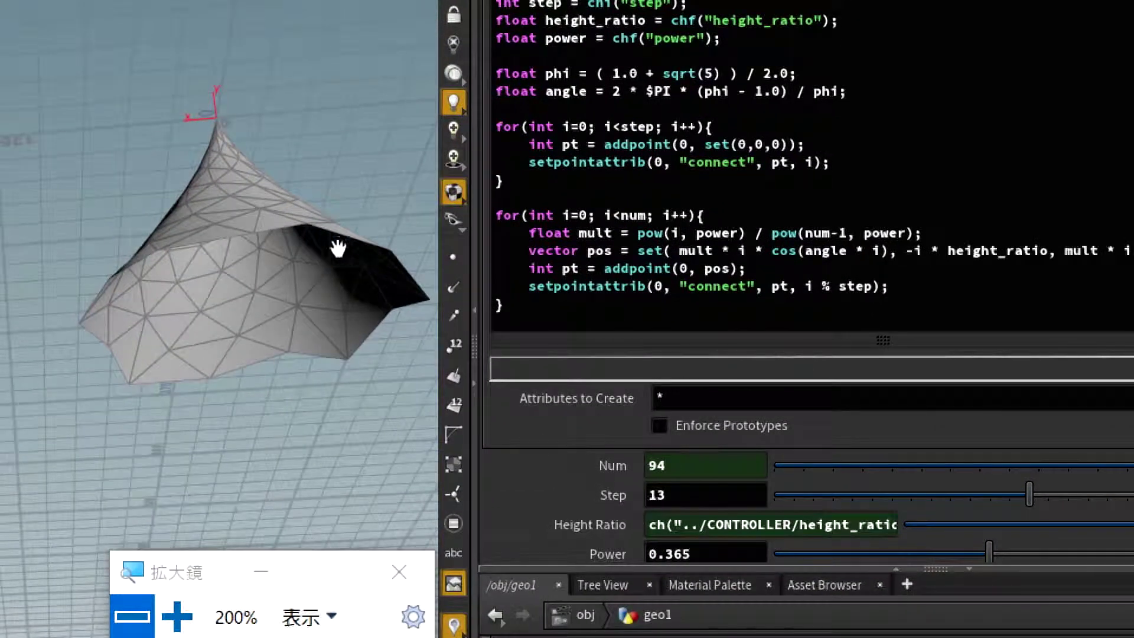
left_click_drag(215, 263, 222, 210)
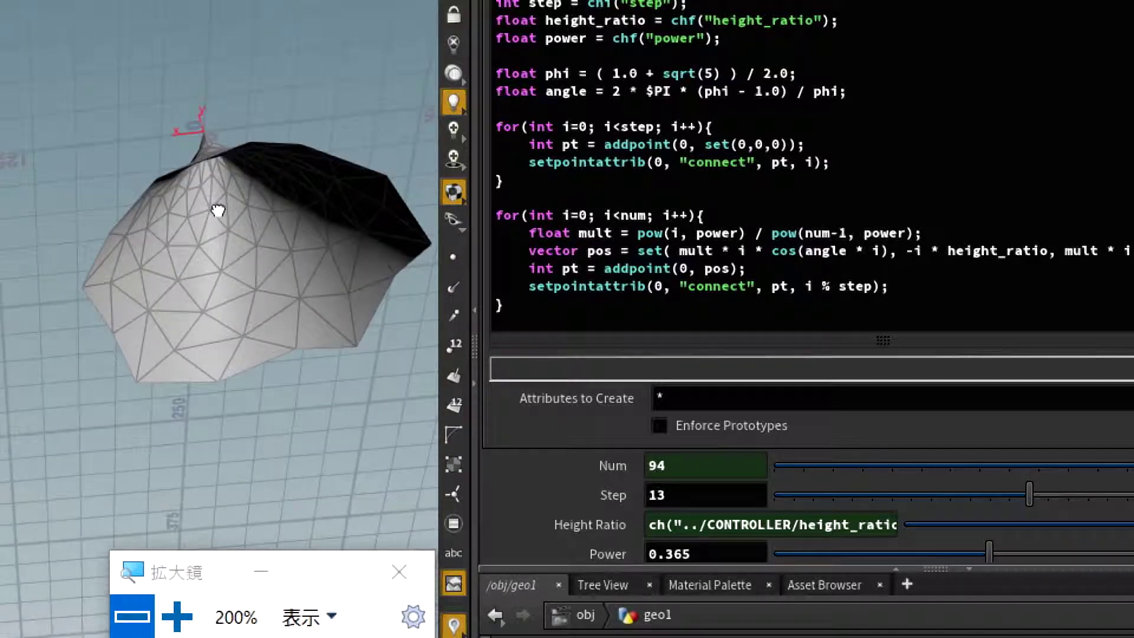
mouse_move(299, 365)
left_mouse_down()
mouse_move(245, 271)
mouse_move(221, 329)
mouse_move(264, 317)
left_mouse_up()
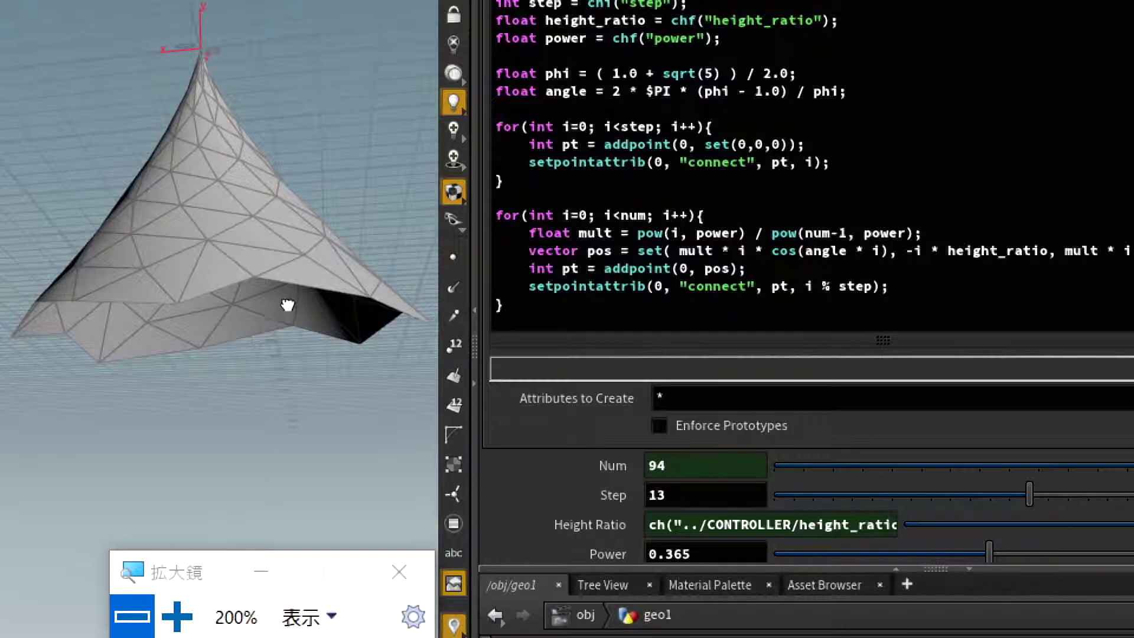
left_click_drag(289, 309, 180, 200)
mouse_move(257, 228)
left_mouse_down()
mouse_move(266, 157)
mouse_move(190, 225)
mouse_move(190, 187)
mouse_move(129, 271)
mouse_move(167, 190)
mouse_move(296, 418)
mouse_move(304, 325)
mouse_move(246, 274)
mouse_move(284, 228)
mouse_move(239, 402)
left_mouse_up()
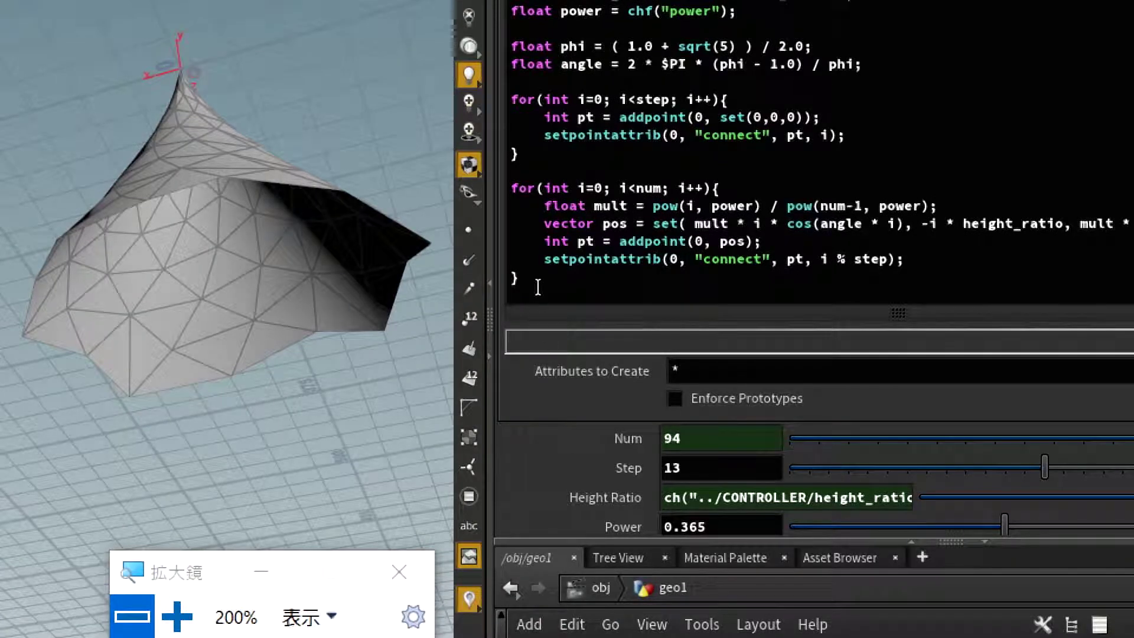
mouse_move(254, 254)
left_mouse_down()
mouse_move(235, 228)
mouse_move(236, 299)
mouse_move(196, 168)
left_mouse_up()
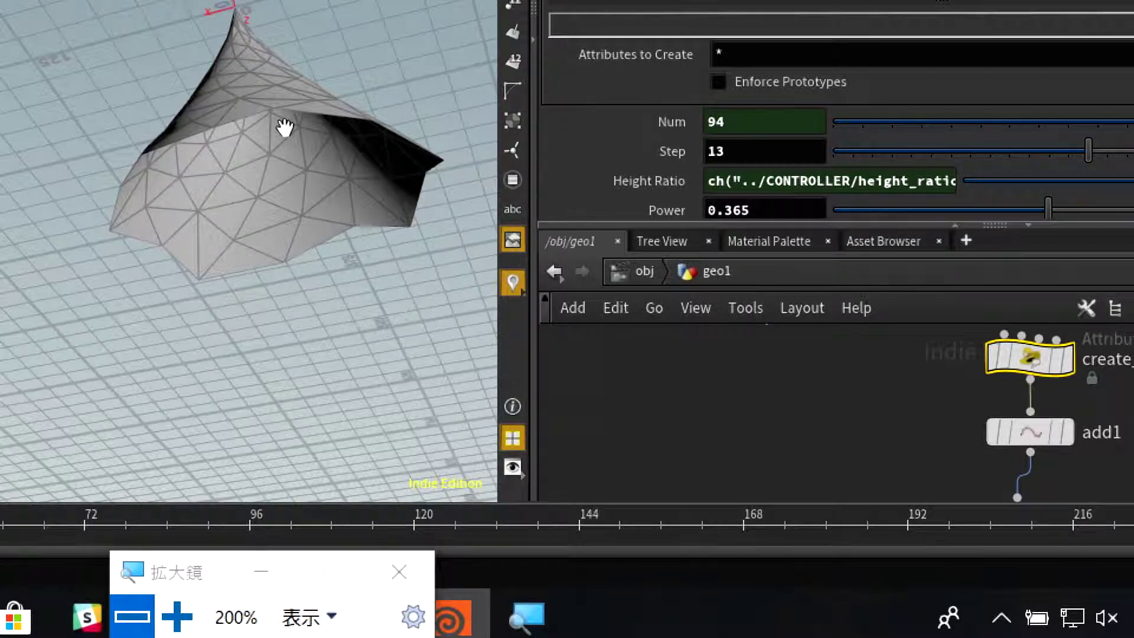
Step: Select the full node chain from create_spiral to reverse1 and wrap it in a network box
key("h")
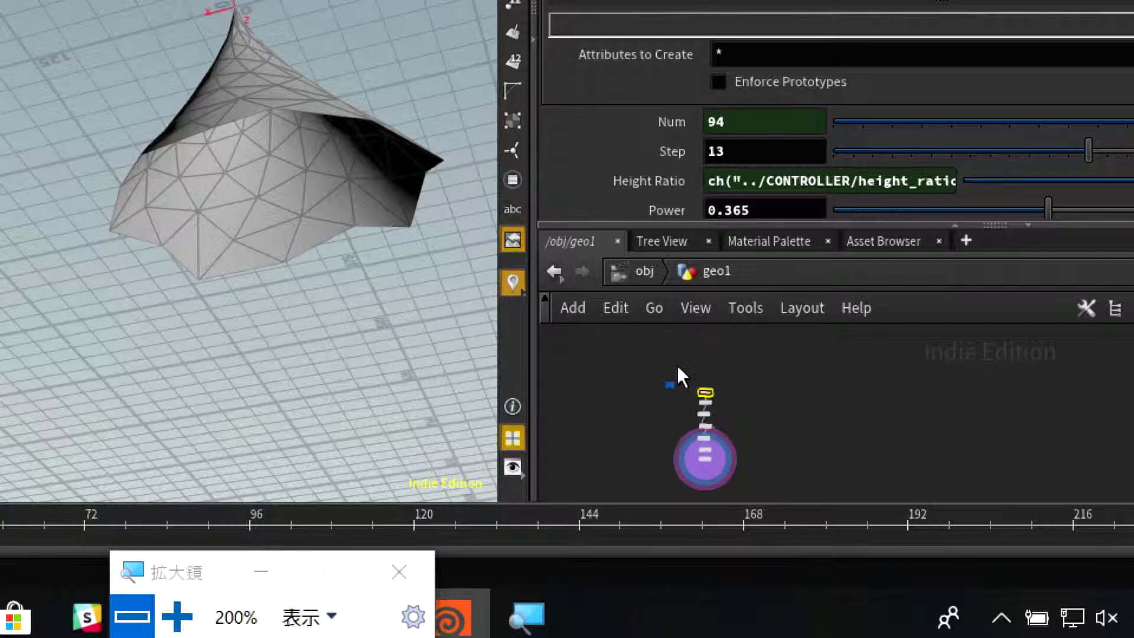
left_click_drag(677, 366, 738, 483)
scroll(730, 358, "up", 3)
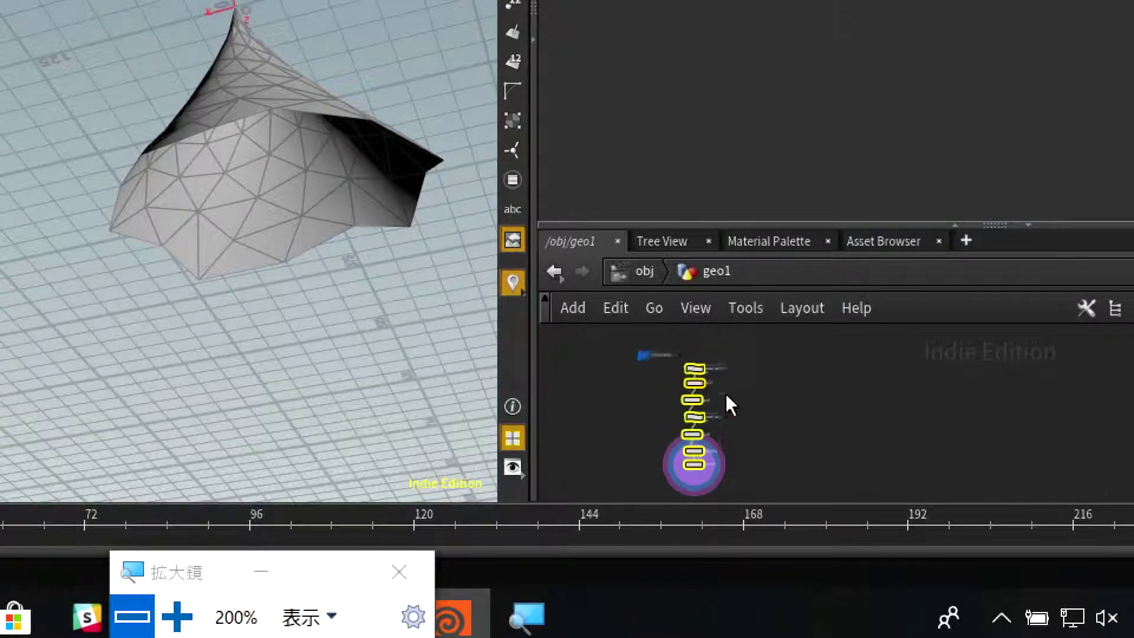
left_click_drag(704, 224, 703, 88)
scroll(663, 253, "up", 3)
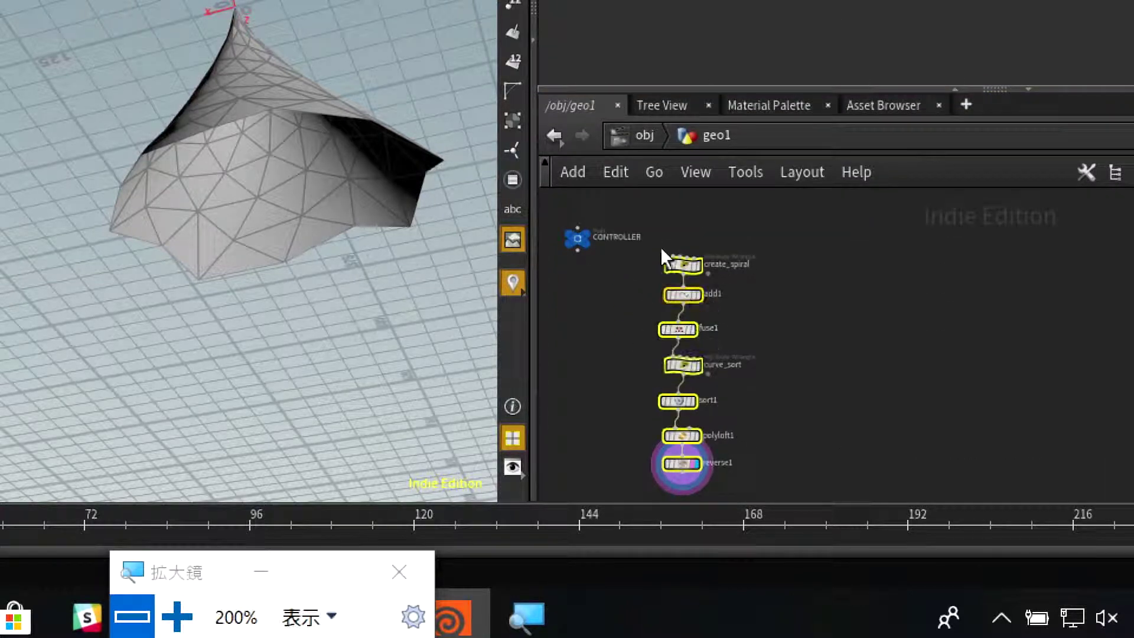
left_click_drag(792, 486, 664, 245)
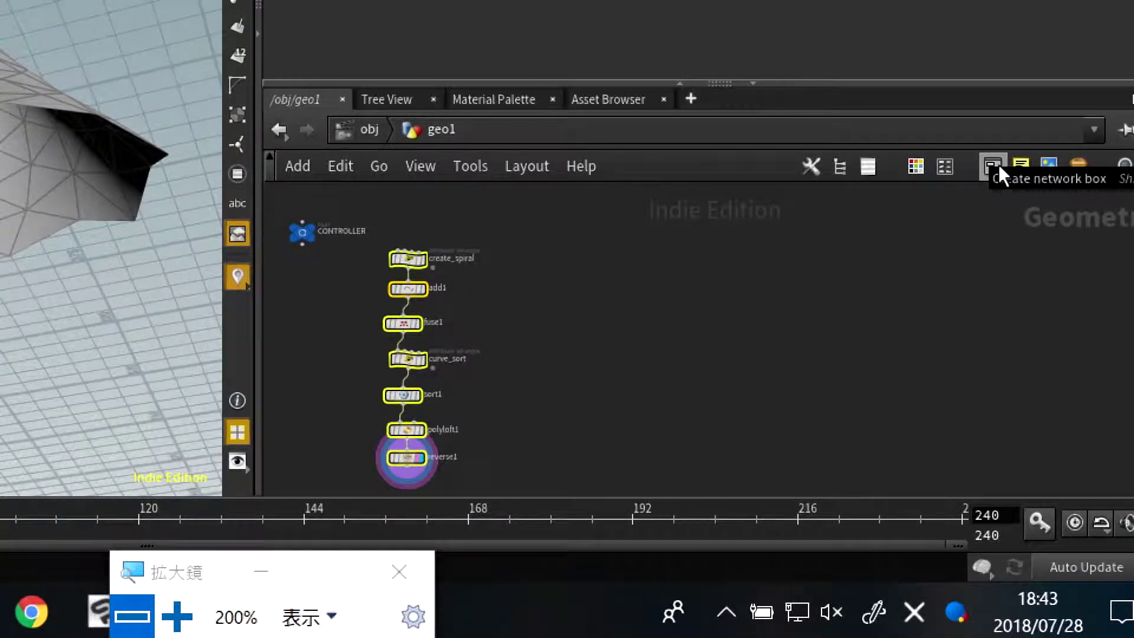
left_click(993, 165)
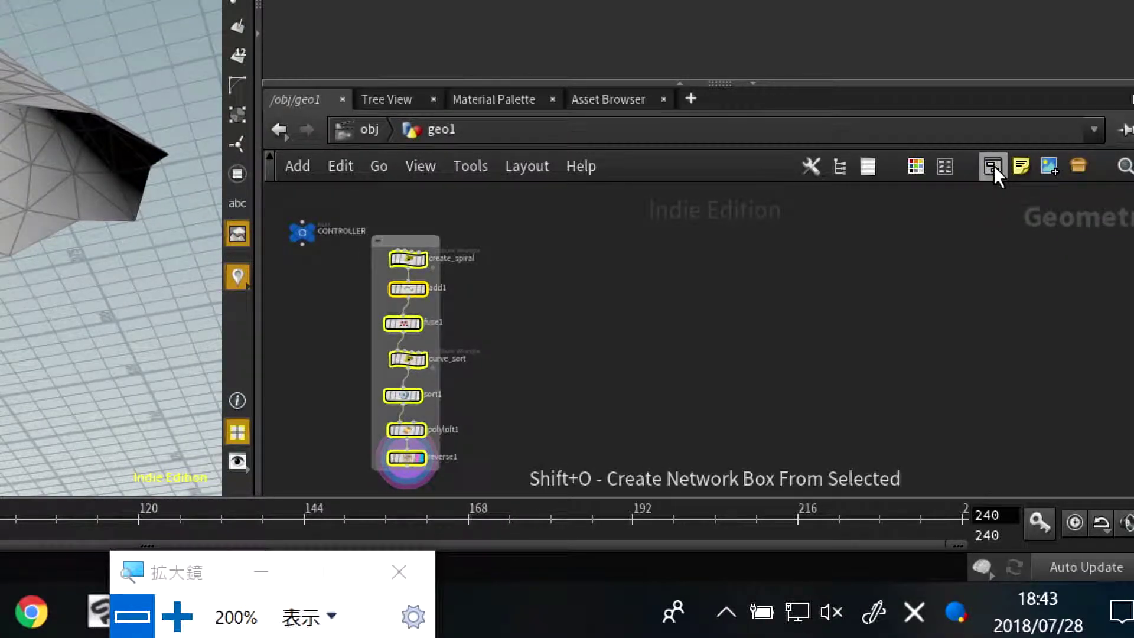
Step: Resize and reposition the network box to fit the nodes, then bring up the node-adding menu
scroll(481, 336, "up", 2)
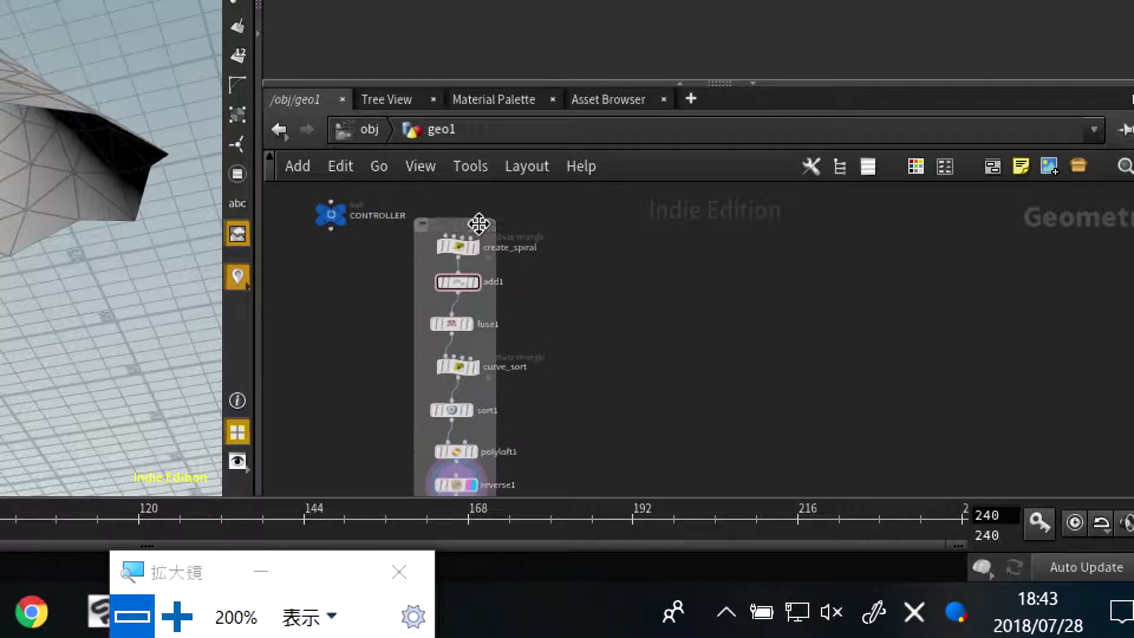
left_click(481, 223)
left_click_drag(499, 430, 567, 413)
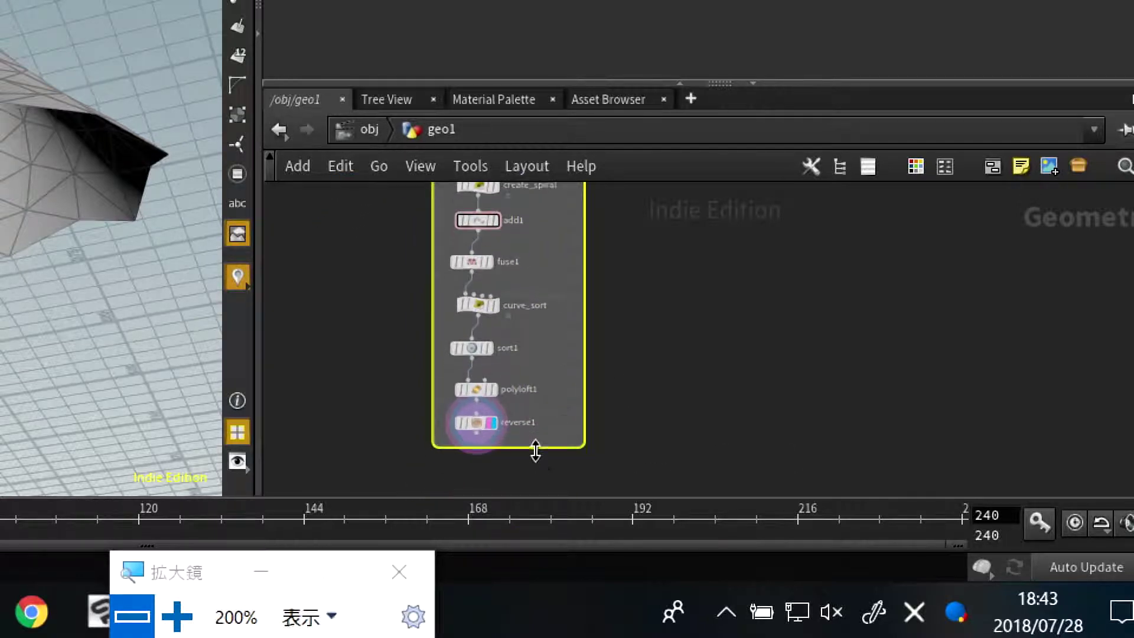
left_click_drag(535, 460, 553, 419)
left_click(631, 327)
scroll(632, 313, "down", 3)
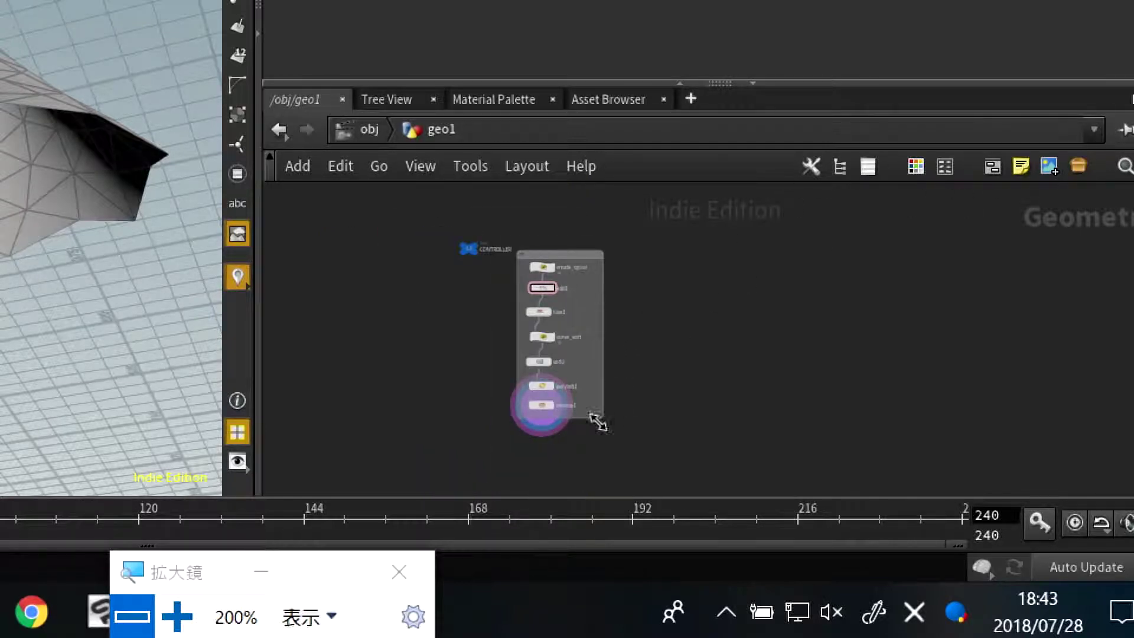
scroll(516, 450, "up", 5)
middle_click_drag(638, 408, 603, 372)
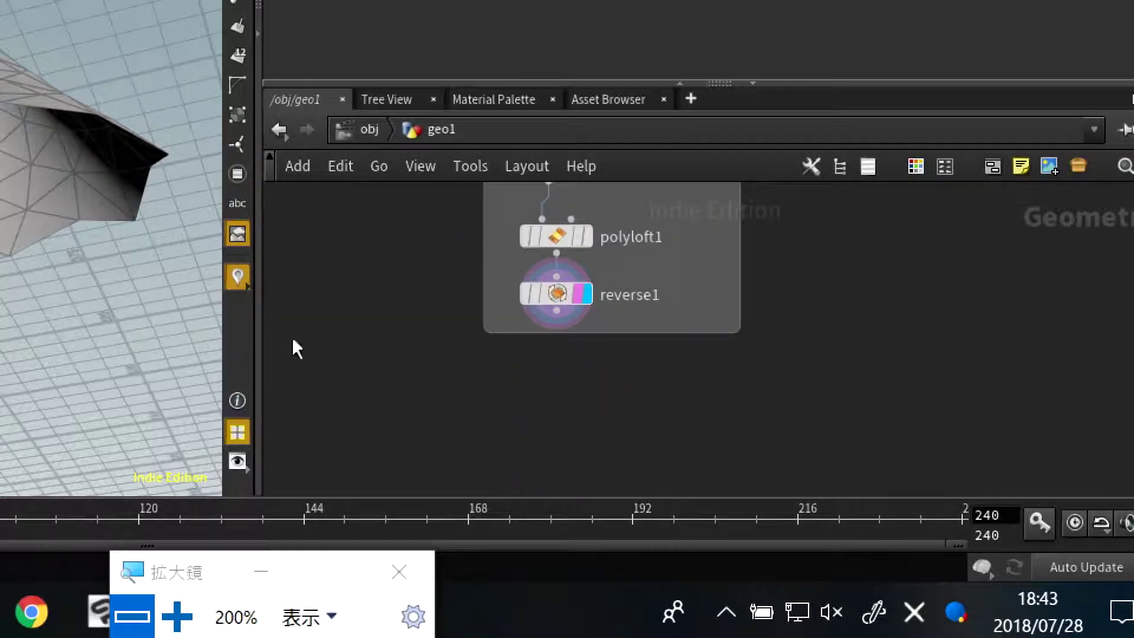
left_click_drag(126, 197, 124, 197)
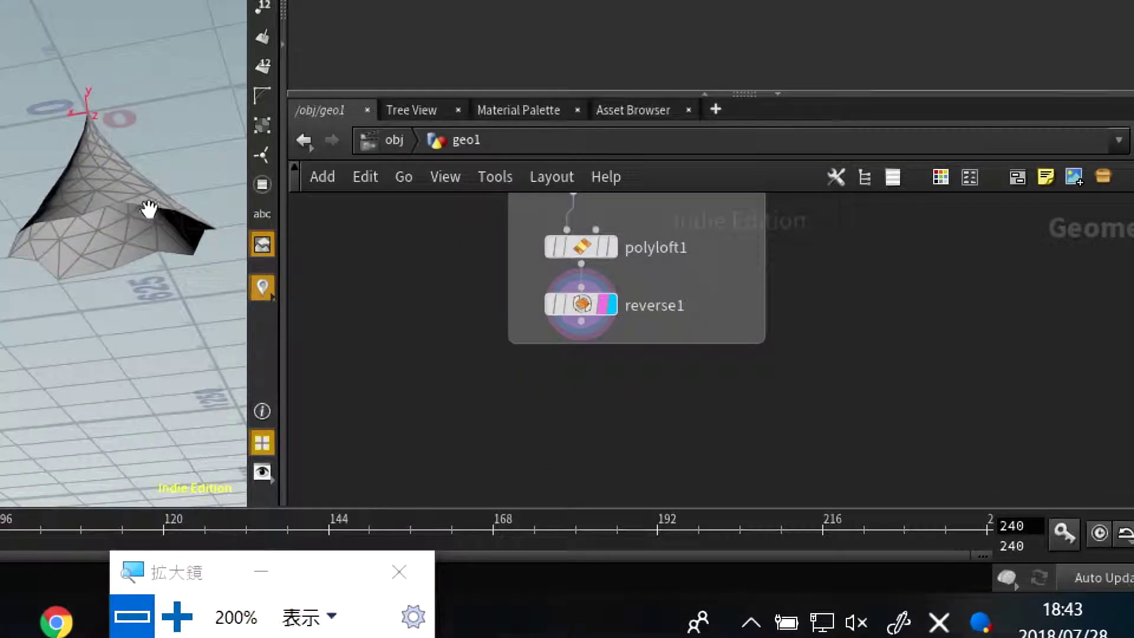
key("Tab")
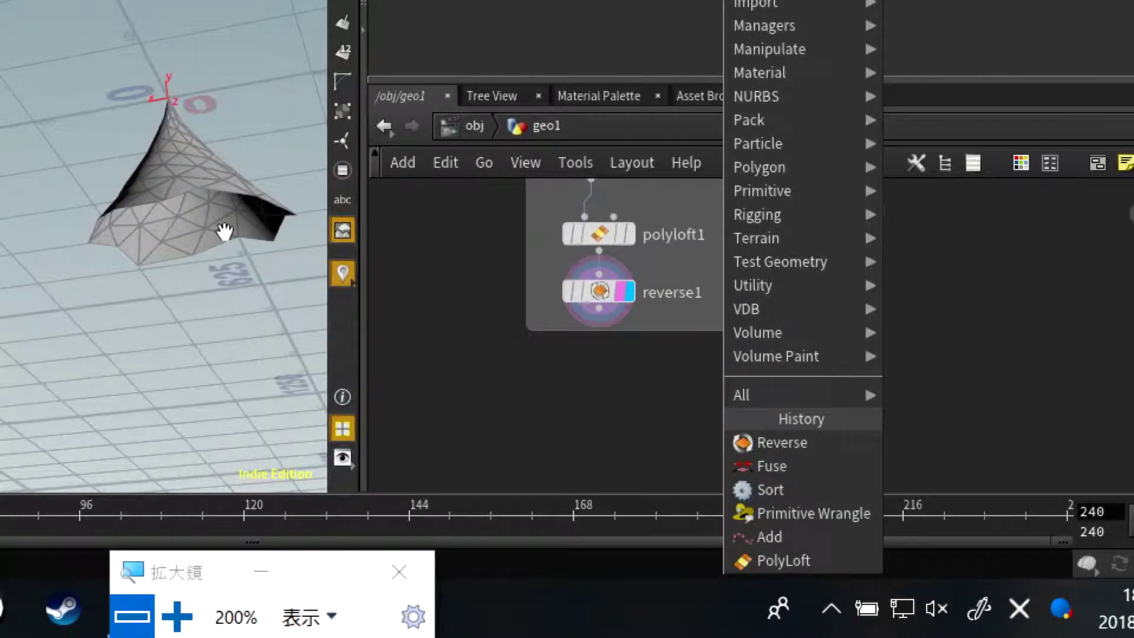
Step: Add a Group Create node, group1, placed below reverse1
left_click(612, 406)
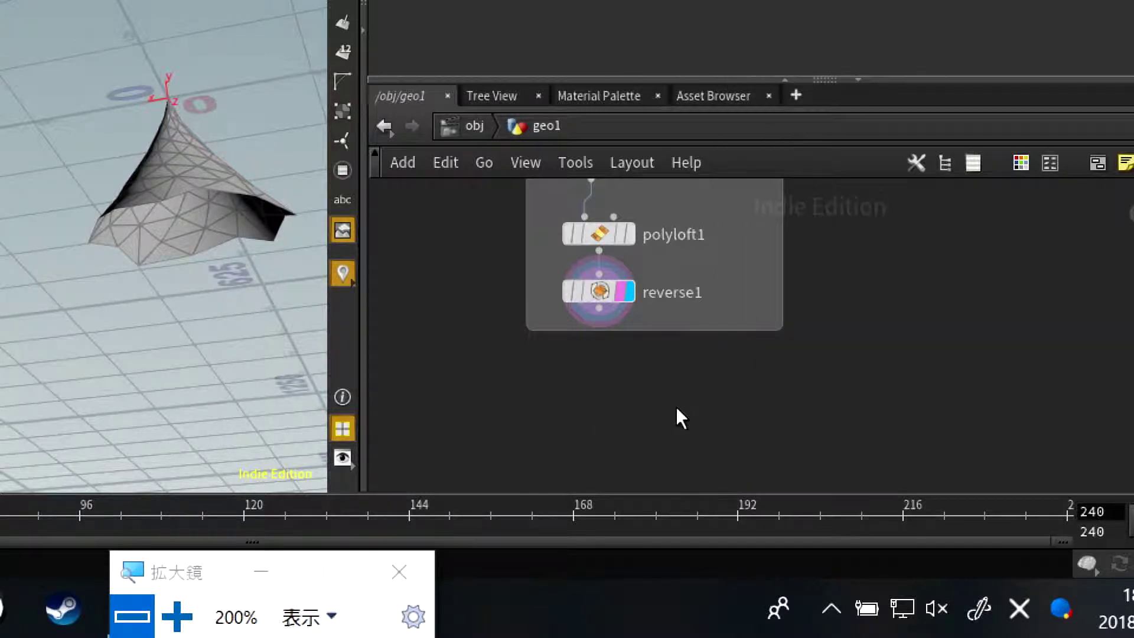
key("Tab")
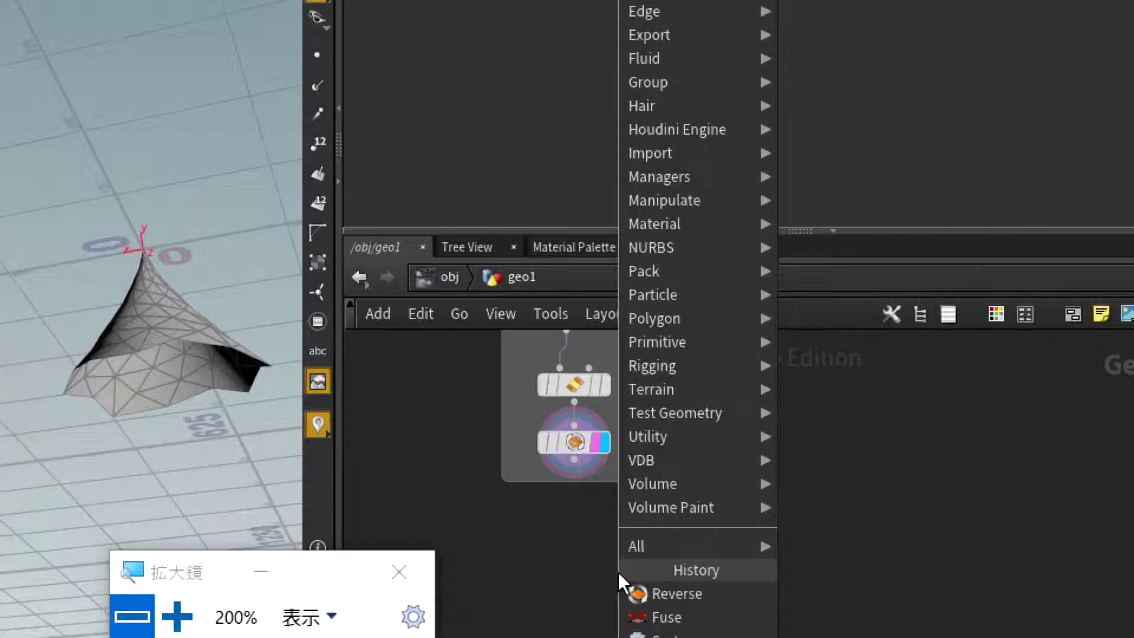
type("grou")
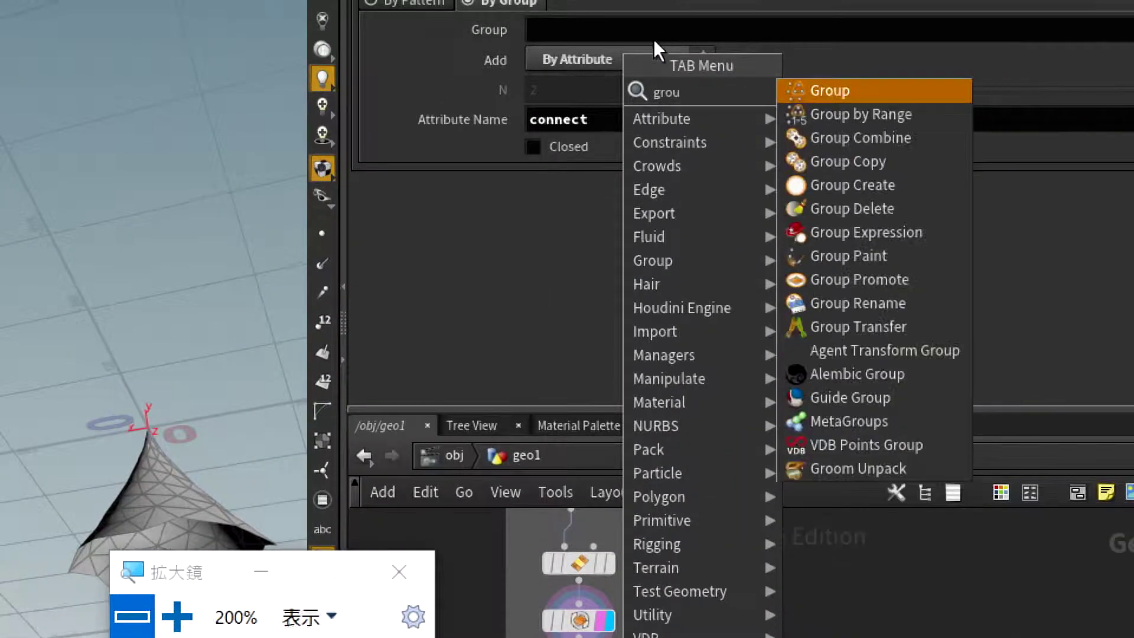
type("p")
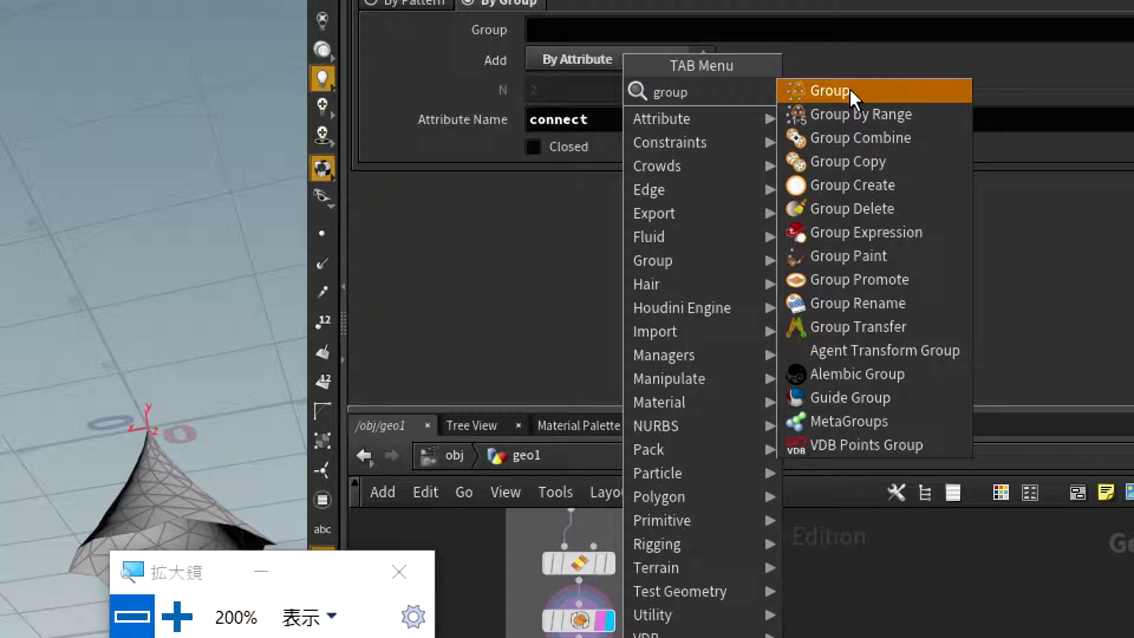
left_click(850, 88)
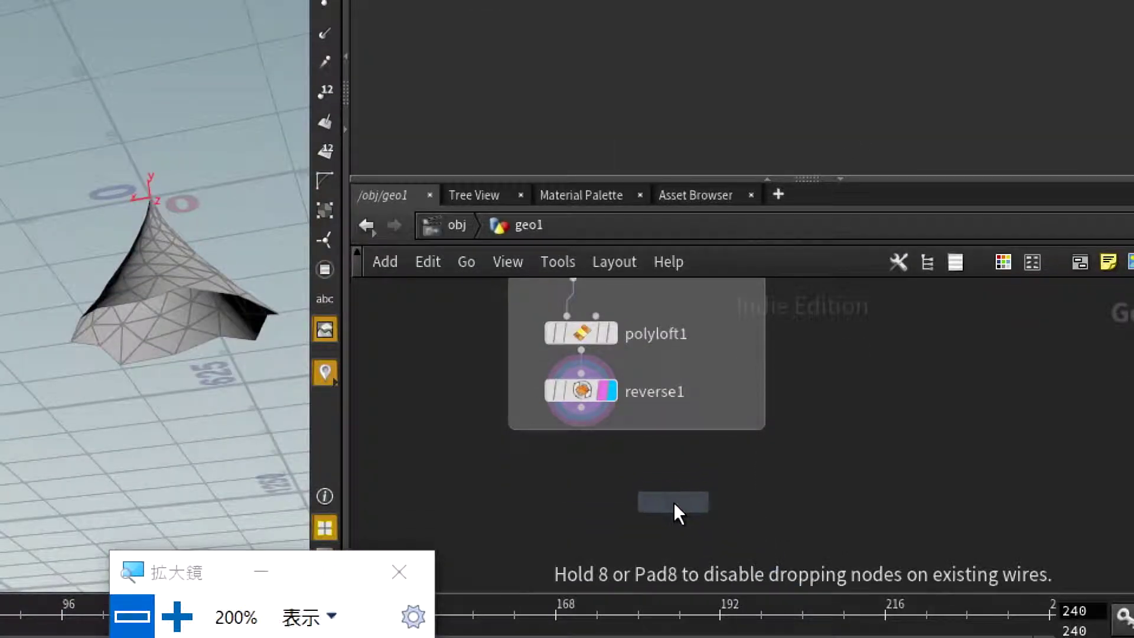
left_click(673, 497)
Step: Wire reverse1's output into group1's first input
scroll(672, 499, "up", 3)
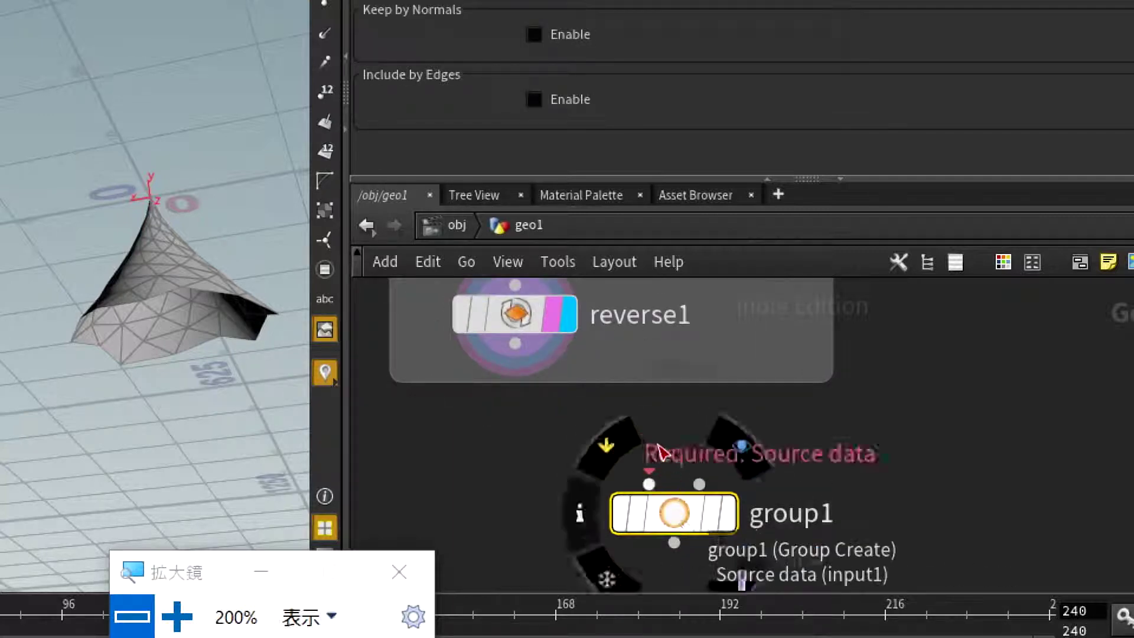
scroll(661, 450, "down", 2)
left_click_drag(558, 374, 686, 471)
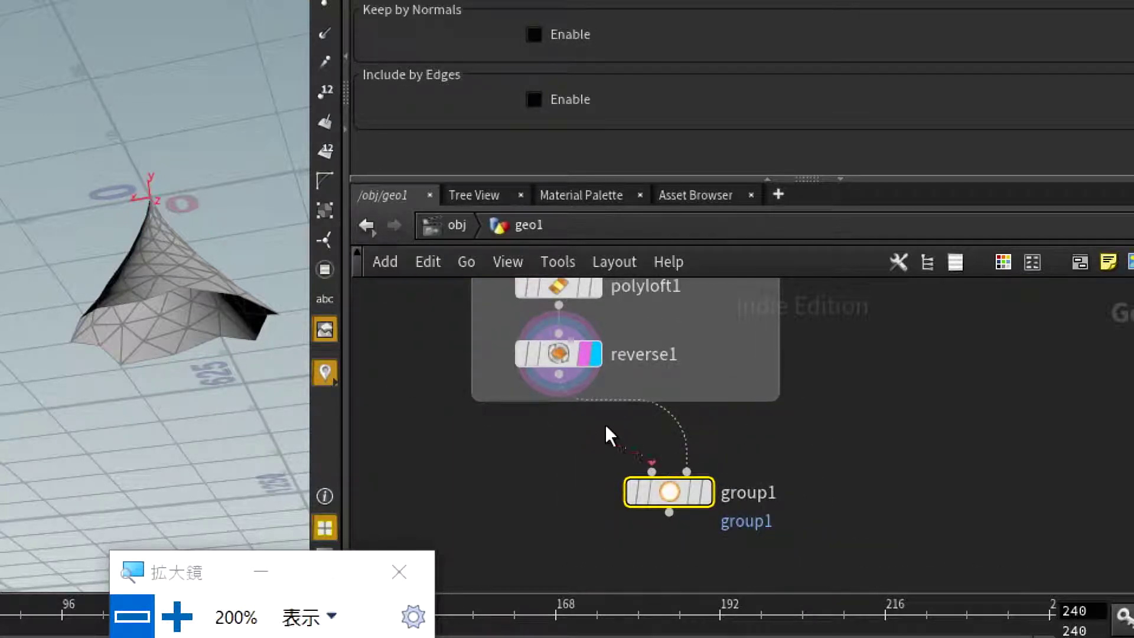
left_click_drag(559, 374, 652, 471)
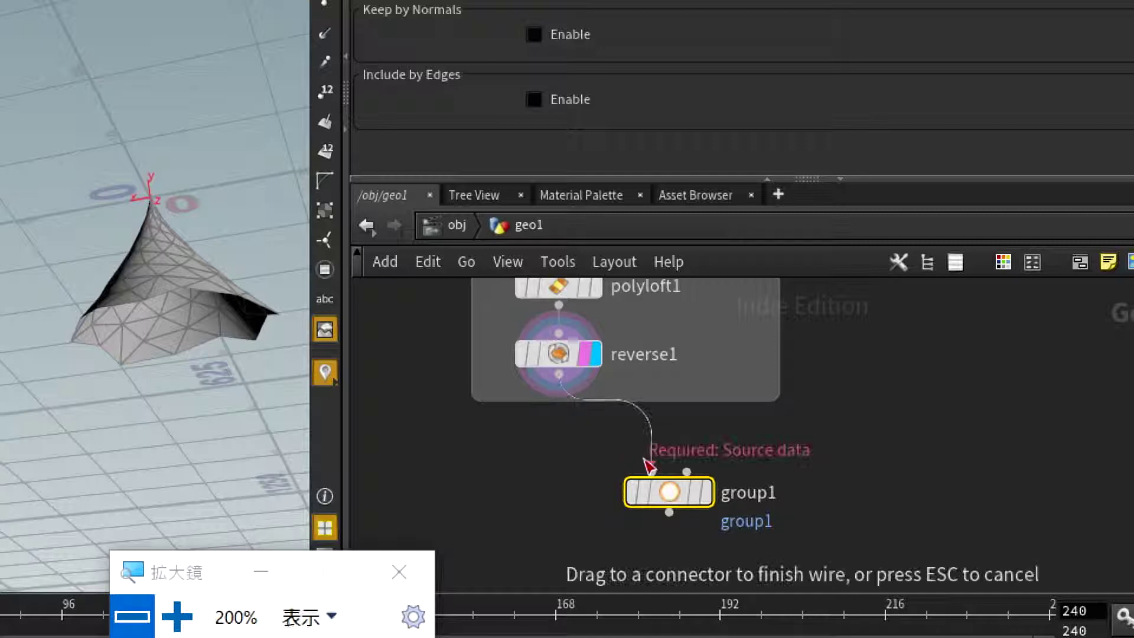
scroll(662, 502, "up", 2)
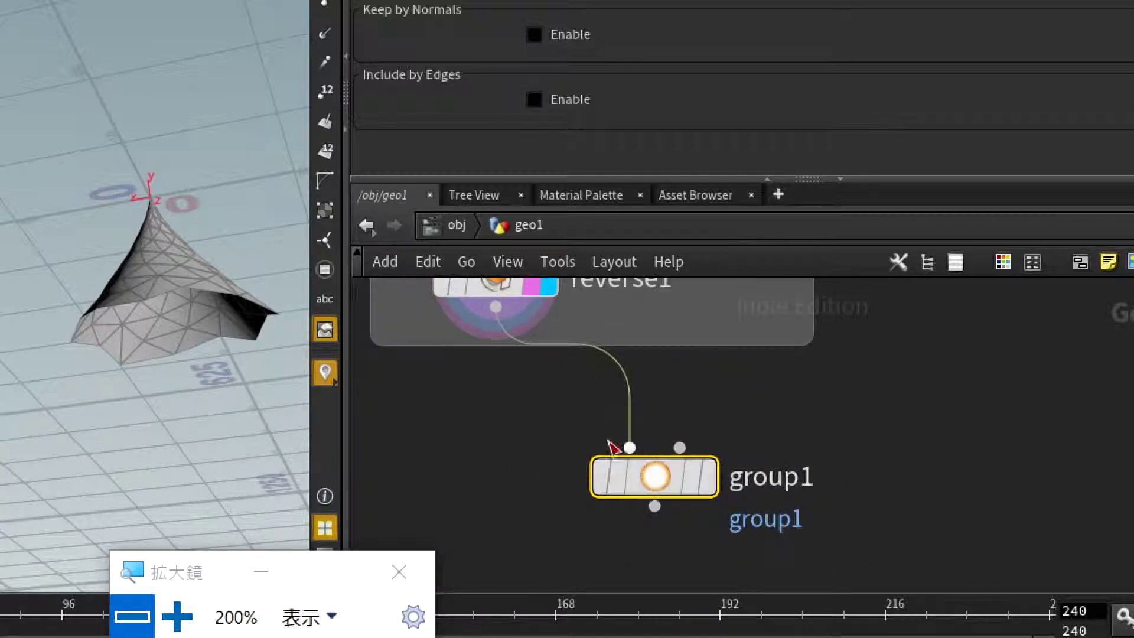
Step: Display group1 as a Points group, base group off, including points on unshared edges
left_click(702, 476)
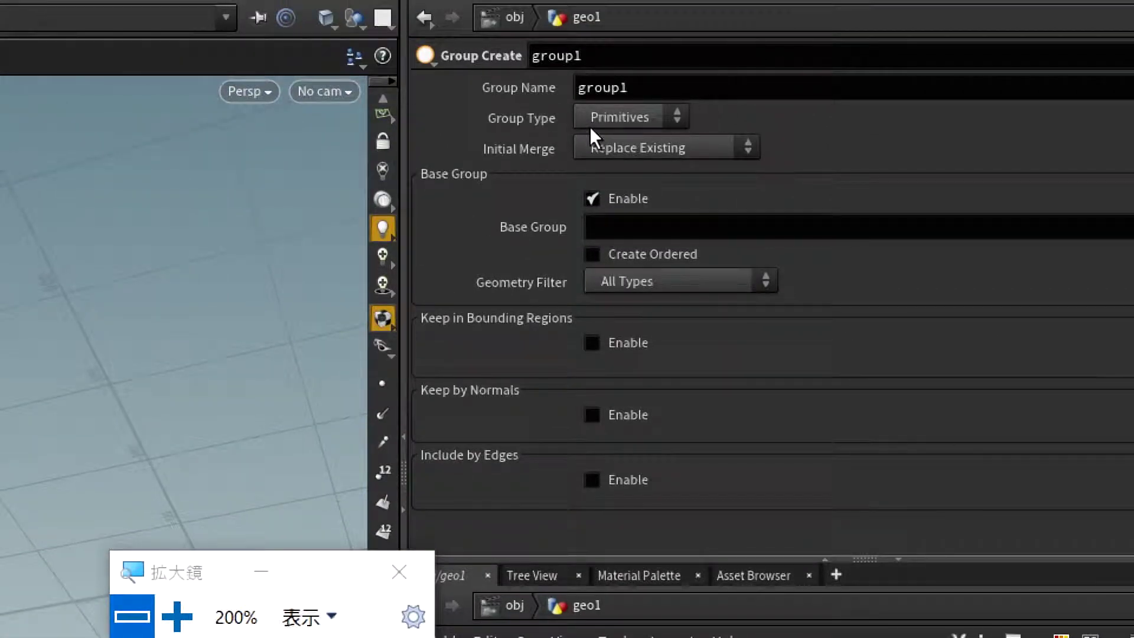
left_click(599, 119)
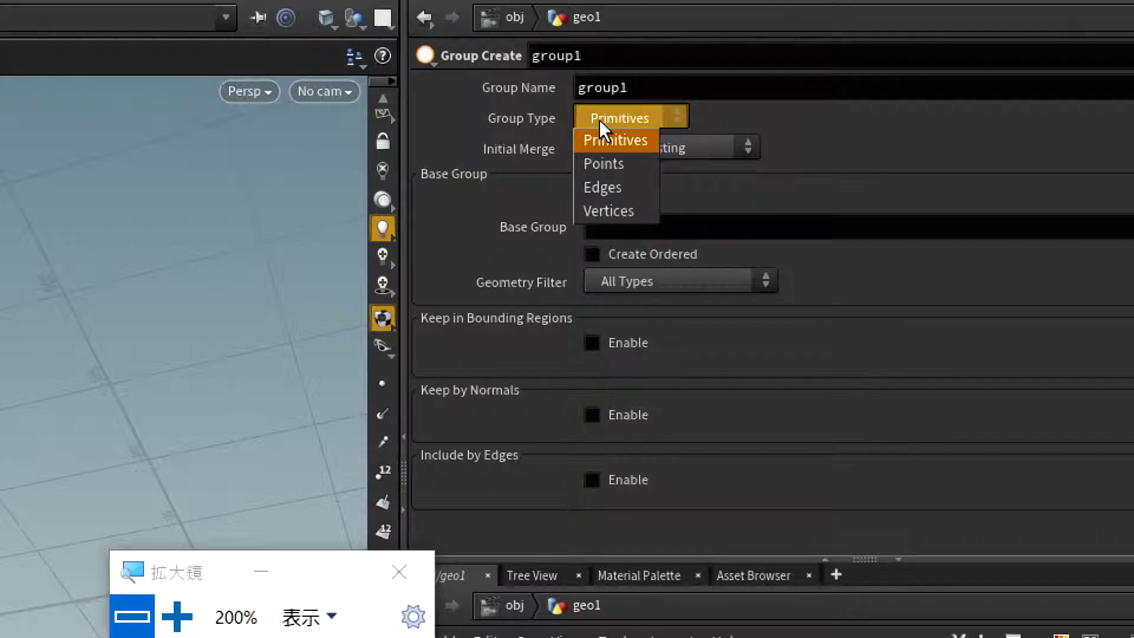
left_click(599, 165)
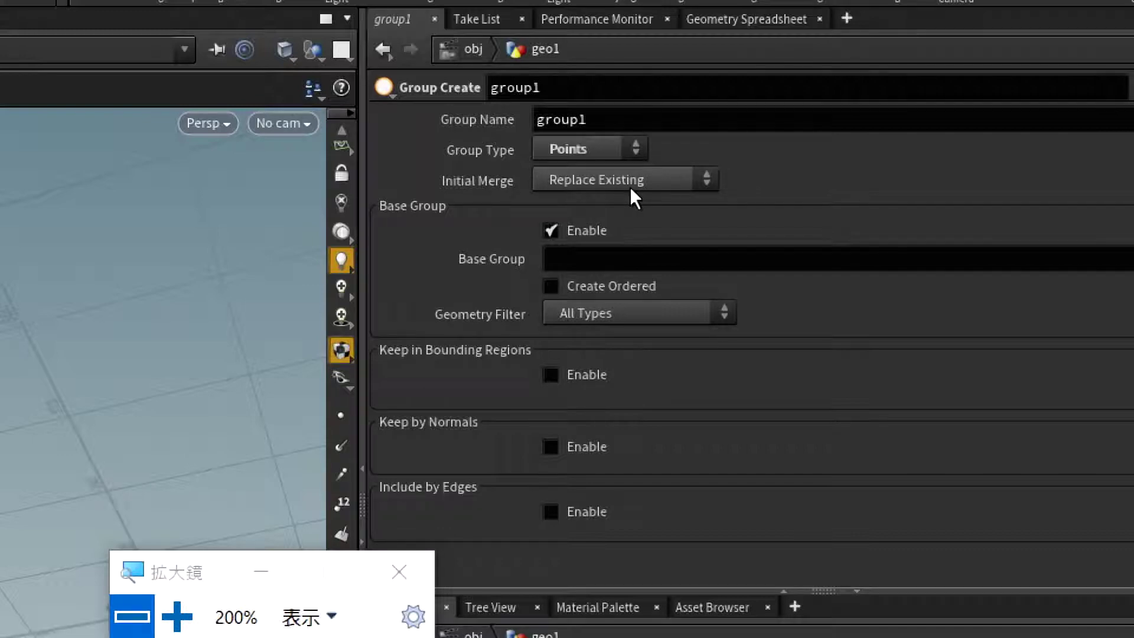
left_click(549, 230)
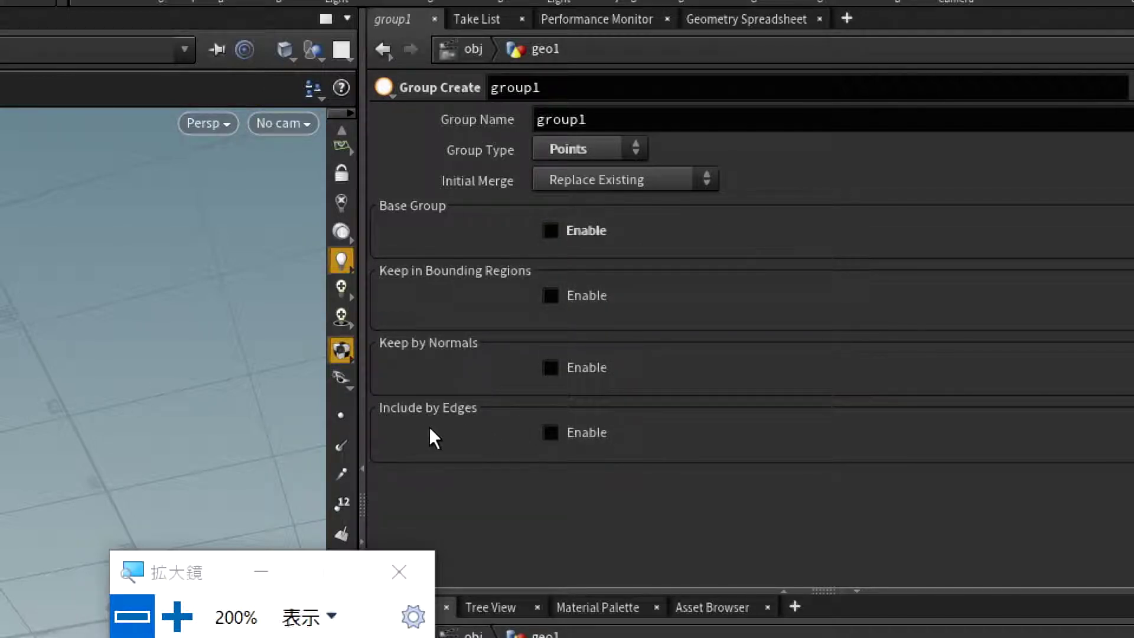
left_click(549, 435)
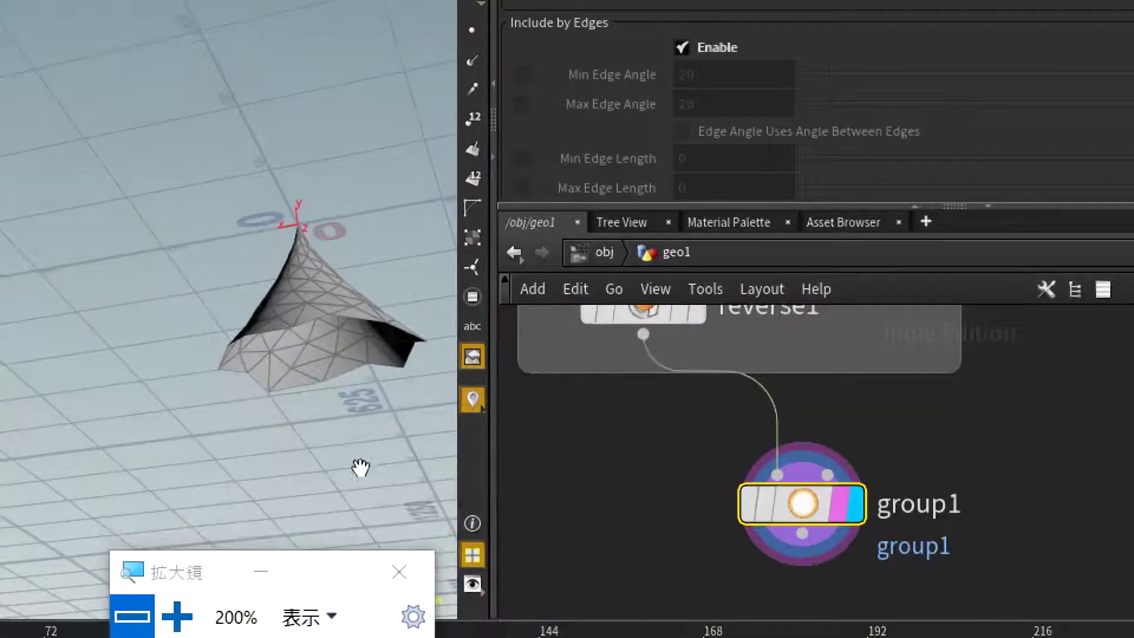
scroll(778, 145, "down", 3)
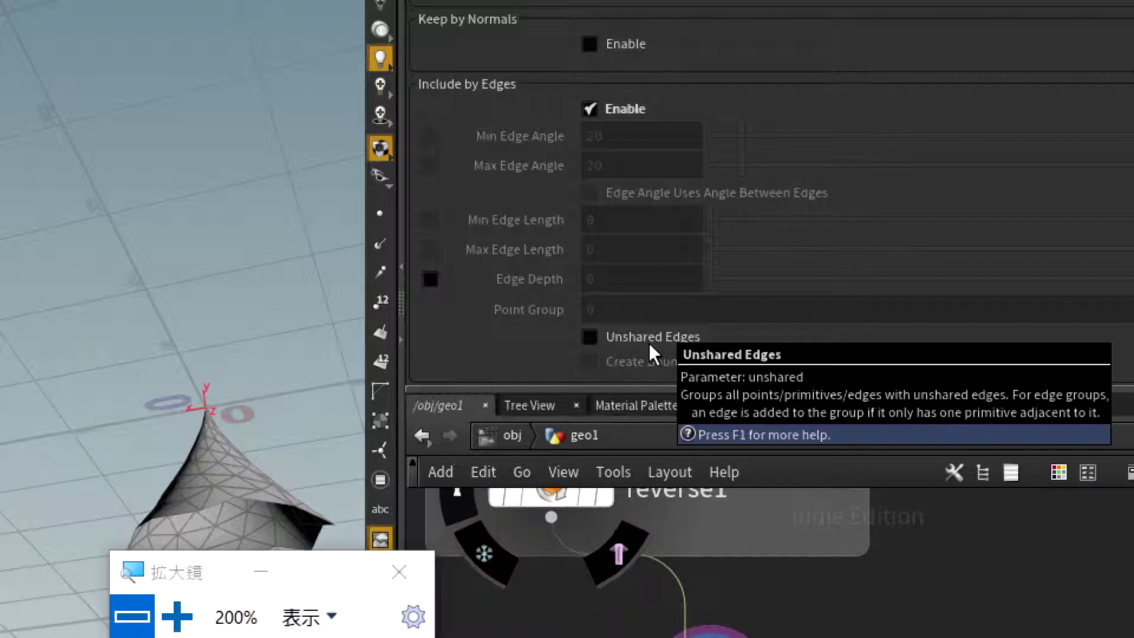
left_click(590, 336)
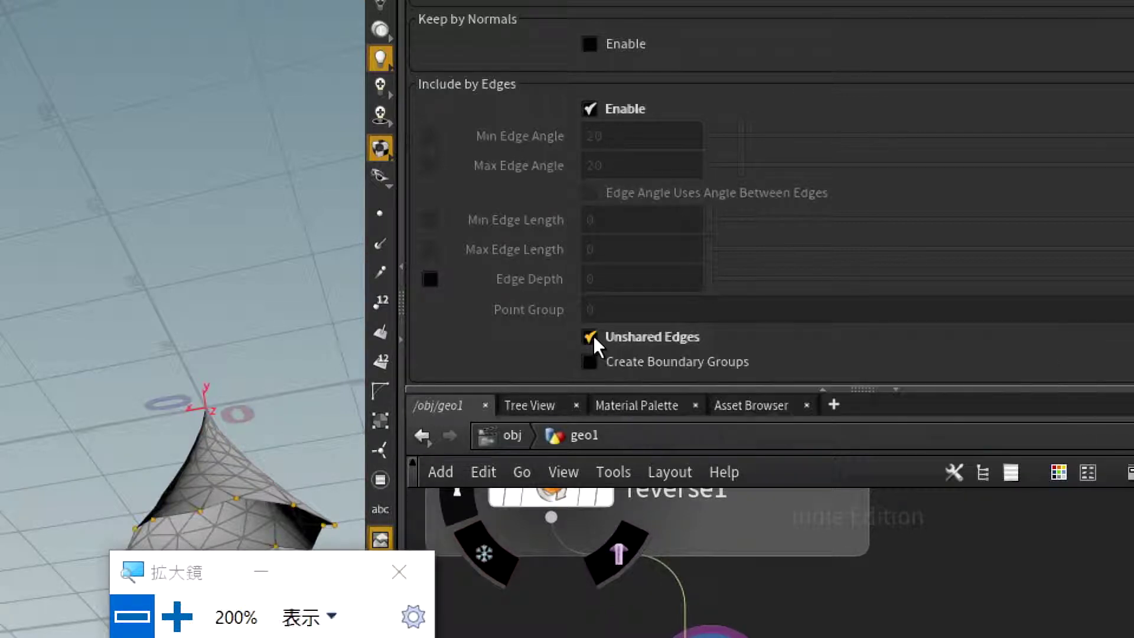
mouse_move(223, 393)
left_mouse_down()
mouse_move(189, 139)
mouse_move(208, 233)
mouse_move(250, 297)
mouse_move(243, 347)
left_mouse_up()
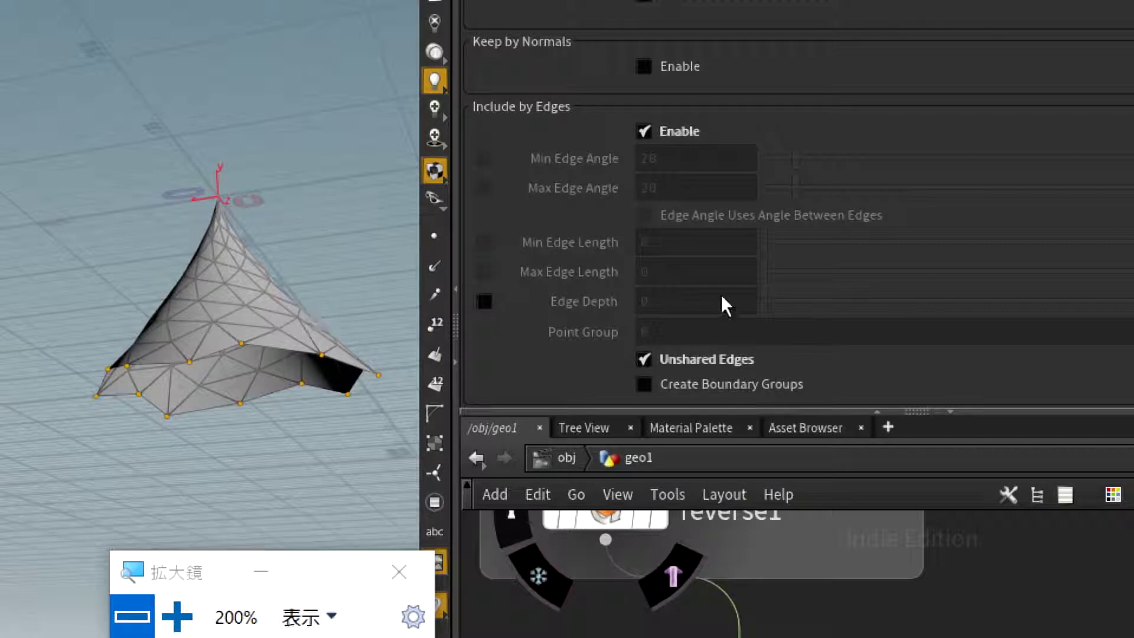
scroll(721, 295, "up", 3)
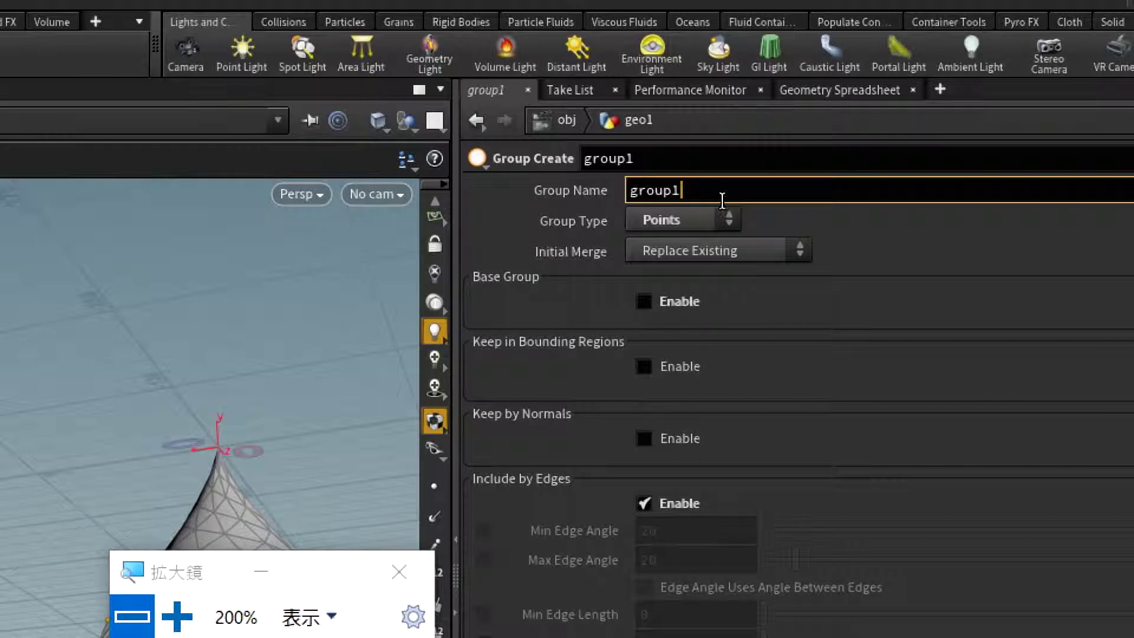
Step: Name the group nakededge and orbit the cone to inspect its rim boundary points
left_click_drag(684, 190, 597, 195)
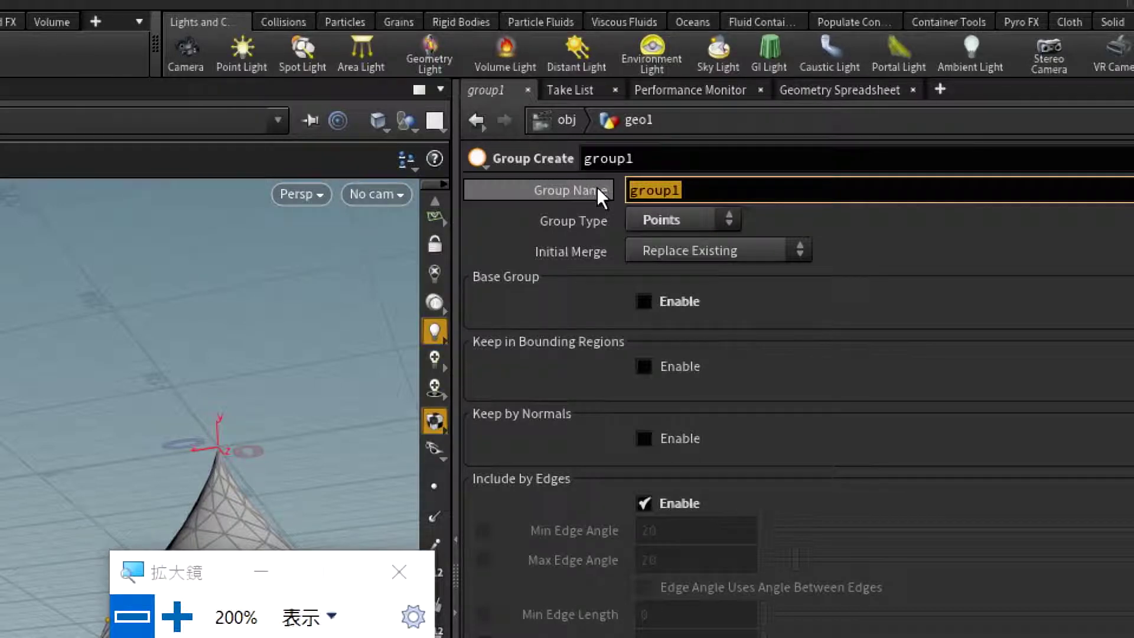
key("BackSpace")
type("nakededge")
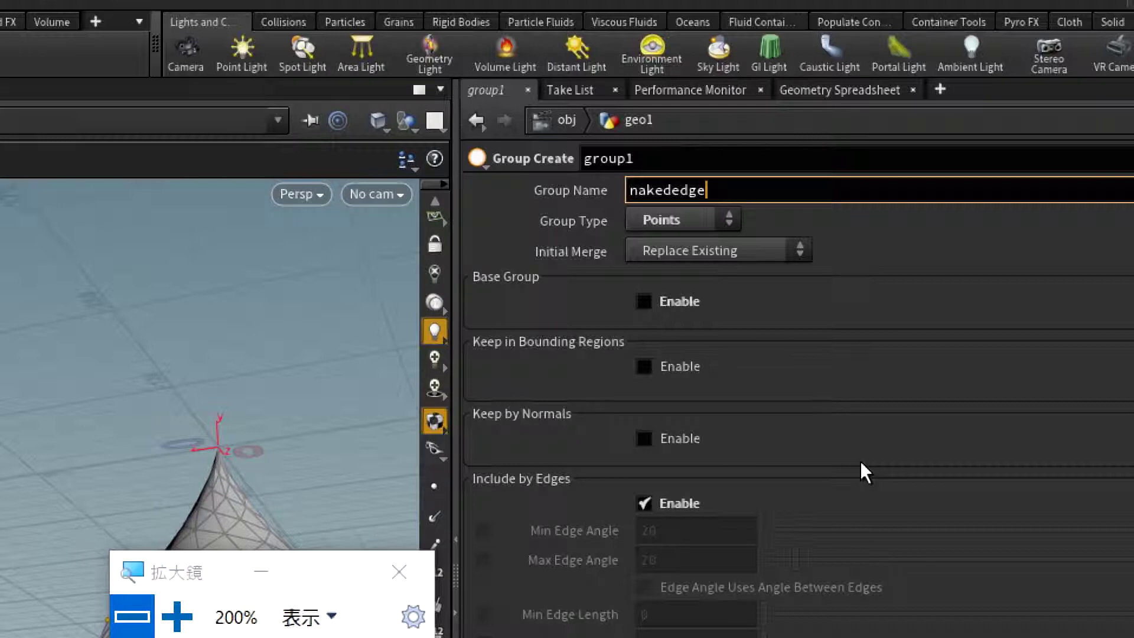
key("Return")
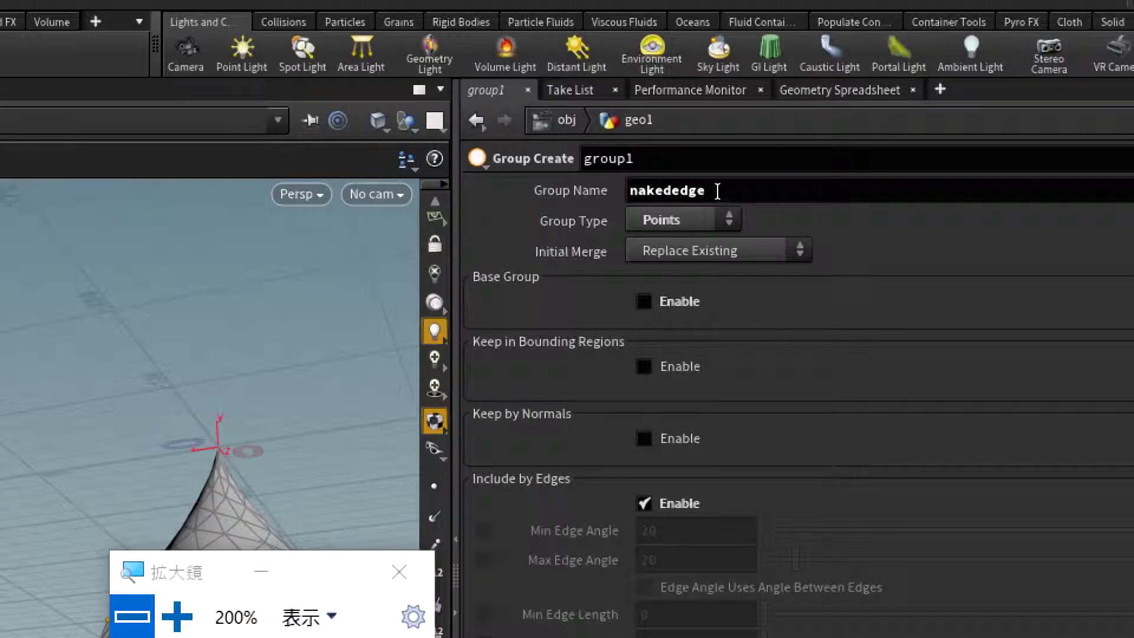
left_click(663, 188)
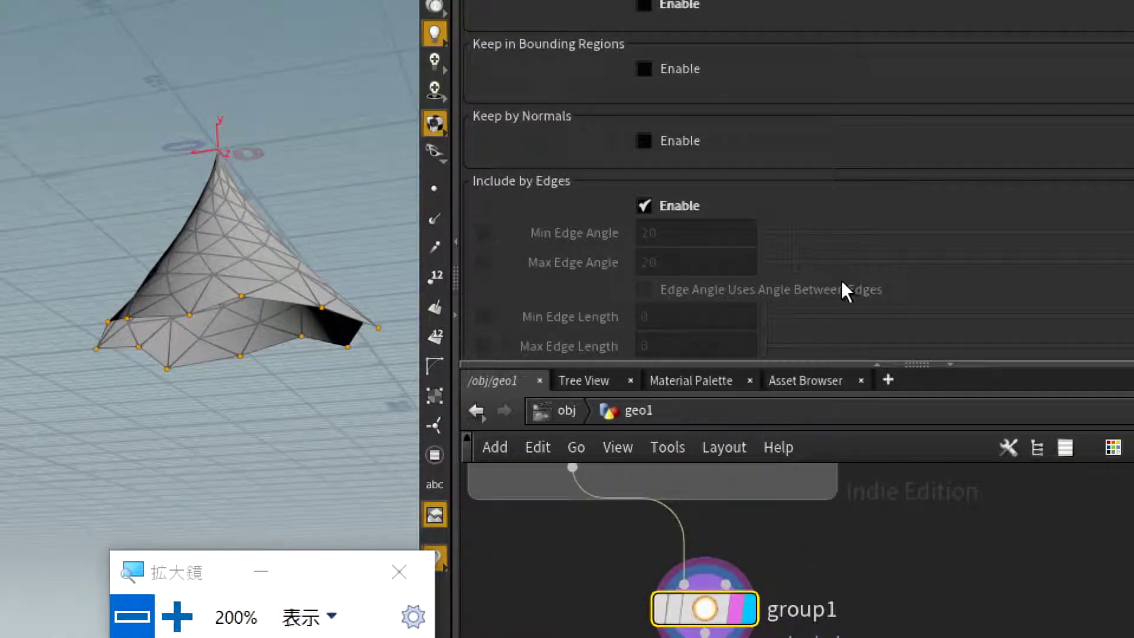
scroll(842, 280, "down", 3)
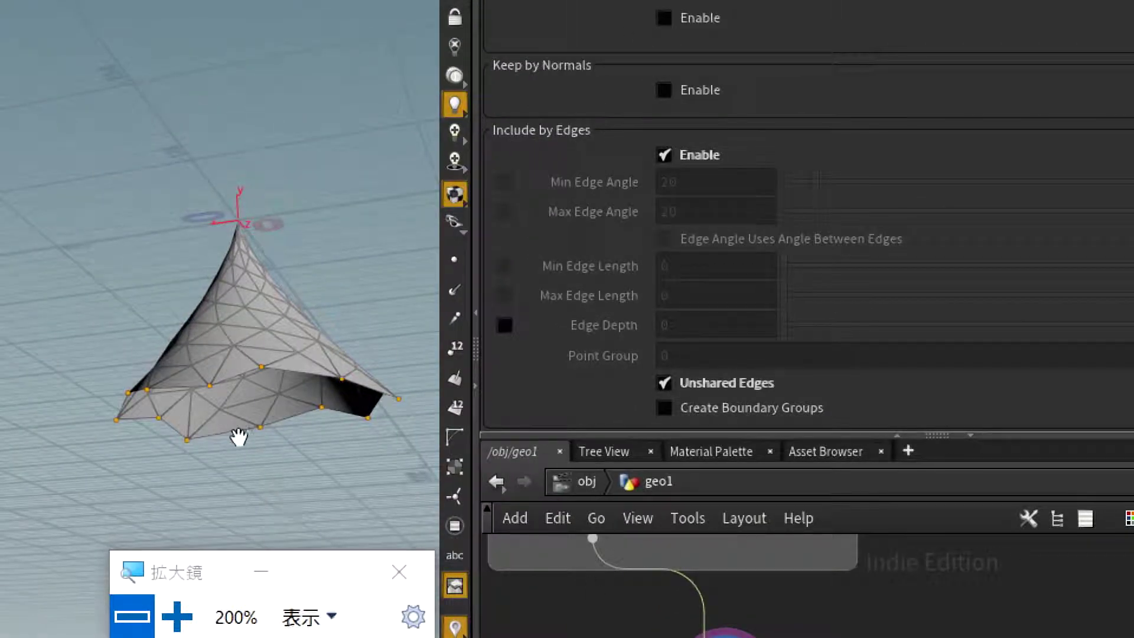
mouse_move(238, 437)
left_mouse_down()
mouse_move(309, 380)
mouse_move(167, 269)
mouse_move(263, 239)
left_mouse_up()
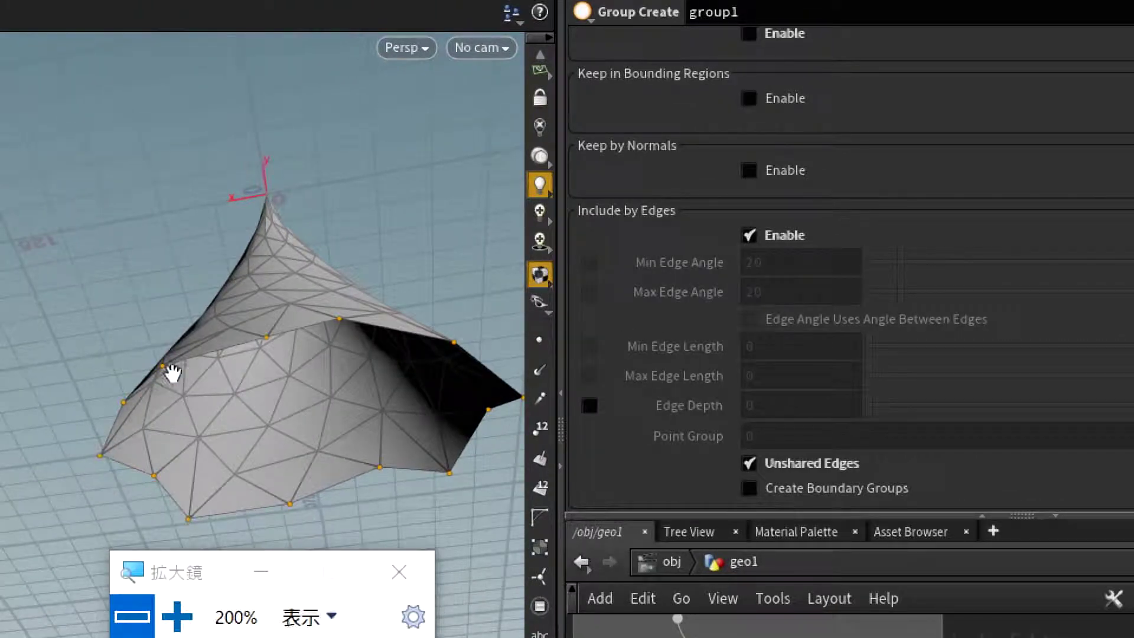
left_click_drag(342, 329, 325, 346)
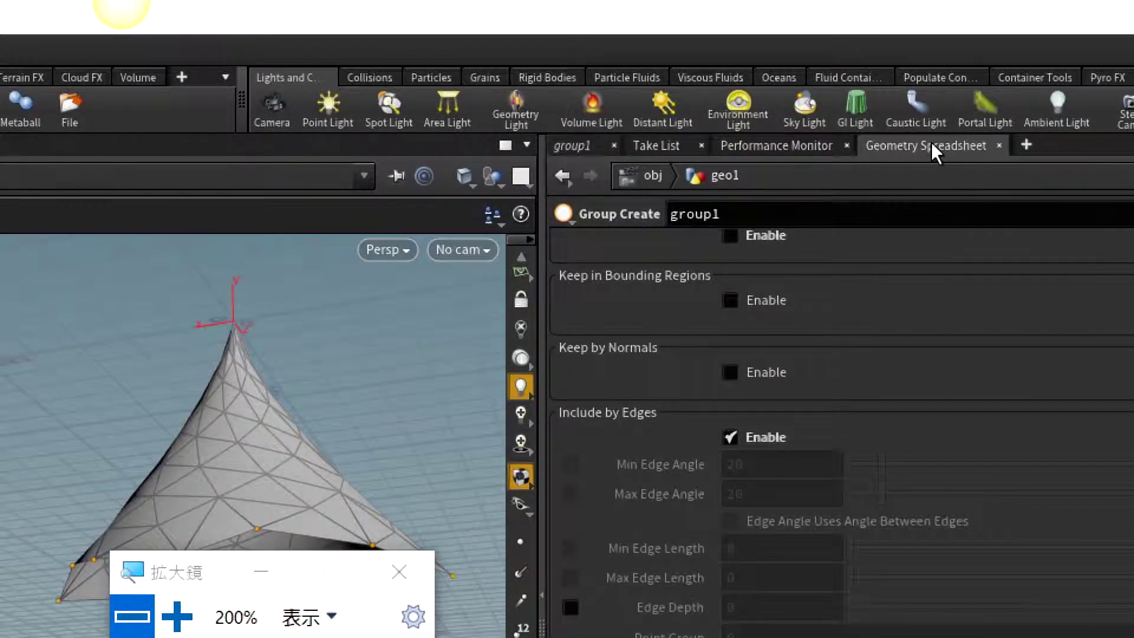
left_click(931, 146)
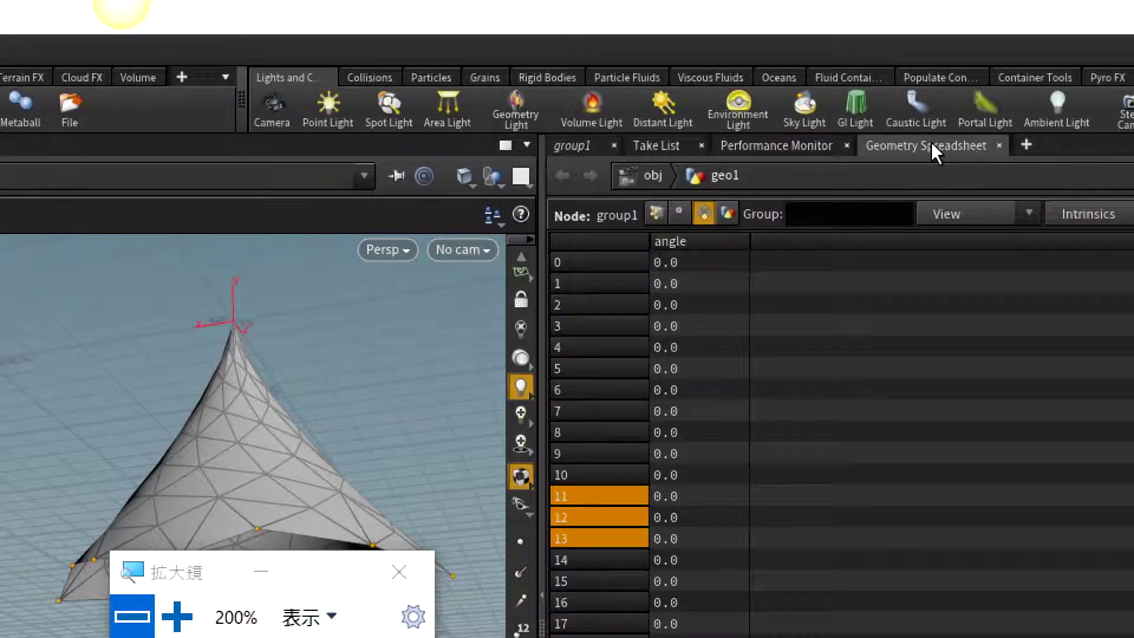
left_click(656, 212)
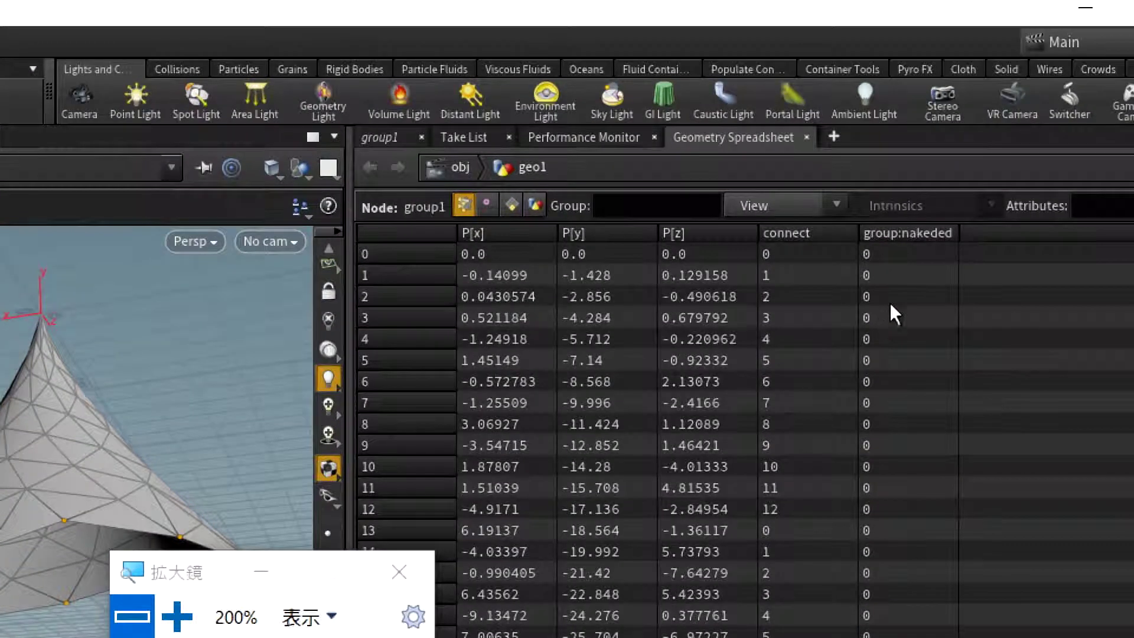
left_click(891, 229)
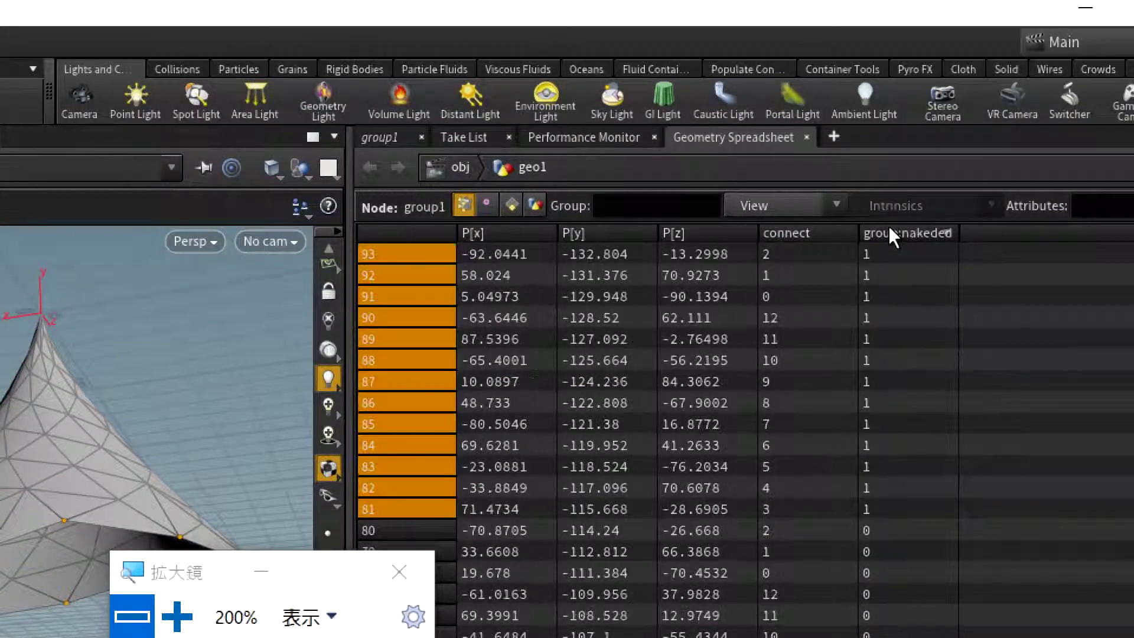
left_click(889, 227)
left_click(889, 234)
left_click(889, 234)
left_click(893, 234)
left_click(893, 234)
left_click(893, 234)
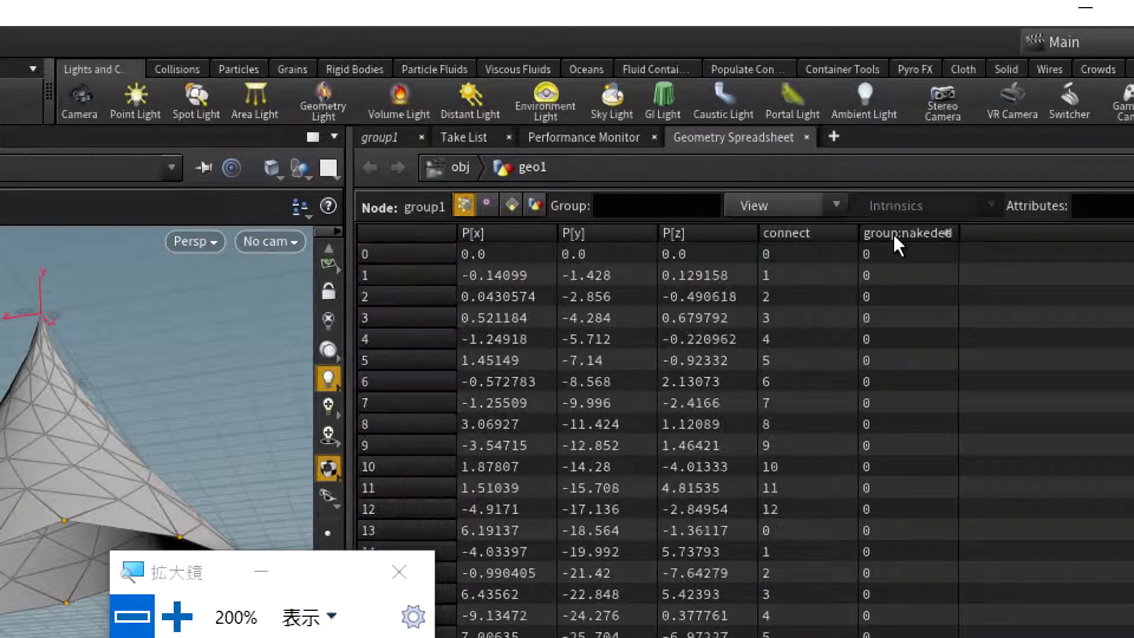
left_click(893, 234)
left_click(893, 234)
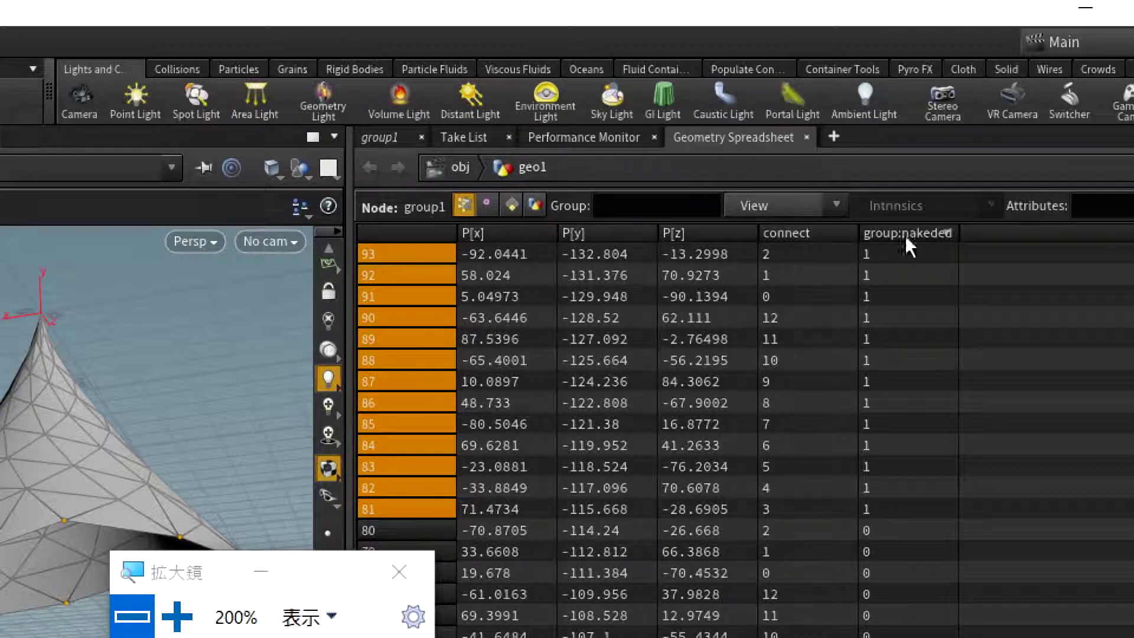
left_click(924, 231)
left_click(924, 231)
left_click(377, 139)
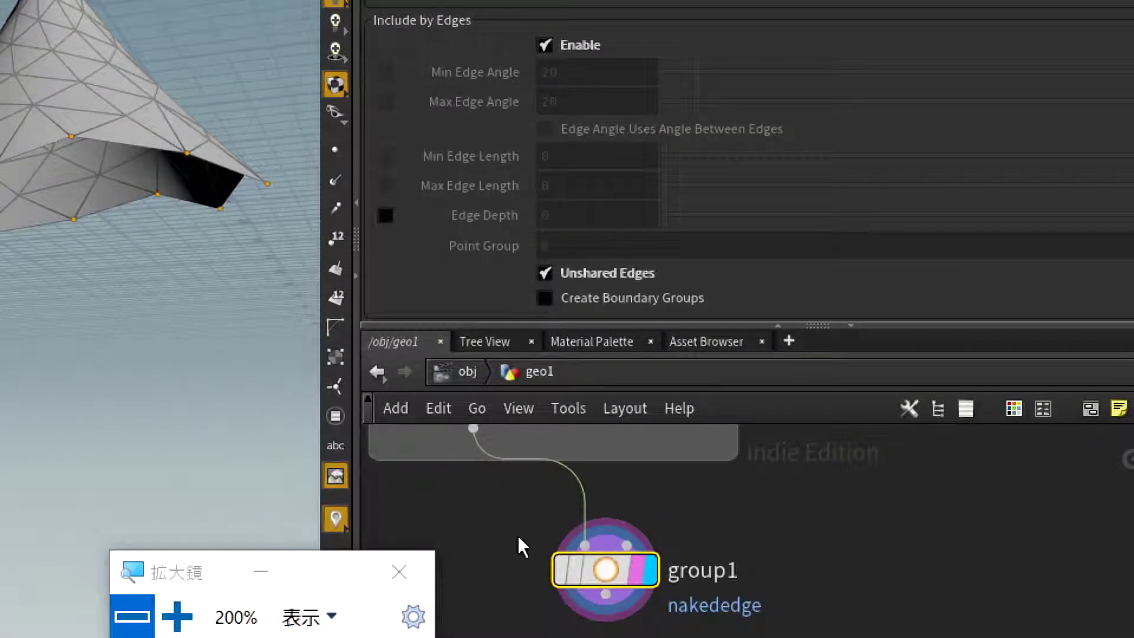
left_click_drag(263, 256, 170, 234)
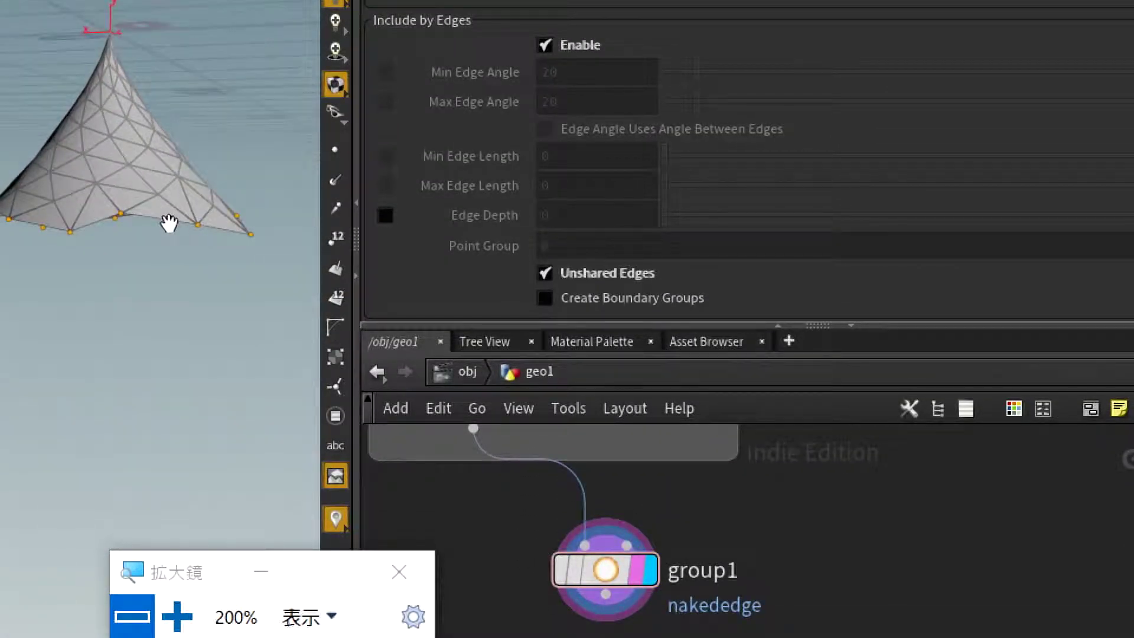
mouse_move(249, 303)
left_mouse_down()
mouse_move(92, 254)
mouse_move(220, 362)
mouse_move(172, 266)
mouse_move(195, 235)
mouse_move(177, 331)
left_mouse_up()
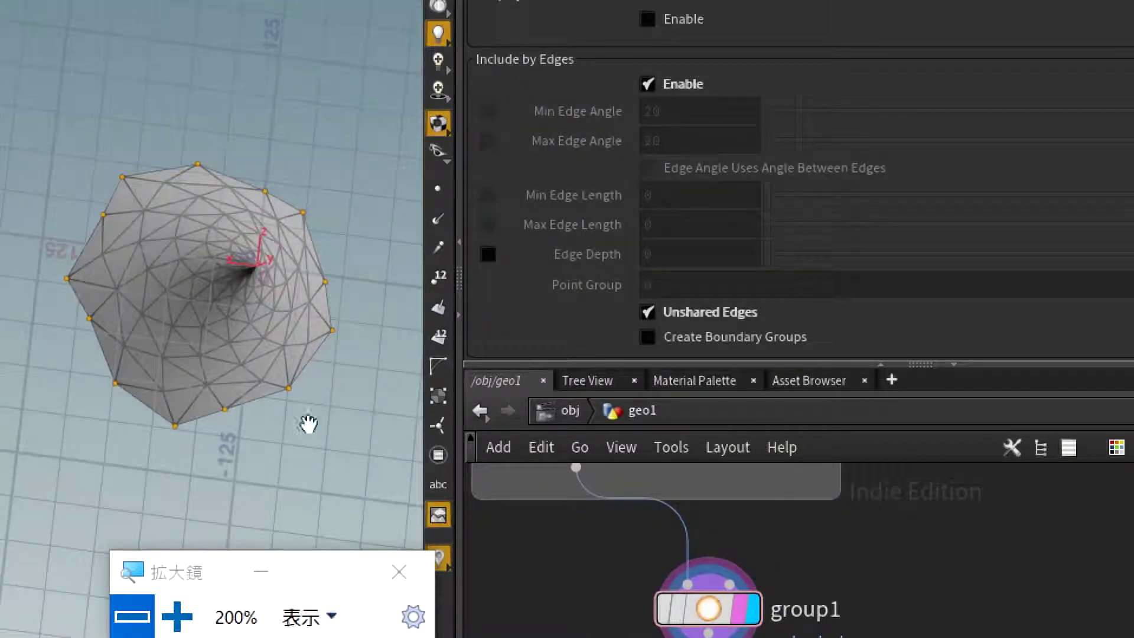
scroll(573, 556, "down", 4)
scroll(637, 580, "up", 3)
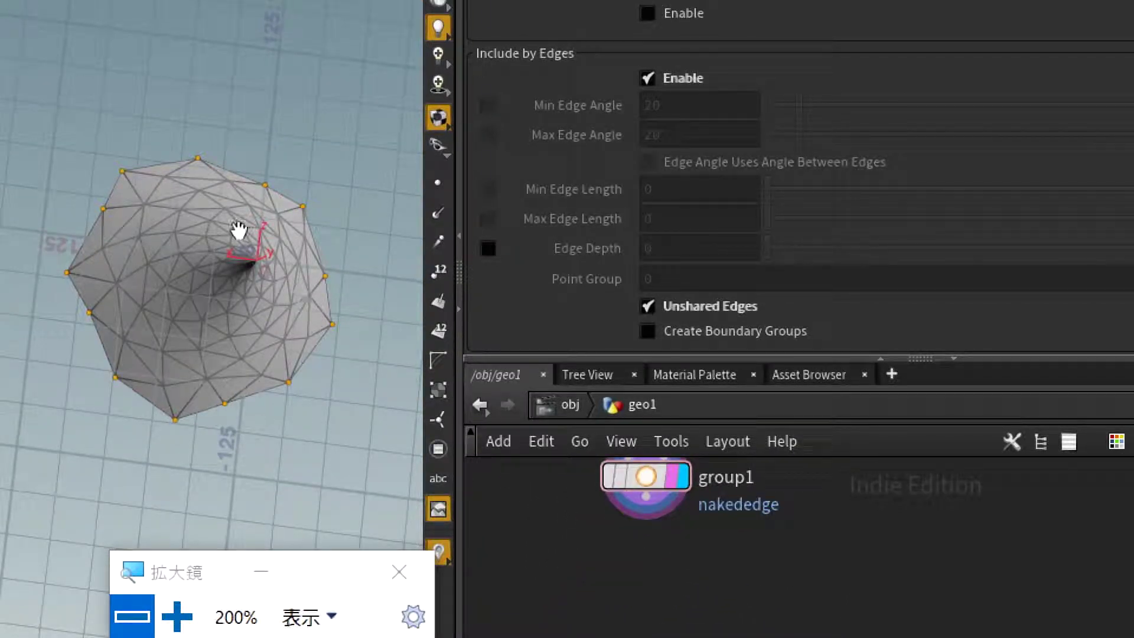
Step: Add a Blast node below group1 and display its result
middle_click_drag(644, 559, 652, 605)
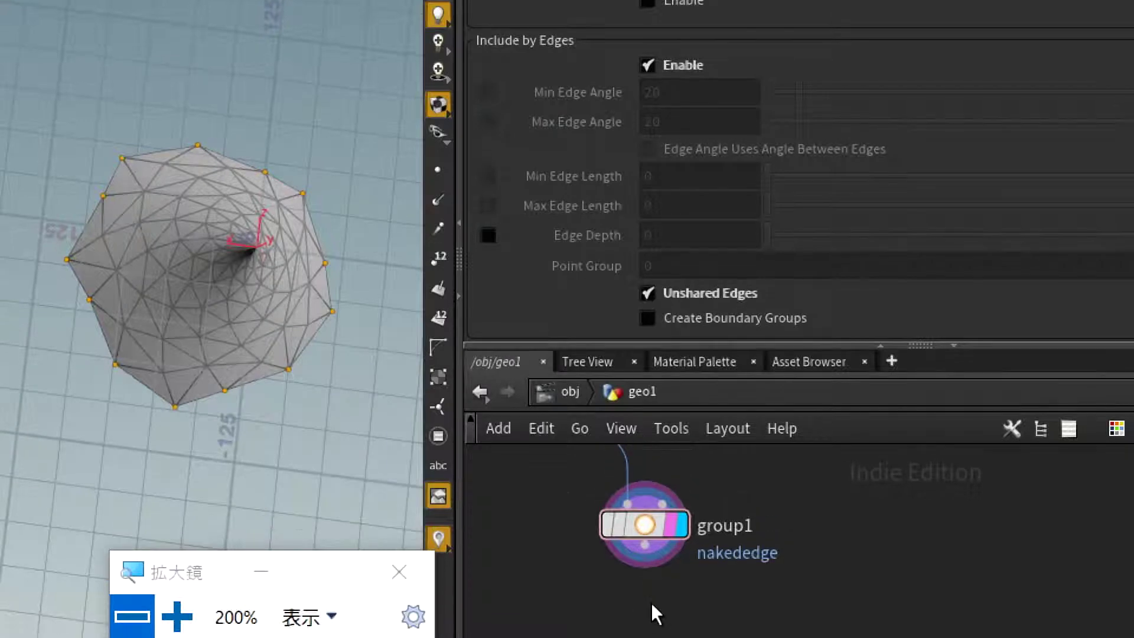
key("Tab")
type("bl")
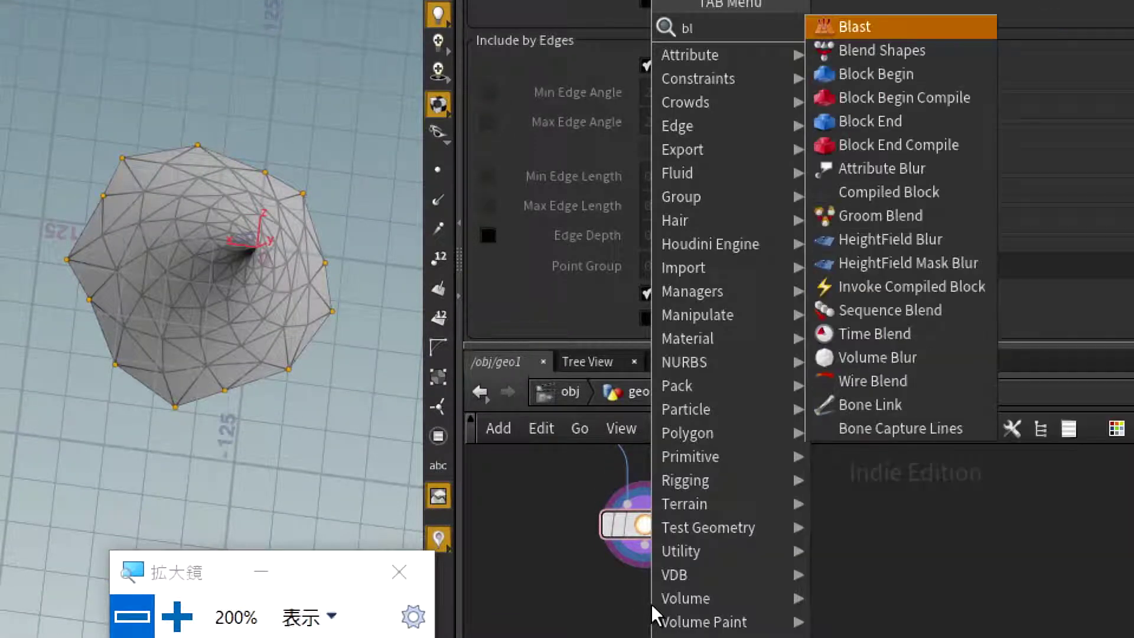
type("ast")
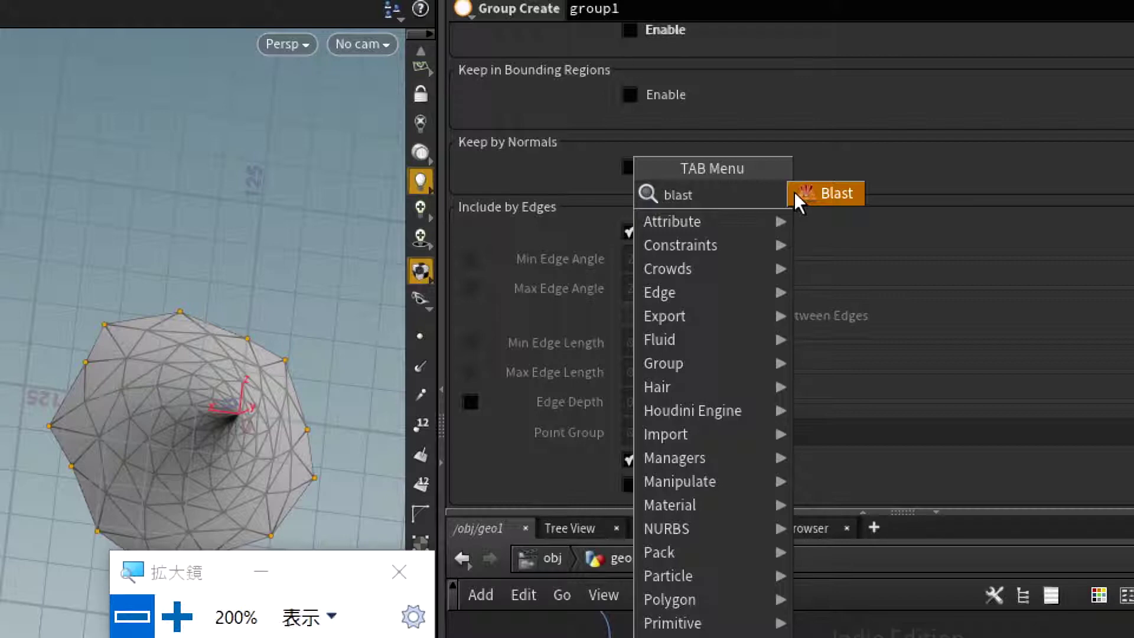
left_click(795, 194)
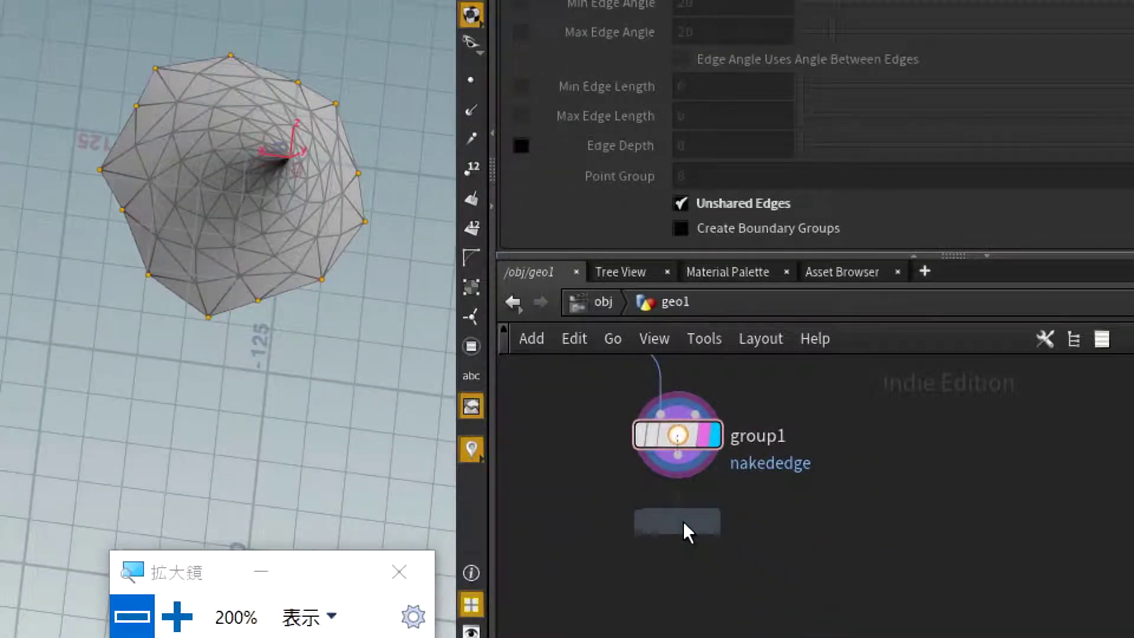
left_click(685, 529)
left_click(719, 527)
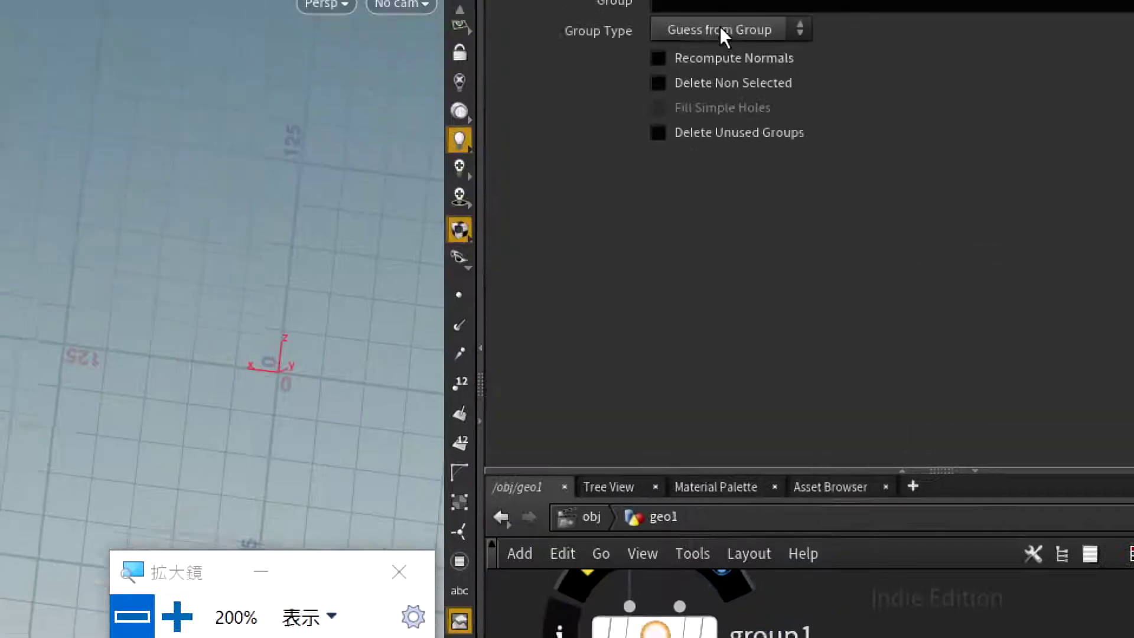
Step: Set the Blast to group nakededge, Points type, with Delete Non Selected on
left_click(671, 144)
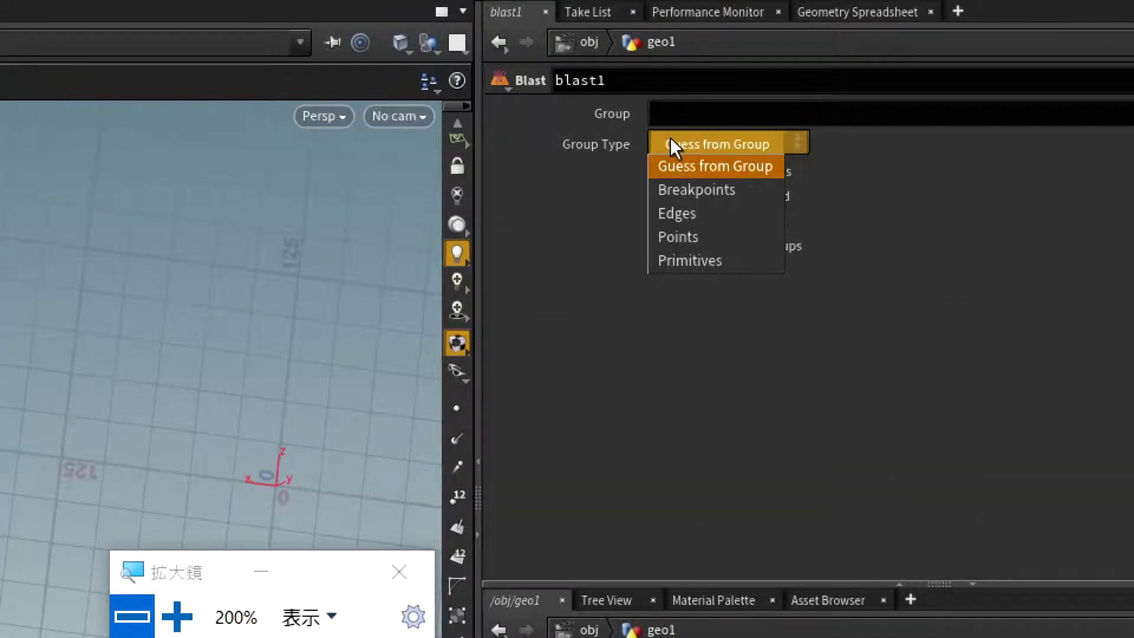
left_click(671, 141)
left_click(670, 115)
type("nak")
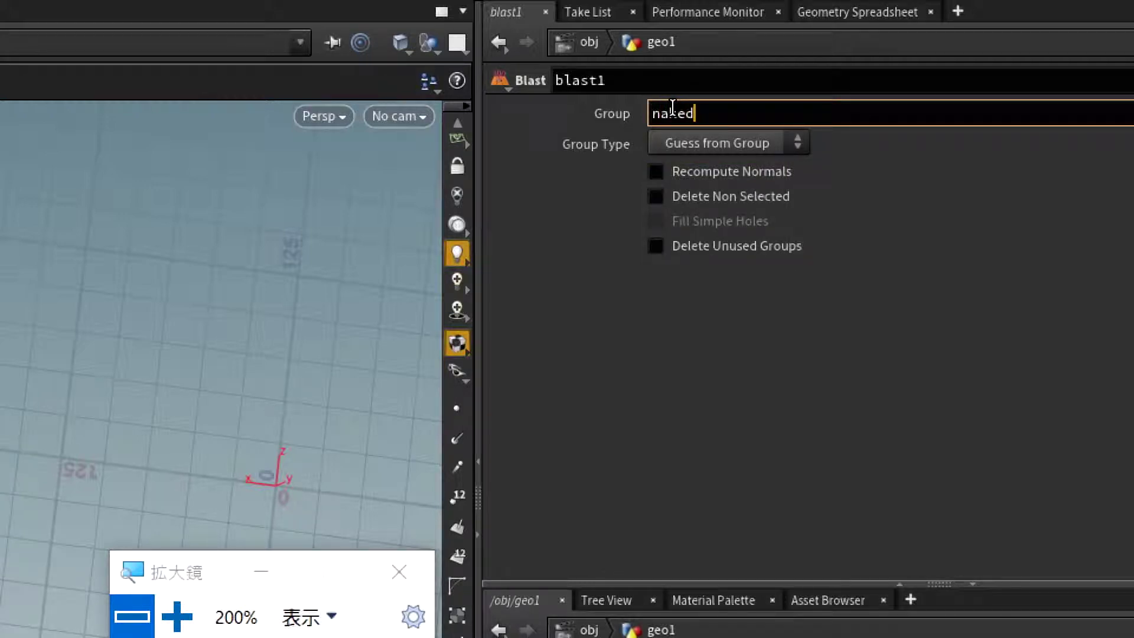
type("edge")
key("Return")
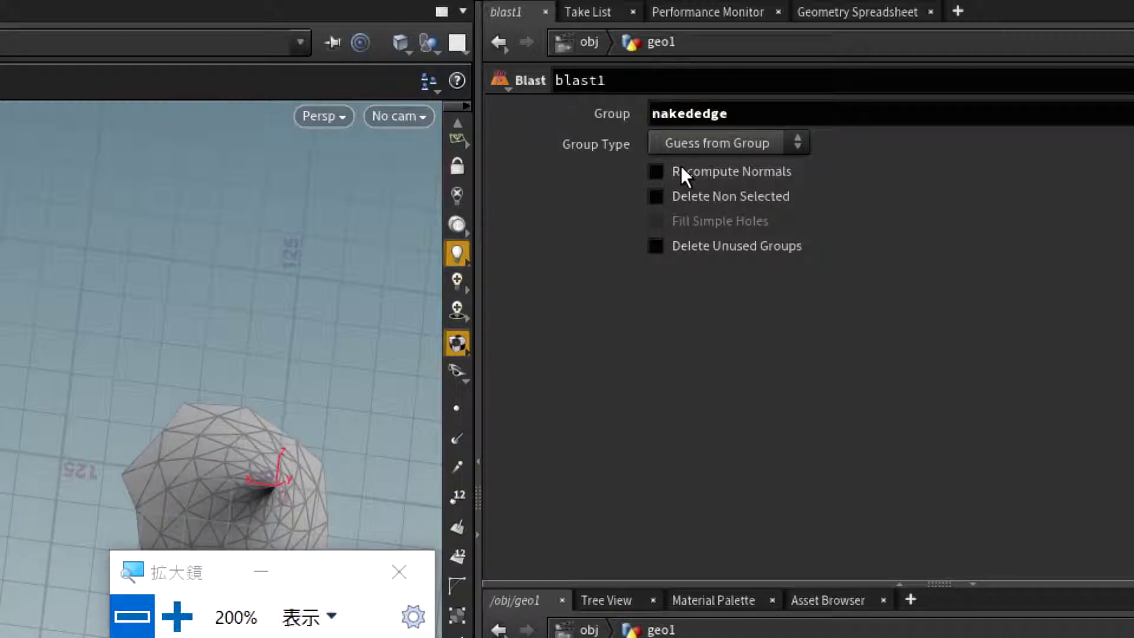
left_click(709, 143)
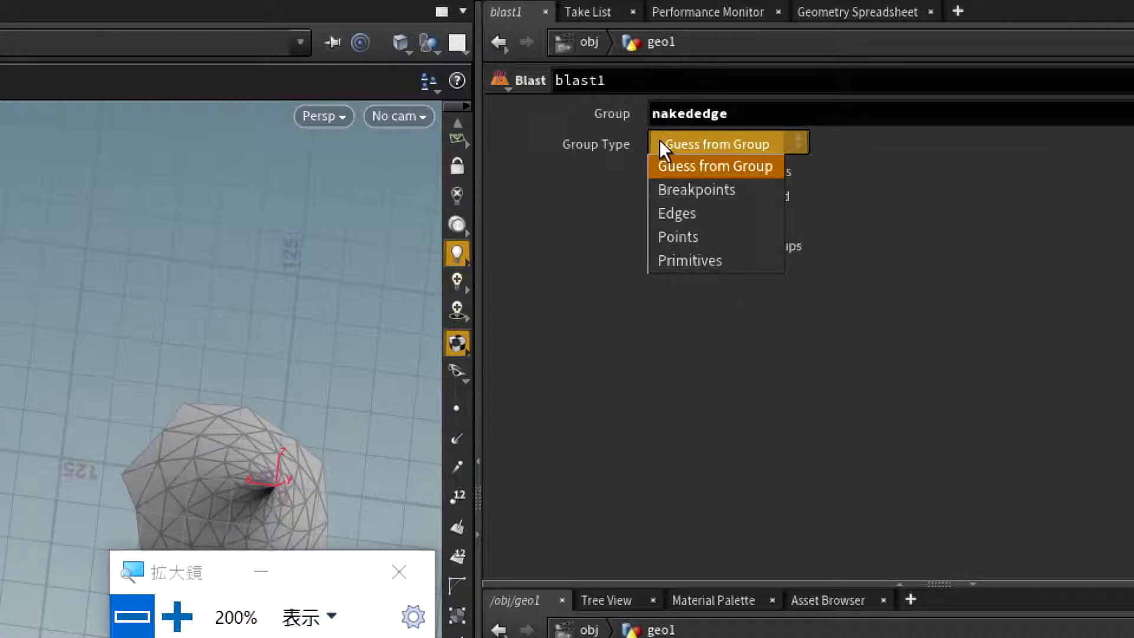
left_click(694, 236)
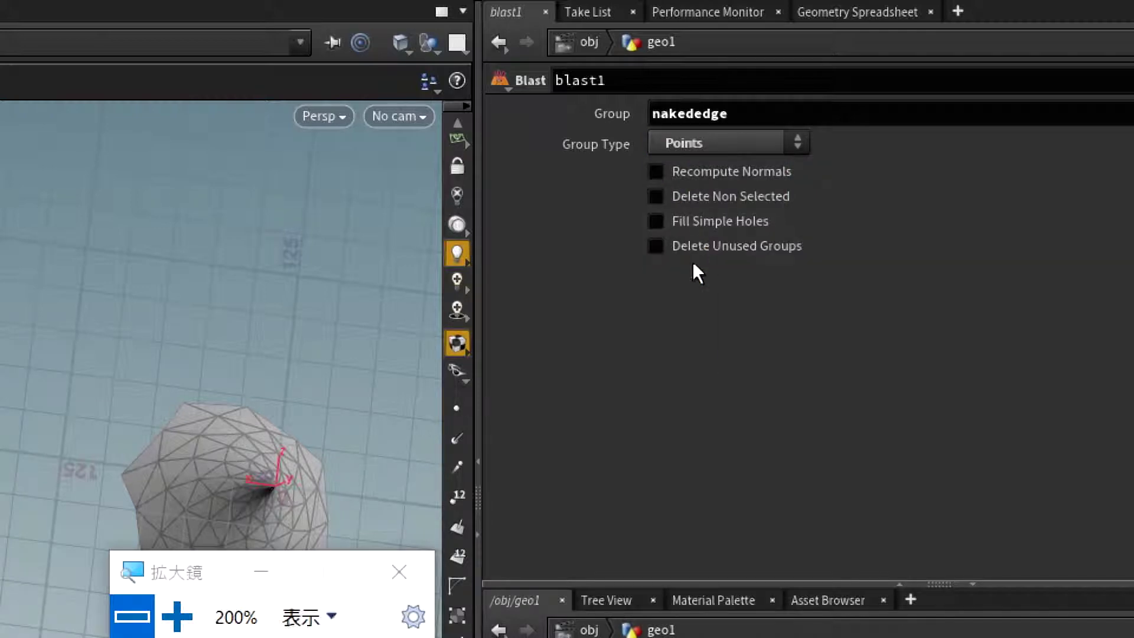
left_click(654, 196)
Step: Orbit around the remaining boundary points and turn on point numbers (0–12)
mouse_move(291, 277)
left_mouse_down()
mouse_move(279, 233)
mouse_move(274, 326)
mouse_move(152, 451)
left_mouse_up()
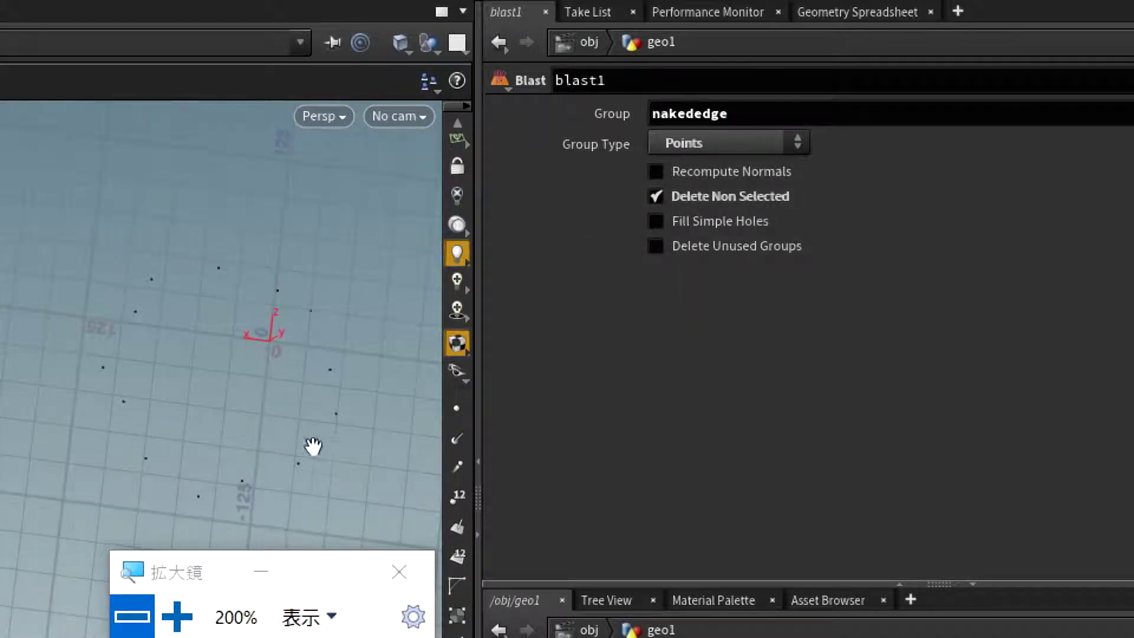
mouse_move(278, 464)
left_mouse_down()
mouse_move(320, 444)
mouse_move(304, 451)
left_mouse_up()
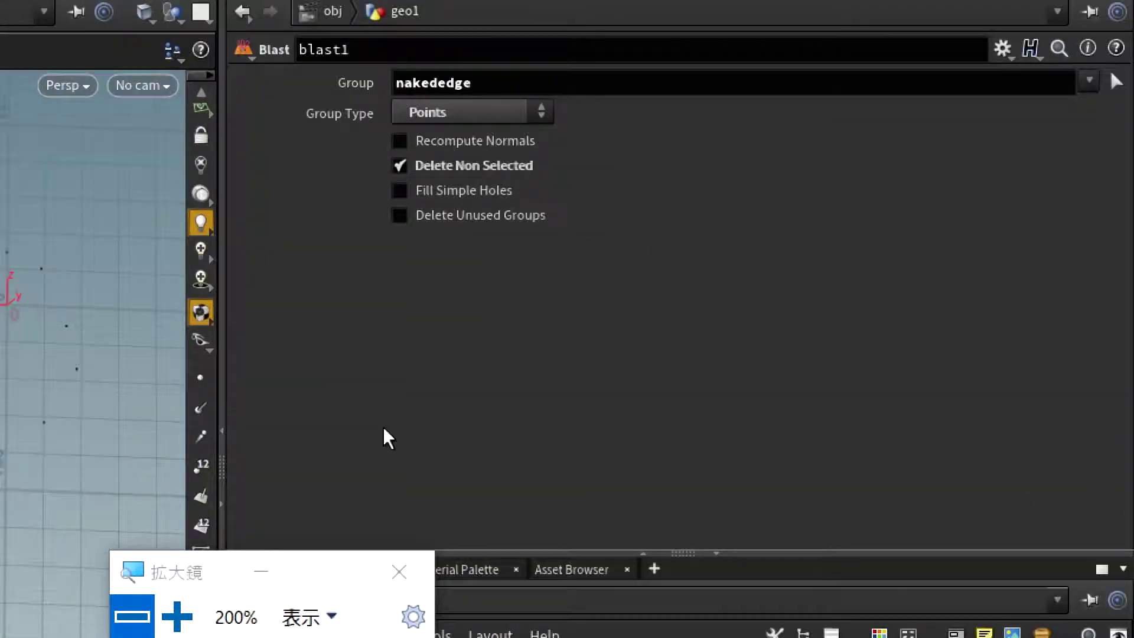
left_click_drag(151, 273, 124, 284)
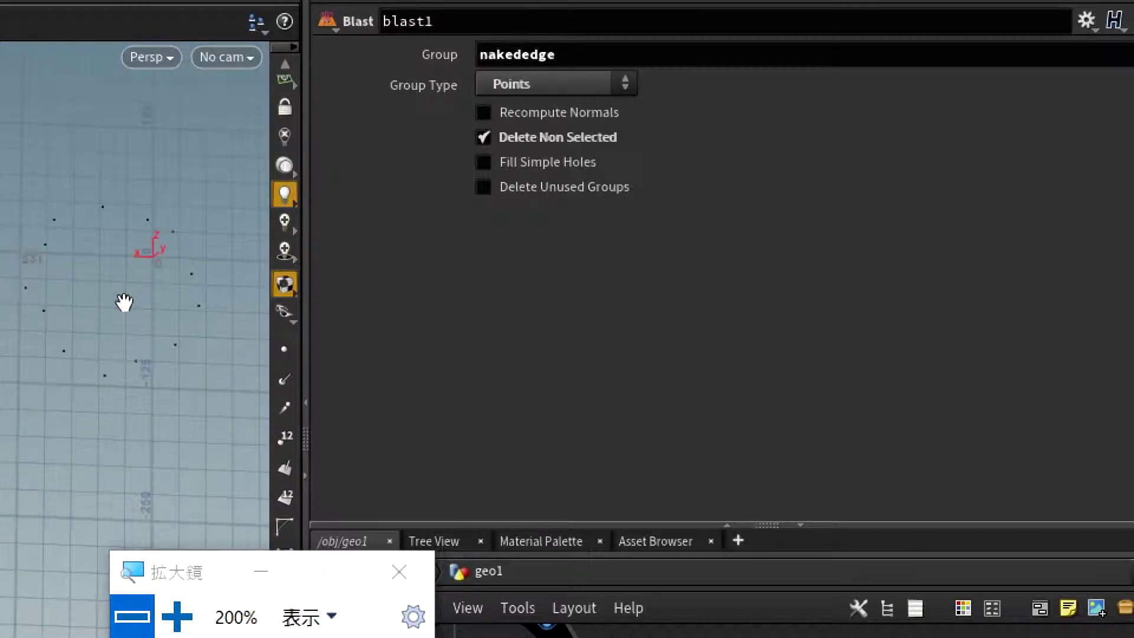
mouse_move(101, 304)
middle_mouse_down()
mouse_move(139, 329)
mouse_move(150, 321)
middle_mouse_up()
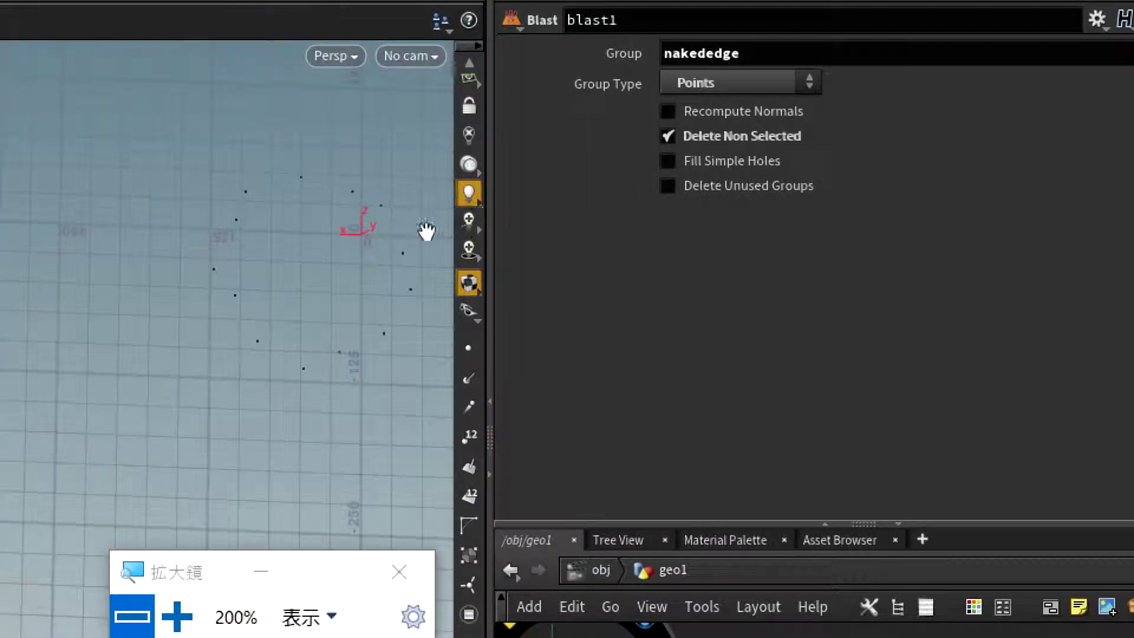
middle_click_drag(426, 230, 254, 302)
mouse_move(253, 302)
left_mouse_down()
mouse_move(270, 308)
mouse_move(270, 336)
mouse_move(278, 331)
left_mouse_up()
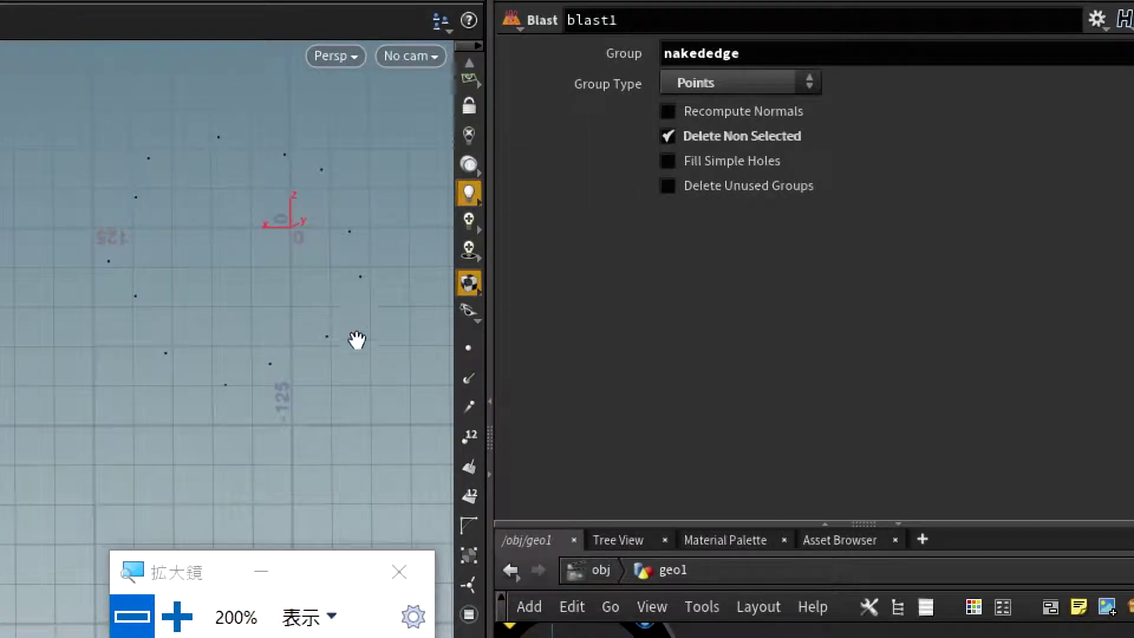
left_click(463, 440)
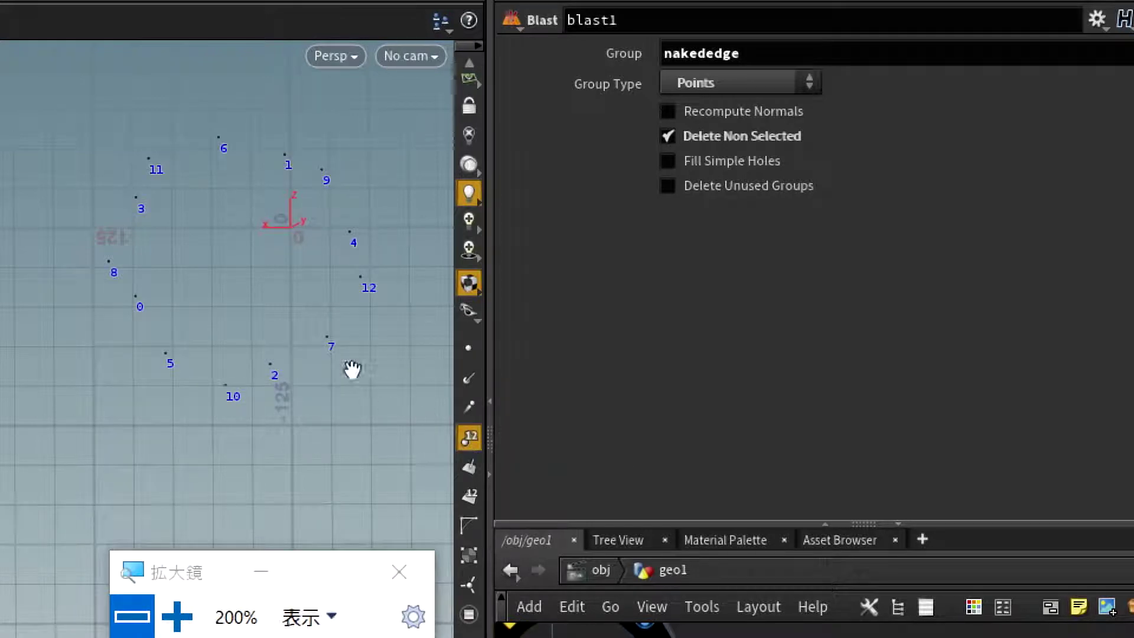
Step: Center the numbered points and enlarge the network pane to show sort1 above
middle_click_drag(355, 373, 324, 421)
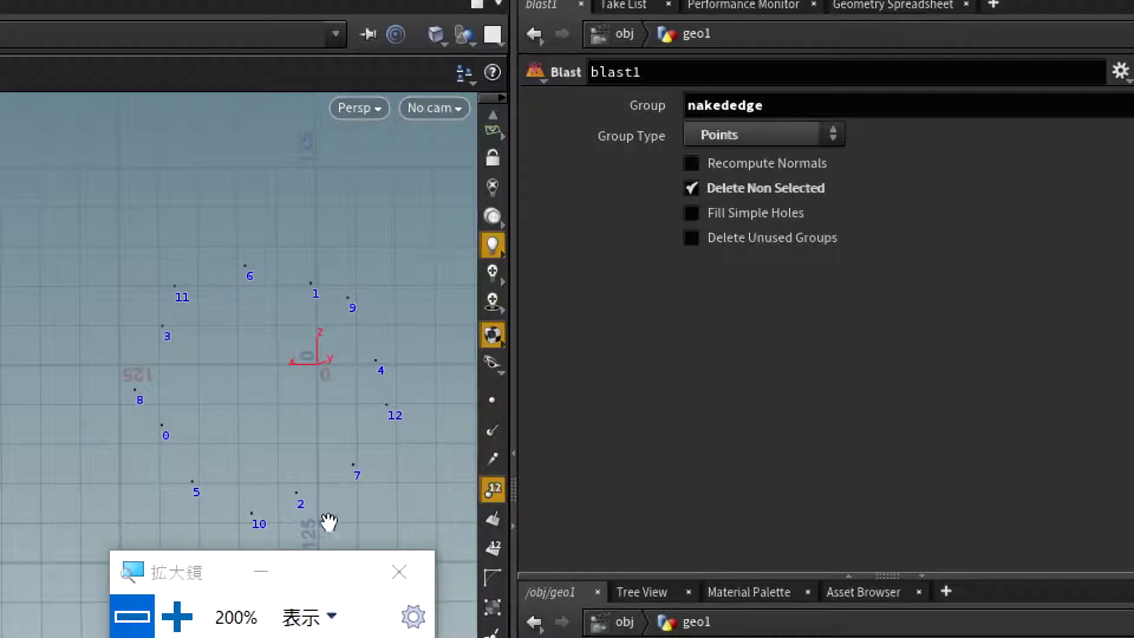
middle_click_drag(329, 522, 273, 342)
scroll(273, 342, "down", 2)
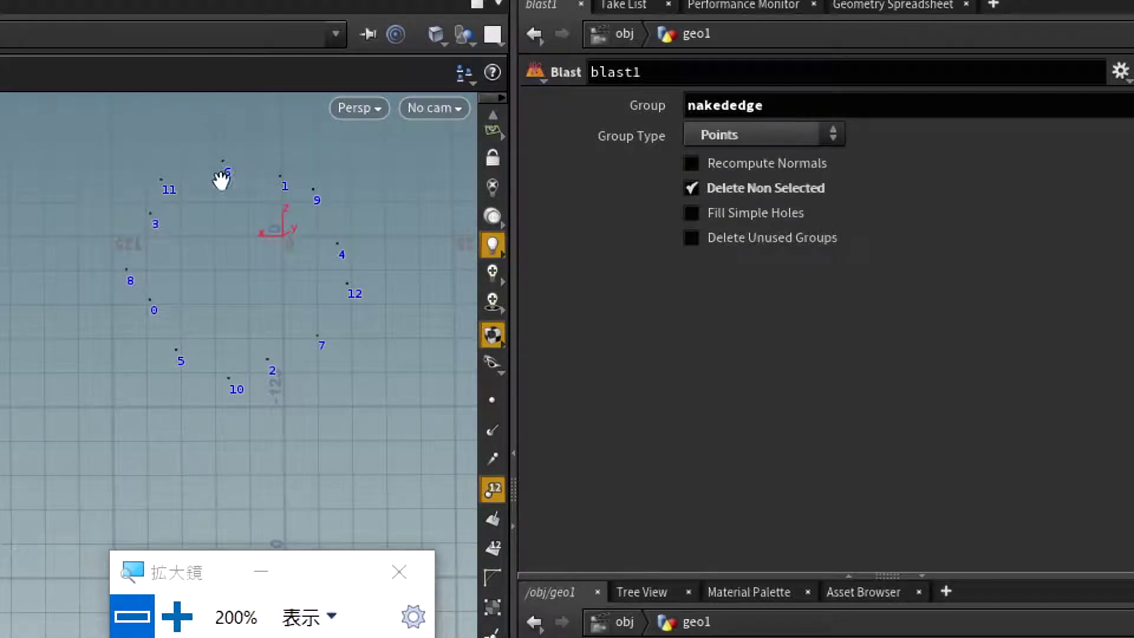
left_click_drag(572, 574, 593, 308)
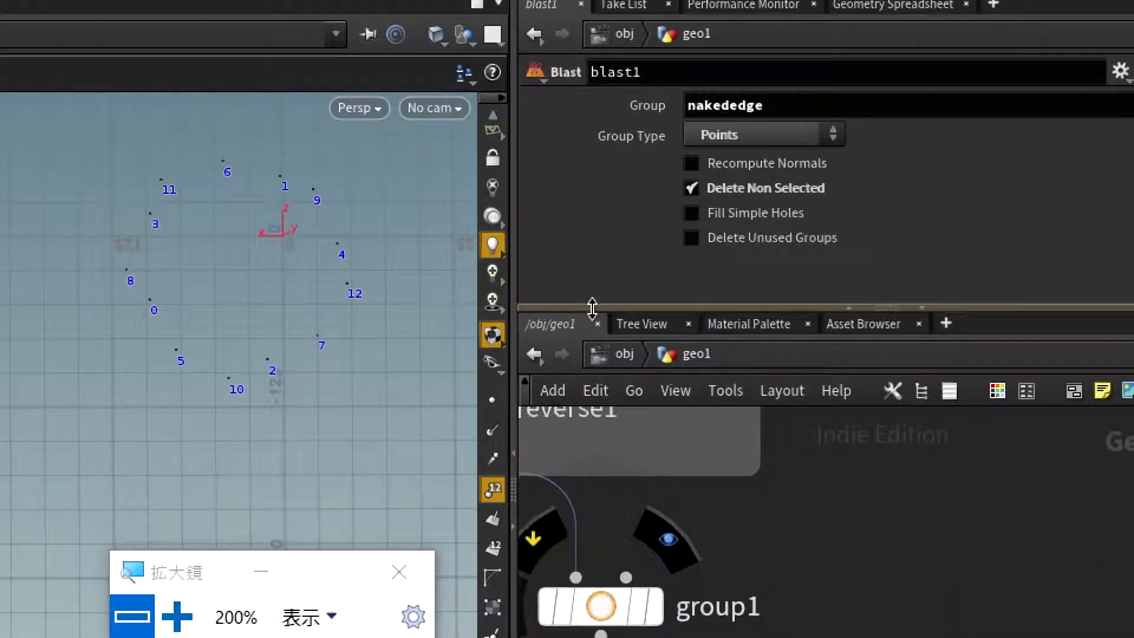
scroll(791, 493, "down", 3)
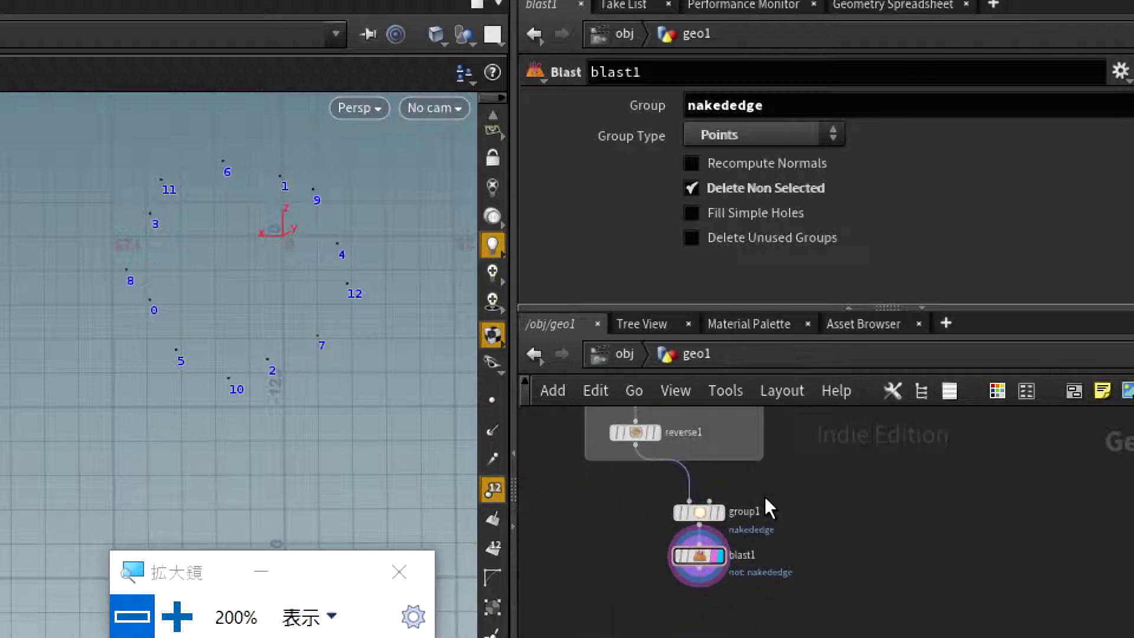
middle_click_drag(768, 507, 768, 600)
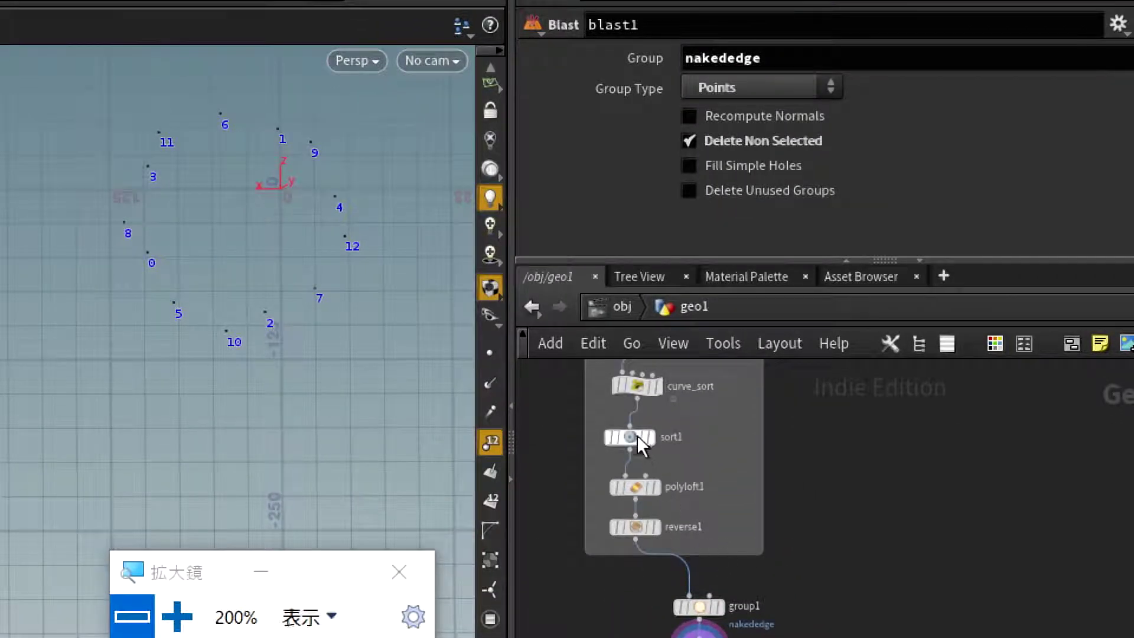
scroll(636, 470, "up", 2)
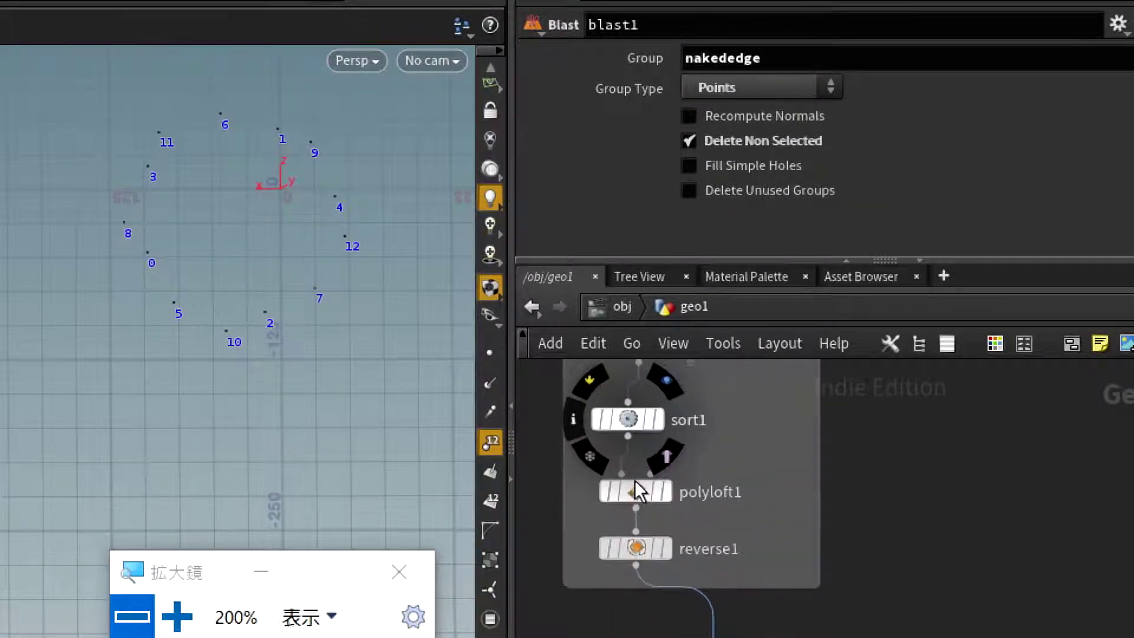
Step: Display sort1's numbered spiral output and open its settings
left_click(655, 416)
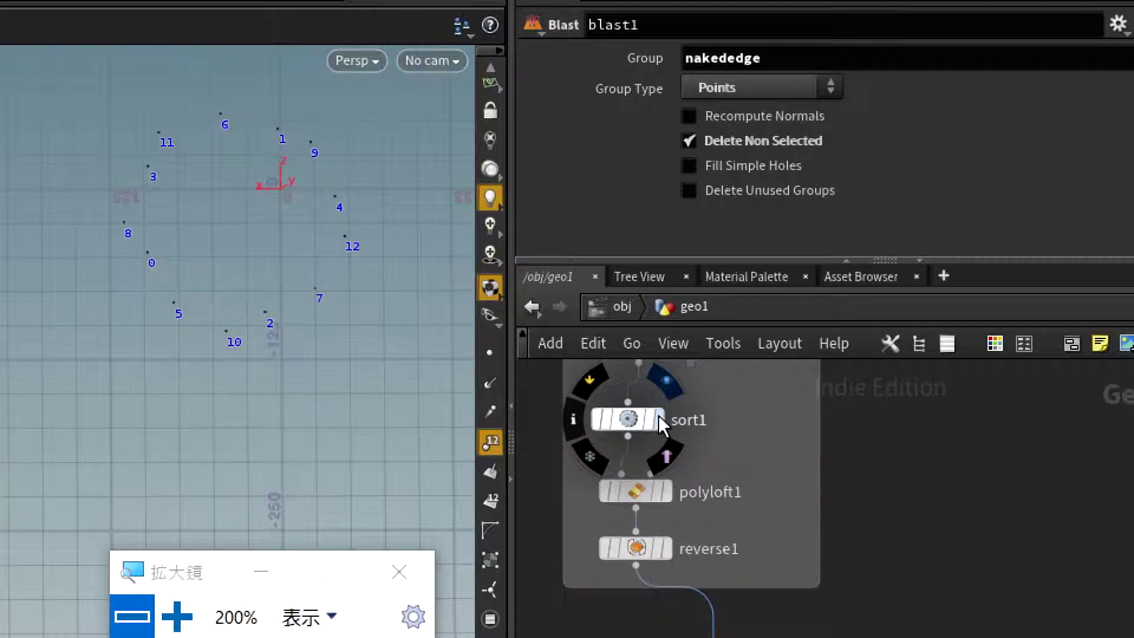
left_click(623, 415)
mouse_move(329, 228)
middle_mouse_down()
mouse_move(303, 273)
mouse_move(285, 249)
middle_mouse_up()
scroll(703, 425, "down", 3)
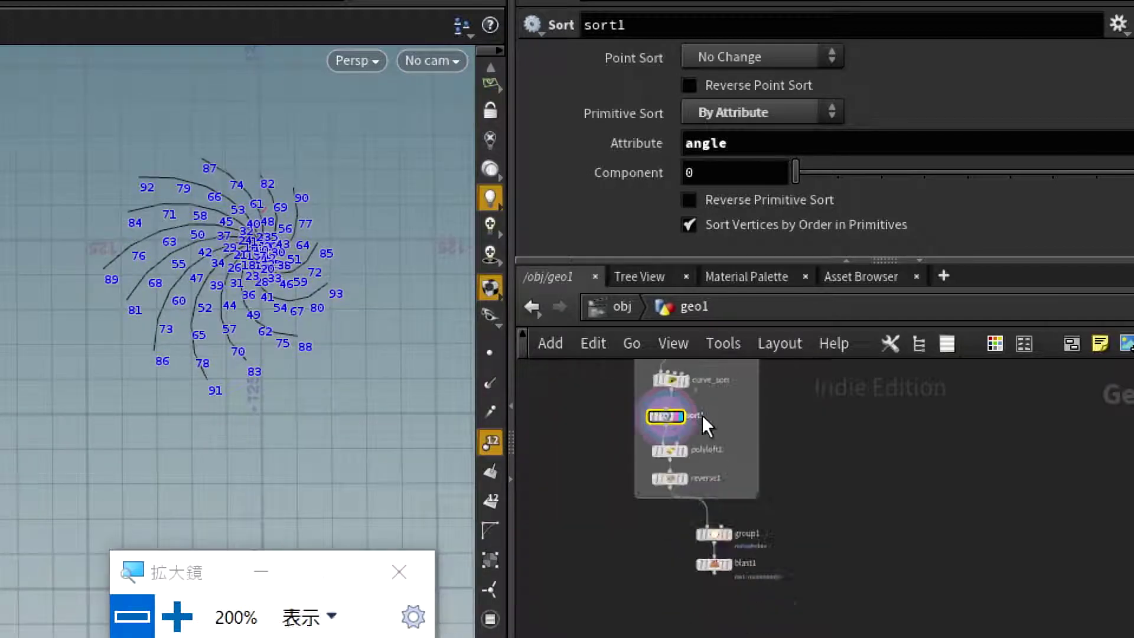
scroll(748, 571, "up", 2)
Step: Move group1 and blast1 off to the right of the network
left_click_drag(797, 588, 684, 479)
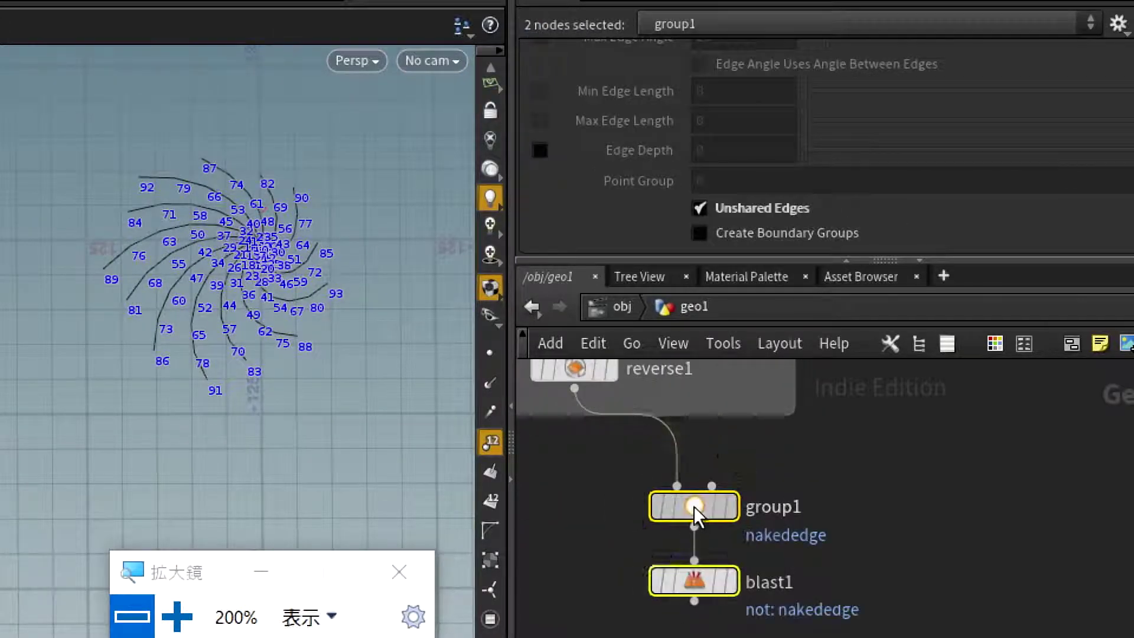
scroll(735, 509, "down", 1)
left_click_drag(735, 509, 891, 533)
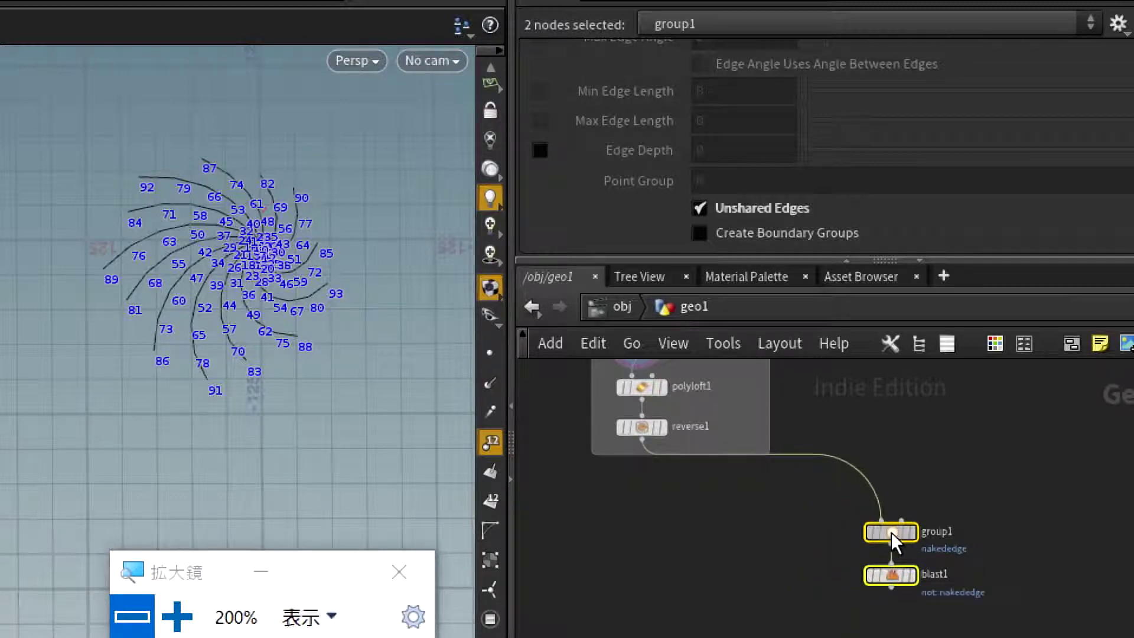
left_click(891, 533)
left_click_drag(825, 504, 933, 593)
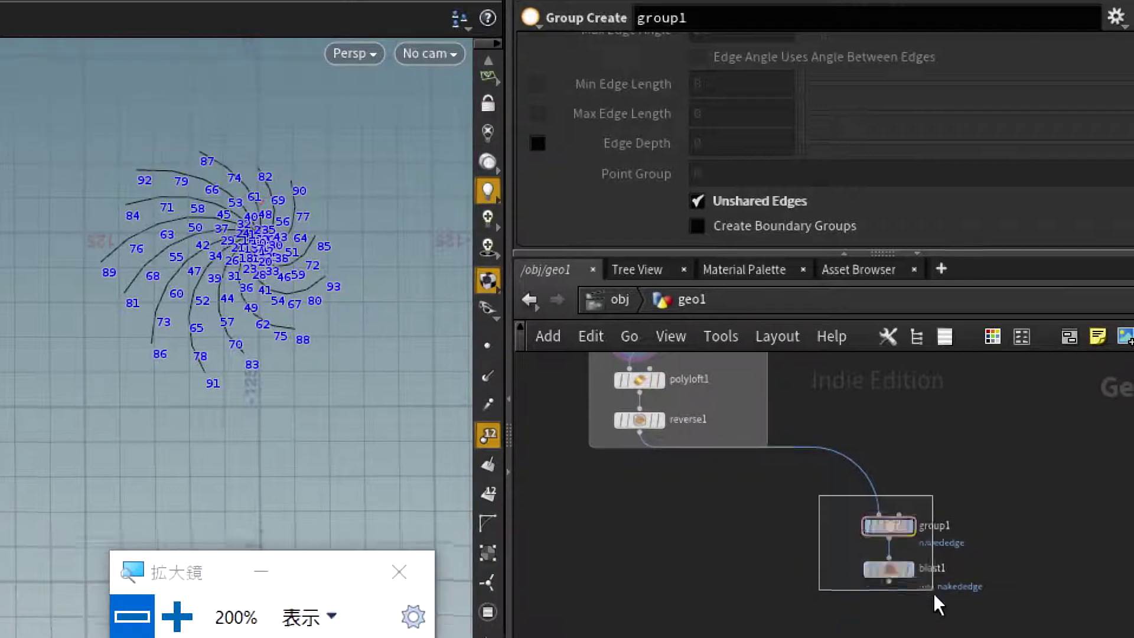
scroll(690, 405, "up", 3)
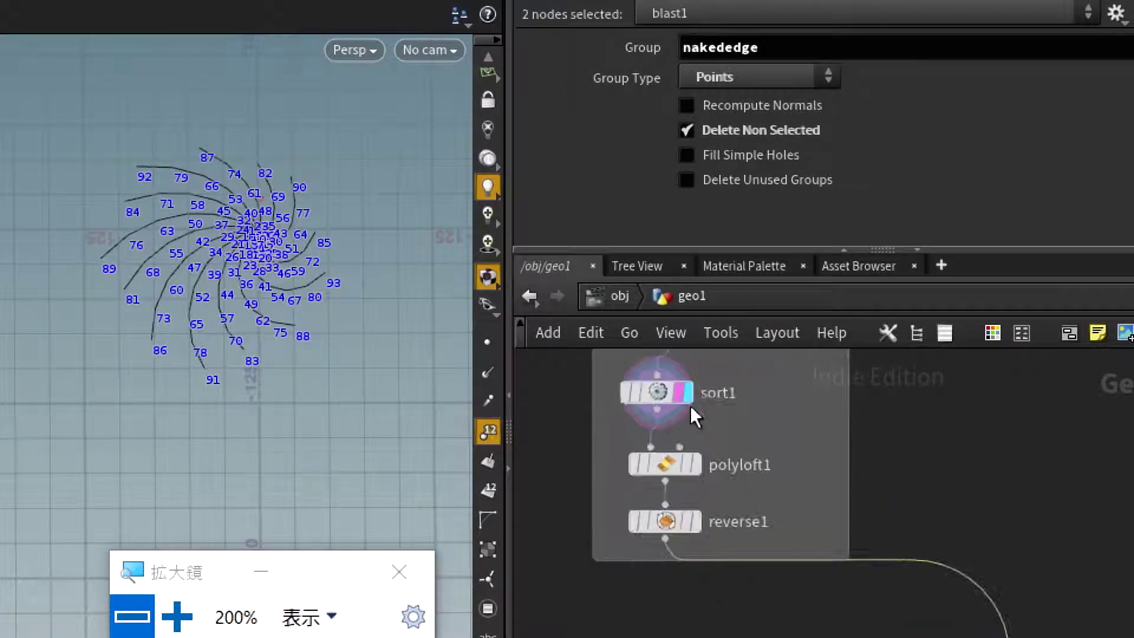
Step: Select sort1 and tilt the viewport to see the spiral curves in perspective
left_click(660, 393)
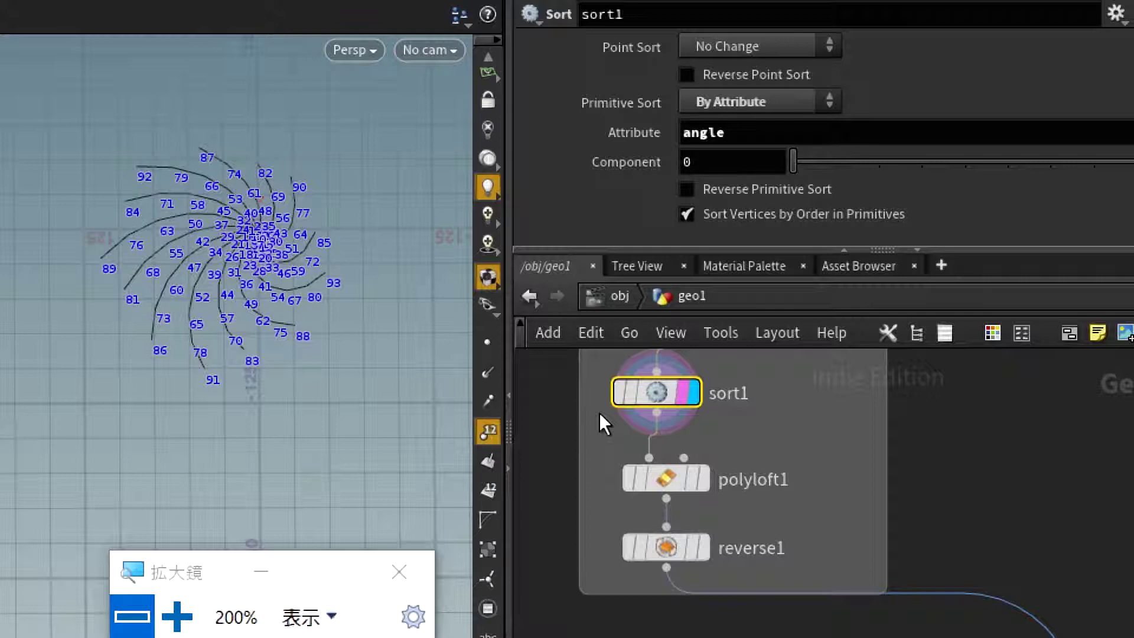
scroll(636, 417, "down", 2)
scroll(635, 418, "down", 1)
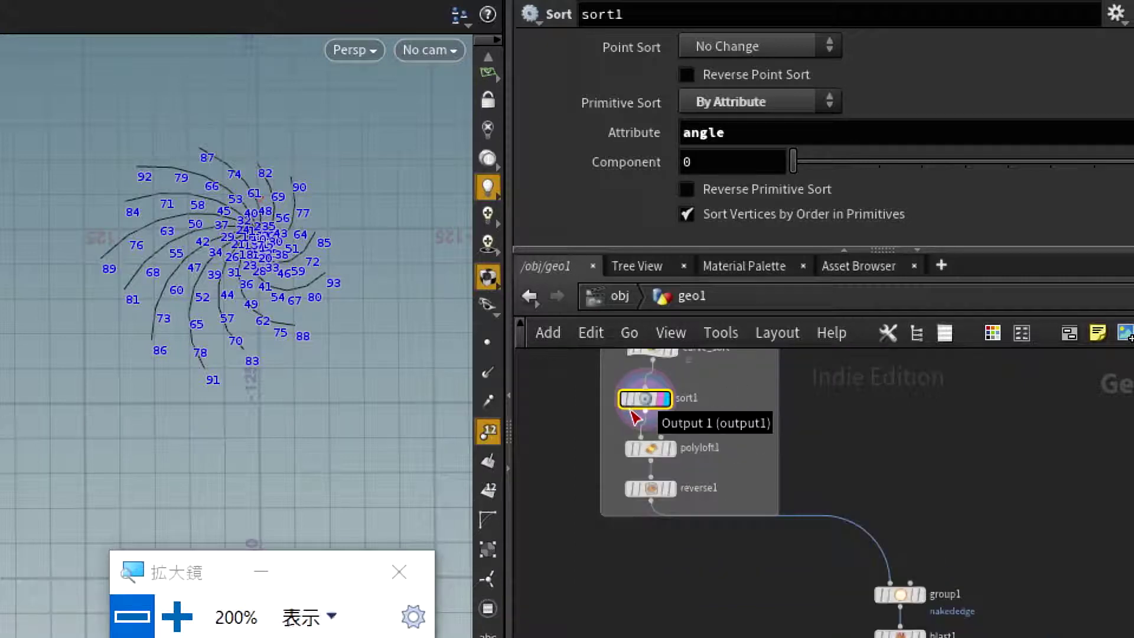
scroll(650, 401, "up", 2)
scroll(684, 410, "up", 1)
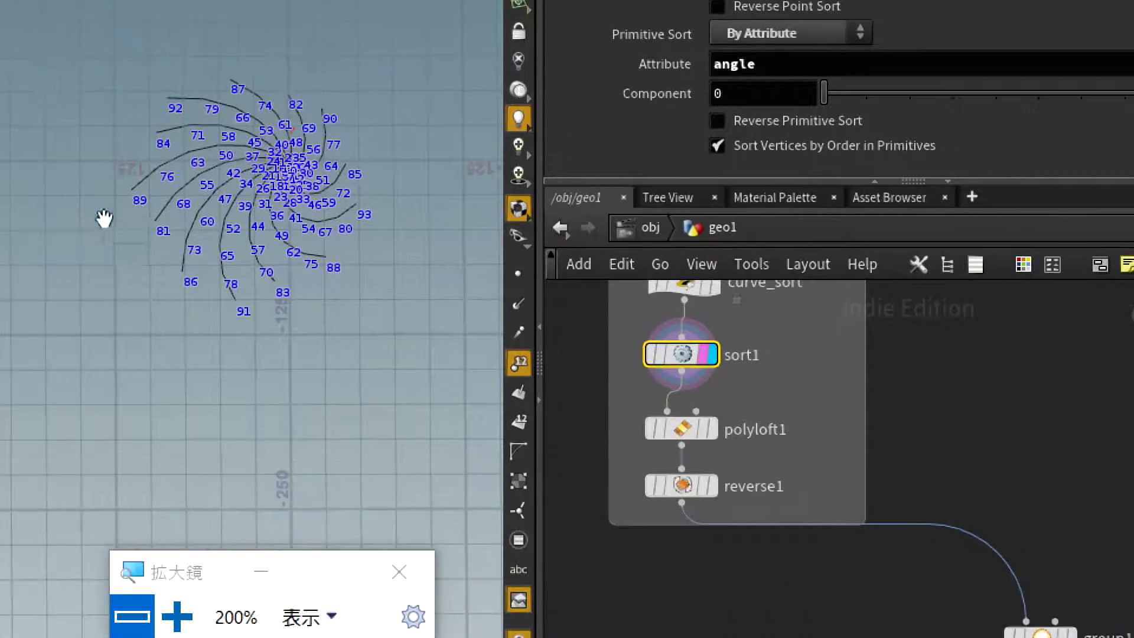
mouse_move(304, 321)
left_mouse_down()
mouse_move(311, 101)
mouse_move(291, 103)
mouse_move(329, 267)
left_mouse_up()
scroll(735, 341, "down", 3)
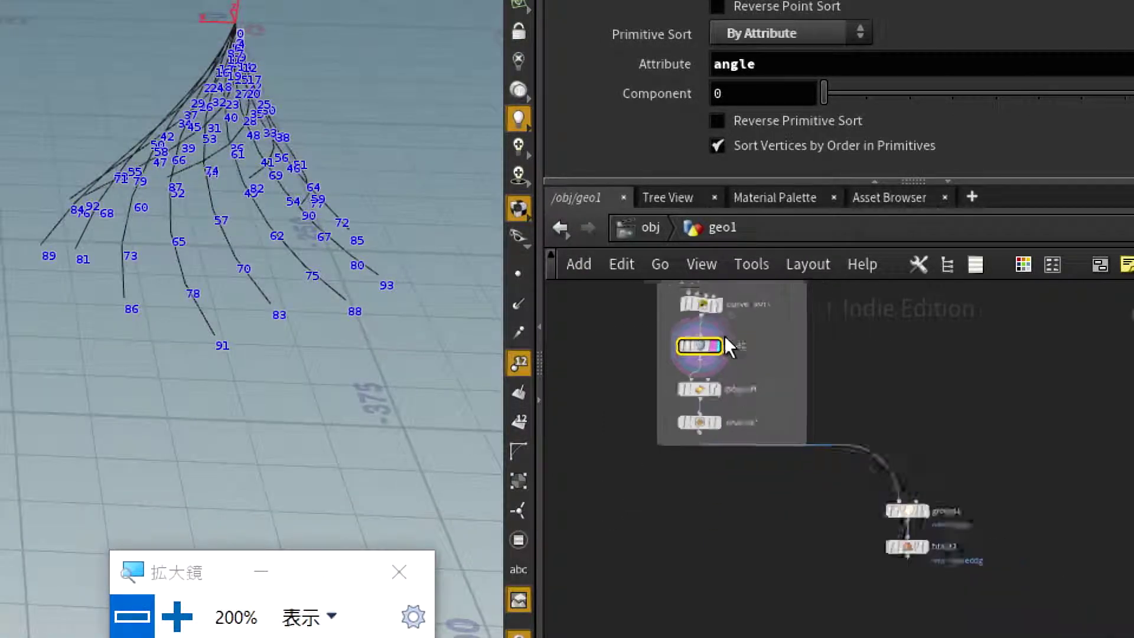
scroll(771, 467, "up", 2)
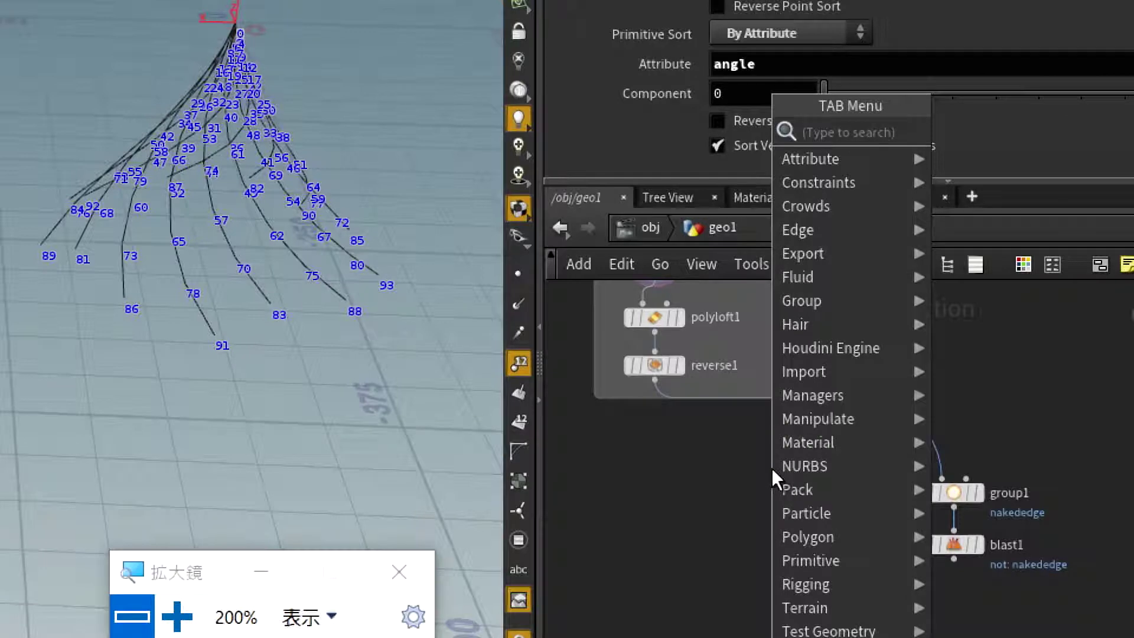
mouse_move(808, 537)
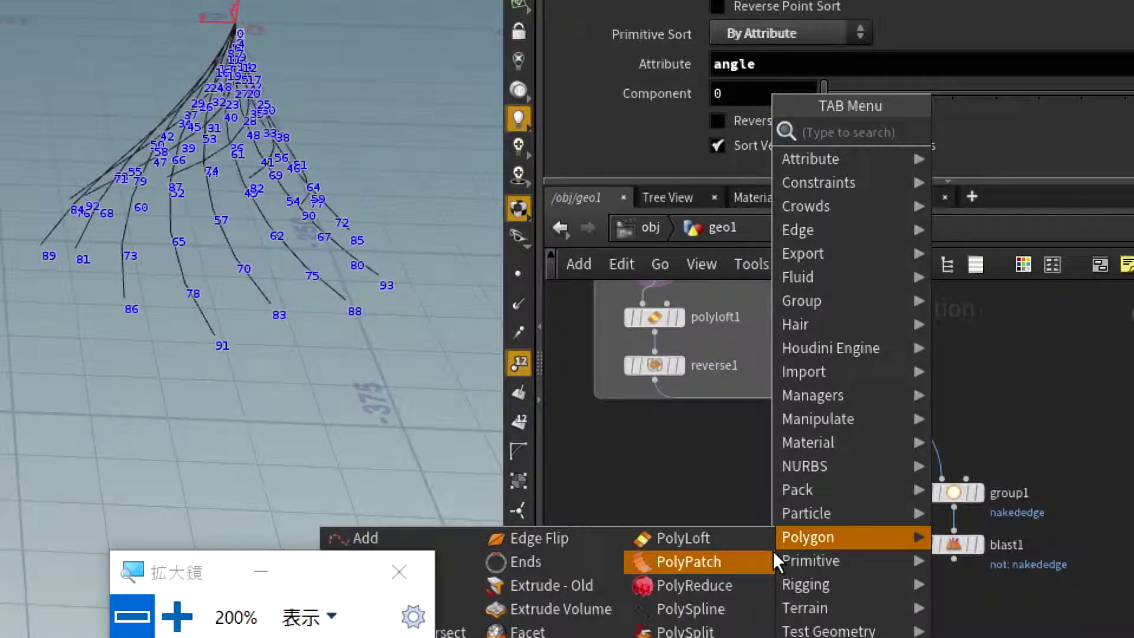
Step: Add a Primitive Wrangle and feed sort1's output into it
type("pri")
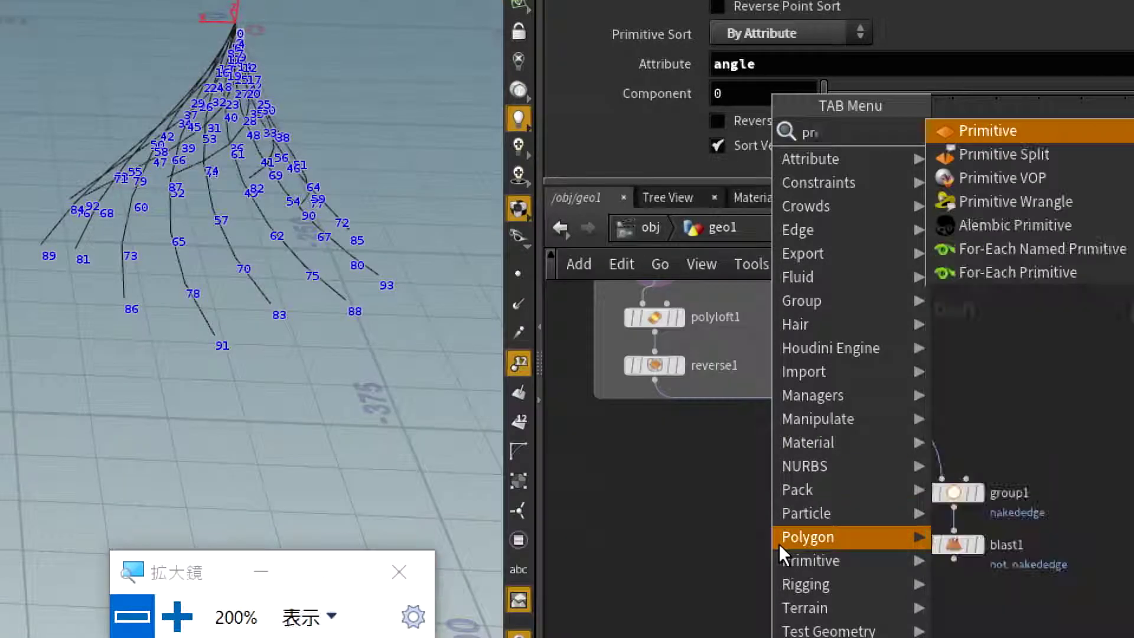
type("mitive wrangle")
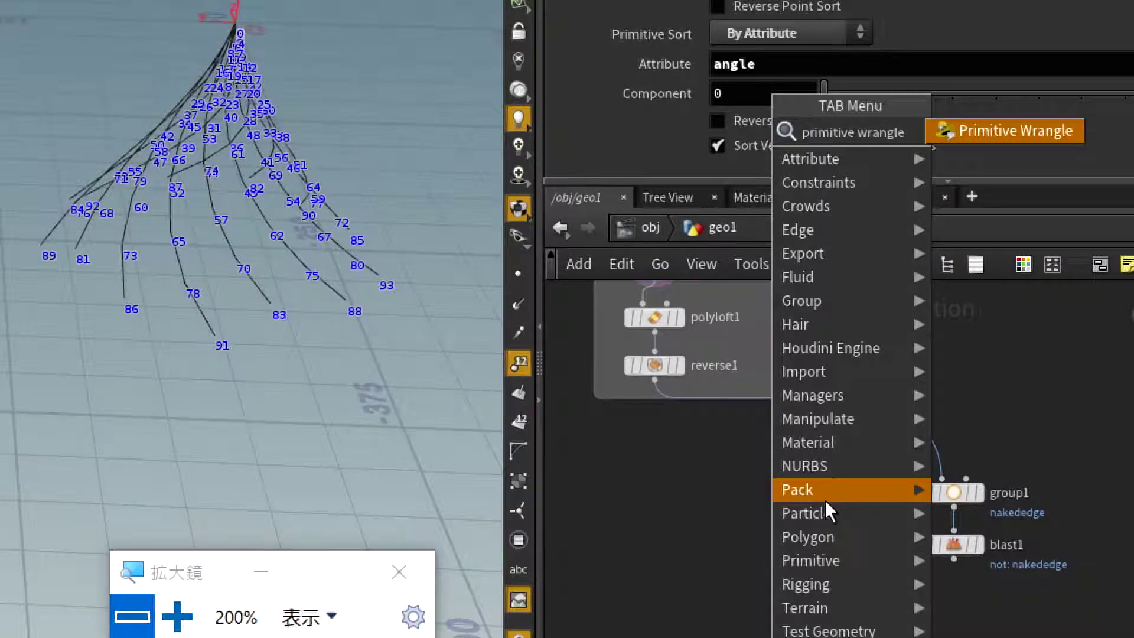
key("Return")
left_click(756, 487)
scroll(790, 474, "up", 3)
scroll(794, 414, "down", 4)
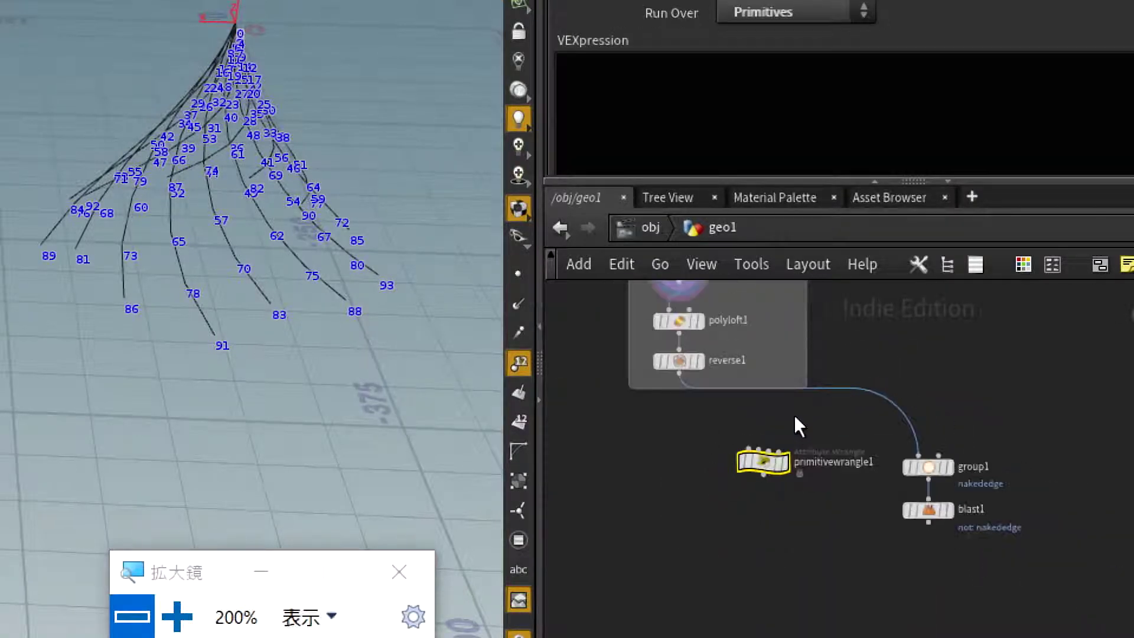
scroll(794, 415, "up", 1)
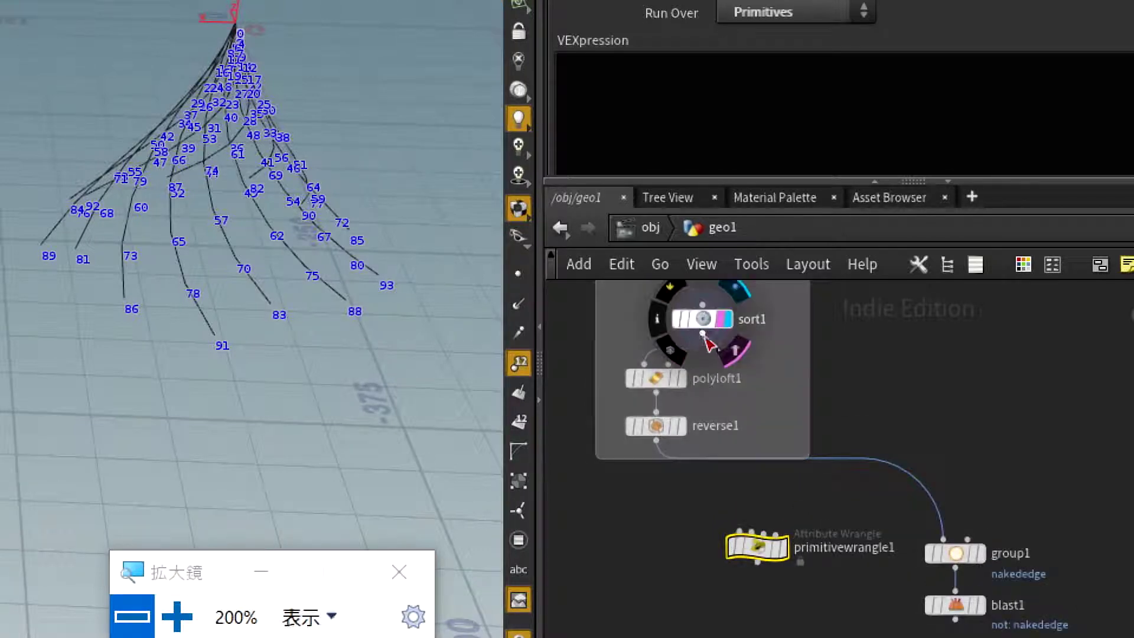
left_click_drag(706, 339, 738, 549)
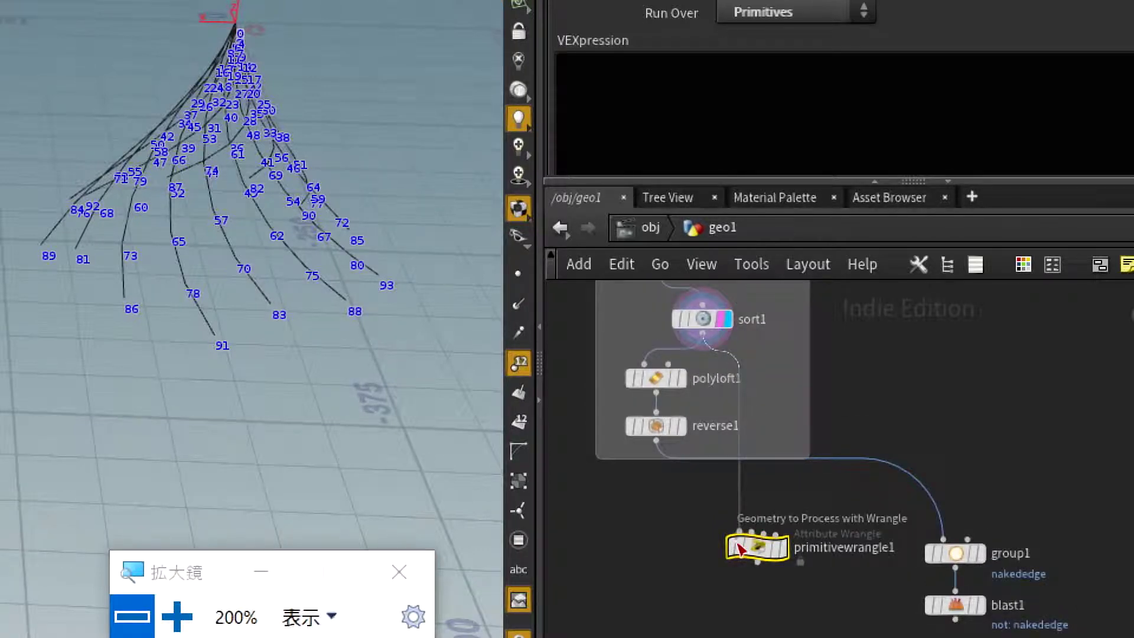
Step: Select group1 and blast1 and give the network area more room
scroll(762, 491, "up", 1)
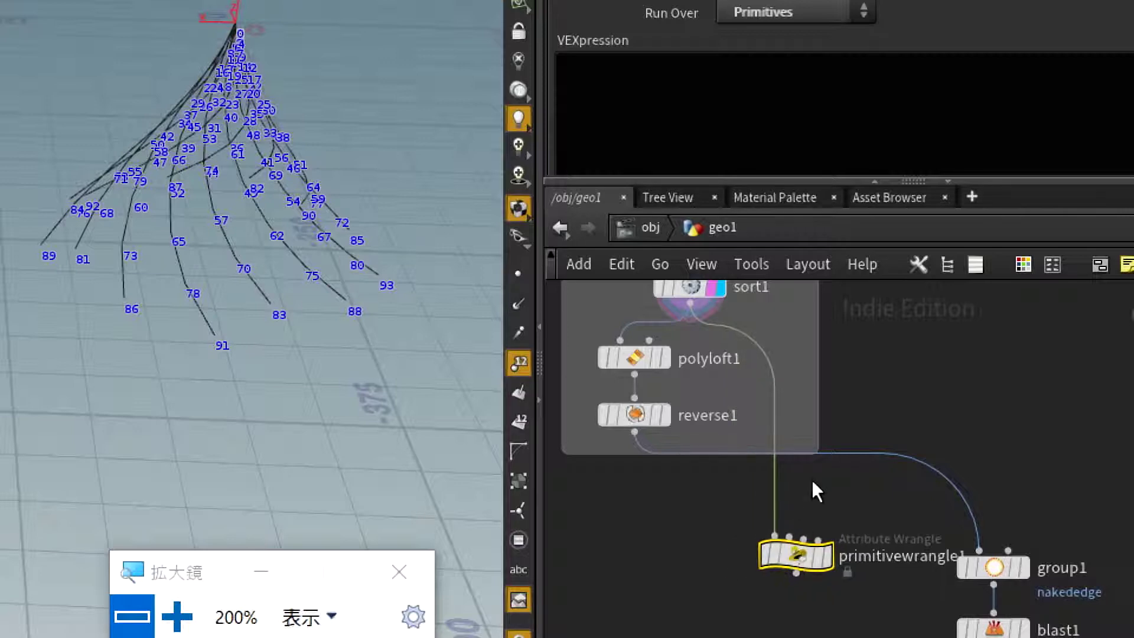
scroll(855, 432, "down", 1)
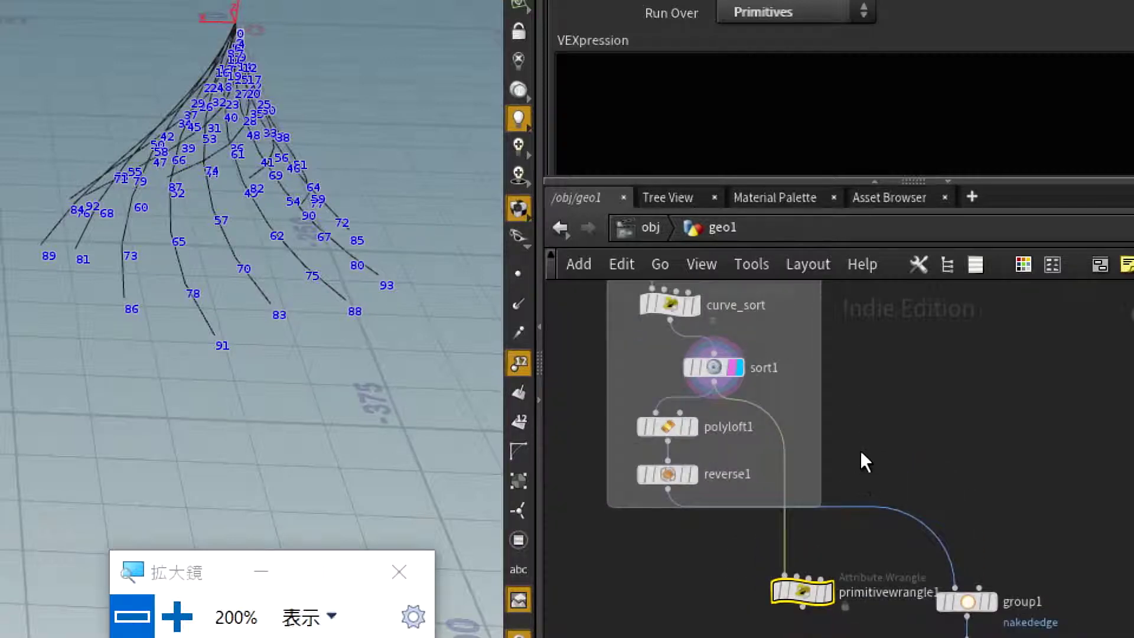
scroll(872, 413, "up", 1)
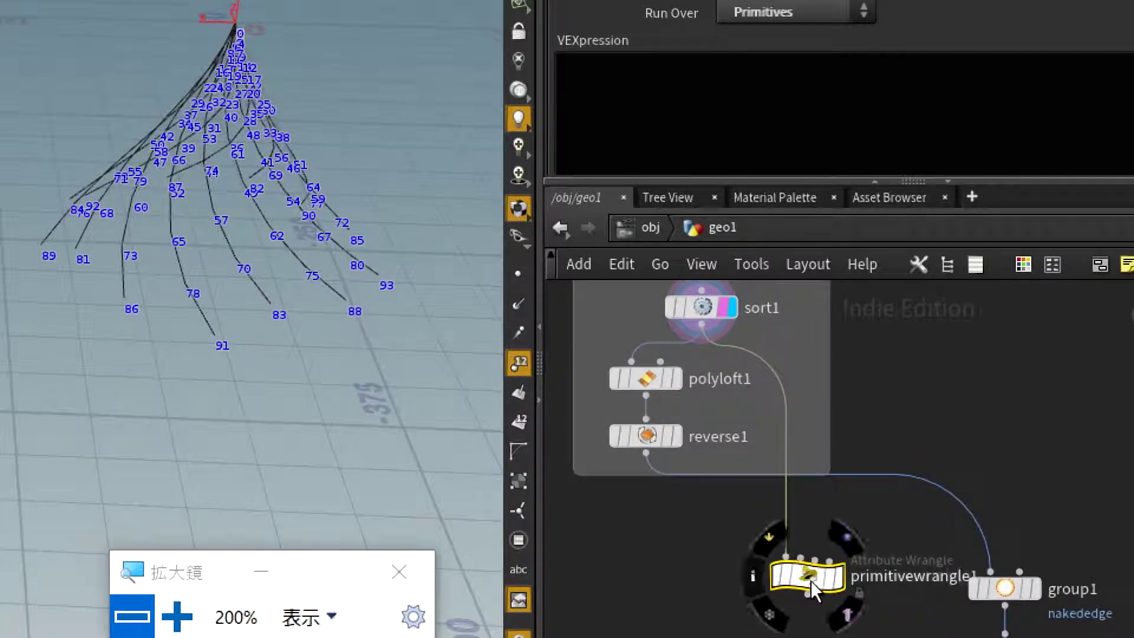
scroll(1010, 485, "down", 1)
left_click_drag(1016, 486, 961, 589)
scroll(862, 458, "up", 1)
scroll(854, 458, "up", 1)
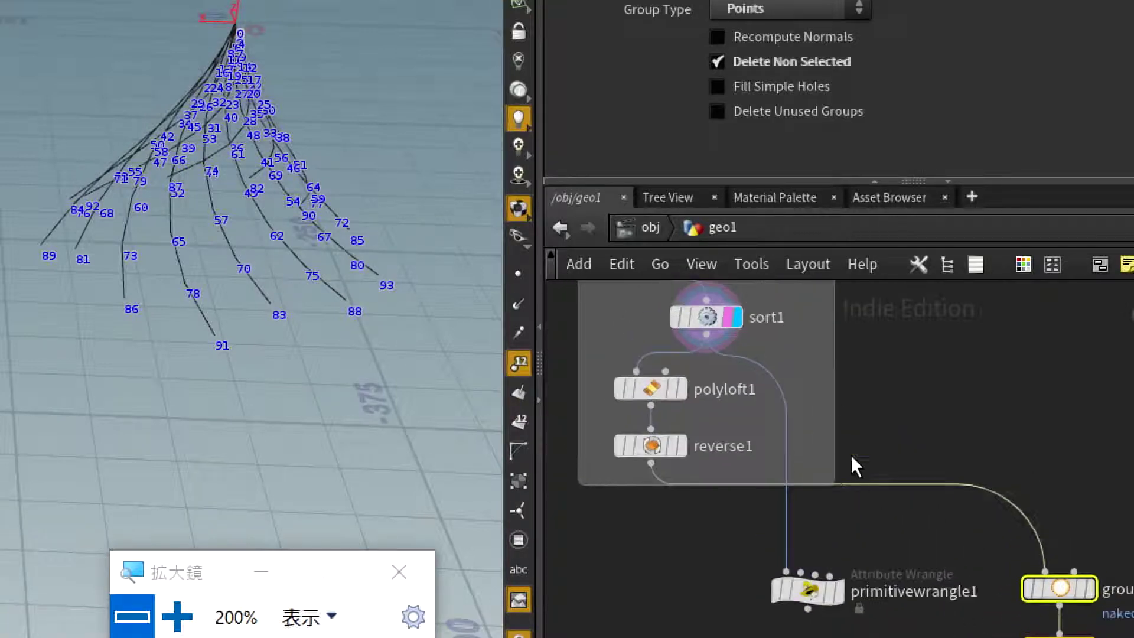
left_click_drag(759, 180, 759, 147)
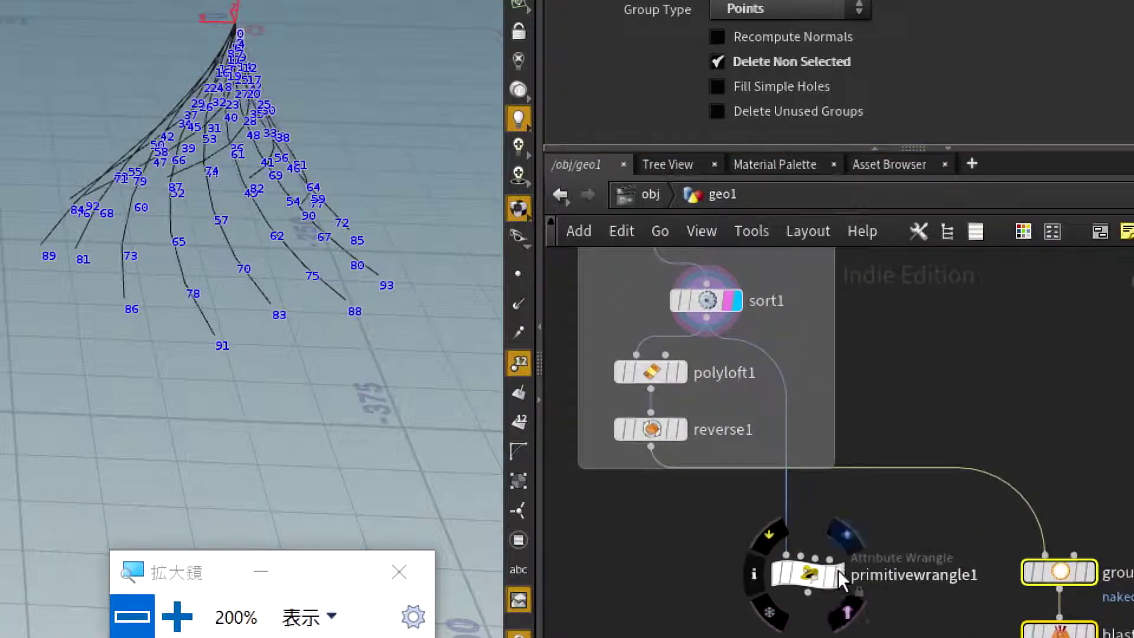
Step: Rename the wrangle node to bottom_part
left_click_drag(810, 570, 828, 570)
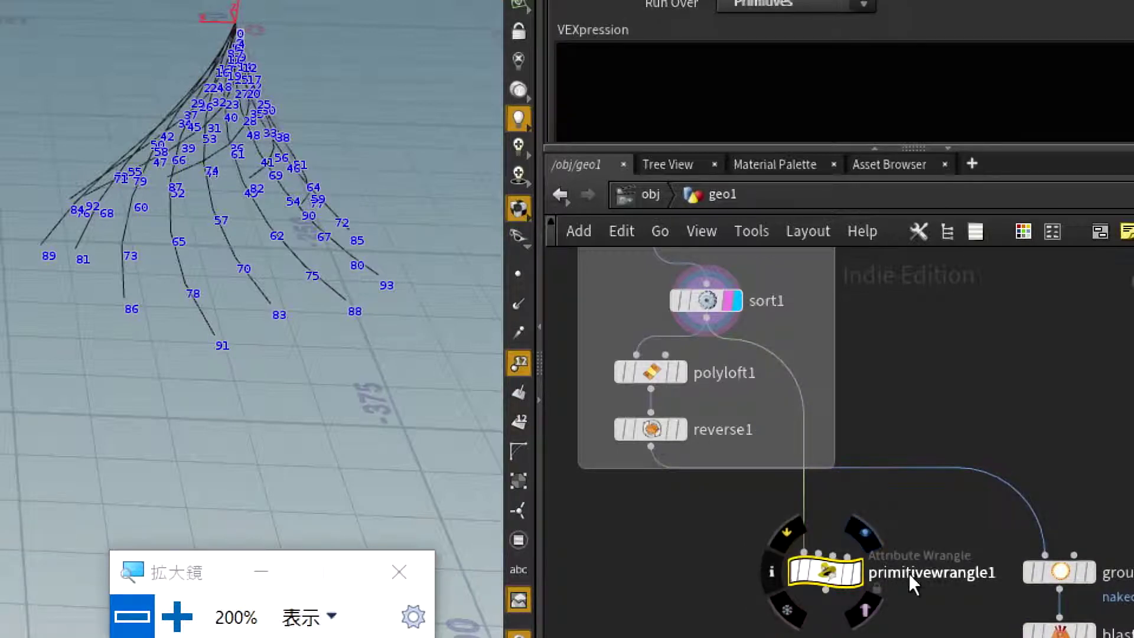
double_click(929, 573)
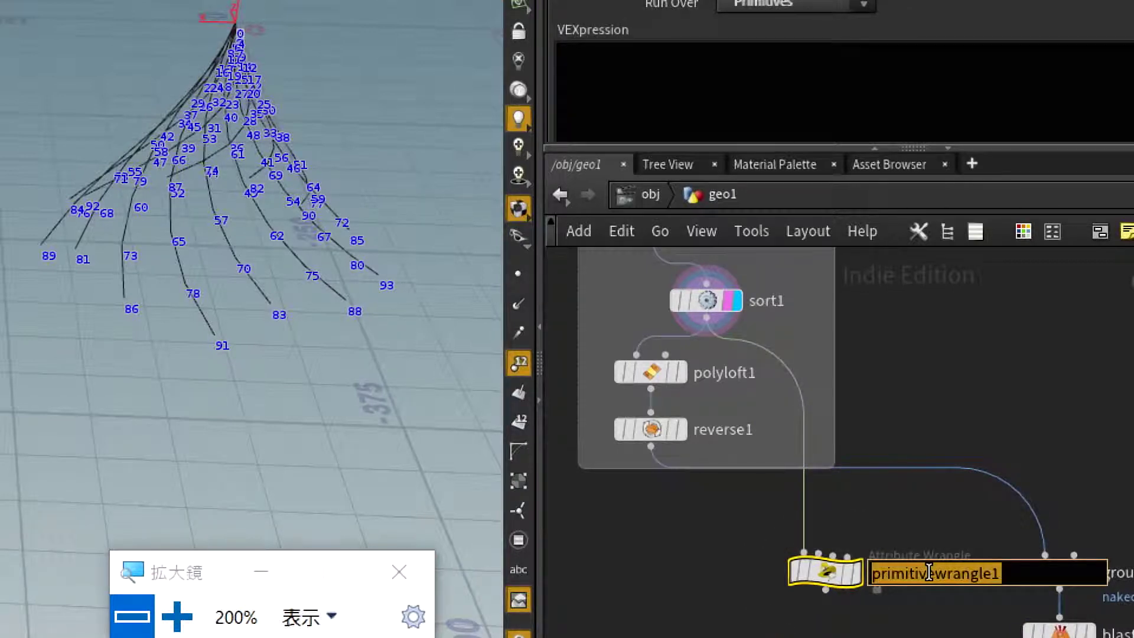
type("bottom_part")
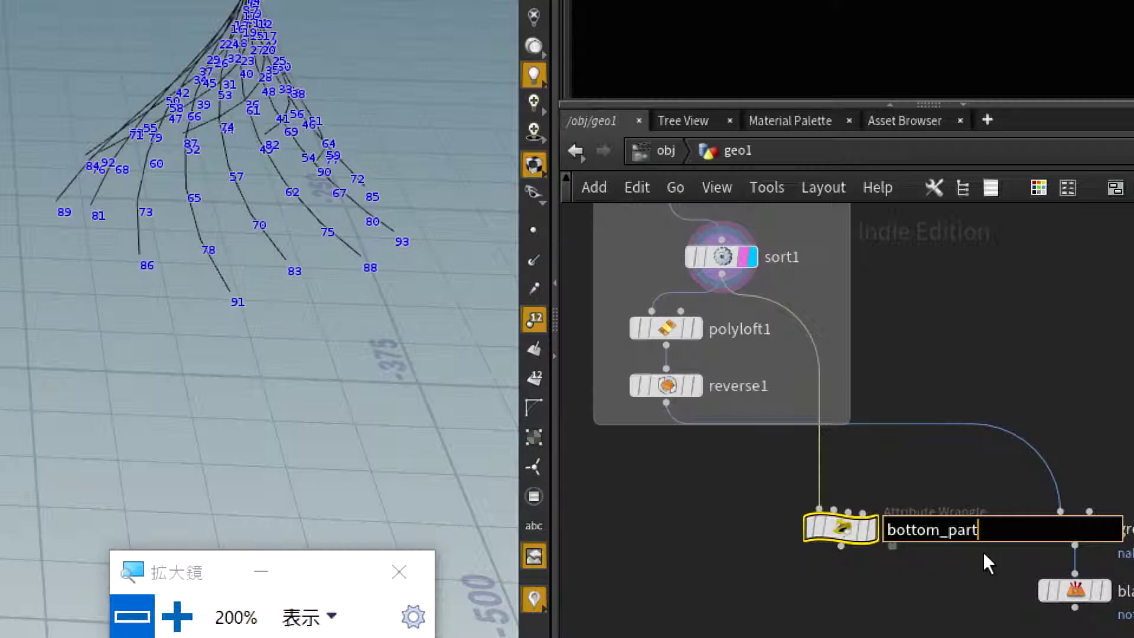
key("Return")
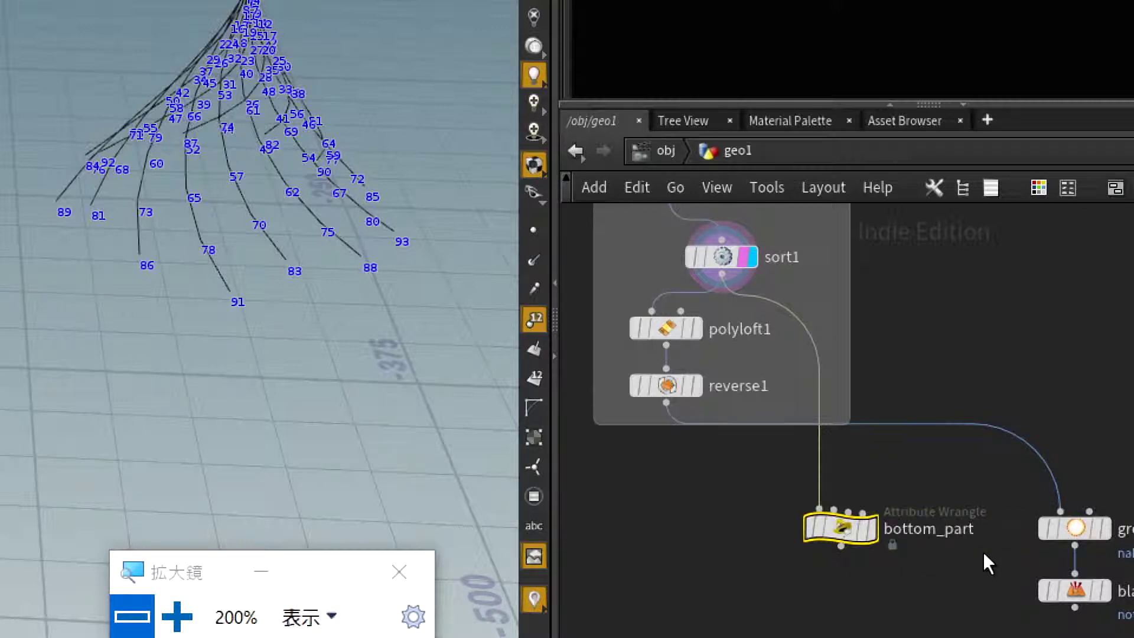
middle_click_drag(944, 554, 913, 586)
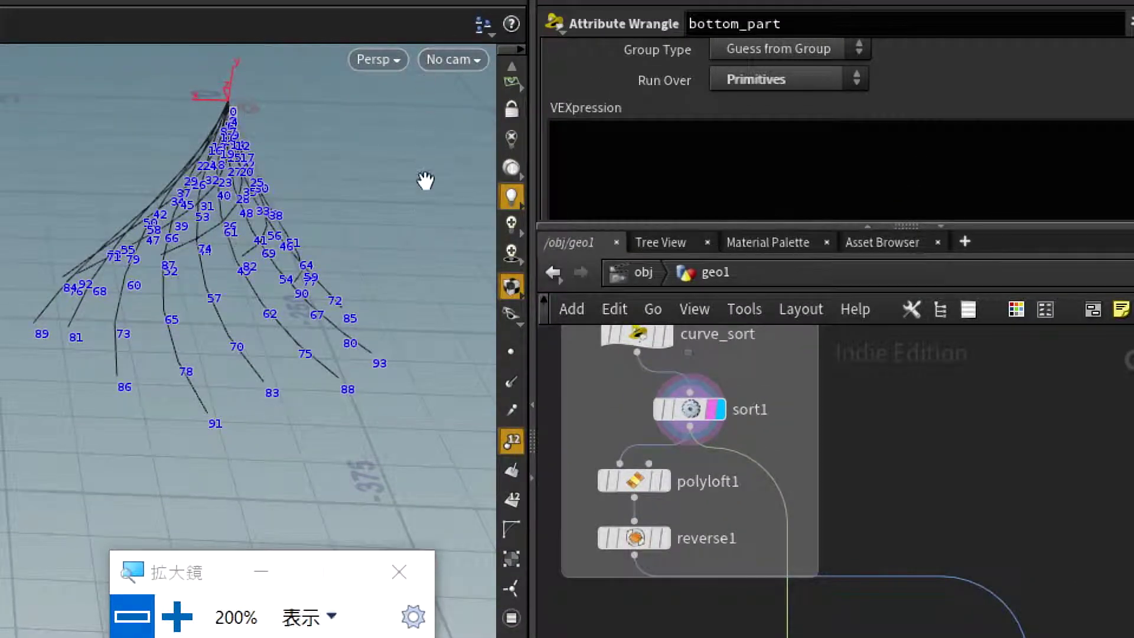
Step: Turn off point number labels and recenter the spiral curves in view
scroll(597, 421, "down", 1)
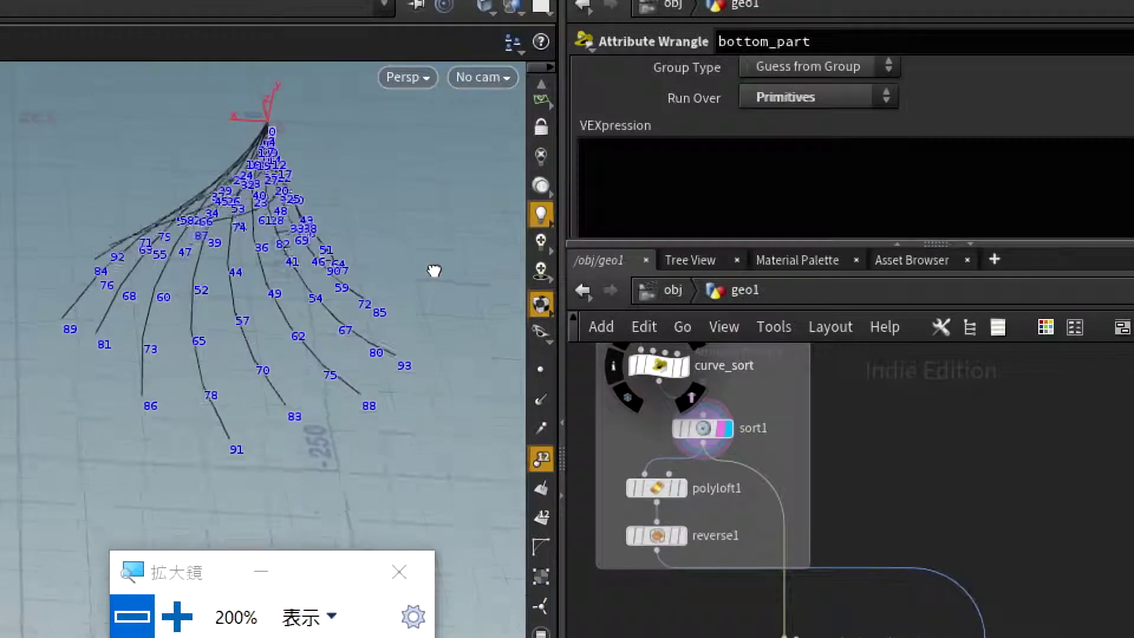
mouse_move(433, 271)
left_mouse_down()
mouse_move(422, 292)
mouse_move(331, 293)
mouse_move(349, 379)
mouse_move(368, 402)
left_mouse_up()
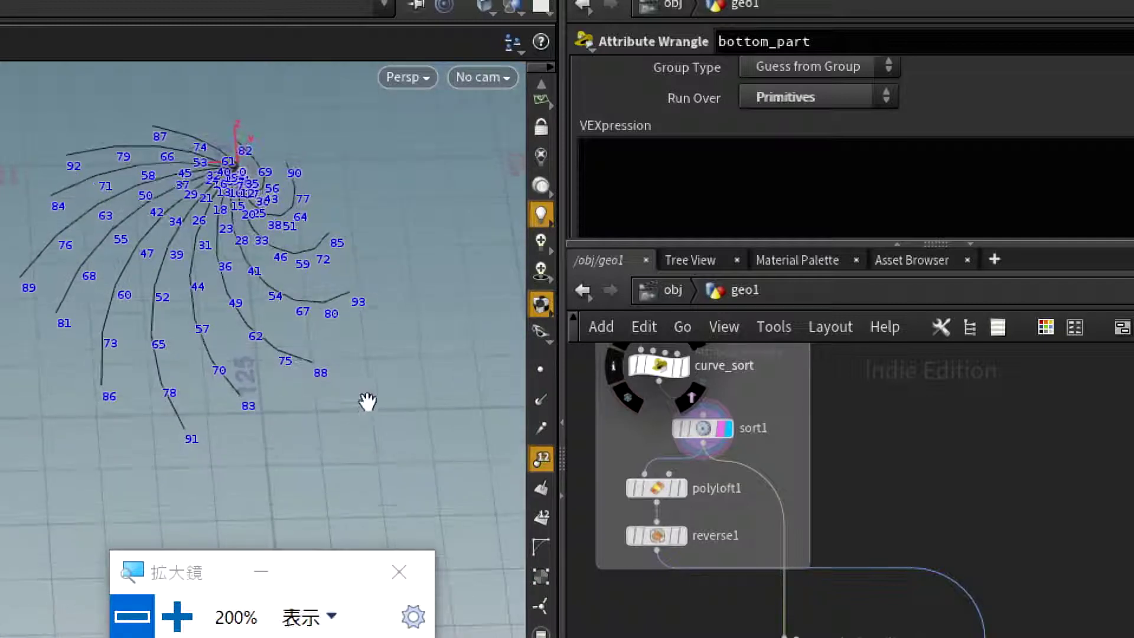
left_click(545, 455)
left_click_drag(284, 337, 258, 223)
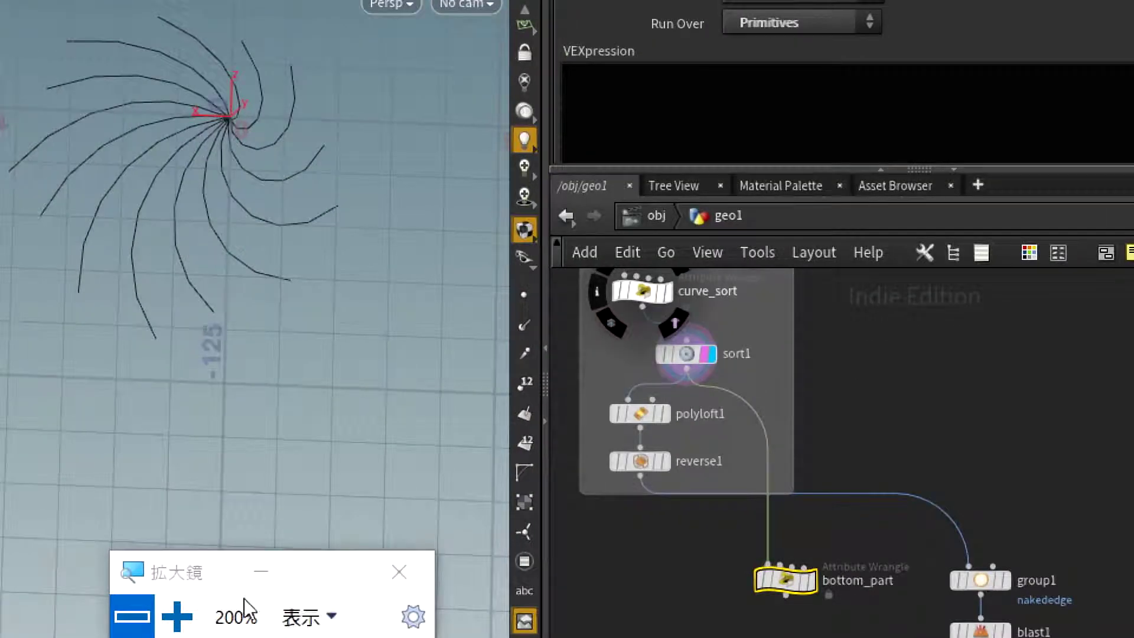
left_click_drag(168, 267, 235, 135)
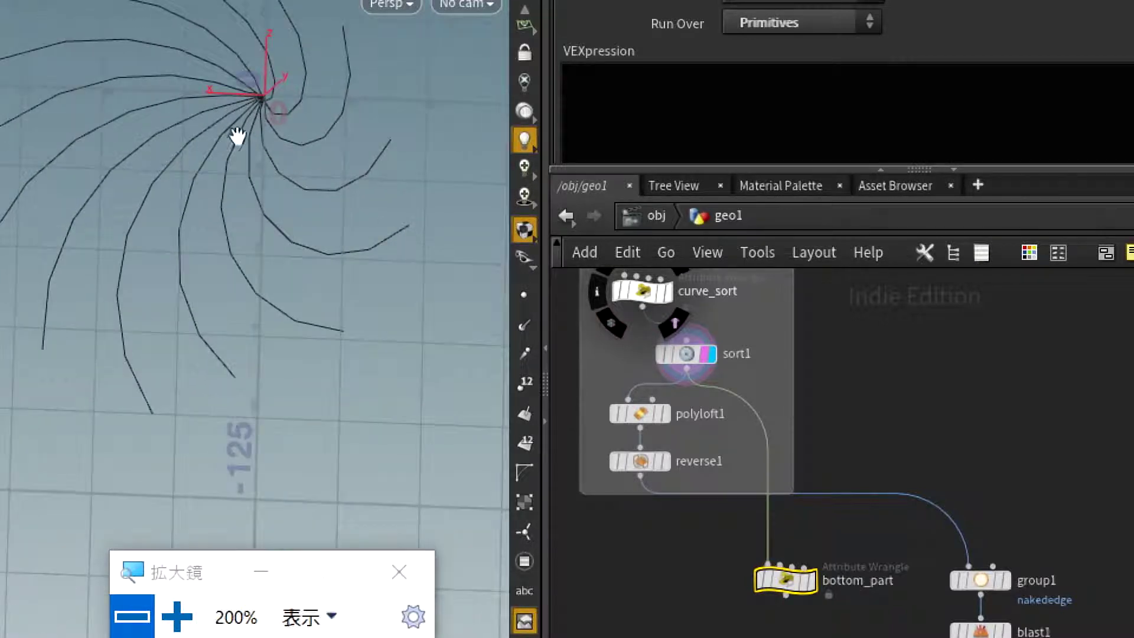
Step: Click into bottom_part's VEXpression field and orbit around the spiral
left_click(567, 139)
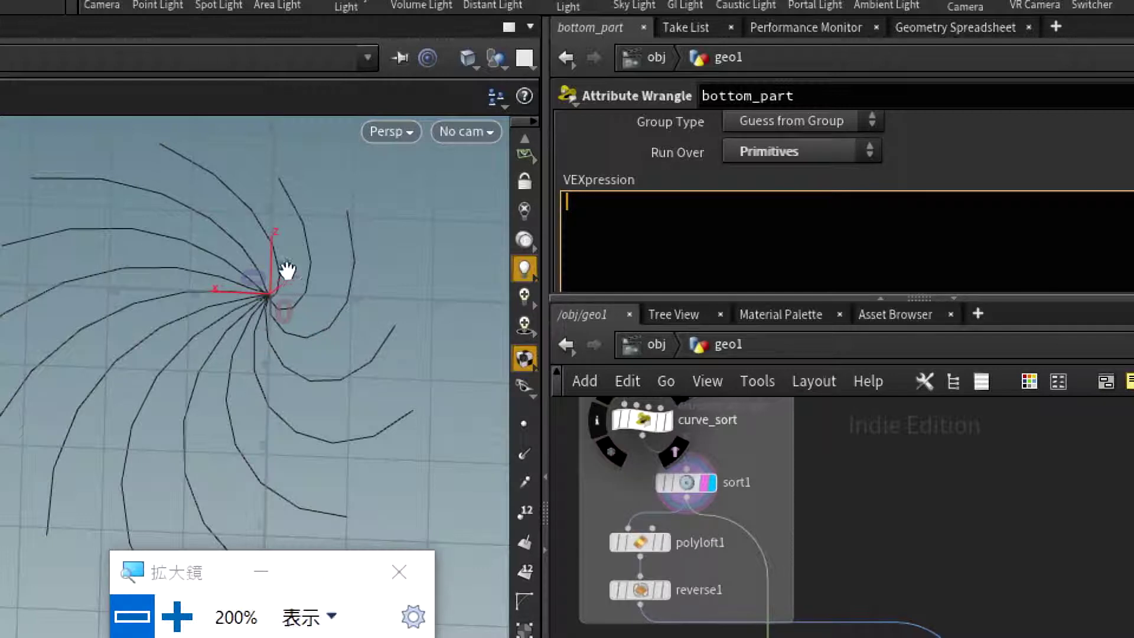
scroll(298, 272, "down", 3)
scroll(292, 384, "up", 2)
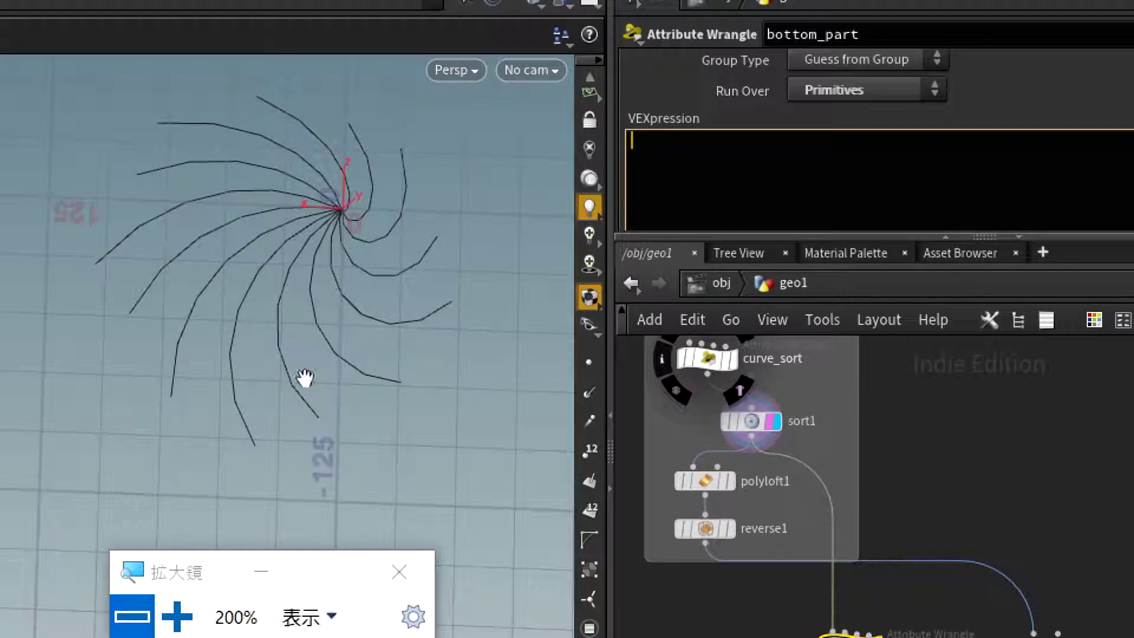
mouse_move(304, 378)
left_mouse_down()
mouse_move(456, 248)
mouse_move(387, 266)
mouse_move(331, 314)
mouse_move(341, 322)
mouse_move(382, 299)
left_mouse_up()
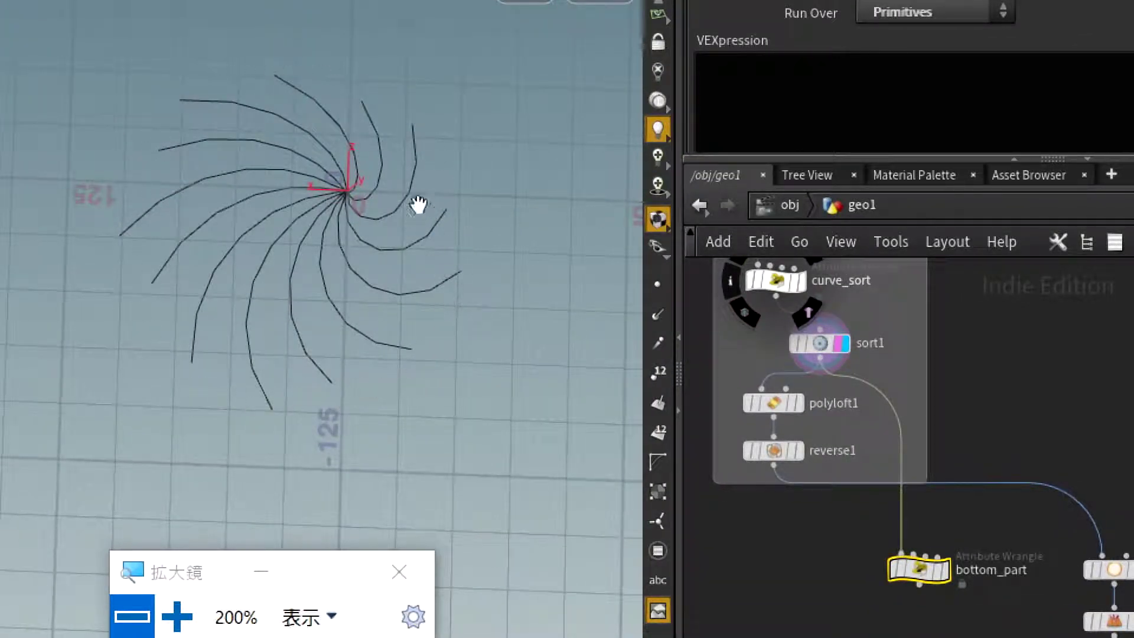
mouse_move(349, 210)
left_mouse_down()
mouse_move(306, 279)
mouse_move(304, 253)
left_mouse_up()
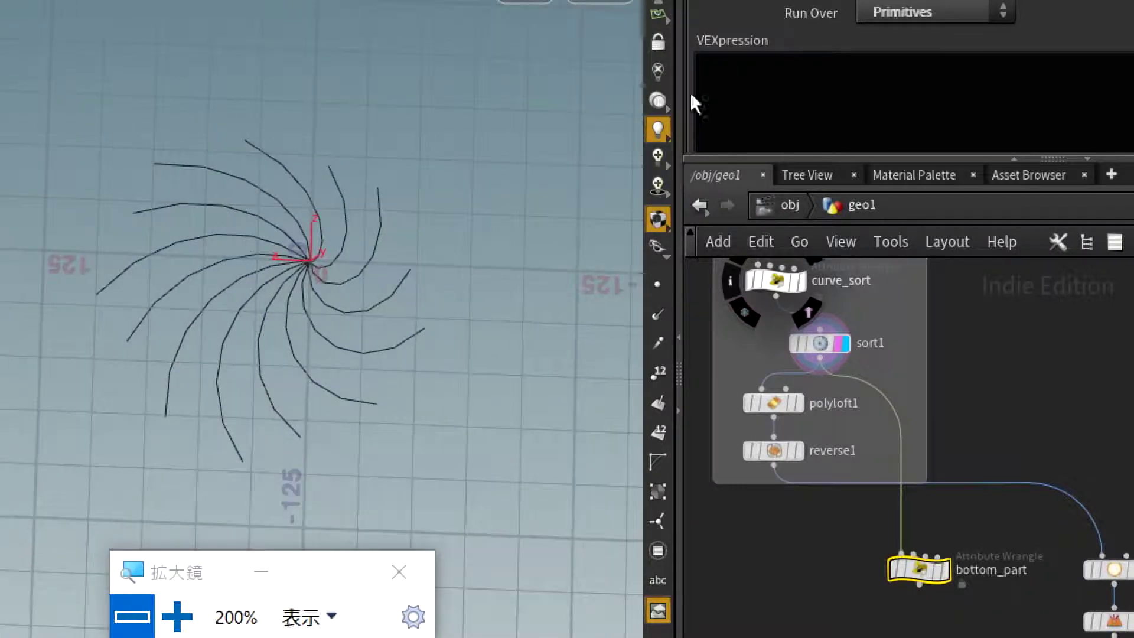
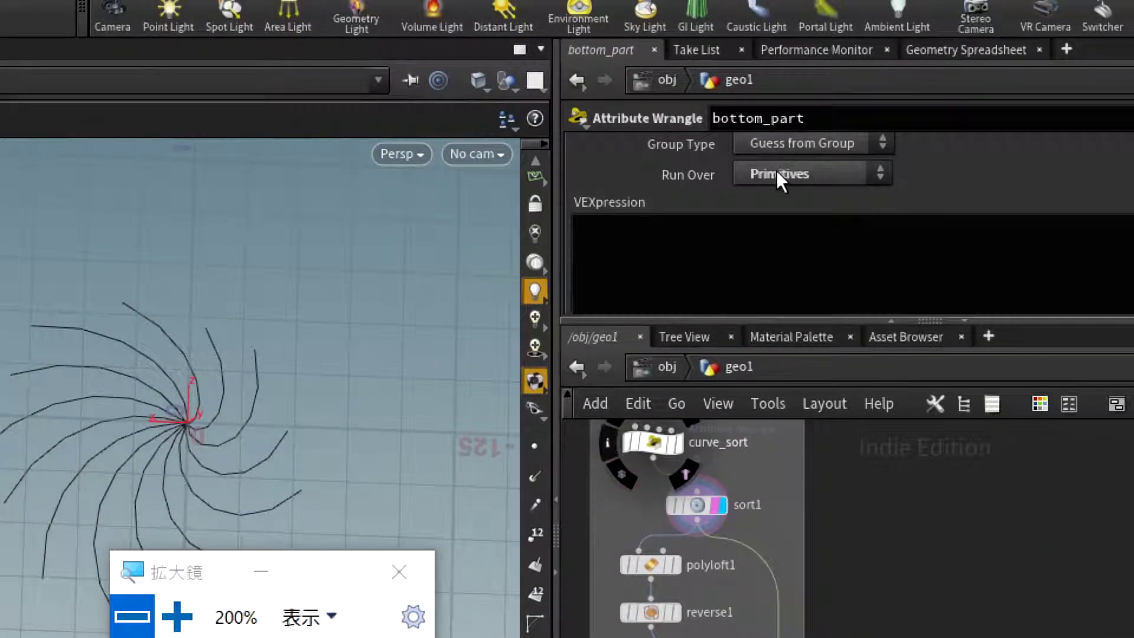
Step: Set the bottom_part wrangle's Run Over to Detail (only once)
left_click(775, 173)
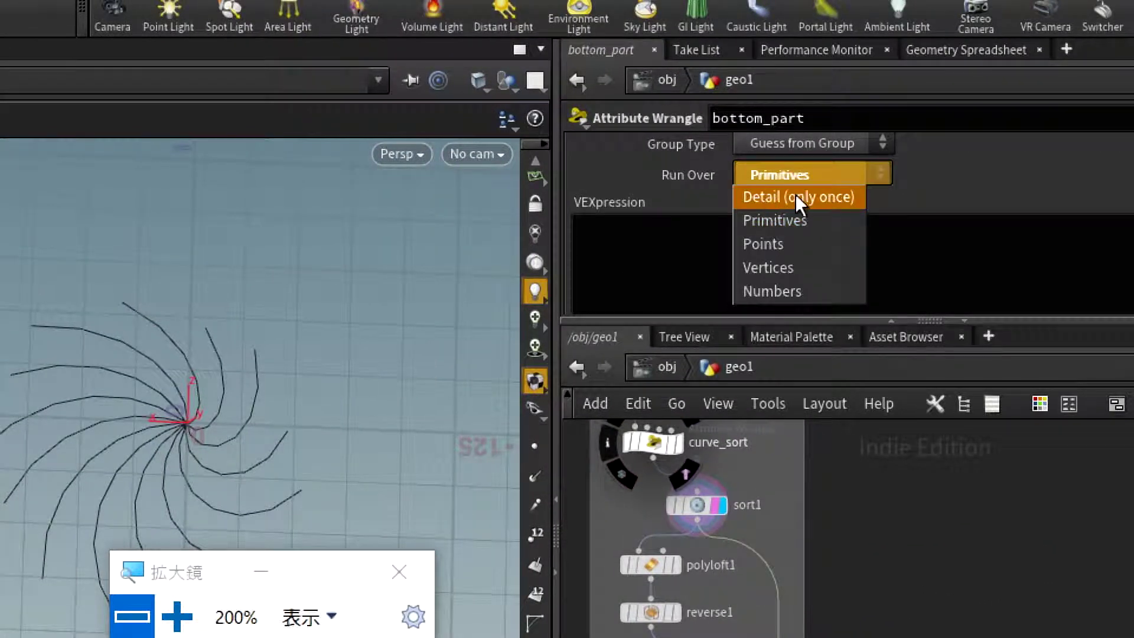
left_click(761, 197)
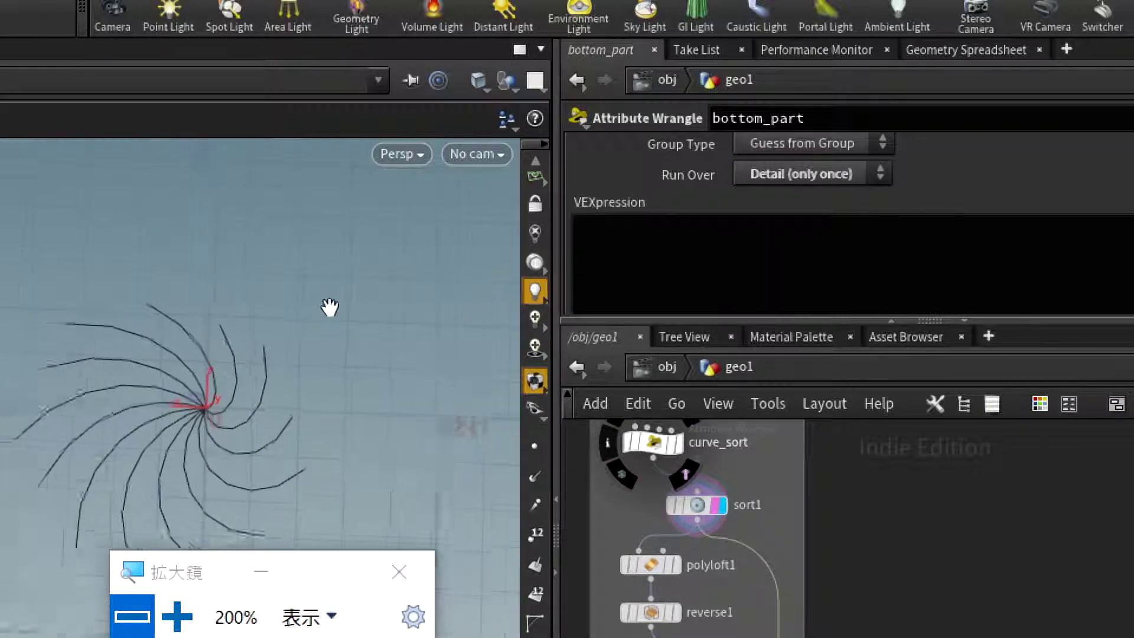
scroll(329, 309, "down", 2)
middle_click_drag(316, 407, 347, 347)
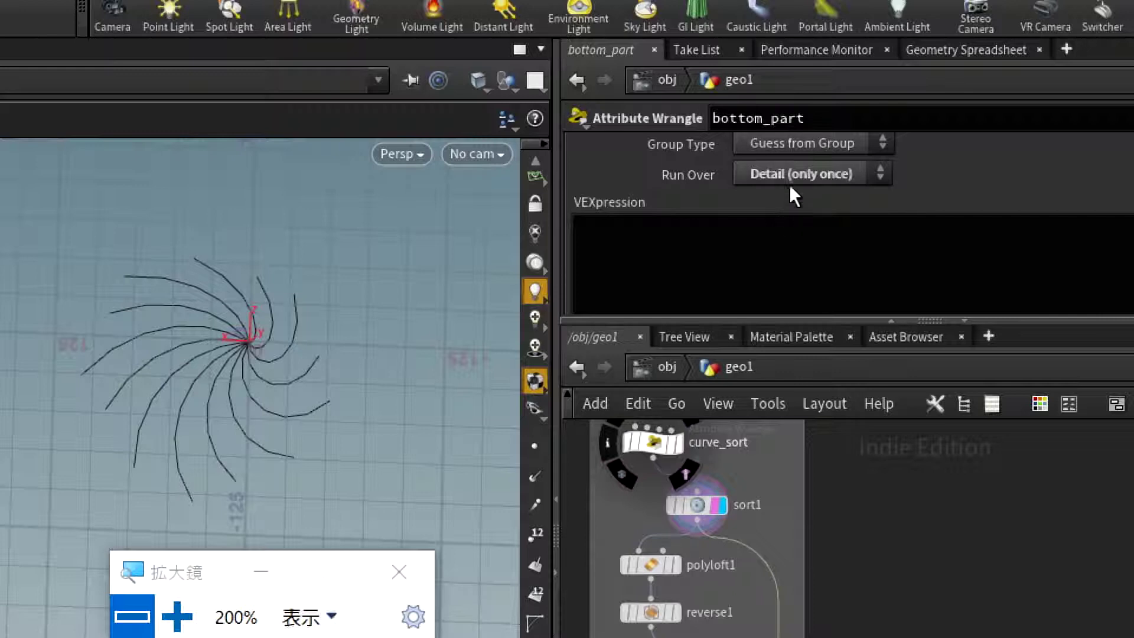
Step: Write int prnum = nprimitives(0); in the VEXpression field
left_click(708, 249)
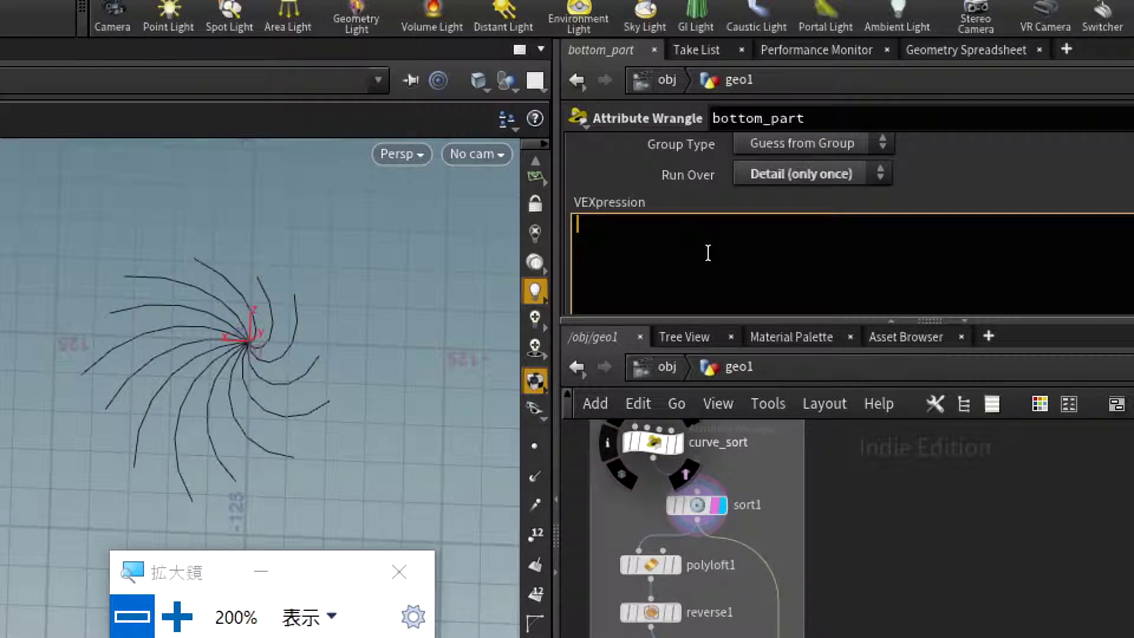
type("int ")
type("pnum=")
key("BackSpace")
key("BackSpace")
key("BackSpace")
type("rnum")
type(" = n")
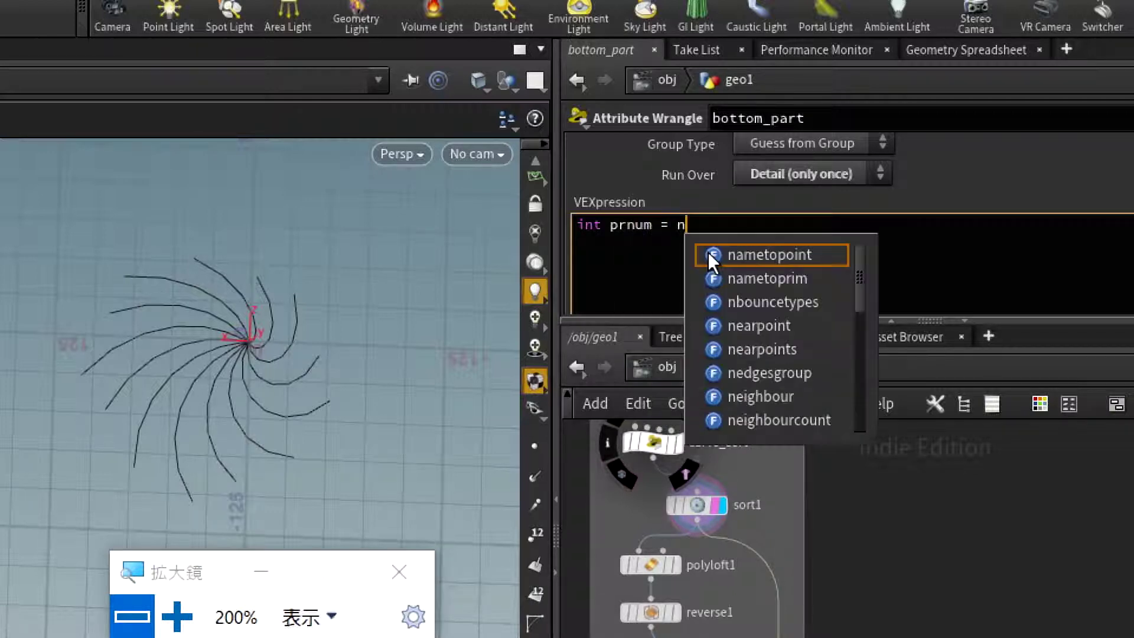
type("primitive")
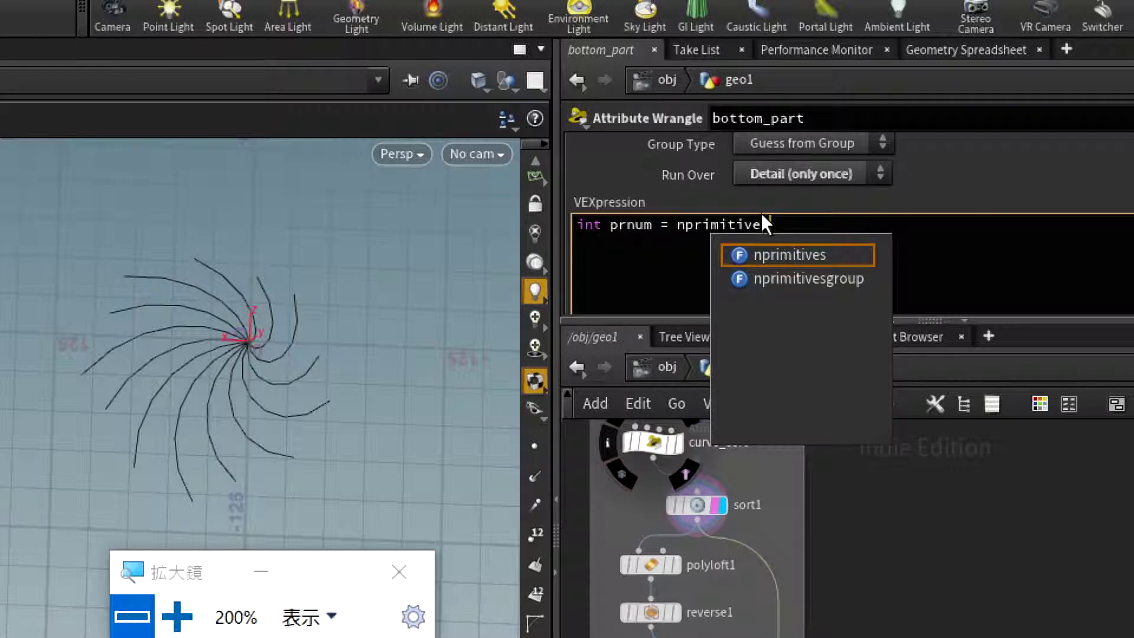
key("Return")
type("(")
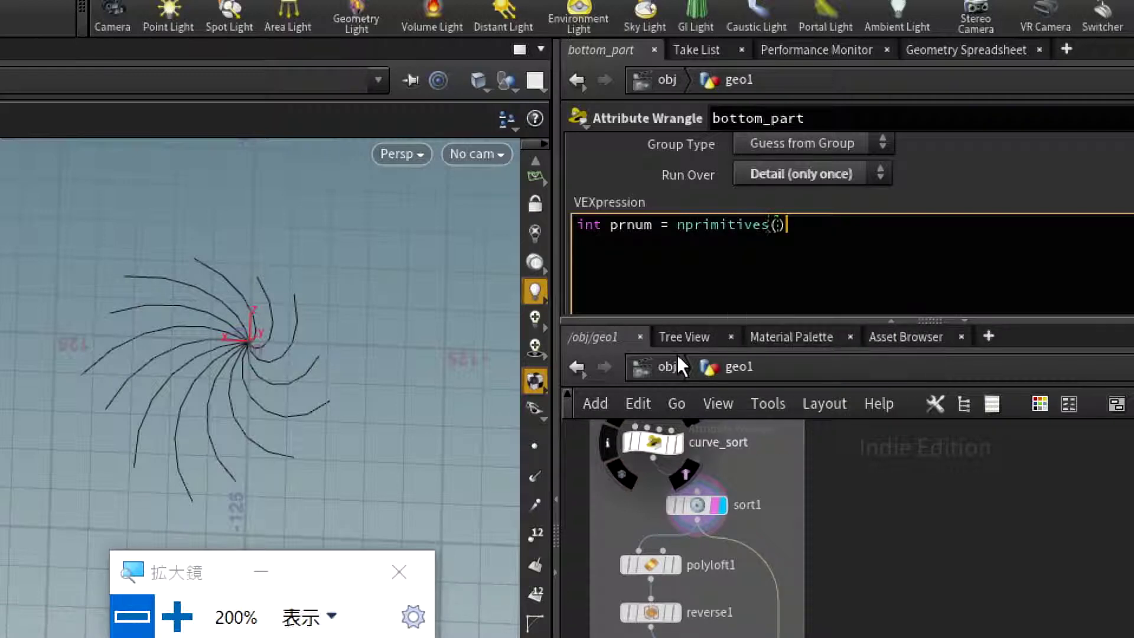
type("0")
key("Right")
type(";")
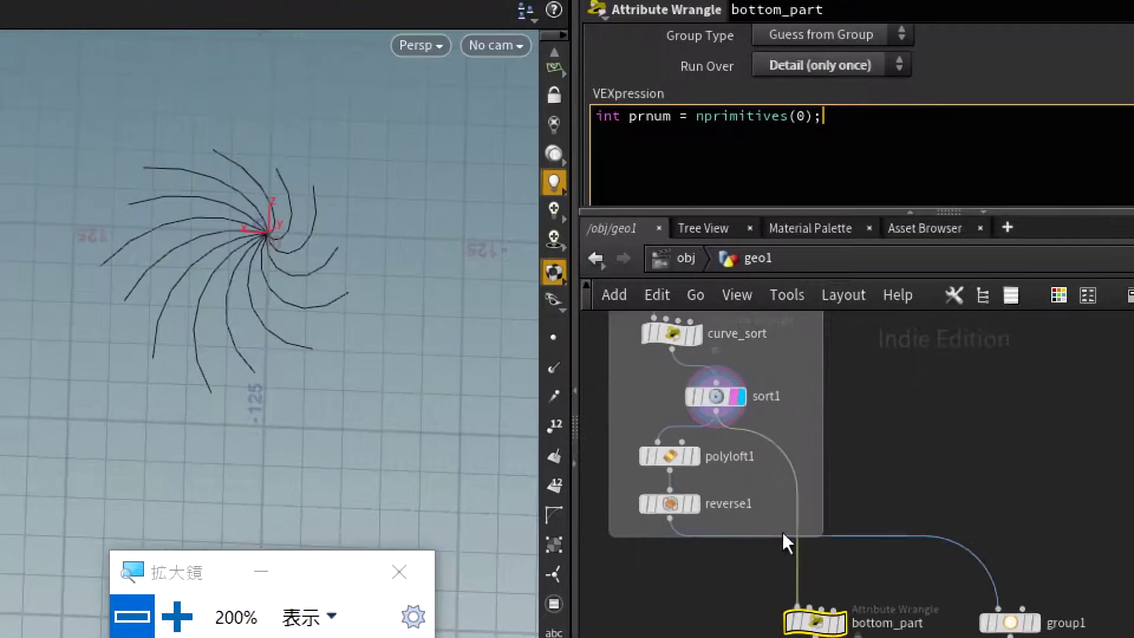
mouse_move(806, 590)
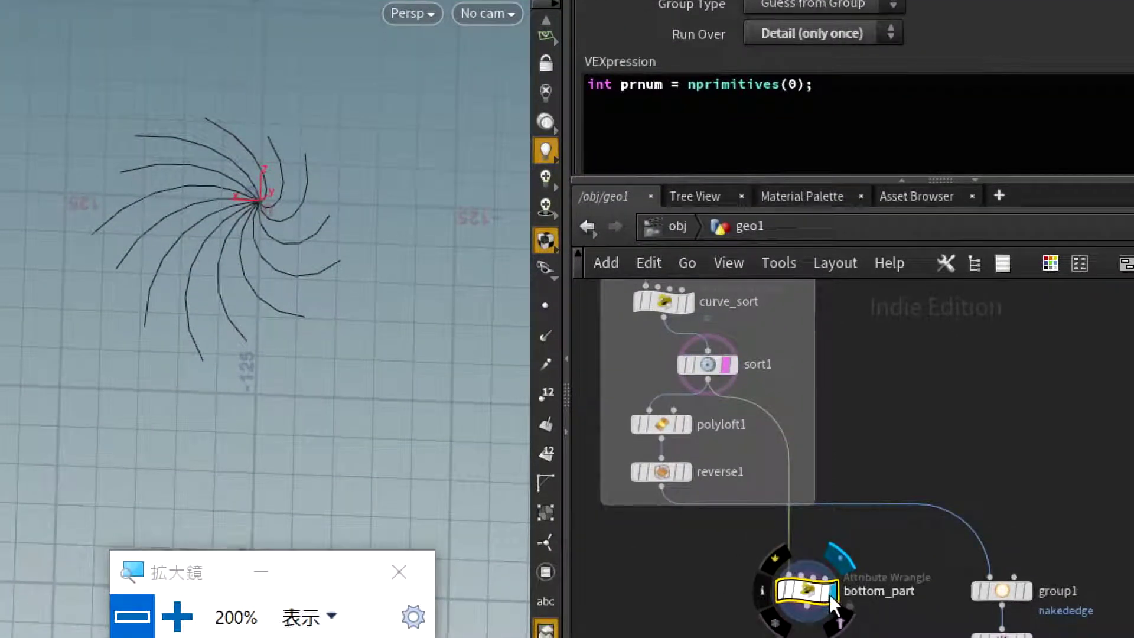
scroll(826, 594, "up", 3)
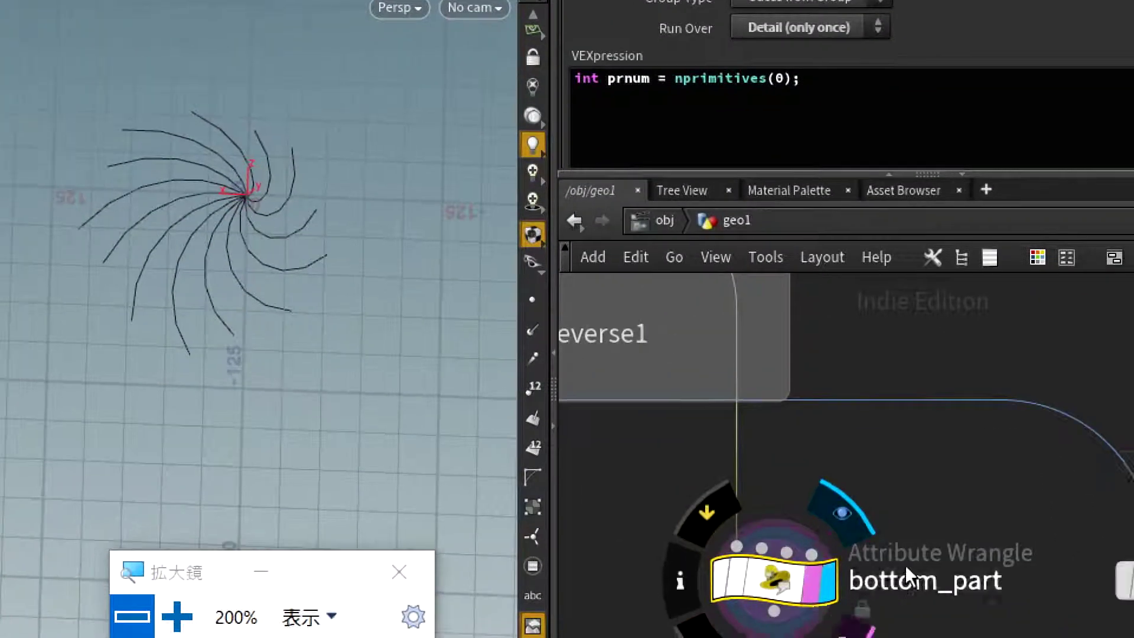
scroll(773, 421, "up", 3)
scroll(768, 425, "down", 2)
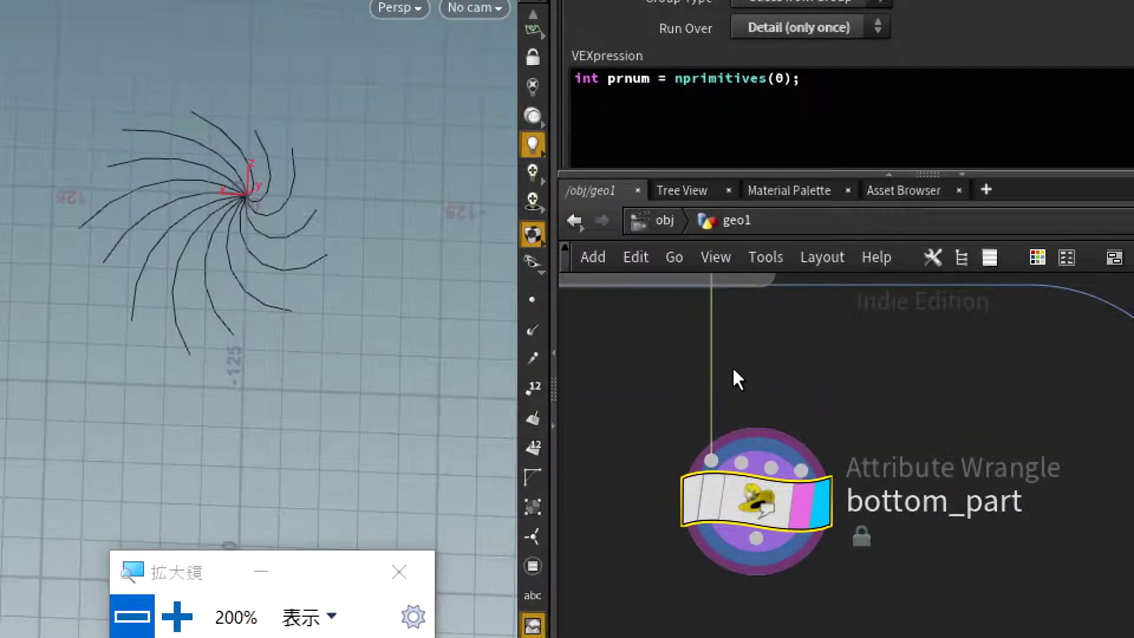
middle_click_drag(735, 378, 730, 403)
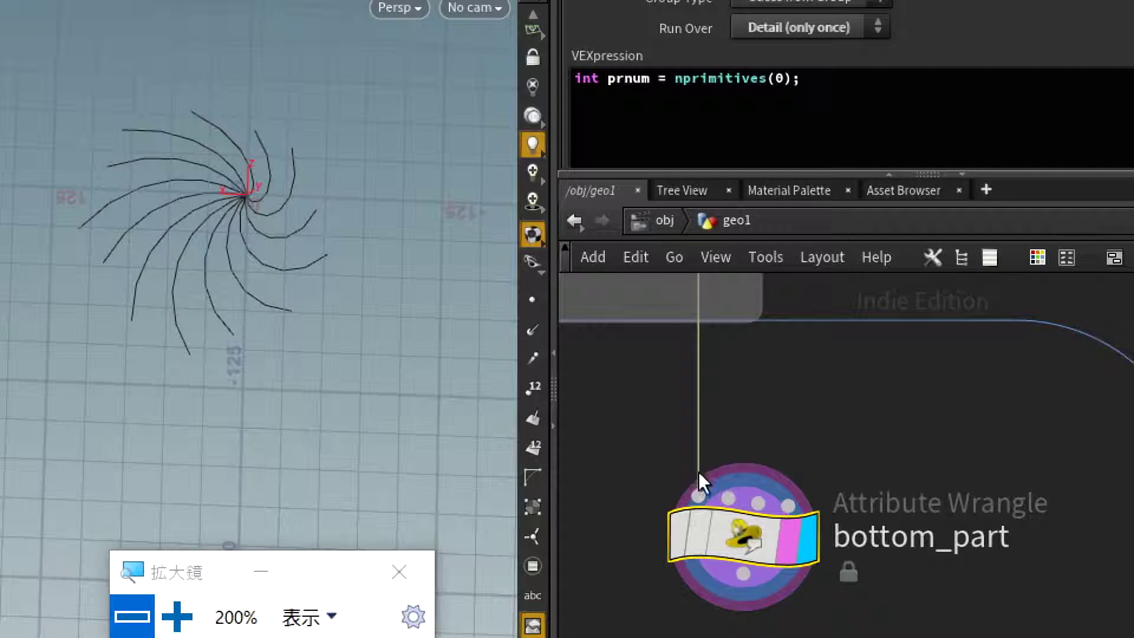
left_click_drag(814, 80, 675, 79)
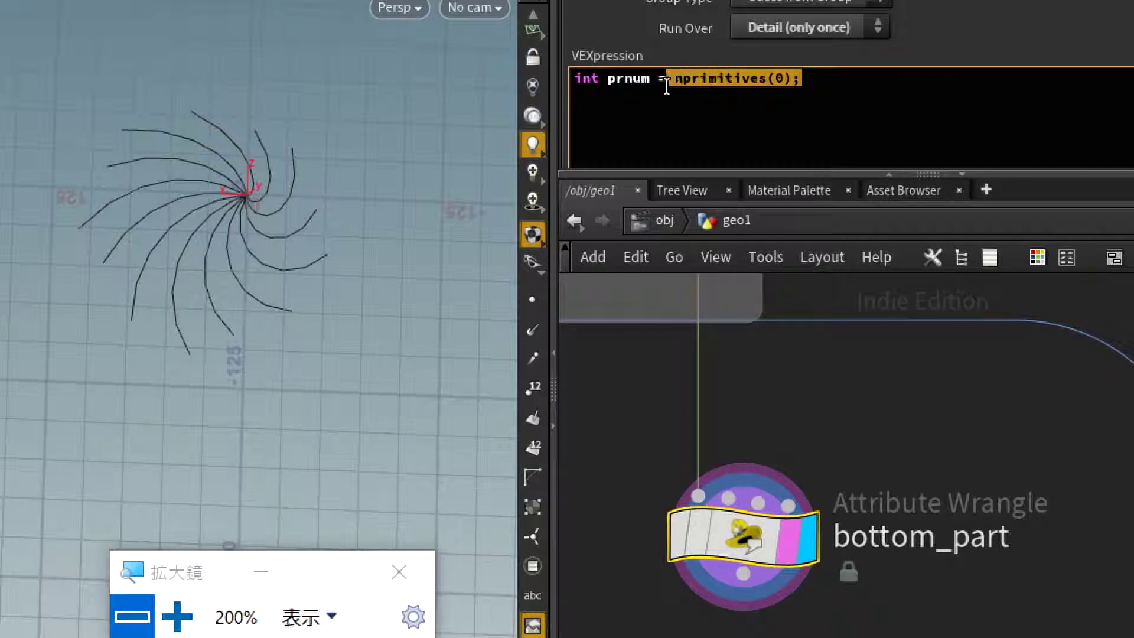
left_click(782, 80)
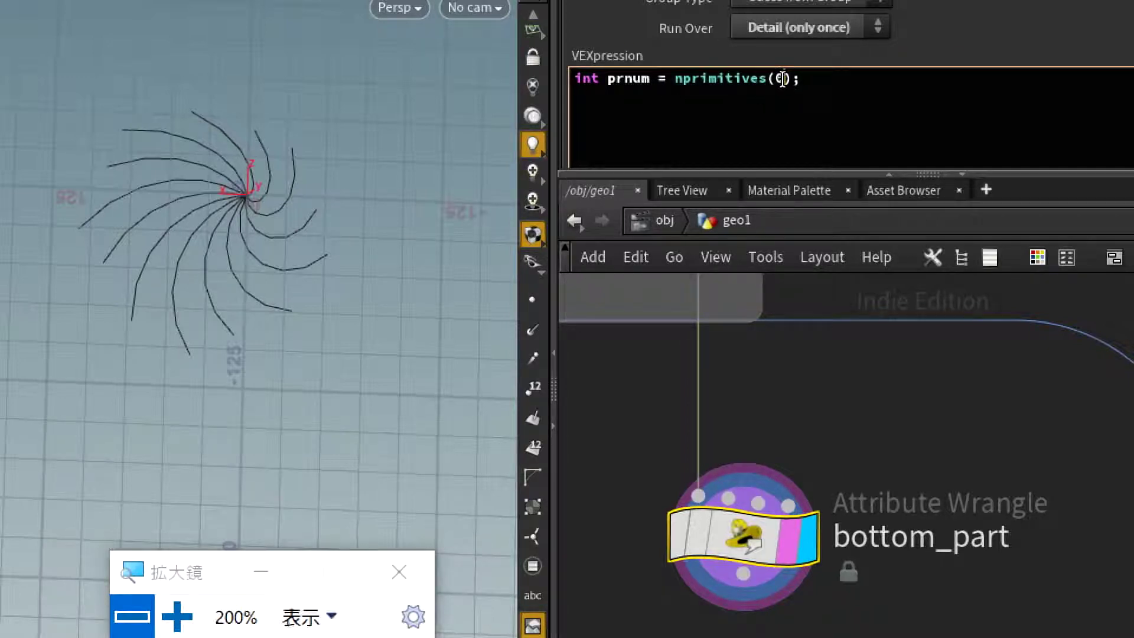
double_click(781, 79)
left_click(820, 81)
left_click_drag(802, 78, 682, 79)
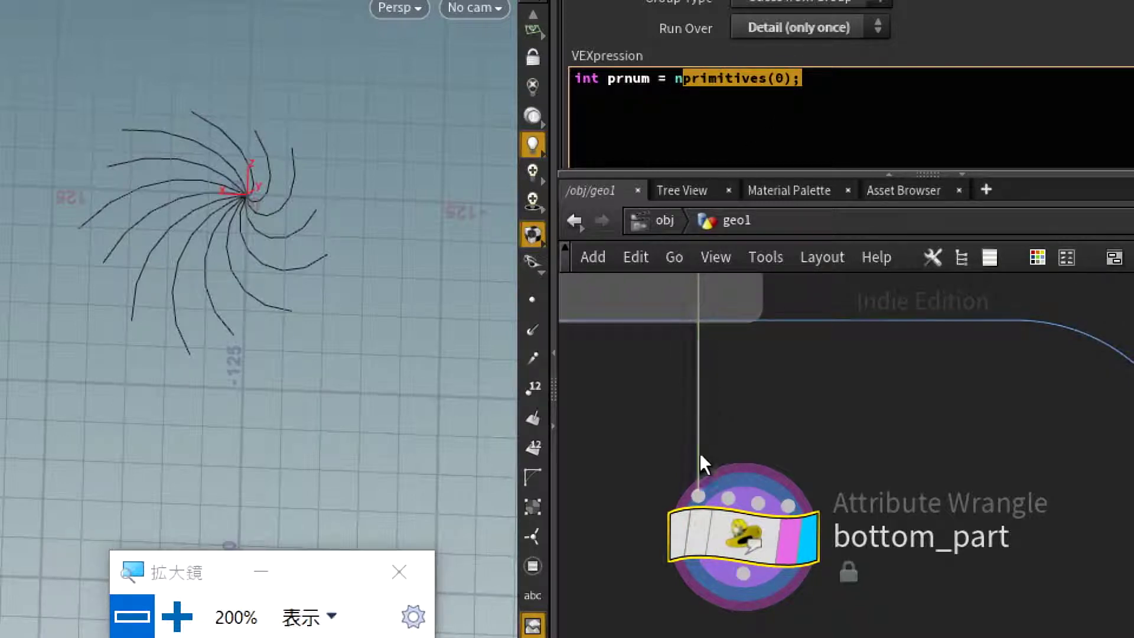
scroll(703, 467, "down", 5)
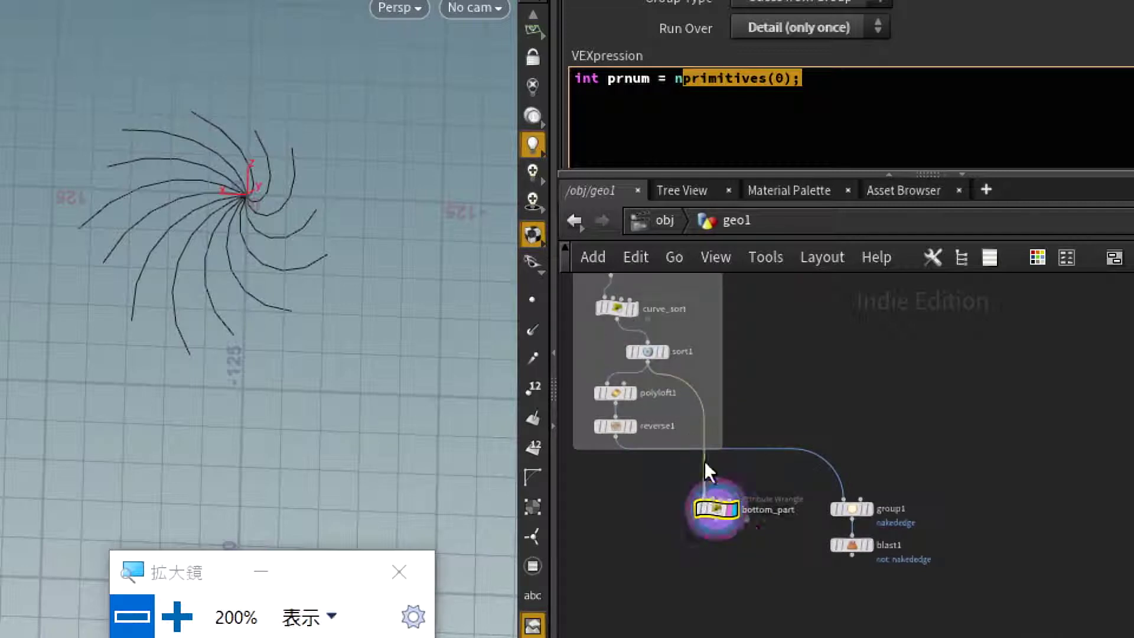
scroll(696, 414, "up", 3)
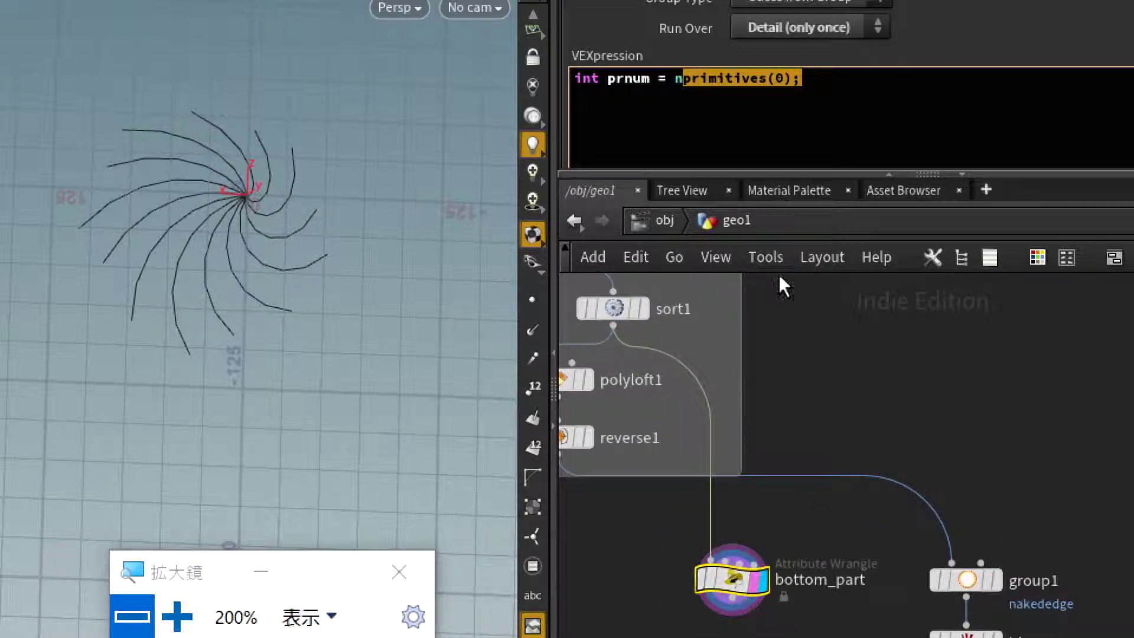
left_click_drag(825, 80, 608, 78)
left_click(656, 78)
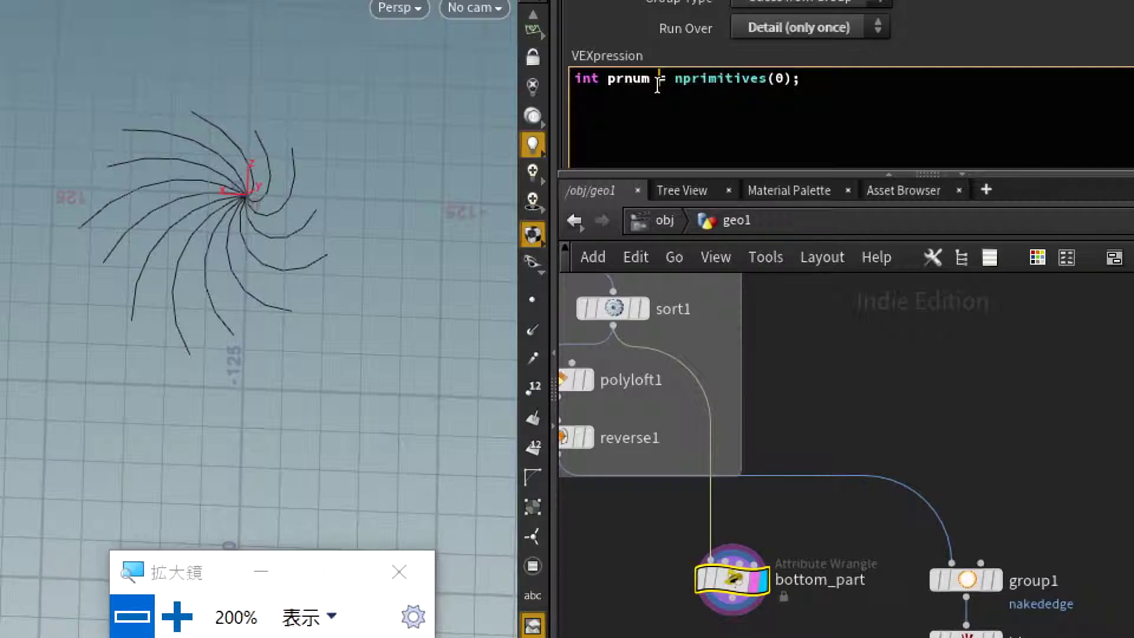
double_click(632, 78)
left_click(634, 78)
Step: Add the loop for(int i=0; i<prnum; i++){ } below the first line
key("Return")
type("for(in ti")
key("BackSpace")
key("BackSpace")
key("BackSpace")
type("t i=0;")
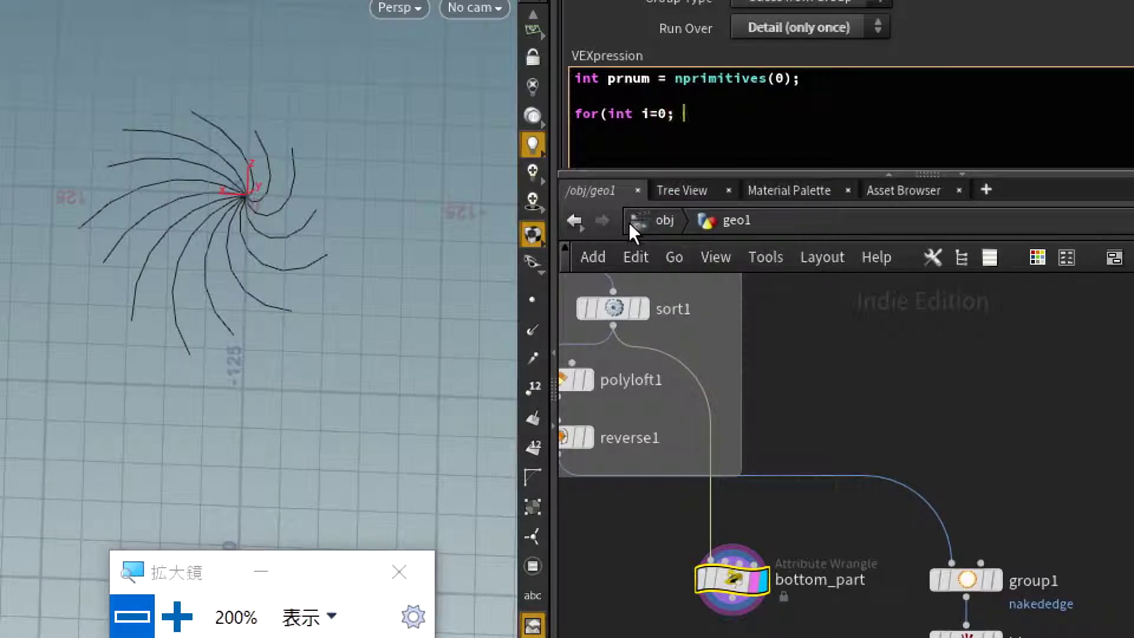
type(" i<pr")
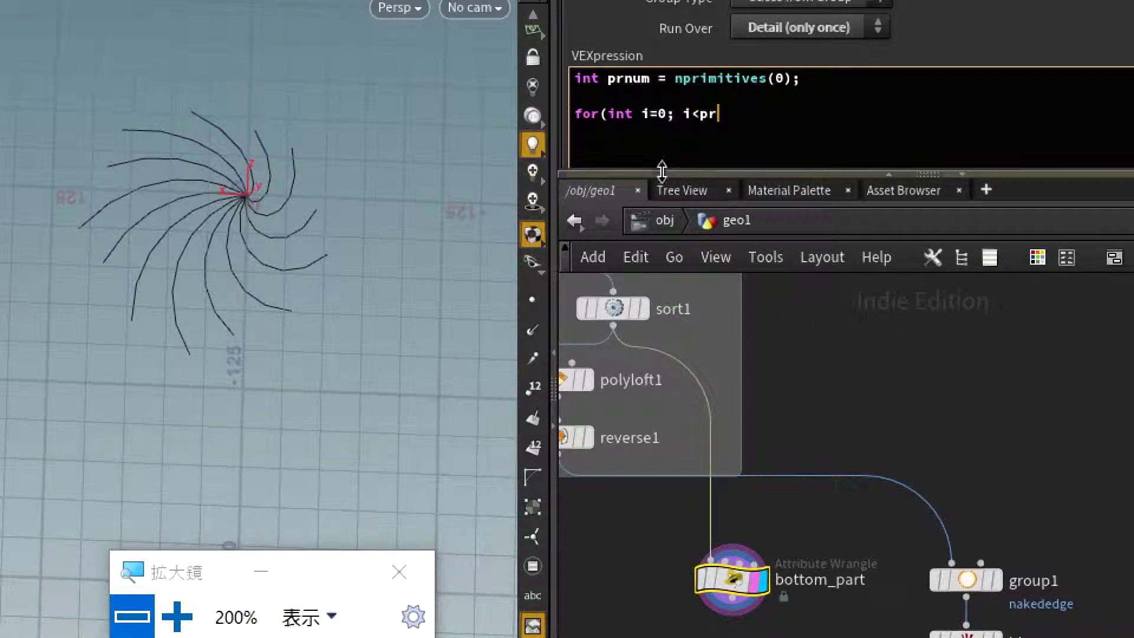
type("num; ")
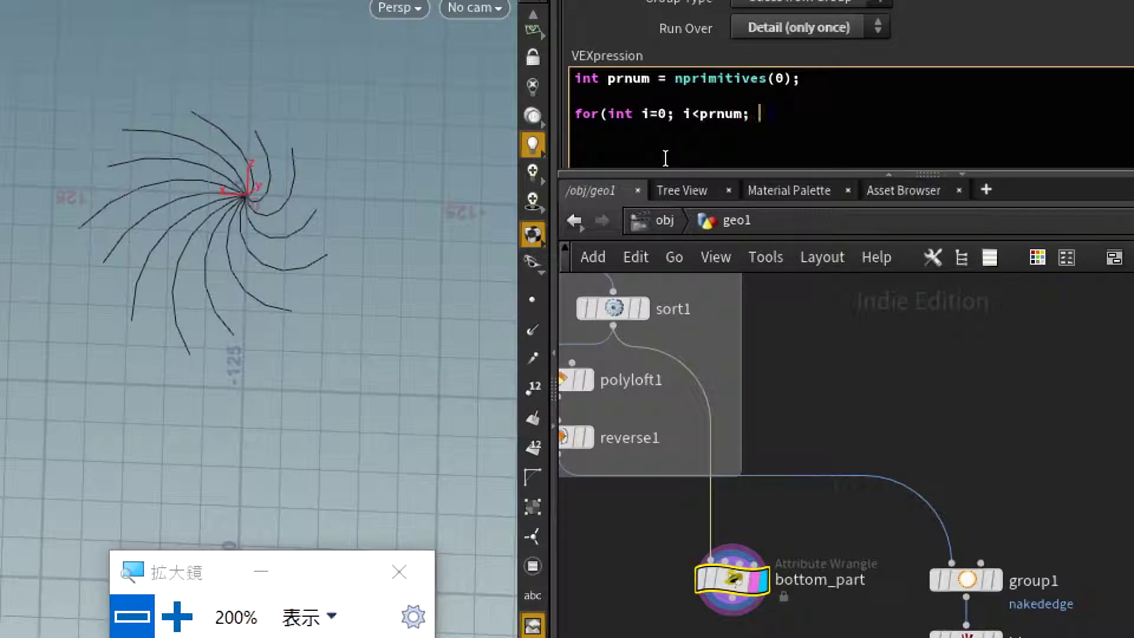
type("i++){")
key("Return")
type("}")
Step: Fill the loop body with the indented line int pr = i;
key("Left")
key("Return")
key("Up")
key("Tab")
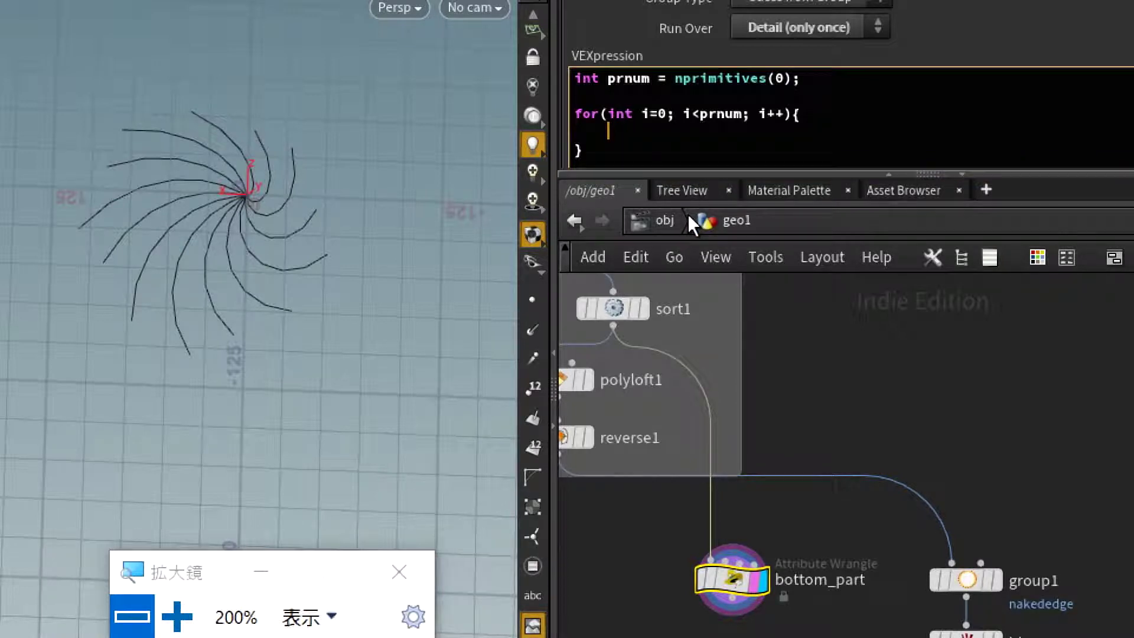
type("int ")
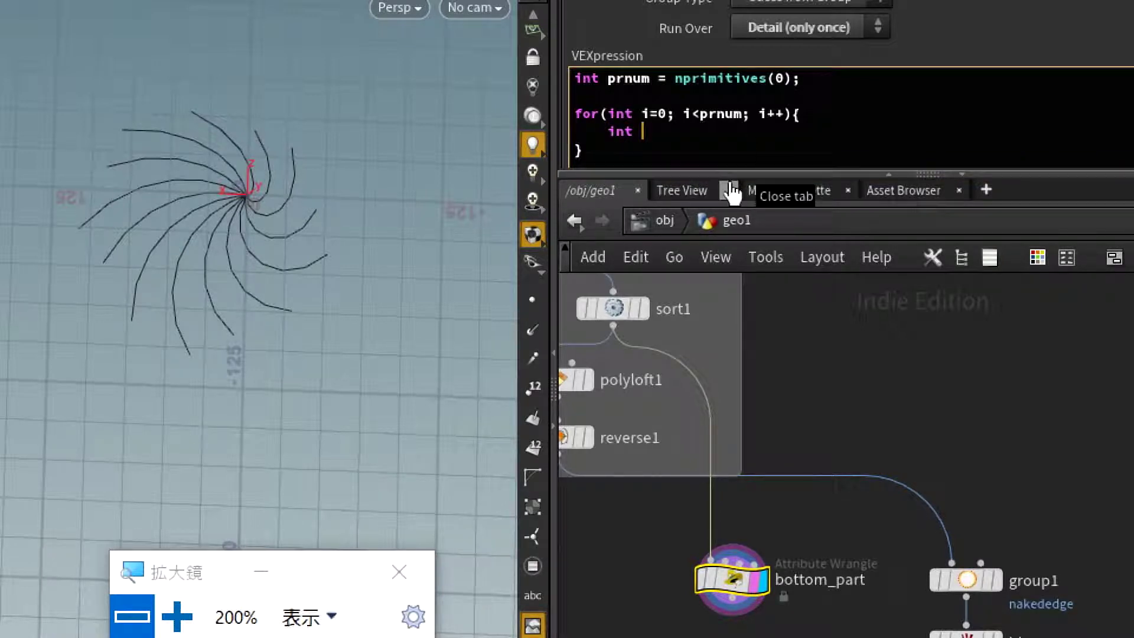
type("pr = ")
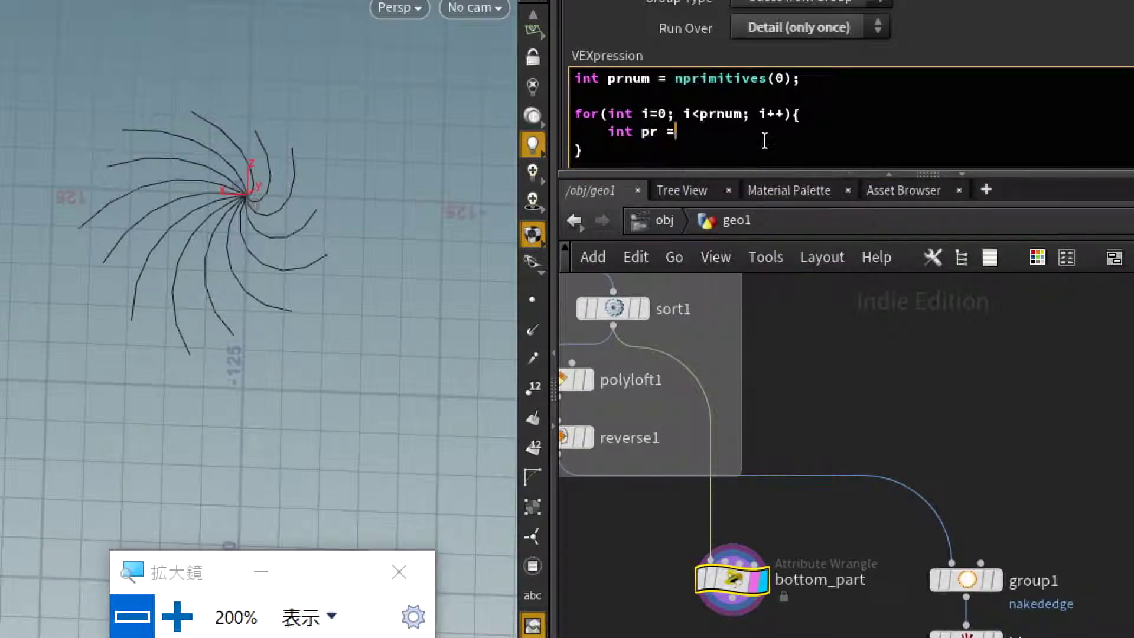
type("i;")
double_click(685, 133)
left_click(726, 133)
scroll(256, 245, "up", 2)
Step: Display points on the spiral curves and add blank lines inside the loop
scroll(205, 228, "up", 2)
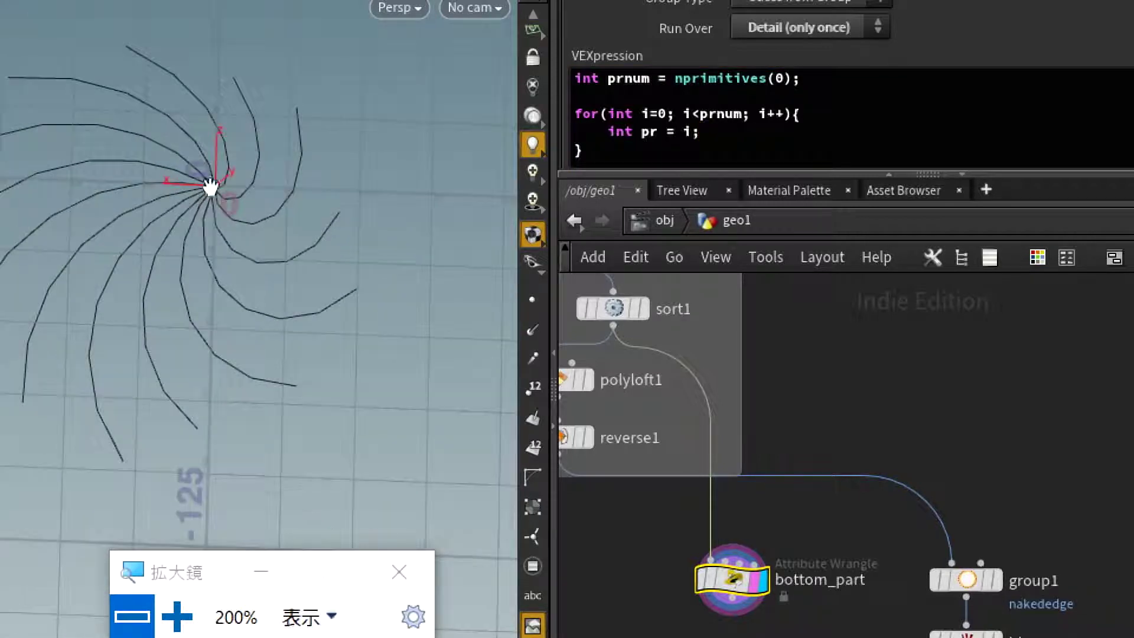
left_click(532, 300)
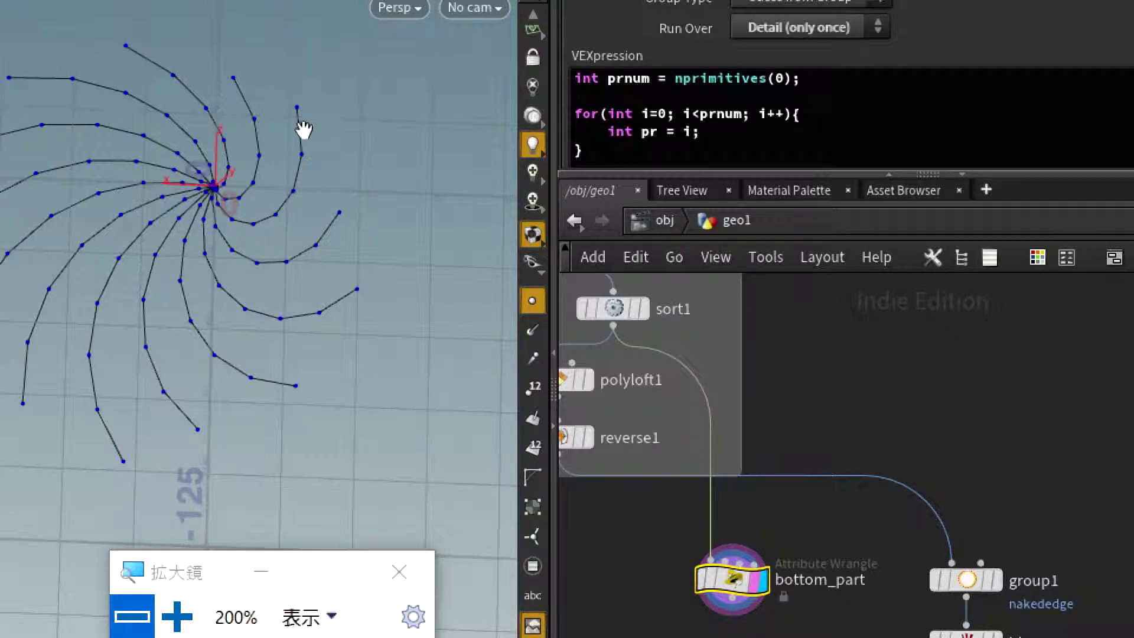
left_click(714, 131)
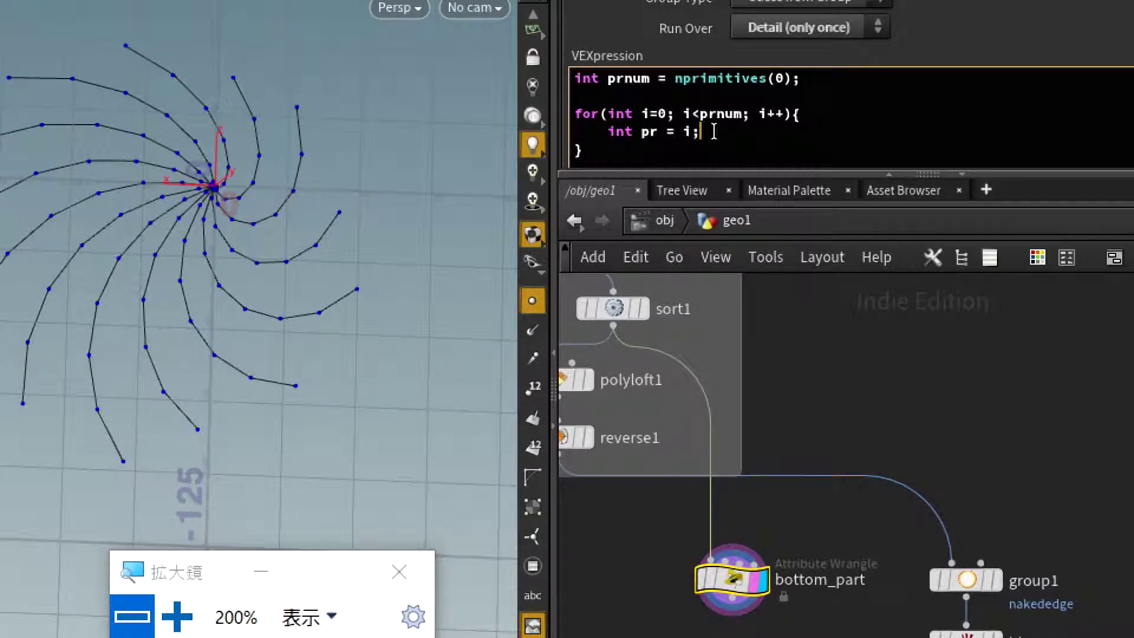
key("Return")
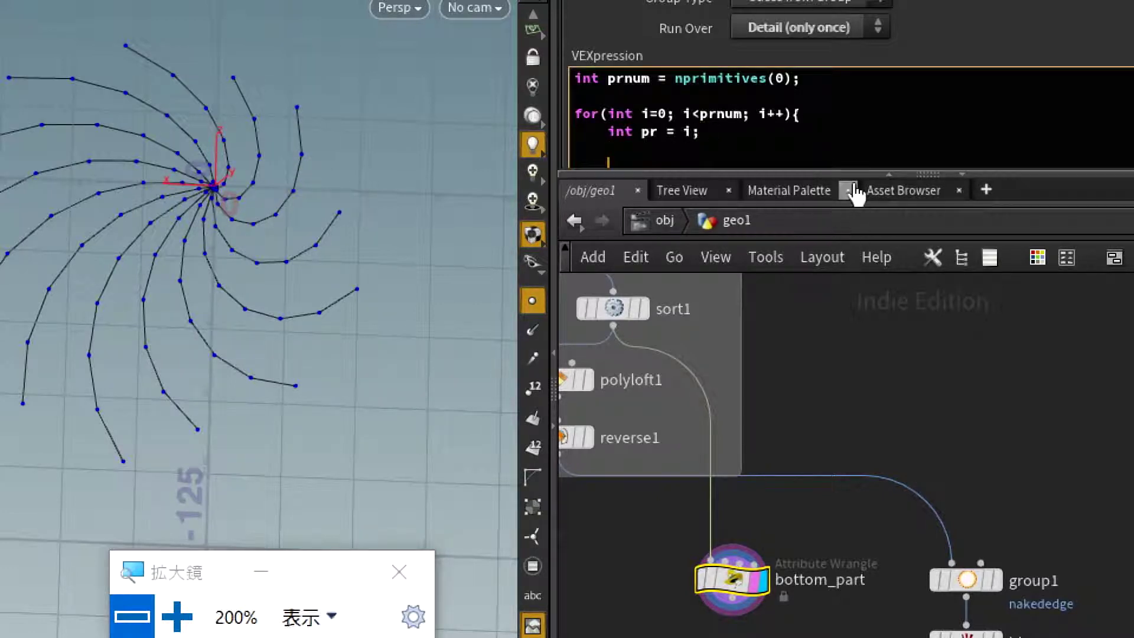
key("Return")
key("Return")
type("}")
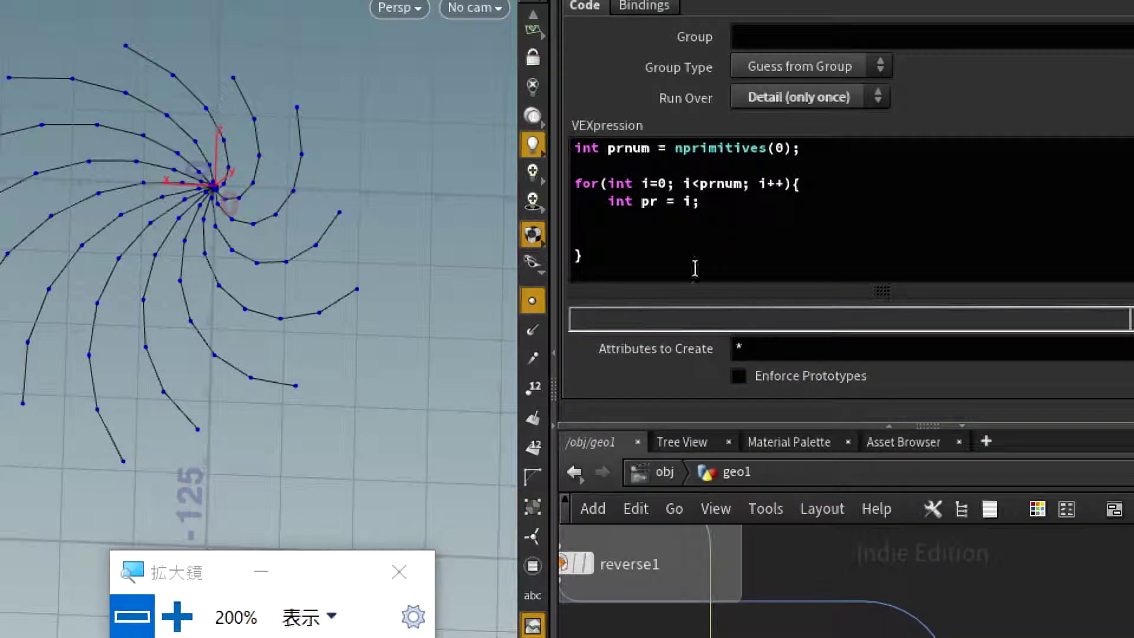
left_click(672, 239)
Step: Type int pts[] = primpoints(0, pr); inside the loop and check the pr reference
type("int @t")
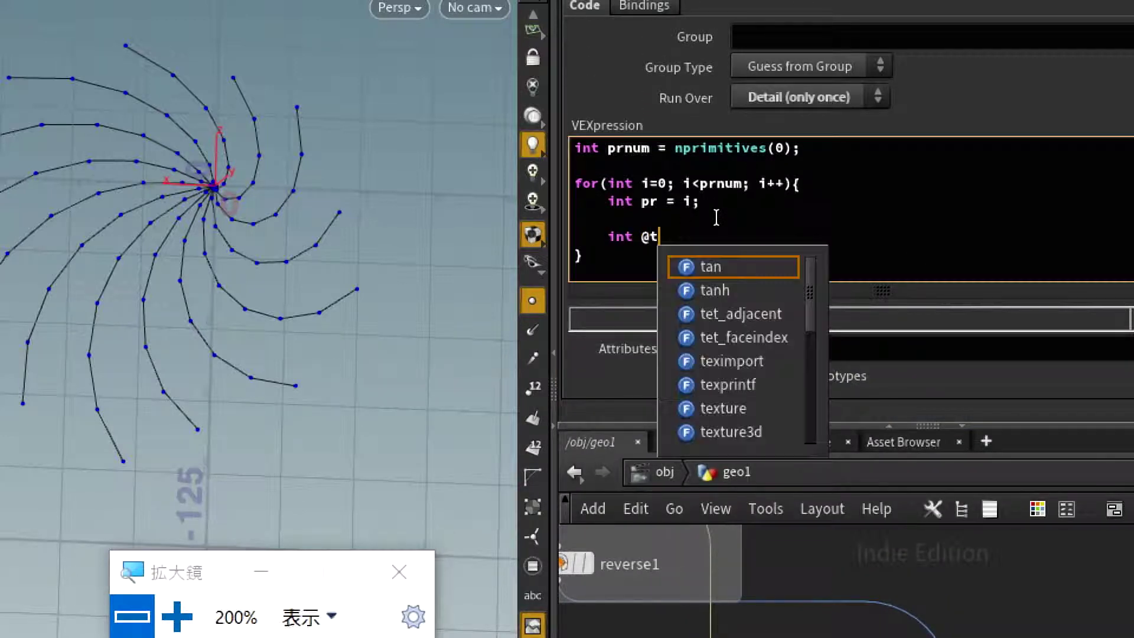
key("BackSpace")
key("BackSpace")
type("pts")
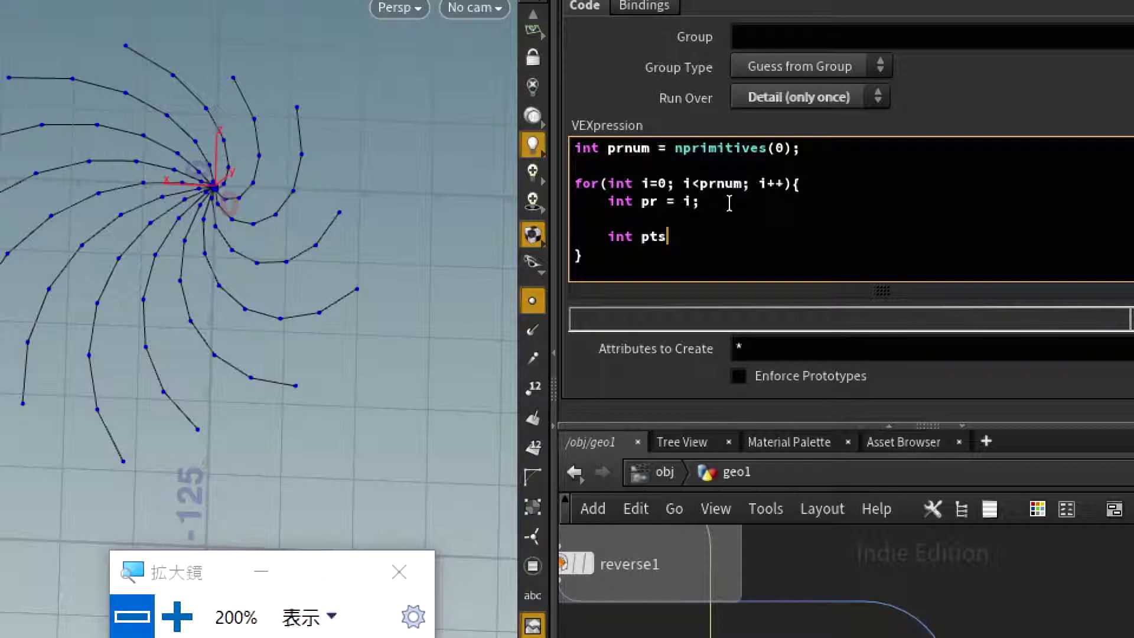
type("[] = ")
type("primpoints(0, ")
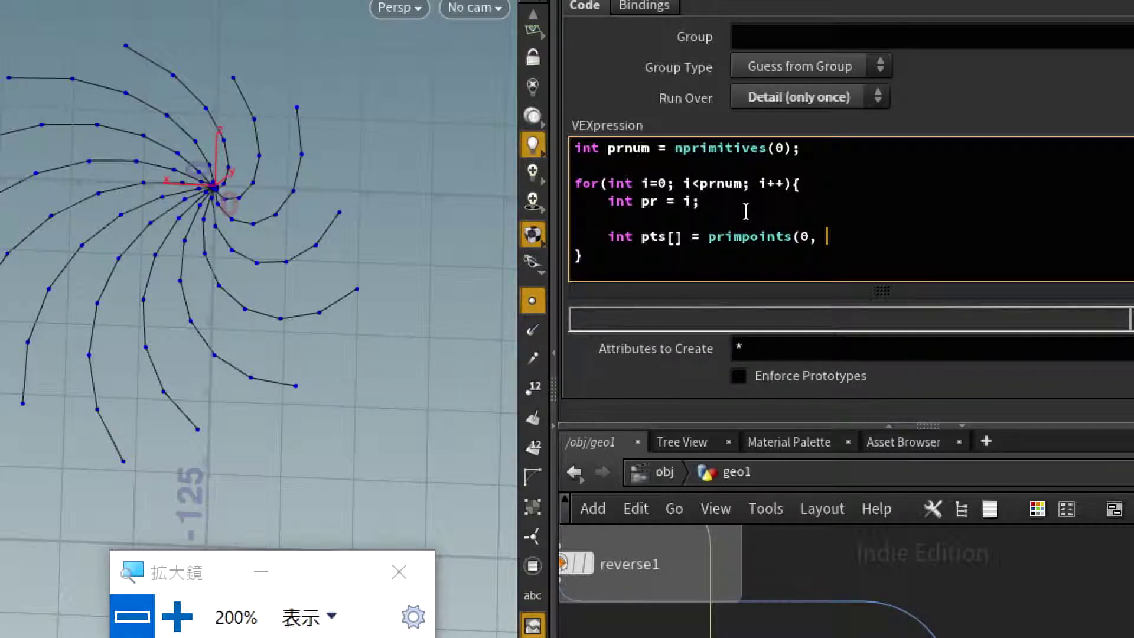
type("@")
type("p")
key("BackSpace")
key("BackSpace")
type("pr")
type(");")
double_click(650, 201)
left_click(661, 201)
double_click(649, 201)
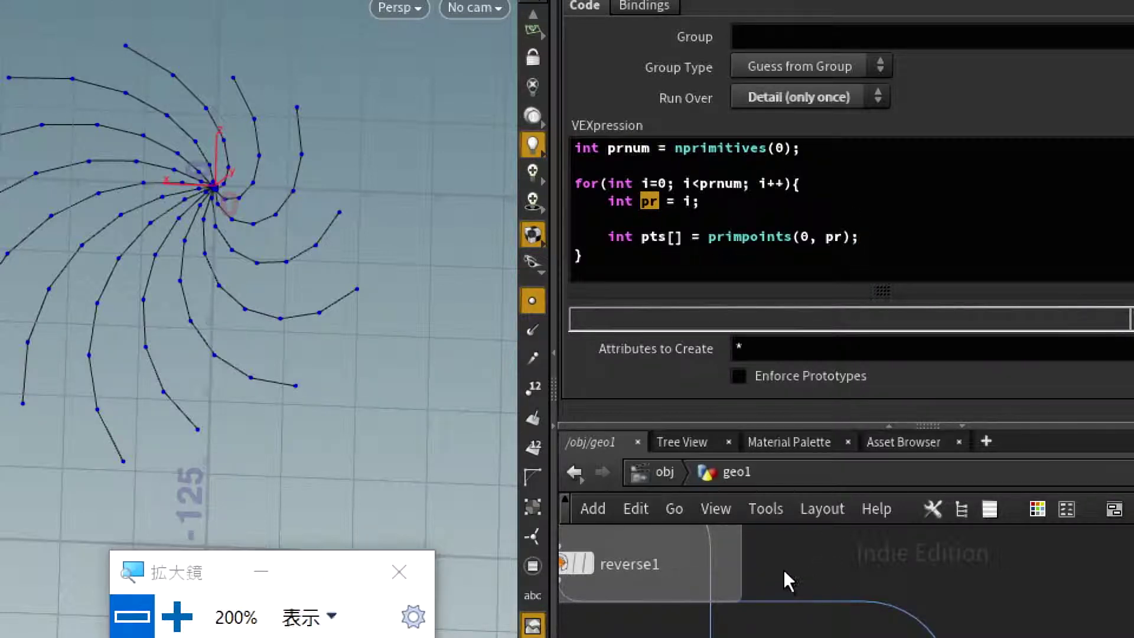
left_click(840, 223)
left_click(886, 243)
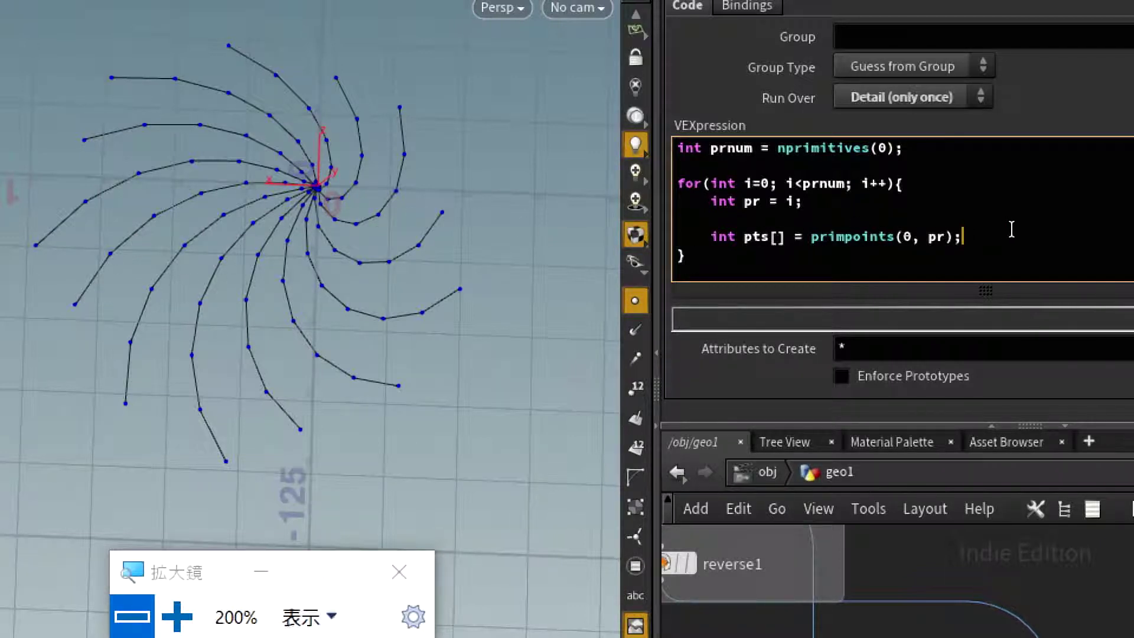
mouse_move(984, 236)
left_mouse_down()
mouse_move(712, 236)
mouse_move(972, 237)
left_mouse_up()
Step: Add int lastpt = pts[len(pts)-1]; after the pts line and apply the code
left_click(712, 236)
left_click(972, 236)
key("Return")
type("int ")
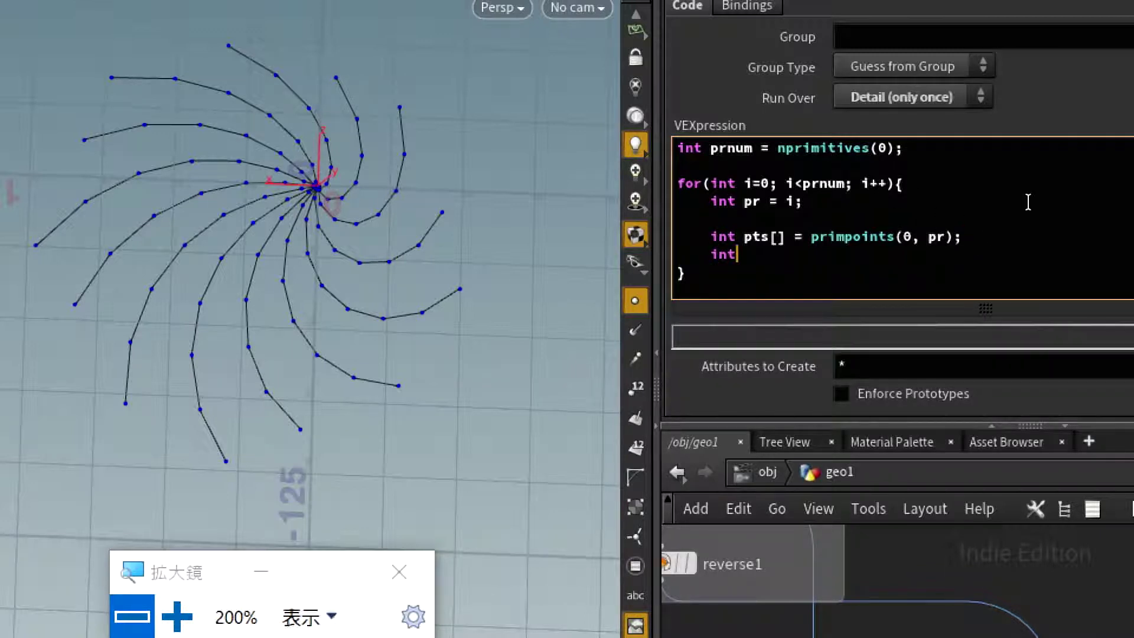
type("latstp")
type("t")
key("BackSpace")
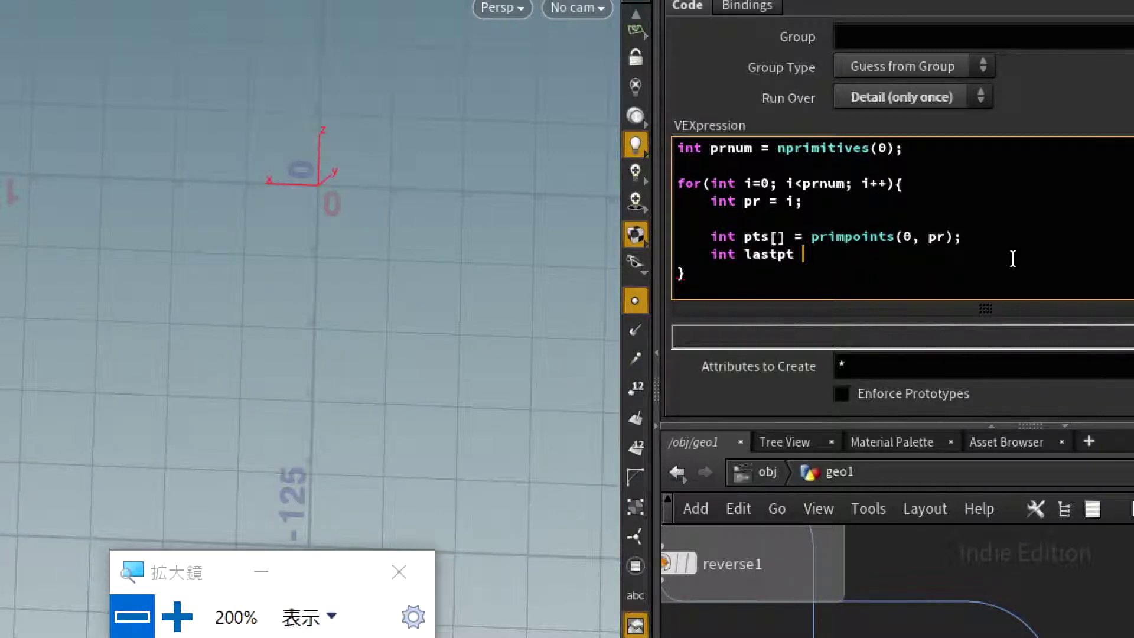
type("= pts")
type("[len")
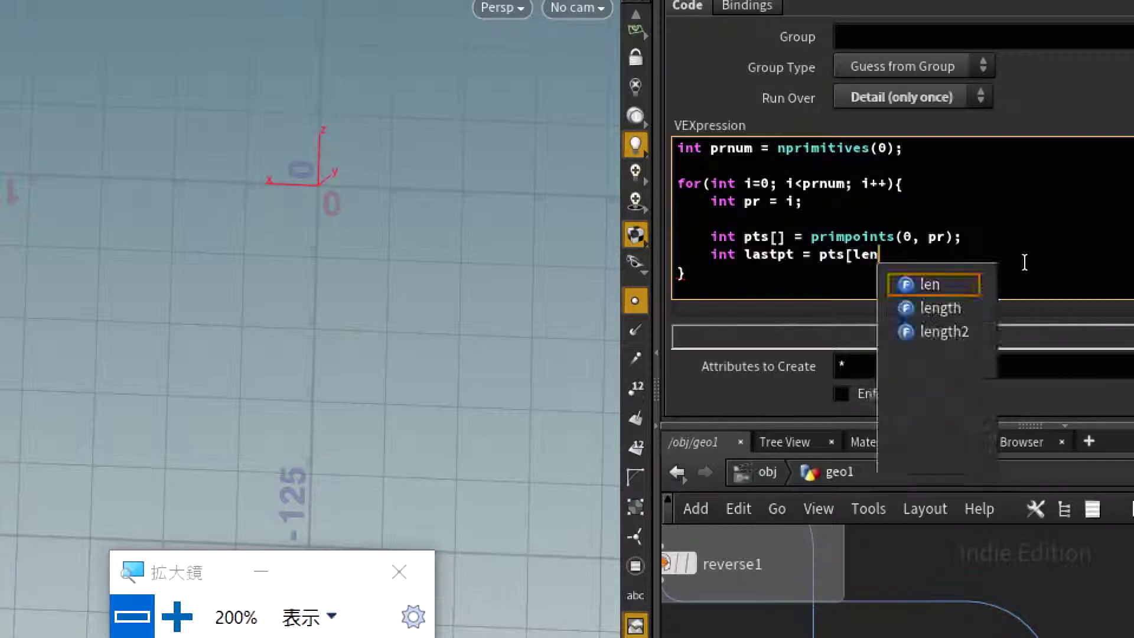
type("(pts)-")
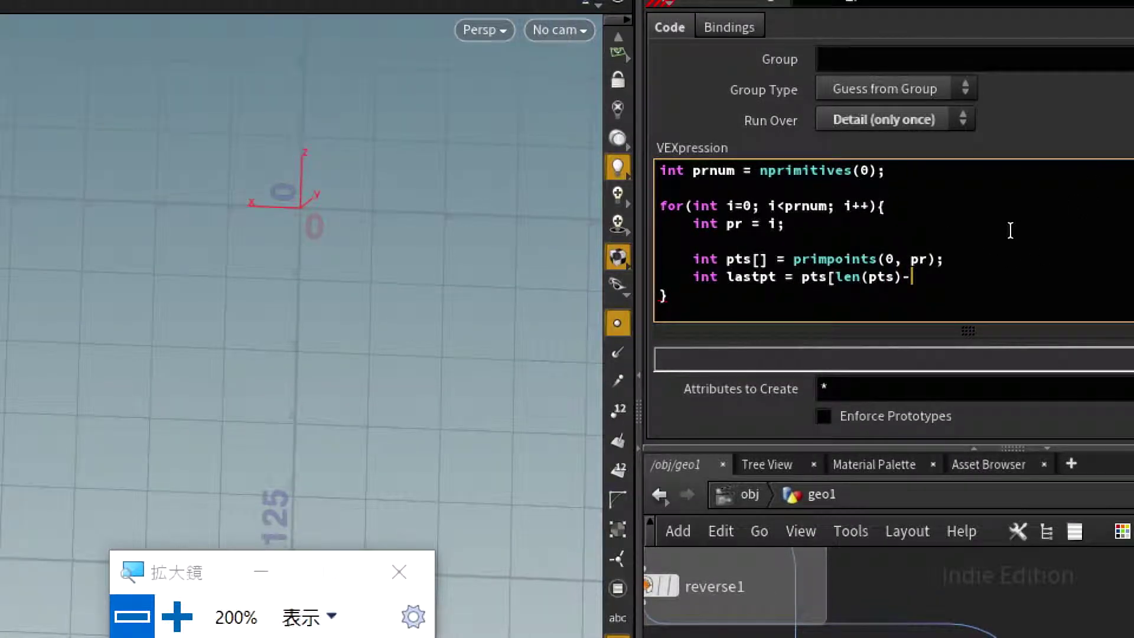
type("1];")
left_click(877, 591)
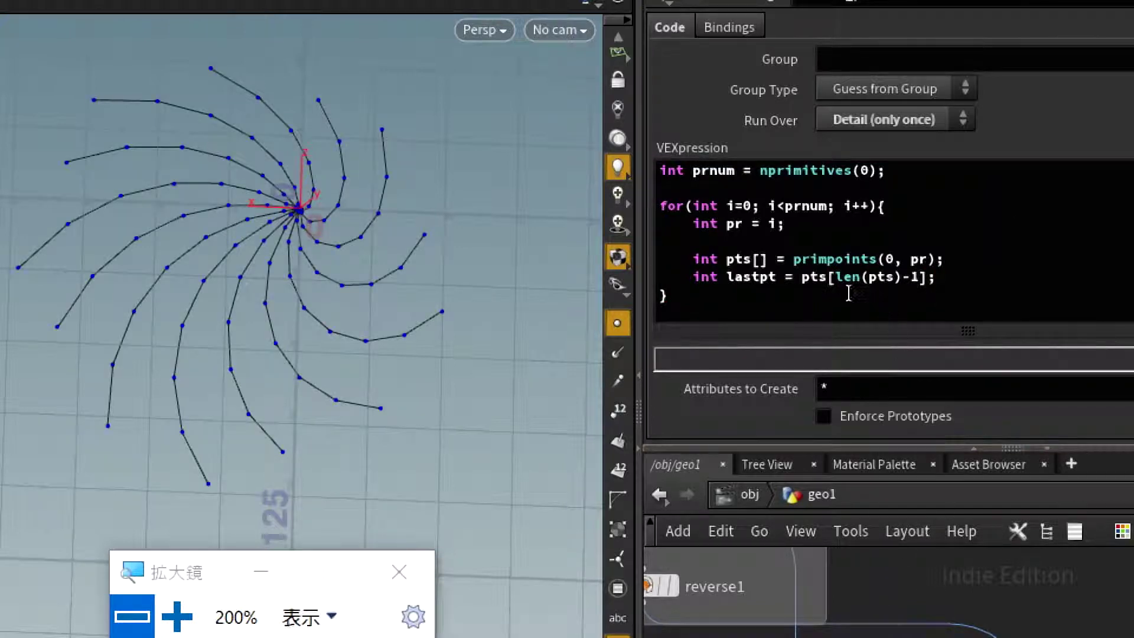
left_click_drag(693, 276, 945, 276)
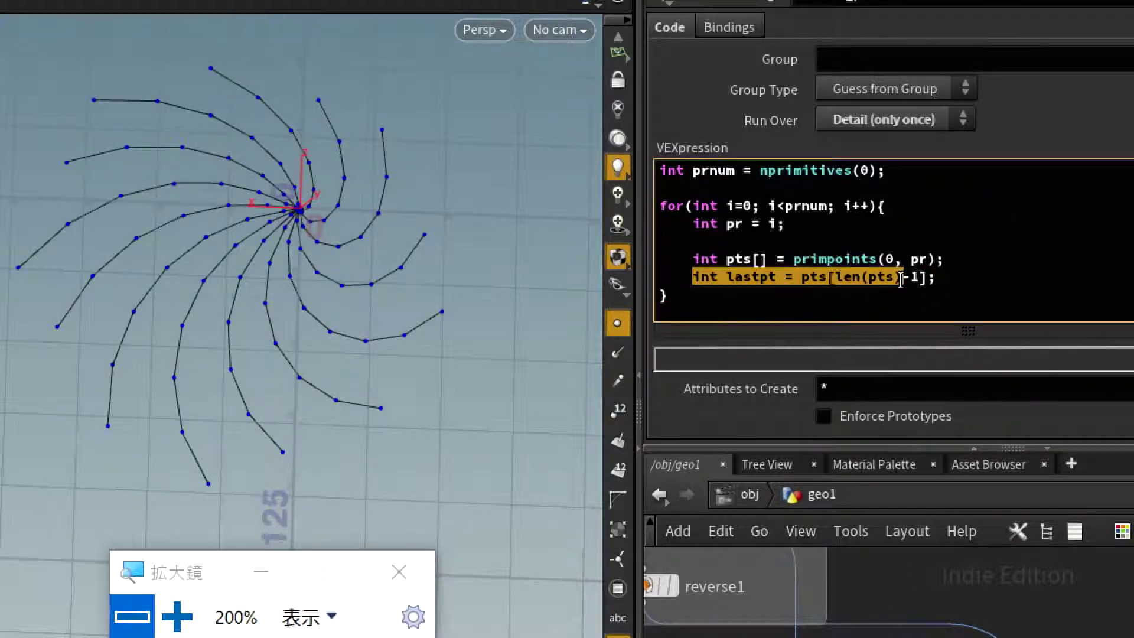
left_click(938, 277)
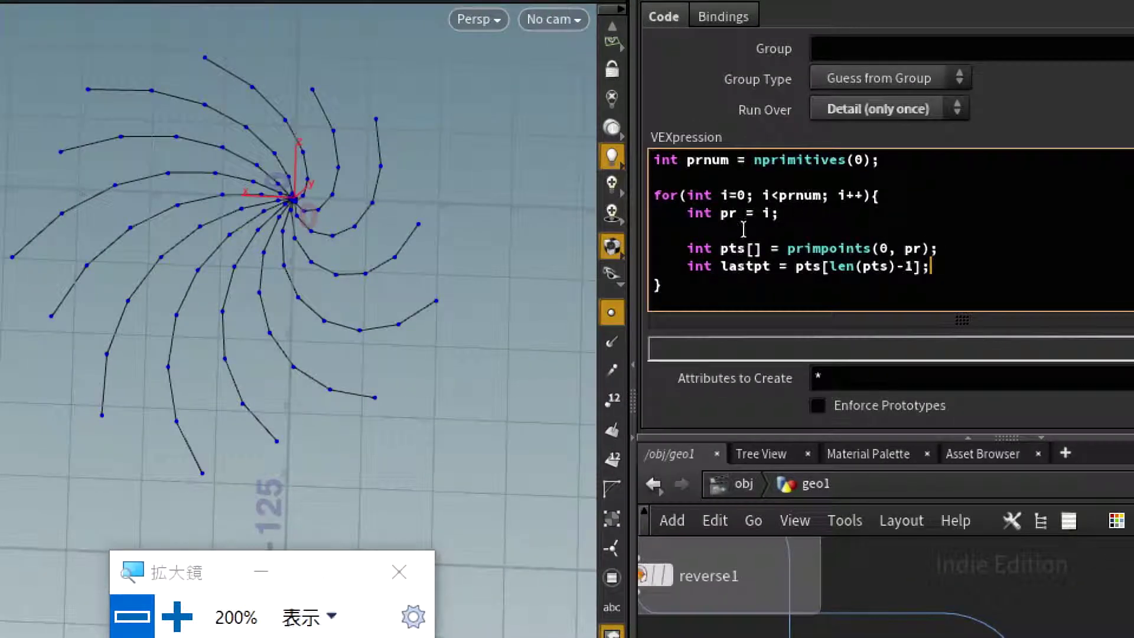
key("super+minus")
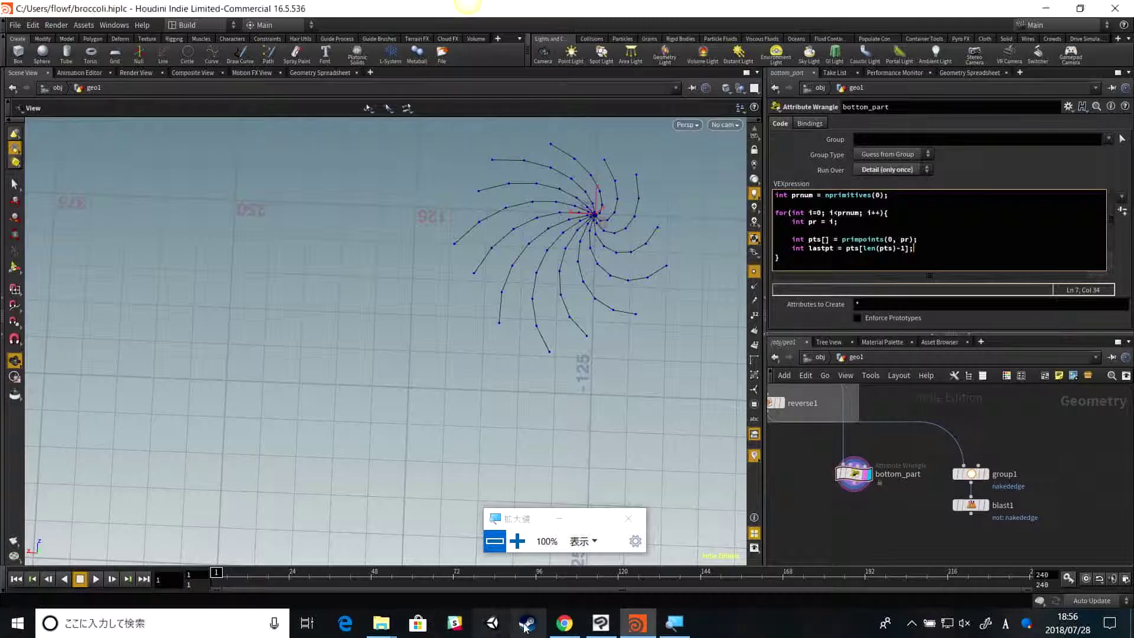
Step: Sketch the spiral arms from a centre point and number them up to 6
left_click(600, 623)
left_click_drag(477, 380, 577, 293)
left_click_drag(481, 381, 597, 360)
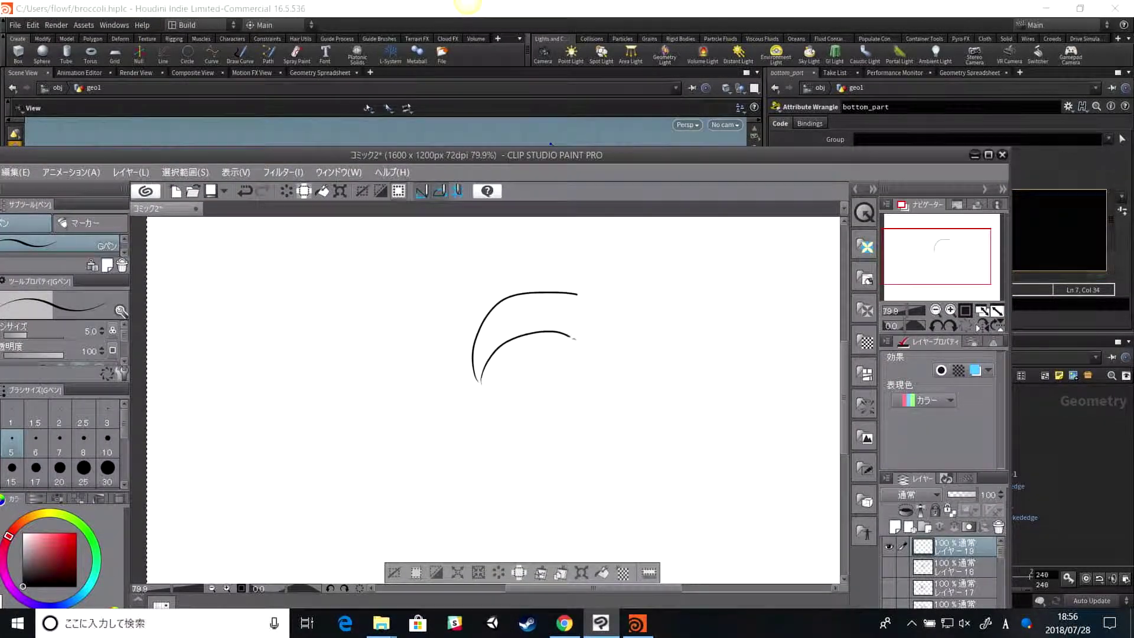
left_click_drag(482, 382, 555, 452)
mouse_move(477, 388)
left_mouse_down()
mouse_move(454, 479)
mouse_move(405, 443)
mouse_move(374, 397)
mouse_move(380, 344)
left_mouse_up()
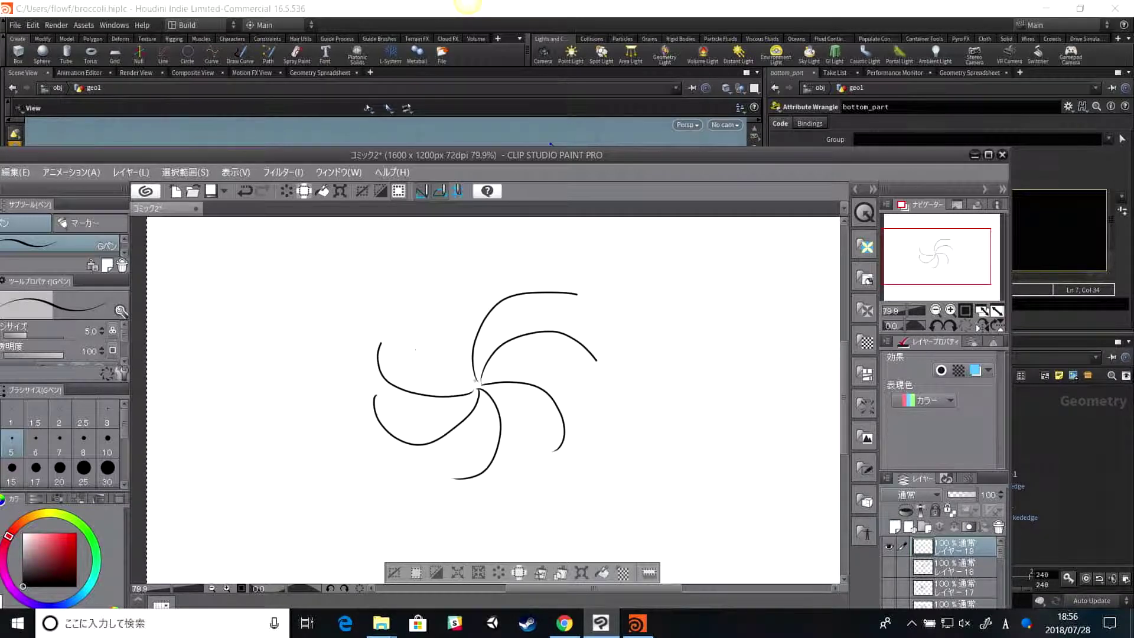
mouse_move(477, 385)
left_mouse_down()
mouse_move(451, 276)
mouse_move(502, 293)
left_mouse_up()
mouse_move(522, 384)
left_mouse_down()
mouse_move(534, 389)
mouse_move(500, 429)
mouse_move(443, 442)
left_mouse_up()
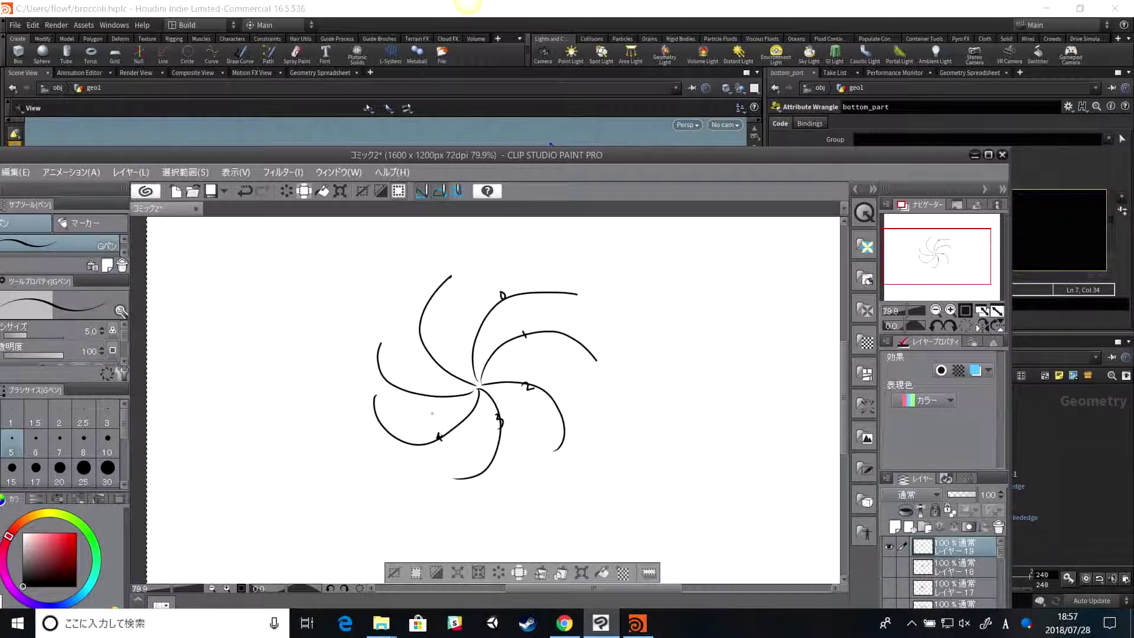
left_click_drag(429, 388, 420, 394)
left_click_drag(436, 347, 436, 357)
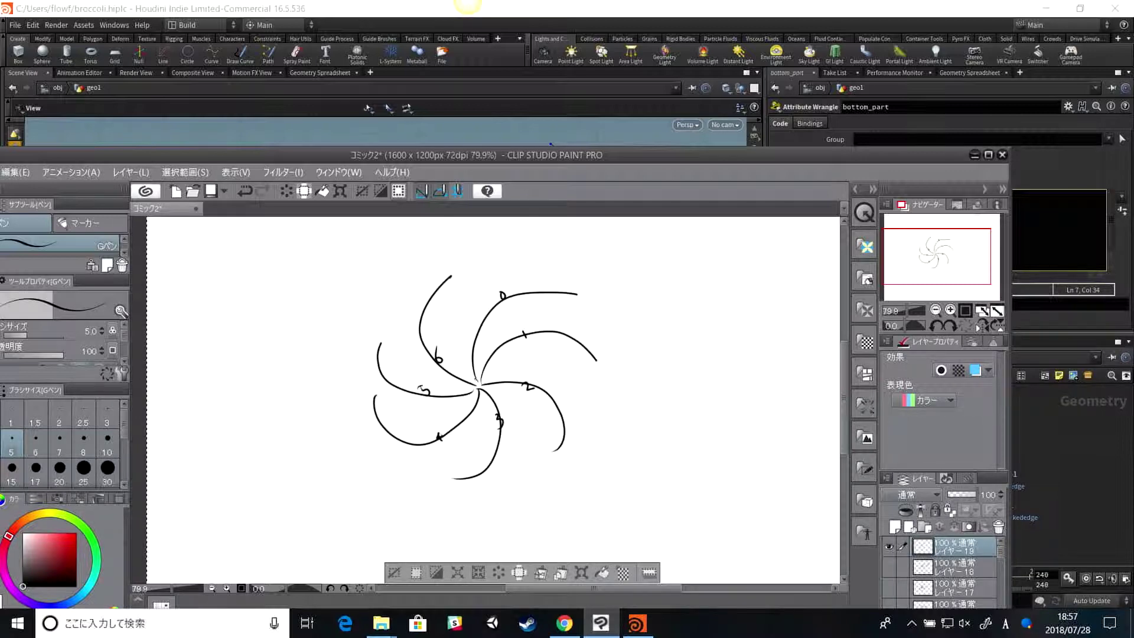
Step: Circle each arm's end point, connect the ends, and move the sketch aside
left_click(472, 353)
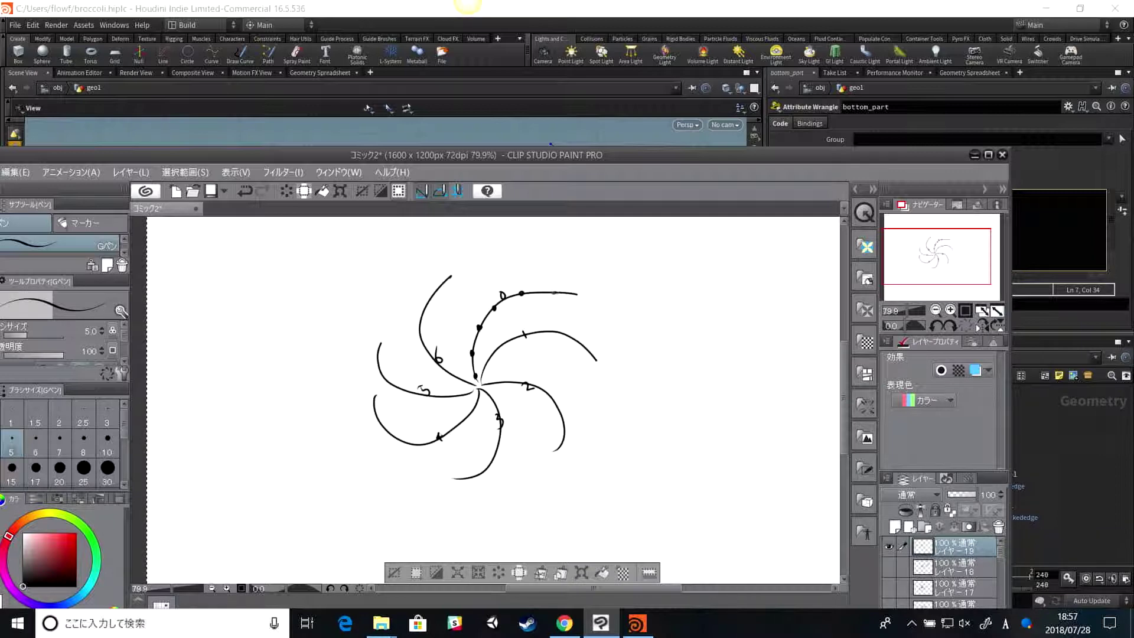
left_click(554, 292)
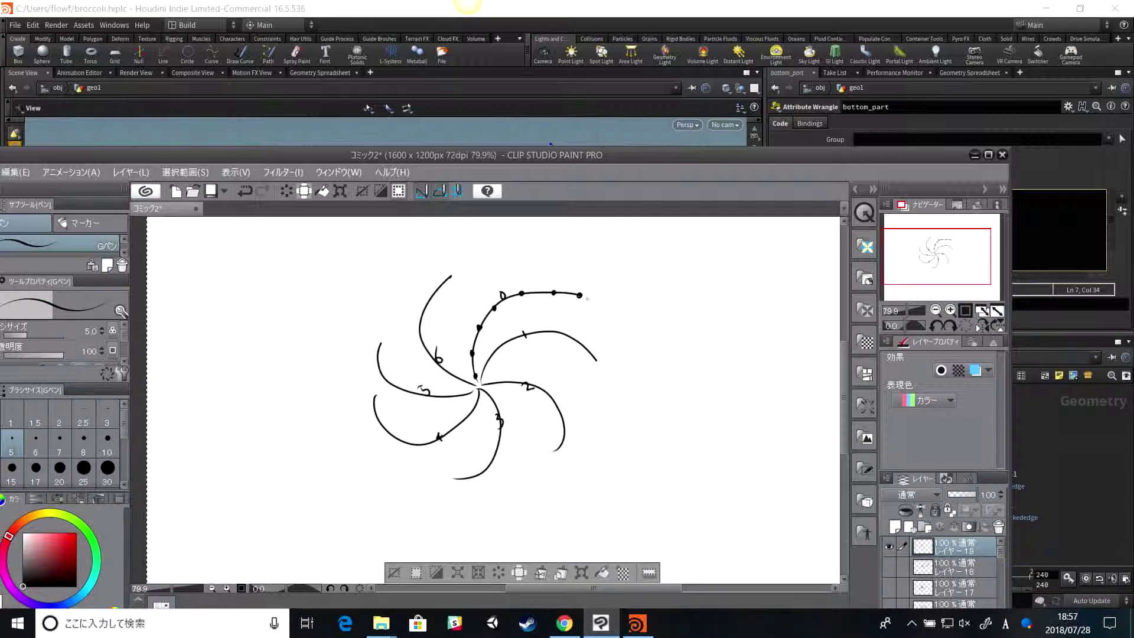
left_click_drag(583, 304, 594, 291)
left_click_drag(597, 362, 598, 354)
left_click_drag(555, 449, 558, 444)
left_click_drag(452, 476, 446, 479)
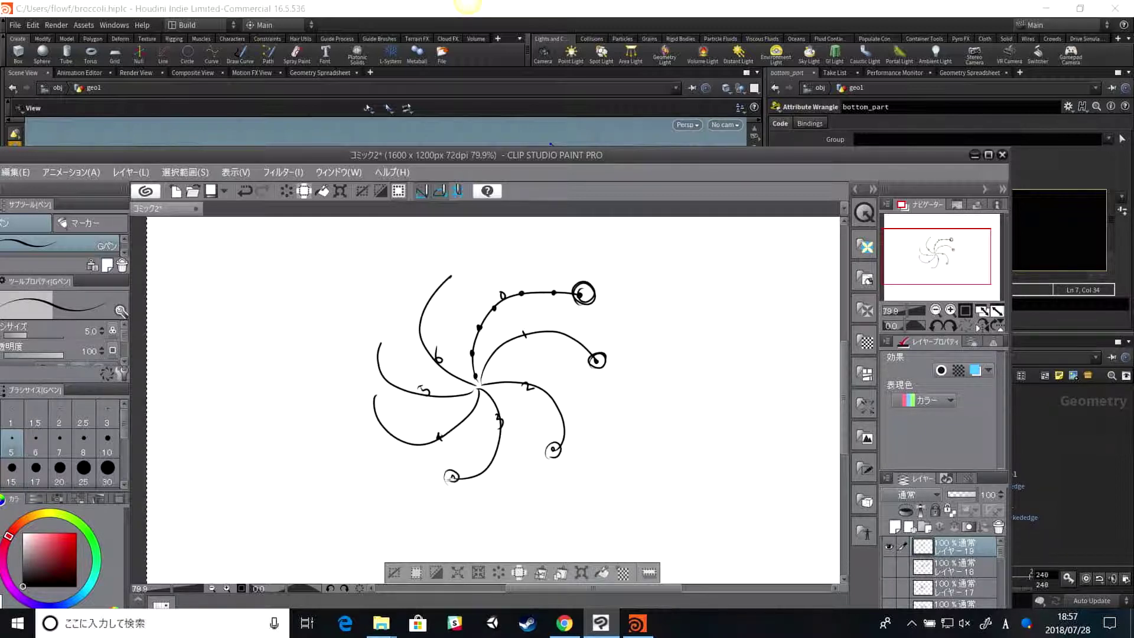
left_click_drag(374, 399, 378, 395)
left_click_drag(382, 339, 385, 337)
left_click_drag(453, 276, 449, 282)
mouse_move(386, 339)
left_mouse_down()
mouse_move(456, 275)
mouse_move(576, 298)
mouse_move(591, 374)
mouse_move(558, 442)
mouse_move(450, 475)
mouse_move(373, 401)
mouse_move(383, 338)
left_mouse_up()
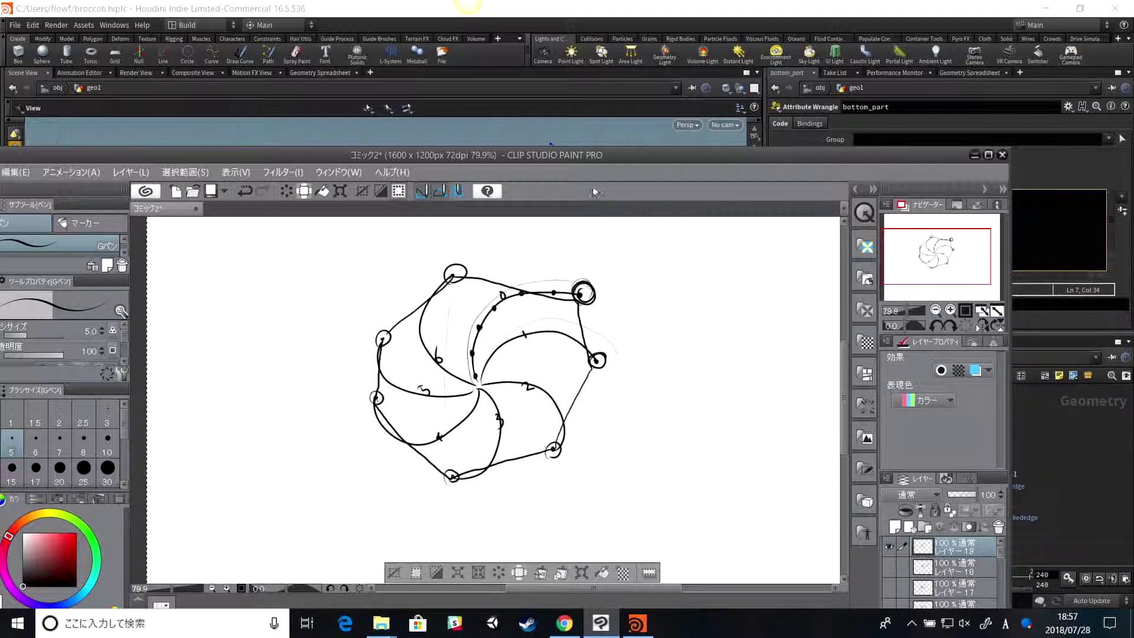
left_click_drag(596, 155, 573, 451)
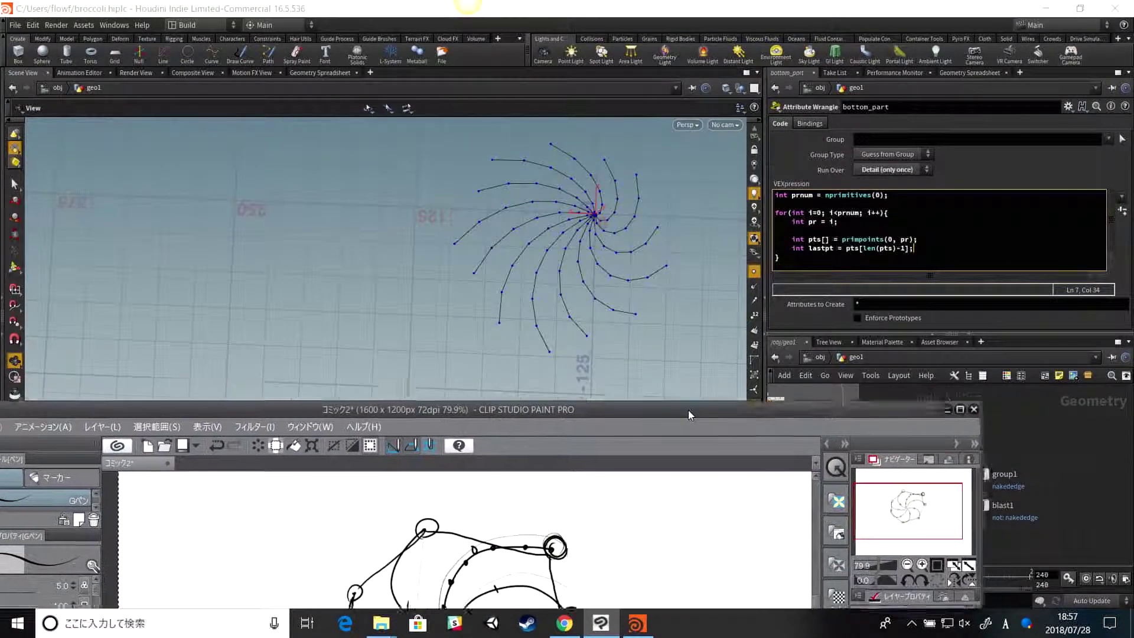
Step: Bring Houdini forward, zoom in and tilt the view of the spiral curves
left_click_drag(697, 451, 713, 146)
left_click(679, 8)
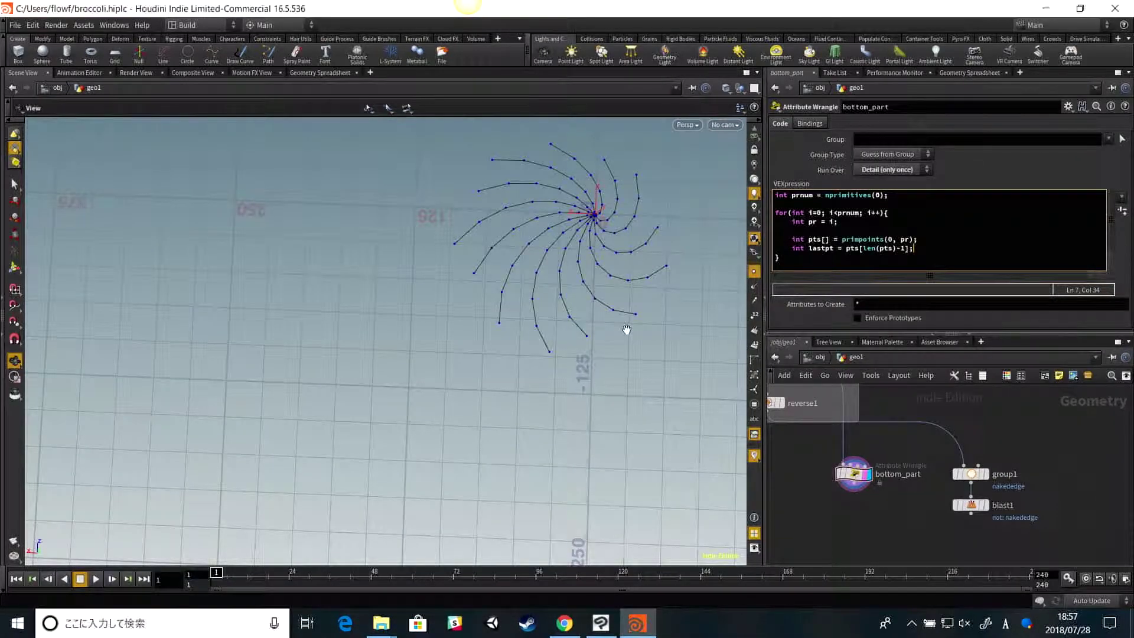
scroll(646, 313, "up", 1)
scroll(648, 303, "up", 2)
mouse_move(648, 304)
left_mouse_down()
mouse_move(537, 392)
mouse_move(549, 314)
mouse_move(519, 371)
mouse_move(507, 367)
mouse_move(506, 418)
mouse_move(653, 359)
left_mouse_up()
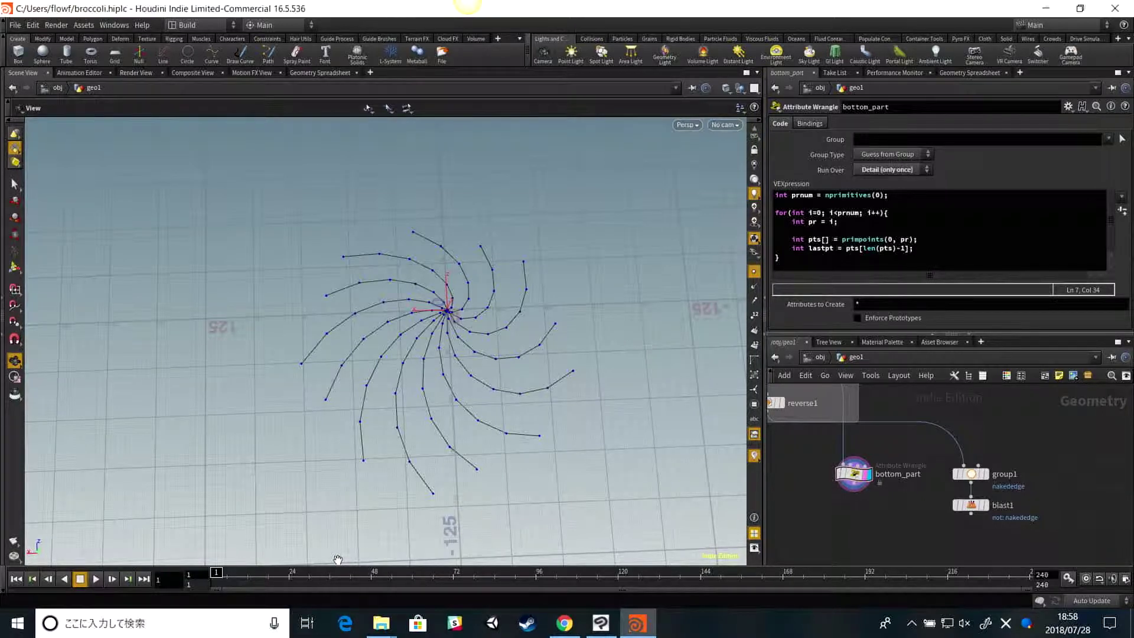
key("super+plus")
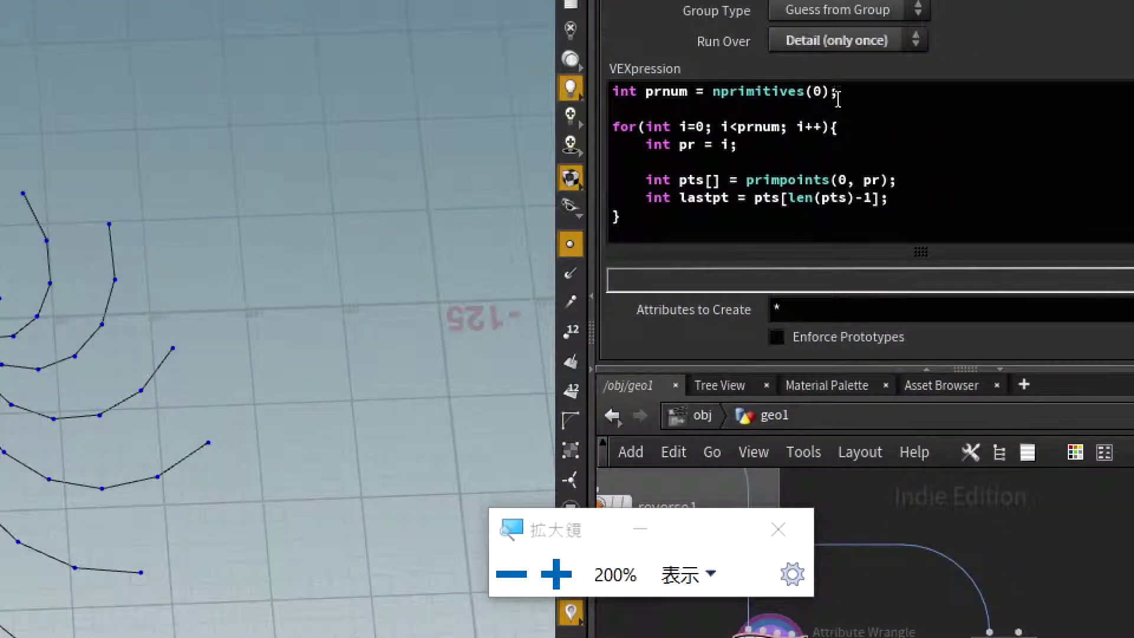
Step: Declare int bottompts[] = {}; below the prnum line
left_click(875, 108)
key("super+plus")
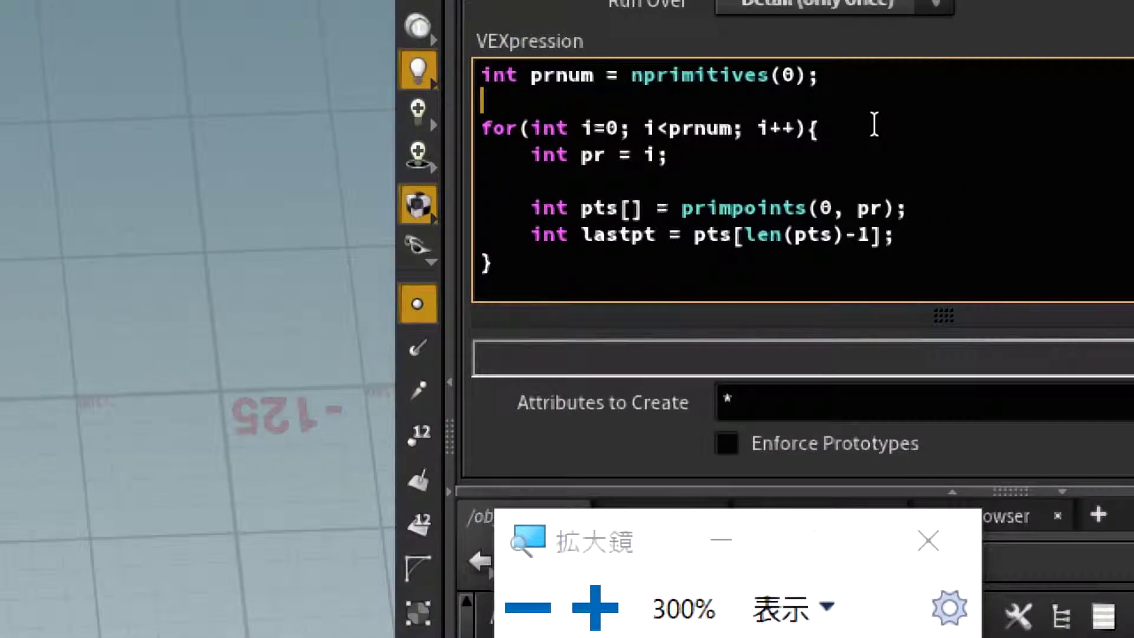
key("Return")
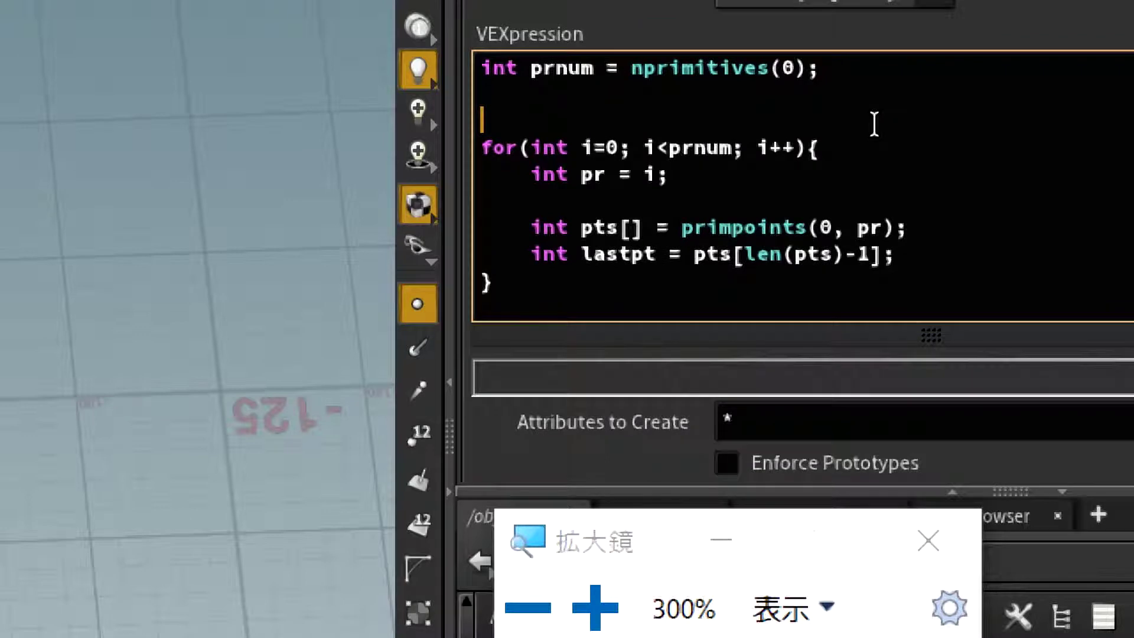
type("int ")
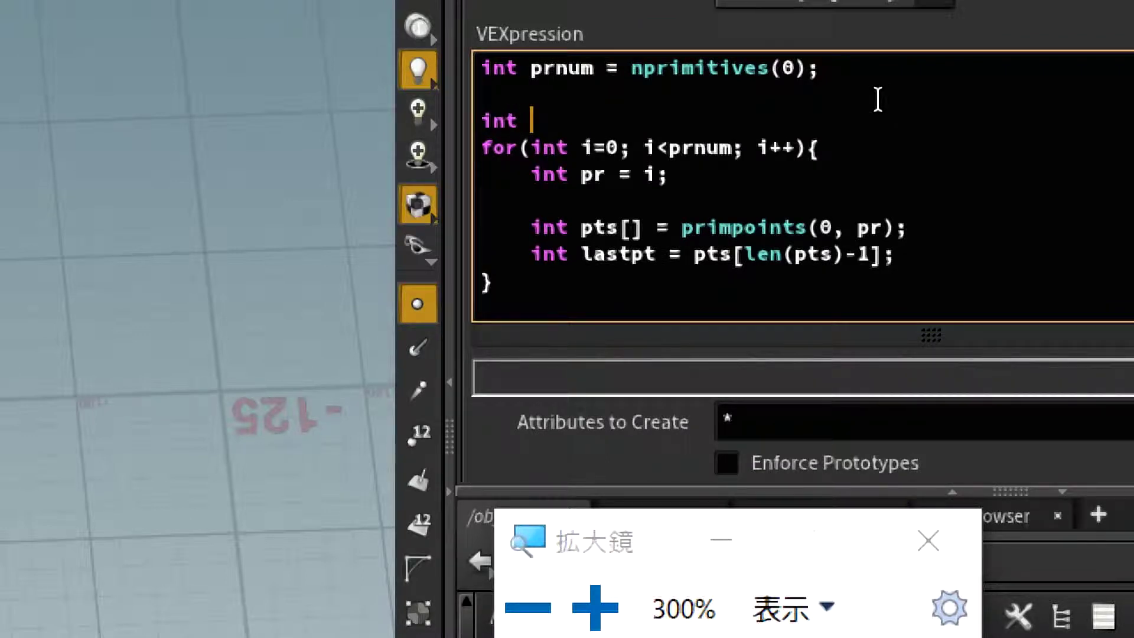
type("bottompts")
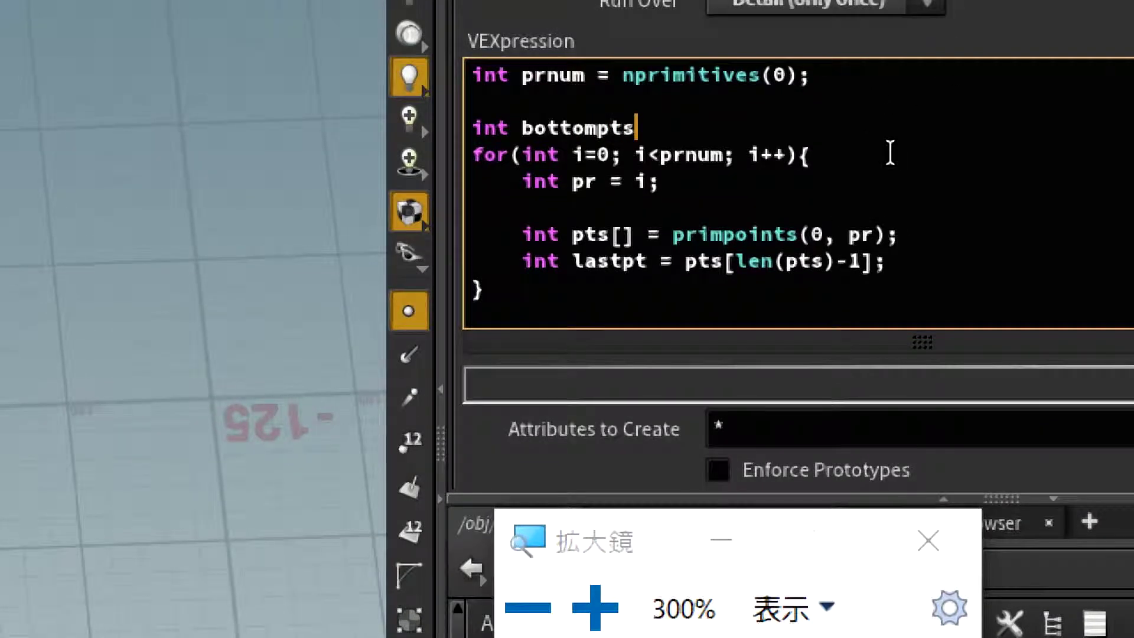
type("[] = ")
type("{};")
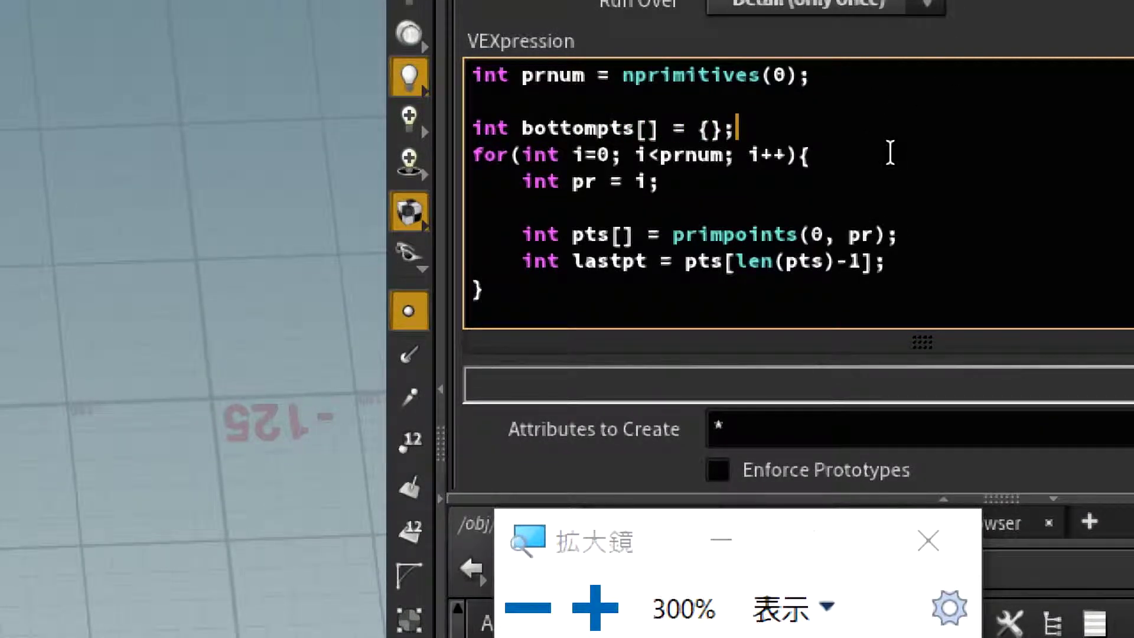
triple_click(773, 122)
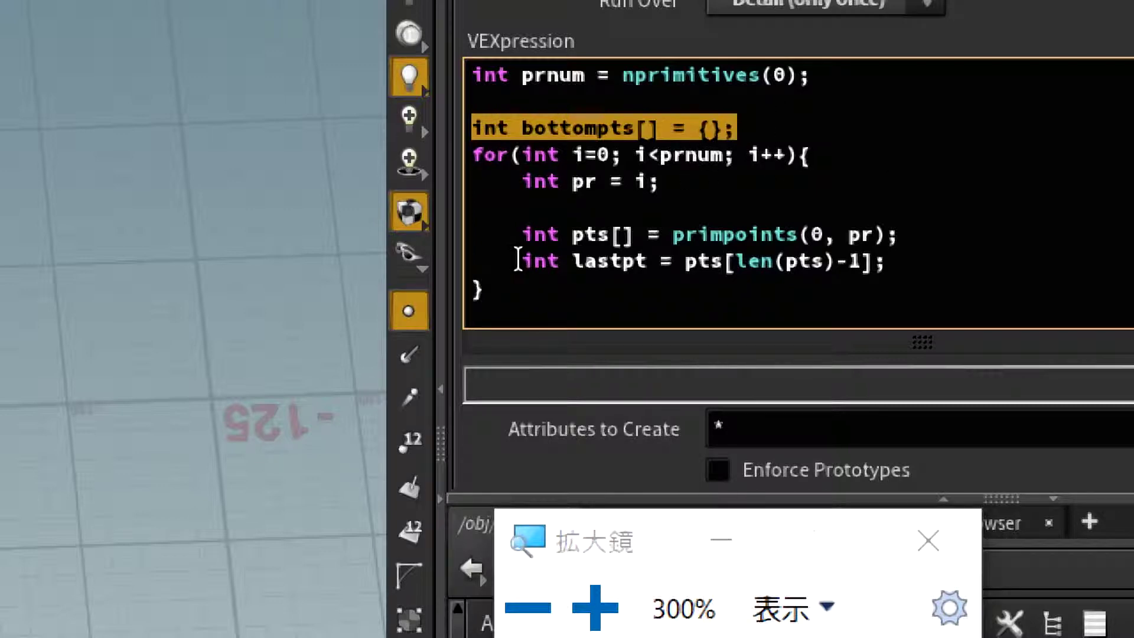
Step: Add push(bottompts, lastpt); inside the loop and apply the code
left_click(949, 260)
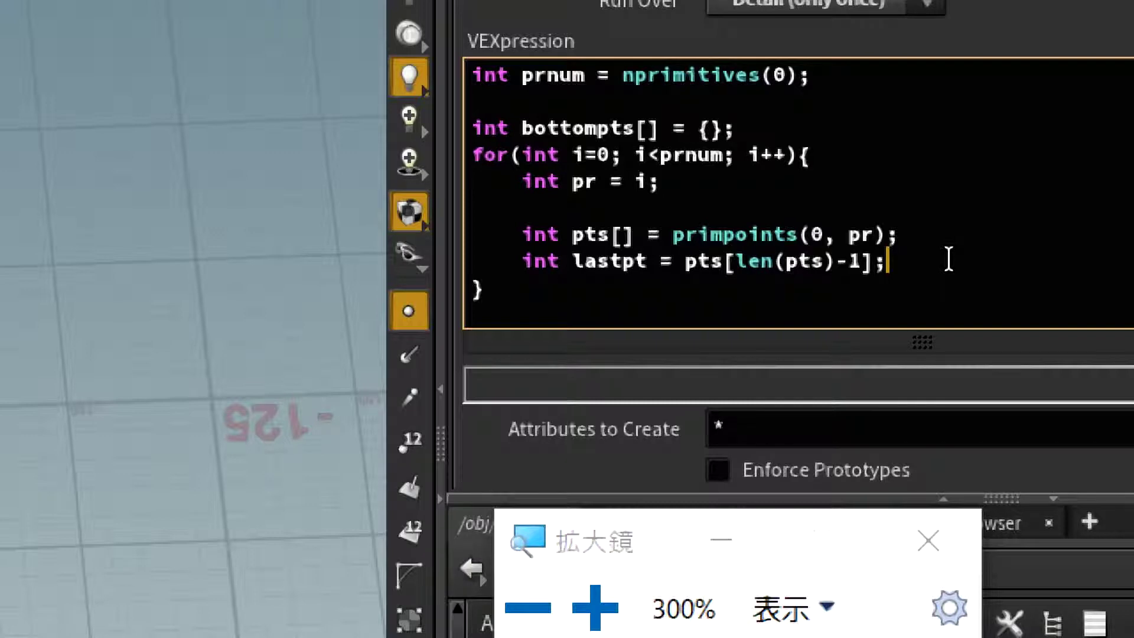
key("Return")
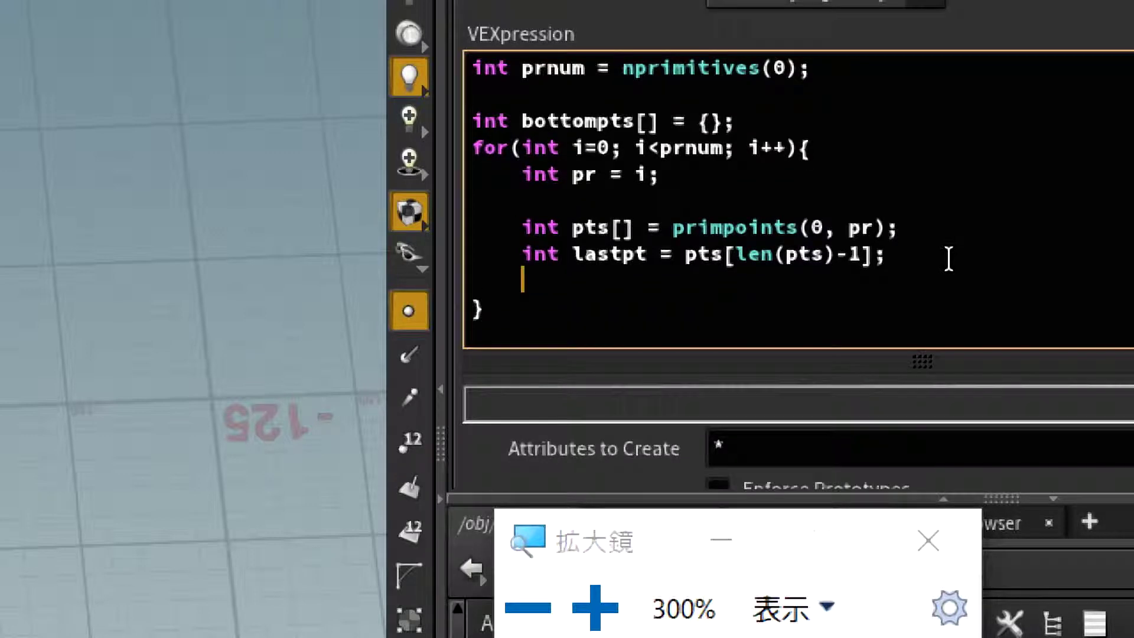
type("push(bott")
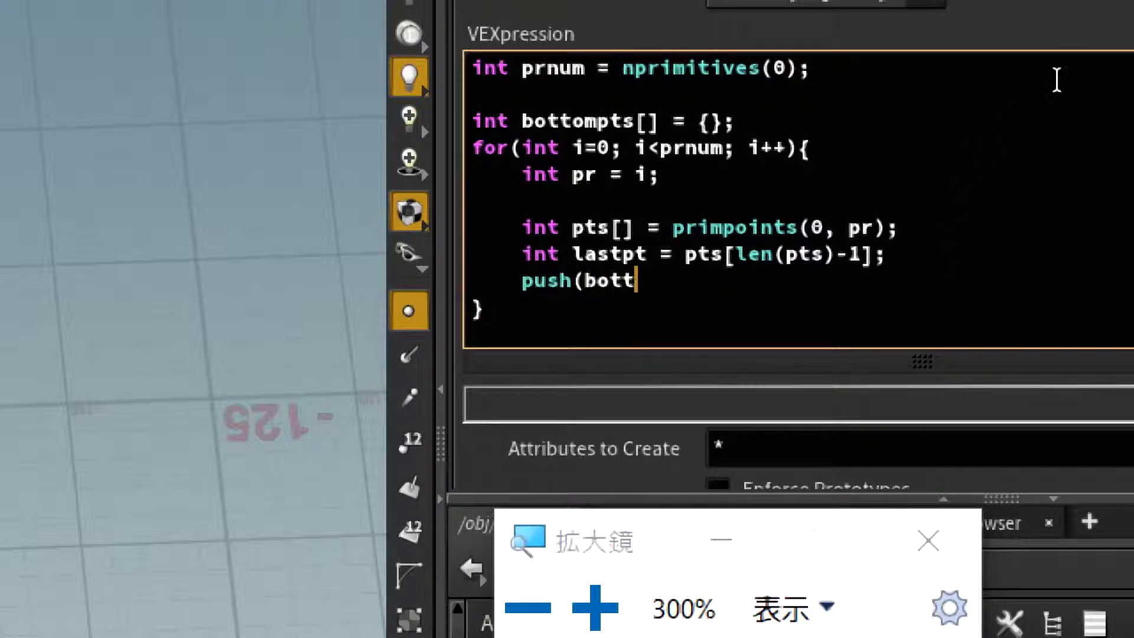
type("ompts, l")
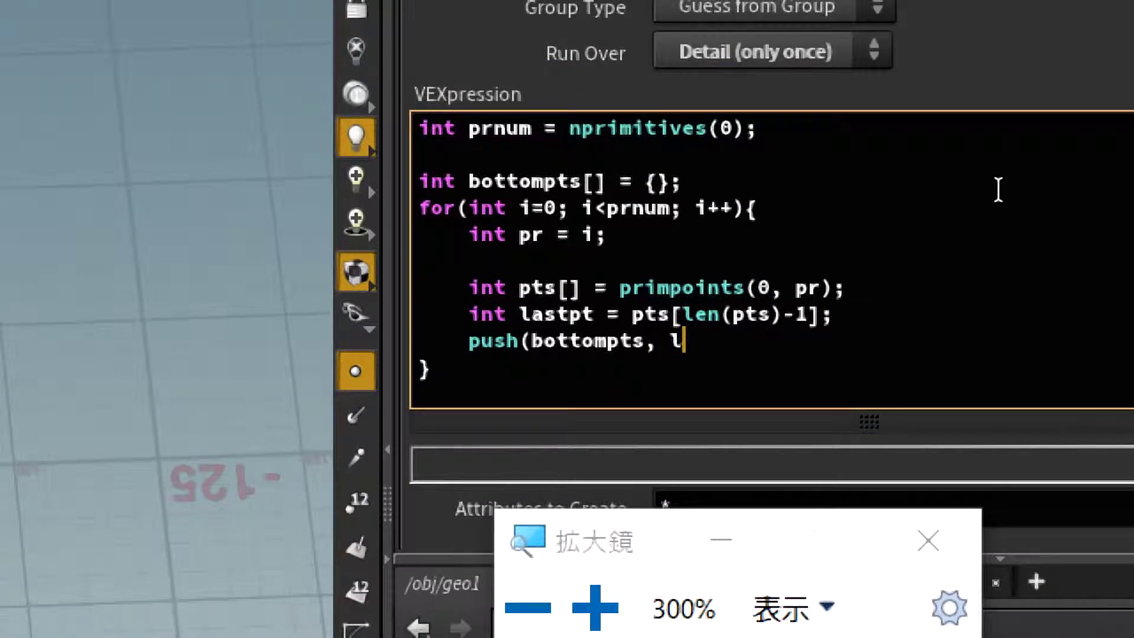
type("astp);")
key("BackSpace")
key("BackSpace")
key("BackSpace")
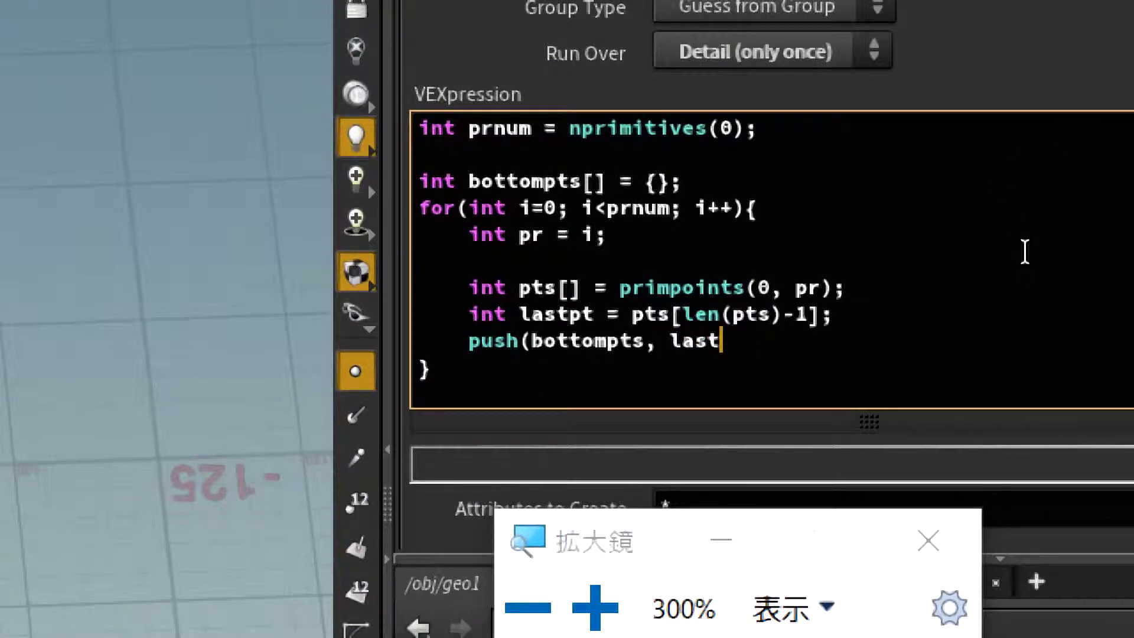
type("pt);")
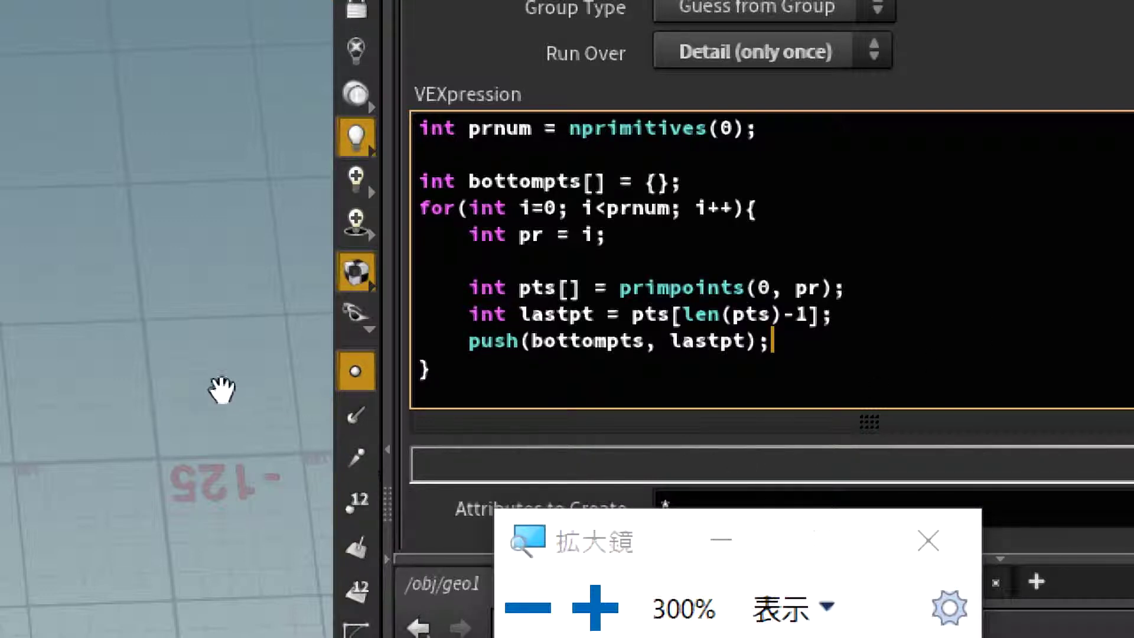
left_click(186, 354)
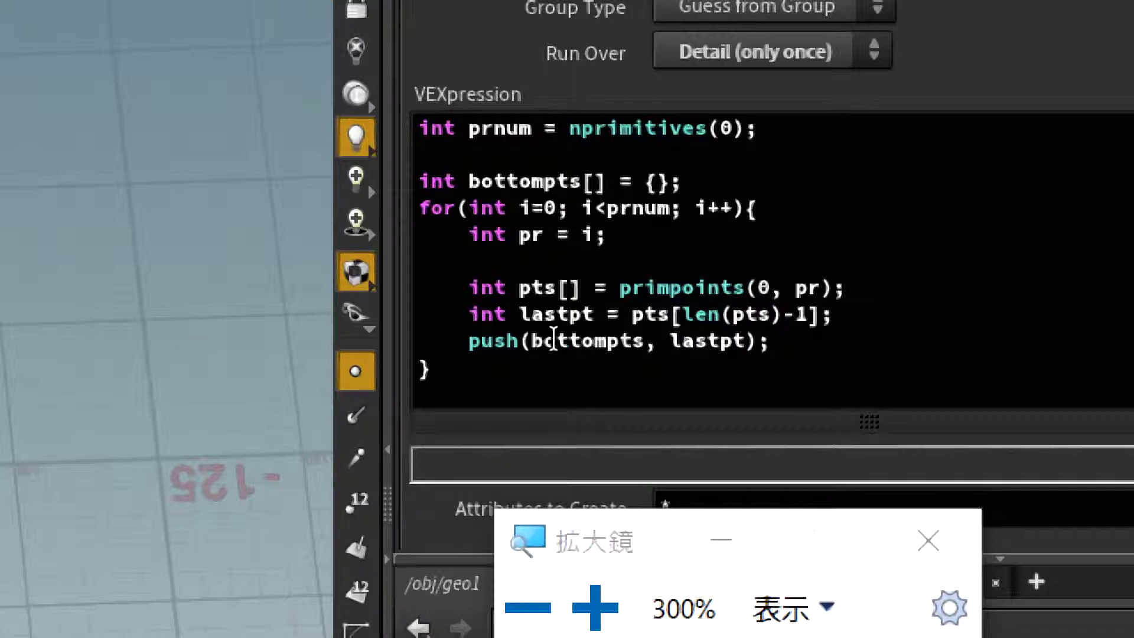
left_click_drag(770, 341, 461, 345)
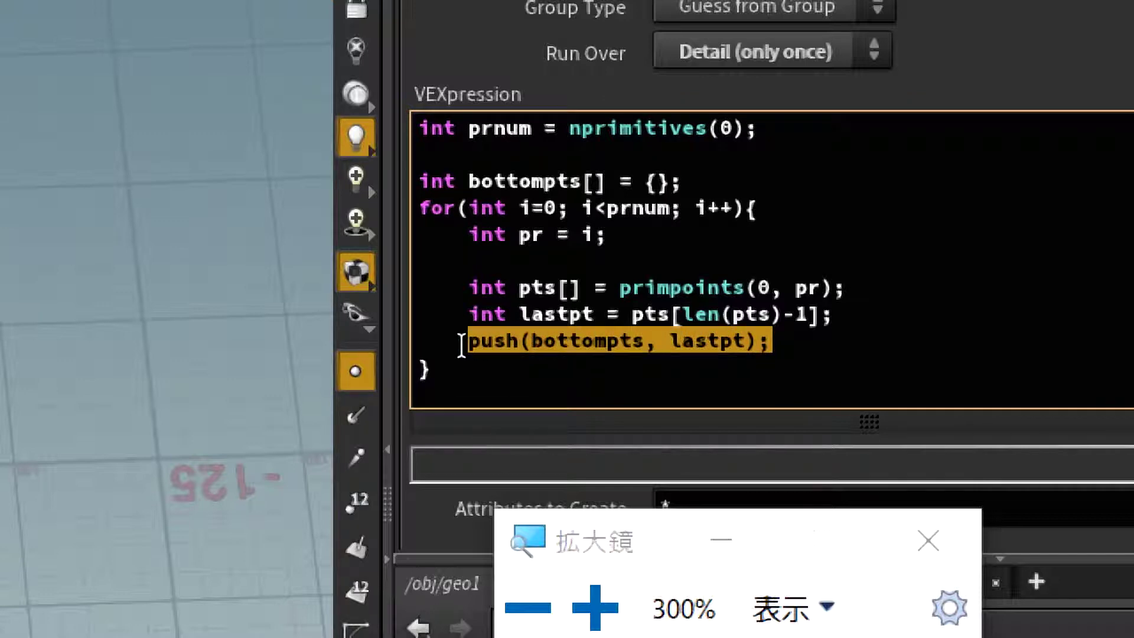
mouse_move(493, 341)
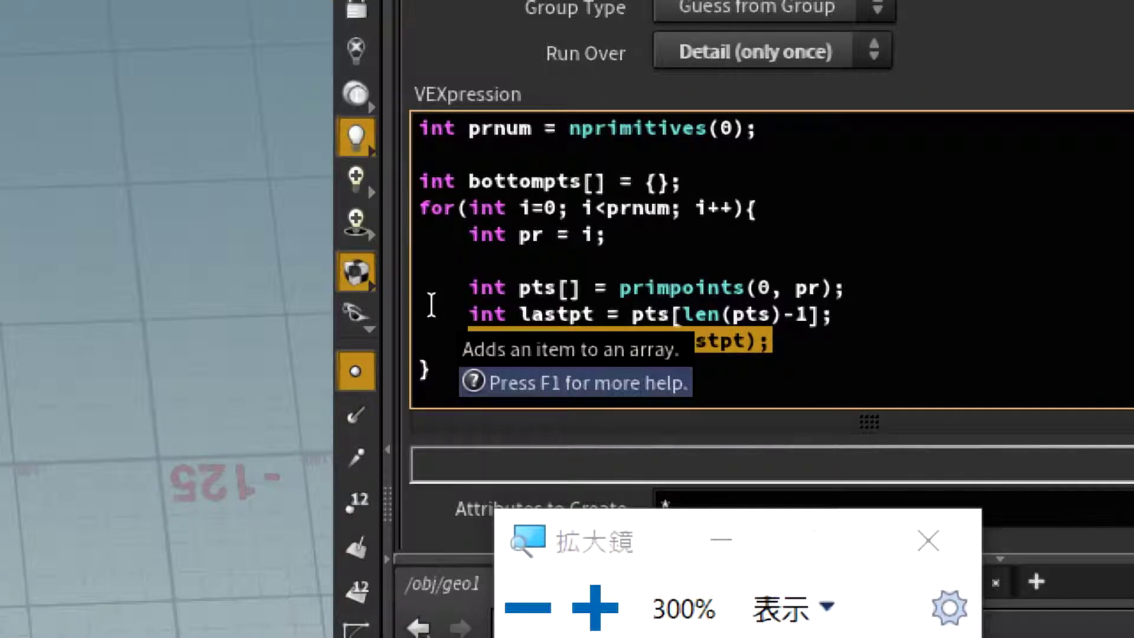
middle_click_drag(178, 283, 147, 350)
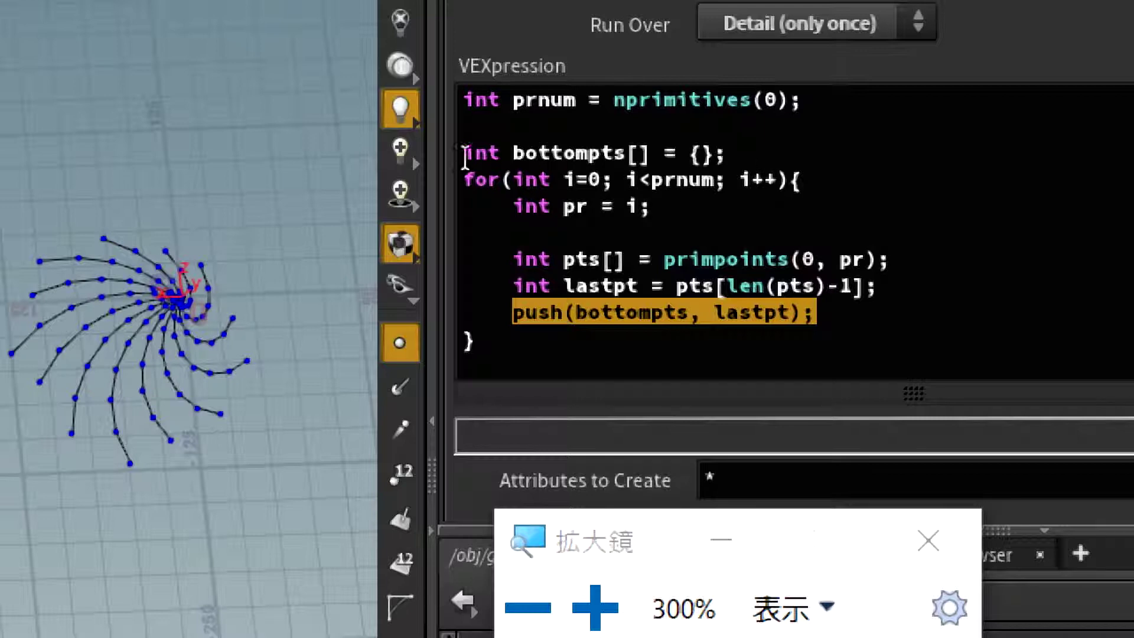
left_click(555, 341)
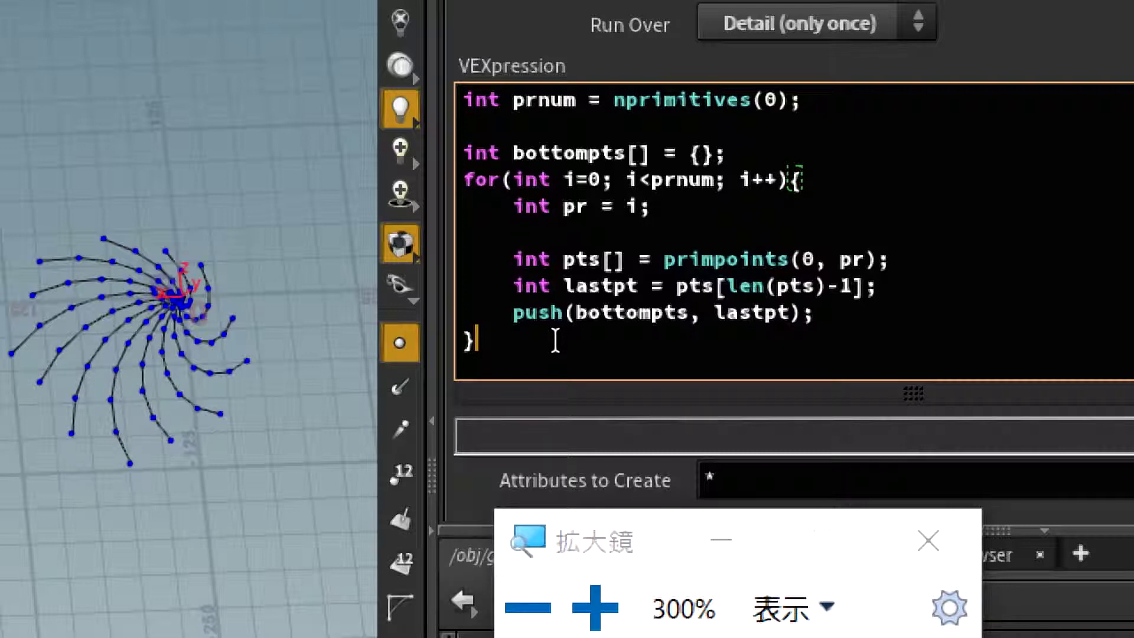
key("Return")
key("Return")
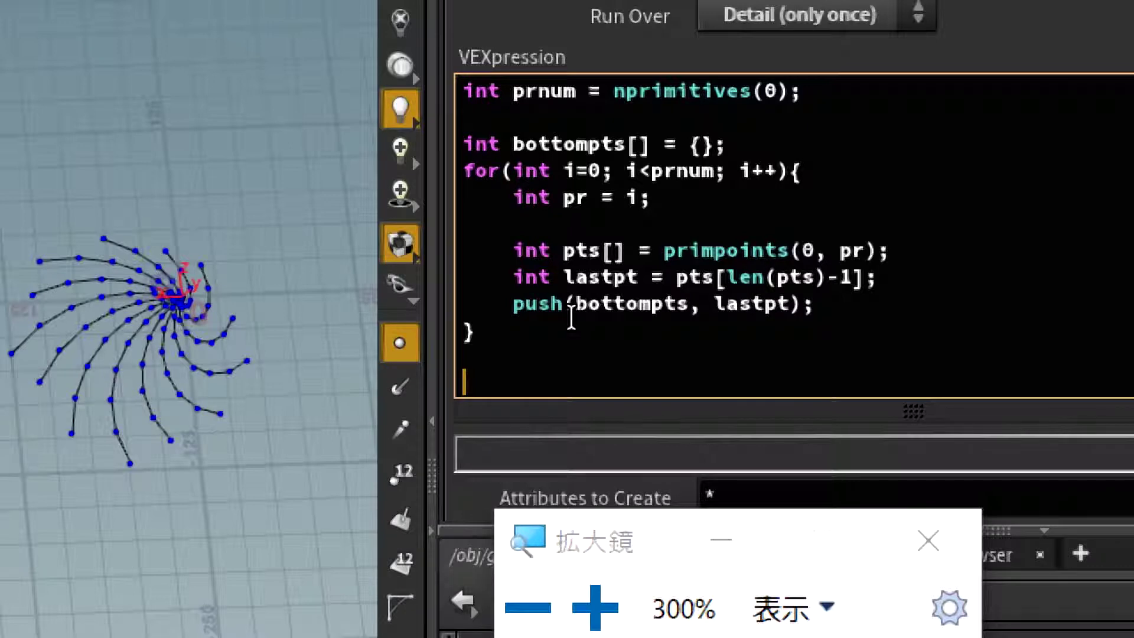
Step: Add int bottom = addprim(0, "poly", bottompts); after the loop and orbit to inspect the base
type("int ")
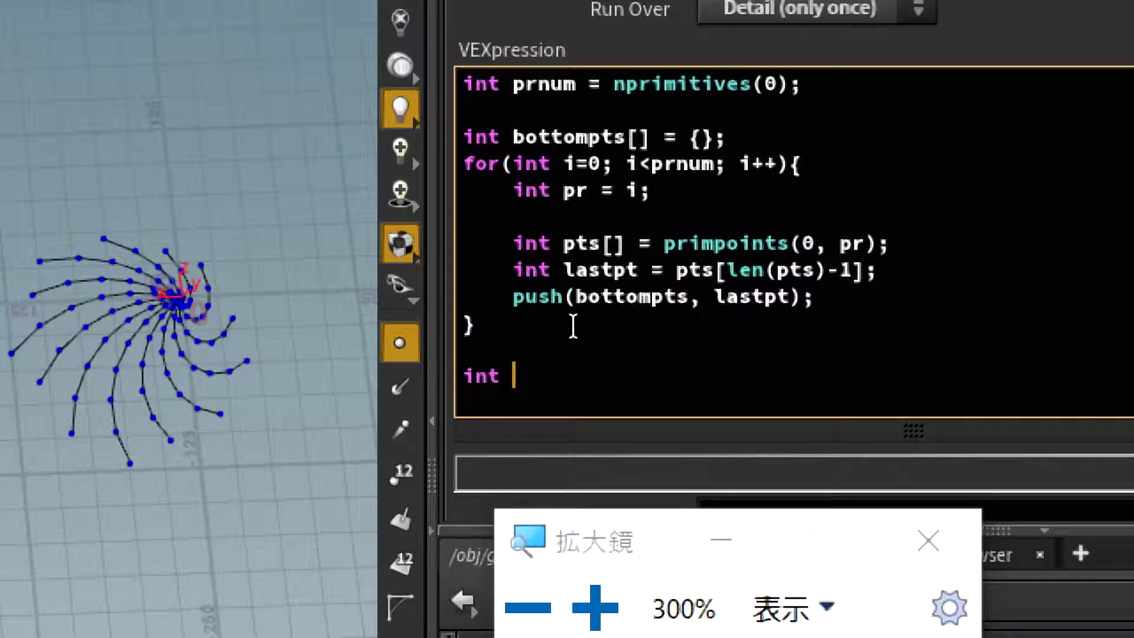
type("bottom = ")
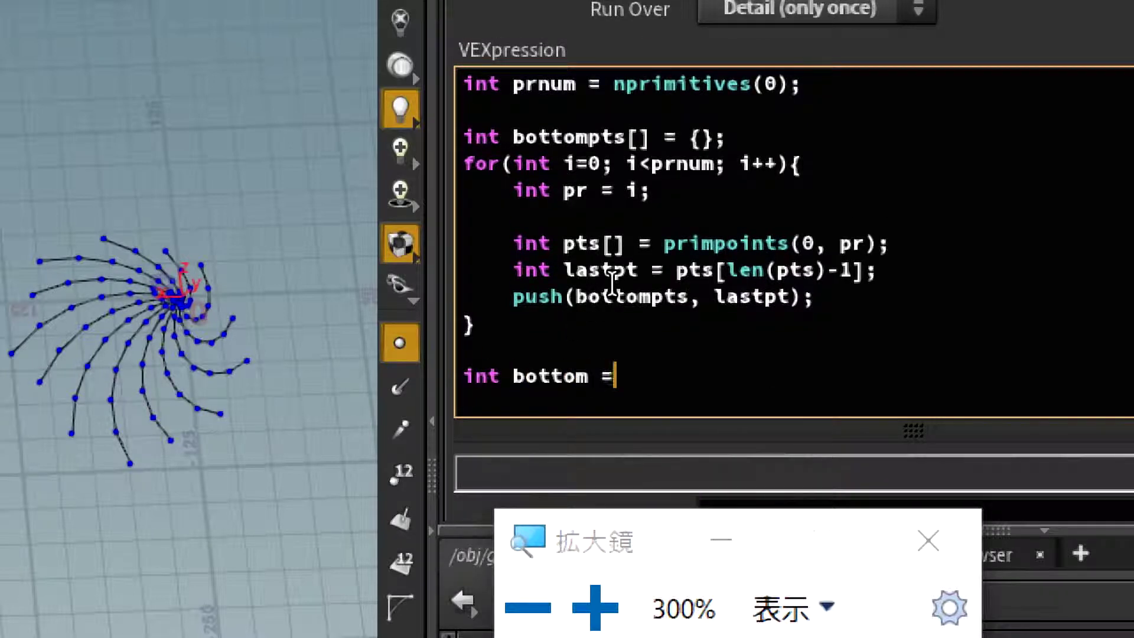
type("addpri")
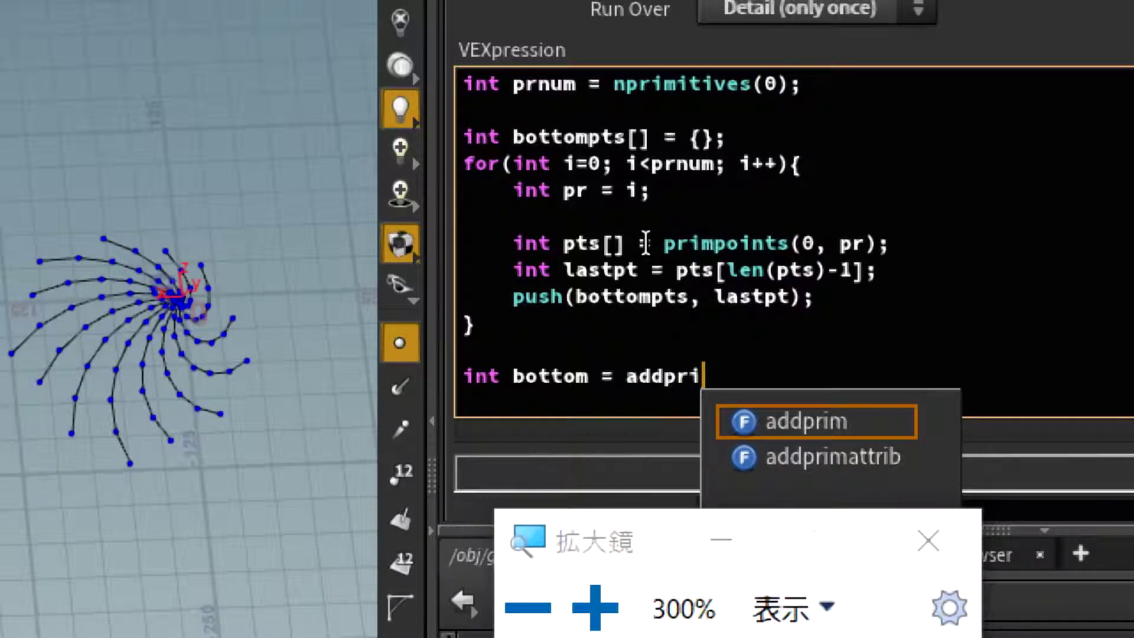
type("m(0, ")
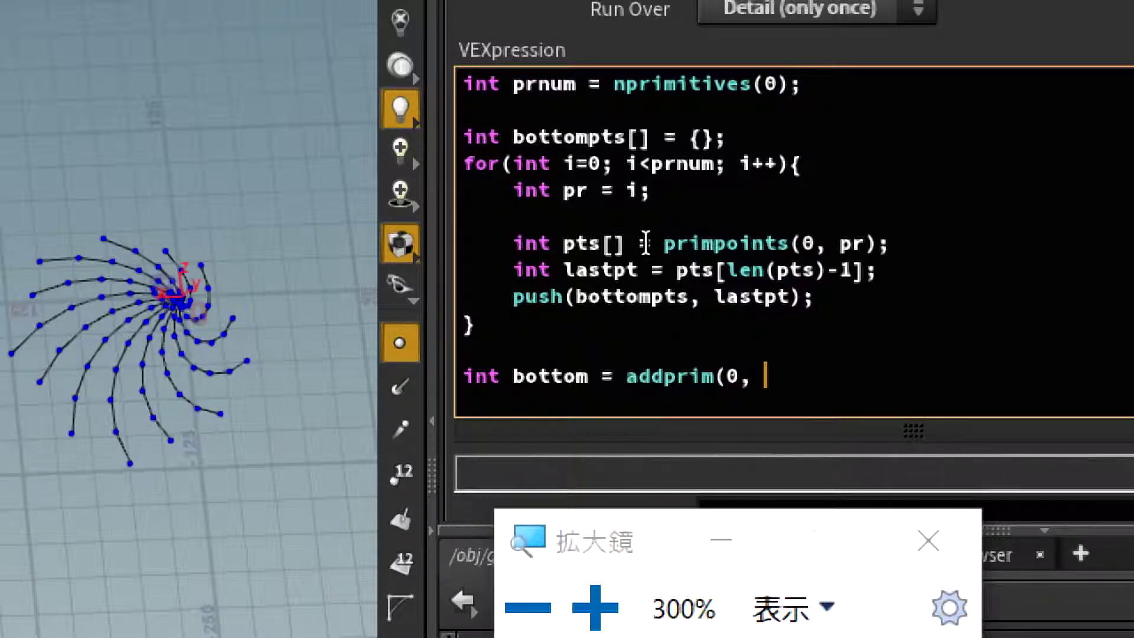
type("\"poly\"")
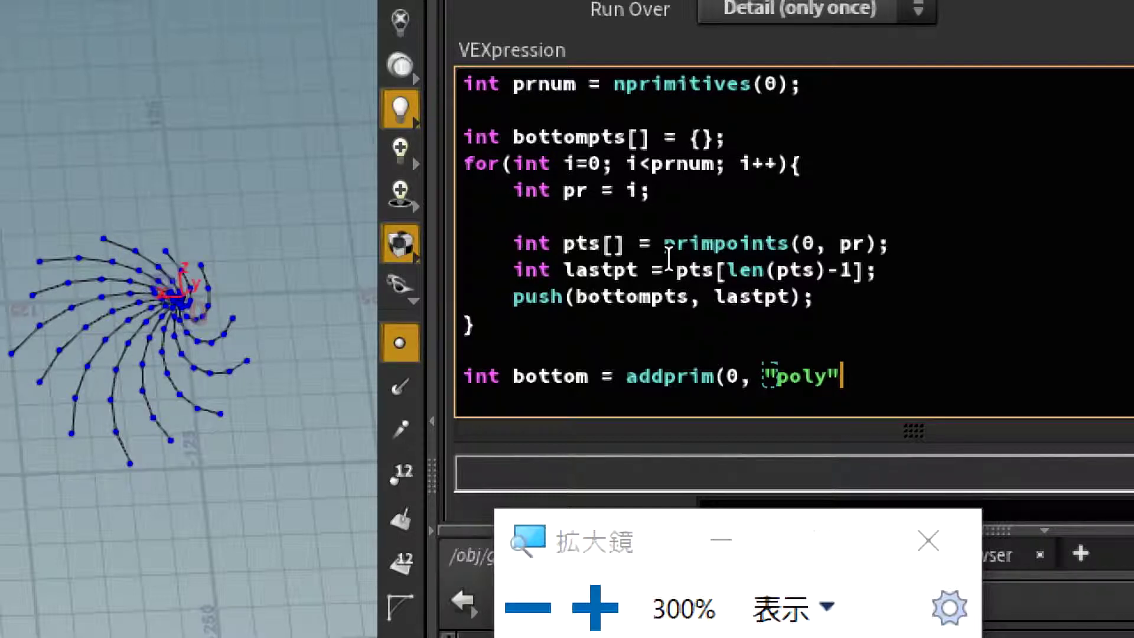
type(",")
type("botto")
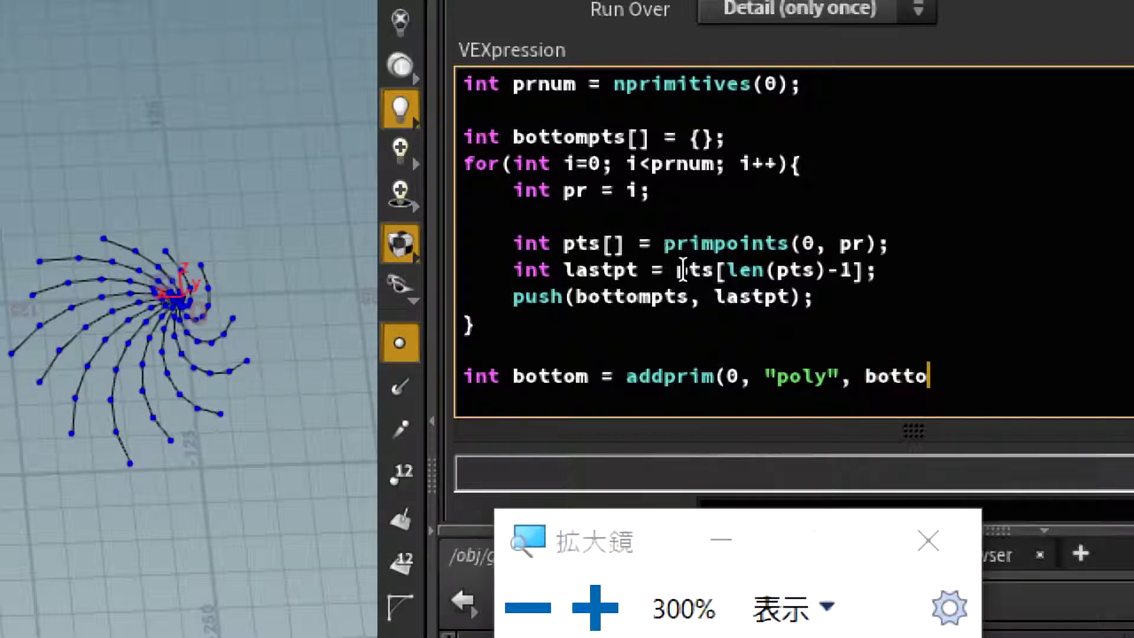
type("mpts")
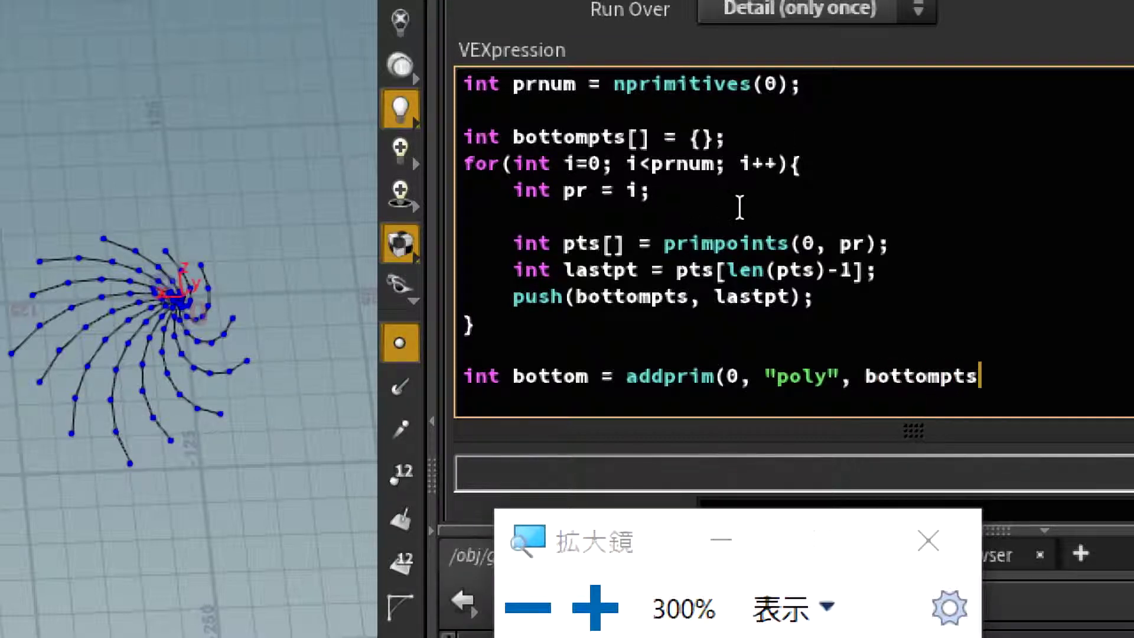
type(");")
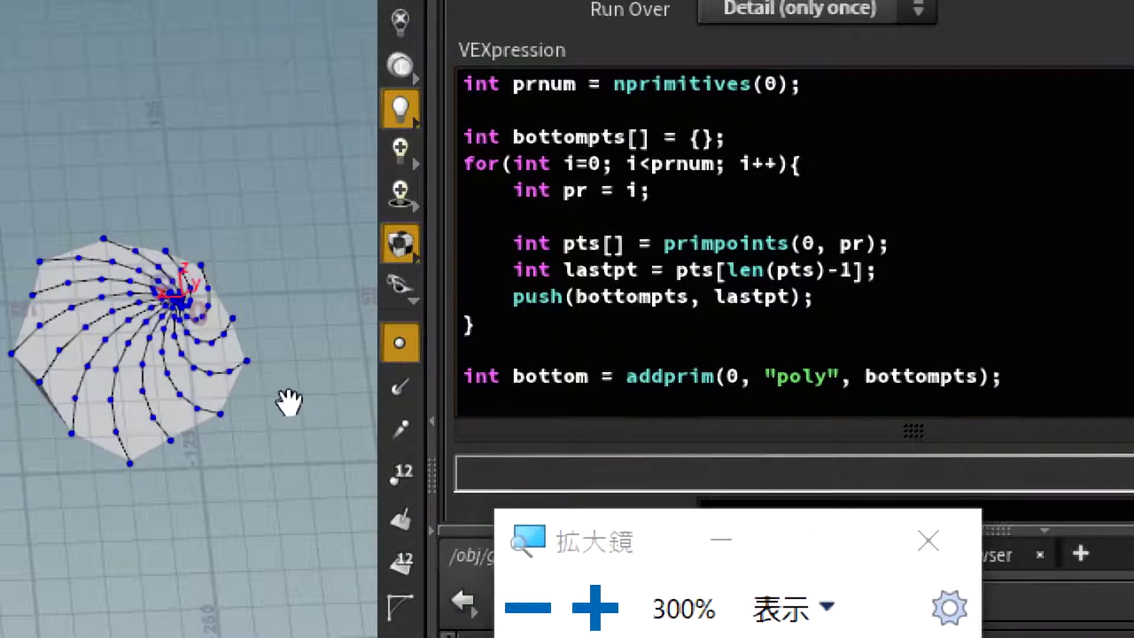
left_click_drag(269, 425, 228, 91)
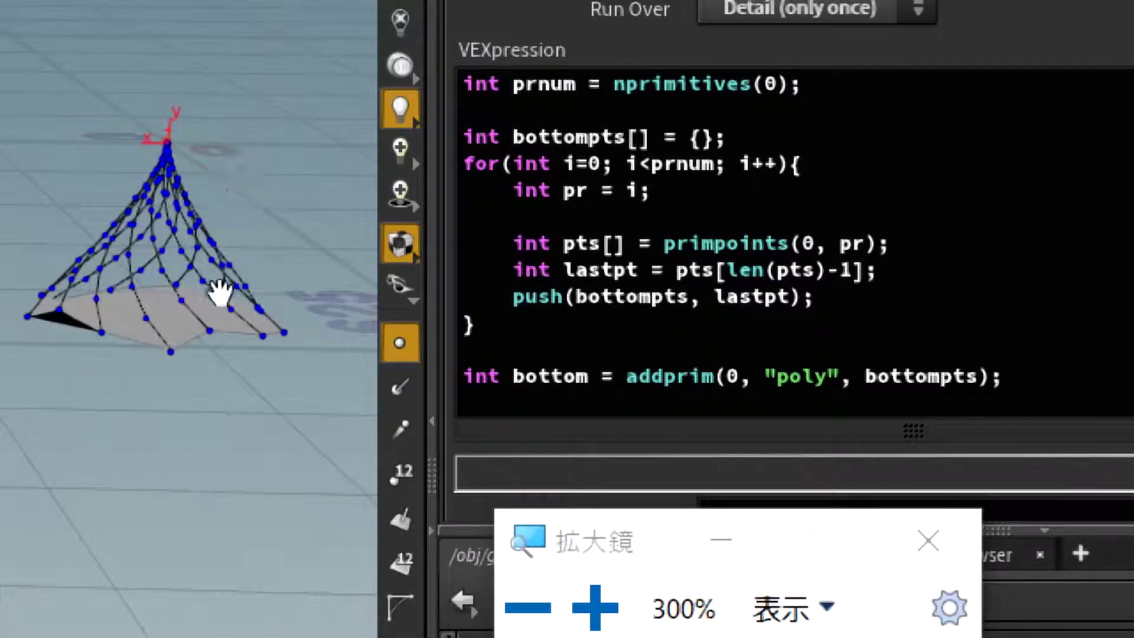
mouse_move(220, 294)
left_mouse_down()
mouse_move(221, 129)
mouse_move(251, 126)
mouse_move(246, 418)
mouse_move(272, 399)
mouse_move(278, 207)
mouse_move(242, 152)
mouse_move(241, 396)
mouse_move(152, 443)
mouse_move(161, 407)
mouse_move(172, 455)
mouse_move(177, 416)
left_mouse_up()
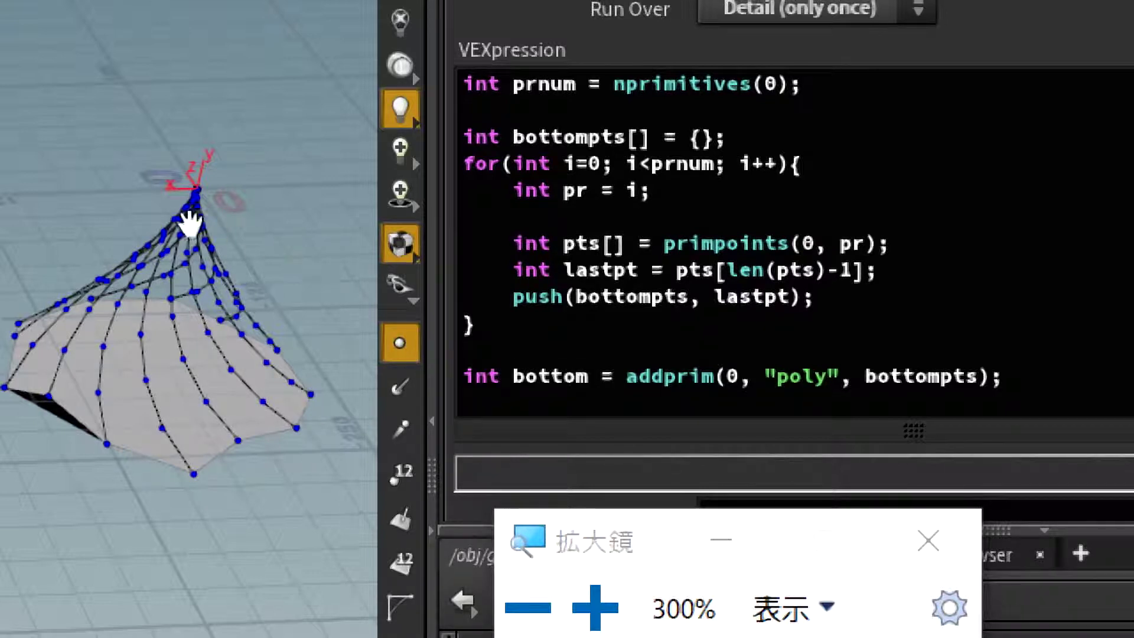
left_click_drag(189, 223, 177, 241)
left_click_drag(641, 539, 139, 601)
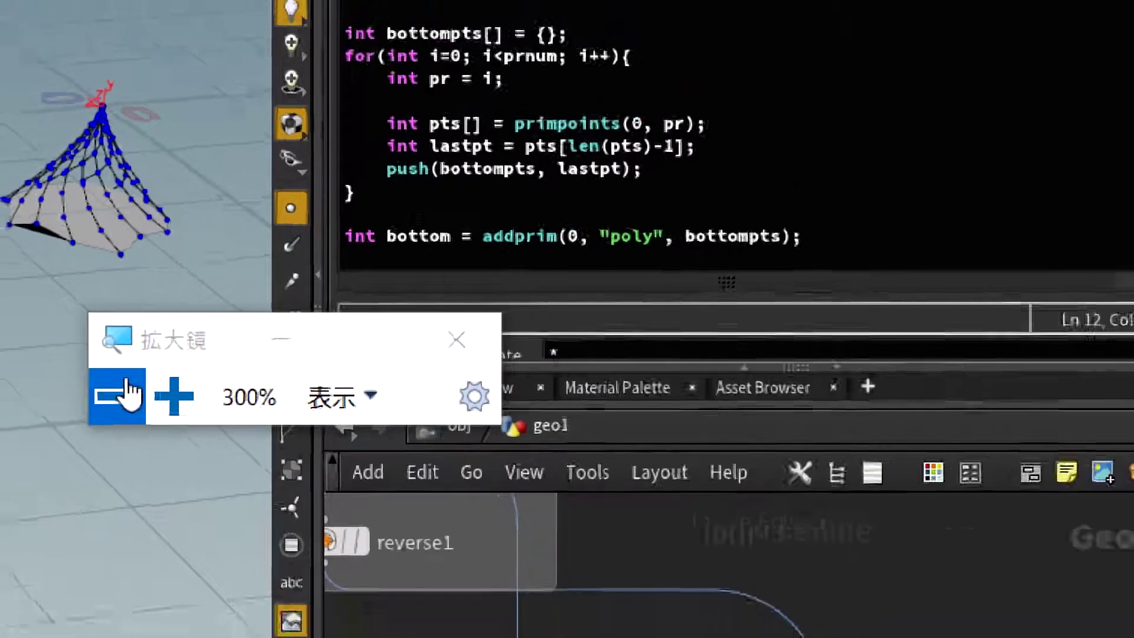
Step: Frame the tent and set the display flag on reverse1
left_click(127, 395)
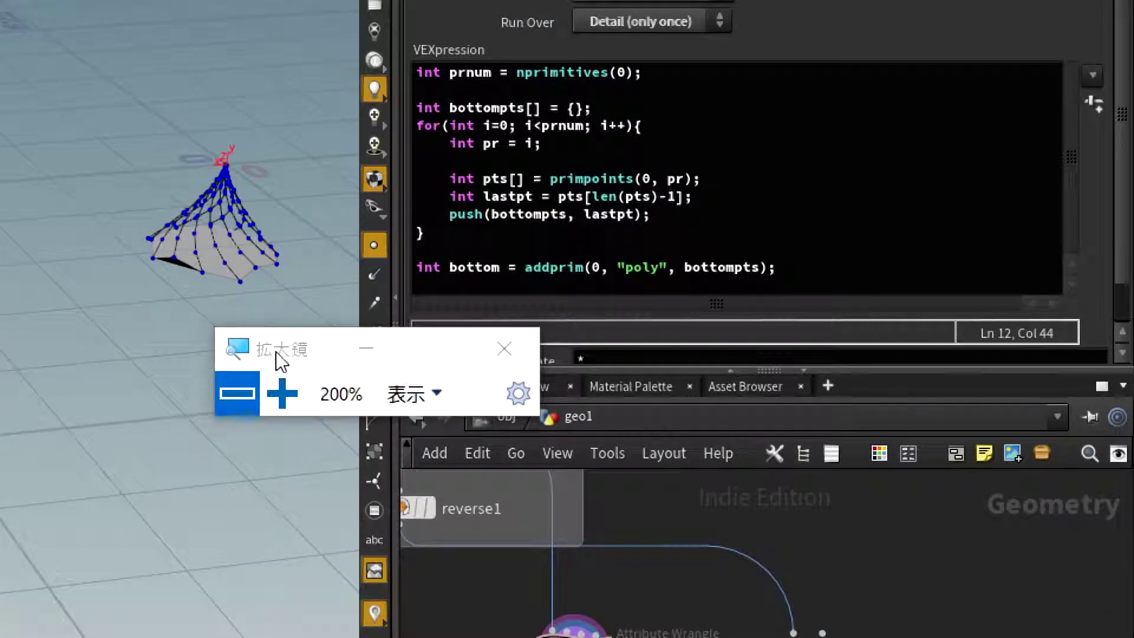
left_click_drag(277, 355, 94, 384)
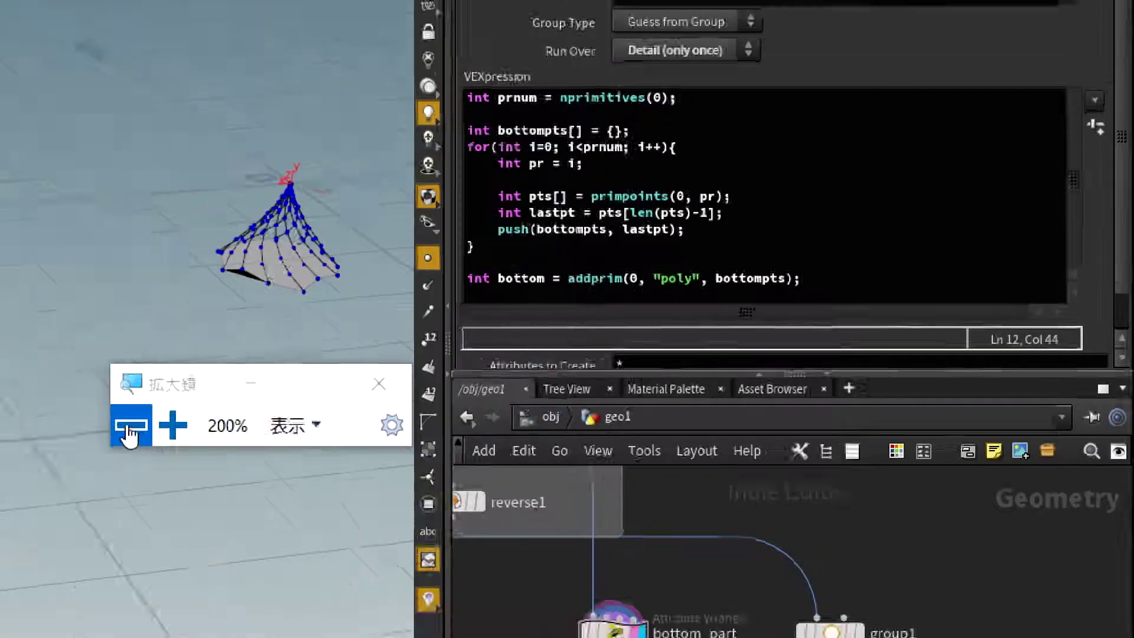
left_click(54, 425)
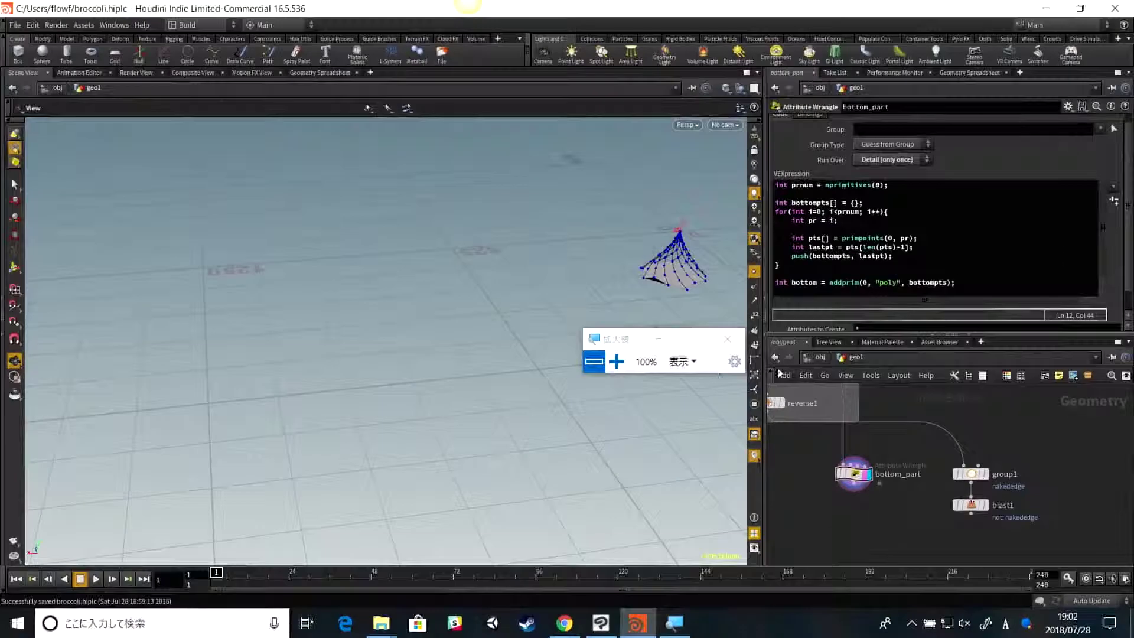
left_click_drag(631, 340, 501, 338)
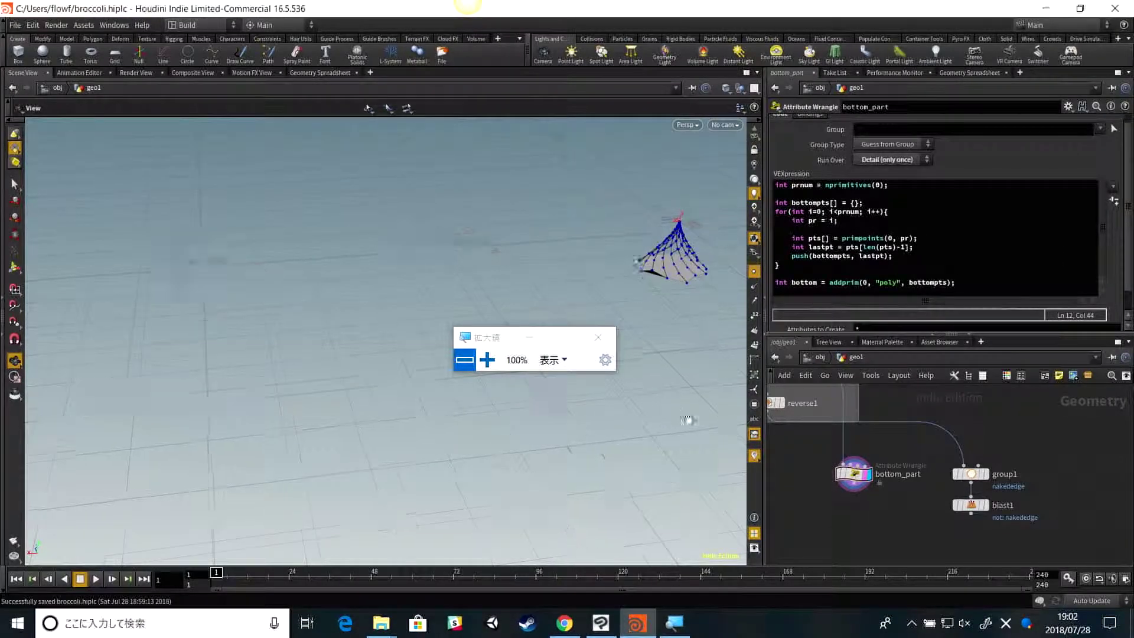
scroll(785, 433, "up", 3)
key("f")
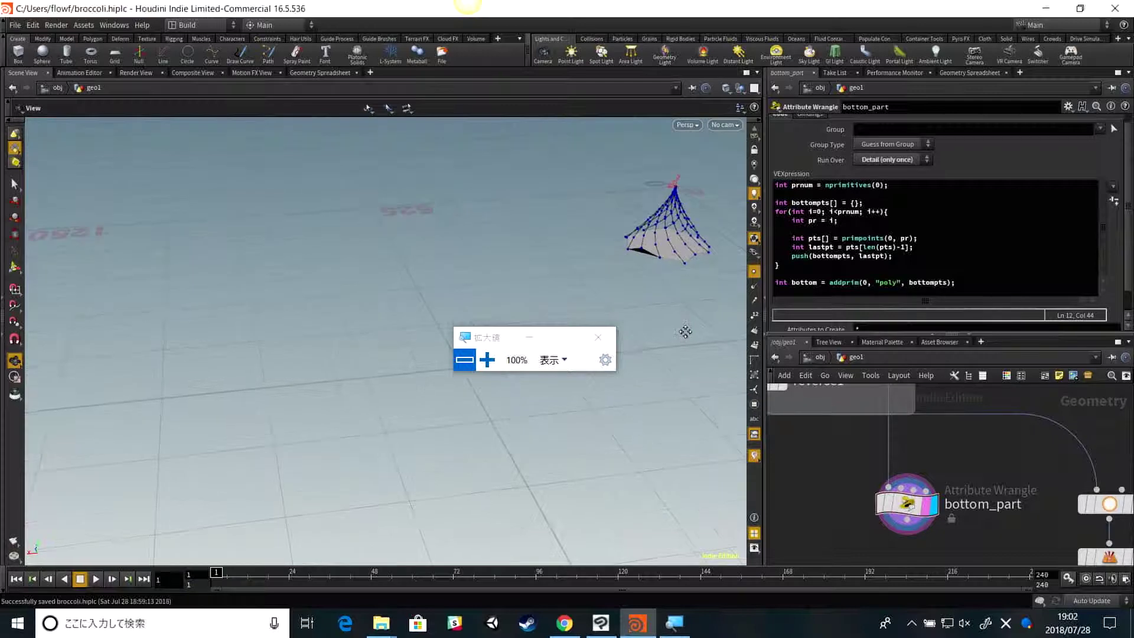
scroll(845, 483, "down", 3)
scroll(845, 484, "up", 2)
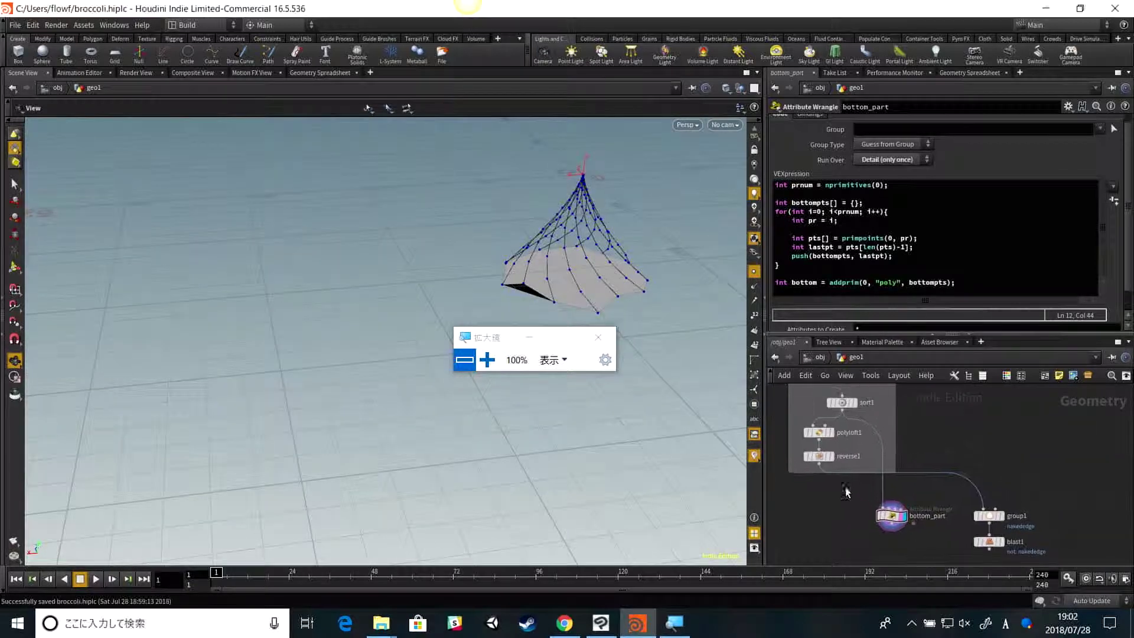
scroll(830, 468, "up", 1)
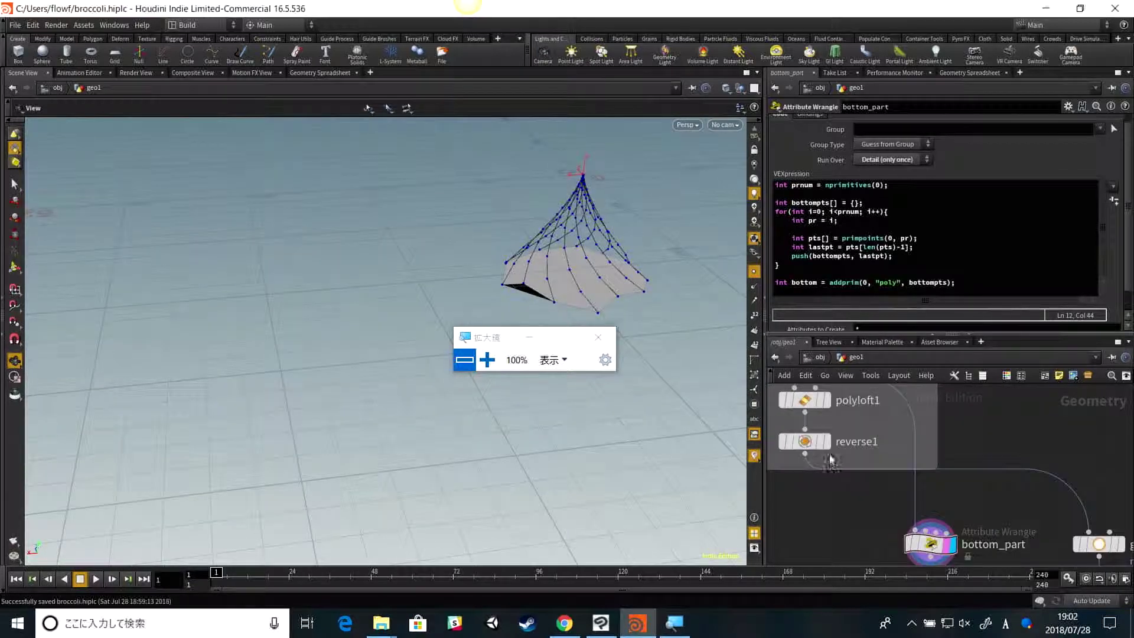
left_click(824, 442)
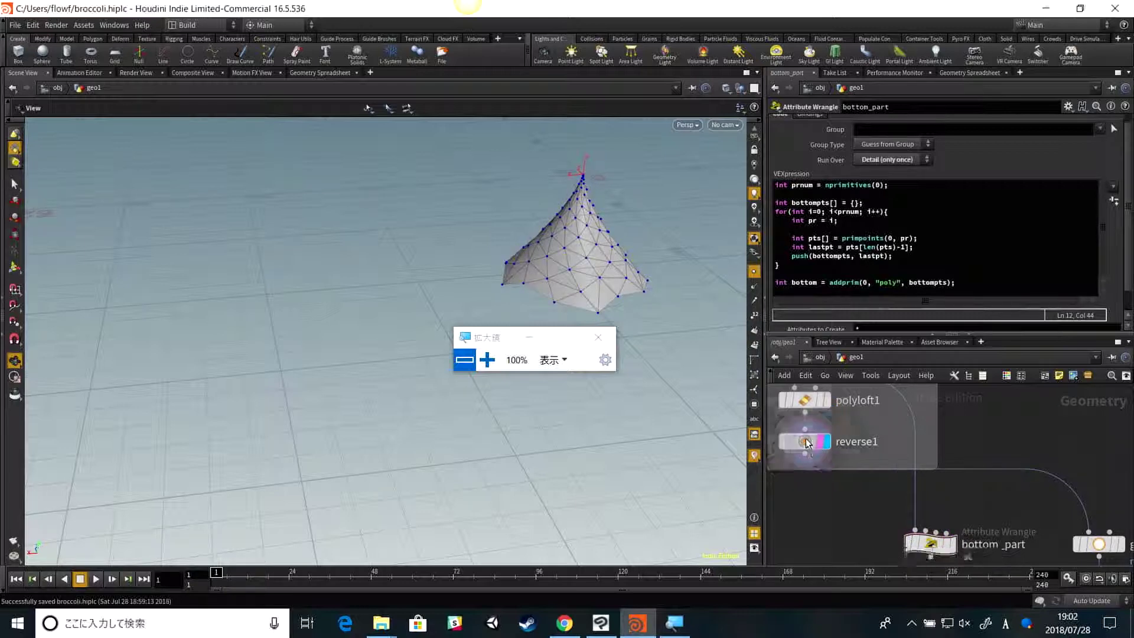
left_click_drag(805, 443, 806, 448)
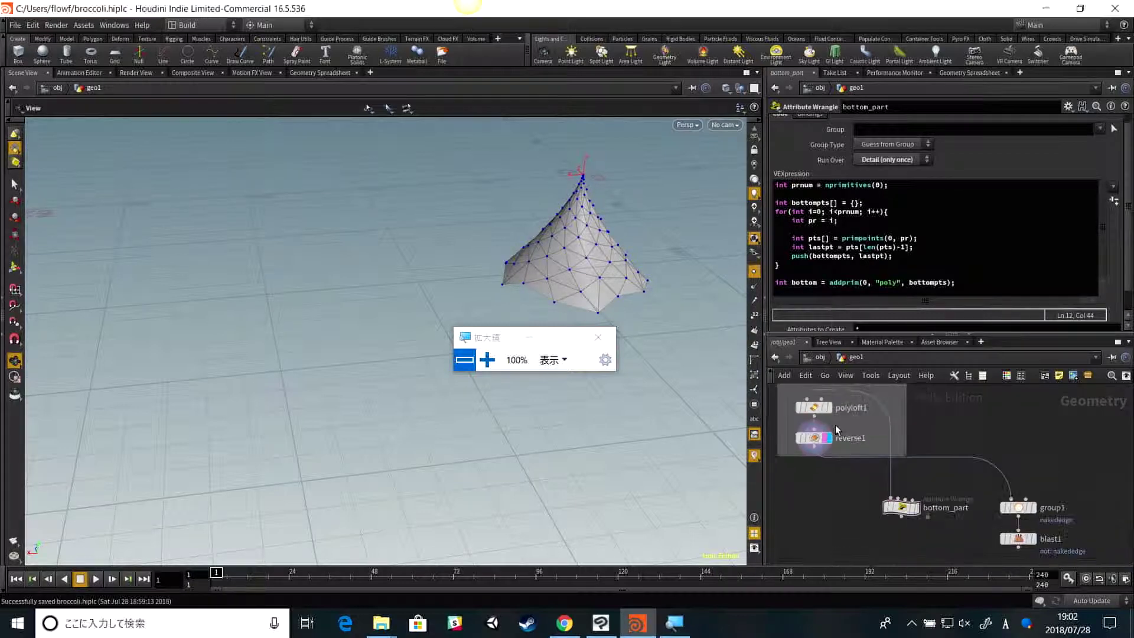
scroll(945, 532, "up", 1)
Step: Try bottom_part's display flag, then return it to reverse1 and reposition the node
left_click(940, 532)
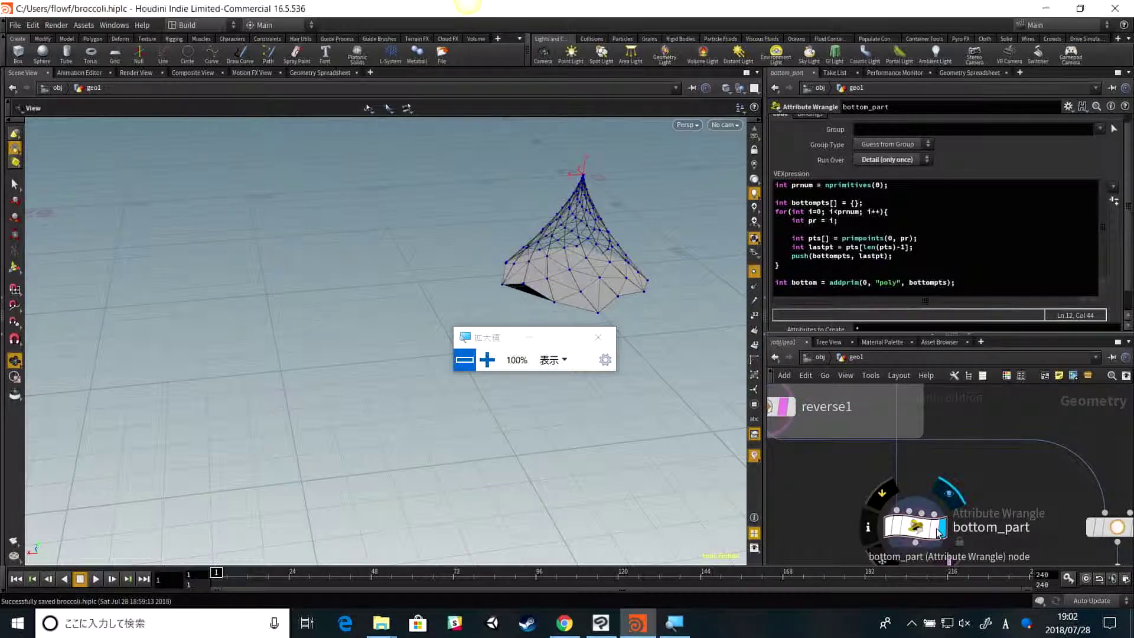
scroll(847, 469, "down", 2)
scroll(854, 469, "up", 1)
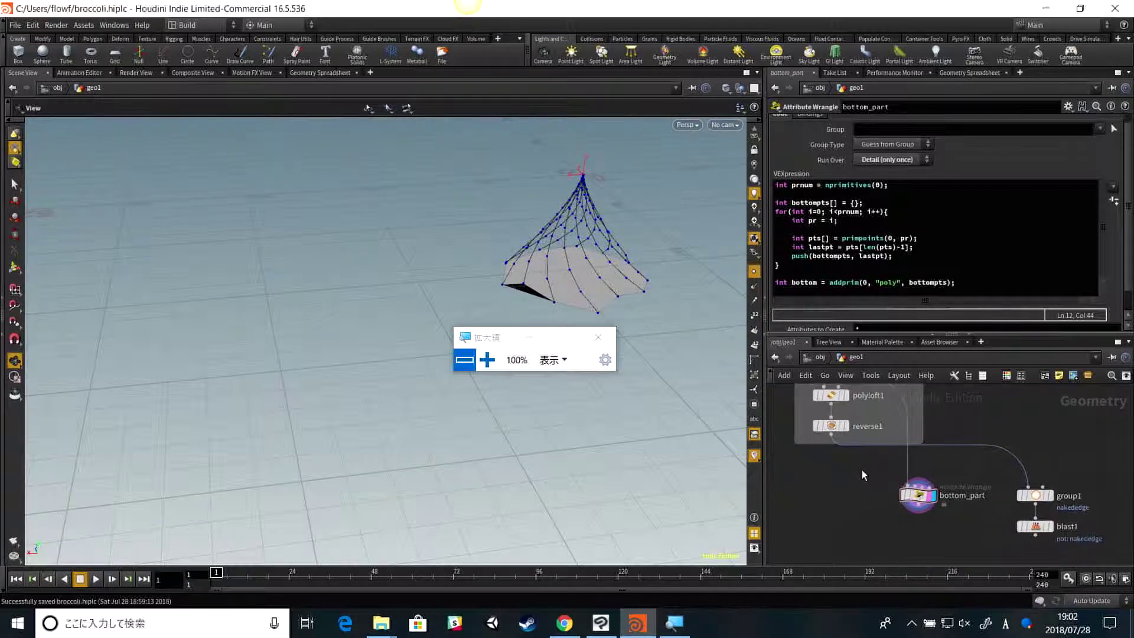
scroll(863, 469, "up", 1)
scroll(830, 467, "up", 2)
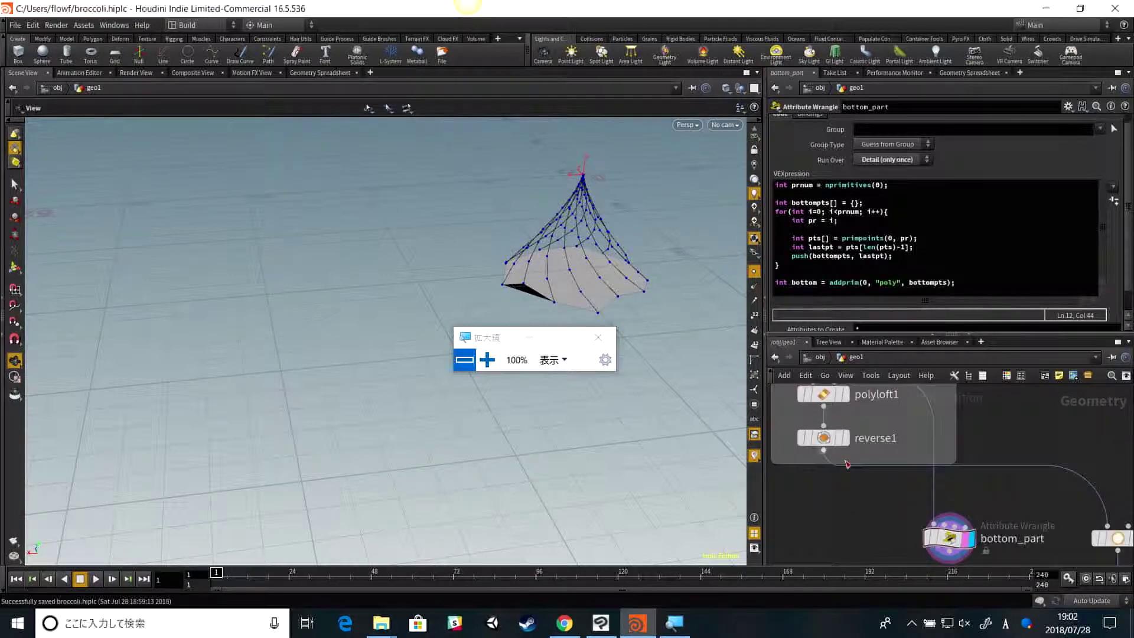
scroll(839, 440, "up", 1)
left_click(844, 431)
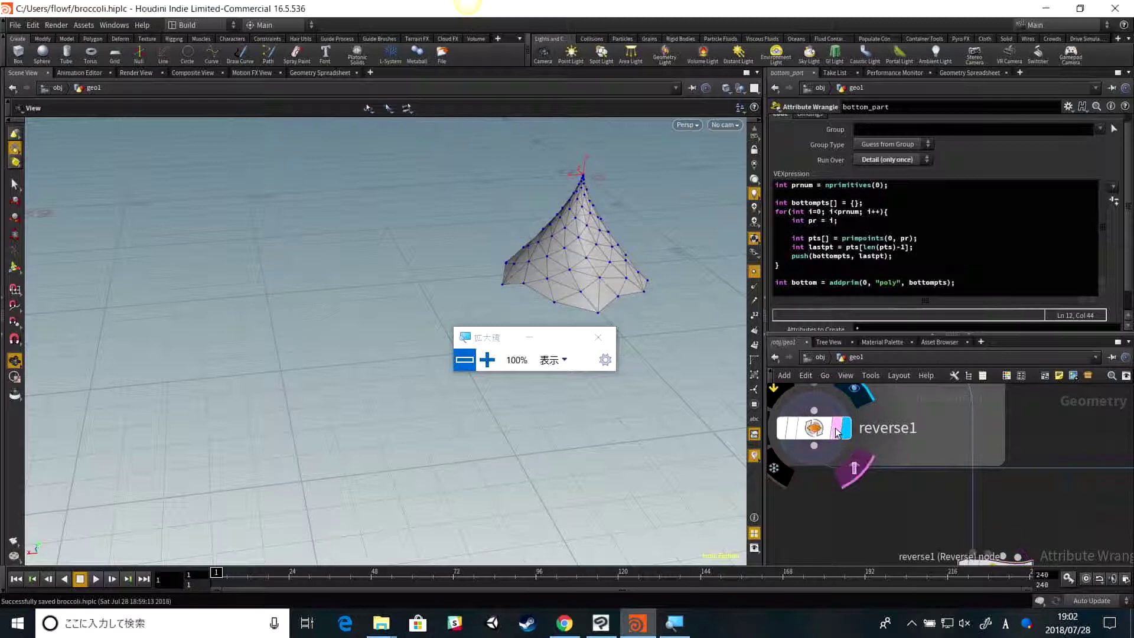
left_click_drag(816, 440, 817, 441)
left_click_drag(496, 342, 223, 418)
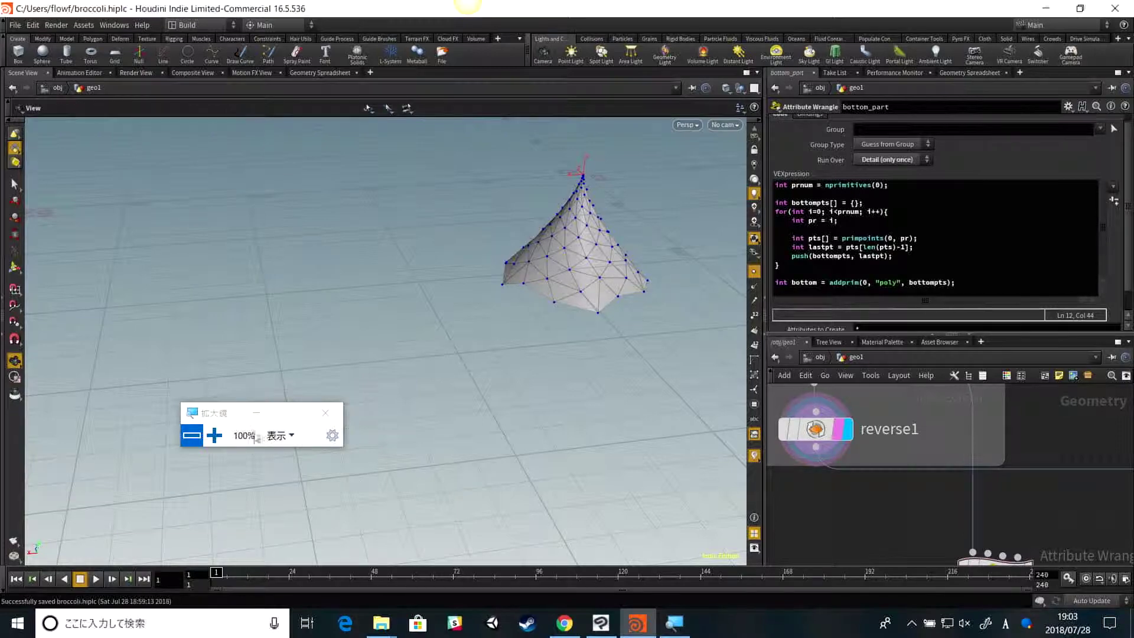
left_click(214, 436)
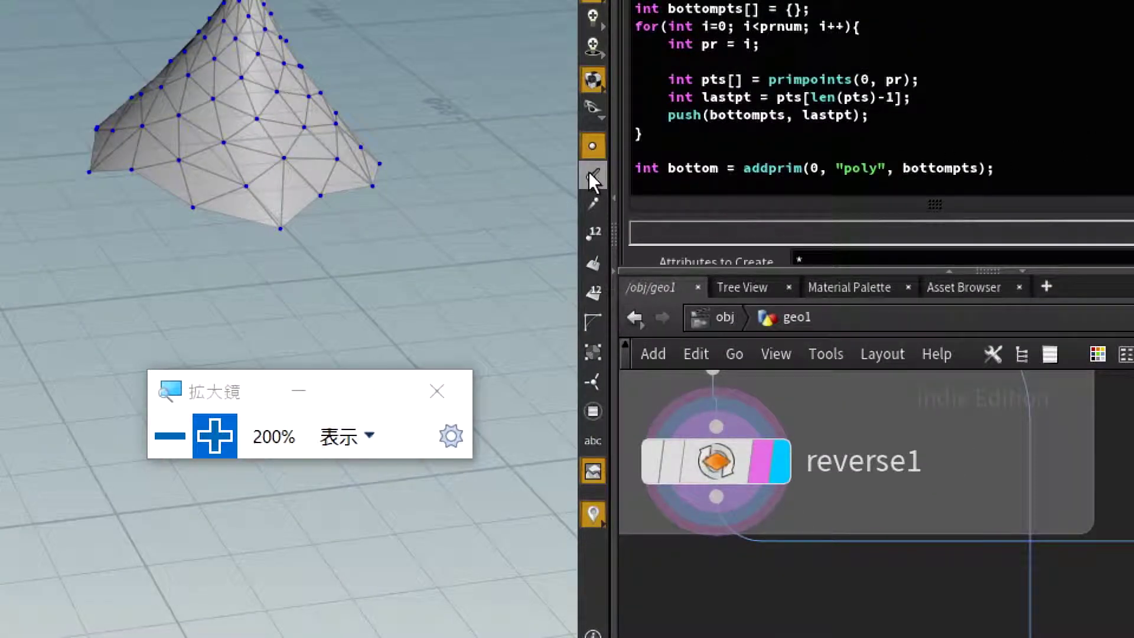
Step: Turn on Display Normals and orbit around the tent to inspect them
left_click(590, 174)
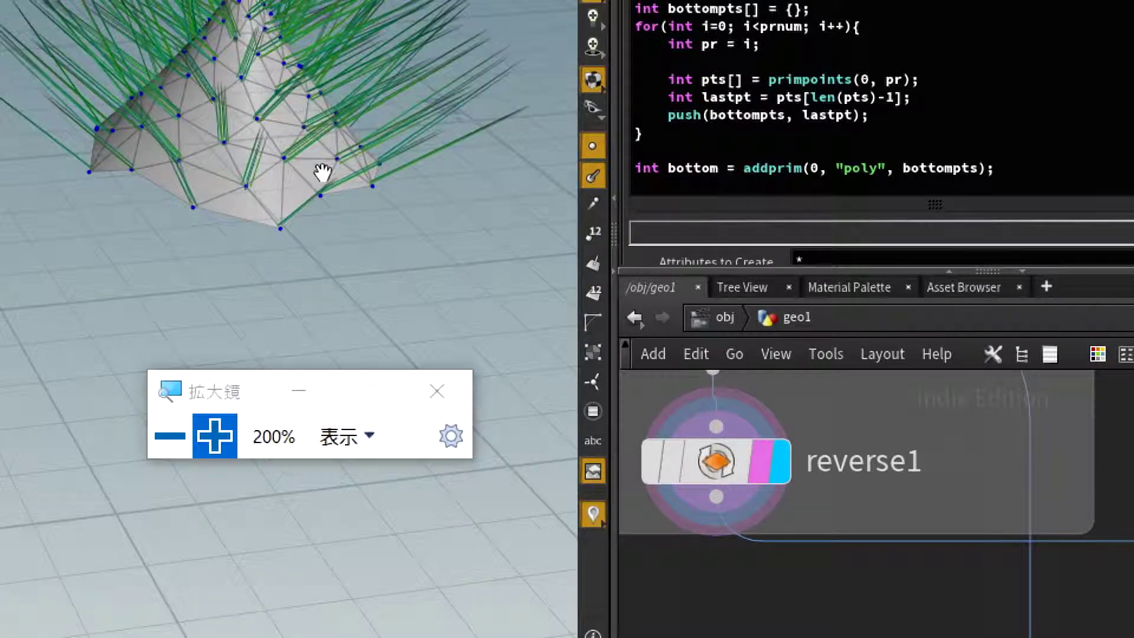
mouse_move(322, 173)
left_mouse_down()
mouse_move(299, 246)
mouse_move(375, 197)
mouse_move(374, 299)
mouse_move(233, 183)
mouse_move(325, 299)
mouse_move(217, 209)
left_mouse_up()
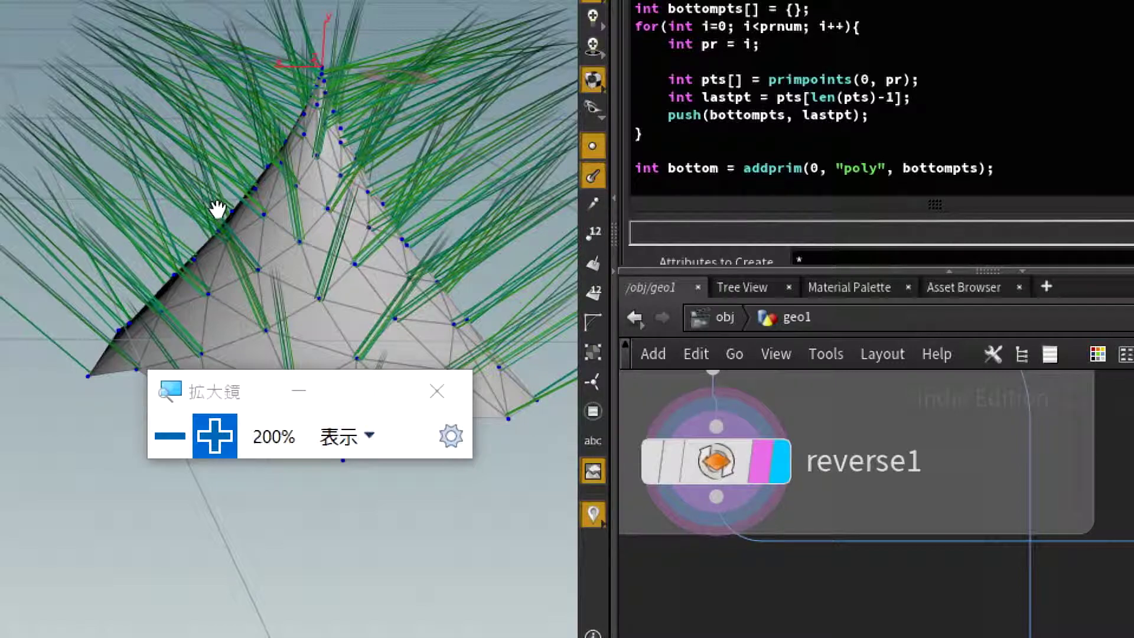
mouse_move(341, 200)
left_mouse_down()
mouse_move(336, 215)
mouse_move(420, 317)
mouse_move(402, 277)
mouse_move(409, 239)
mouse_move(323, 143)
left_mouse_up()
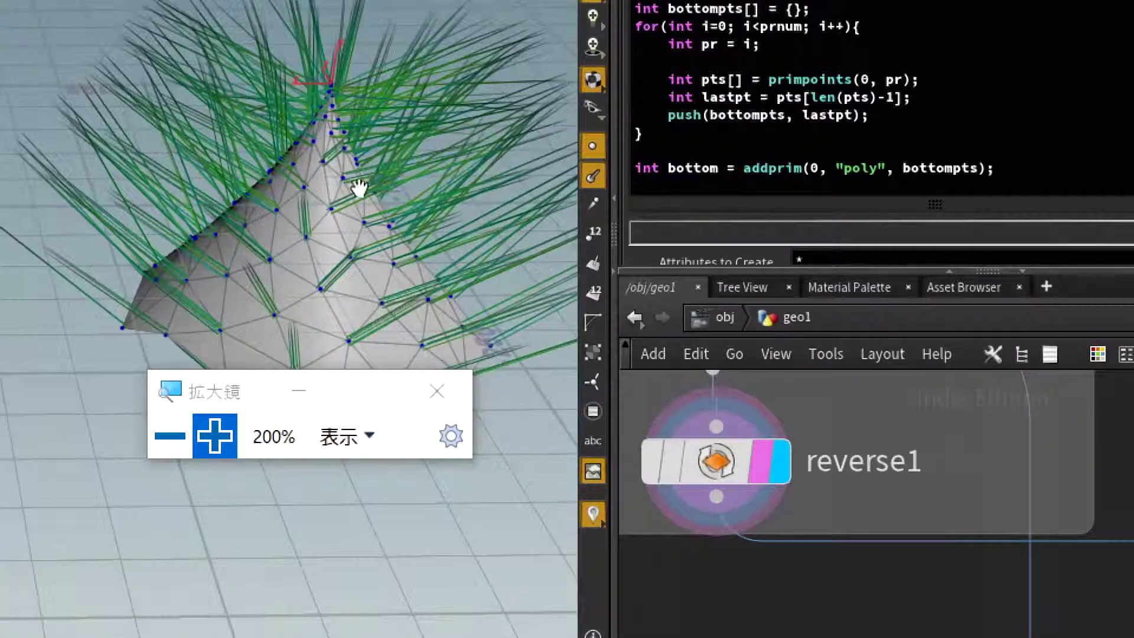
mouse_move(359, 188)
left_mouse_down()
mouse_move(498, 208)
mouse_move(345, 179)
mouse_move(321, 233)
mouse_move(344, 258)
mouse_move(331, 283)
left_mouse_up()
left_click_drag(258, 408, 134, 487)
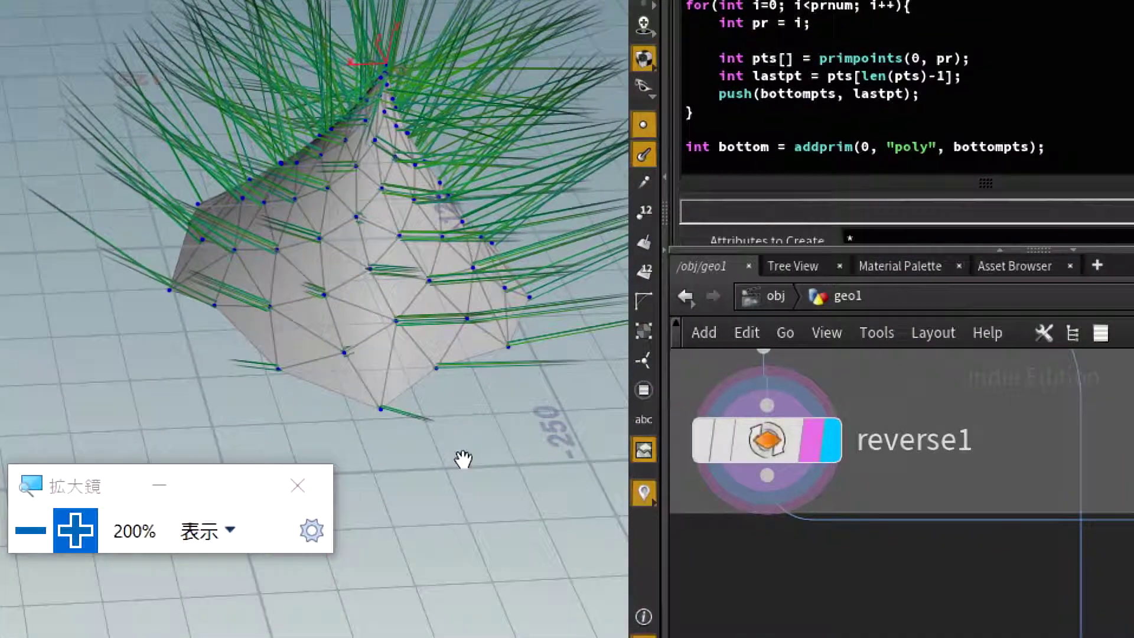
scroll(839, 399, "down", 2)
scroll(826, 479, "up", 2)
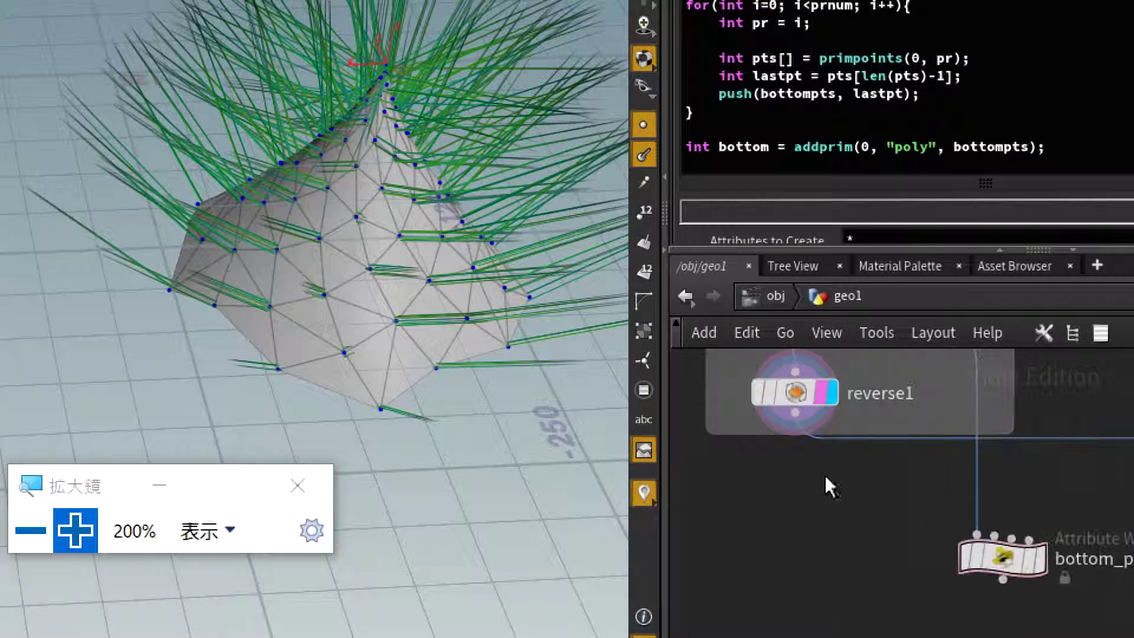
Step: Add a Normal node below reverse1, wire reverse1 into it, and display it
key("Tab")
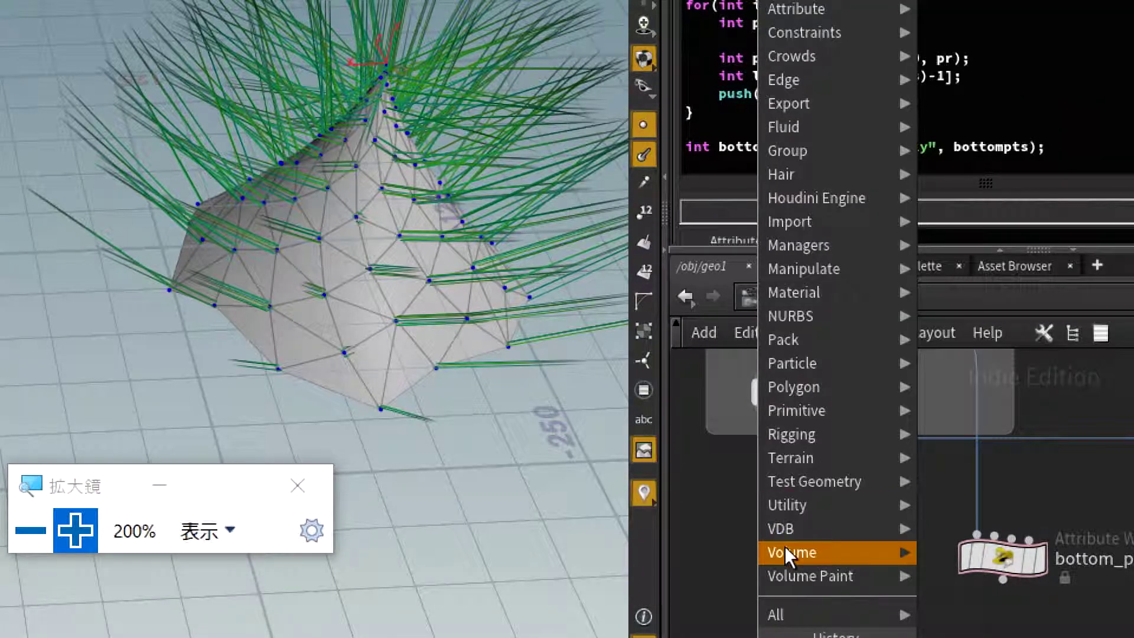
type("normal")
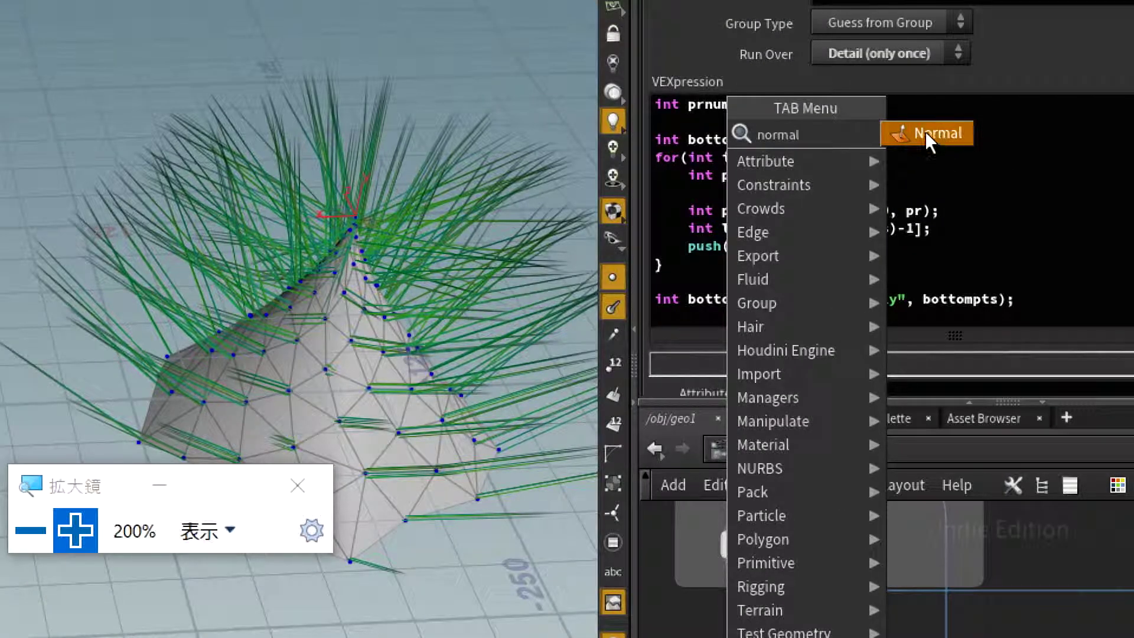
left_click(926, 131)
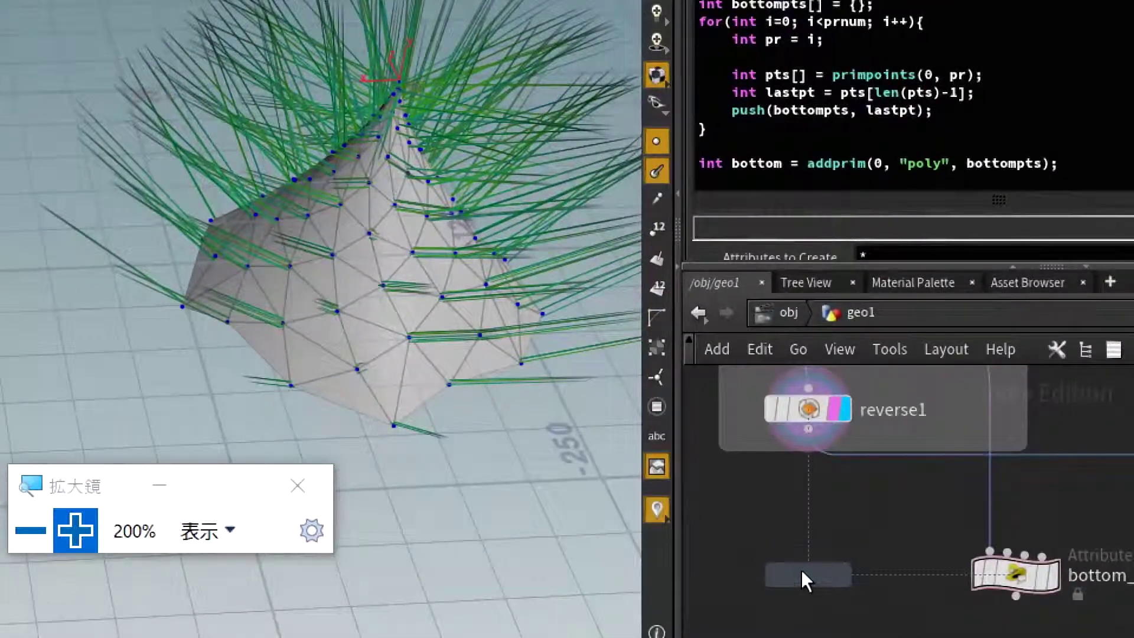
left_click(801, 570)
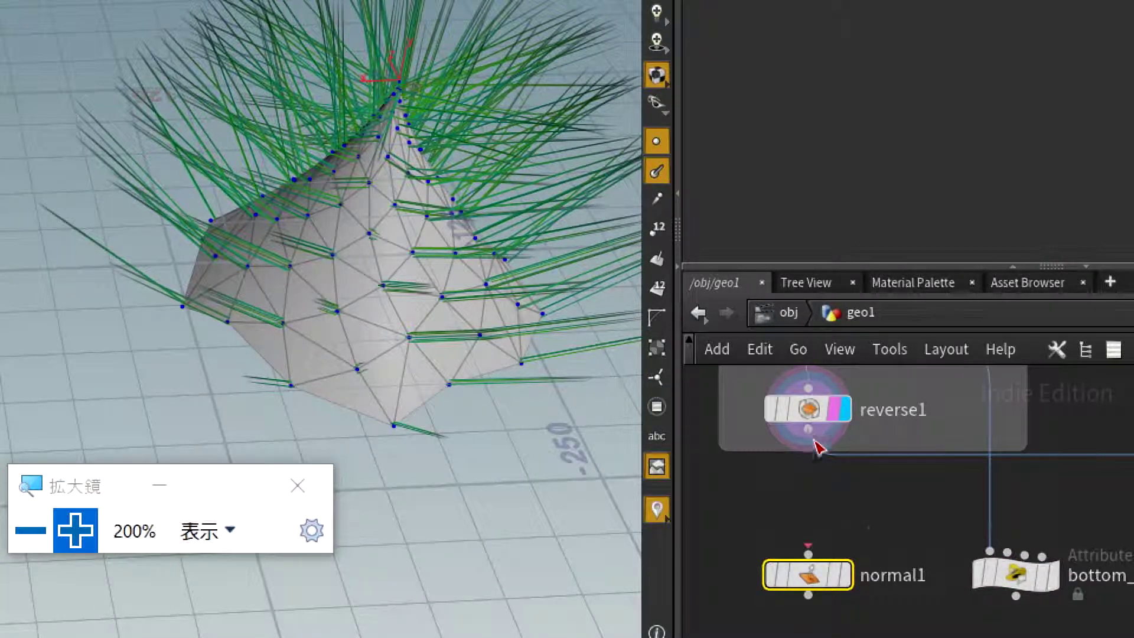
left_click_drag(809, 430, 810, 552)
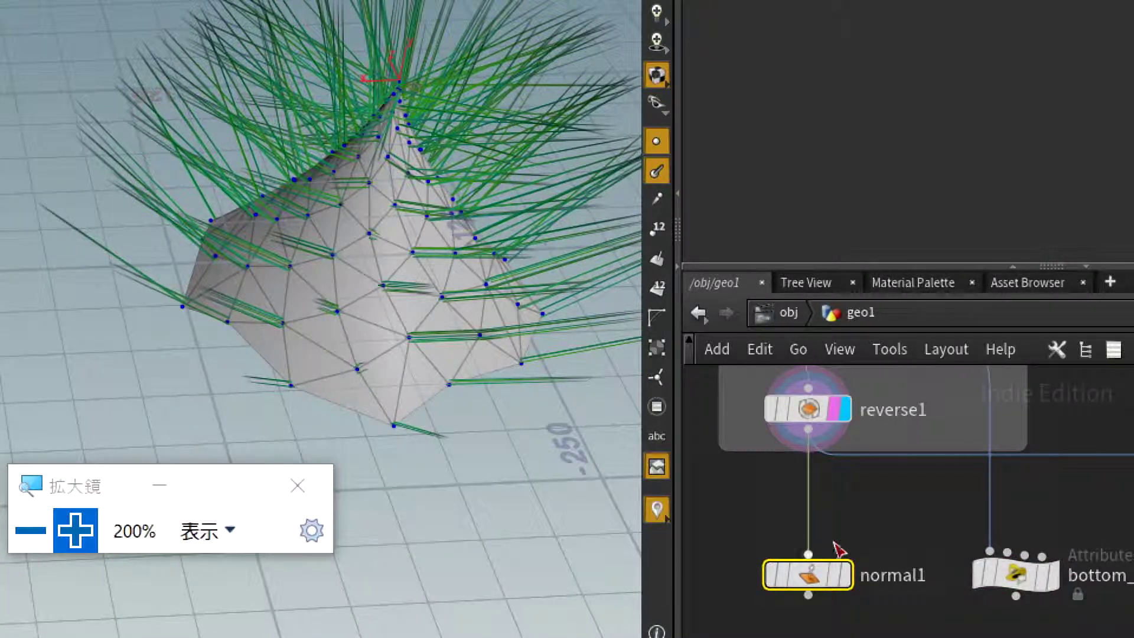
left_click(847, 575)
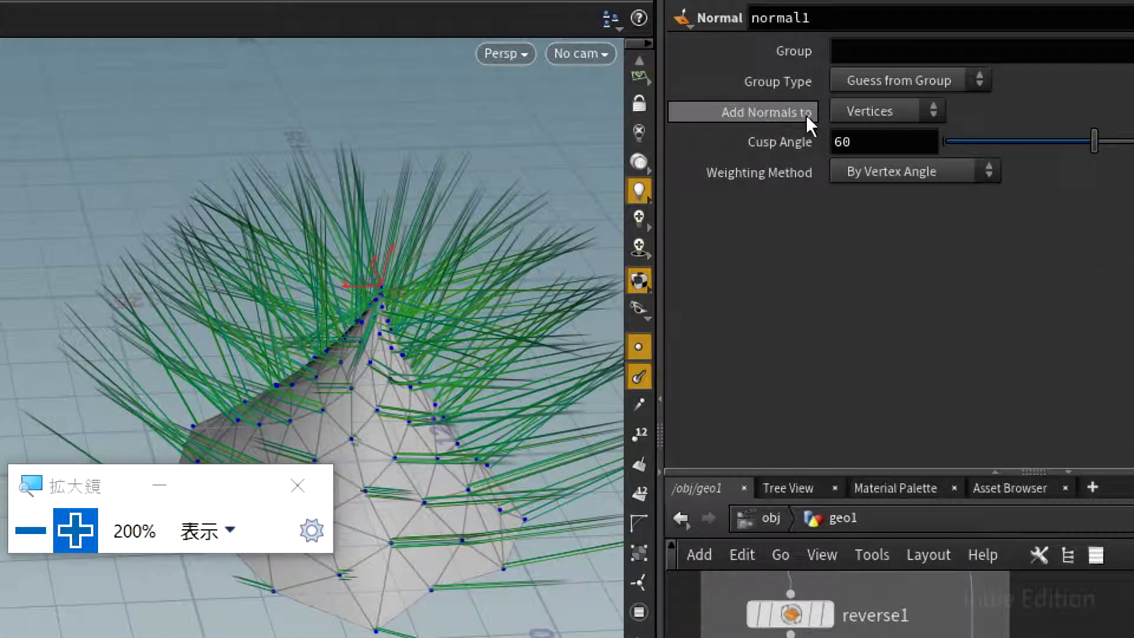
Step: Set normal1 to add normals to Points and inspect the normals on the cone
left_click(854, 111)
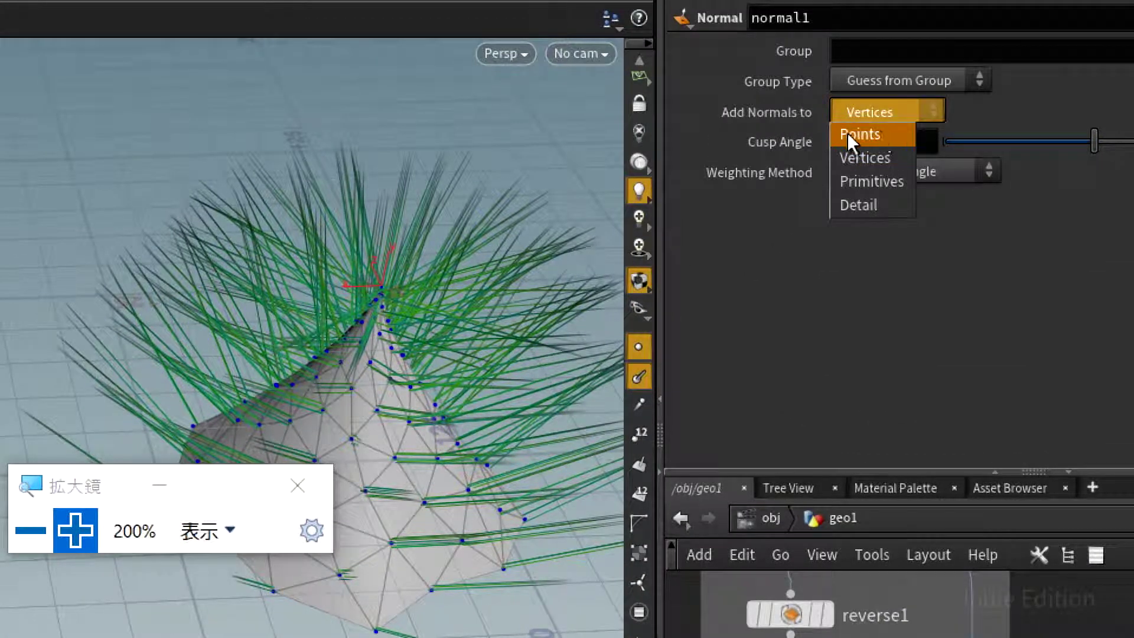
left_click(880, 131)
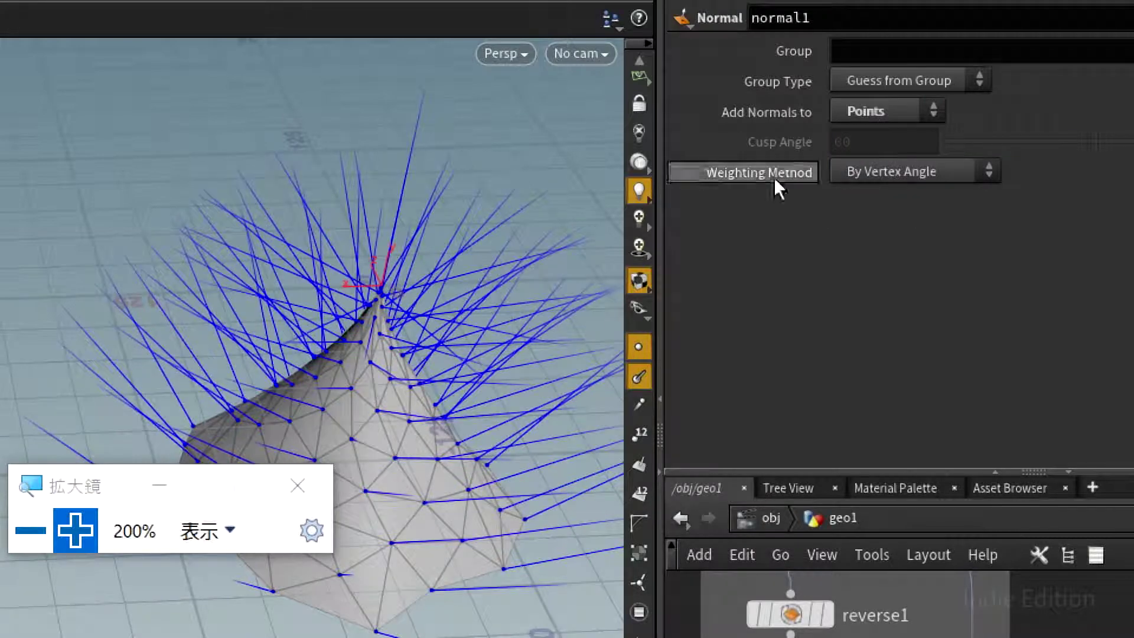
mouse_move(439, 375)
left_mouse_down()
mouse_move(393, 296)
mouse_move(484, 189)
mouse_move(483, 321)
mouse_move(468, 331)
left_mouse_up()
scroll(468, 331, "down", 3)
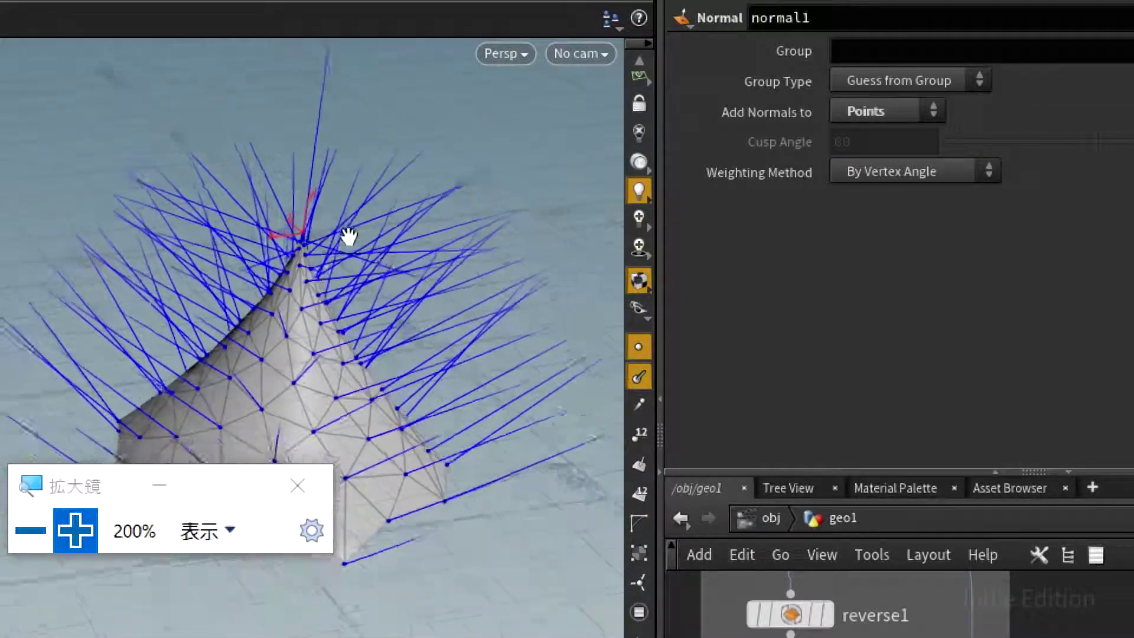
scroll(350, 236, "down", 3)
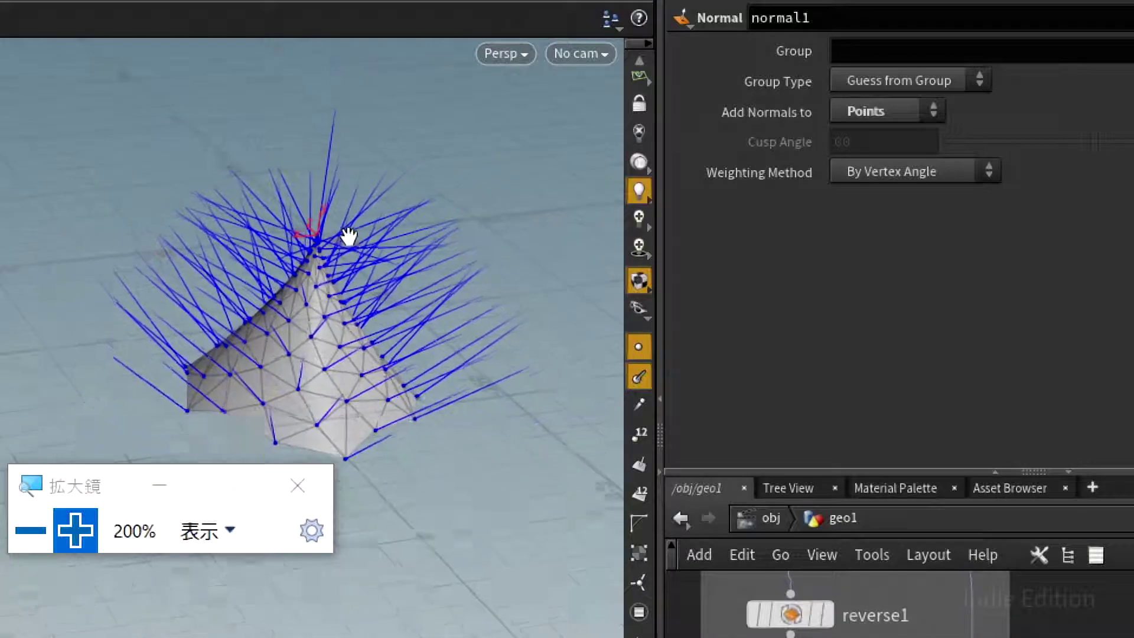
left_click(638, 377)
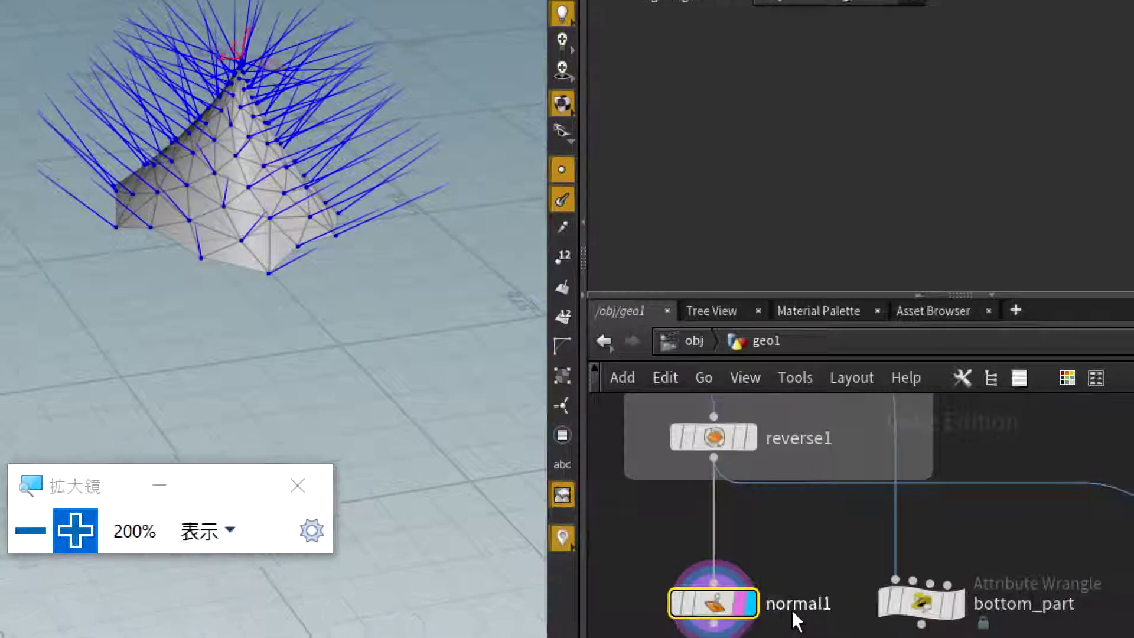
Step: Hide the normals drawn on the tent and move bottom_part beside normal1
left_click(922, 601)
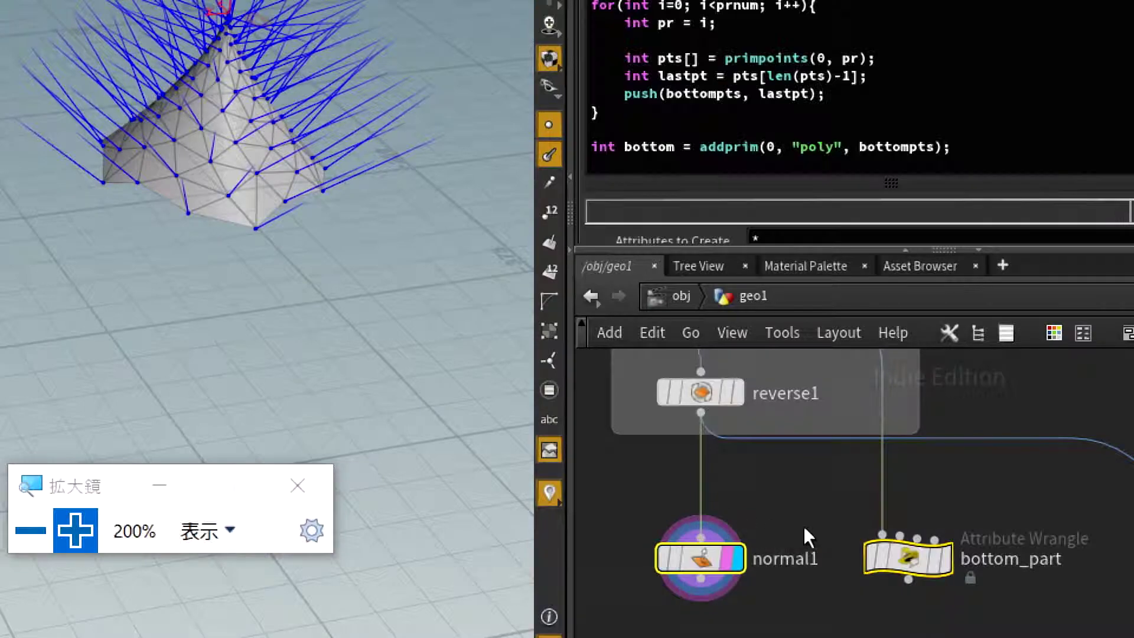
left_click(811, 509)
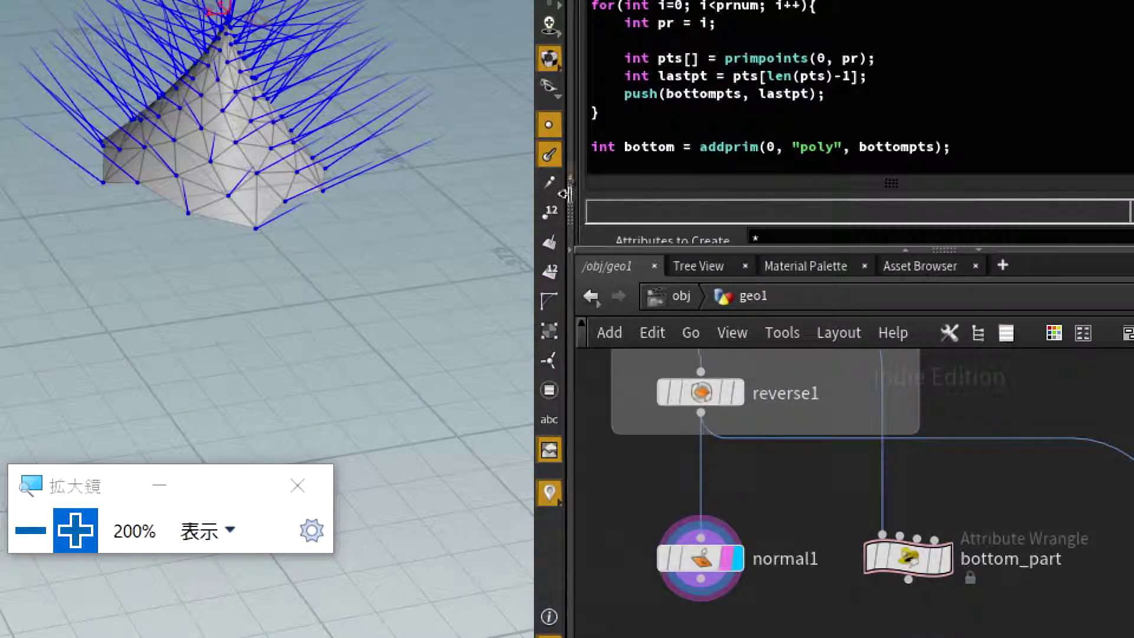
left_click_drag(271, 296, 176, 288)
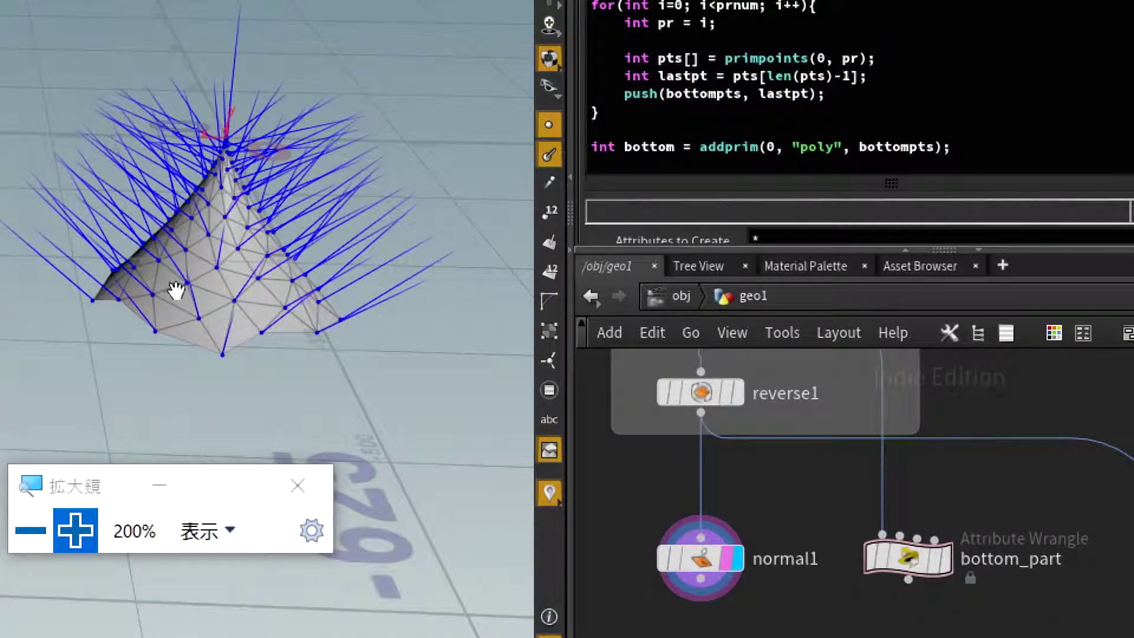
left_click(545, 154)
left_click_drag(278, 228, 275, 273)
scroll(662, 473, "down", 3)
scroll(731, 501, "up", 2)
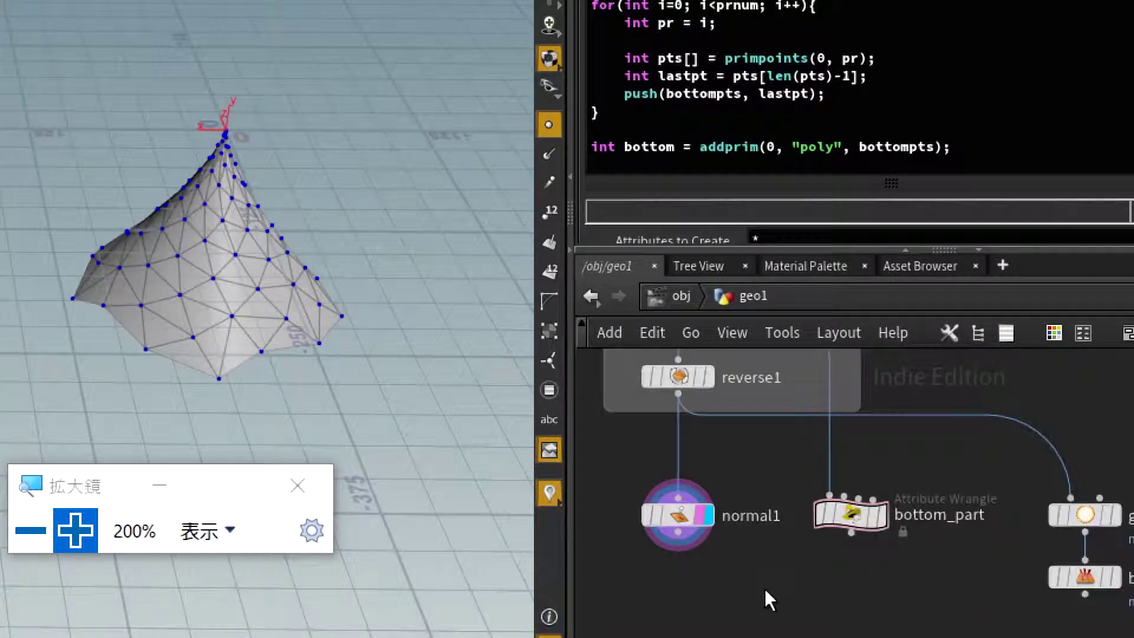
scroll(680, 519, "up", 2)
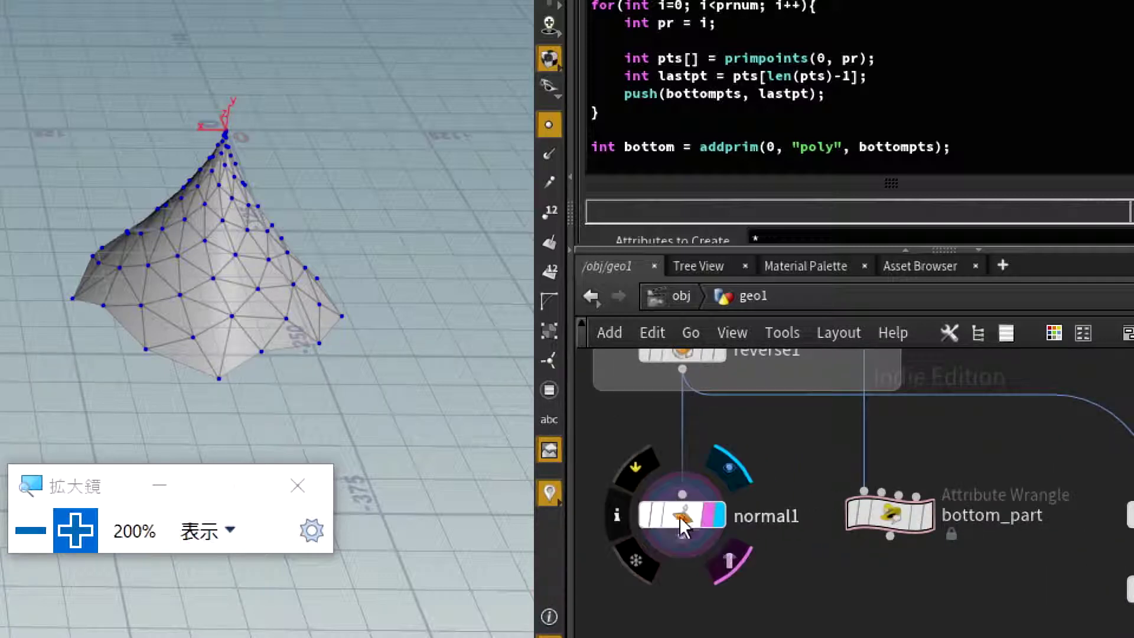
left_click(686, 515)
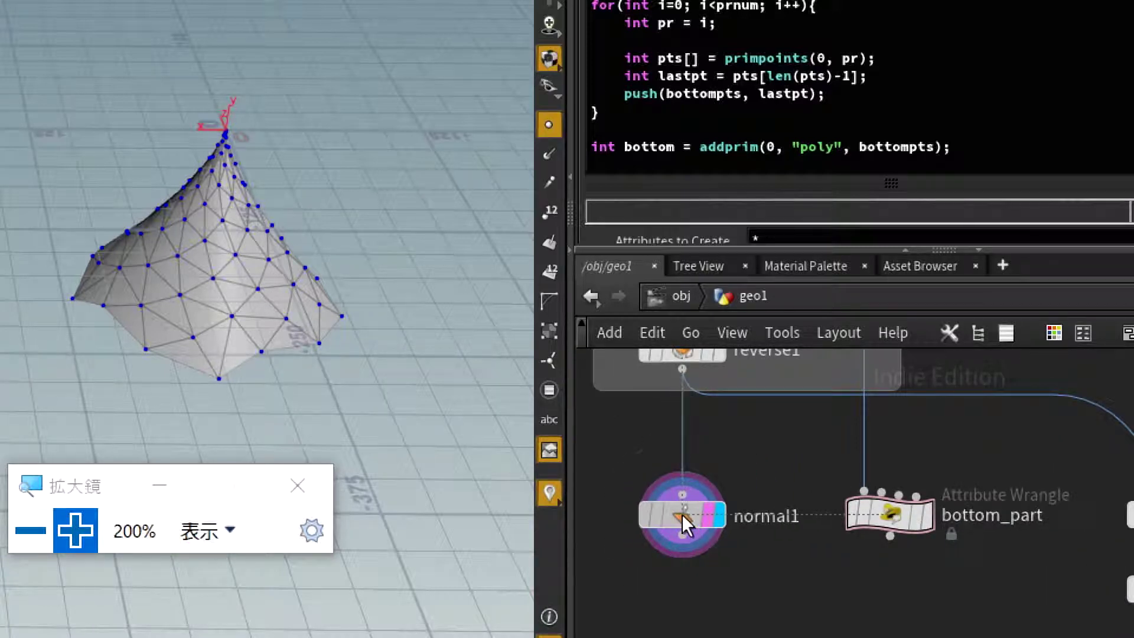
mouse_move(883, 517)
left_mouse_down()
mouse_move(873, 519)
mouse_move(903, 519)
left_mouse_up()
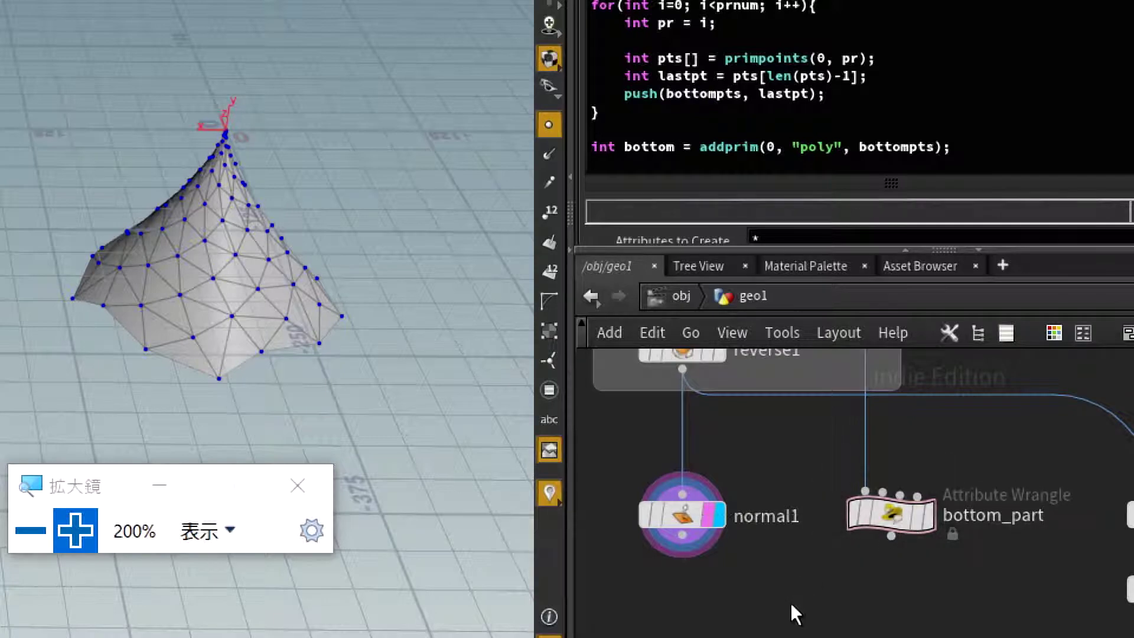
Step: Add a merge1 node below normal1 combining normal1 and the bottom_part wrangle
key("Tab")
type("merge")
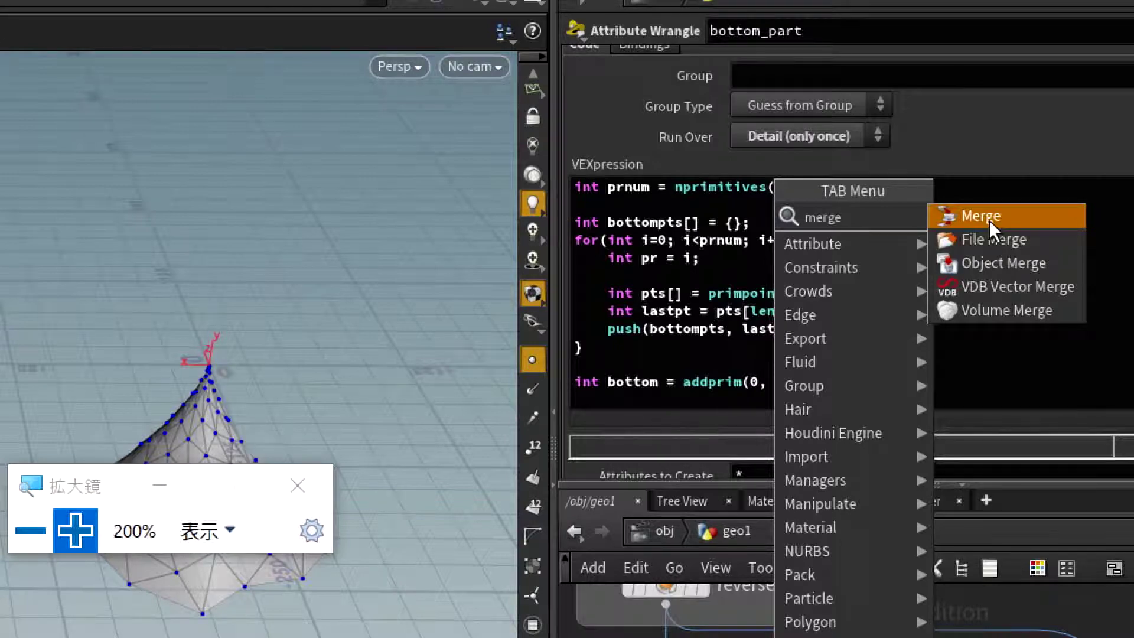
left_click(957, 218)
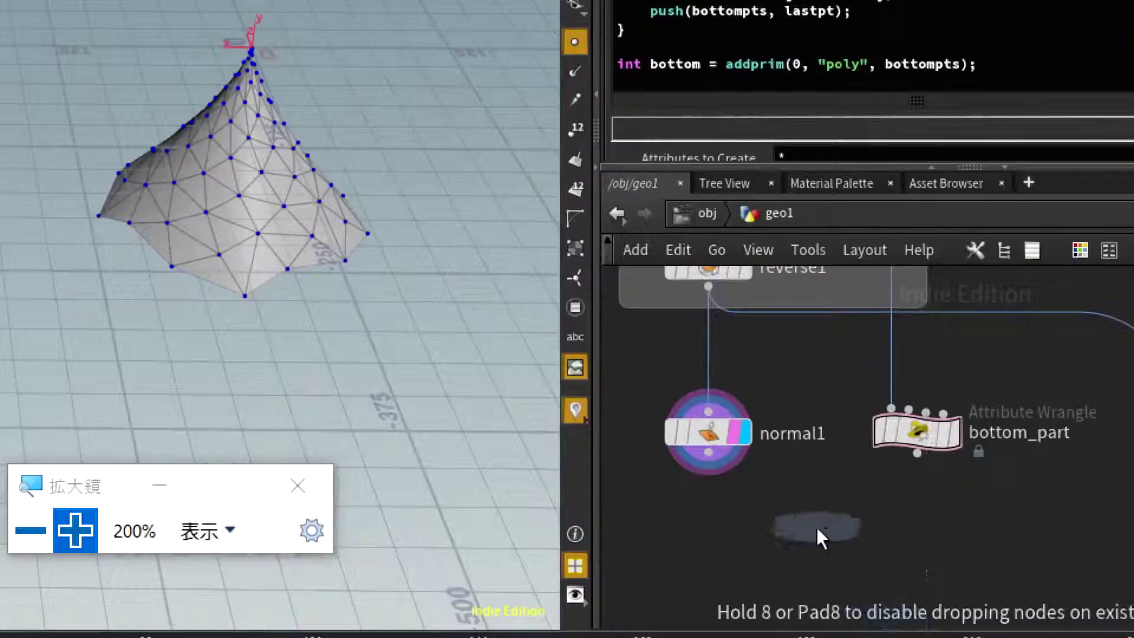
left_click(821, 535)
mouse_move(795, 540)
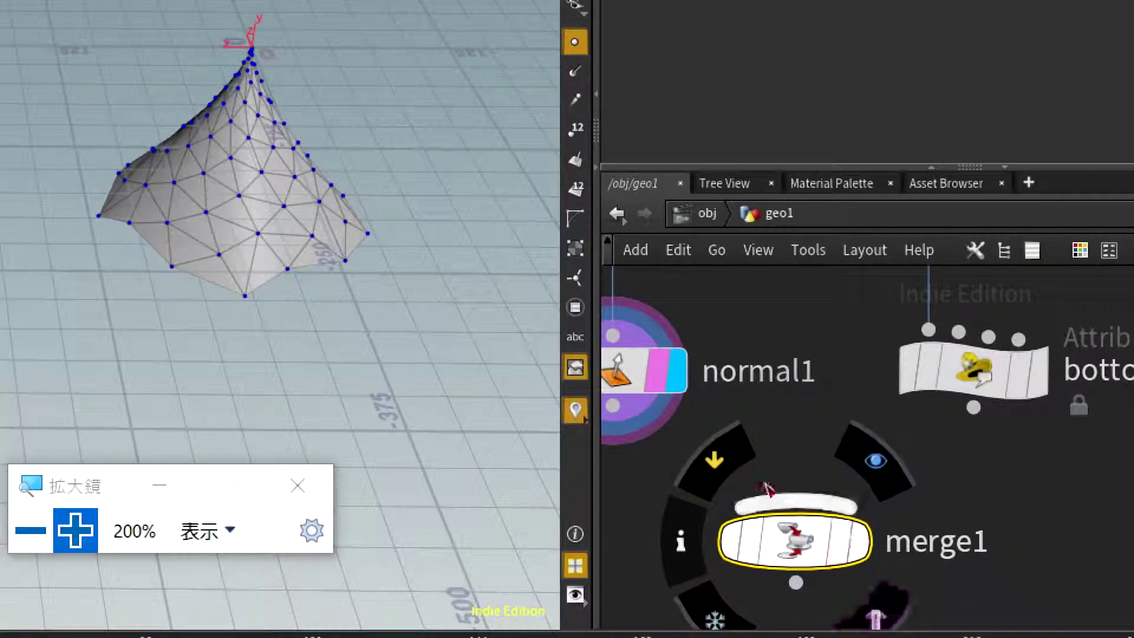
left_click_drag(641, 404, 791, 484)
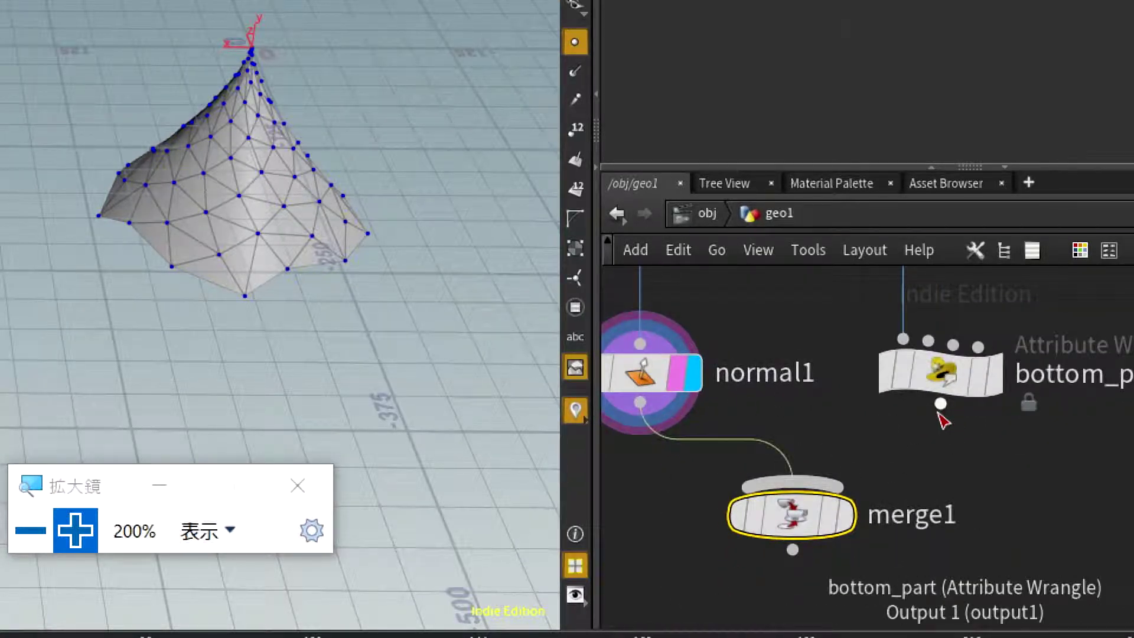
left_click_drag(940, 405, 845, 522)
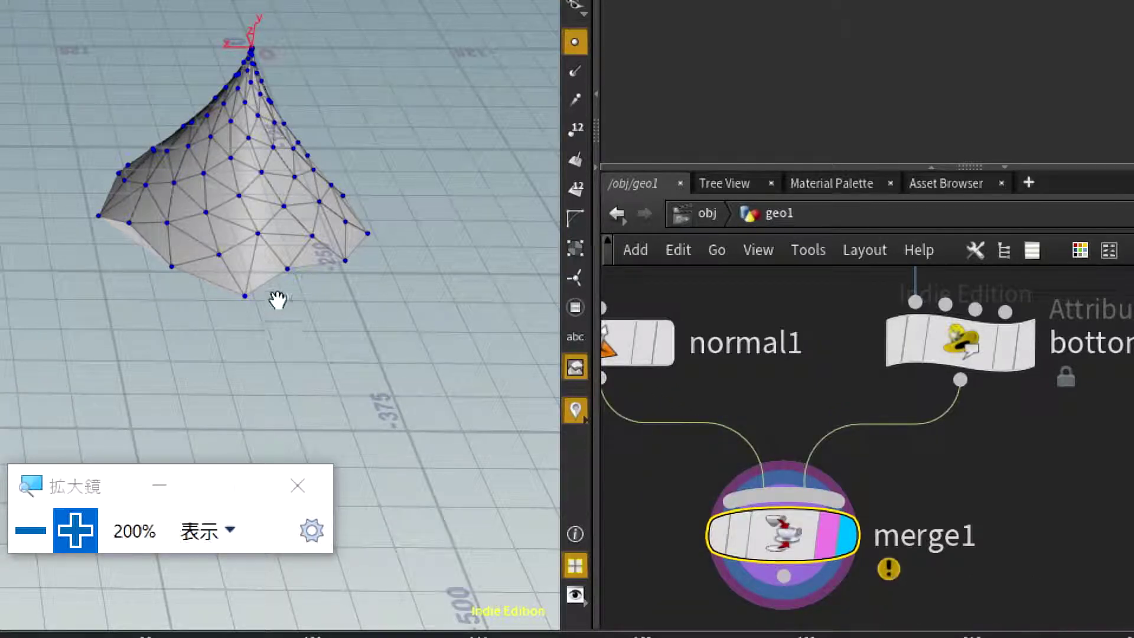
Step: Orbit around the merged tent to inspect its edges and peak
mouse_move(278, 298)
left_mouse_down()
mouse_move(309, 167)
mouse_move(286, 122)
mouse_move(270, 244)
mouse_move(175, 245)
mouse_move(91, 206)
left_mouse_up()
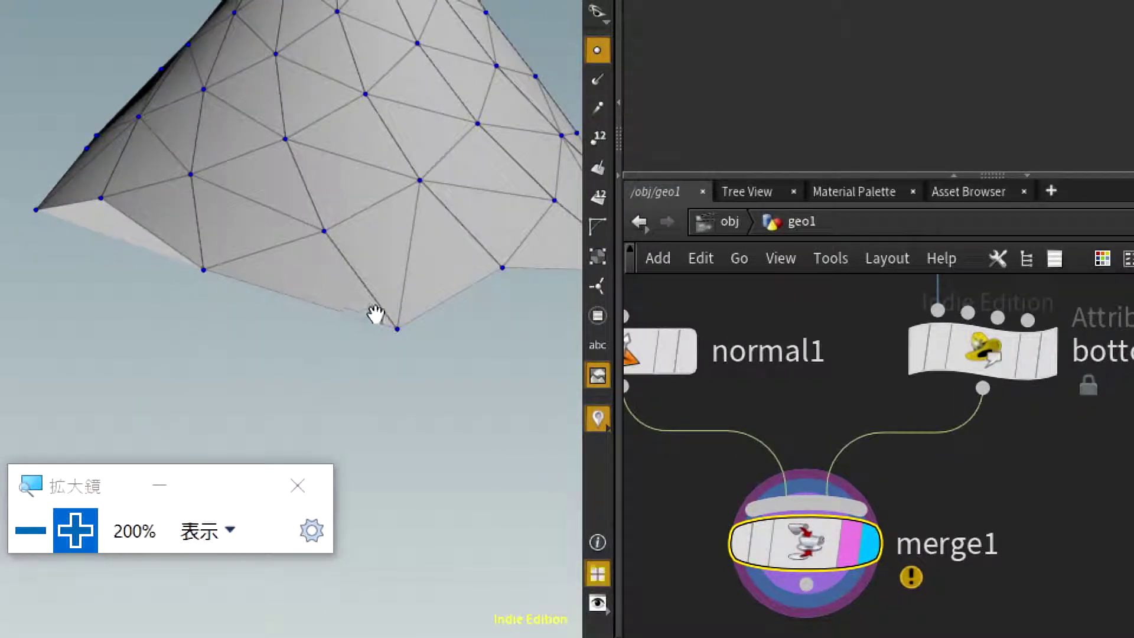
mouse_move(376, 314)
left_mouse_down()
mouse_move(481, 254)
mouse_move(319, 278)
mouse_move(317, 125)
mouse_move(397, 256)
mouse_move(346, 288)
left_mouse_up()
mouse_move(486, 277)
left_mouse_down()
mouse_move(519, 314)
mouse_move(202, 291)
mouse_move(413, 295)
left_mouse_up()
mouse_move(490, 327)
left_mouse_down()
mouse_move(360, 400)
mouse_move(417, 345)
mouse_move(409, 196)
mouse_move(375, 193)
mouse_move(436, 342)
left_mouse_up()
scroll(745, 442, "down", 2)
scroll(746, 442, "down", 2)
Step: Add a Fuse node, fuse2, below merge1 and fed by it
scroll(770, 529, "up", 2)
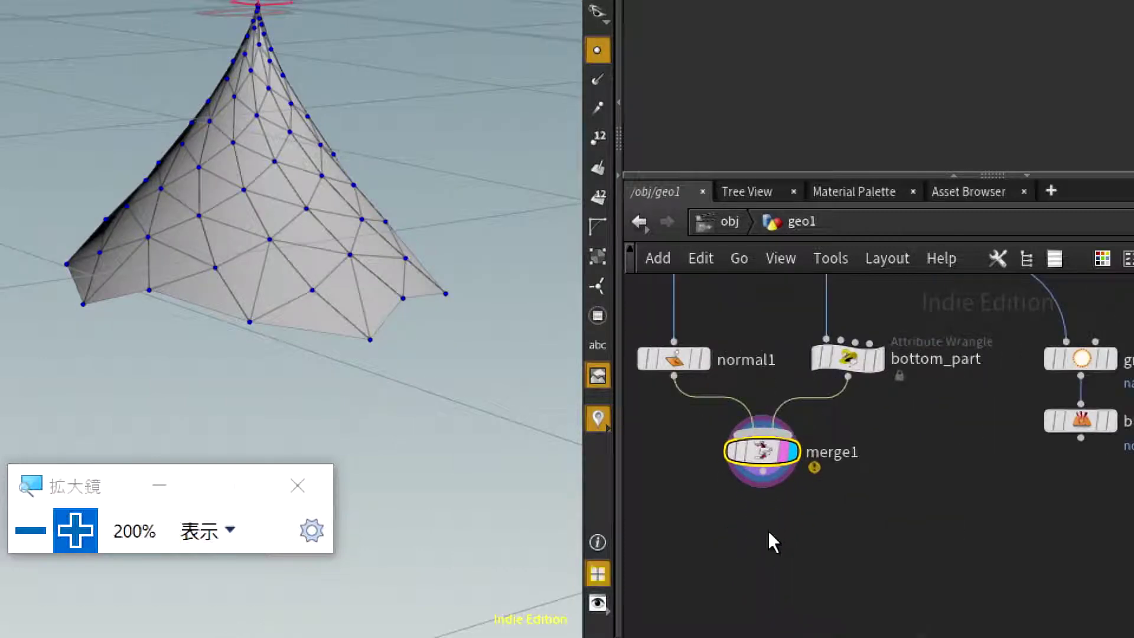
key("Tab")
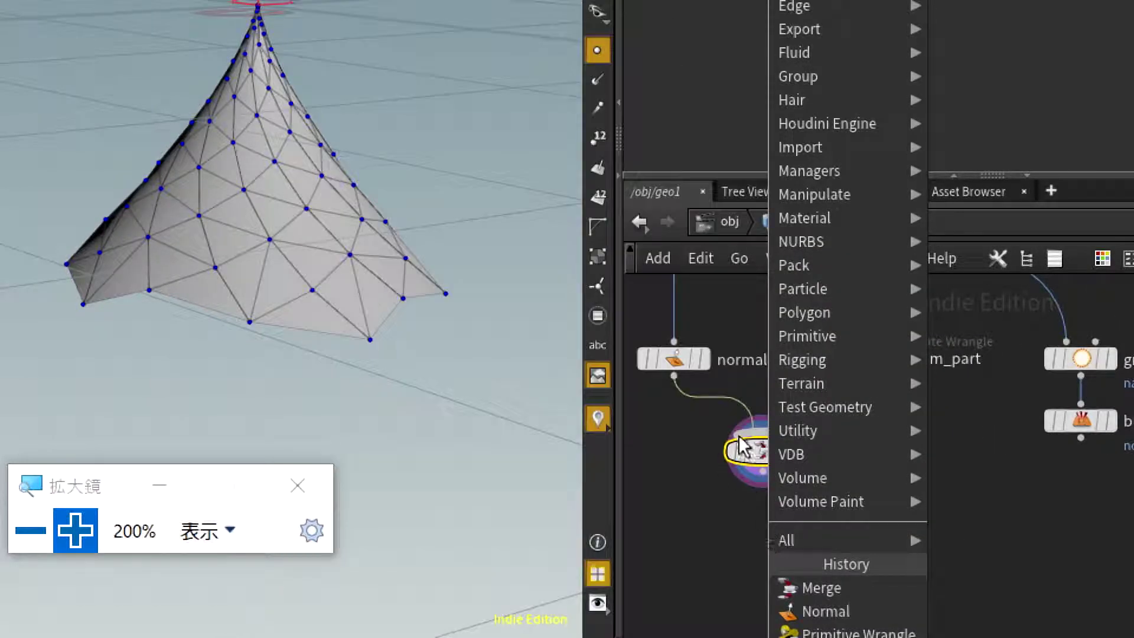
type("fuse")
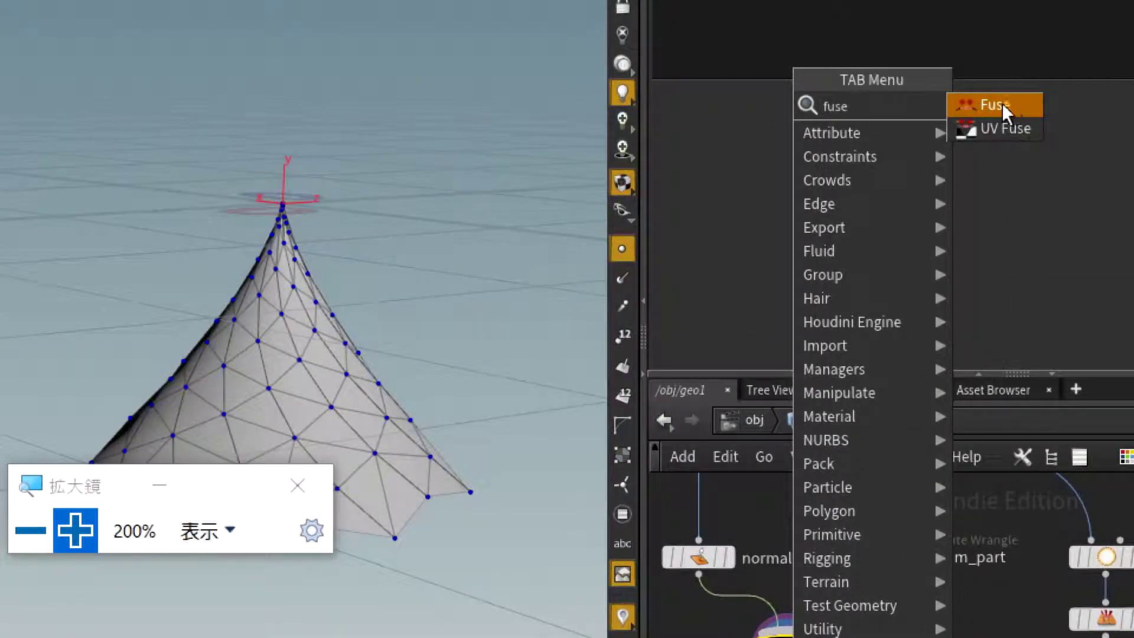
left_click(989, 108)
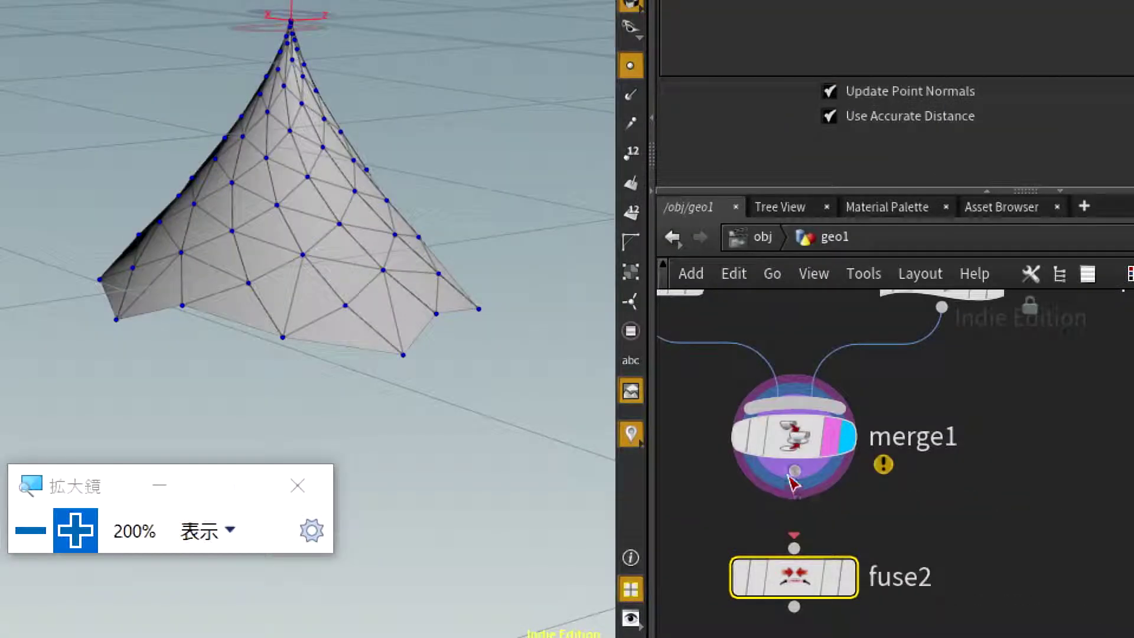
Step: Orbit beneath the tent to check its base edges, then settle fuse2 under merge1
mouse_move(425, 425)
left_mouse_down()
mouse_move(295, 319)
mouse_move(380, 306)
mouse_move(256, 235)
mouse_move(309, 325)
mouse_move(425, 292)
mouse_move(423, 267)
left_mouse_up()
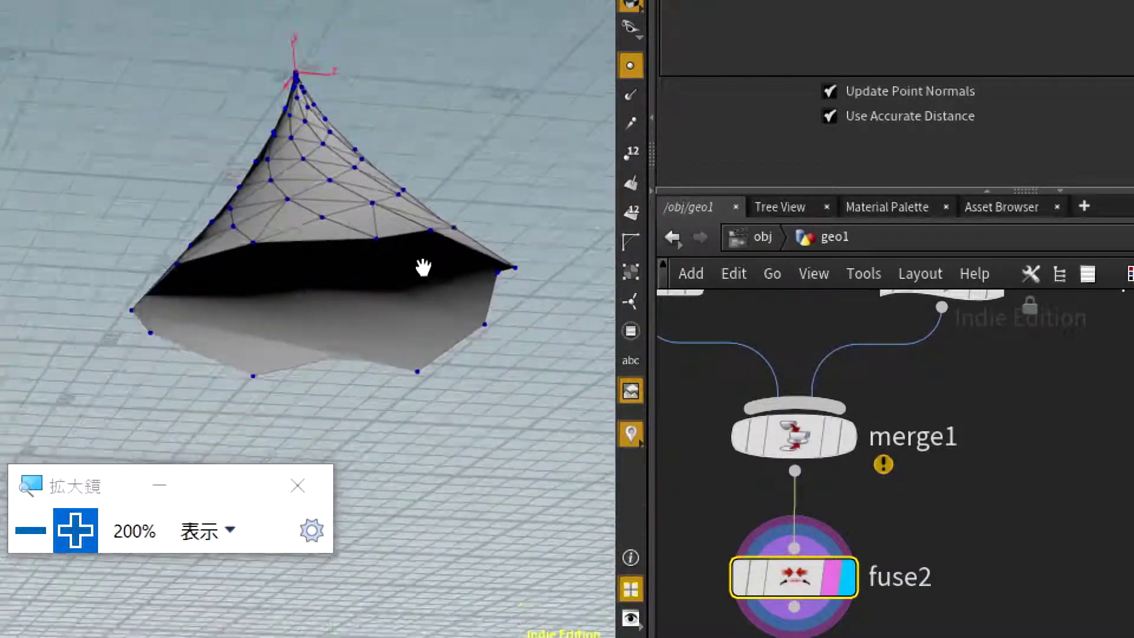
mouse_move(494, 304)
left_mouse_down()
mouse_move(433, 299)
mouse_move(380, 335)
mouse_move(362, 272)
mouse_move(380, 171)
mouse_move(473, 190)
left_mouse_up()
mouse_move(334, 269)
left_mouse_down()
mouse_move(266, 220)
mouse_move(324, 322)
mouse_move(309, 342)
mouse_move(296, 302)
mouse_move(194, 284)
mouse_move(173, 213)
left_mouse_up()
mouse_move(184, 271)
left_mouse_down()
mouse_move(286, 238)
mouse_move(248, 294)
mouse_move(165, 271)
mouse_move(235, 225)
mouse_move(140, 266)
mouse_move(139, 296)
mouse_move(142, 203)
mouse_move(114, 193)
mouse_move(228, 87)
left_mouse_up()
mouse_move(481, 161)
left_mouse_down()
mouse_move(301, 407)
mouse_move(306, 464)
mouse_move(328, 427)
mouse_move(332, 296)
mouse_move(372, 387)
left_mouse_up()
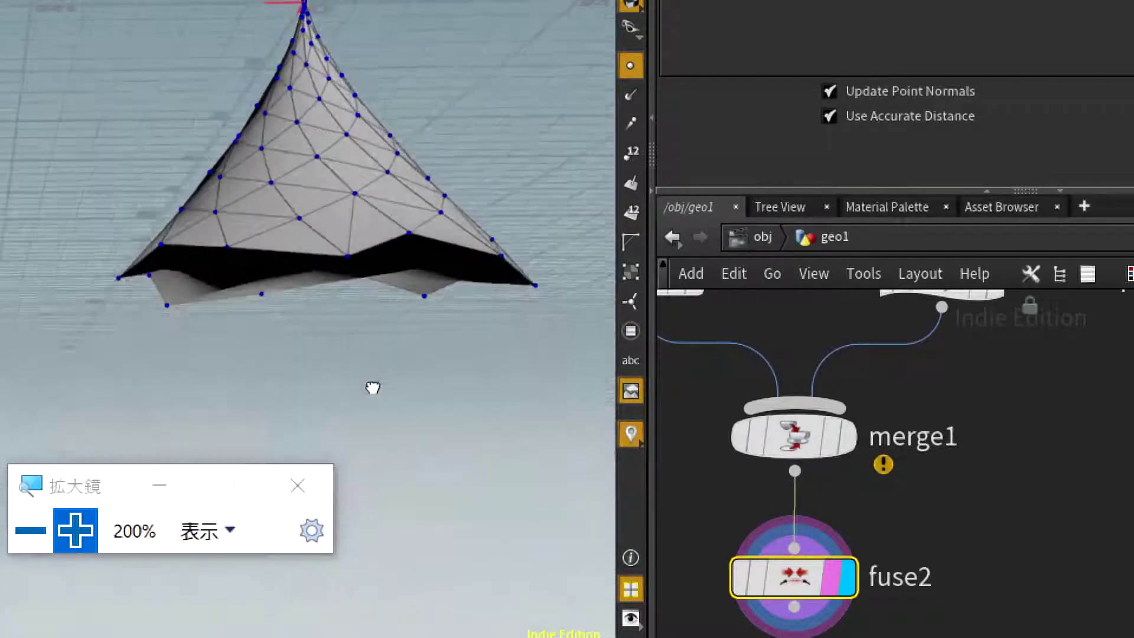
scroll(780, 498, "down", 3)
scroll(775, 539, "up", 2)
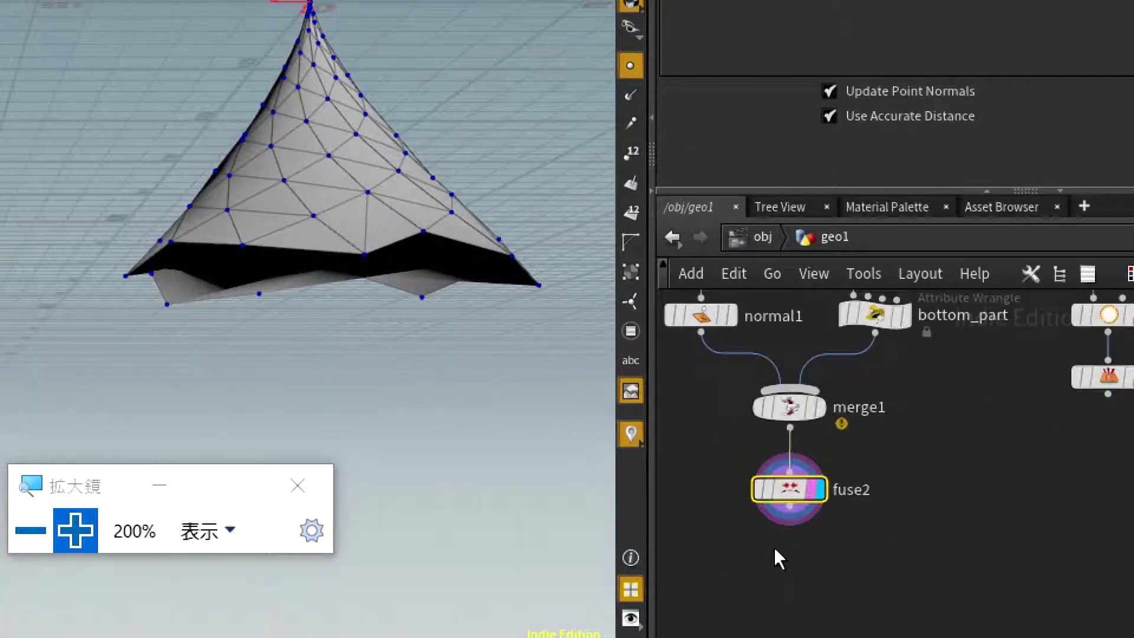
scroll(774, 533, "up", 2)
mouse_move(785, 477)
left_mouse_down()
mouse_move(805, 474)
mouse_move(787, 471)
left_mouse_up()
mouse_move(309, 380)
left_mouse_down()
mouse_move(385, 238)
mouse_move(430, 291)
mouse_move(398, 327)
mouse_move(317, 304)
mouse_move(278, 265)
left_mouse_up()
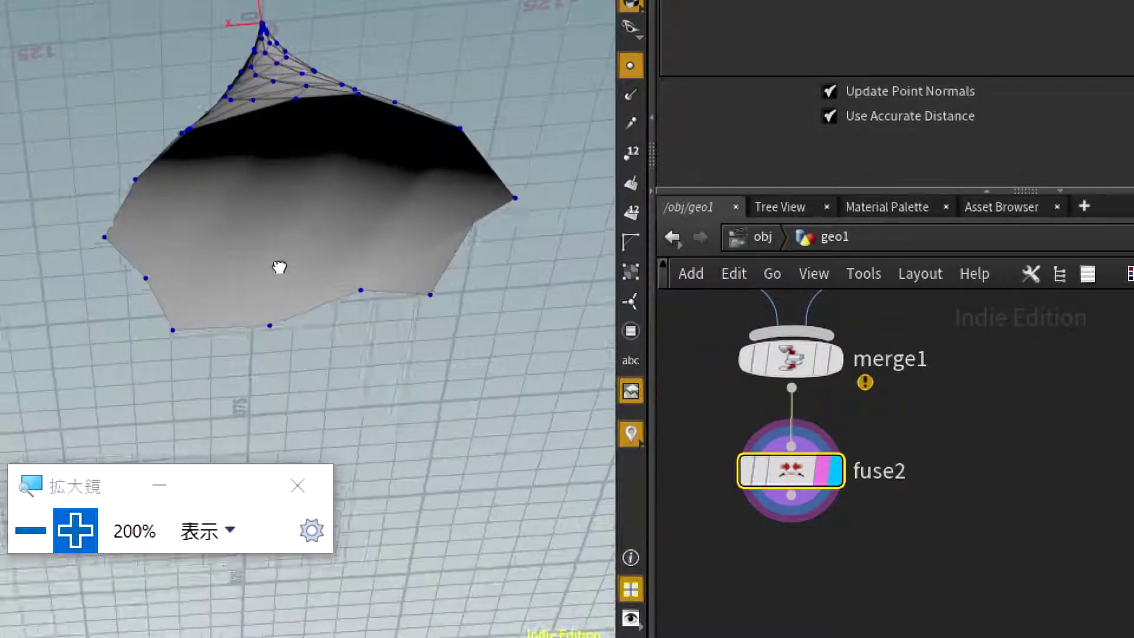
key("Tab")
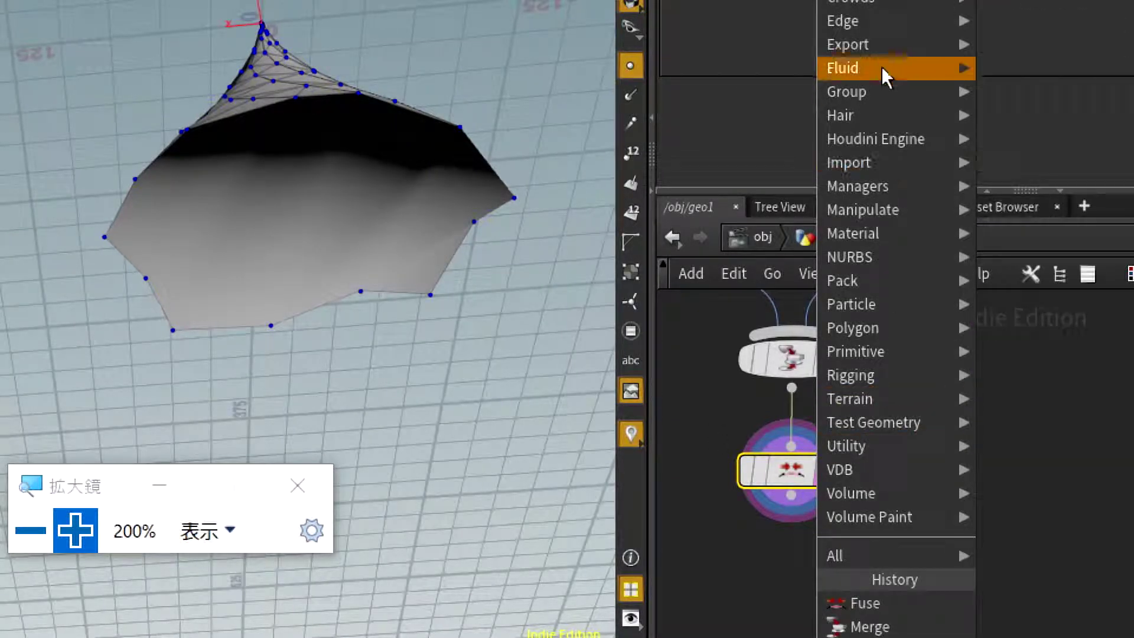
type("divide")
left_click(1002, 171)
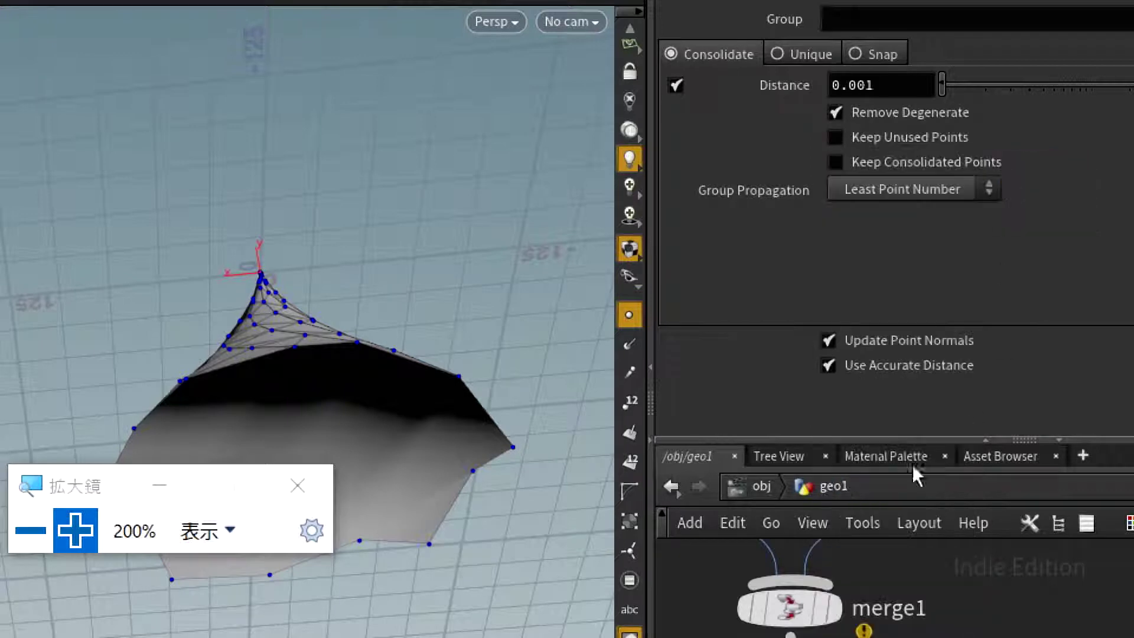
left_click(792, 597)
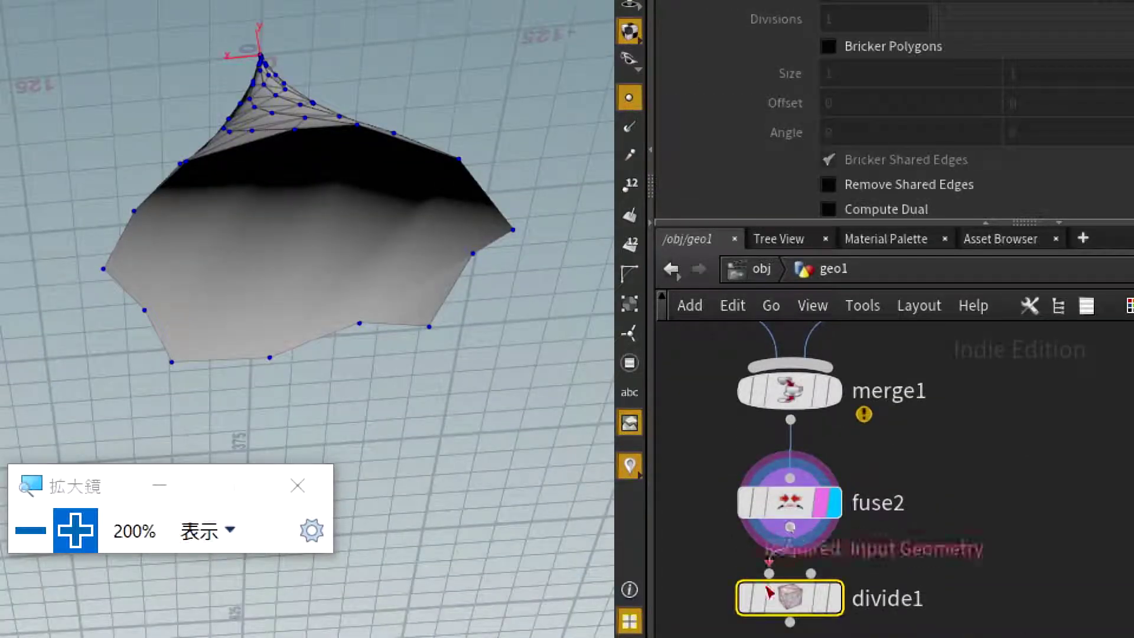
left_click_drag(790, 527, 780, 594)
left_click(833, 597)
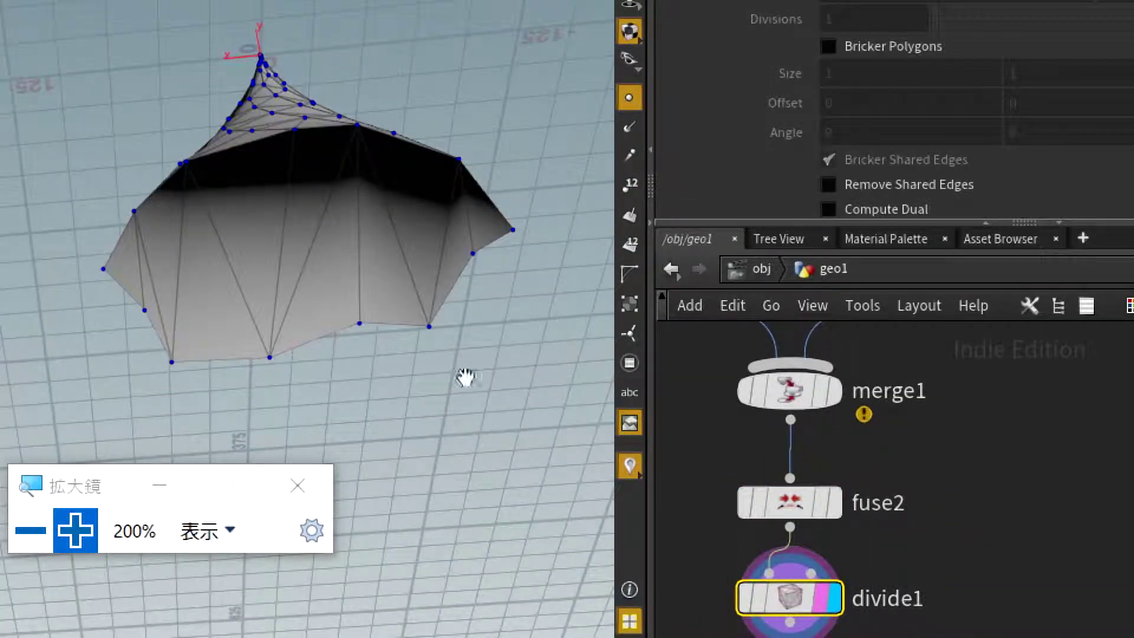
mouse_move(464, 377)
left_mouse_down()
mouse_move(185, 139)
mouse_move(359, 352)
mouse_move(296, 236)
mouse_move(236, 185)
mouse_move(314, 232)
mouse_move(203, 177)
mouse_move(200, 225)
mouse_move(268, 263)
mouse_move(178, 207)
left_mouse_up()
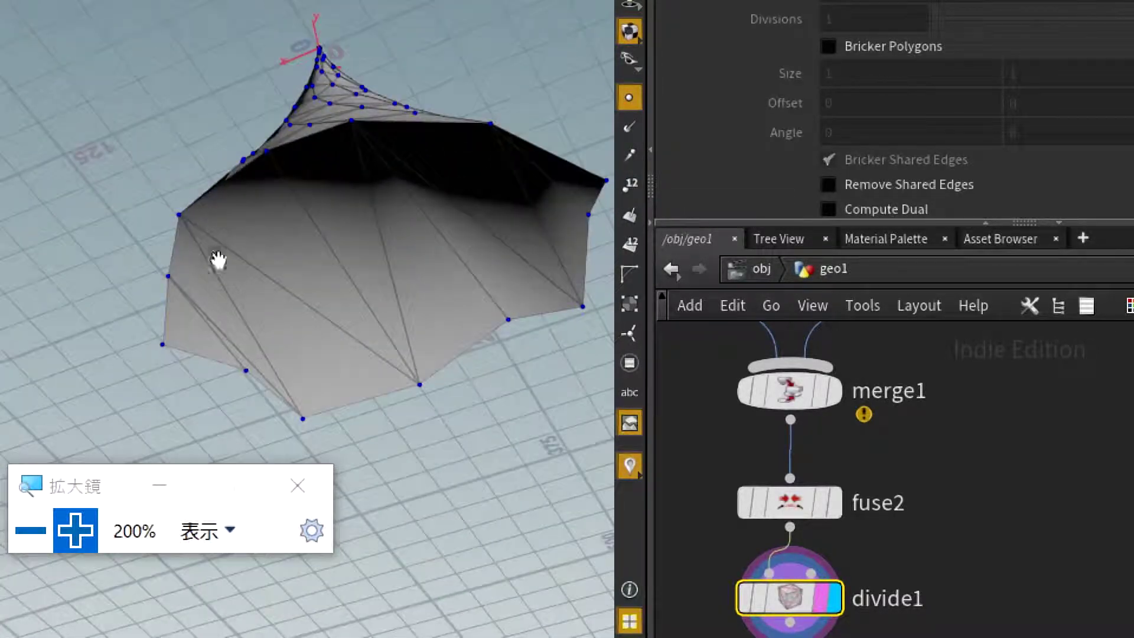
mouse_move(218, 260)
left_mouse_down()
mouse_move(397, 342)
mouse_move(396, 245)
left_mouse_up()
scroll(827, 434, "down", 3)
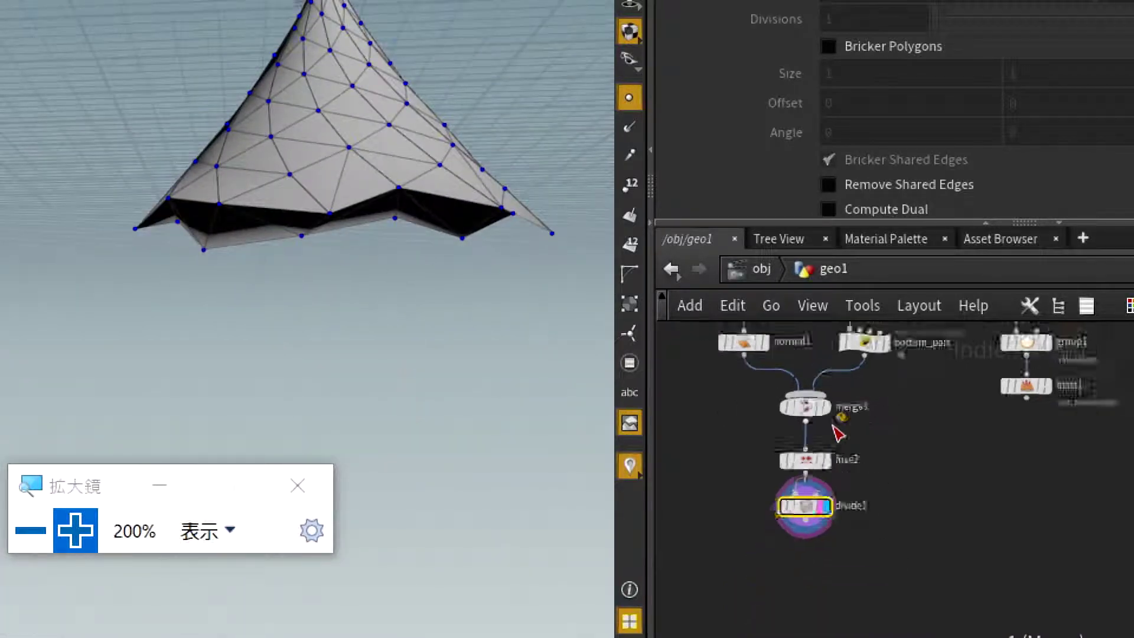
scroll(838, 433, "up", 1)
mouse_move(387, 203)
left_mouse_down()
mouse_move(195, 218)
mouse_move(233, 172)
mouse_move(325, 113)
left_mouse_up()
mouse_move(316, 287)
left_mouse_down()
mouse_move(561, 167)
mouse_move(354, 152)
mouse_move(249, 170)
mouse_move(249, 247)
left_mouse_up()
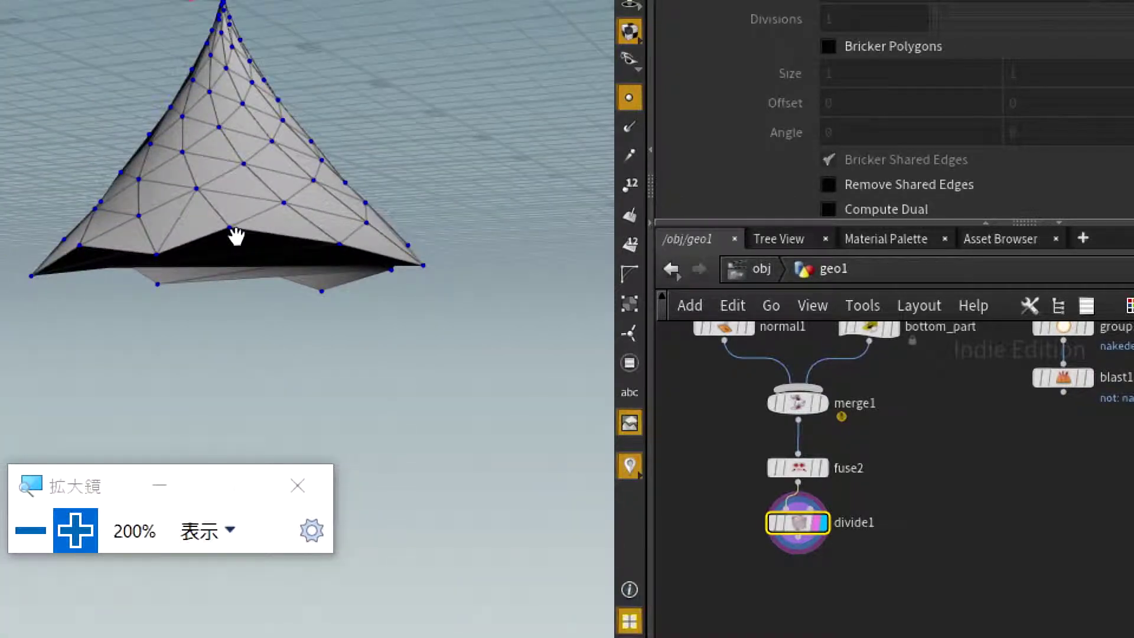
mouse_move(236, 236)
left_mouse_down()
mouse_move(236, 160)
mouse_move(250, 345)
mouse_move(294, 309)
mouse_move(303, 405)
mouse_move(258, 217)
left_mouse_up()
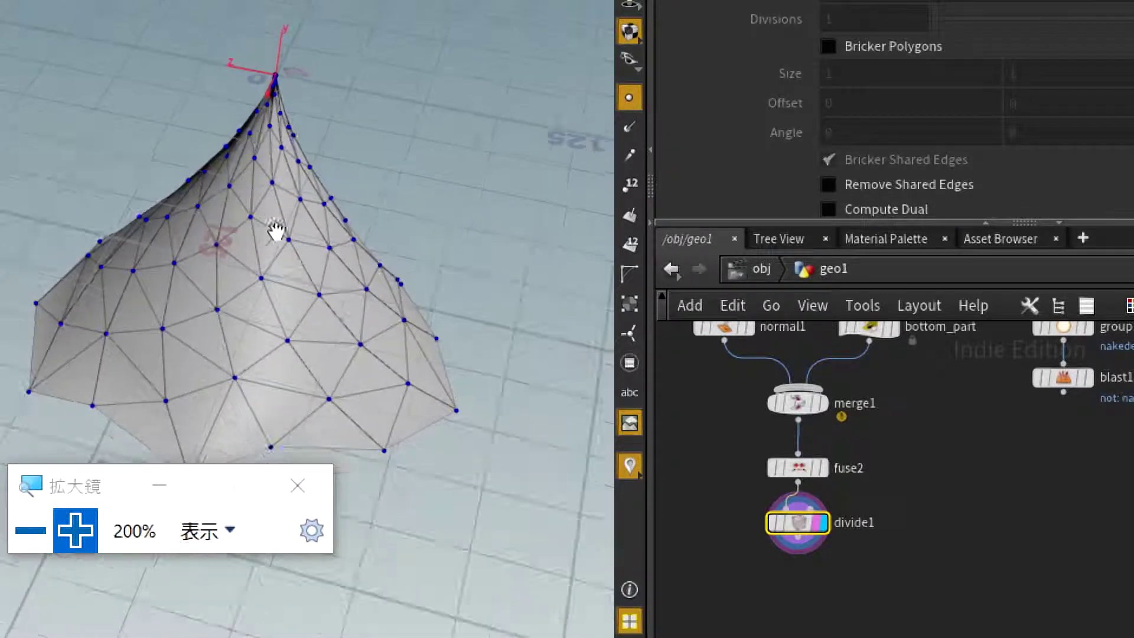
mouse_move(256, 175)
left_mouse_down()
mouse_move(349, 347)
mouse_move(324, 375)
mouse_move(228, 335)
mouse_move(254, 207)
left_mouse_up()
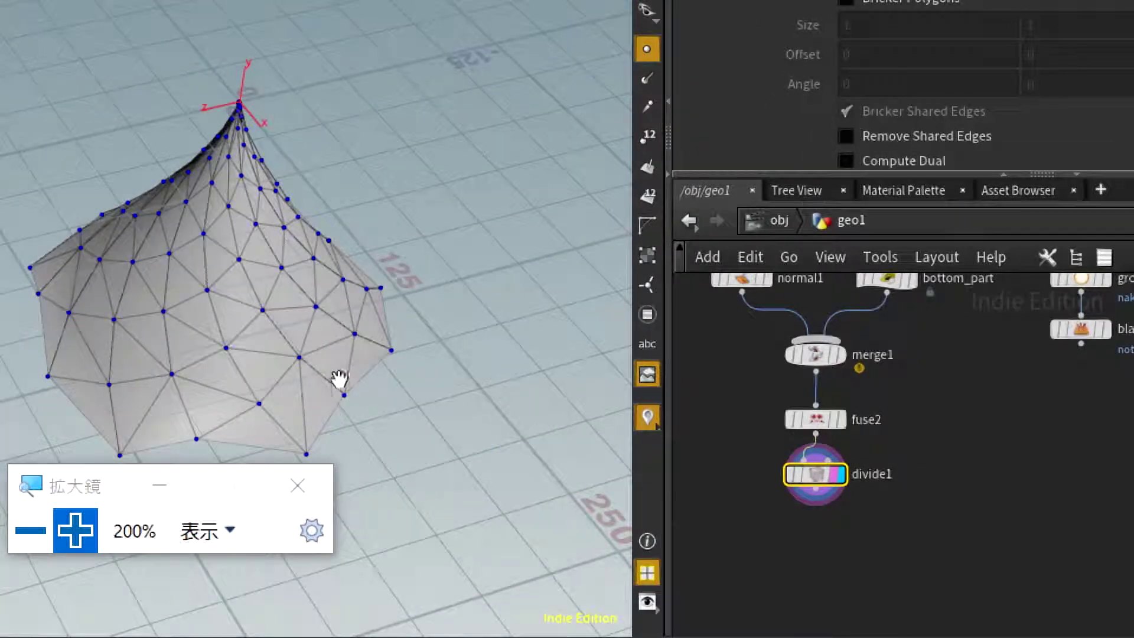
scroll(236, 178, "up", 2)
scroll(243, 204, "up", 2)
scroll(235, 236, "up", 2)
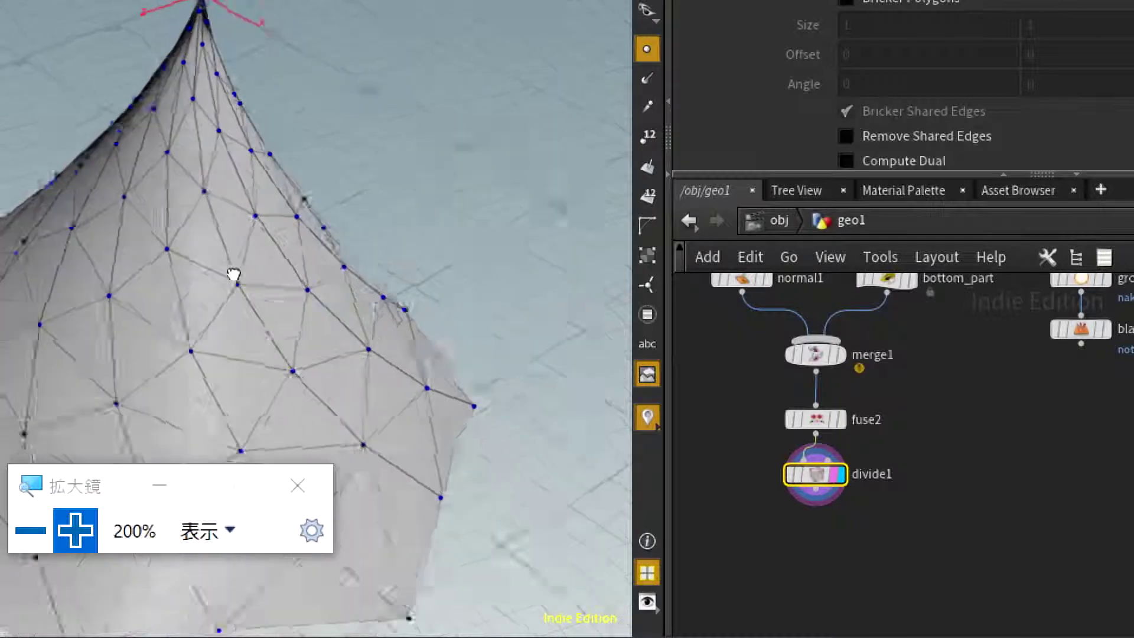
scroll(237, 225, "up", 2)
left_click_drag(242, 174, 182, 193)
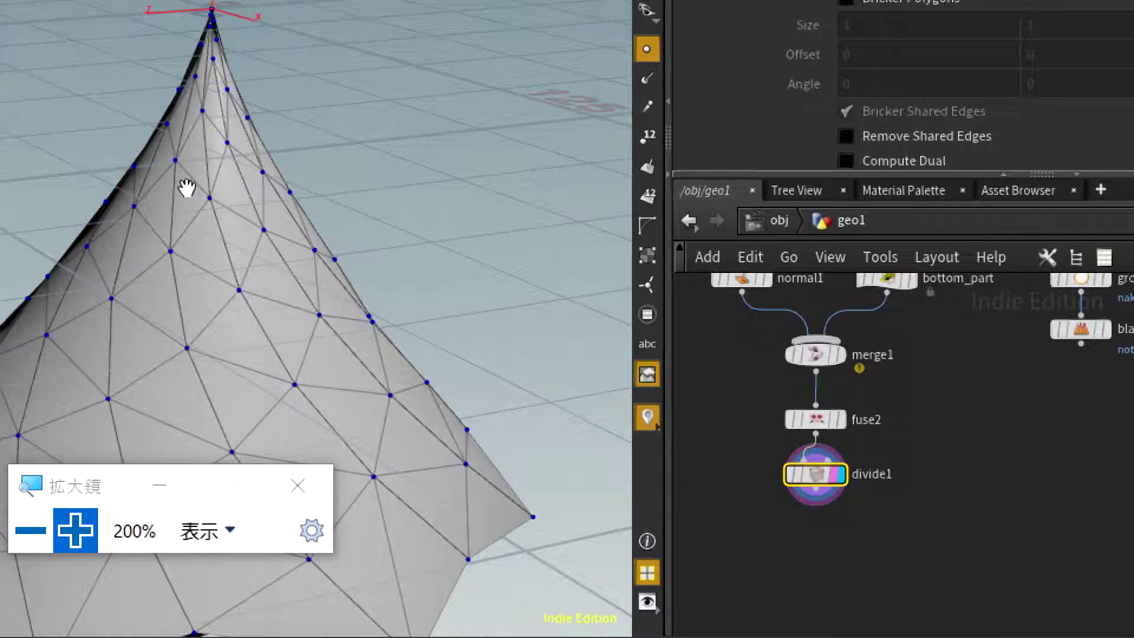
scroll(294, 148, "down", 5)
scroll(861, 506, "up", 2)
scroll(798, 486, "down", 2)
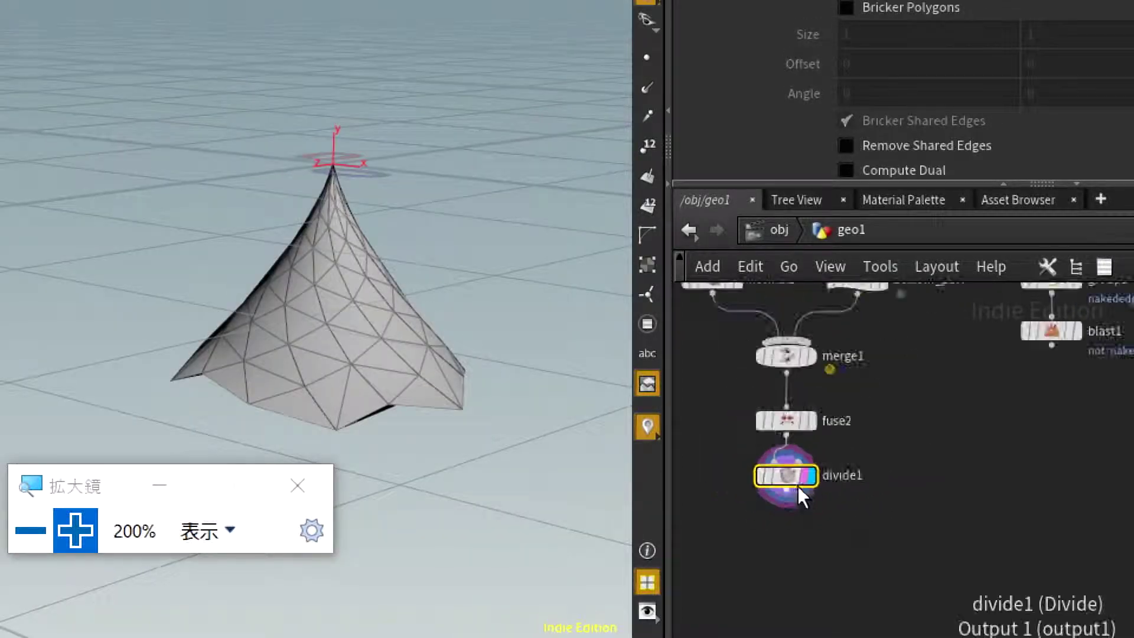
scroll(787, 536, "up", 1)
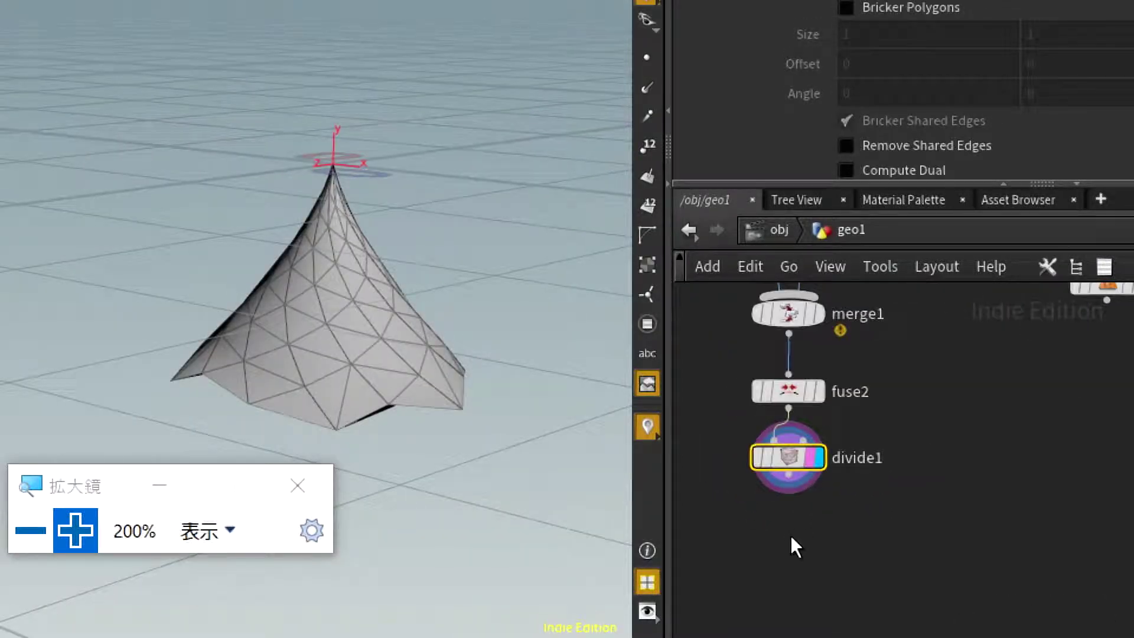
scroll(794, 532, "up", 1)
scroll(794, 517, "up", 1)
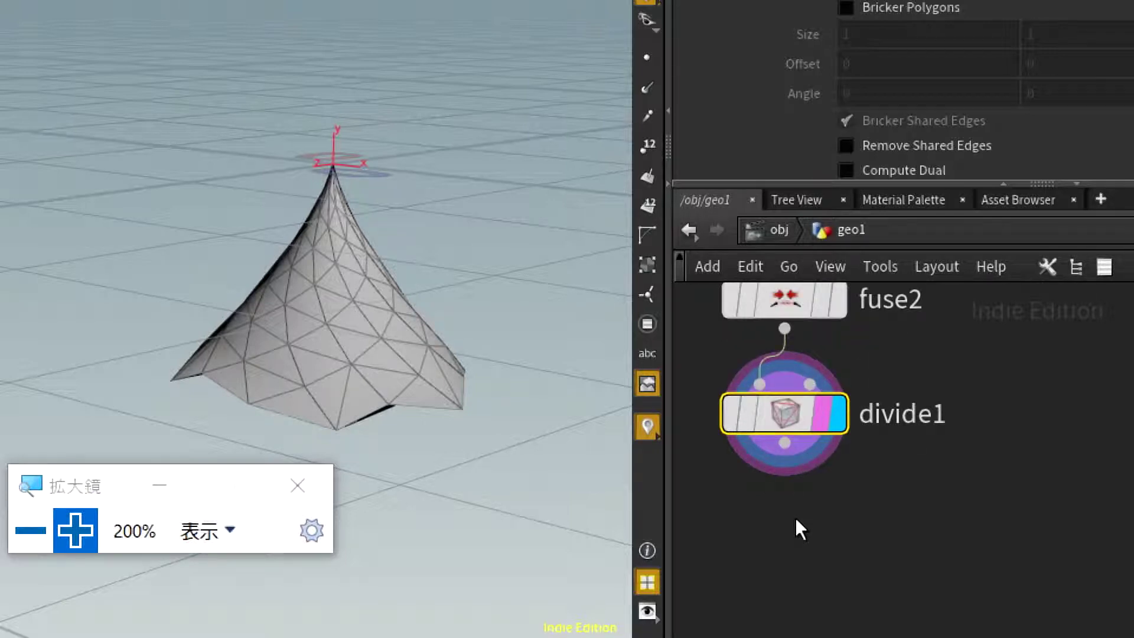
left_click(795, 518)
key("Tab")
key("Escape")
scroll(775, 523, "down", 3)
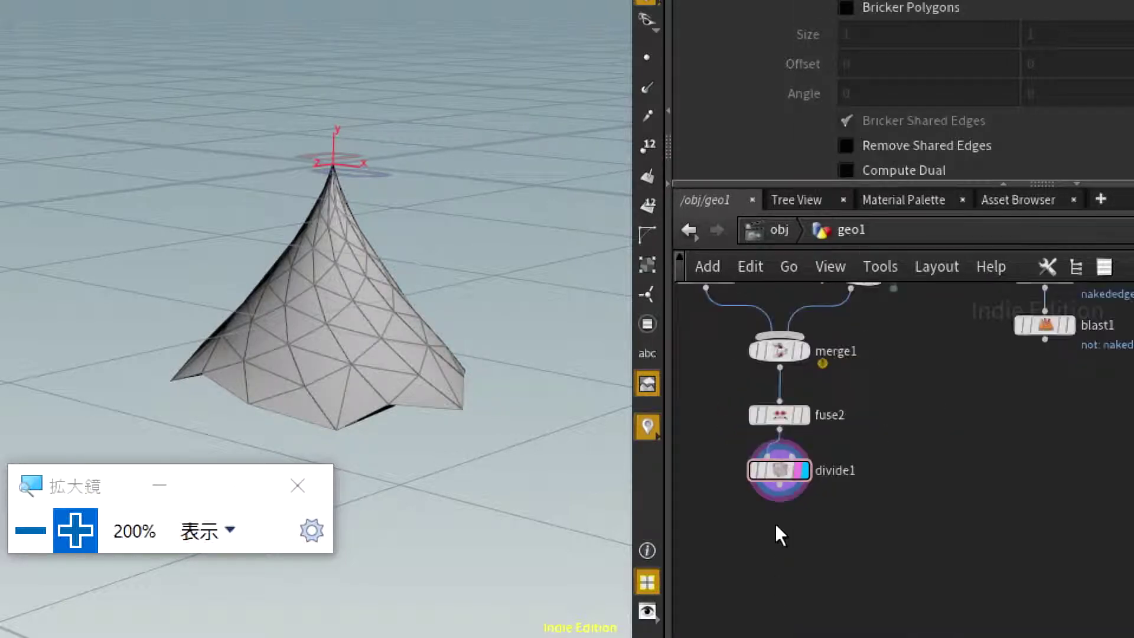
scroll(776, 523, "down", 3)
scroll(775, 532, "up", 3)
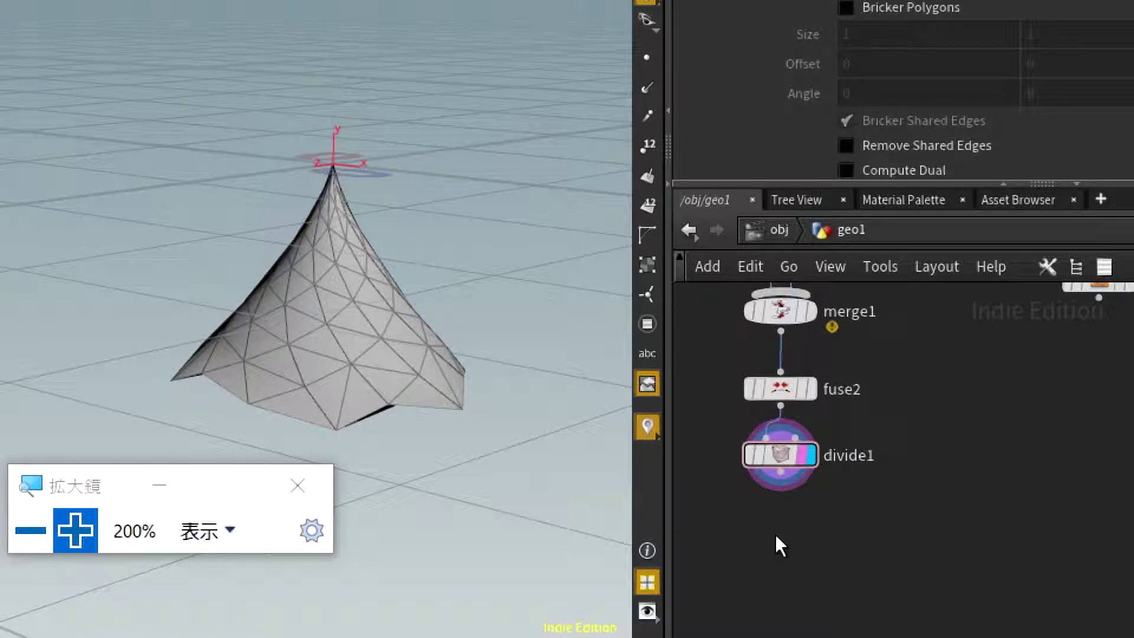
scroll(775, 533, "up", 2)
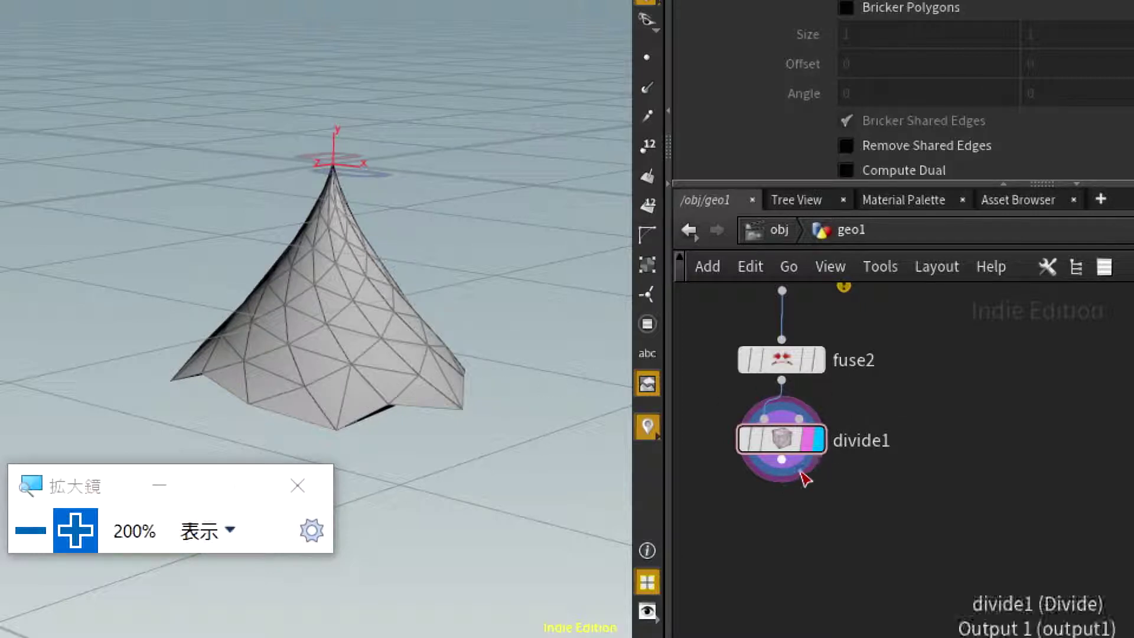
Step: Place a pack1 node below divide1 and wire divide1's output into it
left_click_drag(805, 483, 773, 529)
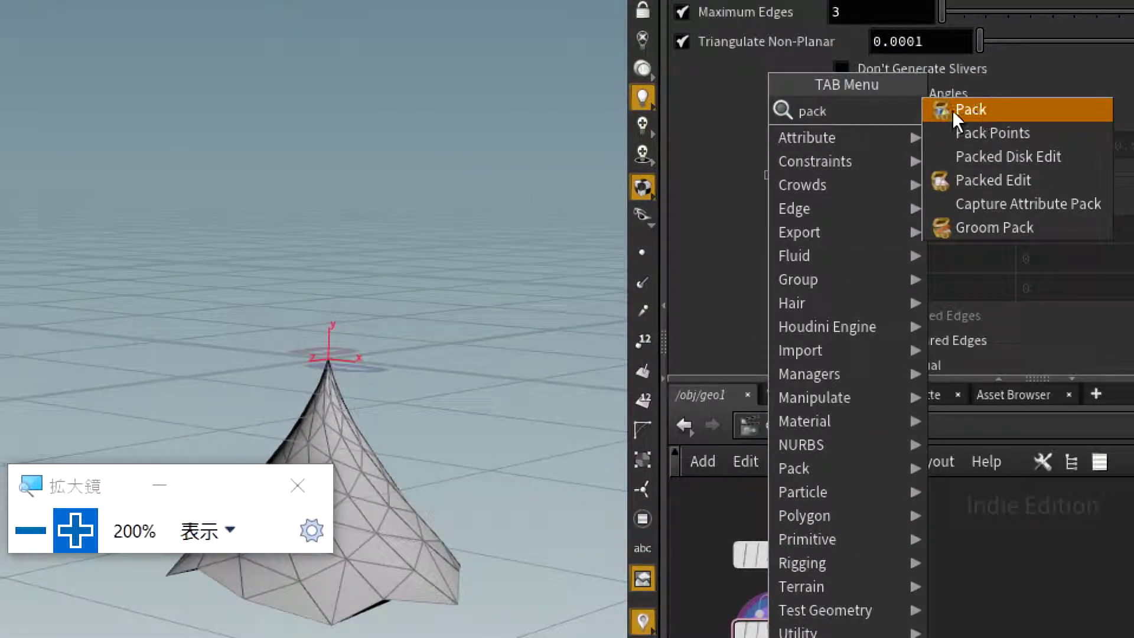
left_click(976, 110)
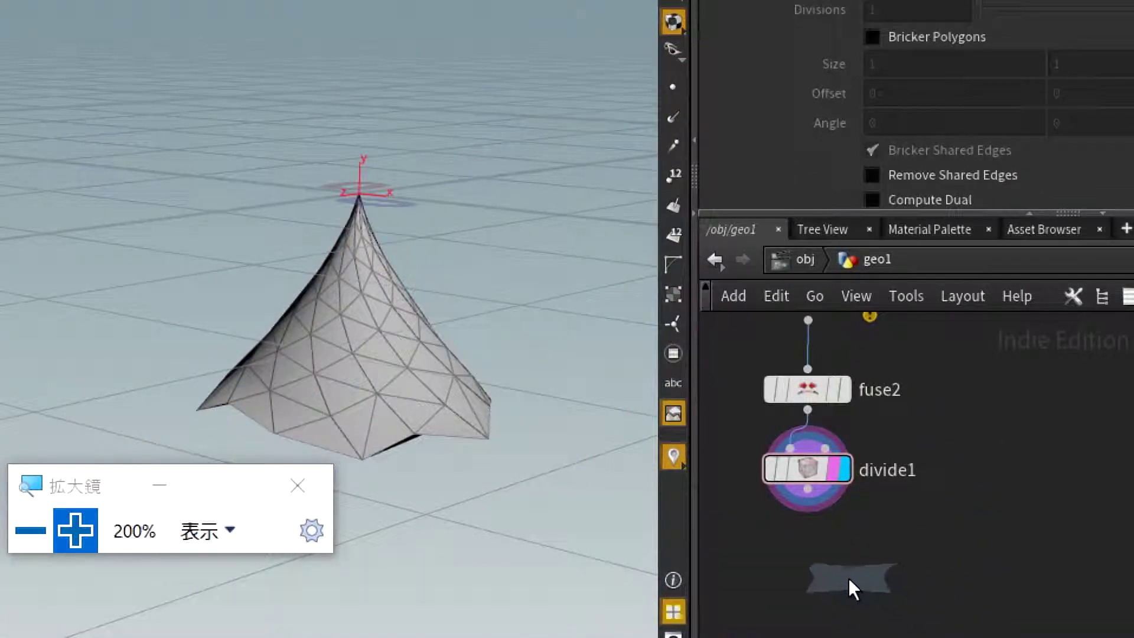
left_click(817, 549)
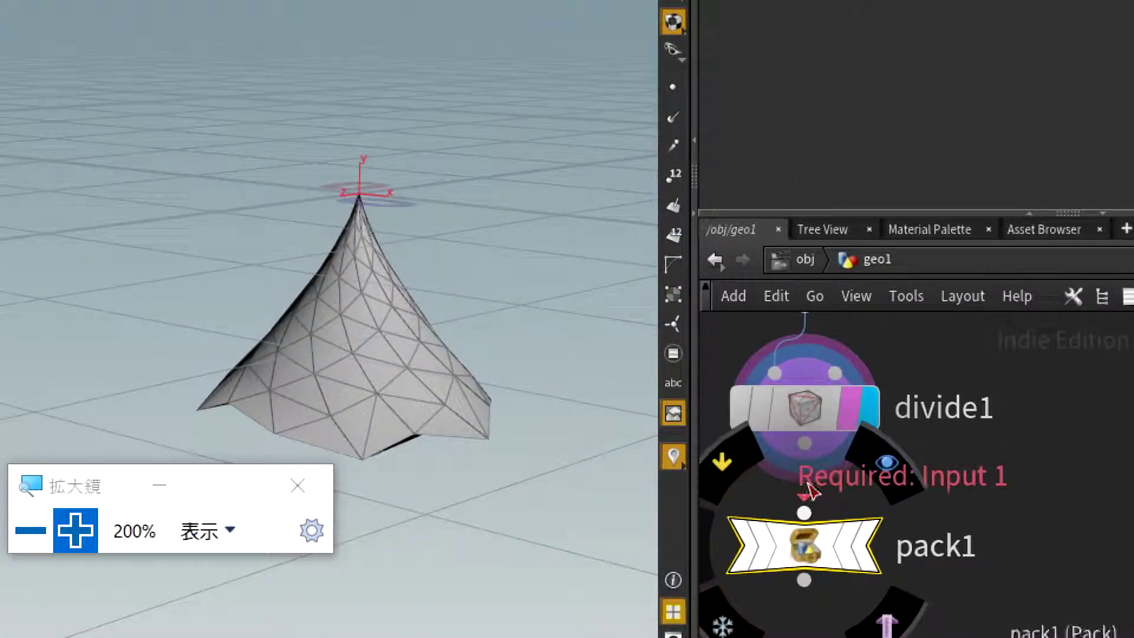
left_click_drag(807, 449, 804, 513)
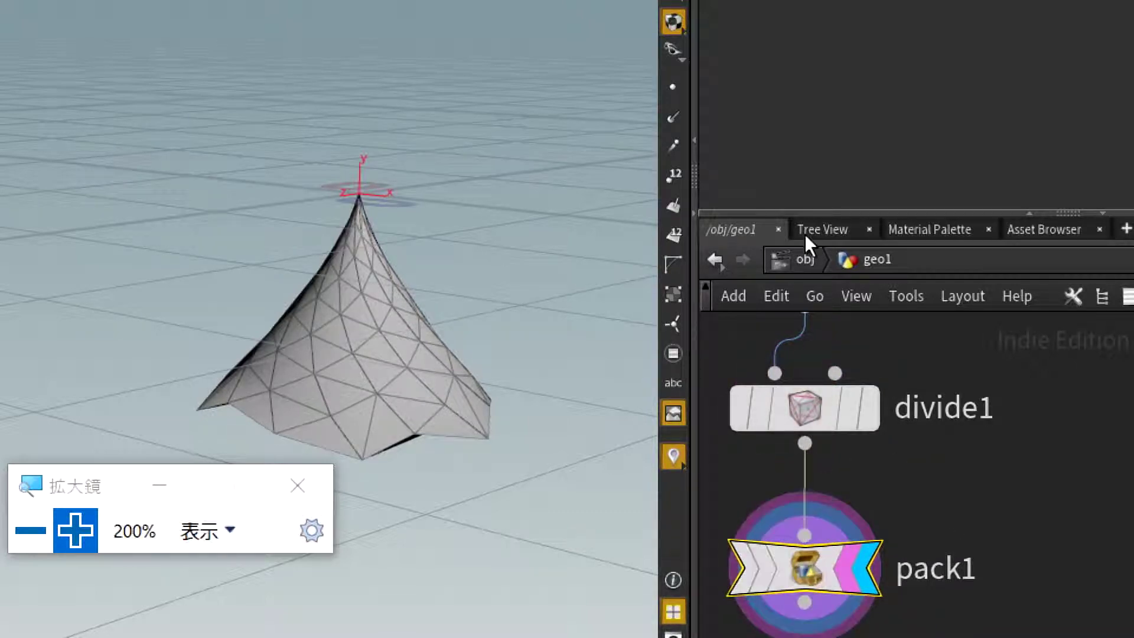
scroll(808, 520, "down", 3)
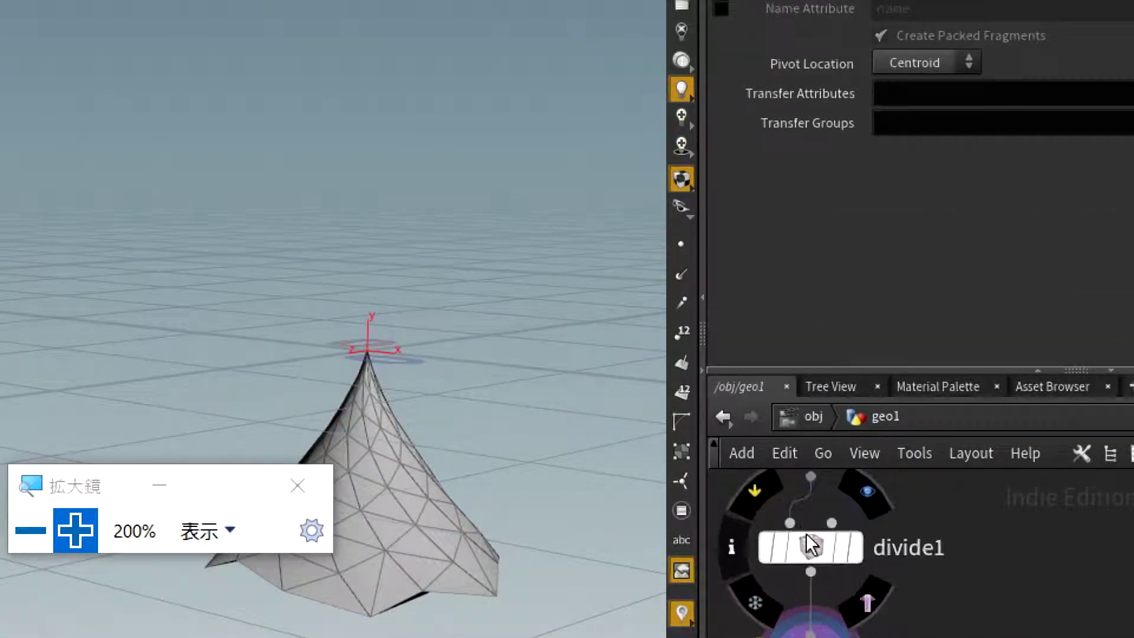
scroll(806, 545, "up", 3)
scroll(781, 572, "up", 2)
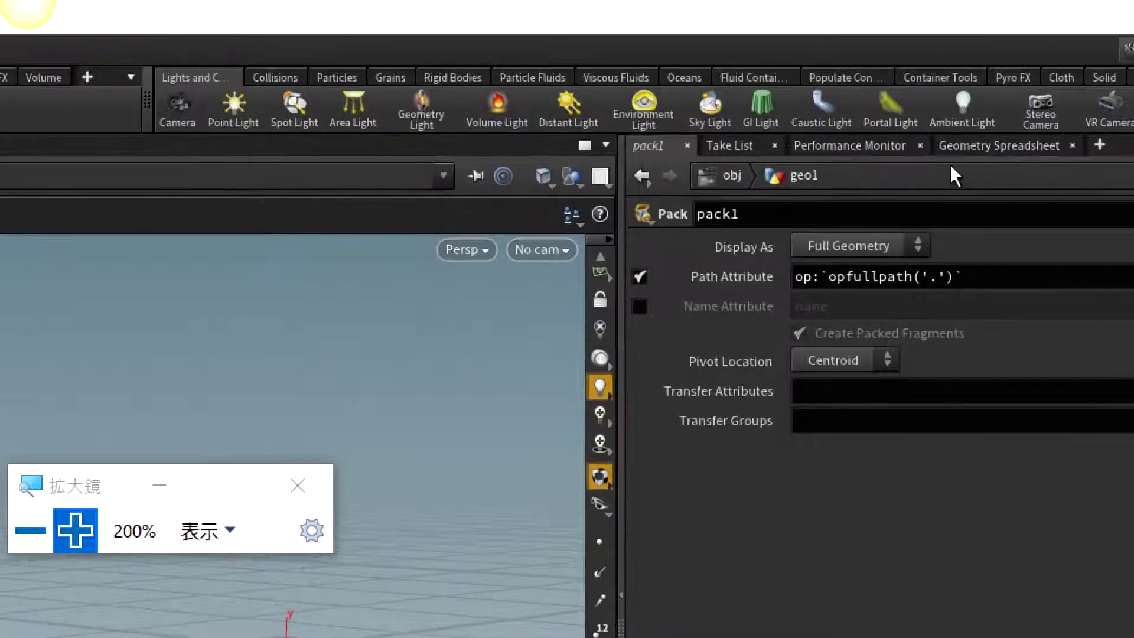
Step: Check pack1's points and primitives in the geometry spreadsheet, then orbit the packed tent
left_click(969, 145)
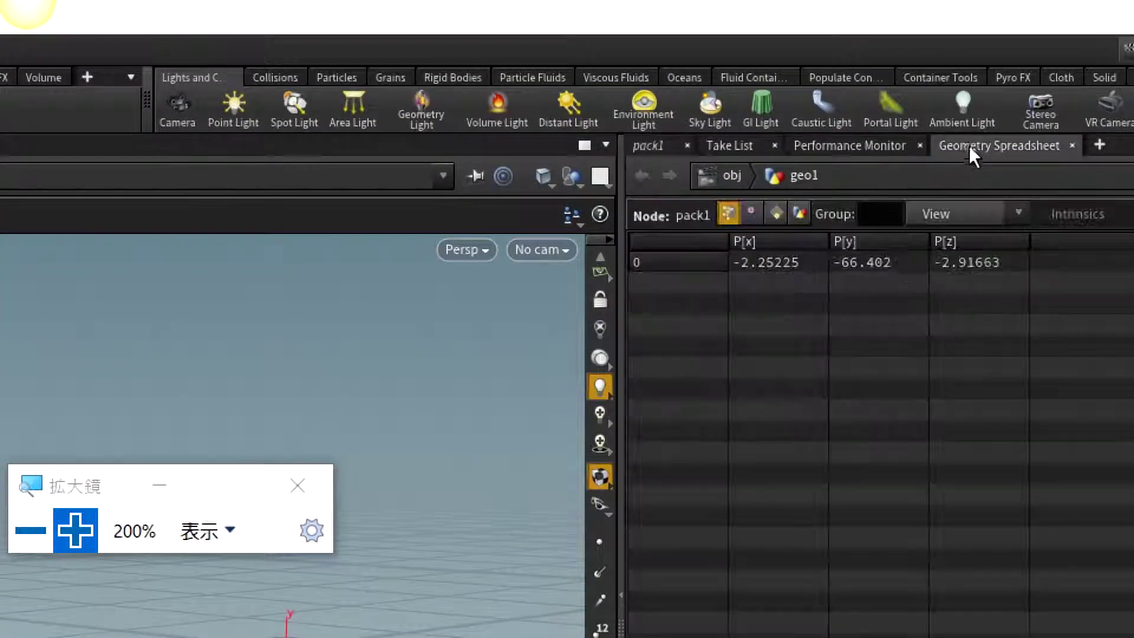
left_click(750, 214)
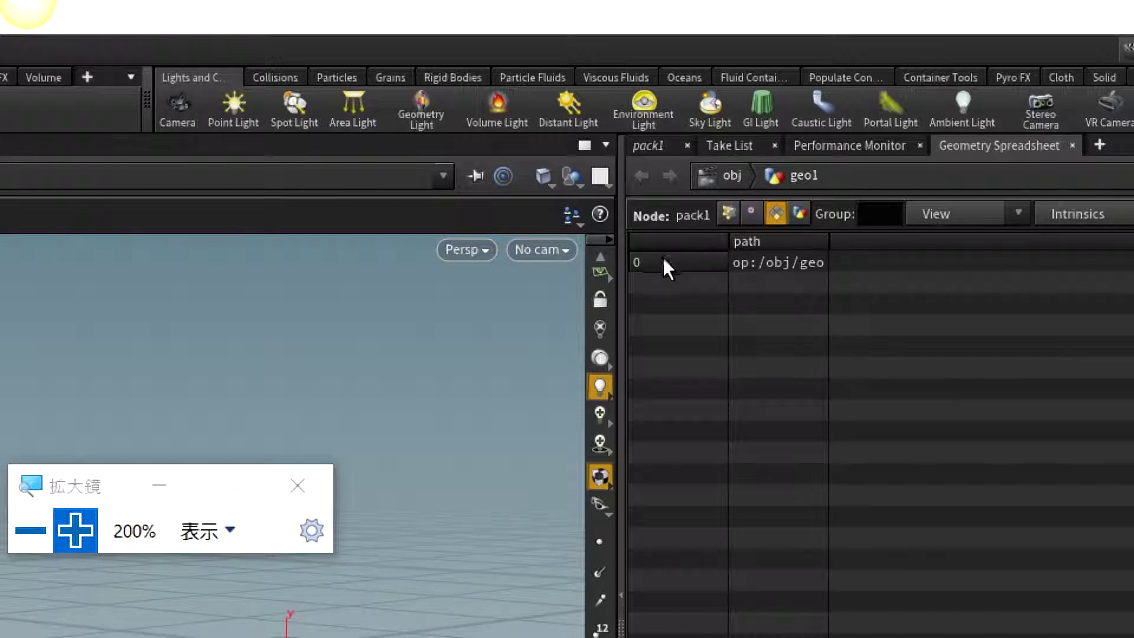
left_click(728, 214)
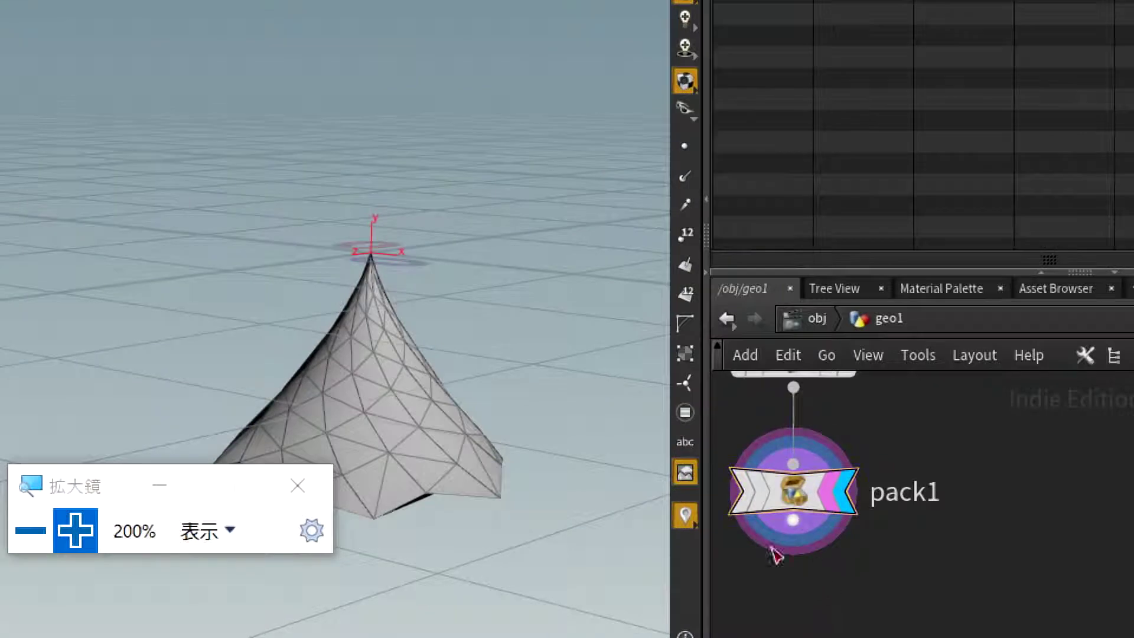
scroll(476, 405, "down", 2)
scroll(476, 374, "down", 3)
left_click_drag(476, 374, 449, 385, "alt")
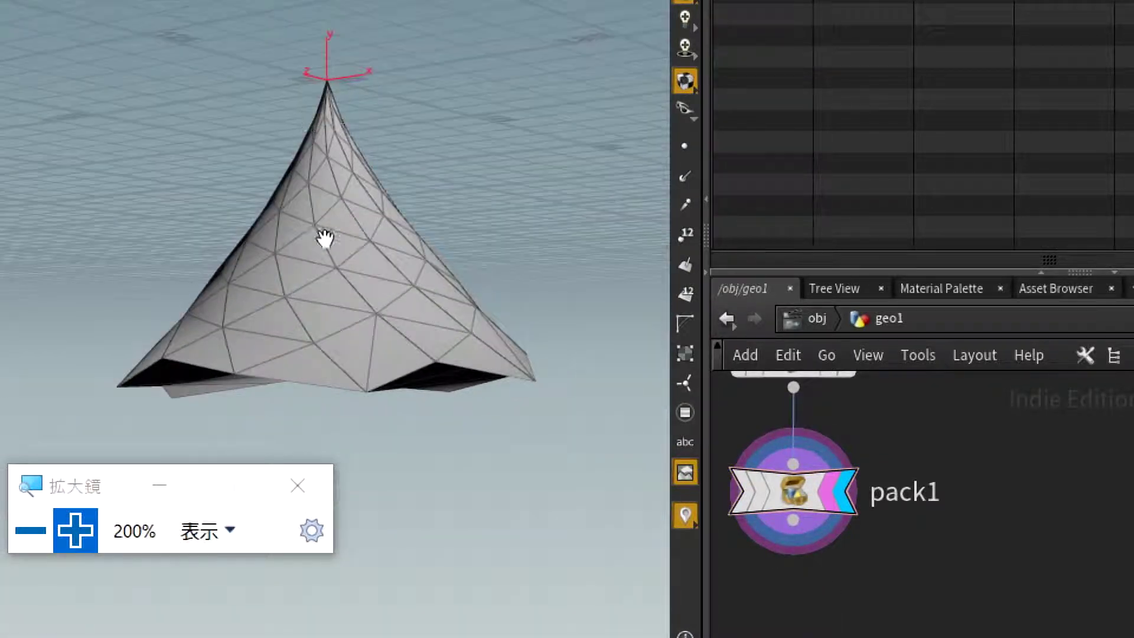
mouse_move(342, 203)
left_mouse_down()
mouse_move(380, 260)
mouse_move(420, 268)
mouse_move(310, 90)
mouse_move(336, 185)
left_mouse_up()
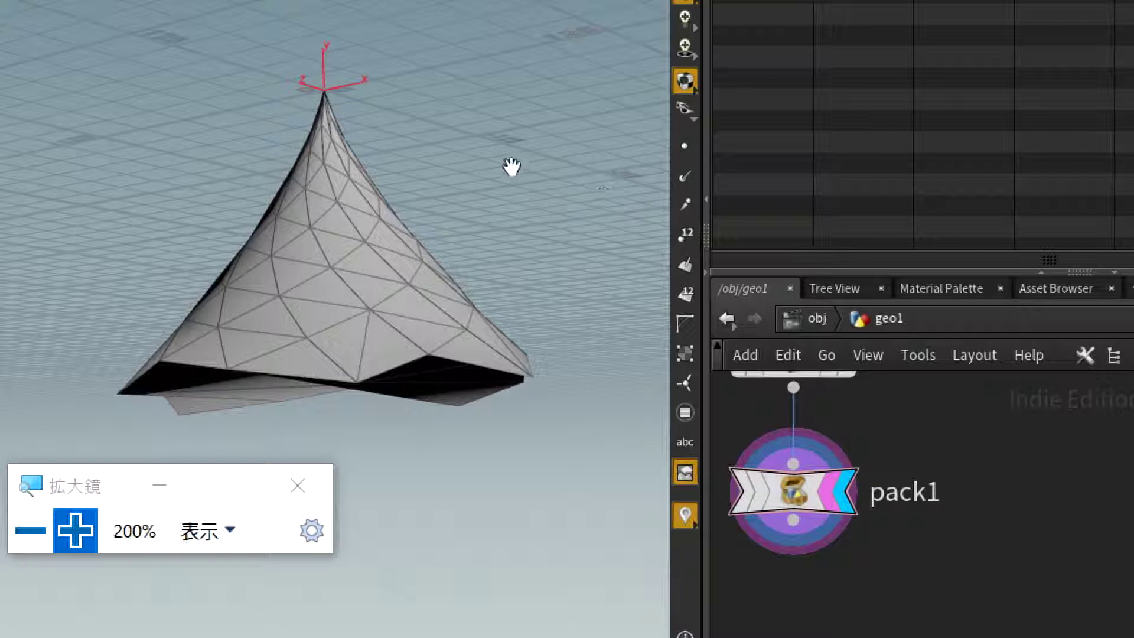
left_click_drag(512, 167, 319, 226)
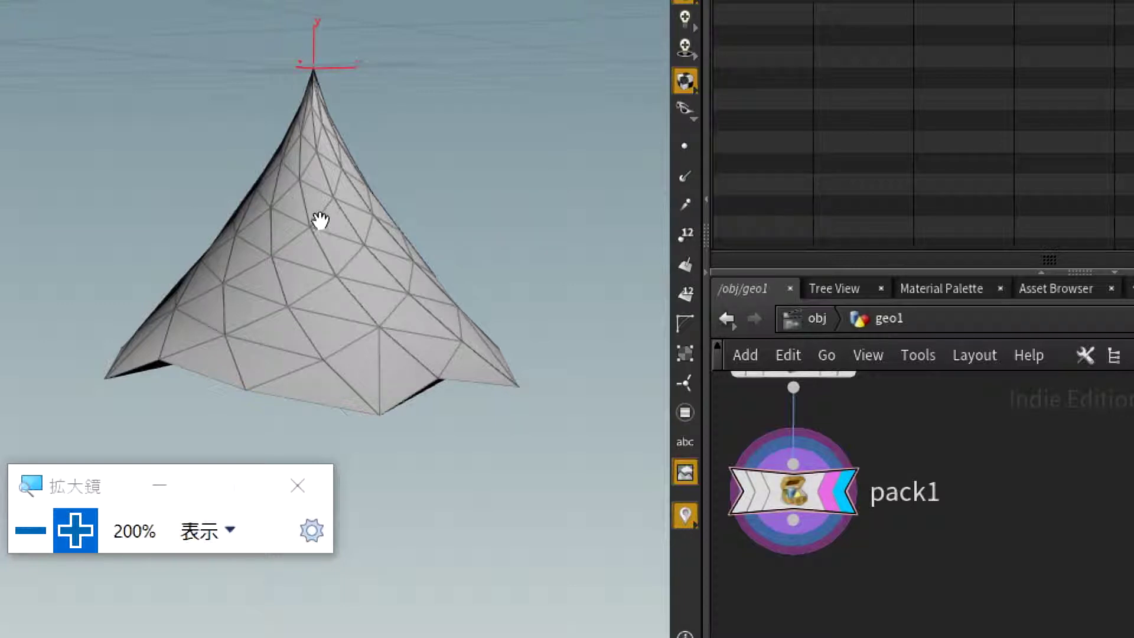
mouse_move(444, 323)
left_mouse_down()
mouse_move(461, 441)
mouse_move(491, 364)
mouse_move(380, 345)
mouse_move(399, 414)
mouse_move(443, 417)
mouse_move(410, 355)
left_mouse_up()
scroll(873, 494, "down", 3)
scroll(865, 537, "up", 2)
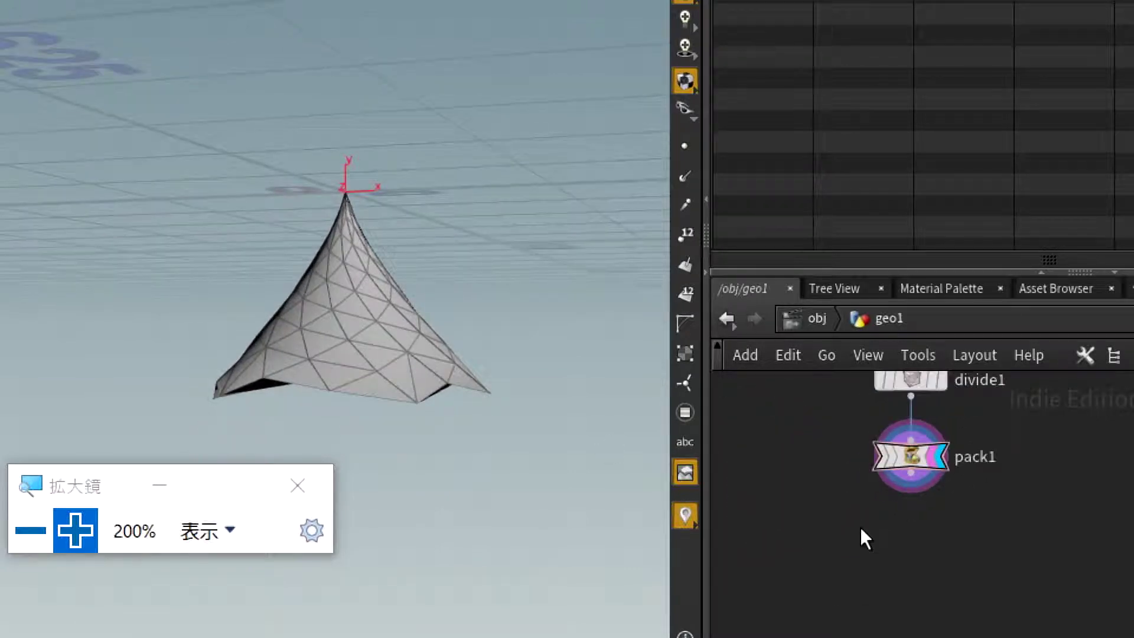
key("Tab")
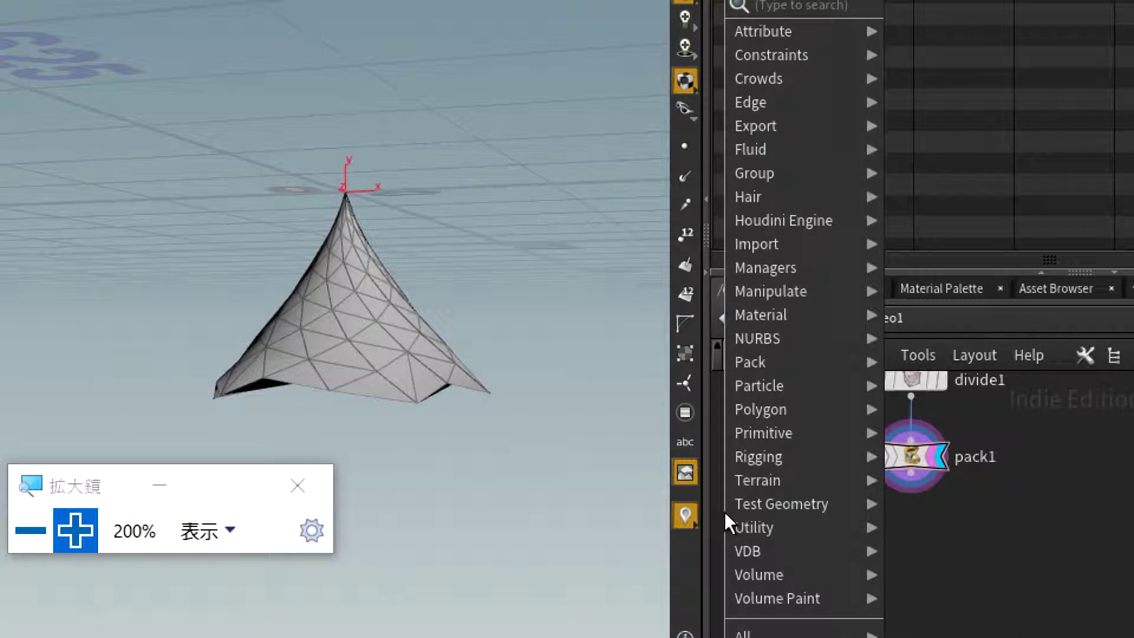
type("copys")
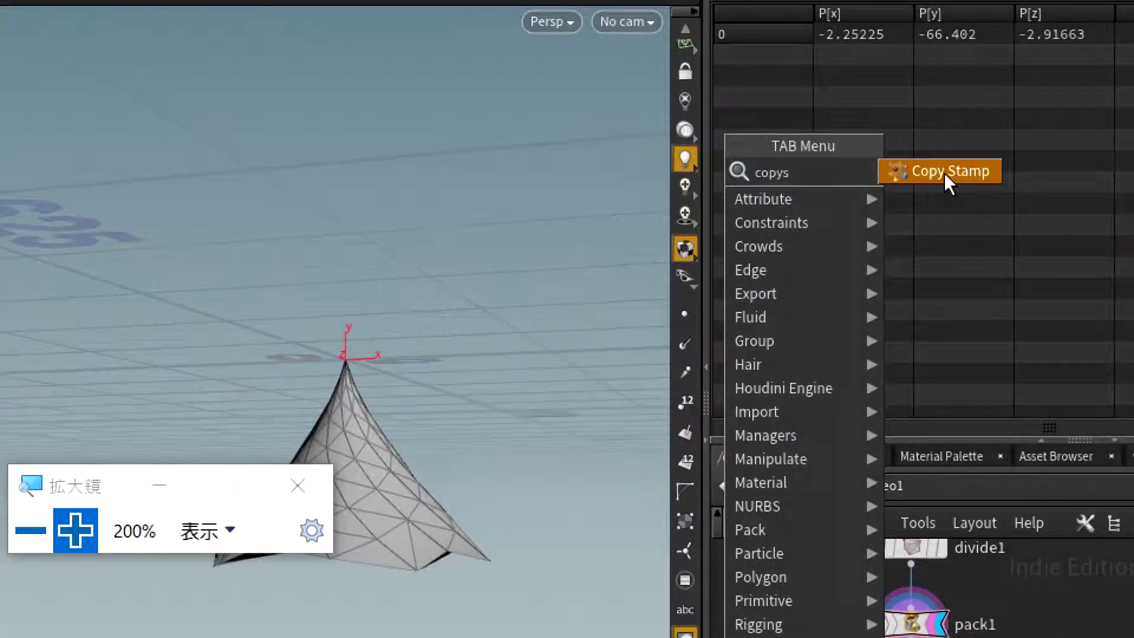
left_click(925, 174)
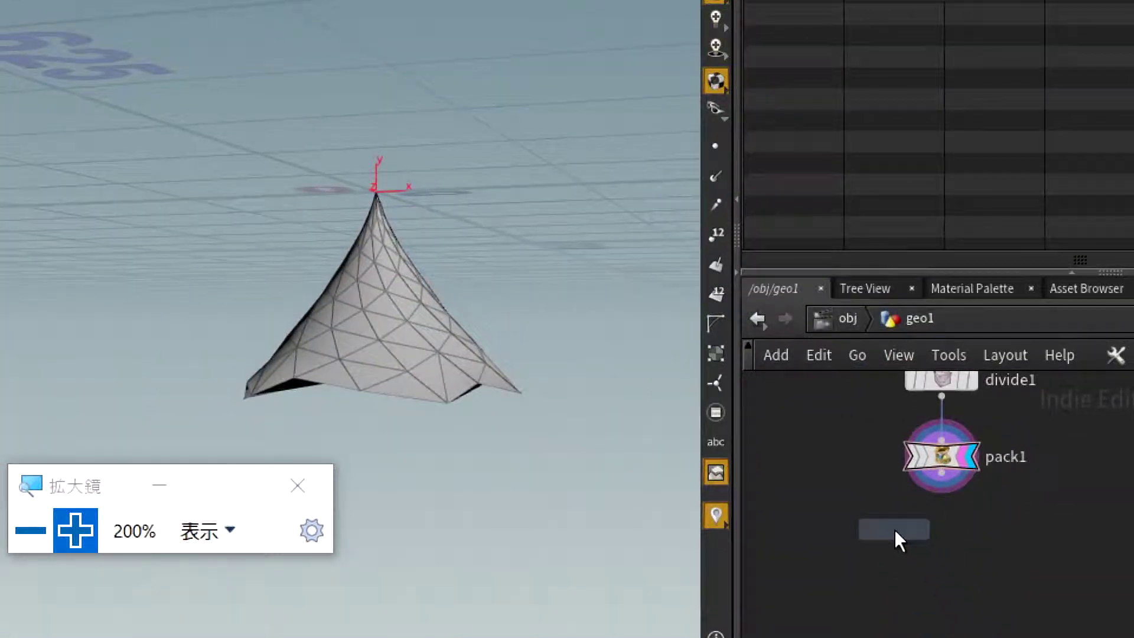
left_click(895, 529)
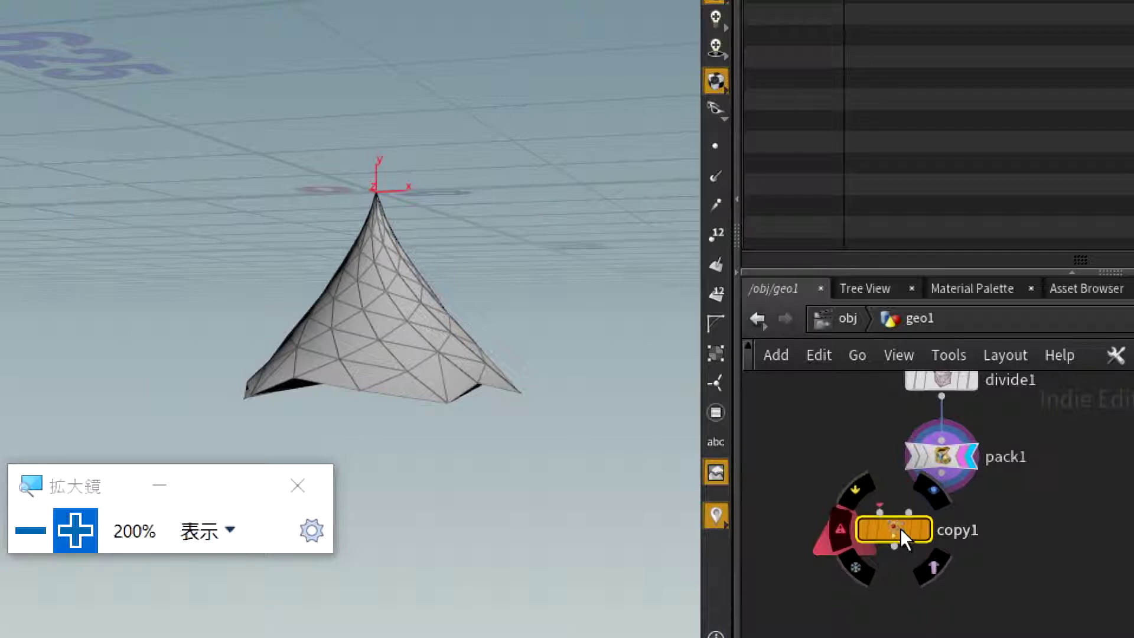
mouse_move(815, 448)
middle_mouse_down()
mouse_move(815, 520)
mouse_move(884, 466)
middle_mouse_up()
scroll(818, 531, "down", 3)
scroll(822, 566, "down", 2)
scroll(911, 543, "up", 1)
scroll(880, 556, "up", 2)
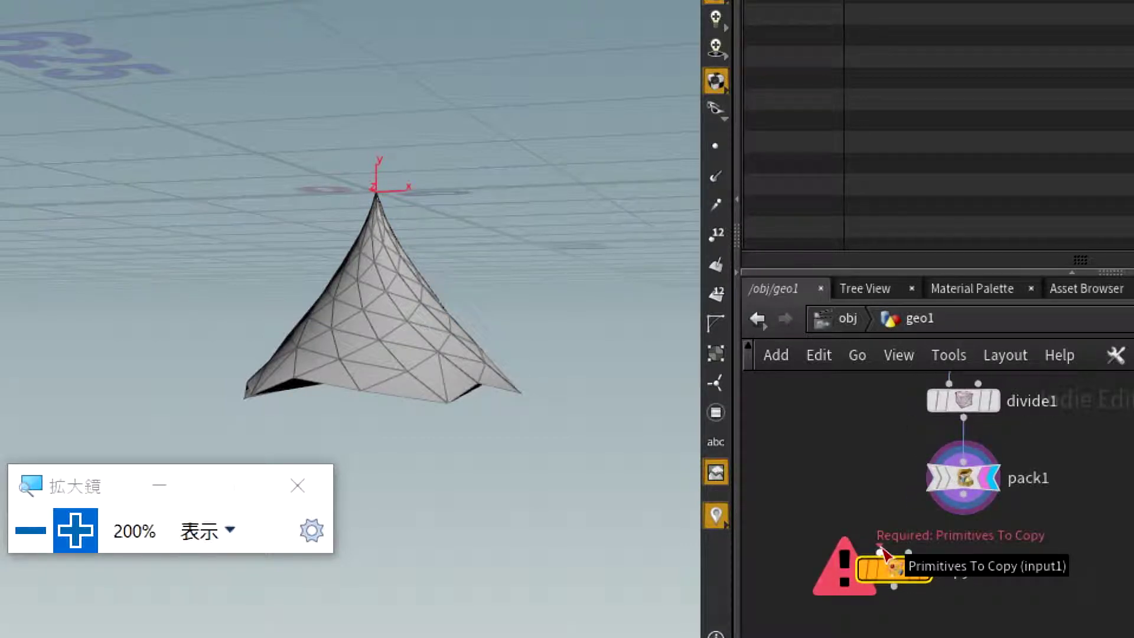
scroll(860, 517, "up", 2)
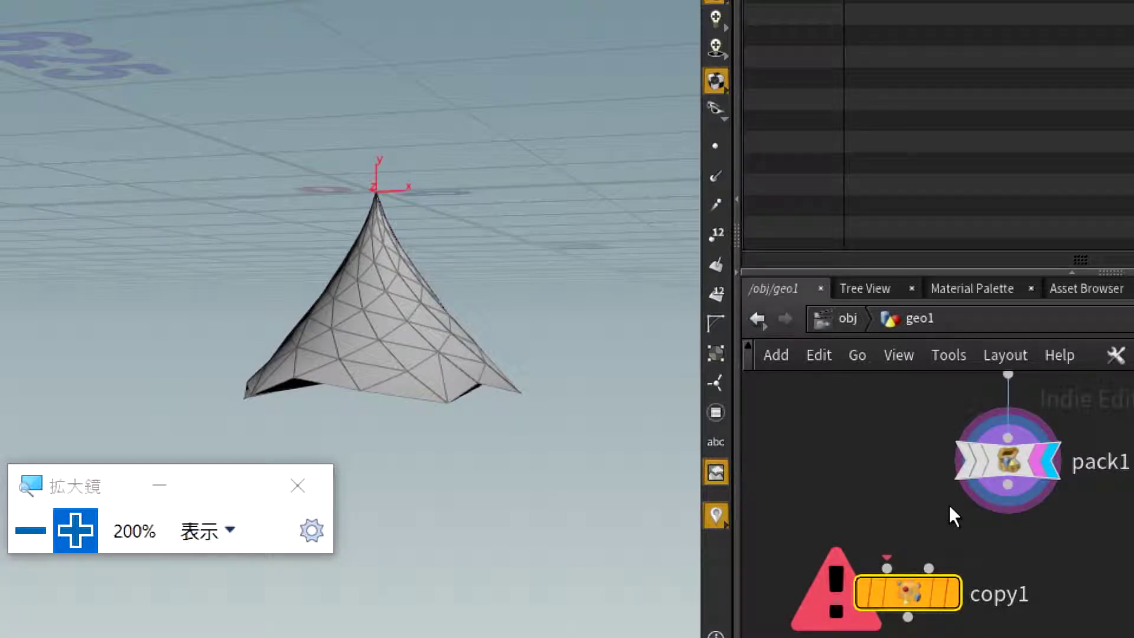
scroll(922, 489, "down", 3)
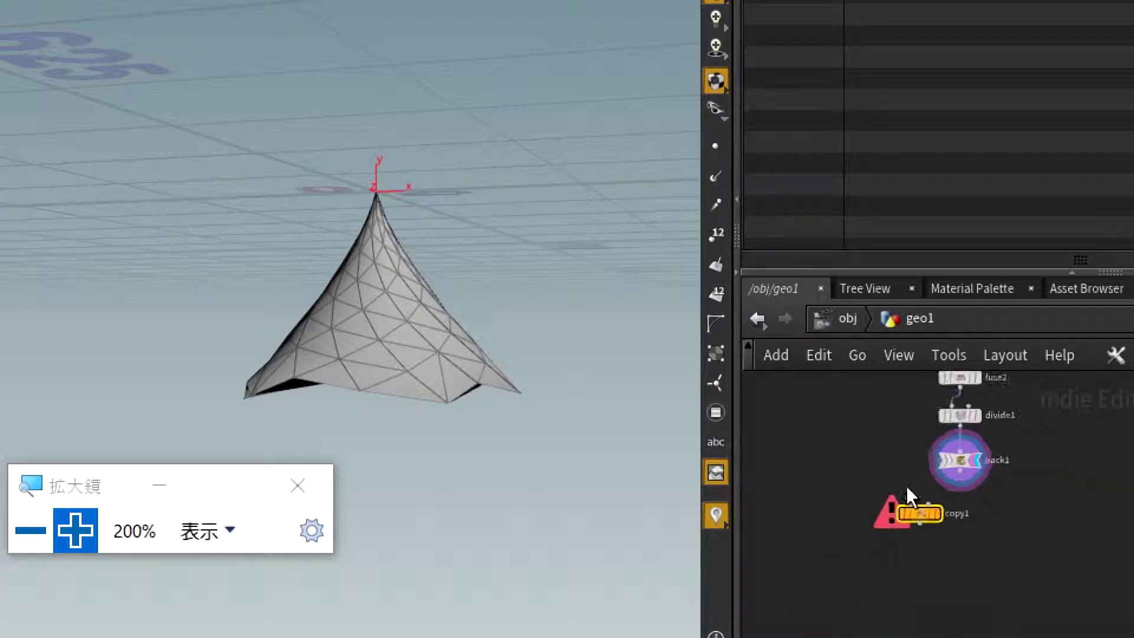
scroll(926, 513, "up", 2)
Step: Plug pack1's output into copy1's first input
left_click_drag(999, 442, 879, 532)
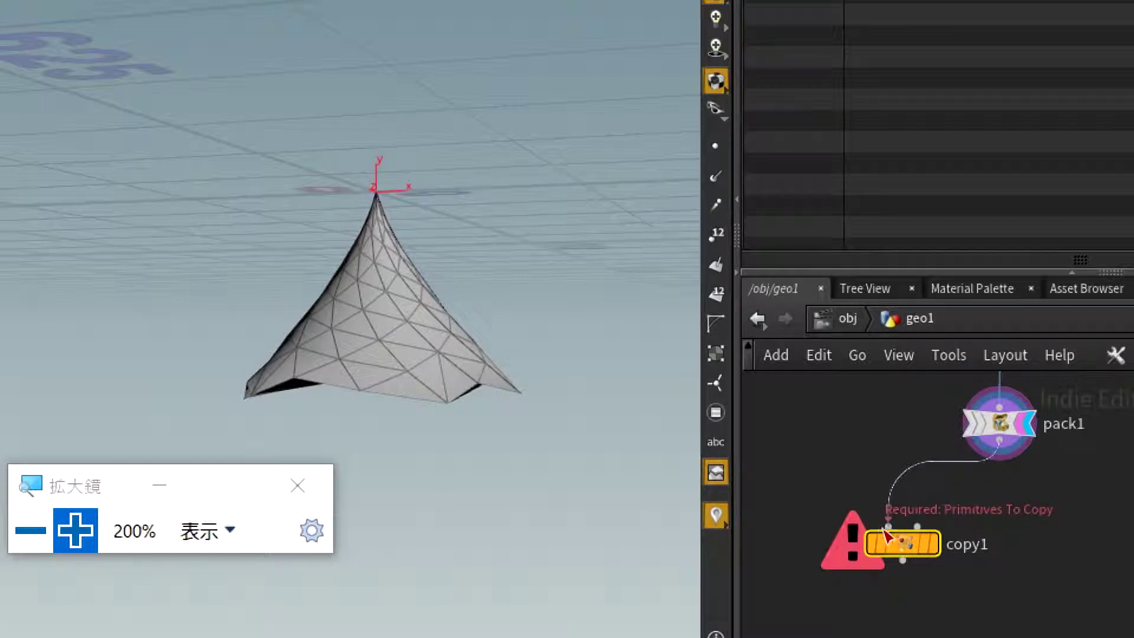
left_click_drag(877, 531, 890, 528)
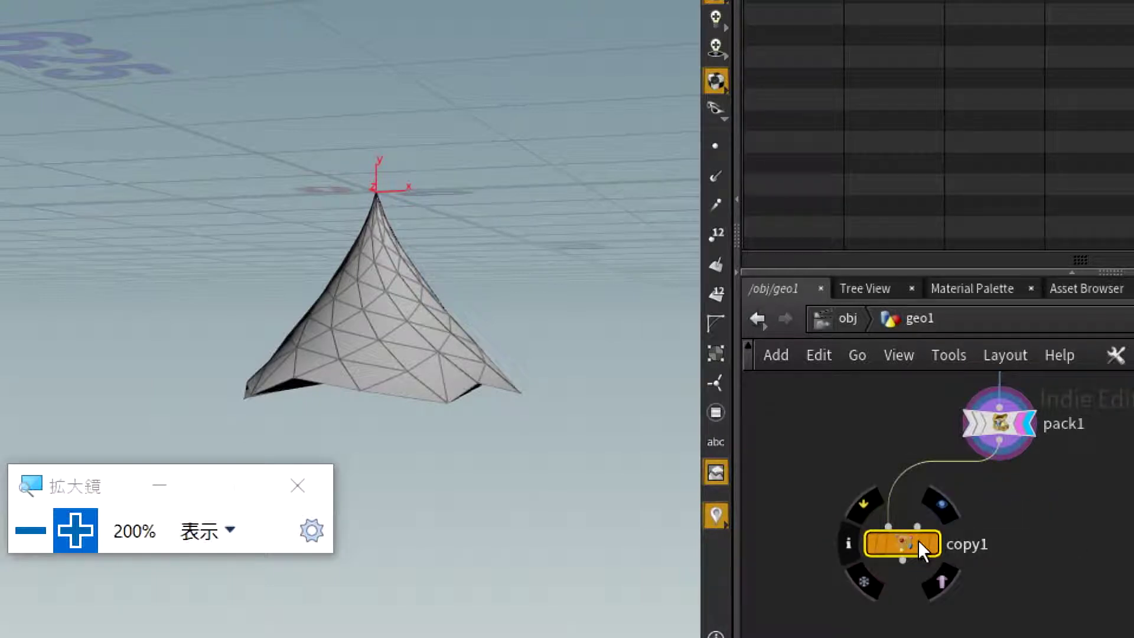
scroll(918, 541, "down", 3)
scroll(918, 537, "up", 2)
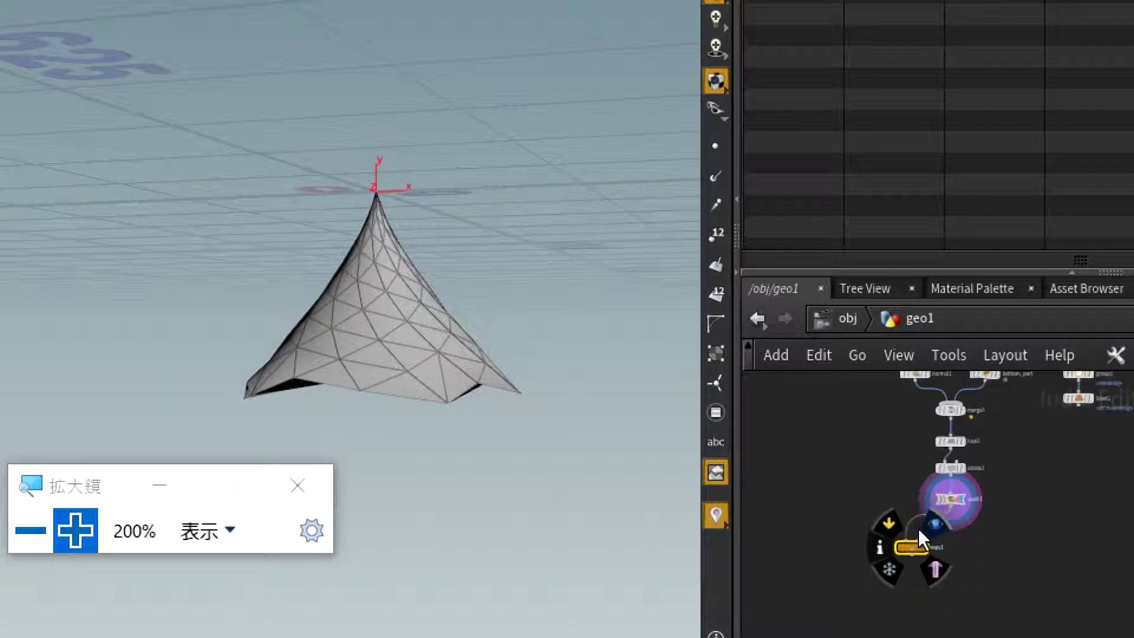
left_click_drag(481, 375, 490, 414)
scroll(877, 494, "up", 1)
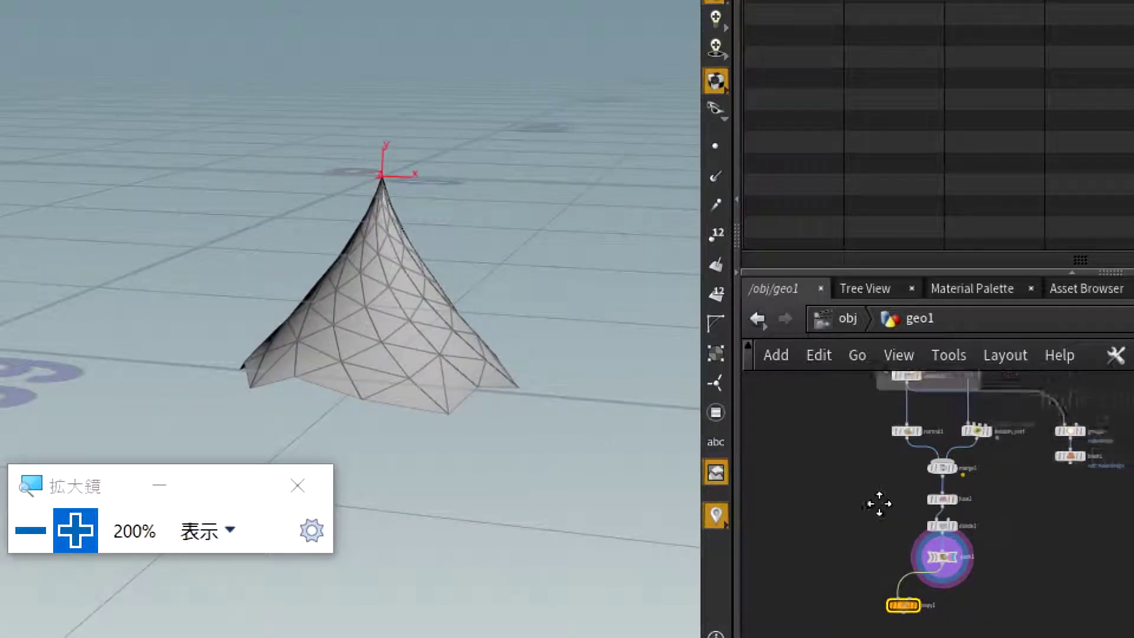
scroll(881, 501, "up", 2)
scroll(916, 464, "up", 2)
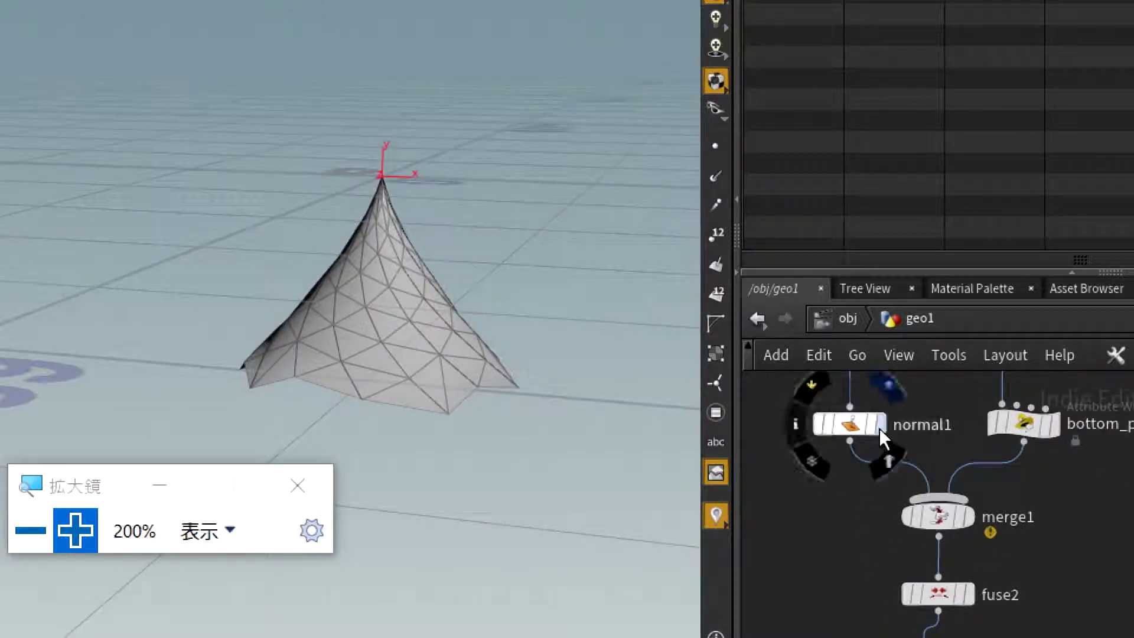
scroll(879, 427, "down", 1)
Step: Display normal1's geometry with point markers shown on the tent mesh
middle_click_drag(855, 481, 853, 558)
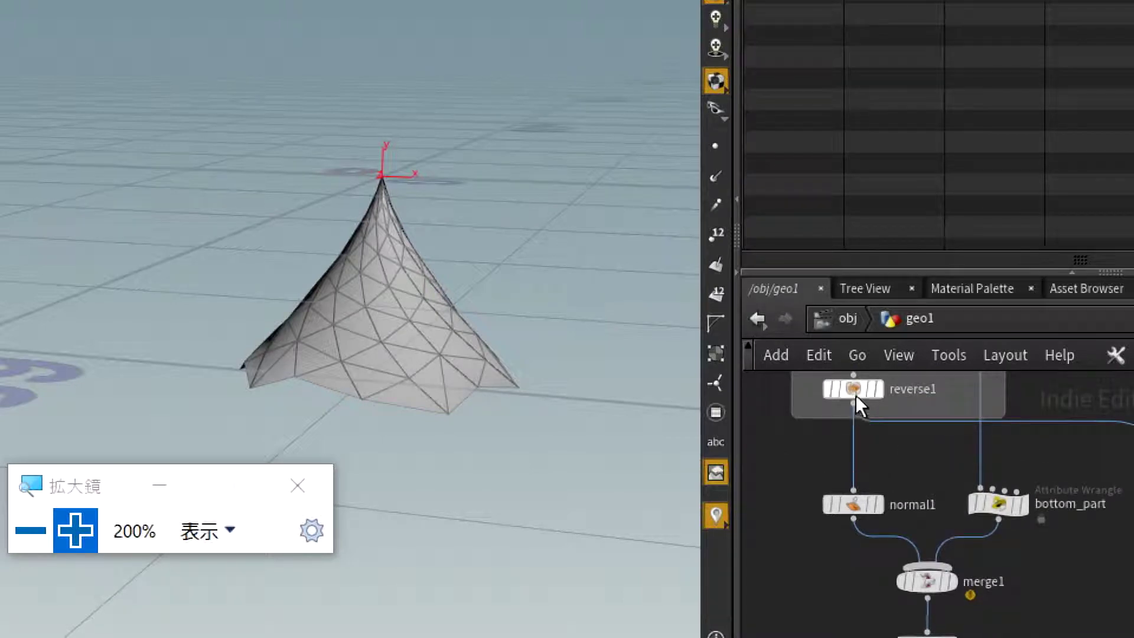
scroll(857, 526, "up", 1)
scroll(857, 526, "down", 1)
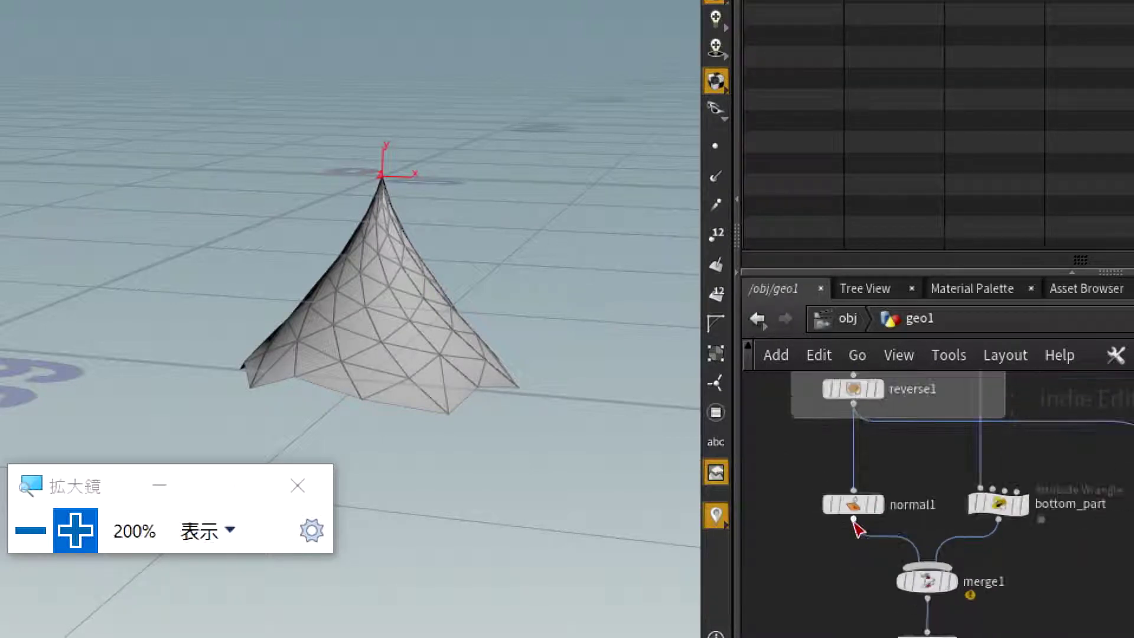
scroll(869, 536, "up", 2)
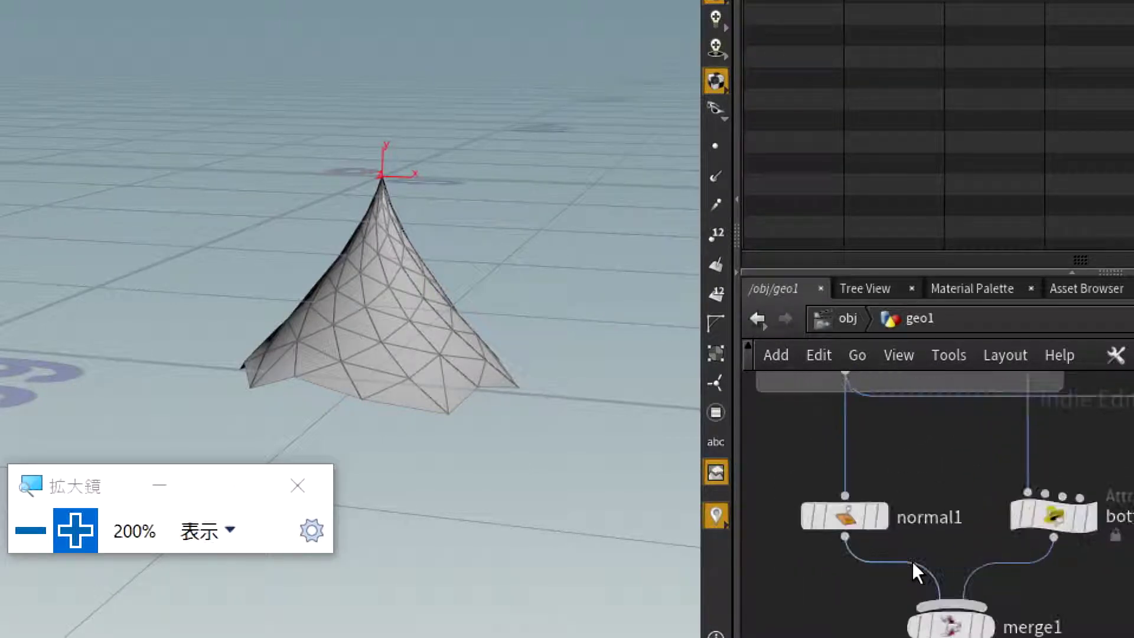
left_click(881, 517)
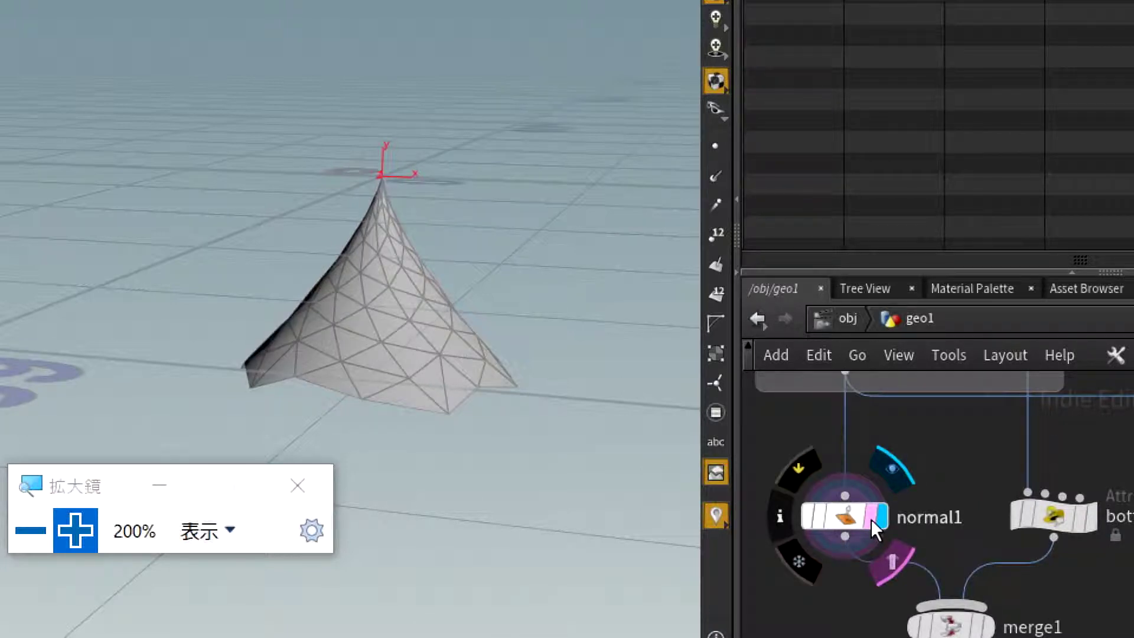
left_click(707, 146)
Step: Orbit and zoom around the tent mesh to inspect its points
mouse_move(471, 236)
left_mouse_down("alt")
mouse_move(542, 139)
mouse_move(314, 145)
mouse_move(388, 183)
left_mouse_up("alt")
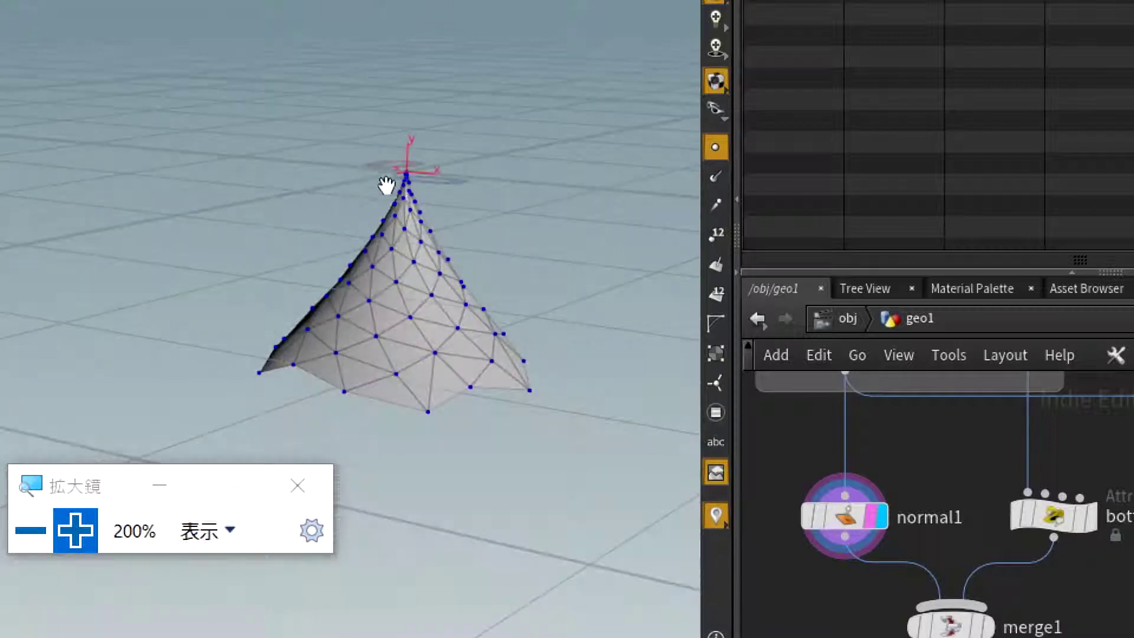
scroll(786, 460, "down", 2)
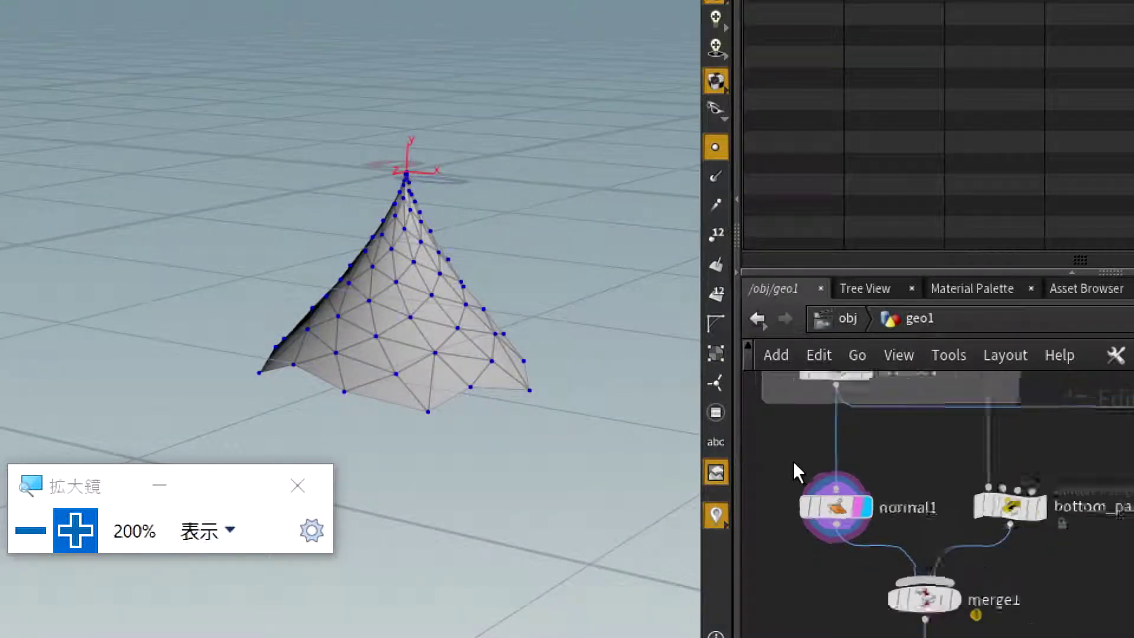
scroll(791, 500, "down", 3)
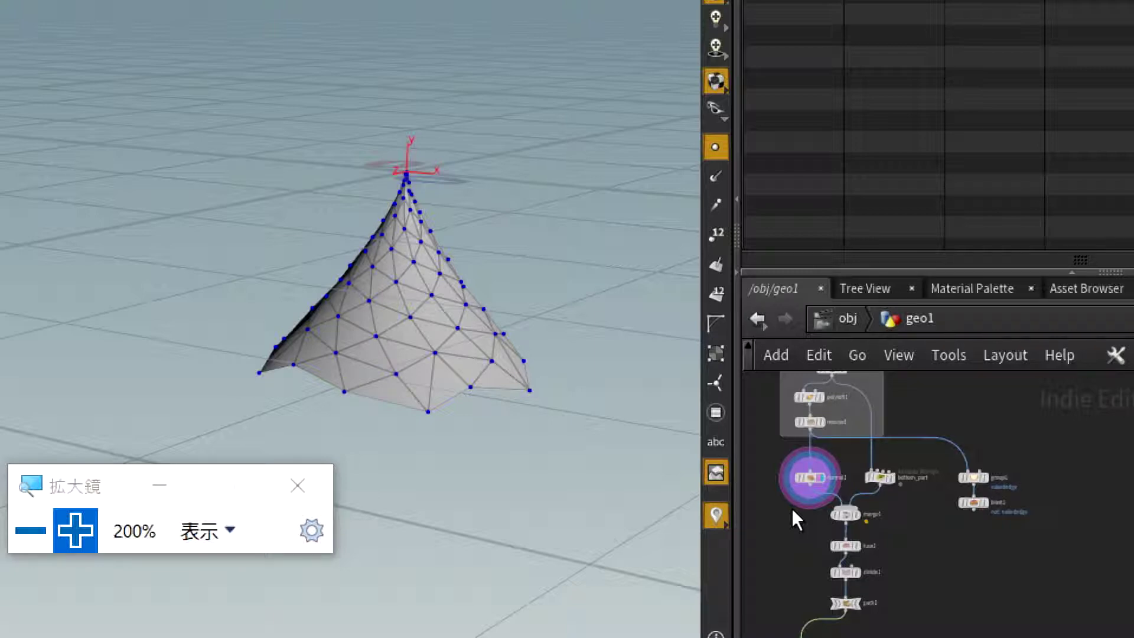
scroll(794, 523, "up", 3)
scroll(813, 493, "up", 2)
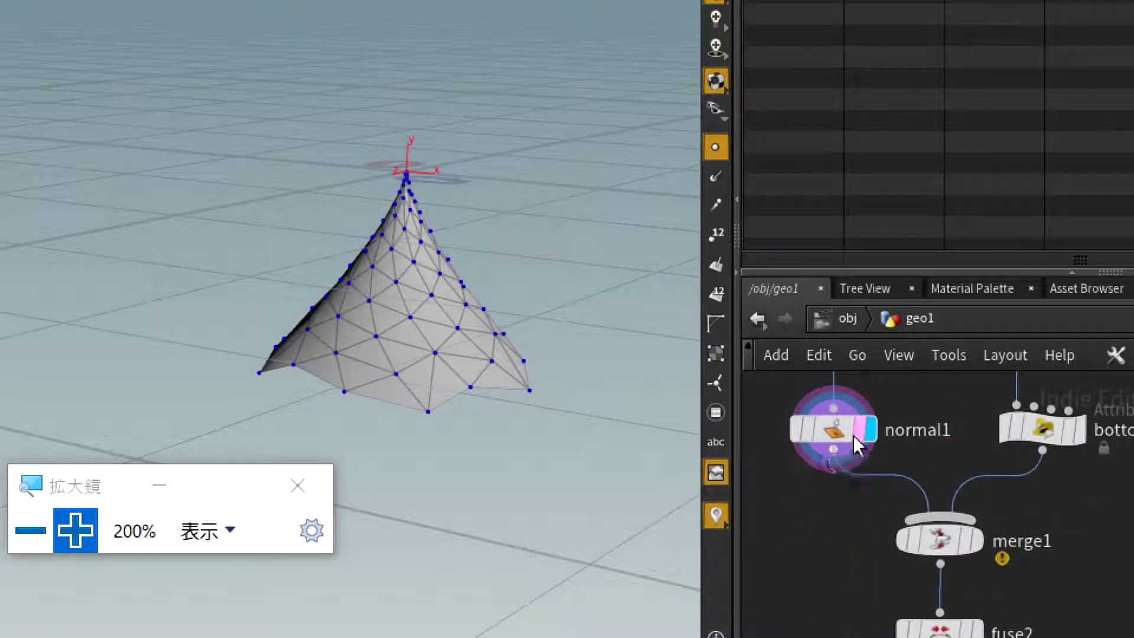
scroll(827, 455, "up", 1)
scroll(834, 455, "down", 2)
scroll(892, 431, "down", 2)
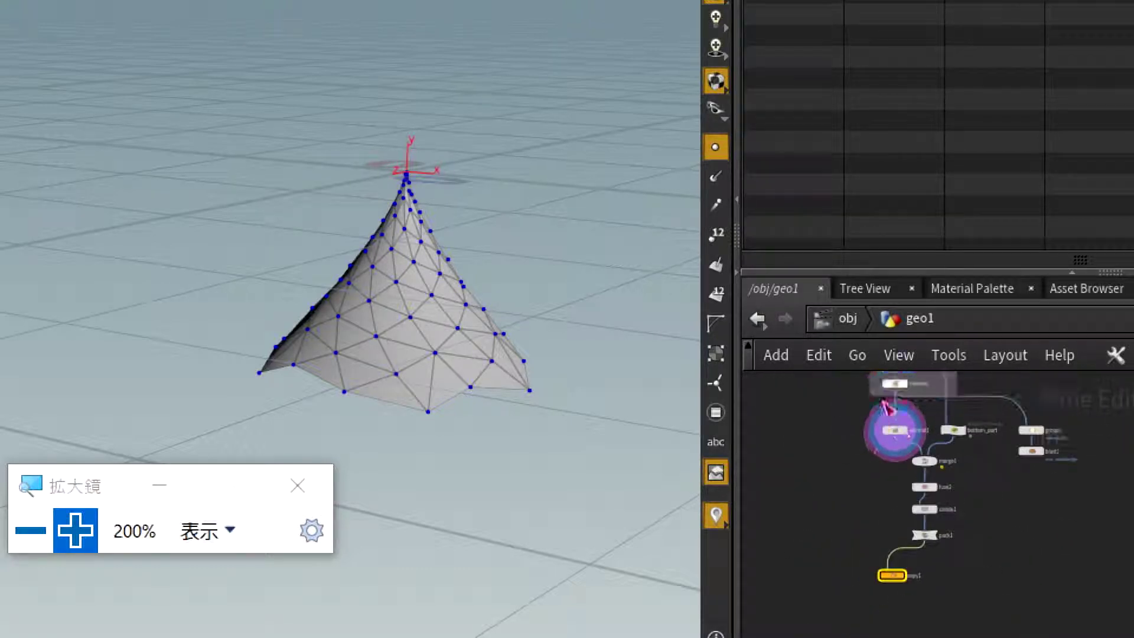
scroll(892, 601, "up", 2)
scroll(895, 602, "up", 2)
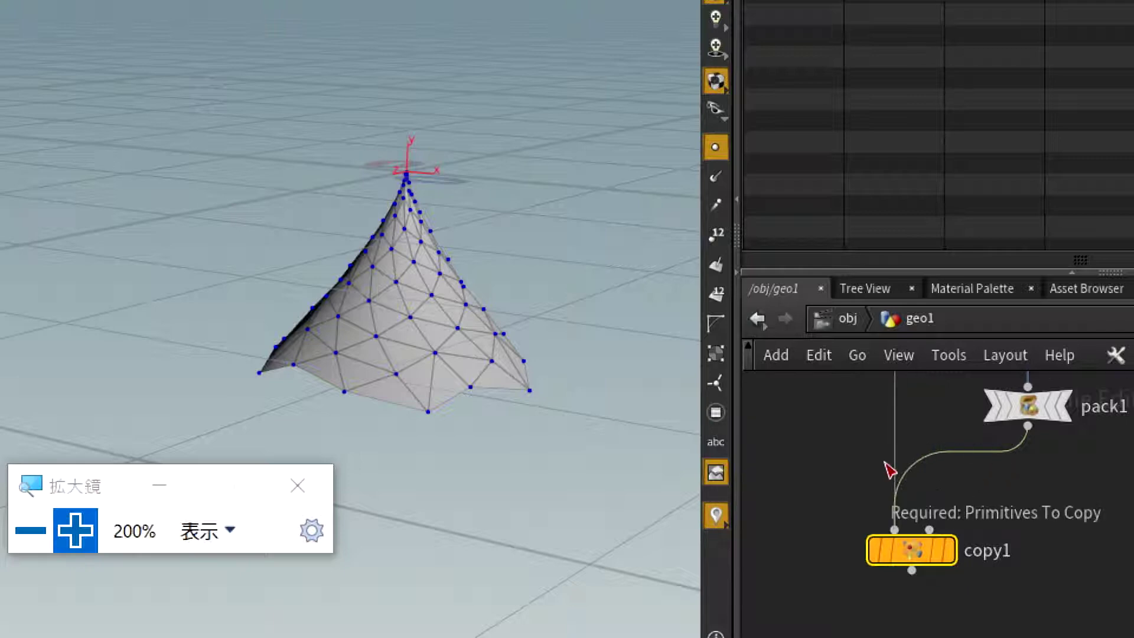
Step: Feed normal1 into copy1's second input and display copy1's spiky mass of packed tents
left_click_drag(891, 469, 938, 529)
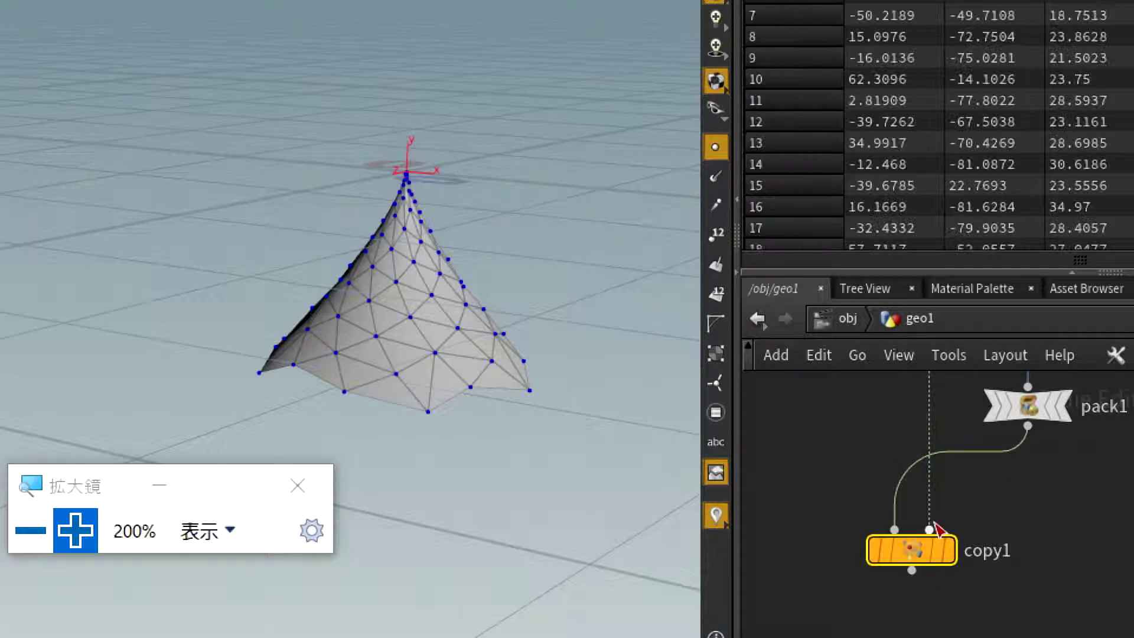
left_click(948, 555)
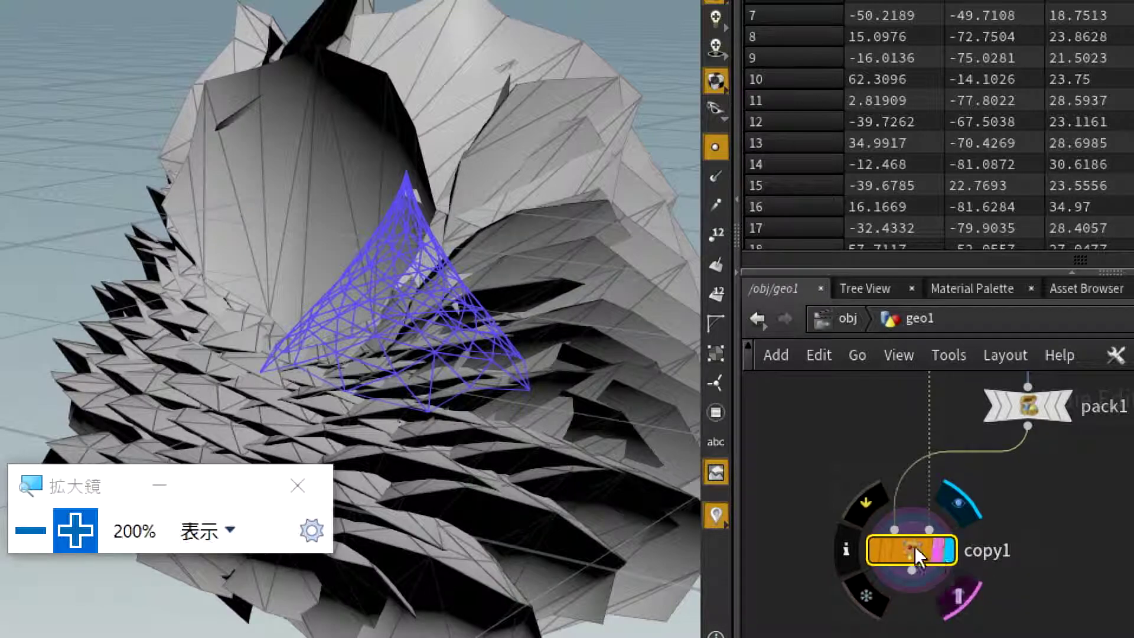
mouse_move(489, 354)
left_mouse_down()
mouse_move(186, 338)
mouse_move(570, 327)
mouse_move(434, 331)
mouse_move(274, 261)
mouse_move(131, 223)
mouse_move(299, 291)
mouse_move(438, 329)
mouse_move(387, 364)
mouse_move(479, 347)
mouse_move(324, 349)
mouse_move(406, 334)
mouse_move(290, 319)
mouse_move(435, 337)
mouse_move(362, 343)
mouse_move(357, 321)
mouse_move(406, 329)
mouse_move(375, 325)
mouse_move(348, 294)
left_mouse_up()
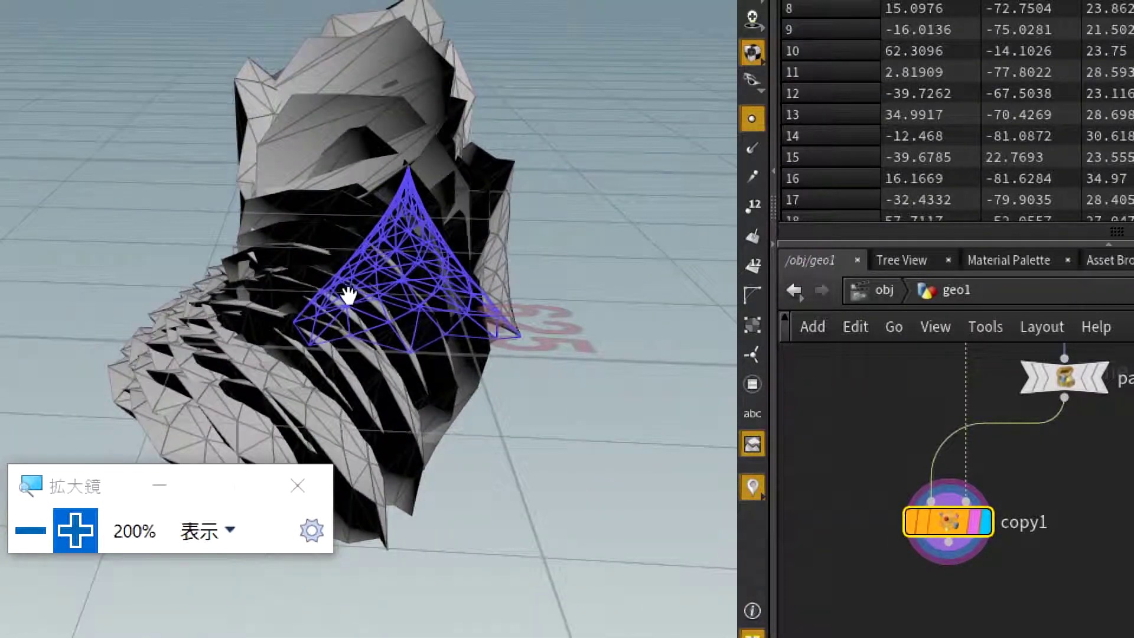
middle_click_drag(905, 401, 841, 455)
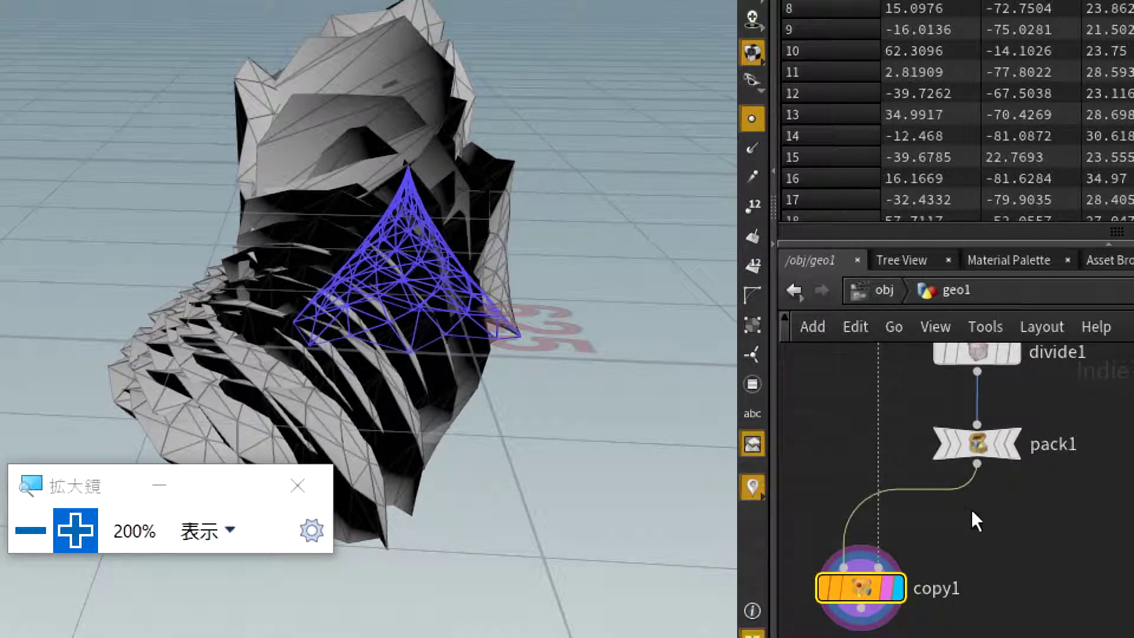
scroll(916, 459, "down", 3)
scroll(907, 458, "up", 1)
scroll(869, 532, "up", 2)
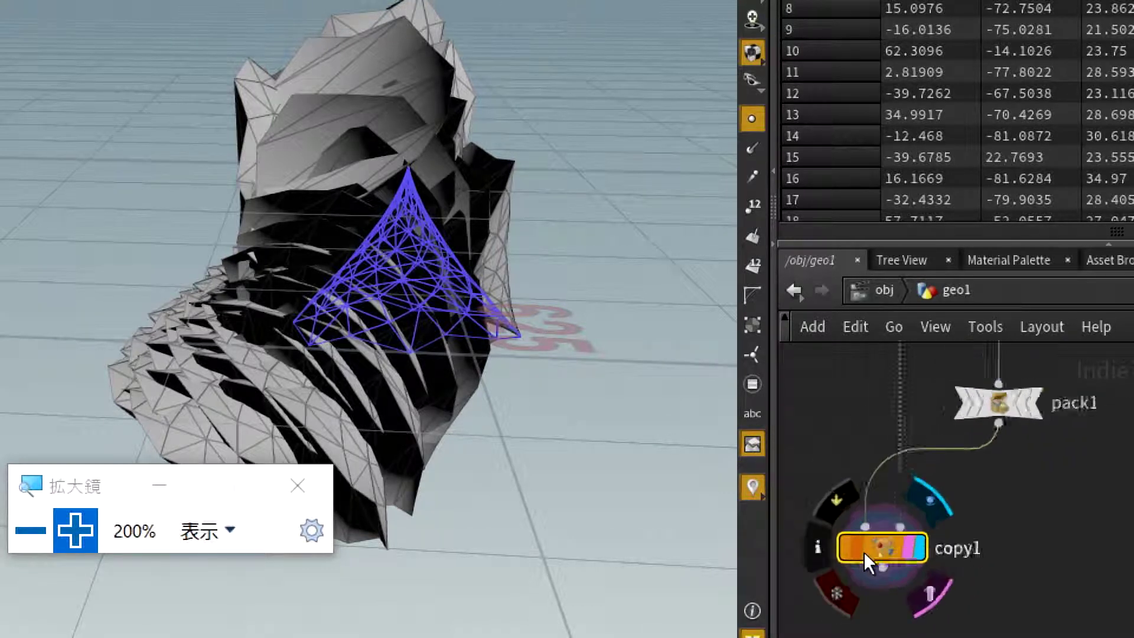
scroll(863, 552, "up", 1)
scroll(851, 584, "down", 2)
scroll(858, 525, "up", 2)
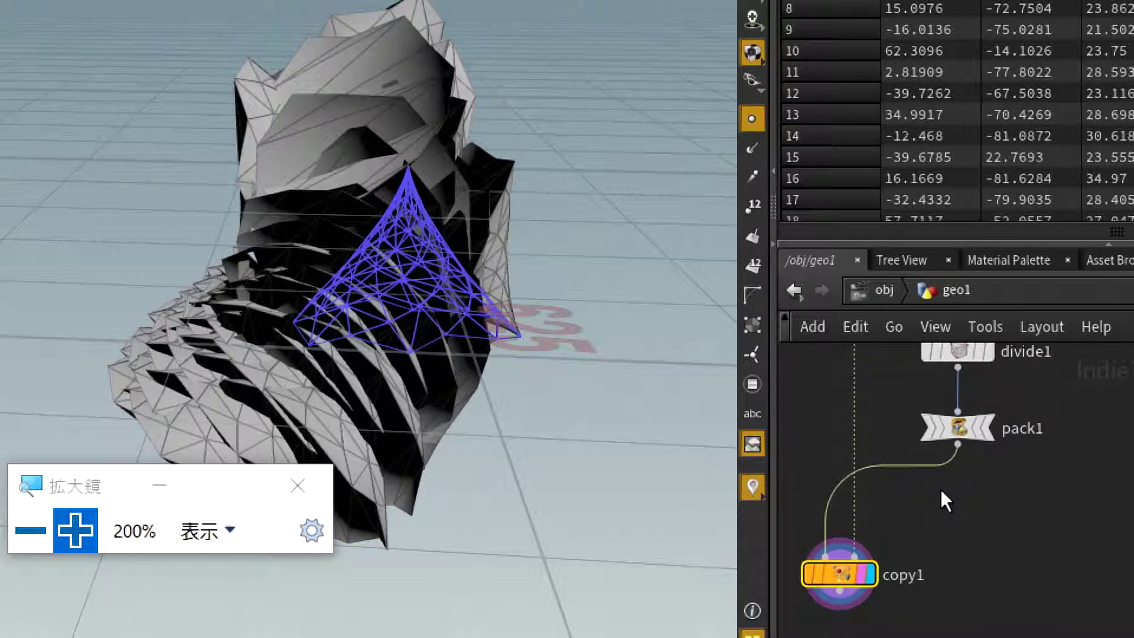
scroll(953, 440, "up", 3)
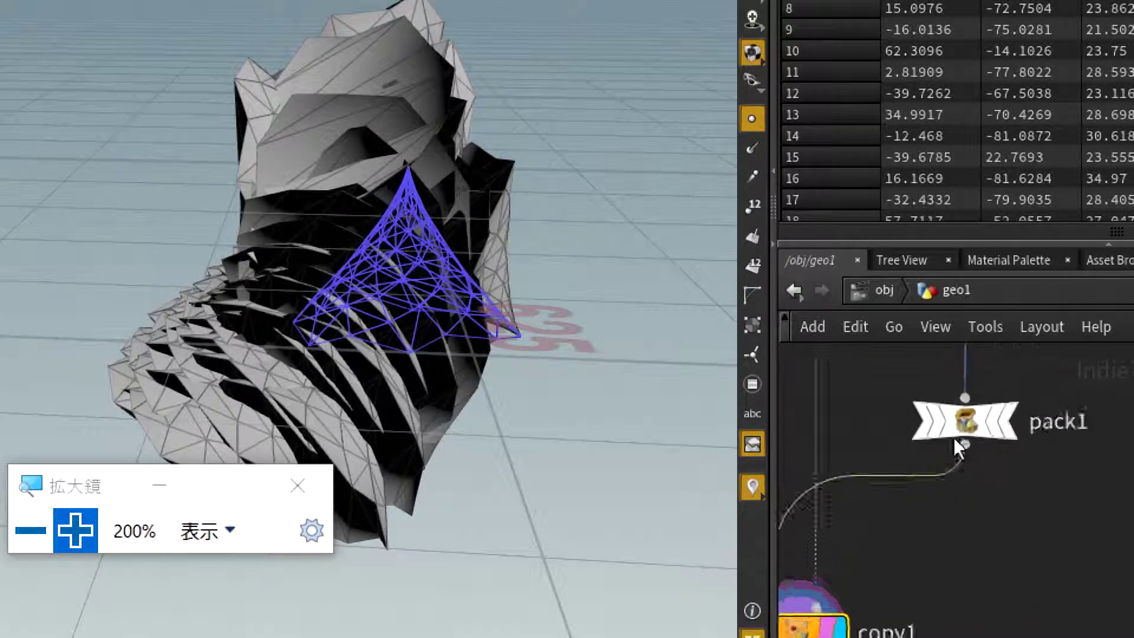
scroll(971, 403, "down", 3)
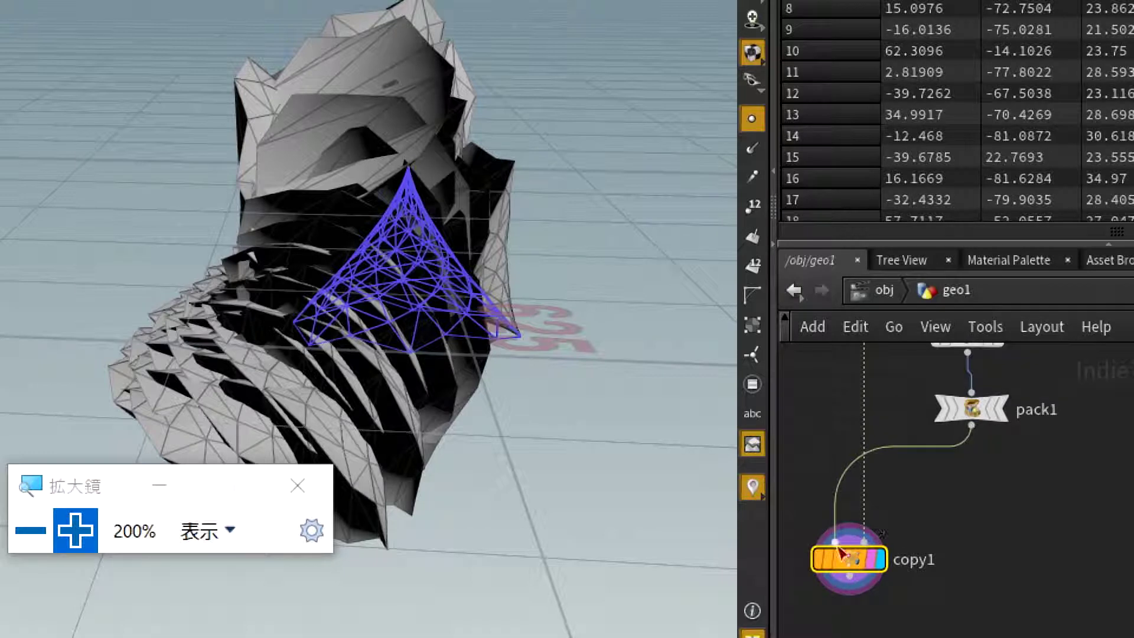
scroll(880, 496, "up", 2)
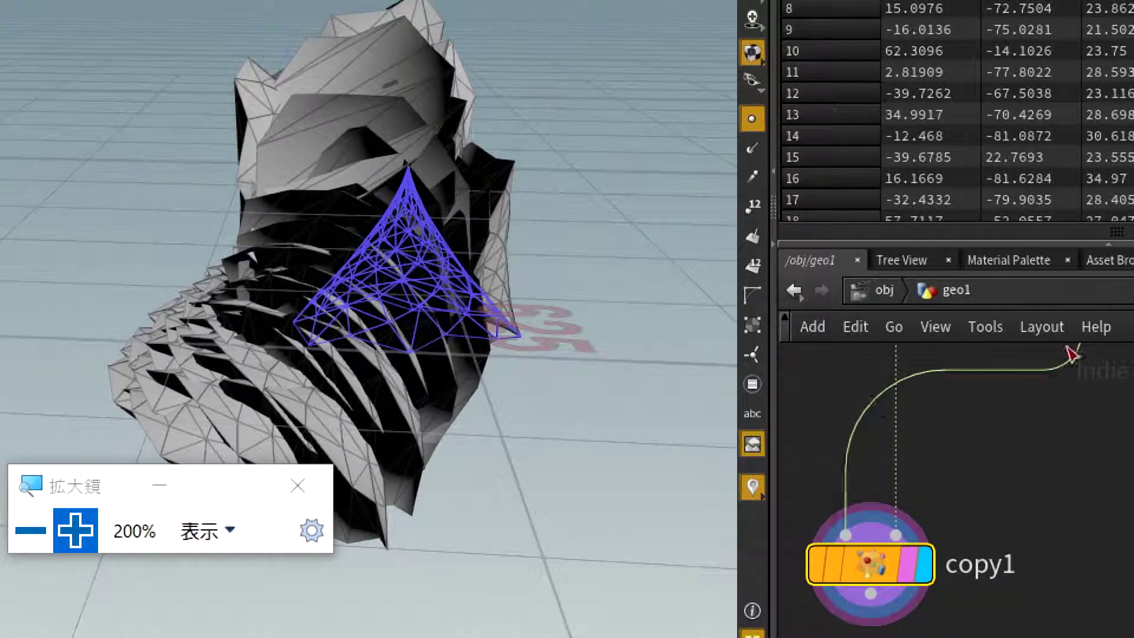
scroll(837, 455, "down", 2)
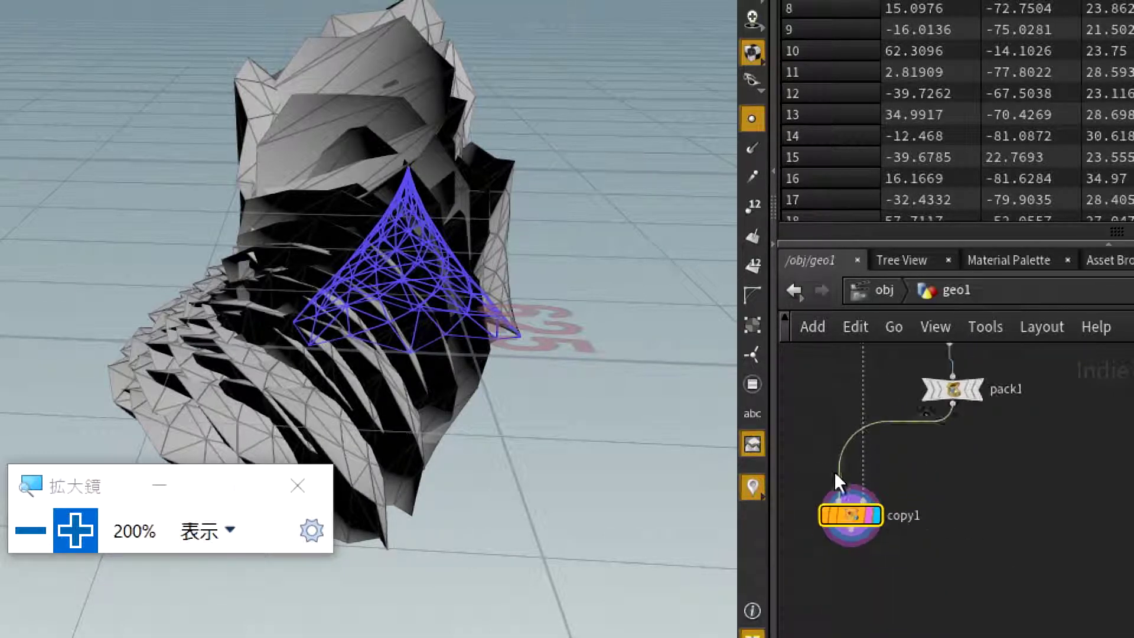
scroll(903, 432, "up", 2)
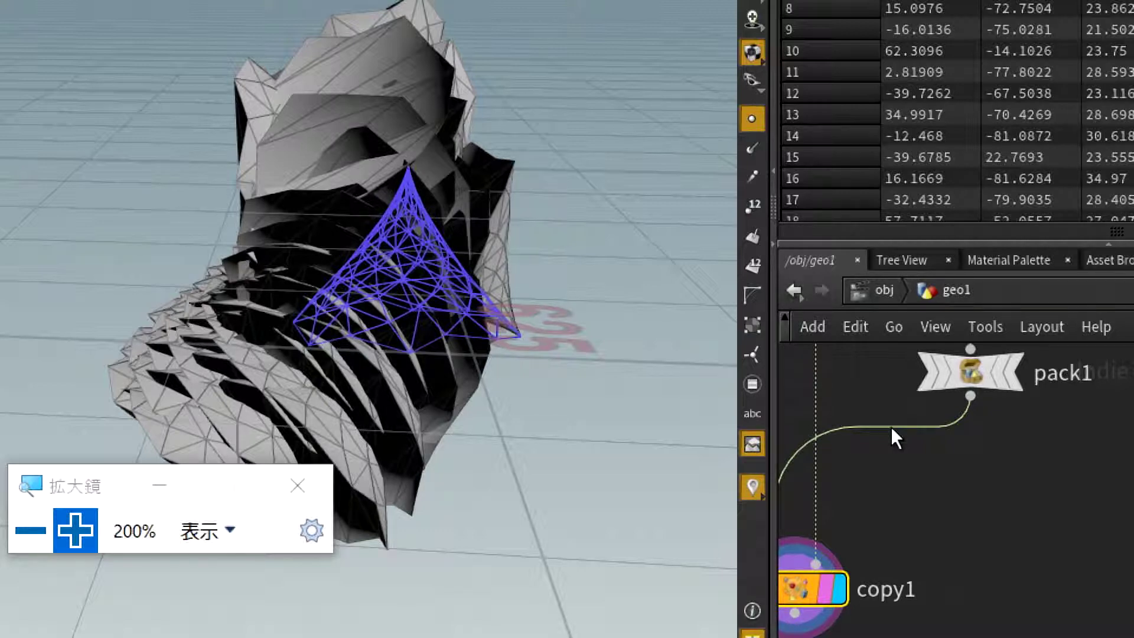
Step: Orbit the view around the rock geometry and move copy1 lower to make room
scroll(449, 291, "down", 3)
mouse_move(449, 291)
left_mouse_down()
mouse_move(494, 288)
mouse_move(473, 299)
mouse_move(438, 286)
mouse_move(445, 278)
mouse_move(401, 292)
left_mouse_up()
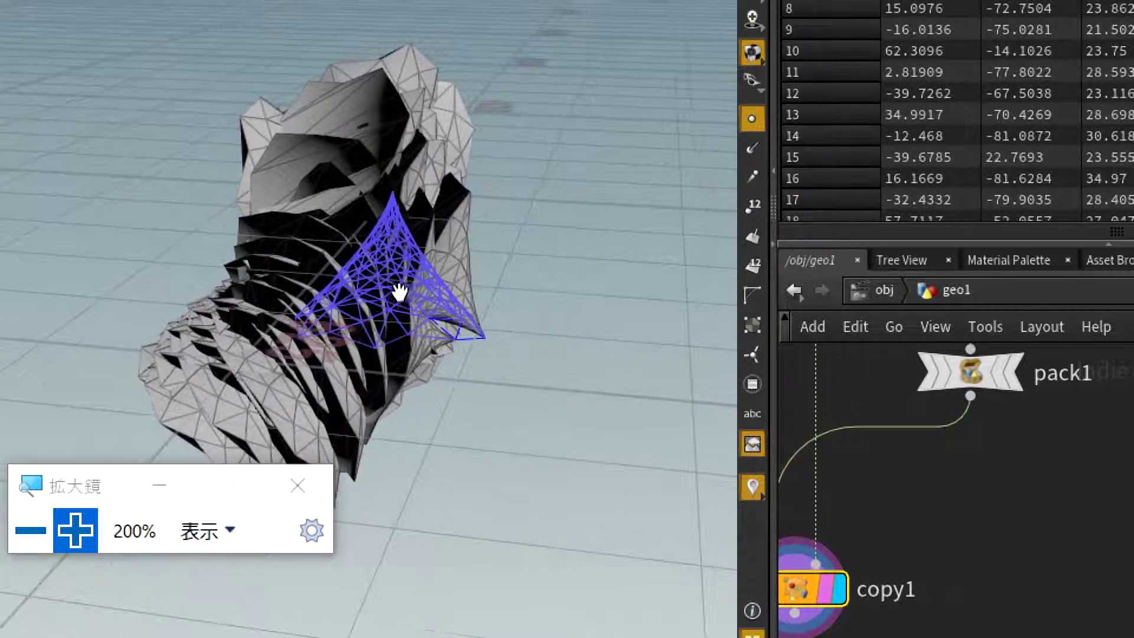
scroll(875, 423, "down", 3)
scroll(952, 431, "up", 2)
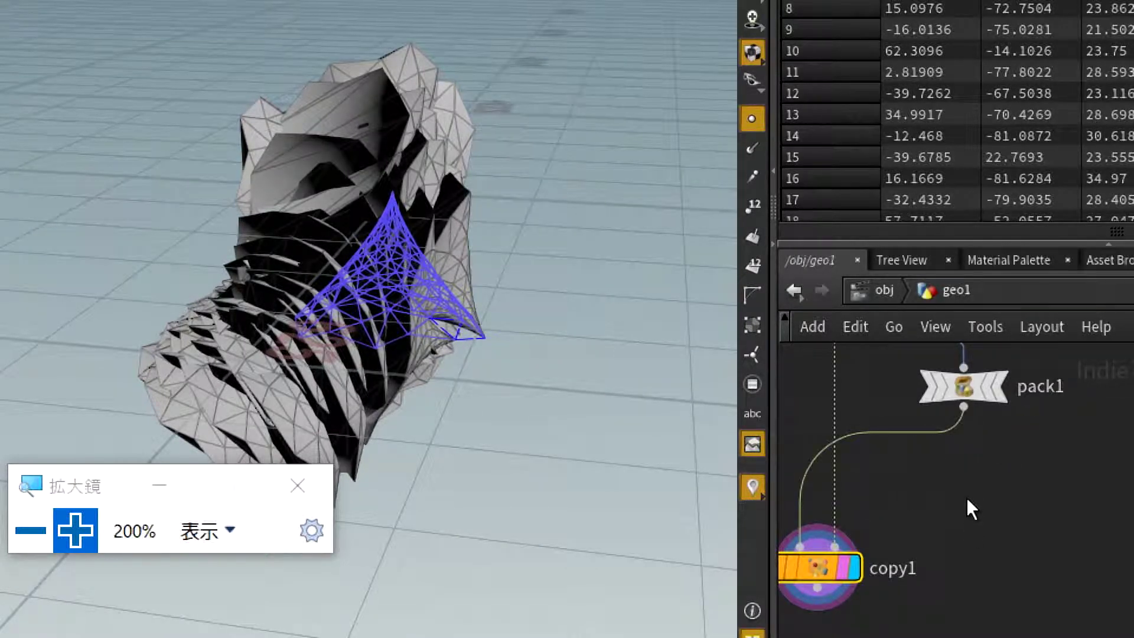
scroll(870, 507, "down", 1)
scroll(839, 531, "up", 1)
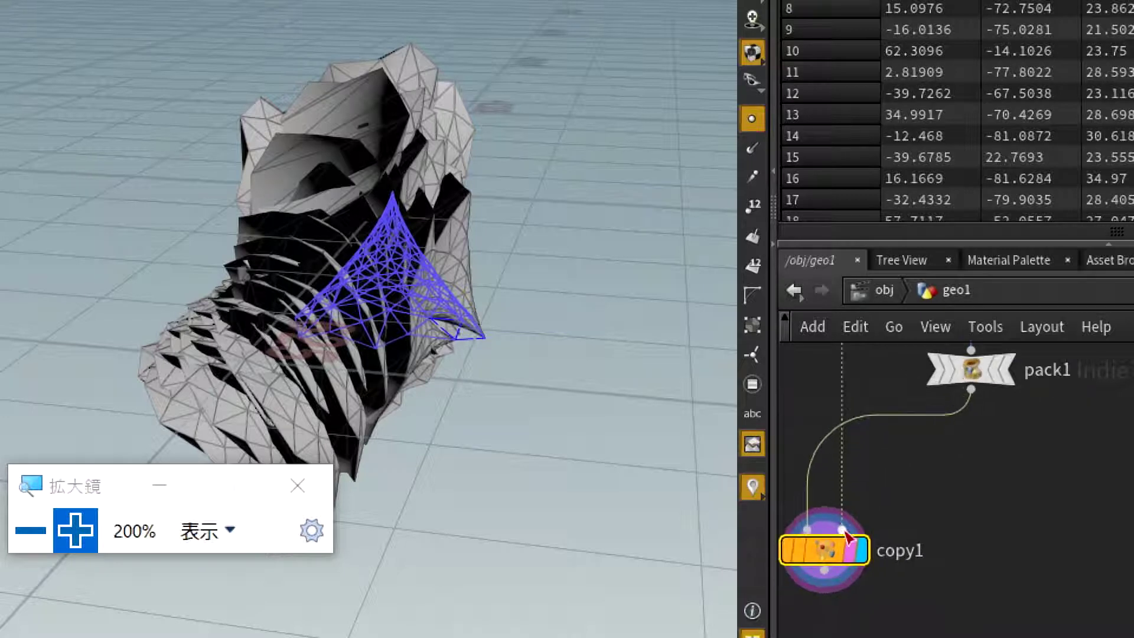
left_click_drag(825, 545, 819, 572)
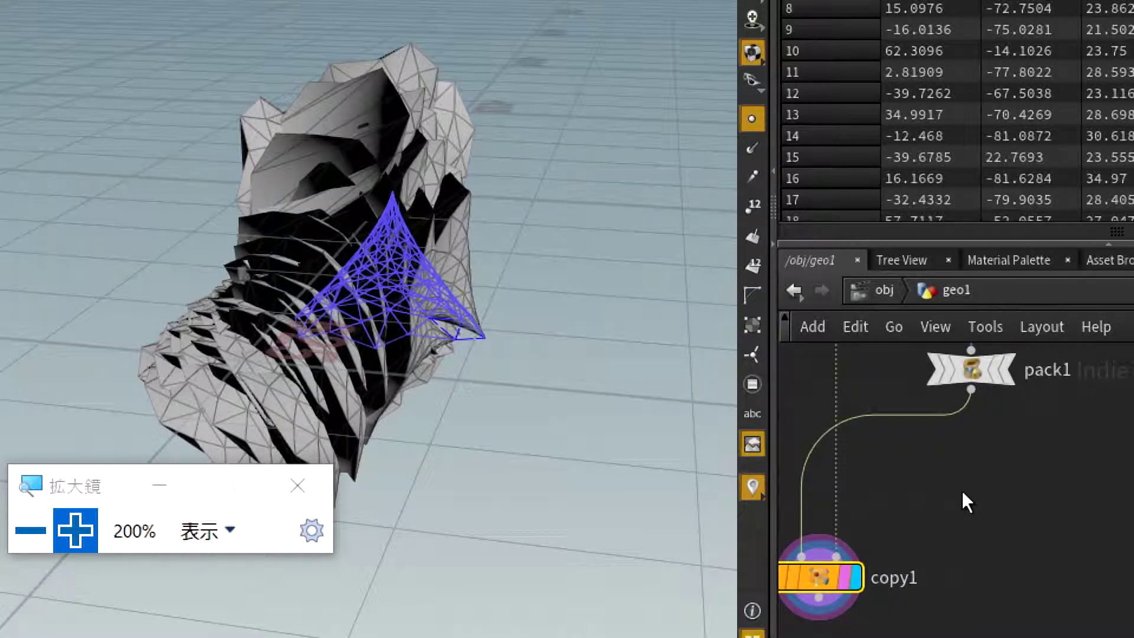
scroll(962, 489, "down", 1)
Step: Add a Transform node, transform1, onto the wire between pack1 and copy1
key("Tab")
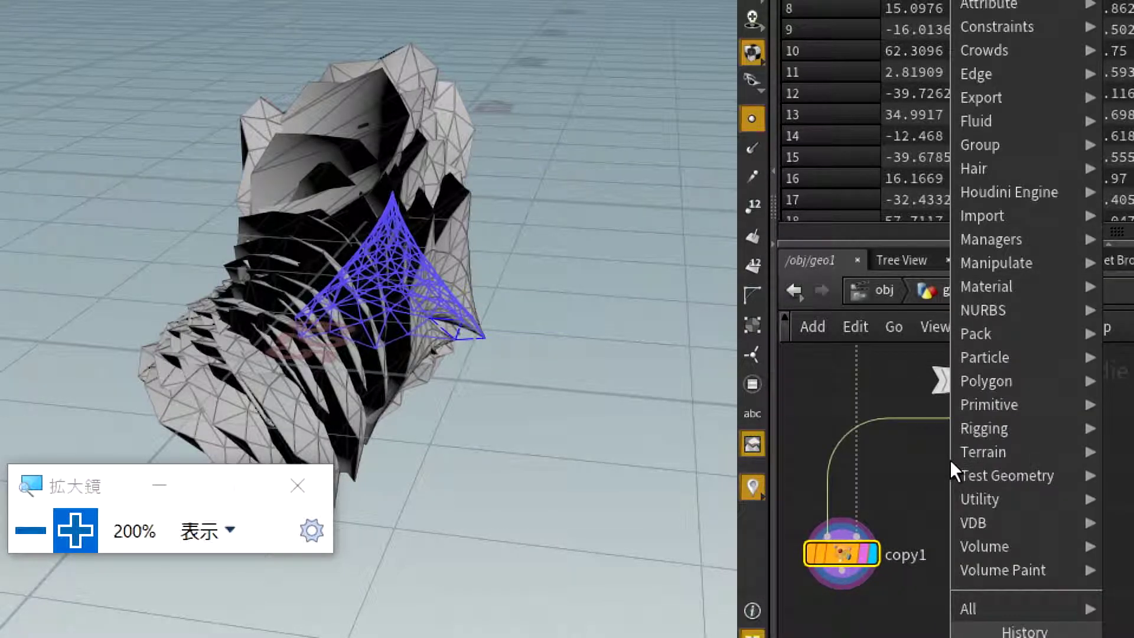
type("transf")
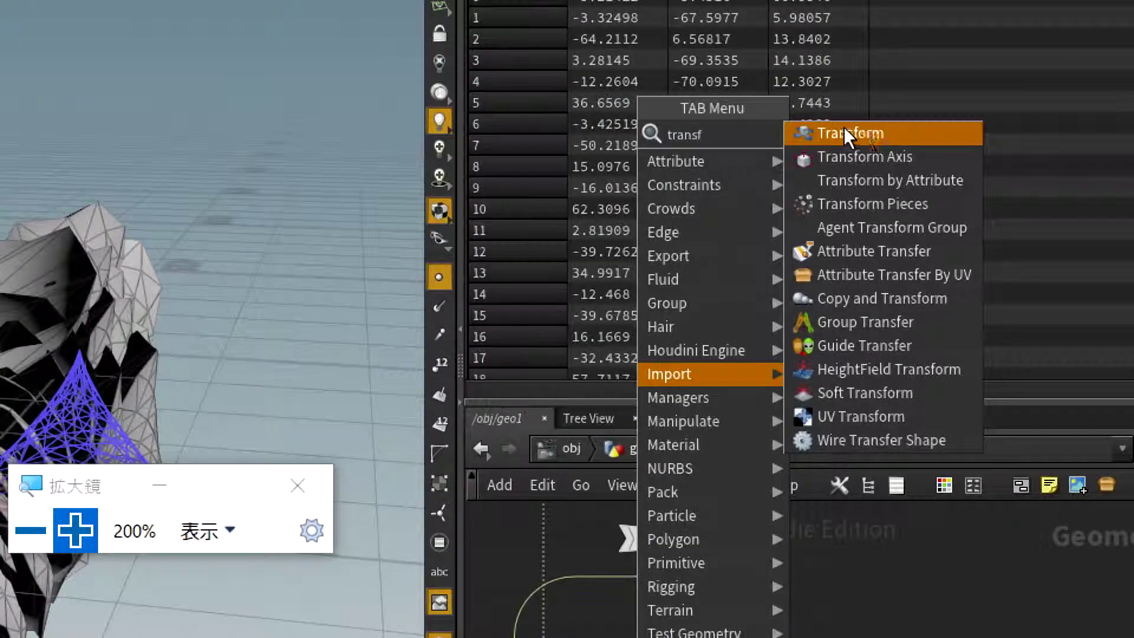
left_click(864, 128)
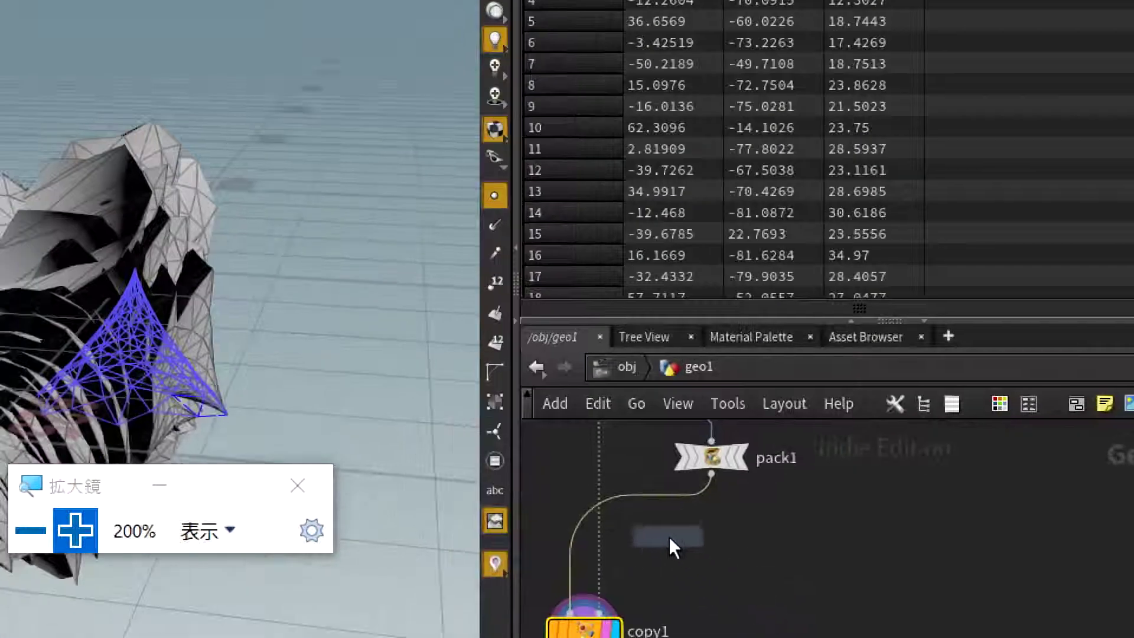
left_click(646, 495)
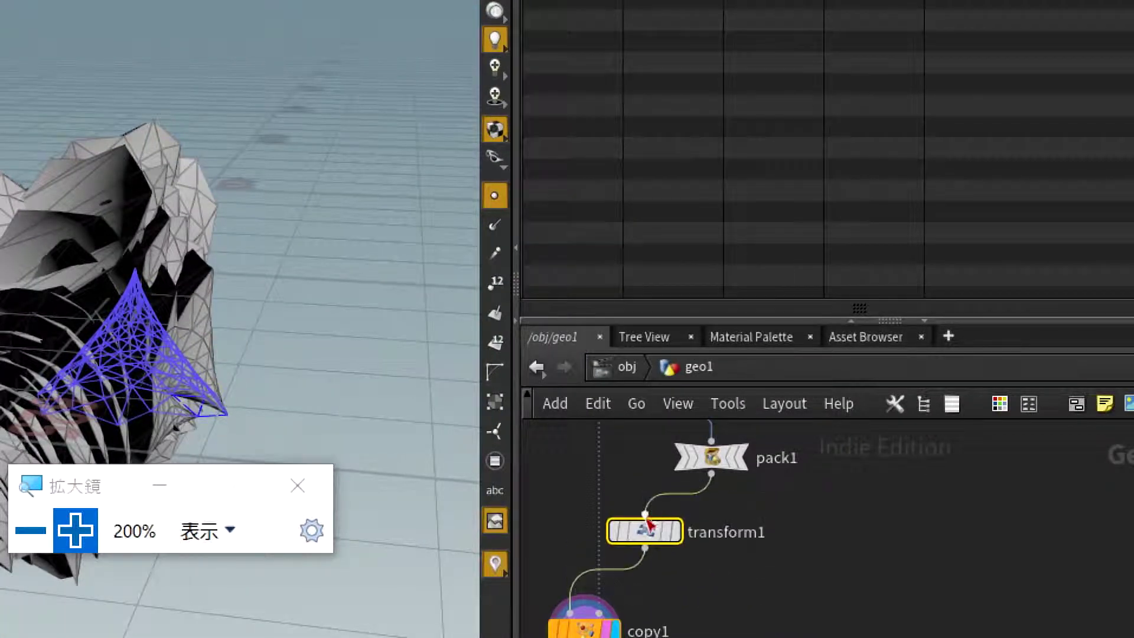
left_click_drag(646, 533, 713, 532)
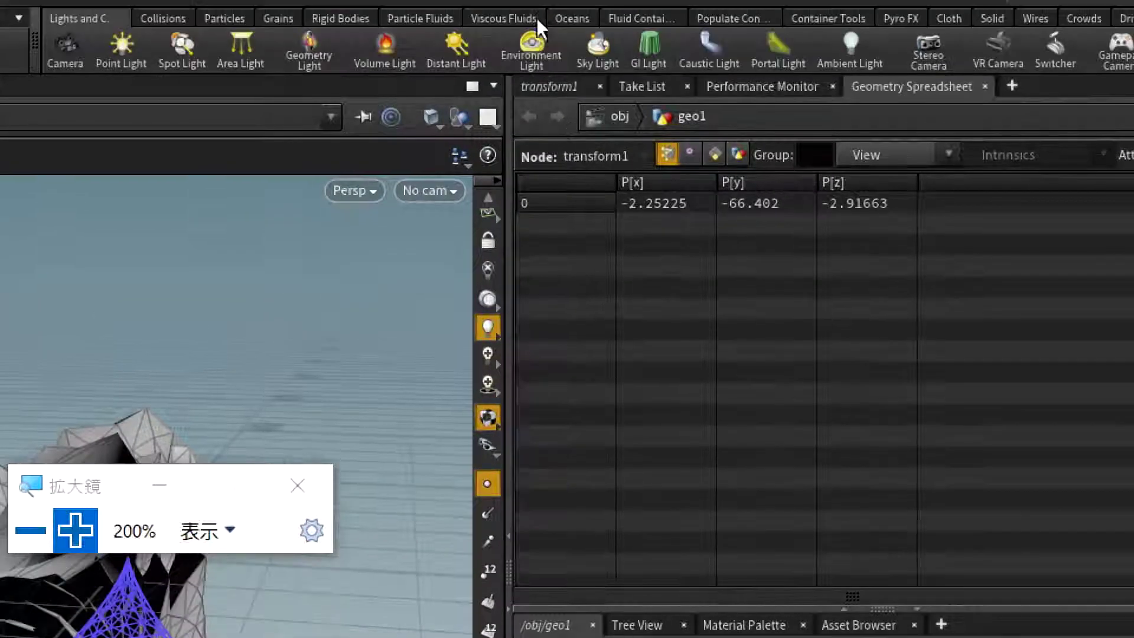
Step: Set transform1's Rotate X value to 90 degrees
left_click(539, 86)
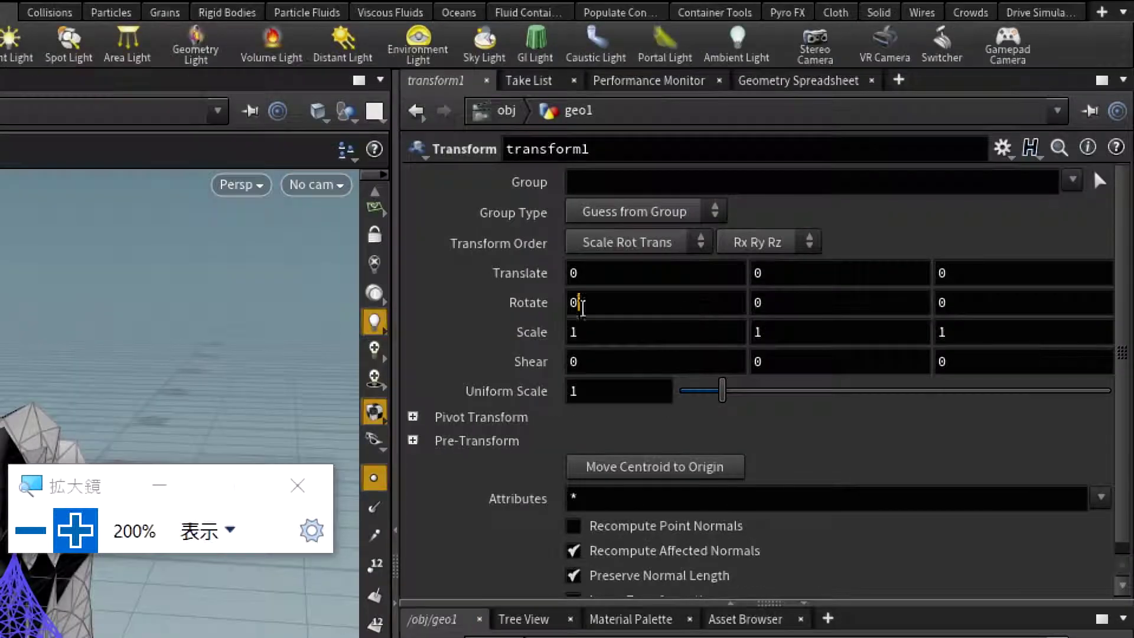
left_click(574, 303)
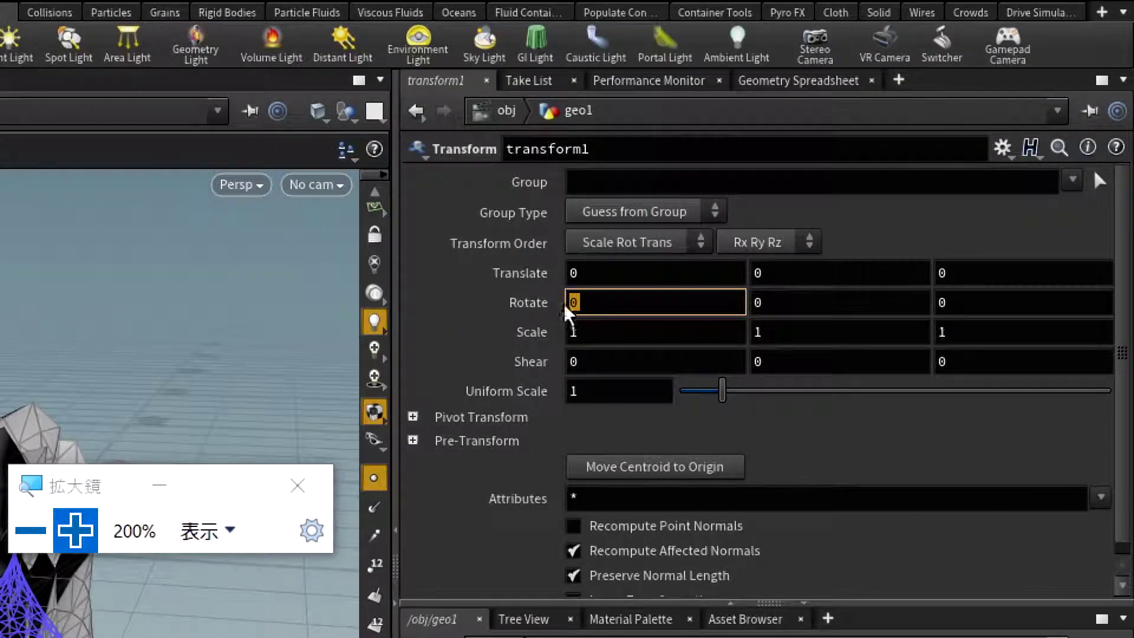
left_click(582, 303)
left_click_drag(582, 303, 562, 308)
type("90")
key("Return")
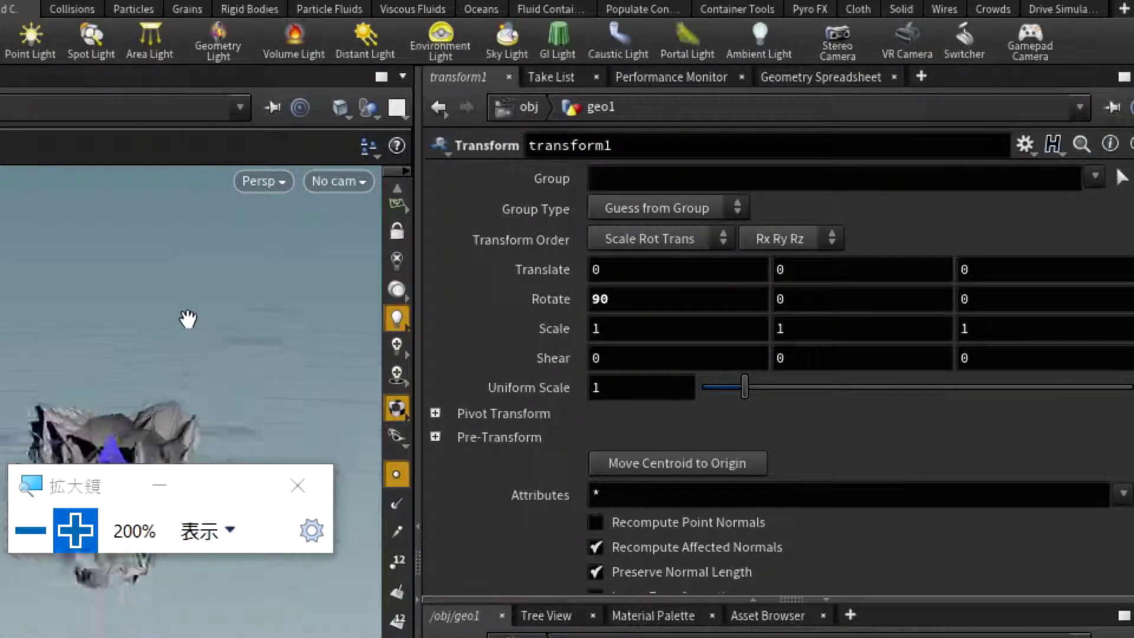
mouse_move(185, 317)
left_mouse_down()
mouse_move(220, 364)
mouse_move(325, 405)
mouse_move(264, 443)
mouse_move(201, 303)
mouse_move(198, 251)
mouse_move(241, 284)
mouse_move(157, 214)
mouse_move(212, 448)
mouse_move(385, 376)
left_mouse_up()
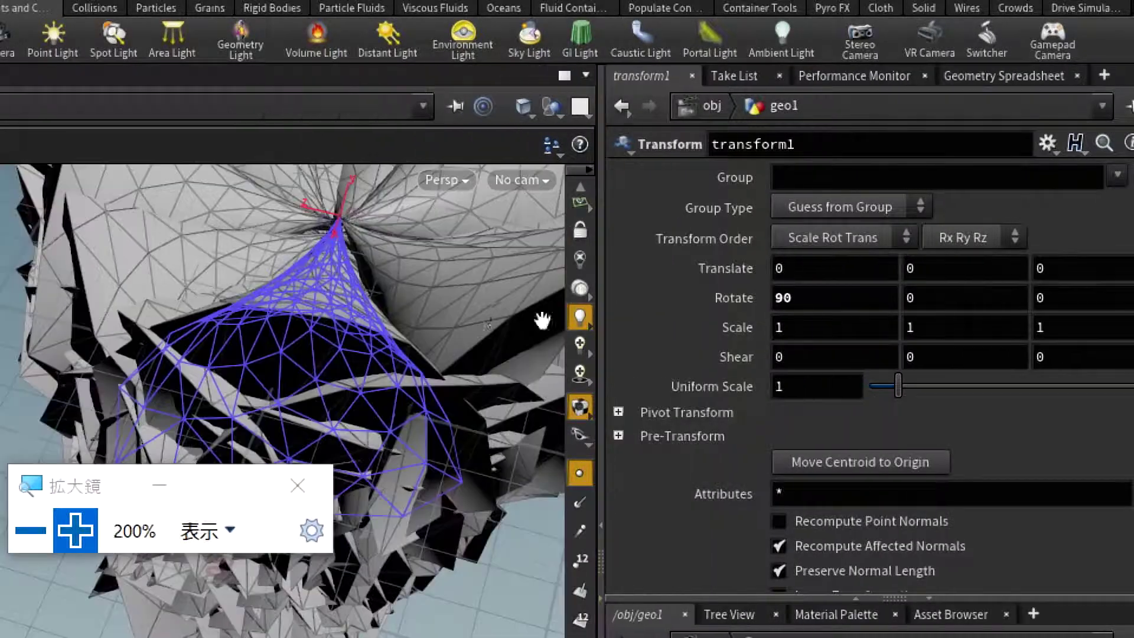
Step: Orbit and zoom the viewport so the cone apex points up
mouse_move(545, 322)
left_mouse_down()
mouse_move(362, 329)
mouse_move(341, 343)
mouse_move(169, 299)
mouse_move(294, 299)
mouse_move(394, 266)
left_mouse_up()
scroll(395, 266, "up", 2)
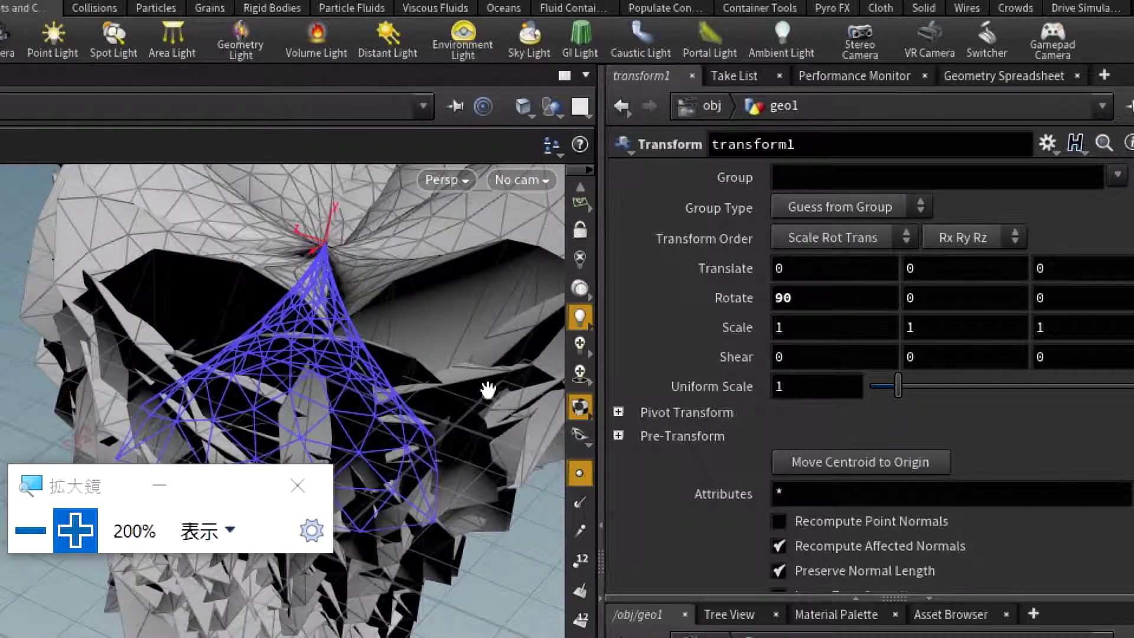
scroll(759, 549, "down", 3)
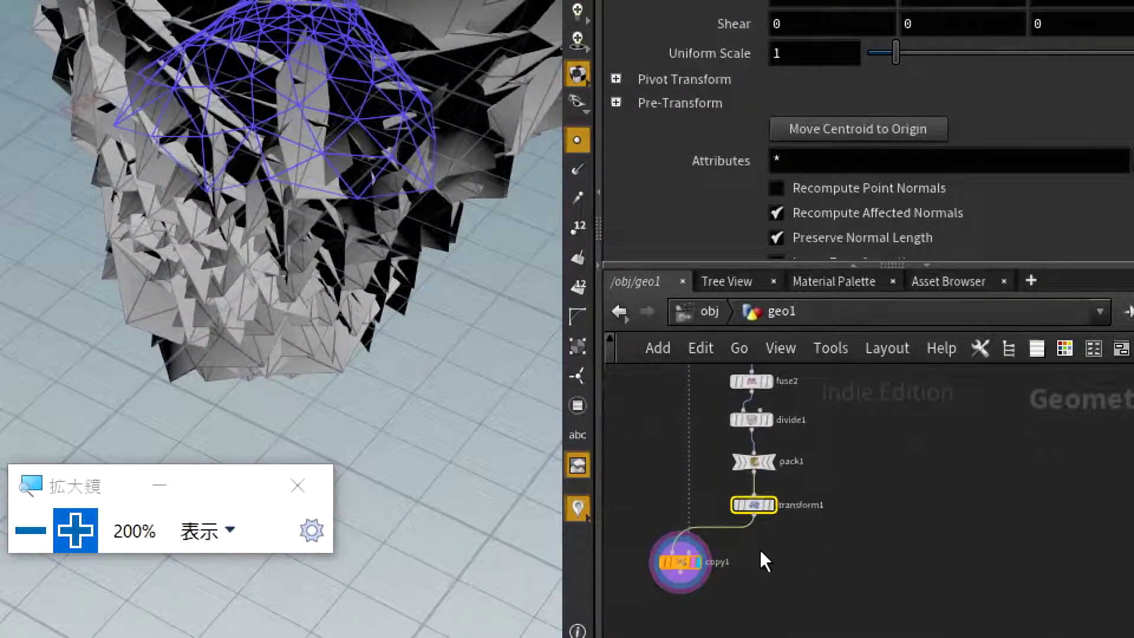
left_click_drag(393, 351, 393, 362)
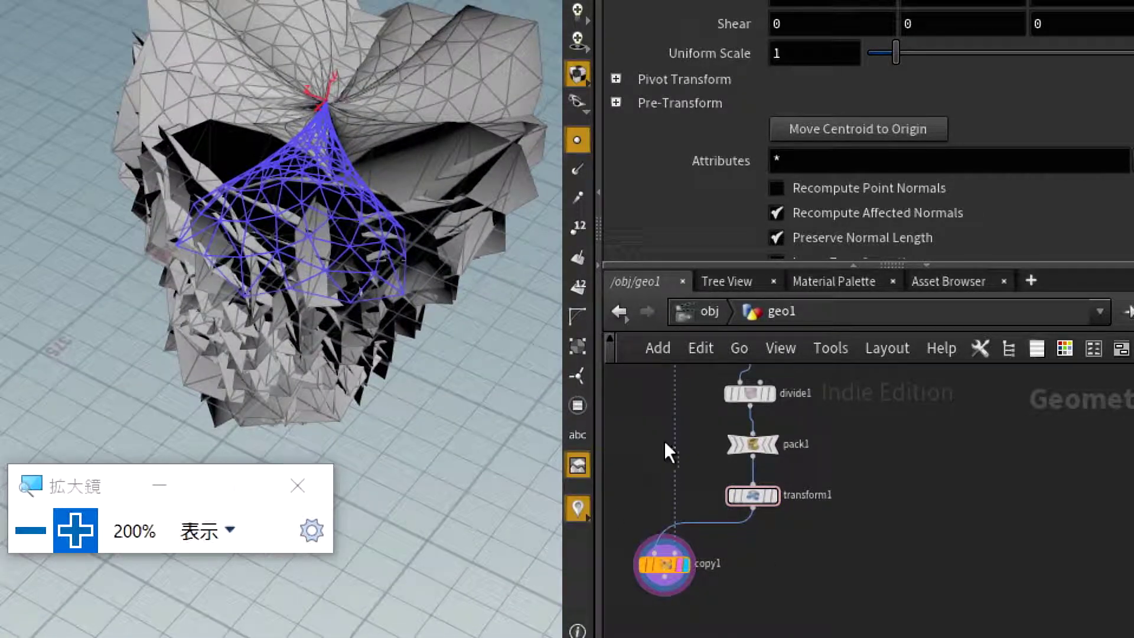
Step: Pan and zoom the network editor up to the create_spiral node in the grey network box
middle_click_drag(664, 441, 671, 533)
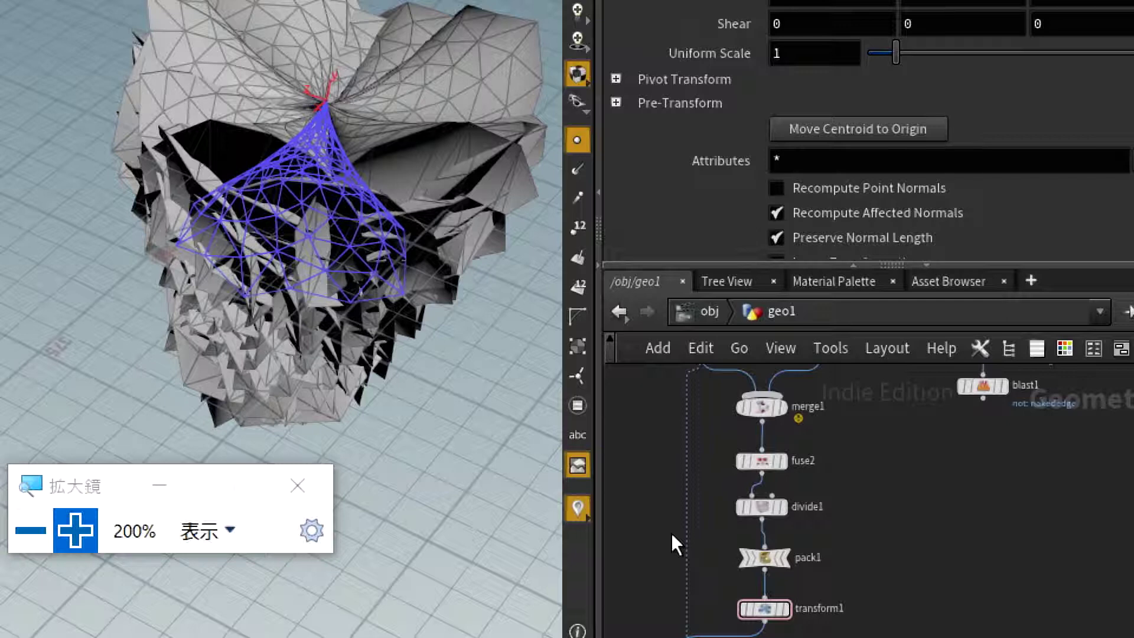
scroll(672, 533, "down", 5)
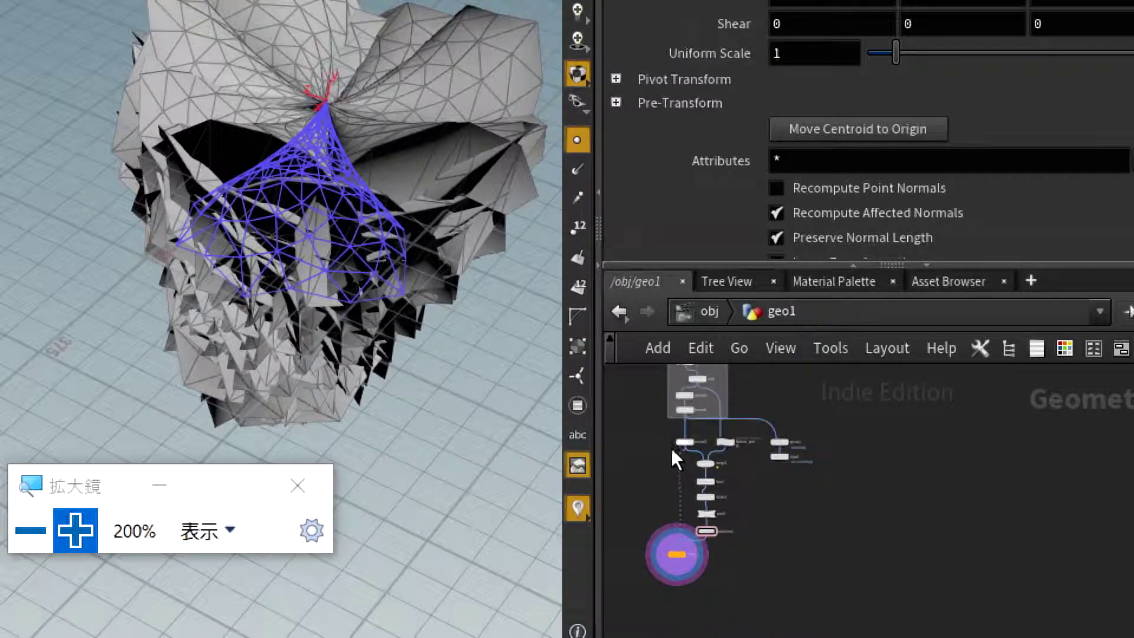
mouse_move(671, 448)
middle_mouse_down()
mouse_move(655, 472)
mouse_move(653, 573)
middle_mouse_up()
scroll(664, 544, "up", 3)
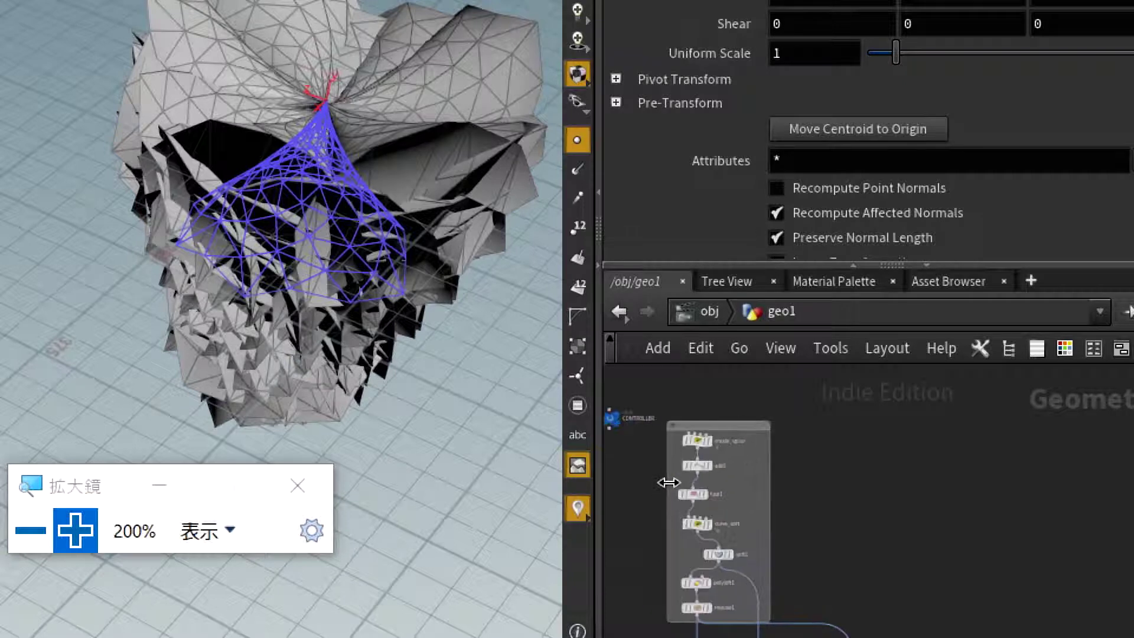
scroll(689, 481, "up", 3)
scroll(669, 442, "up", 2)
scroll(724, 438, "up", 2)
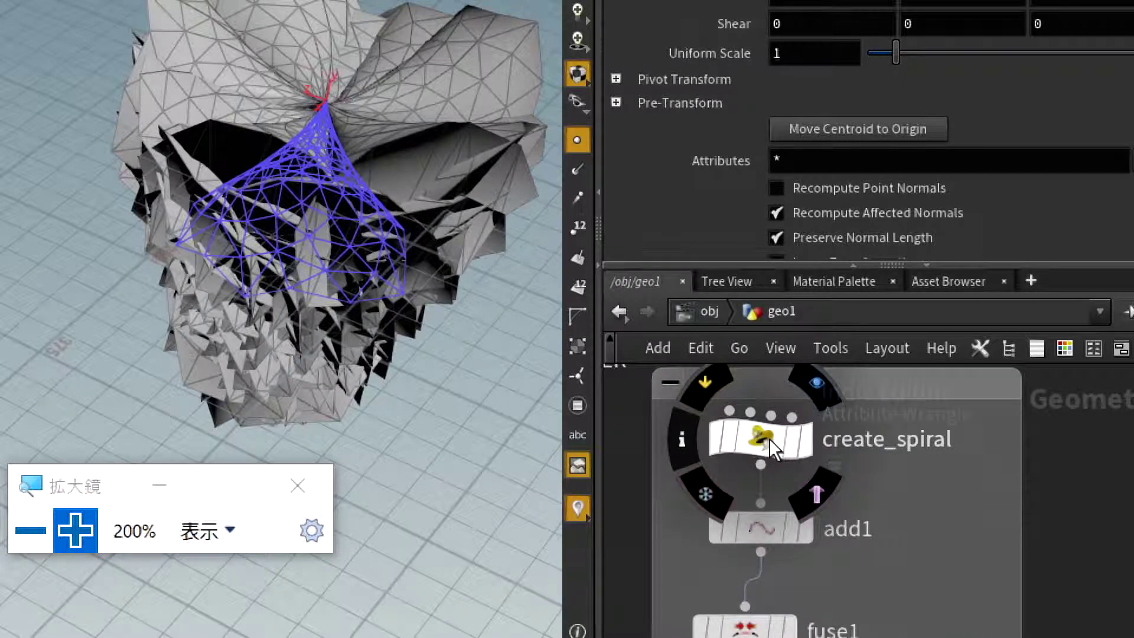
Step: Select create_spiral and enlarge the VEXpression editor to show the whole snippet
left_click(769, 439)
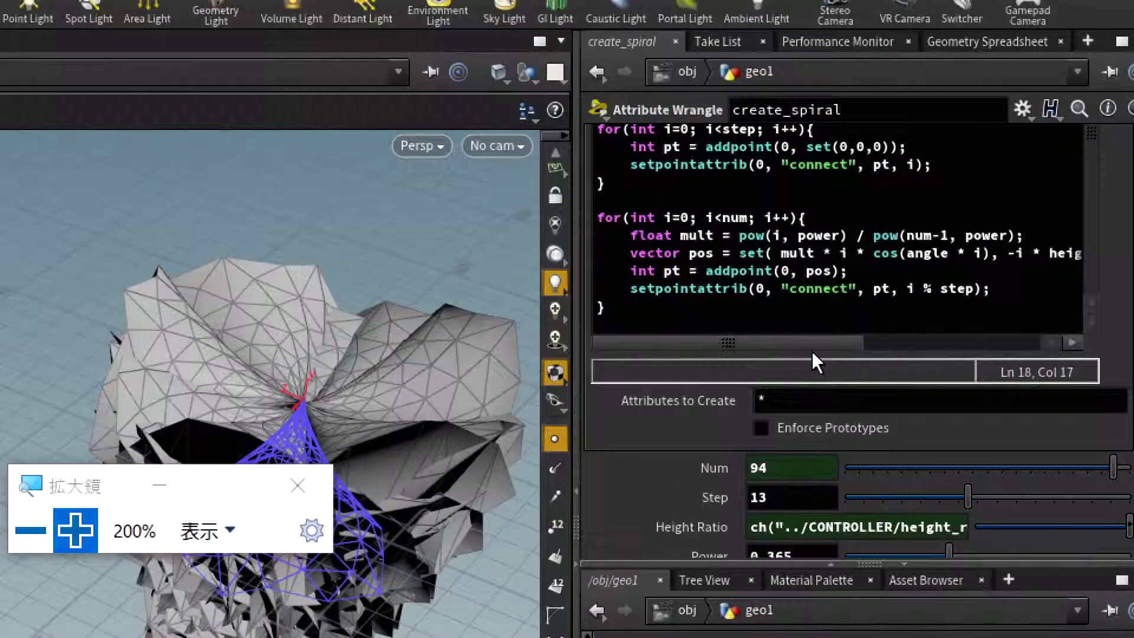
left_click_drag(812, 566, 816, 597)
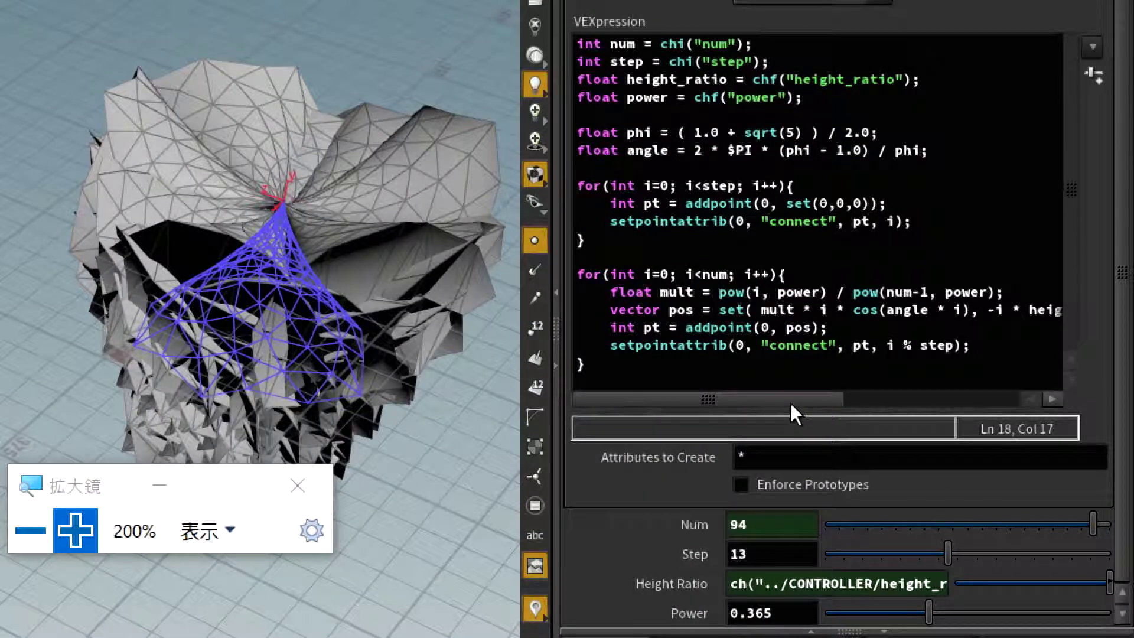
mouse_move(792, 401)
left_mouse_down()
mouse_move(807, 400)
mouse_move(782, 398)
left_mouse_up()
mouse_move(989, 222)
left_mouse_down()
mouse_move(649, 229)
mouse_move(563, 183)
left_mouse_up()
Step: Highlight the two for-loops and the addpoint call, then place the caret at line 11's end
left_click_drag(599, 242, 563, 183)
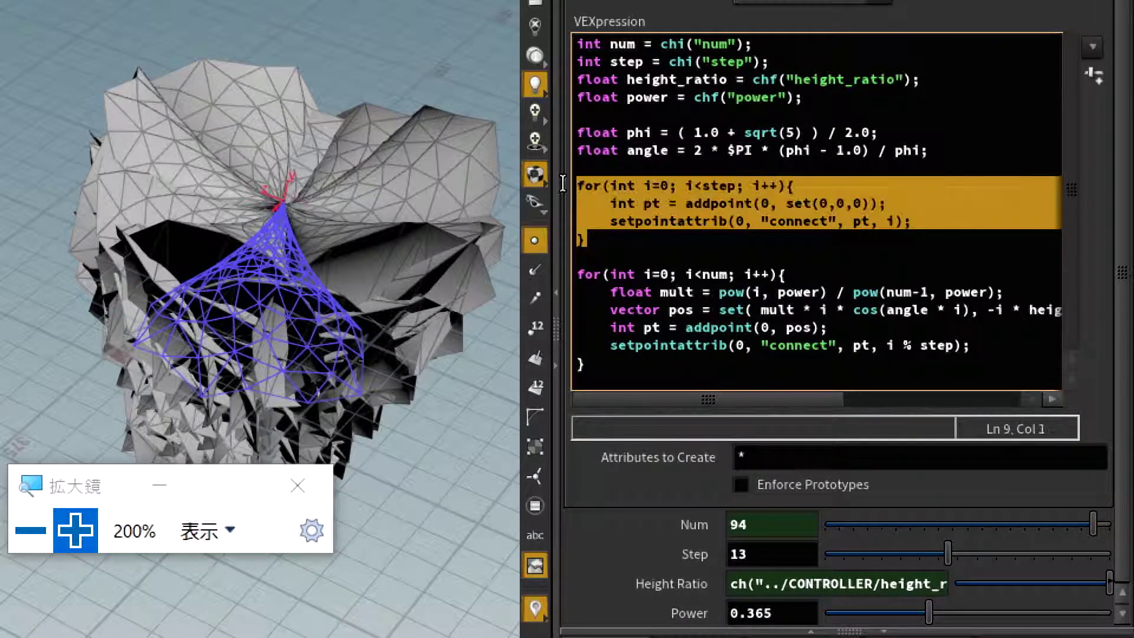
left_click_drag(586, 363, 566, 265)
left_click(629, 203)
left_click_drag(685, 204, 754, 204)
left_click(943, 218)
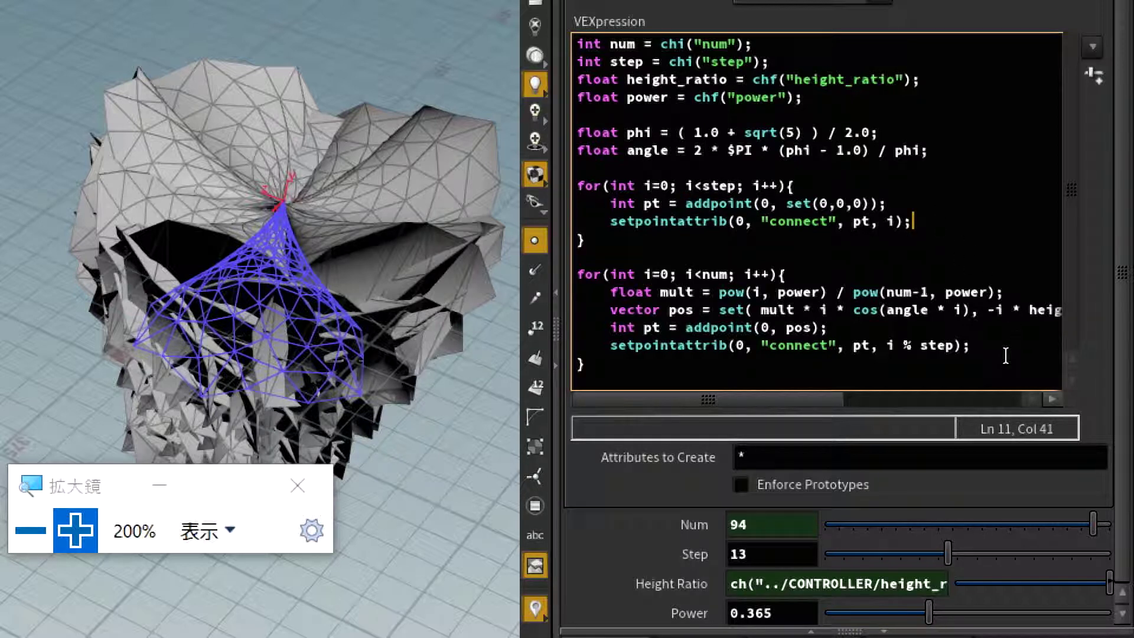
left_click(771, 221)
left_click(929, 221)
Step: Add the line setpointattrib(0, "pscale", pt, 0); inside the first loop
key("Return")
type("set")
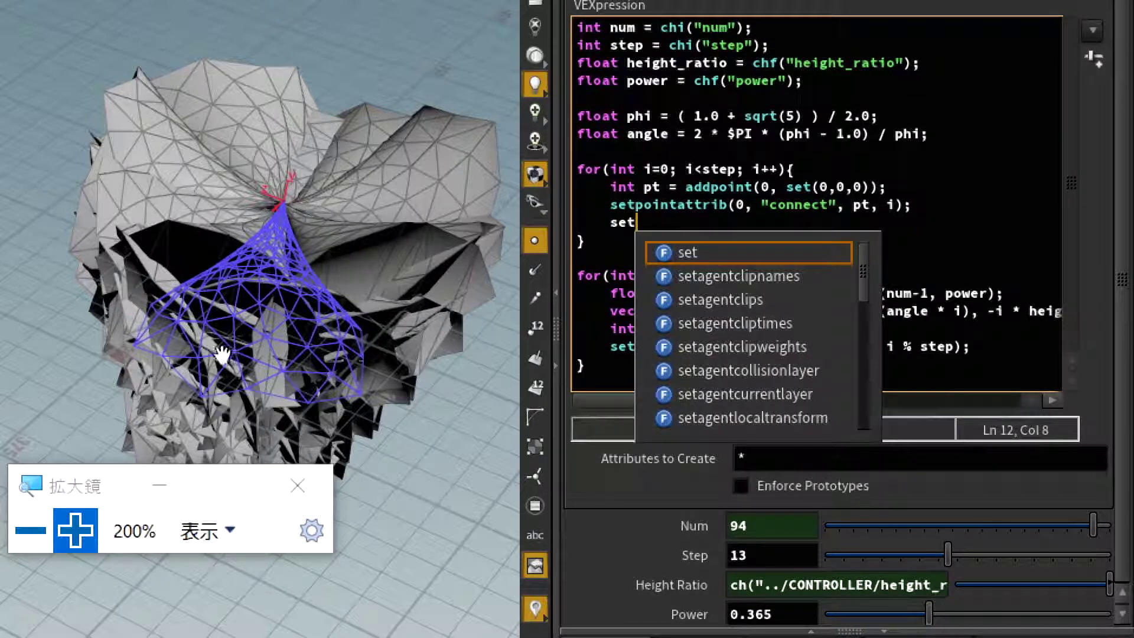
type("point")
key("BackSpace")
key("BackSpace")
key("BackSpace")
type("nt")
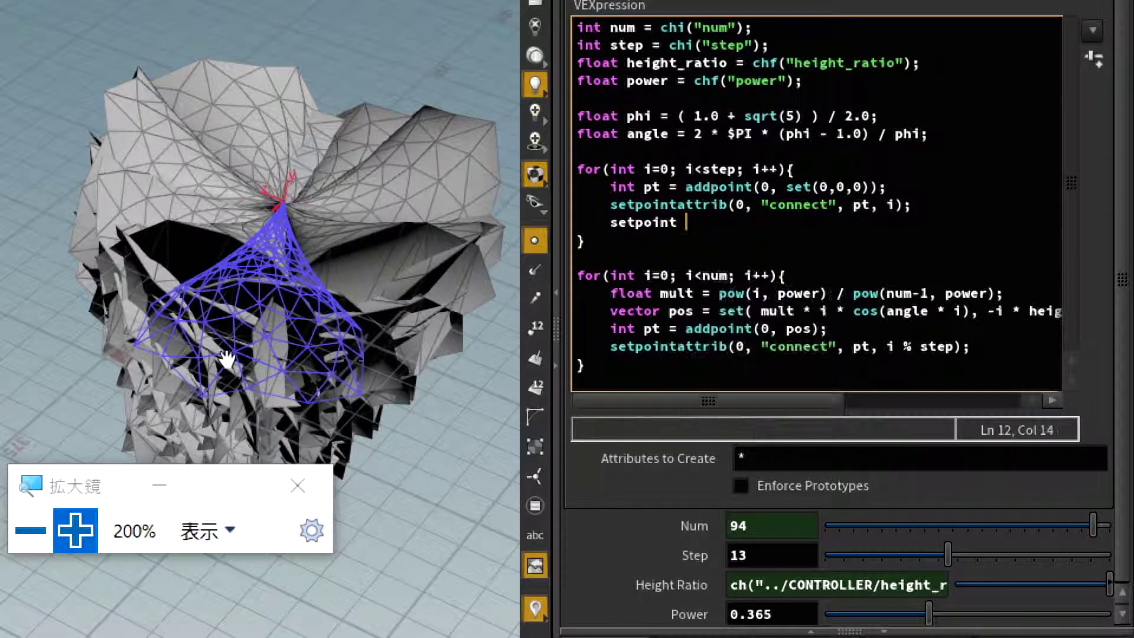
key("BackSpace")
type("attrib(0")
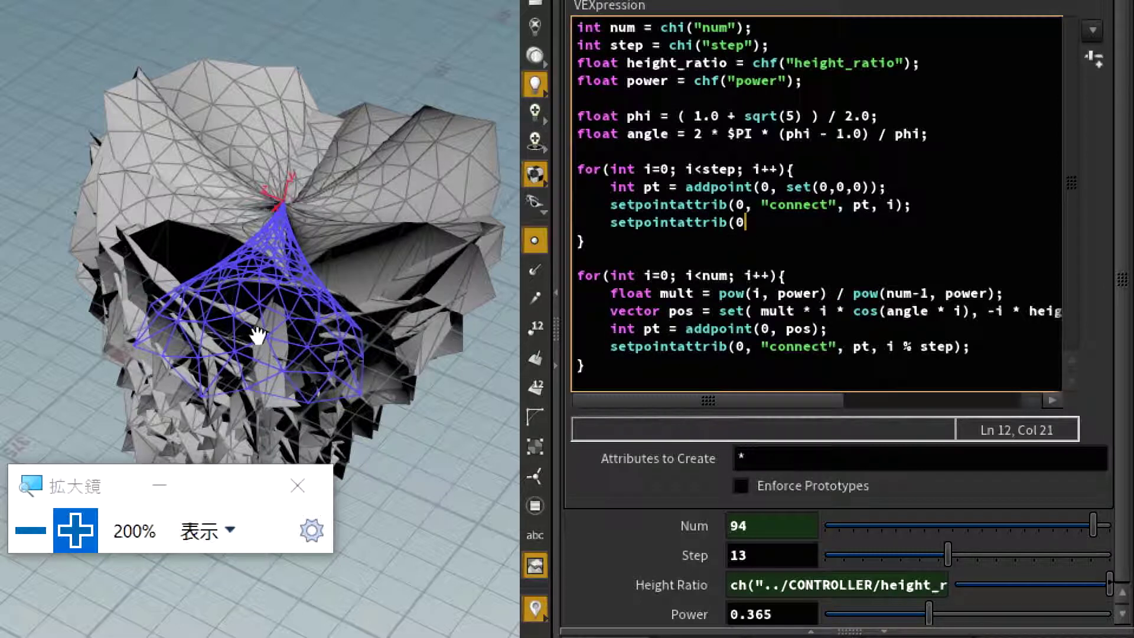
type(", \"psc")
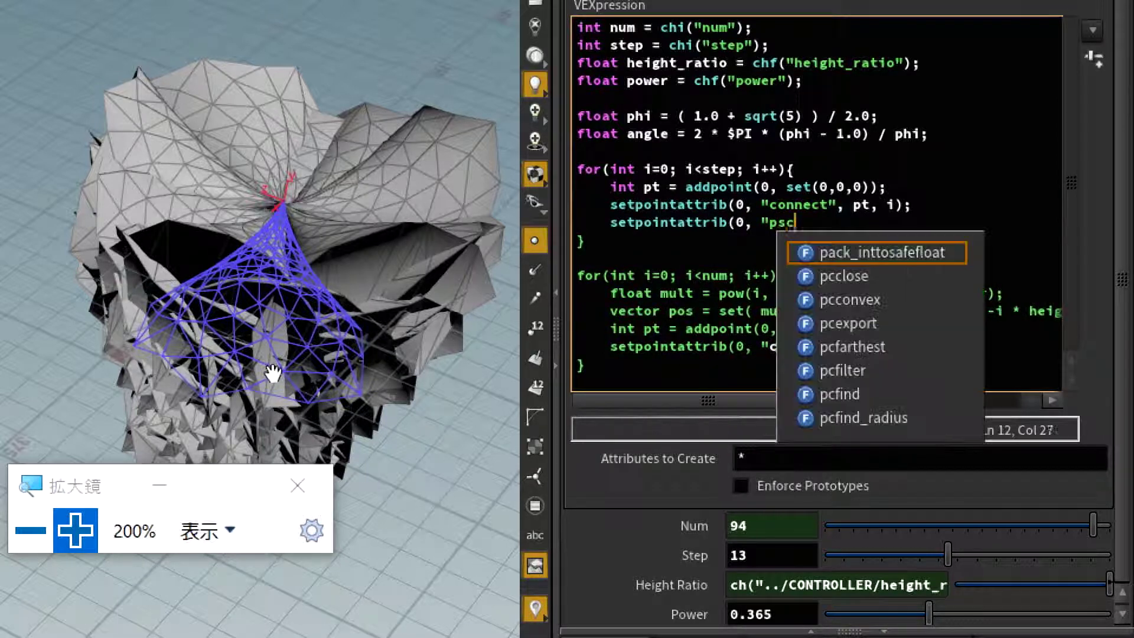
type("ale\", ")
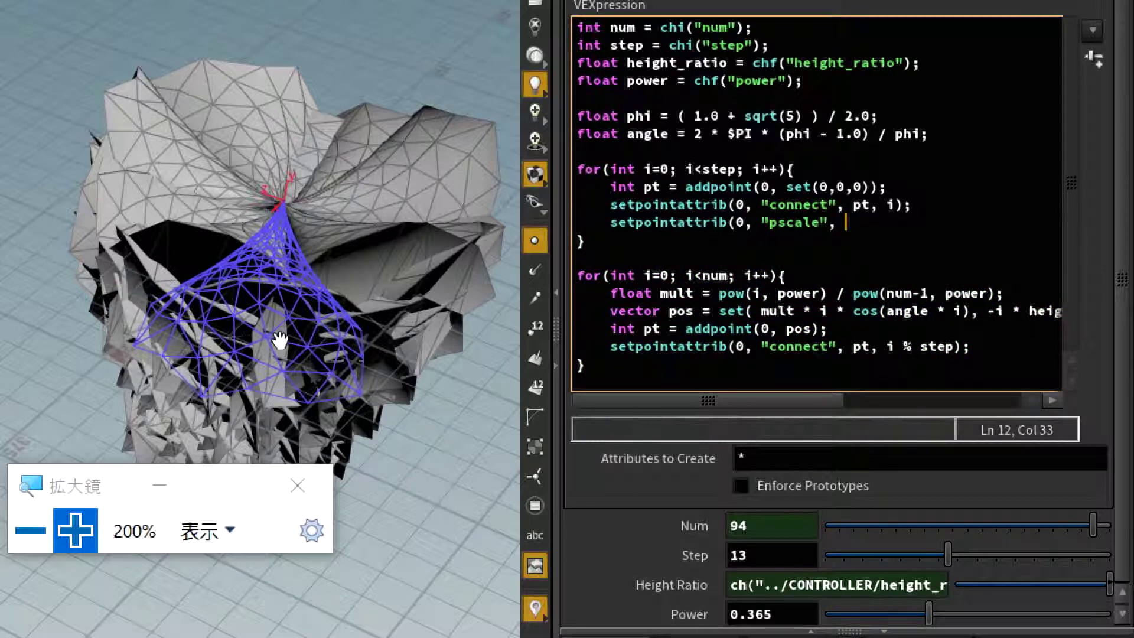
type("pt, 0);")
Step: Select the whole pscale line so it can be copied
mouse_move(931, 223)
left_mouse_down()
mouse_move(778, 237)
mouse_move(607, 222)
left_mouse_up()
mouse_move(639, 222)
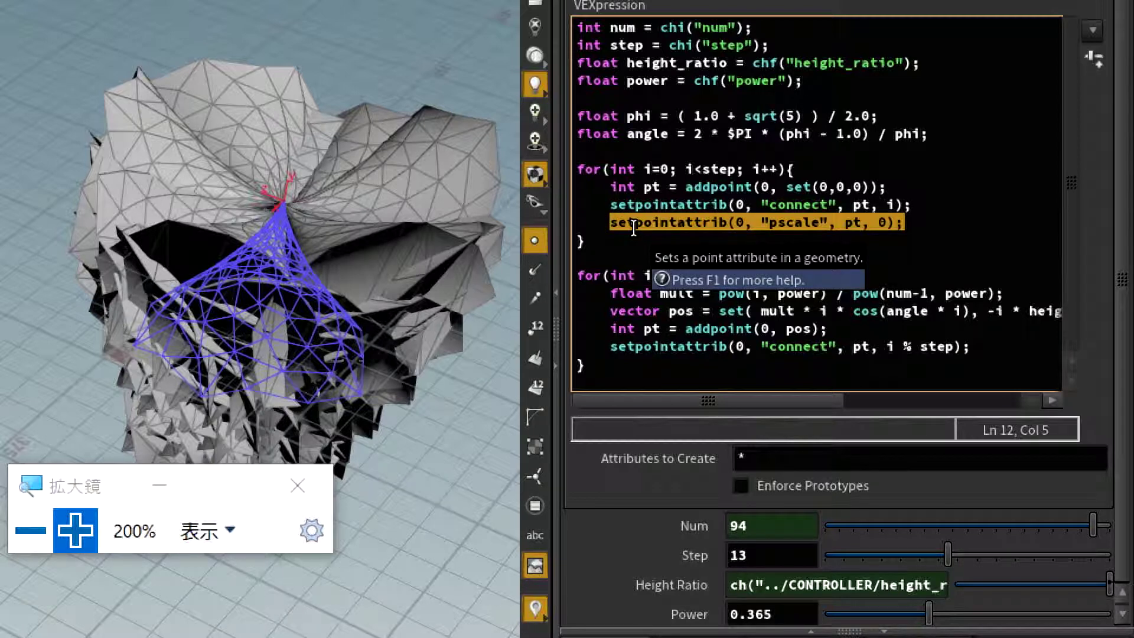
left_click(759, 331)
left_click(1000, 345)
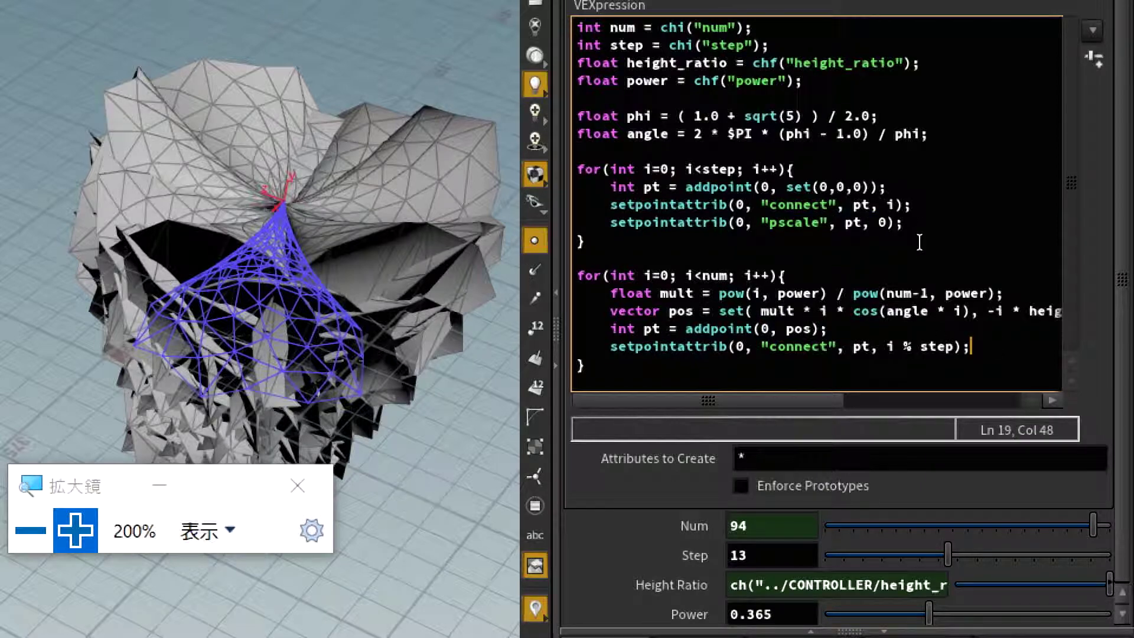
left_click_drag(907, 223, 610, 219)
key("ctrl+c")
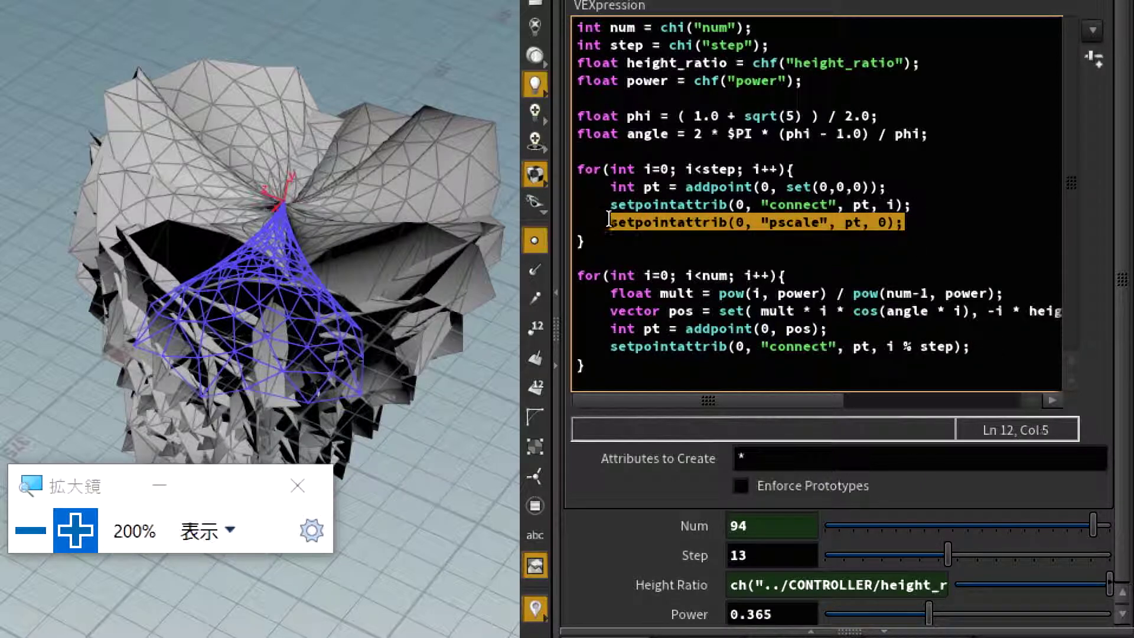
left_click(89, 528)
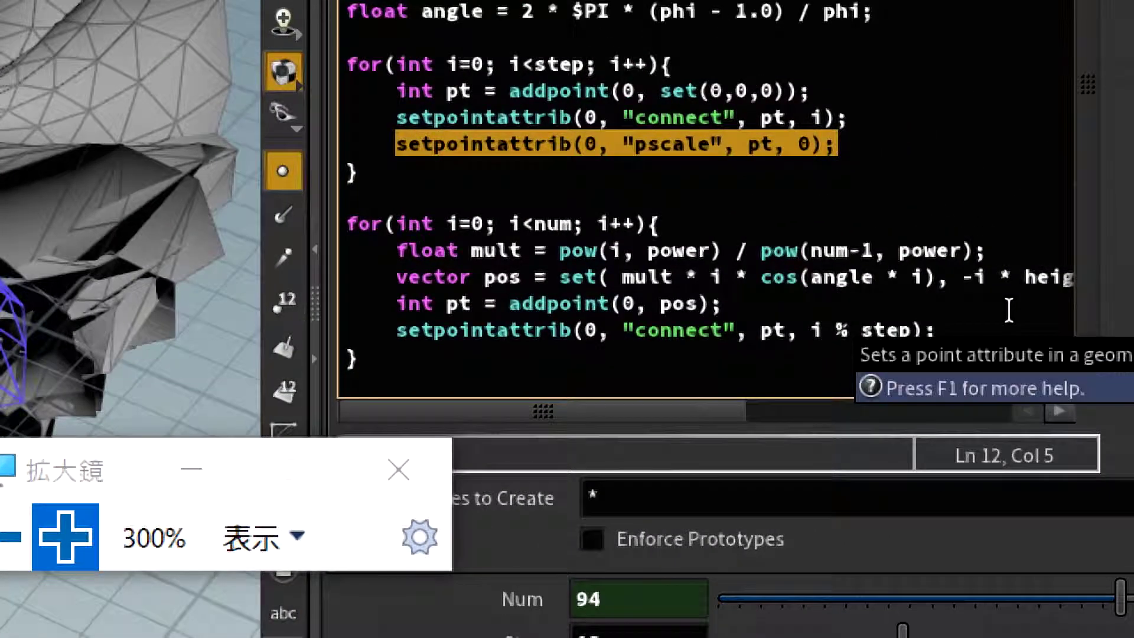
left_click(874, 115)
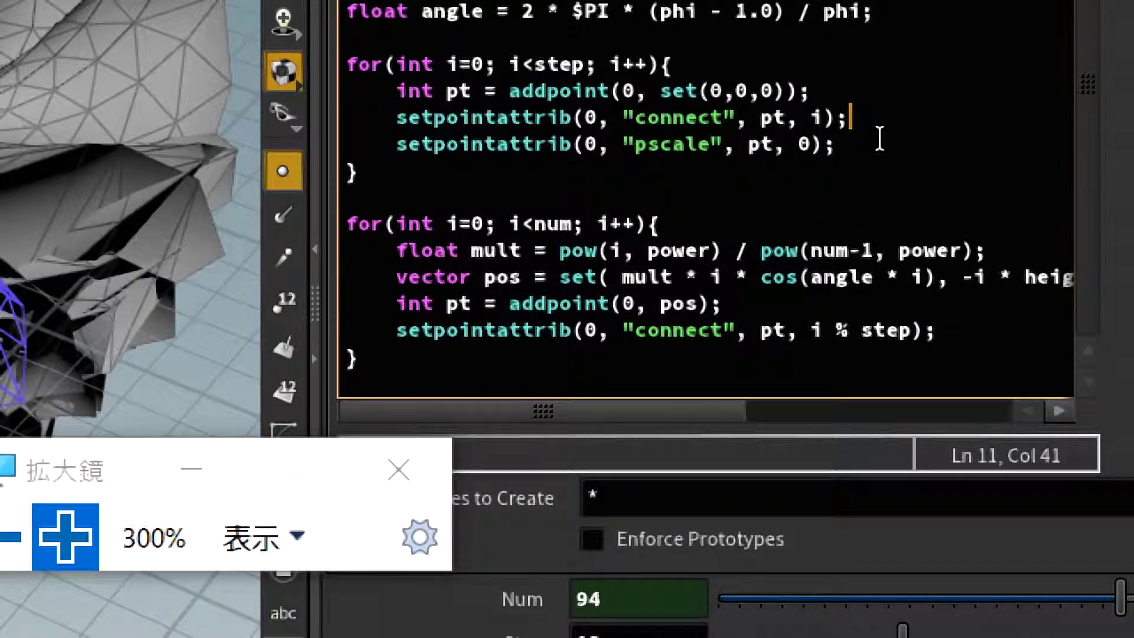
left_click(856, 142)
left_click_drag(856, 142, 392, 145)
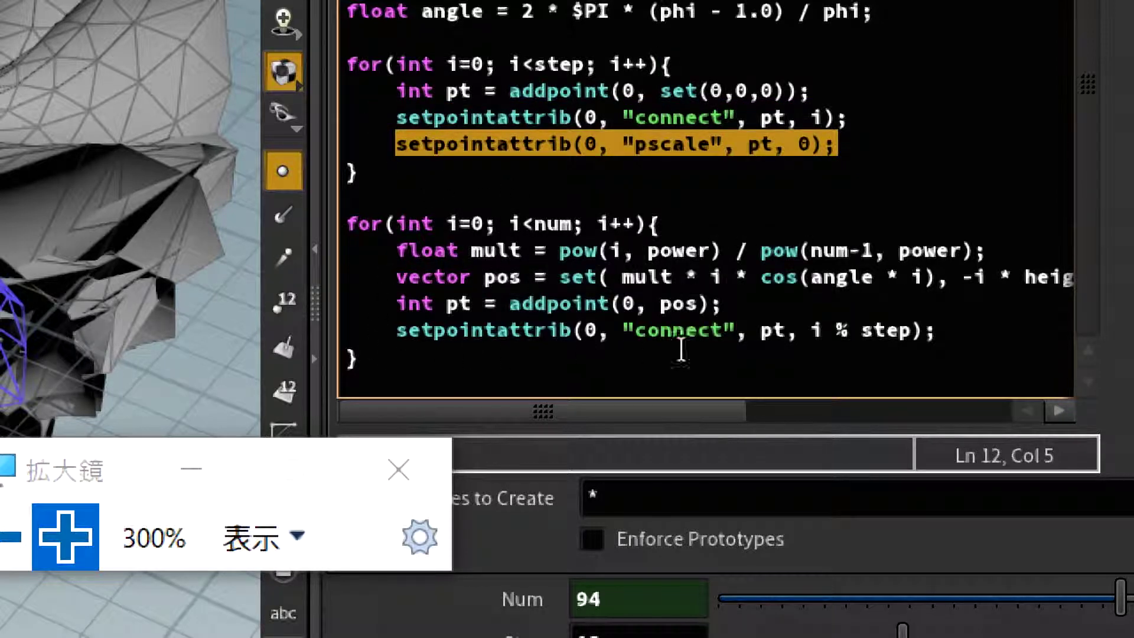
Step: Paste the pscale line after the second loop's connect line, changing 0 to i / num
left_click(1017, 332)
key("Return")
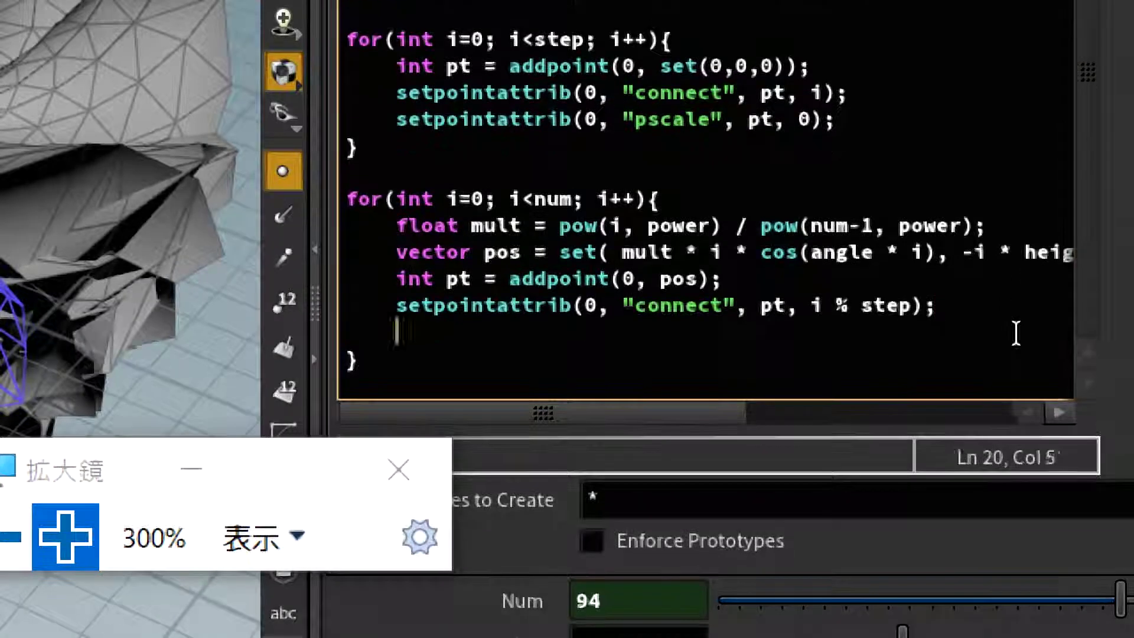
key("ctrl+v")
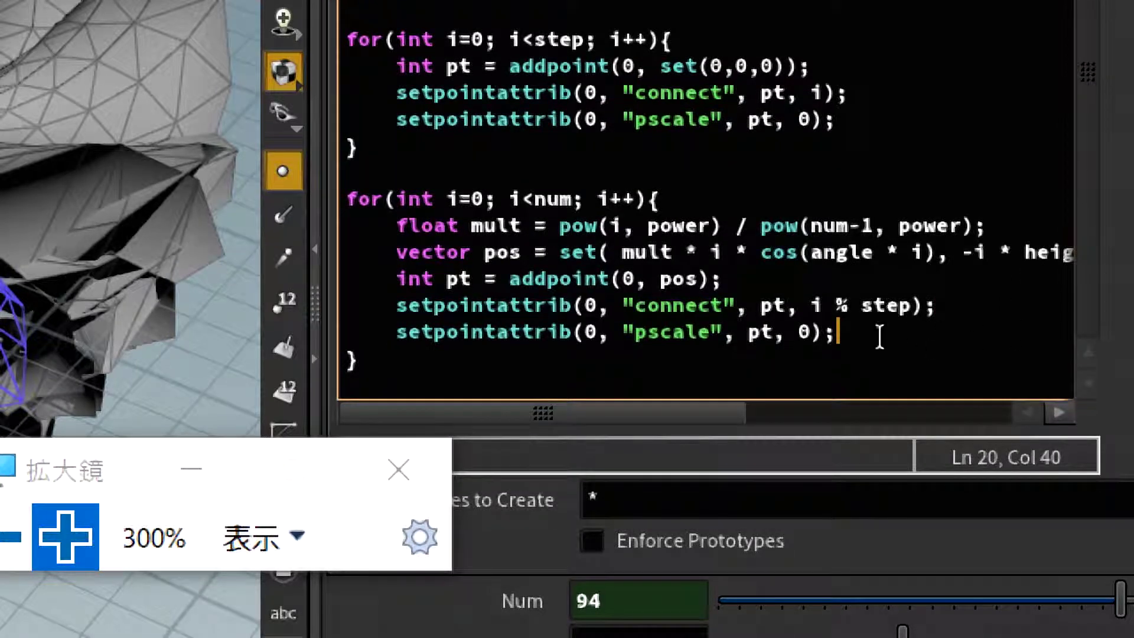
left_click(802, 331)
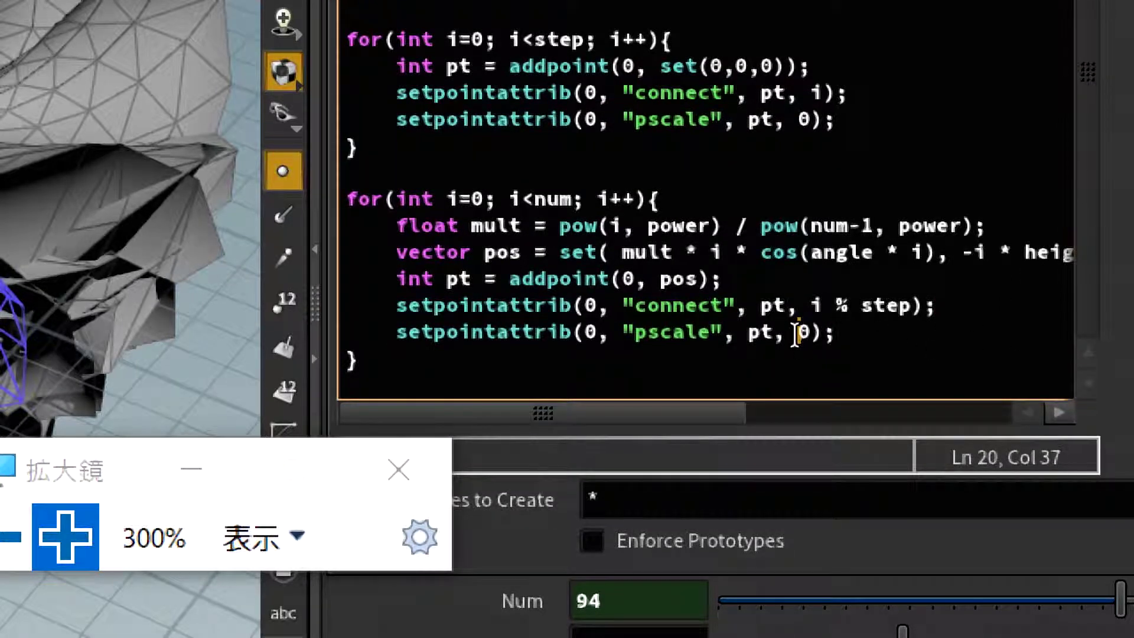
double_click(804, 332)
type("i")
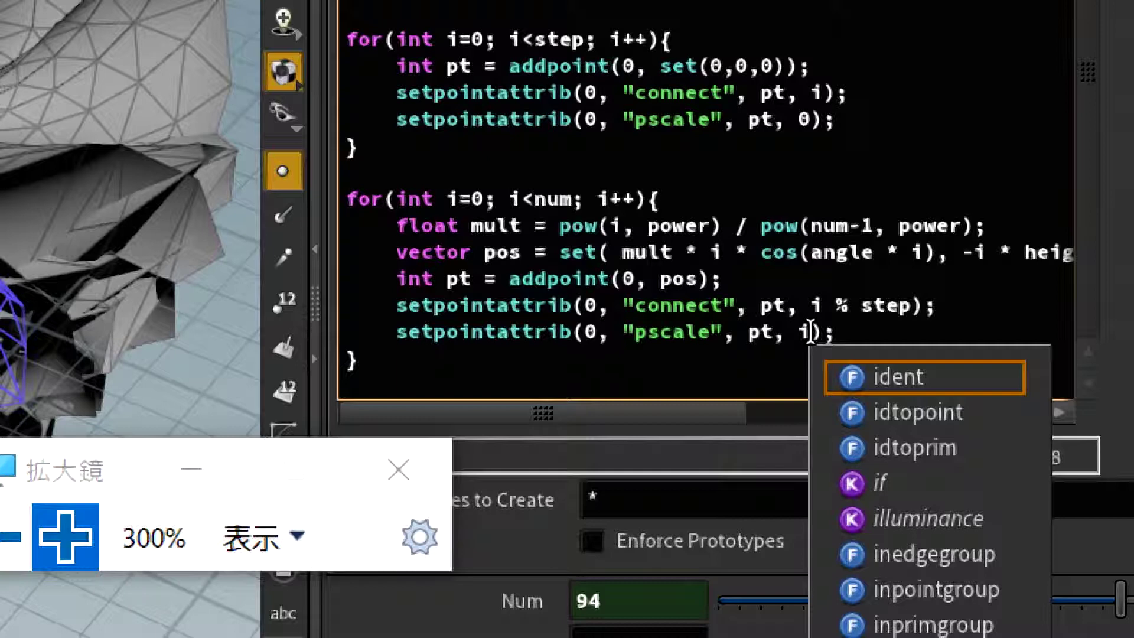
key("Escape")
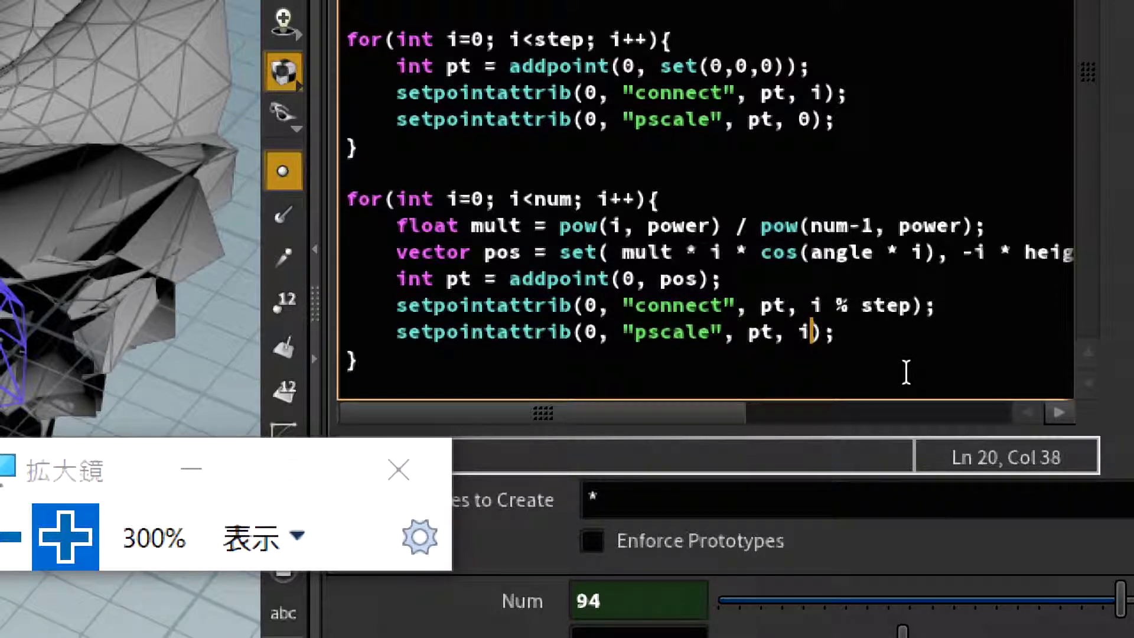
type("/ ")
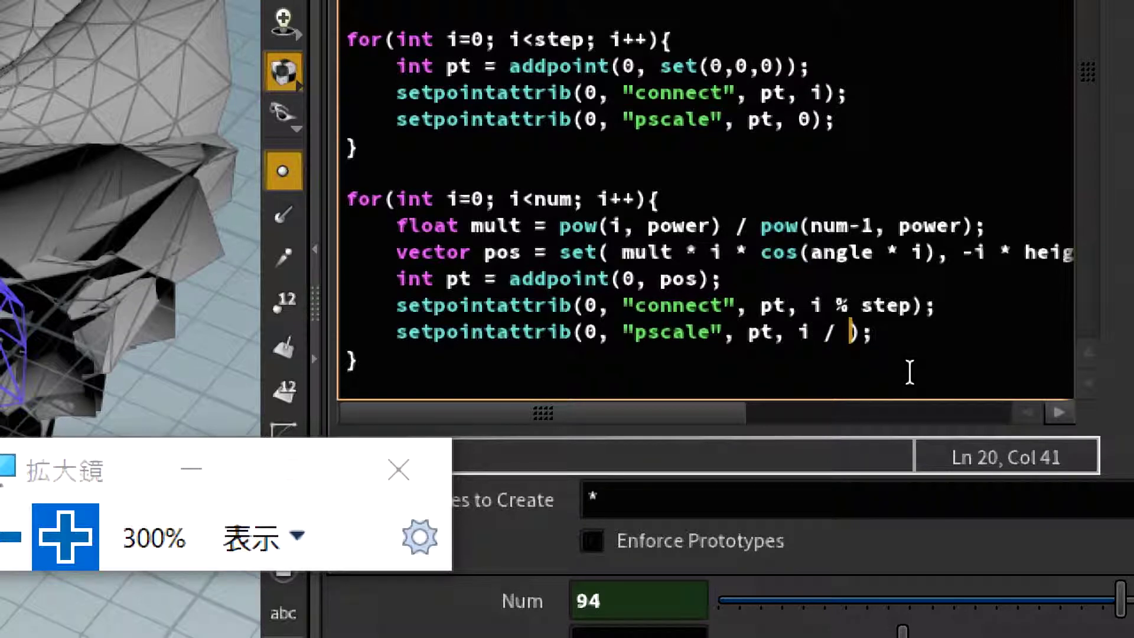
type("n")
type("um")
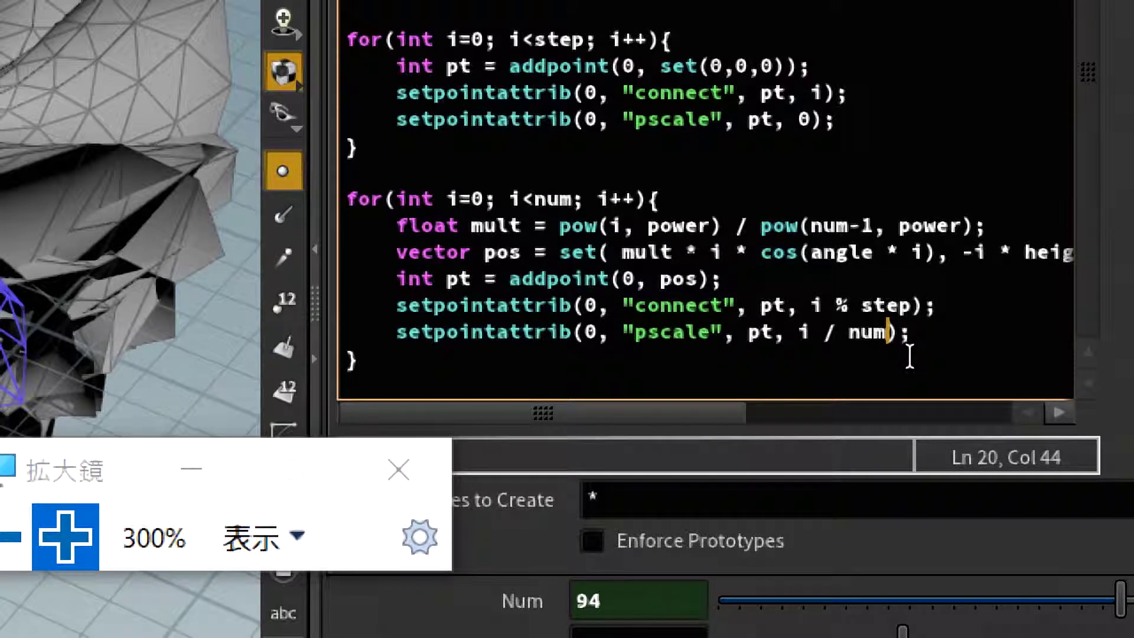
Step: Wrap num in float() so the expression reads i / float(num)
left_click_drag(889, 332, 843, 333)
left_click(843, 333)
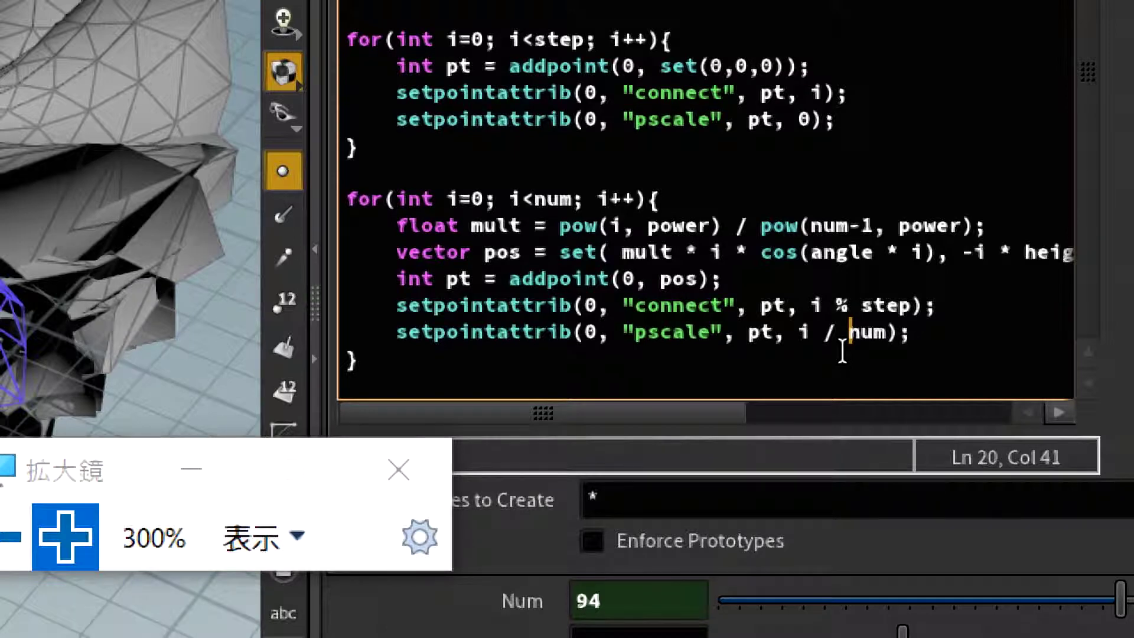
double_click(803, 332)
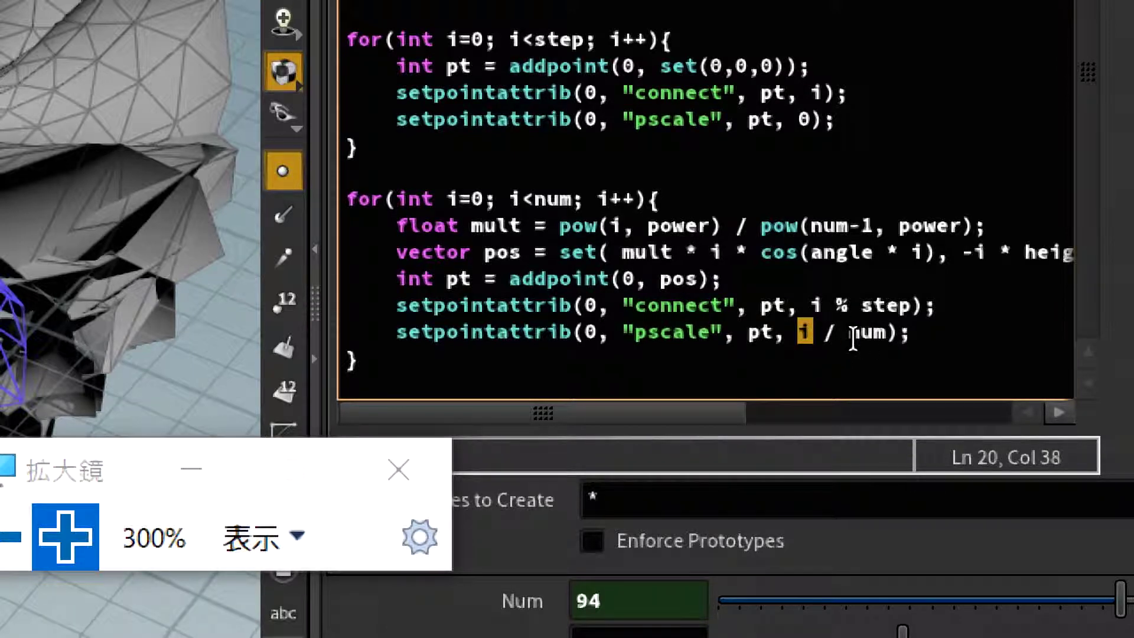
left_click_drag(850, 332, 889, 332)
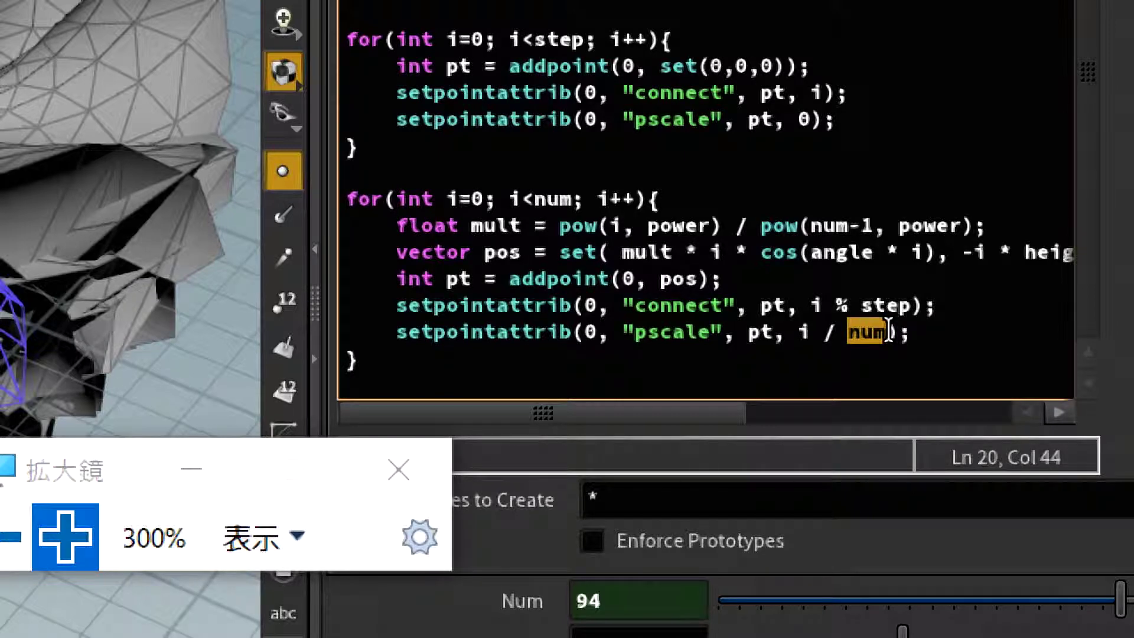
left_click(848, 332)
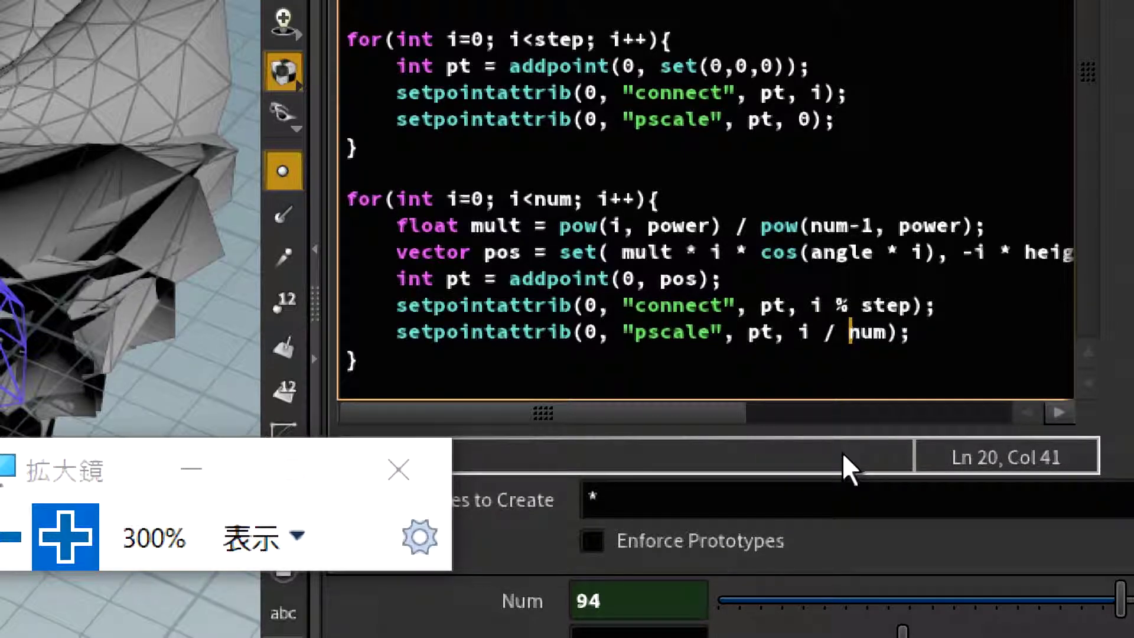
type("float(")
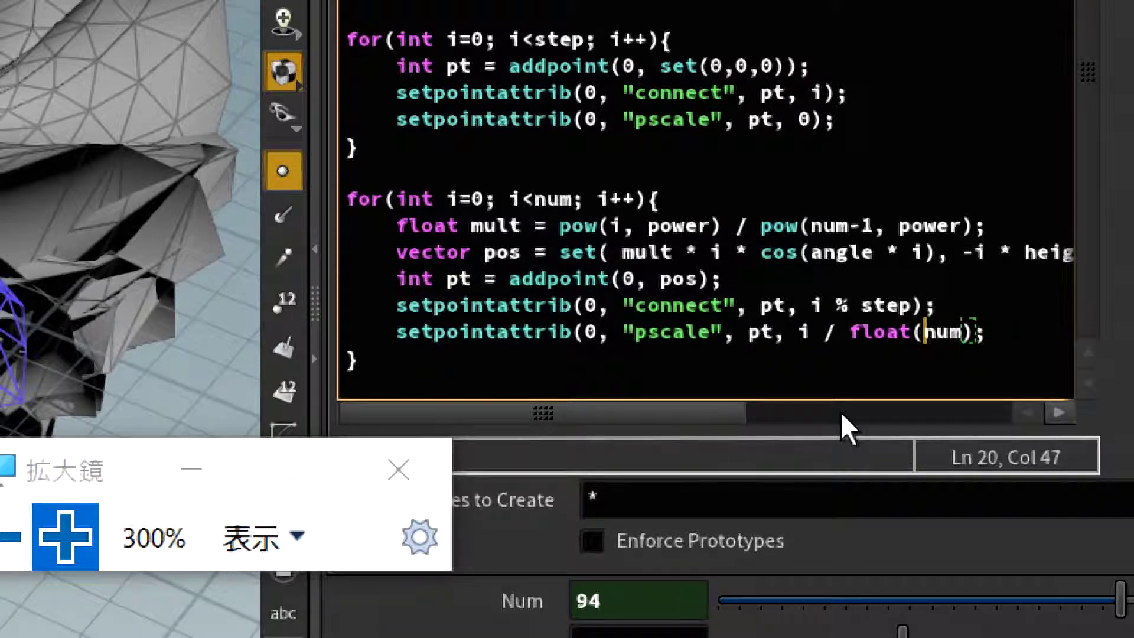
key("Right")
key("Right")
key("Right")
type(")")
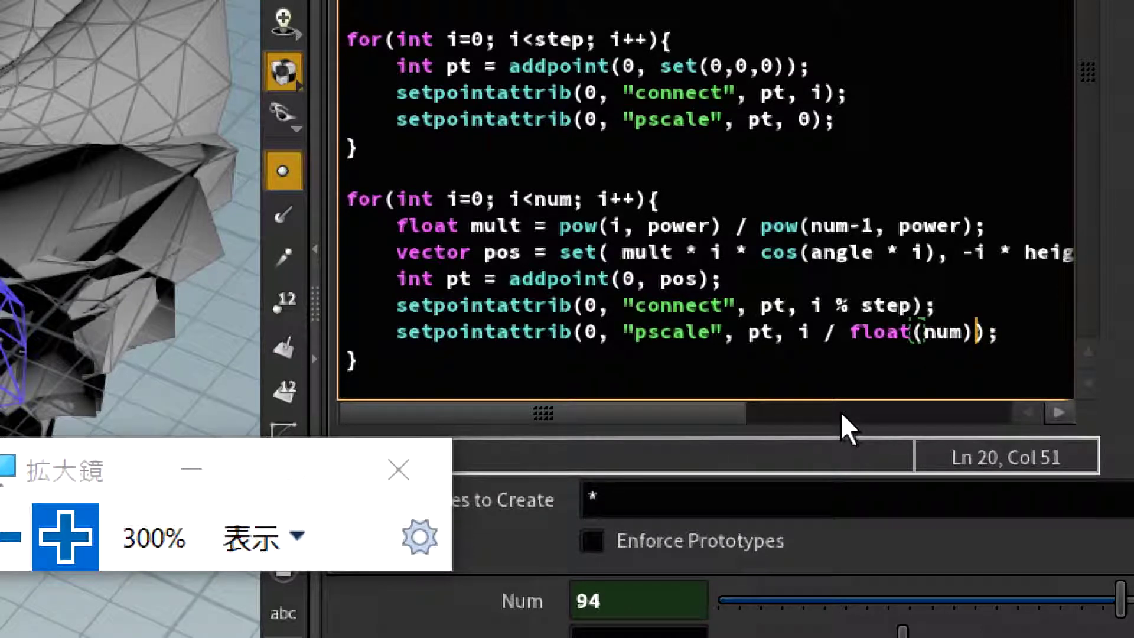
key("Left")
key("Left")
key("Left")
key("Left")
key("Left")
key("Left")
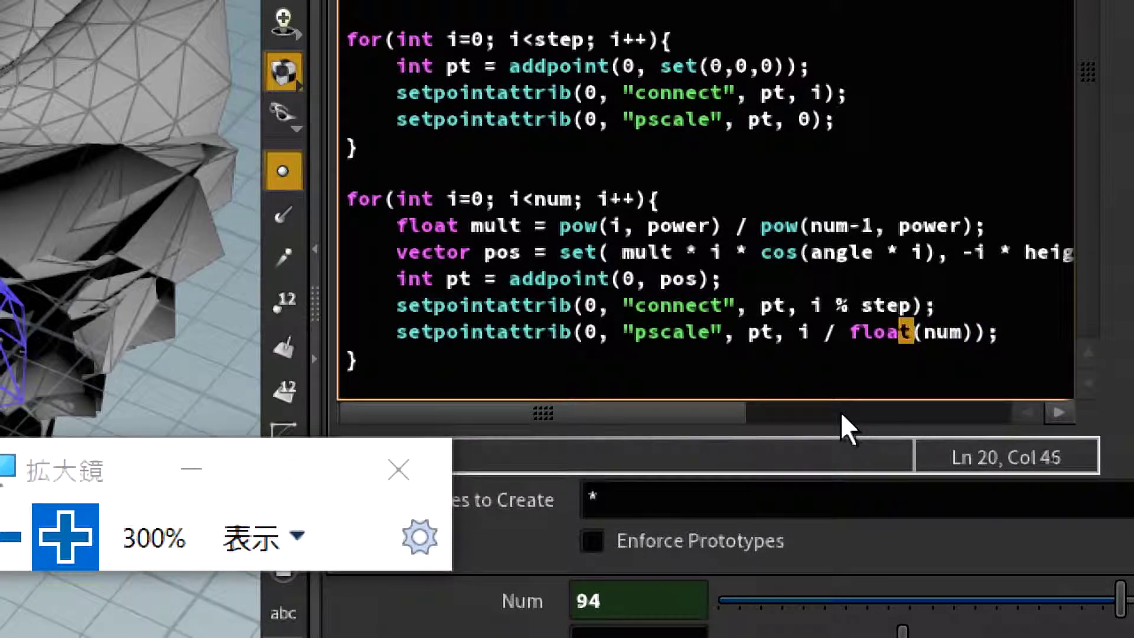
key("Left")
key("Left")
key("Left")
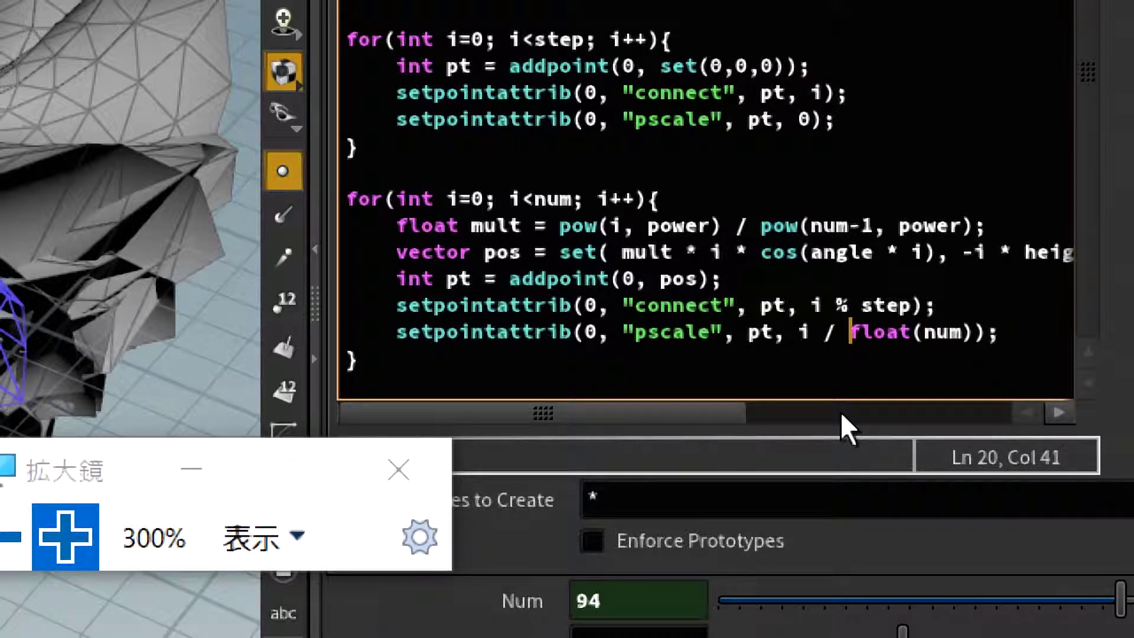
key("Right")
key("Right")
key("Right")
key("Right")
key("Right")
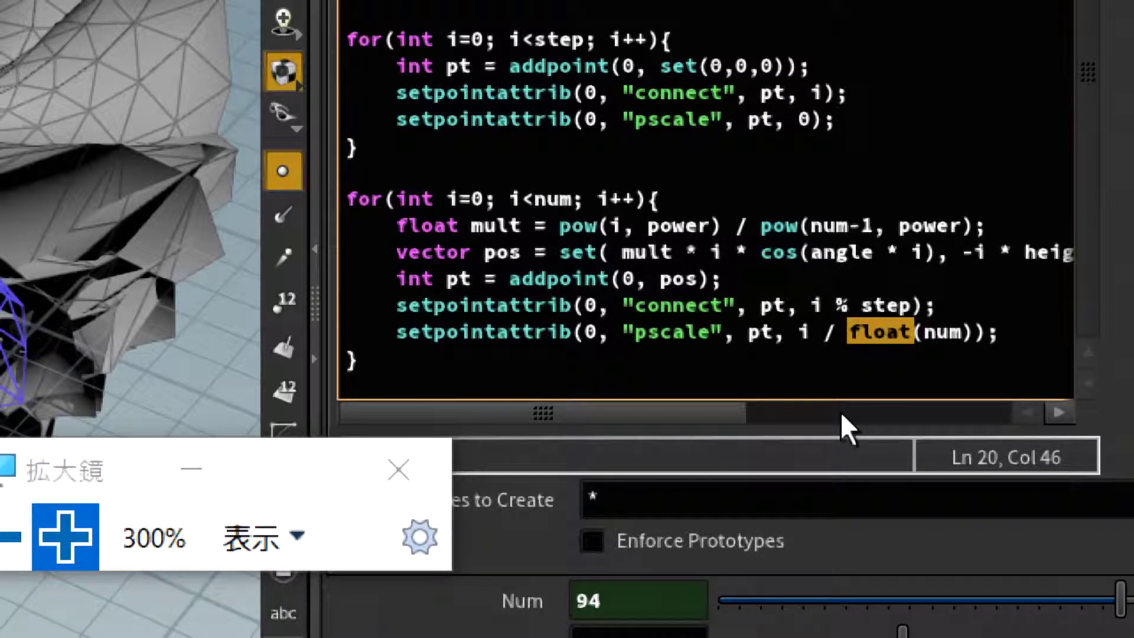
key("Right")
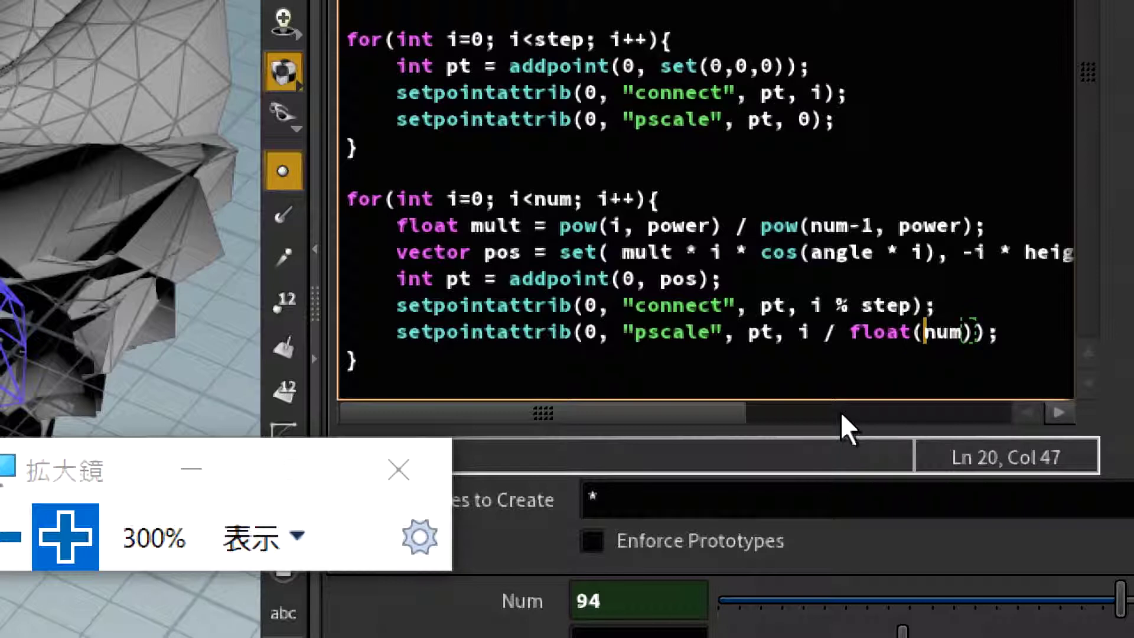
key("Right")
key("Right")
key("Right")
key("Right")
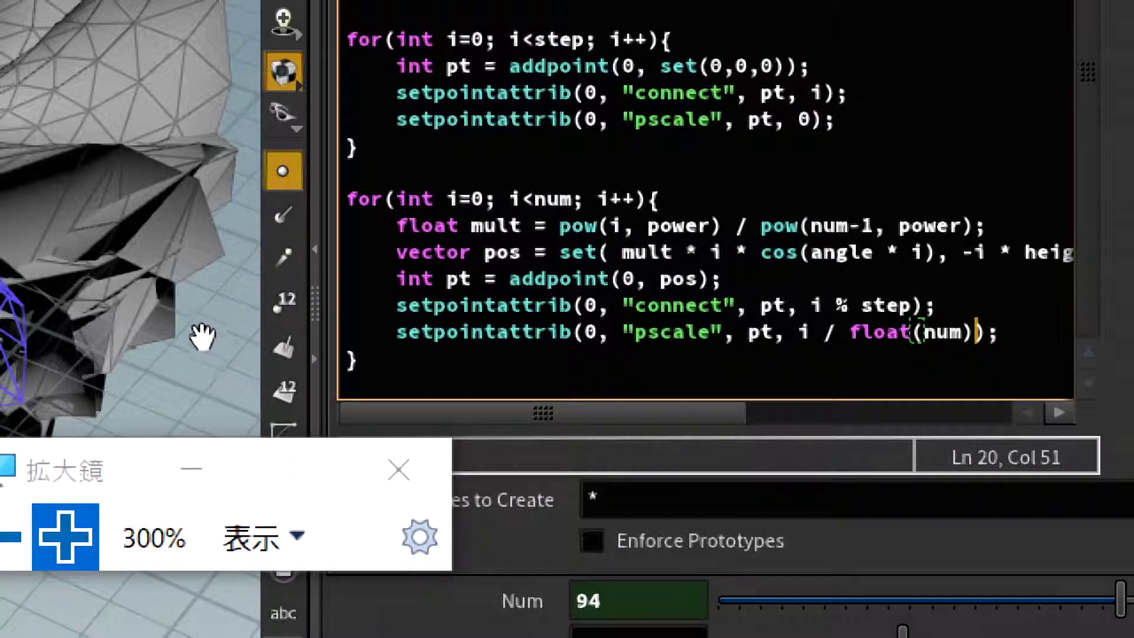
Step: Zoom and pan around the viewport and network, then clear the node selection
scroll(202, 337, "up", 3)
scroll(162, 248, "up", 2)
scroll(162, 250, "up", 3)
scroll(165, 250, "up", 3)
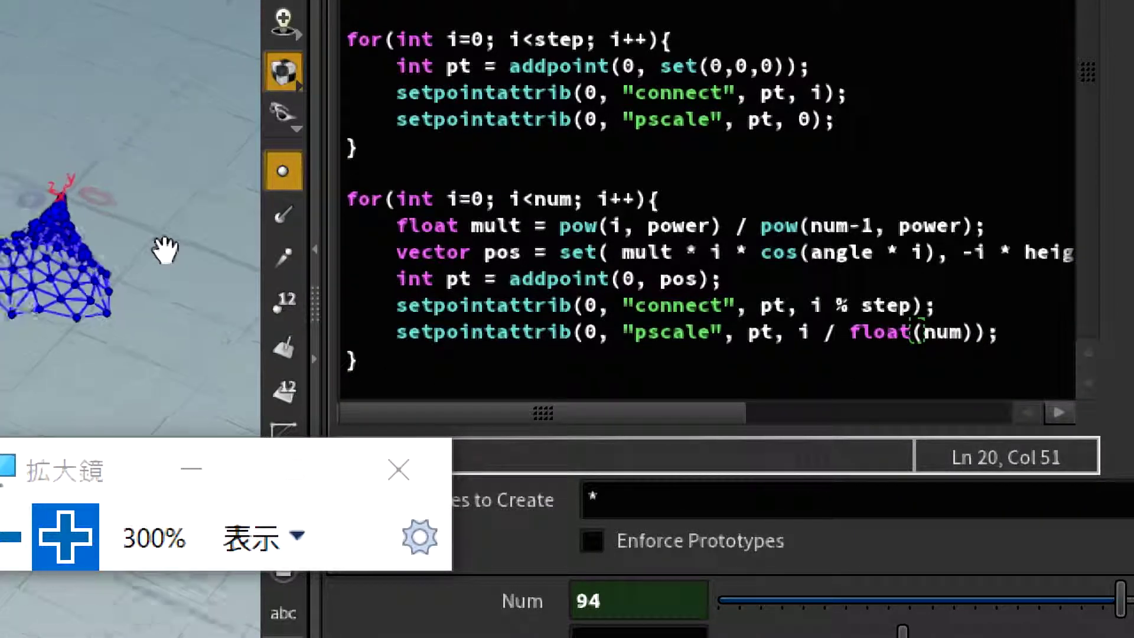
scroll(165, 250, "up", 2)
scroll(182, 241, "up", 2)
scroll(210, 236, "up", 2)
scroll(211, 237, "up", 2)
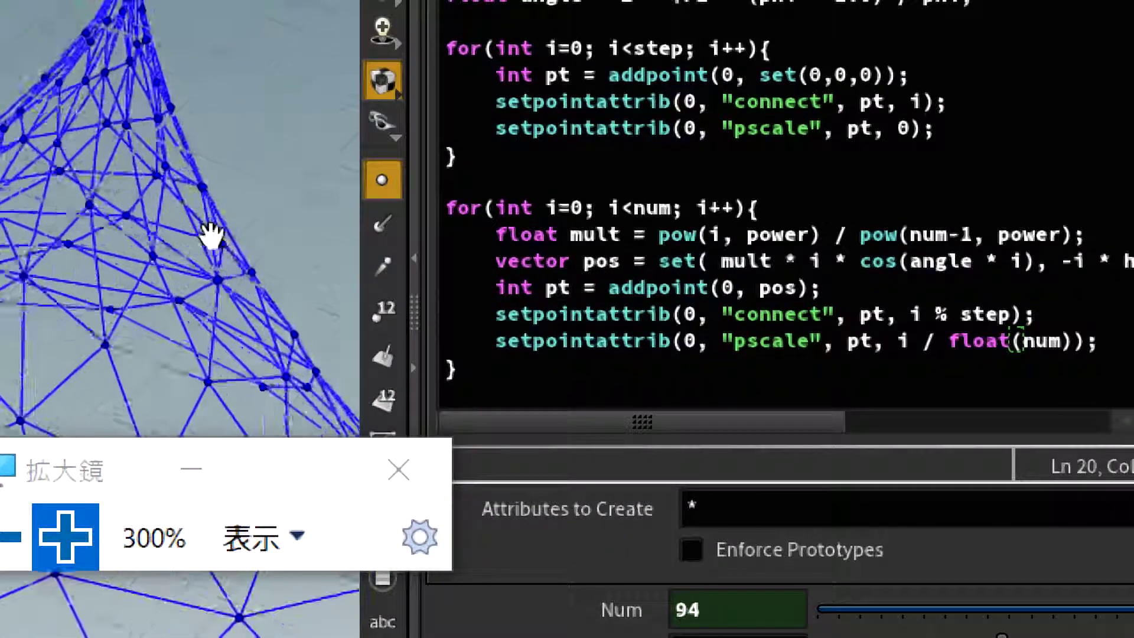
scroll(198, 118, "down", 2)
scroll(197, 182, "down", 3)
scroll(197, 183, "down", 3)
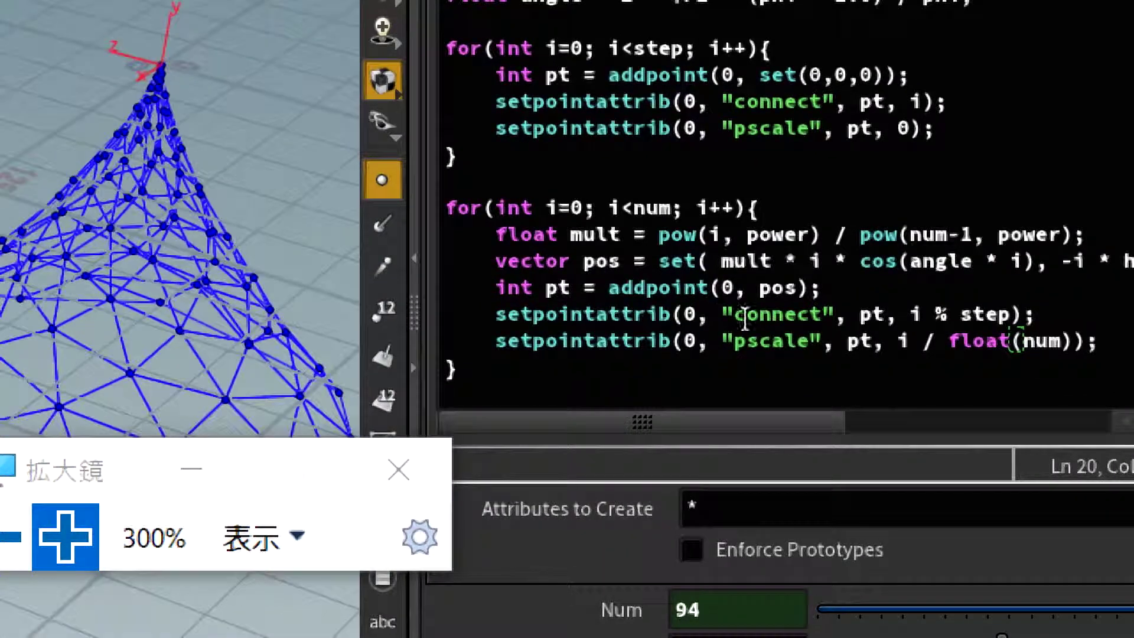
left_click_drag(742, 422, 826, 420)
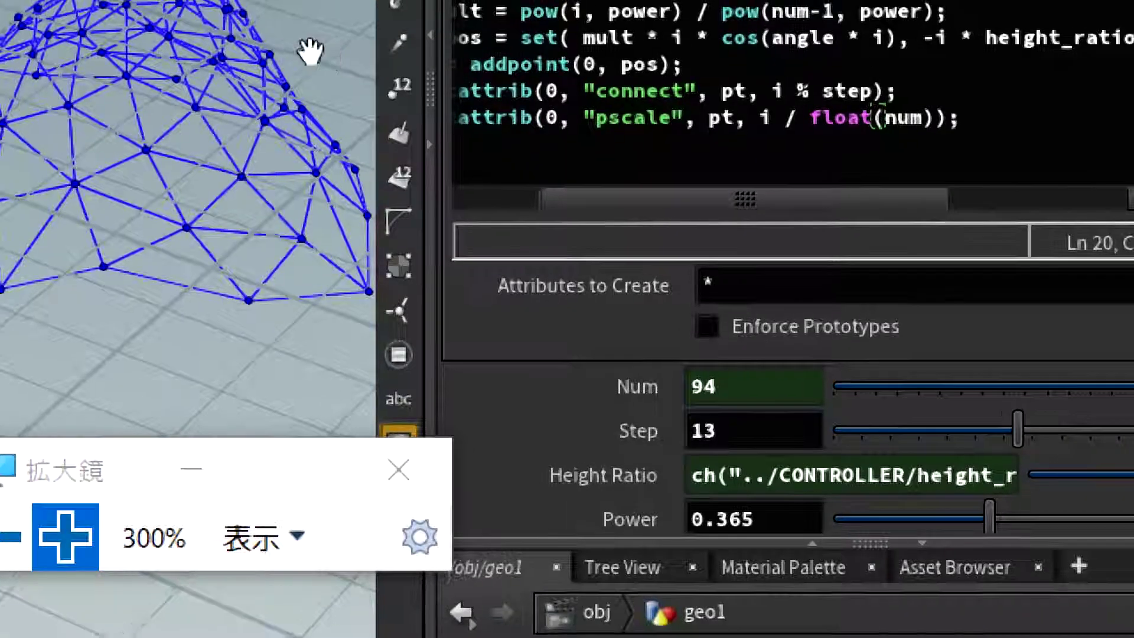
scroll(127, 177, "down", 5)
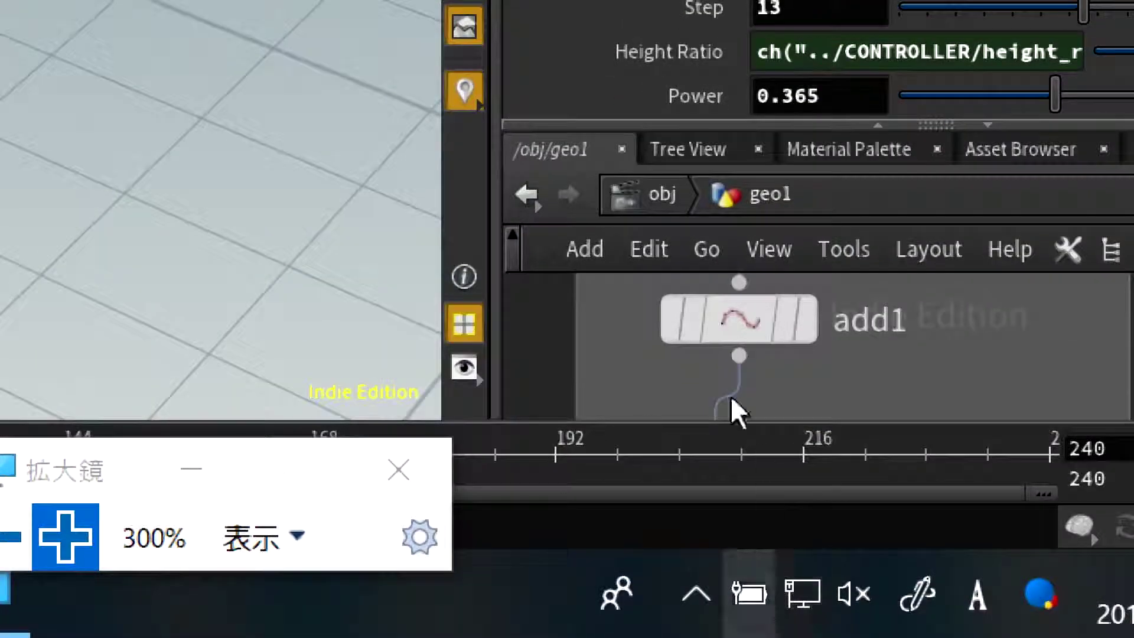
scroll(730, 396, "down", 5)
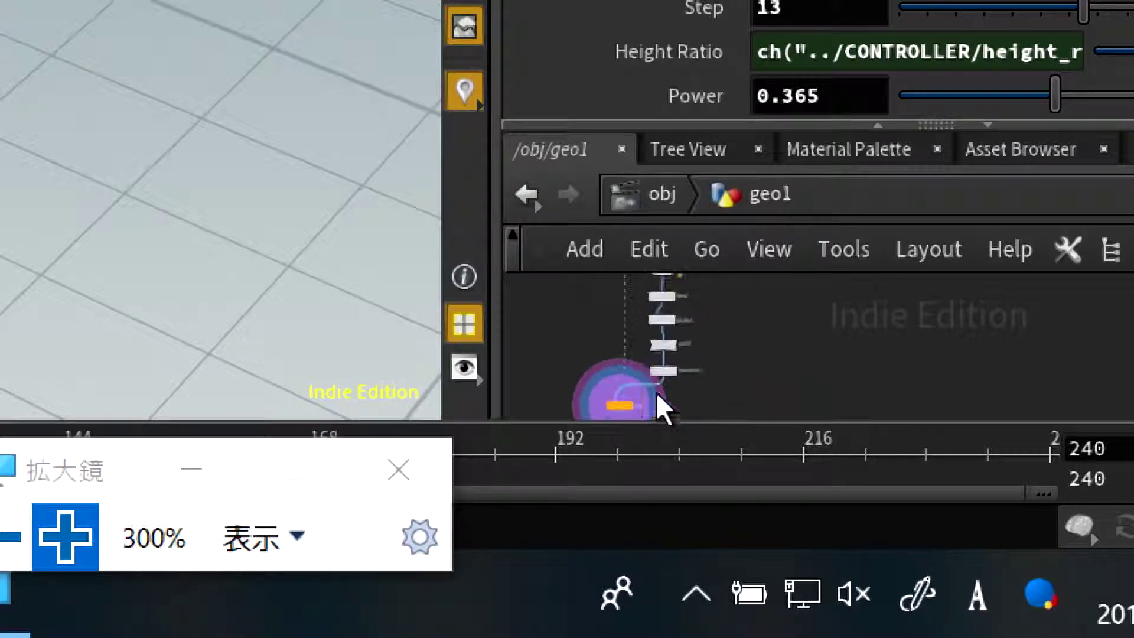
scroll(644, 396, "up", 2)
scroll(656, 349, "up", 2)
scroll(640, 341, "up", 2)
left_click(640, 341)
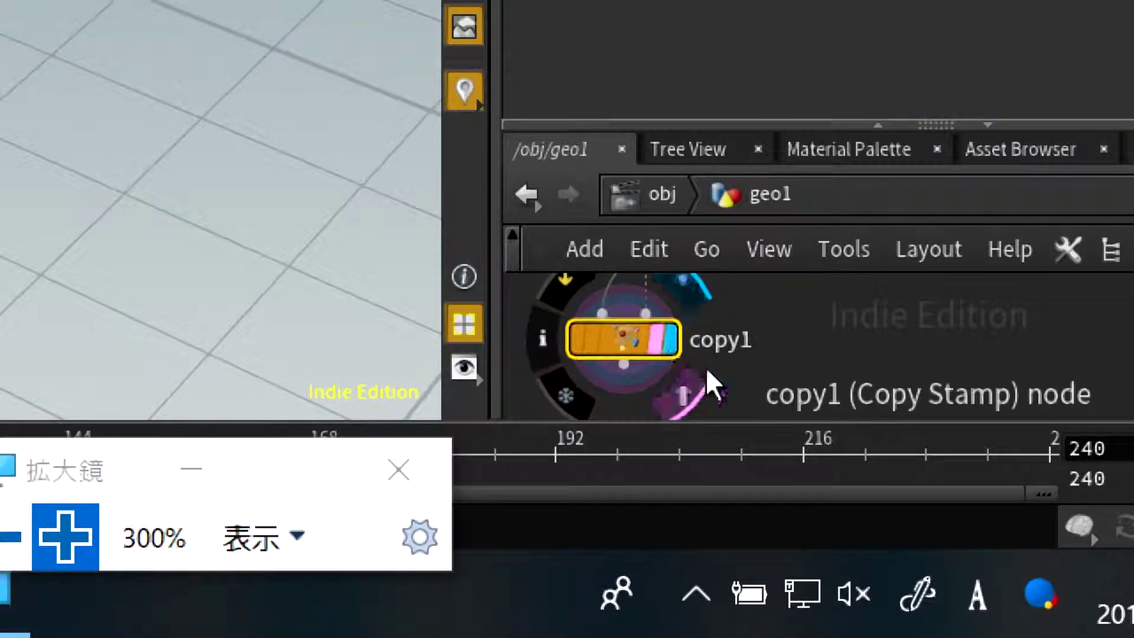
scroll(709, 378, "down", 3)
scroll(759, 296, "up", 2)
scroll(709, 343, "up", 2)
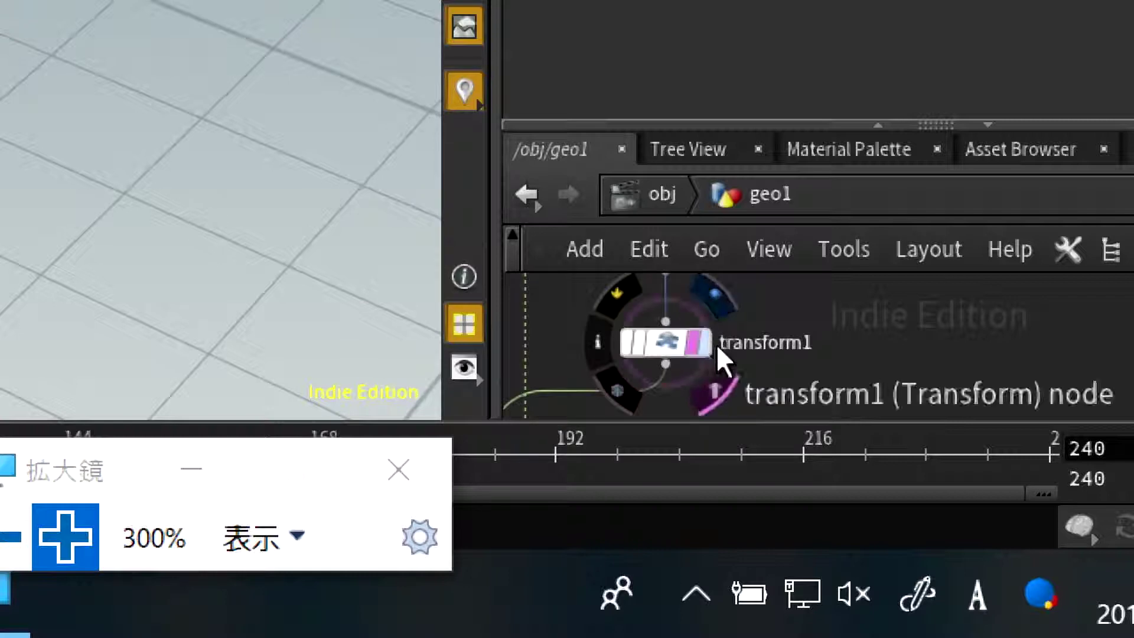
Step: Put the display flag on transform1 and tumble the view to look down on the cone
left_click(699, 344)
scroll(157, 167, "down", 2)
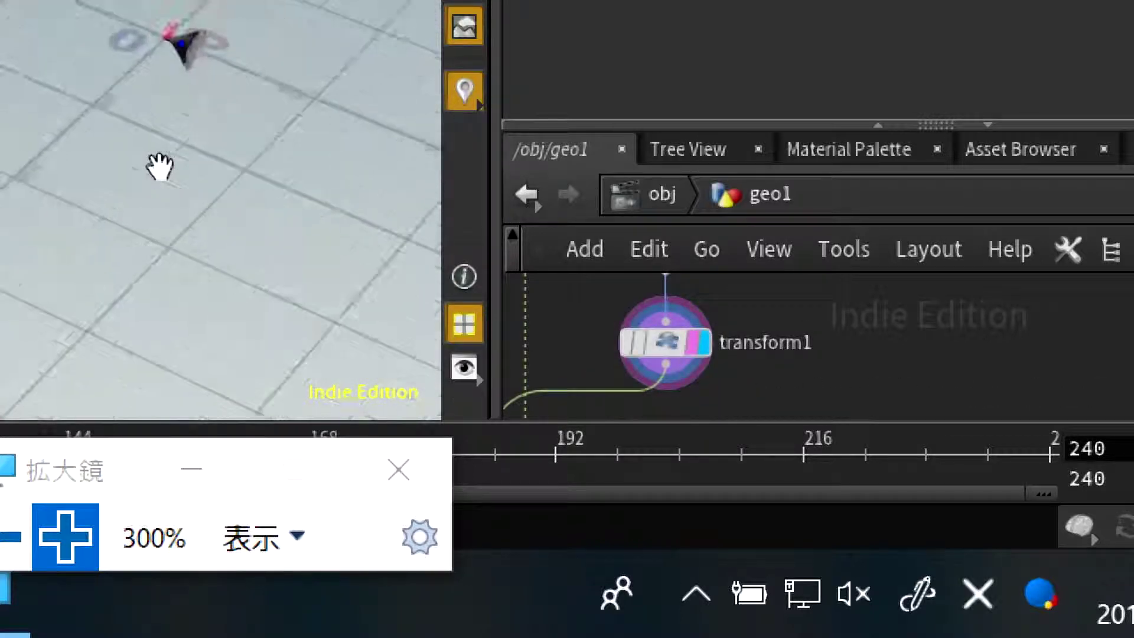
scroll(157, 167, "up", 3)
scroll(214, 160, "up", 2)
scroll(214, 160, "down", 2)
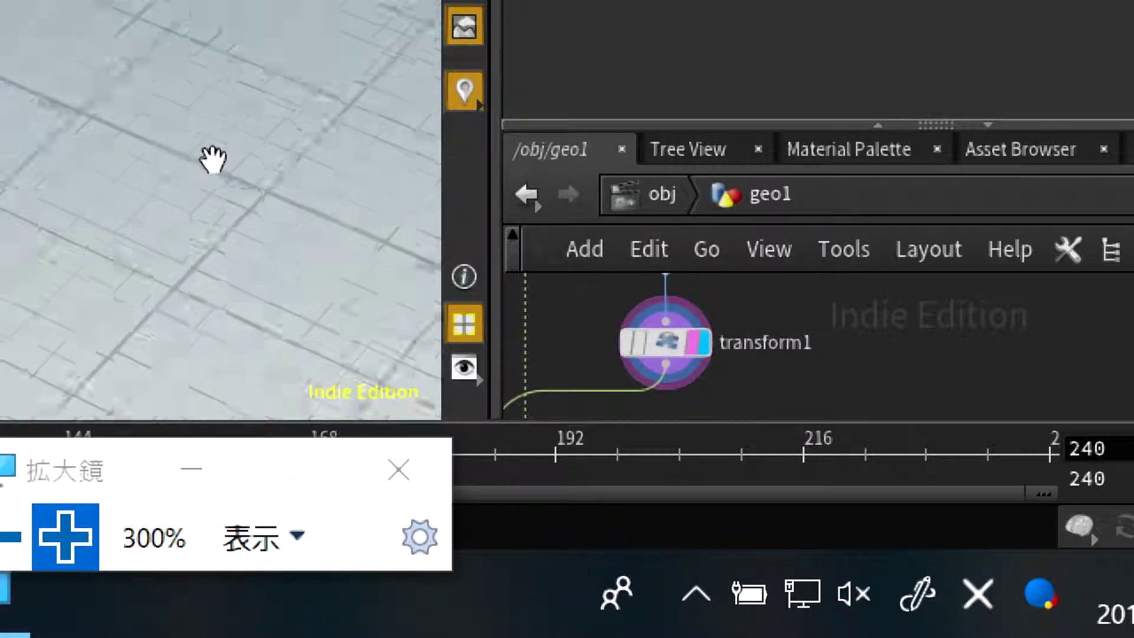
scroll(215, 160, "down", 2)
scroll(215, 160, "down", 2)
scroll(237, 190, "down", 2)
left_click_drag(267, 223, 266, 145)
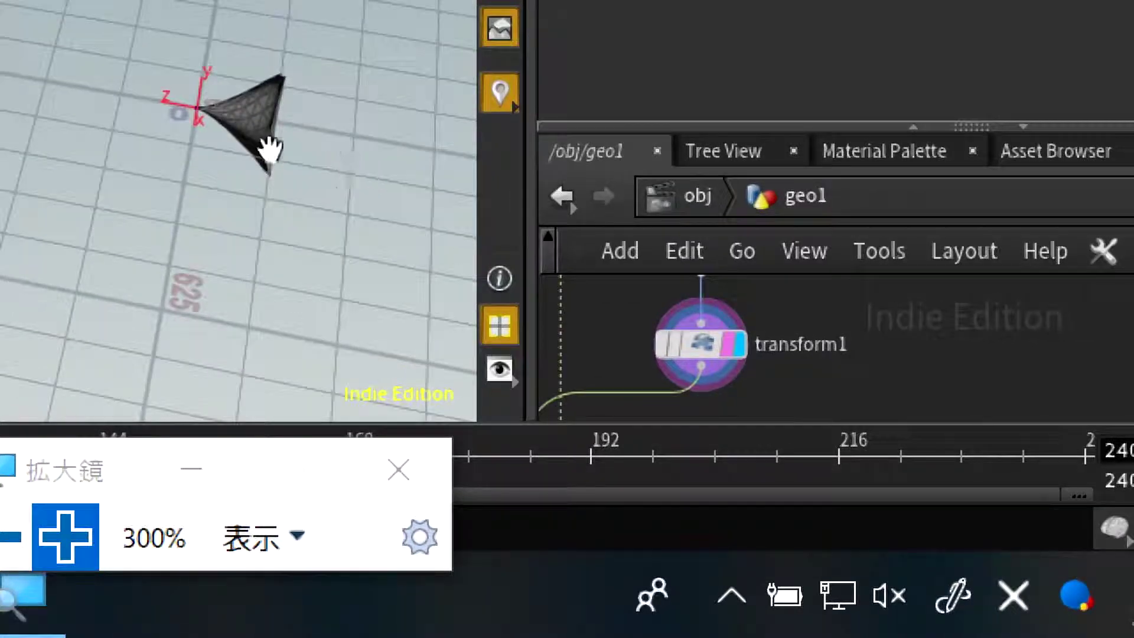
scroll(261, 144, "up", 2)
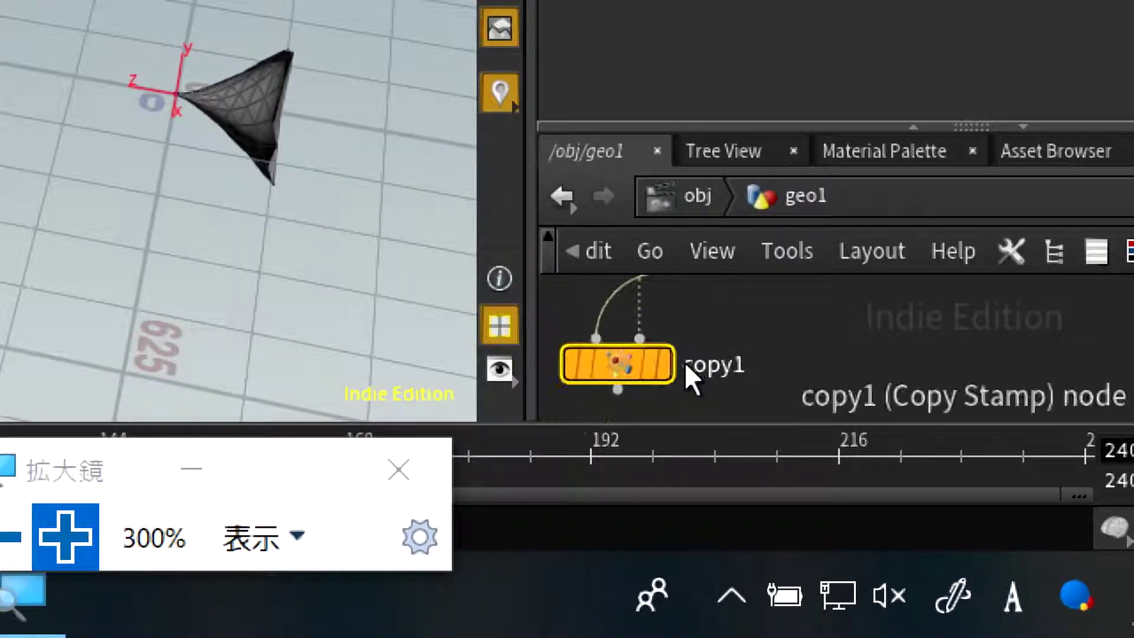
Step: Display copy1 with its template flag on and frame the blue copied wireframe
left_click(662, 365)
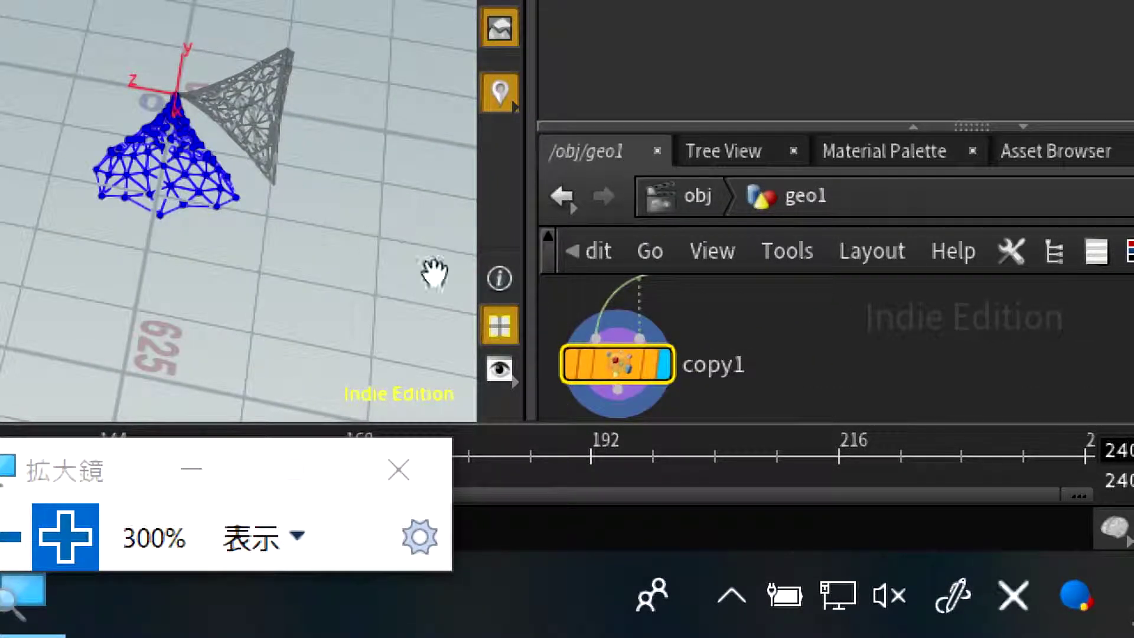
left_click(647, 362)
mouse_move(142, 144)
left_mouse_down()
mouse_move(329, 220)
mouse_move(132, 174)
left_mouse_up()
scroll(314, 198, "up", 2)
scroll(253, 264, "up", 3)
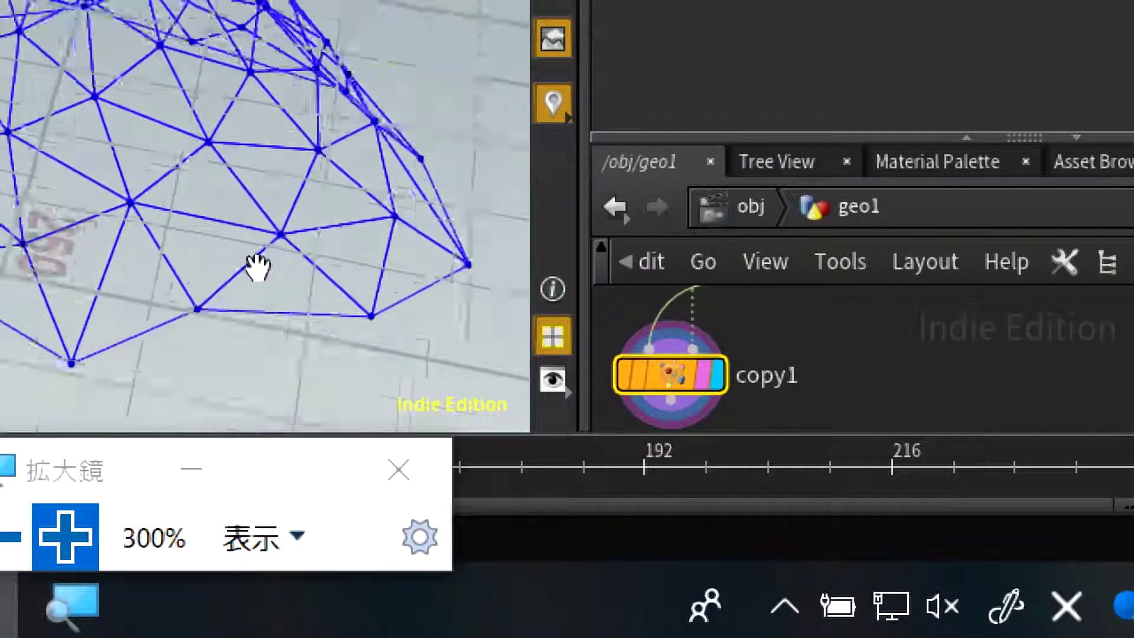
scroll(337, 211, "up", 3)
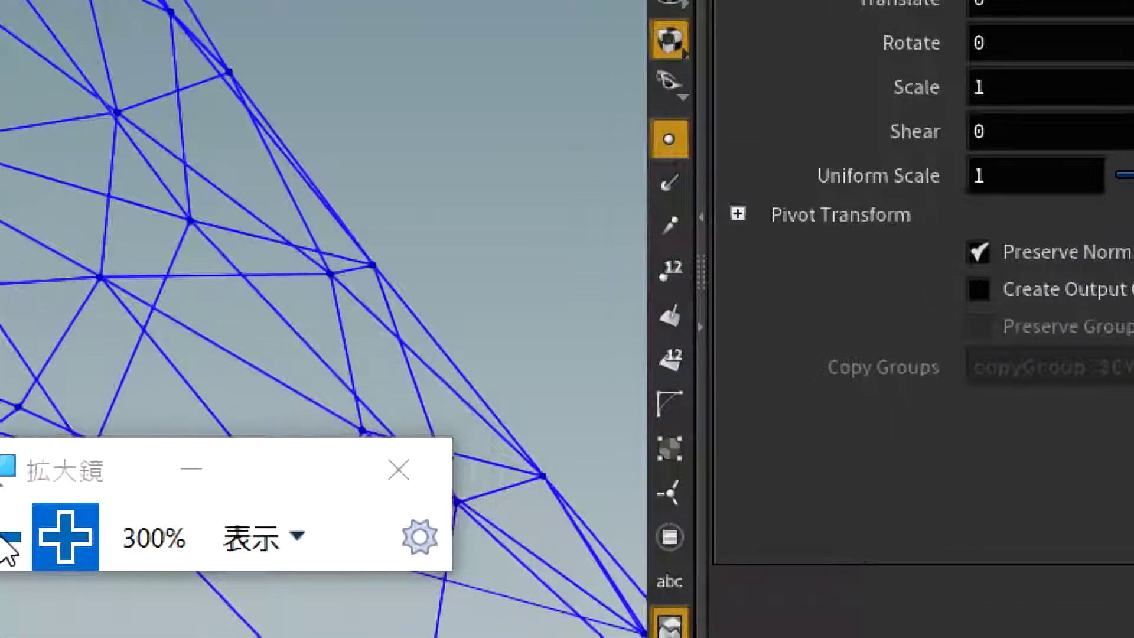
Step: Reset screen magnification to 100% and change the viewport shading from the view options menu
left_click(12, 537)
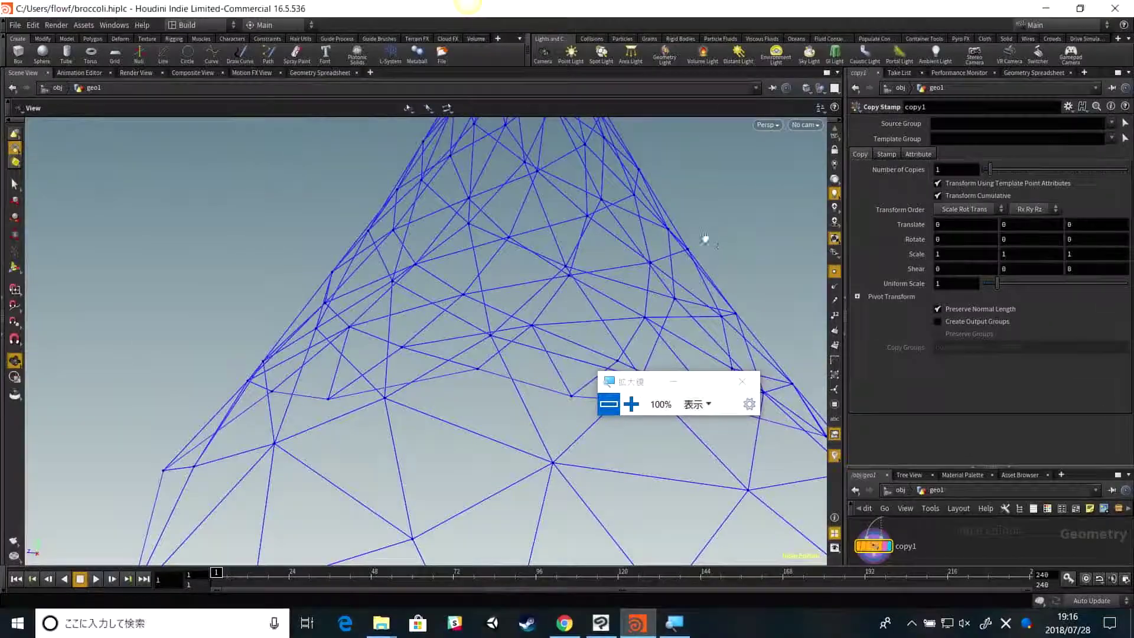
left_click(766, 126)
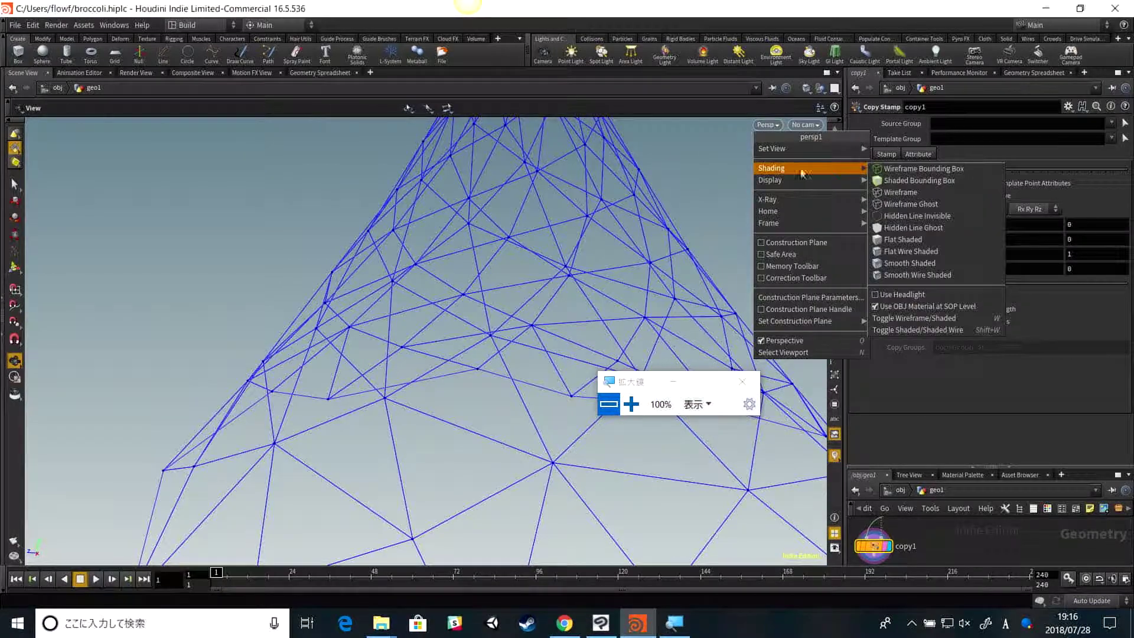
left_click(898, 245)
scroll(633, 264, "down", 5)
scroll(633, 265, "down", 2)
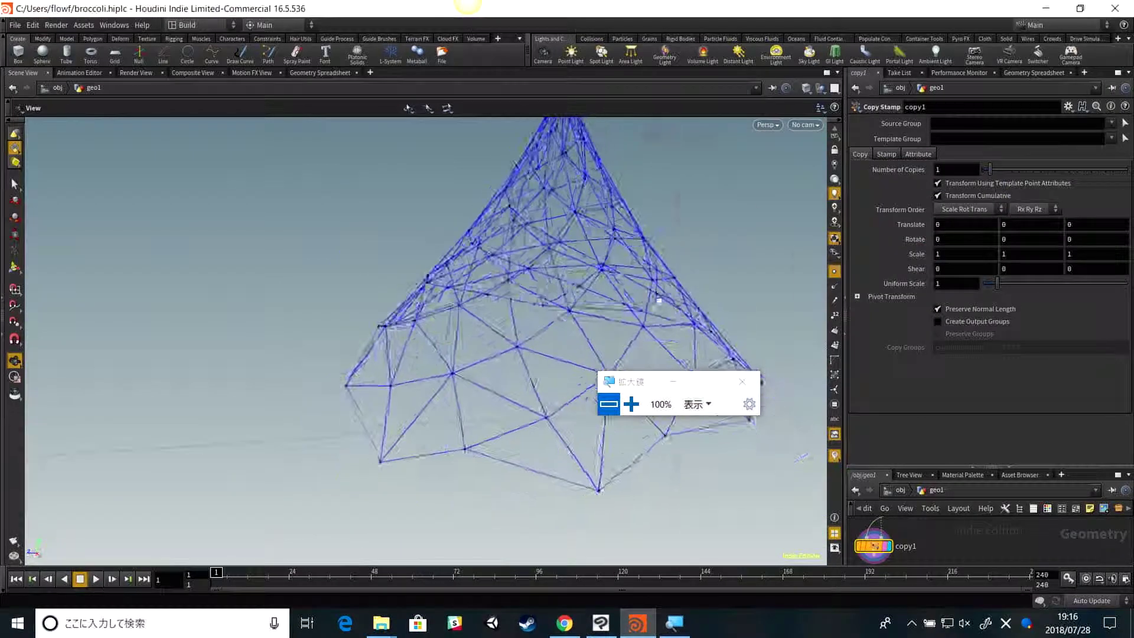
scroll(659, 299, "down", 2)
scroll(689, 322, "down", 2)
scroll(578, 322, "down", 2)
scroll(582, 332, "up", 2)
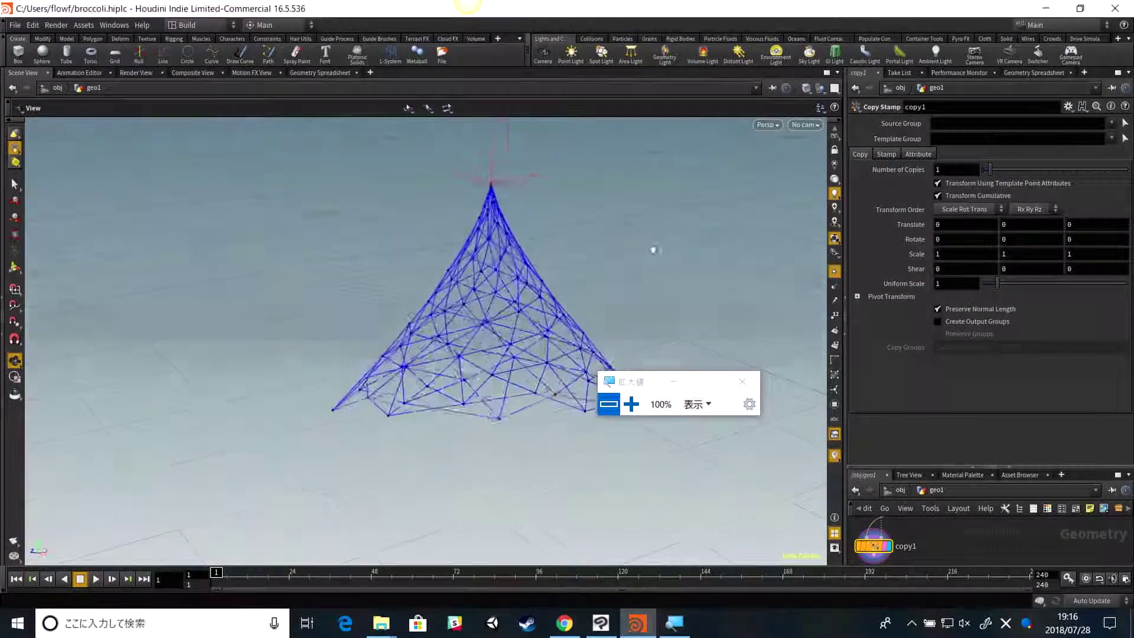
scroll(654, 248, "up", 2)
scroll(572, 289, "up", 2)
scroll(531, 294, "up", 2)
scroll(390, 269, "up", 2)
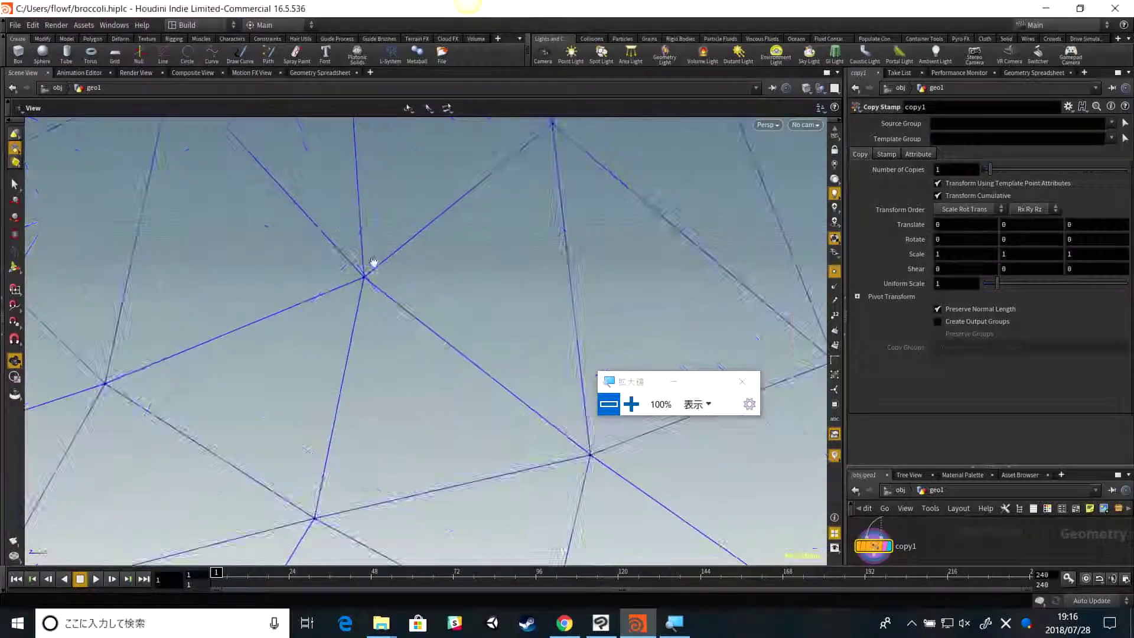
scroll(337, 248, "down", 2)
scroll(337, 251, "down", 2)
scroll(337, 252, "down", 2)
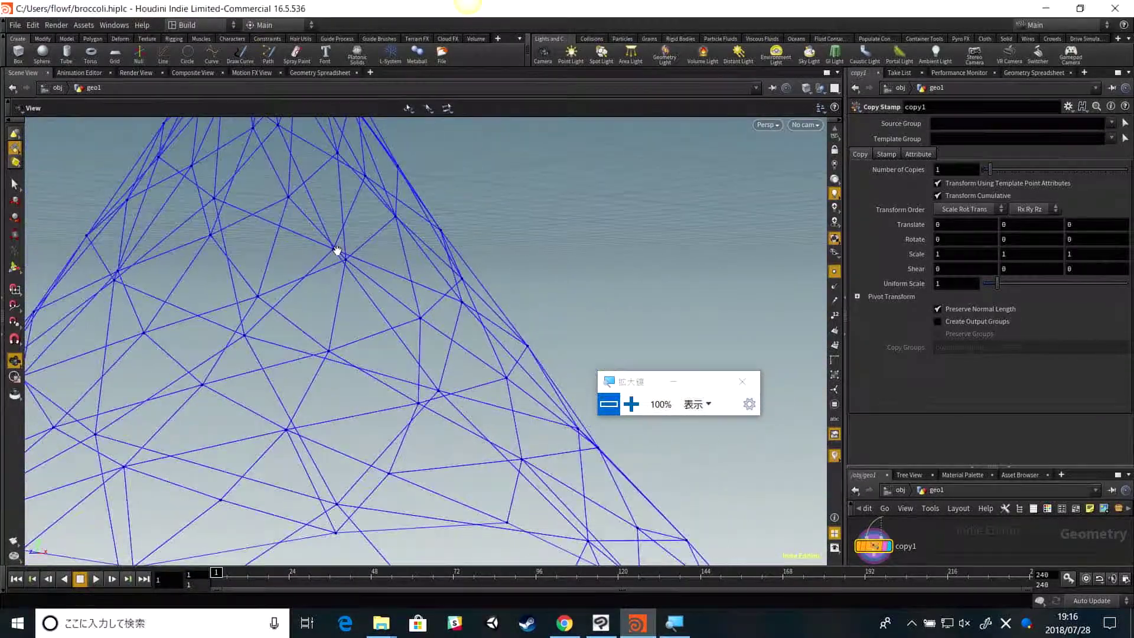
scroll(425, 296, "down", 2)
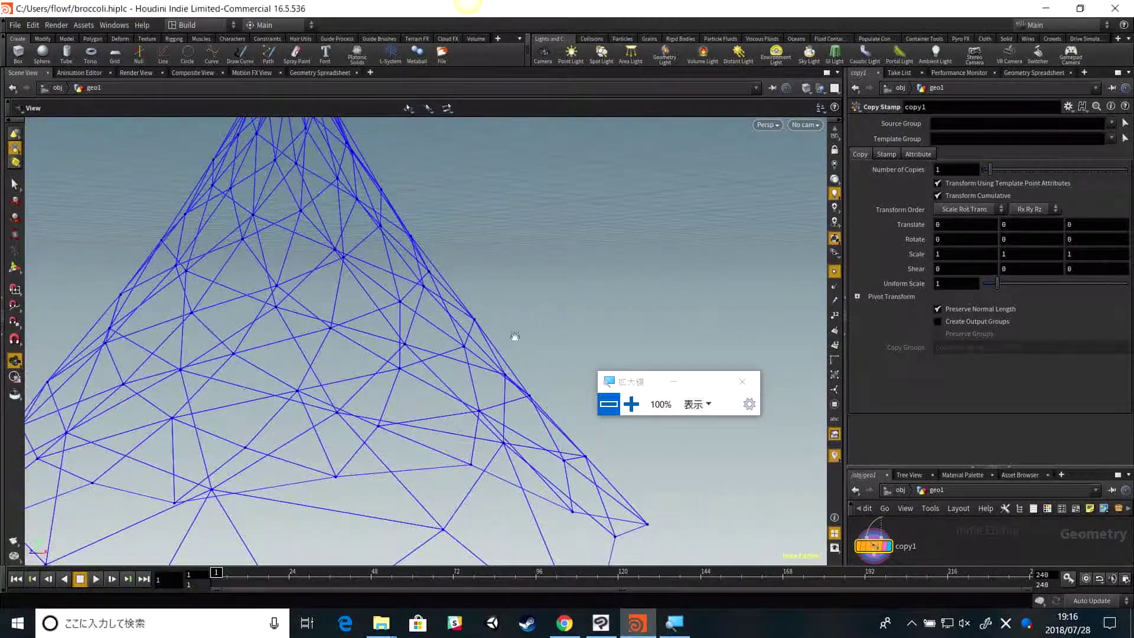
Step: Check copy1's point and primitive counts, enlarge the network pane, and select create_spiral
middle_click(876, 548)
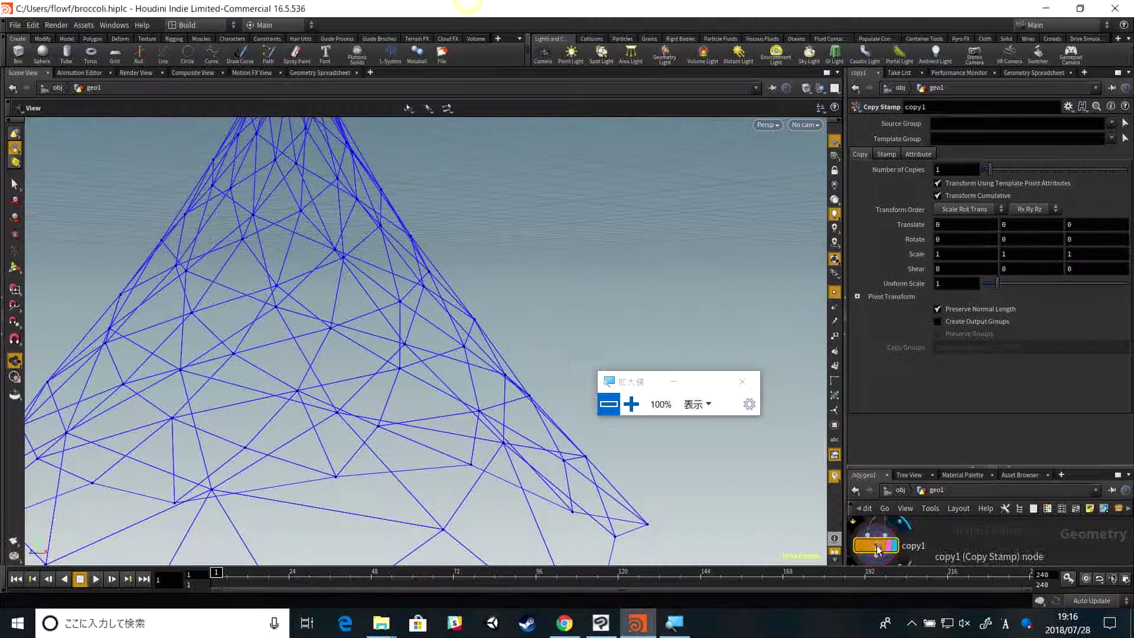
left_click_drag(879, 546, 914, 544)
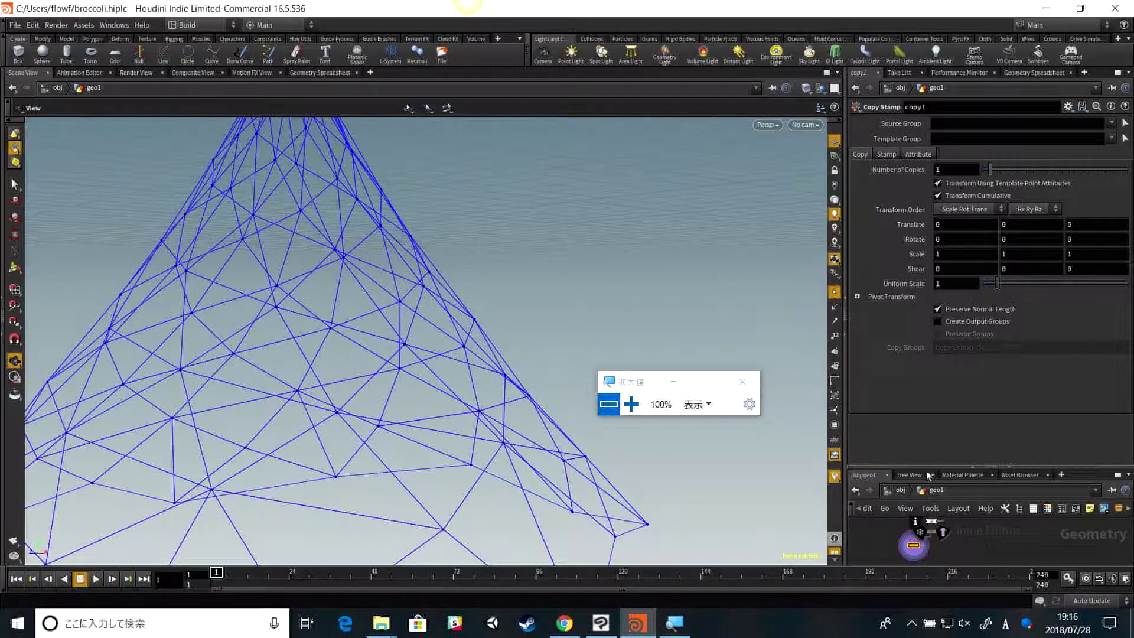
left_click_drag(923, 467, 922, 286)
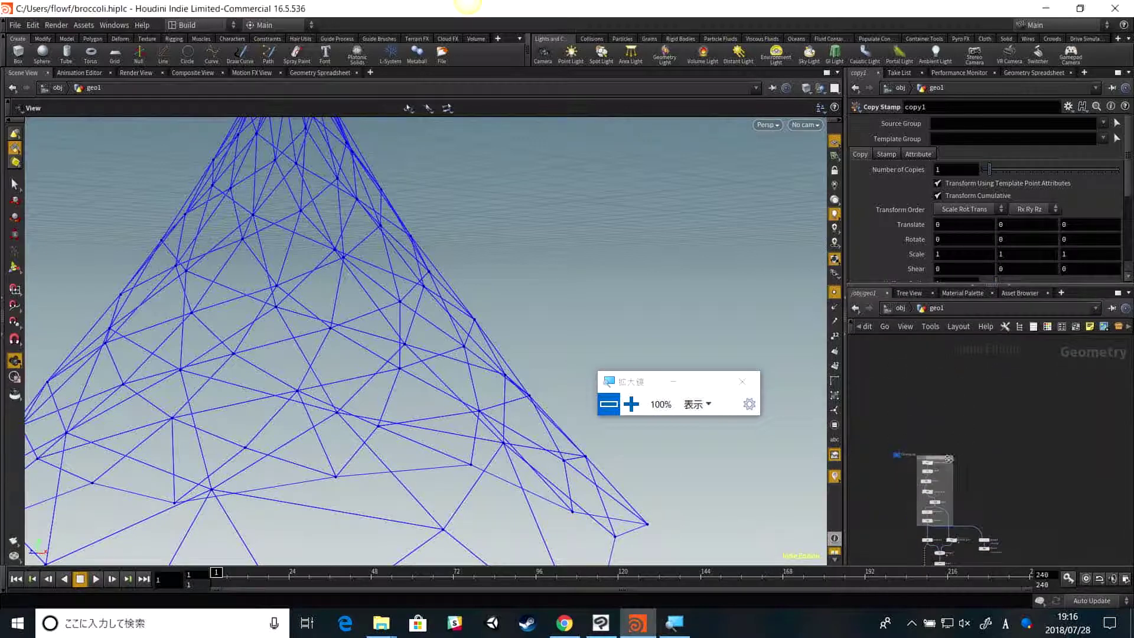
scroll(951, 460, "up", 3)
scroll(939, 461, "up", 3)
left_click(929, 455)
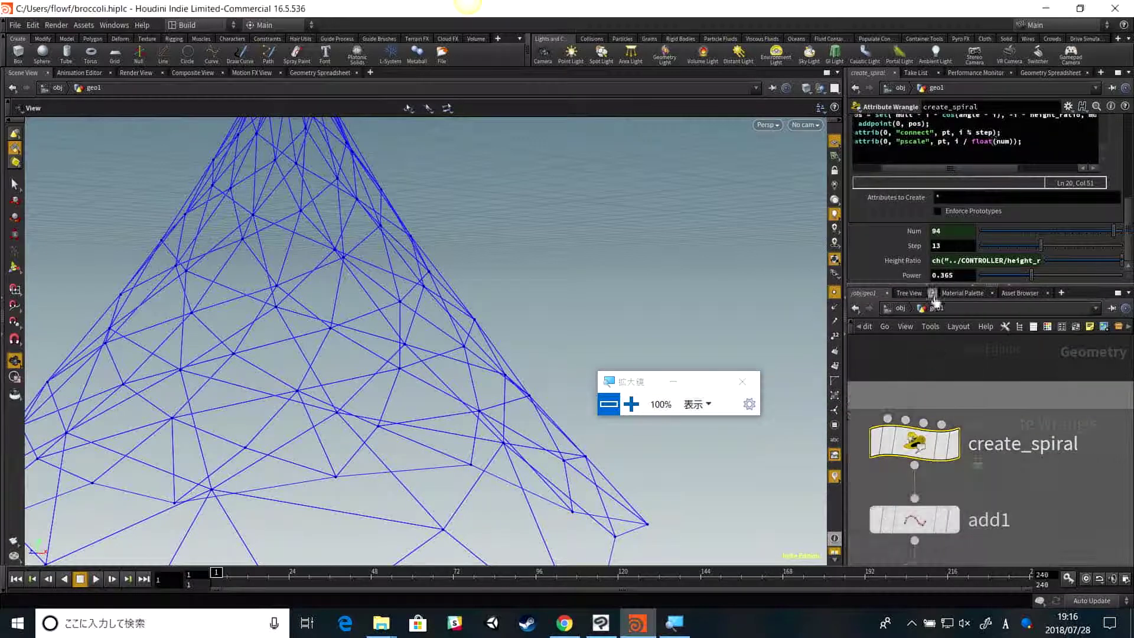
Step: Enlarge the VEX code editor and magnify the screen to 200% to read the code
left_click_drag(936, 287, 936, 451)
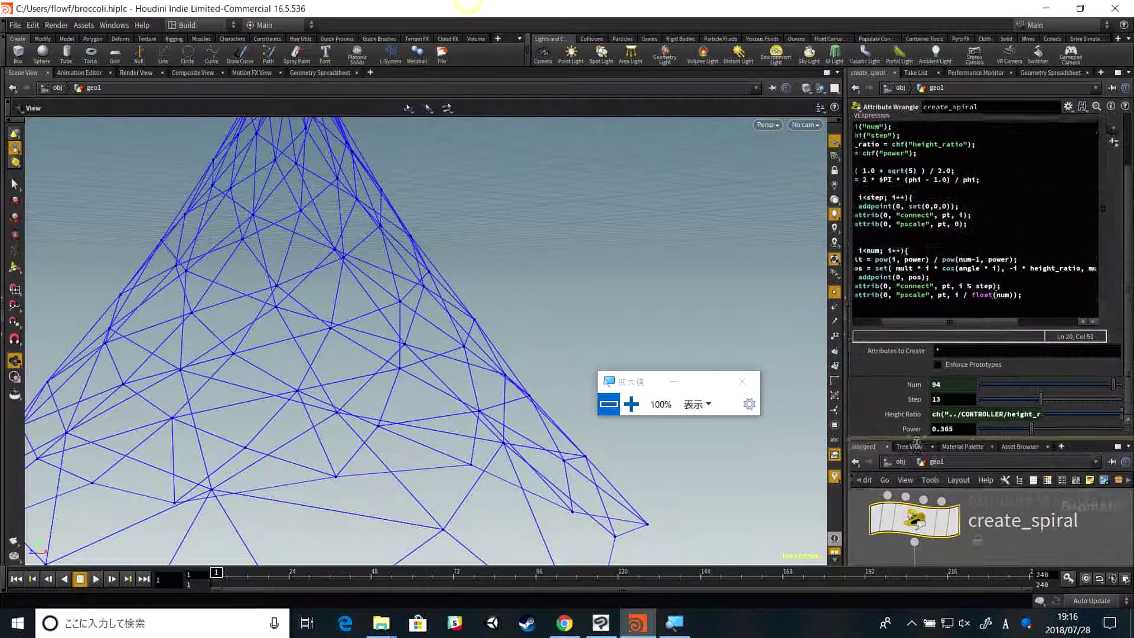
left_click(631, 404)
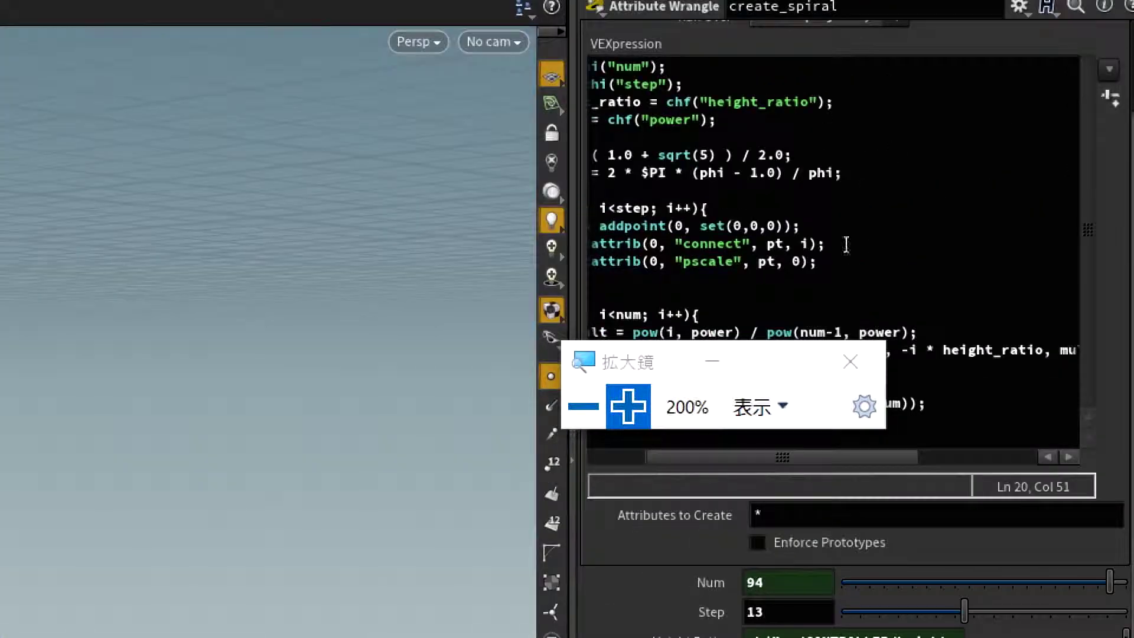
left_click_drag(658, 362, 155, 533)
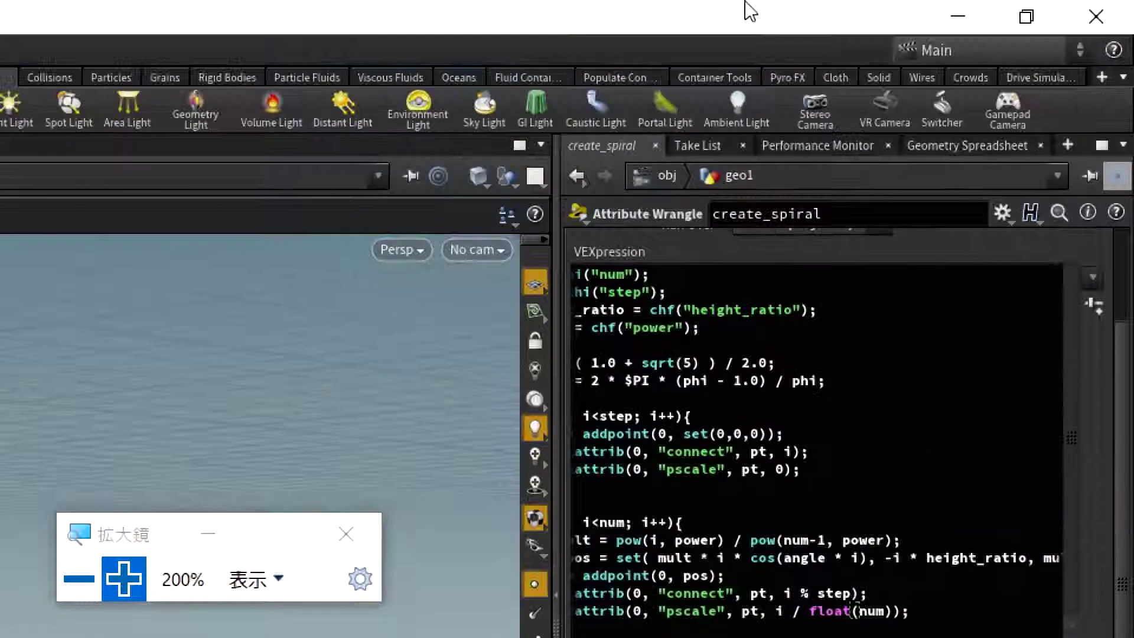
Step: Scroll create_spiral's Geometry Spreadsheet to review P, connect and pscale for every point
left_click(944, 152)
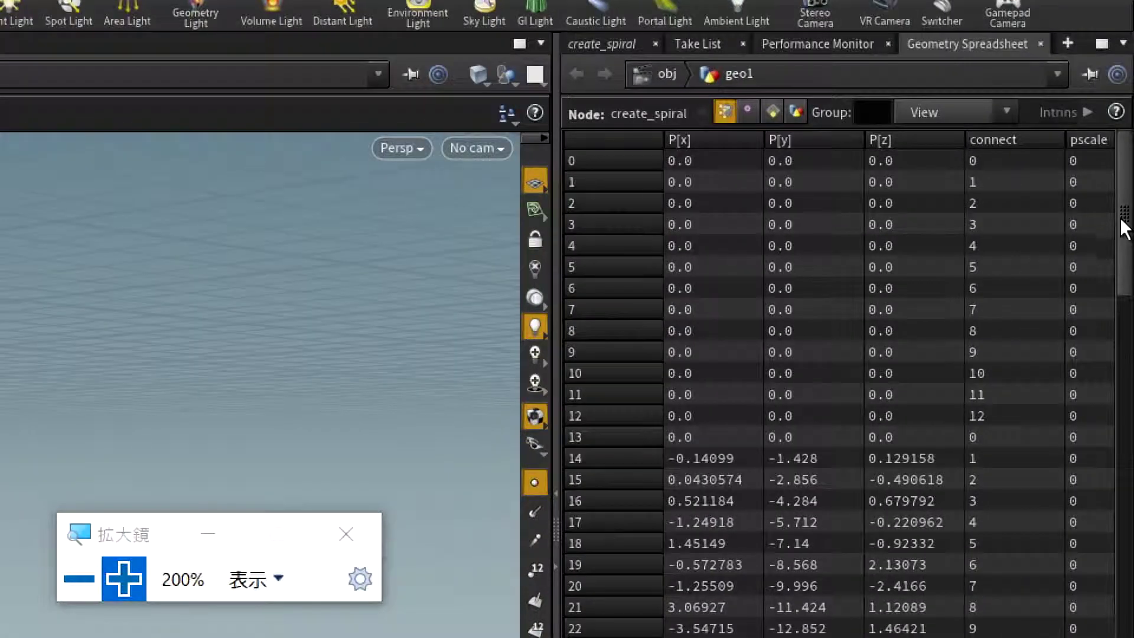
mouse_move(1126, 267)
left_mouse_down()
mouse_move(1129, 402)
mouse_move(1116, 189)
left_mouse_up()
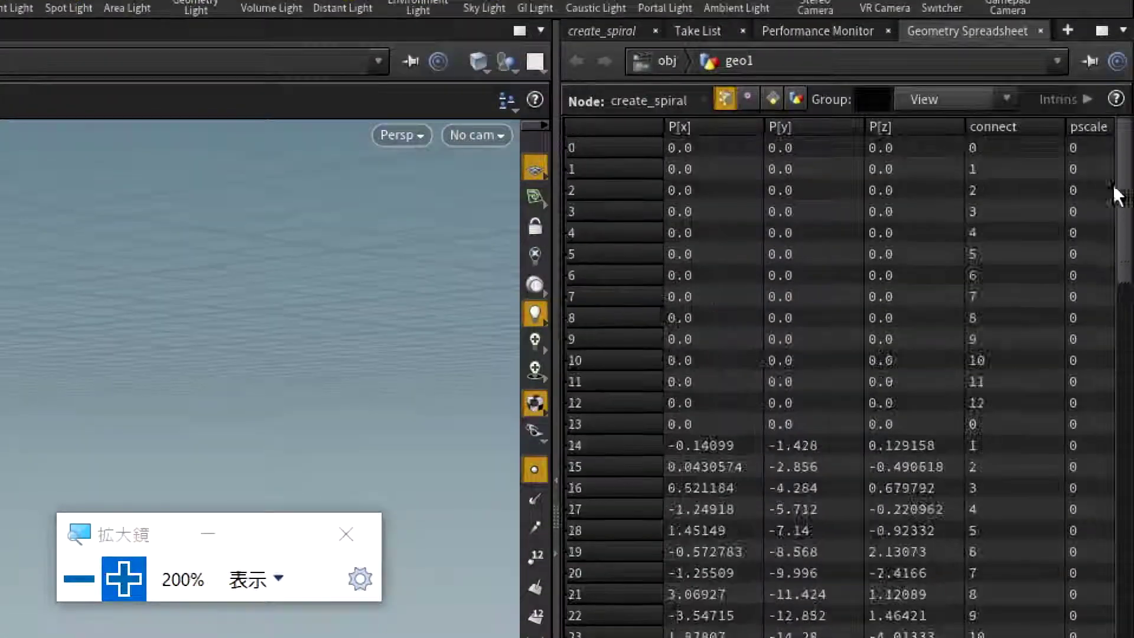
scroll(1079, 473, "down", 20)
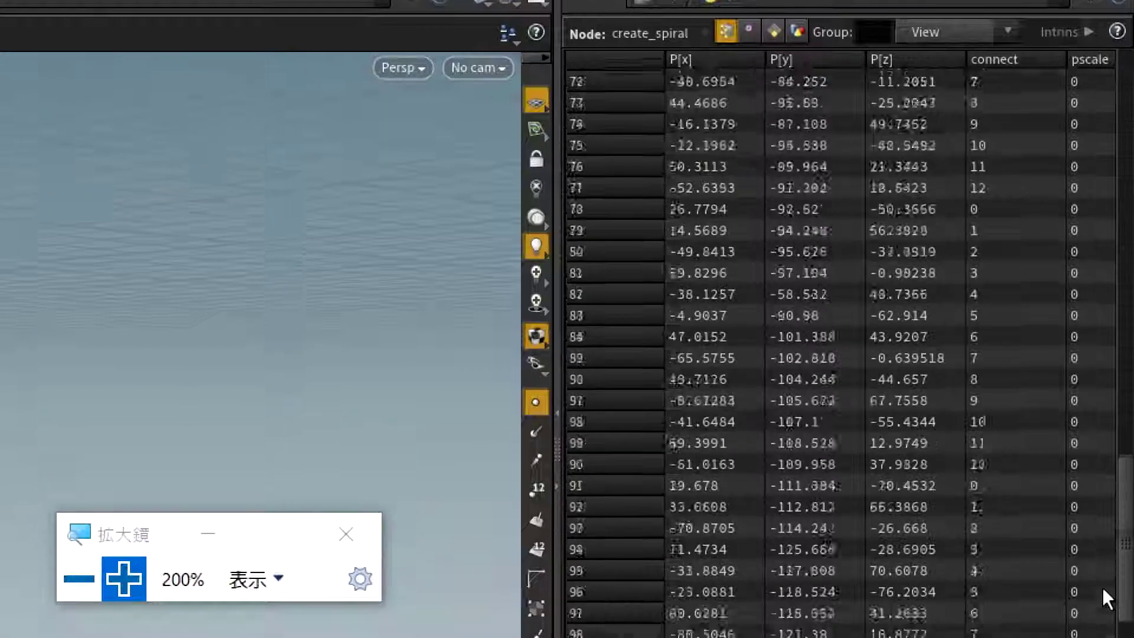
scroll(1126, 579, "up", 10)
scroll(1125, 532, "up", 7)
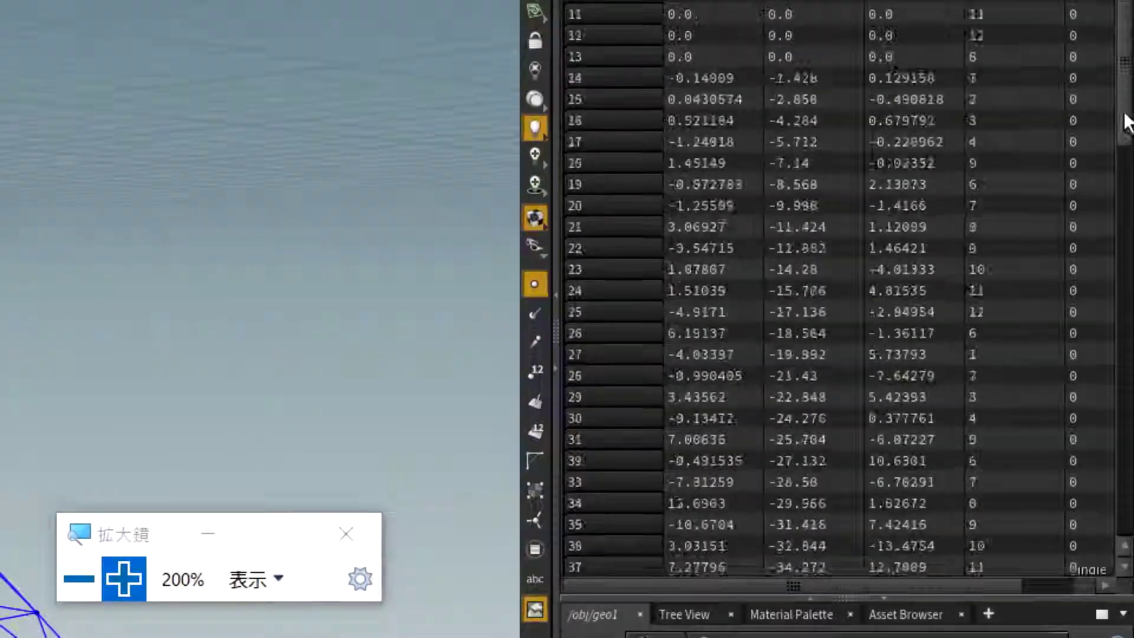
scroll(1125, 413, "up", 3)
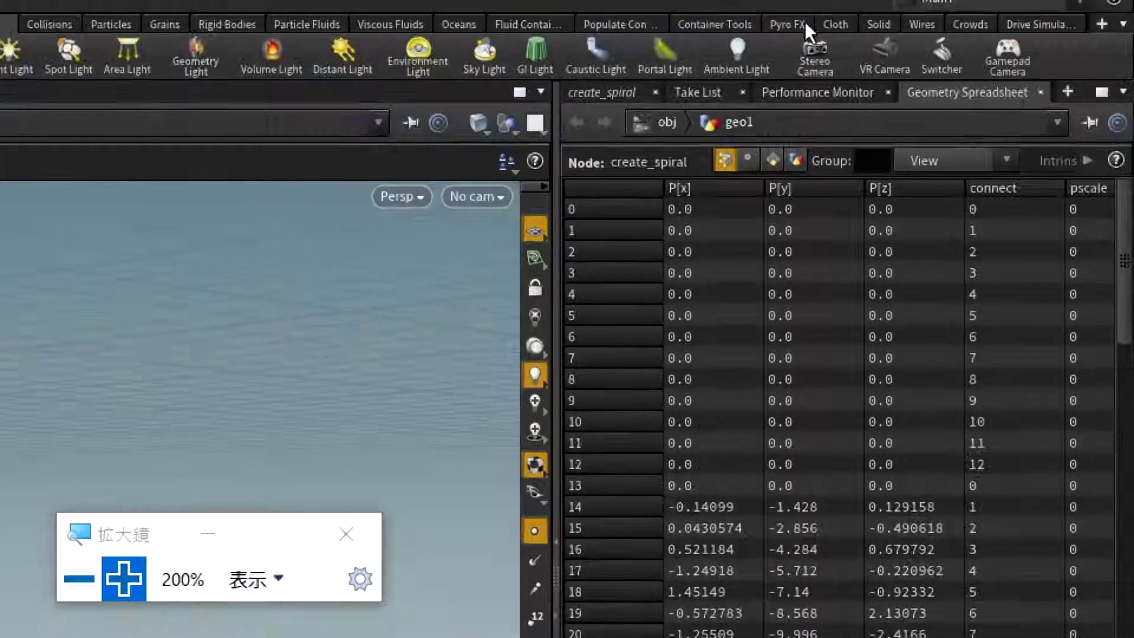
Step: Change the seed points' pscale from 0 to 0.0 in create_spiral's first loop
left_click(597, 98)
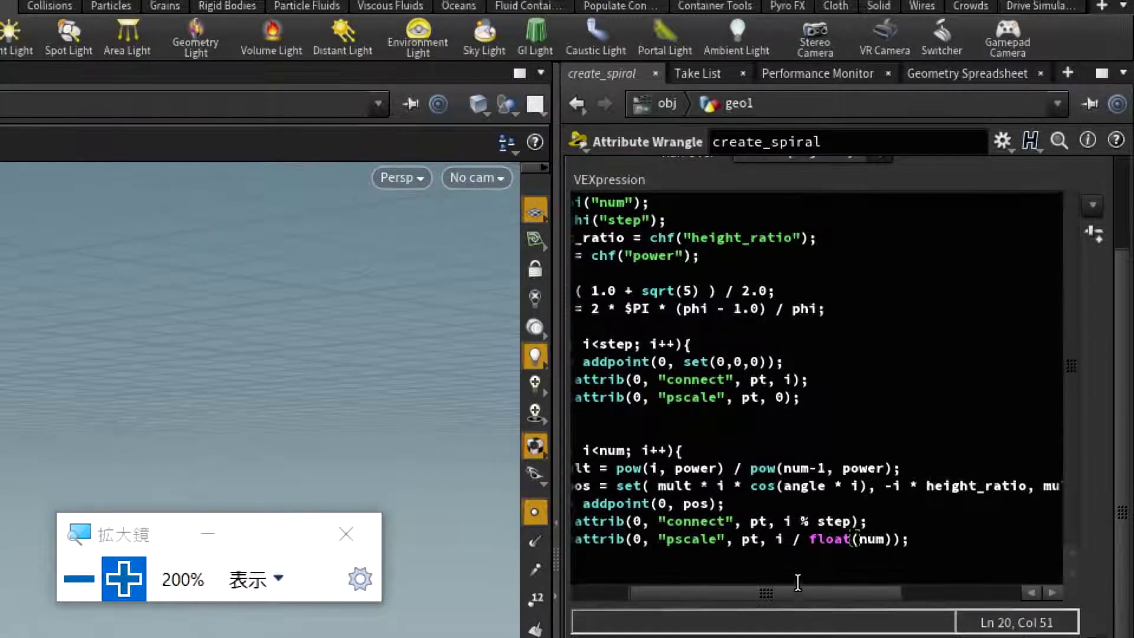
left_click_drag(798, 582, 735, 578)
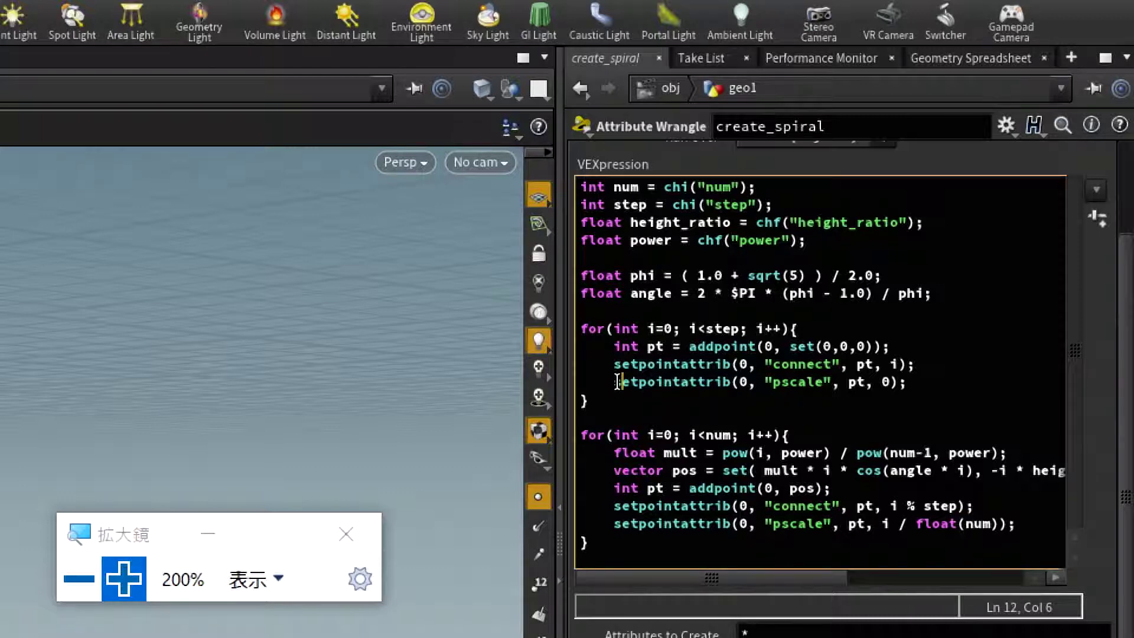
left_click_drag(618, 381, 690, 382)
left_click(690, 381)
left_click_drag(931, 379, 616, 384)
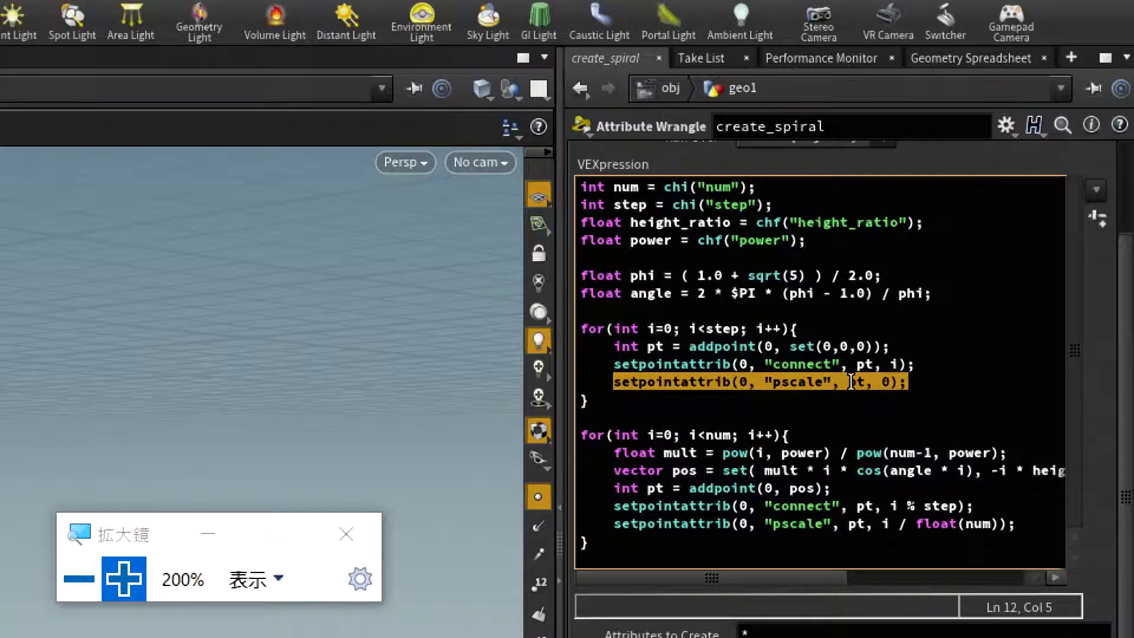
left_click(866, 382)
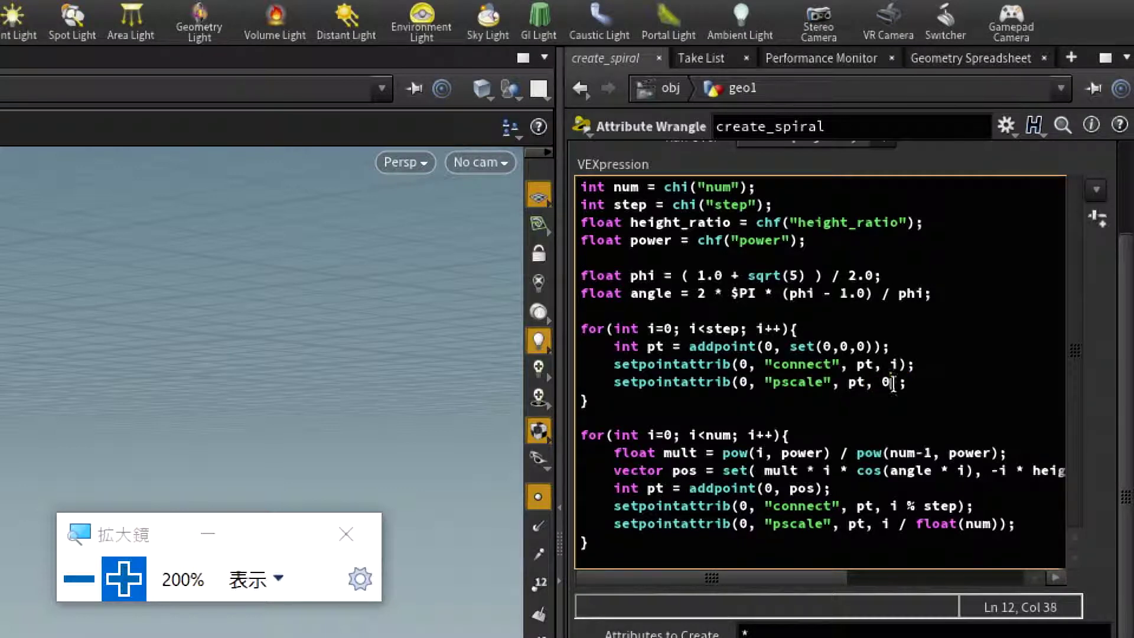
left_click_drag(892, 384, 877, 384)
left_click_drag(908, 383, 609, 381)
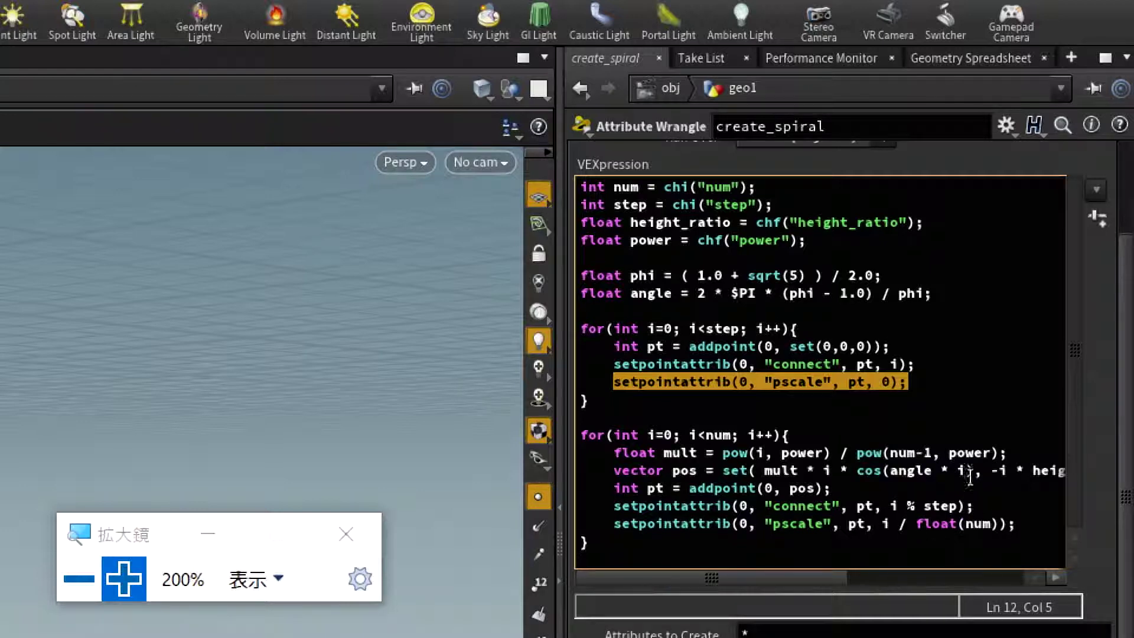
left_click(891, 382)
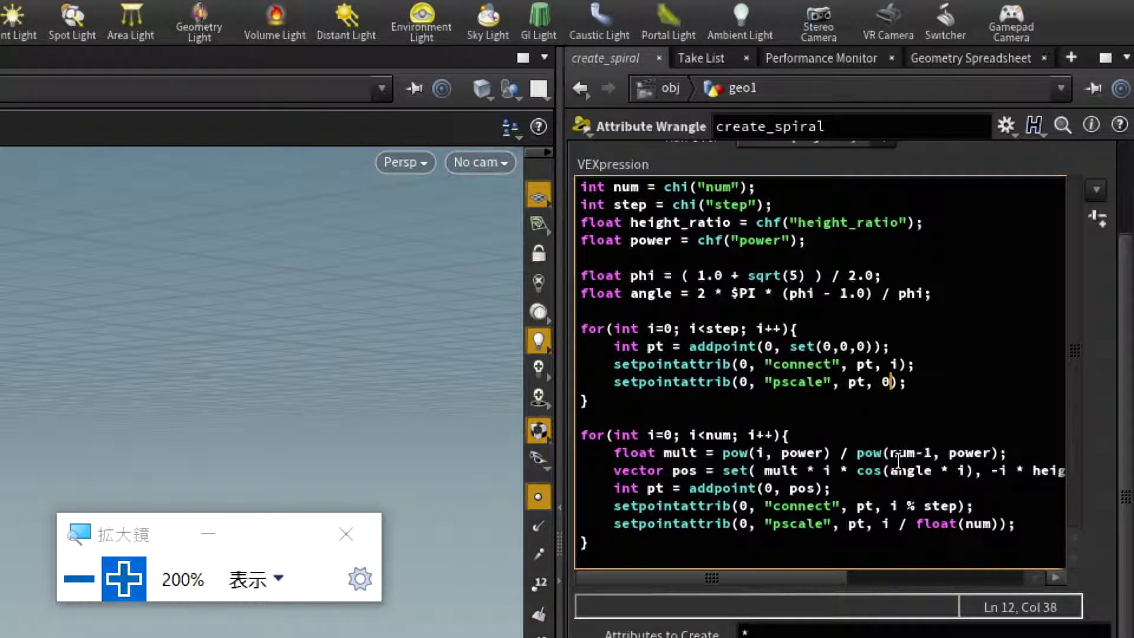
type(".0")
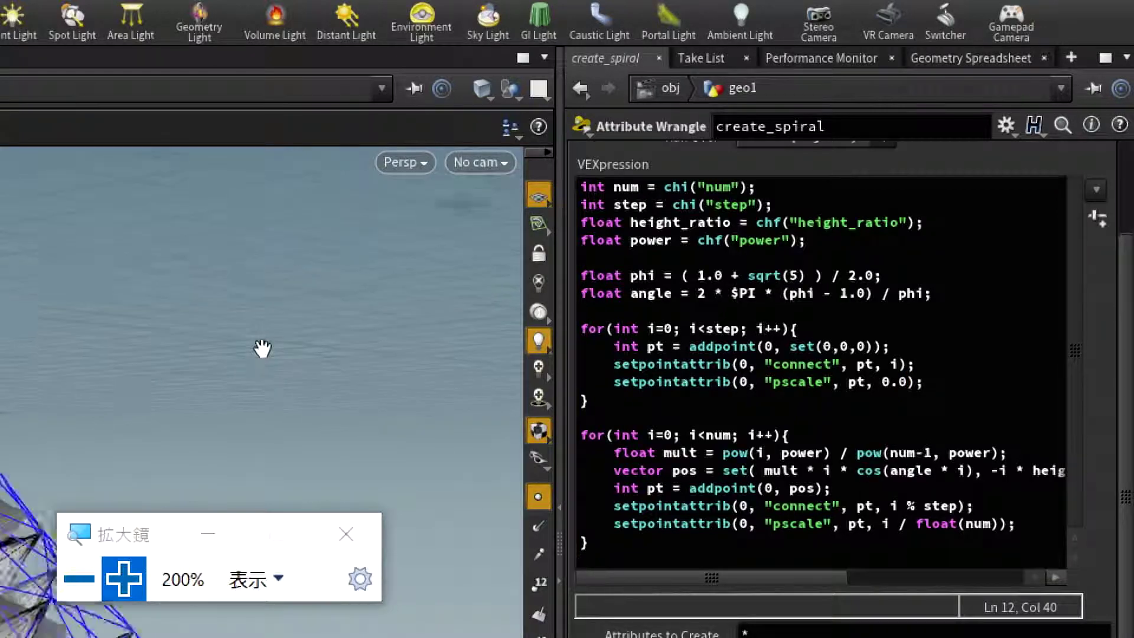
Step: Scroll down through the create_spiral code
scroll(262, 348, "down", 3)
scroll(262, 348, "down", 3)
scroll(262, 348, "down", 3)
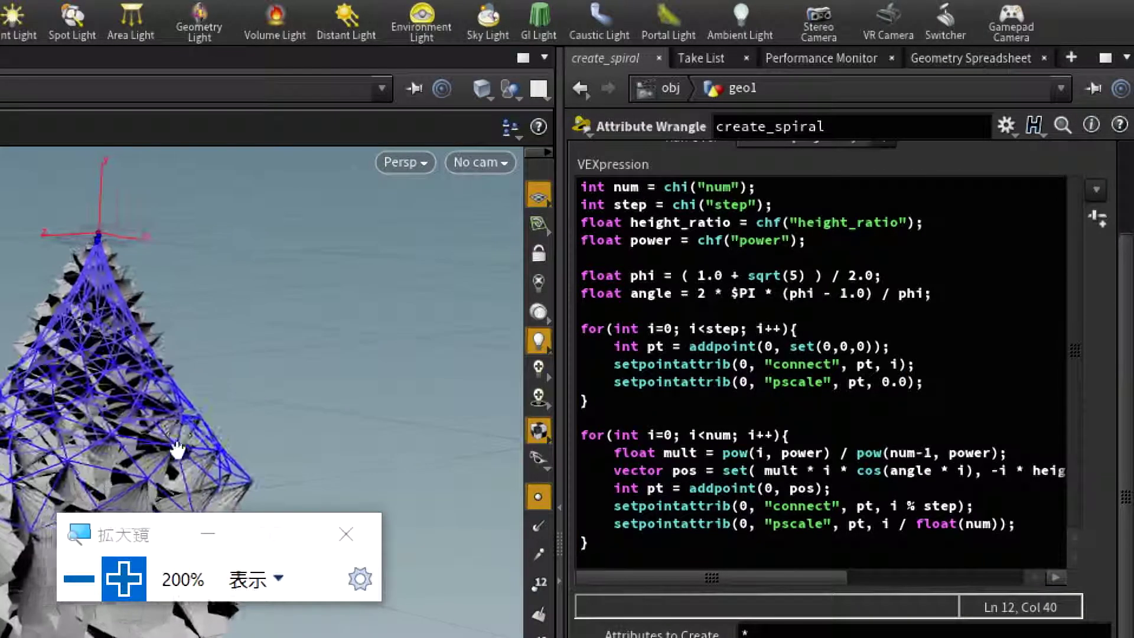
scroll(307, 427, "down", 3)
Step: Glance at the point spreadsheet, then scroll create_spiral's code to the pos line's -i * height_ratio term
left_click(998, 59)
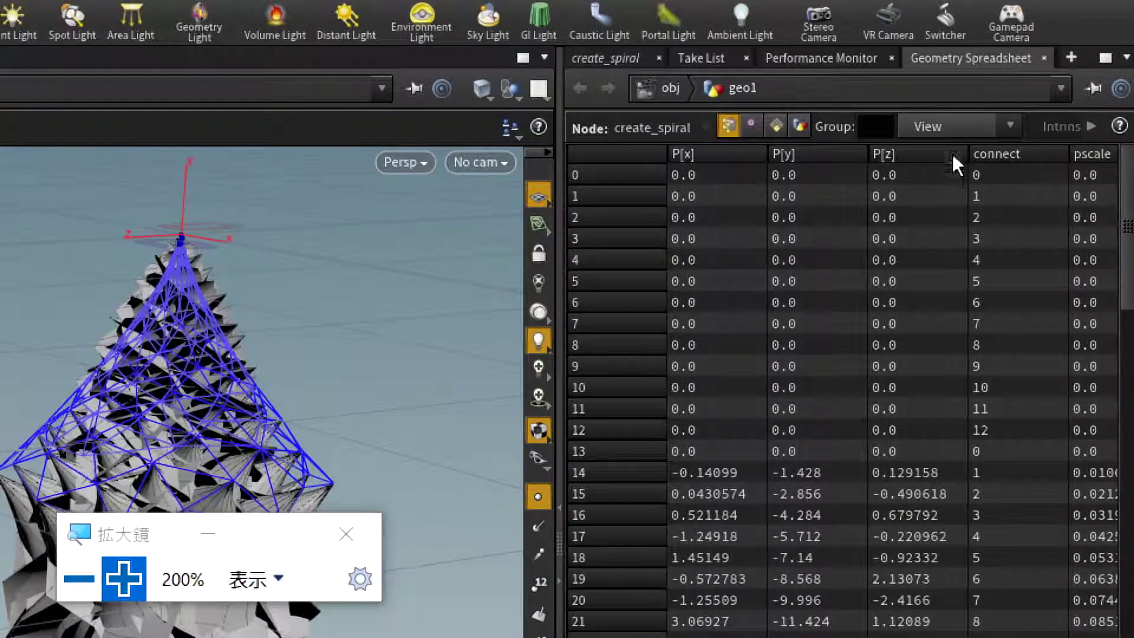
left_click_drag(1124, 172, 1128, 369)
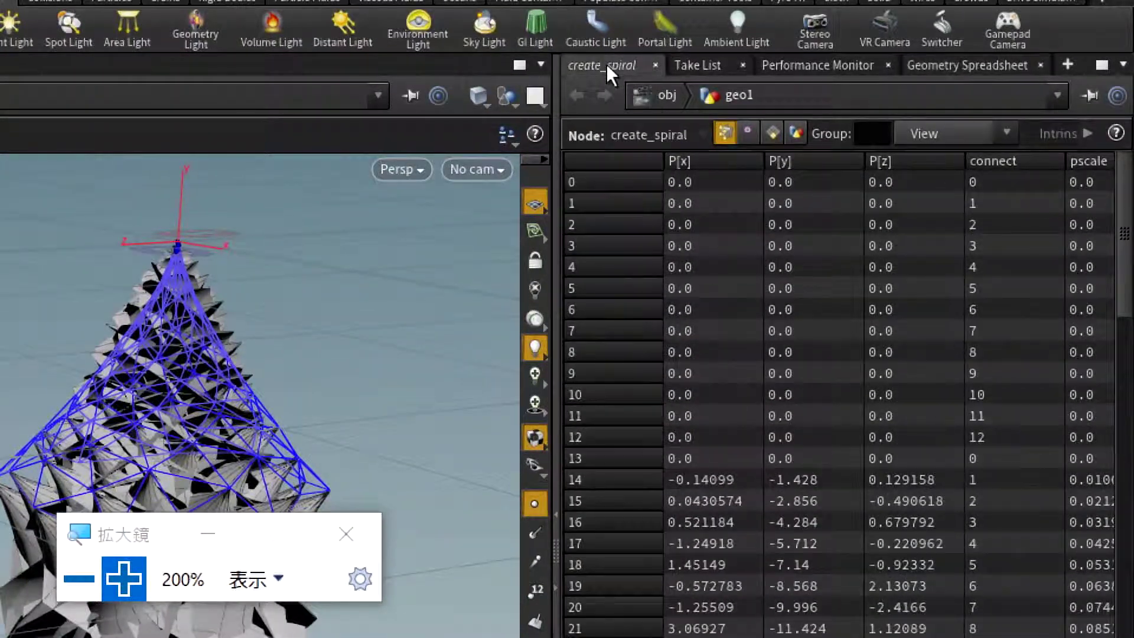
left_click(607, 63)
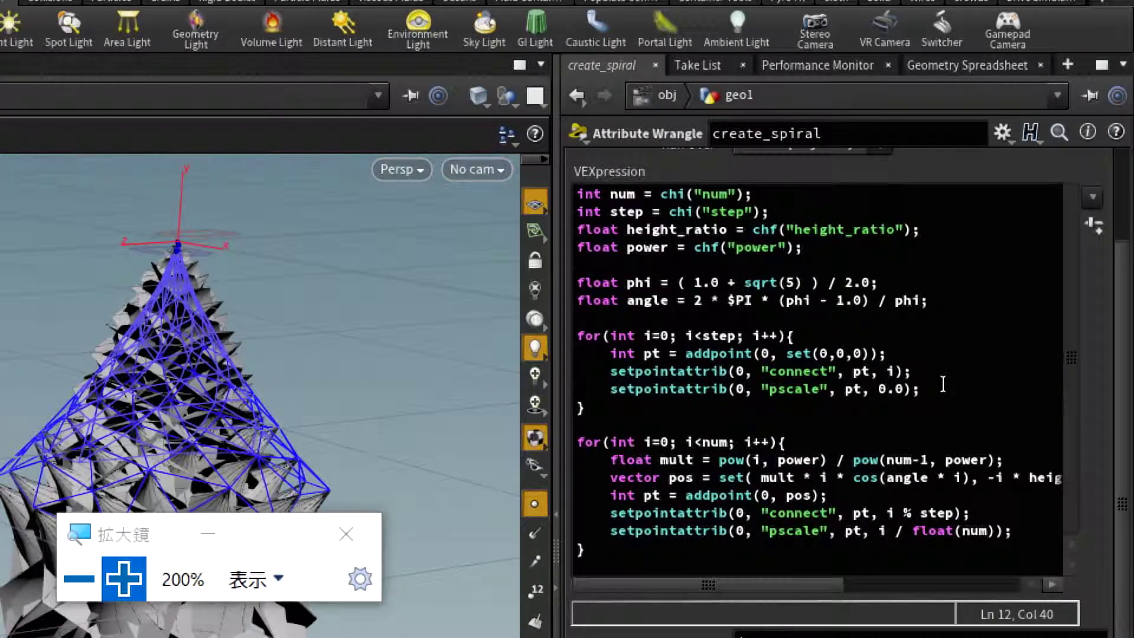
left_click_drag(937, 389, 864, 390)
left_click(920, 390)
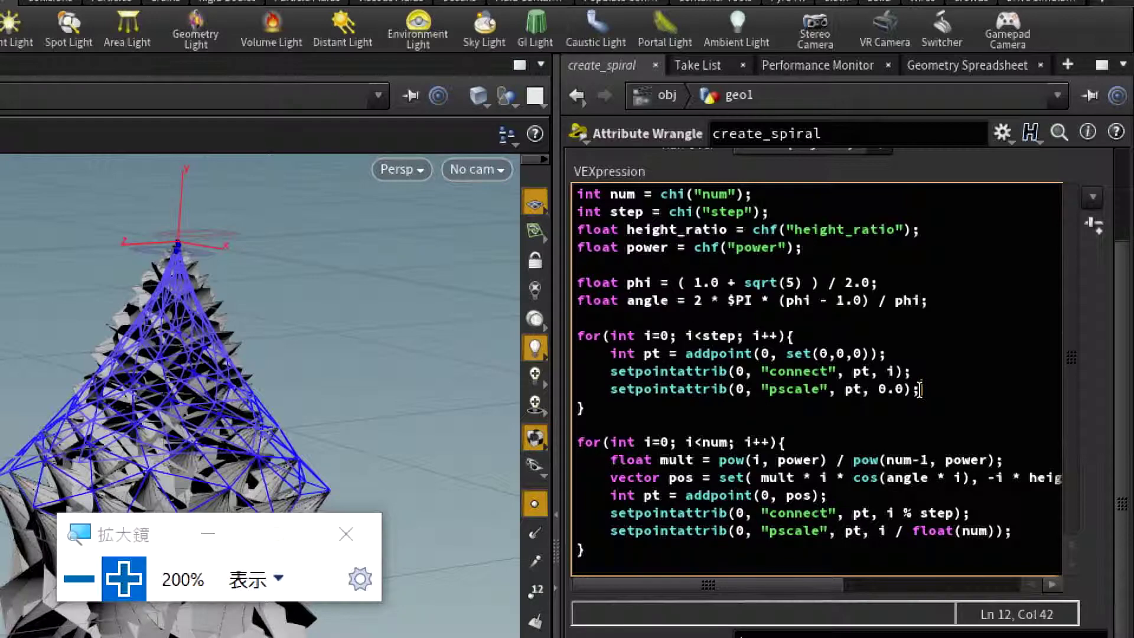
mouse_move(254, 330)
left_mouse_down("alt")
mouse_move(254, 270)
mouse_move(342, 291)
mouse_move(329, 397)
mouse_move(372, 271)
mouse_move(305, 374)
mouse_move(263, 370)
mouse_move(324, 392)
mouse_move(330, 362)
mouse_move(344, 372)
mouse_move(372, 285)
mouse_move(385, 379)
mouse_move(424, 360)
mouse_move(423, 374)
mouse_move(228, 337)
mouse_move(188, 349)
mouse_move(330, 336)
mouse_move(277, 347)
mouse_move(283, 337)
mouse_move(321, 362)
mouse_move(392, 329)
mouse_move(381, 361)
mouse_move(375, 342)
left_mouse_up("alt")
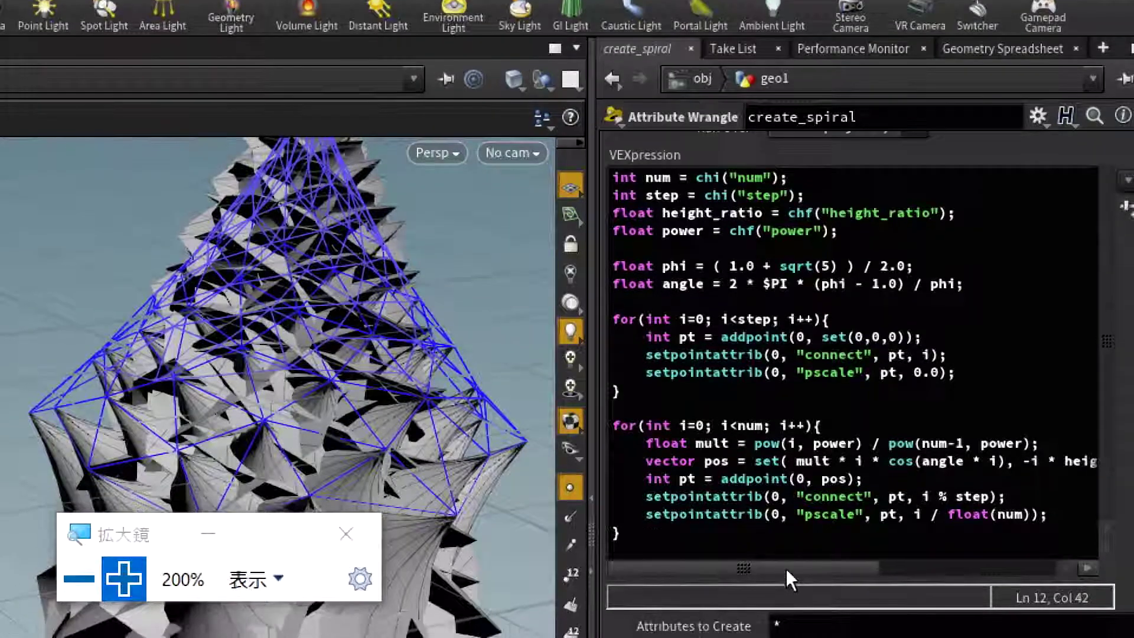
mouse_move(786, 569)
left_mouse_down()
mouse_move(865, 559)
mouse_move(803, 568)
mouse_move(836, 568)
left_mouse_up()
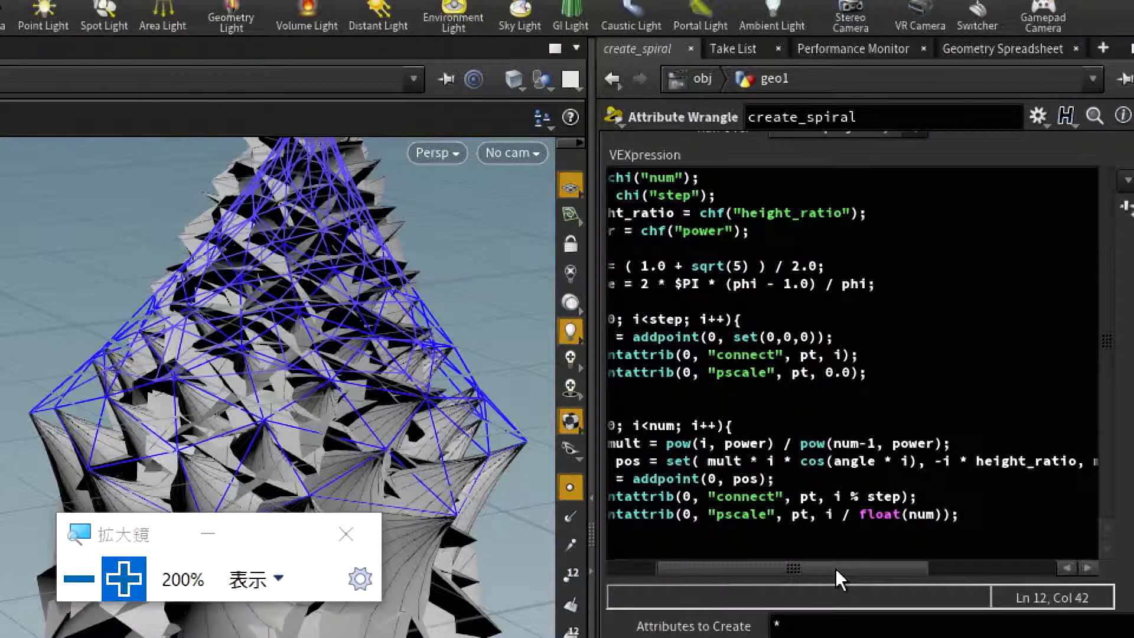
Step: Rewrite the spiral pscale line as i / float(num) * 0.3 + 0.015 and widen the code editor
left_click_drag(825, 514, 937, 514)
type(")")
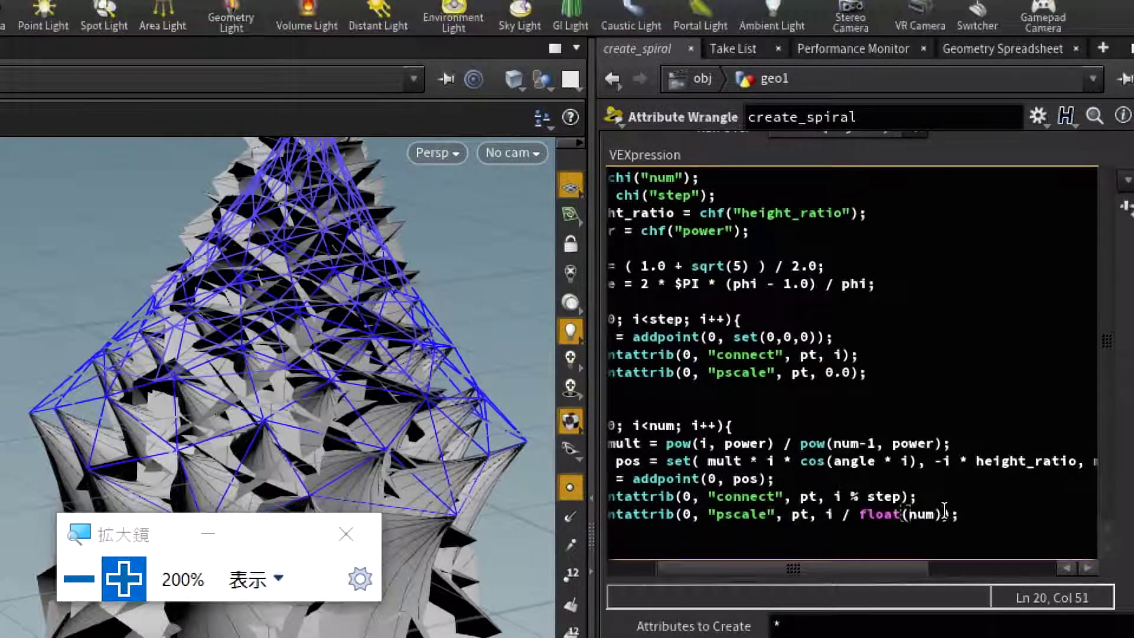
type(" *")
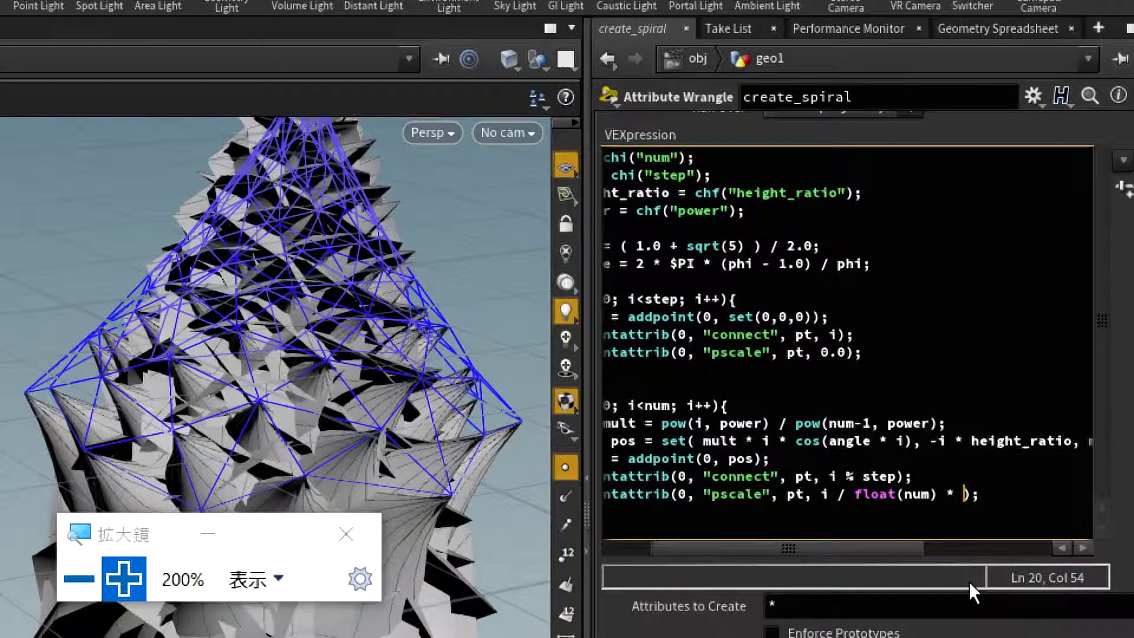
type(" 0.")
type("3")
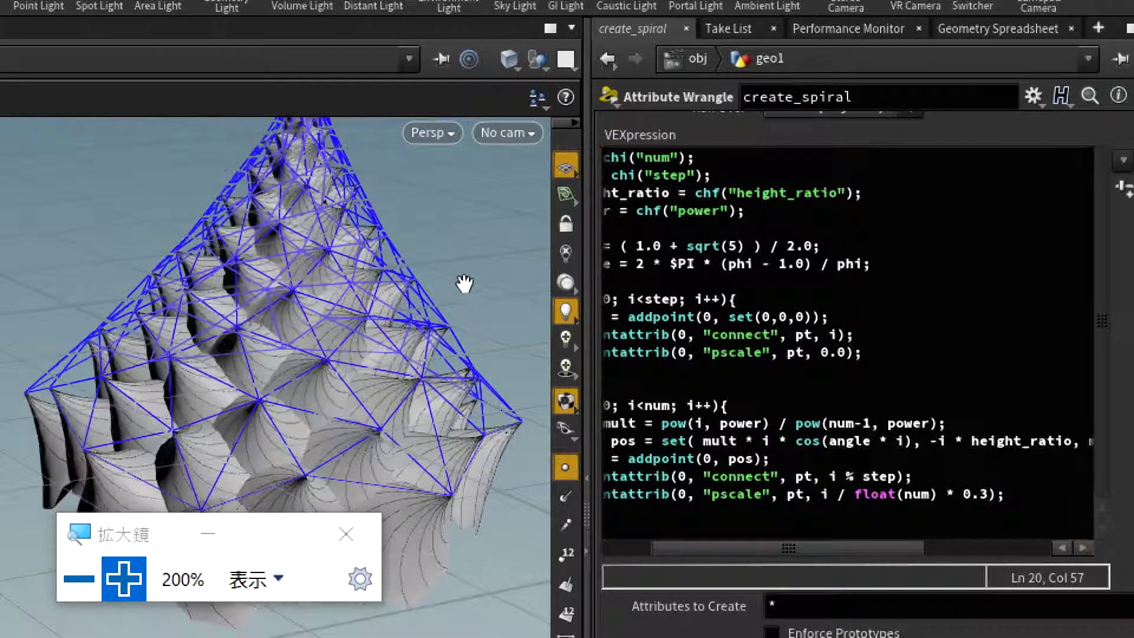
mouse_move(459, 299)
left_mouse_down()
mouse_move(433, 309)
mouse_move(315, 304)
mouse_move(413, 370)
mouse_move(471, 431)
mouse_move(423, 374)
mouse_move(422, 420)
mouse_move(380, 319)
mouse_move(347, 319)
mouse_move(371, 362)
mouse_move(426, 363)
mouse_move(366, 379)
left_mouse_up()
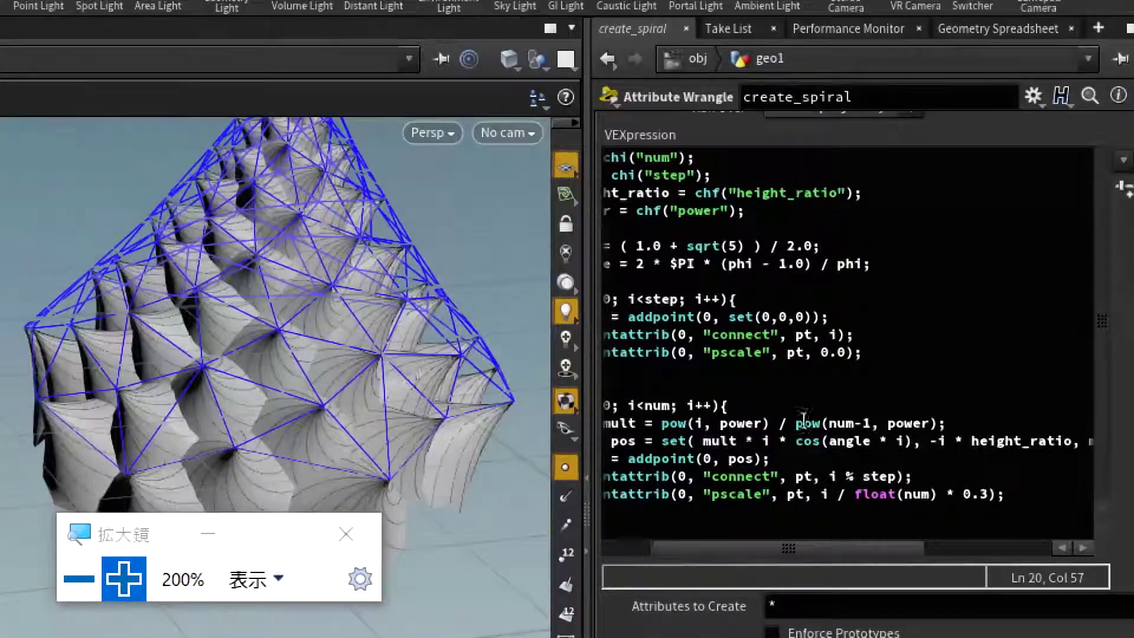
left_click(992, 508)
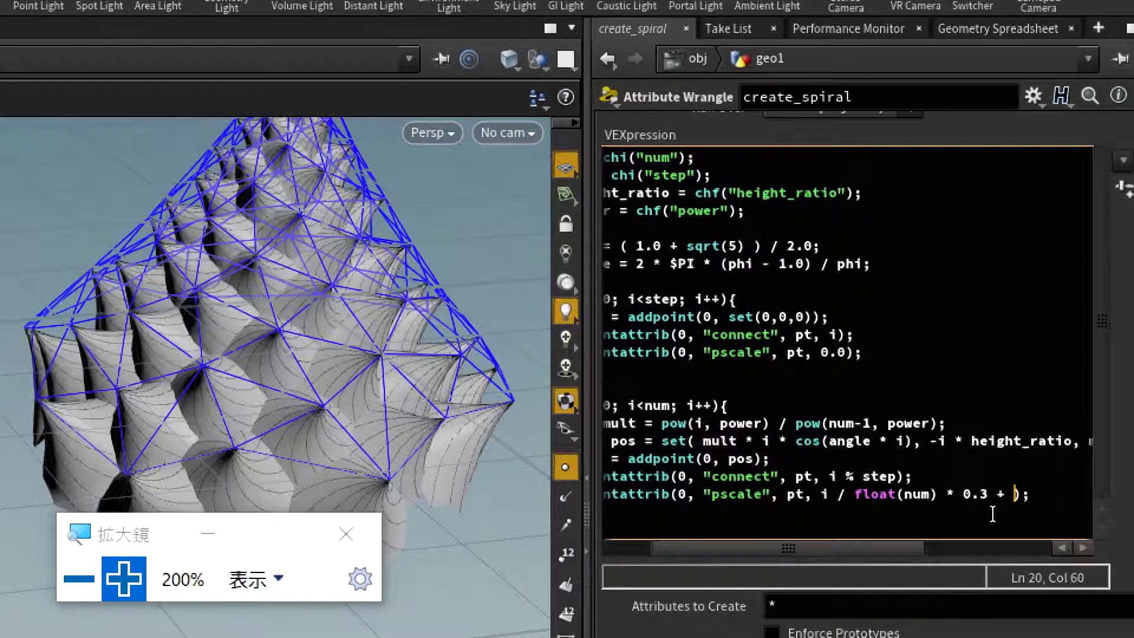
type("0.")
type("015")
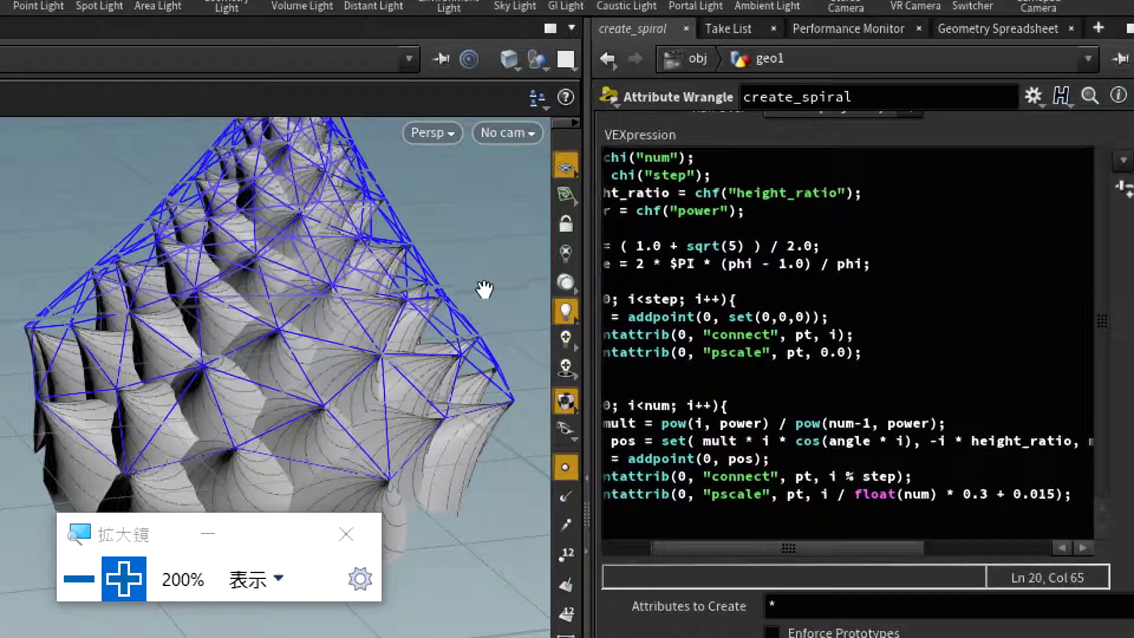
mouse_move(481, 285)
left_mouse_down()
mouse_move(469, 335)
mouse_move(407, 400)
mouse_move(375, 397)
mouse_move(463, 307)
mouse_move(428, 352)
mouse_move(409, 269)
left_mouse_up()
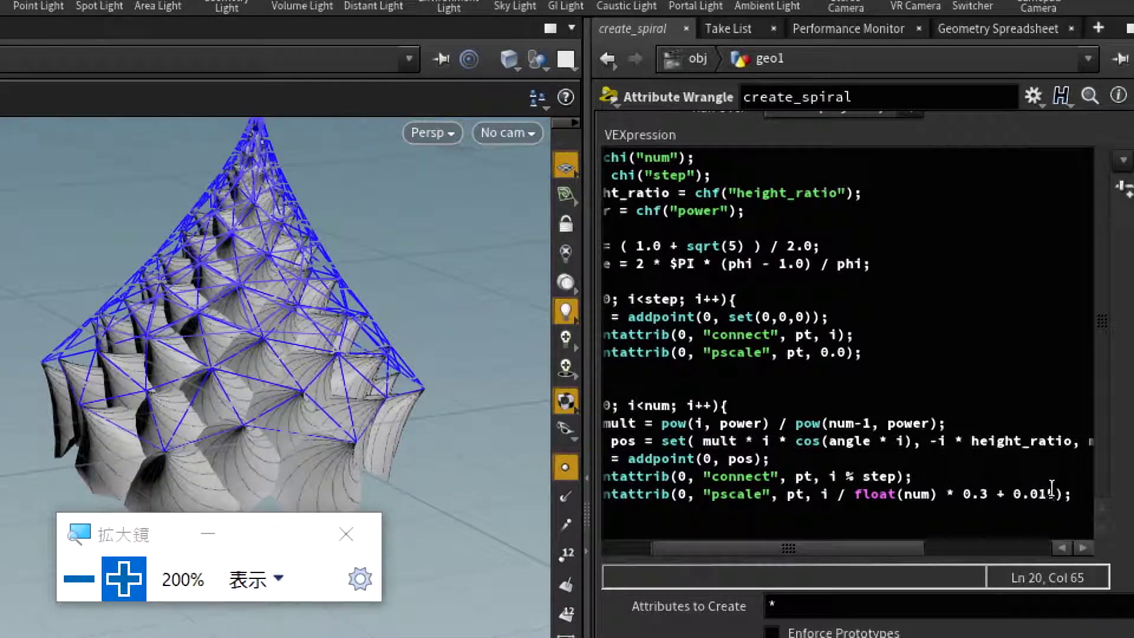
mouse_move(1057, 494)
left_mouse_down()
mouse_move(949, 489)
mouse_move(963, 500)
left_mouse_up()
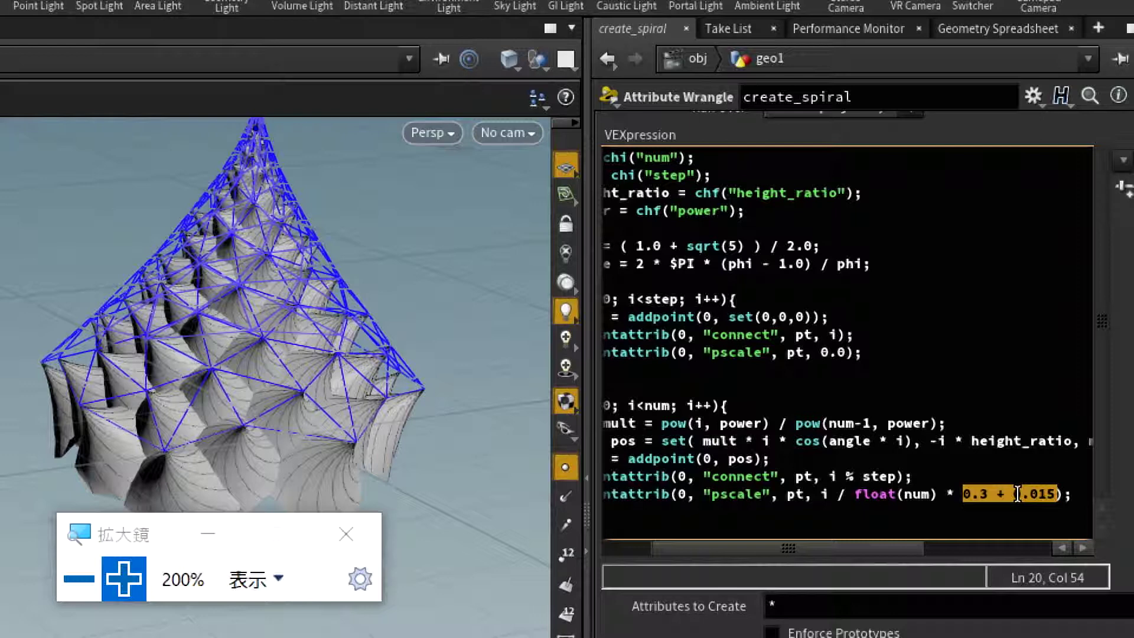
left_click_drag(1059, 494, 961, 496)
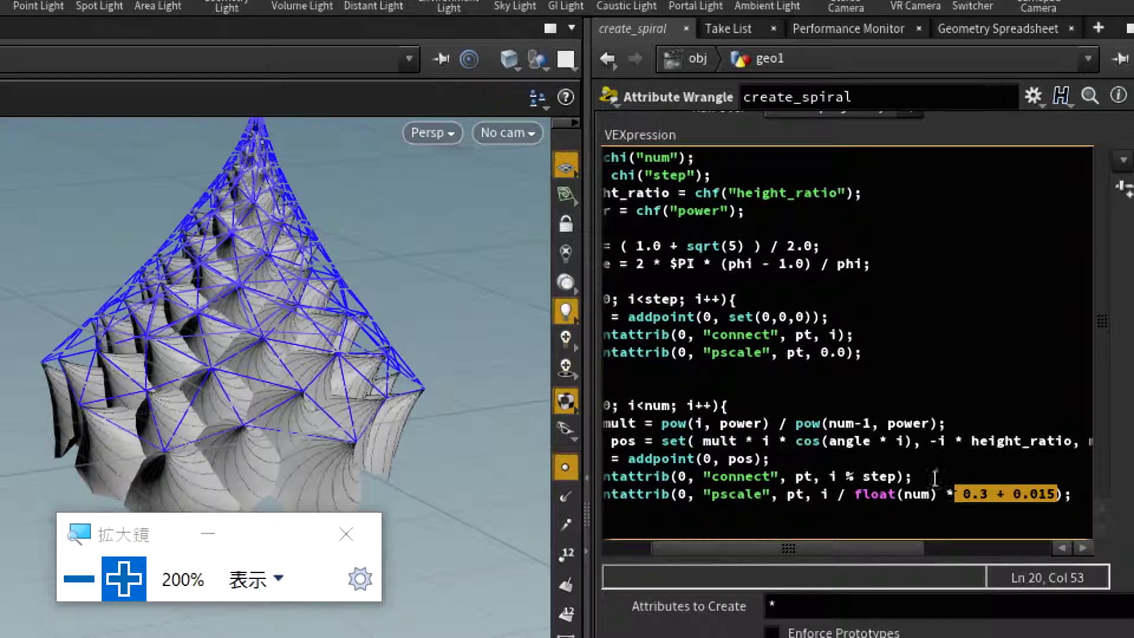
left_click(949, 495)
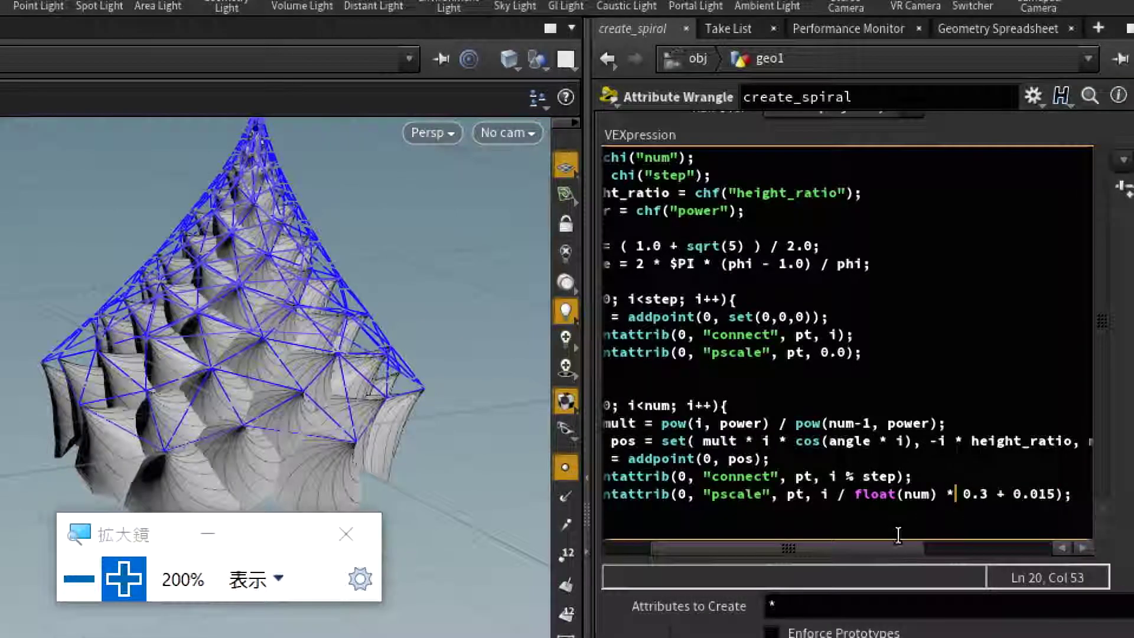
left_click_drag(587, 413, 492, 414)
Step: Navigate the views to frame the copied broccoli cone of smaller pieces
scroll(280, 390, "up", 3)
scroll(261, 423, "up", 2)
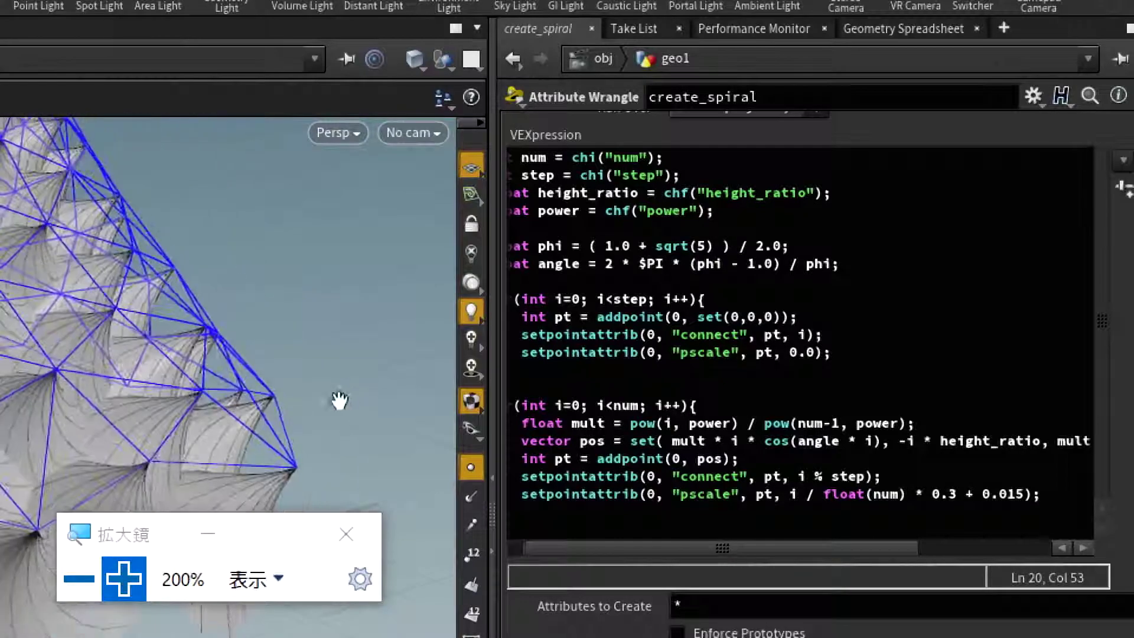
scroll(337, 400, "up", 2)
scroll(268, 405, "up", 2)
scroll(177, 371, "down", 2)
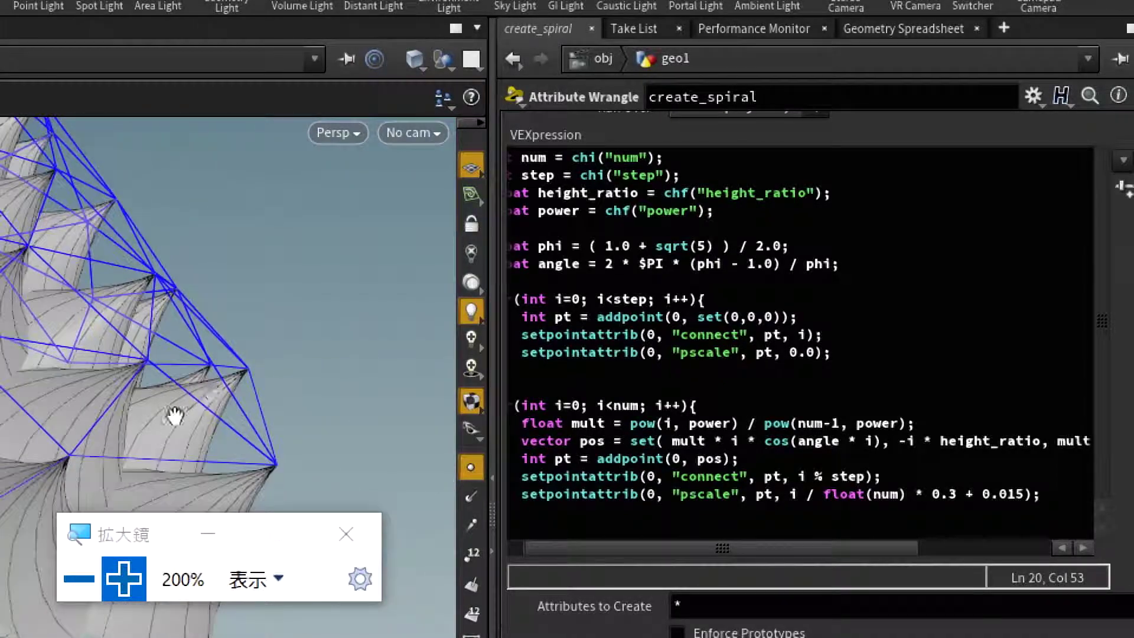
scroll(339, 314, "up", 2)
scroll(319, 346, "up", 2)
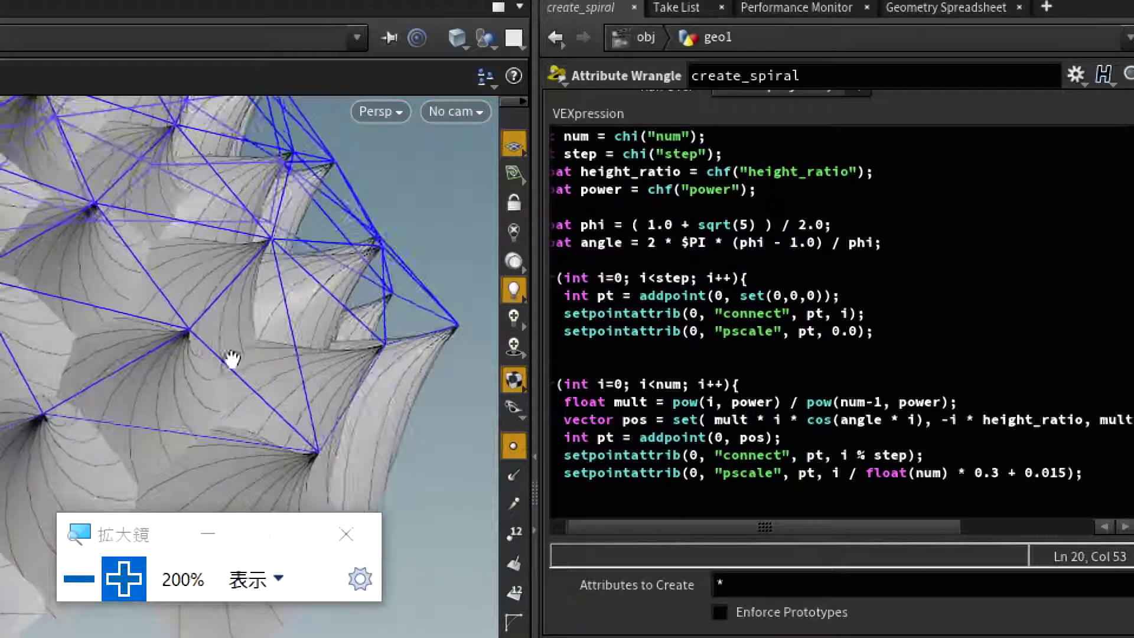
mouse_move(802, 528)
left_mouse_down()
mouse_move(892, 520)
mouse_move(749, 524)
left_mouse_up()
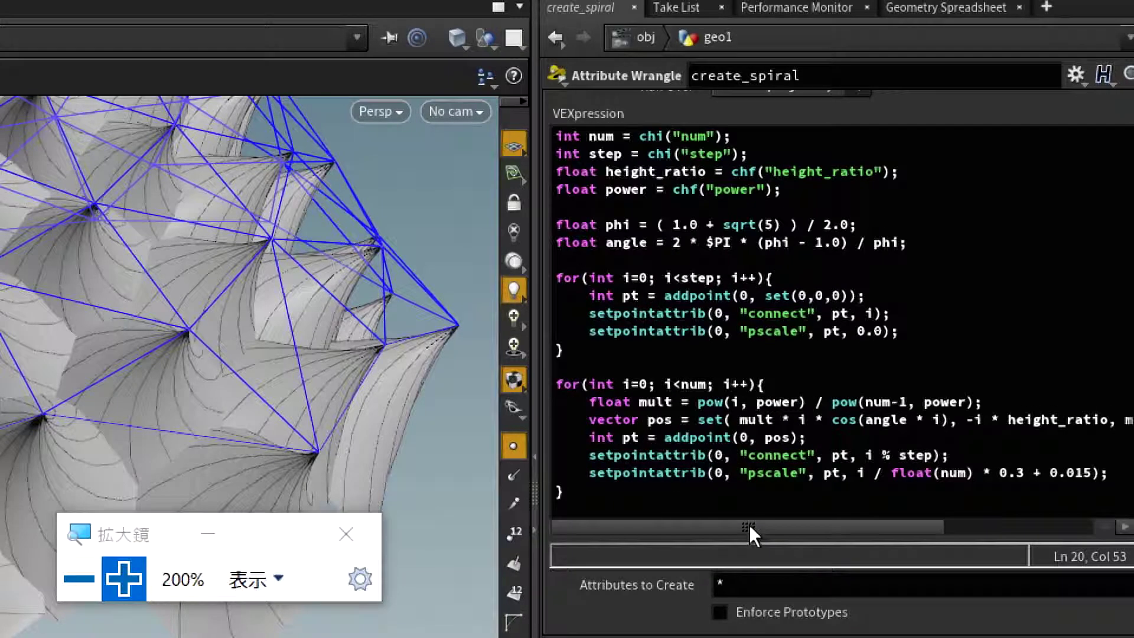
scroll(450, 408, "down", 2)
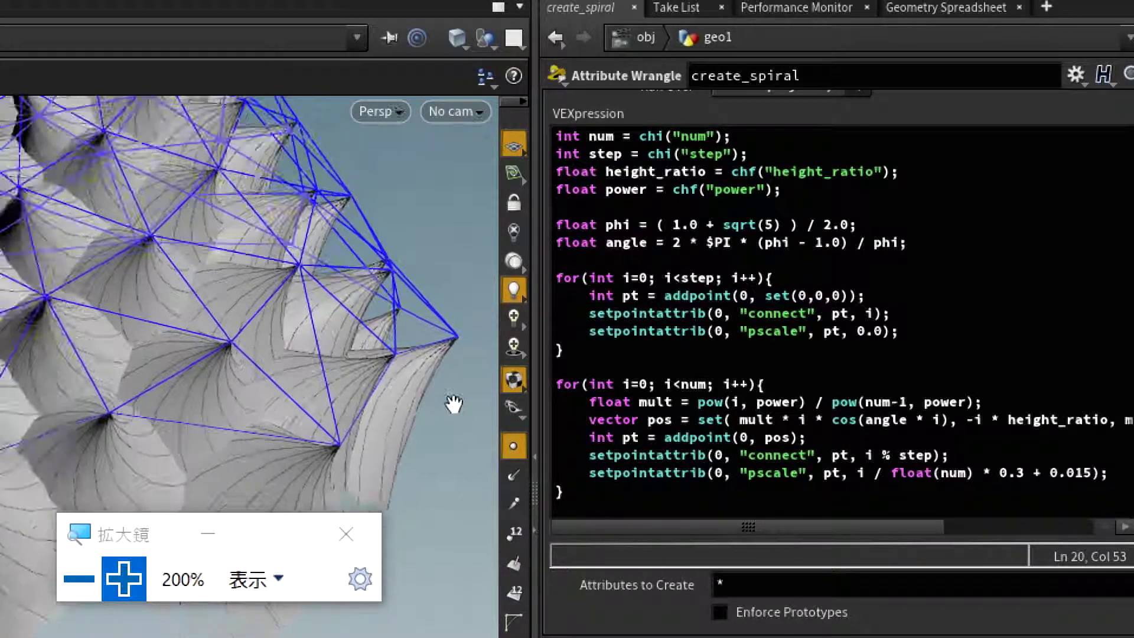
scroll(450, 400, "down", 3)
scroll(451, 400, "down", 2)
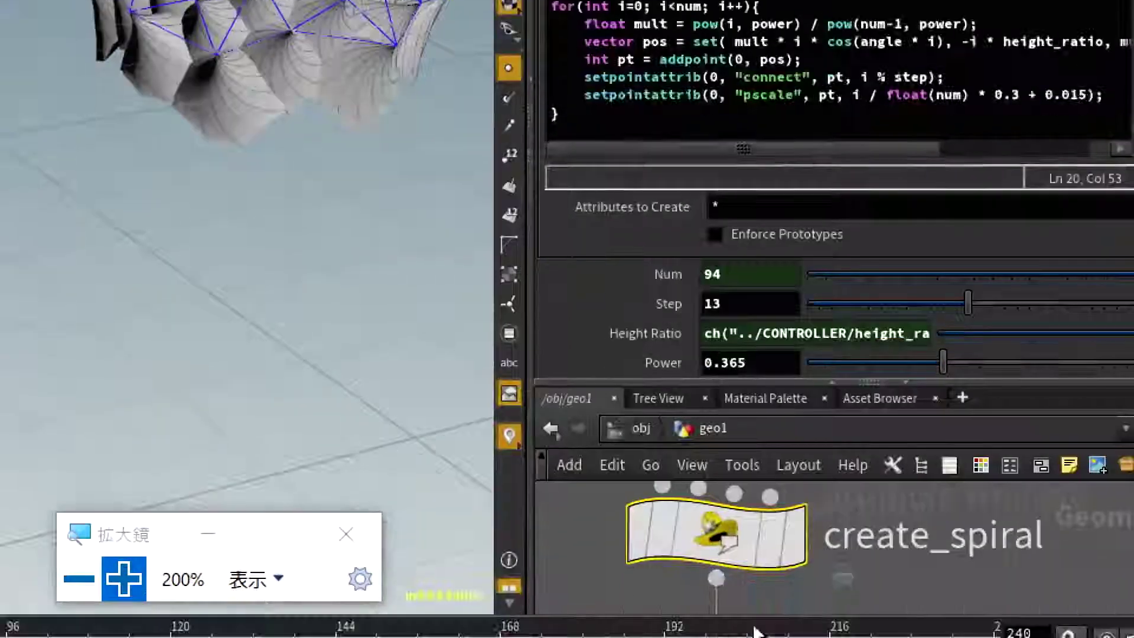
left_click(90, 587)
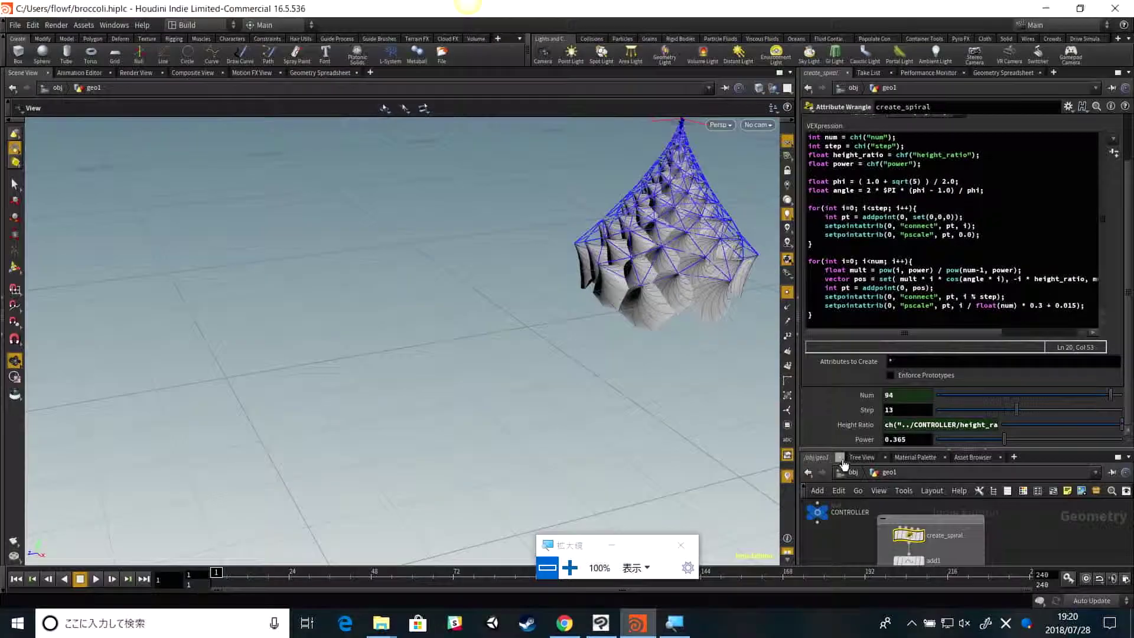
Step: Enlarge the network pane and select transform1 to show its 90-degree X rotation
left_click_drag(844, 447, 845, 270)
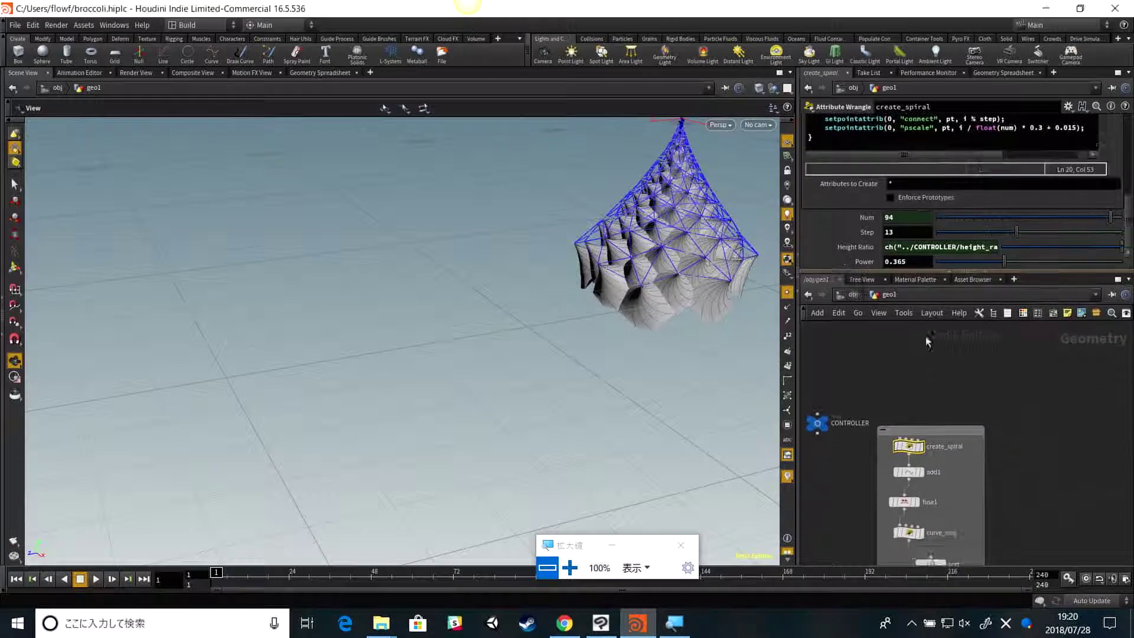
scroll(944, 427, "down", 3)
scroll(943, 427, "up", 3)
scroll(922, 408, "up", 2)
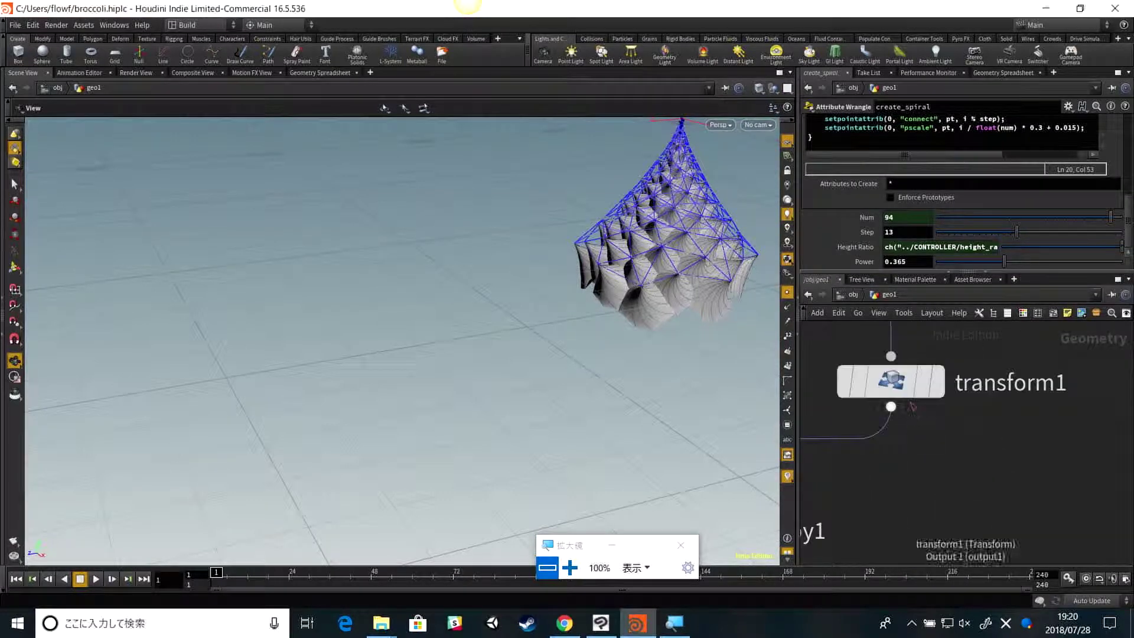
left_click(901, 392)
mouse_move(671, 405)
left_mouse_down()
mouse_move(557, 341)
mouse_move(549, 385)
left_mouse_up()
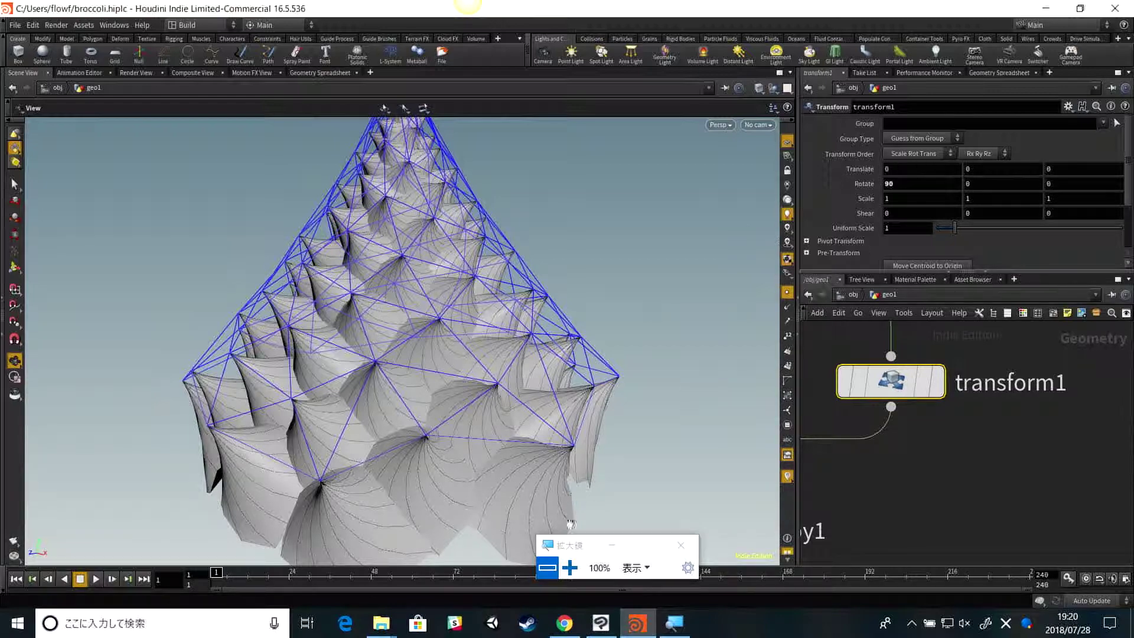
Step: Raise transform1's Translate Z with the value ladder to 128.5
left_click(570, 568)
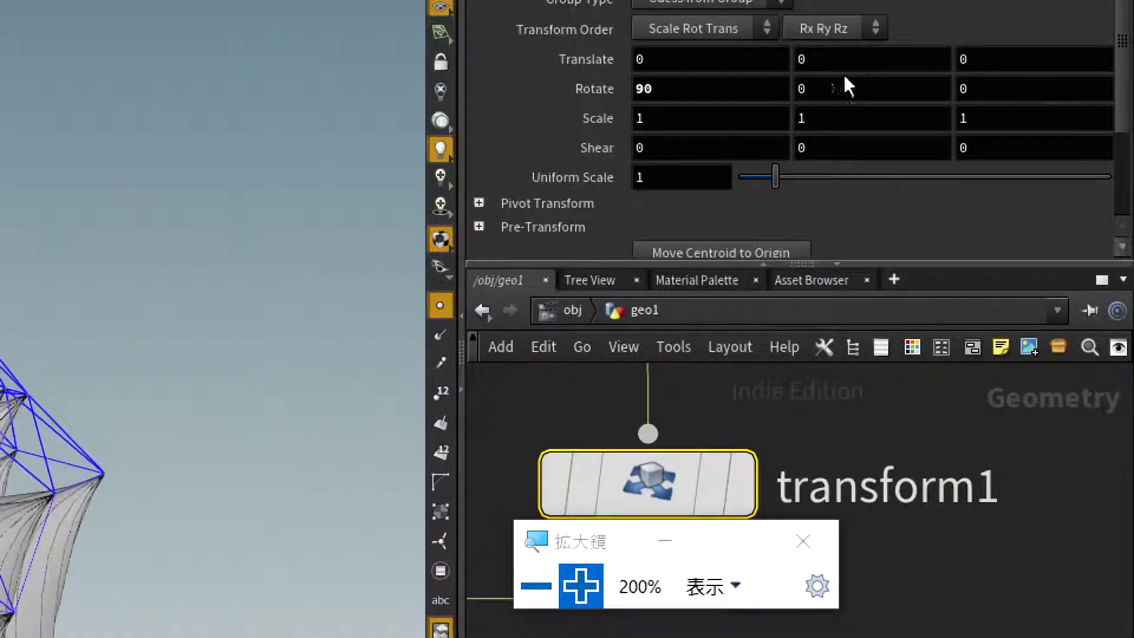
mouse_move(995, 58)
middle_mouse_down()
mouse_move(715, 55)
mouse_move(1122, 70)
mouse_move(1028, 77)
middle_mouse_up()
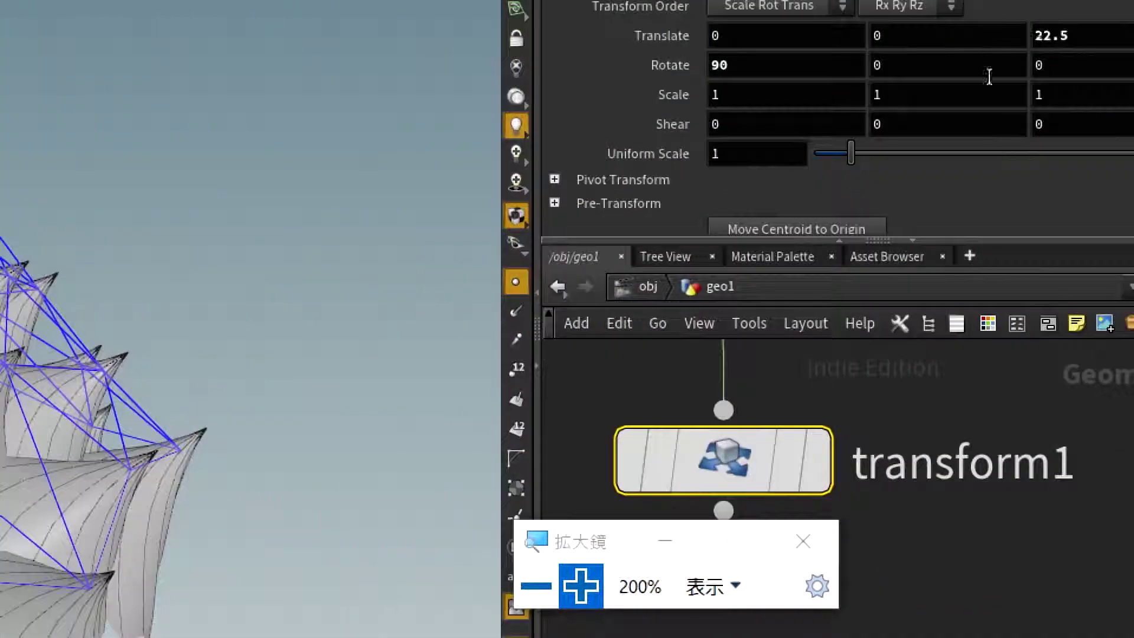
left_click(534, 586)
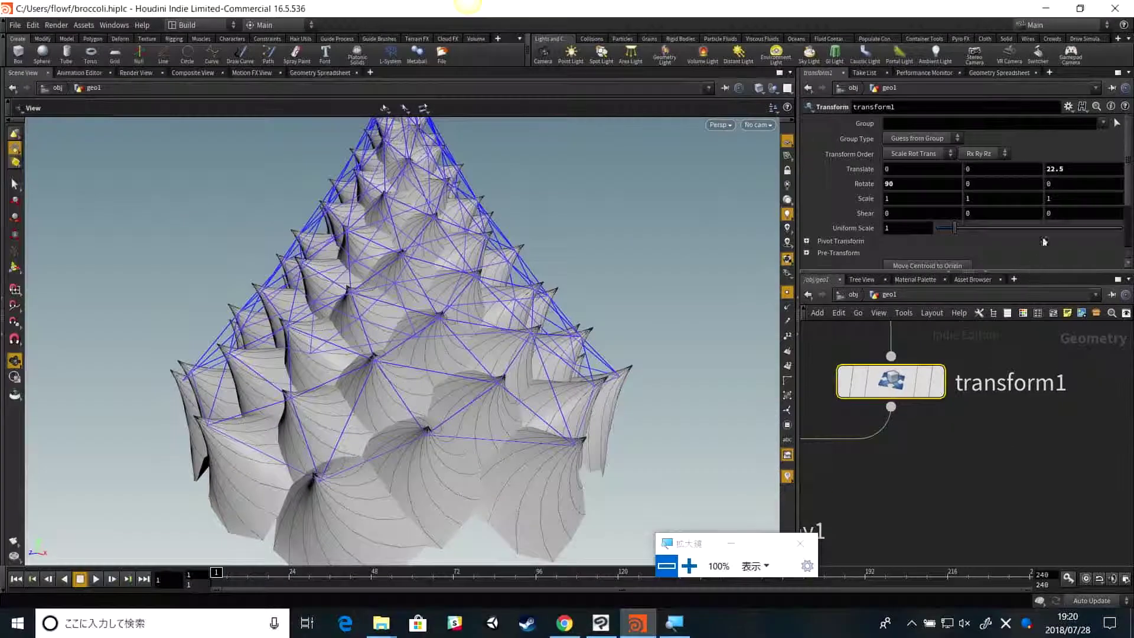
mouse_move(1057, 169)
middle_mouse_down()
mouse_move(1073, 170)
mouse_move(969, 170)
middle_mouse_up()
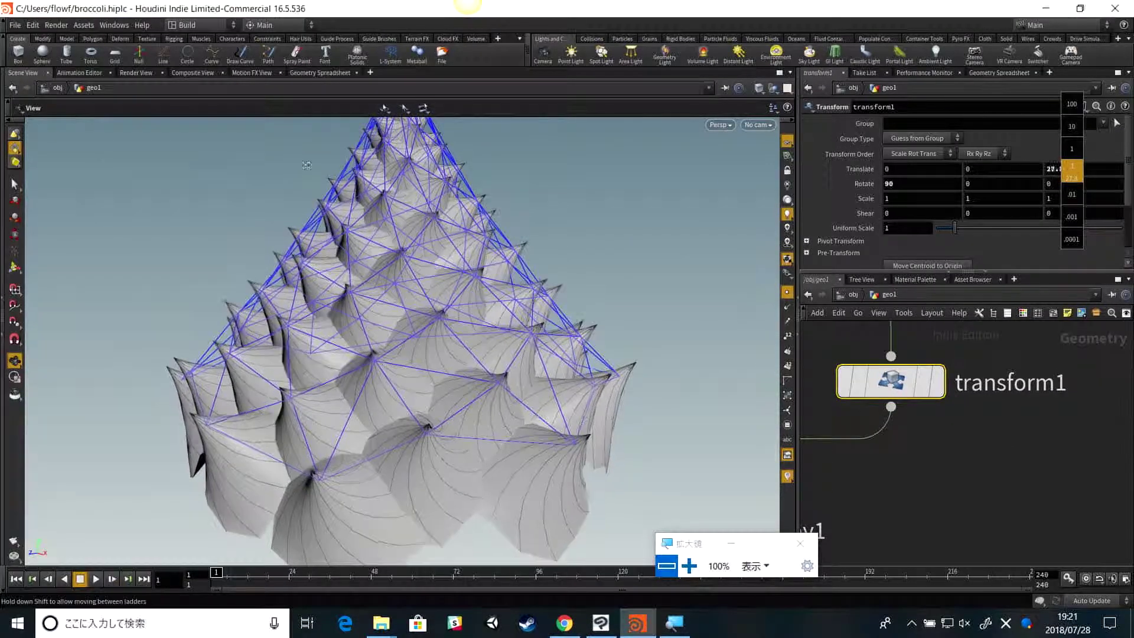
mouse_move(118, 175)
middle_mouse_down()
mouse_move(540, 186)
mouse_move(781, 221)
mouse_move(1072, 172)
middle_mouse_up()
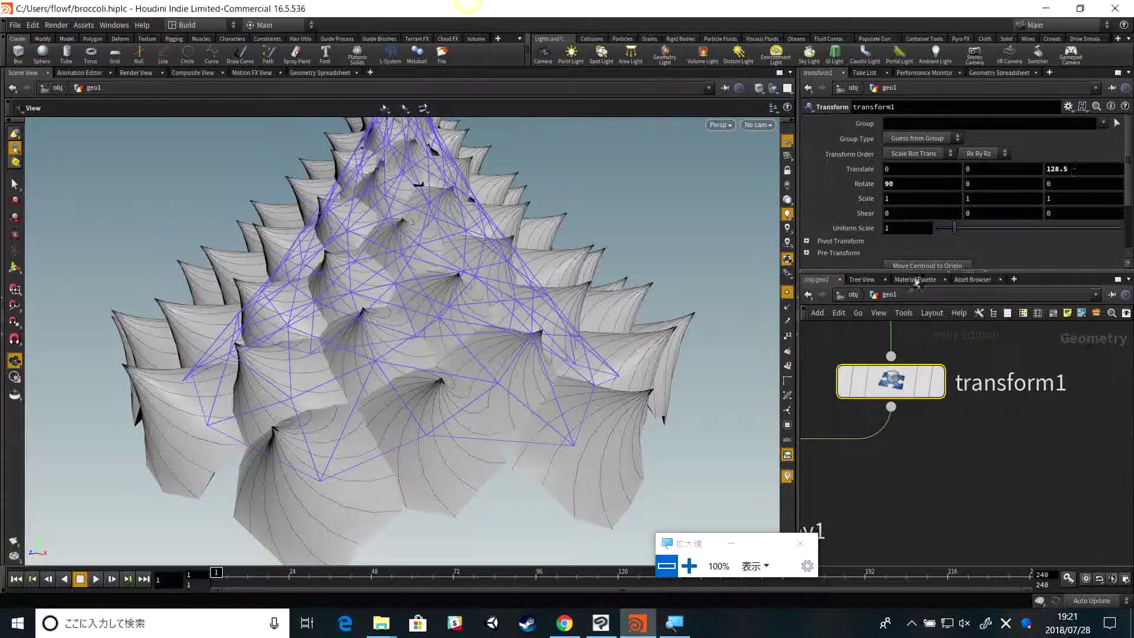
Step: Tumble the broccoli view and pan the network to bring the CONTROLLER null into view
left_click_drag(736, 279, 715, 271)
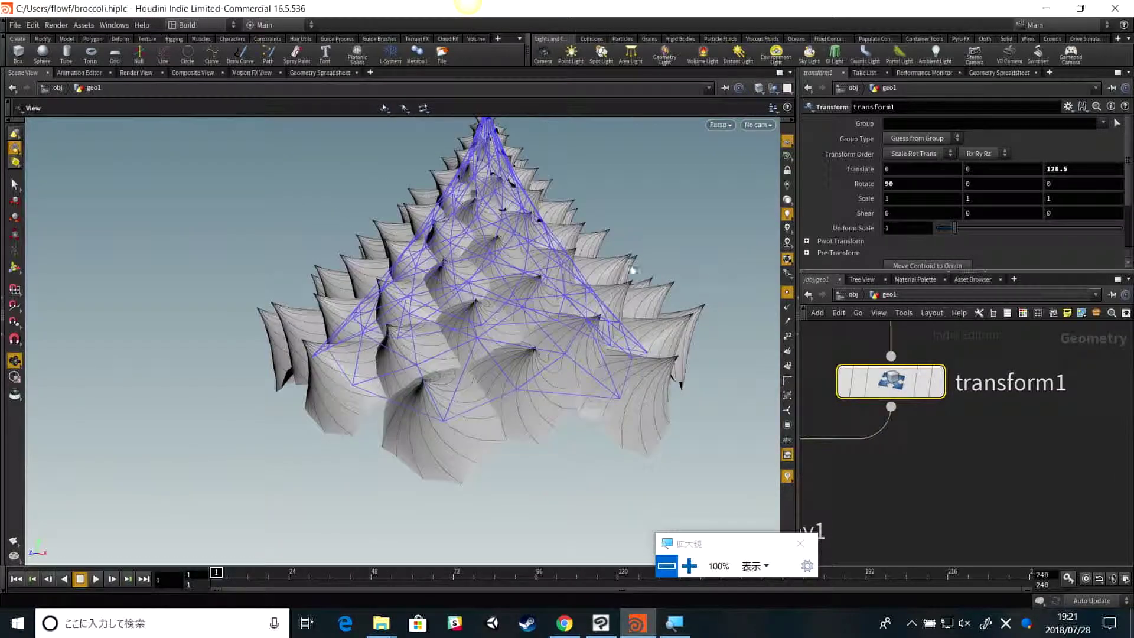
left_click_drag(633, 270, 680, 331)
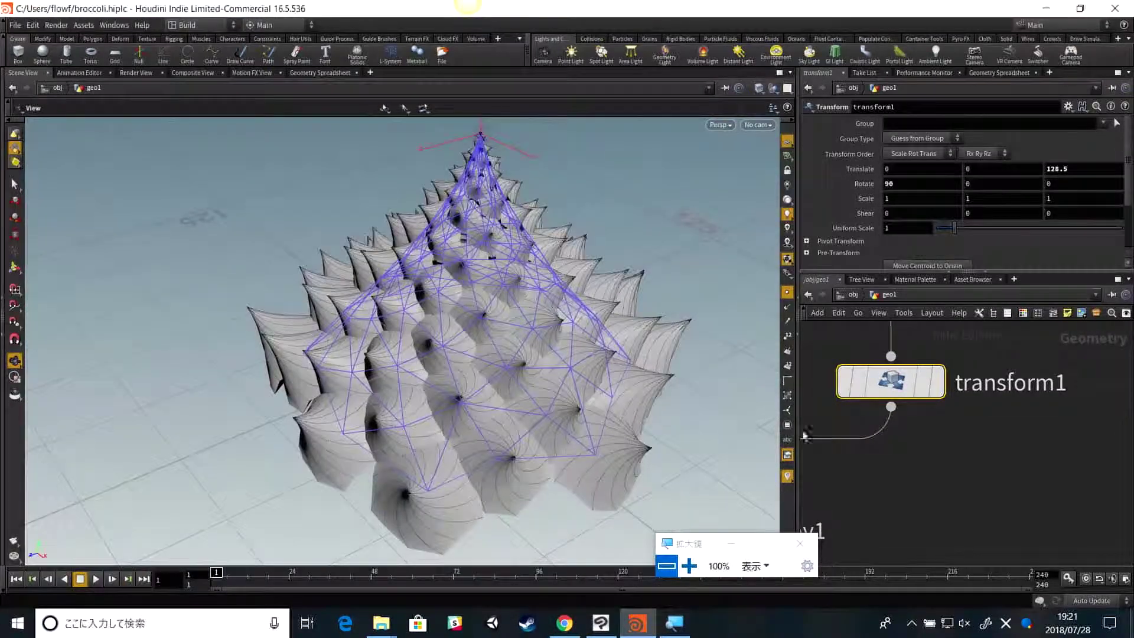
scroll(805, 436, "down", 5)
middle_click_drag(843, 392, 844, 502)
middle_click_drag(838, 433, 872, 457)
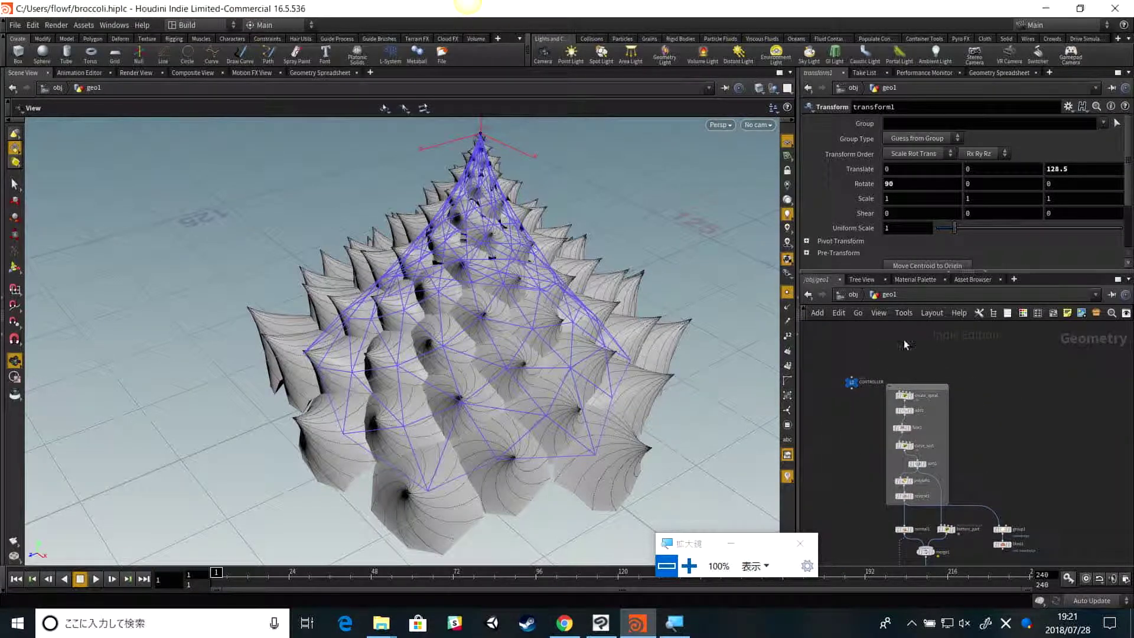
mouse_move(768, 289)
left_mouse_down()
mouse_move(684, 292)
mouse_move(711, 317)
left_mouse_up()
scroll(856, 382, "up", 5)
scroll(894, 400, "up", 5)
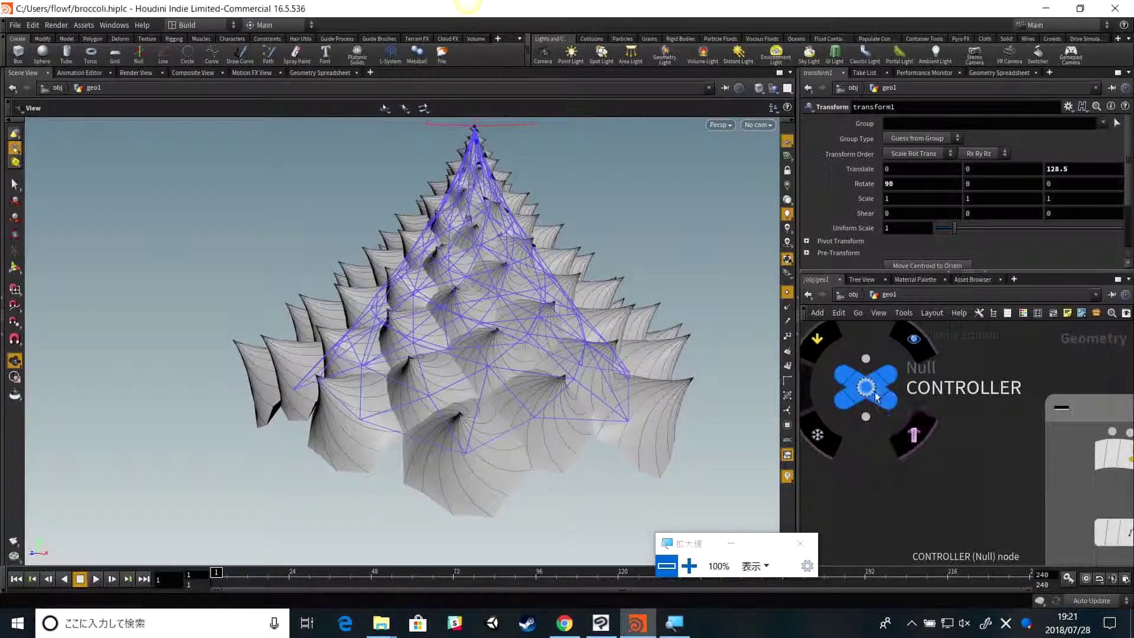
Step: Select the CONTROLLER null and copy its number pt parameter (94)
left_click(892, 401)
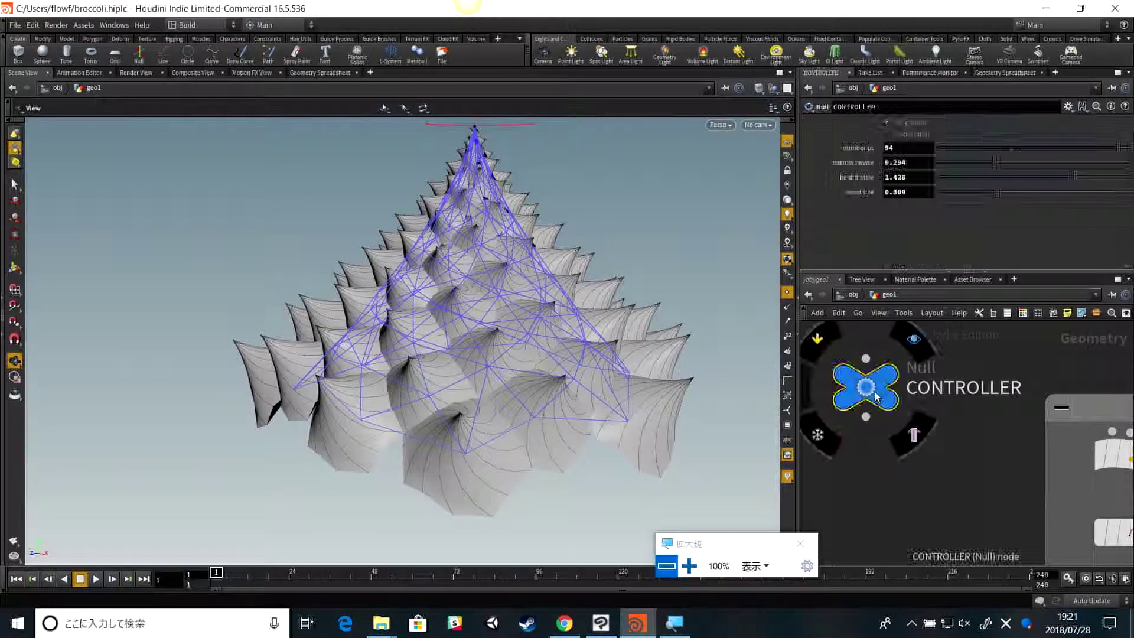
left_click(885, 148)
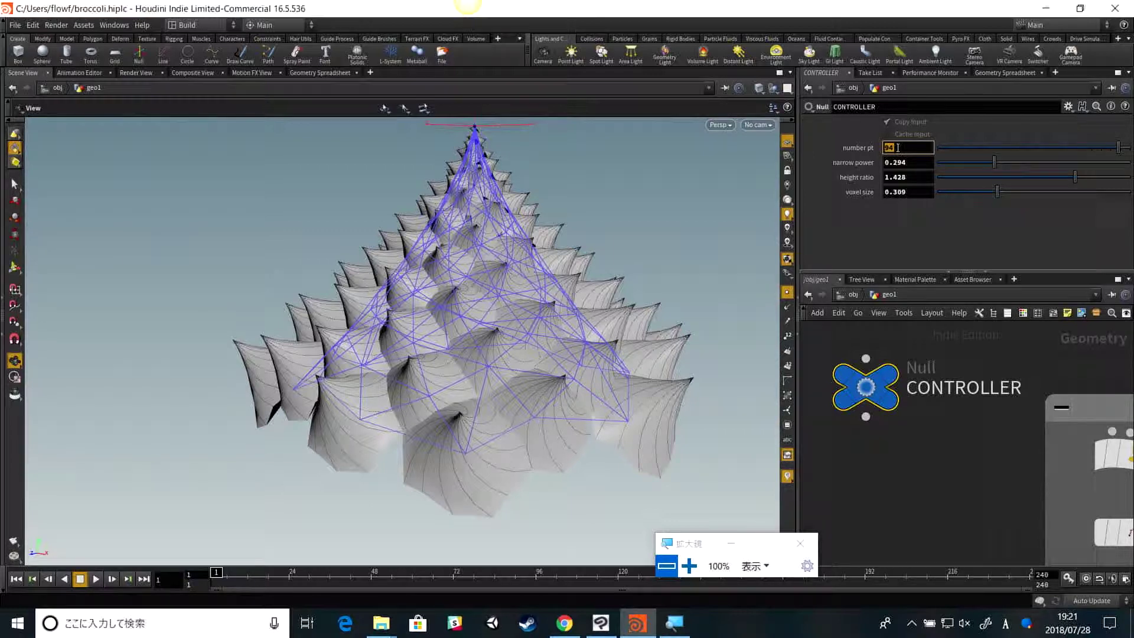
right_click(898, 147)
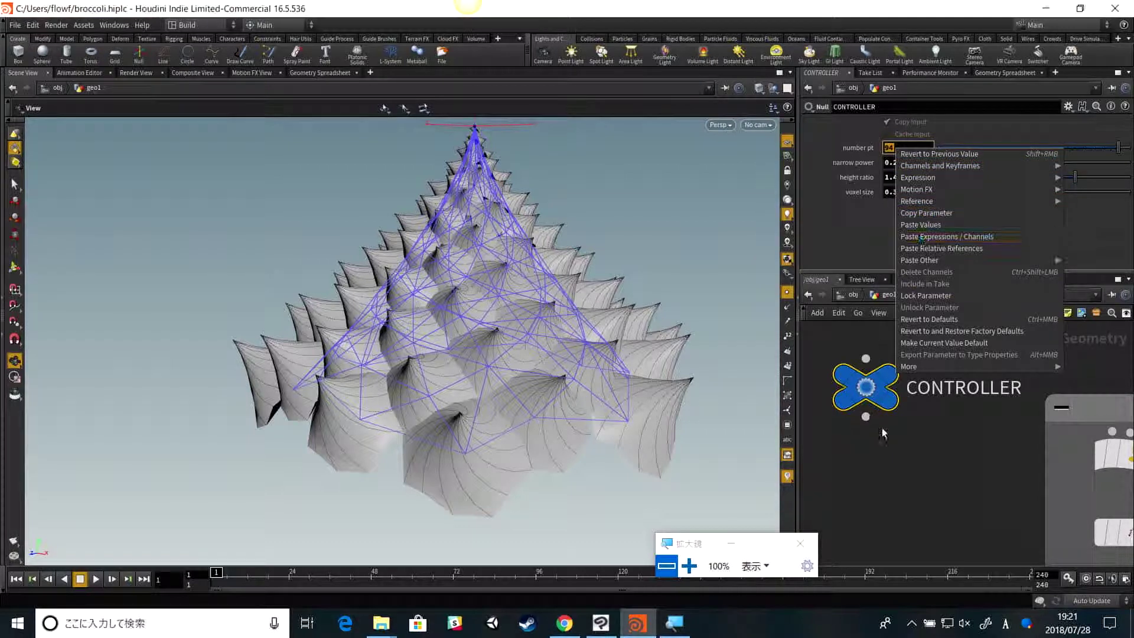
left_click(910, 462)
left_click_drag(918, 464, 844, 391)
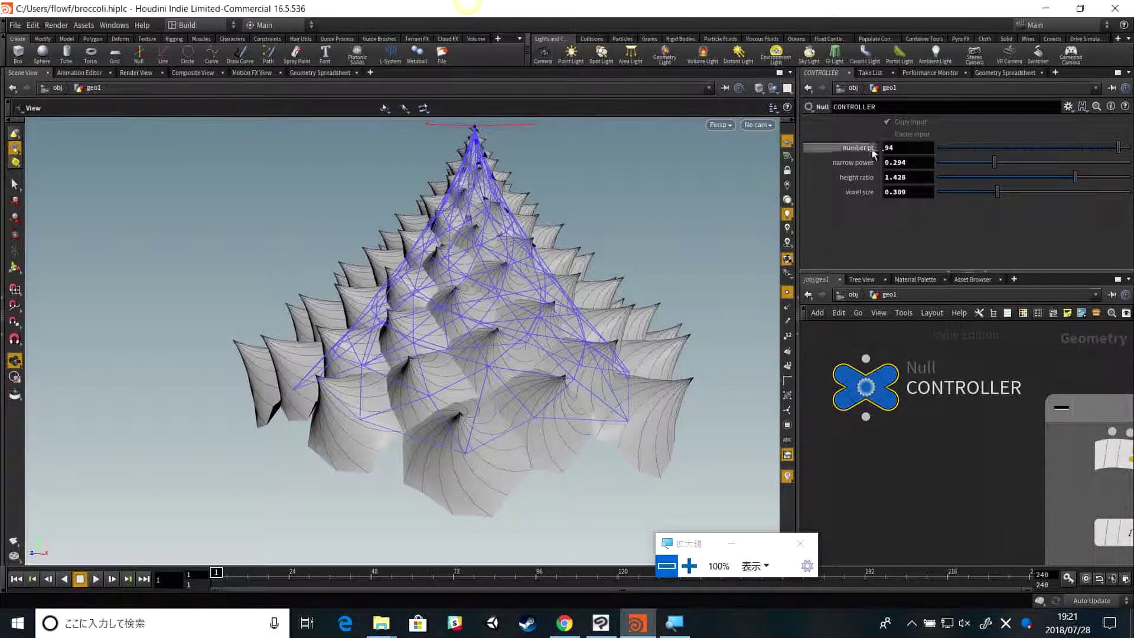
left_click(898, 147)
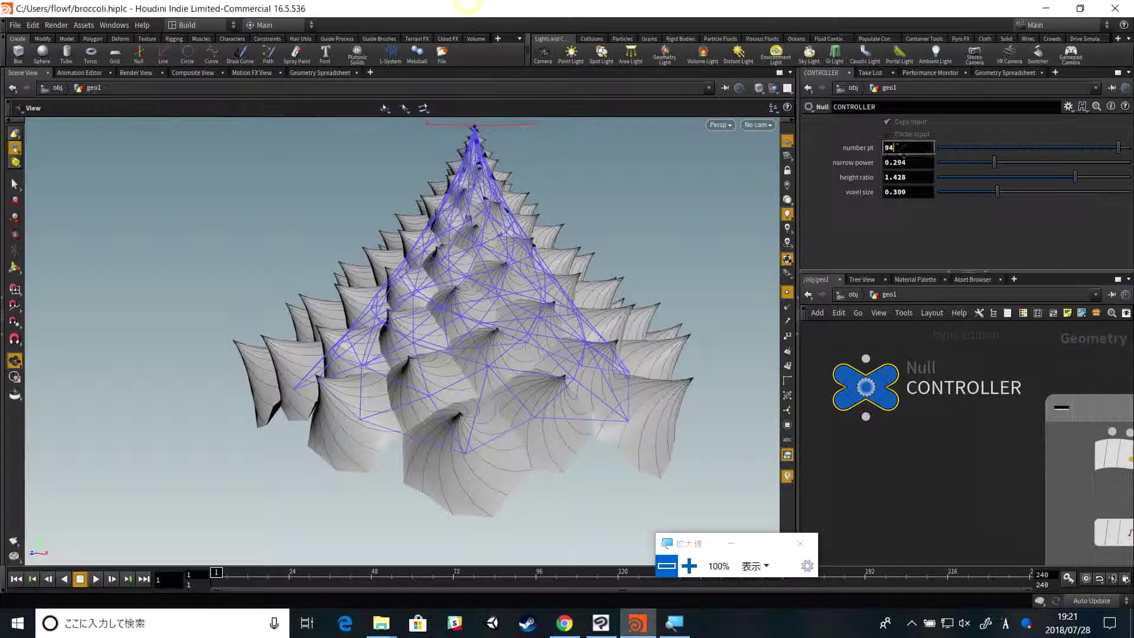
right_click(902, 147)
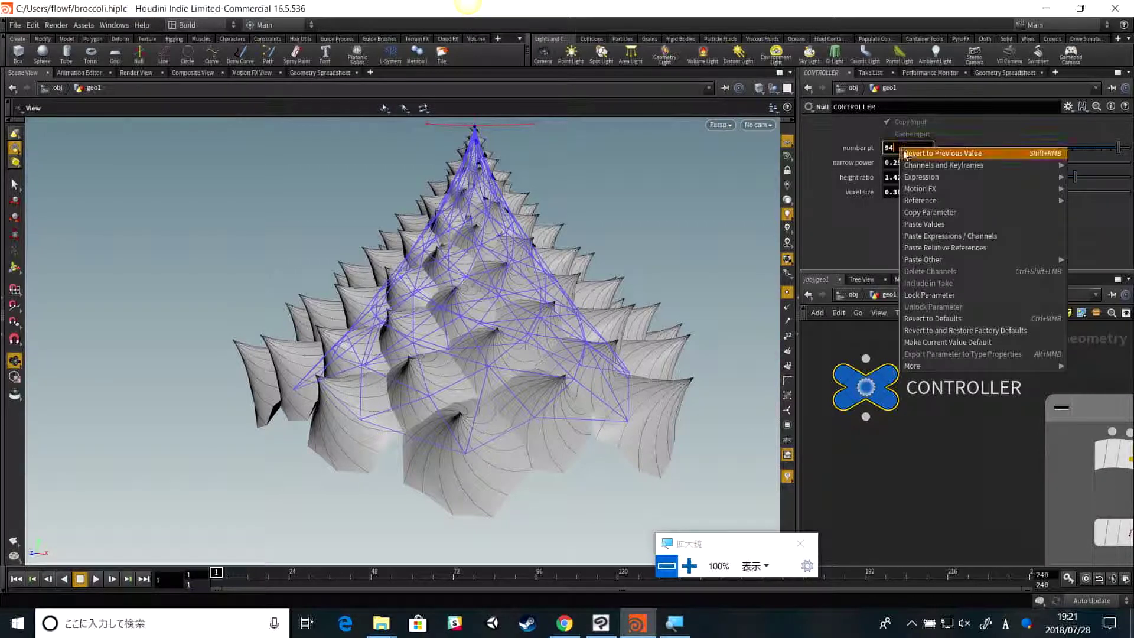
left_click(941, 213)
scroll(883, 473, "down", 3)
Step: Paste a relative reference to number pt into transform1's Translate Z
scroll(883, 472, "down", 3)
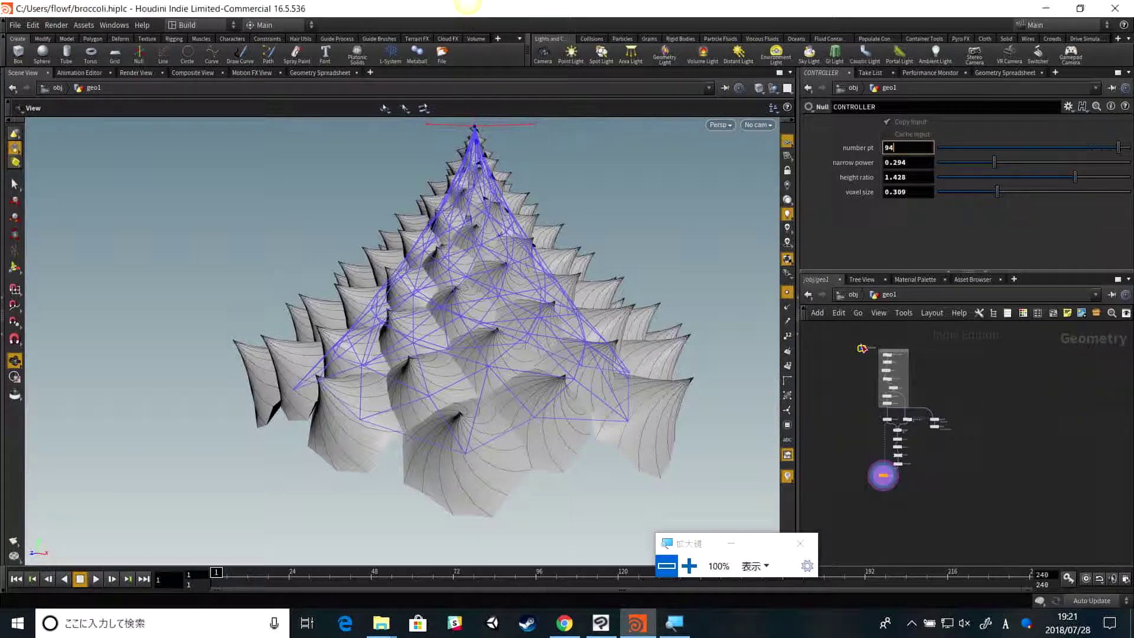
scroll(891, 488, "up", 3)
scroll(904, 449, "up", 3)
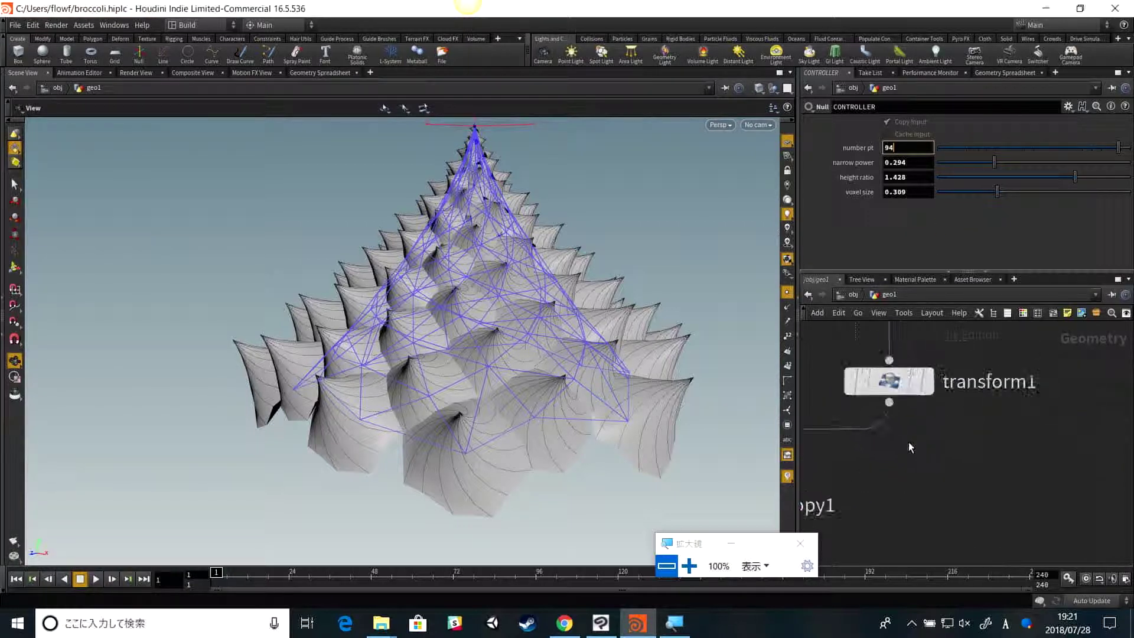
left_click(895, 384)
double_click(1058, 169)
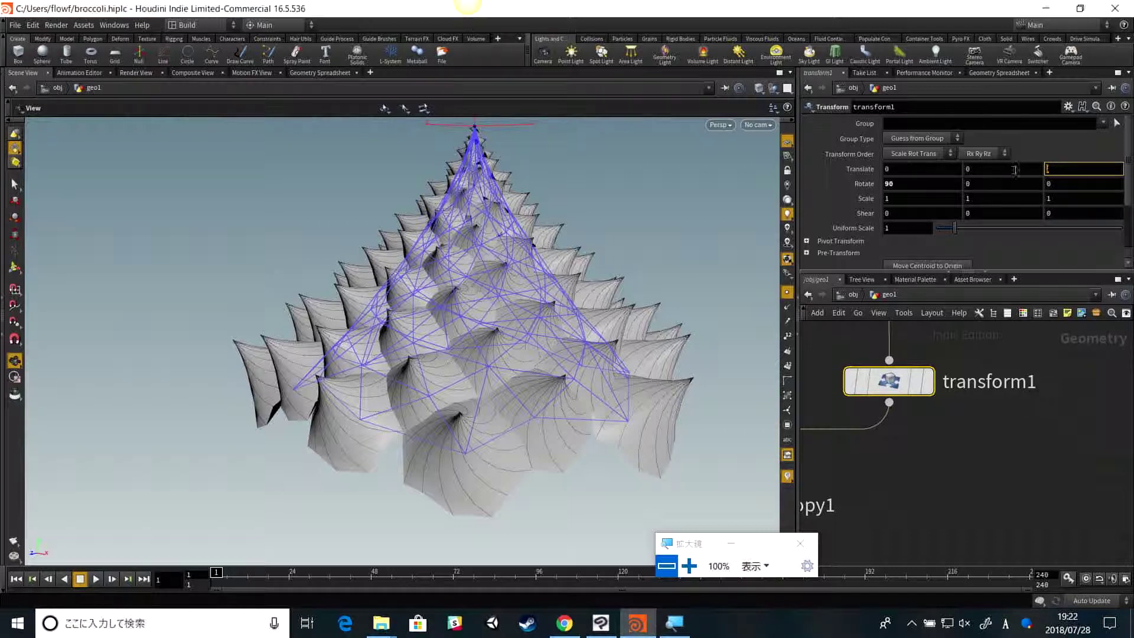
right_click(1058, 170)
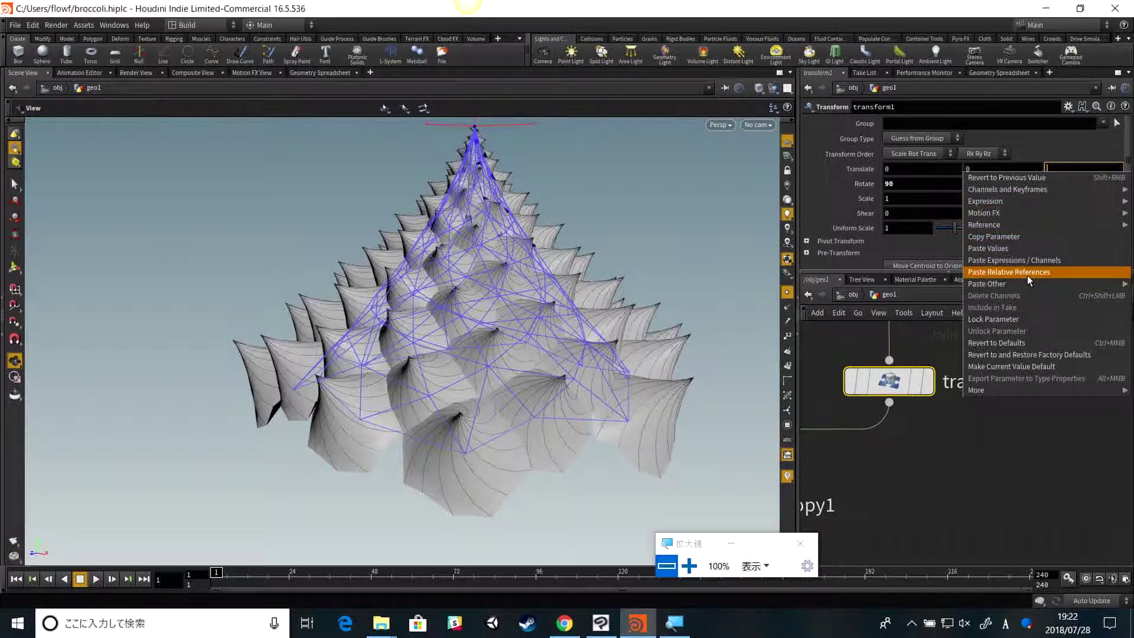
left_click(1027, 273)
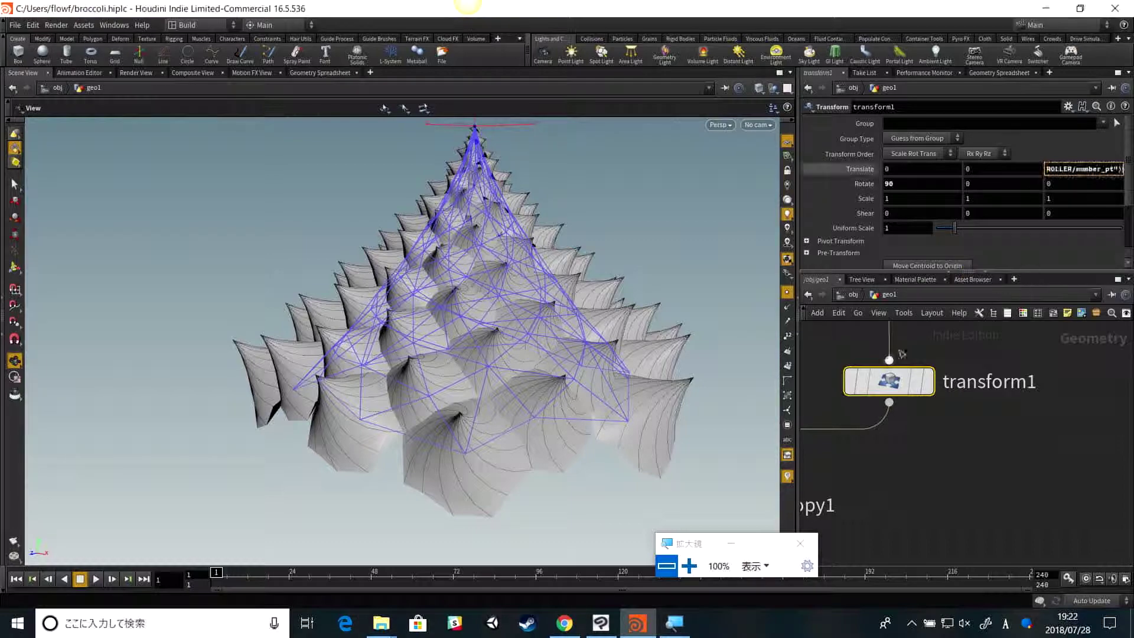
Step: Verify and commit Translate Z as ch("../CONTROLLER/number_pt")
left_click(689, 566)
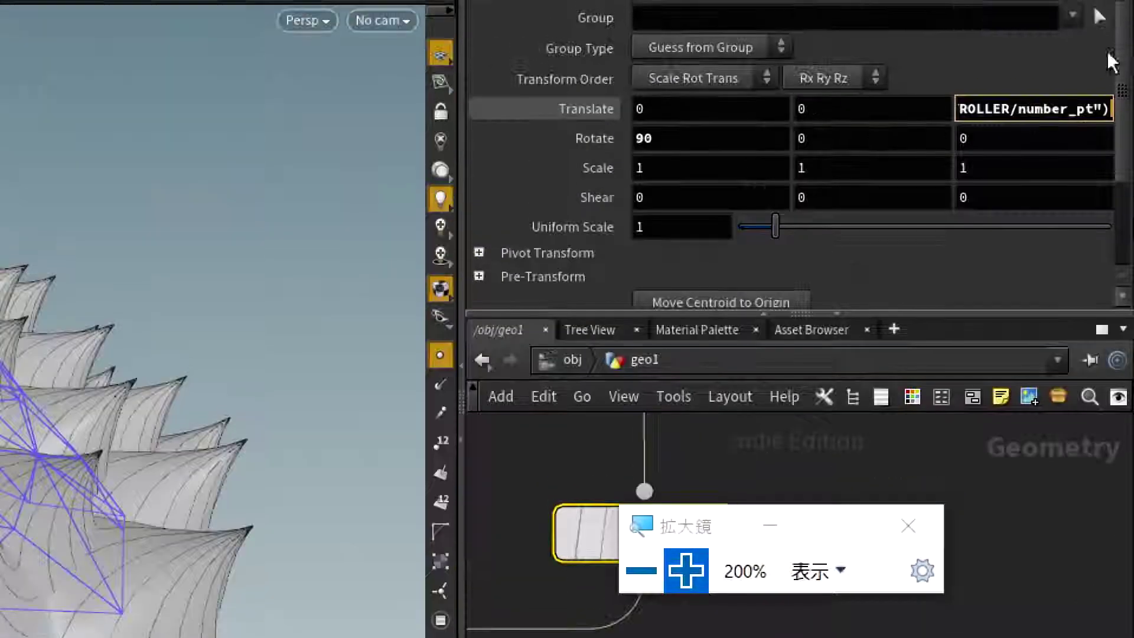
left_click(1056, 172)
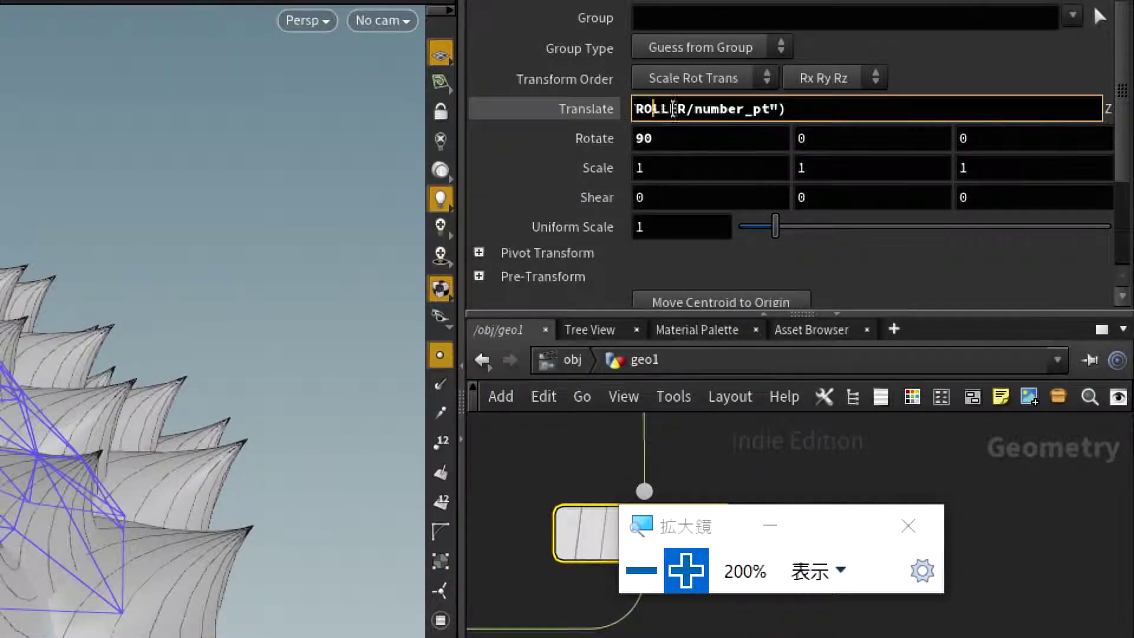
left_click_drag(938, 113, 691, 109)
left_click(692, 109)
key("Return")
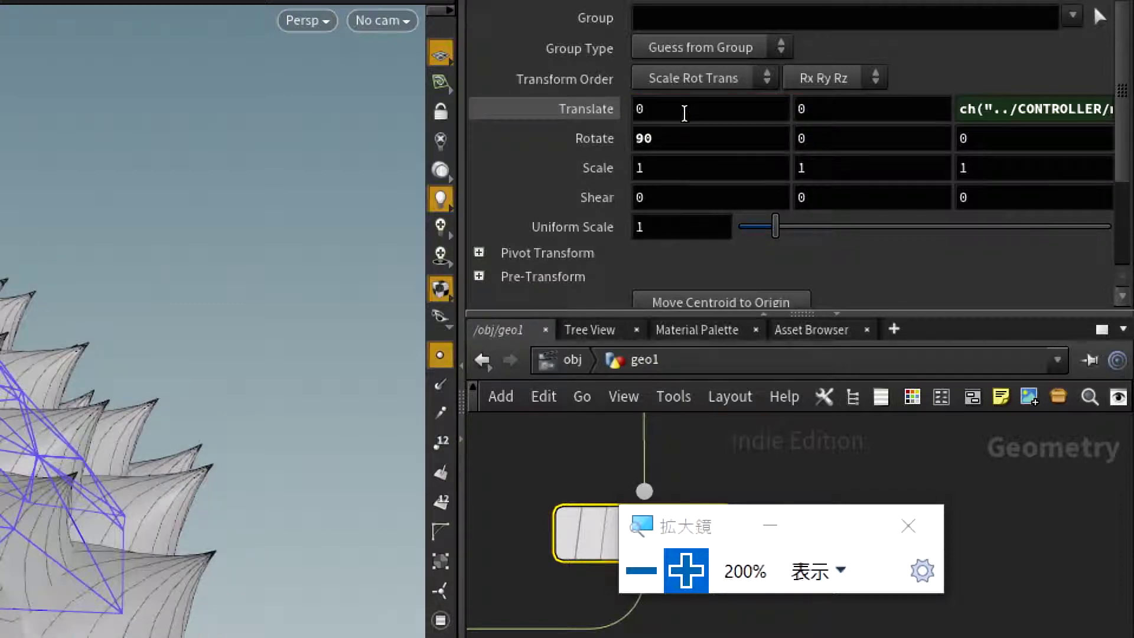
mouse_move(293, 249)
left_mouse_down()
mouse_move(306, 347)
mouse_move(261, 418)
mouse_move(317, 362)
mouse_move(329, 255)
mouse_move(306, 157)
mouse_move(299, 398)
mouse_move(214, 389)
left_mouse_up()
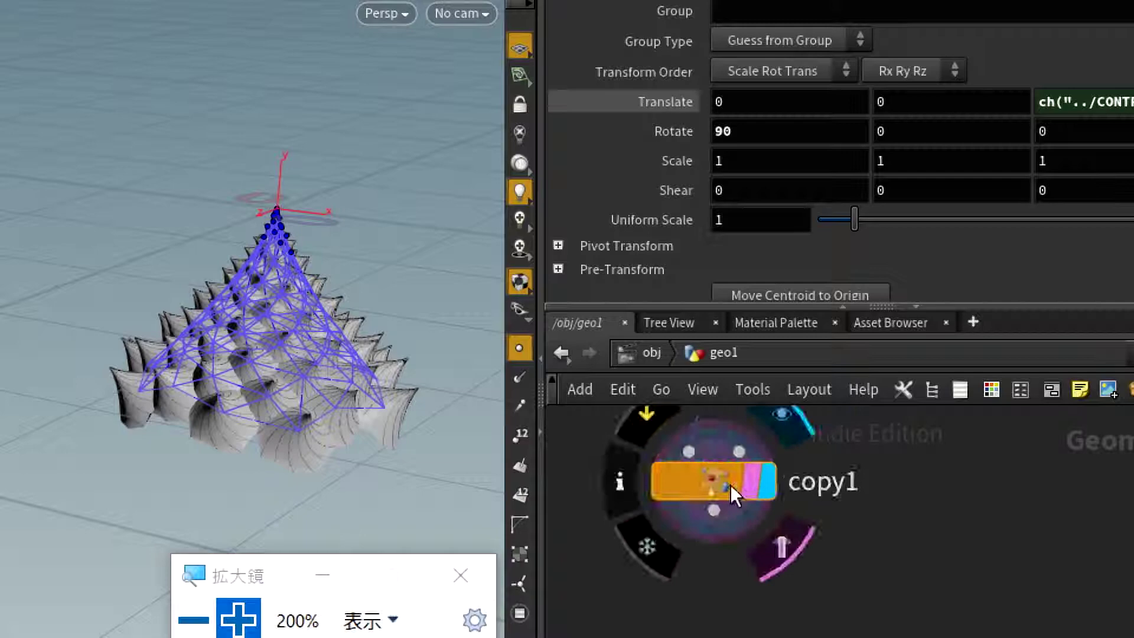
left_click(731, 486)
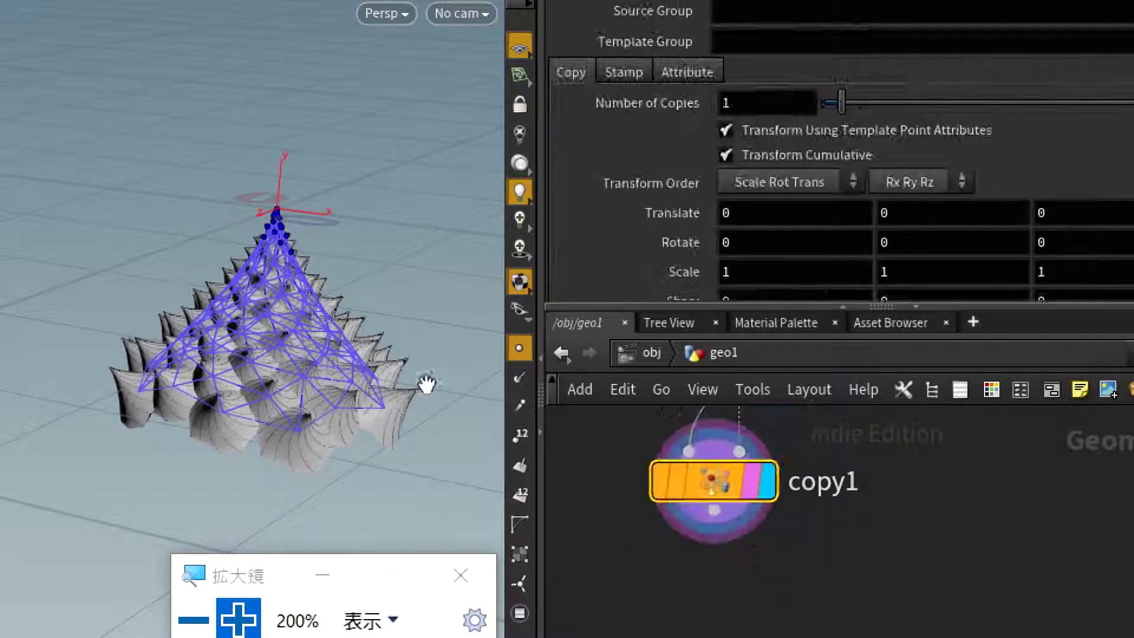
mouse_move(426, 385)
left_mouse_down()
mouse_move(324, 375)
mouse_move(302, 361)
mouse_move(271, 451)
left_mouse_up()
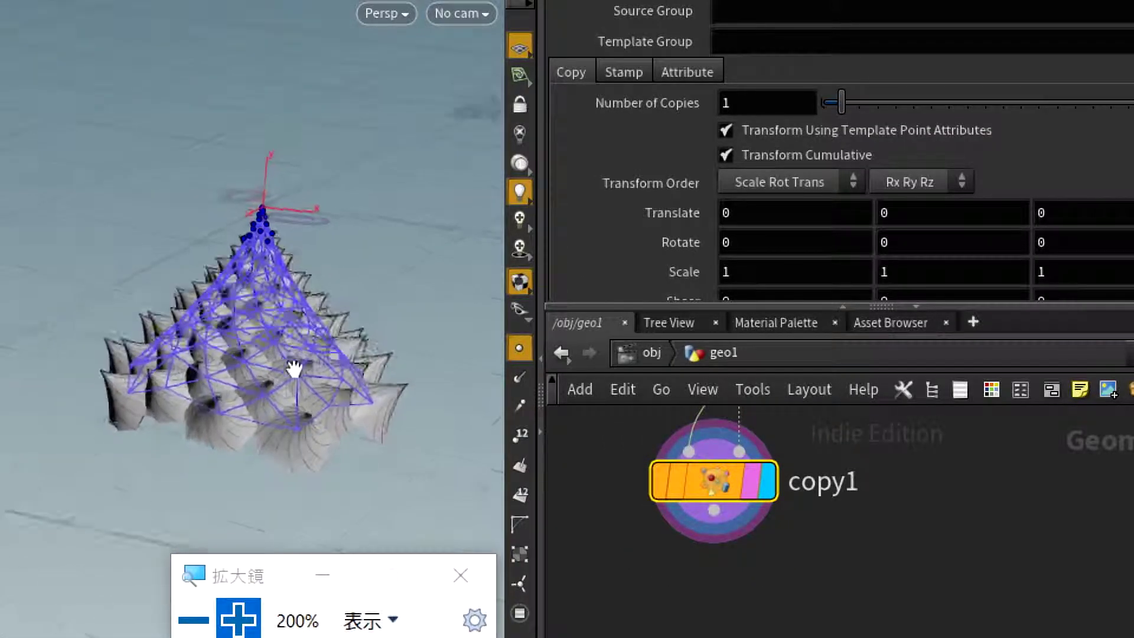
scroll(290, 362, "up", 5)
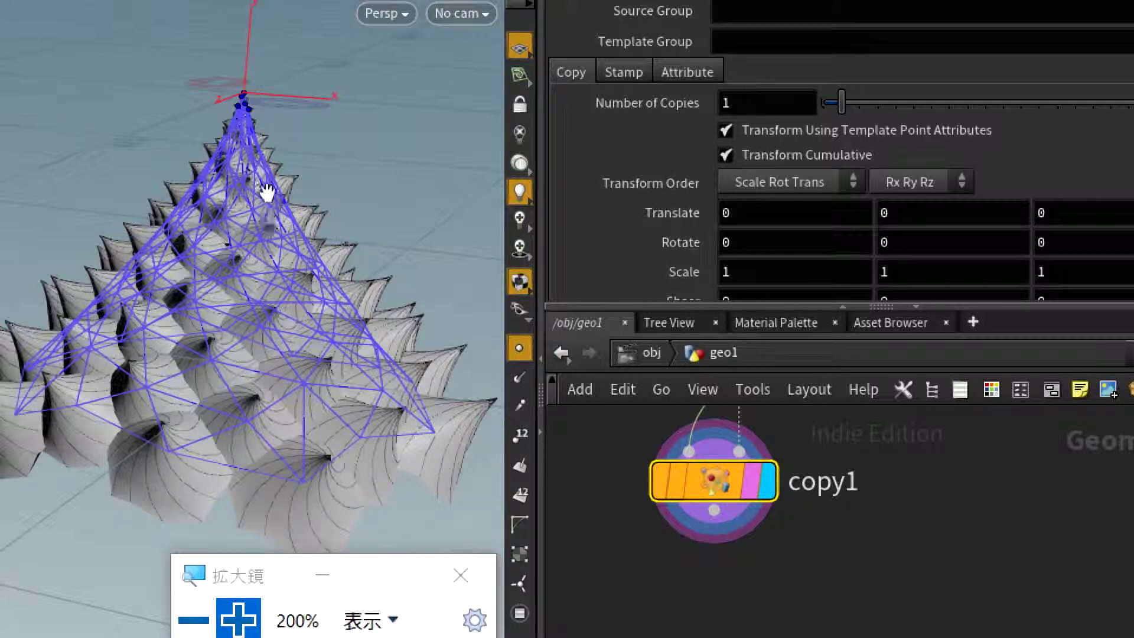
mouse_move(264, 195)
left_mouse_down()
mouse_move(260, 185)
mouse_move(256, 291)
mouse_move(223, 220)
mouse_move(221, 253)
mouse_move(248, 226)
mouse_move(252, 253)
mouse_move(337, 259)
mouse_move(370, 345)
mouse_move(342, 346)
left_mouse_up()
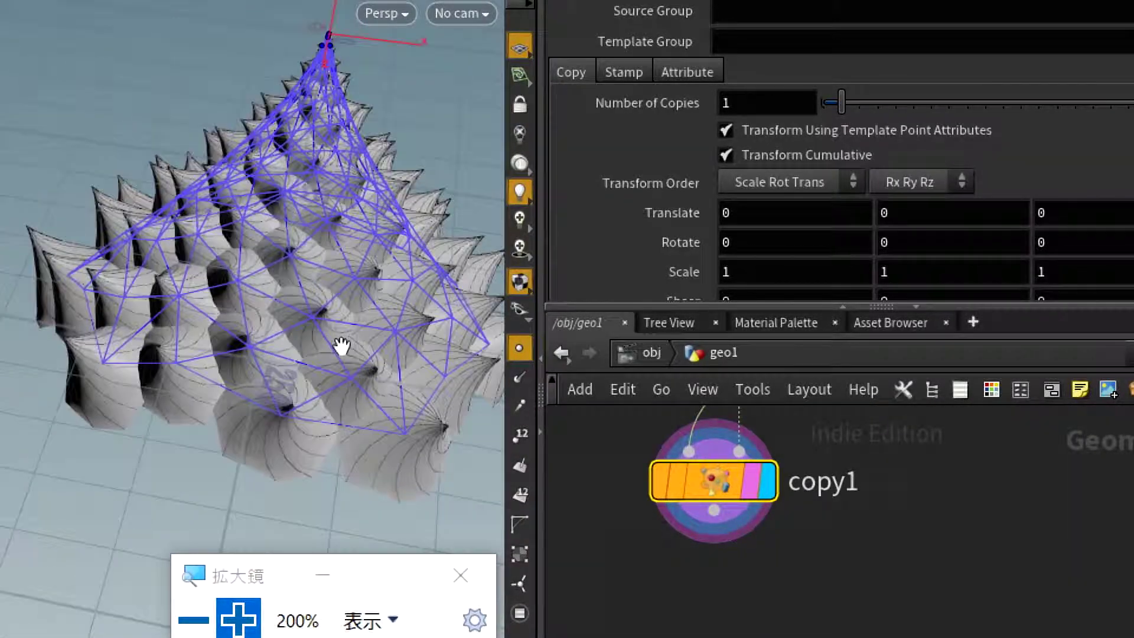
mouse_move(321, 433)
left_mouse_down()
mouse_move(401, 291)
mouse_move(299, 329)
mouse_move(375, 336)
mouse_move(381, 225)
mouse_move(379, 398)
mouse_move(354, 438)
left_mouse_up()
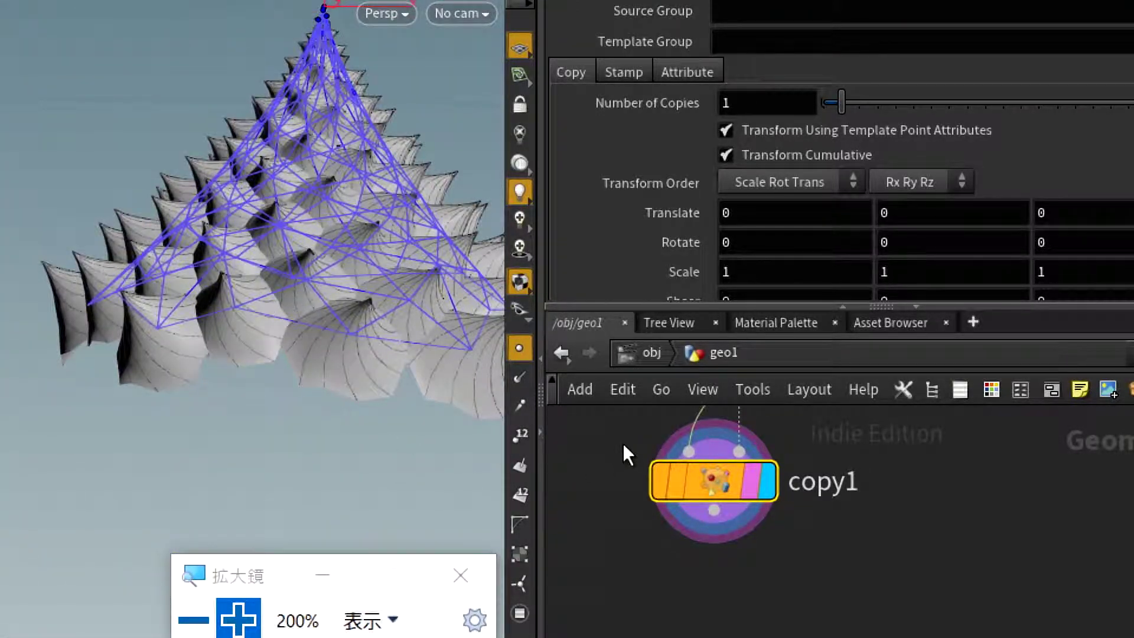
scroll(623, 444, "down", 3)
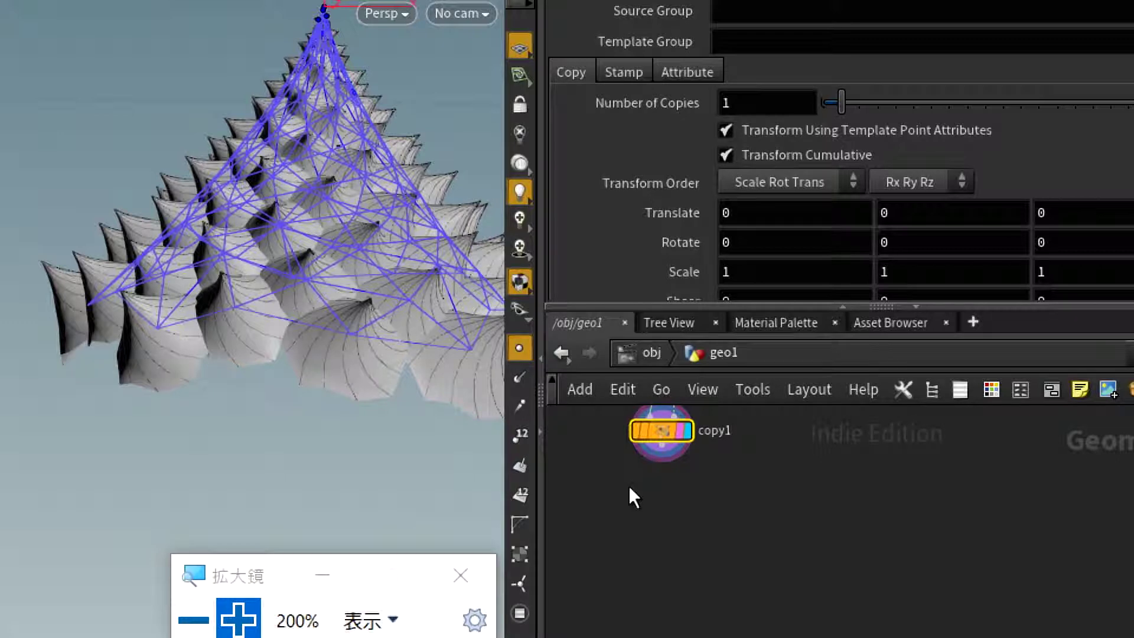
scroll(652, 502, "up", 2)
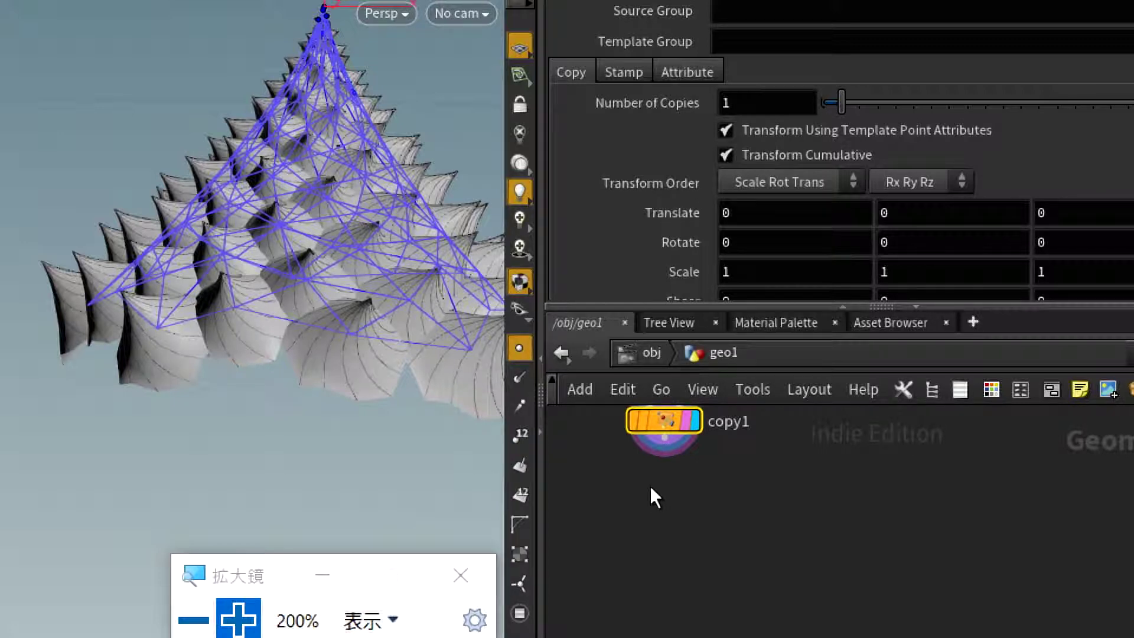
mouse_move(253, 410)
left_mouse_down()
mouse_move(233, 372)
mouse_move(283, 261)
mouse_move(198, 303)
mouse_move(278, 326)
left_mouse_up()
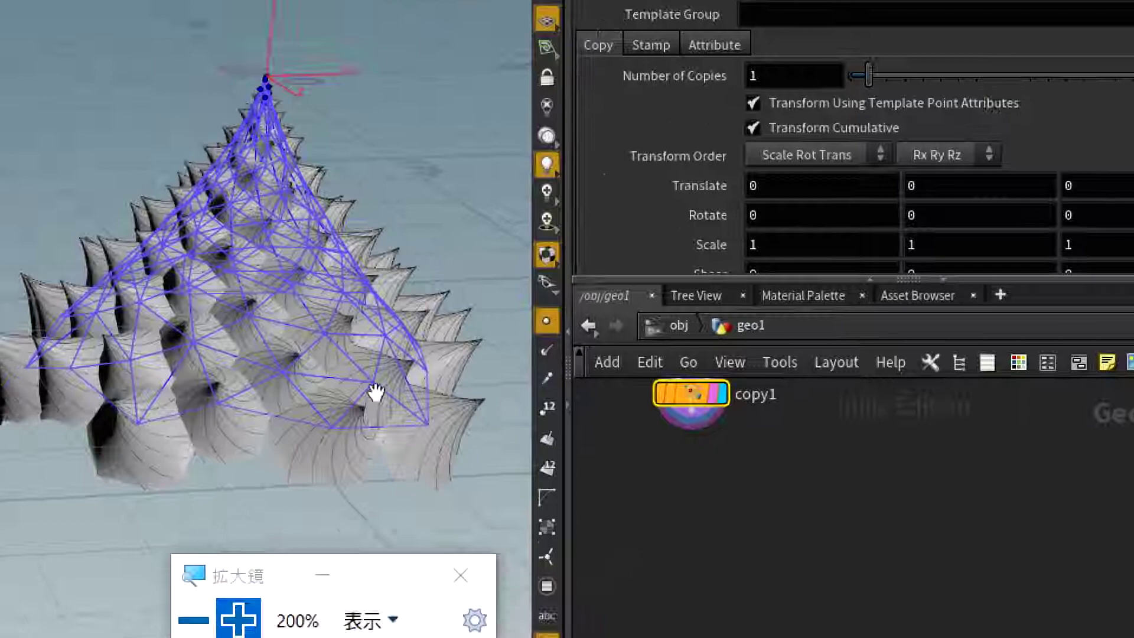
scroll(265, 249, "up", 2)
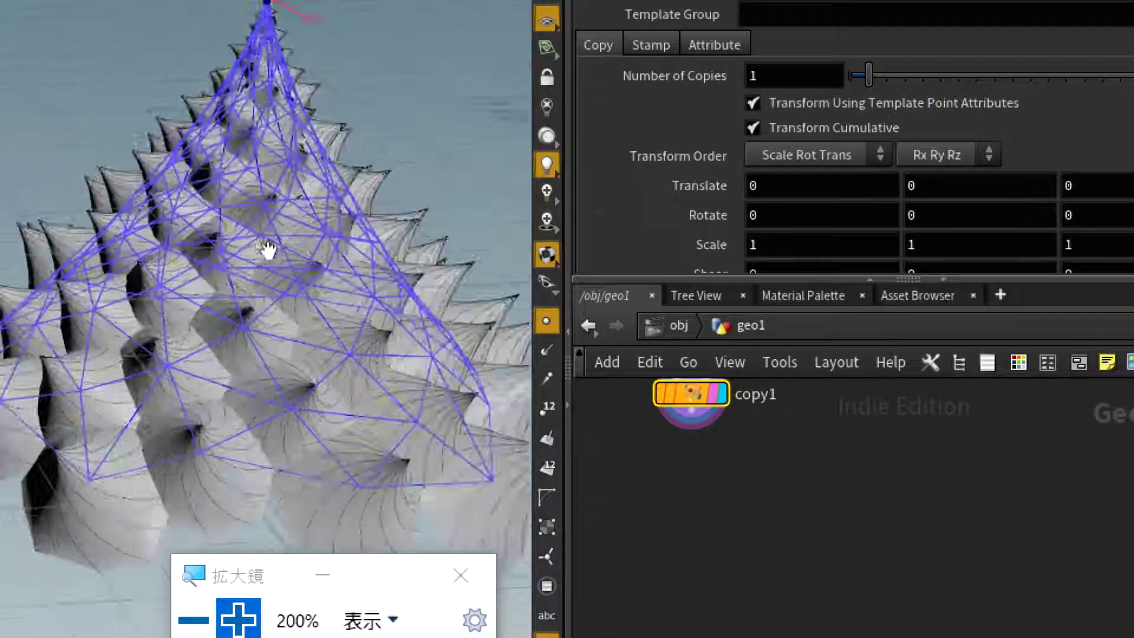
scroll(249, 160, "up", 3)
mouse_move(264, 270)
left_mouse_down()
mouse_move(233, 337)
mouse_move(349, 279)
left_mouse_up()
scroll(232, 336, "up", 3)
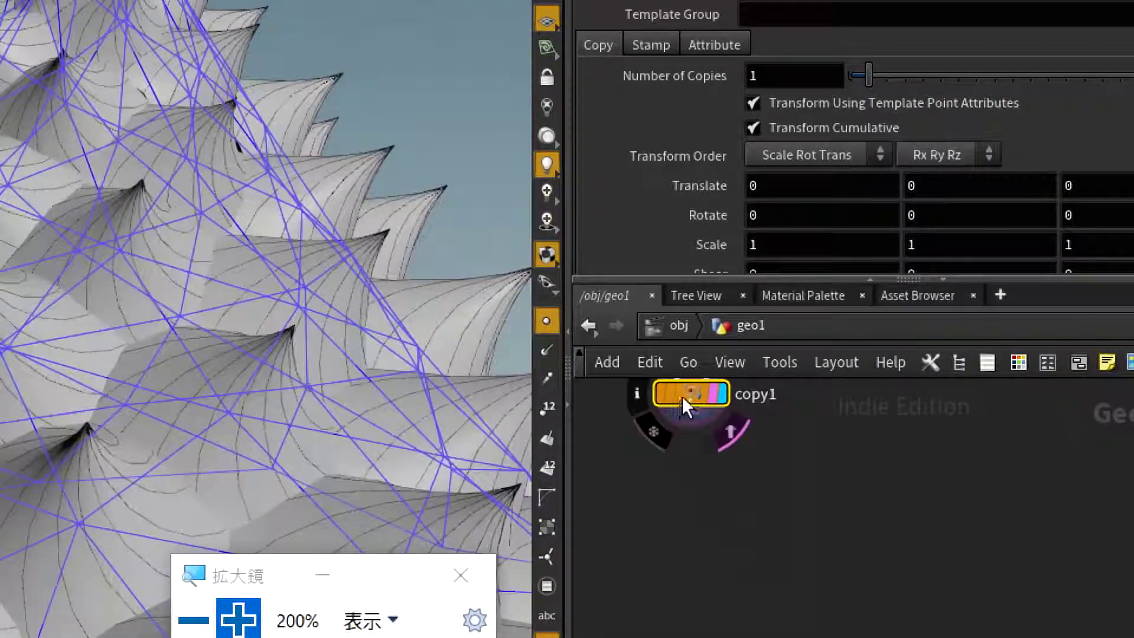
scroll(335, 370, "up", 2)
scroll(331, 225, "up", 3)
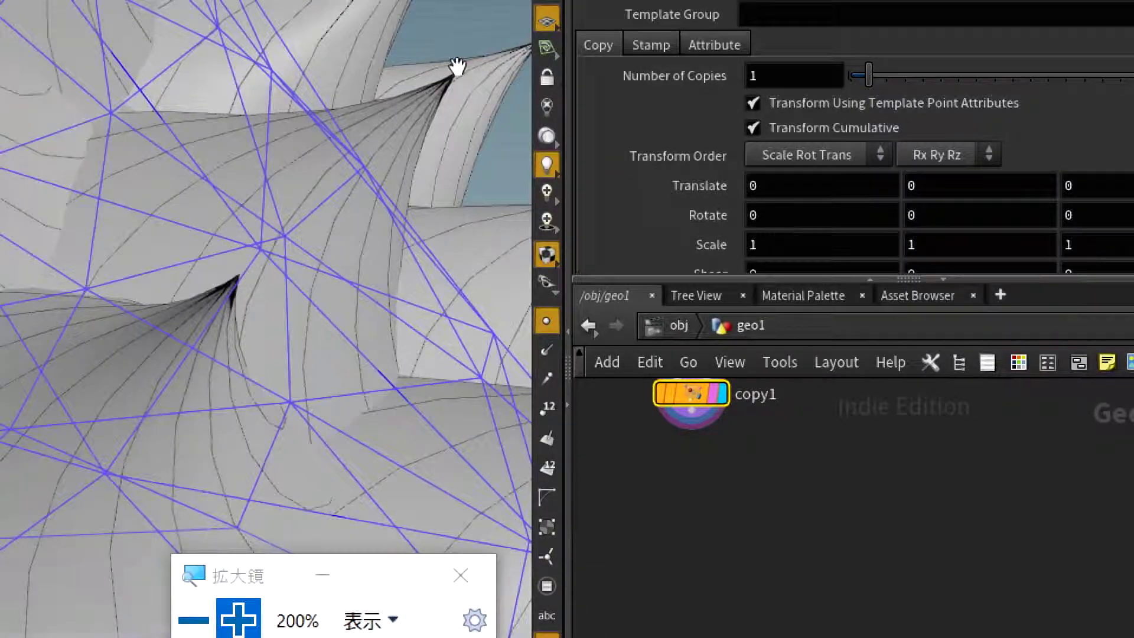
scroll(443, 74, "down", 3)
scroll(266, 107, "down", 2)
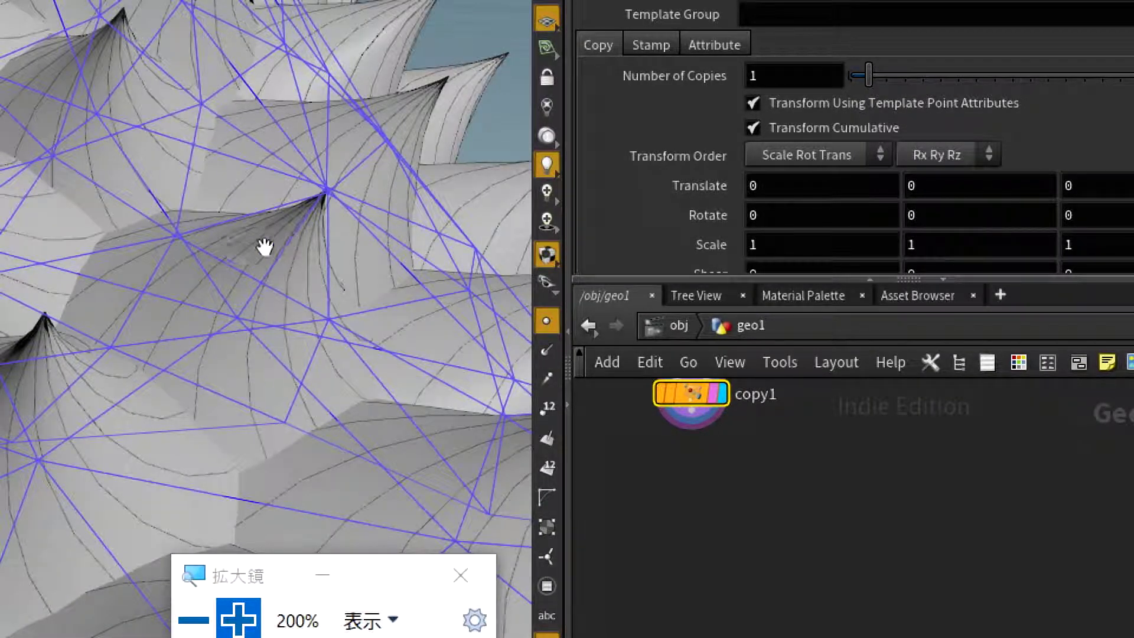
left_click_drag(274, 240, 247, 240)
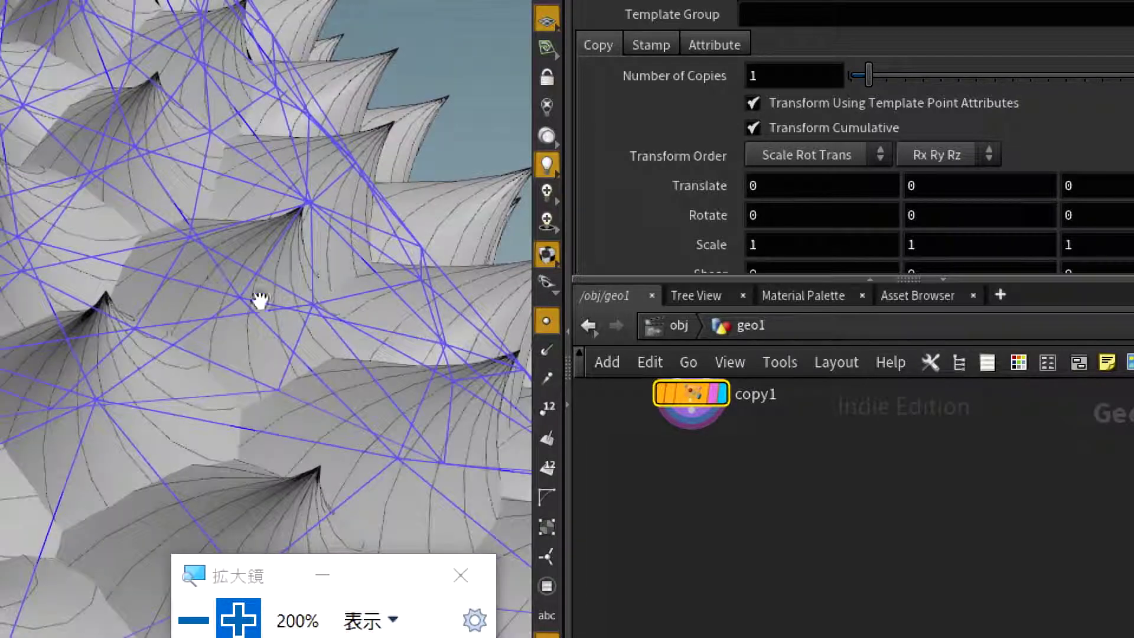
mouse_move(258, 299)
left_mouse_down()
mouse_move(299, 266)
mouse_move(251, 274)
left_mouse_up()
scroll(266, 281, "up", 3)
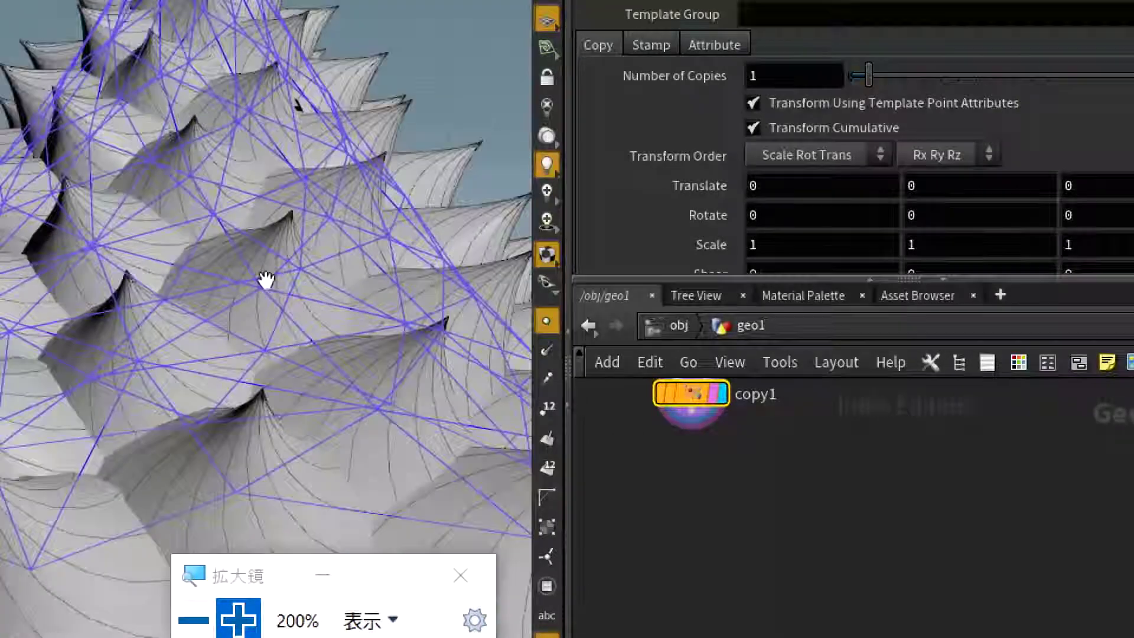
scroll(266, 281, "up", 2)
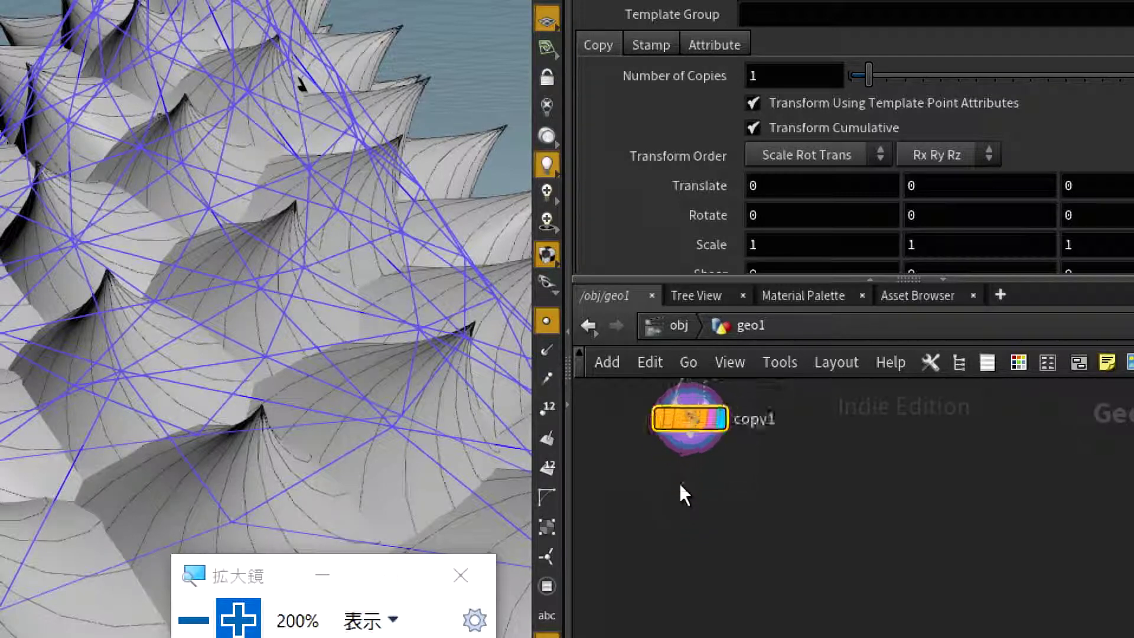
mouse_move(690, 426)
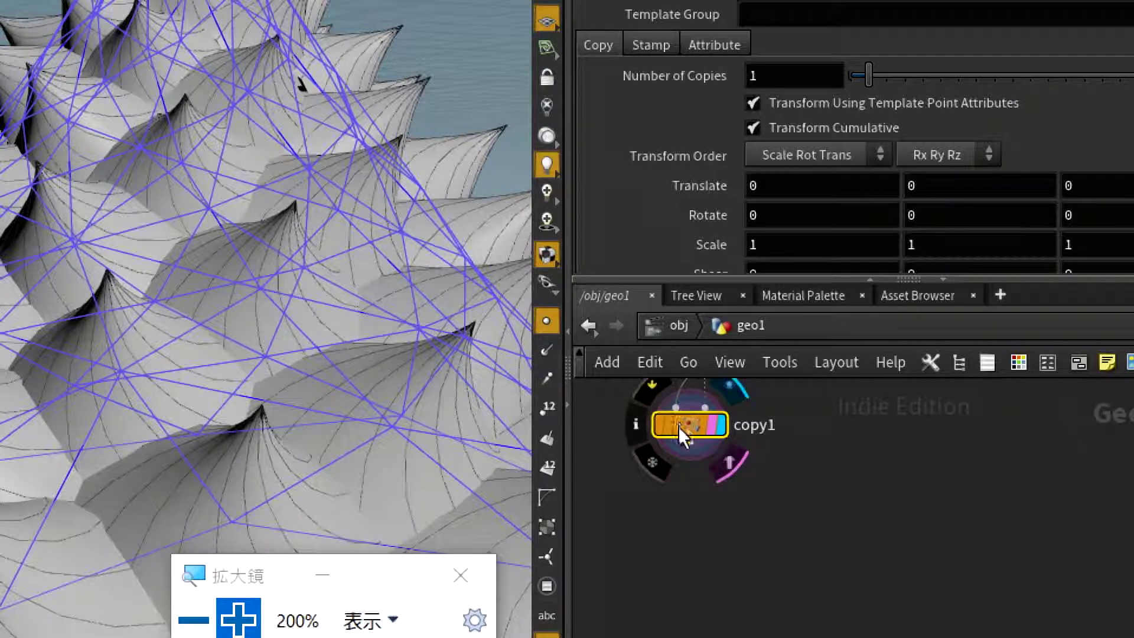
scroll(741, 573, "down", 3)
Step: Wrap the chain from bottom_part and merge1 through pack1, transform1 and copy1 in a network box
scroll(740, 552, "down", 2)
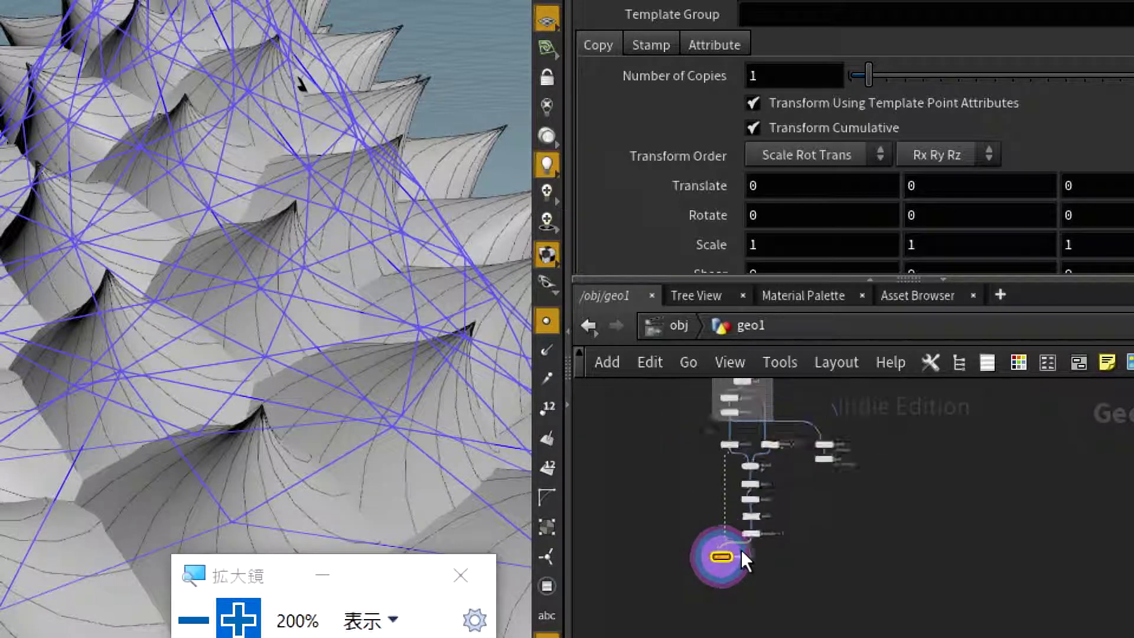
mouse_move(787, 591)
left_mouse_down()
mouse_move(676, 437)
mouse_move(802, 592)
left_mouse_up()
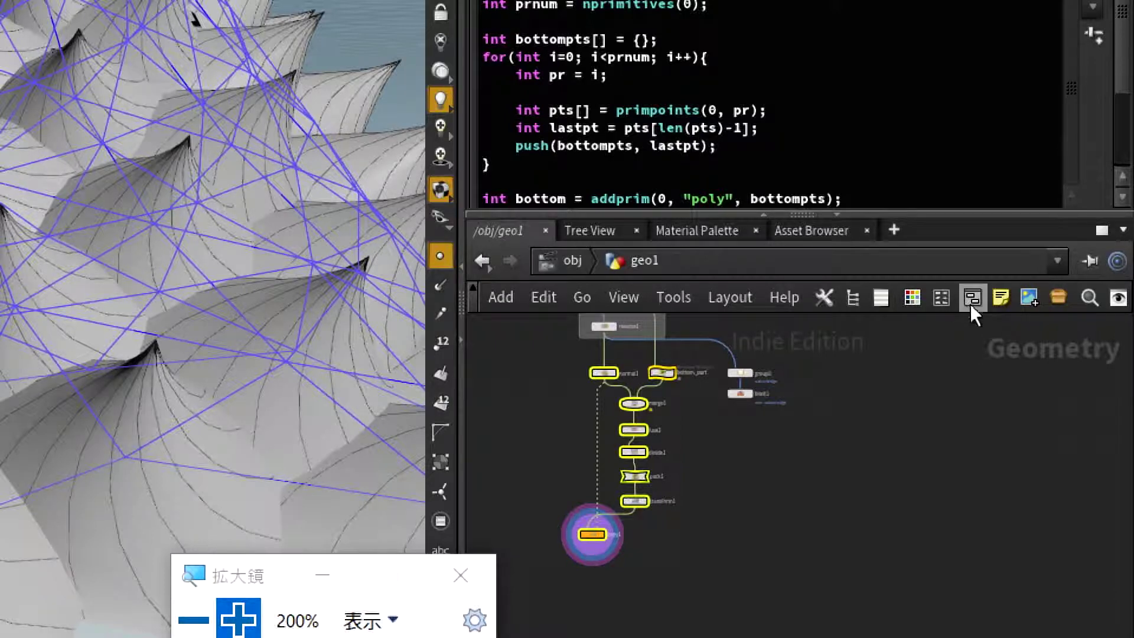
left_click(980, 297)
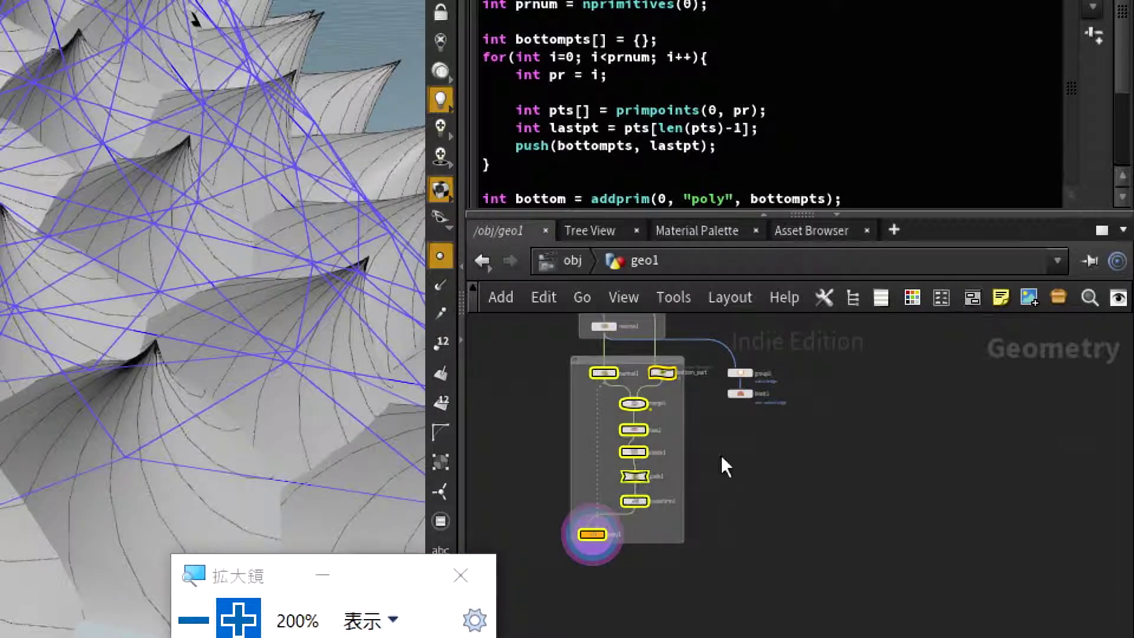
left_click(728, 524)
middle_click_drag(633, 605, 670, 554)
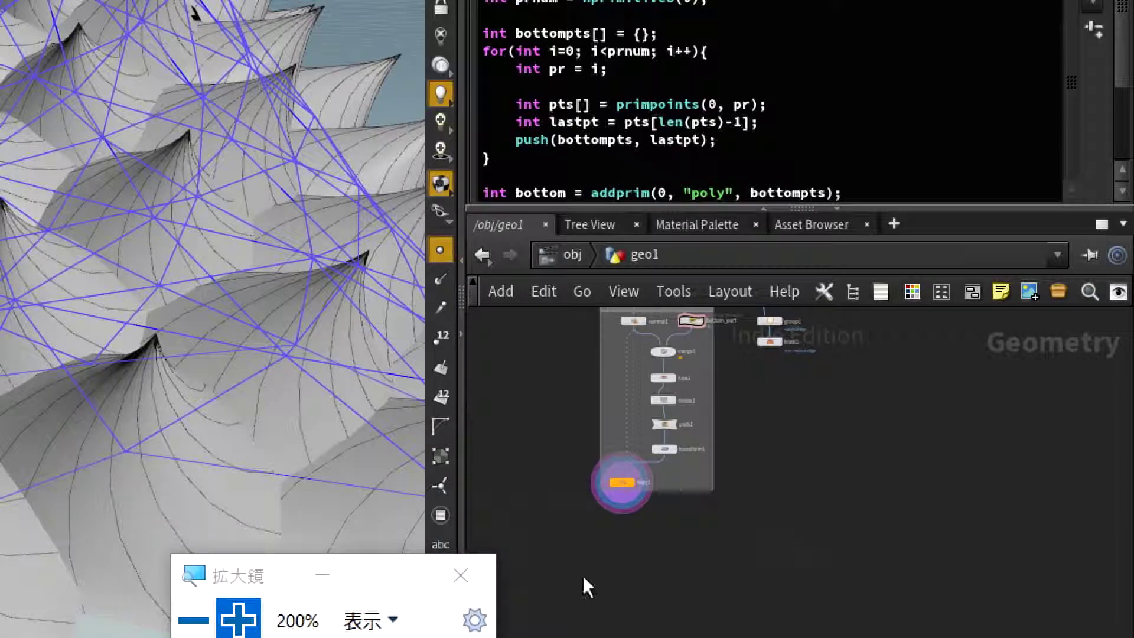
Step: Add a For-Each Number block (foreach_begin1, foreach_count1, foreach_end1) below the boxed chain
key("Tab")
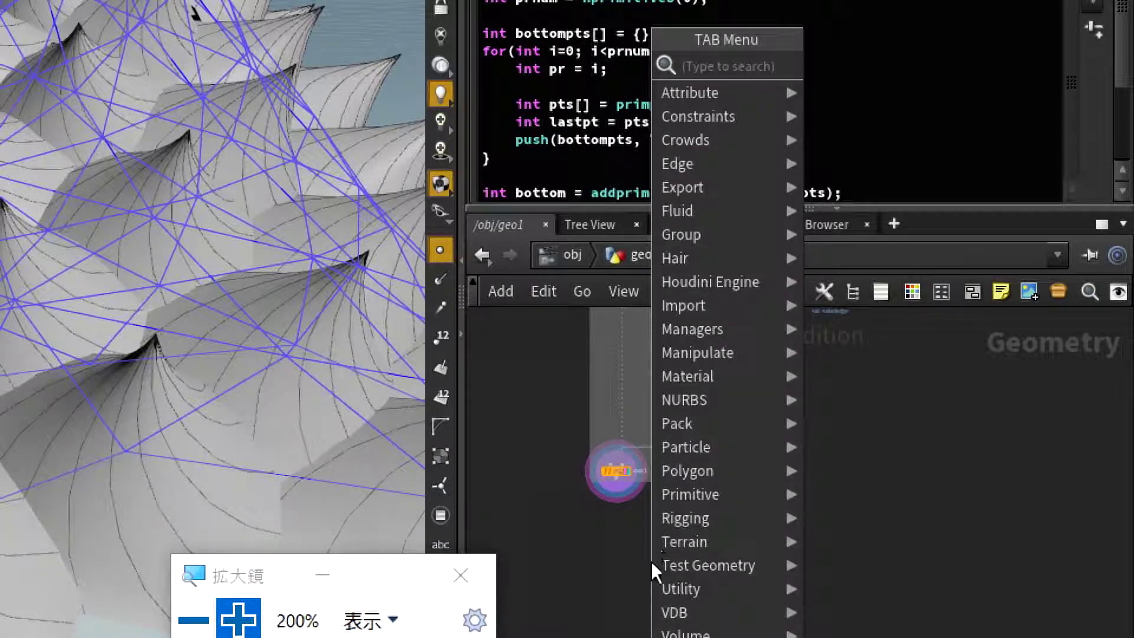
type("for")
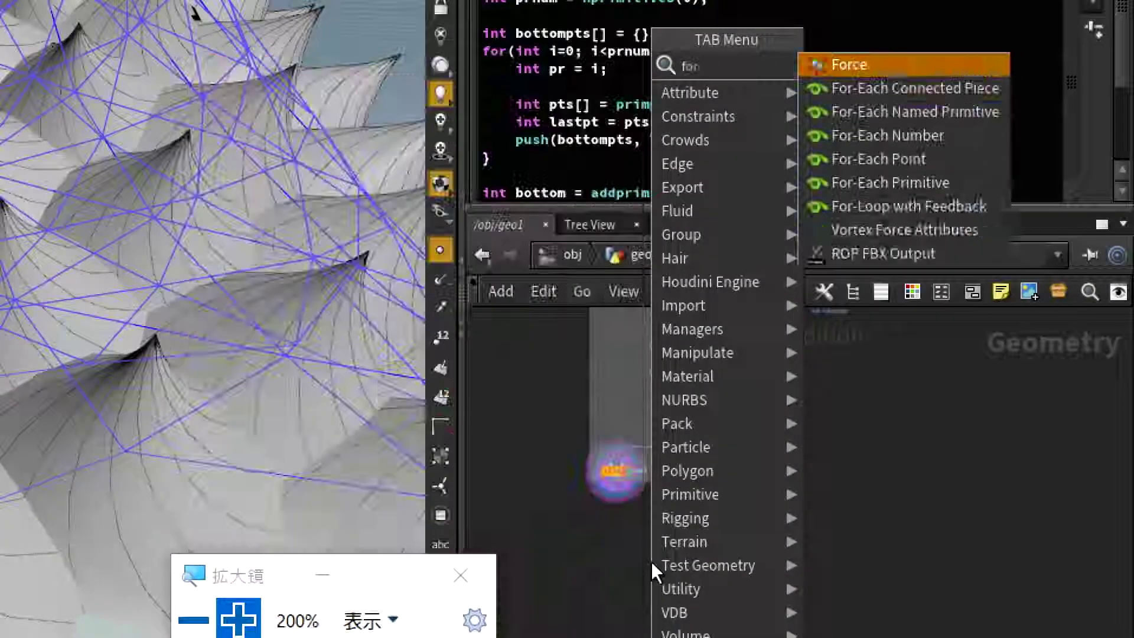
type("each")
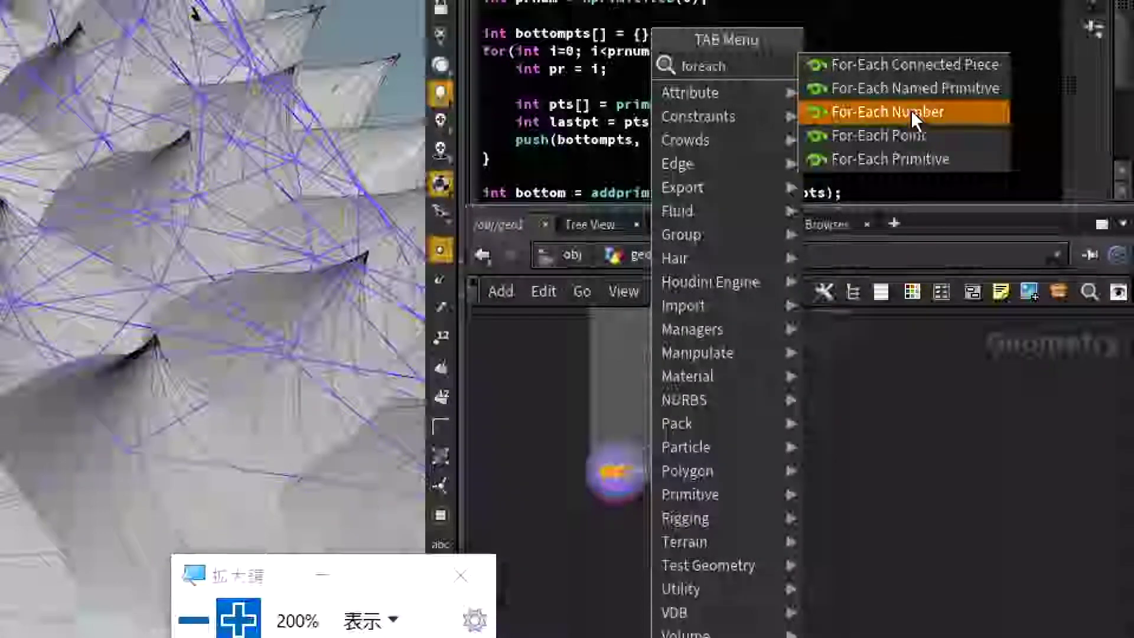
left_click(624, 539)
scroll(636, 490, "up", 3)
Step: Deselect the new loop nodes and drop foreach_end1 lower in the network
left_click(642, 572)
scroll(635, 502, "up", 3)
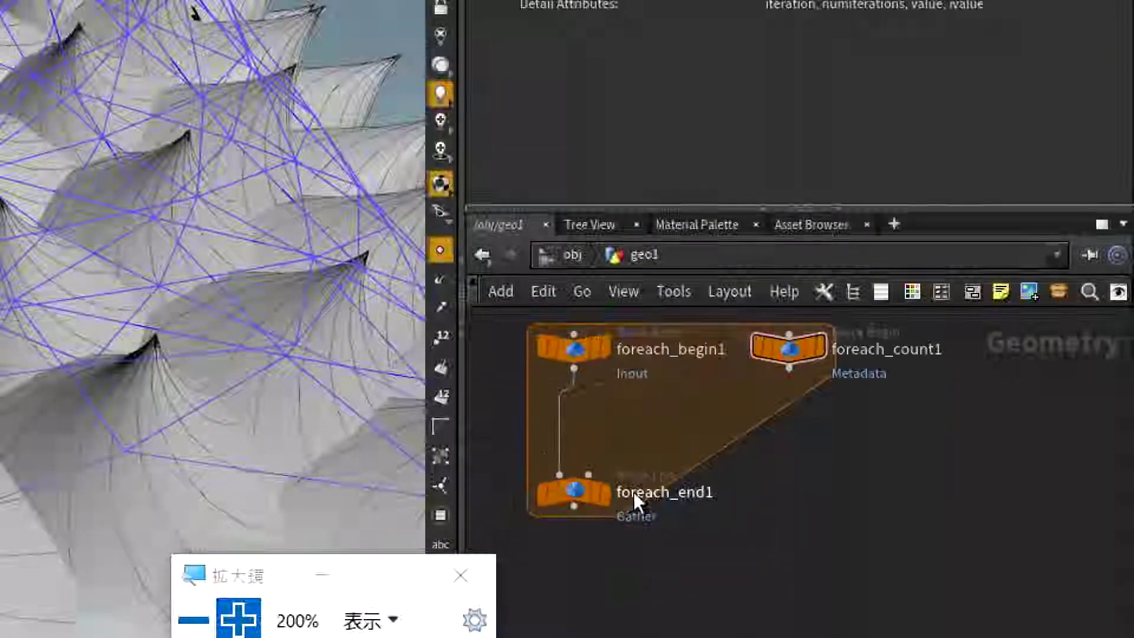
left_click_drag(587, 499, 576, 597)
scroll(583, 490, "down", 3)
scroll(585, 482, "up", 2)
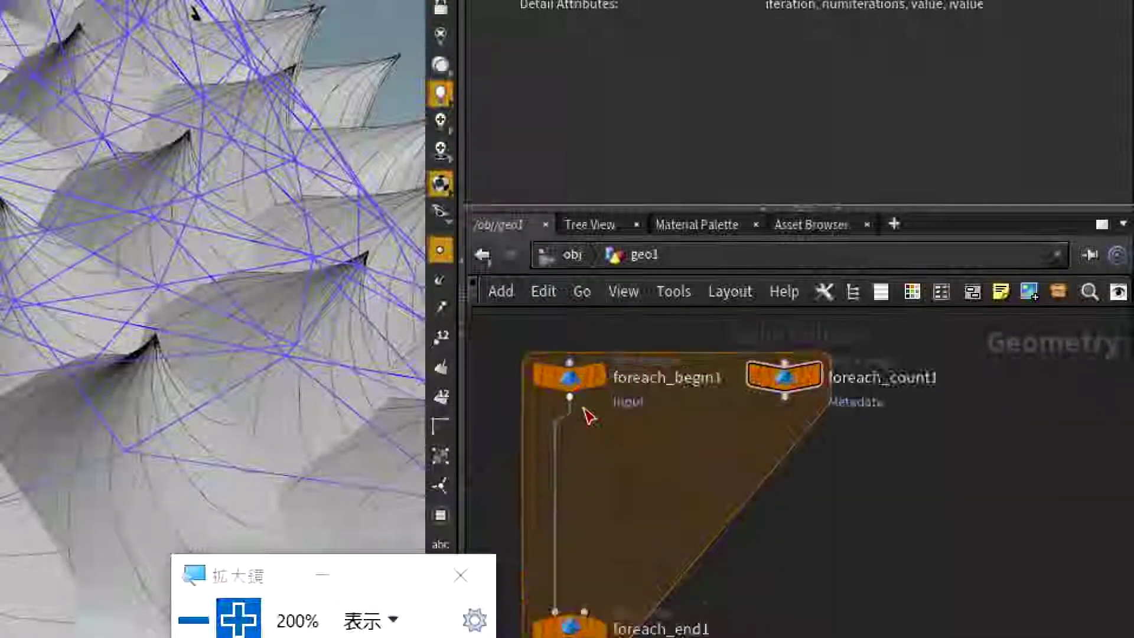
scroll(587, 413, "down", 2)
Step: Stretch the loop by pulling foreach_end1 further below foreach_begin1 and foreach_count1
left_click_drag(506, 349, 691, 390)
scroll(664, 494, "up", 2)
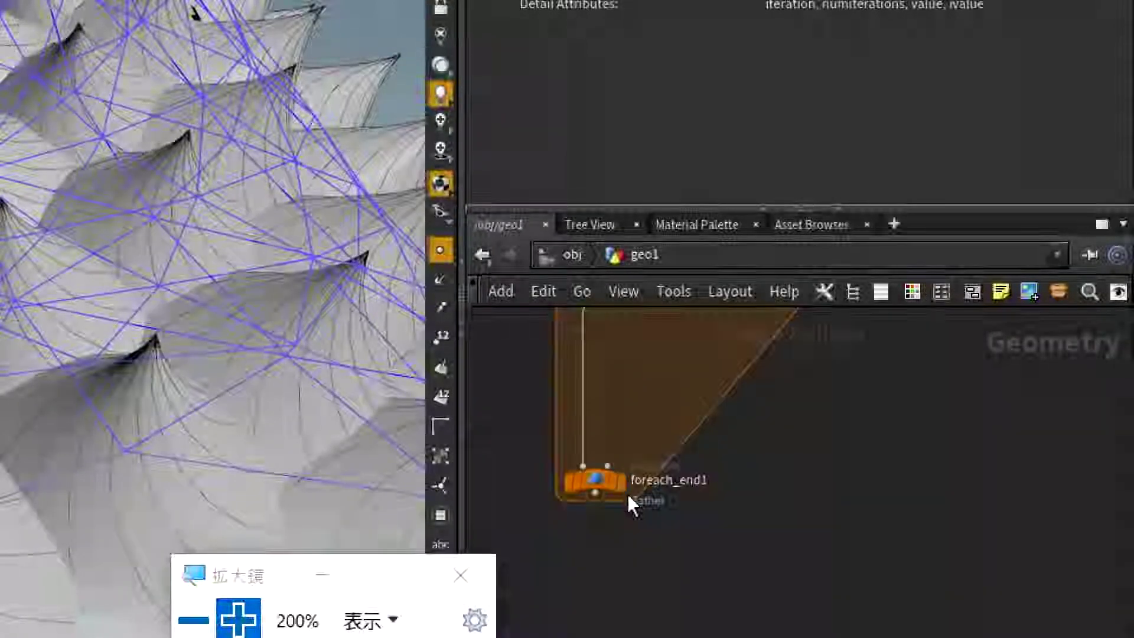
left_click_drag(595, 490, 598, 531)
scroll(598, 531, "down", 4)
scroll(650, 464, "up", 3)
left_click(726, 476)
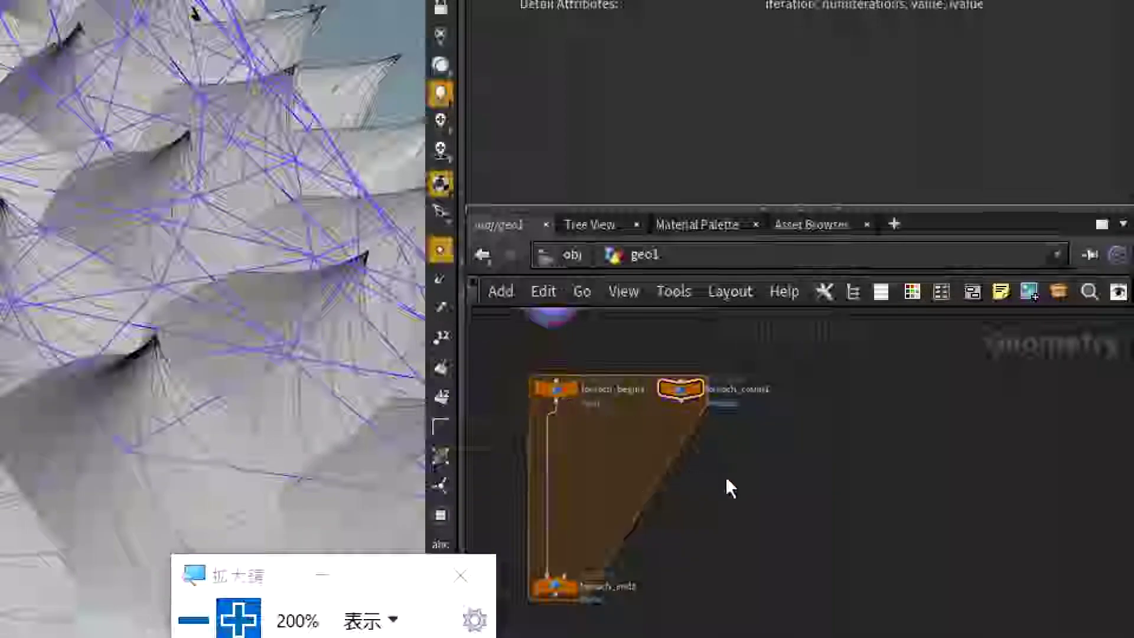
scroll(528, 368, "down", 2)
scroll(508, 363, "up", 3)
scroll(525, 364, "up", 1)
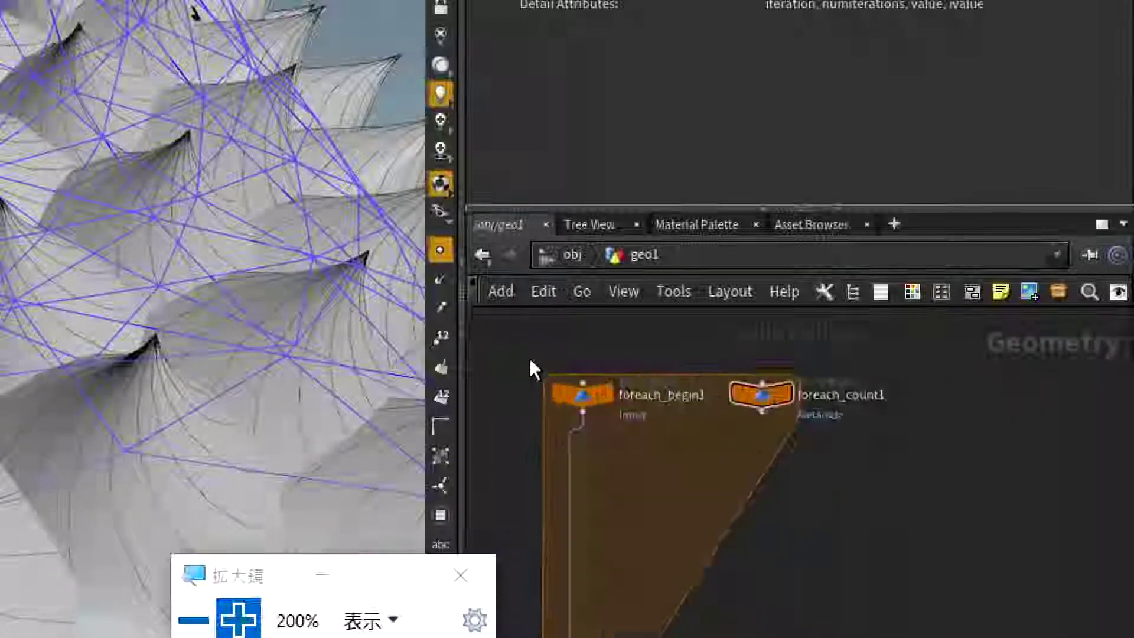
scroll(555, 349, "down", 2)
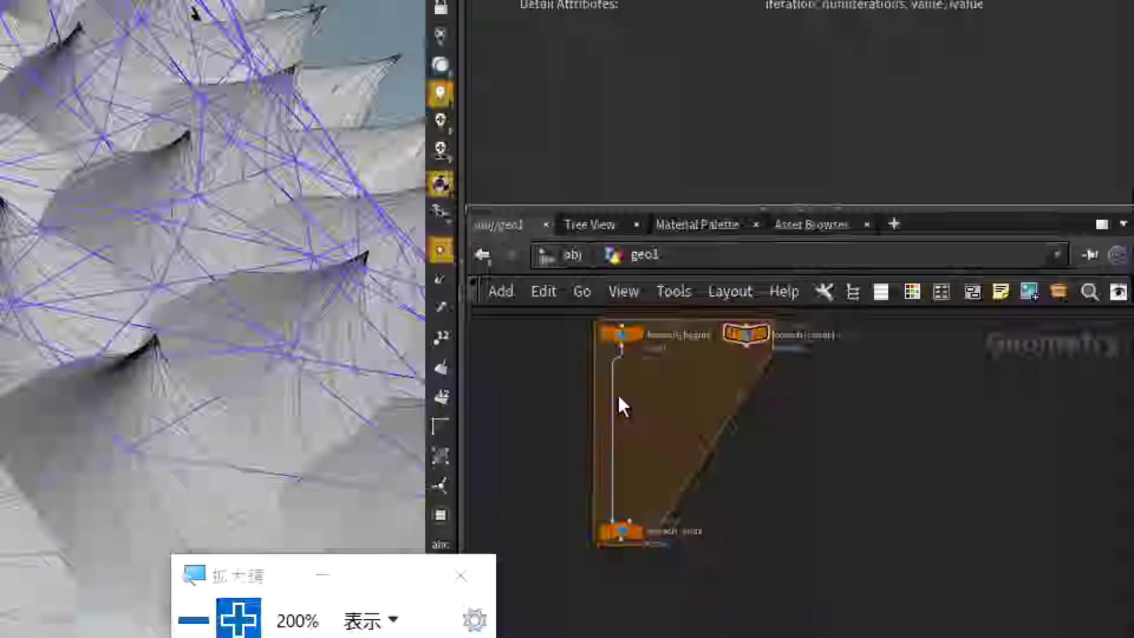
Step: Nudge foreach_begin1 right and wire it into foreach_end1's second input
left_click(610, 337)
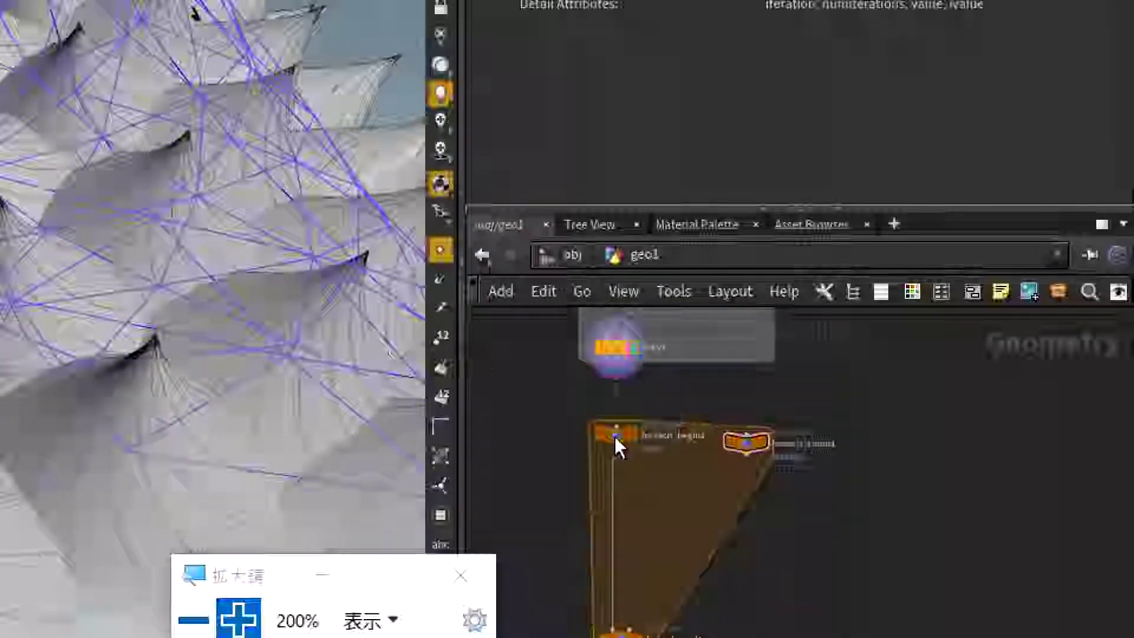
left_click_drag(614, 441, 622, 441)
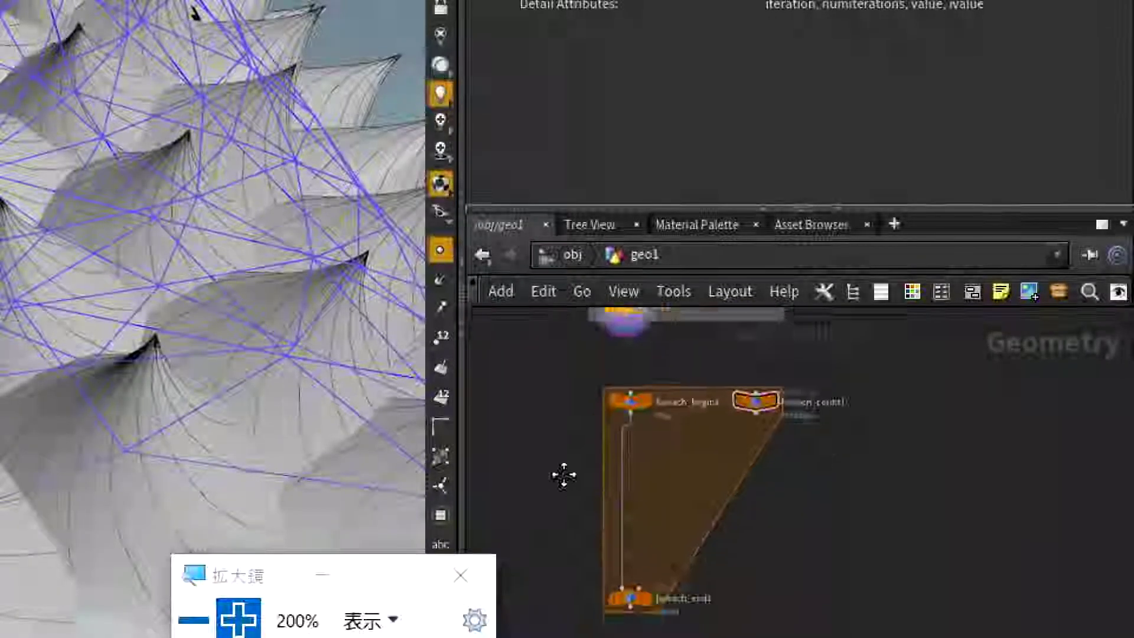
scroll(637, 555, "up", 3)
middle_click_drag(630, 521, 665, 508)
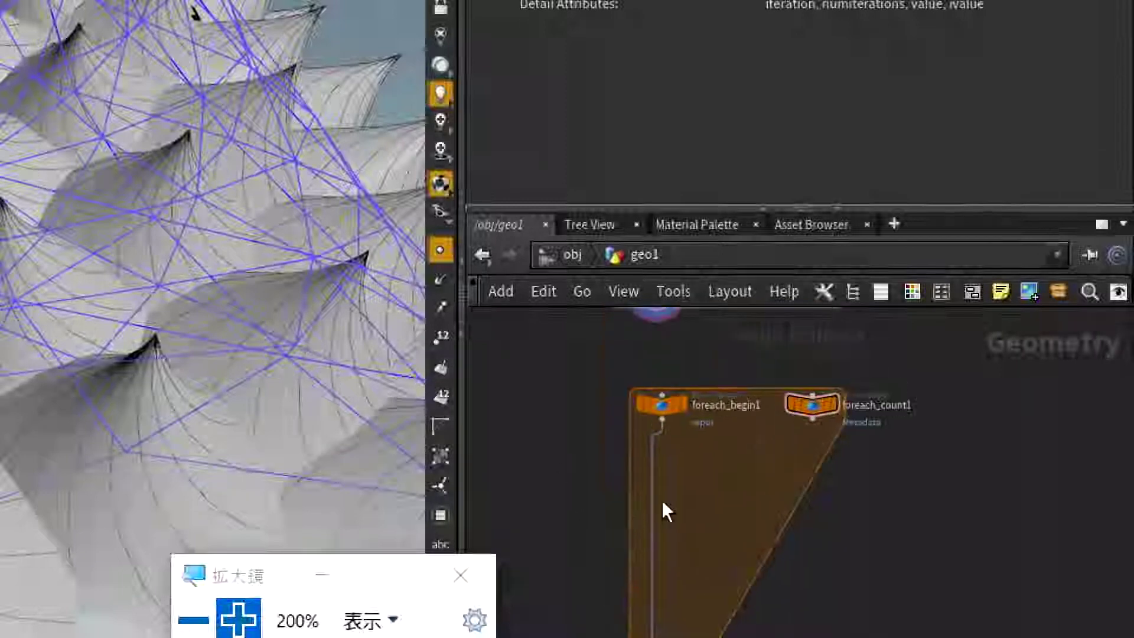
middle_click_drag(717, 578, 682, 450)
left_click_drag(648, 582, 622, 334)
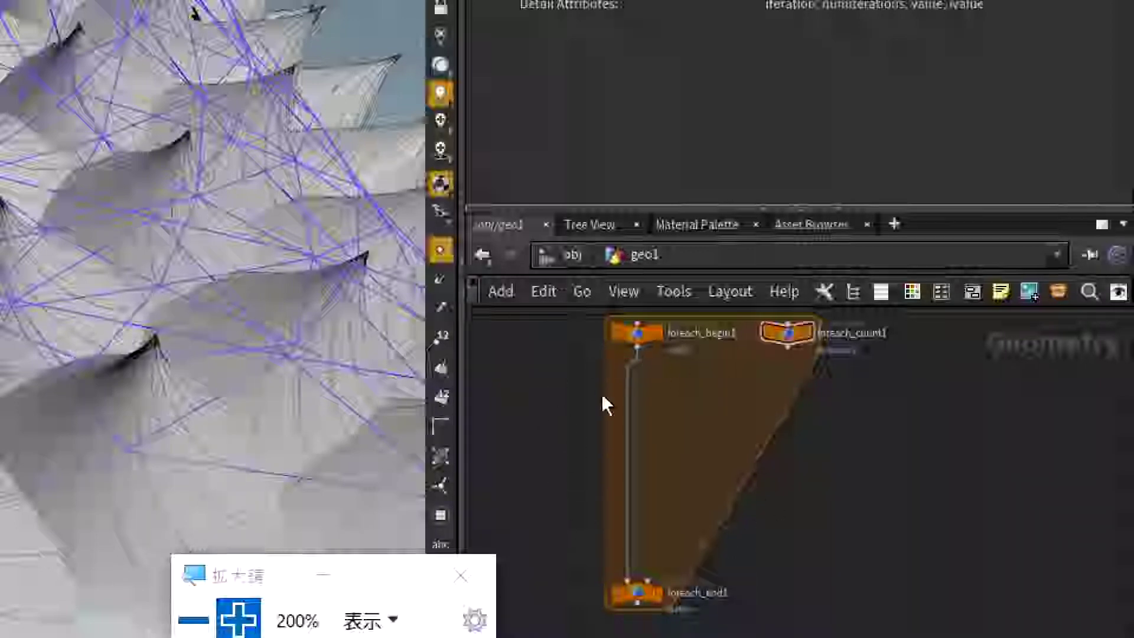
Step: Paste the copied copy1 network box and orbit out to see the whole spiky pyramid
key("ctrl+v")
scroll(691, 426, "up", 1)
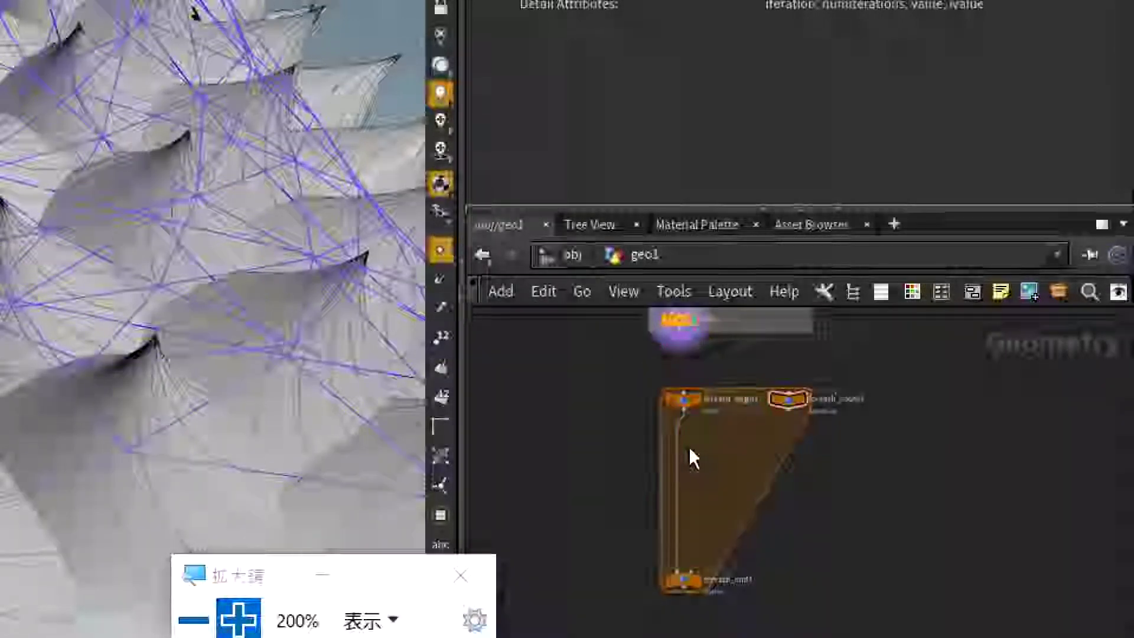
mouse_move(231, 395)
left_mouse_down()
mouse_move(177, 407)
mouse_move(182, 471)
mouse_move(274, 506)
mouse_move(238, 324)
mouse_move(206, 304)
left_mouse_up()
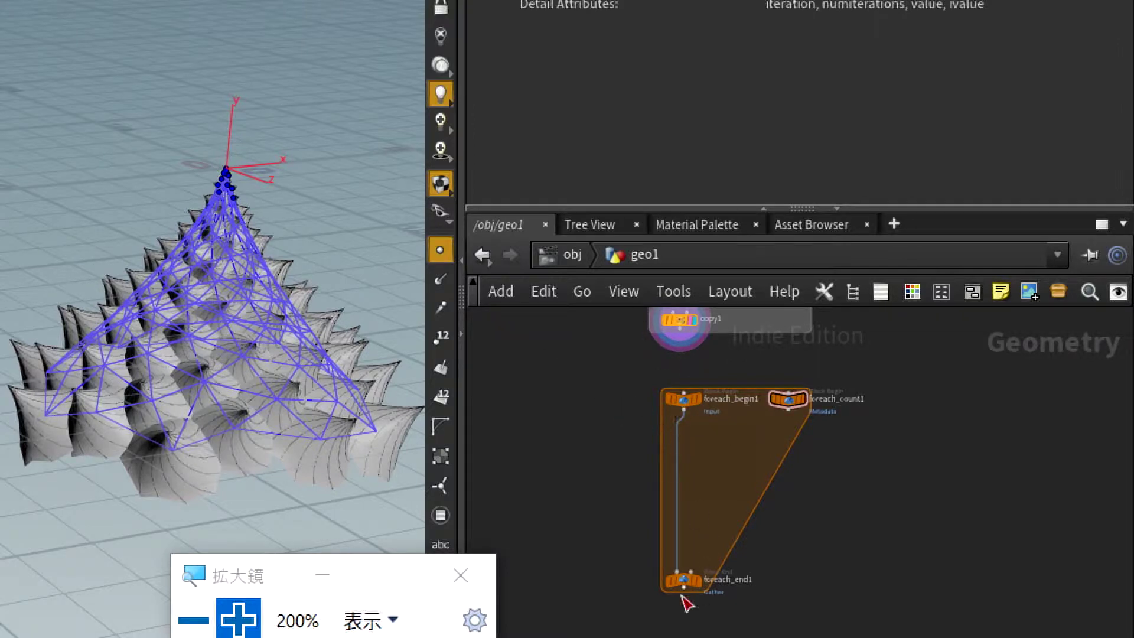
scroll(680, 594, "up", 5)
Step: Set foreach_end1's Iterations to 2
left_click(691, 549)
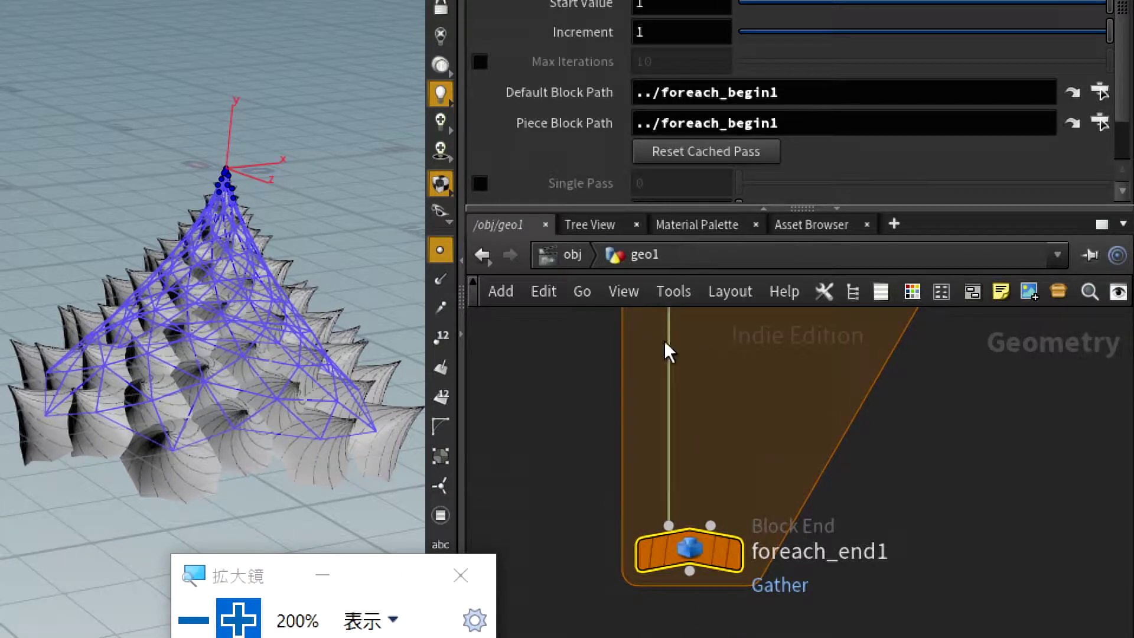
scroll(685, 549, "up", 2)
mouse_move(685, 549)
middle_mouse_down()
mouse_move(662, 551)
mouse_move(673, 561)
middle_mouse_up()
scroll(673, 562, "down", 2)
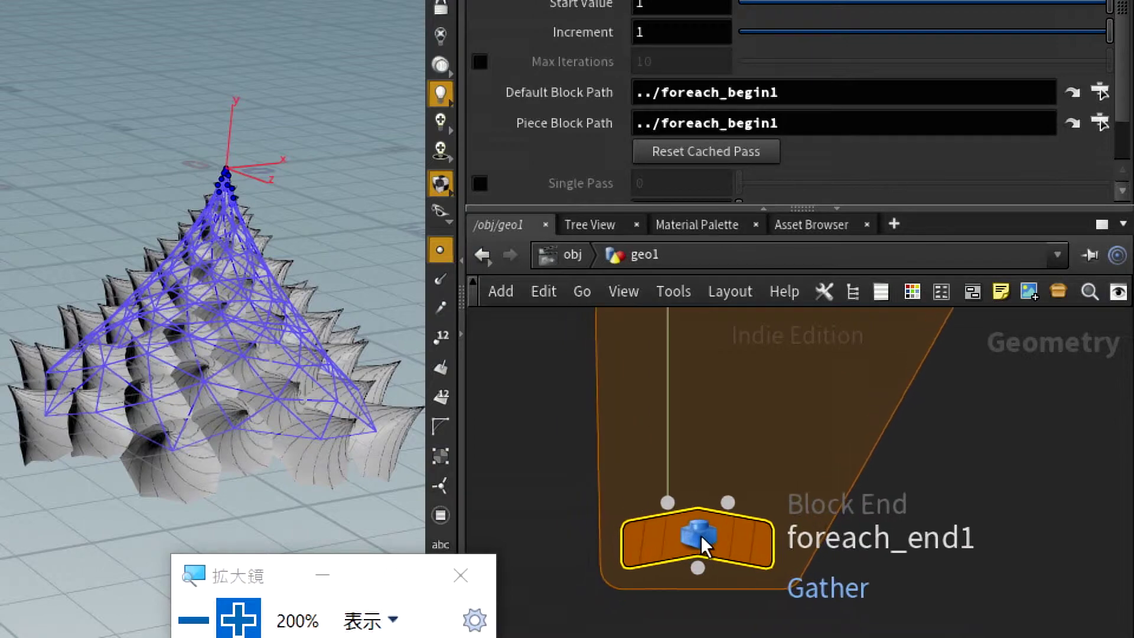
scroll(686, 543, "down", 2)
scroll(665, 541, "down", 2)
scroll(665, 541, "up", 3)
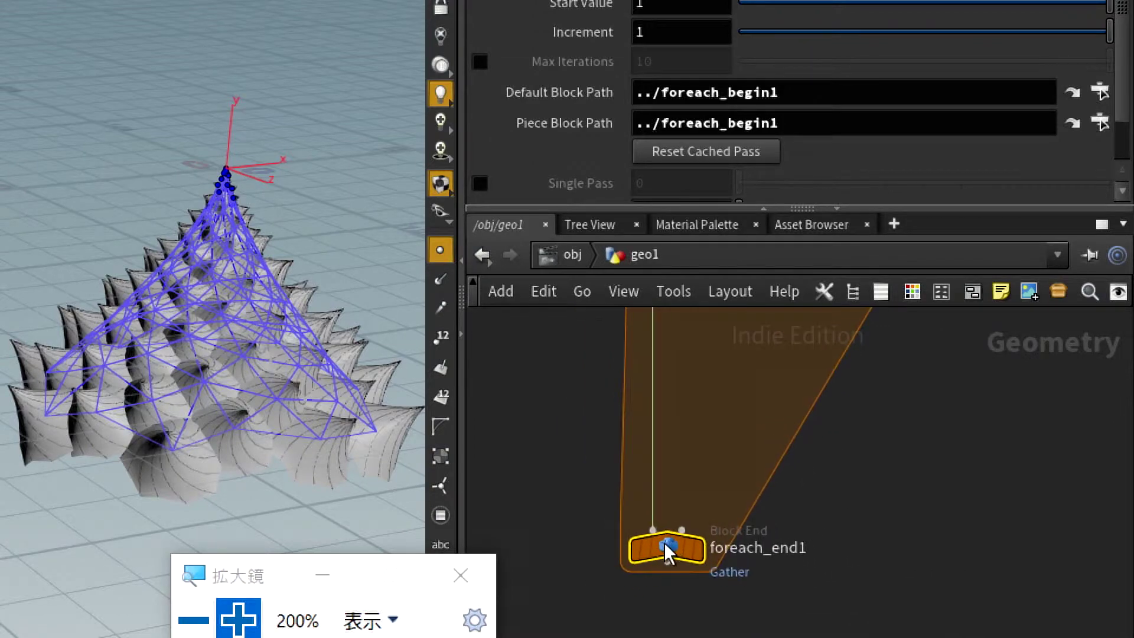
scroll(665, 543, "down", 3)
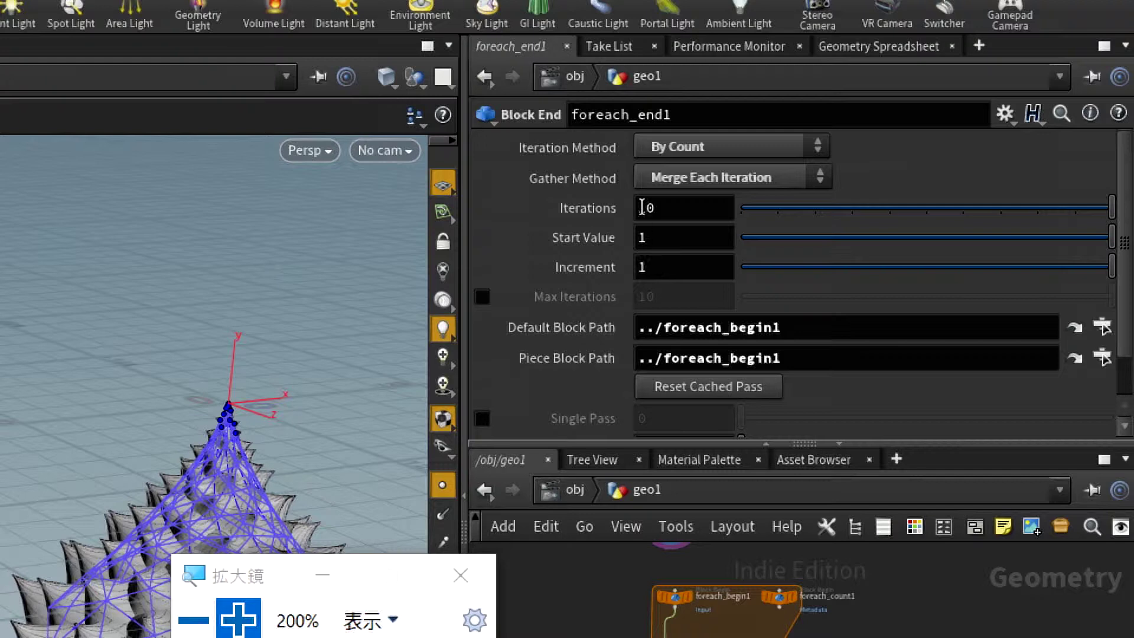
type("2")
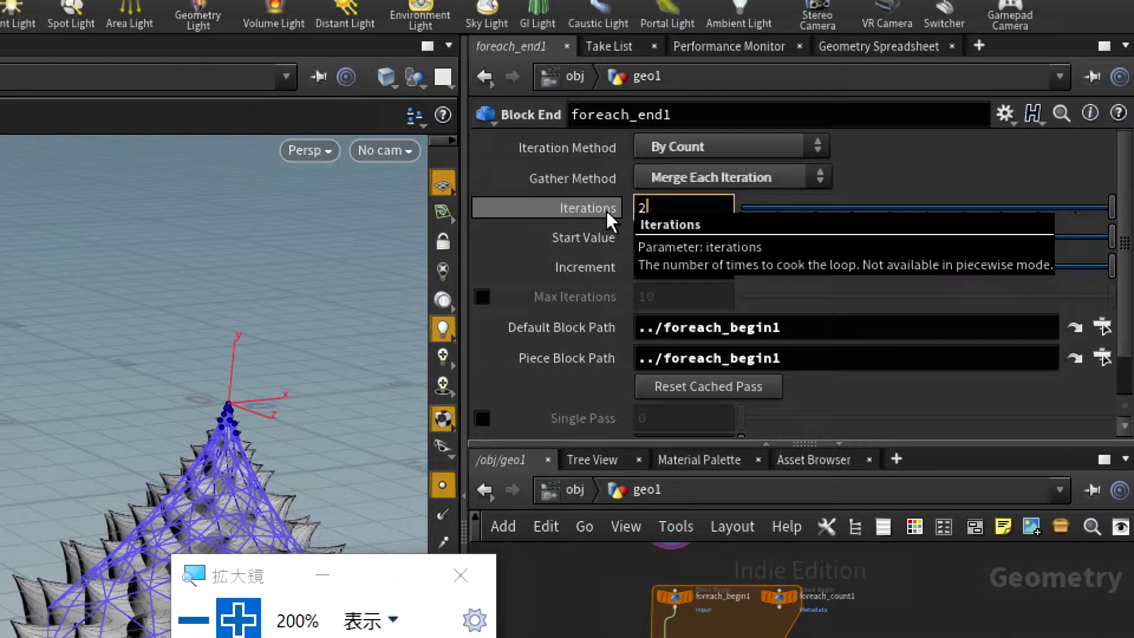
key("Return")
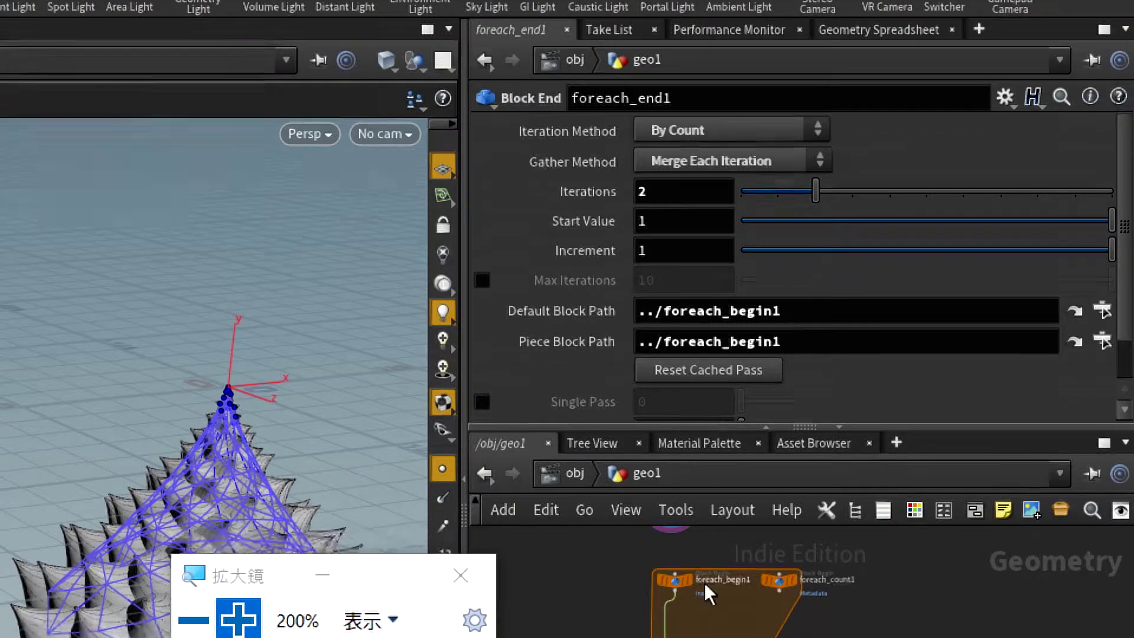
Step: Keep foreach_end1's Iteration Method By Count and Gather Method Merge Each Iteration
scroll(725, 555, "up", 2)
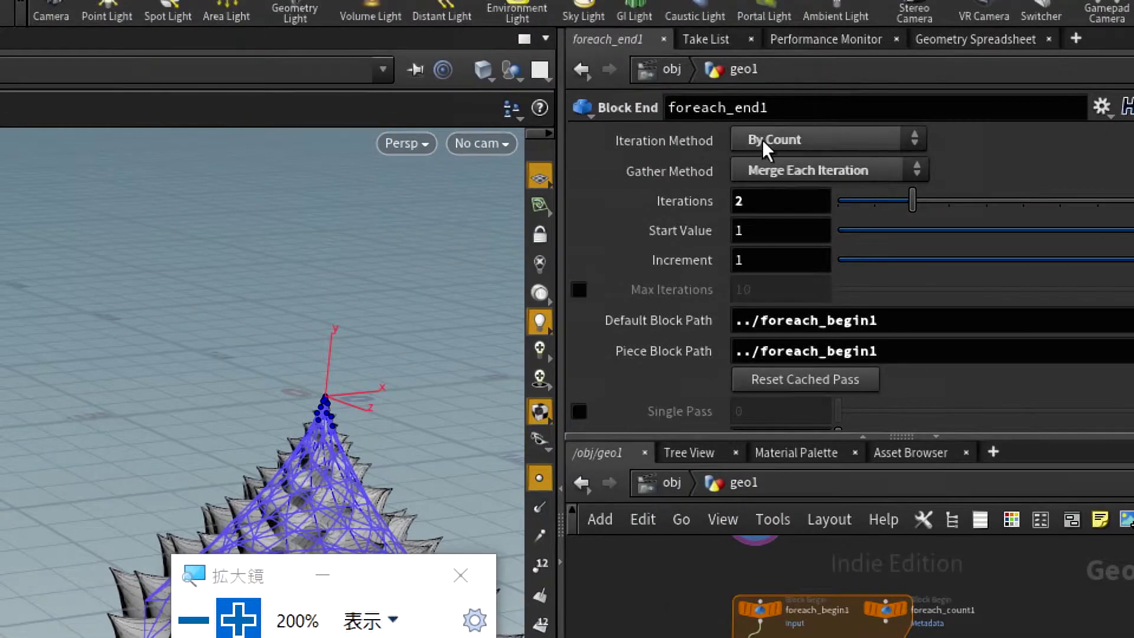
left_click(774, 140)
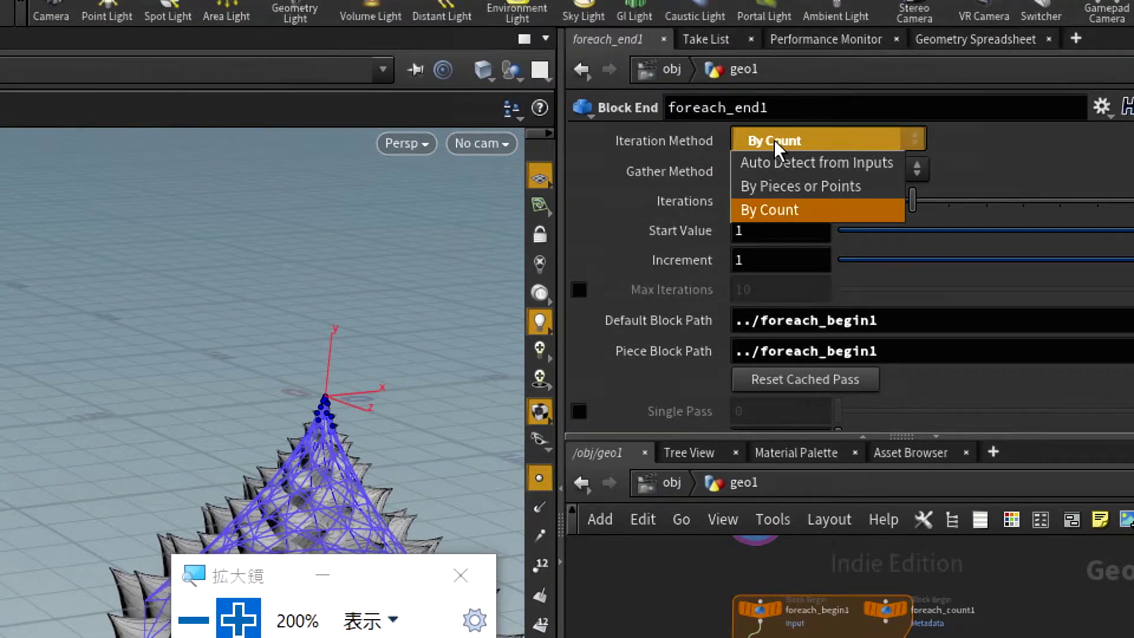
left_click(780, 172)
left_click(821, 165)
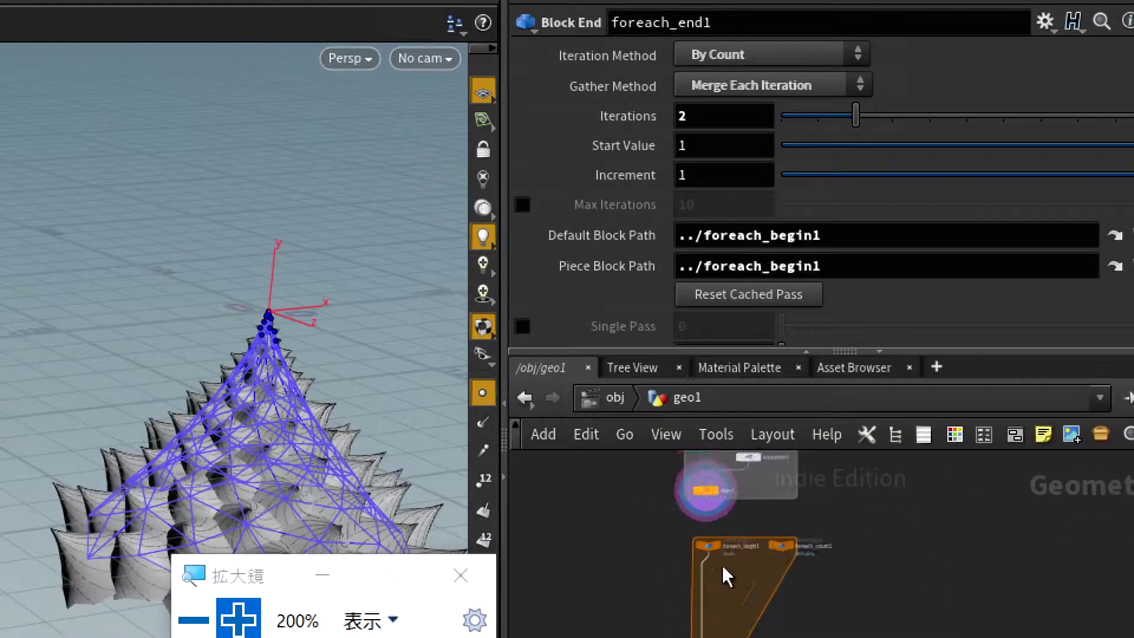
scroll(726, 559, "up", 3)
left_click(609, 532)
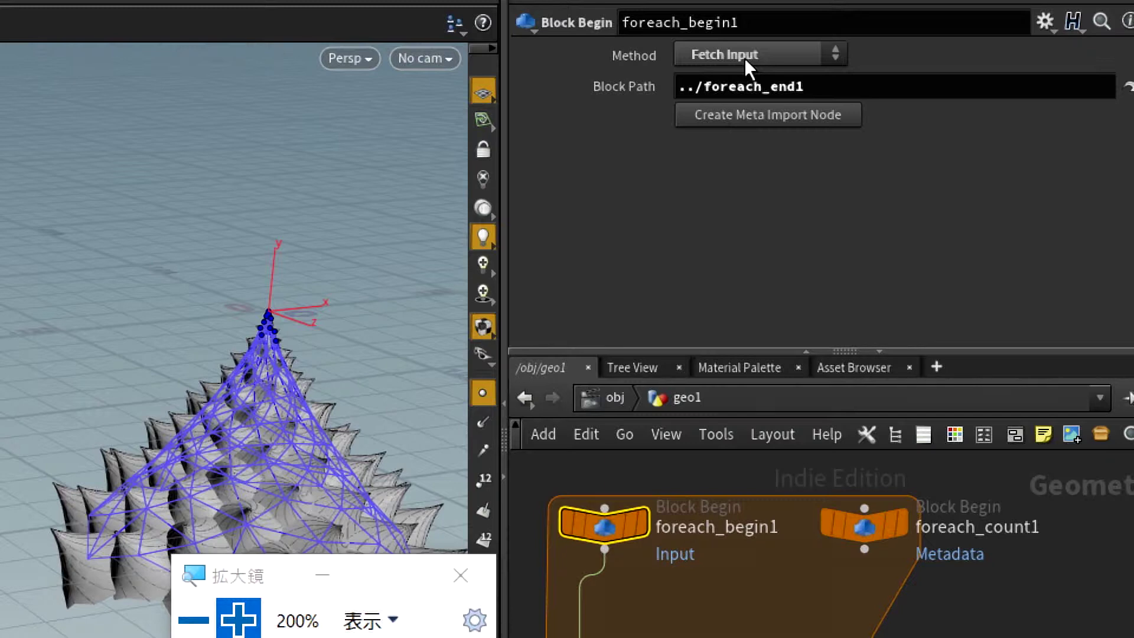
Step: Set foreach_begin1's Method to Fetch Feedback
left_click(745, 58)
left_click(735, 147)
scroll(708, 503, "down", 5)
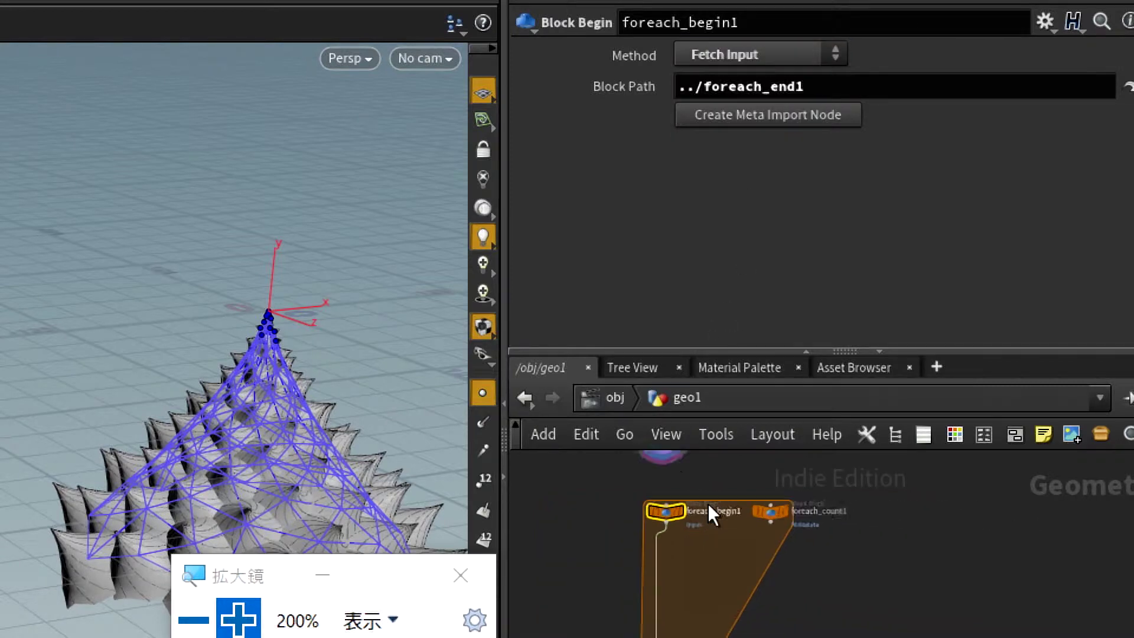
scroll(679, 535, "up", 3)
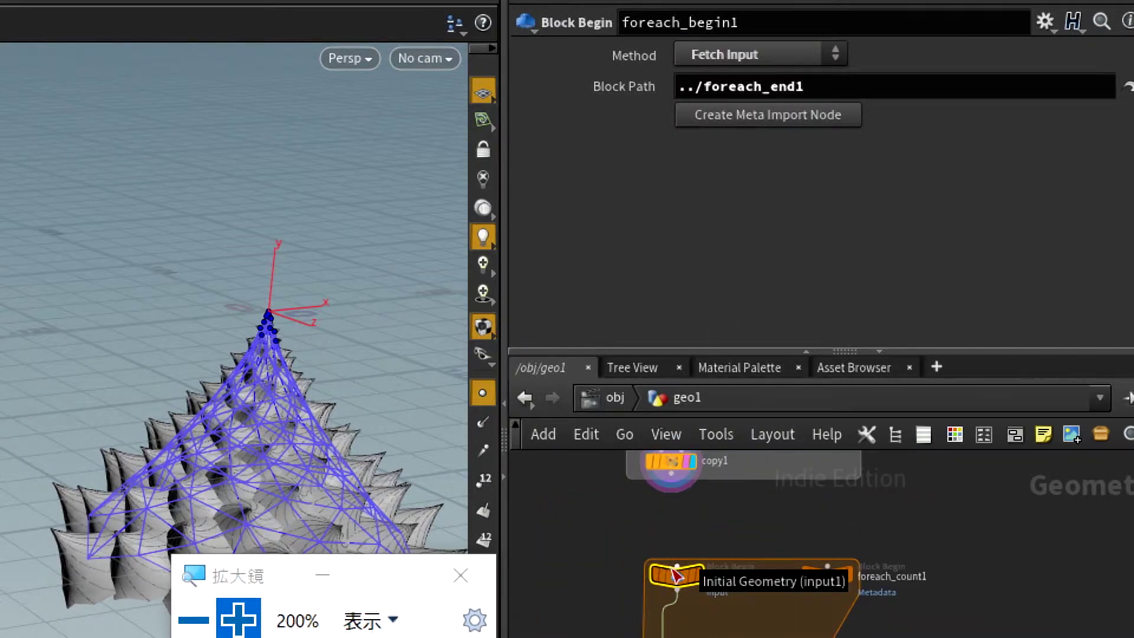
left_click(714, 54)
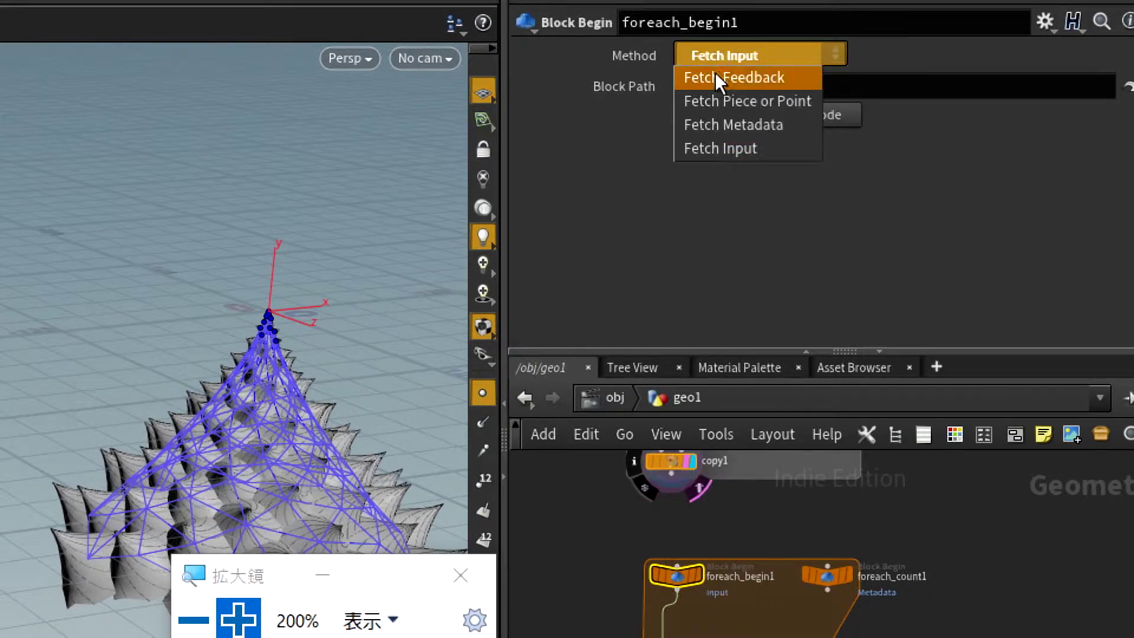
left_click(746, 83)
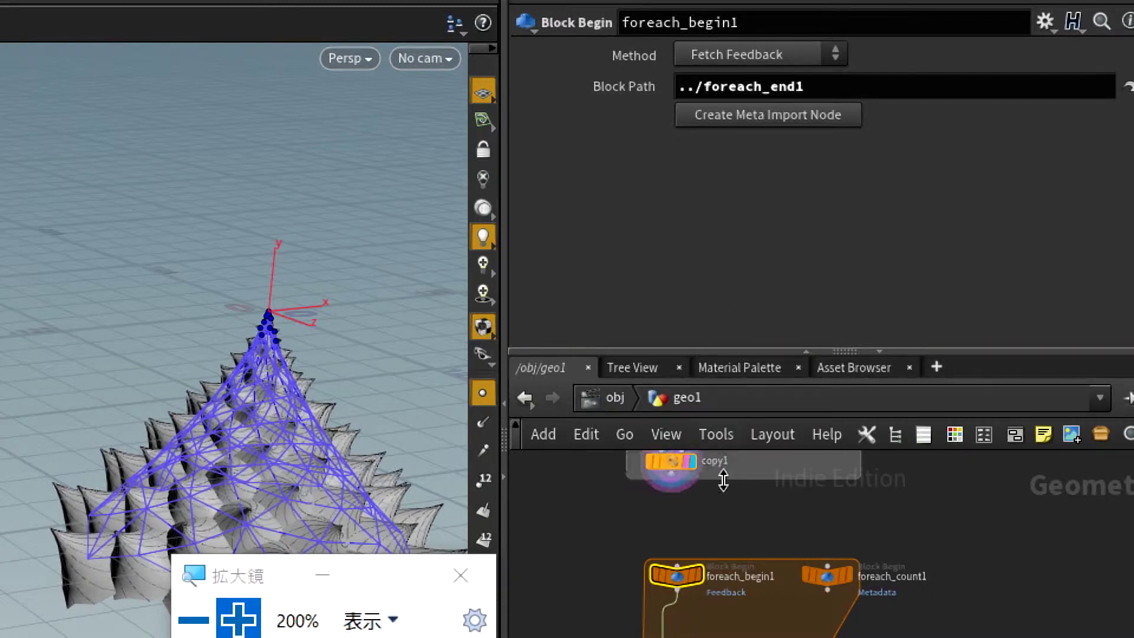
Step: Wire copy1's output into foreach_begin1 and enlarge the network pane
left_click_drag(659, 476, 662, 556)
scroll(684, 534, "up", 1)
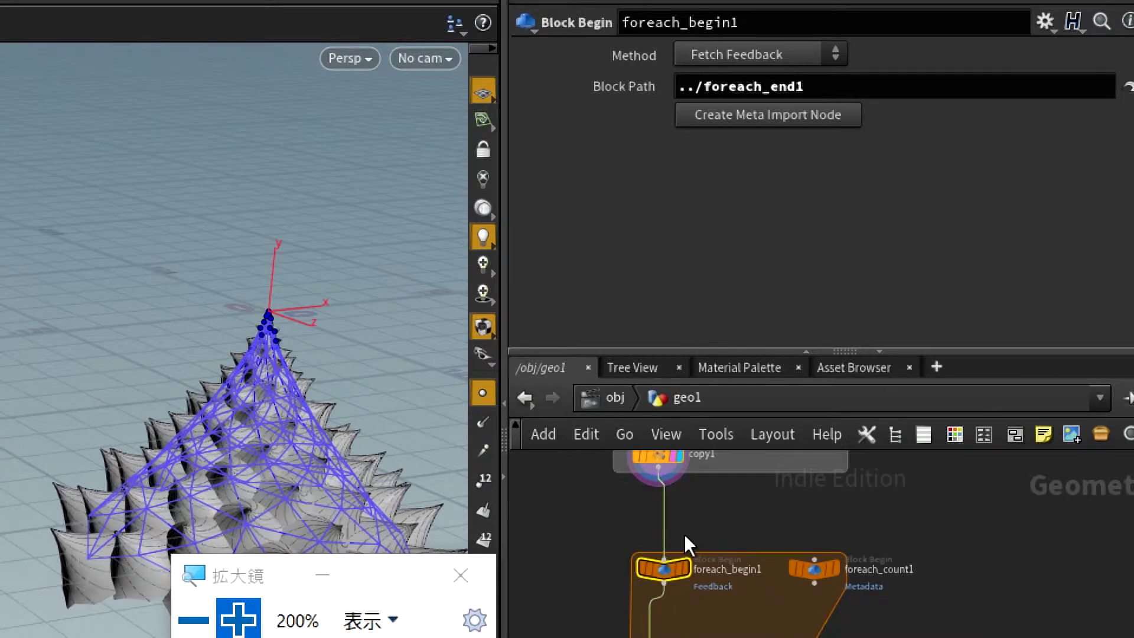
scroll(684, 545, "up", 1)
scroll(697, 552, "down", 2)
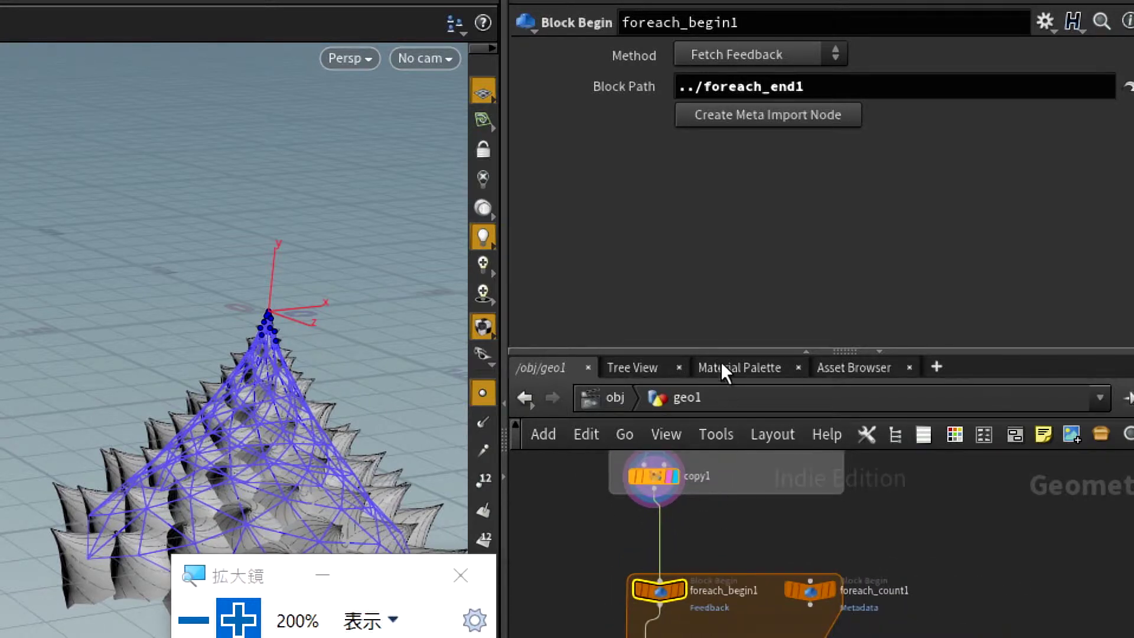
left_click_drag(723, 348, 723, 224)
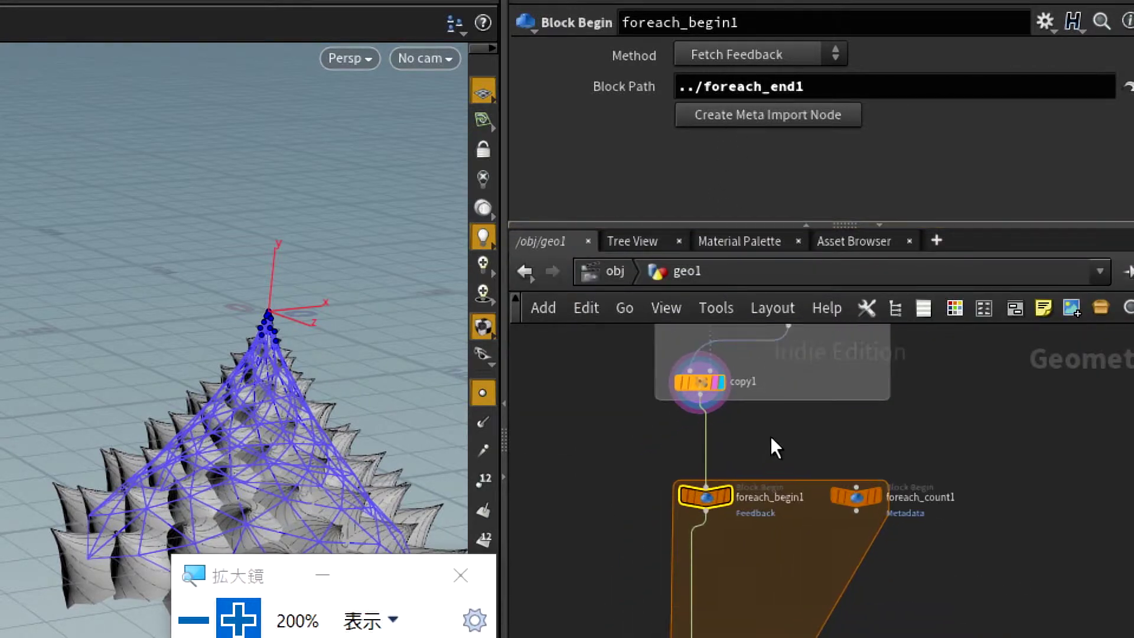
scroll(736, 491, "down", 2)
scroll(728, 404, "down", 1)
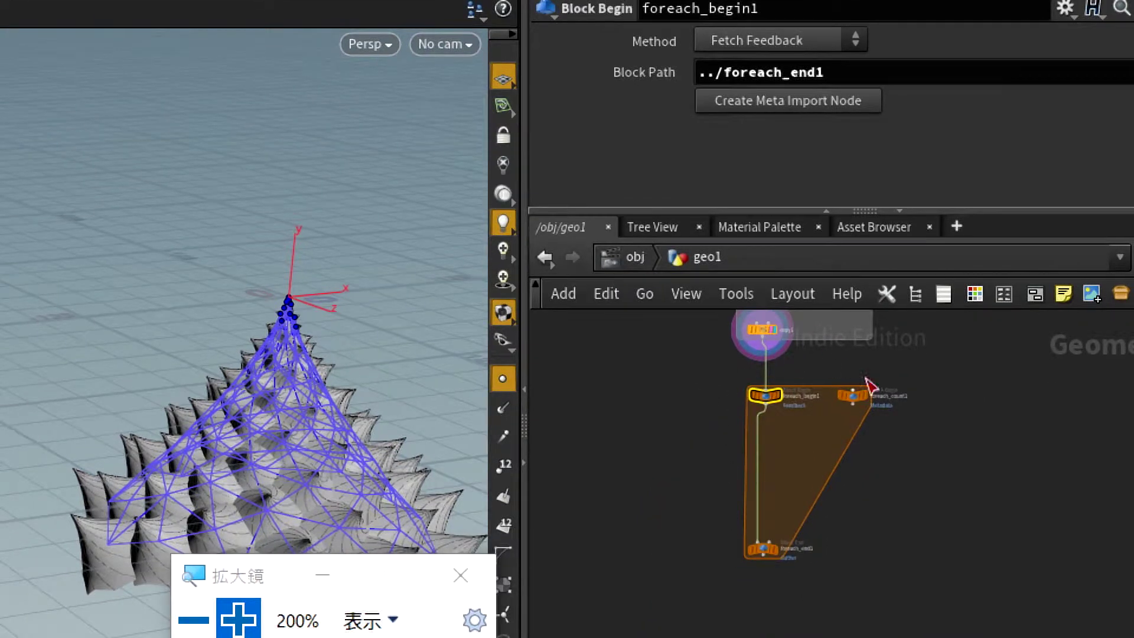
scroll(791, 485, "up", 1)
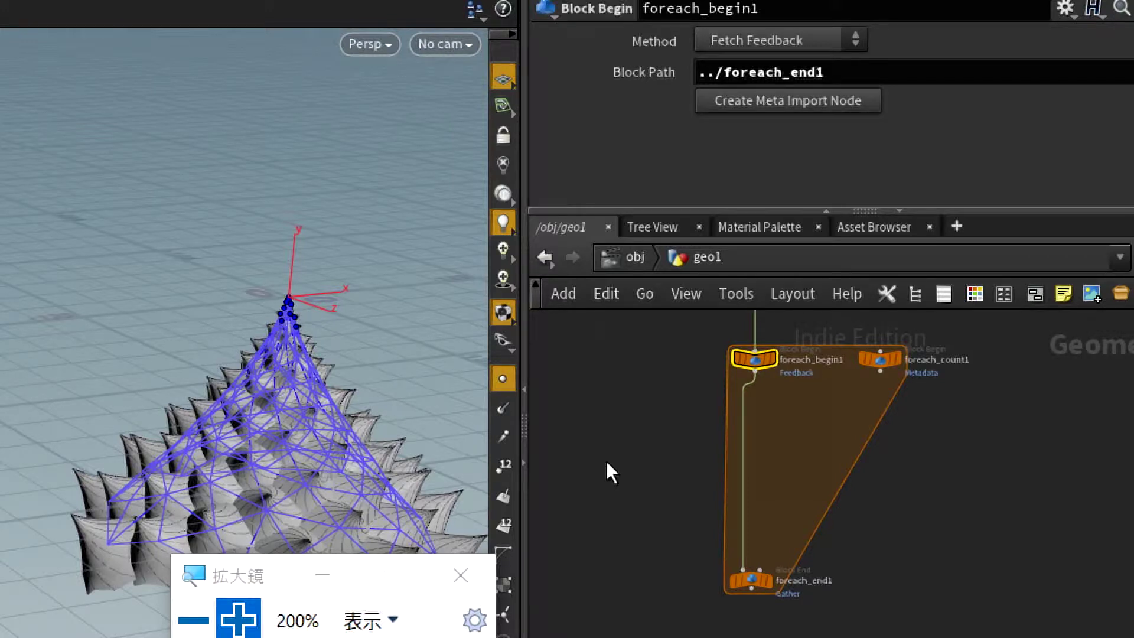
scroll(637, 413, "down", 3)
scroll(642, 459, "up", 1)
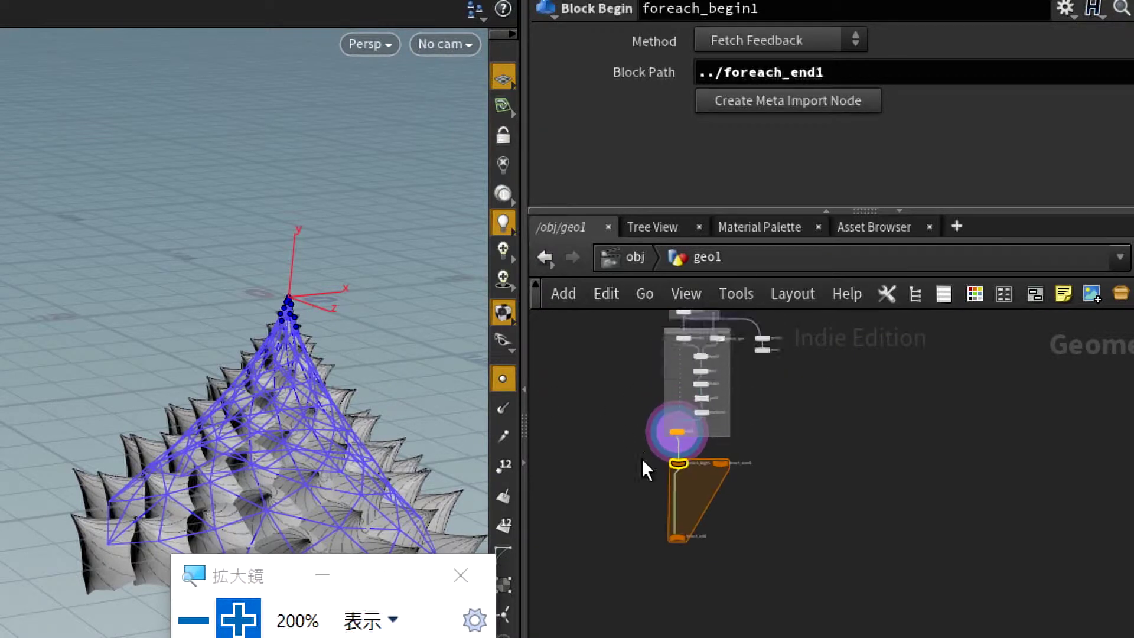
scroll(684, 449, "up", 2)
scroll(657, 386, "up", 2)
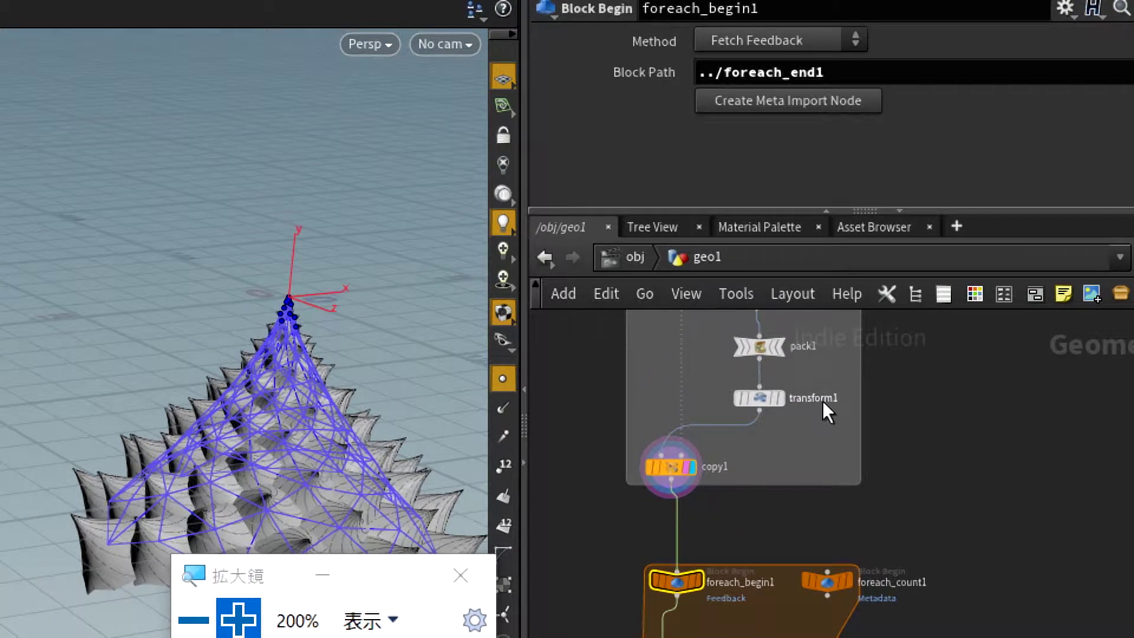
scroll(324, 456, "up", 4)
scroll(347, 337, "up", 5)
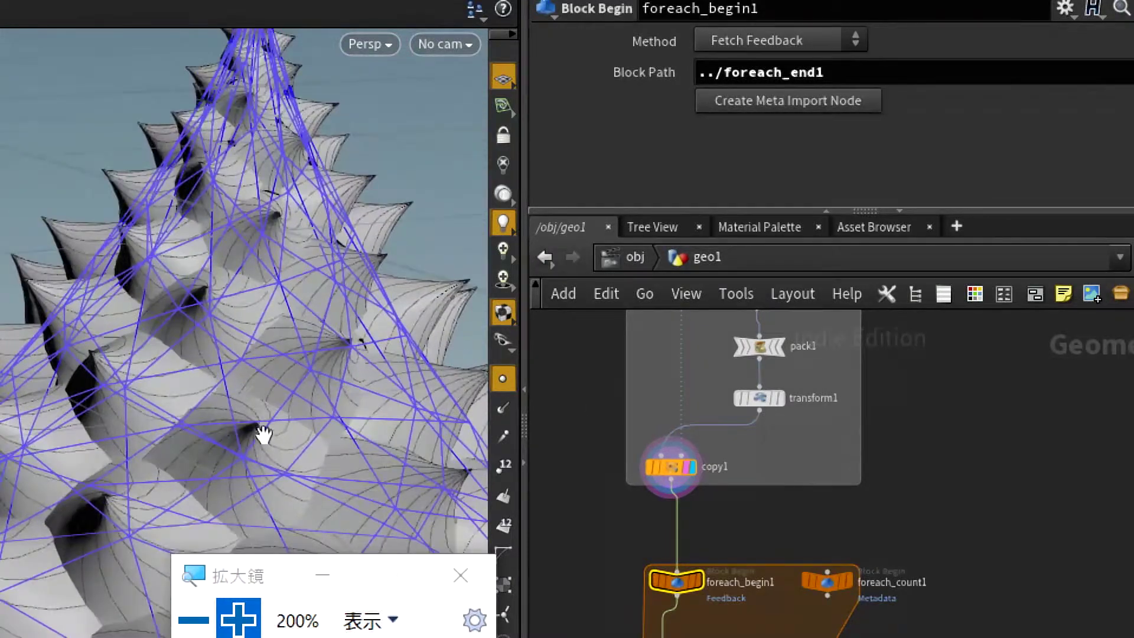
scroll(407, 351, "up", 3)
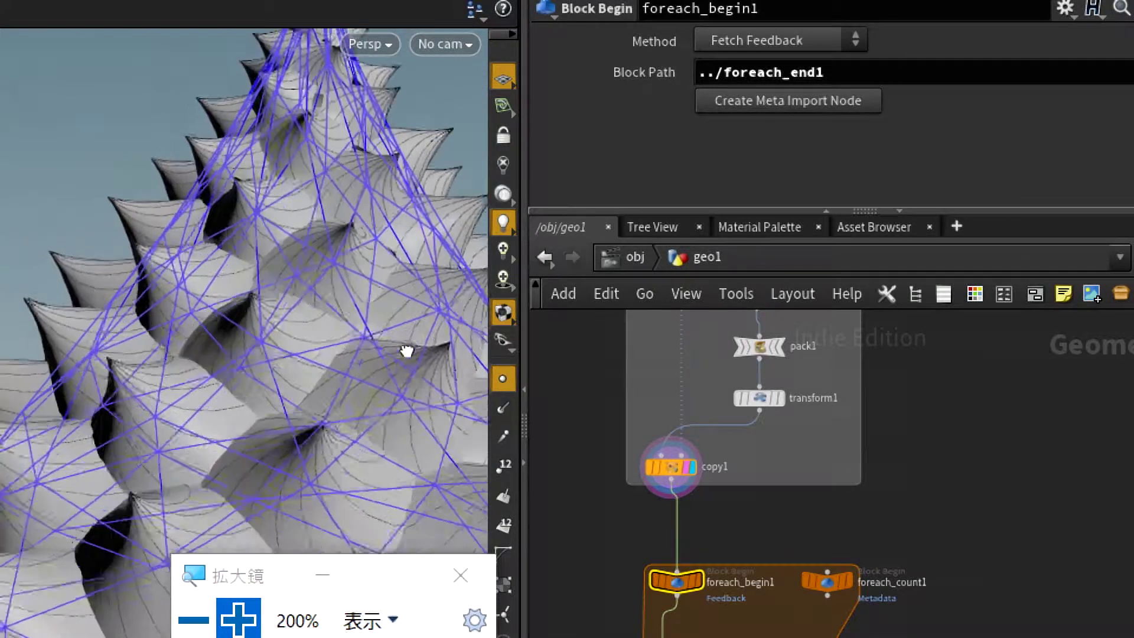
scroll(407, 351, "up", 2)
scroll(240, 319, "up", 2)
scroll(261, 302, "up", 2)
scroll(198, 296, "up", 2)
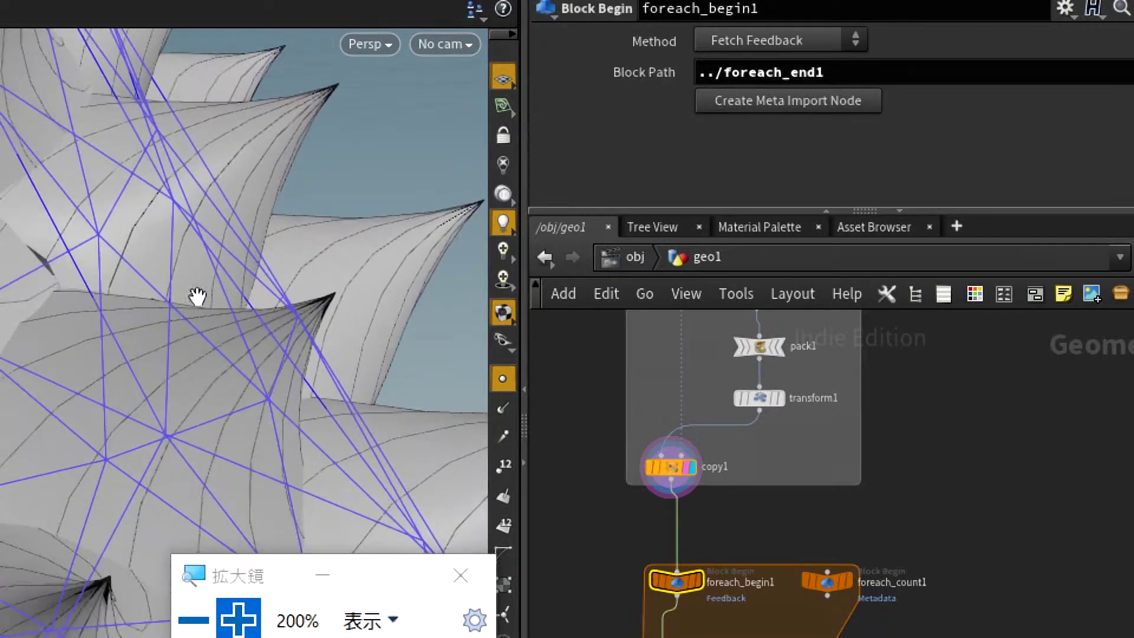
scroll(197, 296, "down", 3)
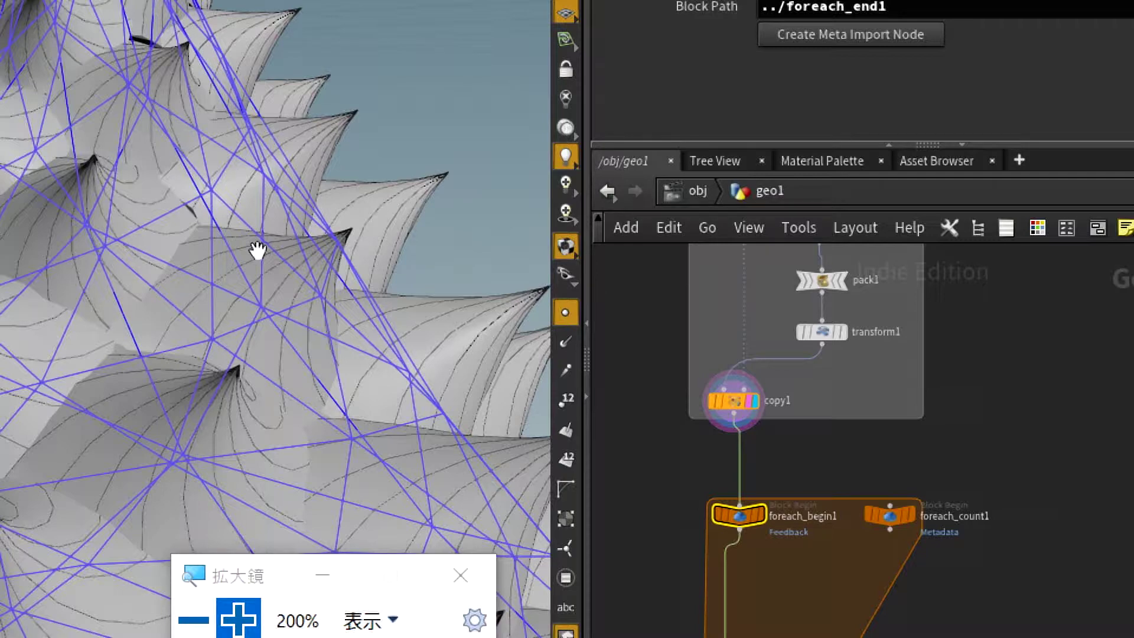
scroll(286, 231, "down", 5)
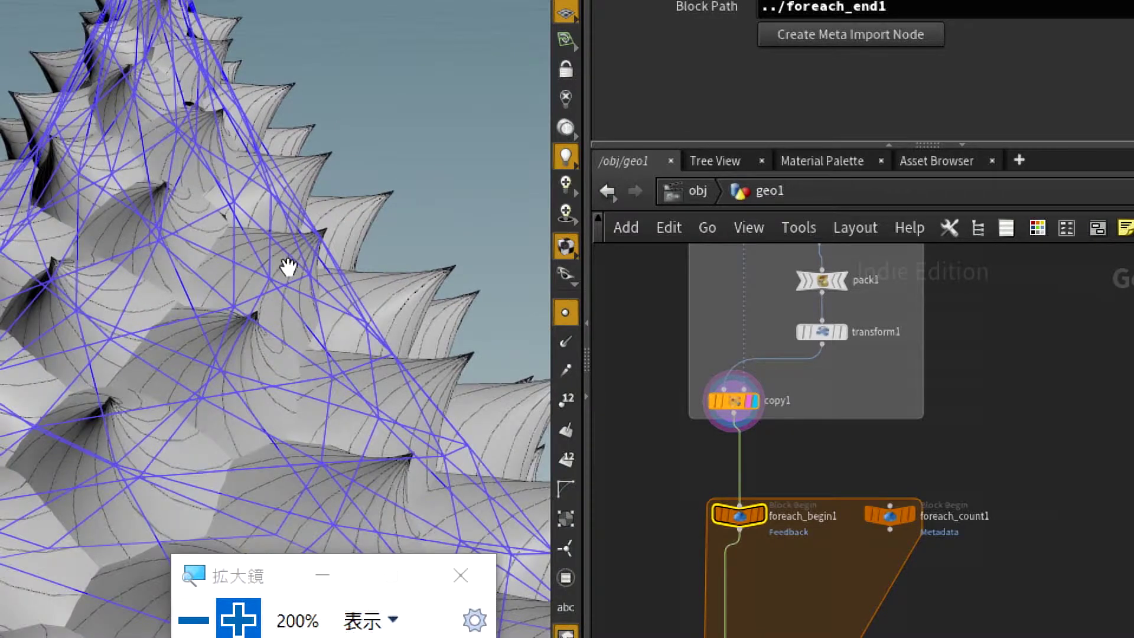
scroll(291, 262, "up", 3)
scroll(371, 286, "down", 3)
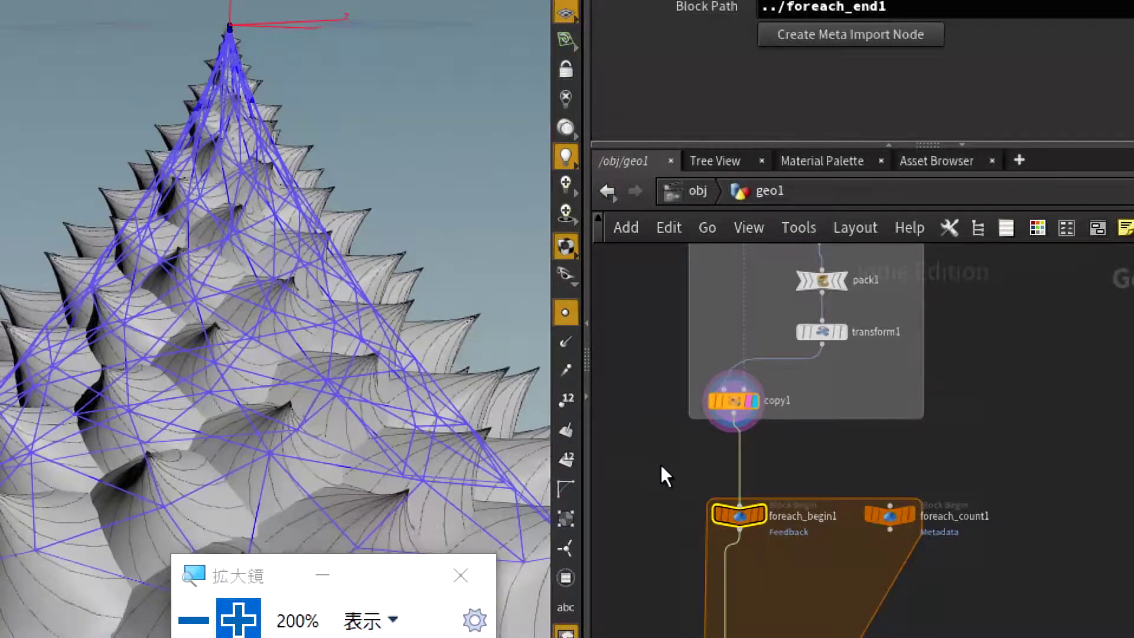
scroll(660, 453, "down", 3)
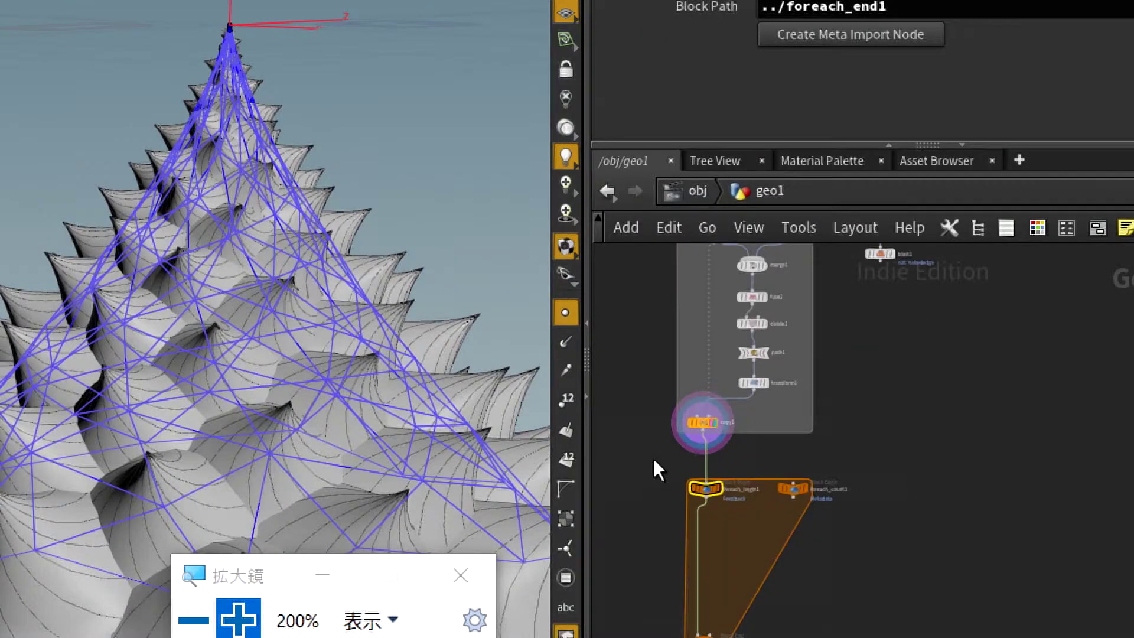
scroll(654, 458, "up", 3)
middle_click_drag(653, 471, 765, 384)
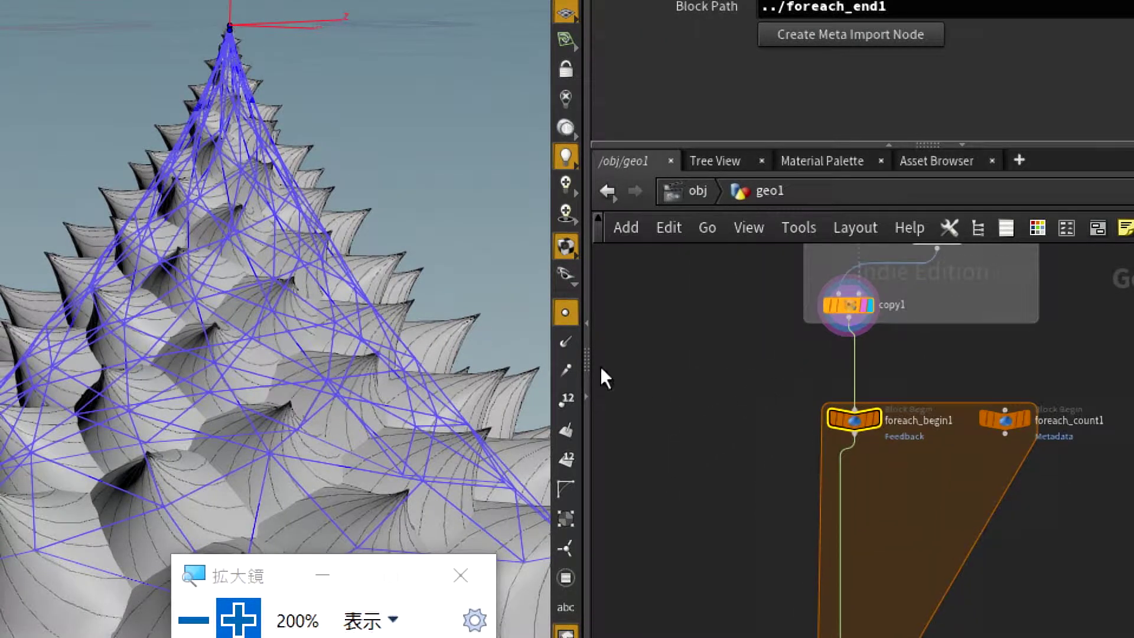
scroll(853, 433, "up", 3)
scroll(849, 438, "up", 3)
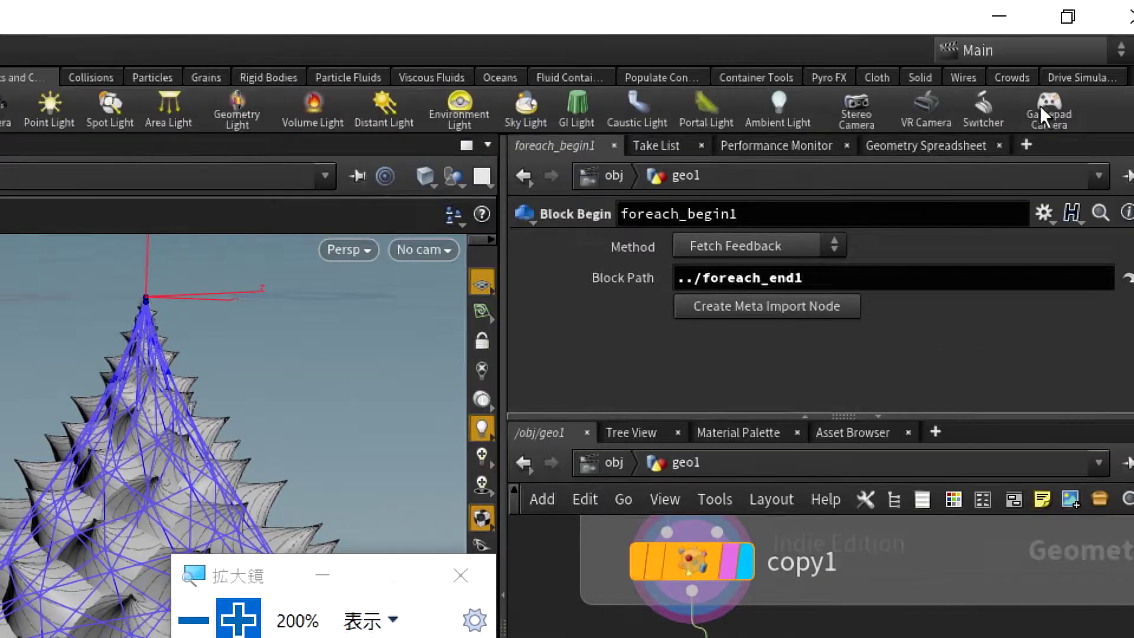
Step: View foreach_begin1 in the Geometry Spreadsheet as Primitives and scroll through the op:/obj/geo path values
left_click(957, 148)
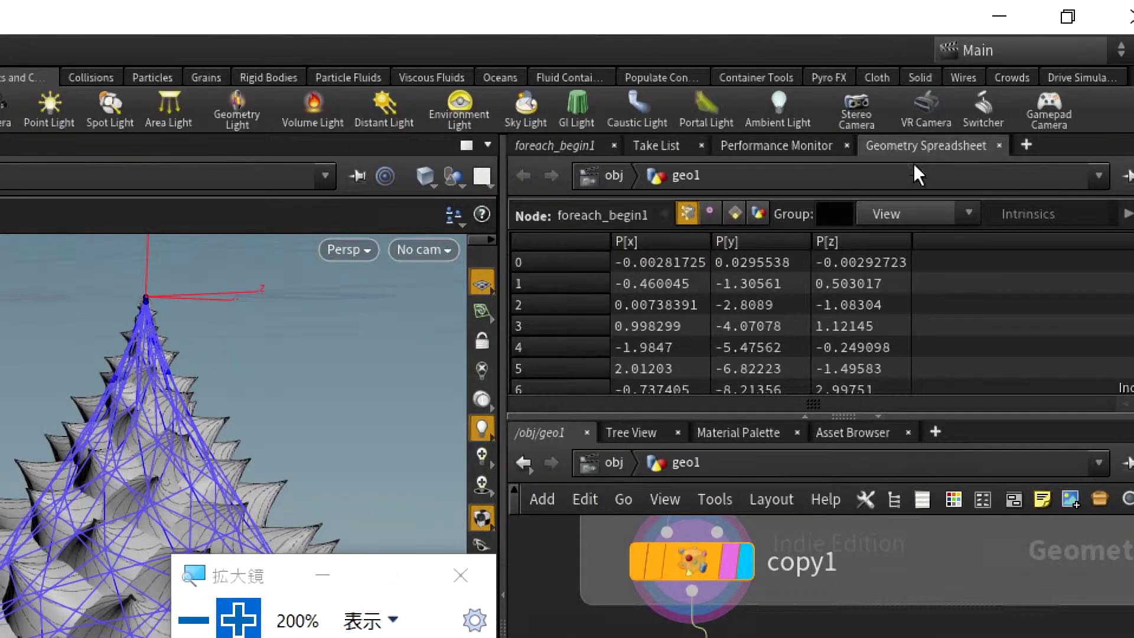
left_click(730, 216)
scroll(653, 322, "down", 2)
scroll(651, 319, "down", 5)
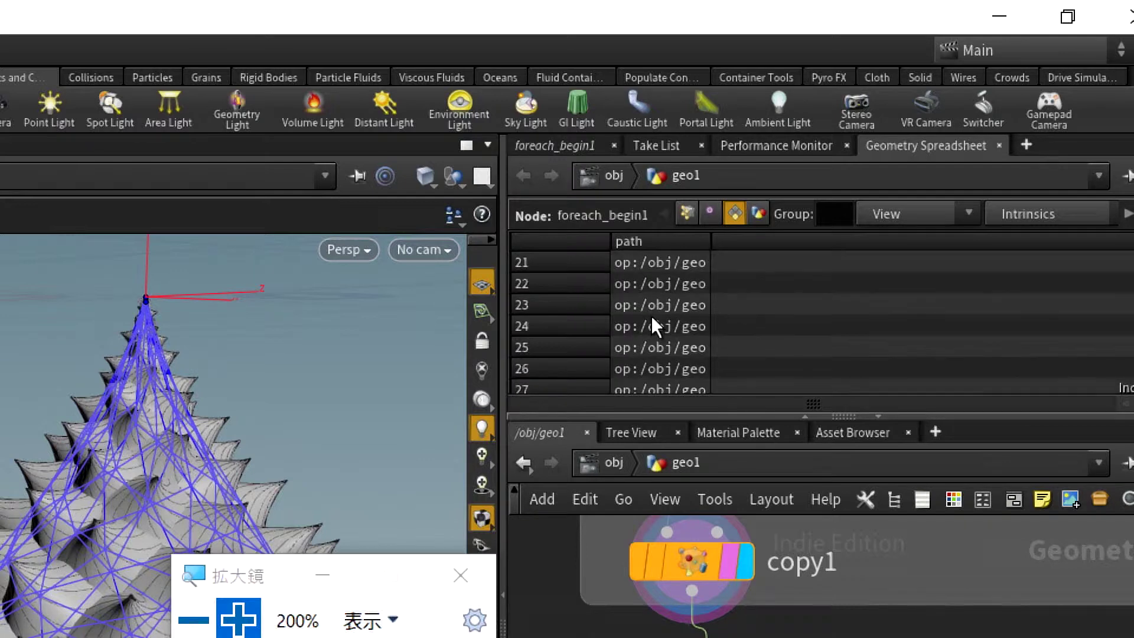
scroll(653, 320, "down", 4)
scroll(652, 321, "down", 6)
scroll(652, 320, "down", 4)
scroll(652, 320, "down", 6)
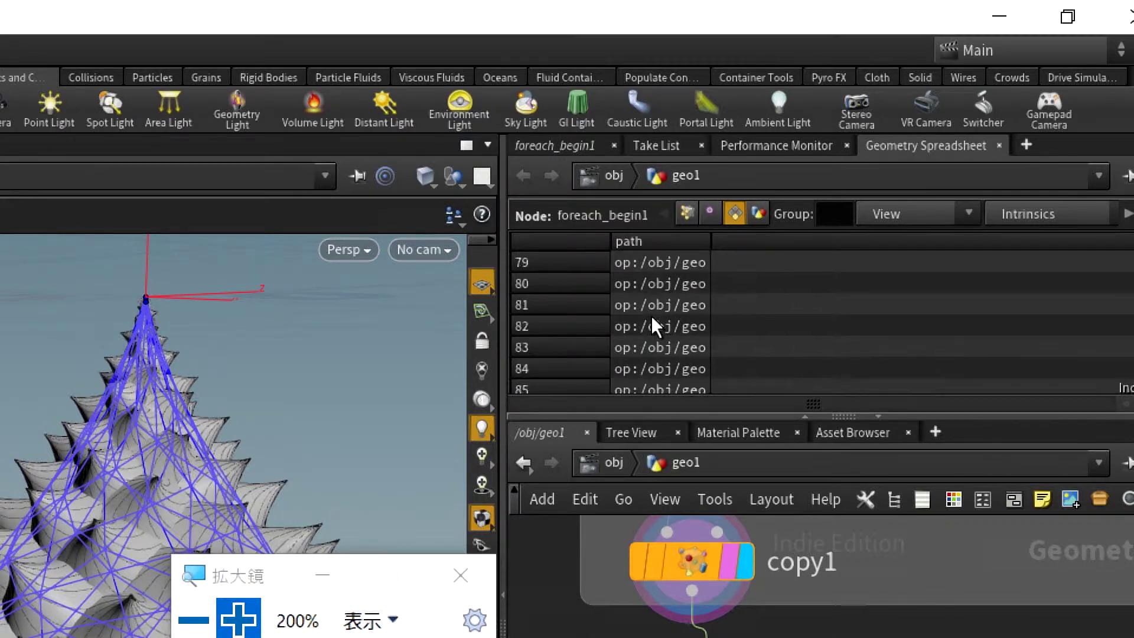
scroll(652, 320, "down", 3)
scroll(642, 336, "up", 2)
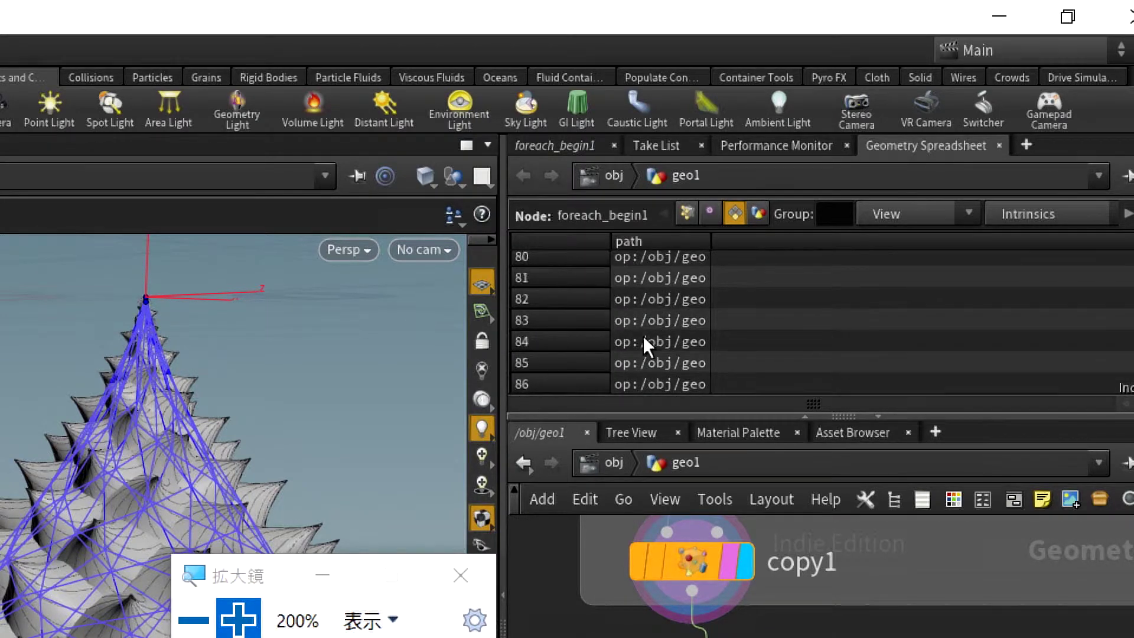
scroll(643, 336, "up", 4)
scroll(643, 336, "up", 4)
scroll(643, 336, "up", 5)
scroll(643, 335, "up", 3)
scroll(617, 558, "down", 3)
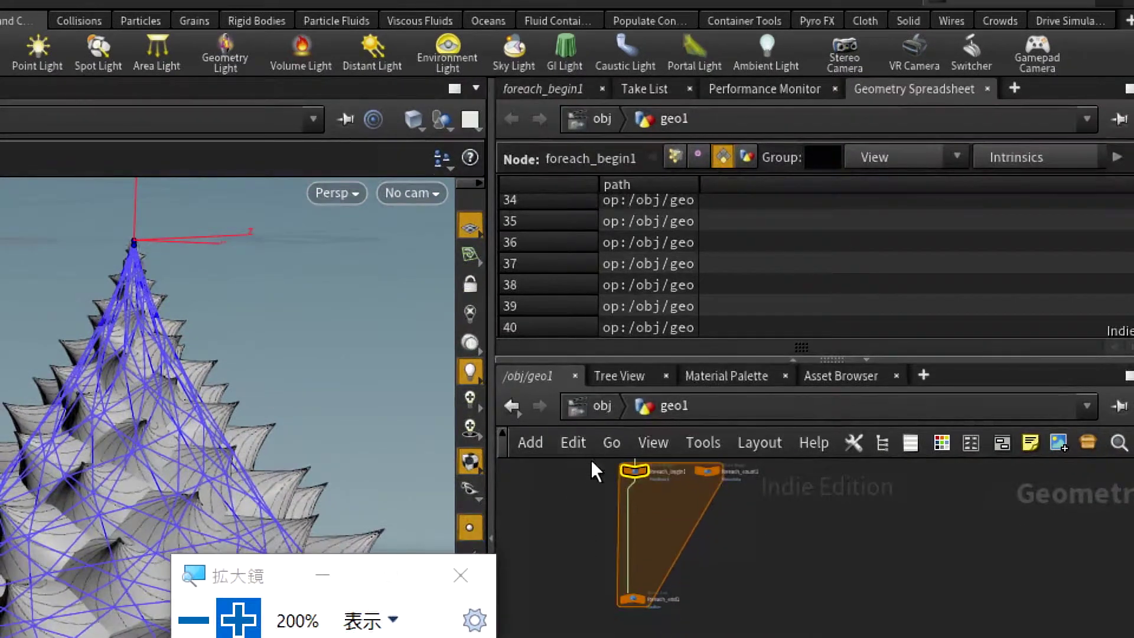
Step: Add a For-Each Primitive block via 'foreach primi' and place it inside the feedback loop
key("Tab")
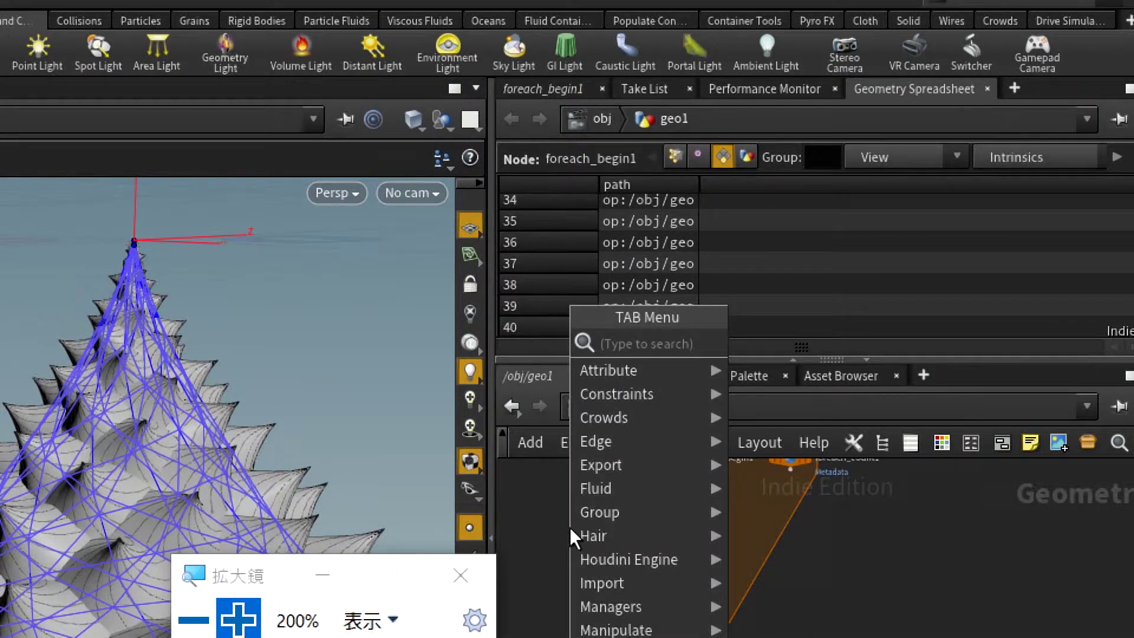
left_click(527, 526)
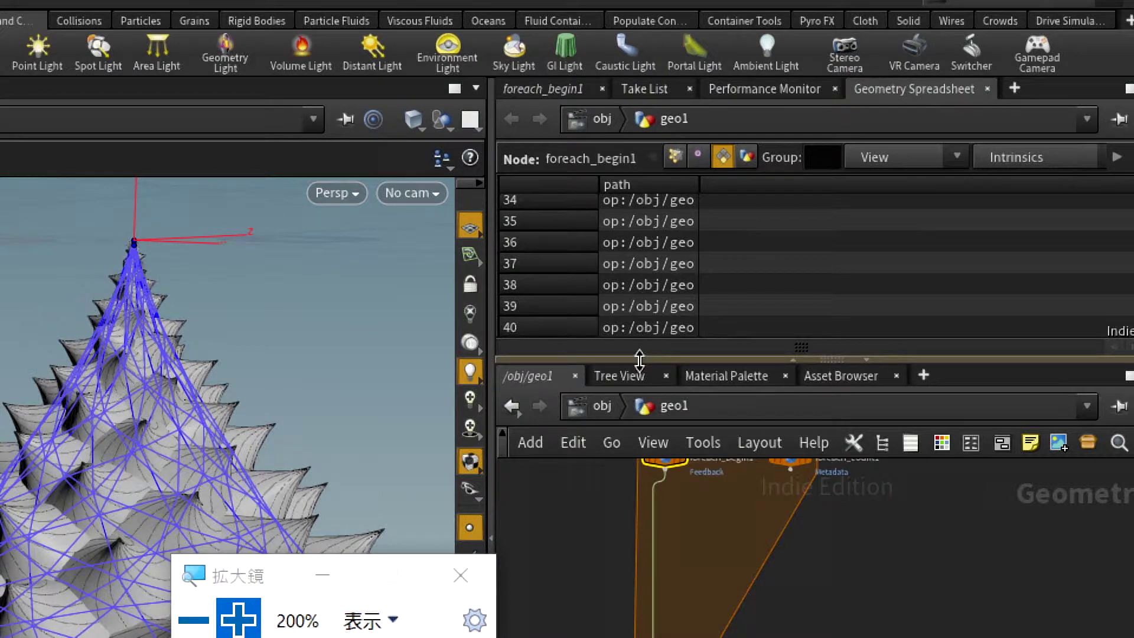
scroll(843, 497, "down", 3)
scroll(817, 547, "up", 3)
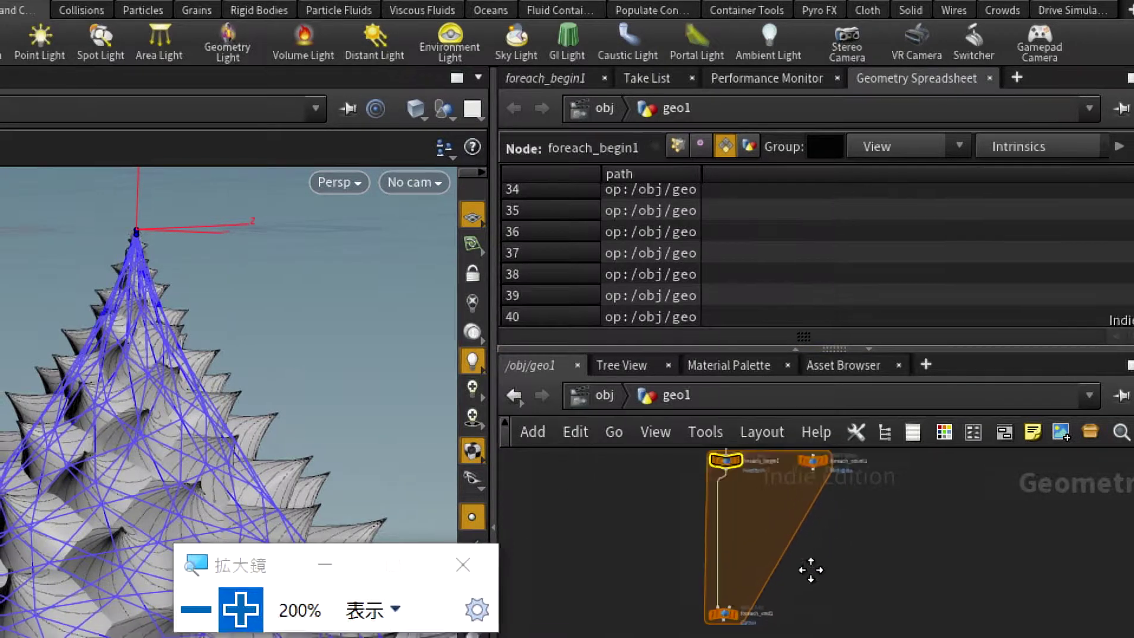
key("Tab")
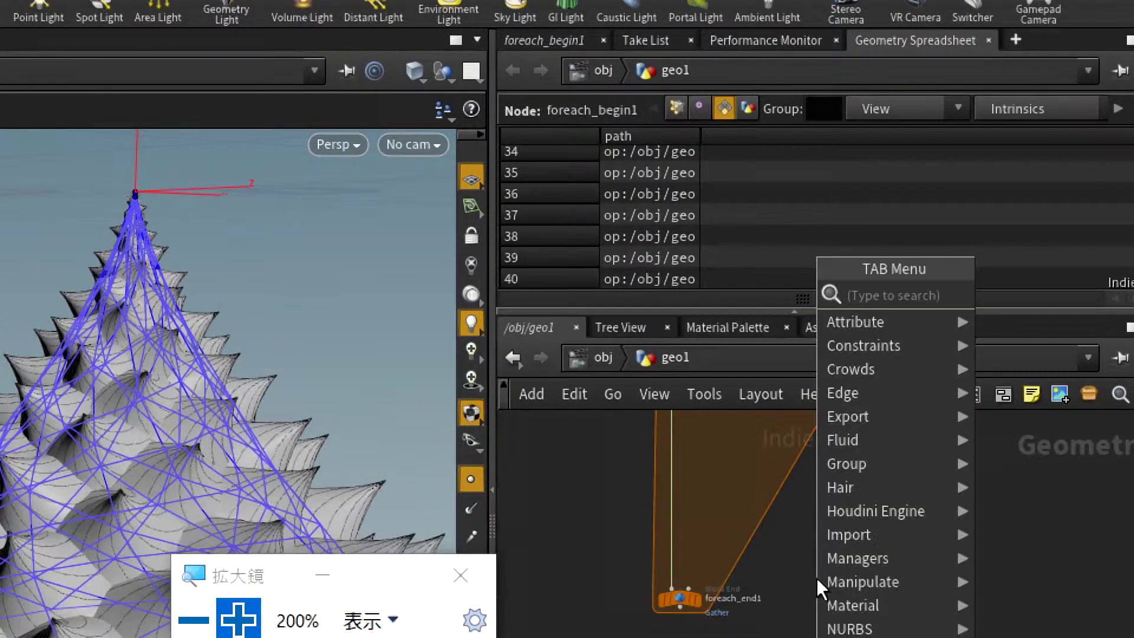
type("foreach")
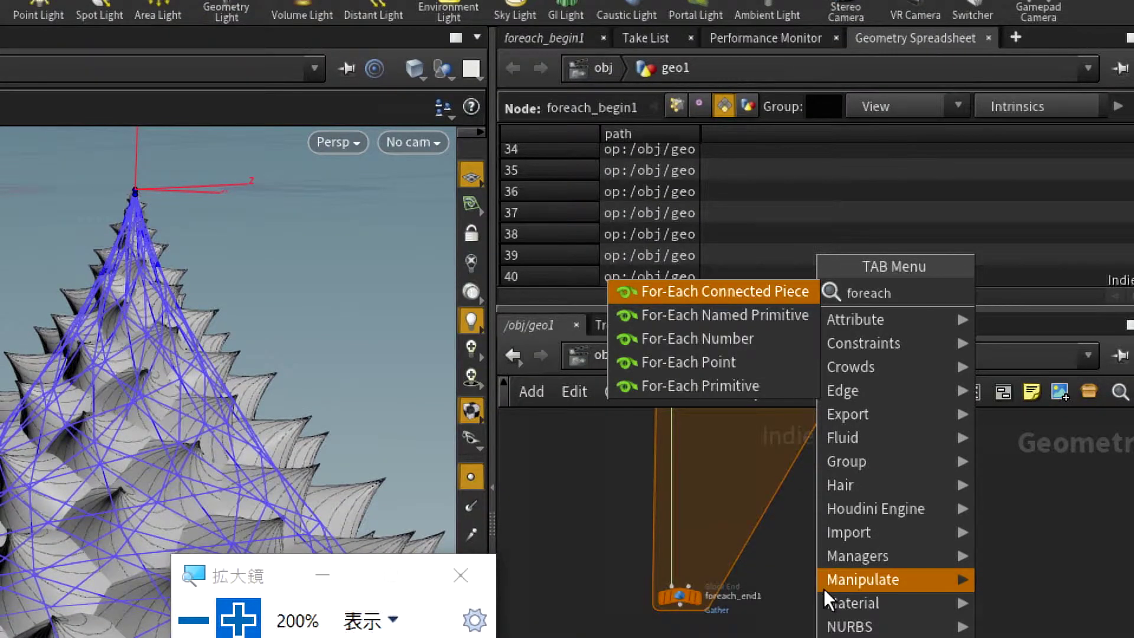
type(" primi")
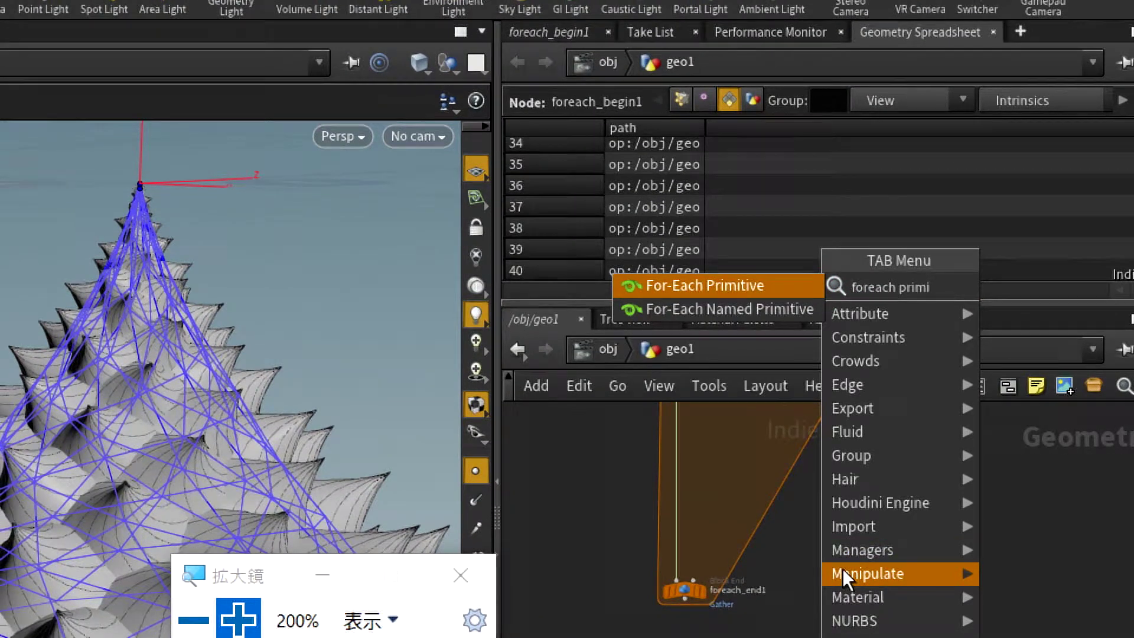
left_click(704, 285)
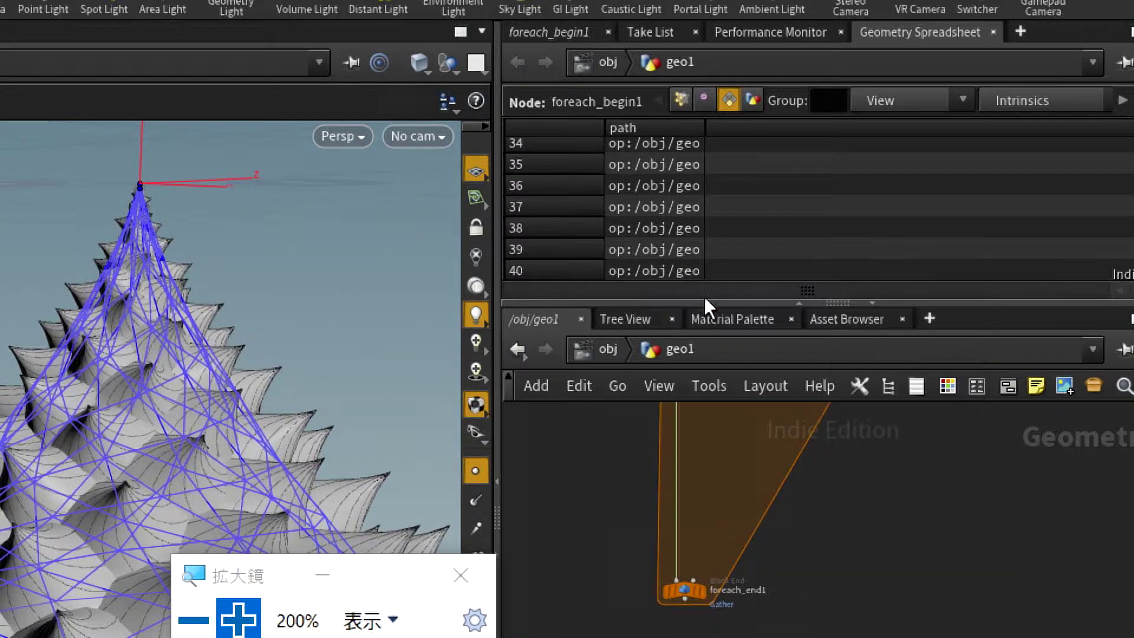
left_click(721, 449)
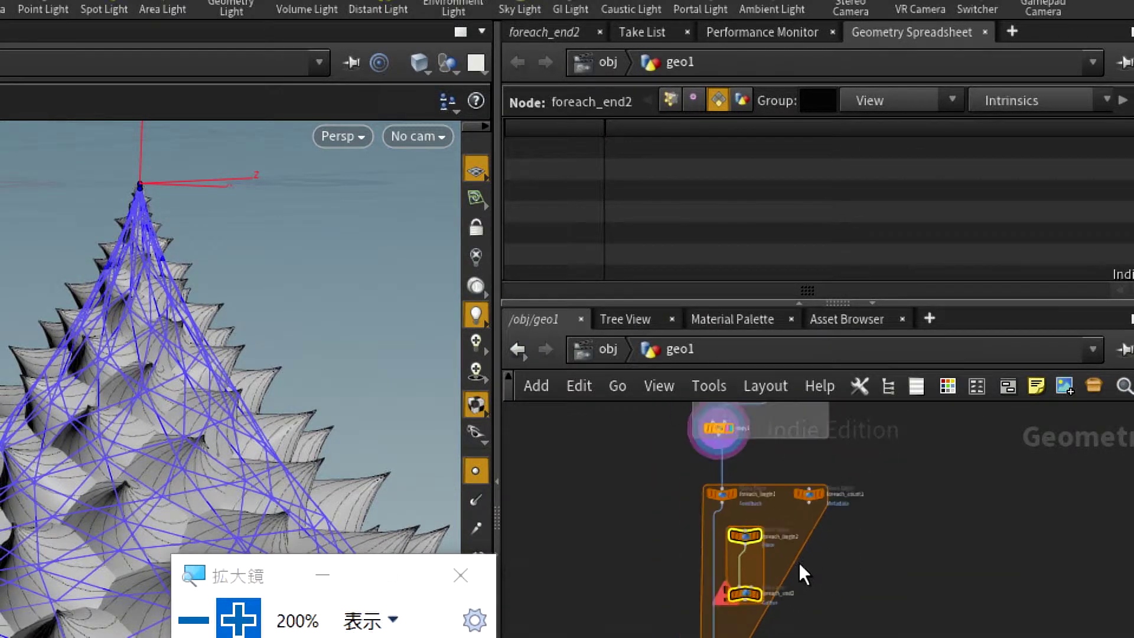
Step: Inspect the parameters of foreach_begin2 and foreach_end2
scroll(749, 484, "up", 2)
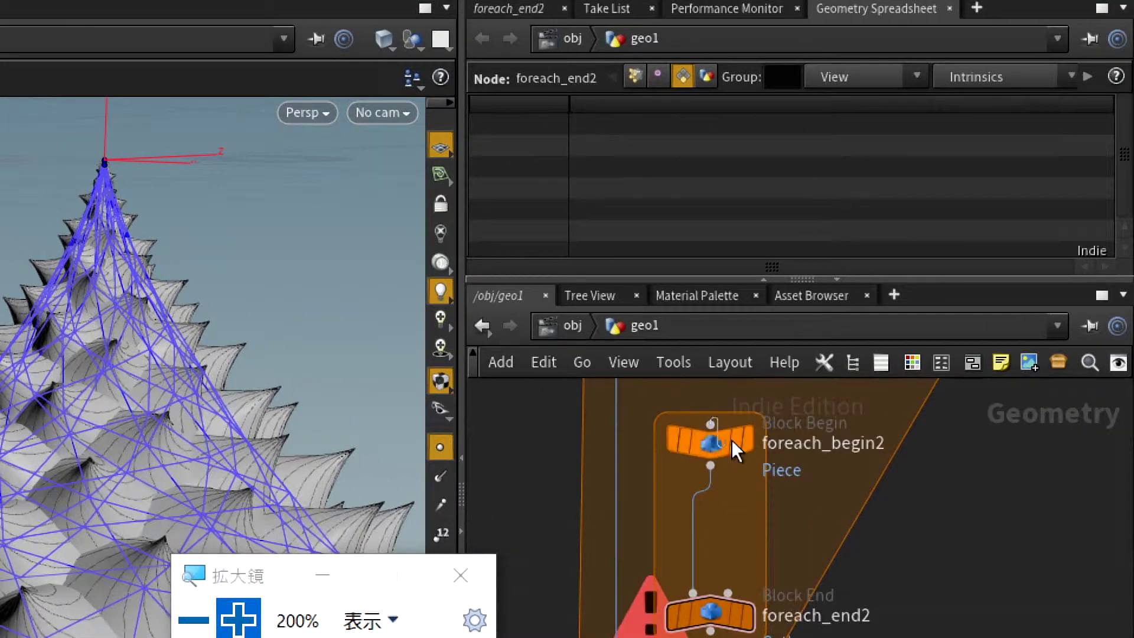
left_click_drag(710, 424, 1023, 529)
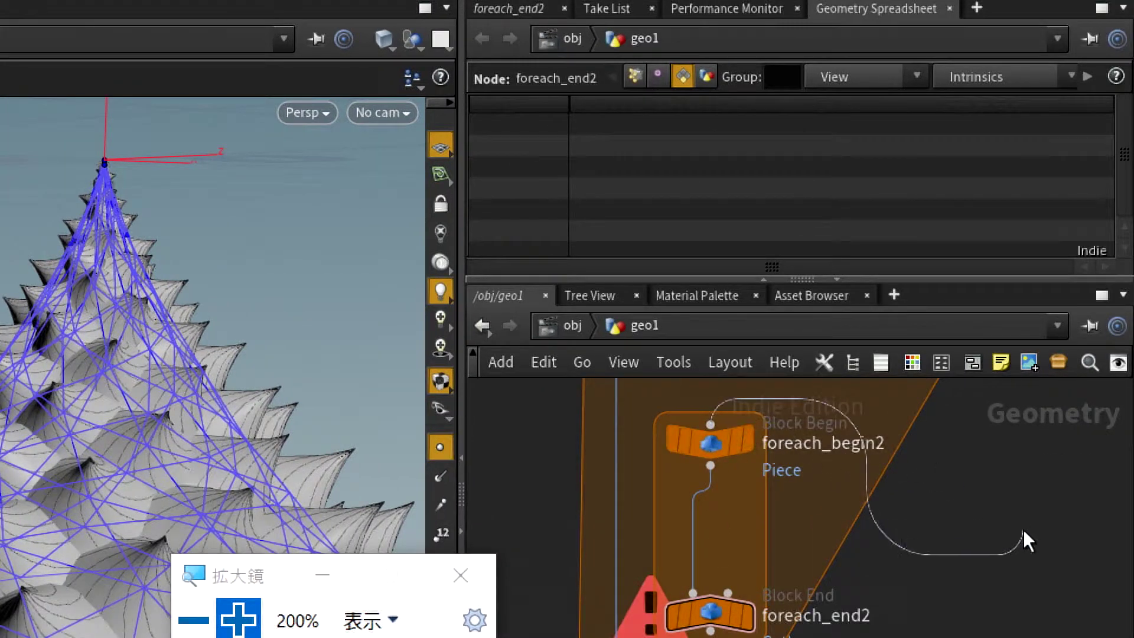
left_click(715, 440)
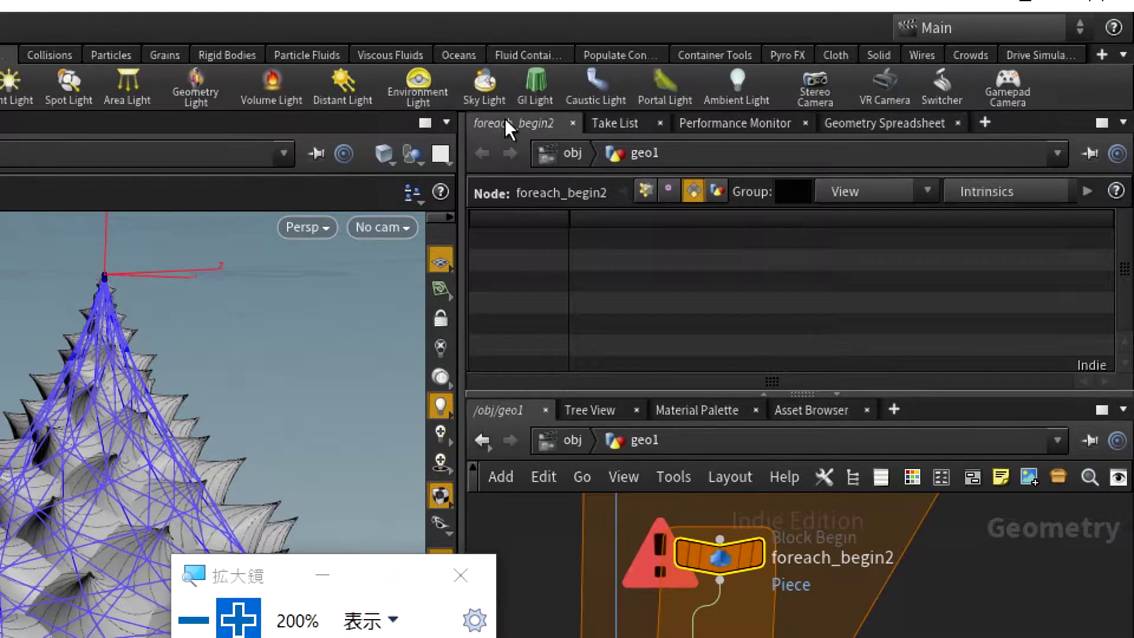
left_click(506, 118)
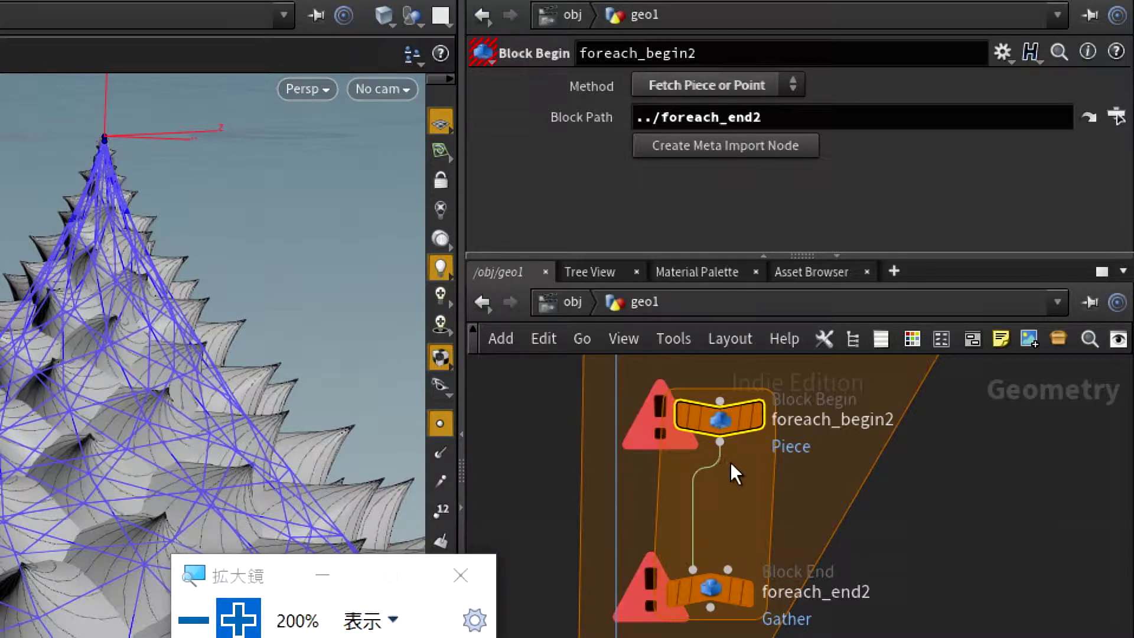
left_click_drag(710, 581, 733, 586)
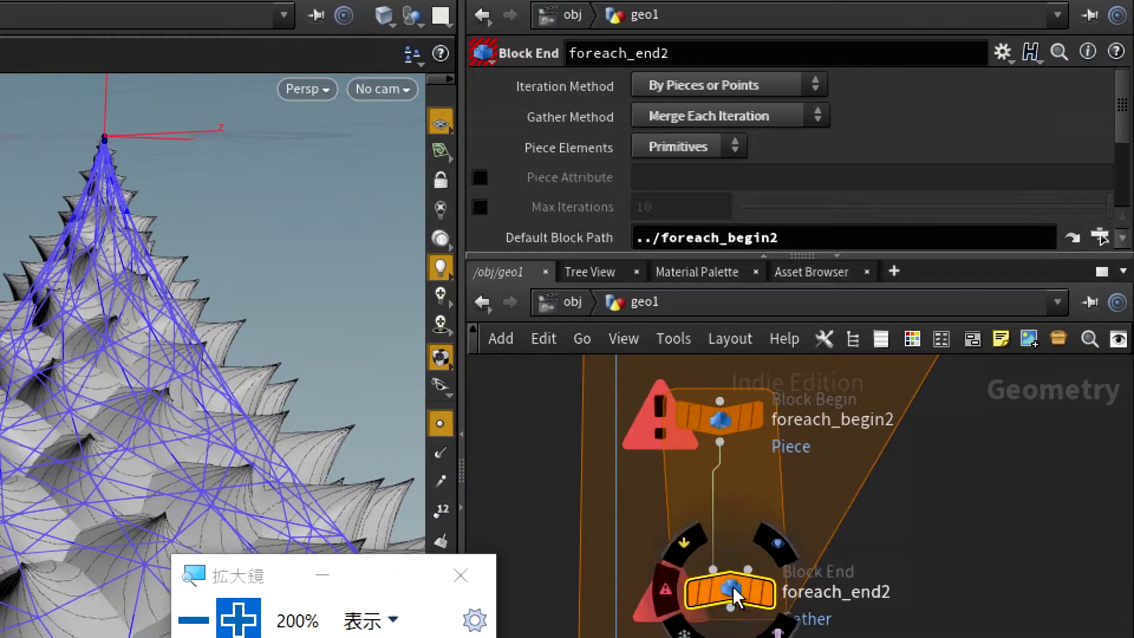
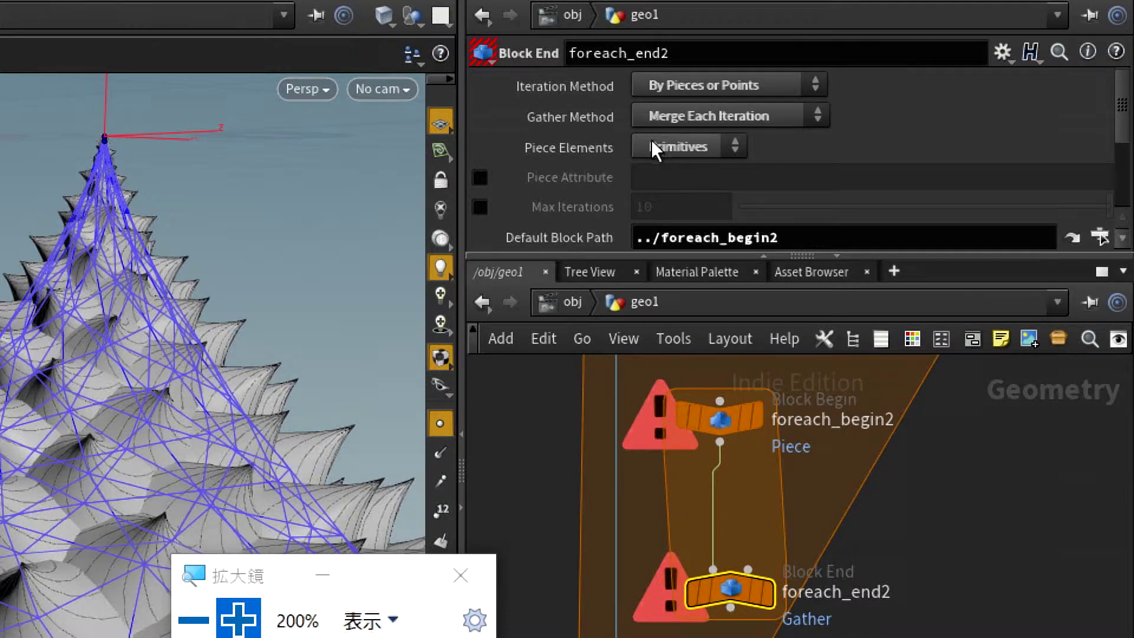
Step: Move foreach_begin1 up and to the left, next to foreach_count1
scroll(912, 192, "down", 5)
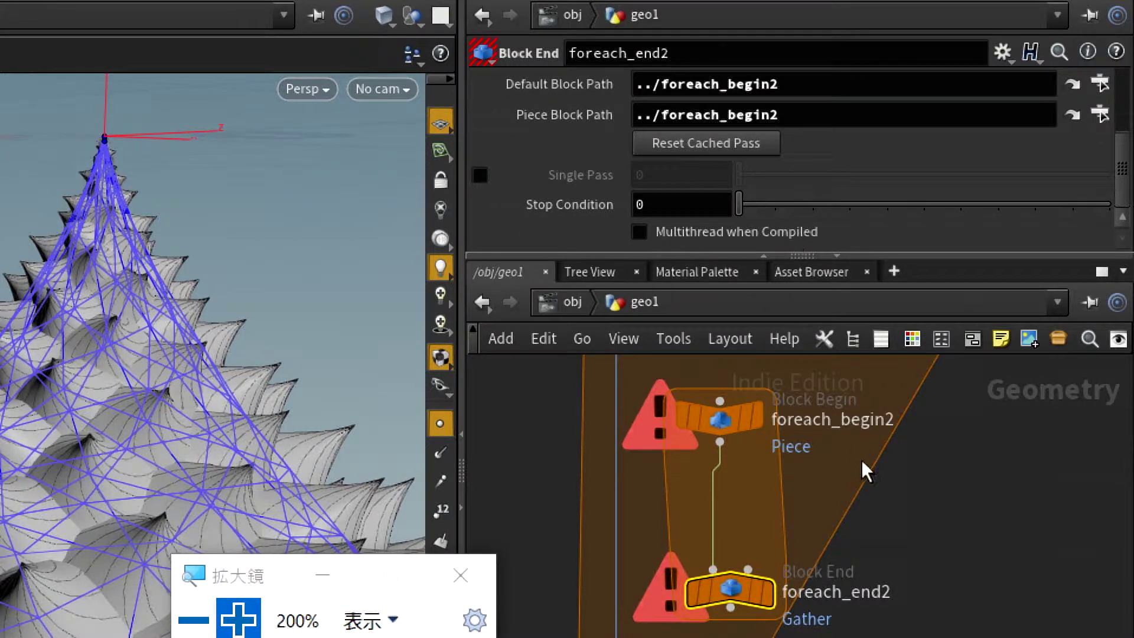
scroll(791, 475, "down", 5)
scroll(792, 497, "up", 3)
scroll(780, 519, "down", 2)
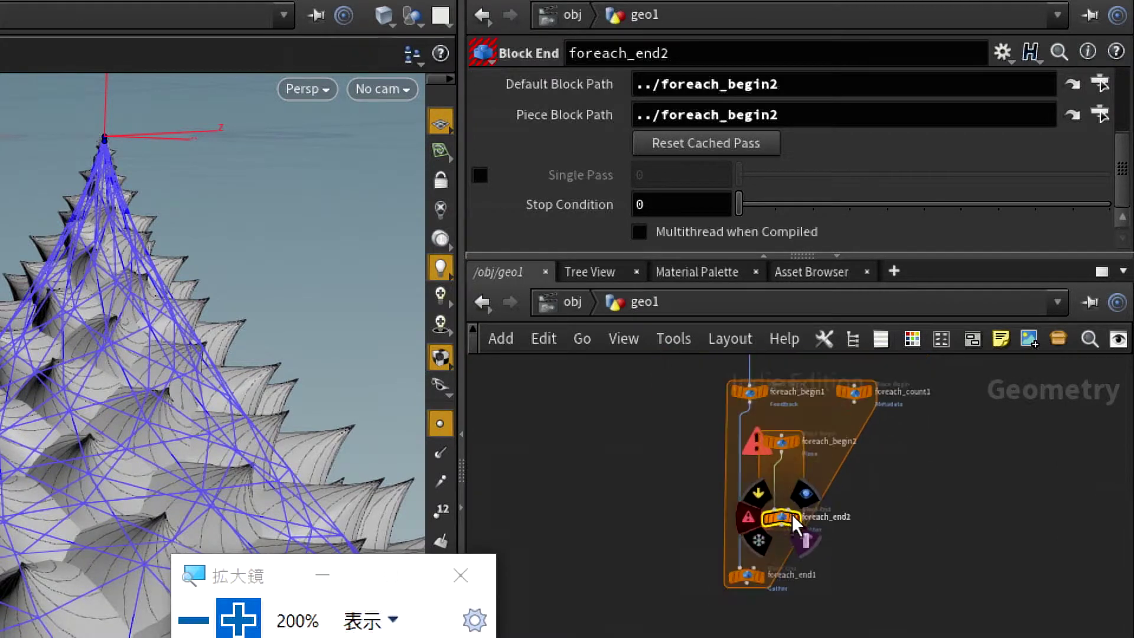
scroll(899, 505, "up", 2)
middle_click_drag(866, 457, 829, 502)
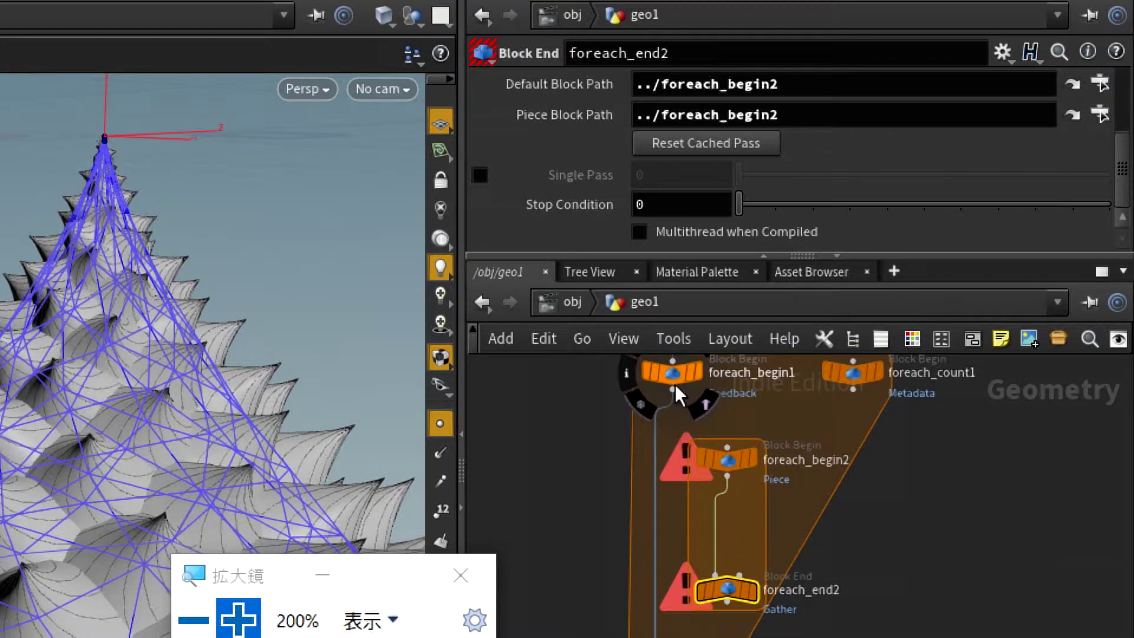
middle_click_drag(675, 384, 665, 470)
scroll(665, 470, "up", 3)
left_click_drag(665, 470, 631, 449)
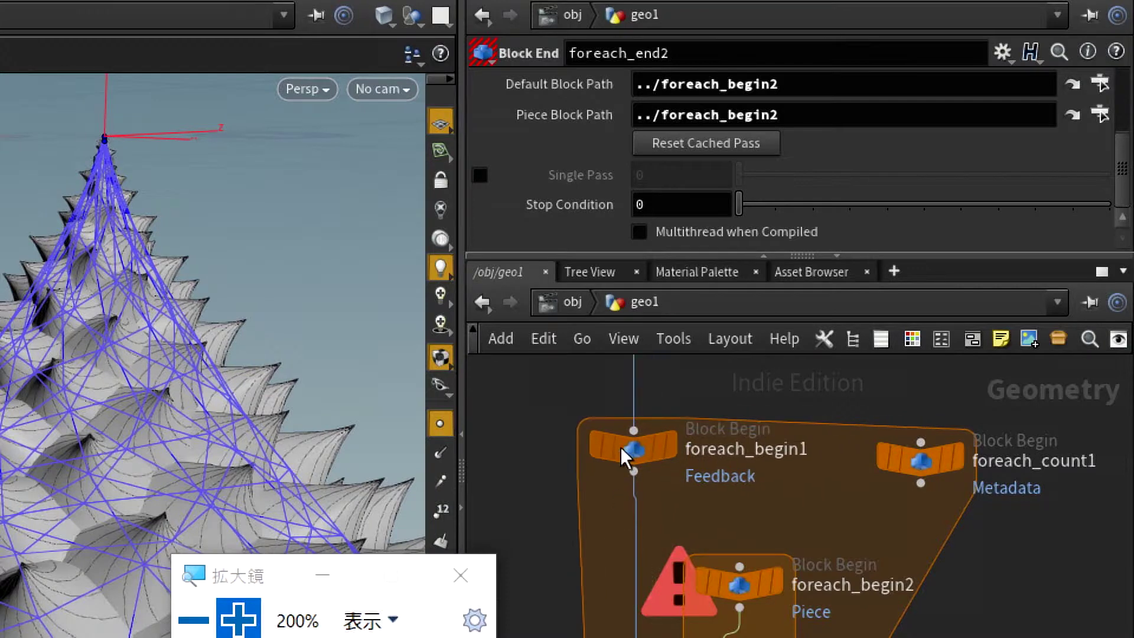
Step: Settle foreach_begin1 inside the loop and wire its output into foreach_begin2
scroll(631, 449, "down", 2)
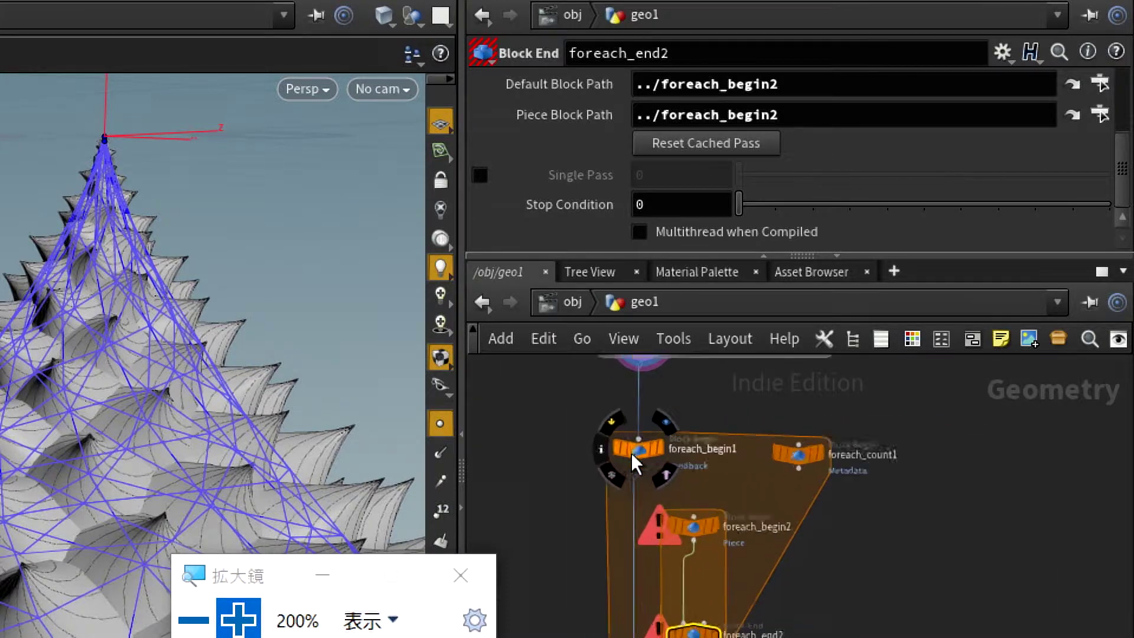
scroll(649, 449, "up", 1)
scroll(590, 405, "down", 1)
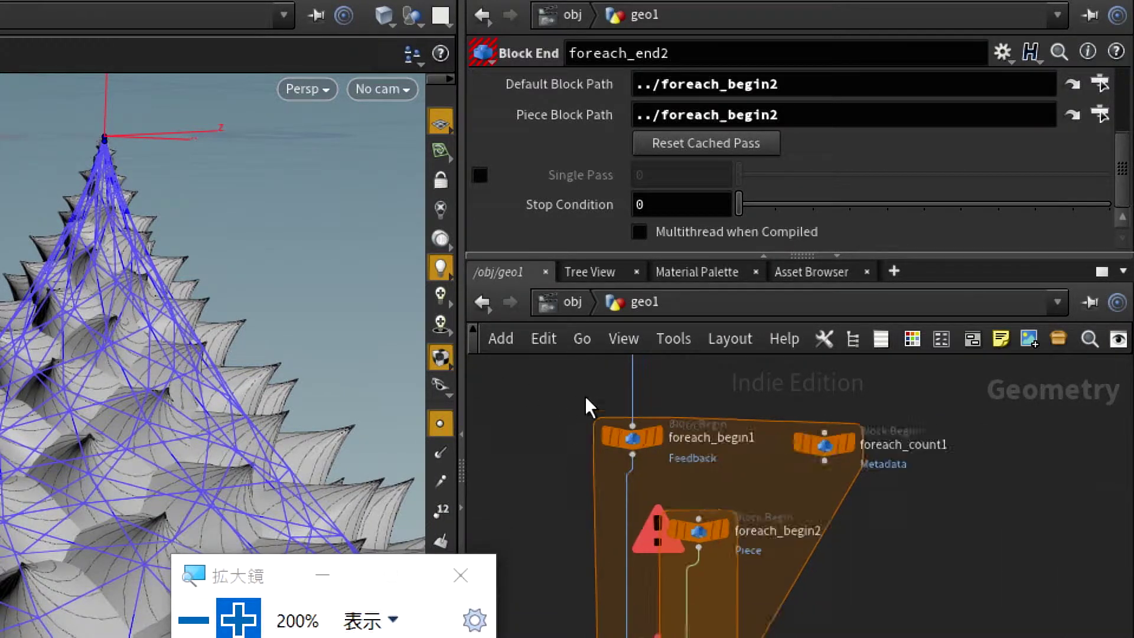
scroll(620, 456, "down", 1)
scroll(620, 449, "up", 3)
left_click_drag(615, 411, 603, 418)
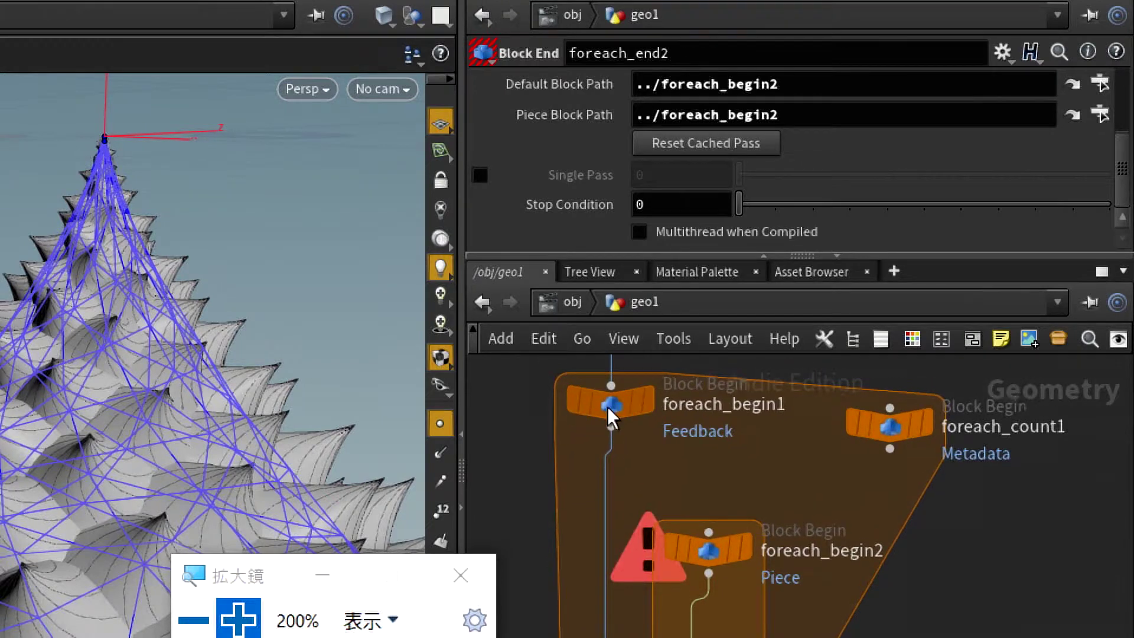
scroll(603, 418, "down", 1)
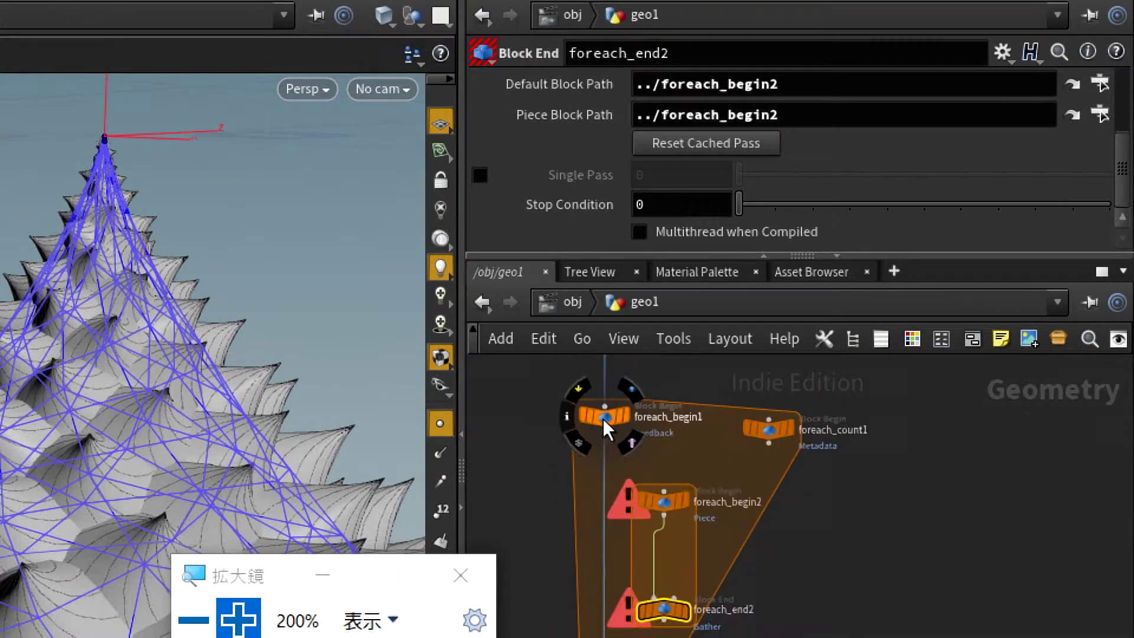
scroll(607, 440, "up", 1)
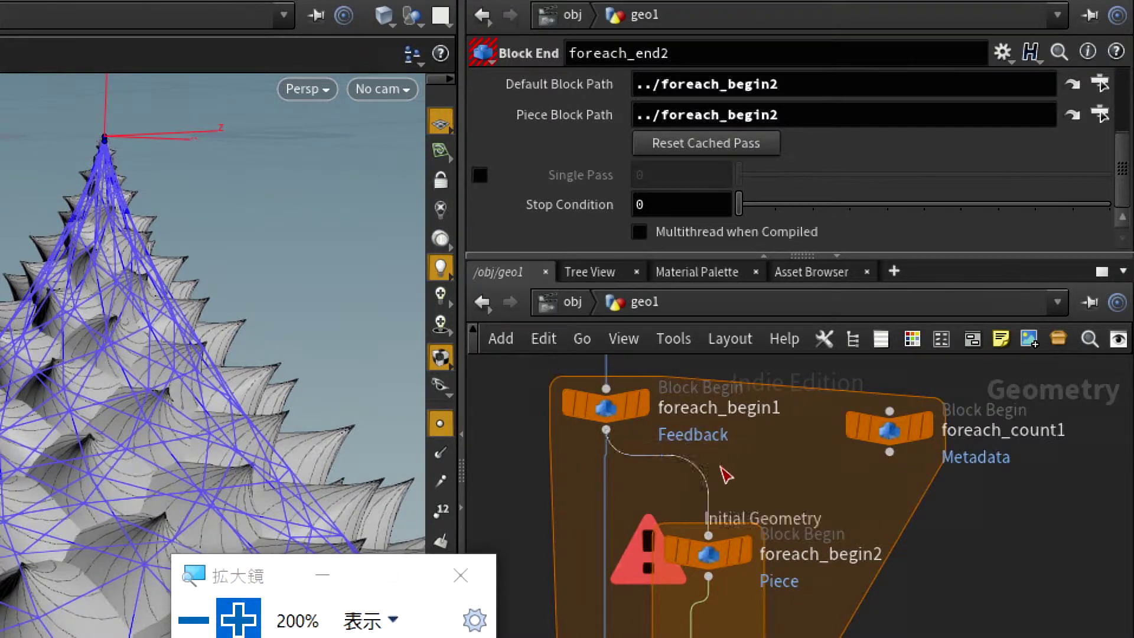
left_click_drag(606, 430, 709, 535)
Step: Shift foreach_end2 slightly right, above foreach_end1
middle_click_drag(735, 583, 748, 384)
scroll(748, 384, "down", 1)
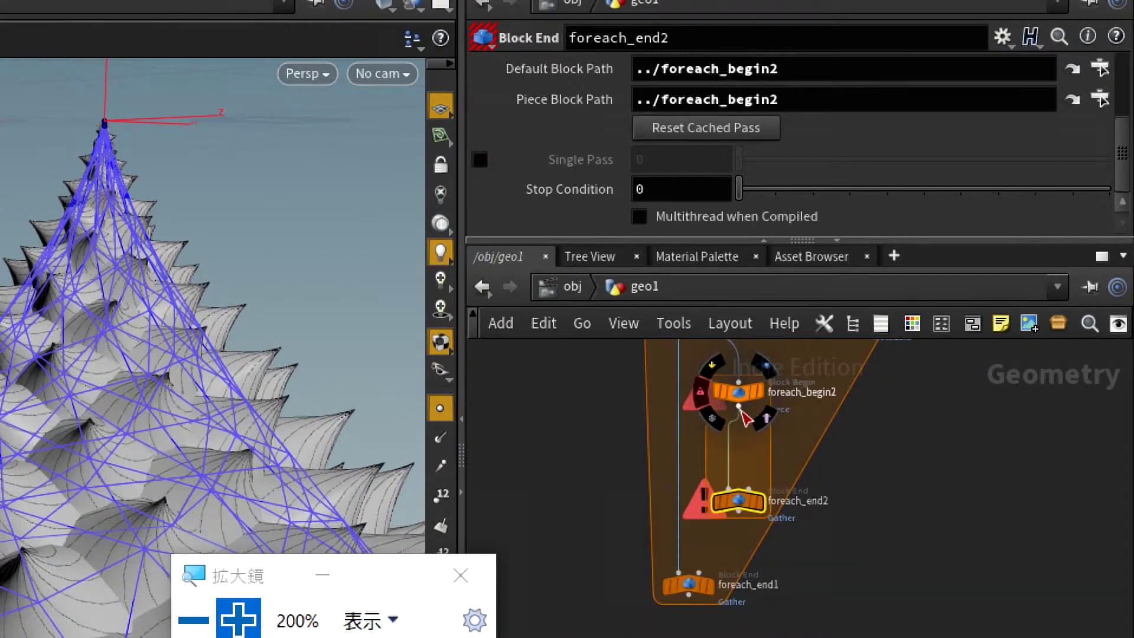
scroll(757, 395, "up", 1)
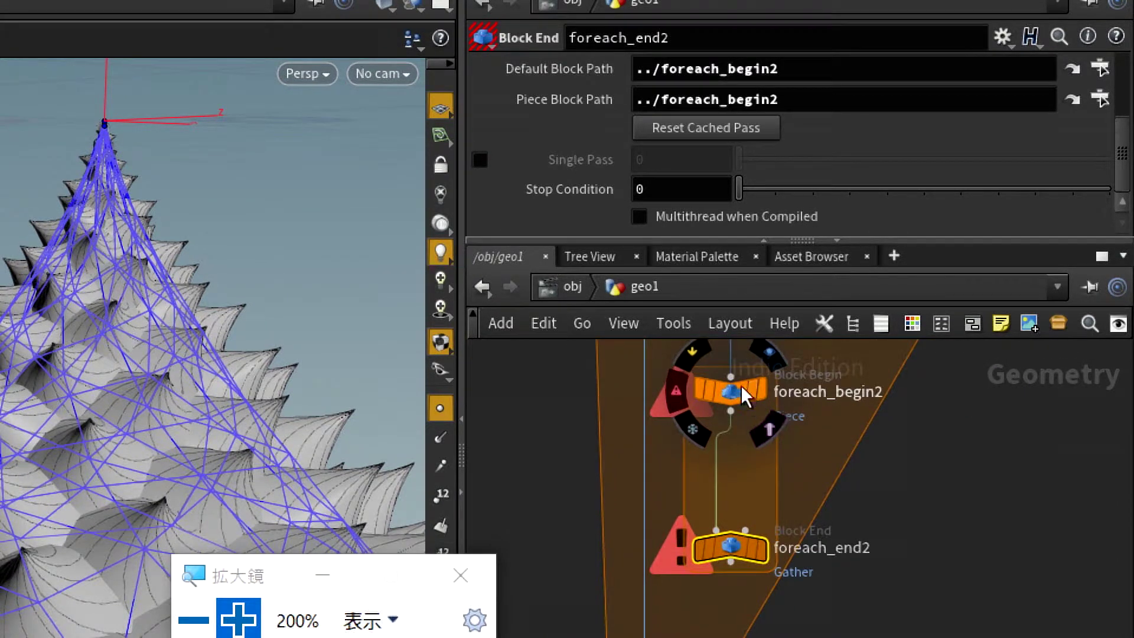
scroll(735, 399, "down", 1)
scroll(730, 419, "up", 1)
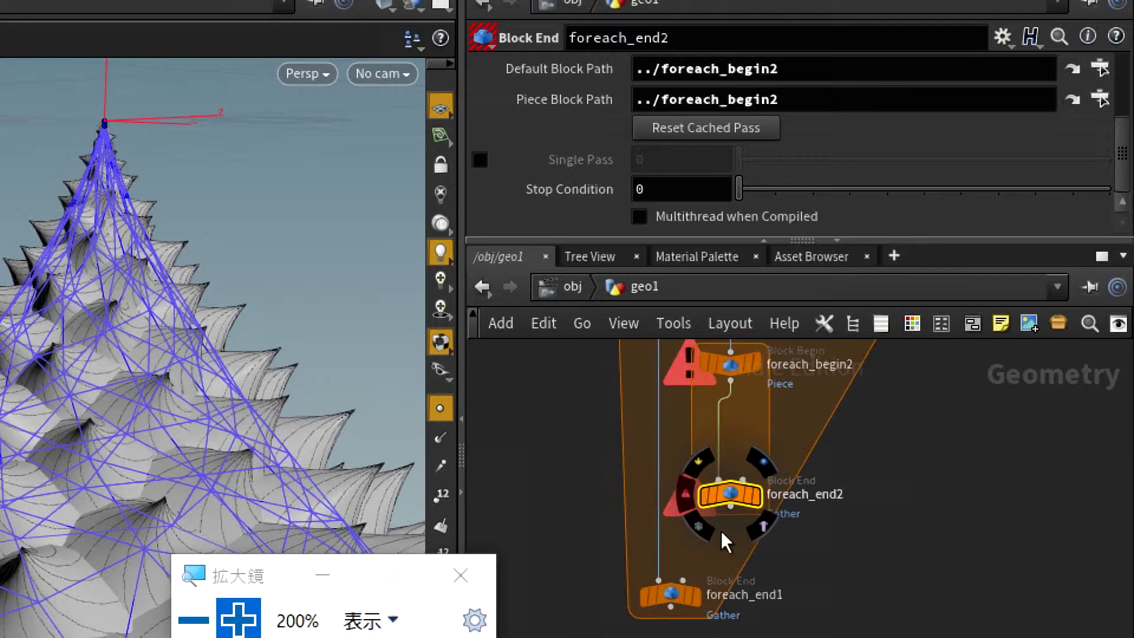
mouse_move(733, 497)
left_mouse_down()
mouse_move(752, 491)
mouse_move(661, 571)
left_mouse_up()
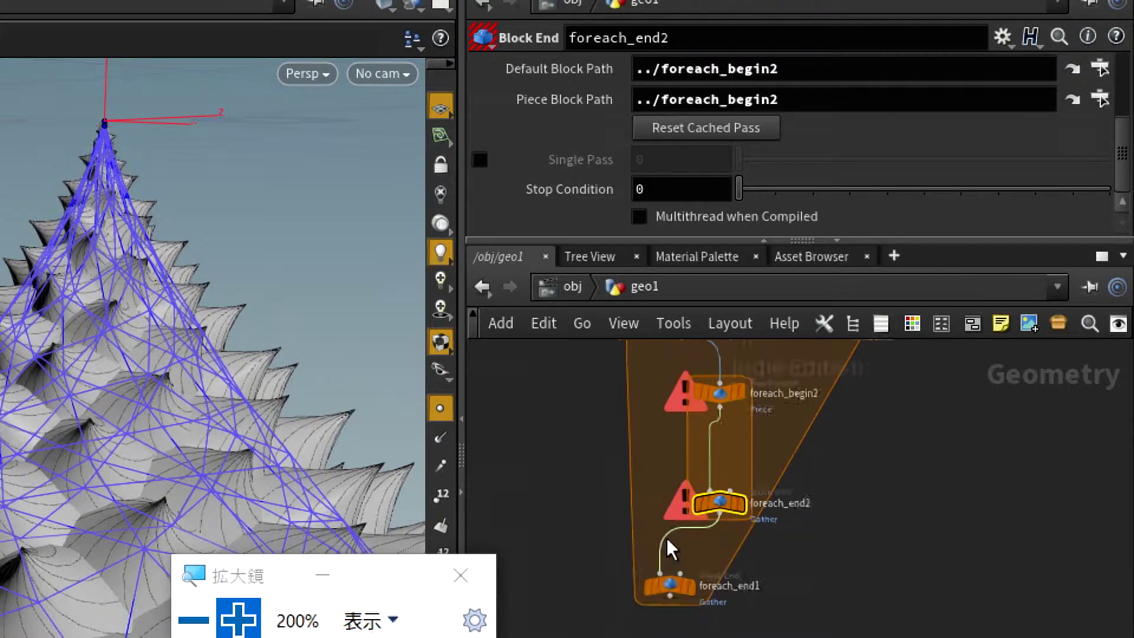
scroll(709, 520, "up", 2)
Step: Display foreach_end2's gathered 94 pieces in the viewport
left_click(728, 447)
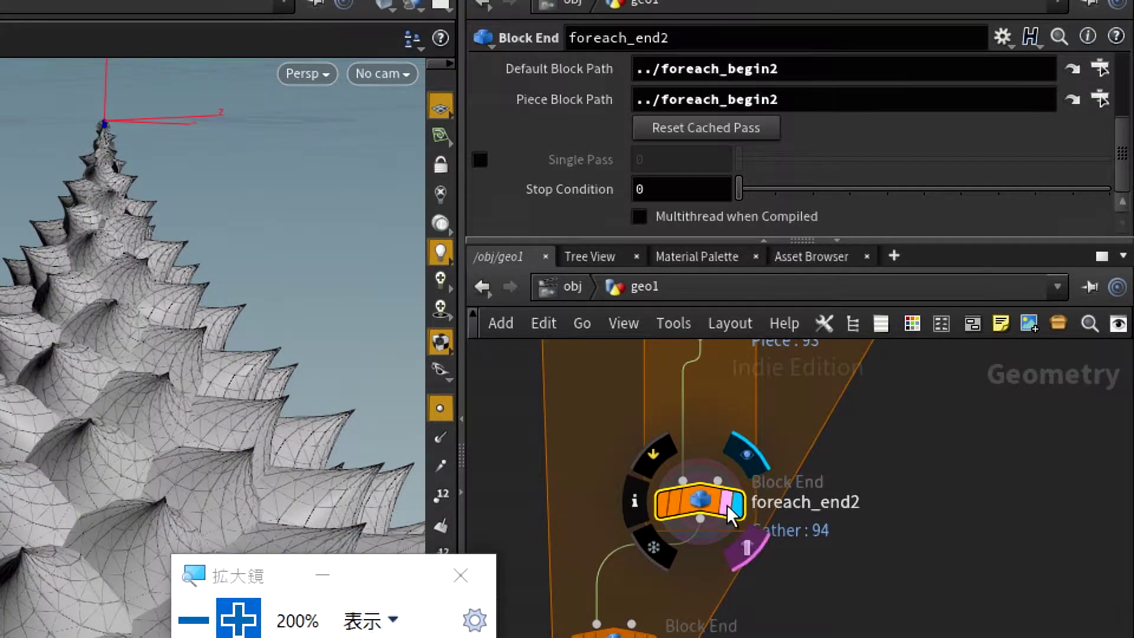
scroll(846, 531, "down", 2)
scroll(846, 532, "down", 3)
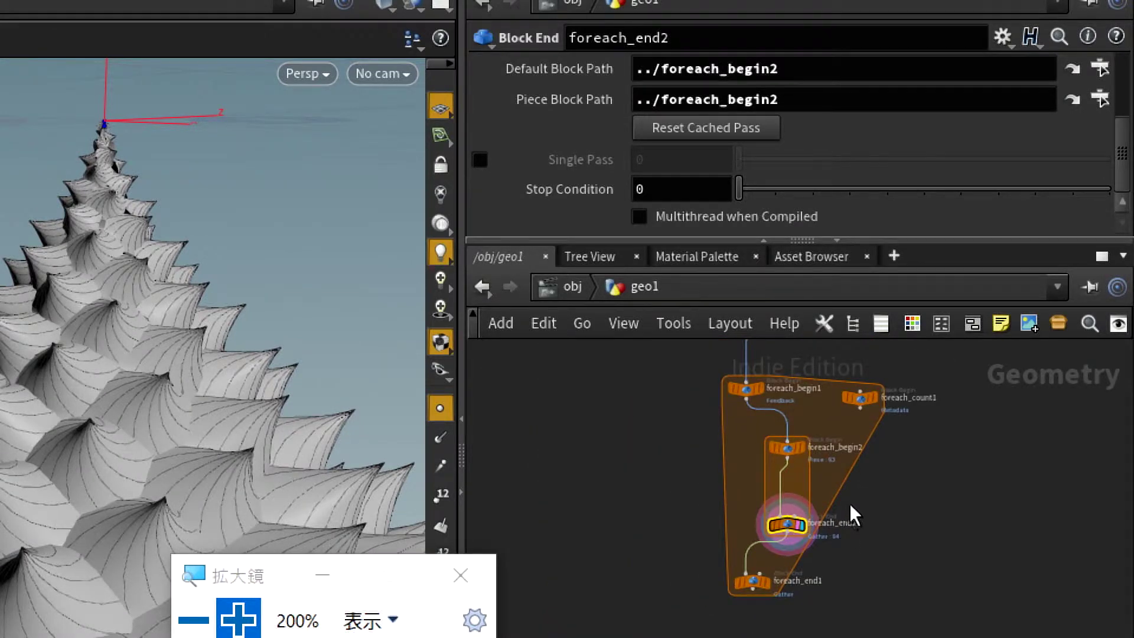
Step: Move foreach_end1 and foreach_end2 together further below foreach_begin2
left_click_drag(681, 489, 888, 597)
scroll(805, 439, "up", 2)
scroll(794, 522, "up", 3)
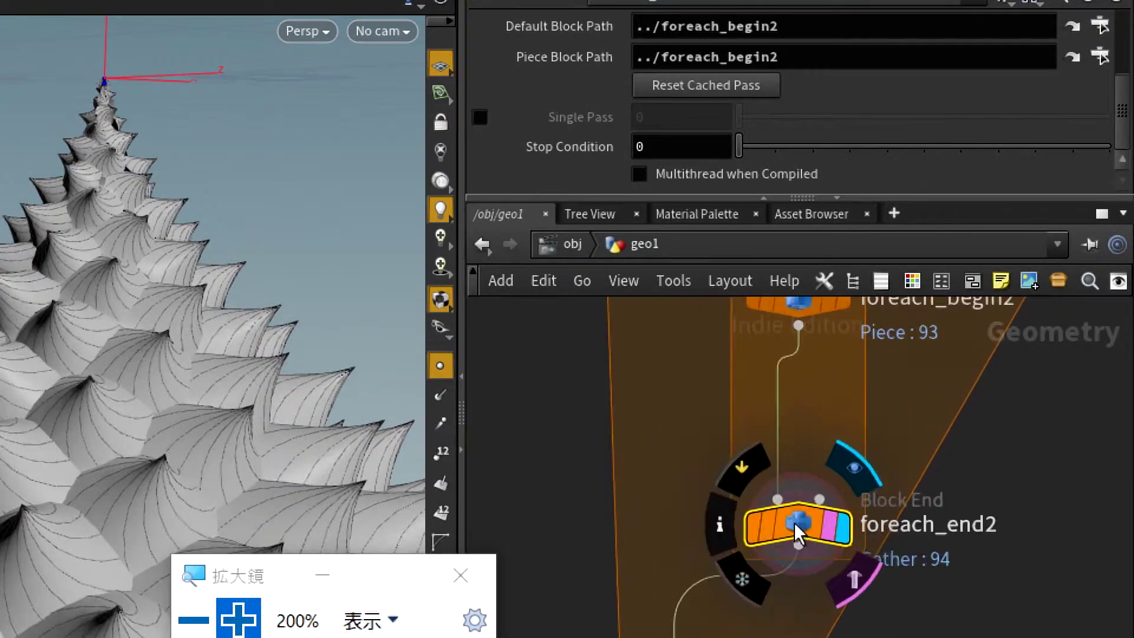
scroll(805, 466, "down", 4)
left_click_drag(804, 465, 807, 569)
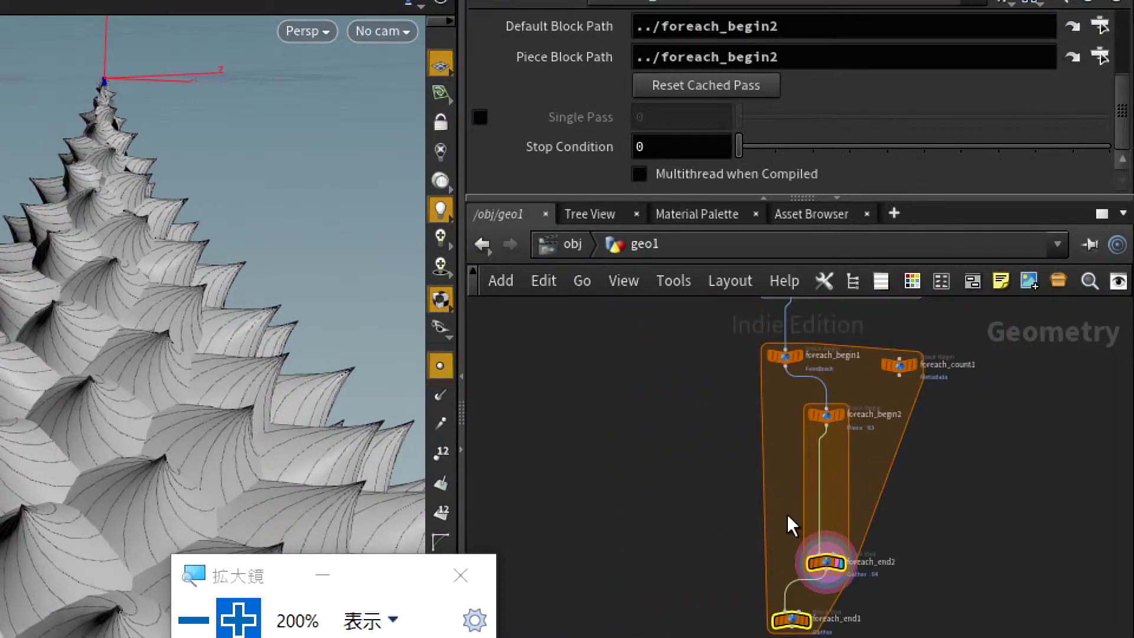
scroll(237, 355, "down", 2)
scroll(217, 331, "down", 2)
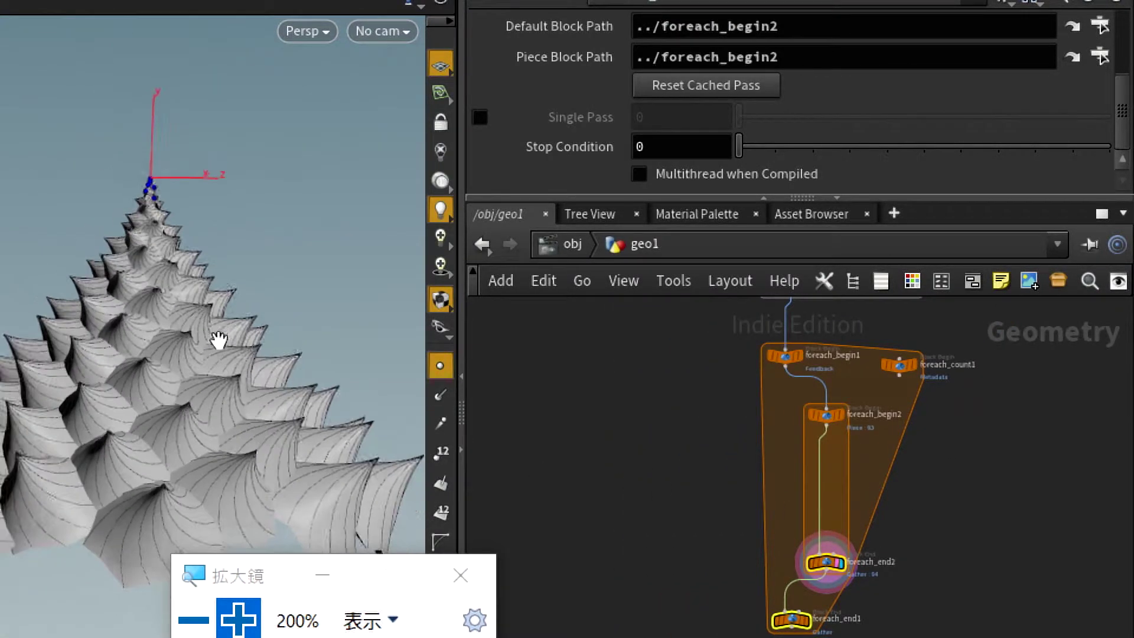
Step: Orbit the viewport to inspect the spiky cone pyramid from new angles
mouse_move(219, 339)
left_mouse_down()
mouse_move(207, 451)
mouse_move(196, 397)
left_mouse_up()
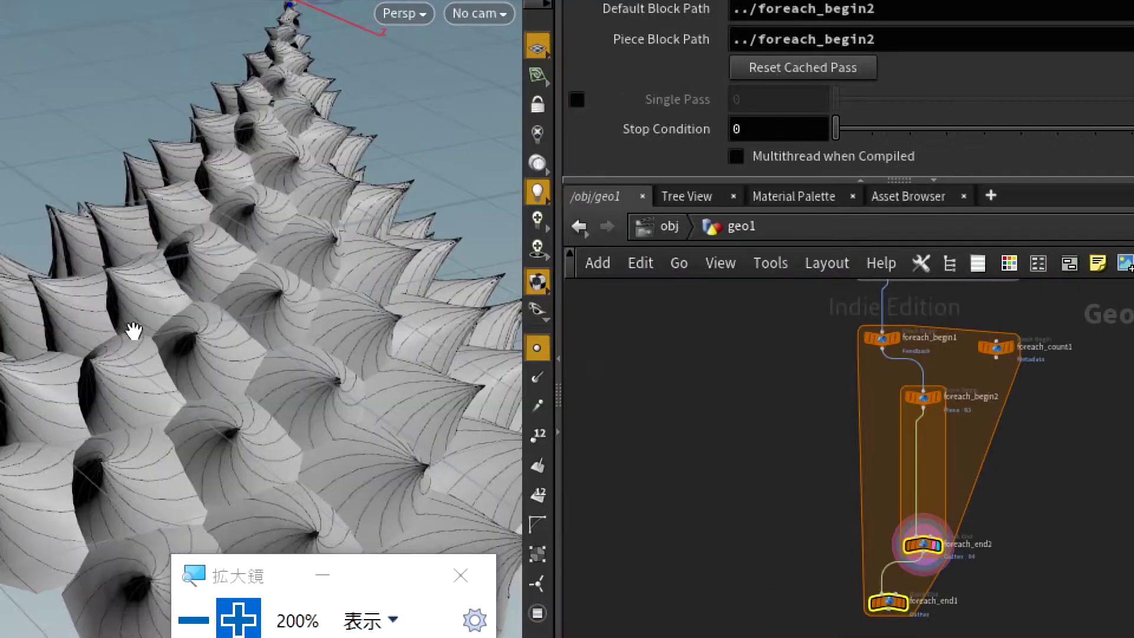
scroll(649, 437, "down", 3)
middle_click_drag(709, 398, 716, 467)
scroll(716, 470, "up", 3)
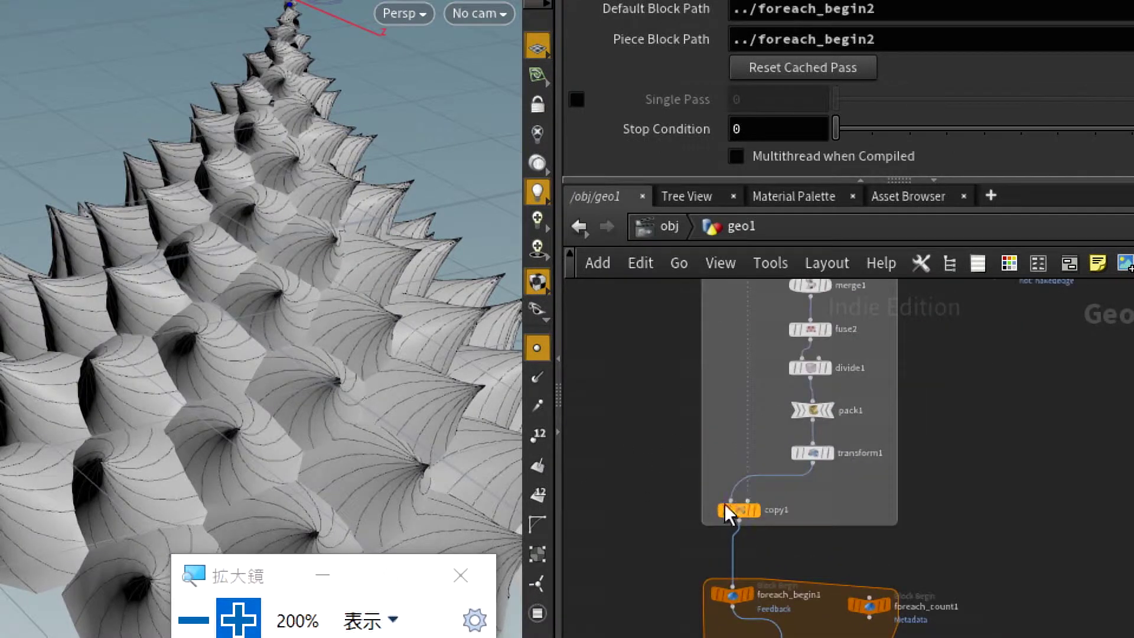
scroll(712, 473, "up", 5)
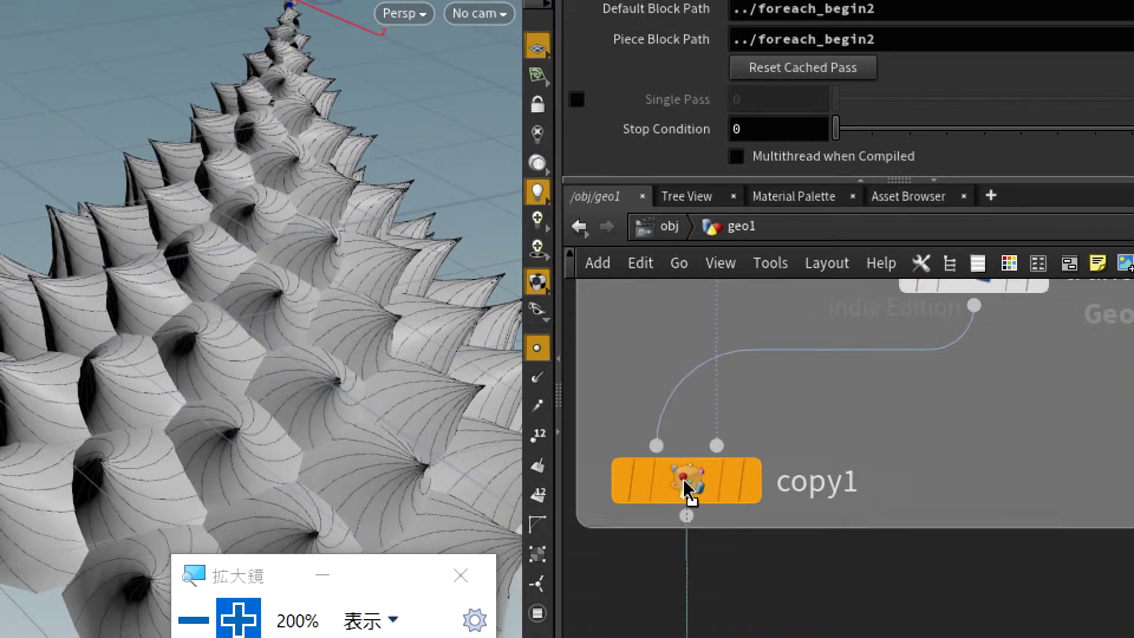
scroll(689, 312, "down", 8)
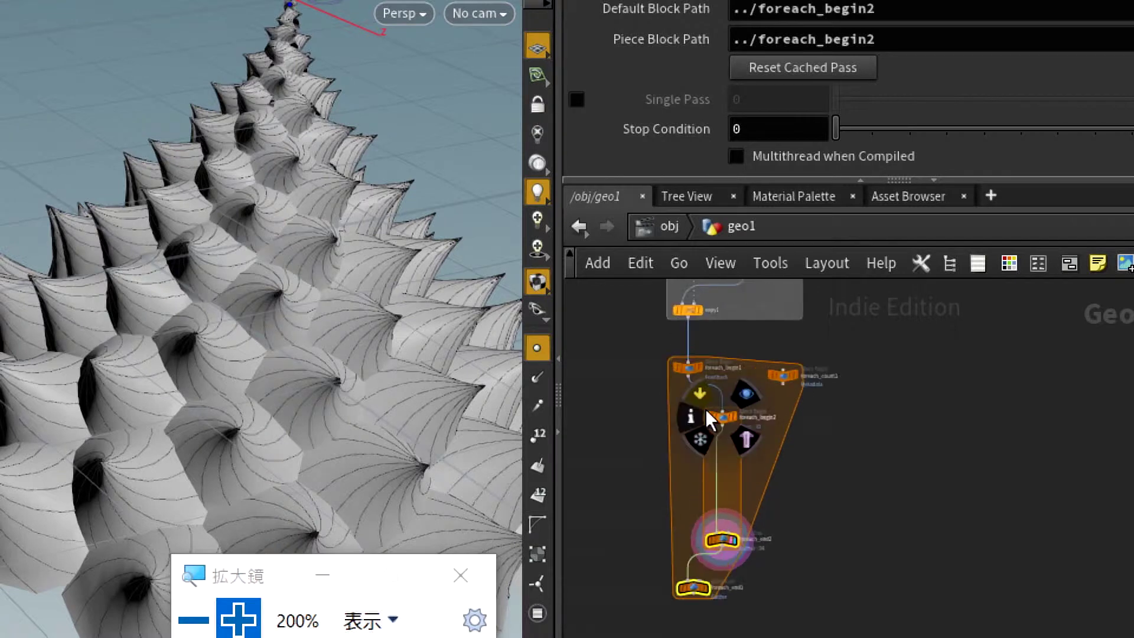
scroll(705, 409, "up", 2)
scroll(703, 375, "up", 2)
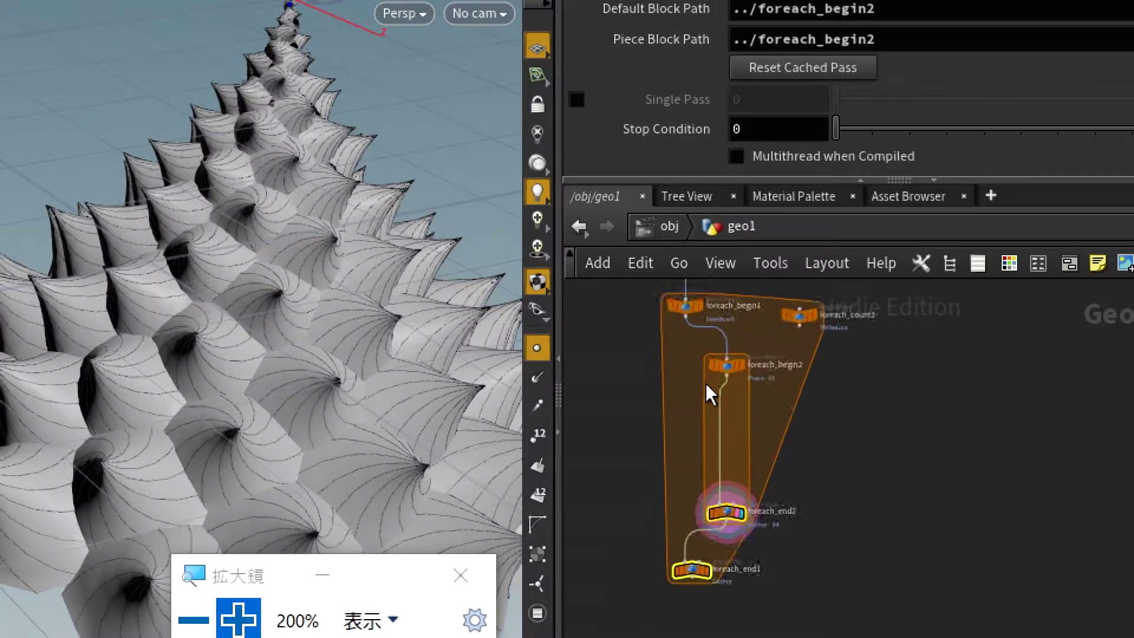
scroll(705, 383, "up", 5)
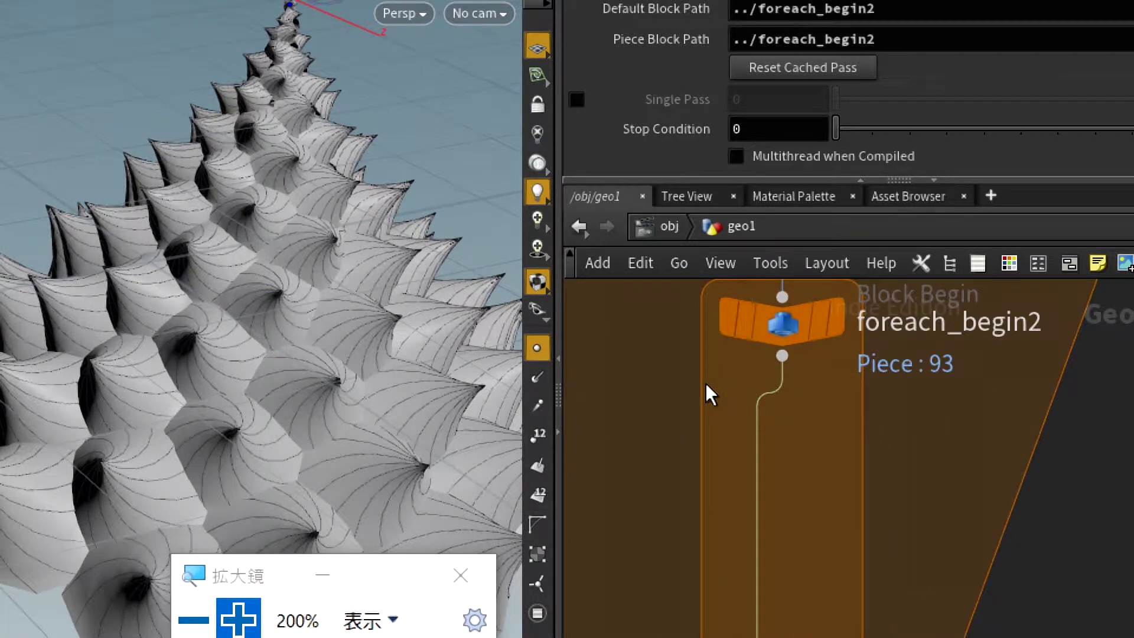
mouse_move(373, 279)
left_mouse_down()
mouse_move(347, 261)
mouse_move(223, 241)
mouse_move(198, 225)
mouse_move(248, 242)
left_mouse_up()
scroll(768, 360, "down", 5)
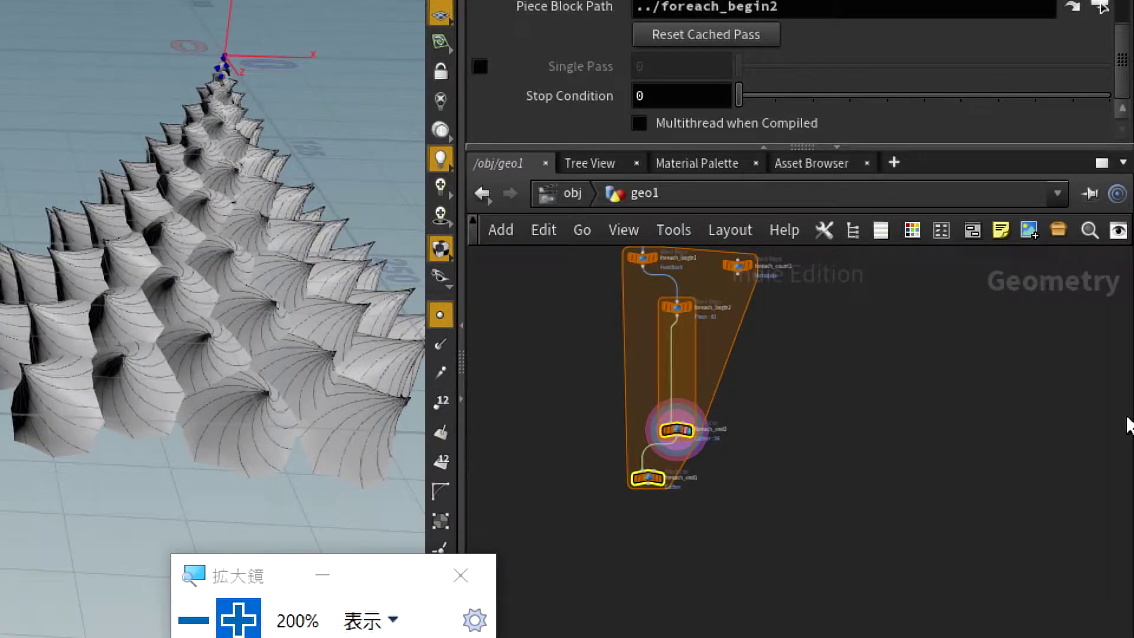
scroll(709, 372, "up", 3)
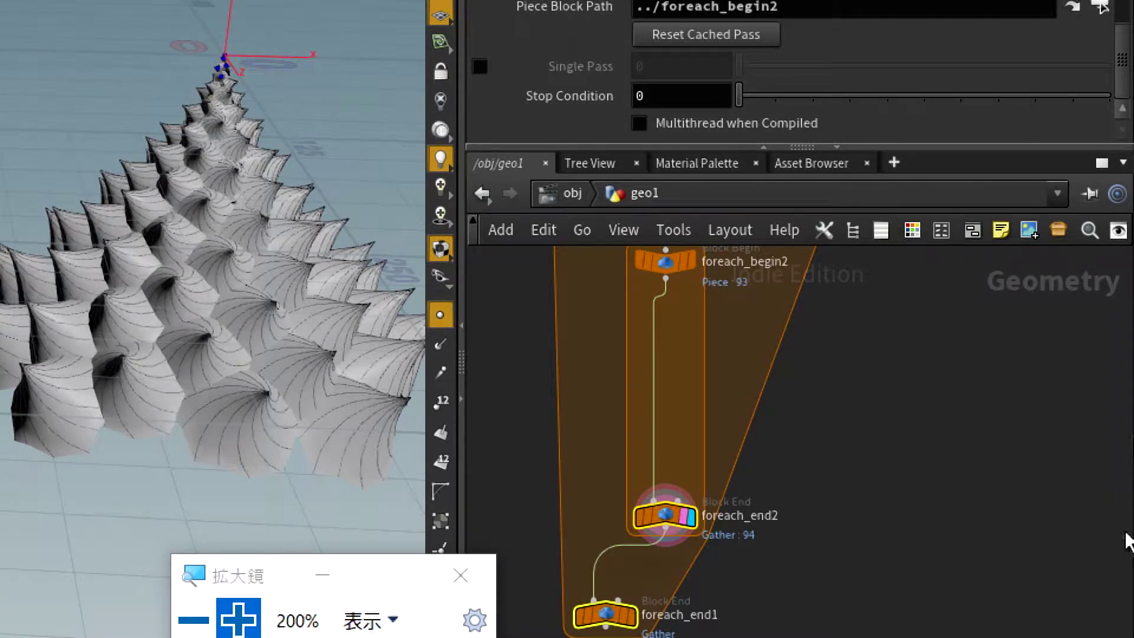
Step: Add an Unpack node and move unpack1 into the inner loop below foreach_begin2
key("Tab")
type("un")
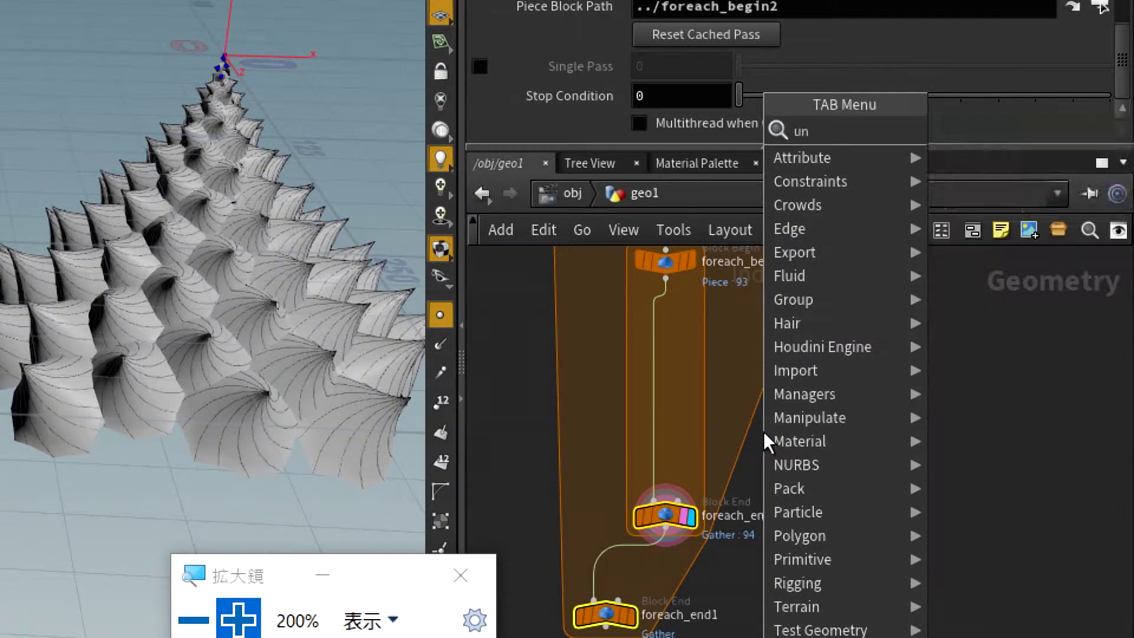
type("pack")
key("Return")
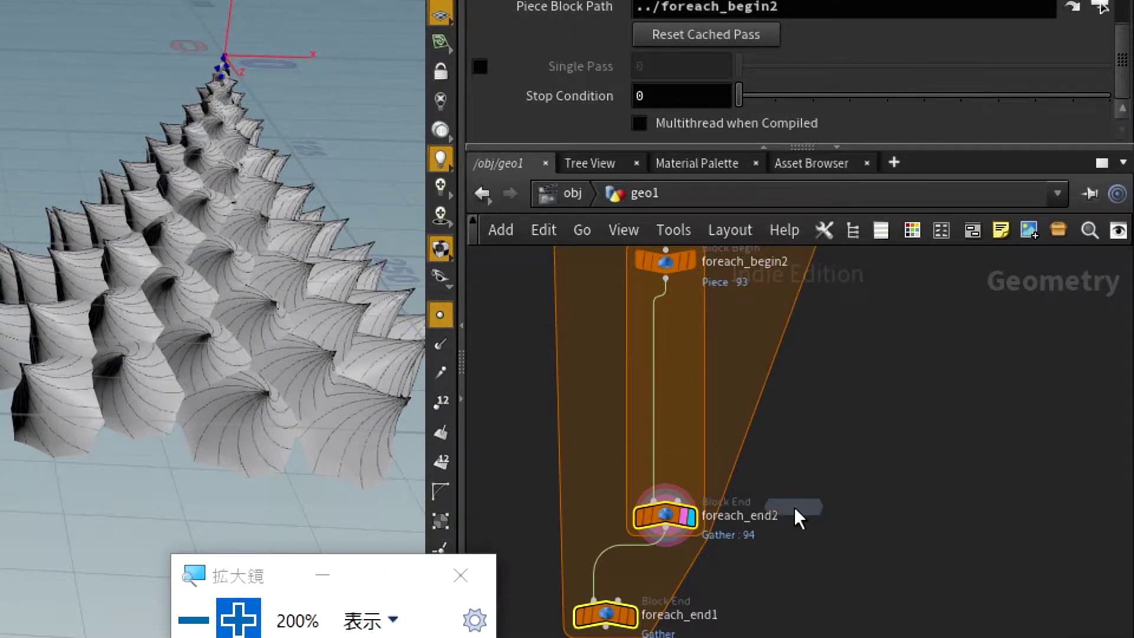
left_click(873, 433)
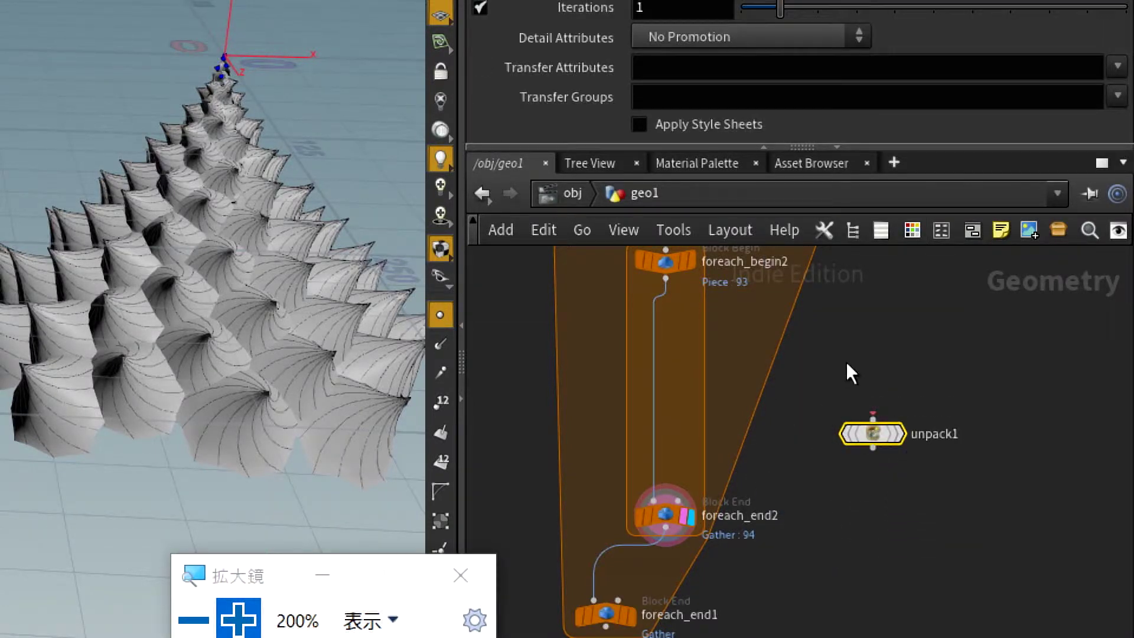
middle_click_drag(846, 362, 935, 459)
mouse_move(952, 540)
left_mouse_down()
mouse_move(771, 485)
mouse_move(741, 423)
left_mouse_up()
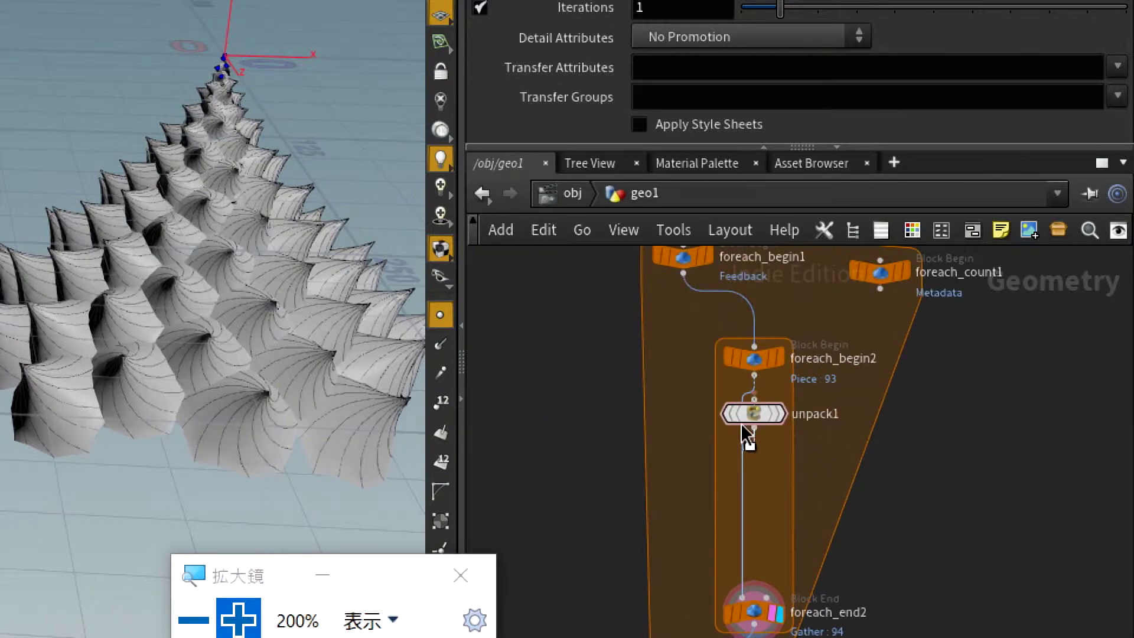
Step: Inspect unpack1's points, then redisplay foreach_end2 and nudge unpack1 lower
scroll(771, 429, "up", 5)
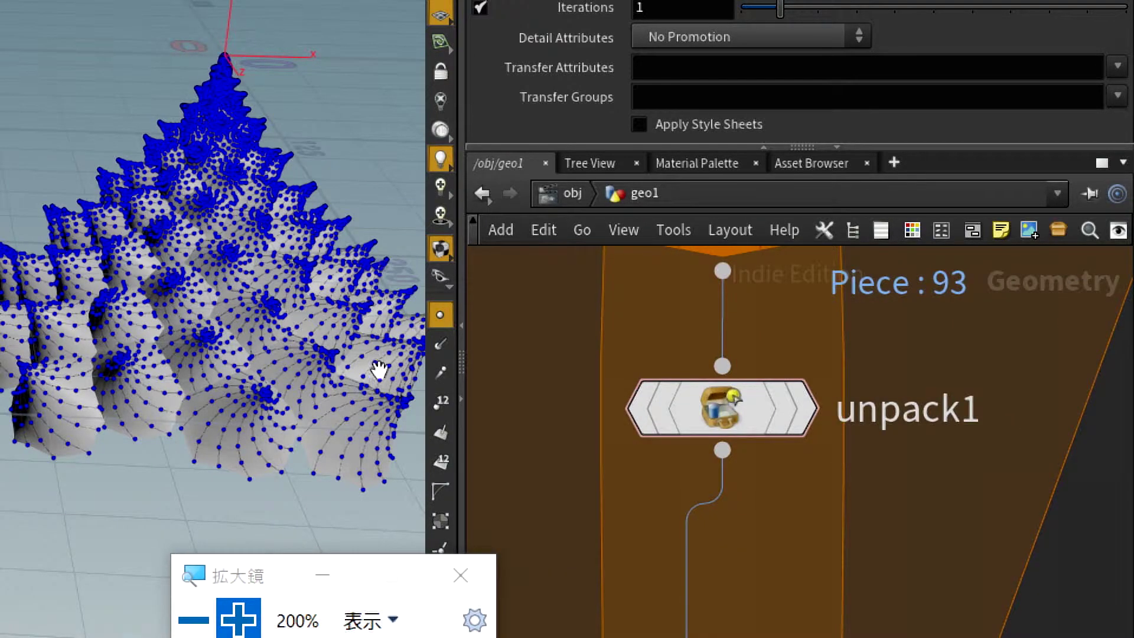
mouse_move(183, 266)
left_mouse_down("alt")
mouse_move(261, 271)
mouse_move(140, 197)
mouse_move(182, 215)
mouse_move(215, 270)
mouse_move(226, 269)
left_mouse_up("alt")
scroll(265, 275, "up", 5)
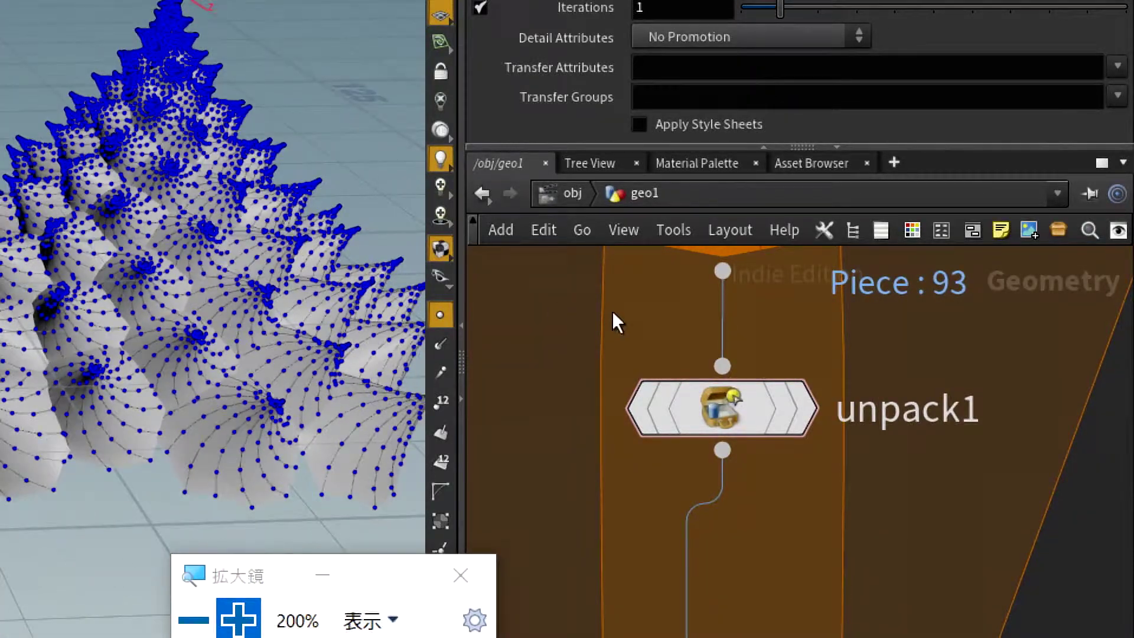
mouse_move(722, 407)
left_click(777, 397)
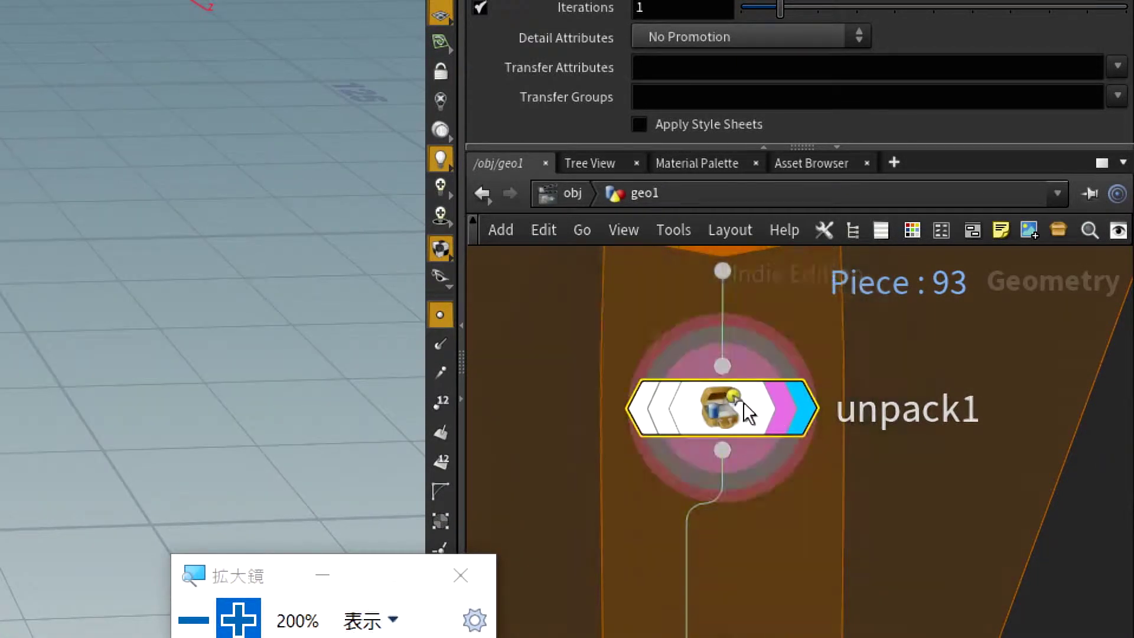
scroll(743, 402, "down", 5)
scroll(744, 466, "up", 5)
left_click(737, 426)
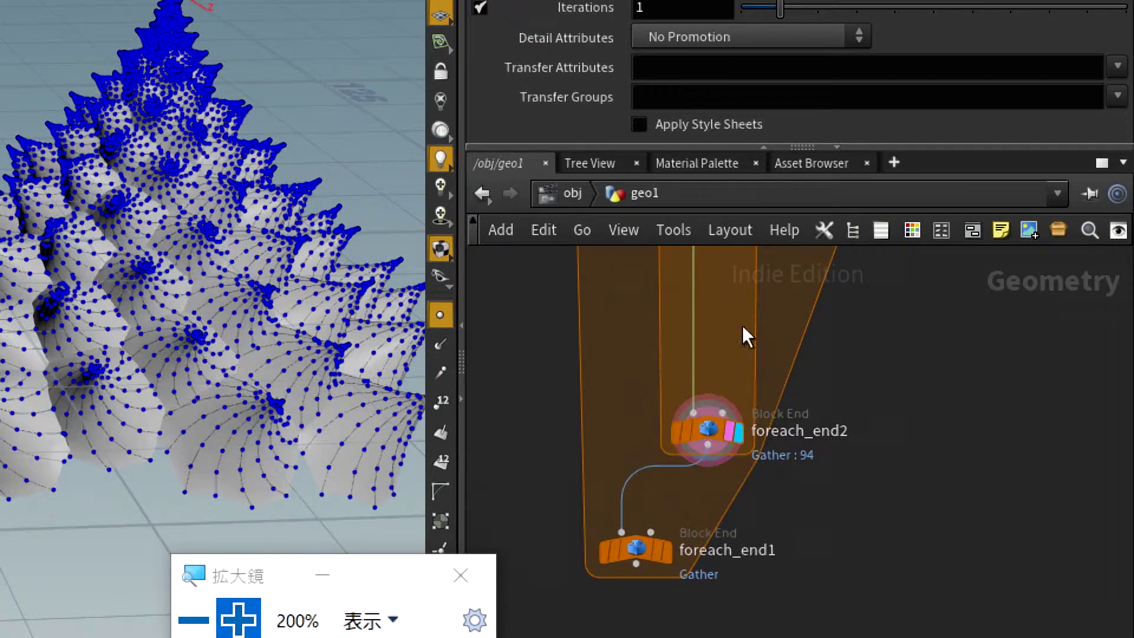
middle_click_drag(747, 329, 800, 481)
scroll(709, 384, "up", 3)
left_click_drag(692, 378, 690, 387)
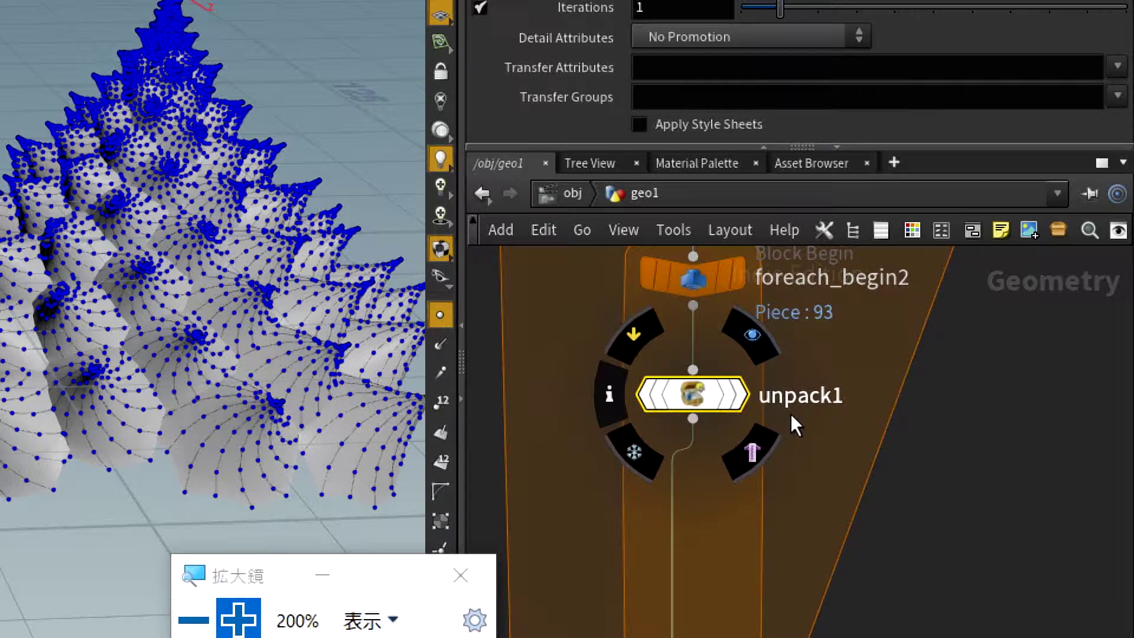
scroll(260, 299, "down", 2)
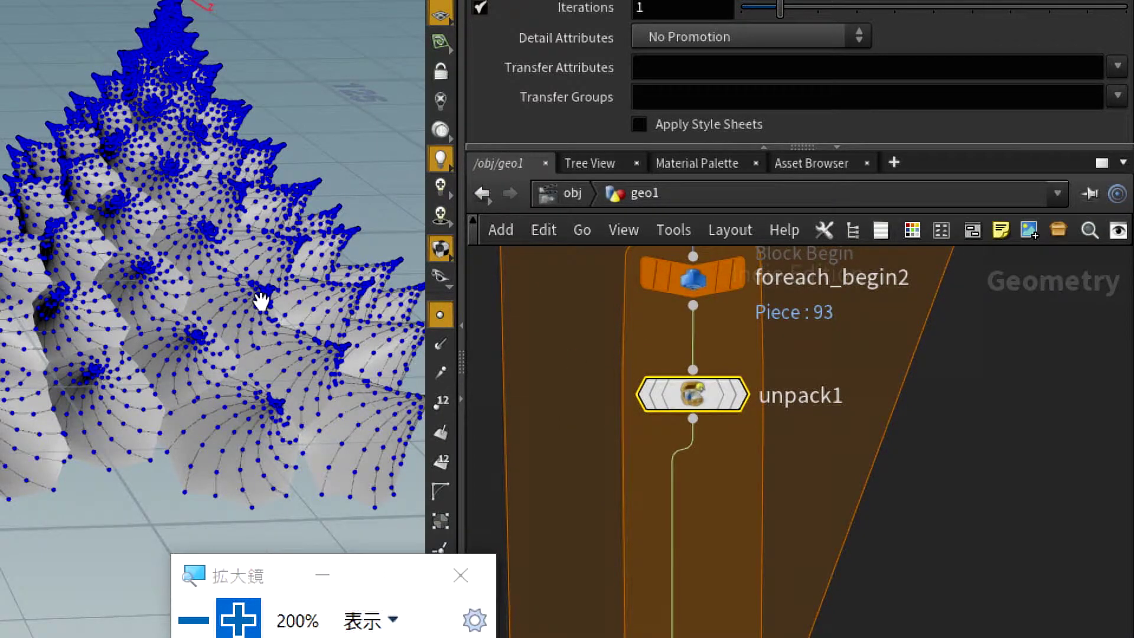
left_click_drag(260, 299, 260, 307)
scroll(261, 346, "up", 5)
scroll(278, 246, "up", 2)
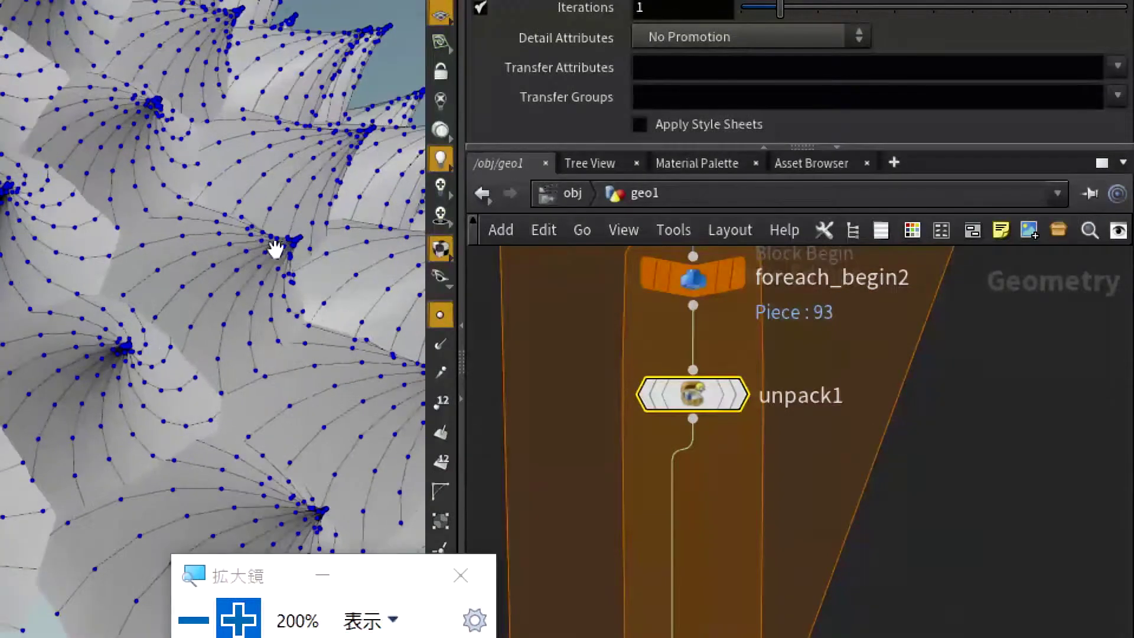
scroll(271, 286, "down", 2)
scroll(271, 258, "up", 3)
scroll(256, 306, "down", 2)
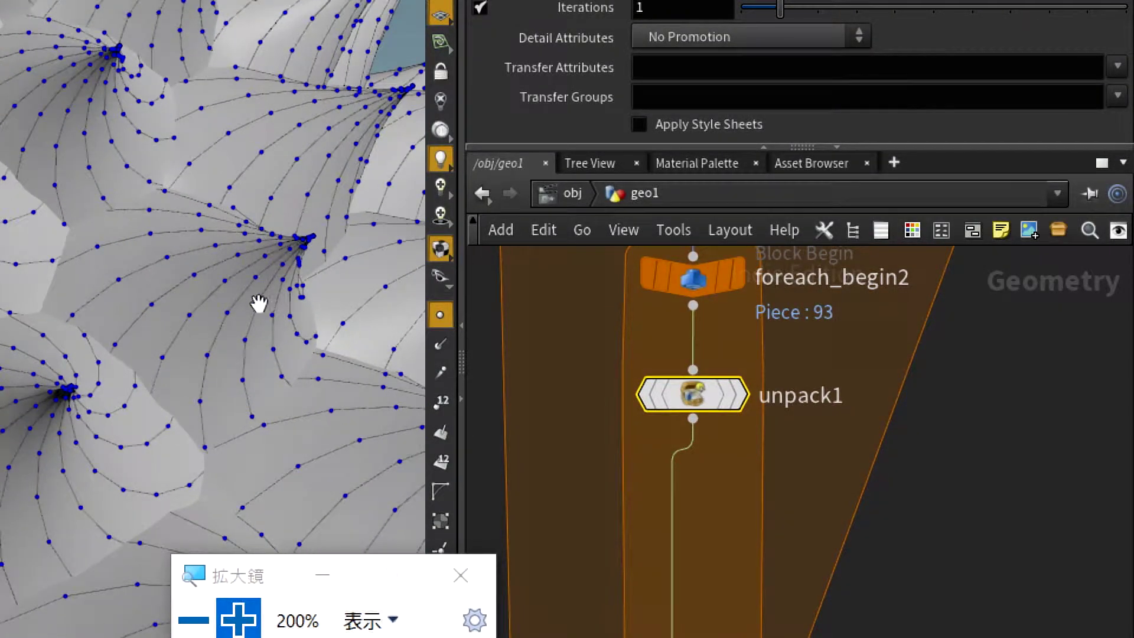
scroll(271, 314, "down", 3)
scroll(271, 314, "down", 1)
mouse_move(271, 319)
left_mouse_down()
mouse_move(231, 391)
mouse_move(251, 440)
mouse_move(226, 431)
left_mouse_up()
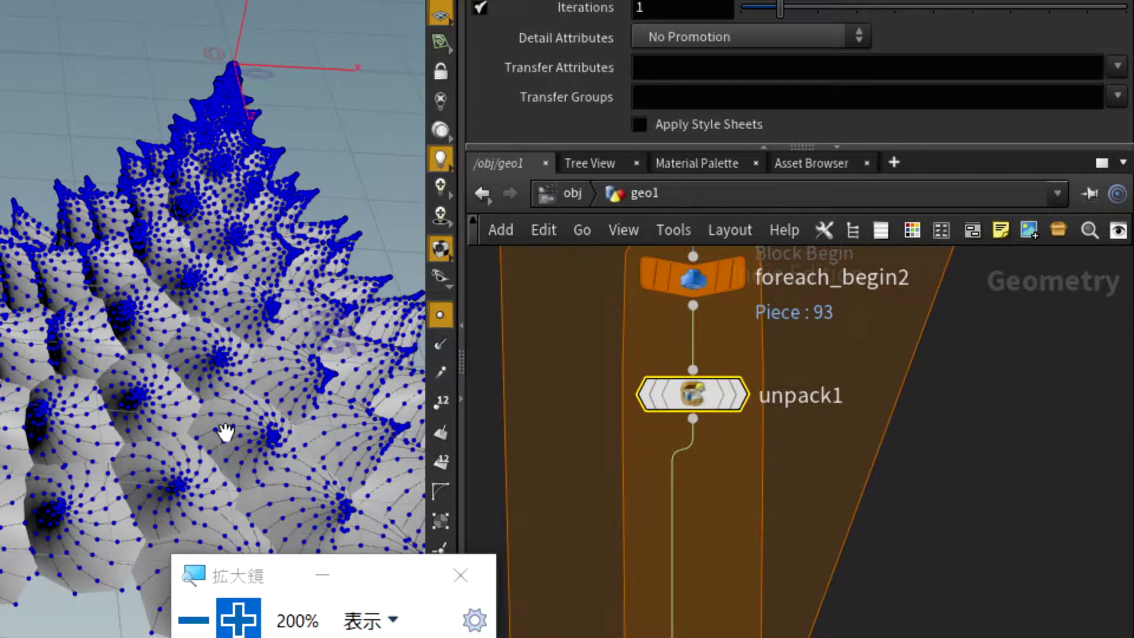
mouse_move(225, 432)
left_mouse_down()
mouse_move(266, 182)
mouse_move(273, 392)
mouse_move(276, 307)
left_mouse_up()
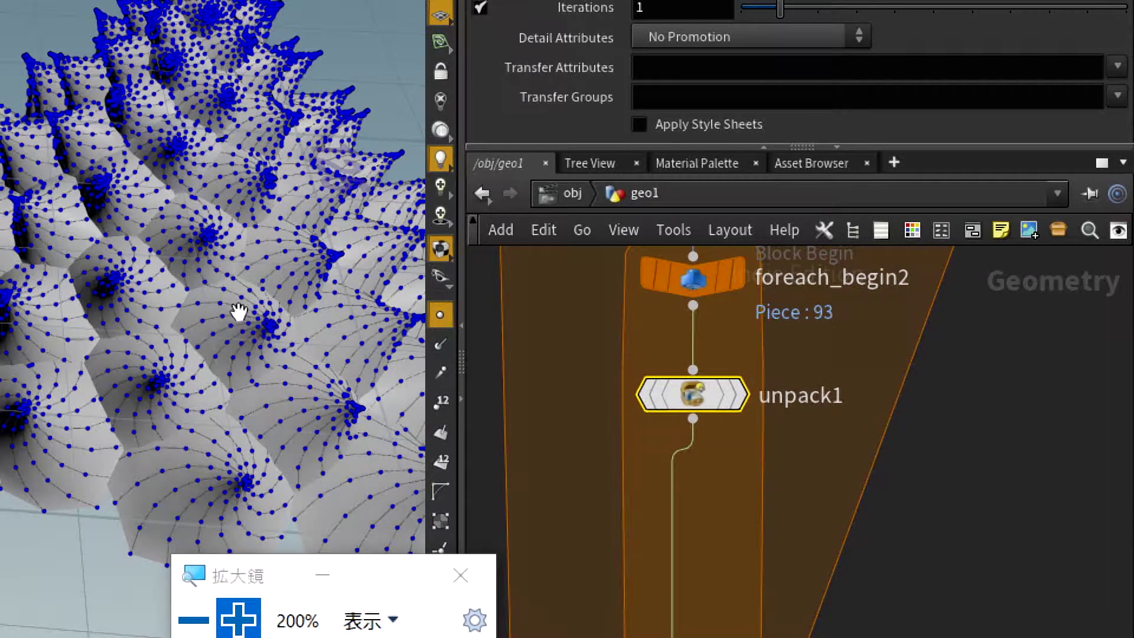
scroll(238, 311, "up", 3)
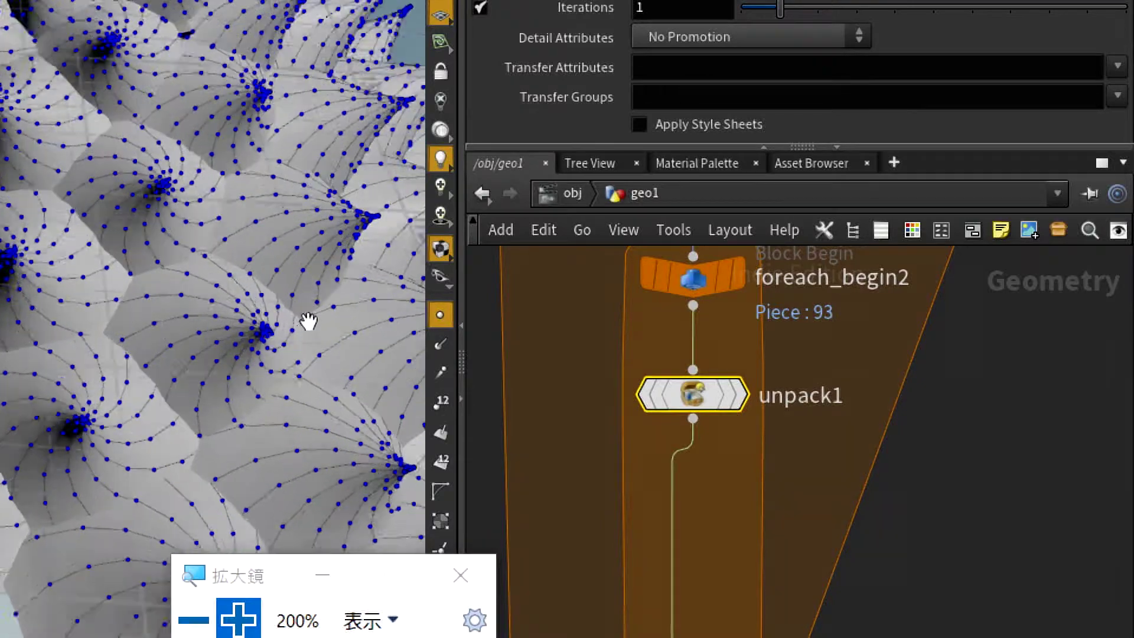
scroll(304, 321, "up", 3)
scroll(177, 260, "up", 2)
scroll(165, 210, "up", 2)
scroll(261, 232, "down", 3)
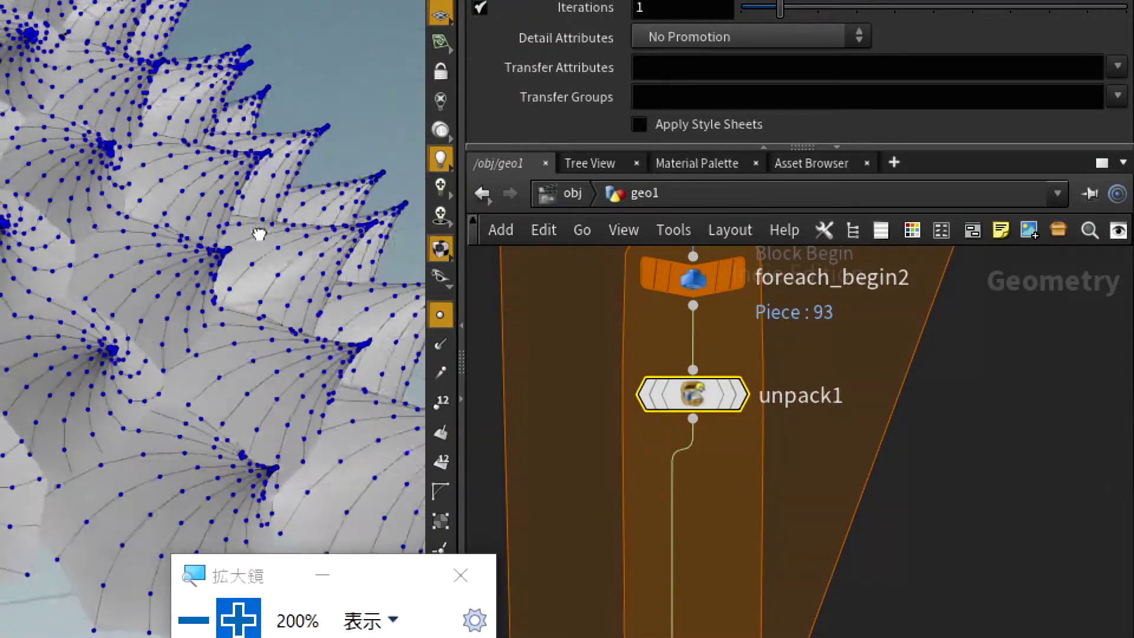
scroll(264, 203, "down", 3)
scroll(256, 193, "down", 2)
scroll(303, 326, "down", 2)
scroll(303, 326, "up", 2)
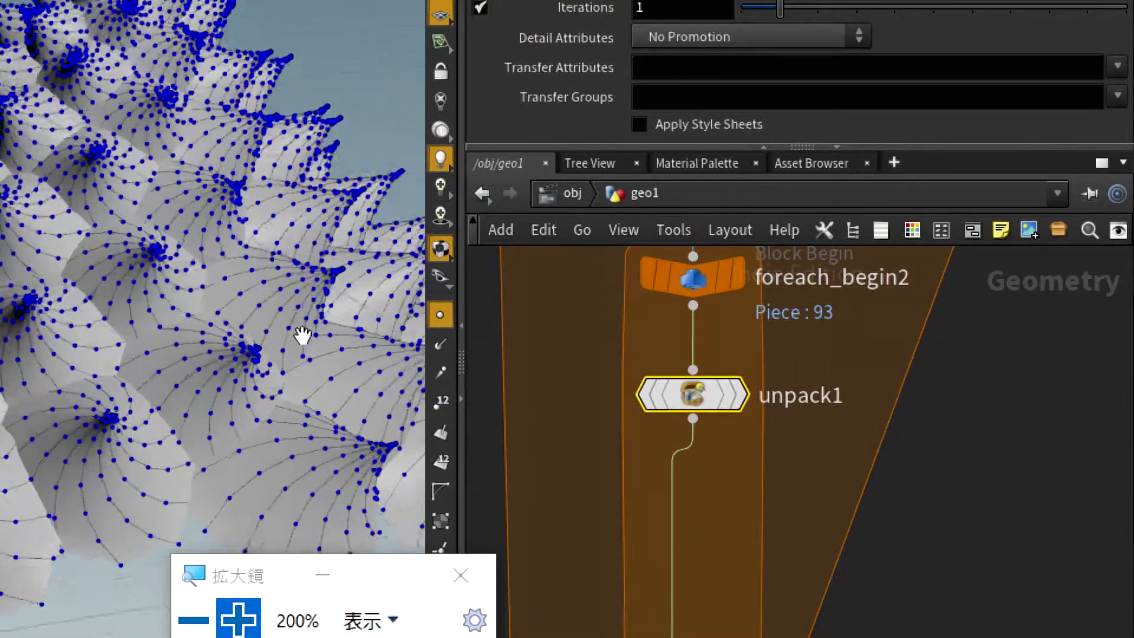
scroll(301, 331, "up", 2)
scroll(293, 330, "up", 2)
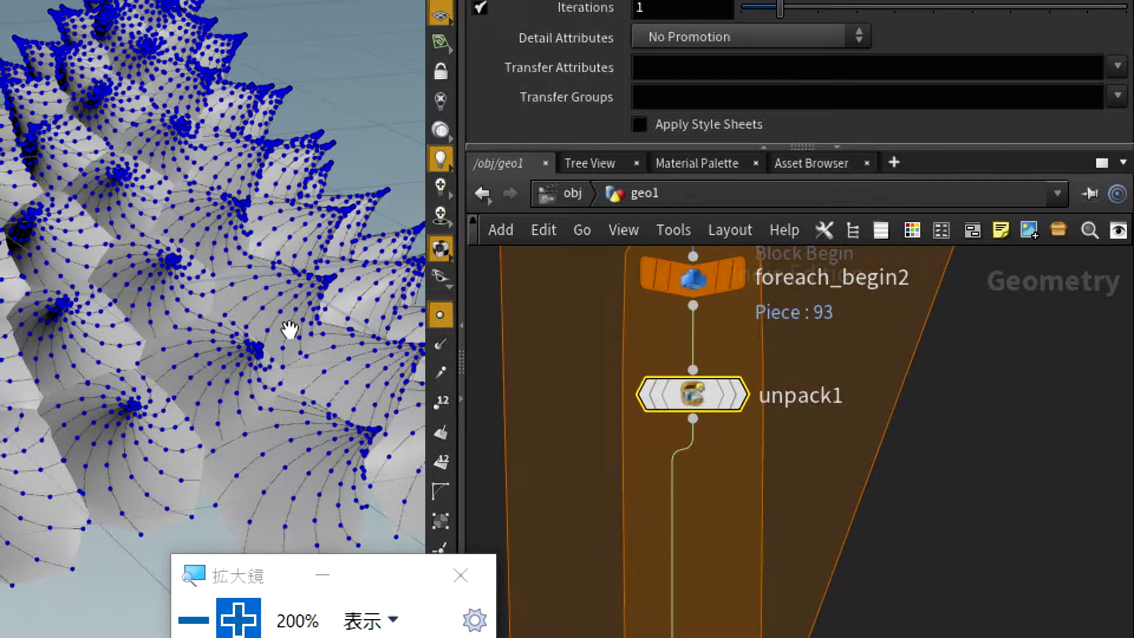
scroll(290, 330, "up", 1)
scroll(291, 304, "up", 3)
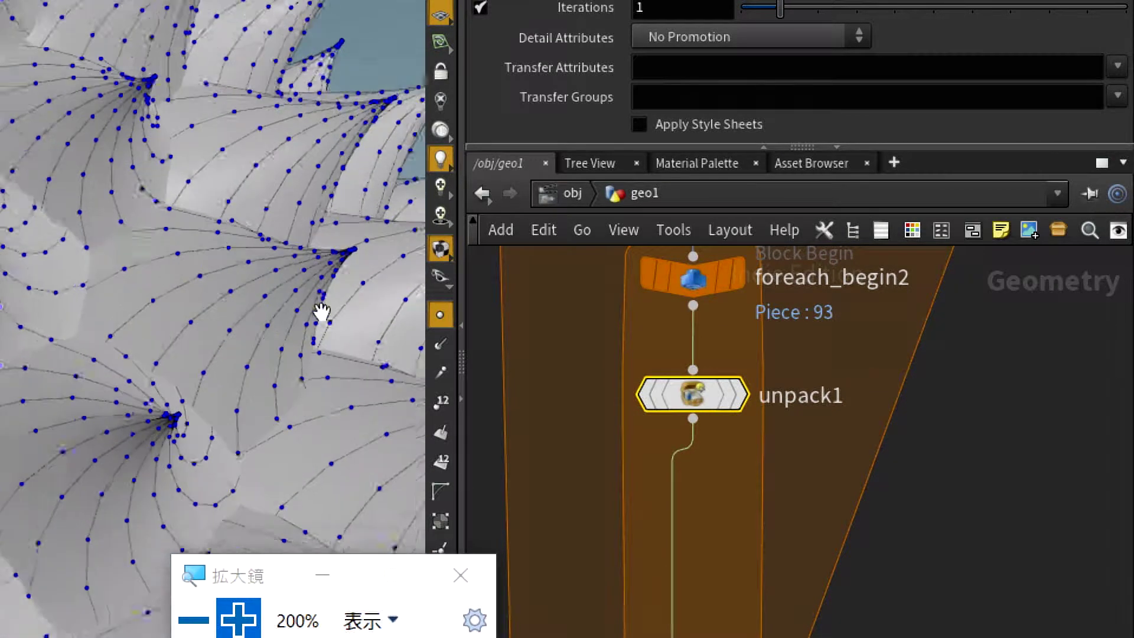
scroll(324, 317, "up", 1)
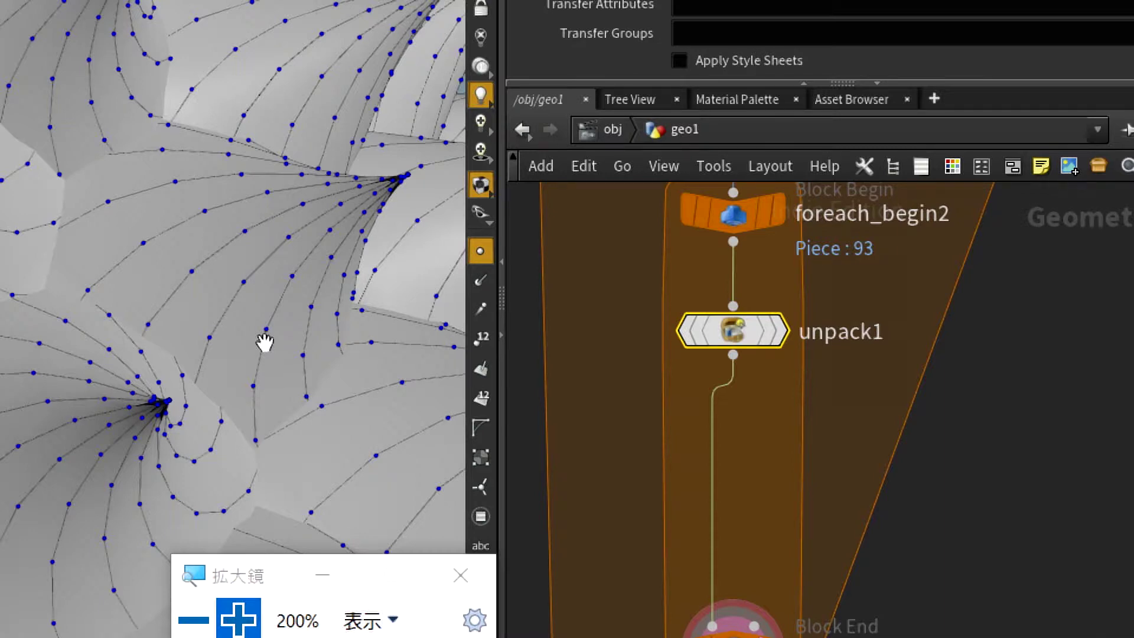
scroll(630, 329, "down", 5)
scroll(714, 339, "up", 3)
scroll(742, 360, "up", 2)
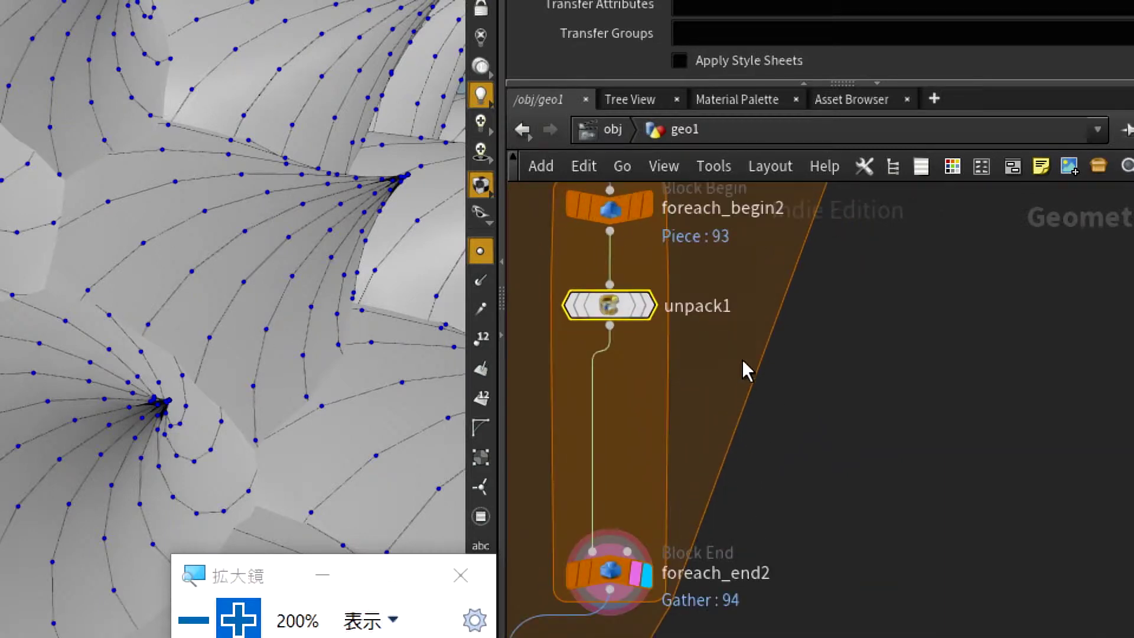
middle_click_drag(872, 408, 948, 469)
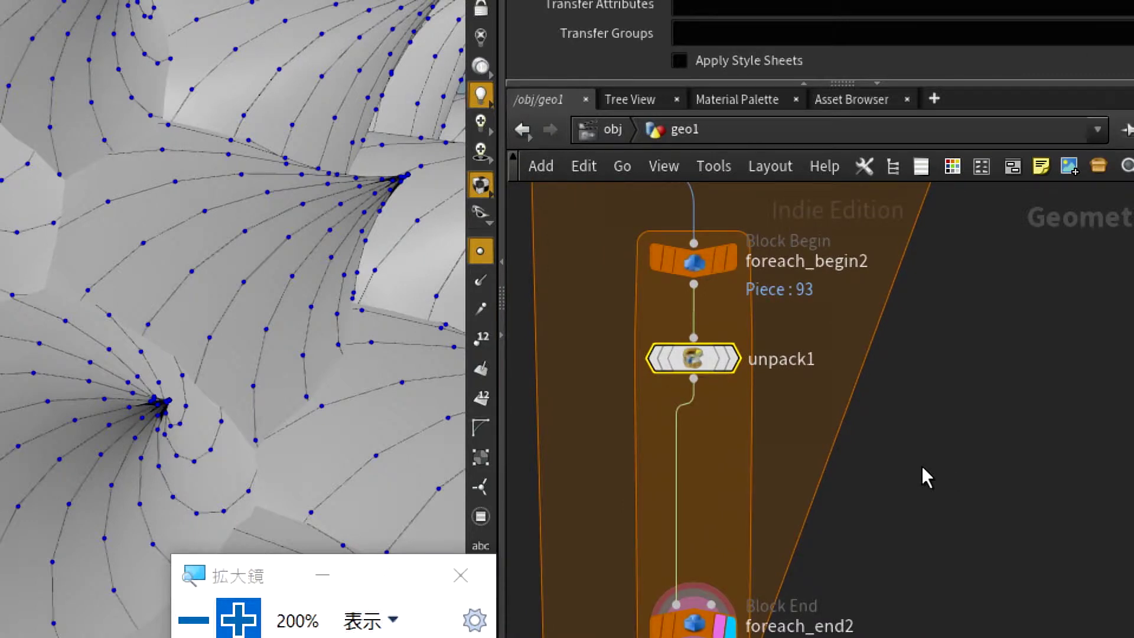
Step: Add a point wrangle, pointwrangle1, on the wire below unpack1
key("Tab")
type("point")
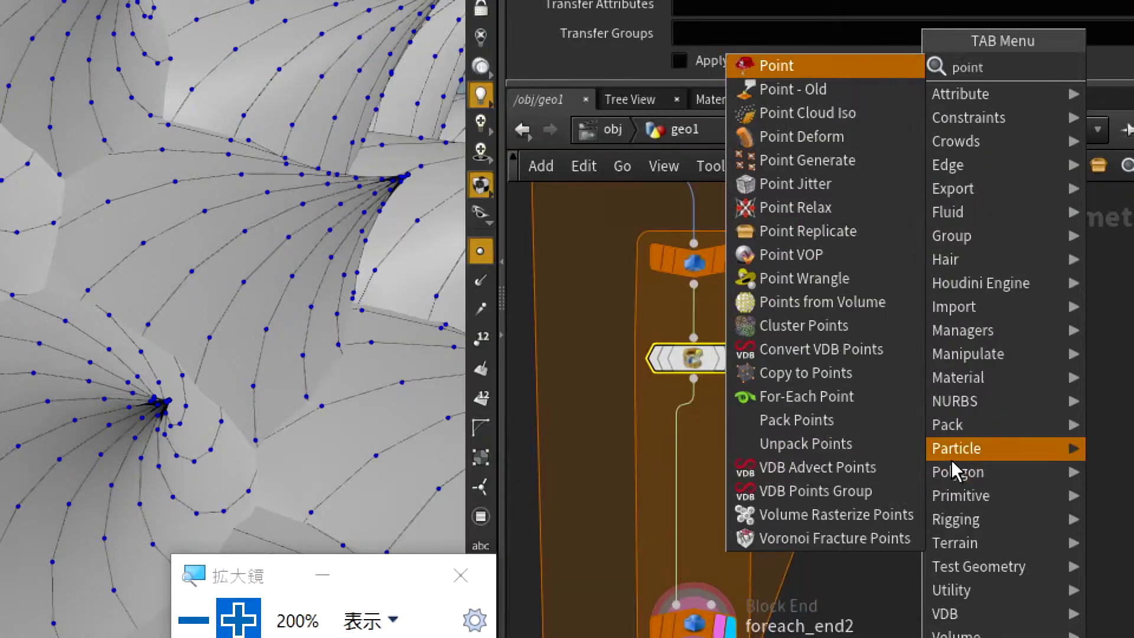
type(" wrangle")
key("Return")
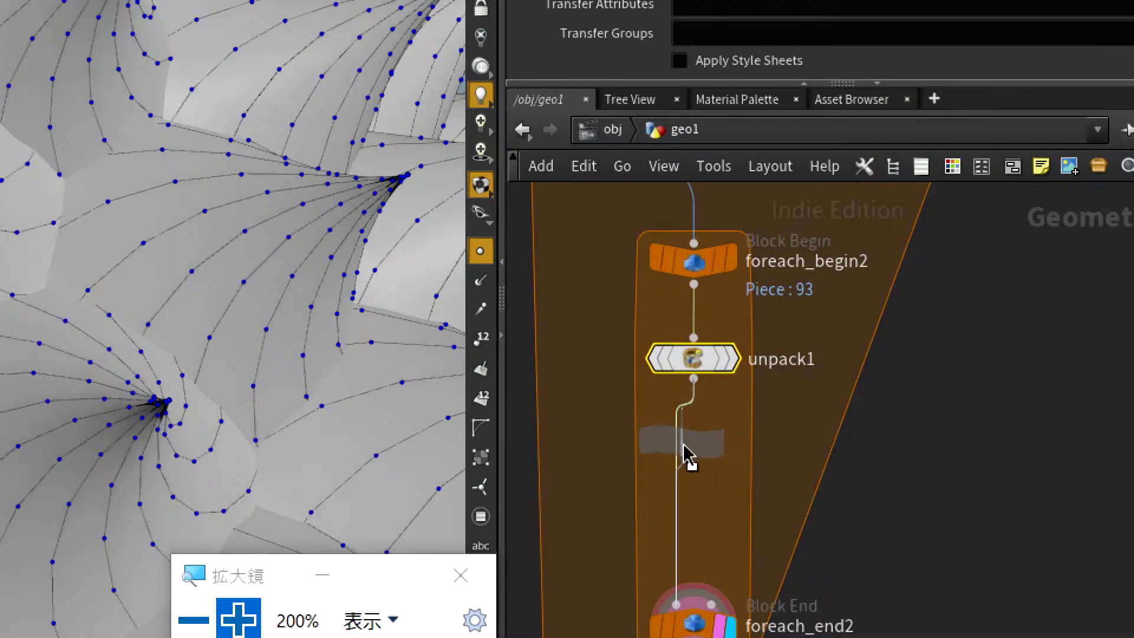
left_click(682, 443)
left_click_drag(681, 452, 751, 463)
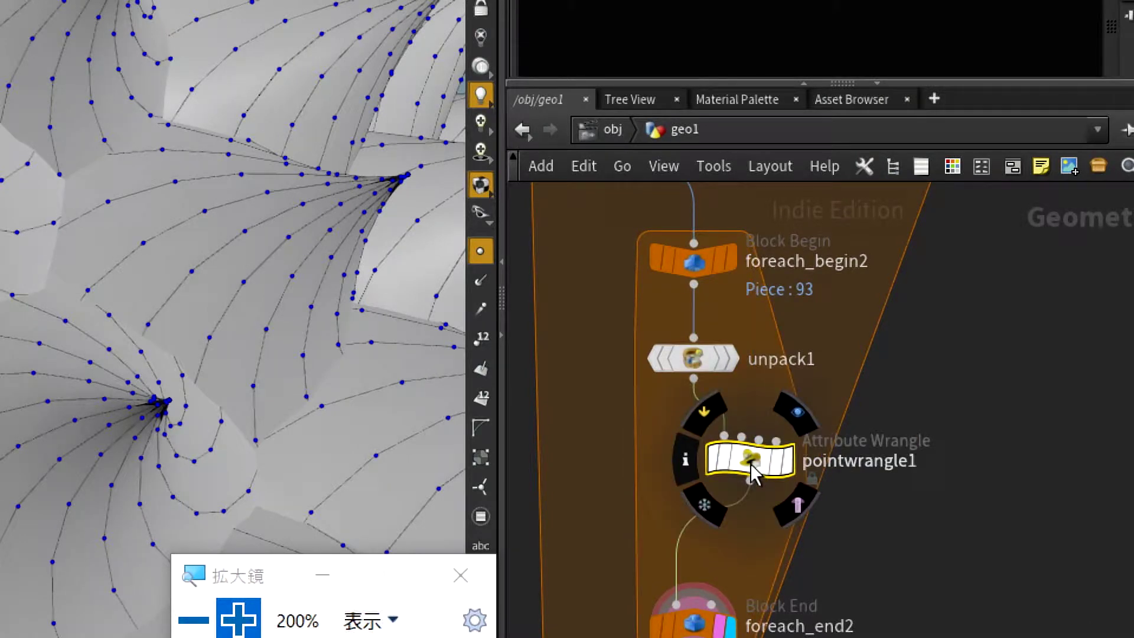
Step: Line pointwrangle1 up directly under unpack1 inside the loop
scroll(708, 367, "up", 2)
scroll(637, 354, "up", 1)
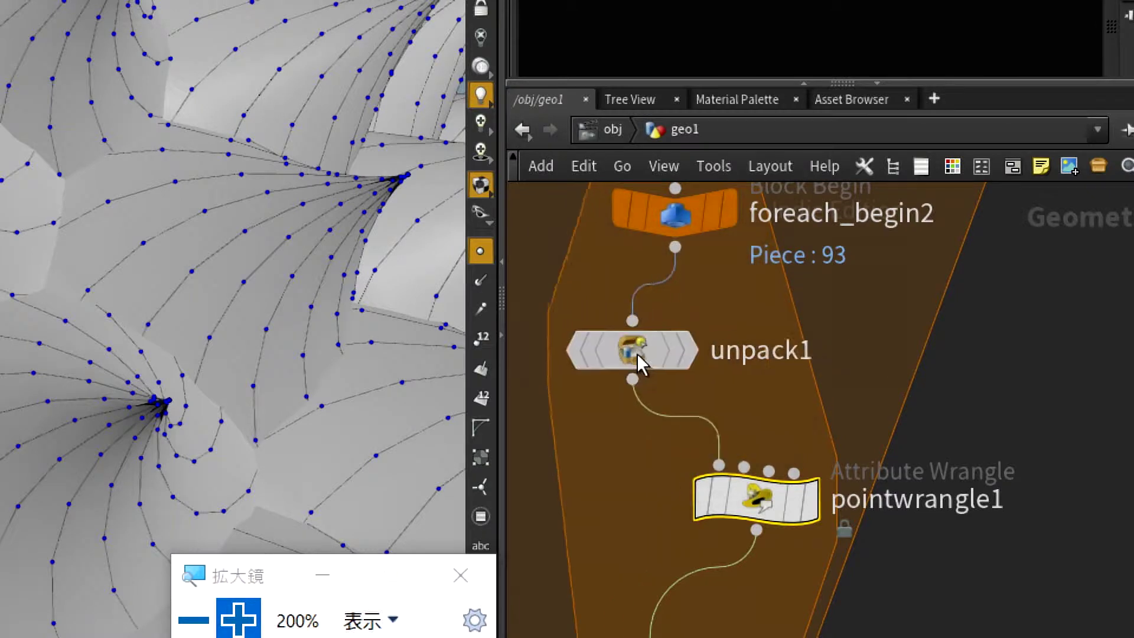
left_click_drag(637, 353, 583, 363)
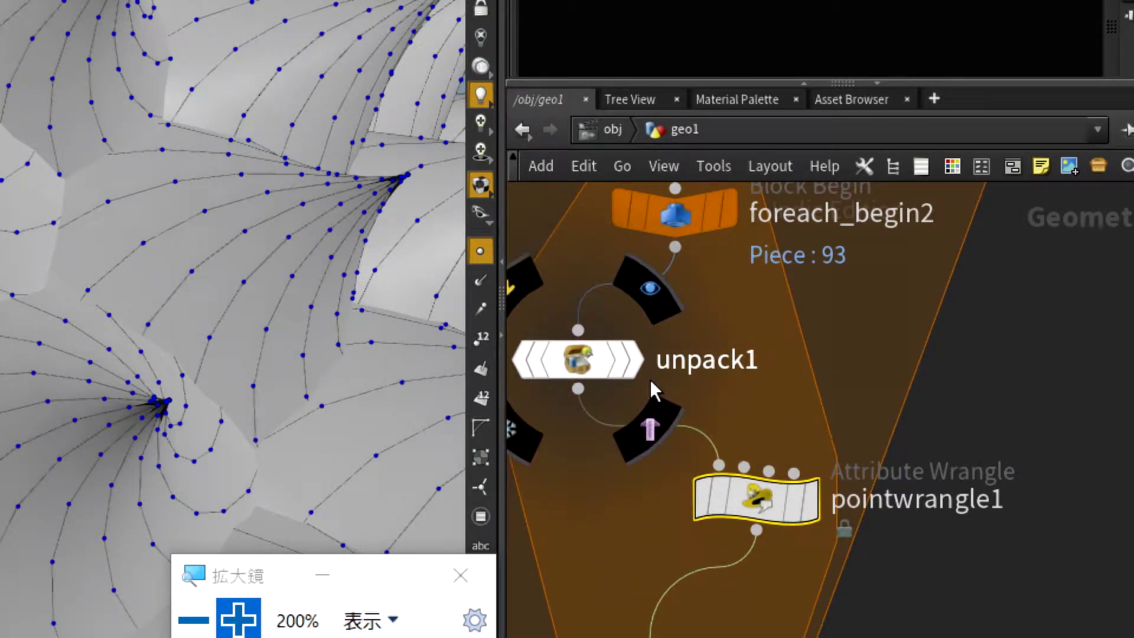
left_click_drag(760, 498, 716, 499)
scroll(716, 500, "down", 5)
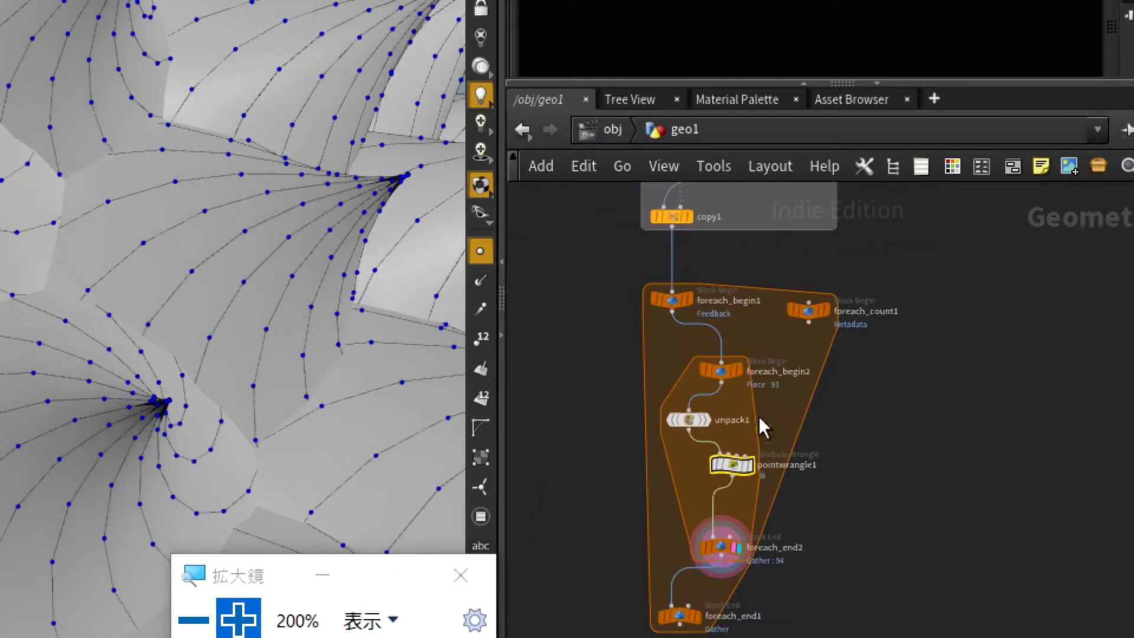
scroll(720, 372, "up", 3)
scroll(713, 379, "up", 1)
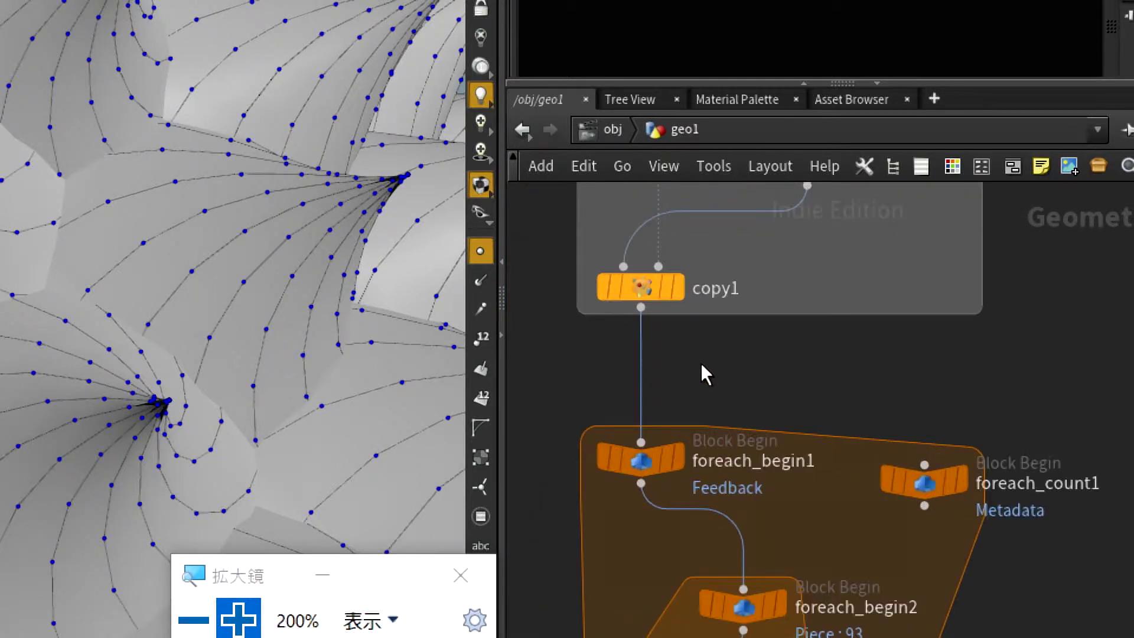
Step: Turn on Use Template Point Attributes on copy1's Attribute tab
left_click(650, 287)
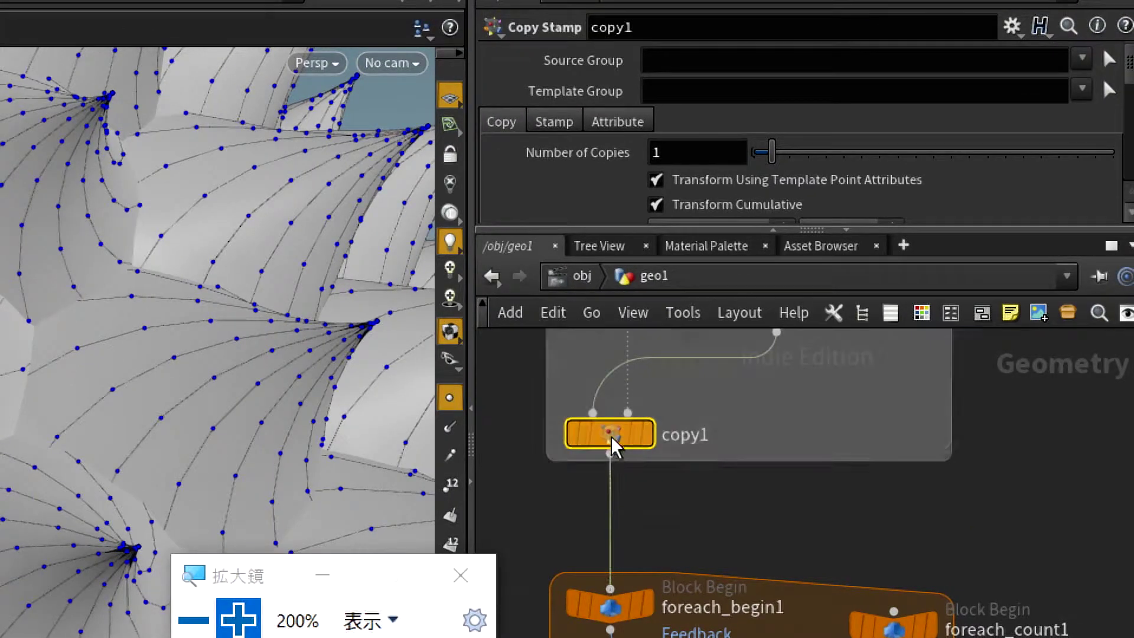
scroll(617, 448, "up", 2)
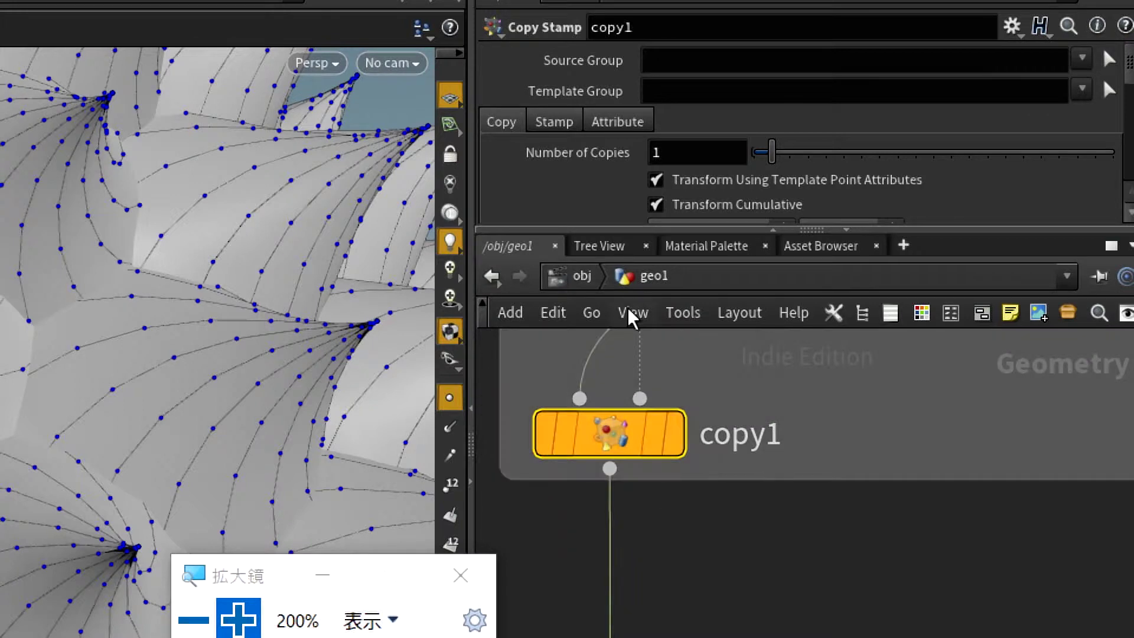
left_click(618, 126)
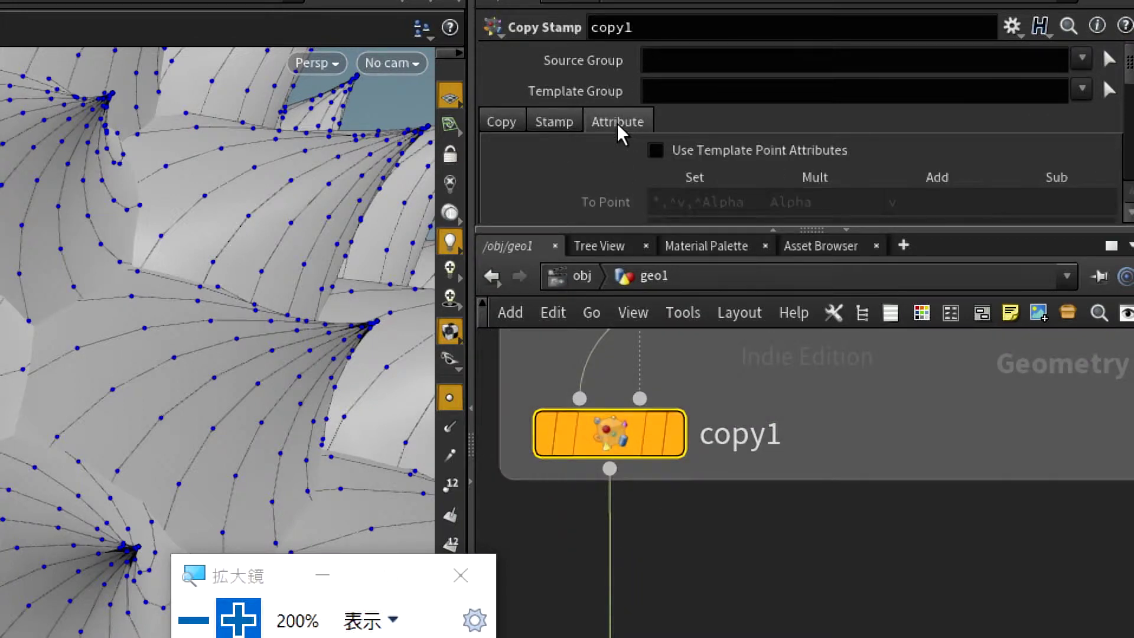
scroll(738, 532, "down", 4)
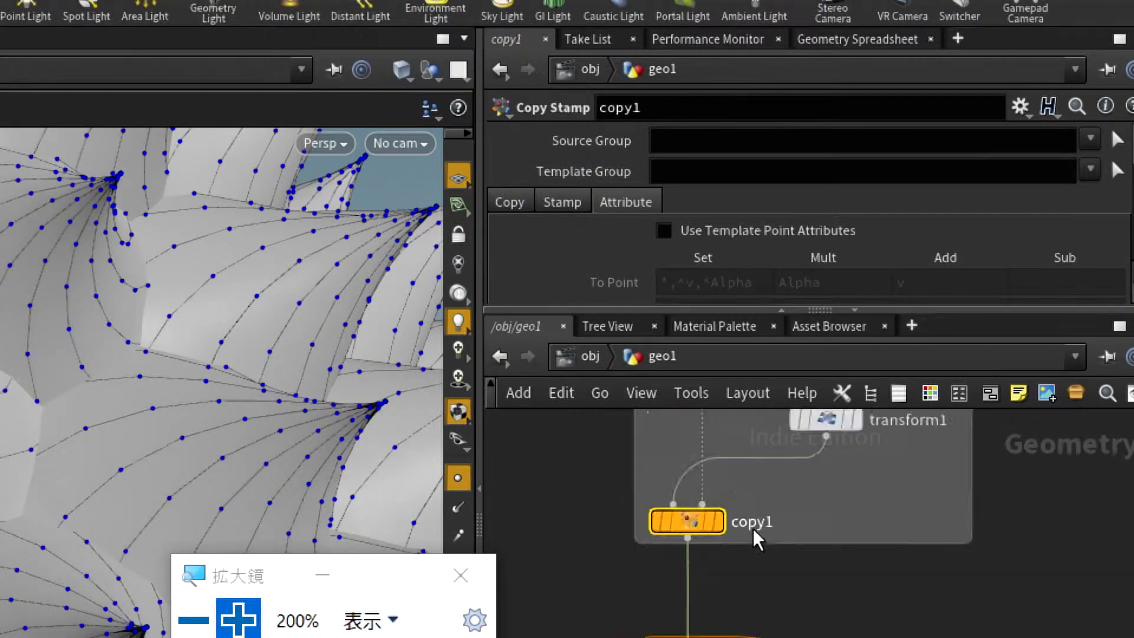
middle_click_drag(789, 492, 768, 484)
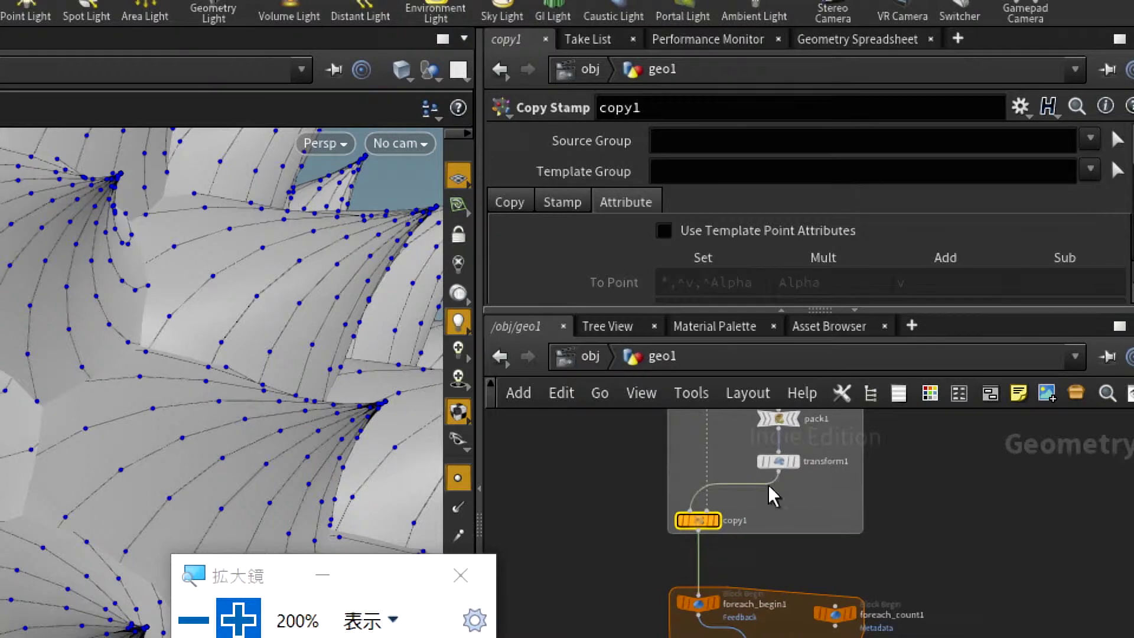
left_click(663, 230)
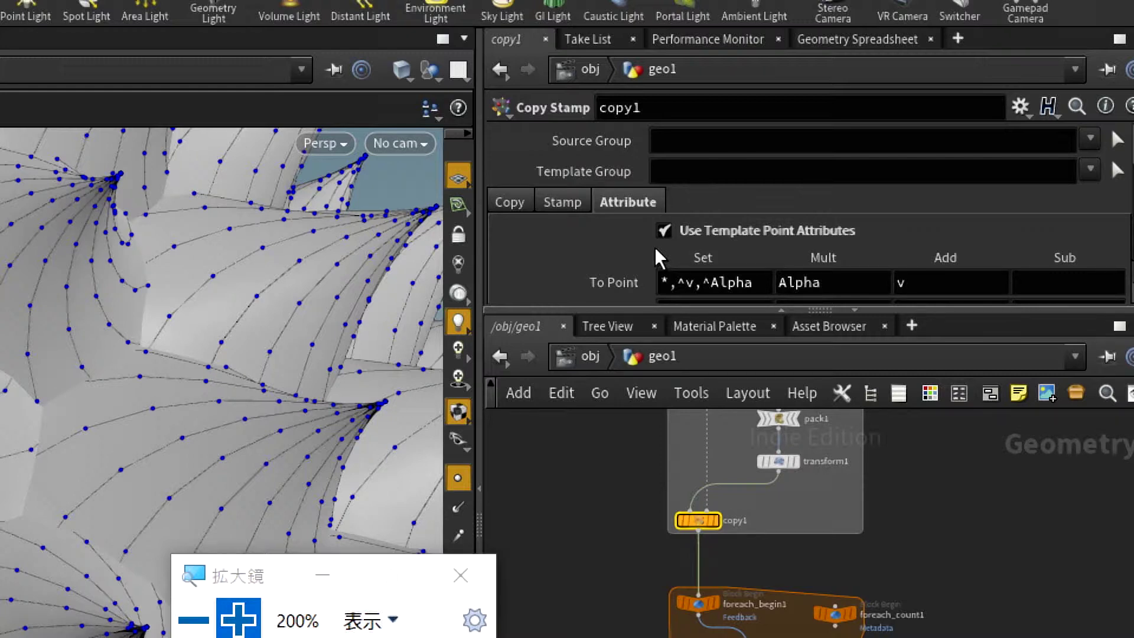
scroll(699, 535, "up", 2)
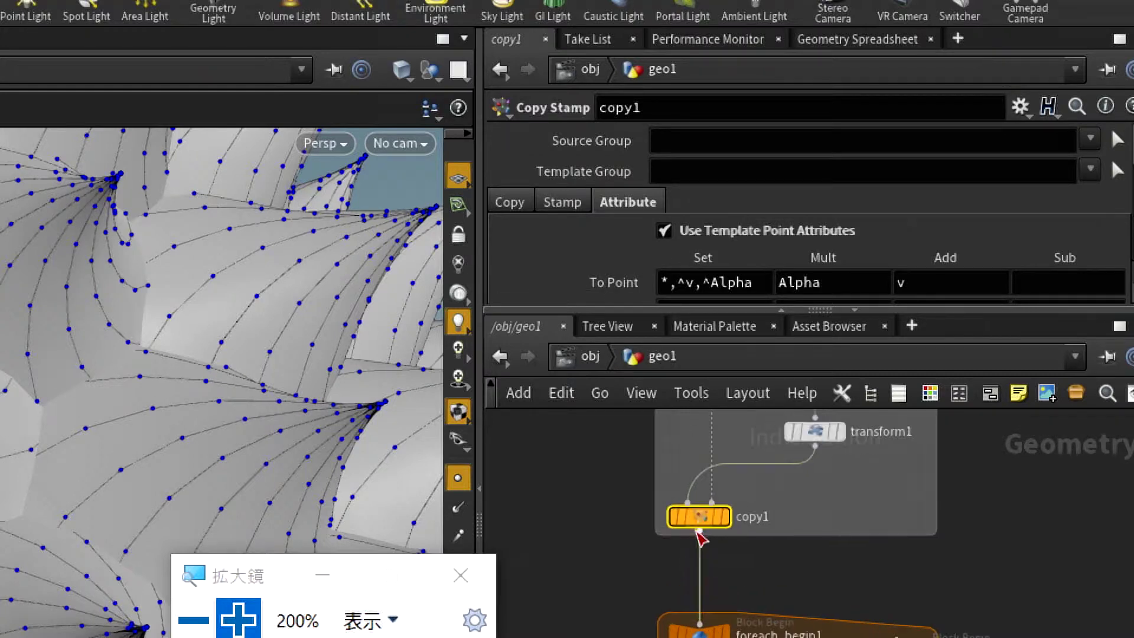
Step: List copy1's point attributes in the Geometry Spreadsheet, scrolled to pscale rows 87–93
left_click(868, 35)
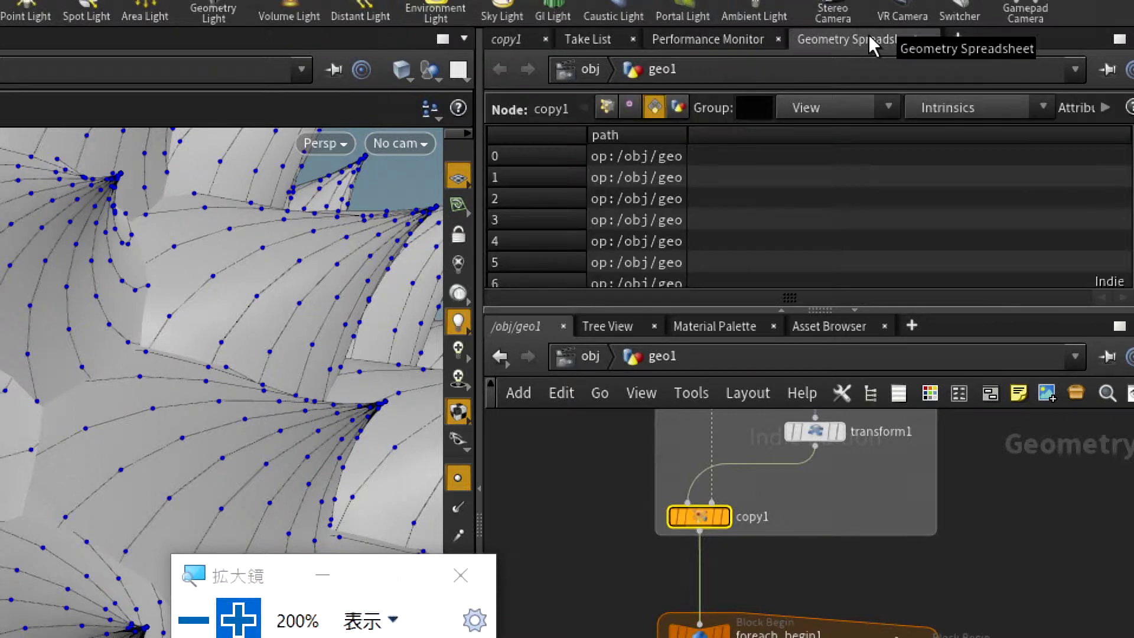
left_click(608, 107)
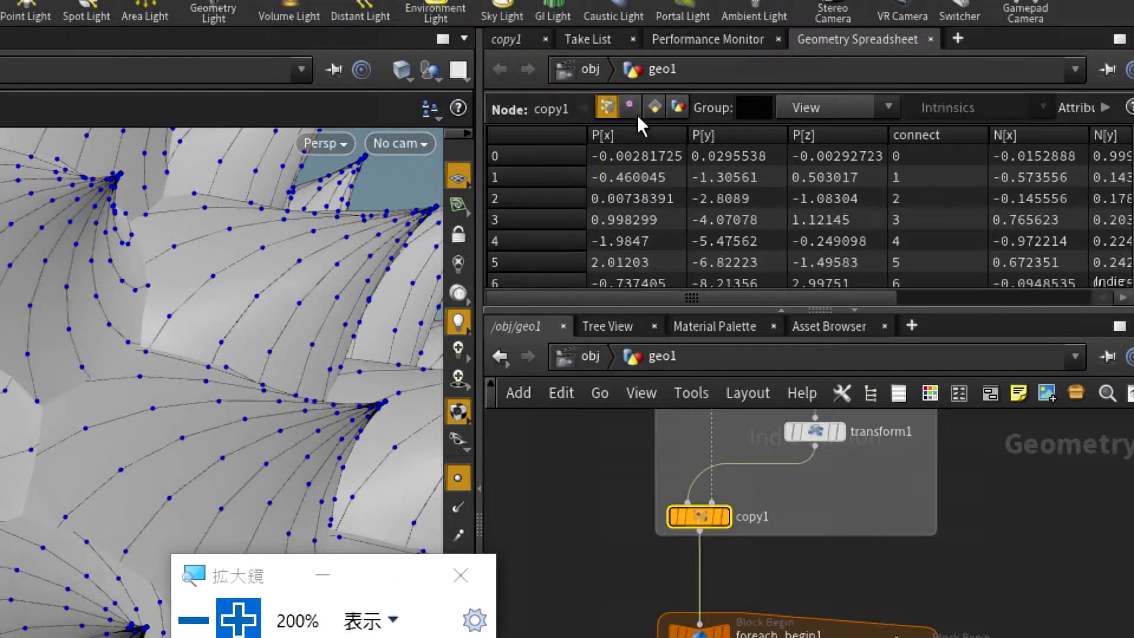
left_click(986, 298)
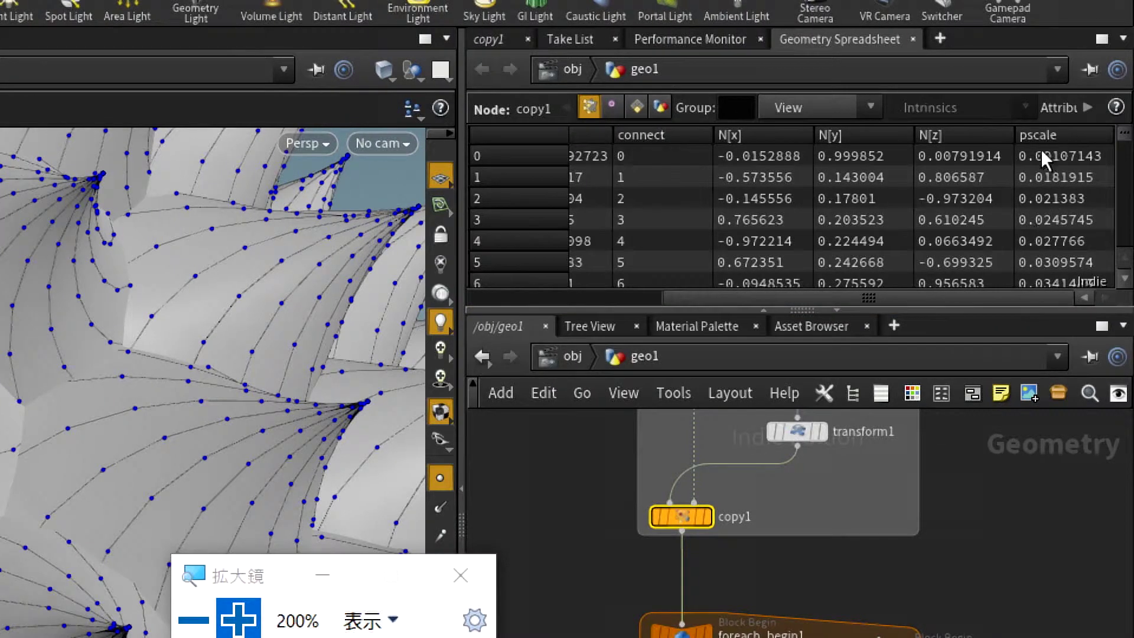
mouse_move(1121, 142)
left_mouse_down()
mouse_move(1113, 222)
mouse_move(1109, 140)
mouse_move(1121, 253)
mouse_move(1106, 139)
left_mouse_up()
left_click_drag(1121, 156, 1121, 283)
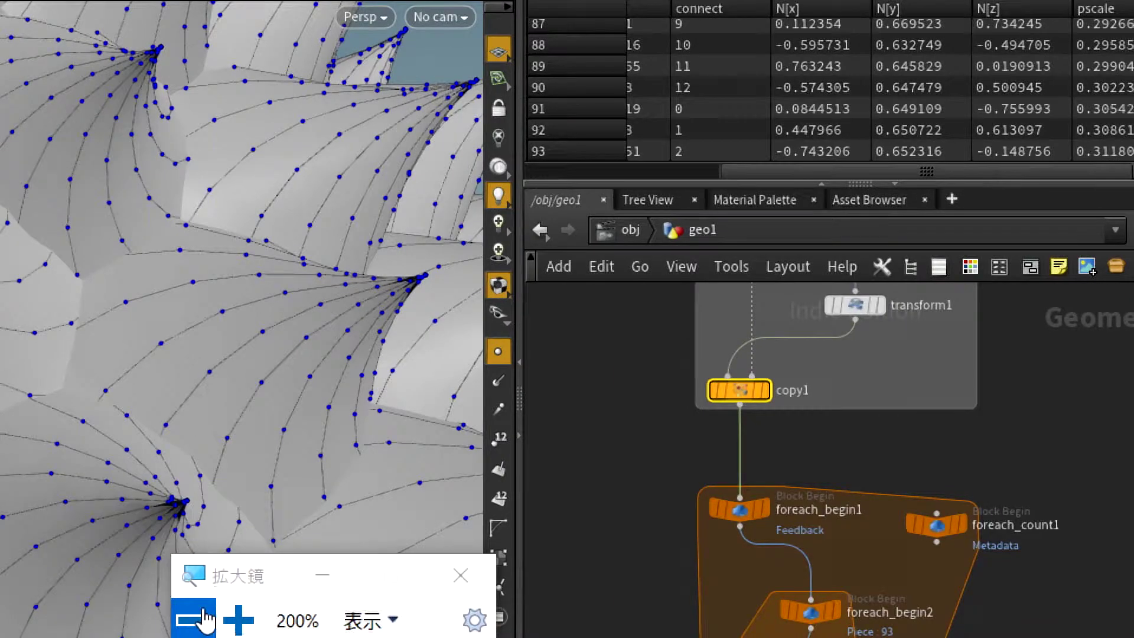
left_click(194, 619)
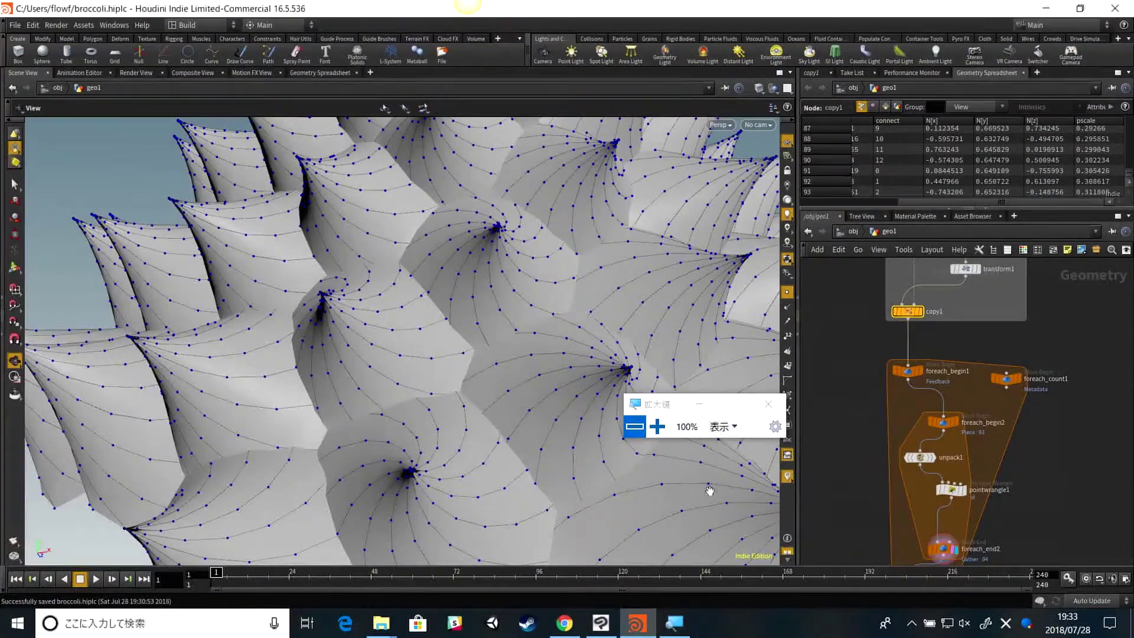
Step: On a fresh layer, sketch a triangle with three marked points
left_click(600, 622)
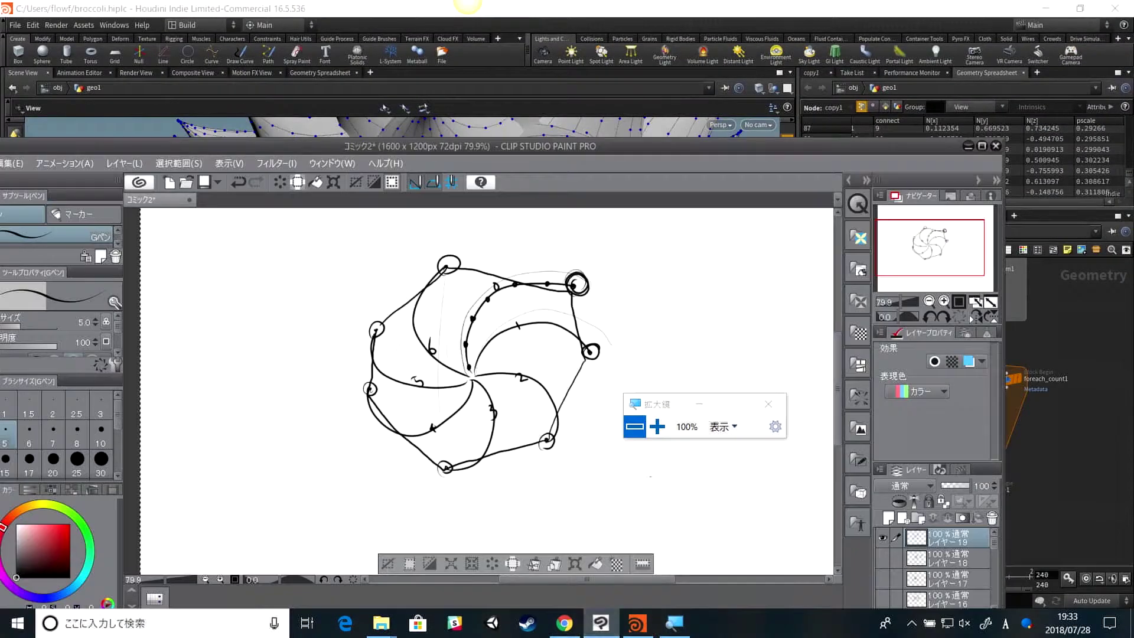
left_click(882, 538)
left_click(889, 518)
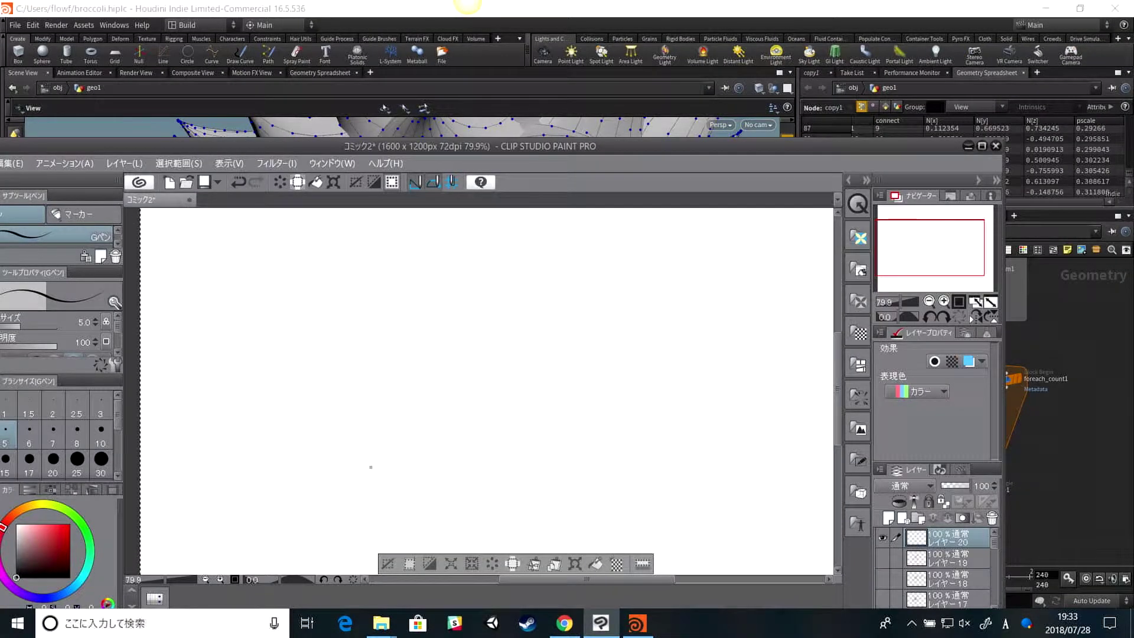
mouse_move(370, 467)
left_mouse_down()
mouse_move(446, 303)
mouse_move(544, 443)
mouse_move(380, 486)
left_mouse_up()
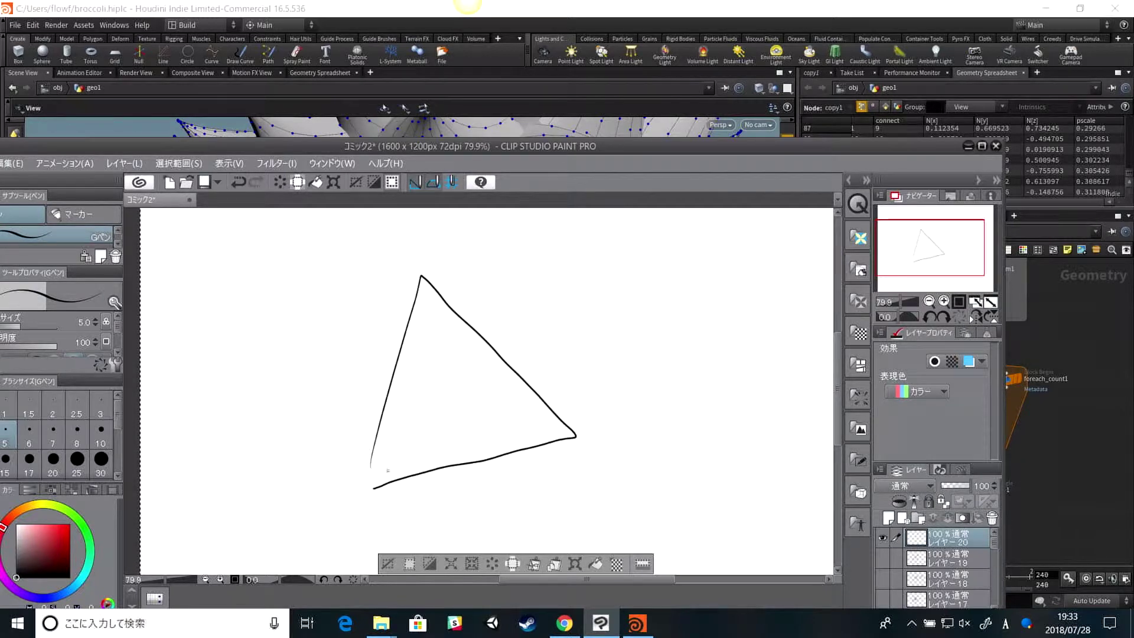
left_click(439, 310)
left_click(477, 435)
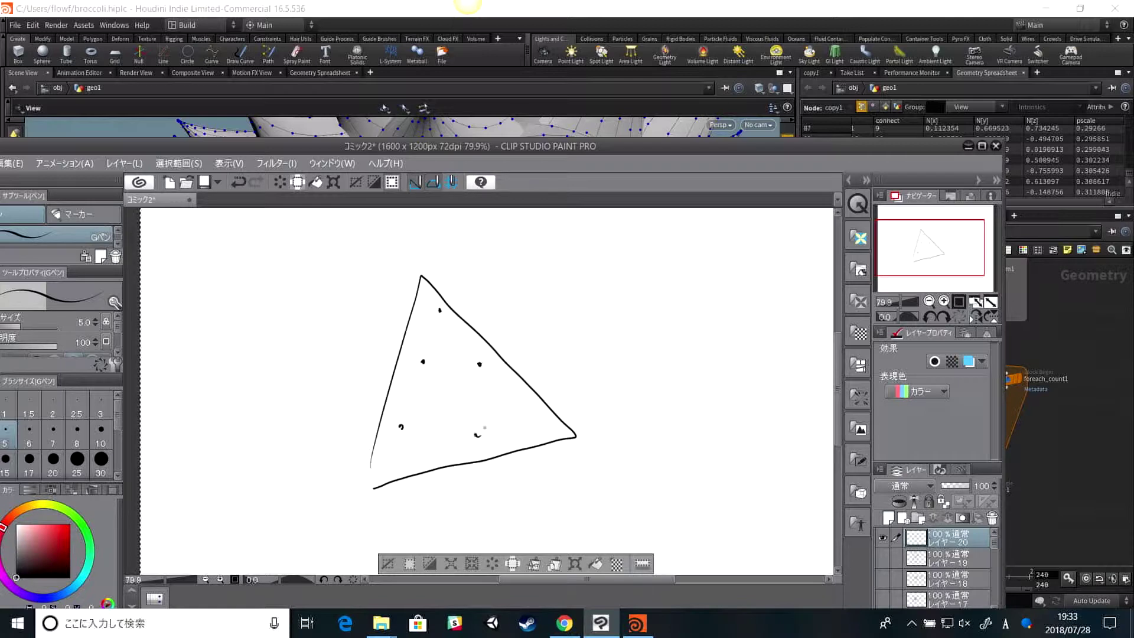
left_click(533, 414)
Step: Label the points with values 0.1, 0.2, 0.3, 0.4 and 0.5
left_click_drag(454, 290, 466, 293)
left_click(459, 296)
left_click_drag(432, 353, 433, 360)
left_click_drag(441, 347, 504, 372)
left_click(498, 372)
left_click_drag(407, 407, 478, 419)
left_click(414, 411)
left_click(485, 422)
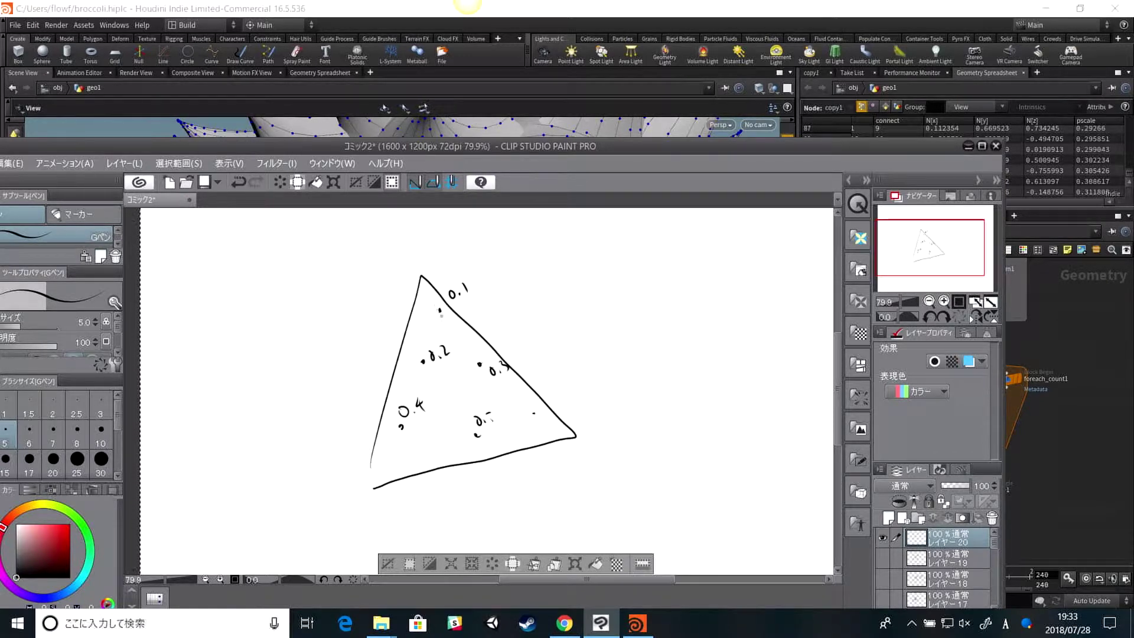
Step: Sketch a cone at each point, sized by its value
mouse_move(452, 288)
left_mouse_down()
mouse_move(428, 308)
mouse_move(450, 284)
left_mouse_up()
mouse_move(419, 376)
left_mouse_down()
mouse_move(393, 337)
mouse_move(421, 380)
mouse_move(368, 412)
mouse_move(387, 469)
mouse_move(422, 417)
mouse_move(509, 380)
mouse_move(521, 455)
mouse_move(460, 436)
left_mouse_up()
mouse_move(473, 363)
left_mouse_down()
mouse_move(491, 378)
mouse_move(511, 327)
left_mouse_up()
left_click_drag(511, 326, 493, 379)
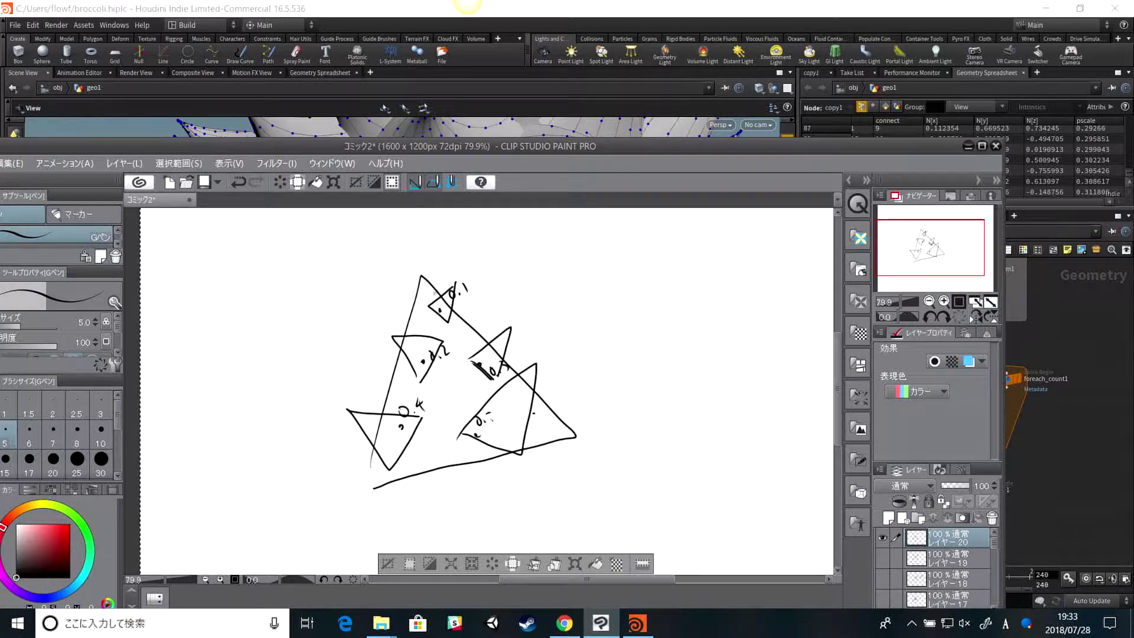
left_click_drag(442, 290, 425, 313)
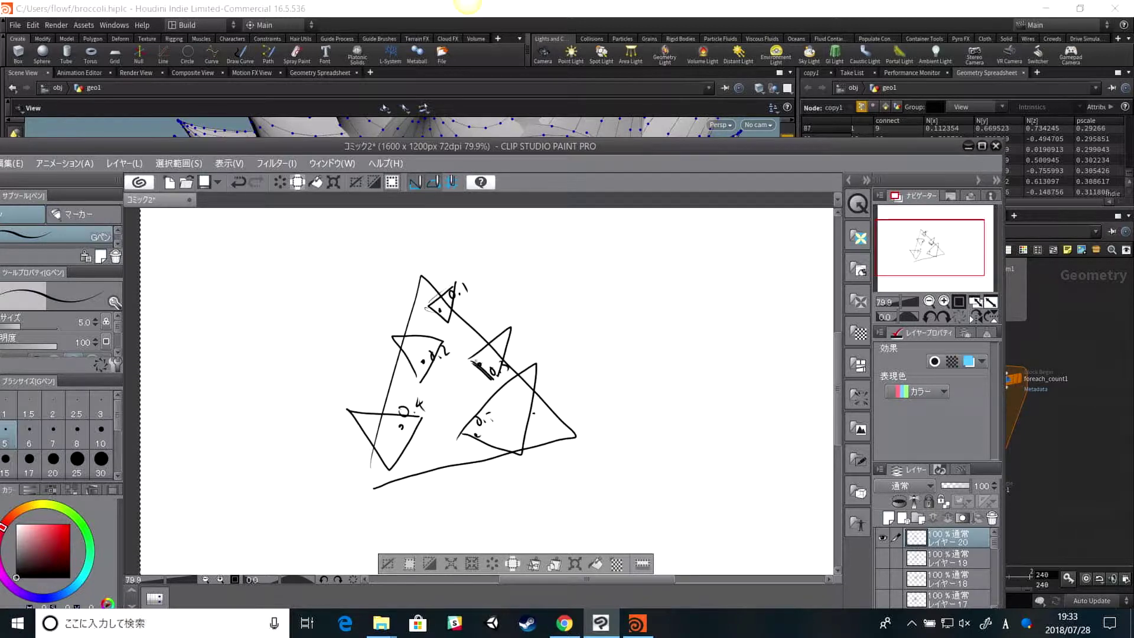
mouse_move(476, 361)
left_mouse_down()
mouse_move(511, 322)
mouse_move(499, 376)
left_mouse_up()
Step: Add callout lines, dots and notes, circling the 0.1 and 0.5 values
left_click_drag(522, 385, 565, 371)
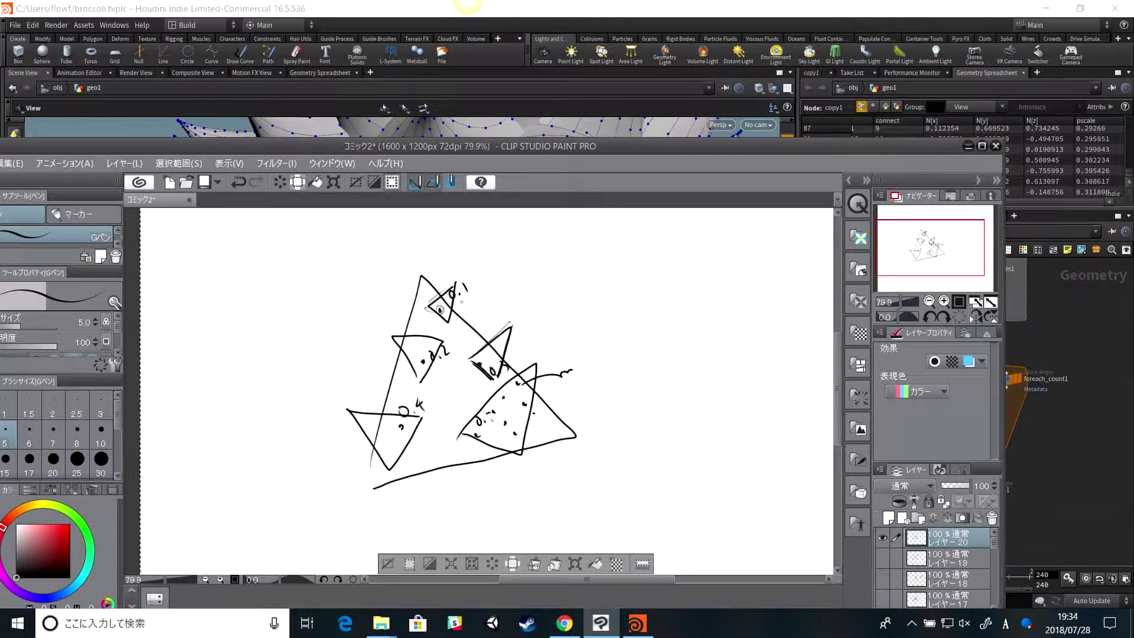
mouse_move(434, 345)
left_mouse_down()
mouse_move(422, 357)
mouse_move(448, 350)
left_mouse_up()
left_click_drag(567, 364, 583, 362)
mouse_move(507, 399)
left_mouse_down()
mouse_move(512, 410)
mouse_move(583, 409)
left_mouse_up()
left_click_drag(594, 412, 594, 419)
left_click_drag(520, 377, 589, 348)
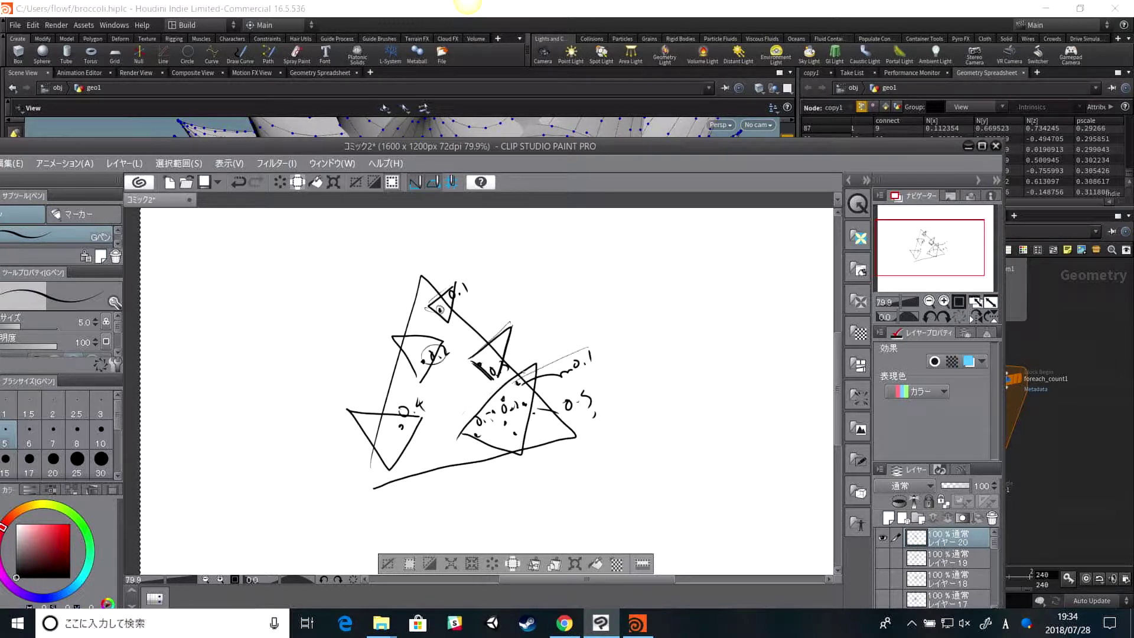
left_click_drag(588, 423, 564, 421)
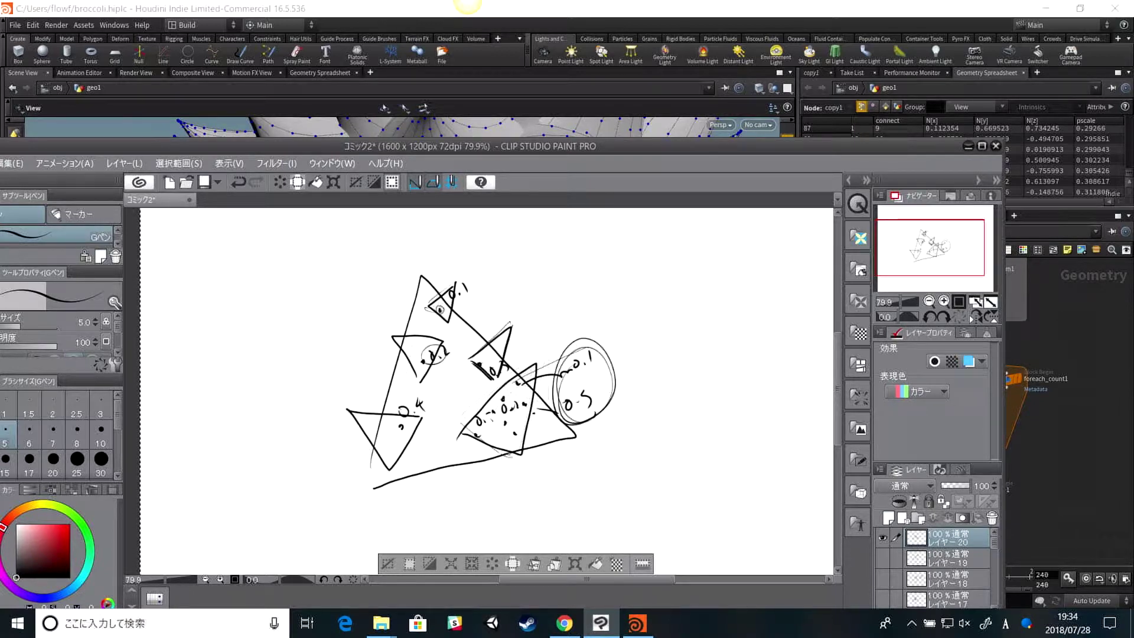
left_click_drag(530, 414, 530, 464)
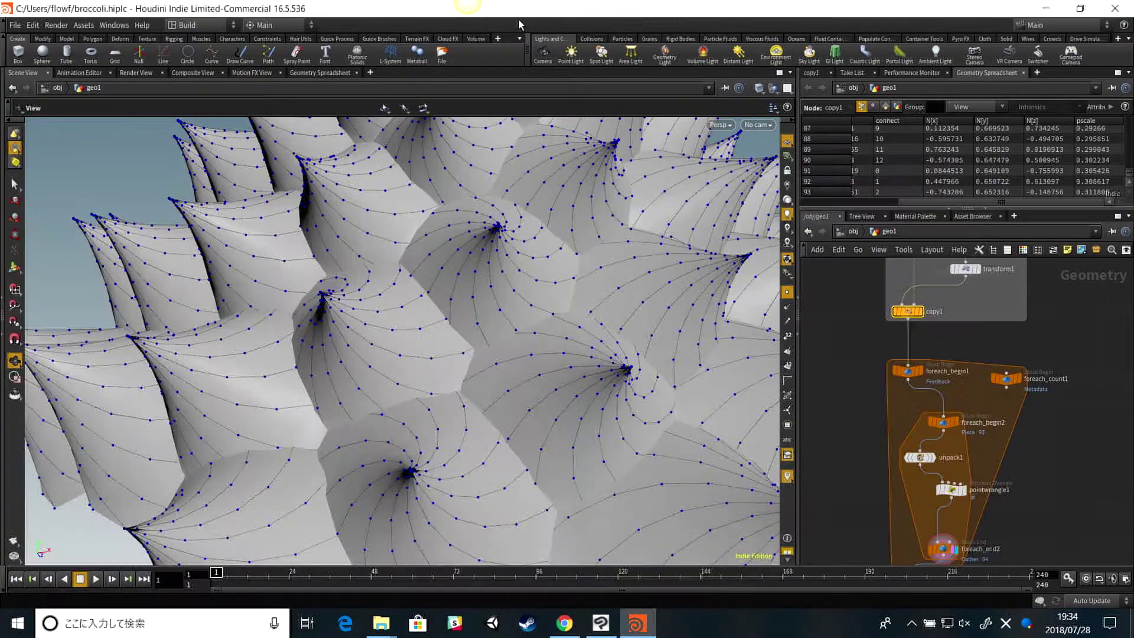
Step: Back in Houdini, view pointwrangle1's empty wrangle parameters
left_click(523, 26)
scroll(955, 441, "up", 5)
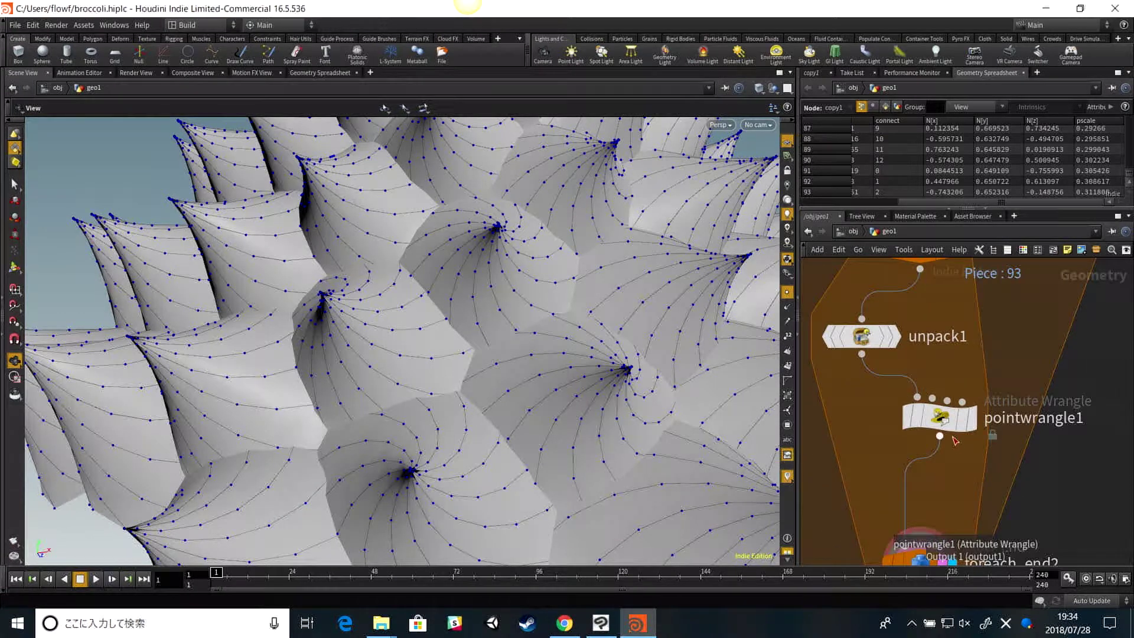
left_click(946, 420)
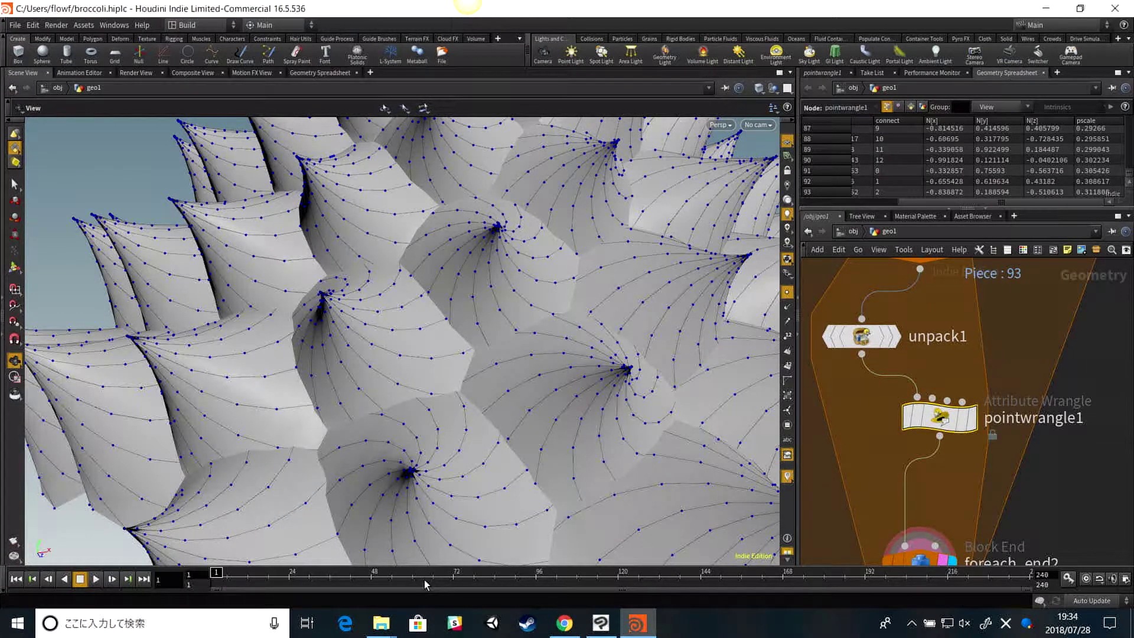
key("super+plus")
key("super+plus")
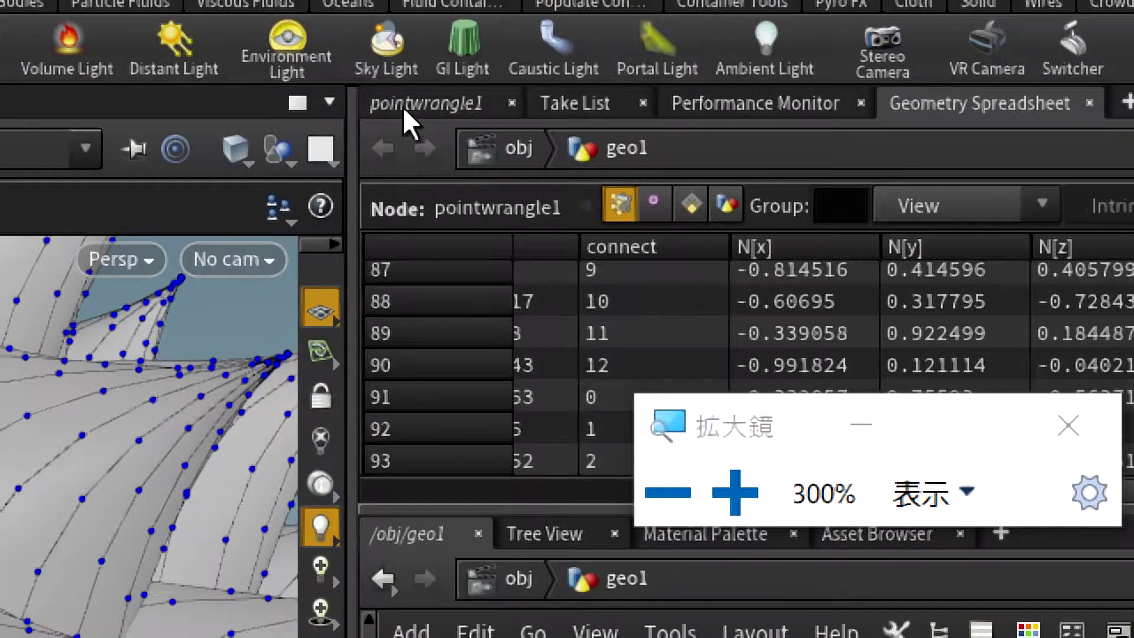
left_click(416, 105)
Step: Check foreach_begin2's Fetch Piece or Point settings, then return to the Geometry Spreadsheet
left_click_drag(768, 421, 734, 570)
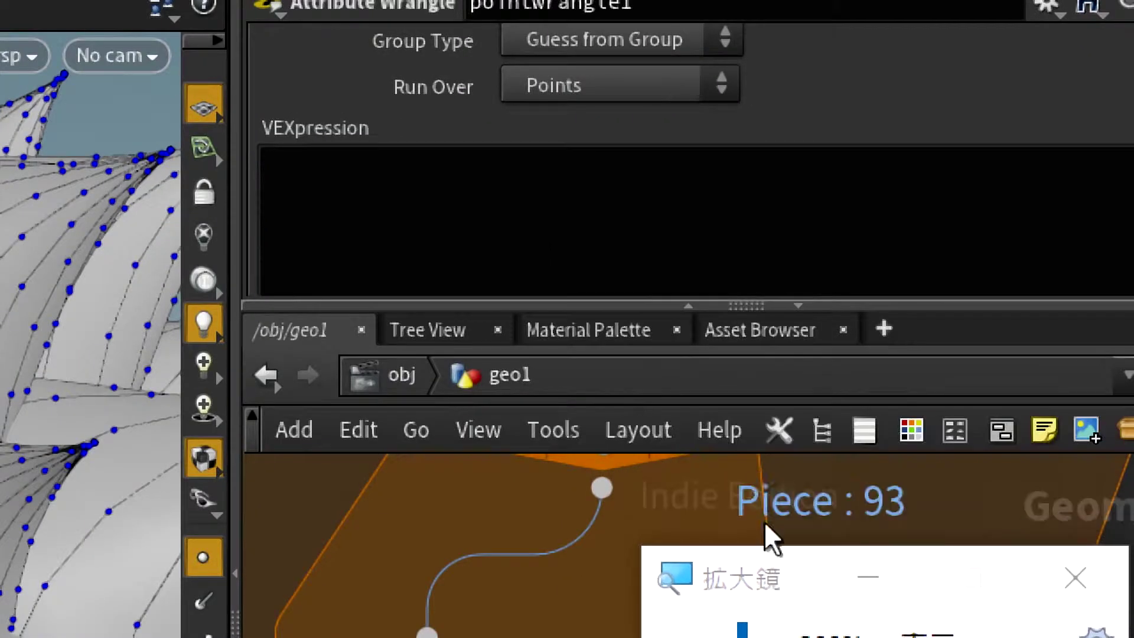
scroll(636, 256, "down", 2)
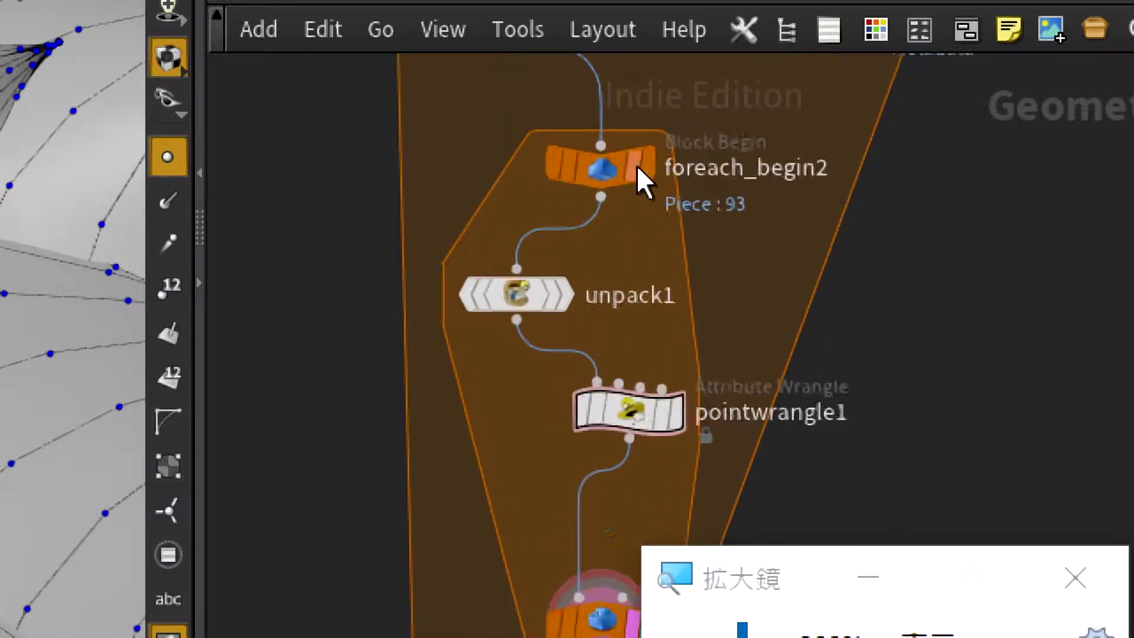
left_click(594, 170)
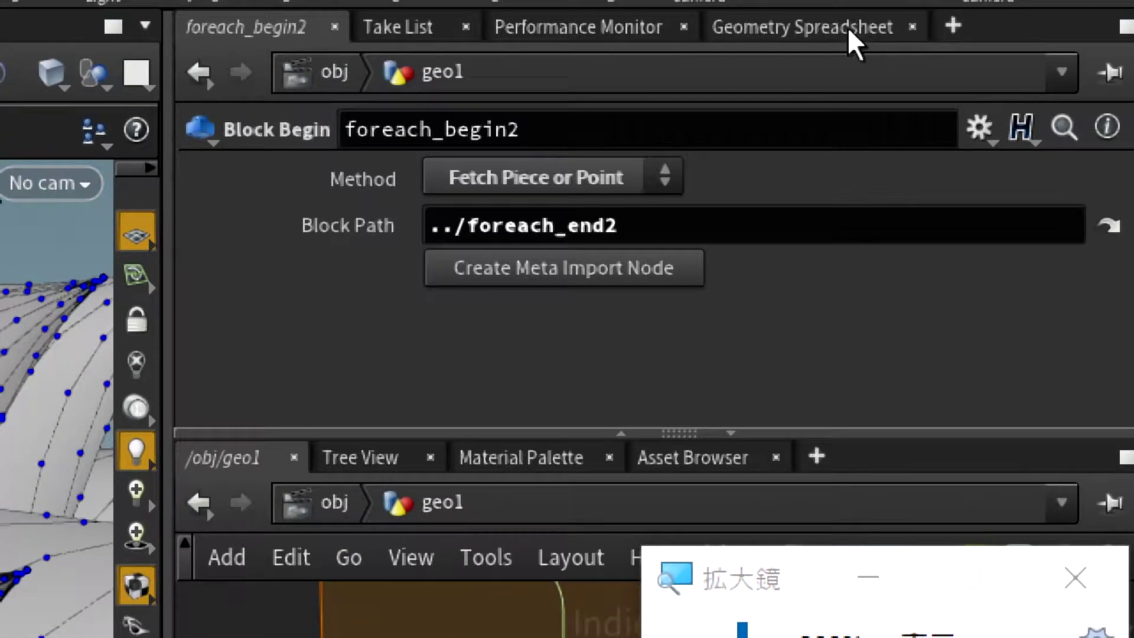
left_click(810, 23)
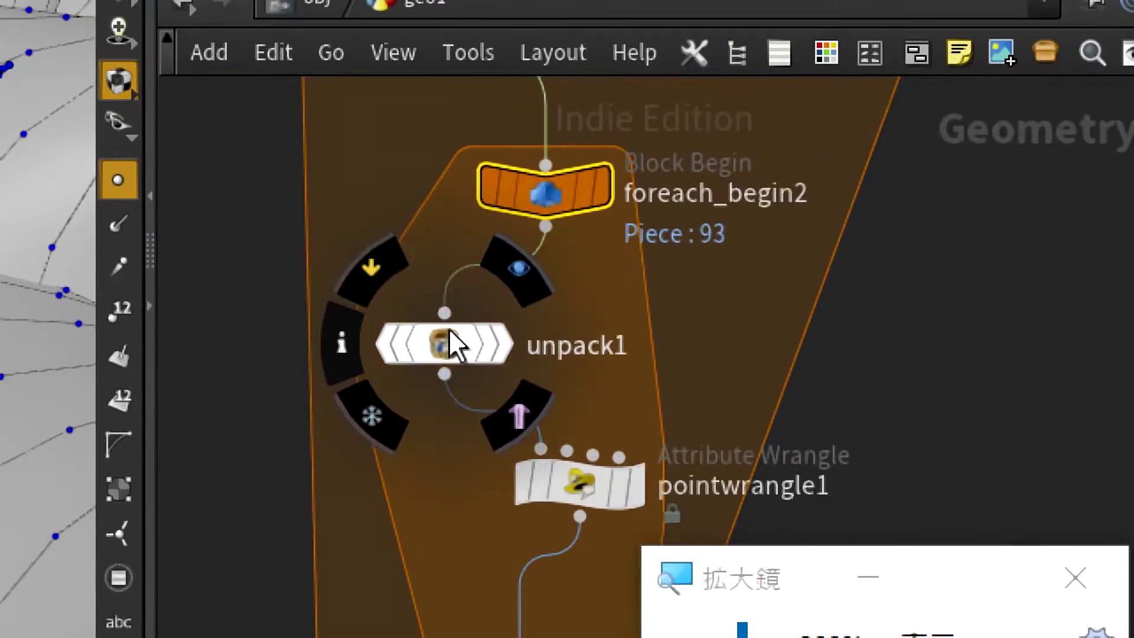
Step: Move unpack1 left and wire foreach_begin2 into pointwrangle1's second input
left_click_drag(451, 342, 392, 352)
left_click_drag(570, 486, 518, 478)
mouse_move(546, 226)
left_mouse_down()
mouse_move(515, 442)
mouse_move(541, 480)
left_mouse_up()
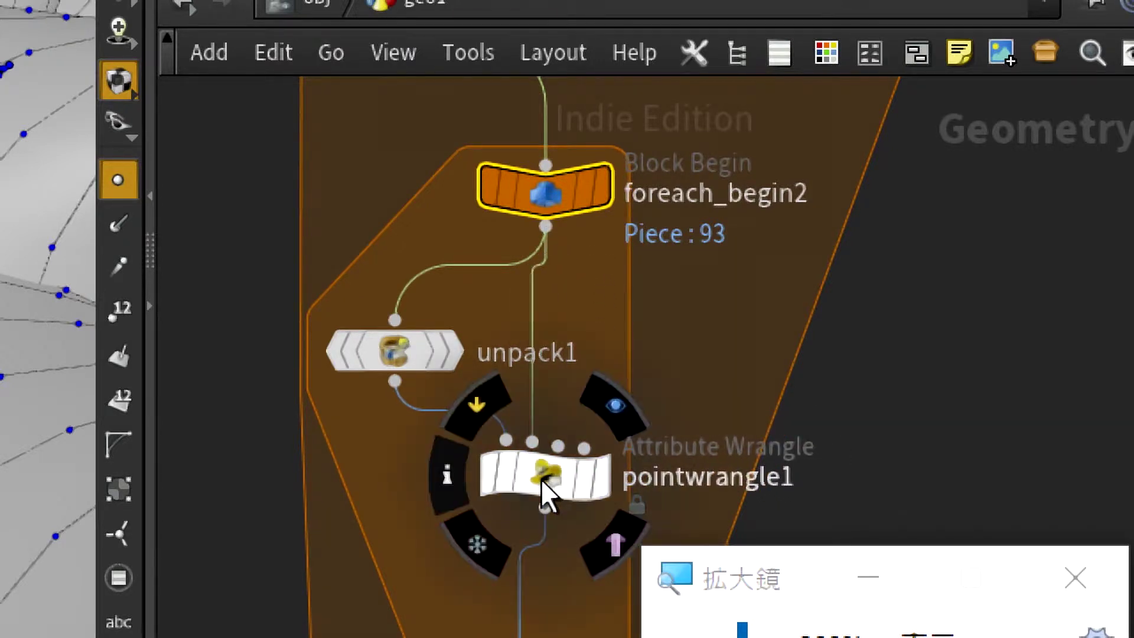
Step: Display pointwrangle1 and enlarge its parameter pane to reach the VEXpression box
left_click(551, 471)
left_click(591, 473)
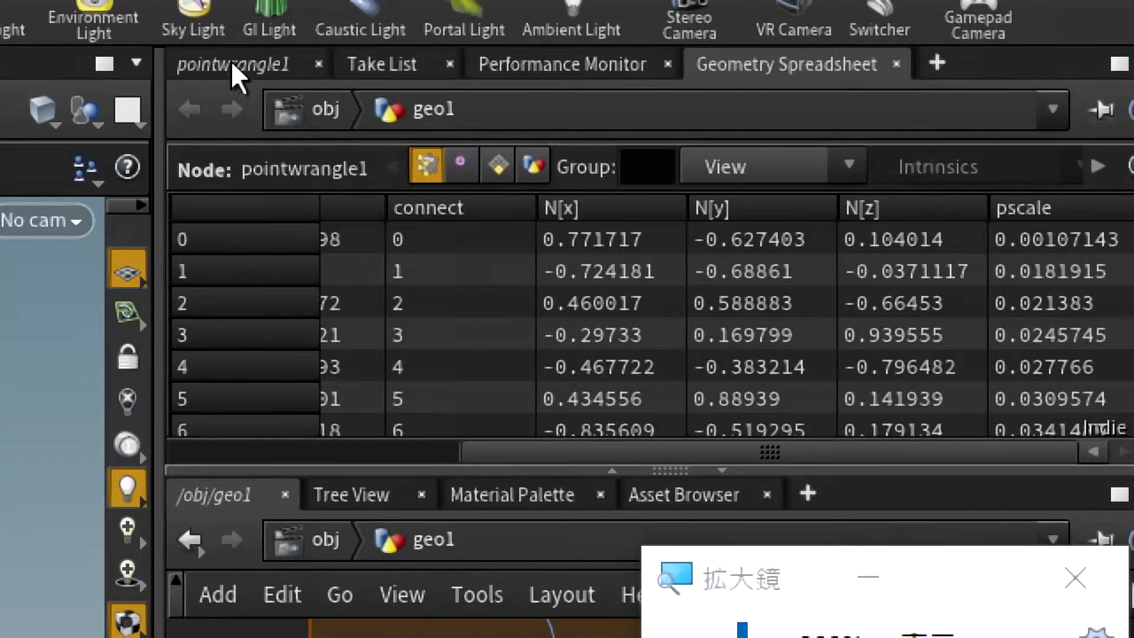
left_click(232, 63)
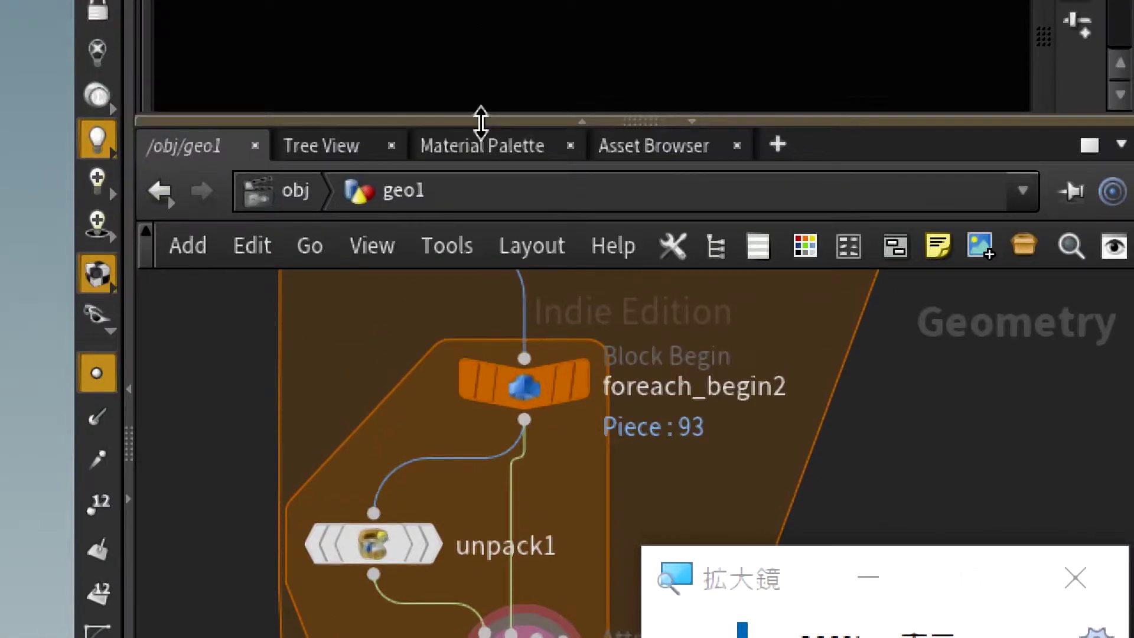
left_click_drag(481, 118, 506, 253)
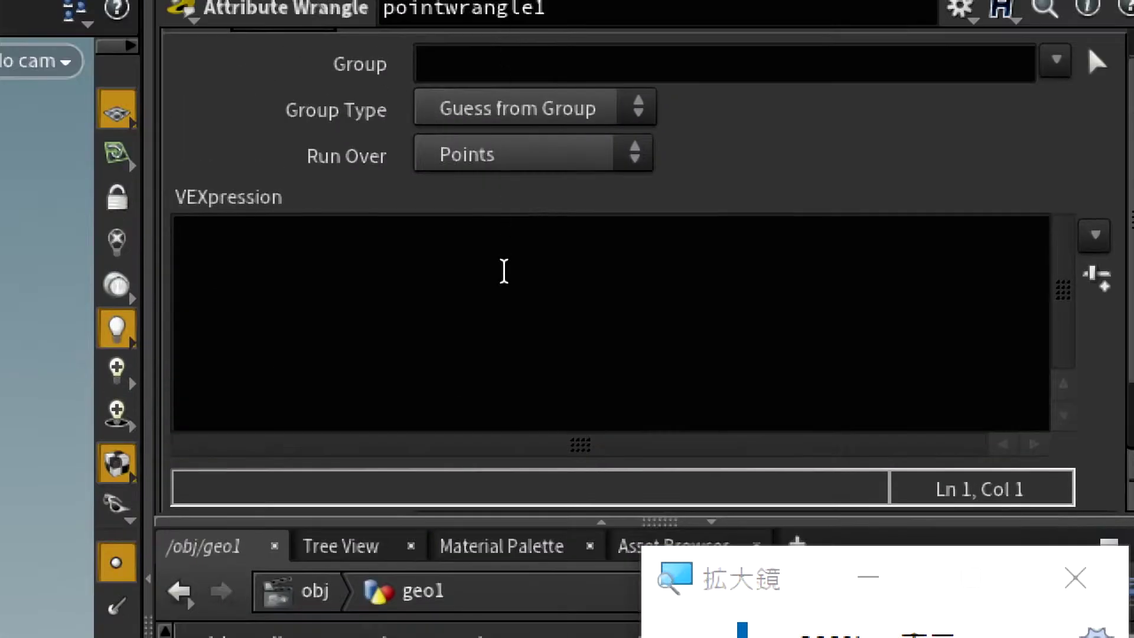
left_click(503, 282)
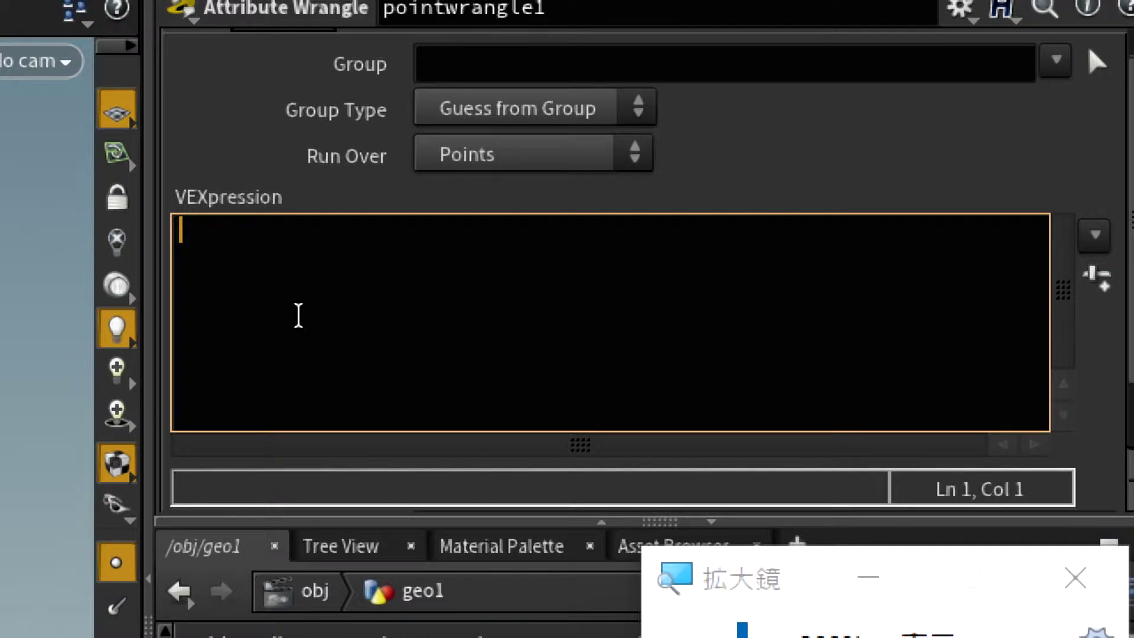
Step: Enter f@pscale = f@pscale * point(1, "pscale", 0); as pointwrangle1's VEXpression
type("f")
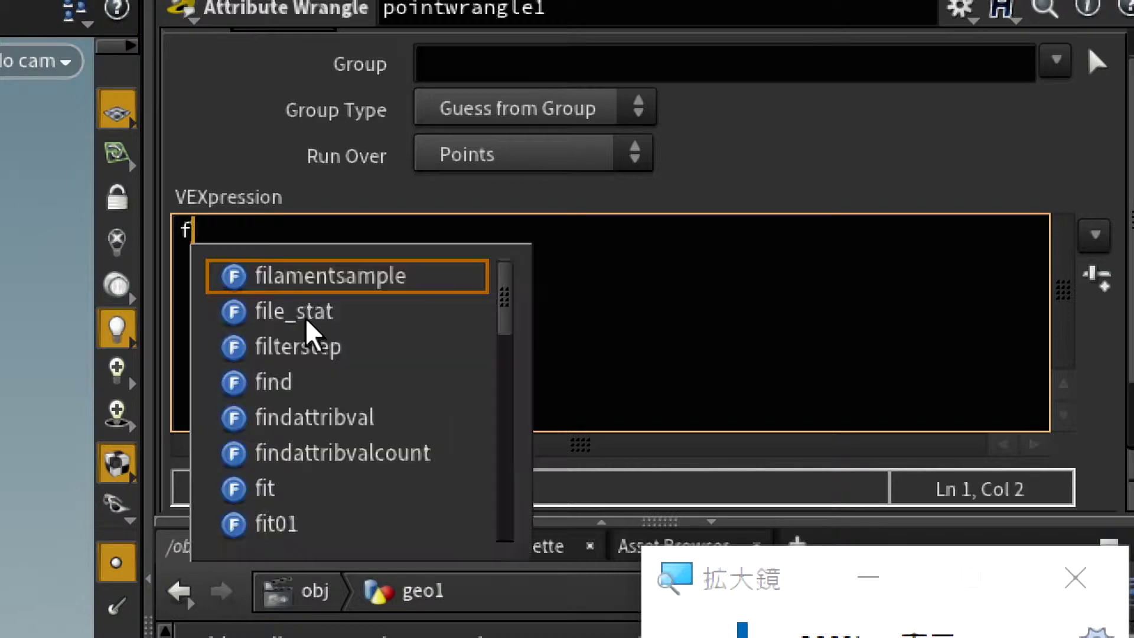
type("@ps")
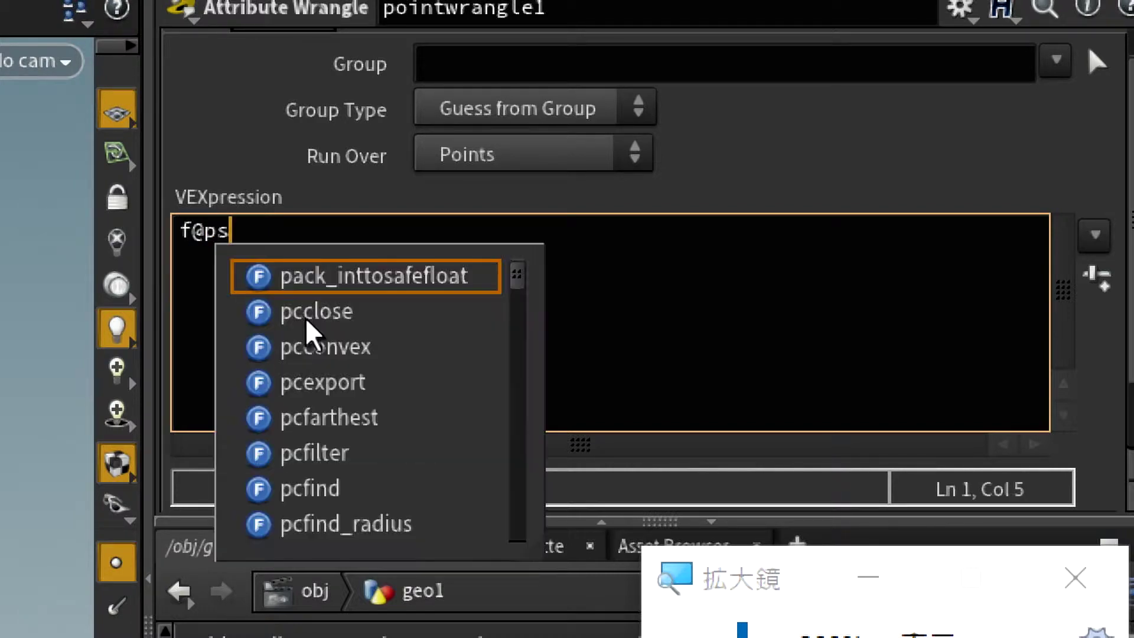
type("cale = ")
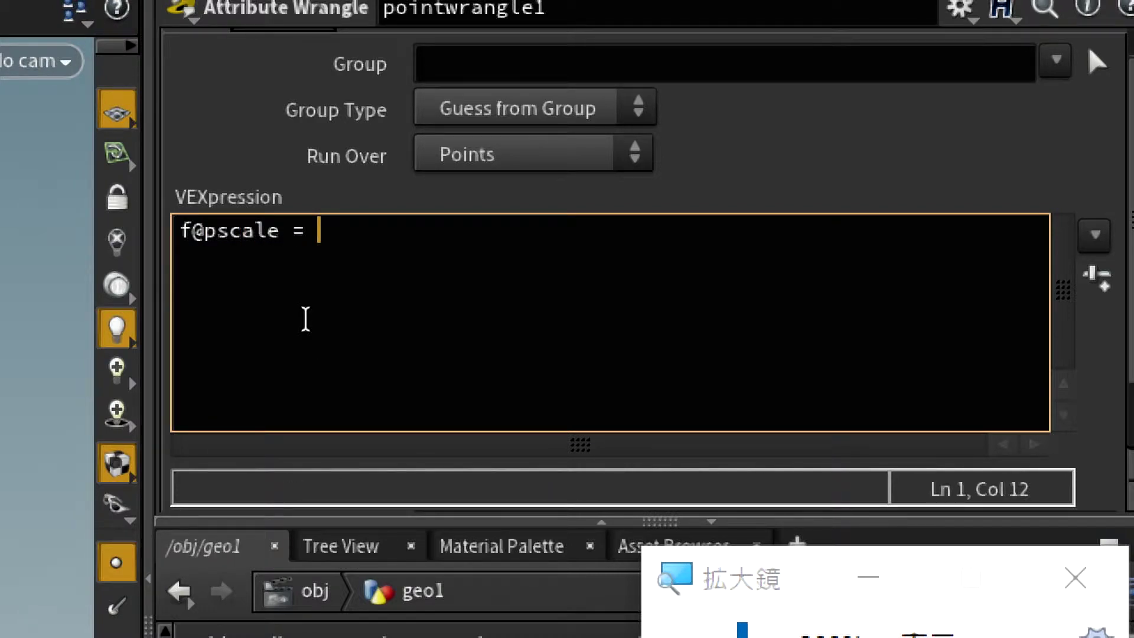
type("f@")
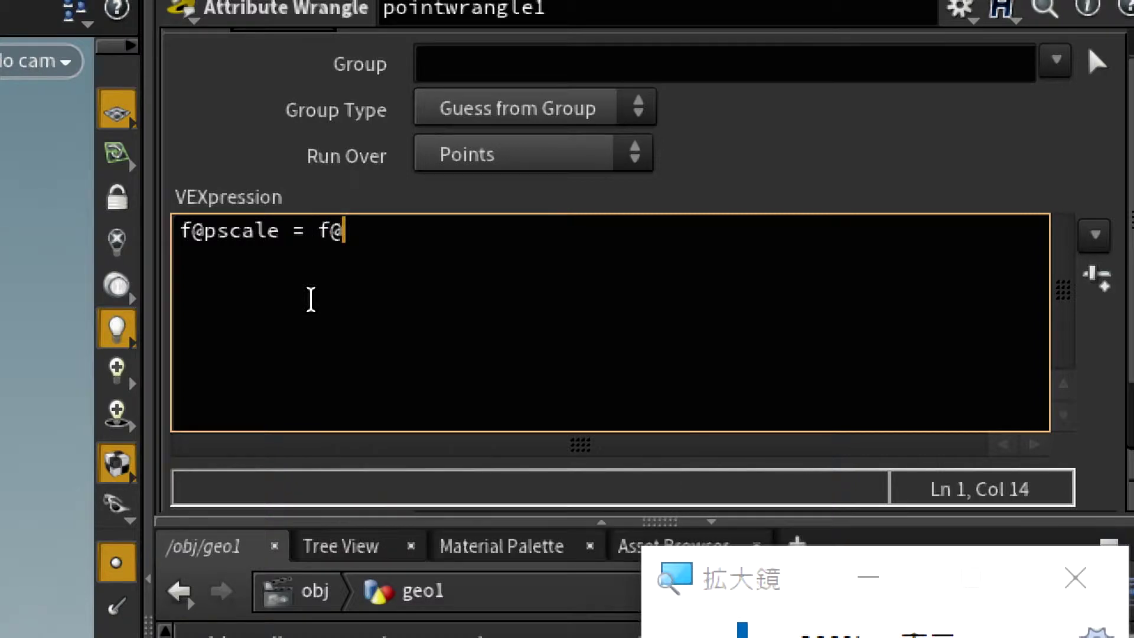
type("pscale *")
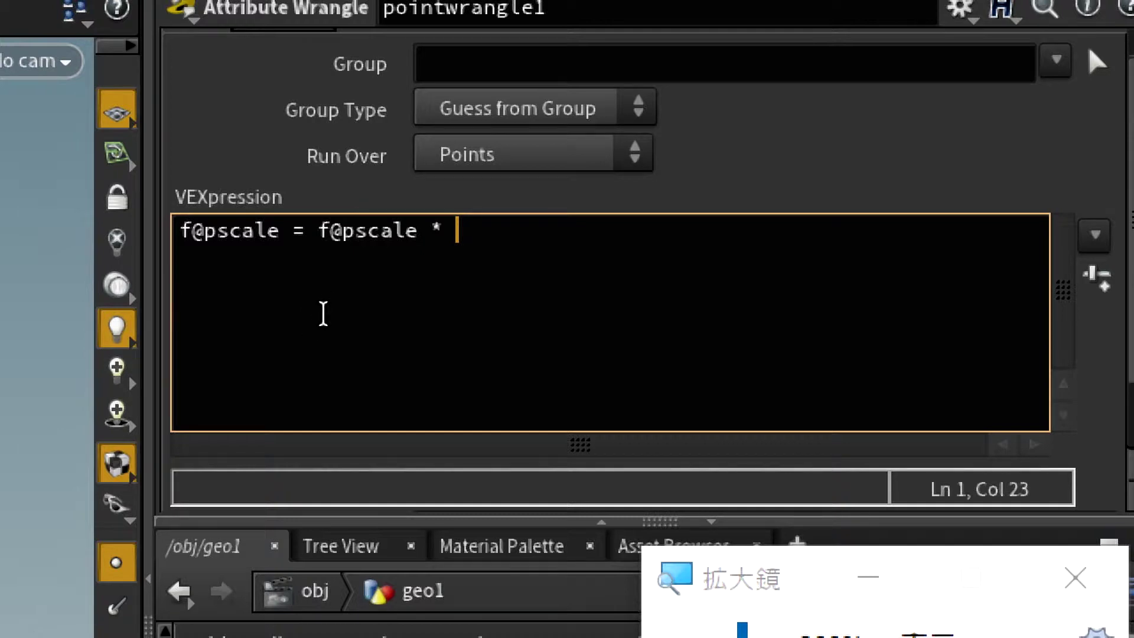
type("point")
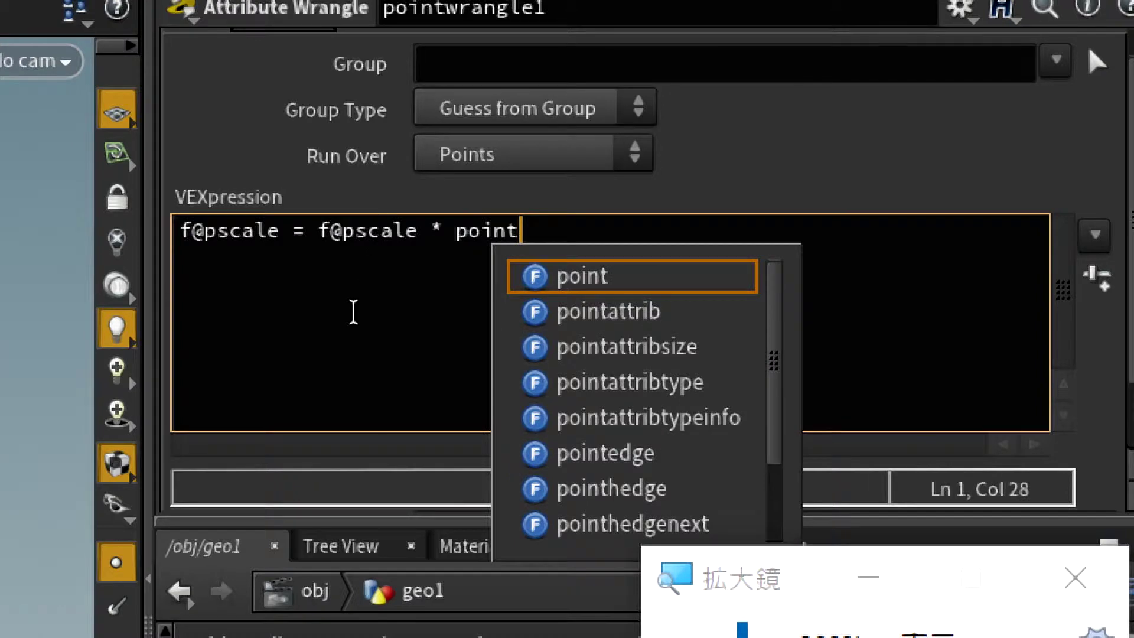
type("(")
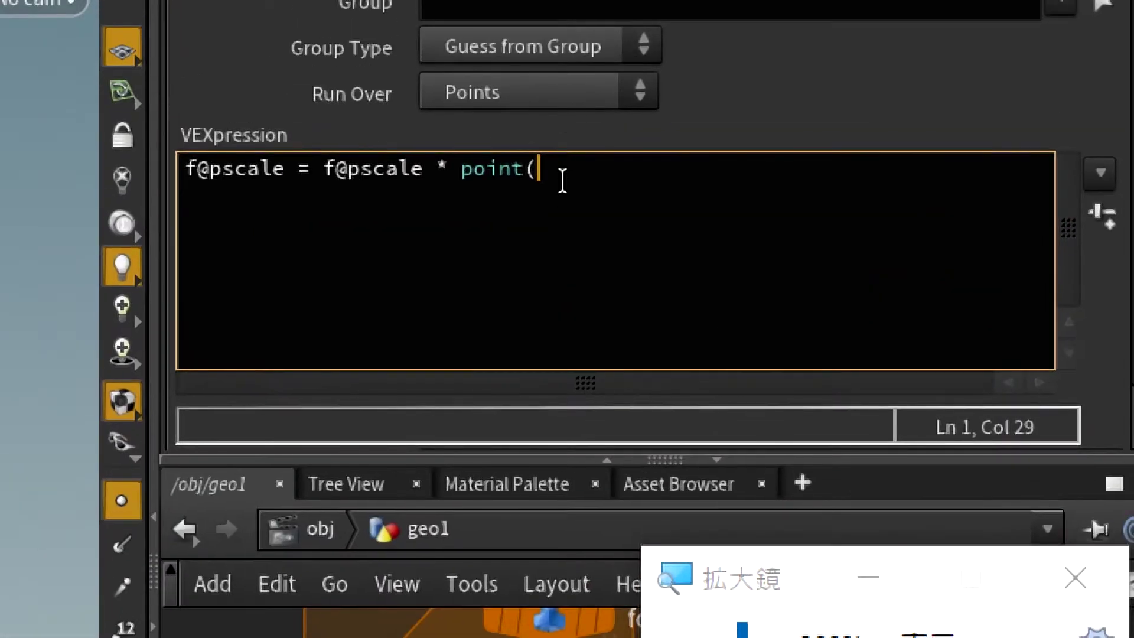
type("1")
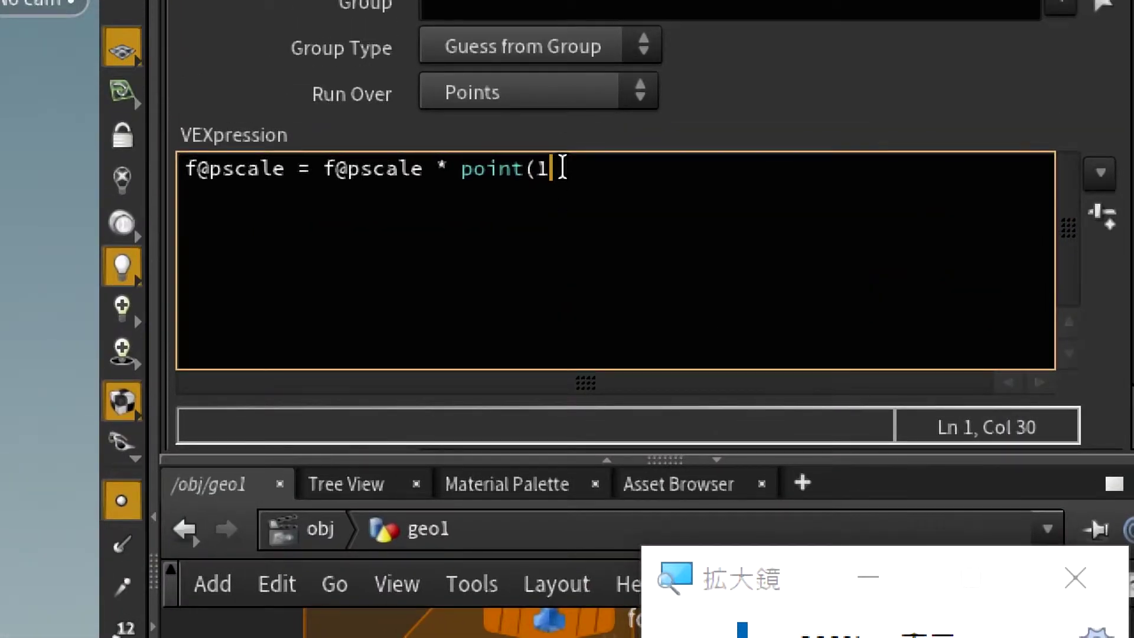
type(", ")
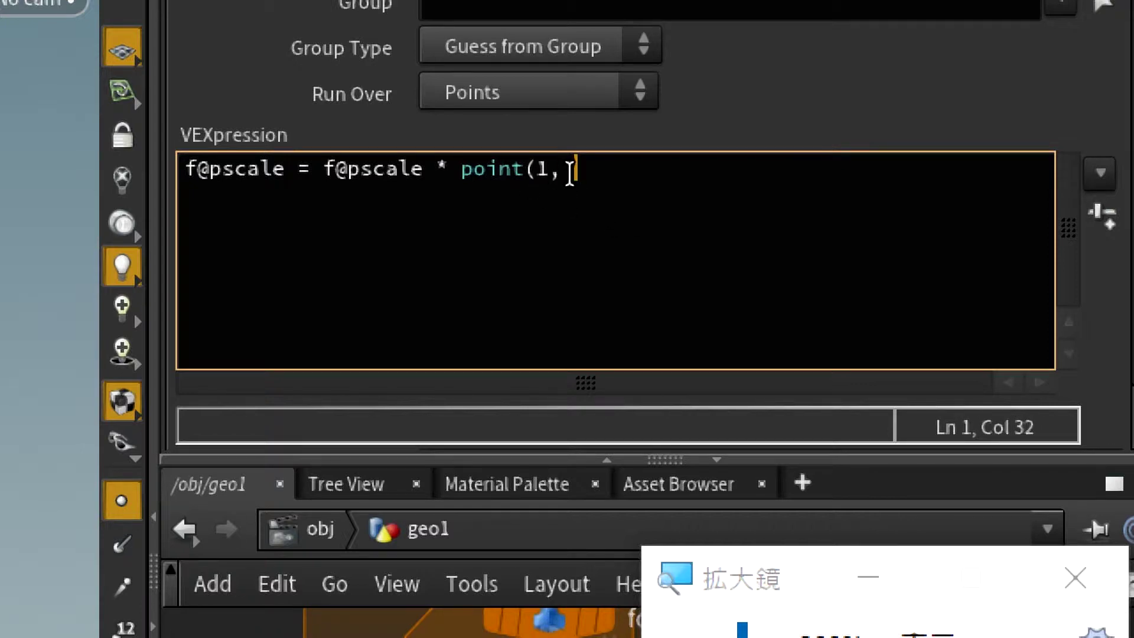
type("\"pscale")
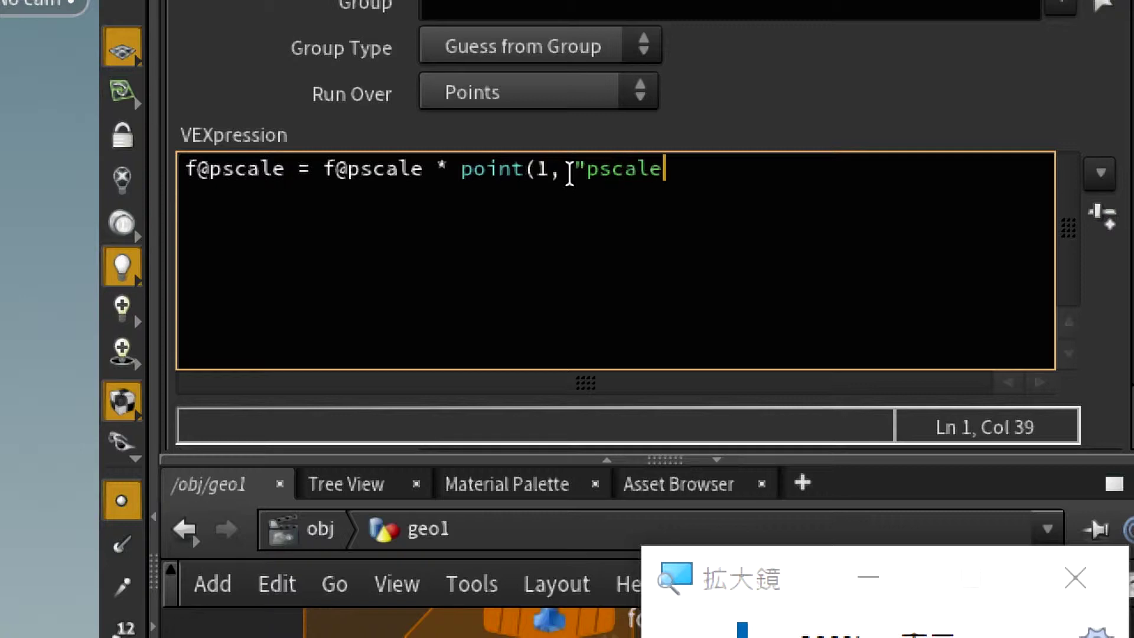
type("\", ")
type("0);")
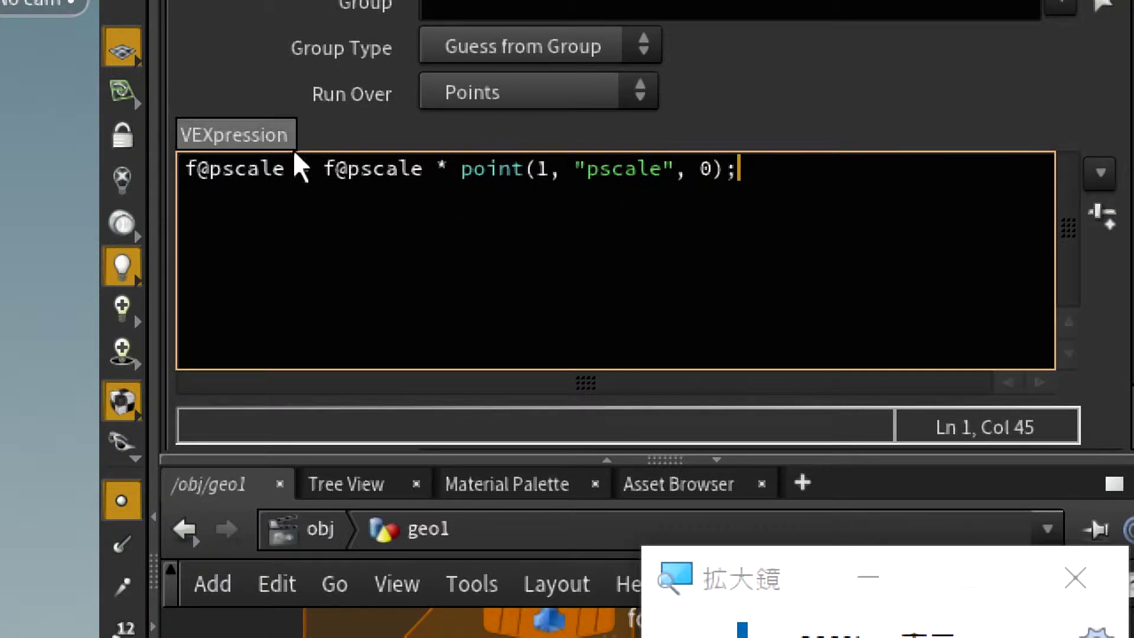
left_click(190, 172)
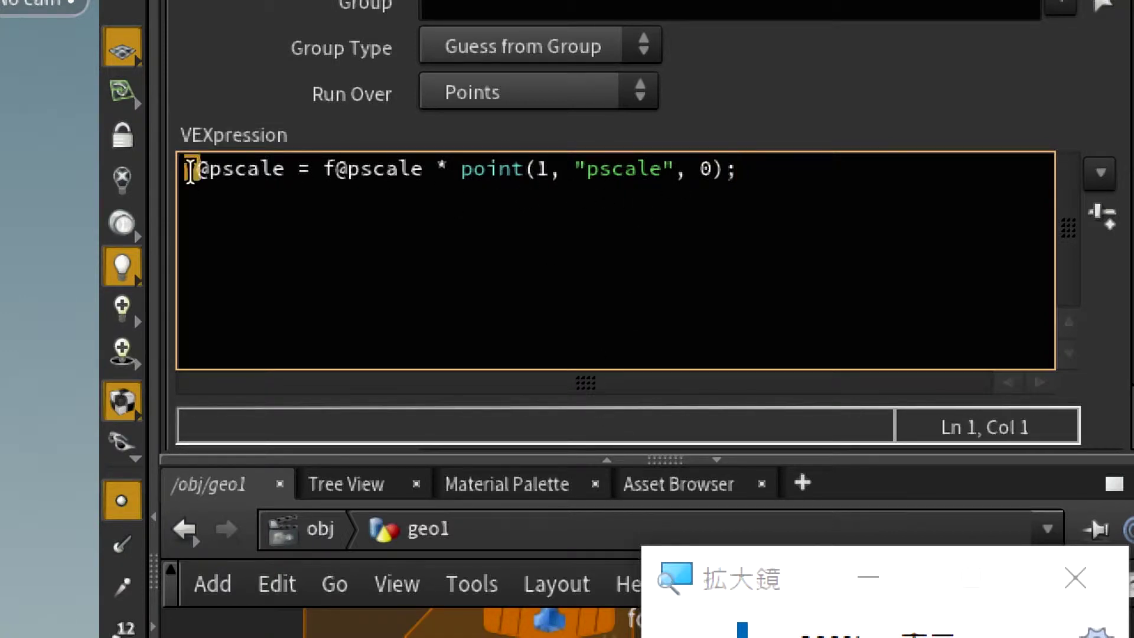
left_click_drag(190, 172, 755, 178)
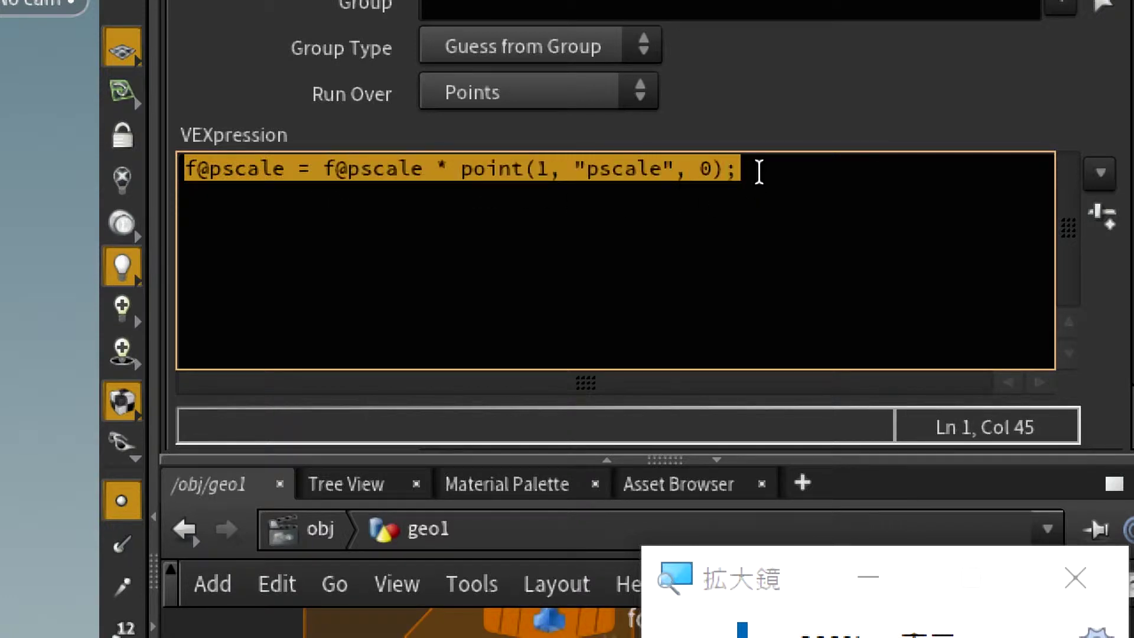
left_click(759, 173)
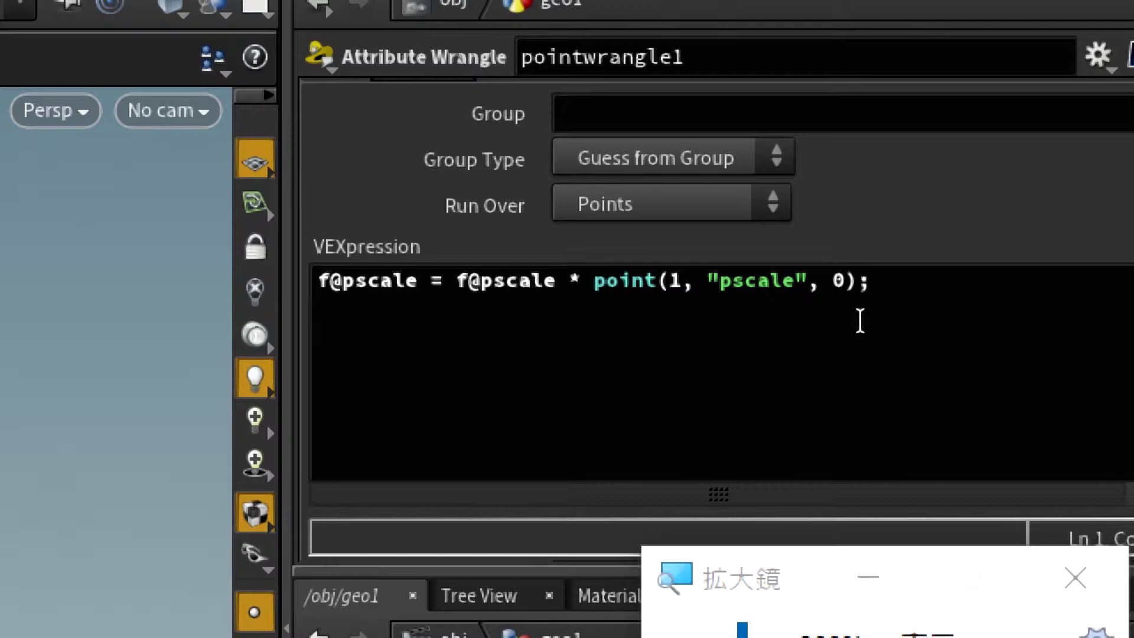
left_click(972, 345)
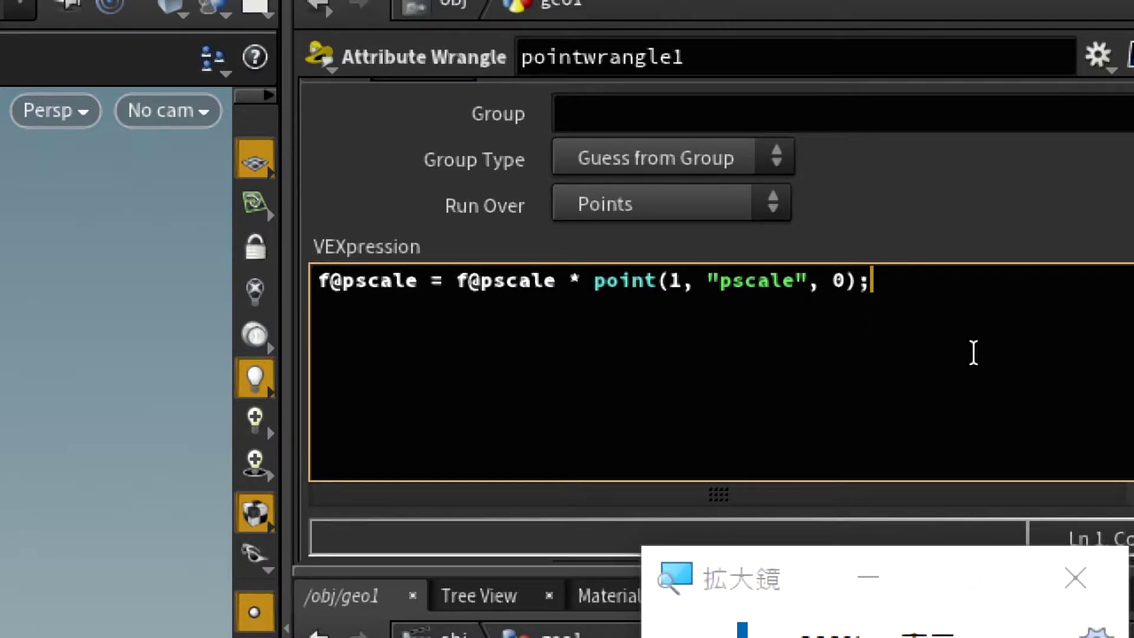
key("Return")
type("if")
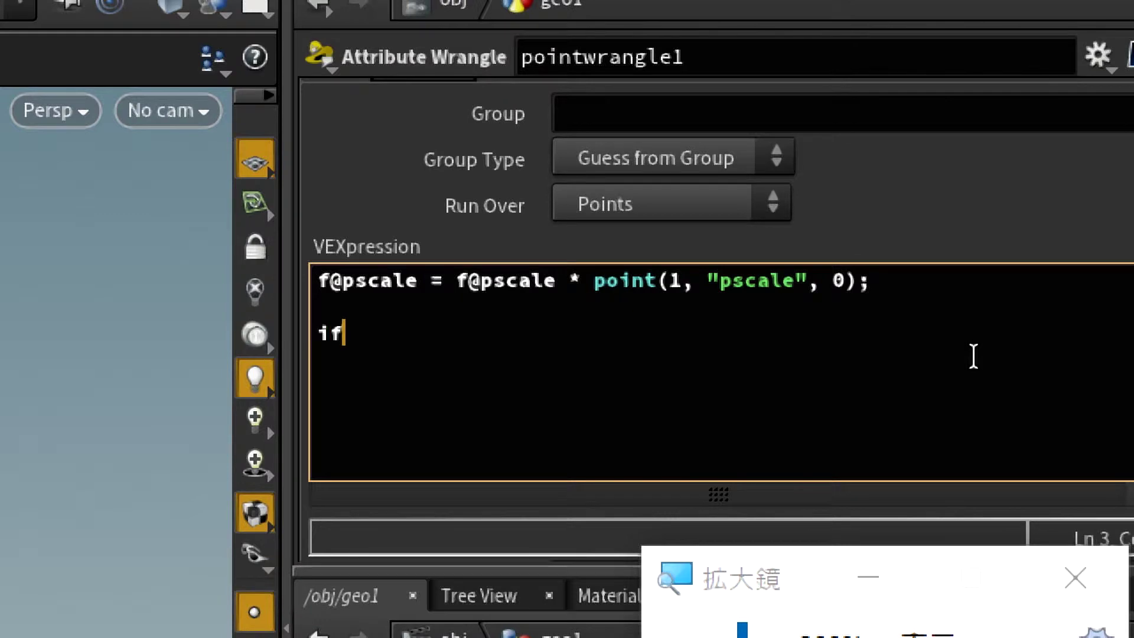
type("(f@")
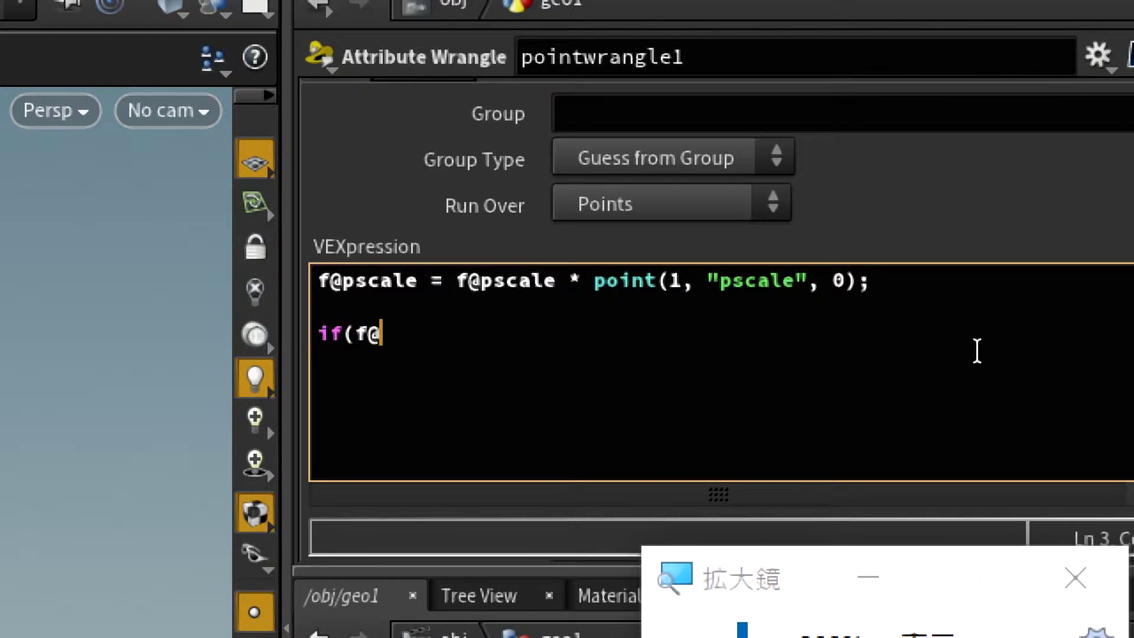
type("pcl")
key("BackSpace")
key("BackSpace")
type("scale ")
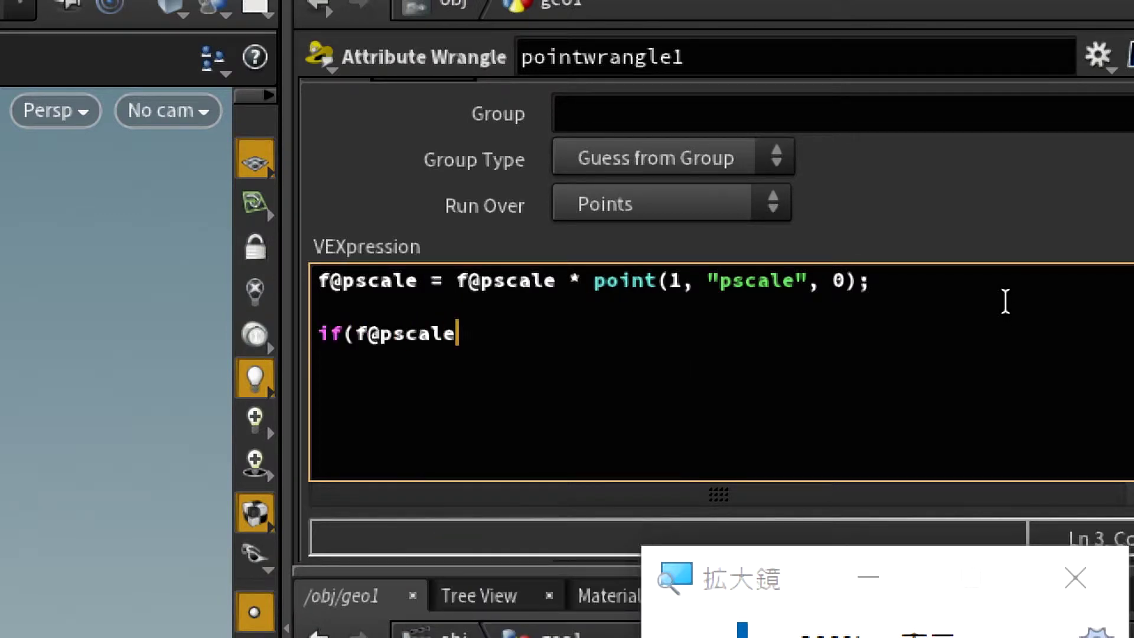
type("< ")
type("0.")
type("00")
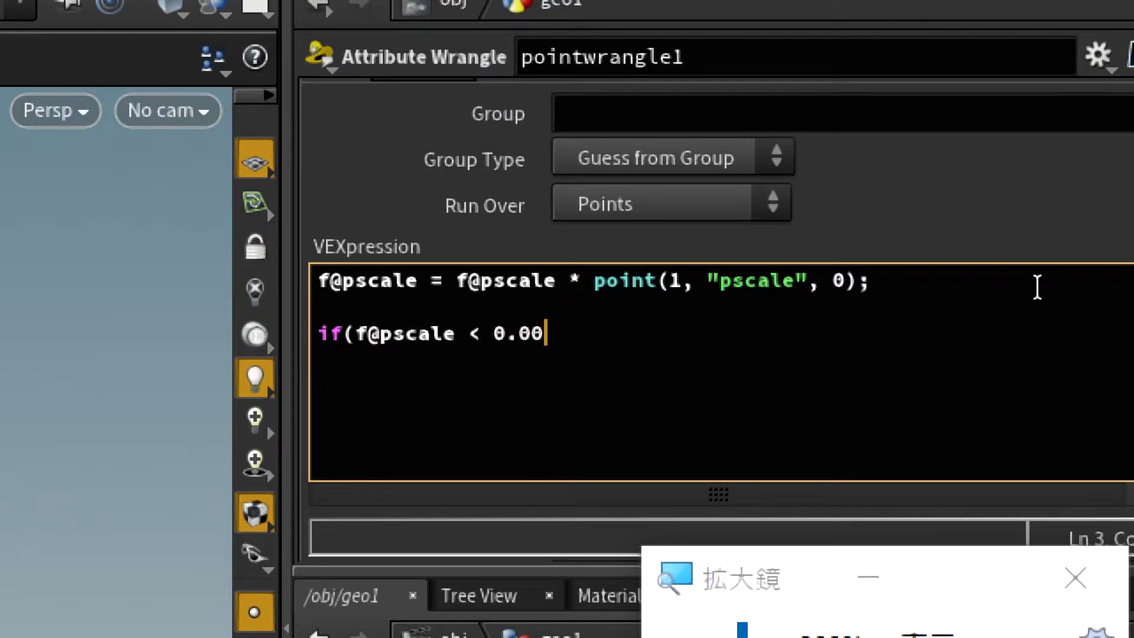
type("4)")
key("Left")
key("Right")
type("{")
key("Return")
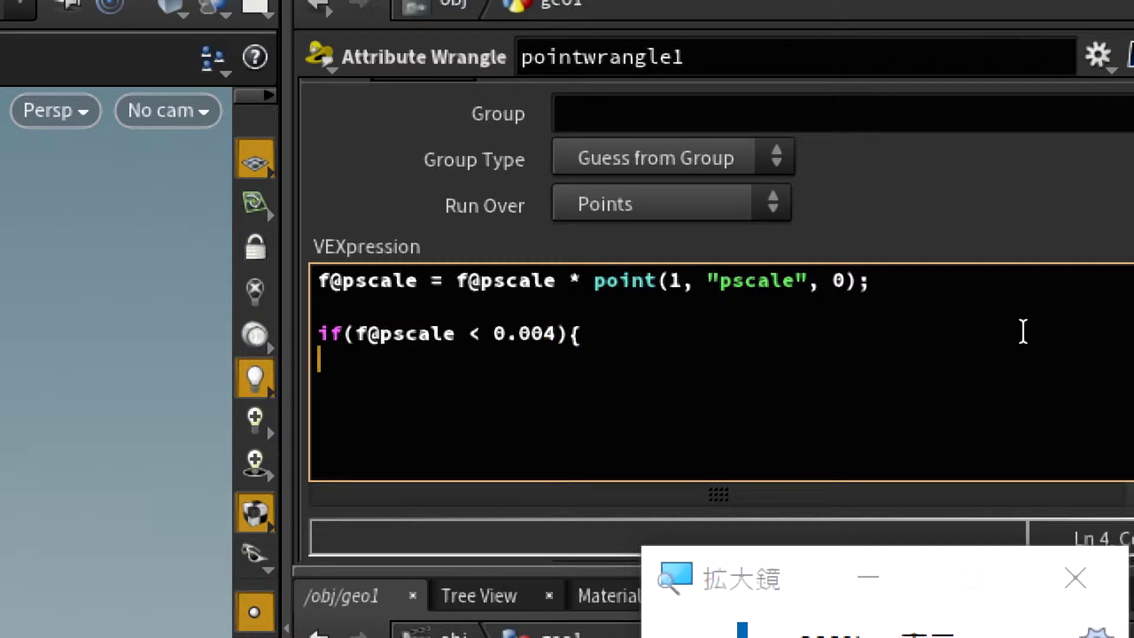
type("}")
key("Return")
key("Tab")
type("remove")
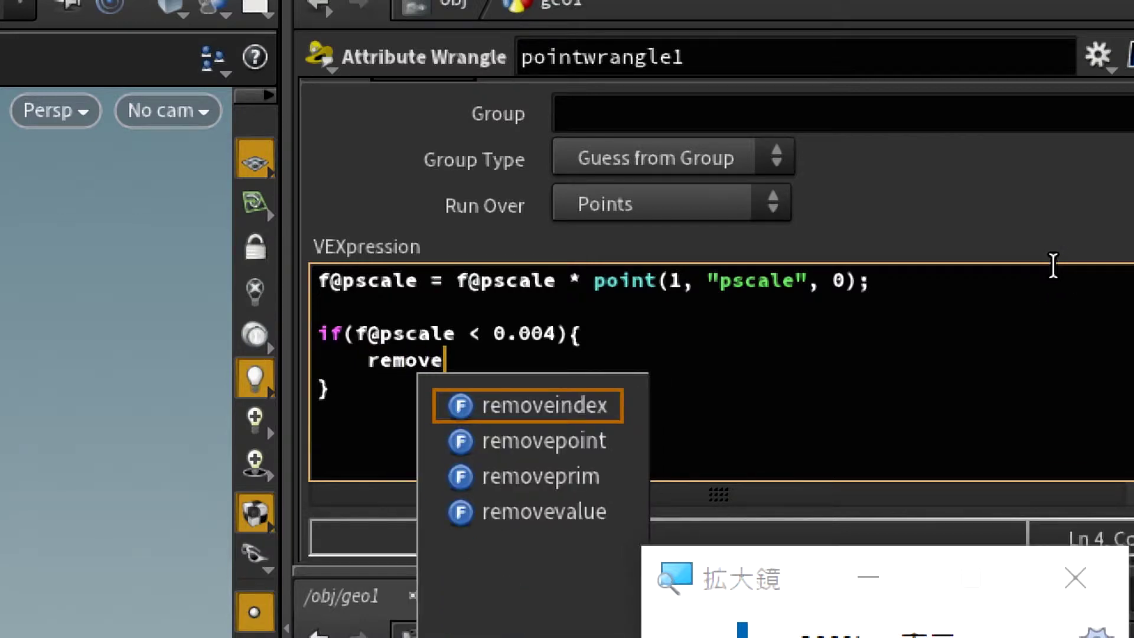
type("point(")
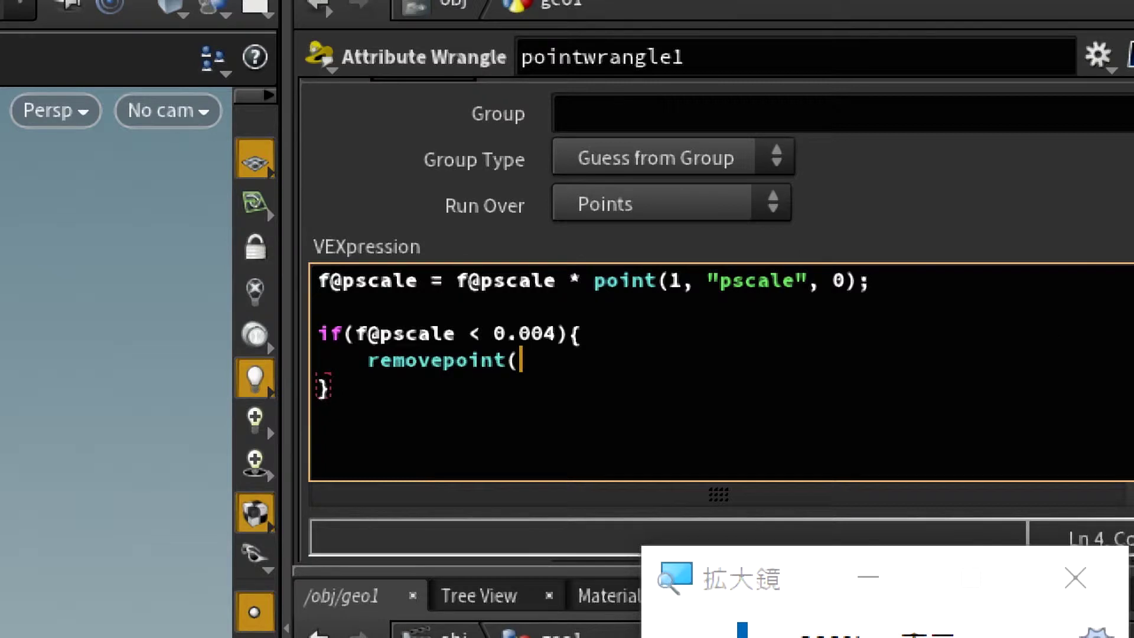
type("0, ")
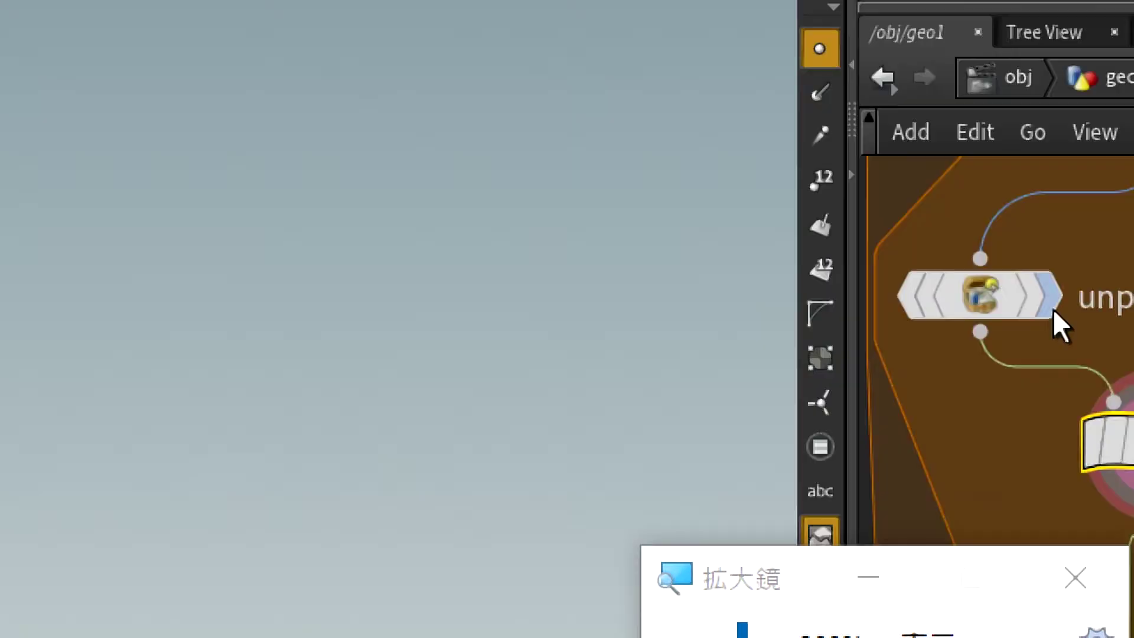
type("@p")
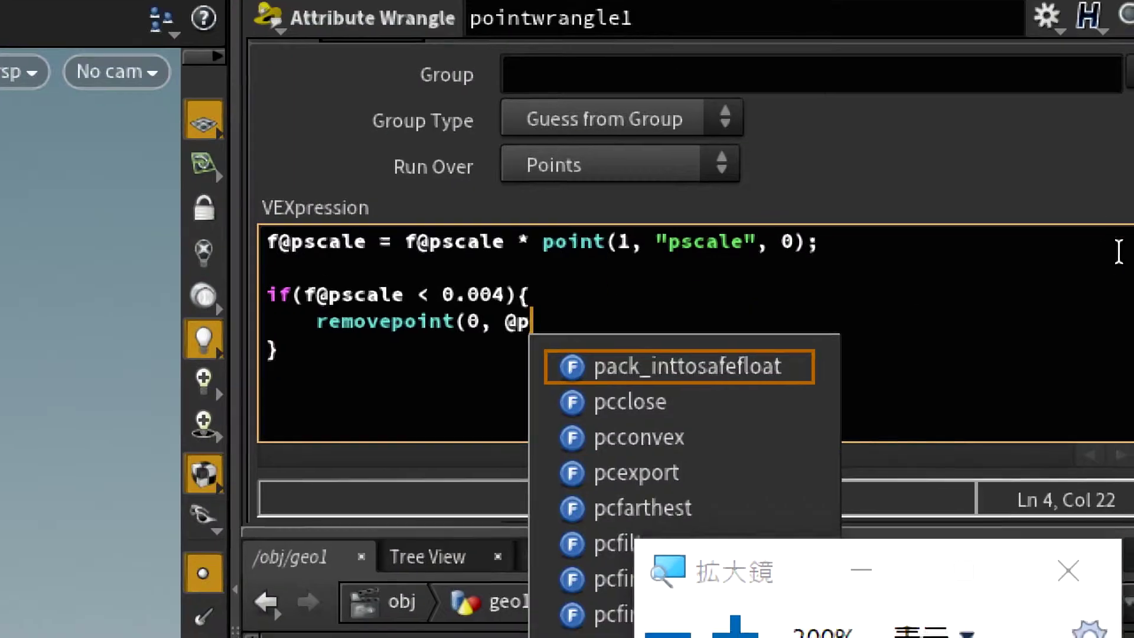
type("tnum")
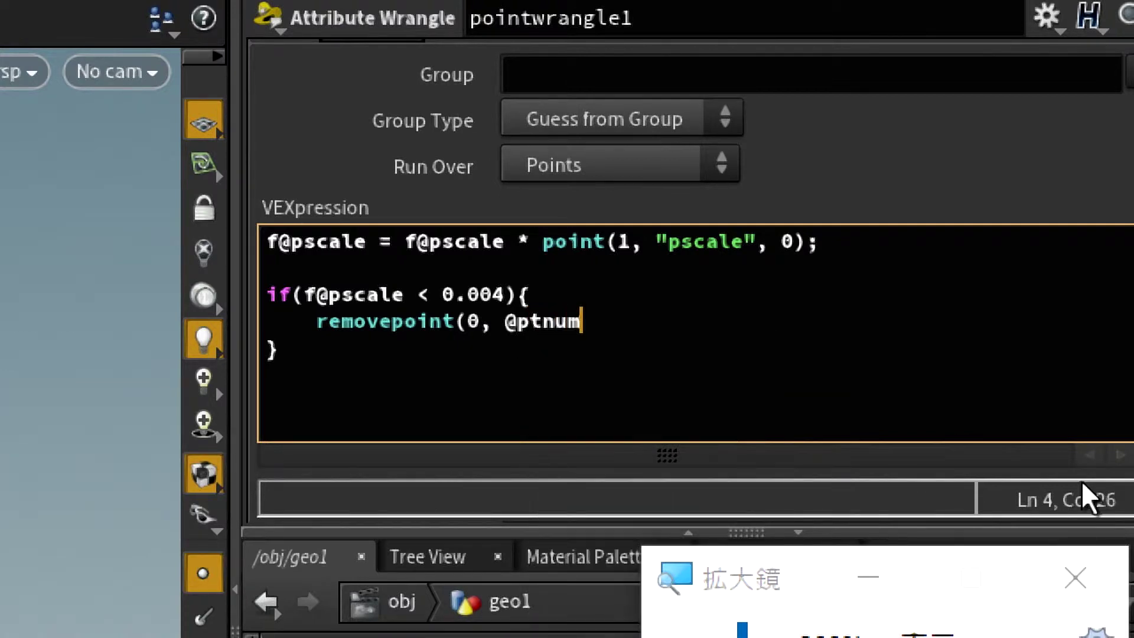
type(");")
left_click(531, 321)
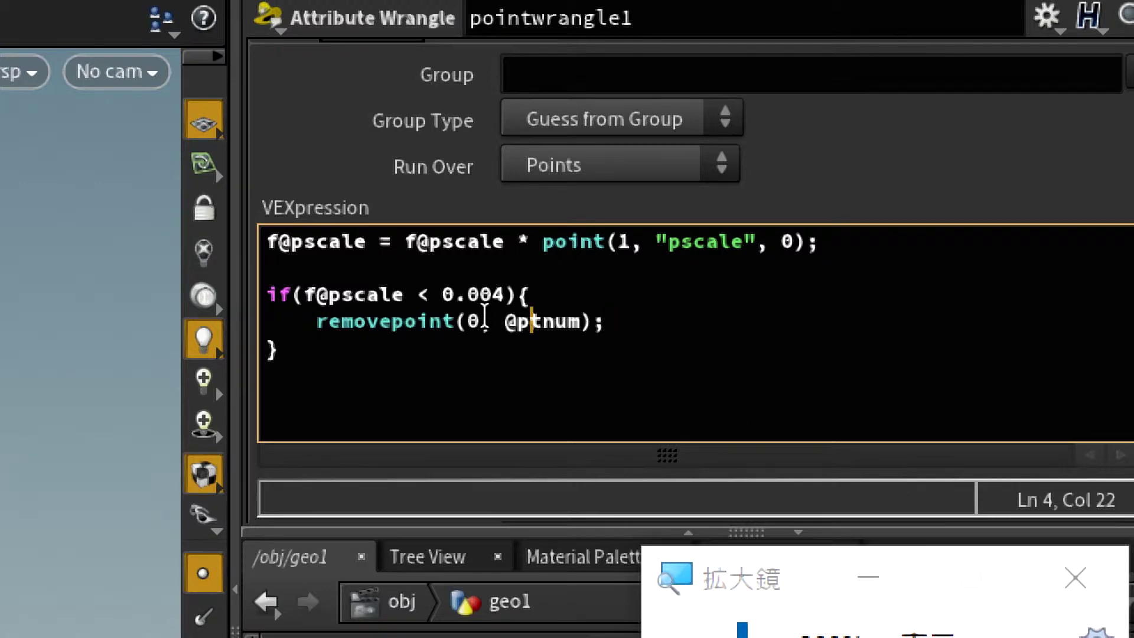
left_click_drag(304, 294, 409, 295)
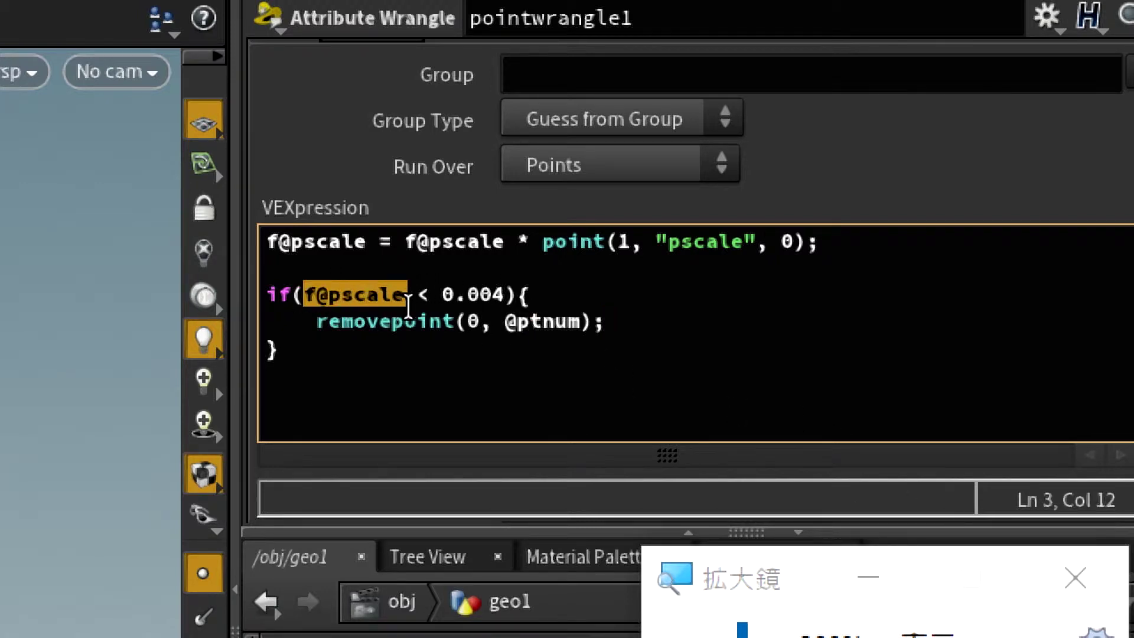
left_click(481, 321)
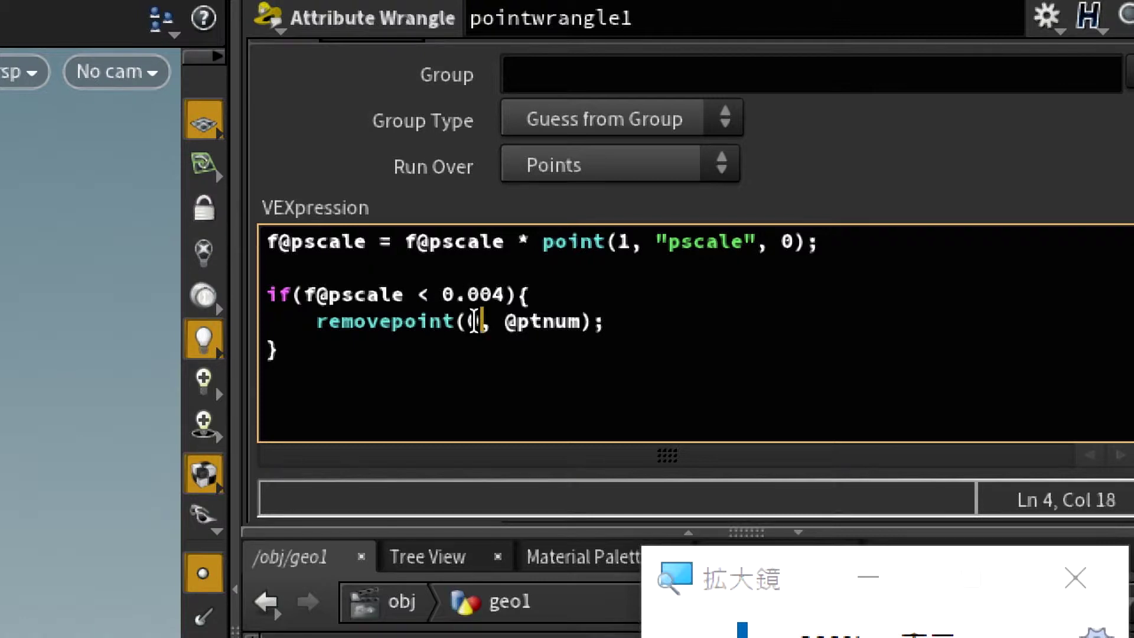
left_click_drag(650, 327, 315, 324)
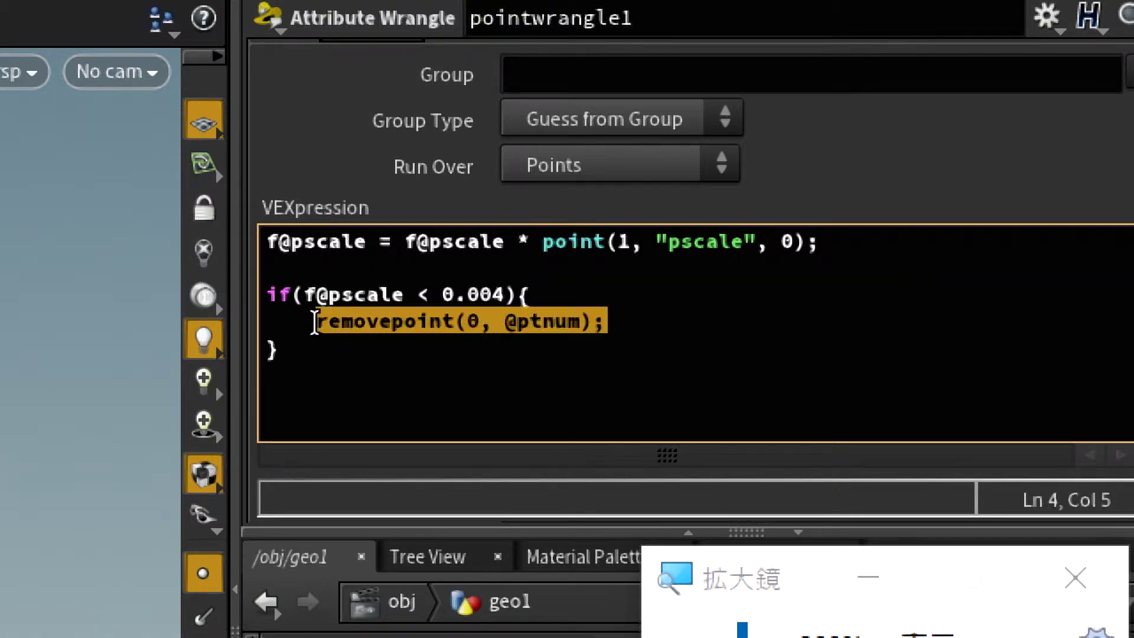
mouse_move(384, 321)
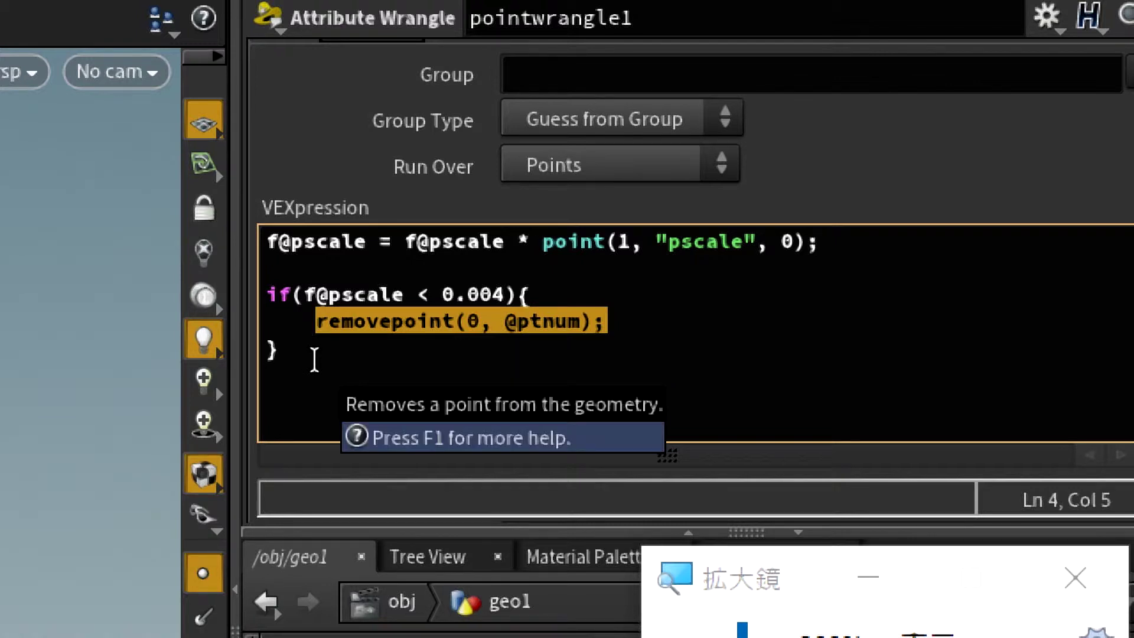
left_click(315, 359)
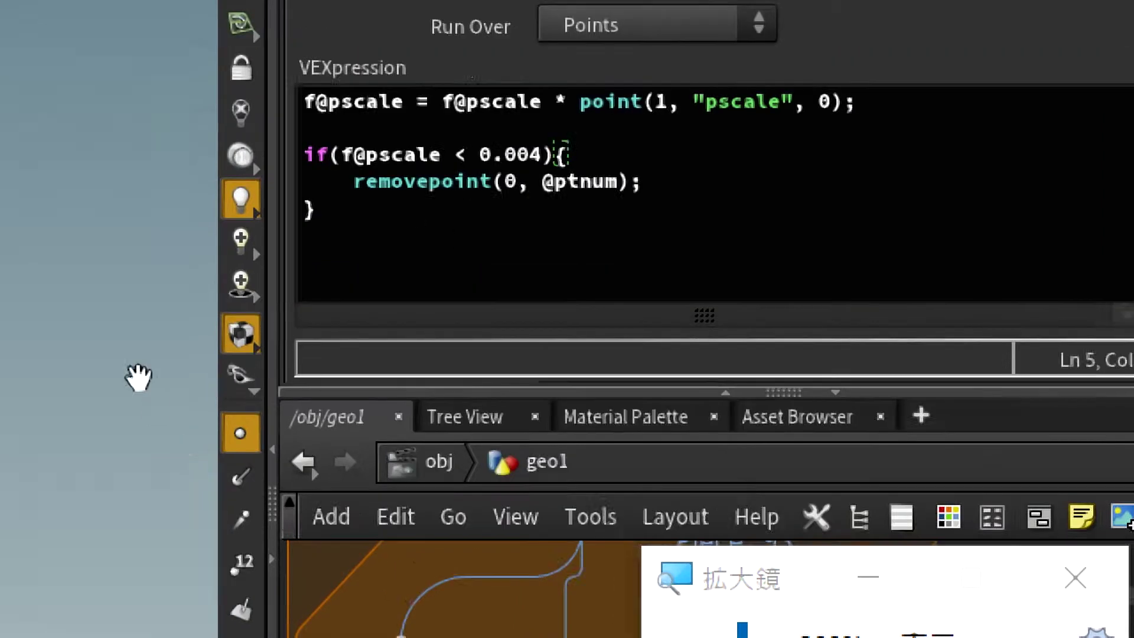
Step: Select pointwrangle1 in the geo1 network and bring up the Tab node menu to search 'copy stam'
scroll(137, 378, "down", 2)
scroll(138, 378, "down", 2)
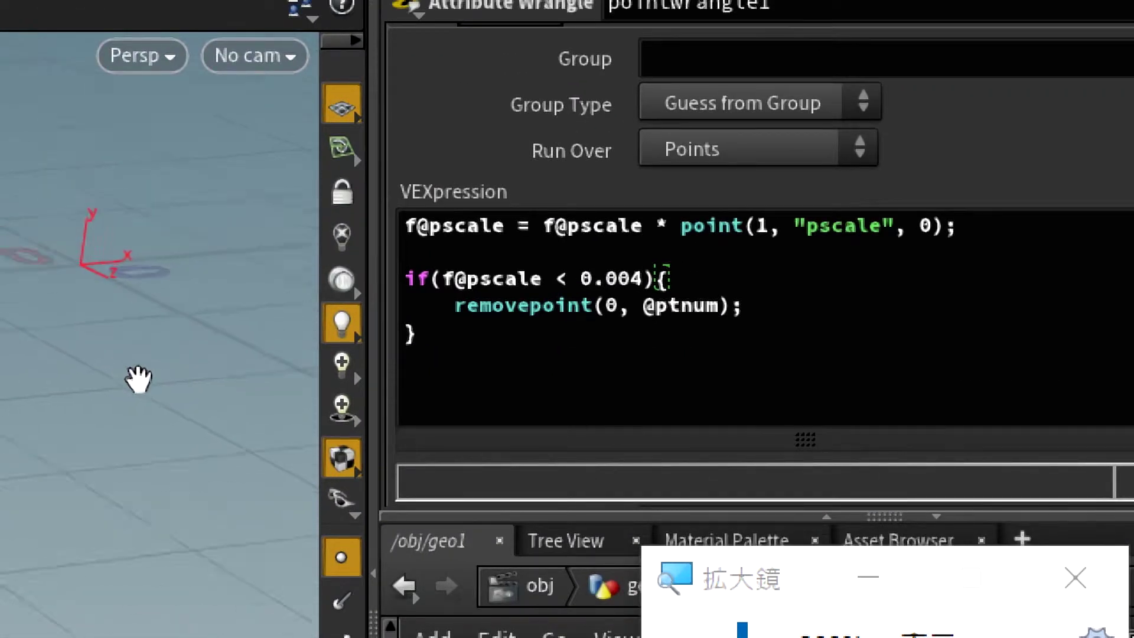
scroll(138, 378, "down", 2)
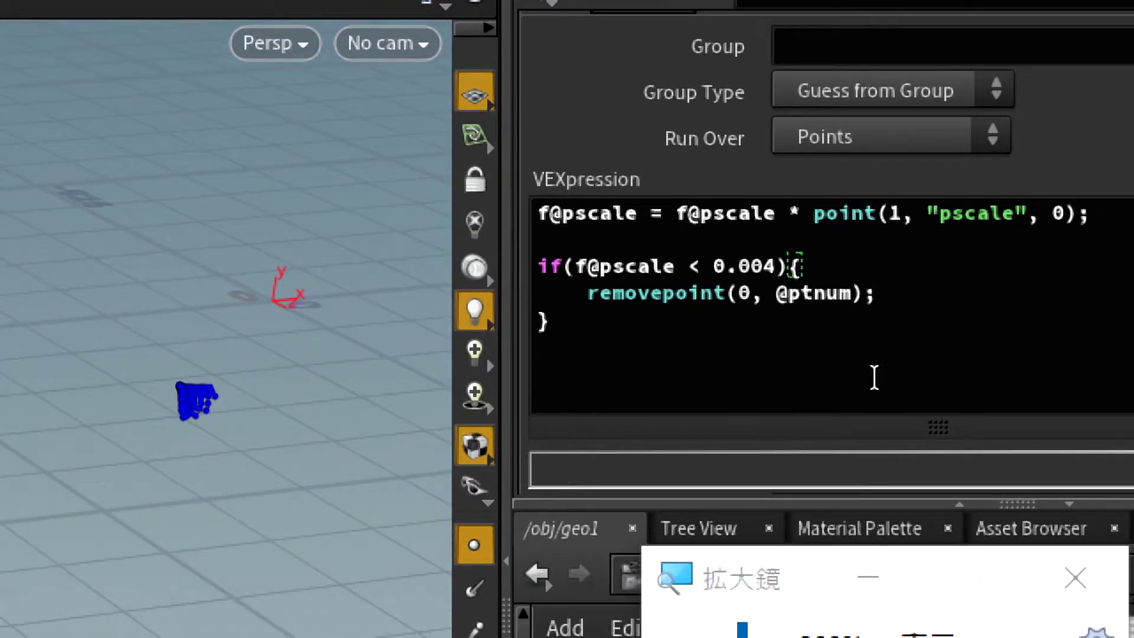
left_click(932, 278)
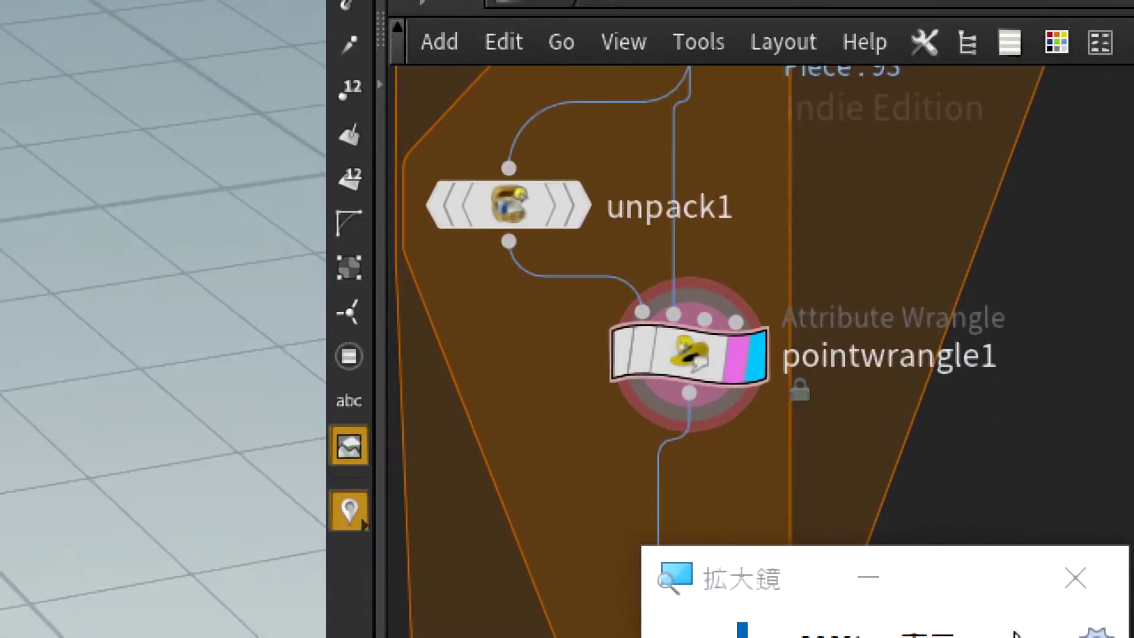
double_click(999, 363)
left_click(1005, 426)
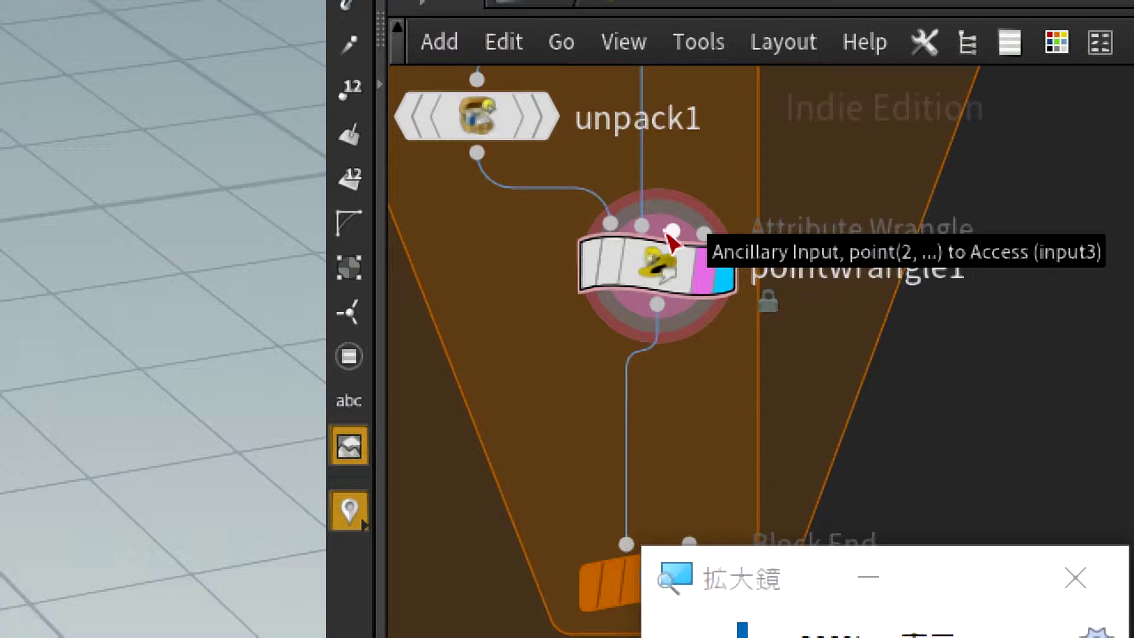
scroll(711, 250, "down", 2)
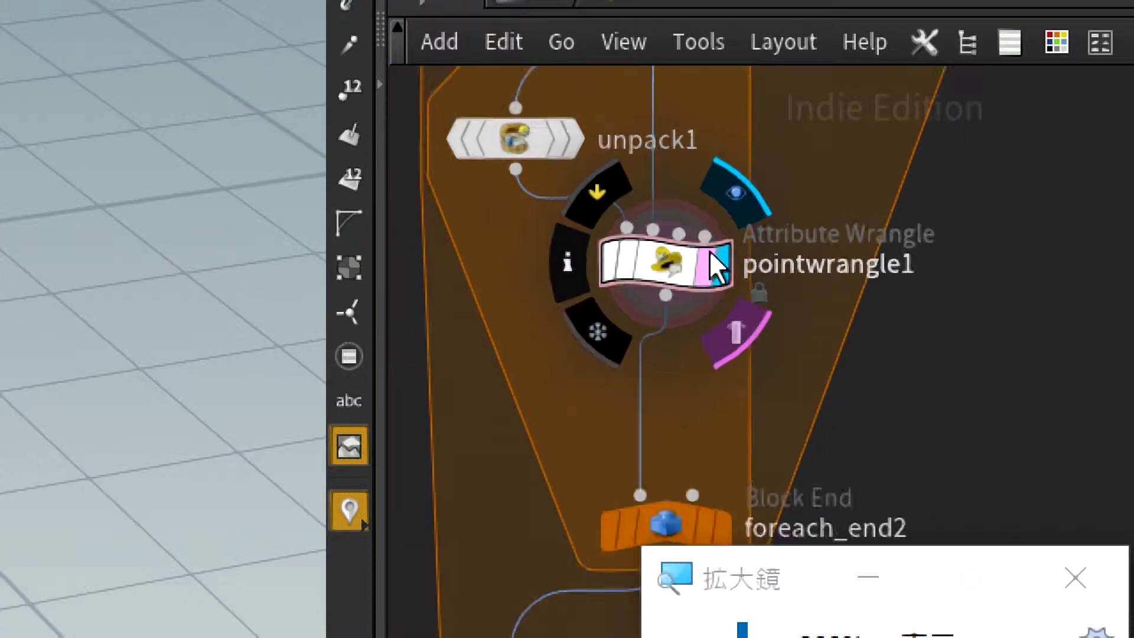
scroll(711, 251, "down", 3)
scroll(851, 304, "up", 1)
key("Tab")
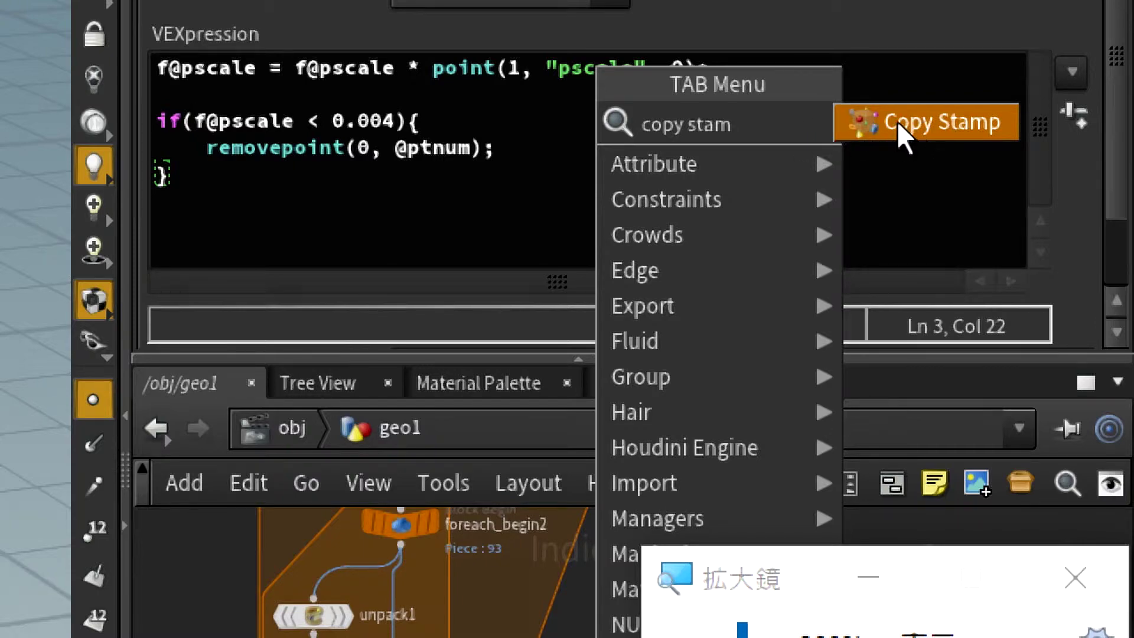
Step: Place a Copy Stamp node copy2 beside pointwrangle1 and wire pointwrangle1 into its template input
left_click(904, 136)
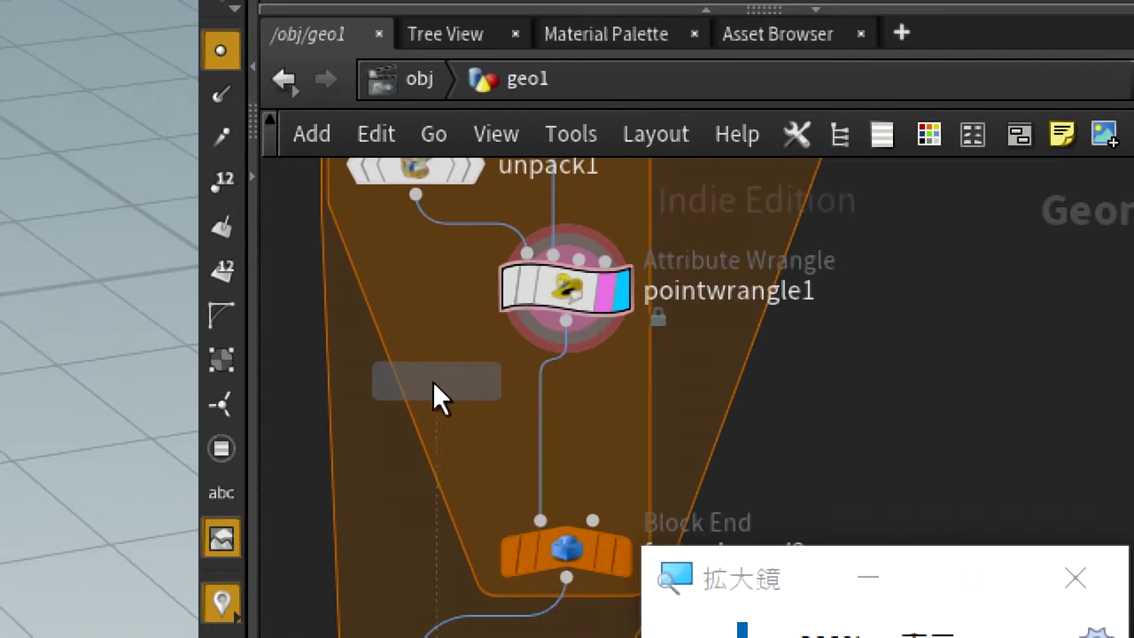
left_click(437, 427)
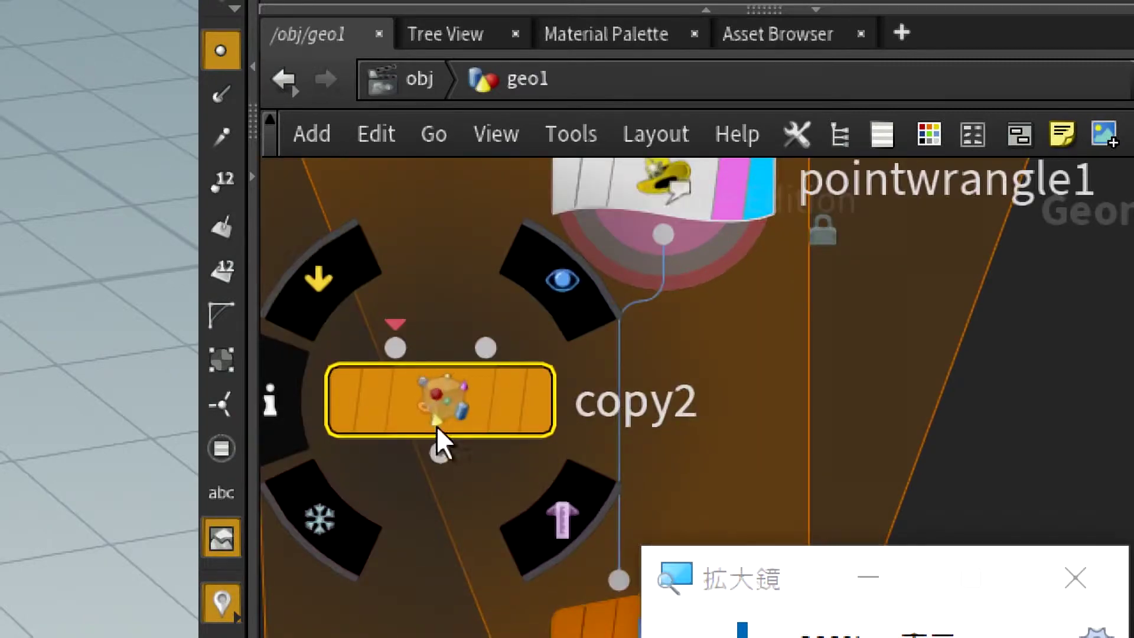
left_click(663, 234)
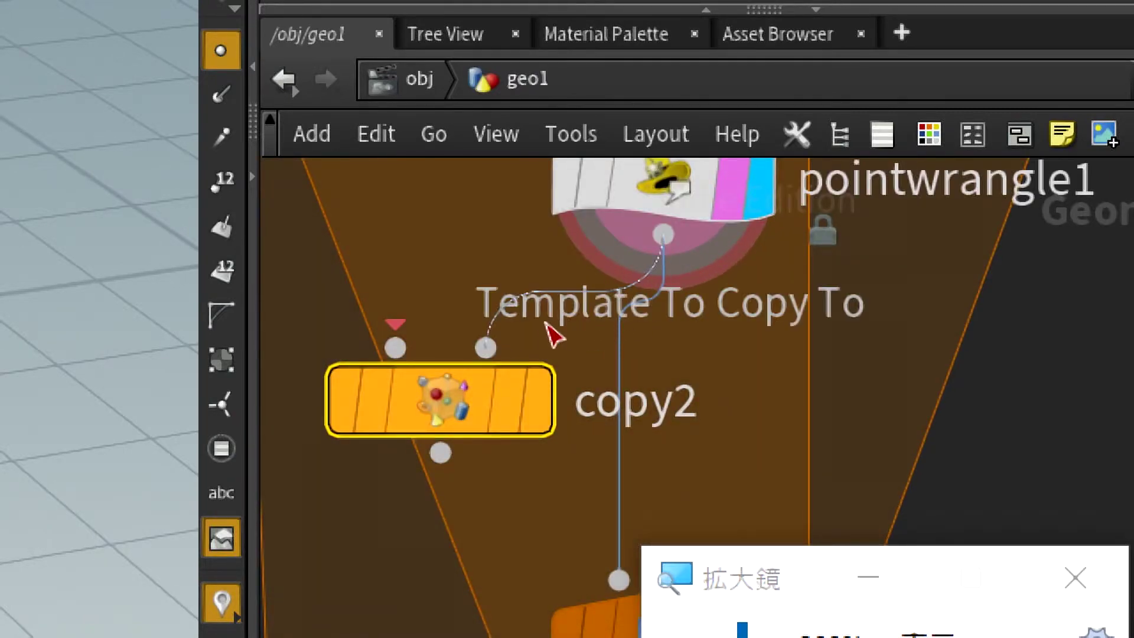
left_click(485, 348)
mouse_move(441, 401)
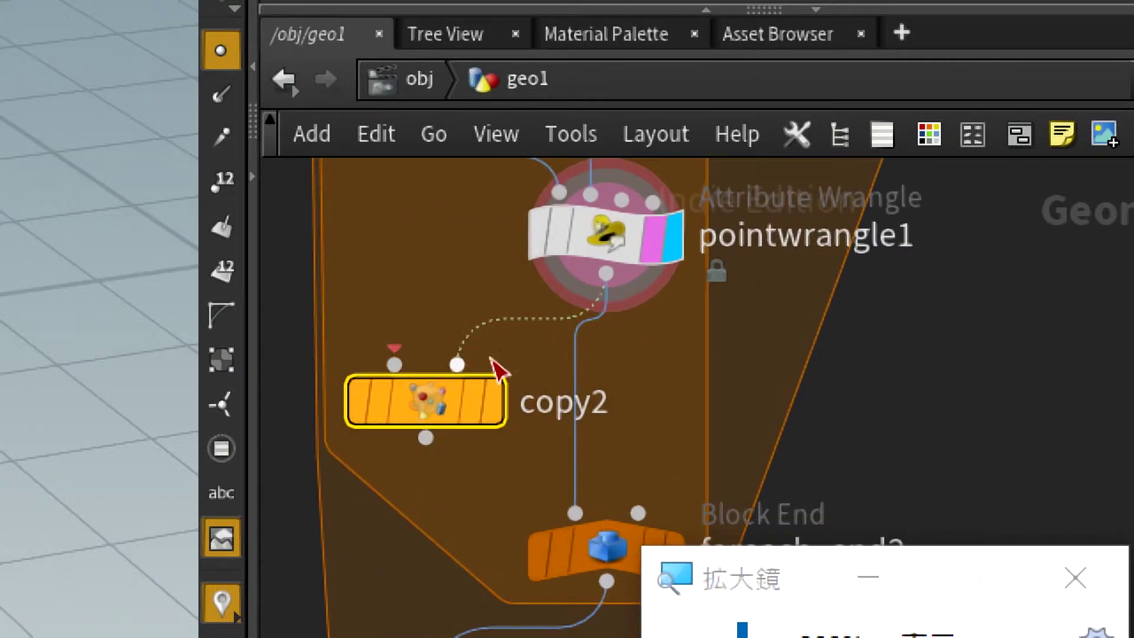
Step: Pan the network to bring the upper network box and the merge1 through copy1 nodes into view
scroll(467, 358, "down", 3)
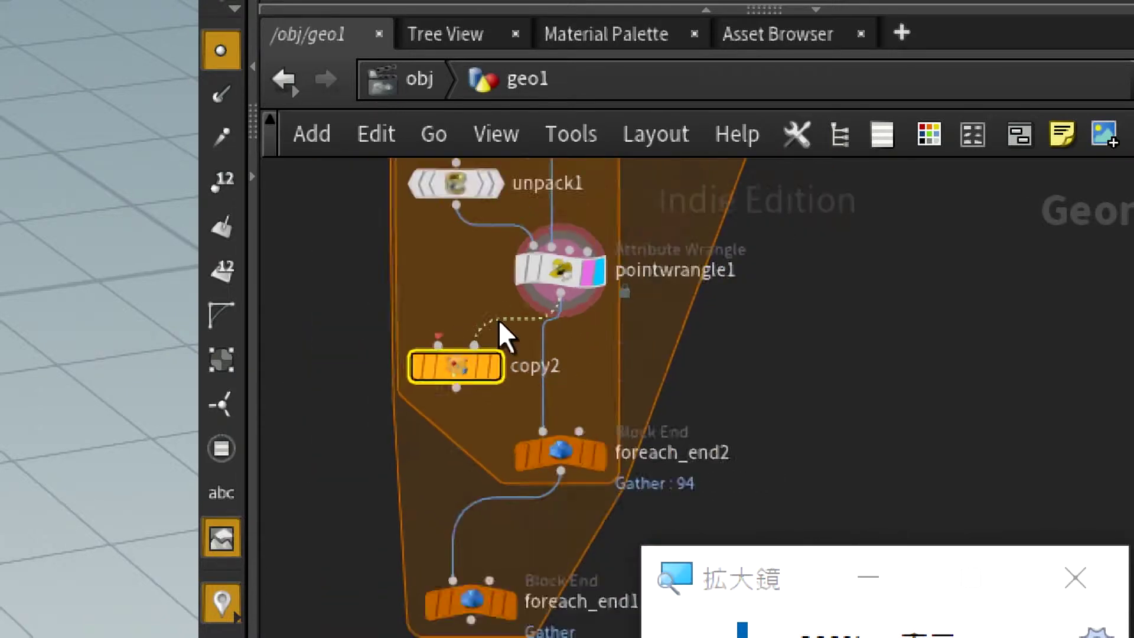
scroll(498, 321, "down", 3)
scroll(445, 316, "up", 5)
scroll(495, 369, "down", 3)
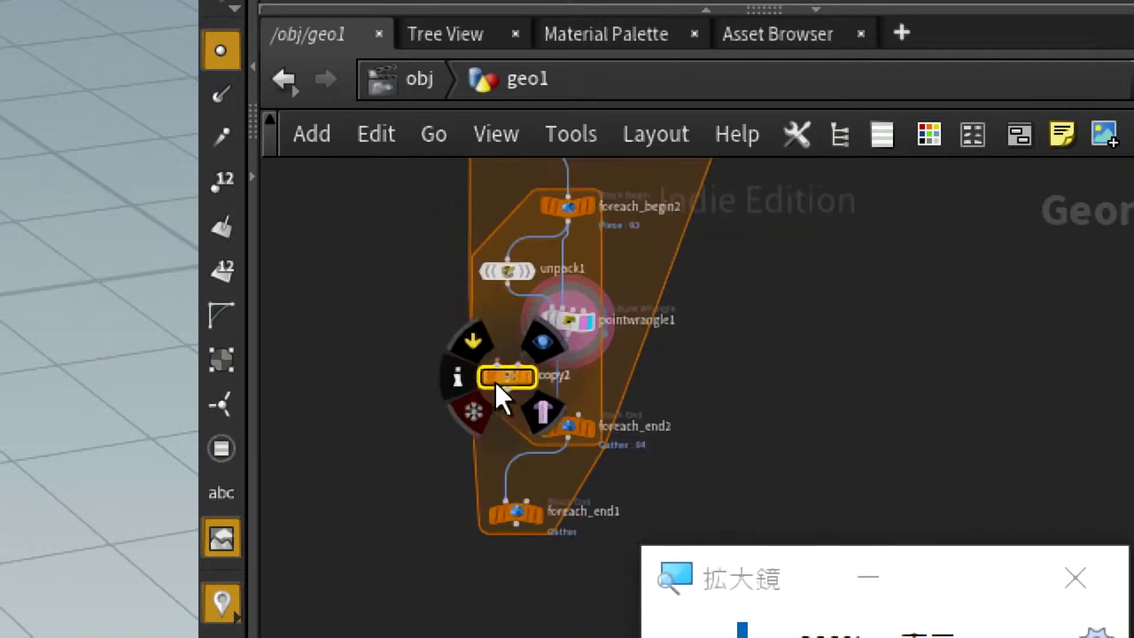
scroll(498, 389, "down", 3)
middle_click(500, 384)
scroll(650, 348, "down", 2)
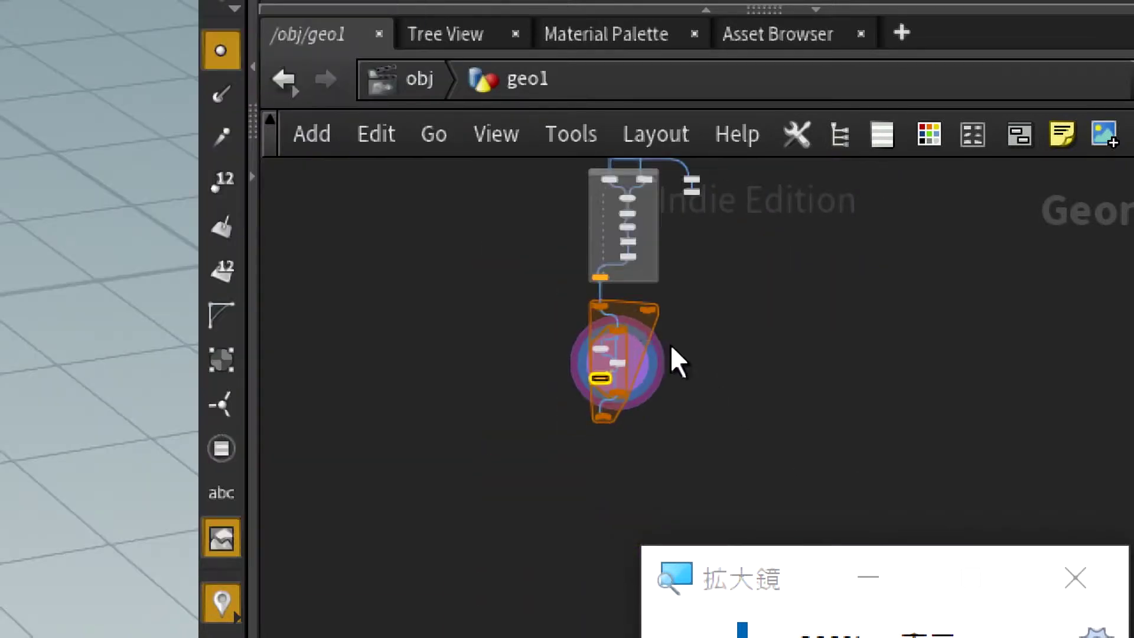
middle_click_drag(548, 201, 545, 269)
scroll(582, 334, "up", 3)
scroll(561, 414, "up", 3)
mouse_move(552, 463)
middle_mouse_down()
mouse_move(478, 249)
mouse_move(502, 355)
middle_mouse_up()
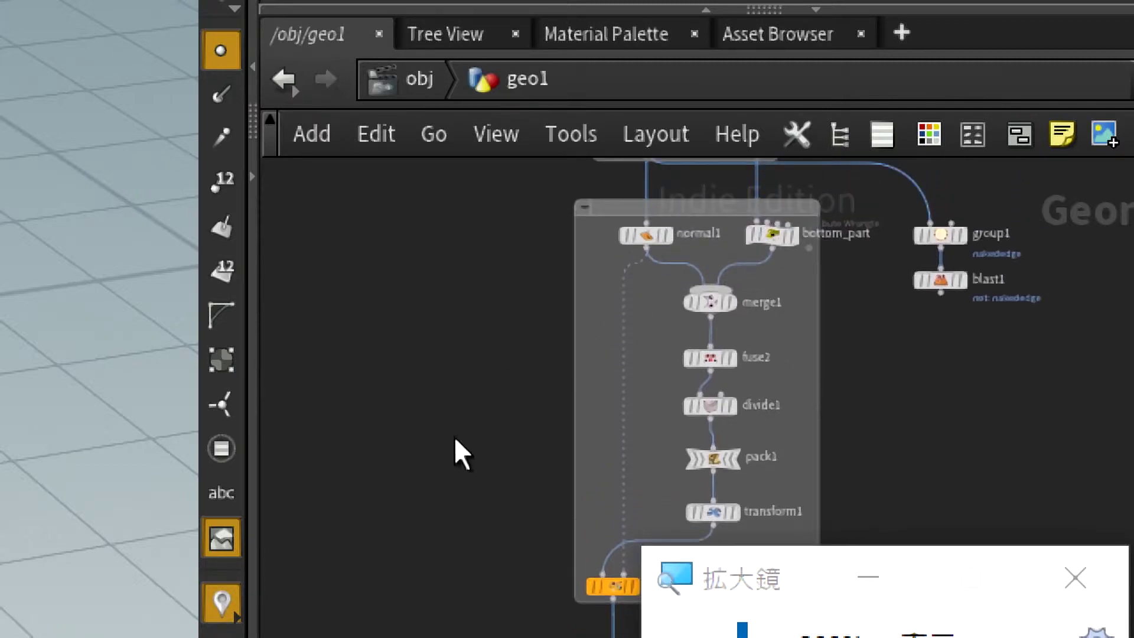
Step: Move transform1 to the left side of the network box
scroll(663, 372, "up", 2)
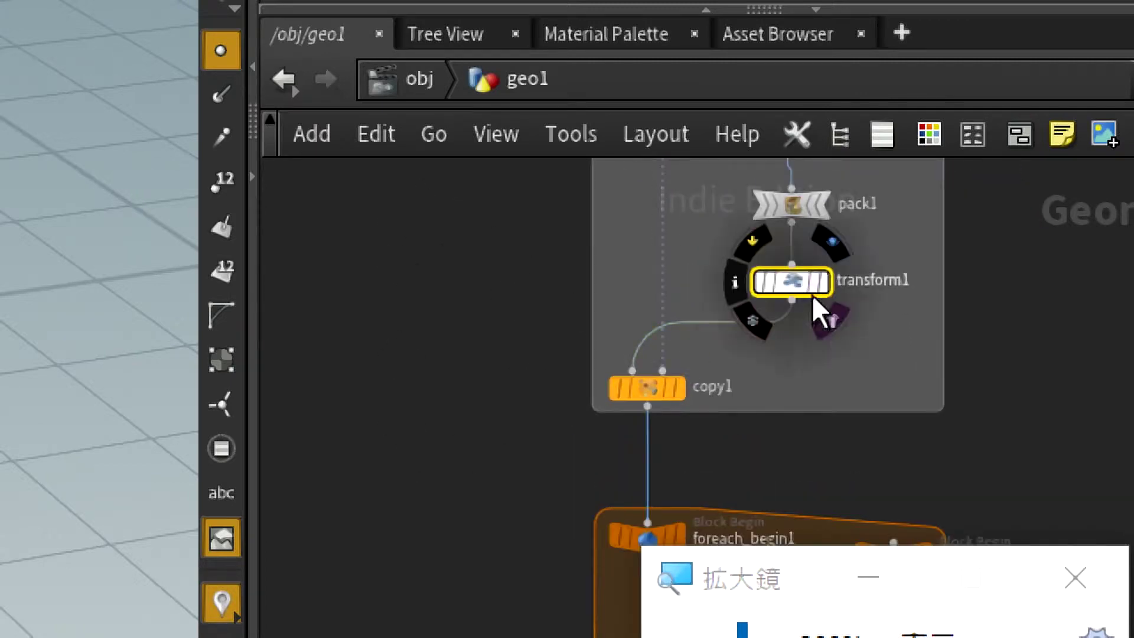
middle_click_drag(825, 405, 701, 342)
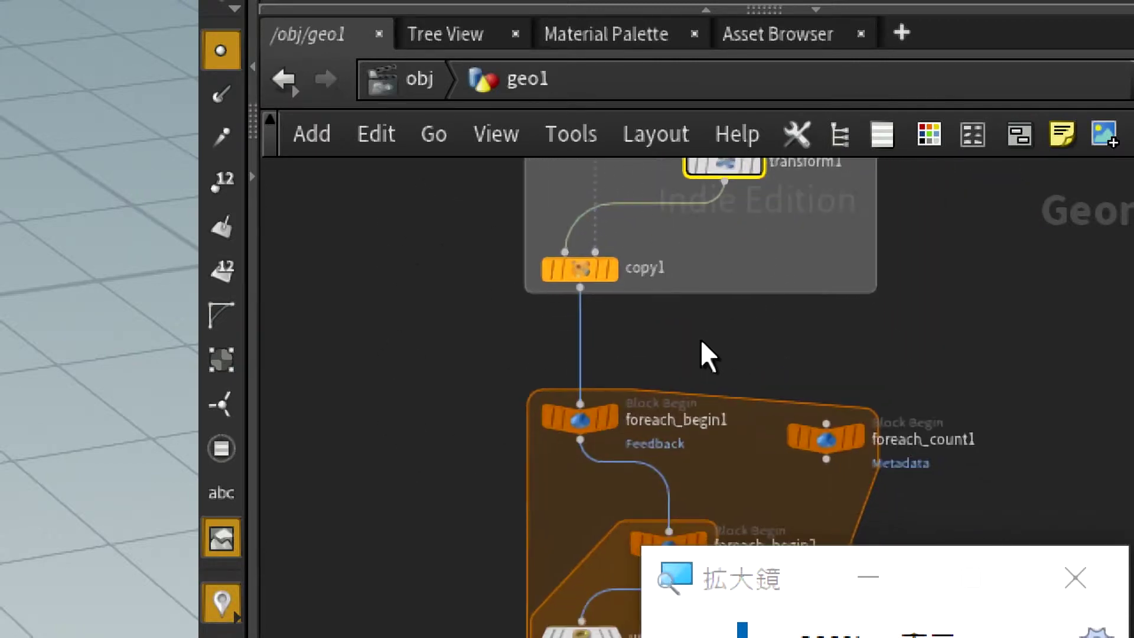
scroll(700, 339, "down", 3)
scroll(703, 266, "up", 2)
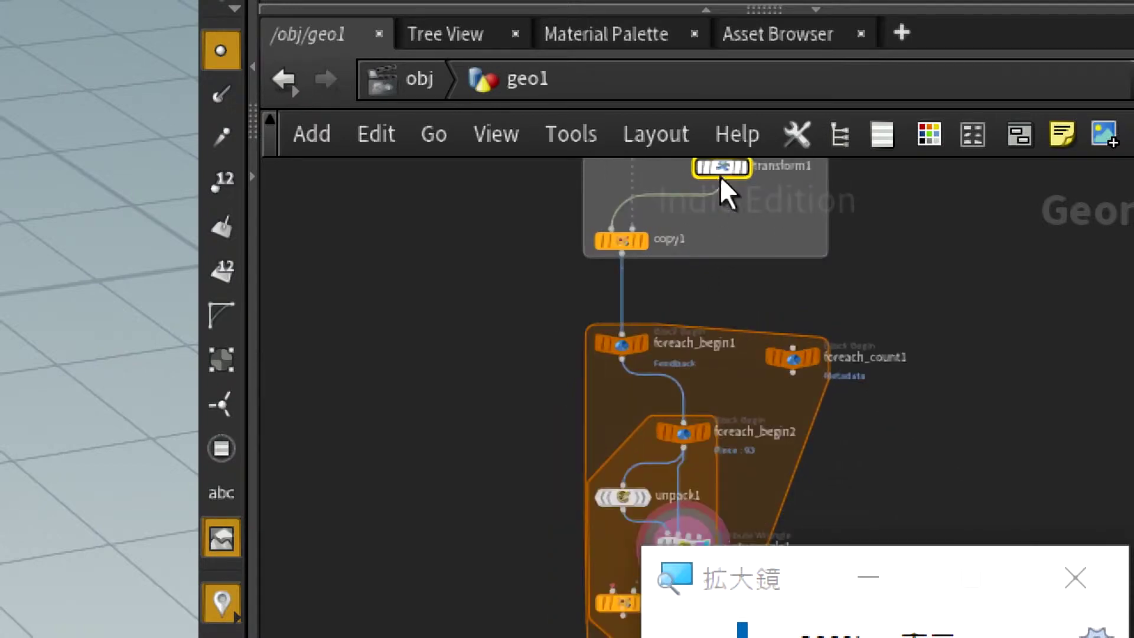
scroll(752, 292, "down", 3)
scroll(742, 311, "up", 1)
scroll(739, 296, "up", 2)
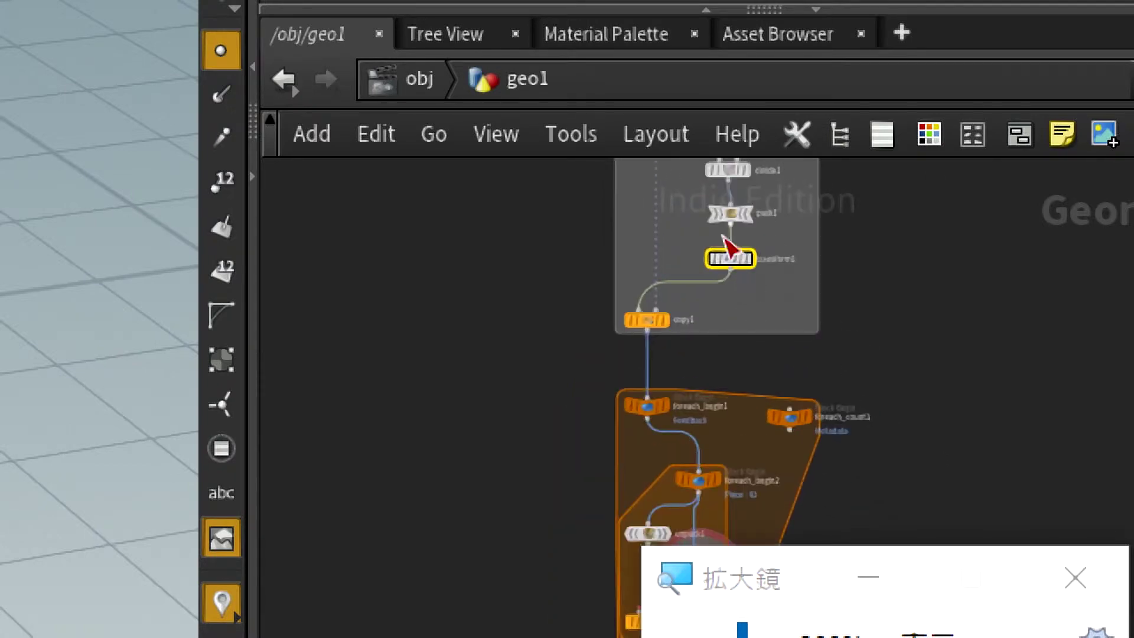
left_click_drag(739, 261, 540, 258)
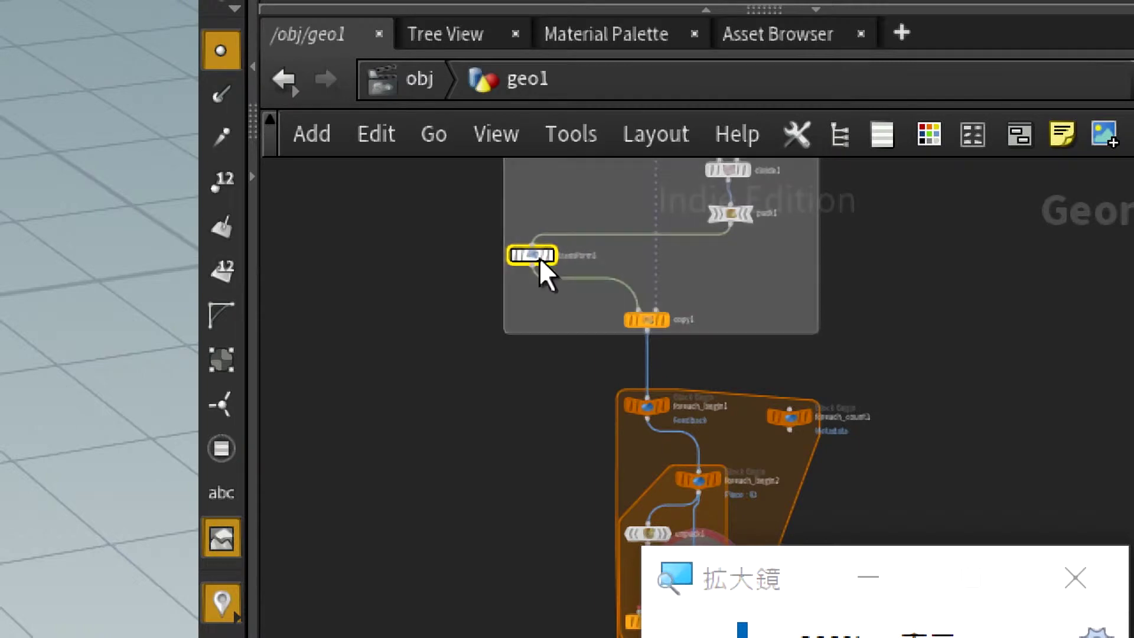
scroll(519, 392, "down", 1)
scroll(552, 271, "up", 1)
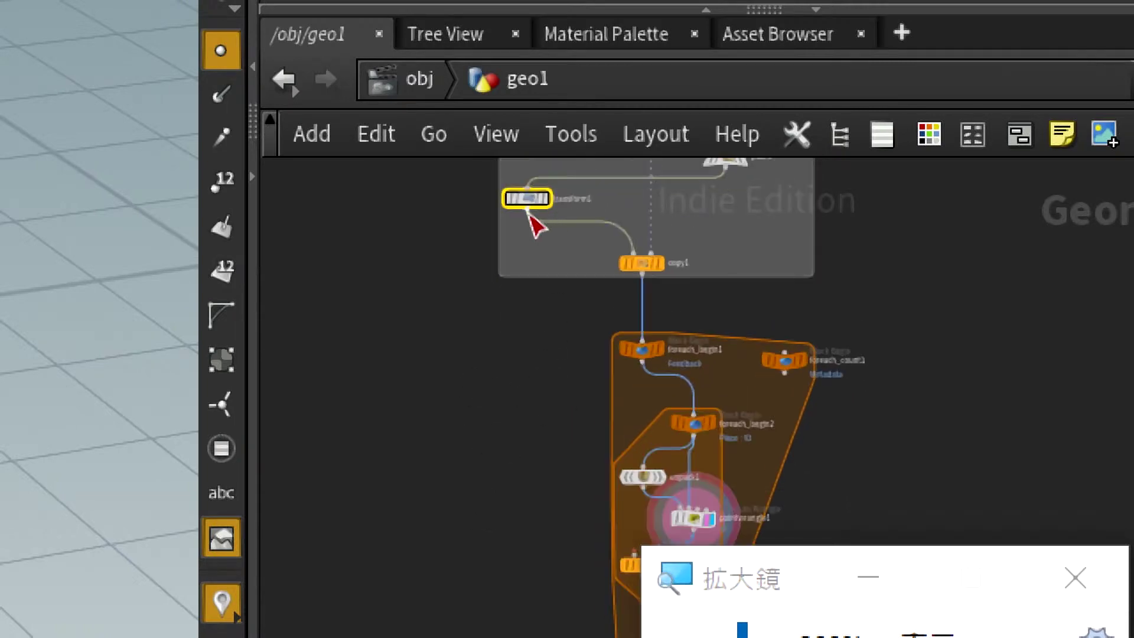
scroll(530, 219, "up", 2)
scroll(526, 283, "up", 1)
scroll(532, 303, "up", 3)
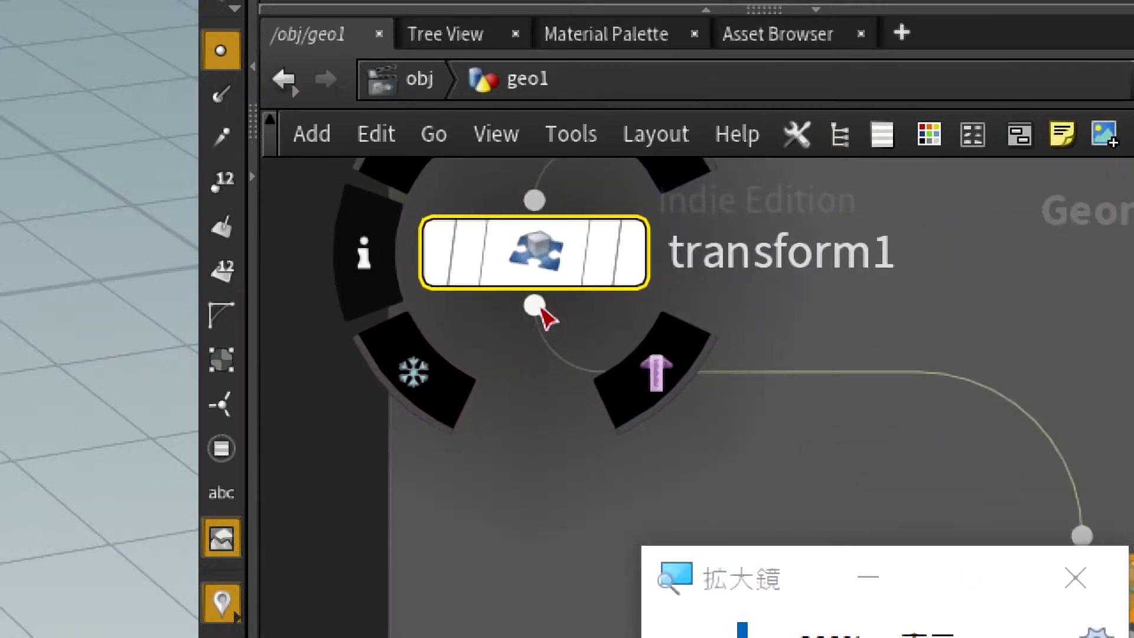
scroll(405, 222, "down", 2)
scroll(398, 223, "down", 2)
scroll(400, 344, "down", 2)
scroll(431, 517, "up", 2)
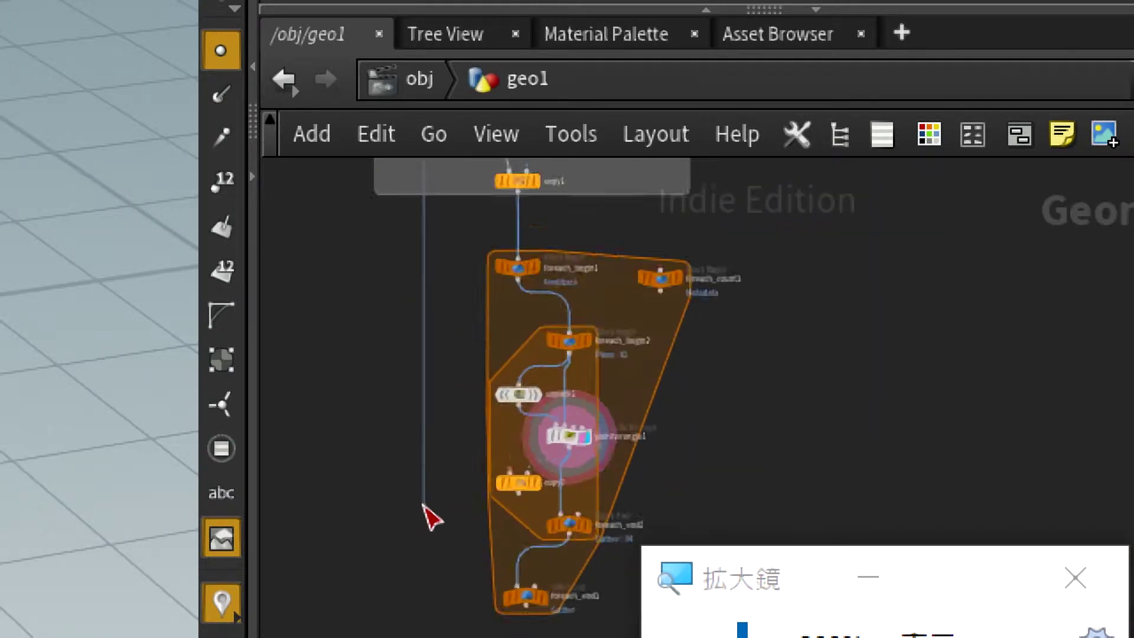
scroll(423, 504, "up", 2)
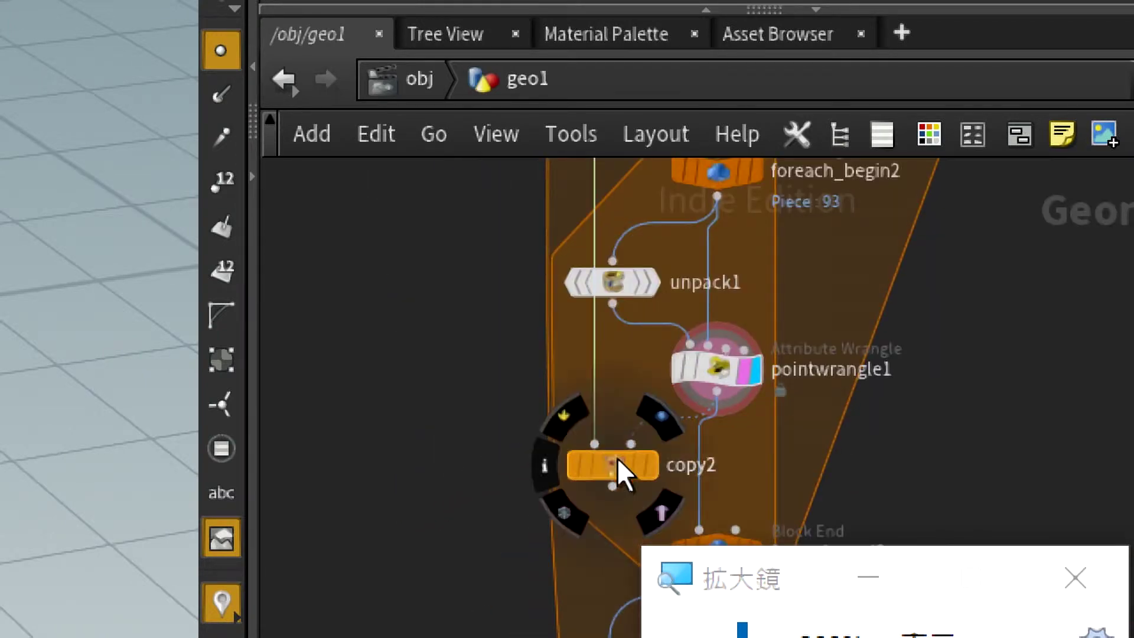
Step: Shift copy2 further left inside the inner loop
left_click_drag(617, 465, 522, 458)
scroll(522, 459, "down", 3)
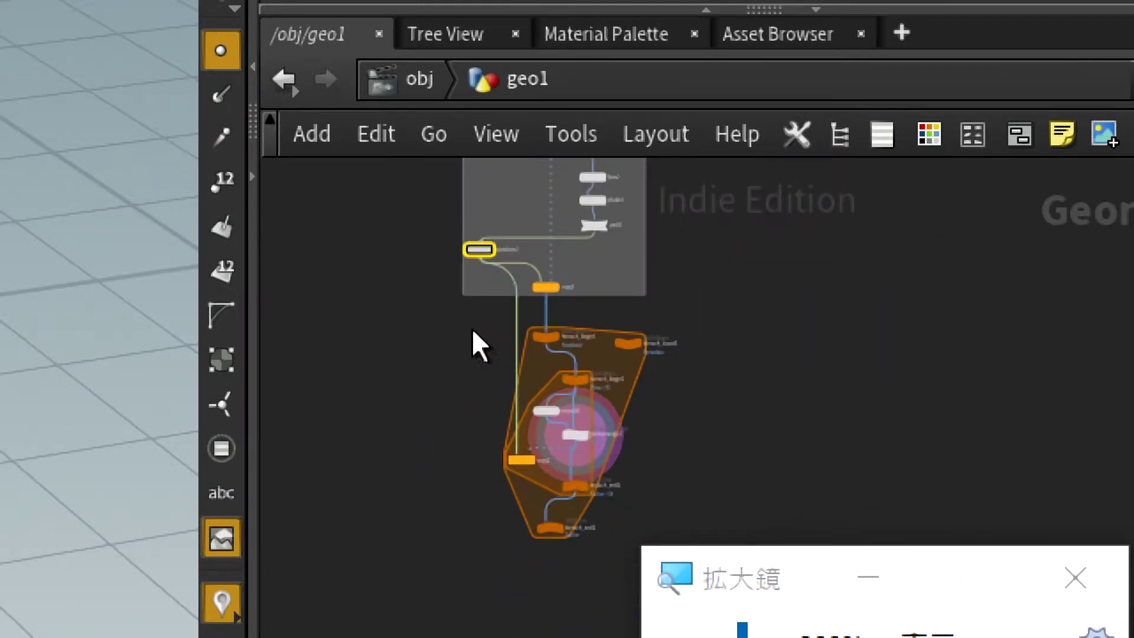
scroll(499, 292, "up", 2)
scroll(483, 294, "up", 2)
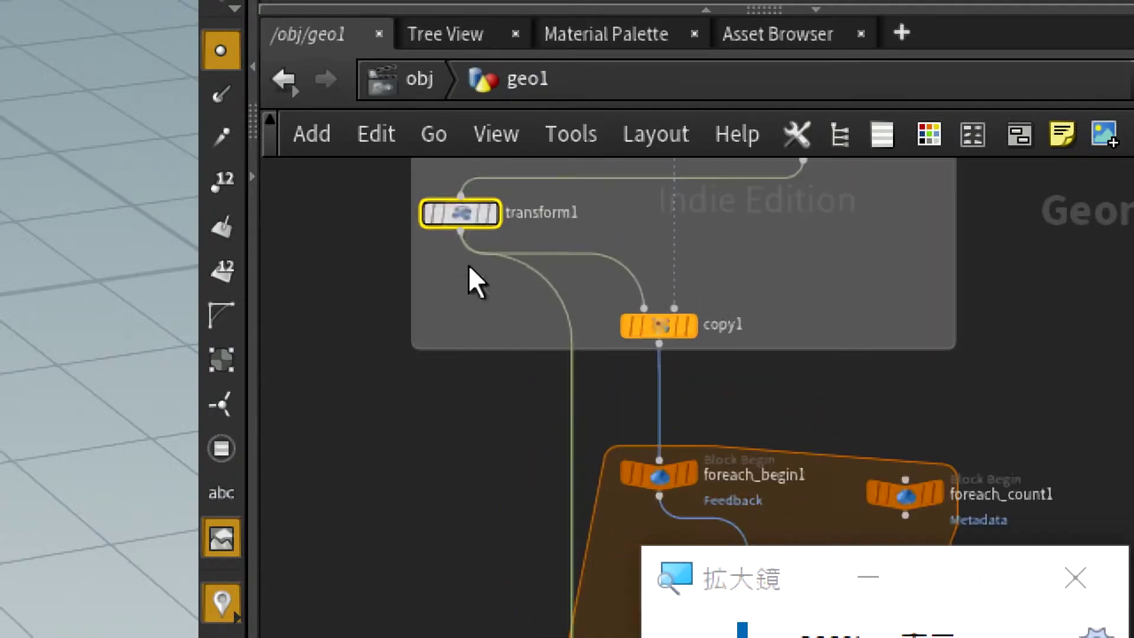
scroll(417, 443, "down", 4)
scroll(476, 511, "up", 3)
scroll(470, 510, "up", 1)
scroll(463, 503, "up", 1)
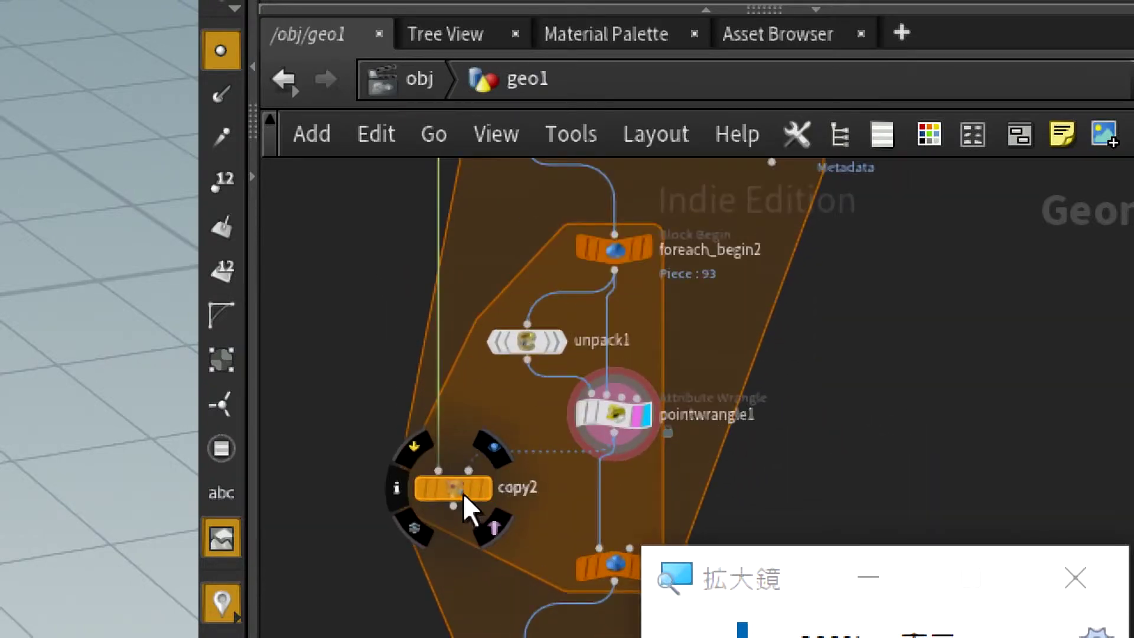
scroll(463, 501, "down", 1)
scroll(526, 501, "up", 1)
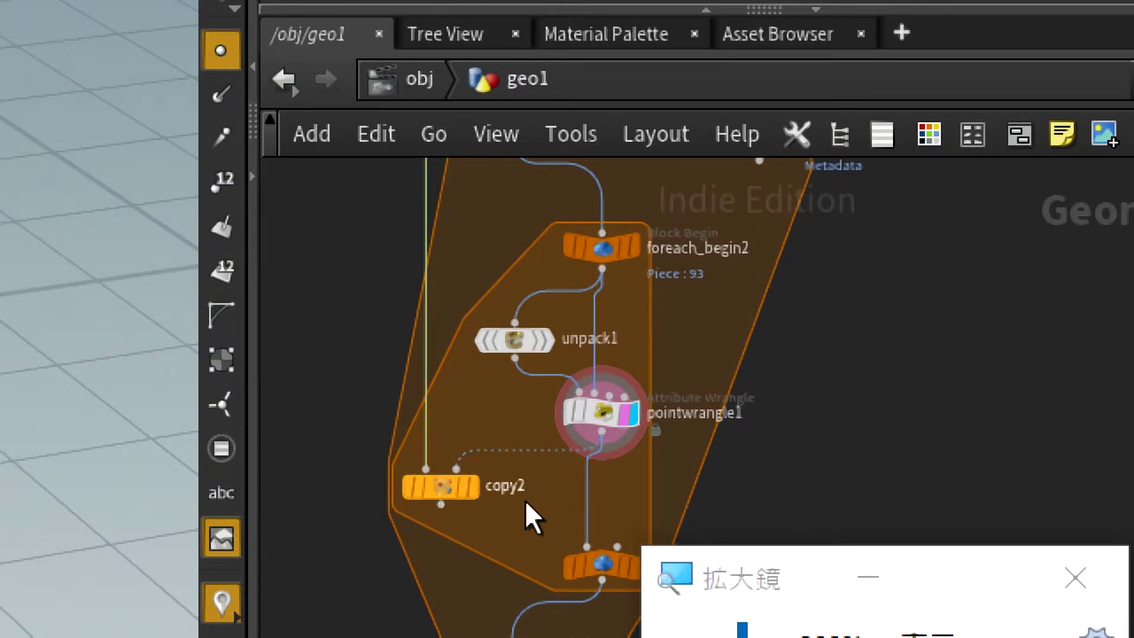
scroll(512, 502, "down", 3)
scroll(552, 458, "up", 2)
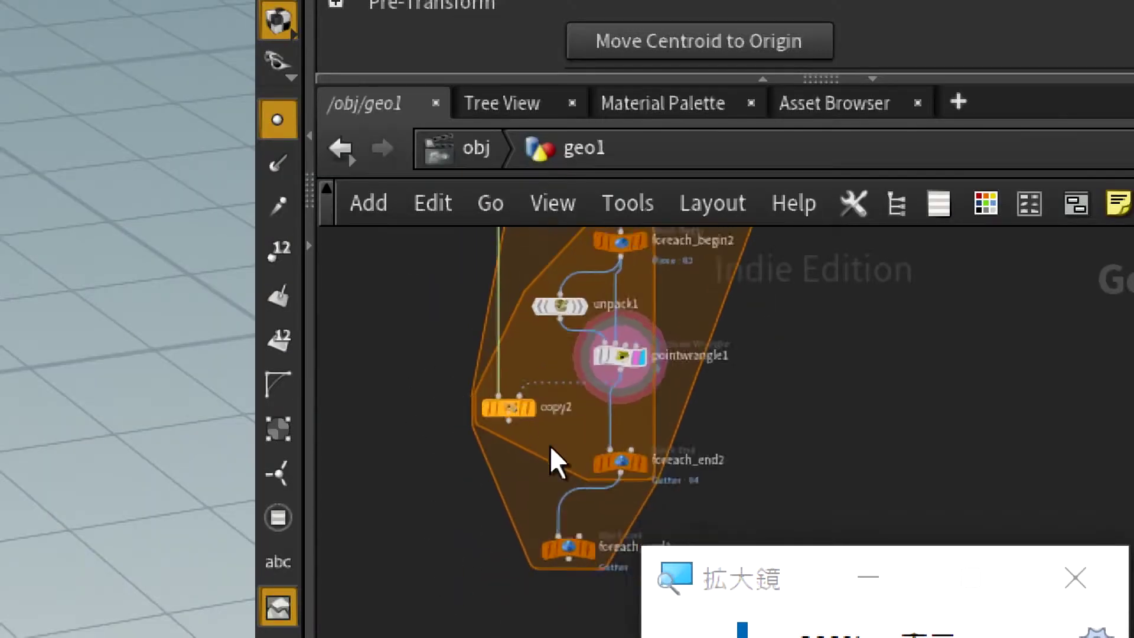
scroll(473, 417, "up", 3)
mouse_move(475, 354)
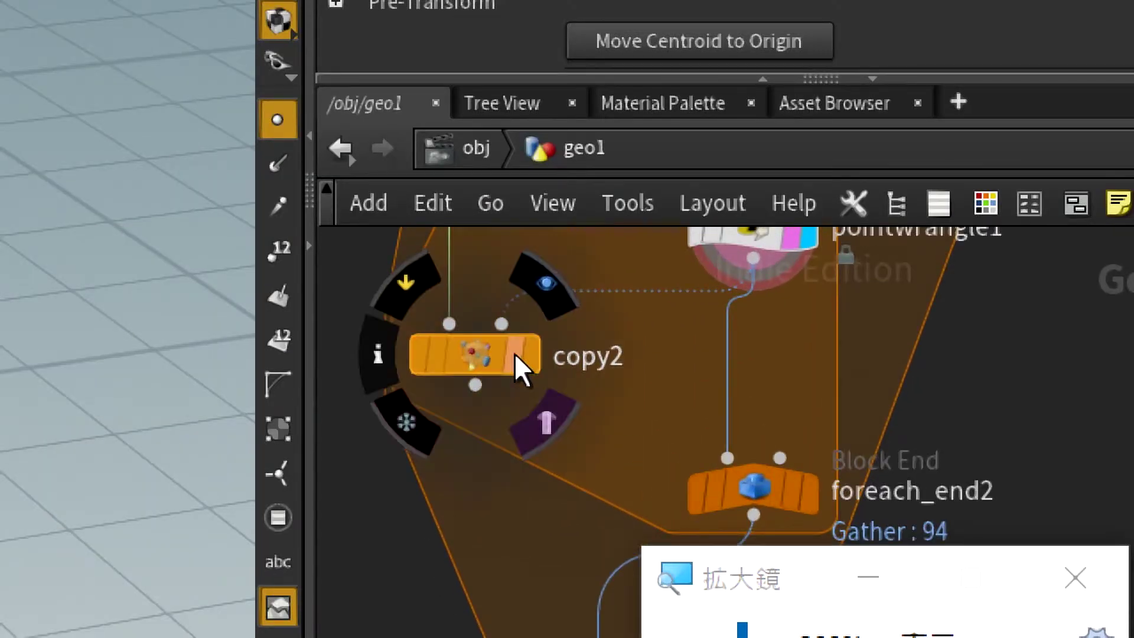
Step: Wire copy2's output into foreach_end2's input, replacing pointwrangle1's connection
left_click(506, 370)
left_click_drag(475, 386, 678, 460)
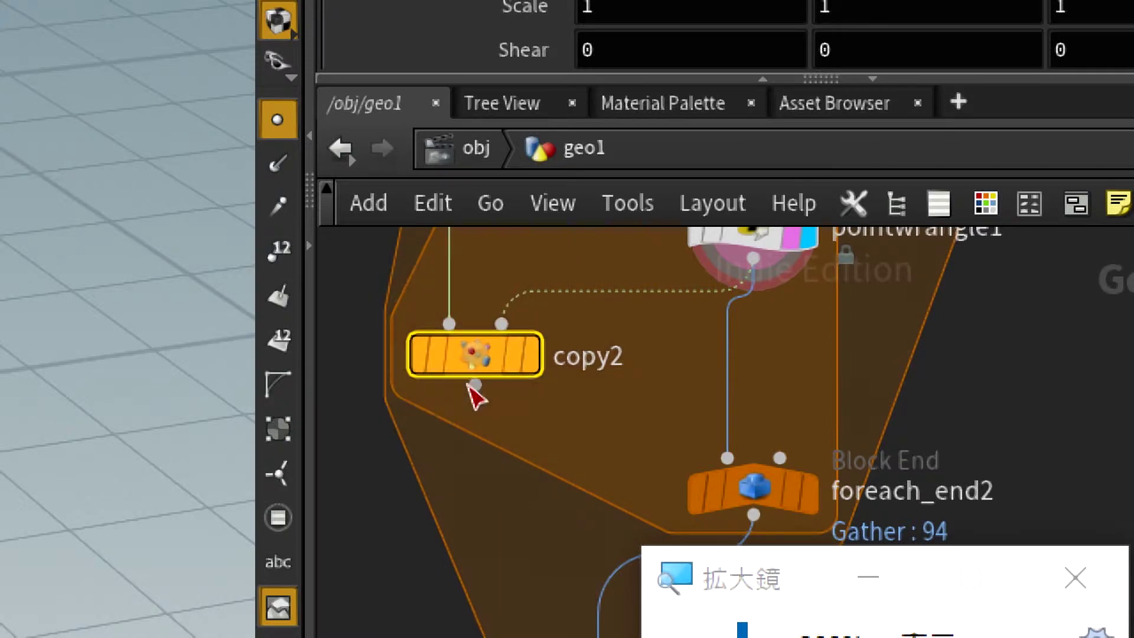
left_click(696, 459)
mouse_move(753, 488)
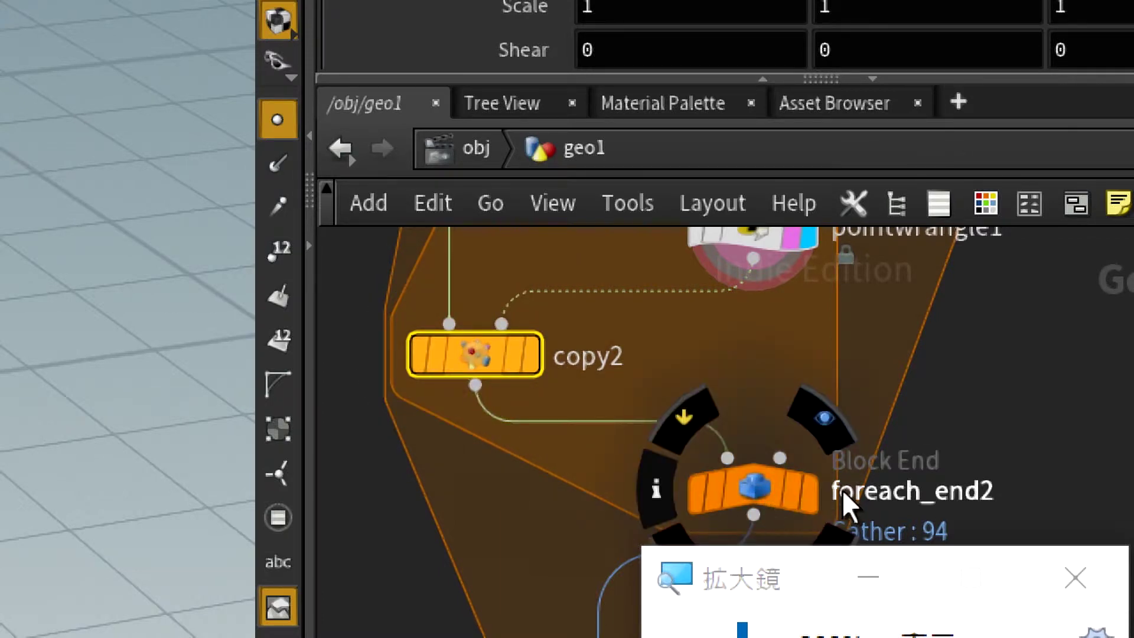
scroll(721, 470, "down", 3)
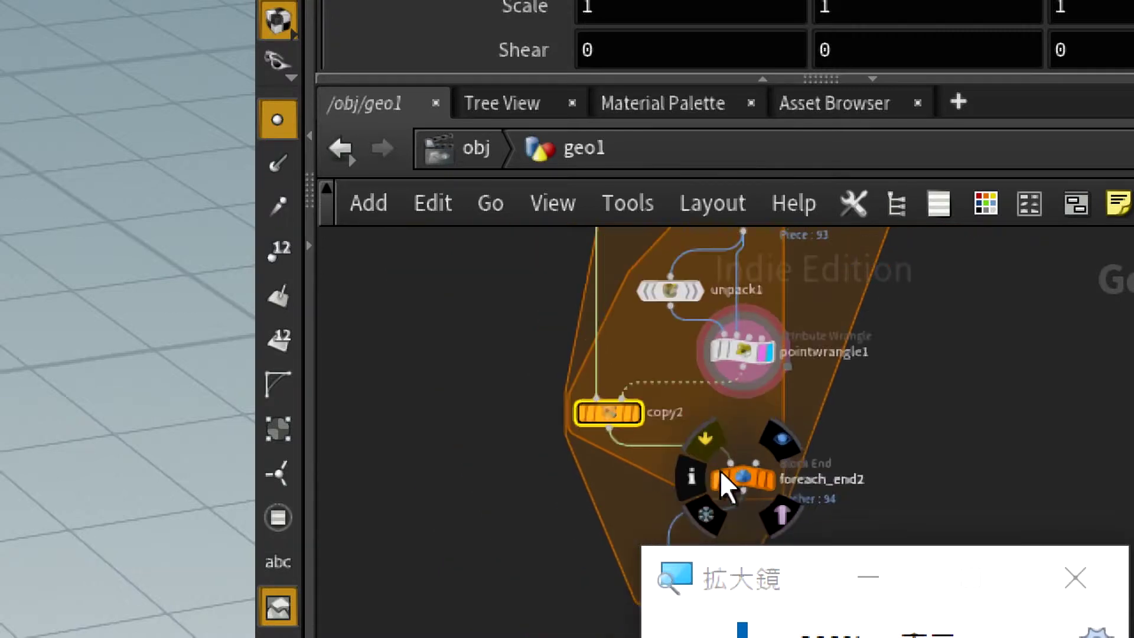
scroll(720, 470, "up", 2)
scroll(744, 473, "up", 1)
left_click(741, 474)
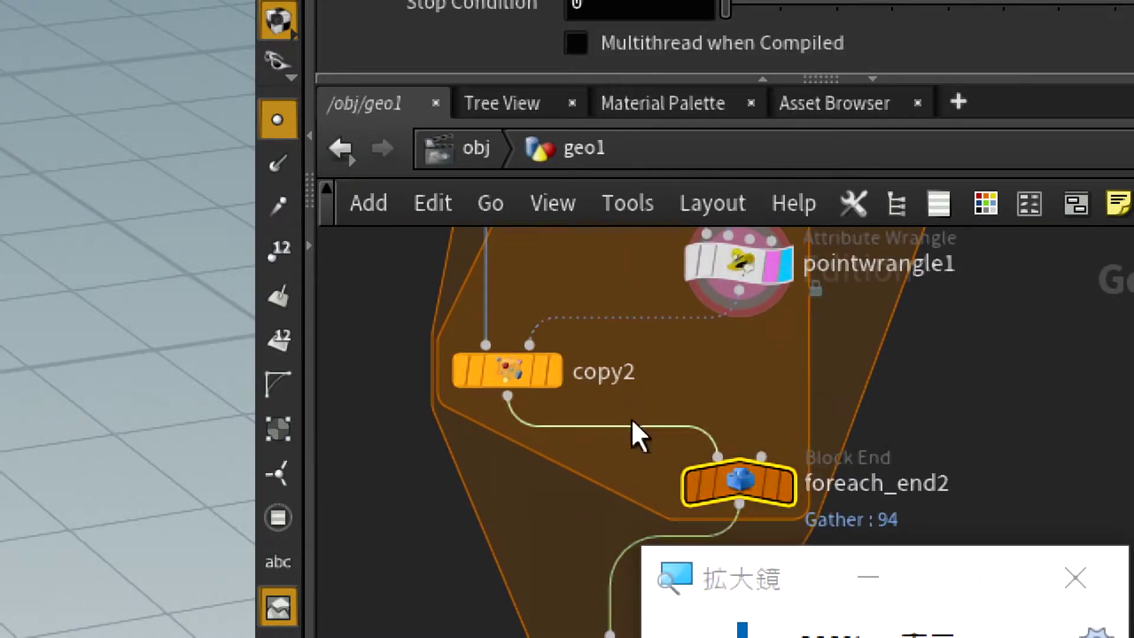
left_click(508, 364)
scroll(509, 364, "down", 5)
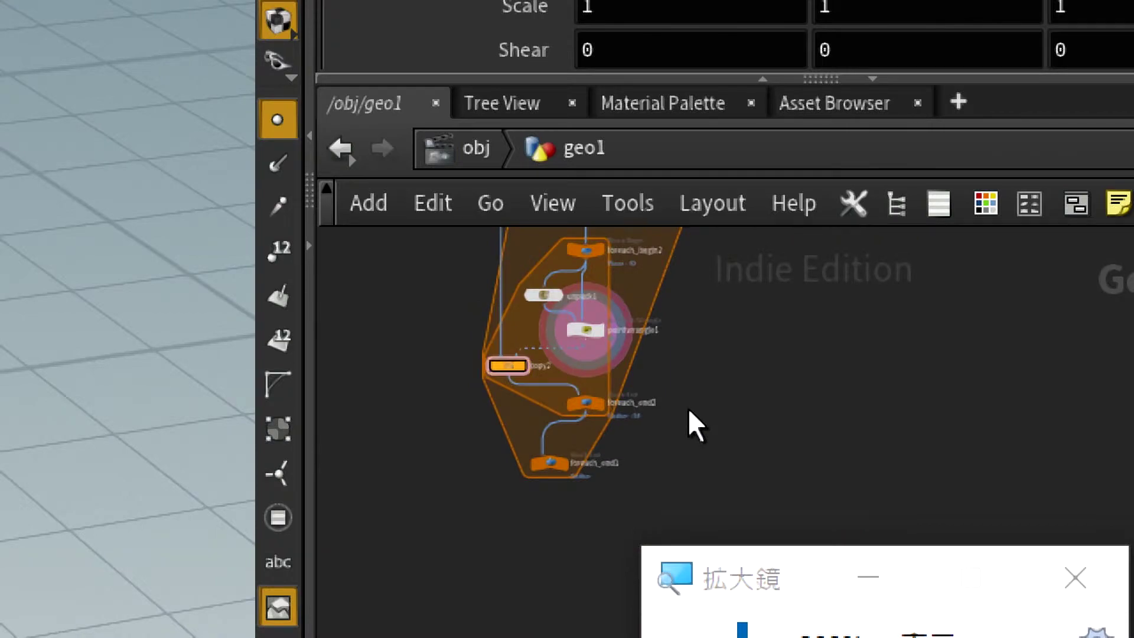
Step: Move the whole for-each block up closer to copy1
left_click_drag(608, 317, 838, 598)
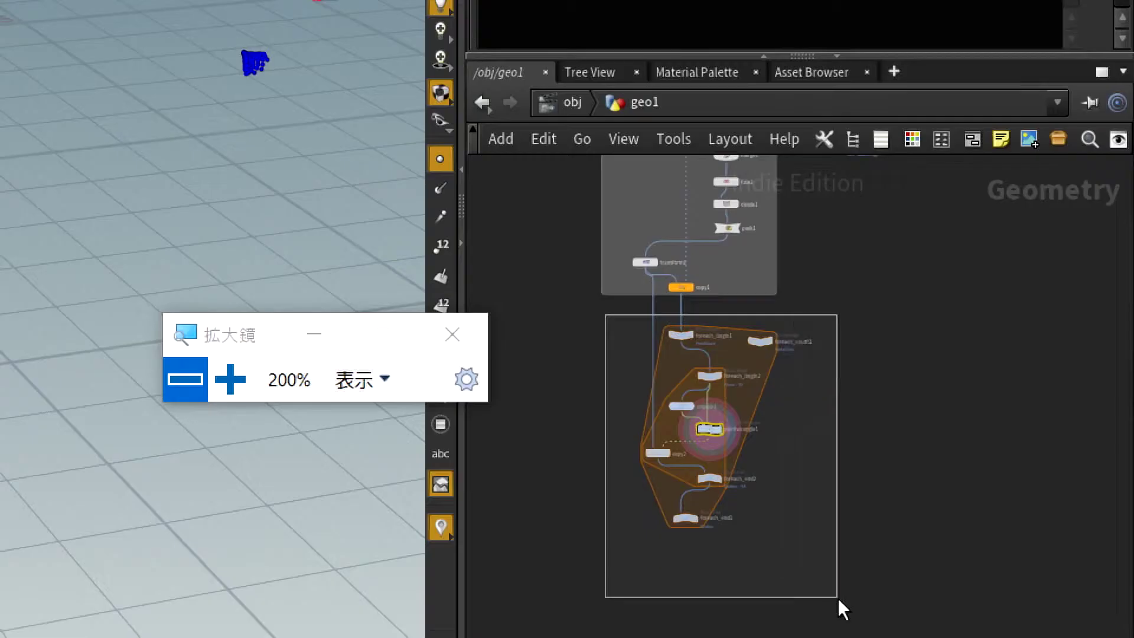
scroll(712, 353, "up", 2)
left_click_drag(670, 322, 670, 273)
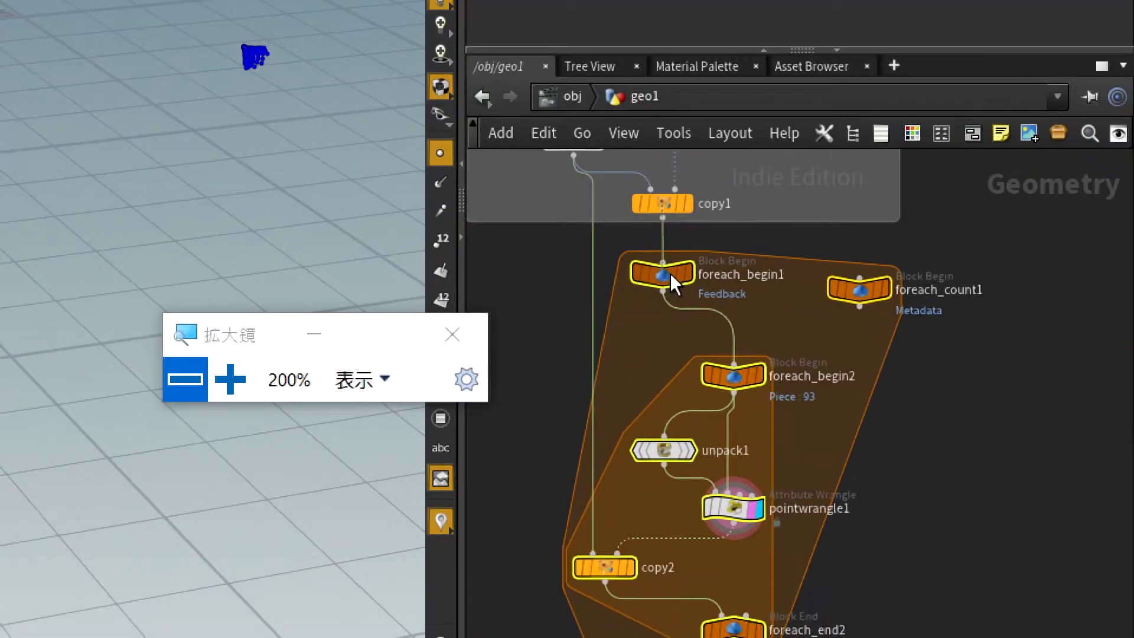
left_click(881, 410)
Step: Nudge unpack1, copy2 and foreach_end2 left to line up the inner loop
scroll(885, 334, "up", 2)
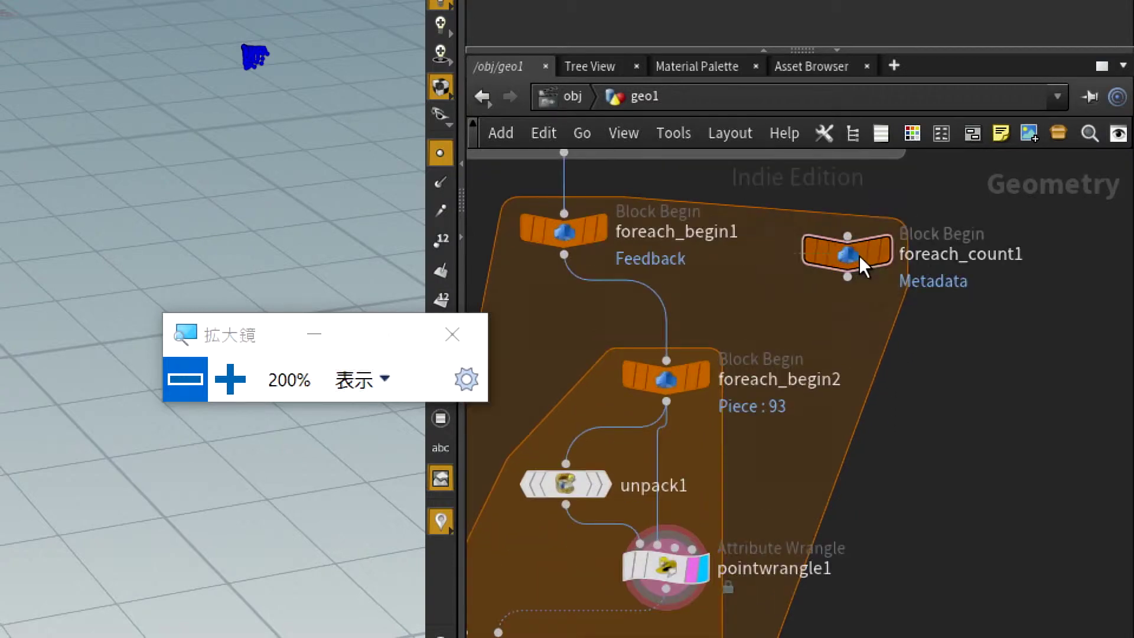
scroll(875, 237, "down", 2)
middle_click_drag(881, 420, 934, 458)
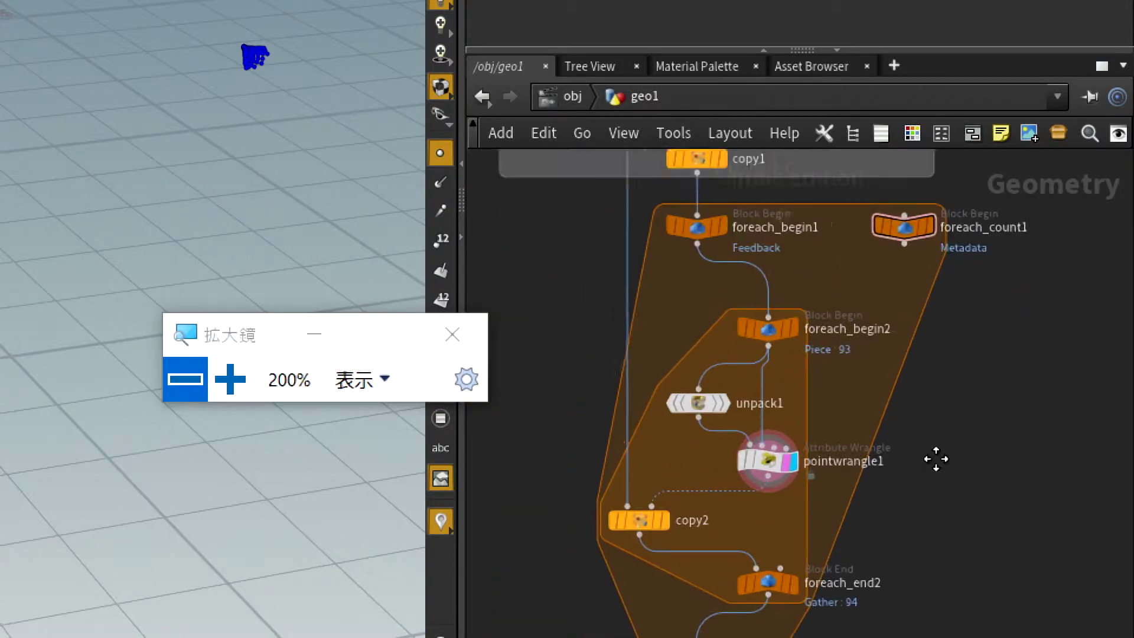
scroll(768, 427, "down", 1)
scroll(744, 423, "up", 2)
left_click_drag(736, 423, 720, 408)
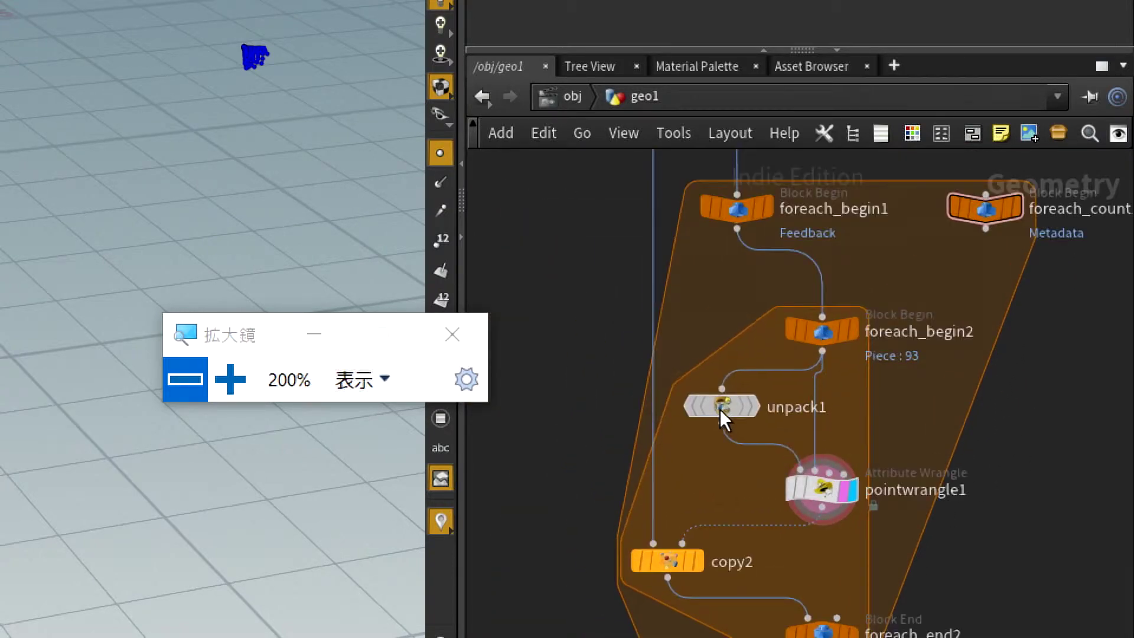
scroll(719, 408, "down", 1)
scroll(687, 495, "up", 2)
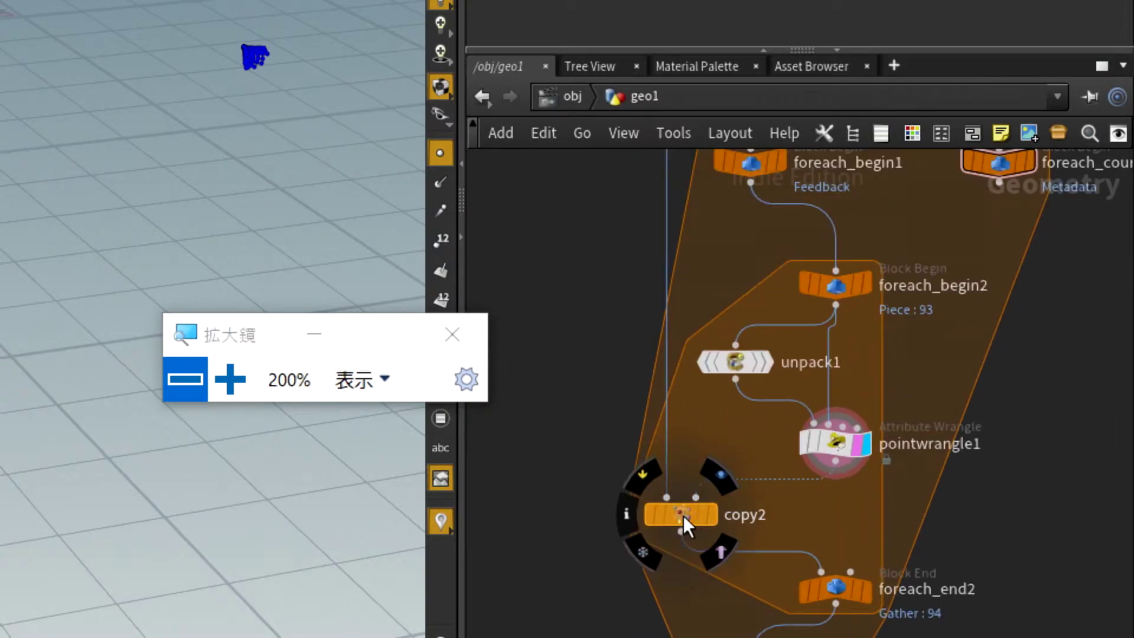
left_click_drag(681, 515, 657, 512)
scroll(743, 481, "down", 2)
scroll(760, 518, "up", 2)
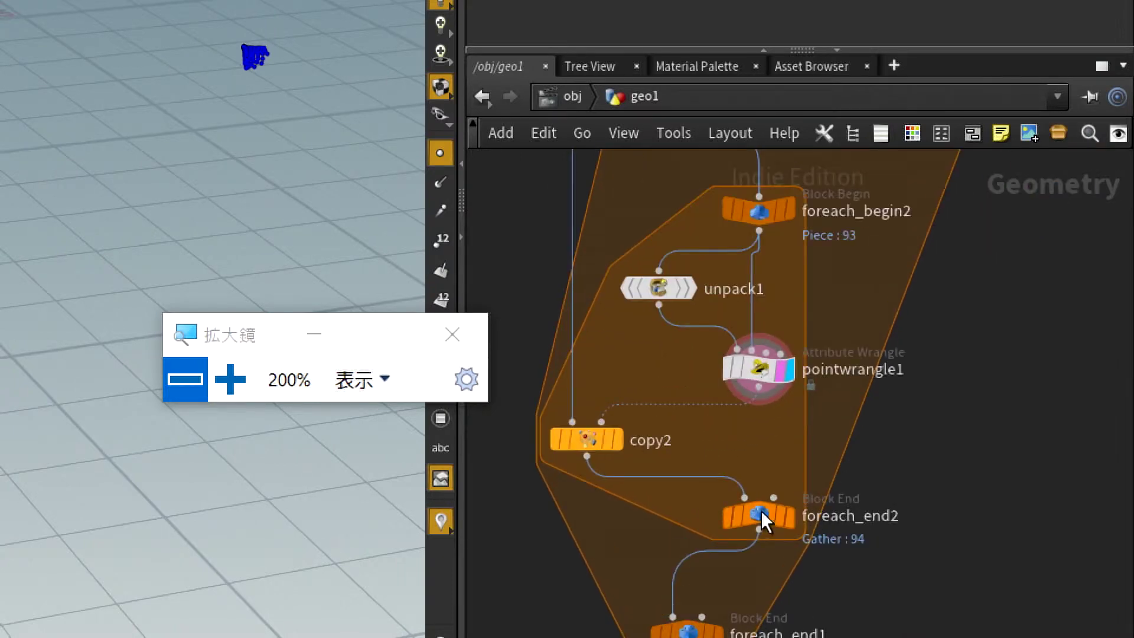
left_click_drag(748, 526, 695, 520)
scroll(701, 505, "up", 3)
Step: Inspect foreach_begin1 and the inner loop nodes, then bring up foreach_end1's loop parameters
left_click(676, 283)
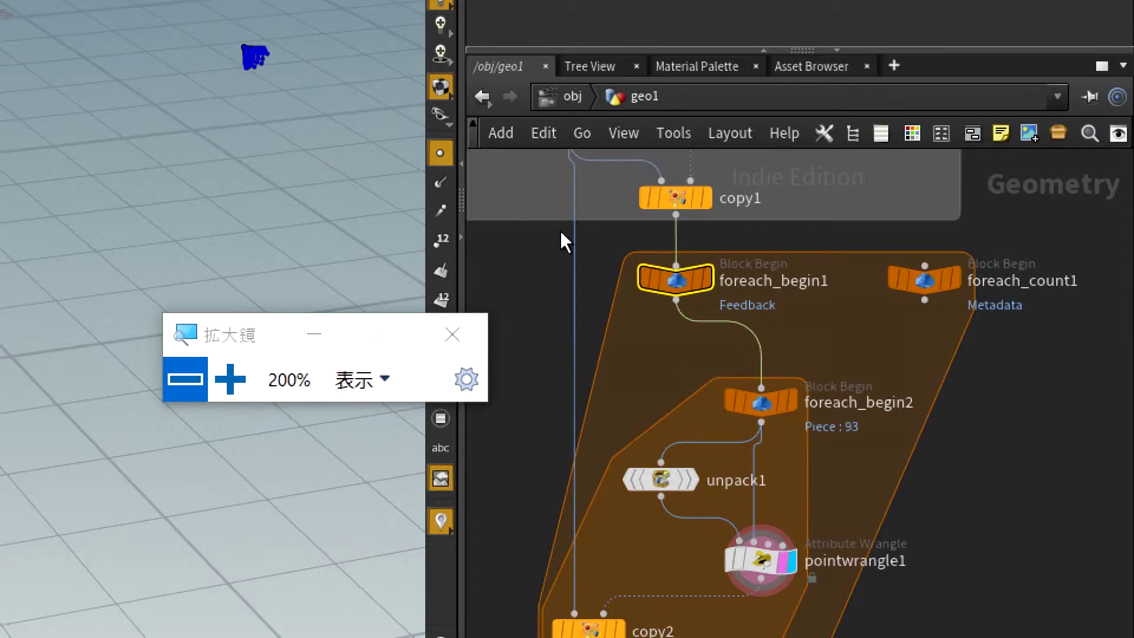
scroll(801, 374, "down", 2)
scroll(753, 512, "down", 4)
scroll(624, 408, "up", 2)
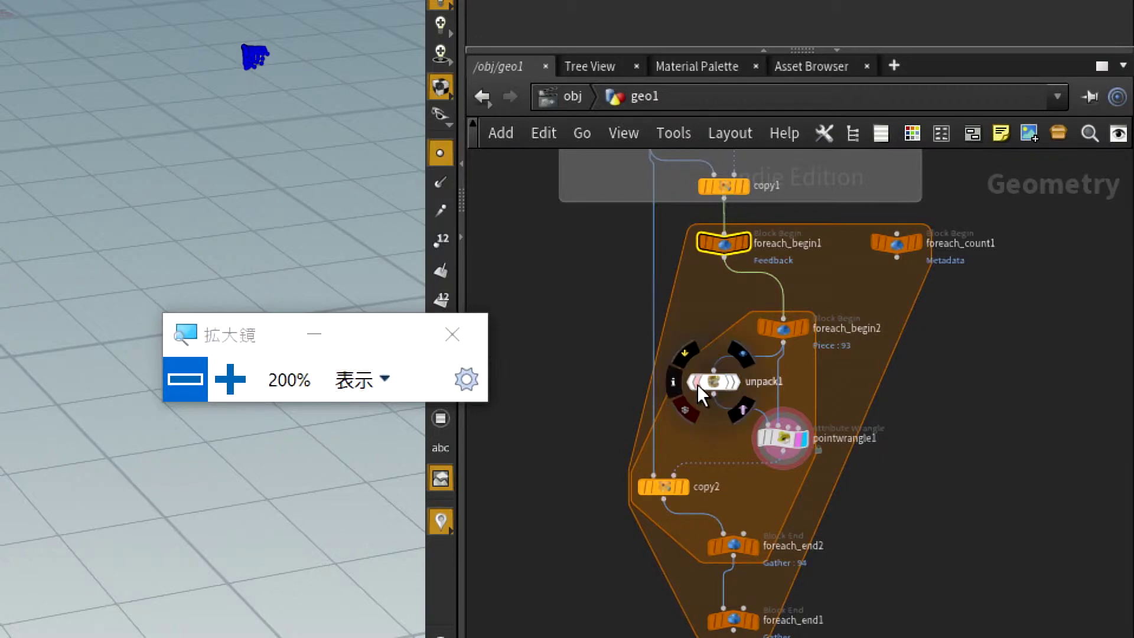
mouse_move(702, 390)
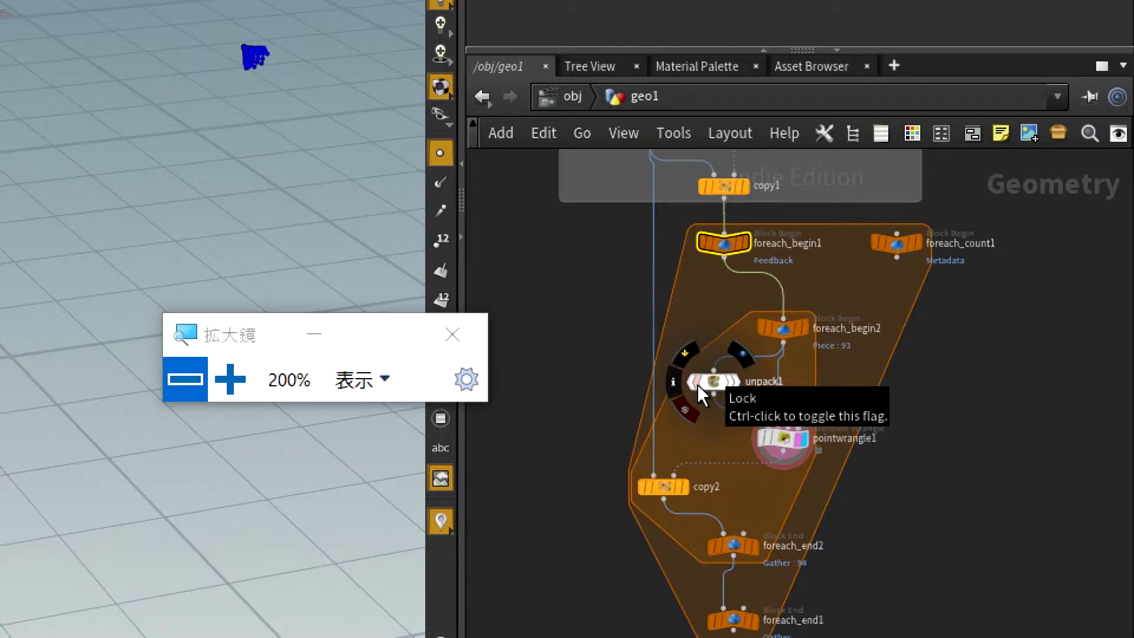
mouse_move(582, 277)
left_mouse_down()
mouse_move(857, 572)
mouse_move(846, 569)
left_mouse_up()
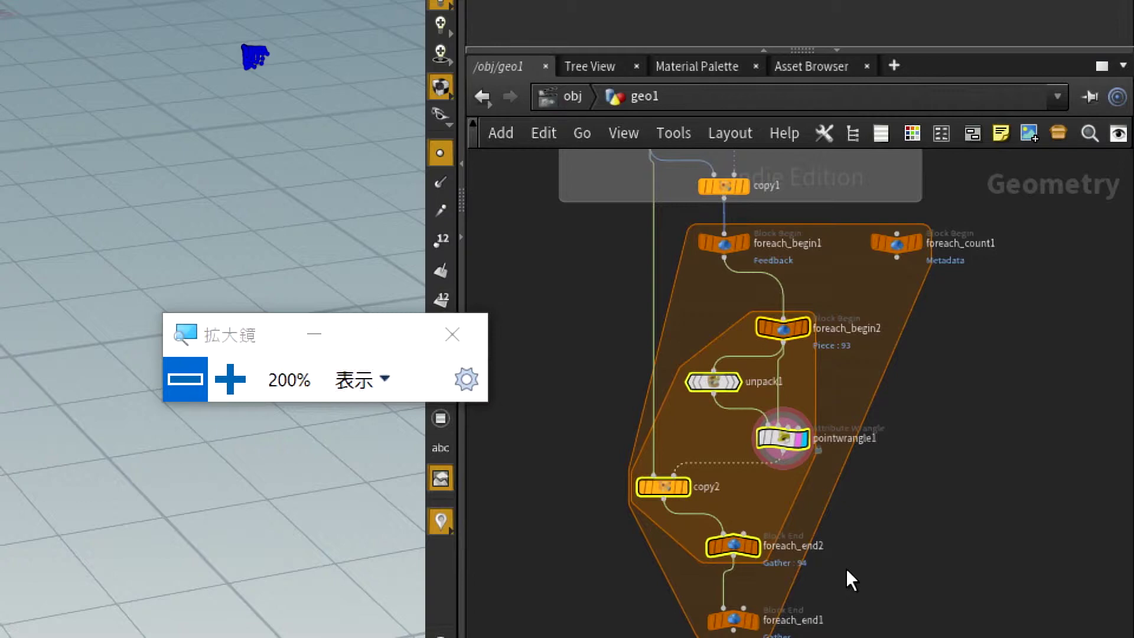
scroll(715, 284, "up", 2)
scroll(722, 237, "up", 2)
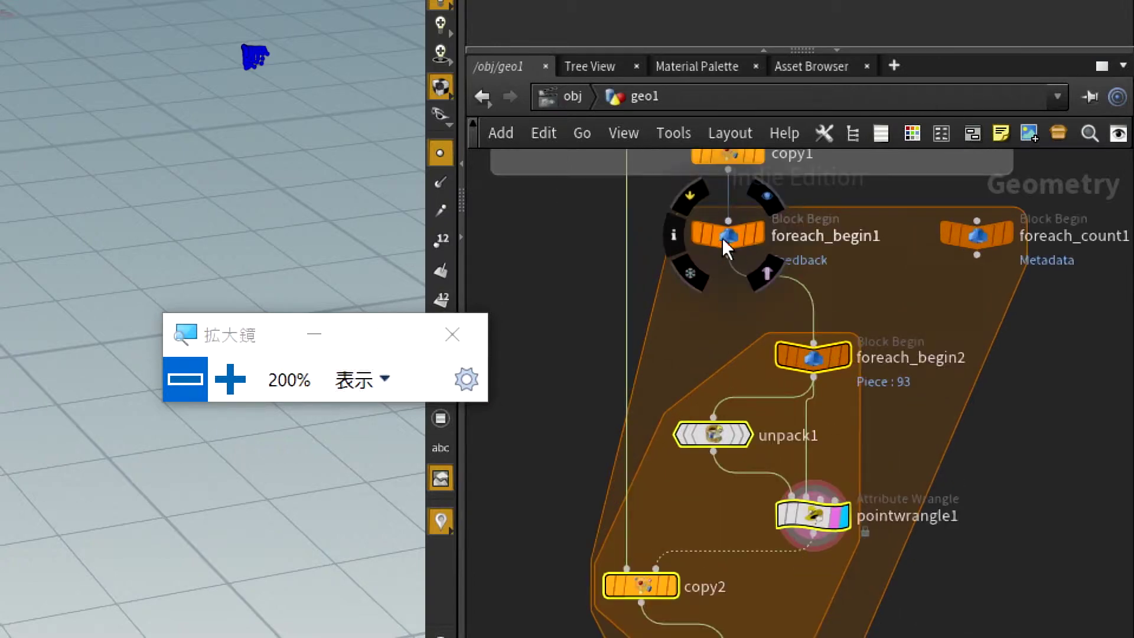
left_click(734, 238)
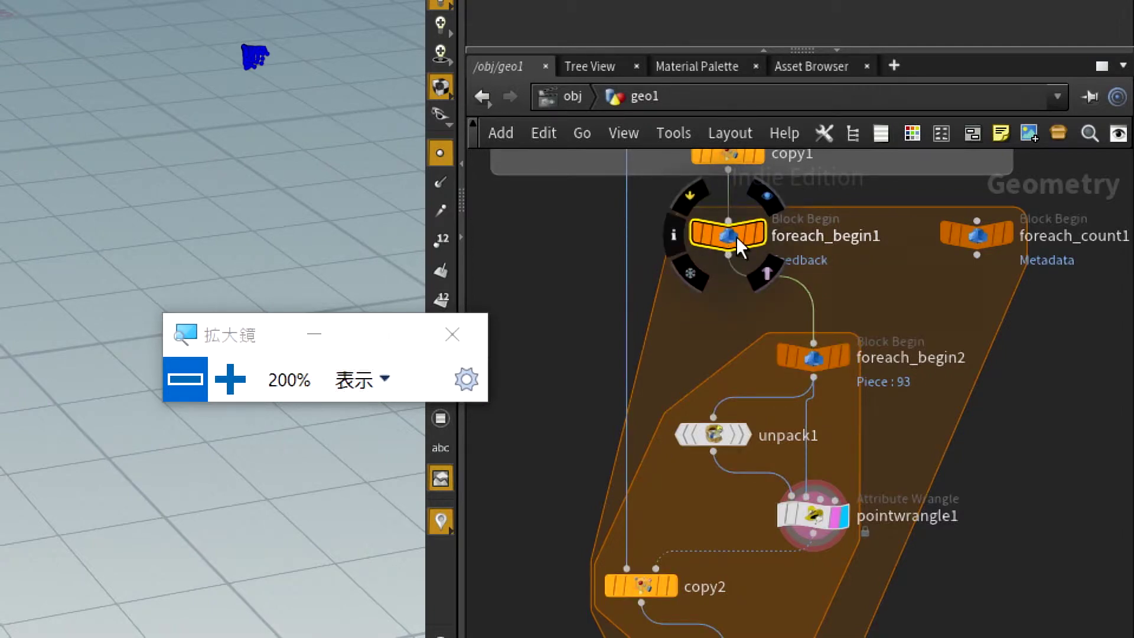
scroll(817, 295, "down", 5)
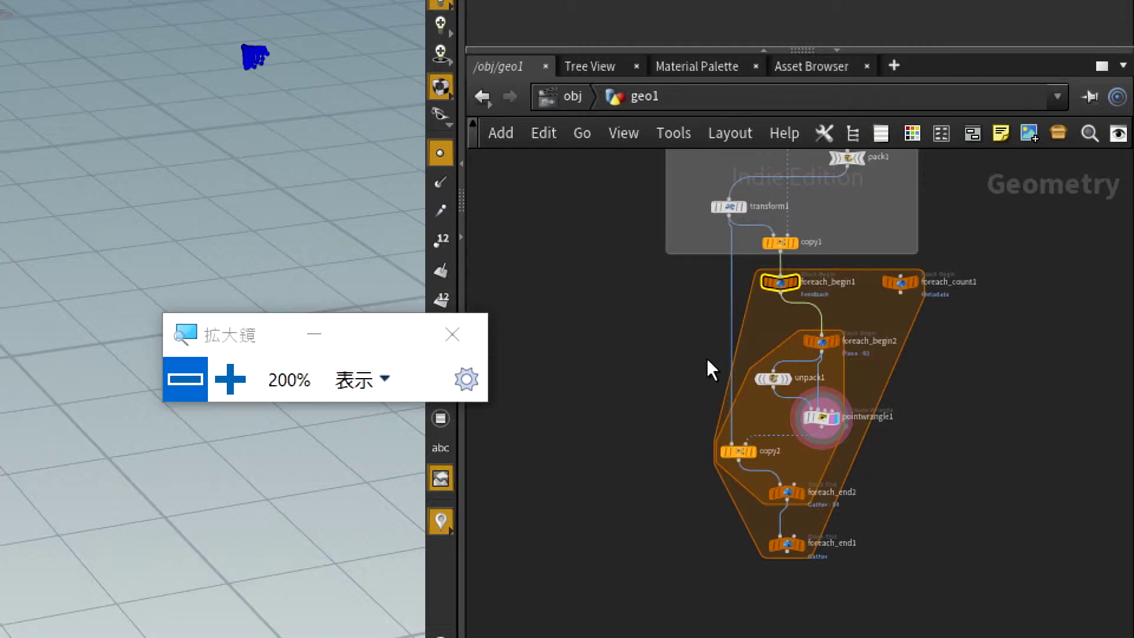
scroll(806, 559, "up", 5)
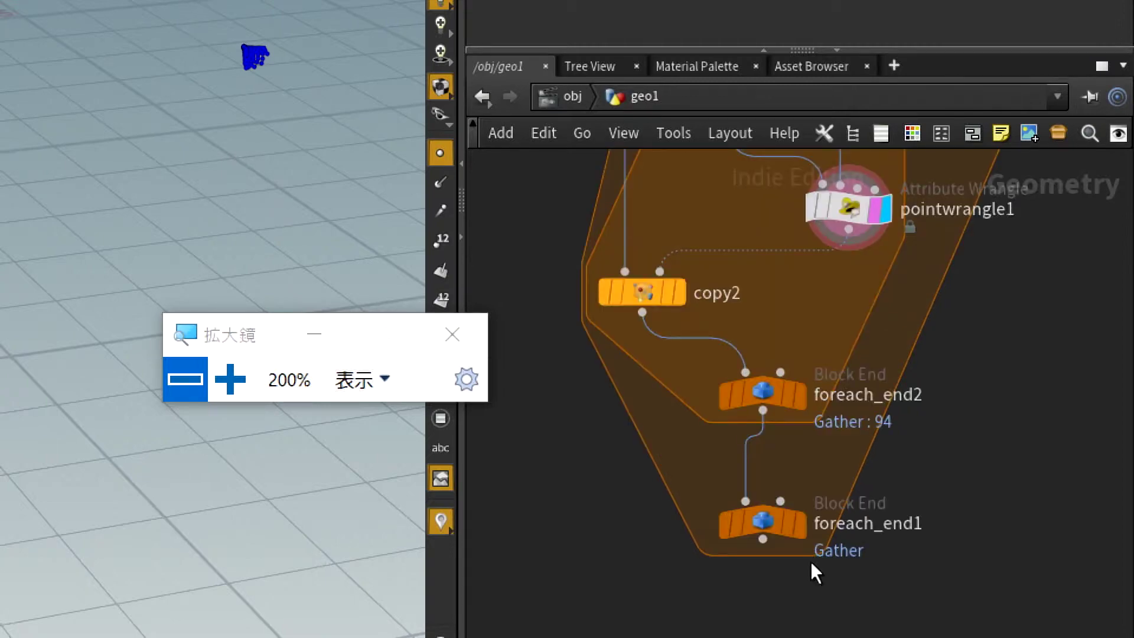
scroll(811, 561, "down", 5)
scroll(811, 550, "up", 5)
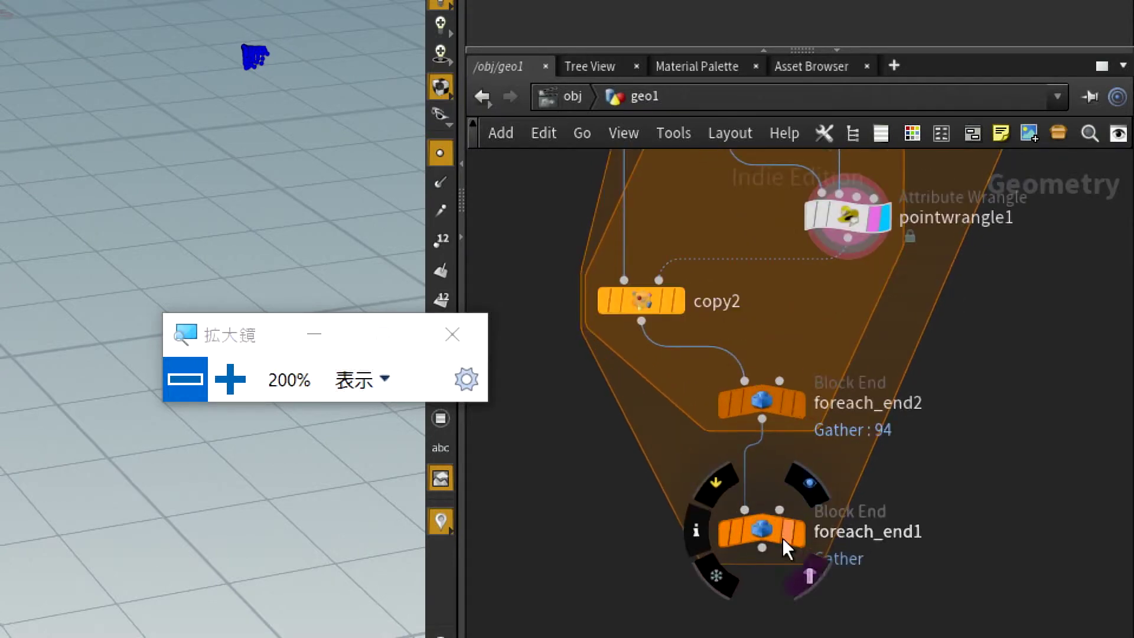
left_click(750, 524)
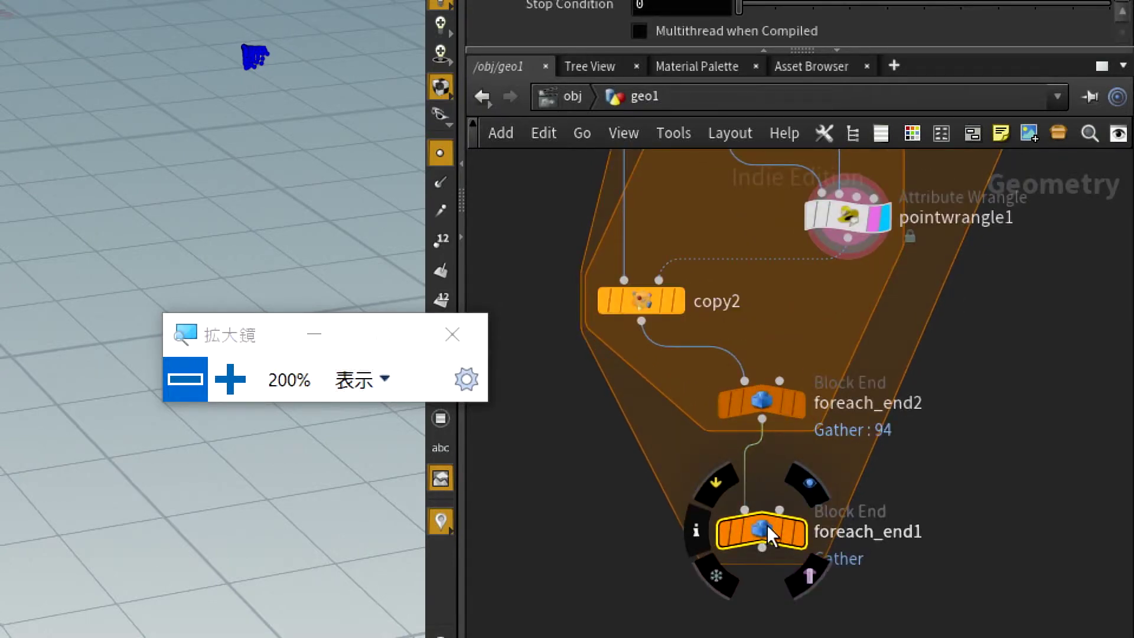
scroll(792, 533, "up", 2)
scroll(798, 531, "up", 2)
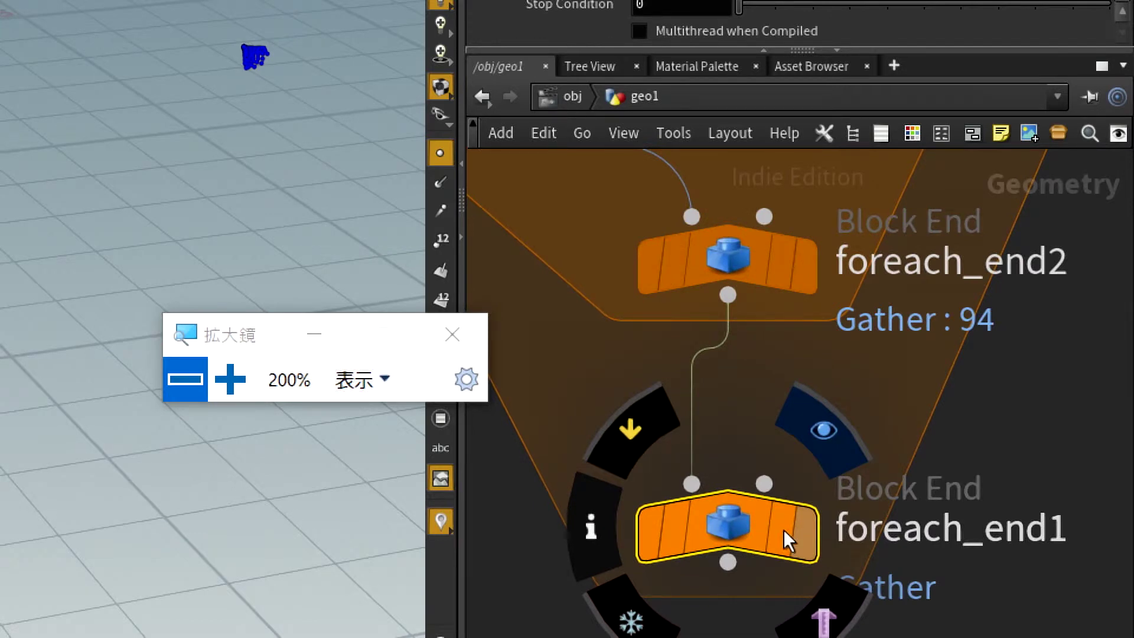
left_click(783, 529)
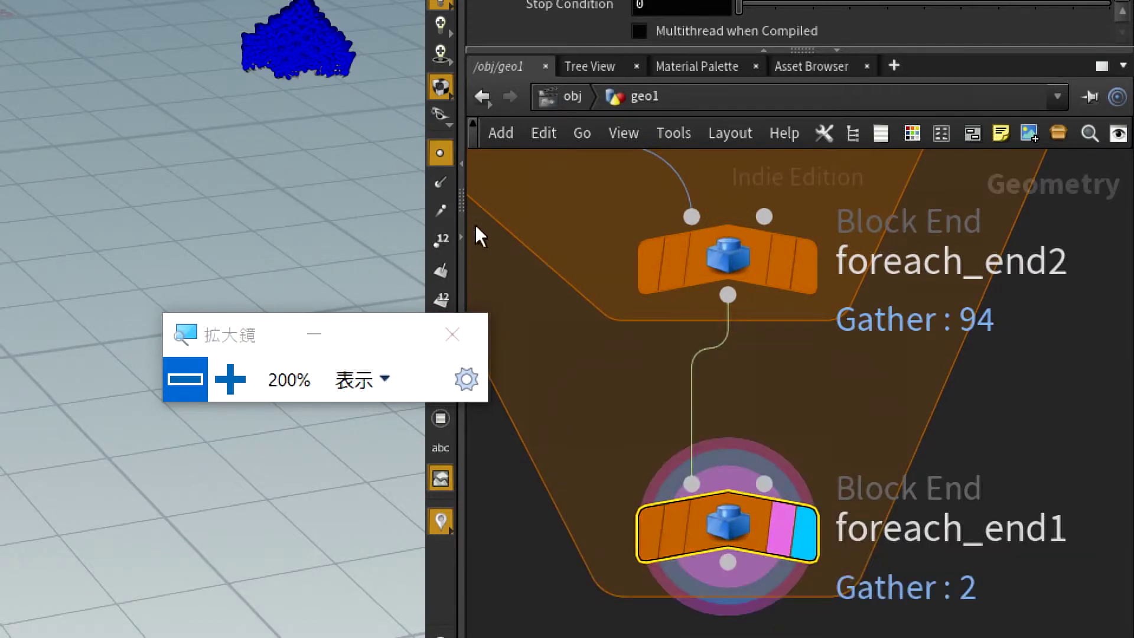
scroll(312, 215, "up", 3)
scroll(335, 215, "up", 3)
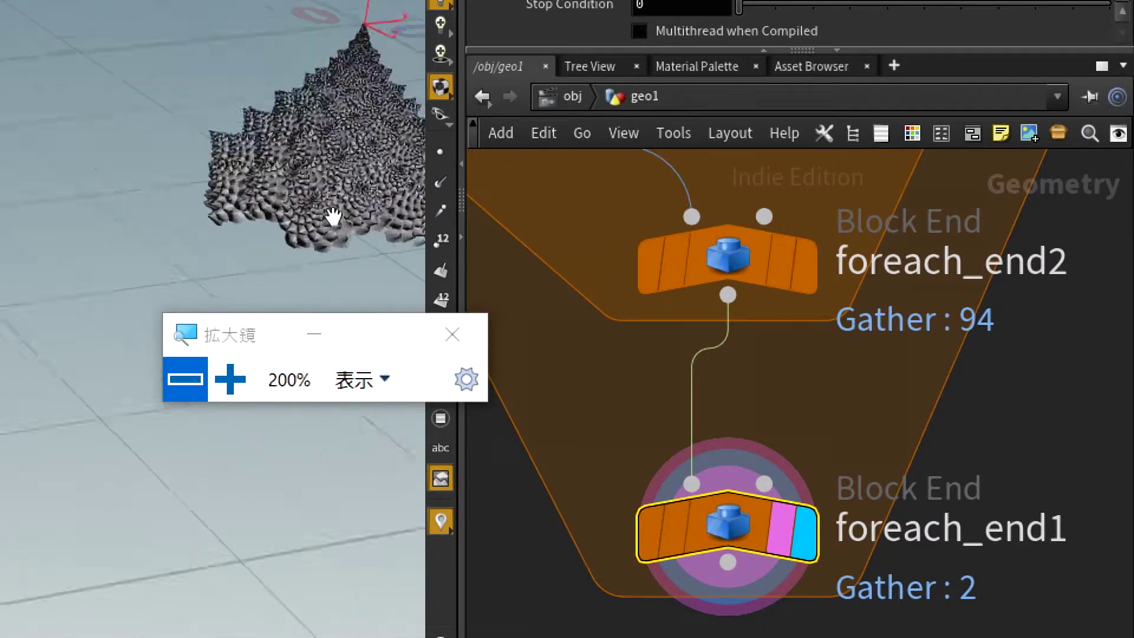
scroll(349, 186, "up", 5)
mouse_move(349, 186)
left_mouse_down()
mouse_move(329, 119)
mouse_move(277, 112)
mouse_move(228, 140)
left_mouse_up()
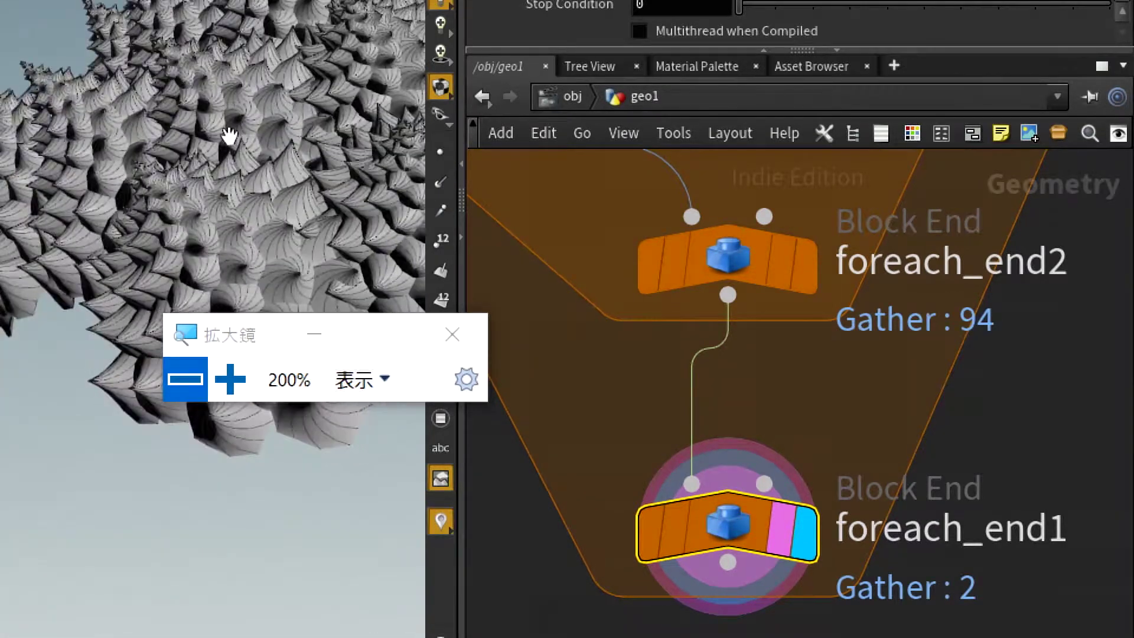
mouse_move(289, 345)
left_mouse_down()
mouse_move(228, 372)
mouse_move(157, 337)
mouse_move(247, 235)
mouse_move(213, 299)
mouse_move(334, 223)
mouse_move(297, 240)
mouse_move(337, 139)
mouse_move(296, 251)
mouse_move(273, 228)
mouse_move(300, 346)
mouse_move(249, 290)
left_mouse_up()
mouse_move(277, 241)
left_mouse_down()
mouse_move(228, 317)
mouse_move(253, 316)
mouse_move(299, 279)
mouse_move(302, 345)
mouse_move(336, 270)
mouse_move(337, 241)
mouse_move(293, 233)
mouse_move(303, 273)
mouse_move(320, 117)
mouse_move(329, 344)
mouse_move(270, 298)
mouse_move(304, 254)
mouse_move(284, 349)
mouse_move(260, 261)
mouse_move(299, 392)
mouse_move(291, 486)
mouse_move(315, 374)
mouse_move(233, 273)
mouse_move(240, 304)
mouse_move(271, 221)
mouse_move(489, 247)
left_mouse_up()
scroll(271, 298, "down", 5)
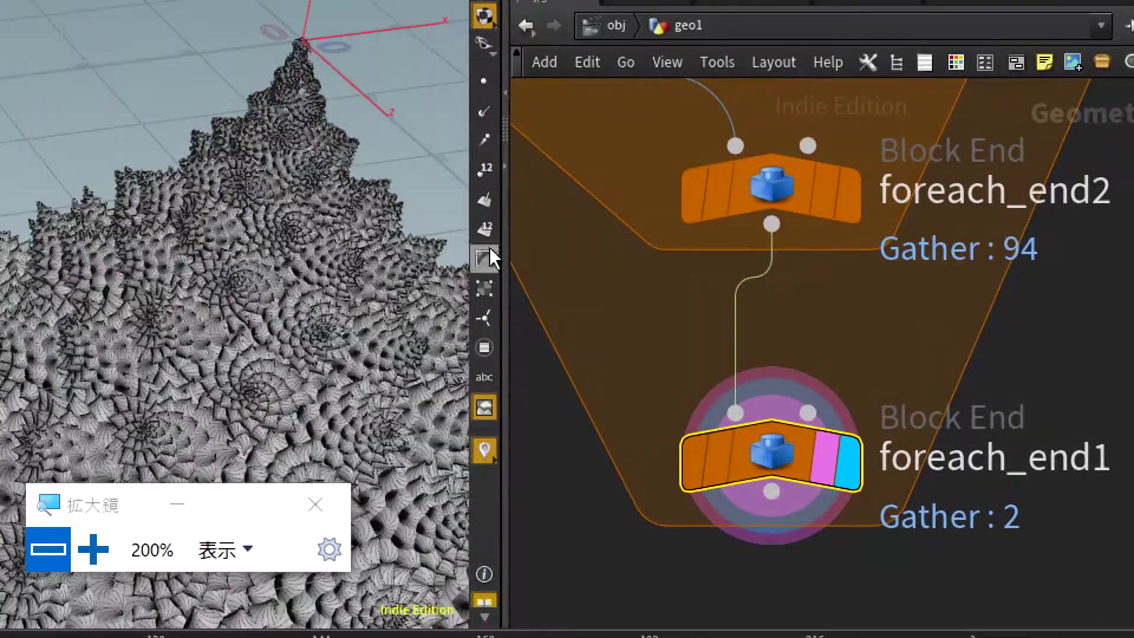
scroll(825, 349, "down", 5)
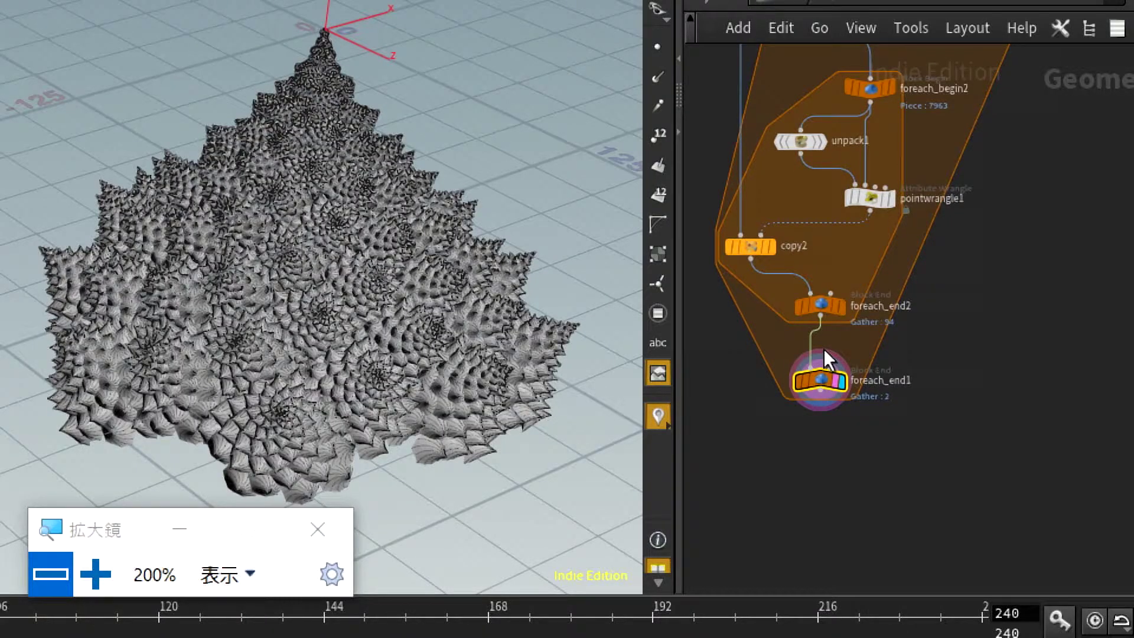
left_click_drag(374, 357, 413, 203)
right_click_drag(413, 203, 340, 404)
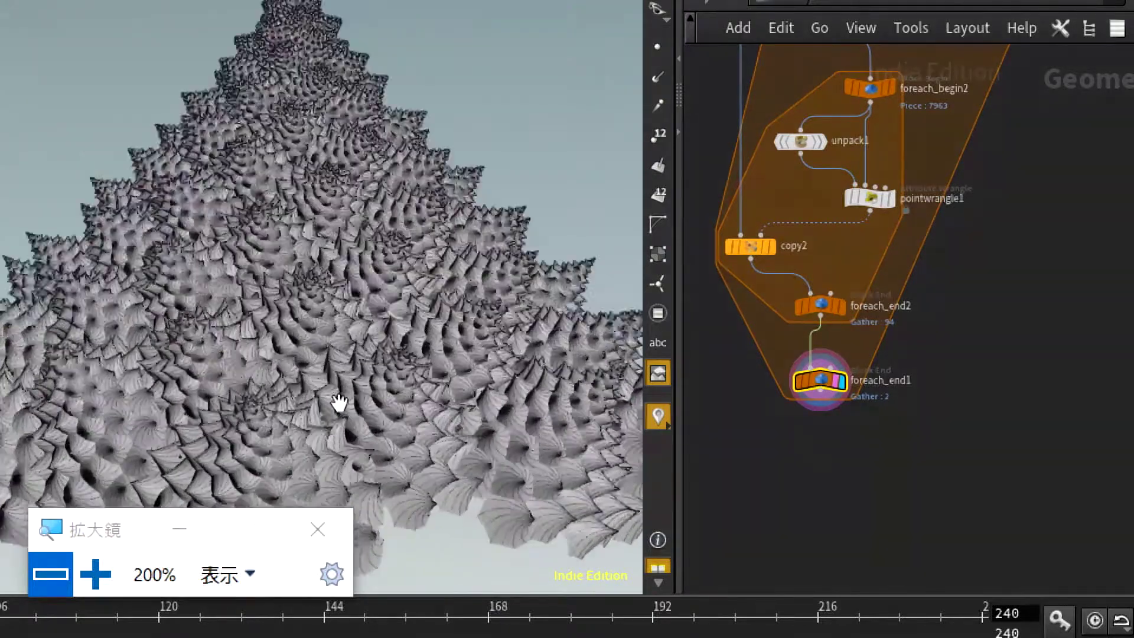
mouse_move(339, 404)
left_mouse_down()
mouse_move(443, 241)
mouse_move(392, 309)
left_mouse_up()
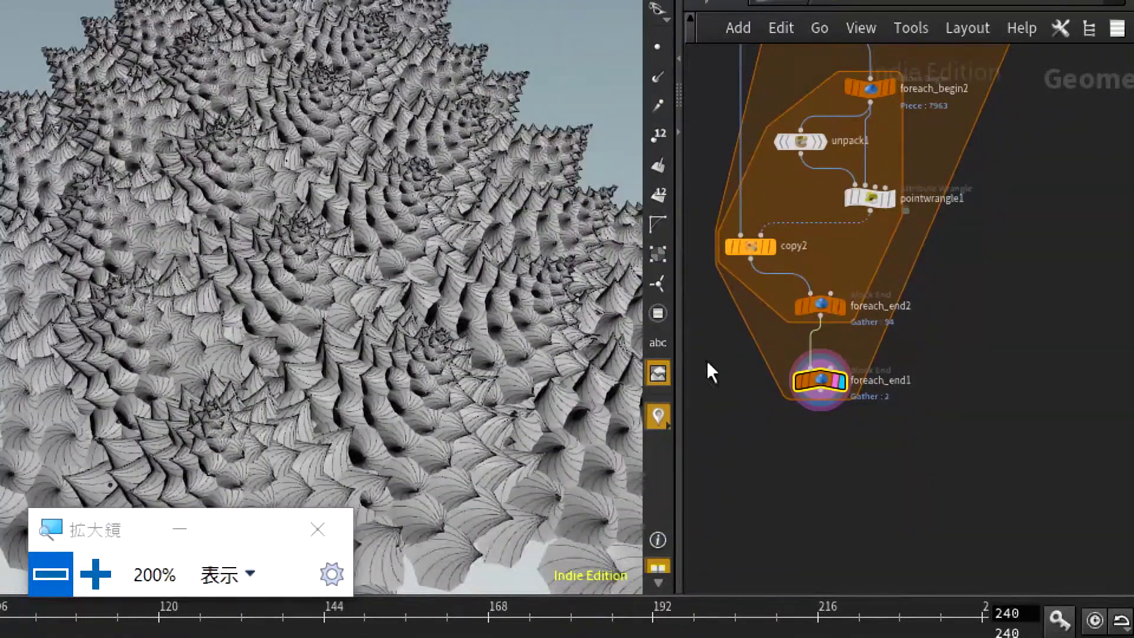
scroll(768, 372, "up", 3)
scroll(832, 366, "up", 1)
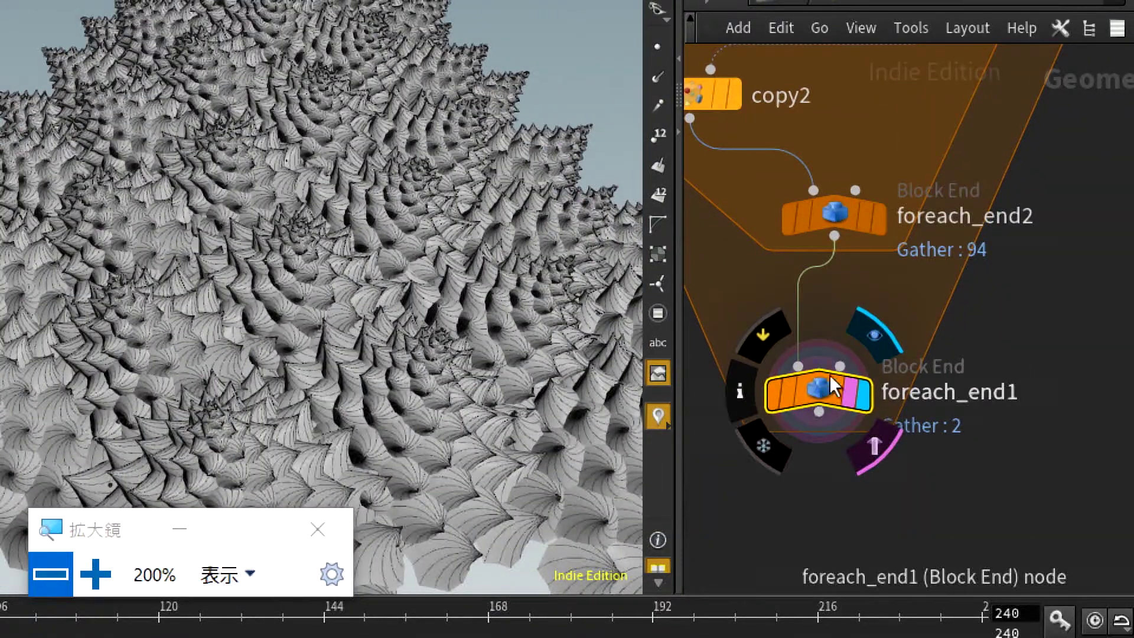
mouse_move(405, 245)
left_mouse_down()
mouse_move(393, 306)
mouse_move(425, 260)
left_mouse_up()
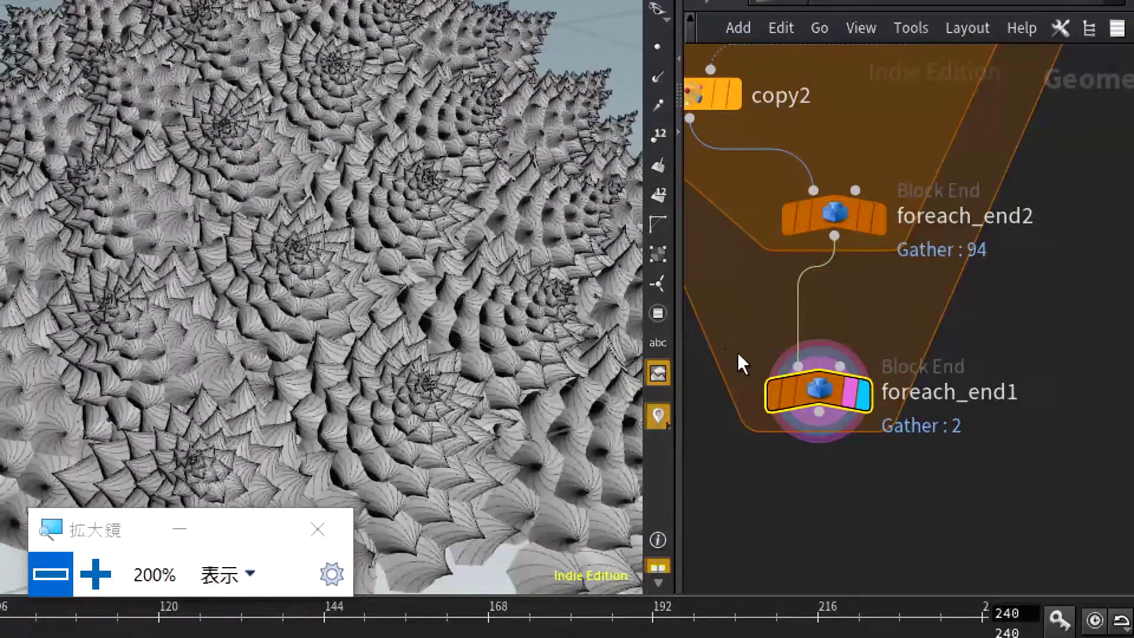
scroll(768, 354, "down", 4)
scroll(827, 402, "up", 2)
key("Tab")
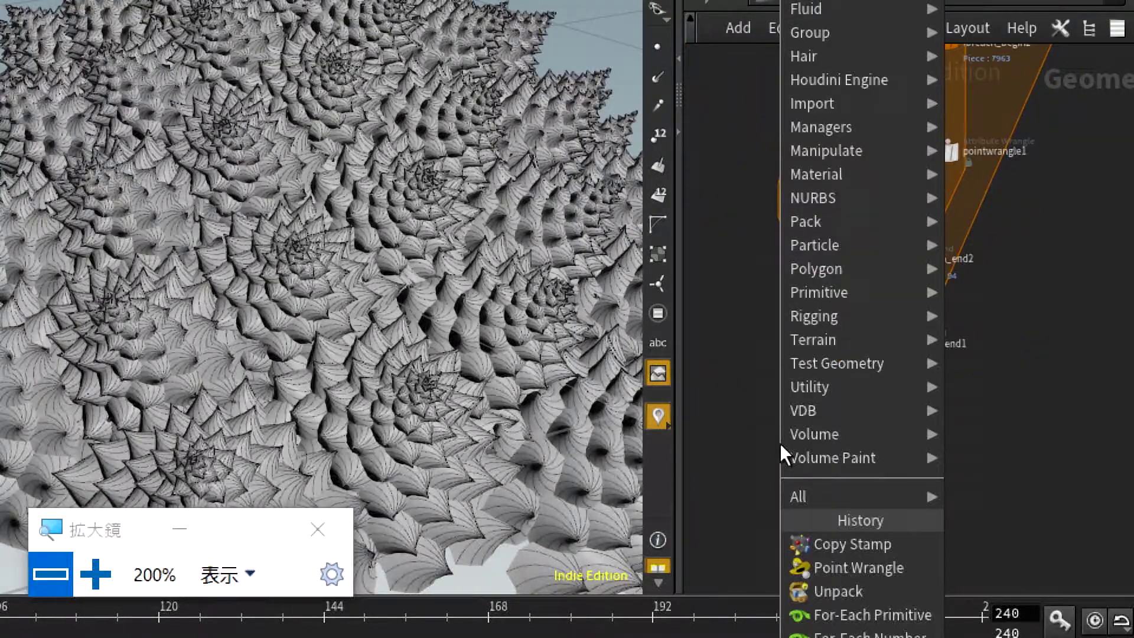
mouse_move(466, 362)
left_mouse_down()
mouse_move(471, 107)
mouse_move(421, 291)
mouse_move(463, 357)
mouse_move(537, 132)
mouse_move(516, 257)
left_mouse_up()
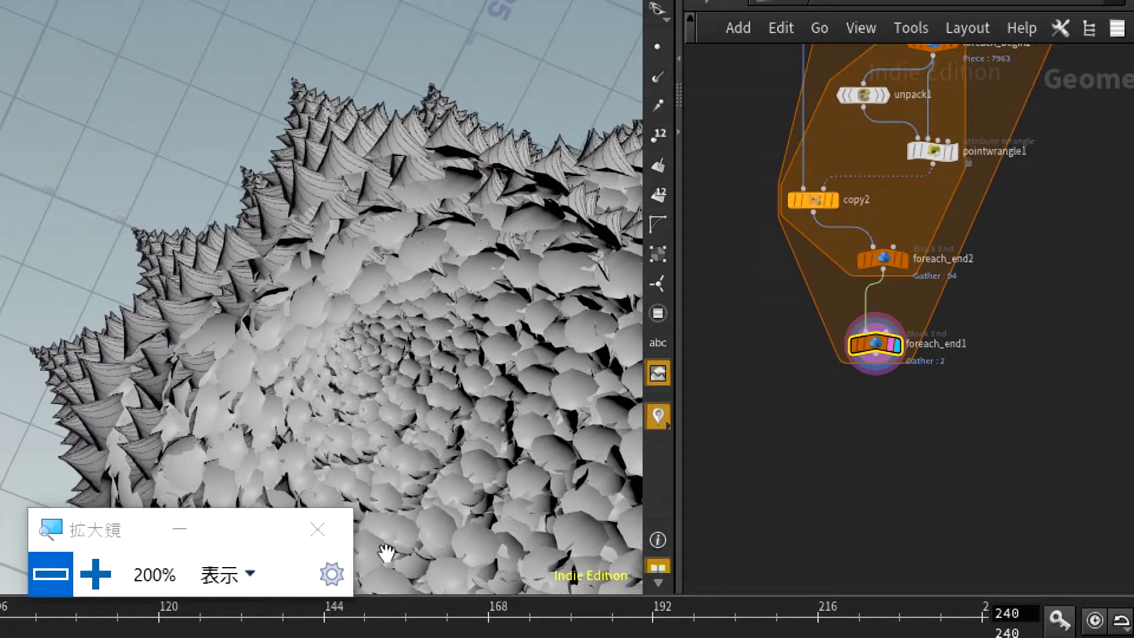
mouse_move(394, 331)
left_mouse_down()
mouse_move(370, 190)
mouse_move(417, 335)
mouse_move(406, 451)
mouse_move(464, 276)
mouse_move(417, 321)
mouse_move(422, 420)
left_mouse_up()
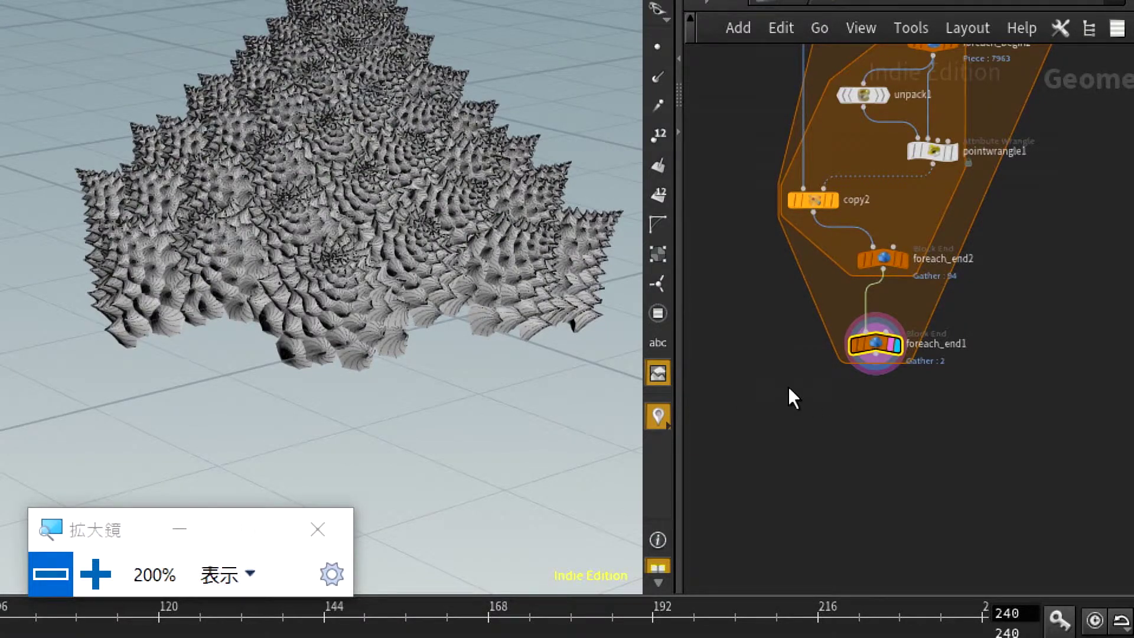
scroll(406, 286, "up", 1)
scroll(473, 317, "up", 3)
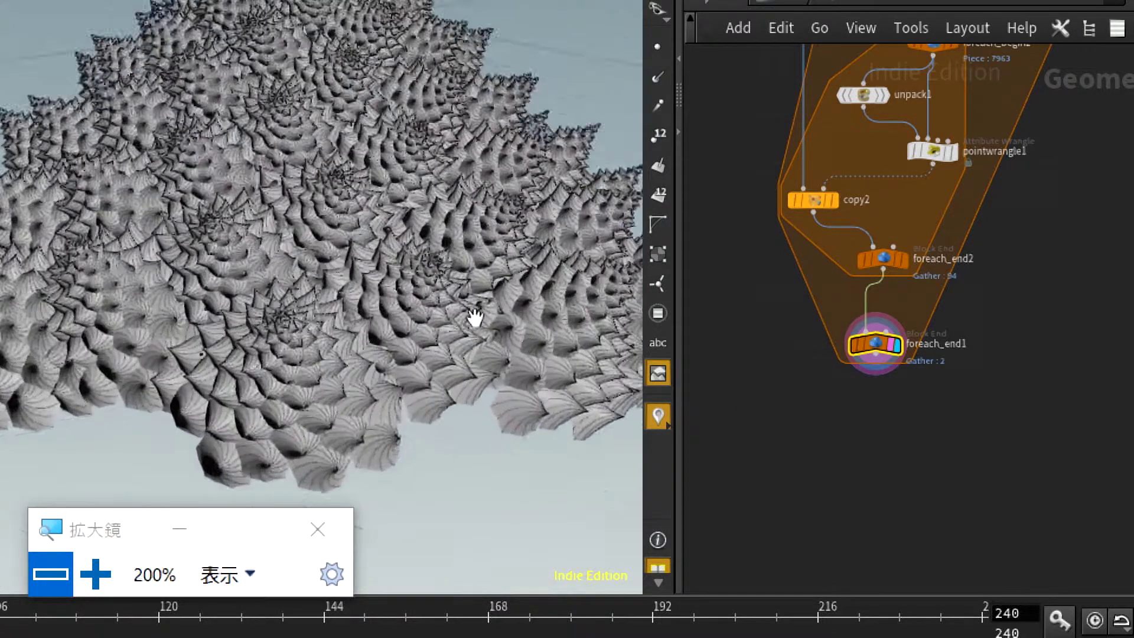
scroll(478, 264, "up", 5)
scroll(478, 264, "up", 2)
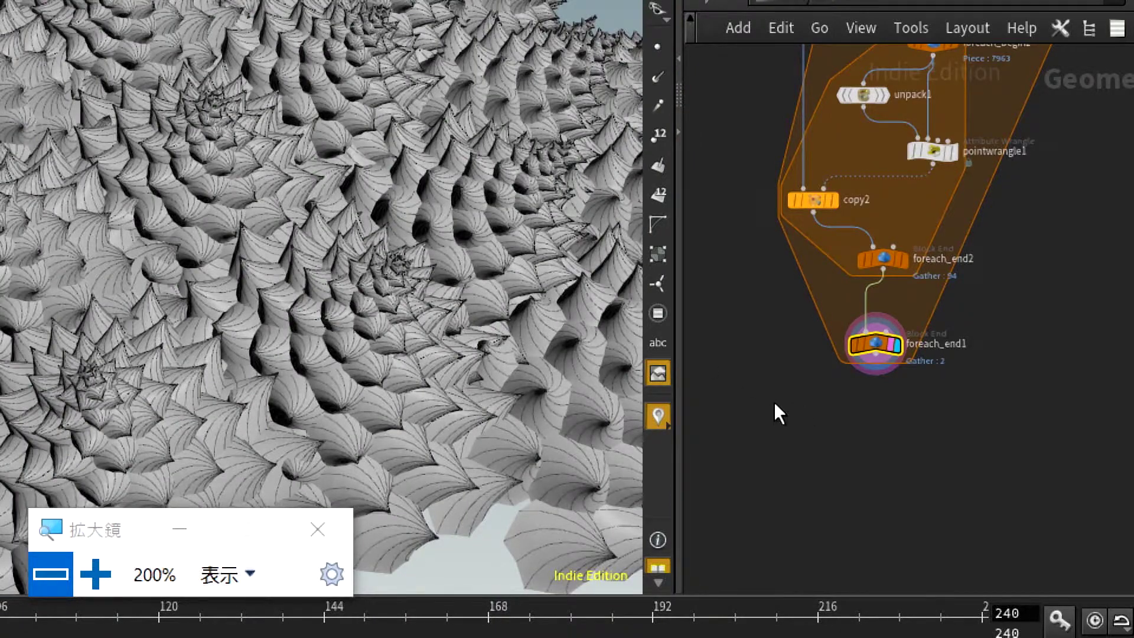
Step: Add a Merge node, merge2, and place it below the existing network
key("Tab")
type("mer")
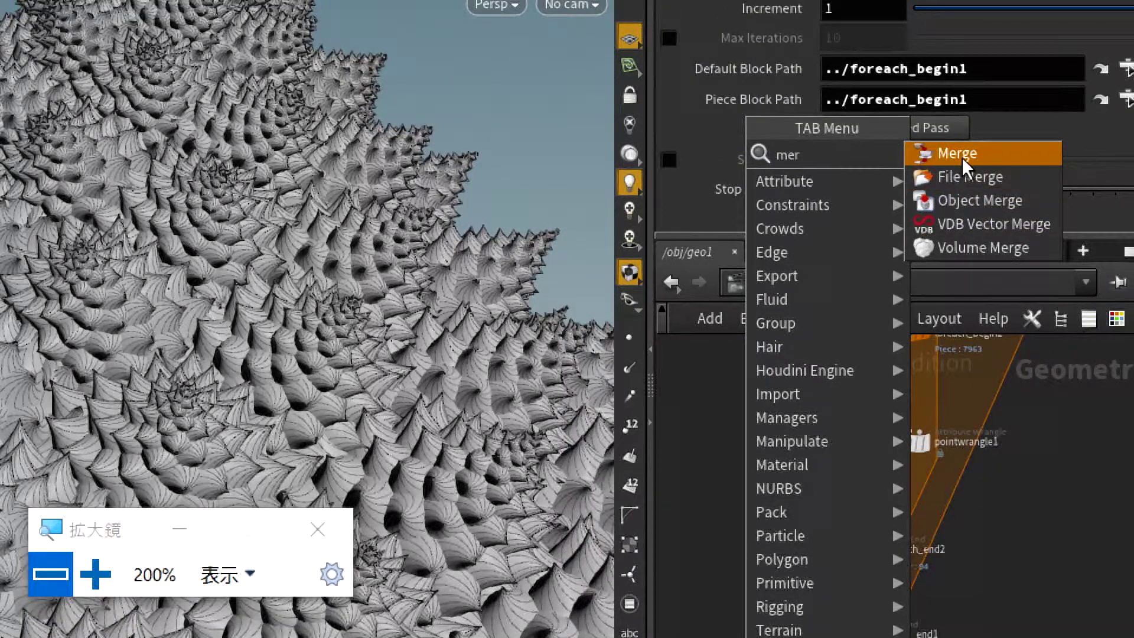
left_click(957, 155)
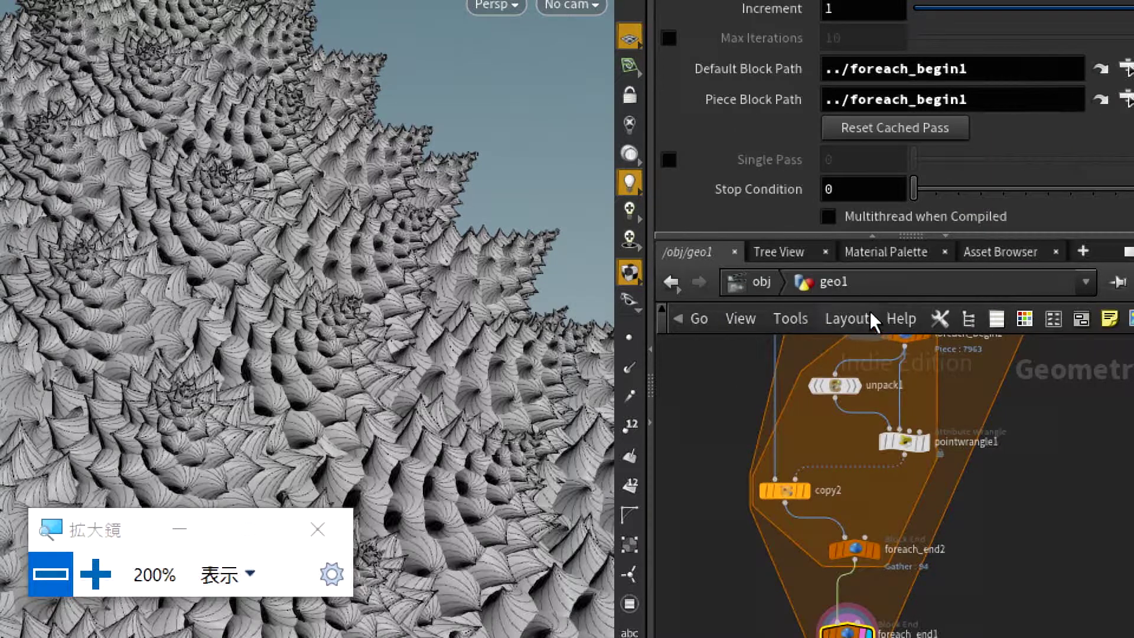
left_click(843, 535)
scroll(795, 465, "down", 3)
left_click_drag(795, 466, 780, 512)
scroll(785, 515, "up", 2)
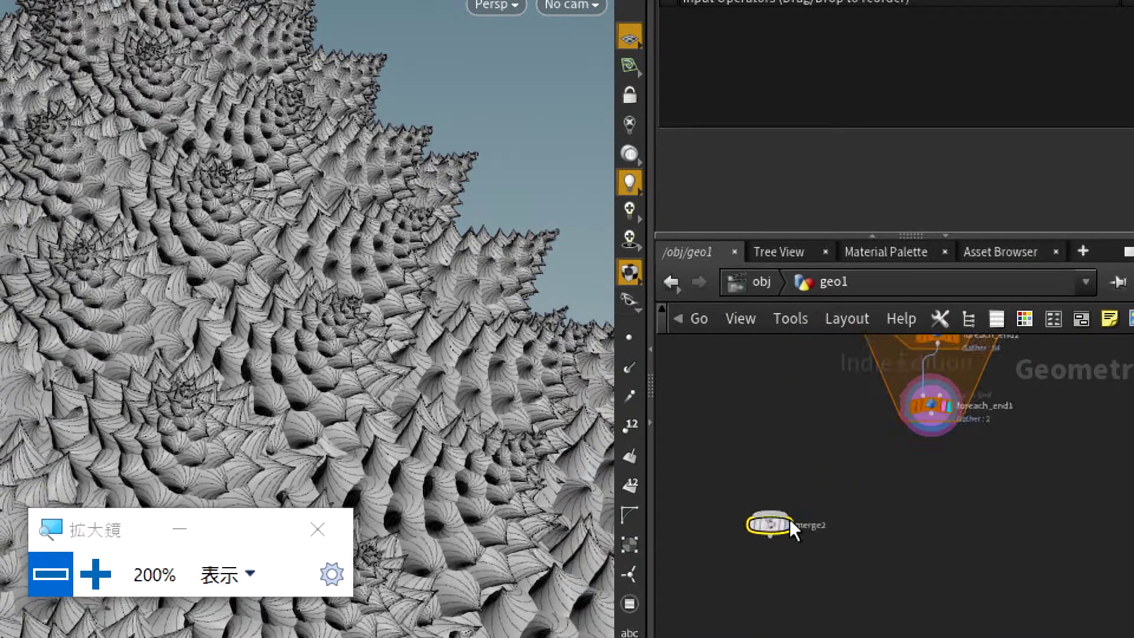
scroll(780, 516, "up", 2)
scroll(899, 452, "up", 1)
scroll(971, 387, "down", 1)
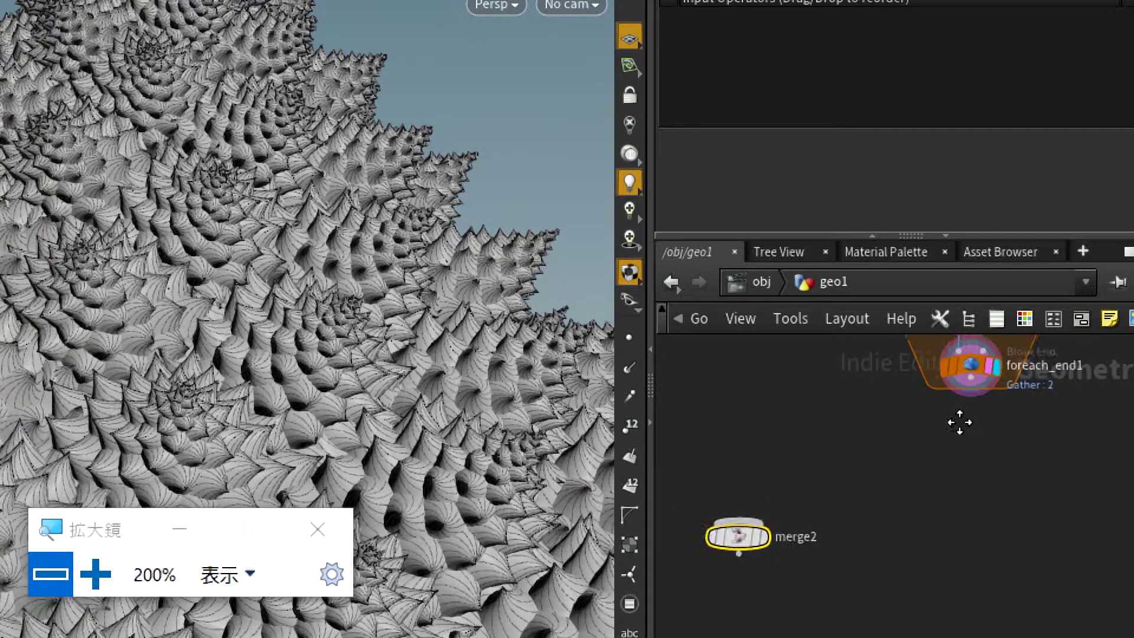
Step: Wire foreach_end1, copy1 and pack1 into merge2 as its three inputs
left_click(732, 542)
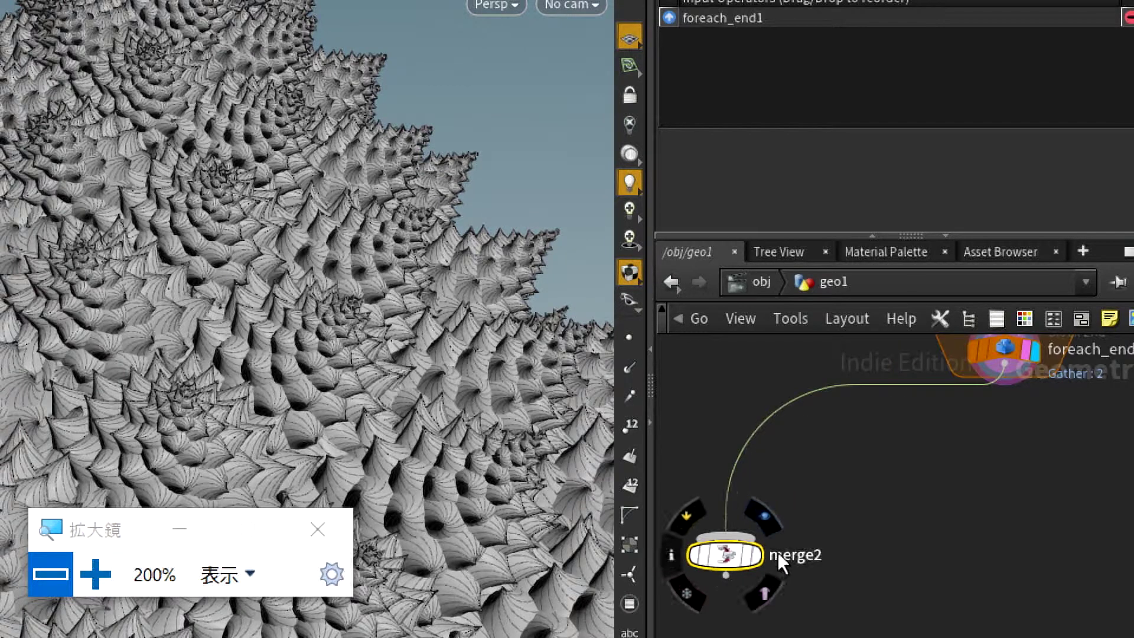
scroll(778, 552, "down", 3)
scroll(779, 461, "up", 3)
scroll(784, 502, "up", 1)
scroll(855, 498, "up", 2)
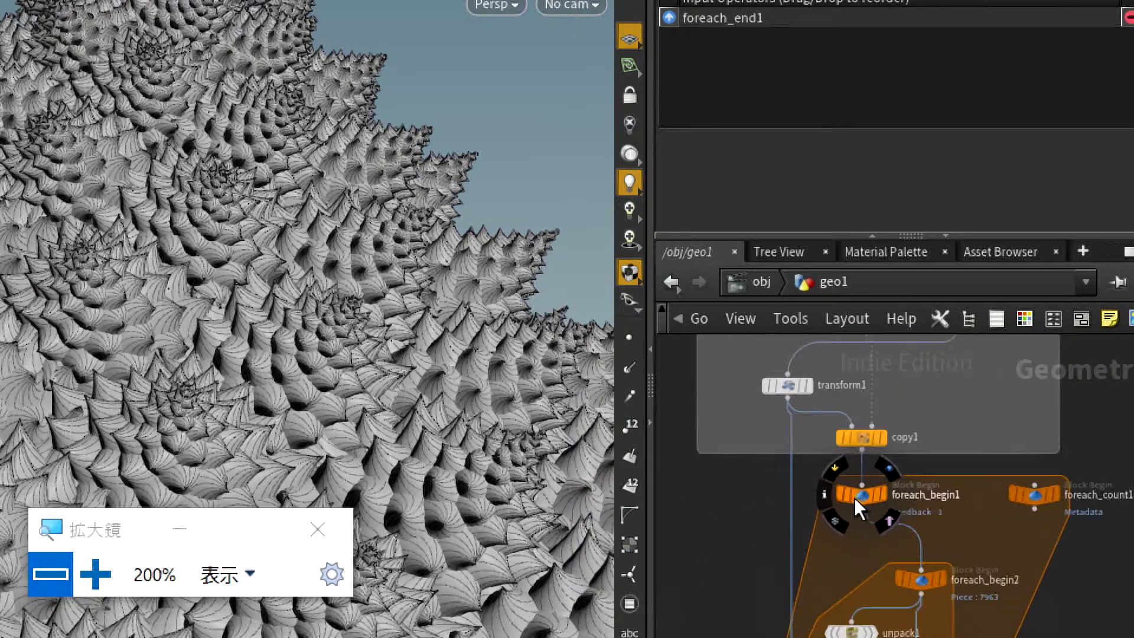
scroll(854, 497, "up", 1)
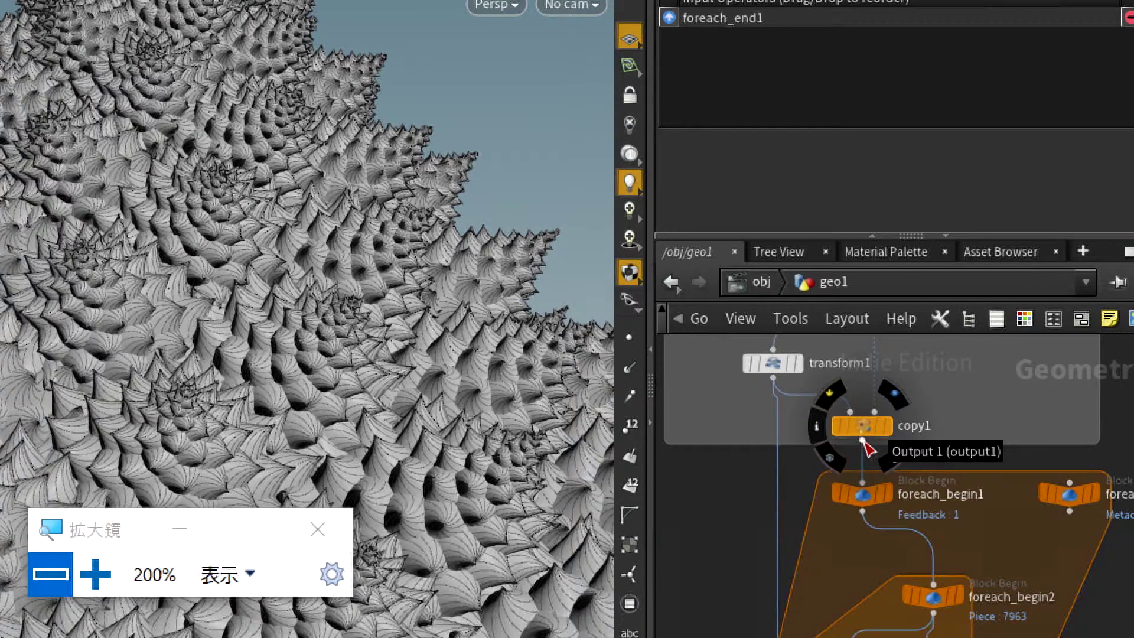
scroll(964, 384, "down", 4)
left_click_drag(937, 402, 873, 590)
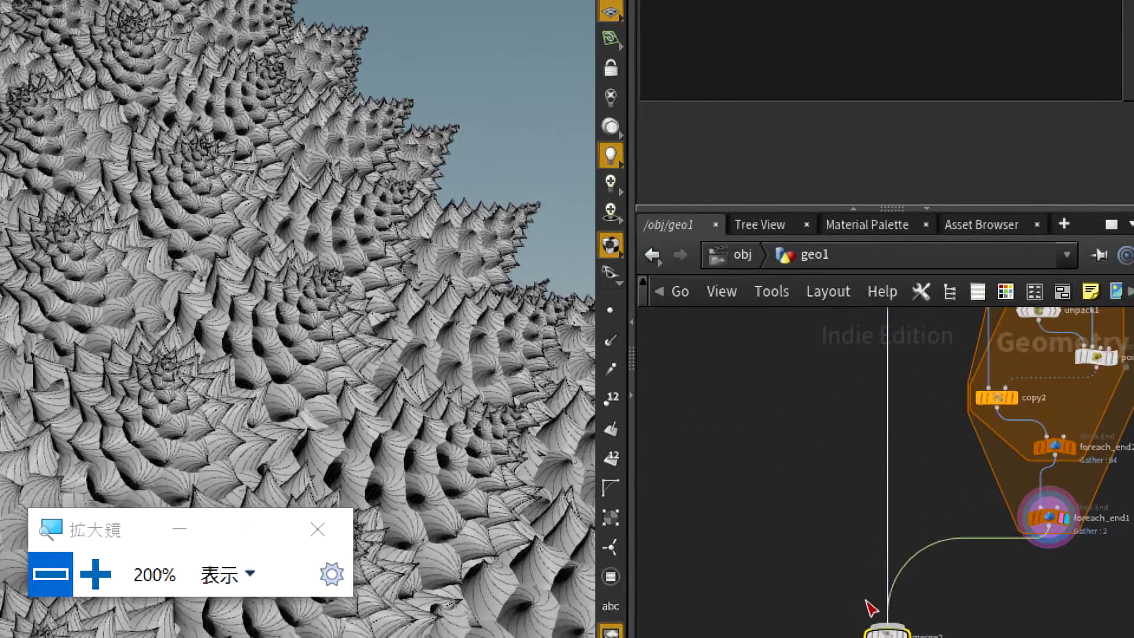
scroll(949, 334, "up", 3)
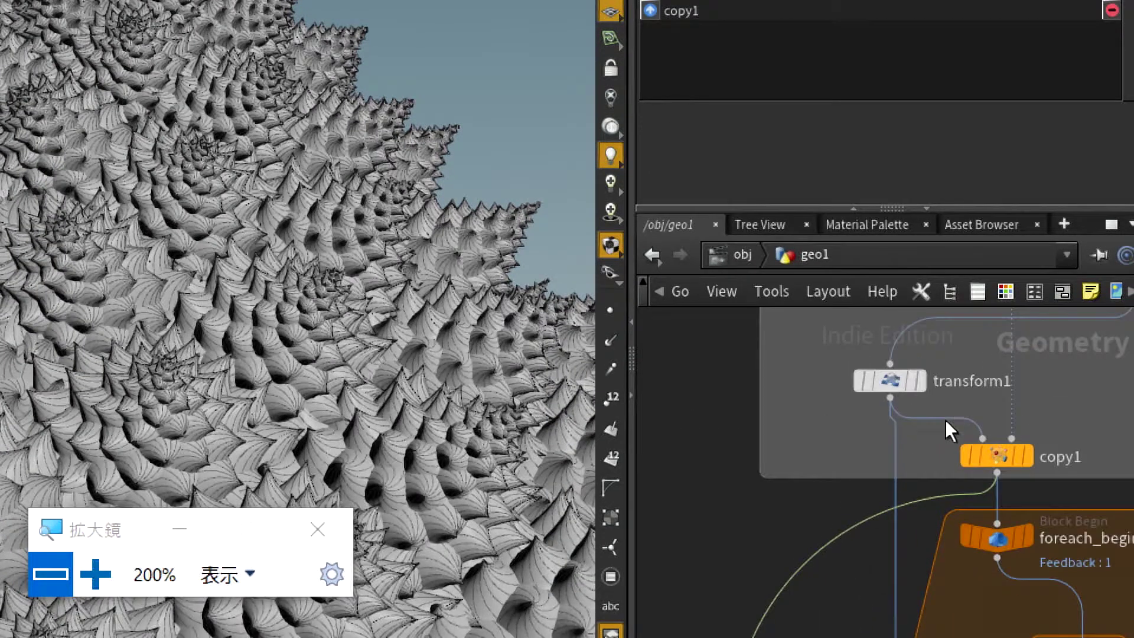
scroll(843, 525, "down", 1)
scroll(780, 502, "down", 2)
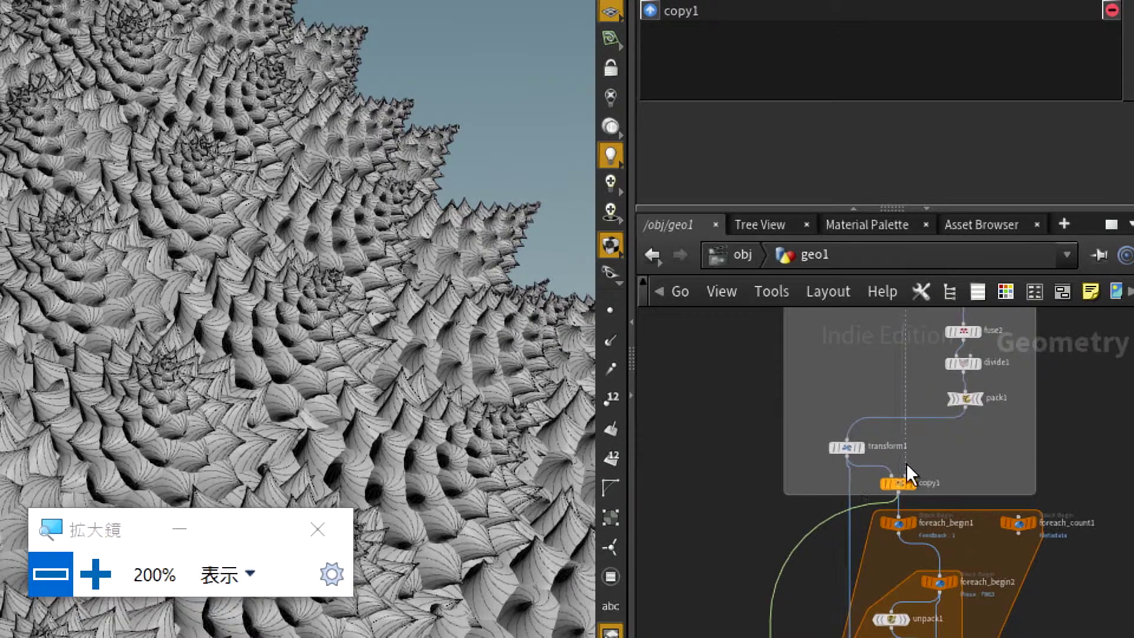
scroll(932, 450, "up", 2)
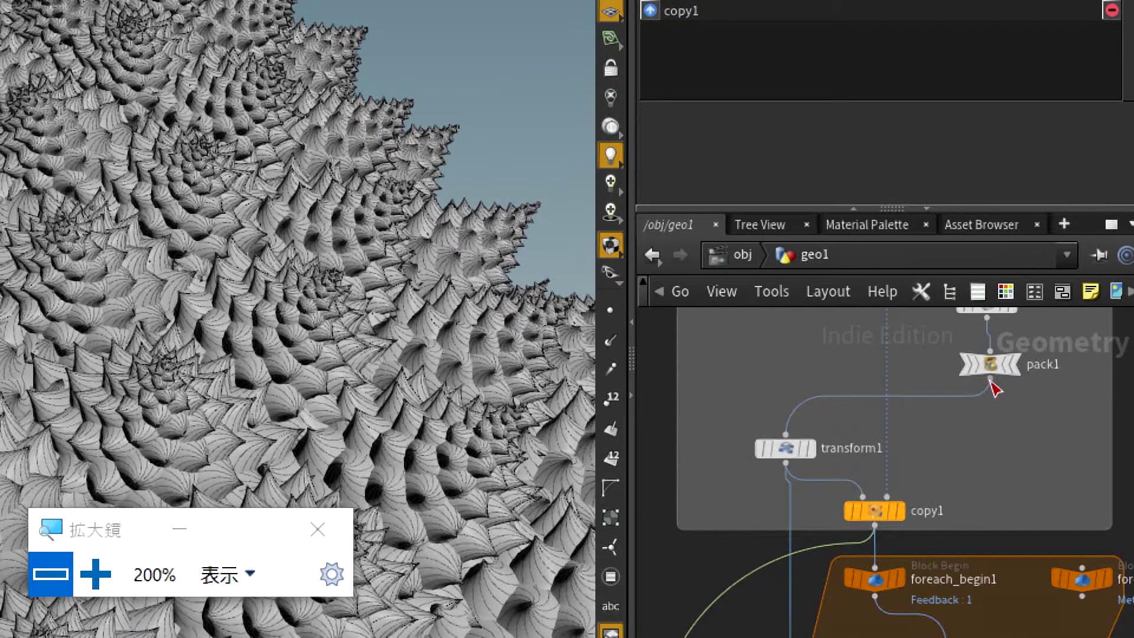
scroll(994, 388, "down", 2)
scroll(994, 387, "down", 4)
scroll(904, 573, "up", 4)
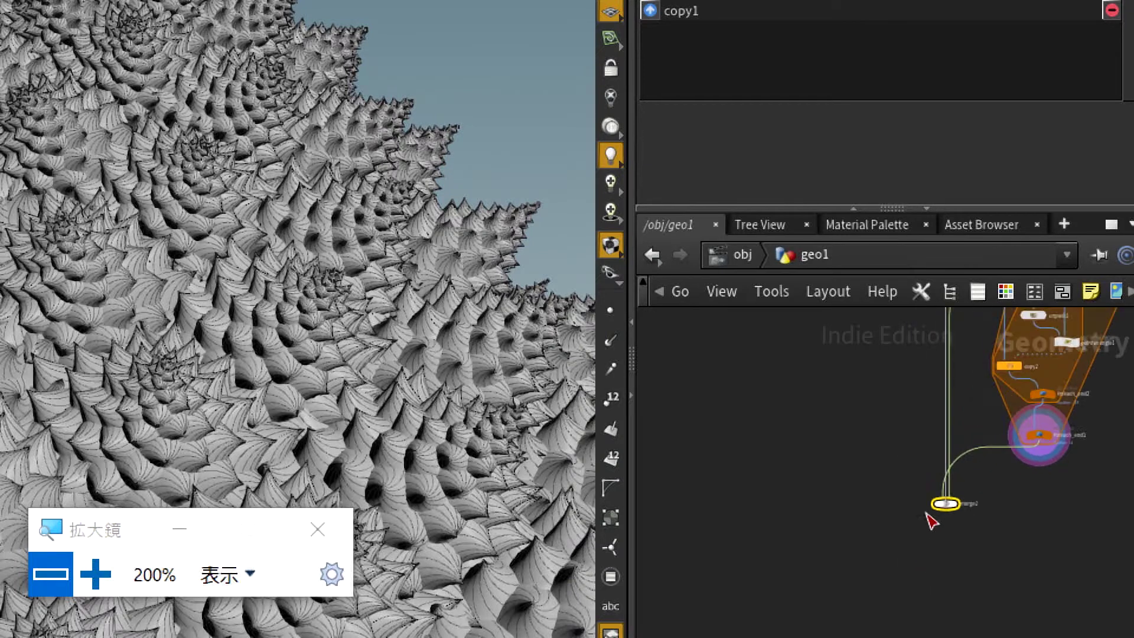
scroll(955, 509, "up", 1)
scroll(962, 514, "up", 1)
scroll(969, 473, "down", 3)
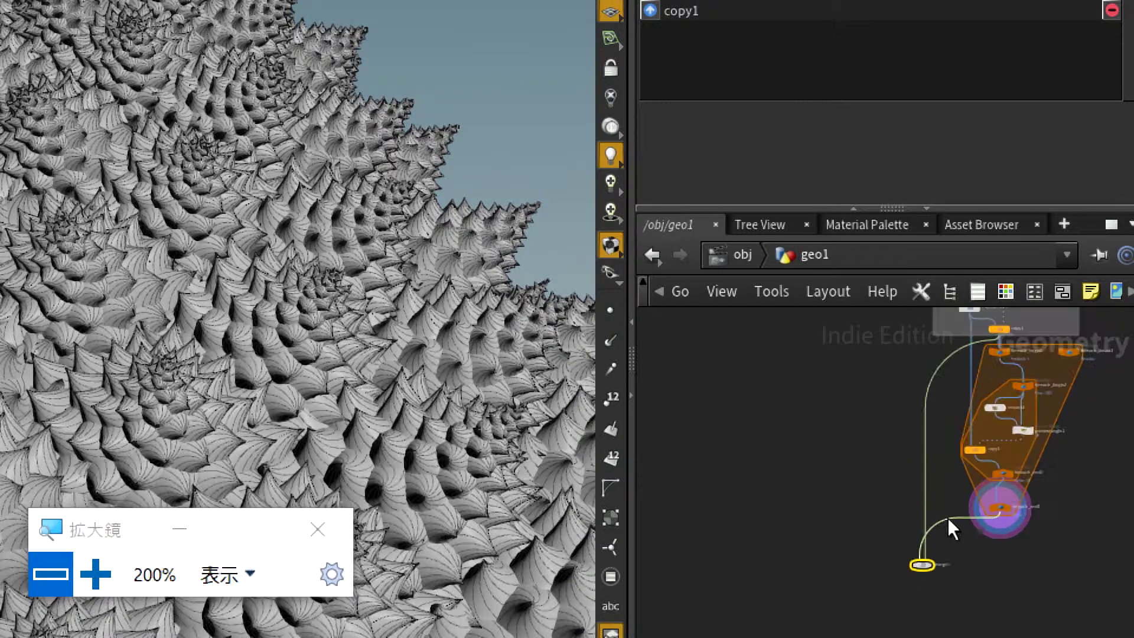
scroll(1005, 367, "up", 3)
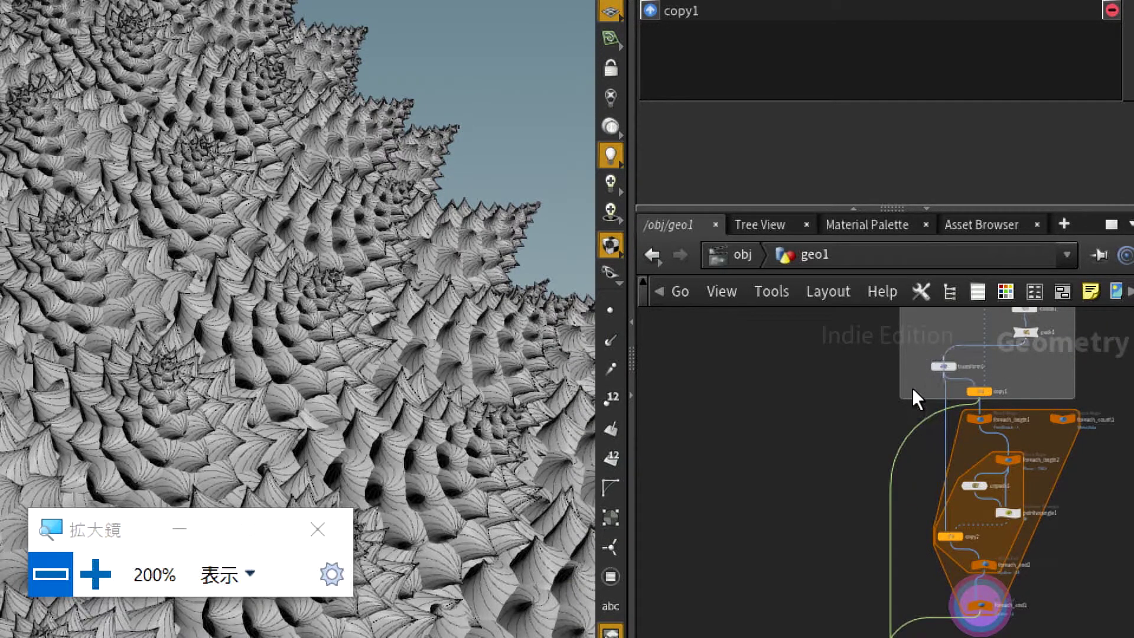
scroll(910, 384, "down", 2)
scroll(975, 369, "up", 1)
scroll(987, 349, "up", 4)
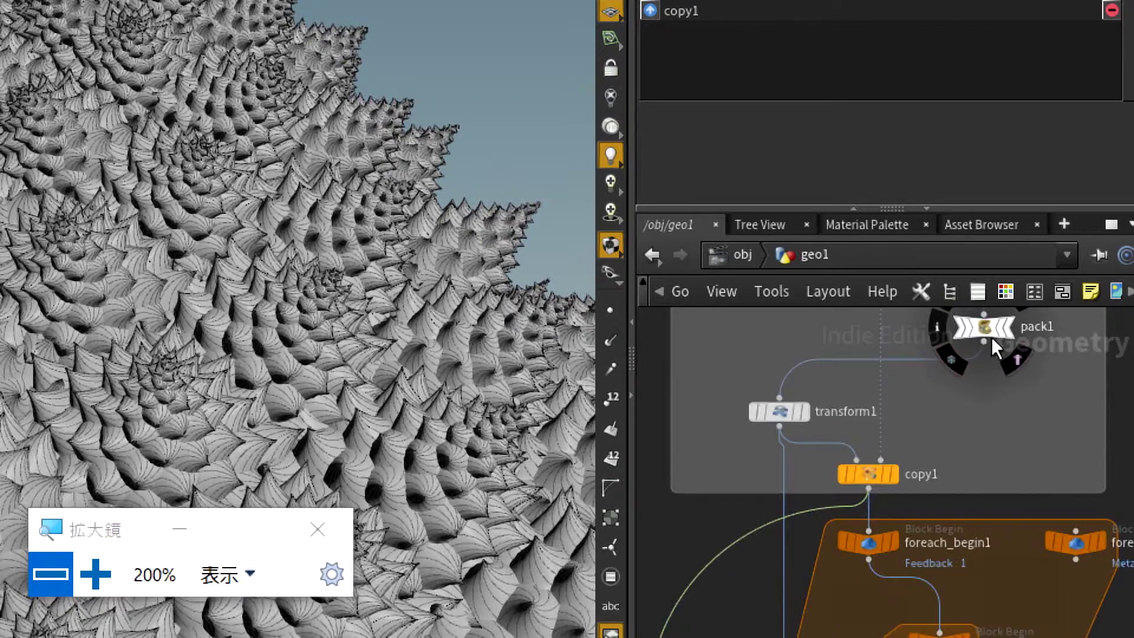
scroll(1030, 406, "down", 3)
scroll(987, 493, "down", 2)
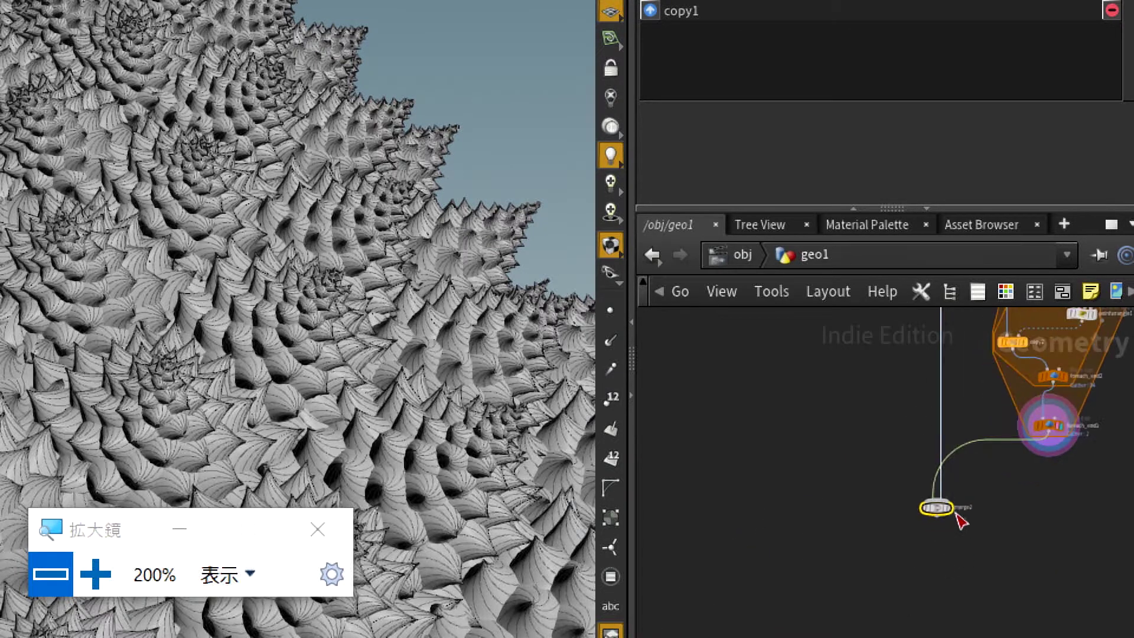
mouse_move(990, 349)
left_mouse_down()
mouse_move(937, 507)
mouse_move(977, 478)
left_mouse_up()
scroll(937, 509, "up", 1)
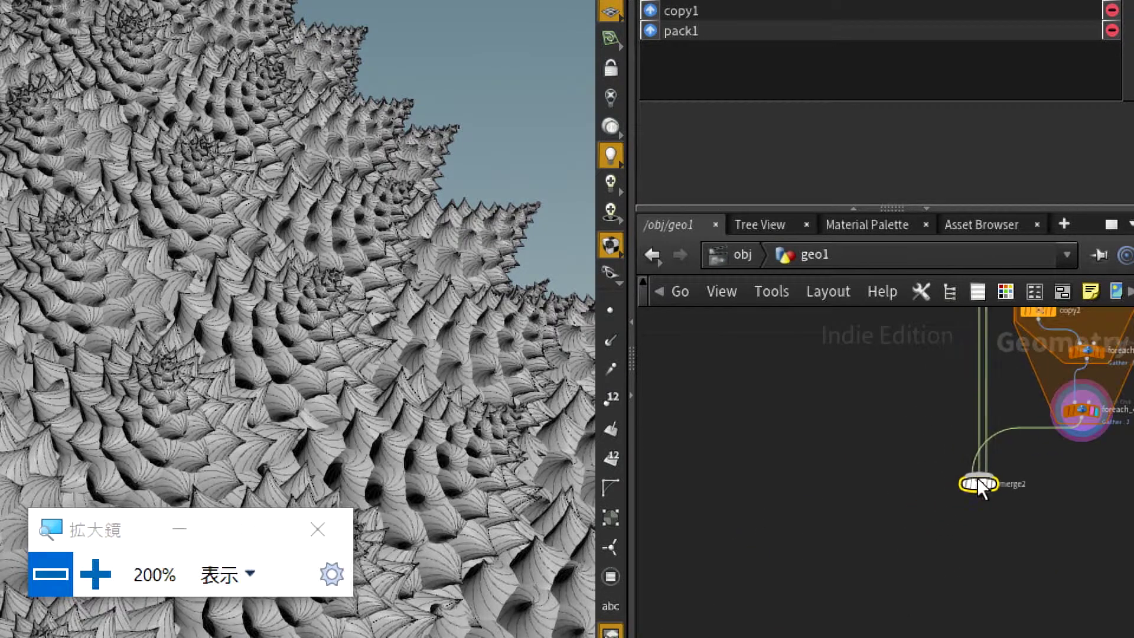
left_click_drag(885, 208, 889, 124)
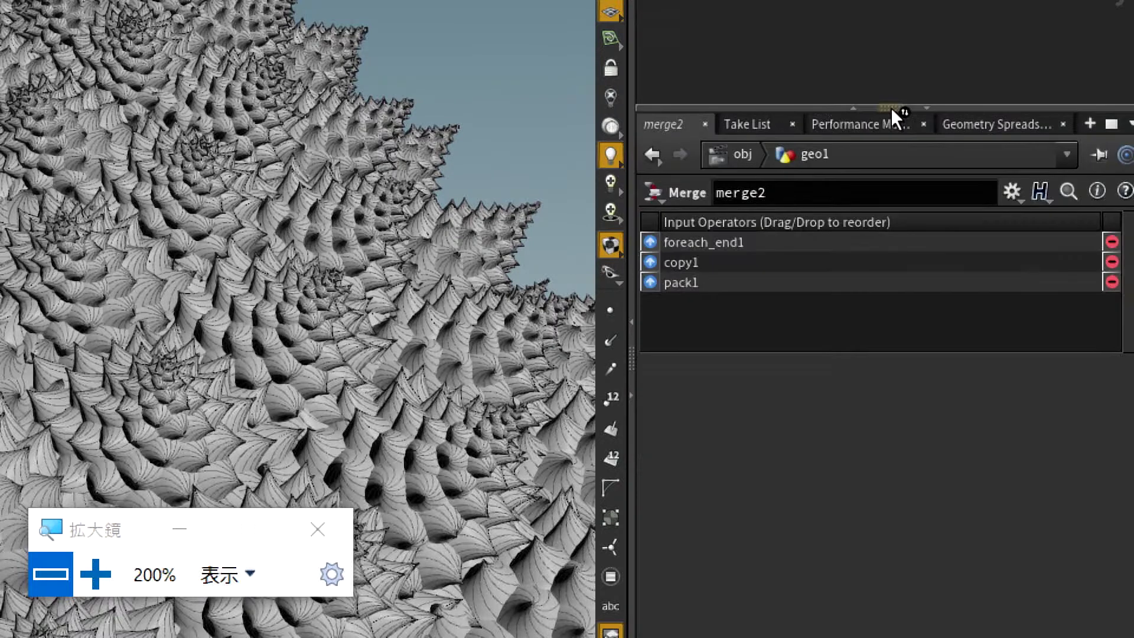
Step: Move merge2 closer to the foreach block and nudge copy1 upward
scroll(881, 502, "up", 3)
scroll(881, 503, "up", 2)
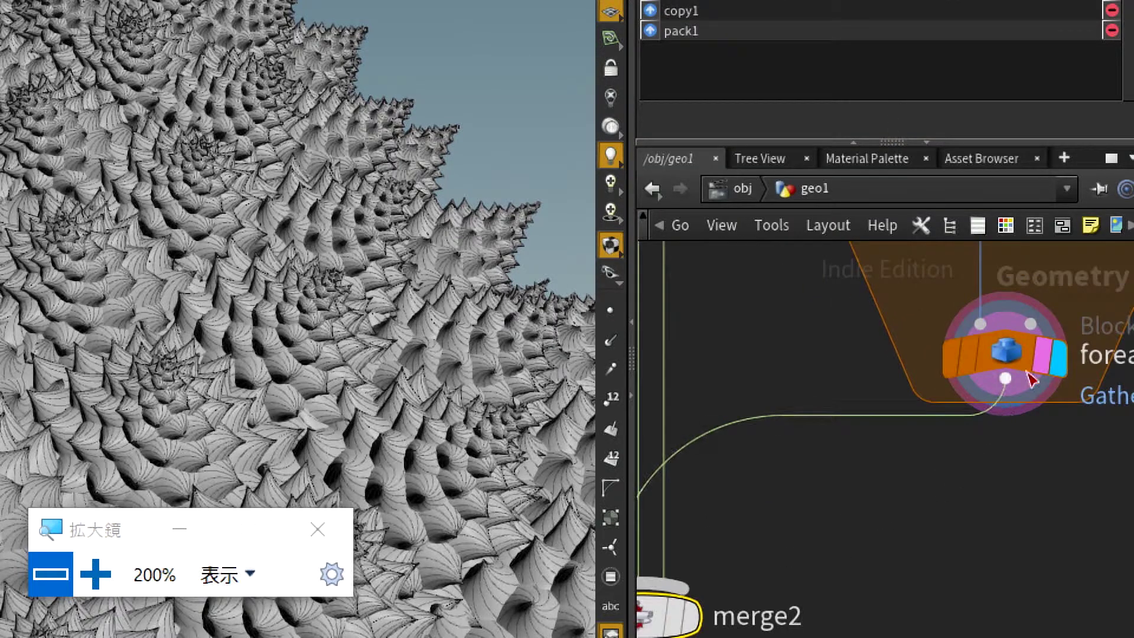
scroll(1004, 366, "down", 1)
scroll(998, 369, "down", 4)
scroll(864, 435, "up", 3)
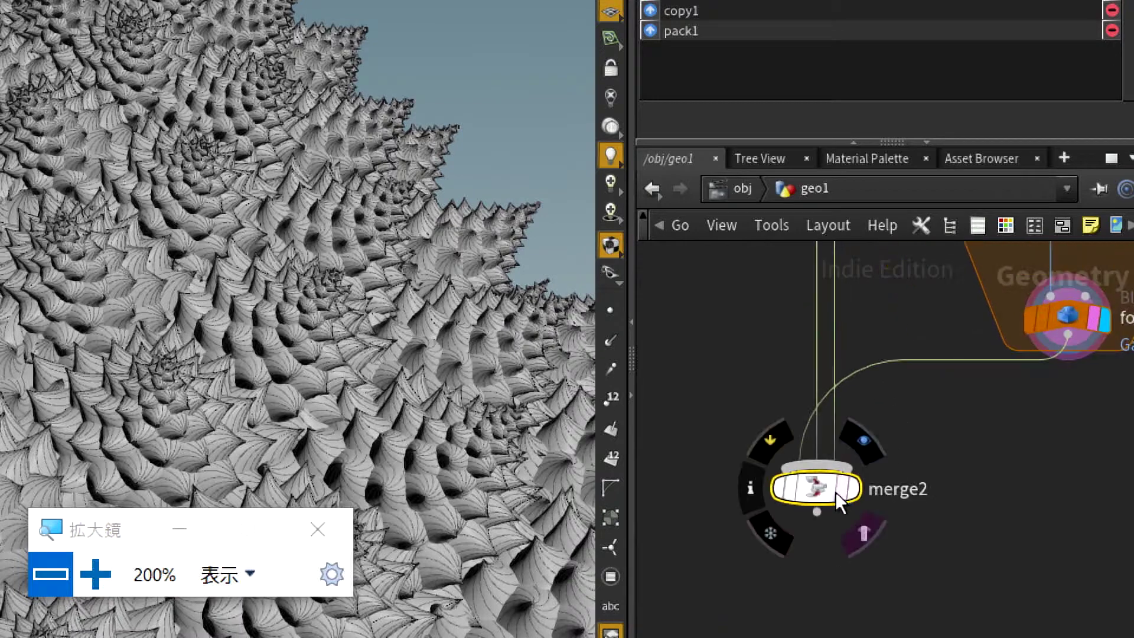
left_click_drag(835, 491, 842, 458)
middle_click_drag(1028, 446, 810, 512)
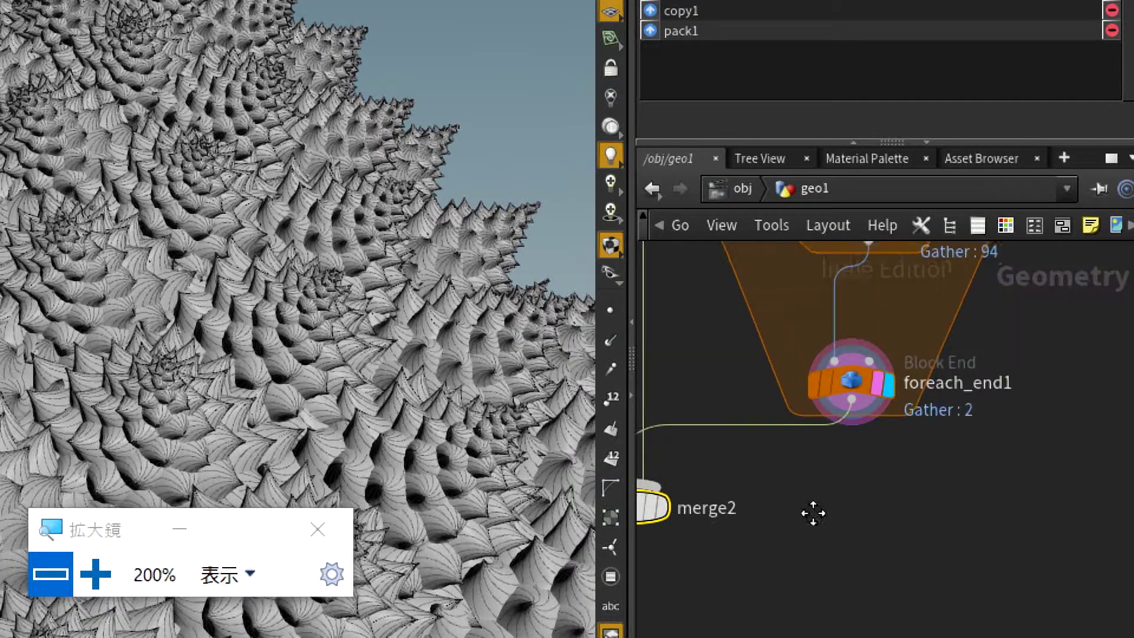
scroll(865, 426, "down", 3)
scroll(865, 426, "down", 2)
middle_click_drag(828, 357, 871, 404)
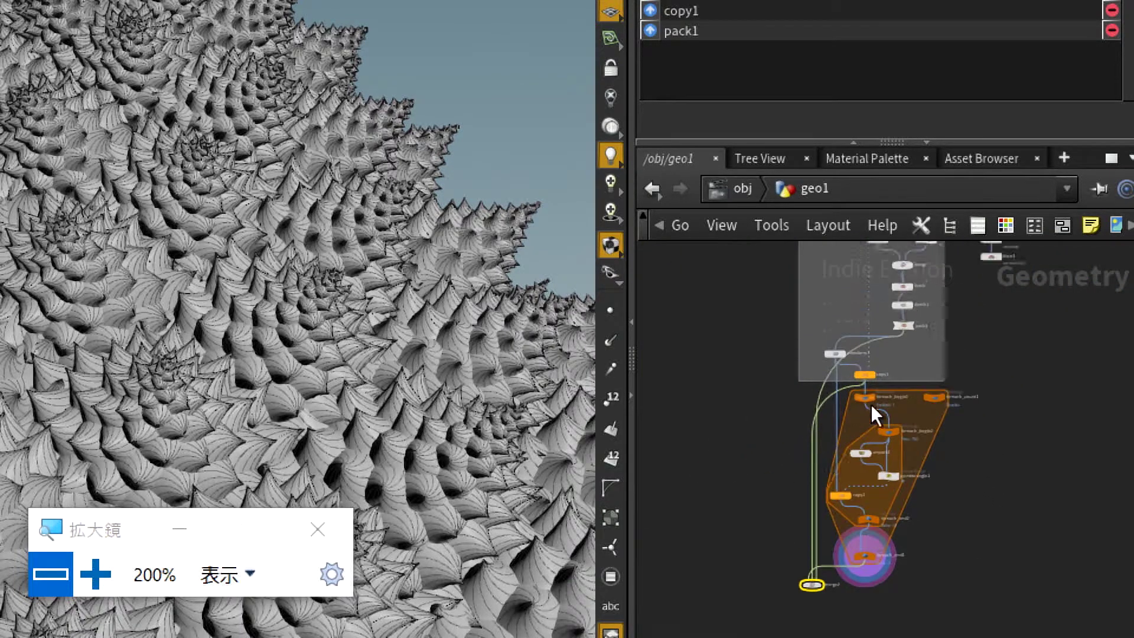
scroll(863, 372, "up", 3)
scroll(854, 354, "up", 2)
mouse_move(853, 351)
left_mouse_down()
mouse_move(862, 338)
mouse_move(850, 326)
left_mouse_up()
mouse_move(864, 374)
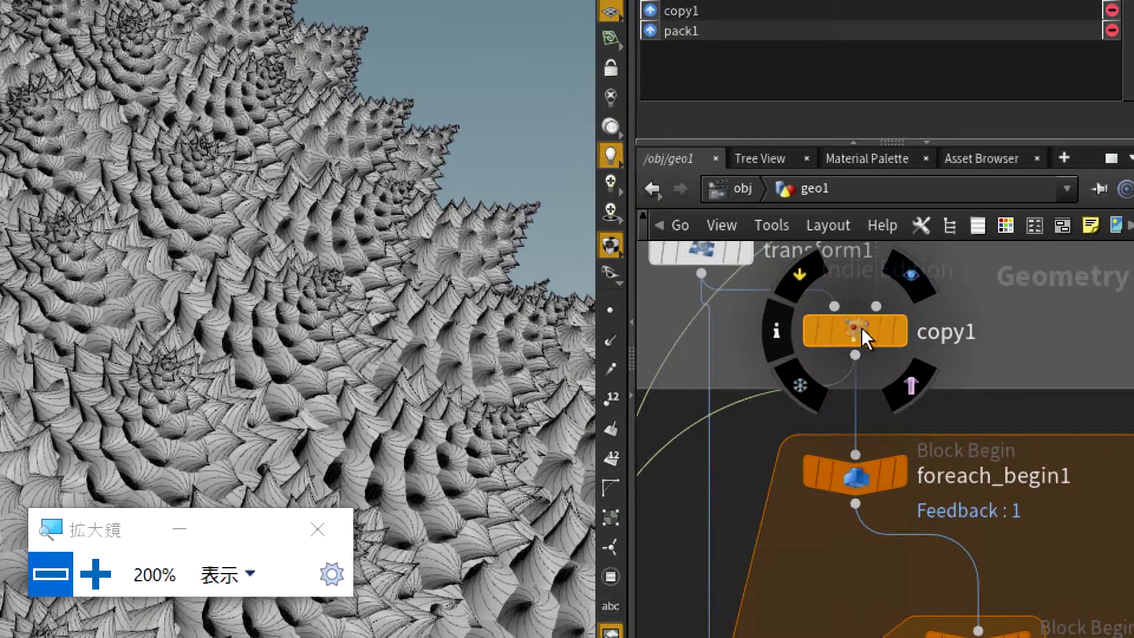
Step: Review copy1 and pack1, then show merge2's combined pyramid in the viewport
left_click(860, 328)
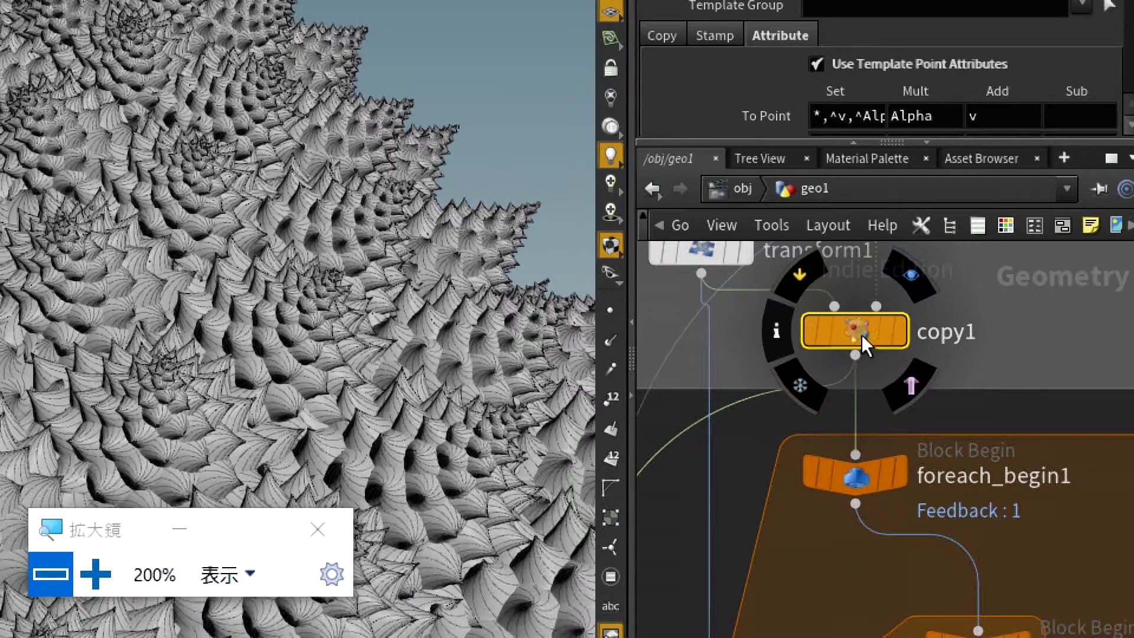
scroll(863, 311, "down", 3)
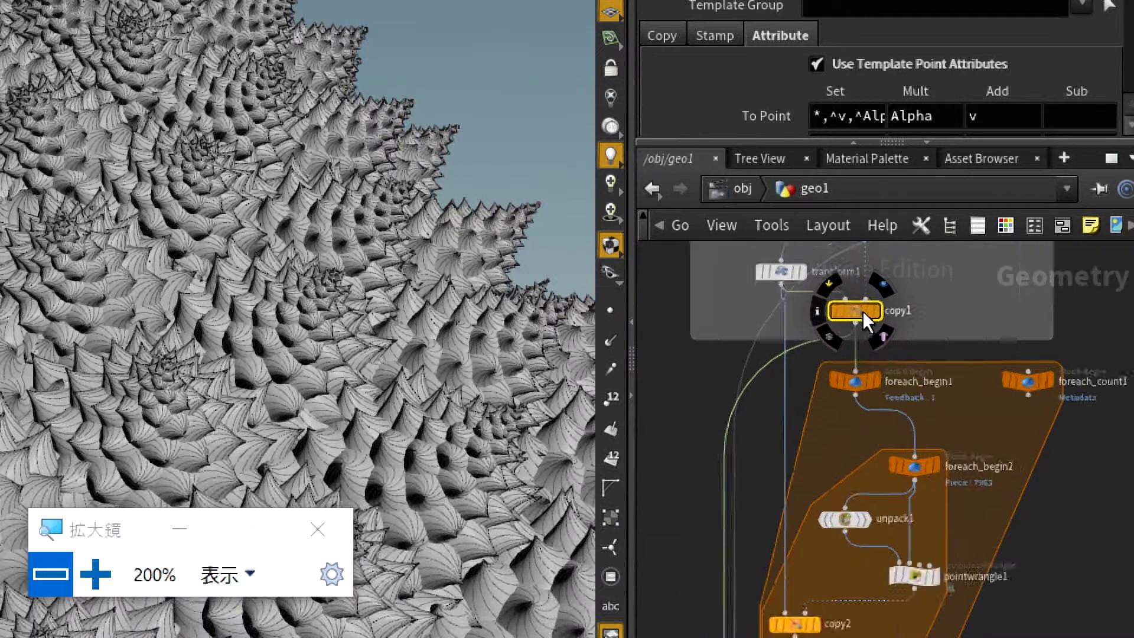
middle_click(862, 311)
scroll(942, 395, "down", 3)
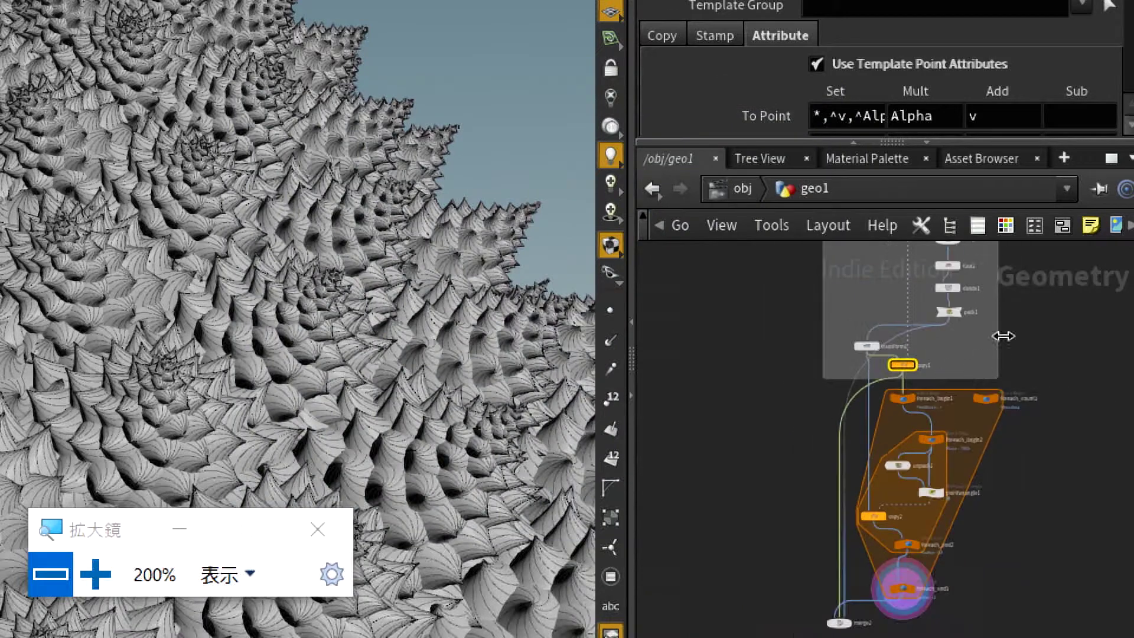
scroll(950, 372, "up", 2)
scroll(935, 381, "up", 3)
scroll(846, 346, "up", 1)
left_click(839, 344)
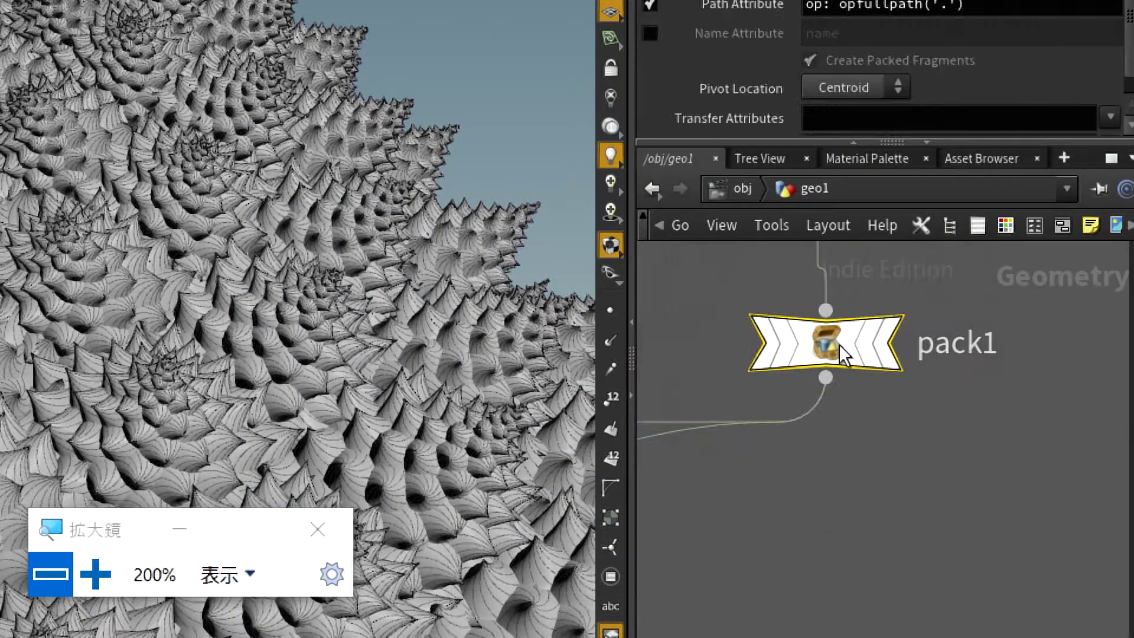
scroll(840, 326, "down", 3)
scroll(841, 328, "down", 2)
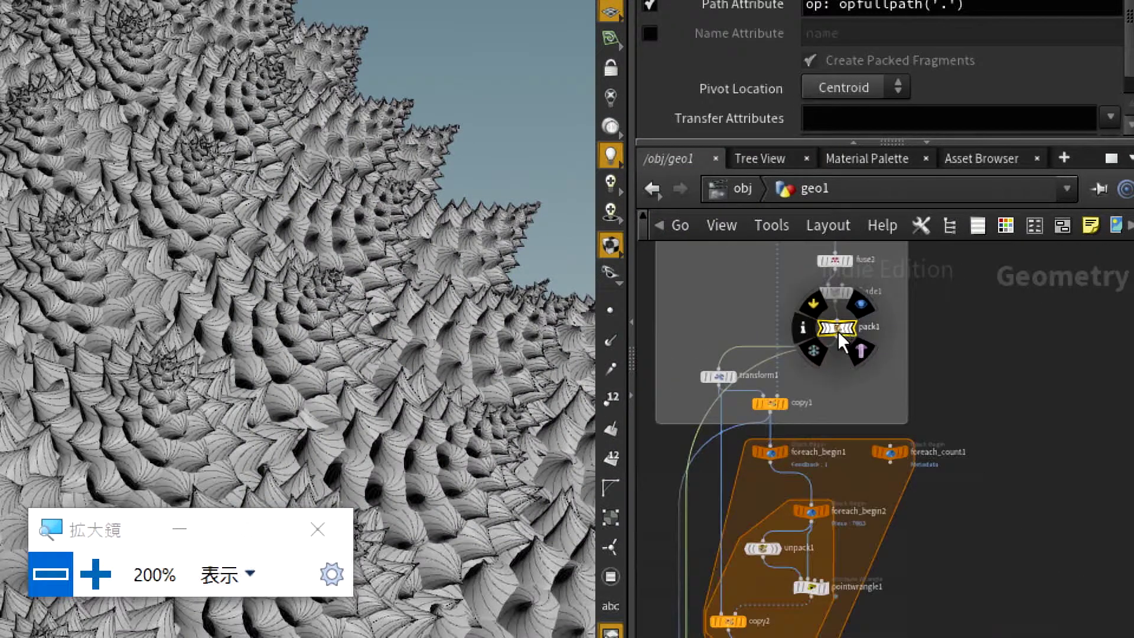
scroll(841, 336, "up", 3)
scroll(937, 306, "down", 3)
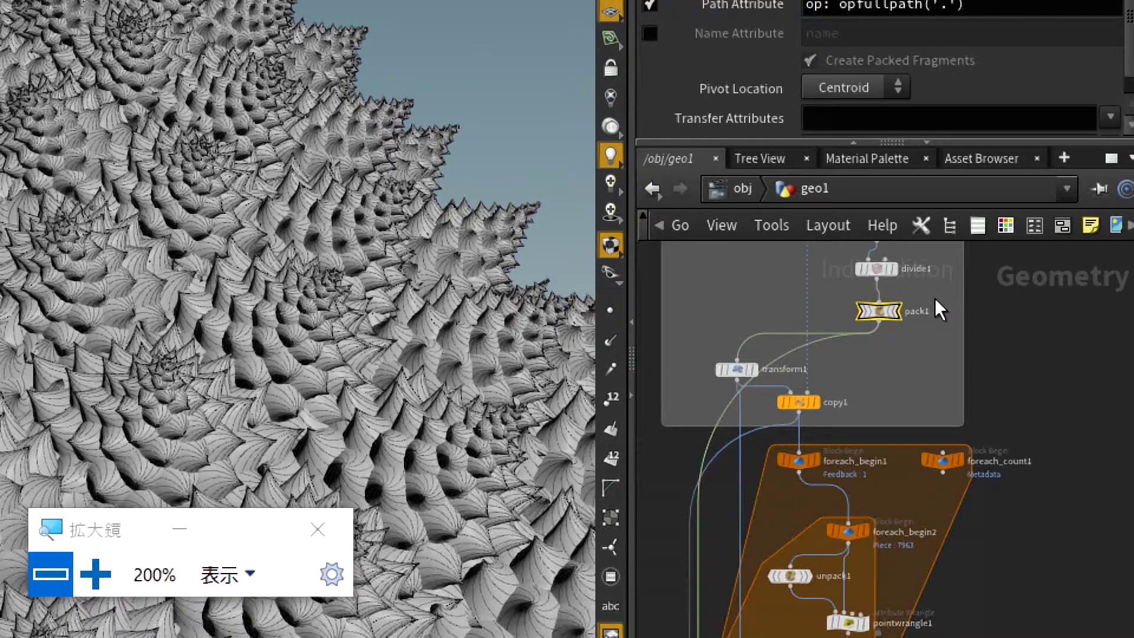
scroll(937, 306, "down", 3)
scroll(842, 496, "up", 3)
scroll(836, 481, "up", 3)
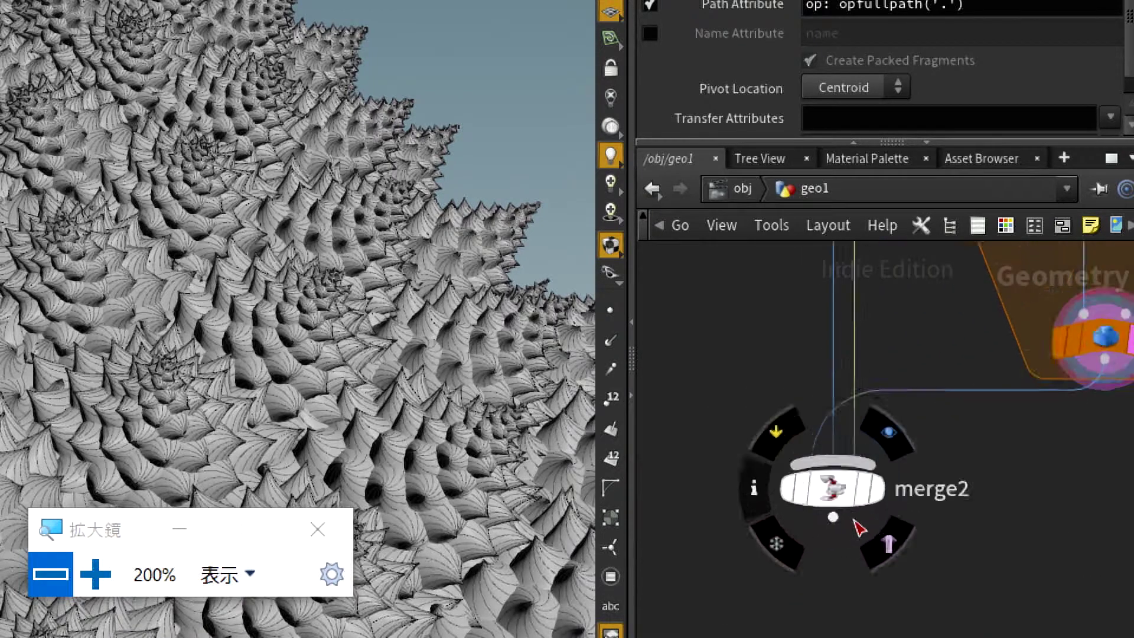
left_click(879, 480)
Step: Orbit the fractal pyramid and read merge2's attribute-mismatch warning across 8,059 packed pieces
mouse_move(422, 251)
left_mouse_down()
mouse_move(436, 291)
mouse_move(467, 172)
mouse_move(471, 283)
mouse_move(481, 173)
mouse_move(417, 317)
mouse_move(562, 258)
mouse_move(408, 237)
mouse_move(286, 152)
mouse_move(225, 183)
mouse_move(203, 228)
mouse_move(252, 360)
mouse_move(266, 314)
mouse_move(413, 367)
mouse_move(451, 218)
mouse_move(245, 270)
mouse_move(141, 342)
mouse_move(144, 299)
mouse_move(299, 212)
mouse_move(237, 304)
mouse_move(320, 266)
mouse_move(266, 256)
mouse_move(280, 226)
mouse_move(398, 236)
mouse_move(342, 208)
mouse_move(367, 311)
mouse_move(332, 127)
mouse_move(273, 89)
mouse_move(585, 351)
left_mouse_up()
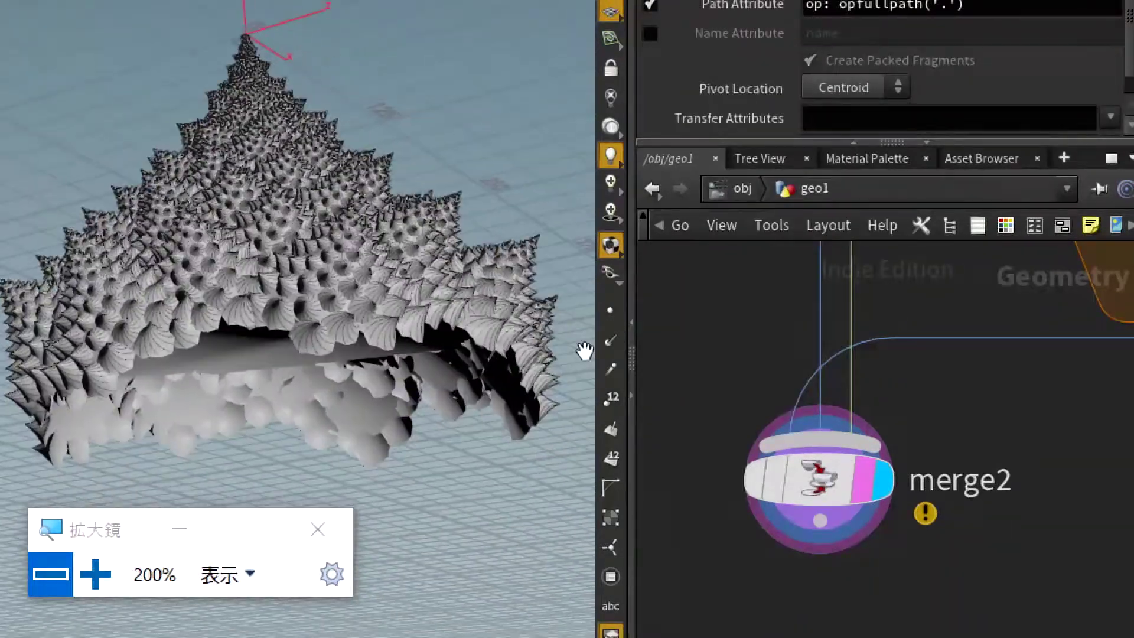
middle_click(808, 480)
mouse_move(362, 336)
left_mouse_down()
mouse_move(235, 235)
mouse_move(215, 355)
mouse_move(259, 388)
mouse_move(327, 331)
mouse_move(372, 324)
left_mouse_up()
scroll(368, 322, "up", 3)
scroll(355, 277, "down", 3)
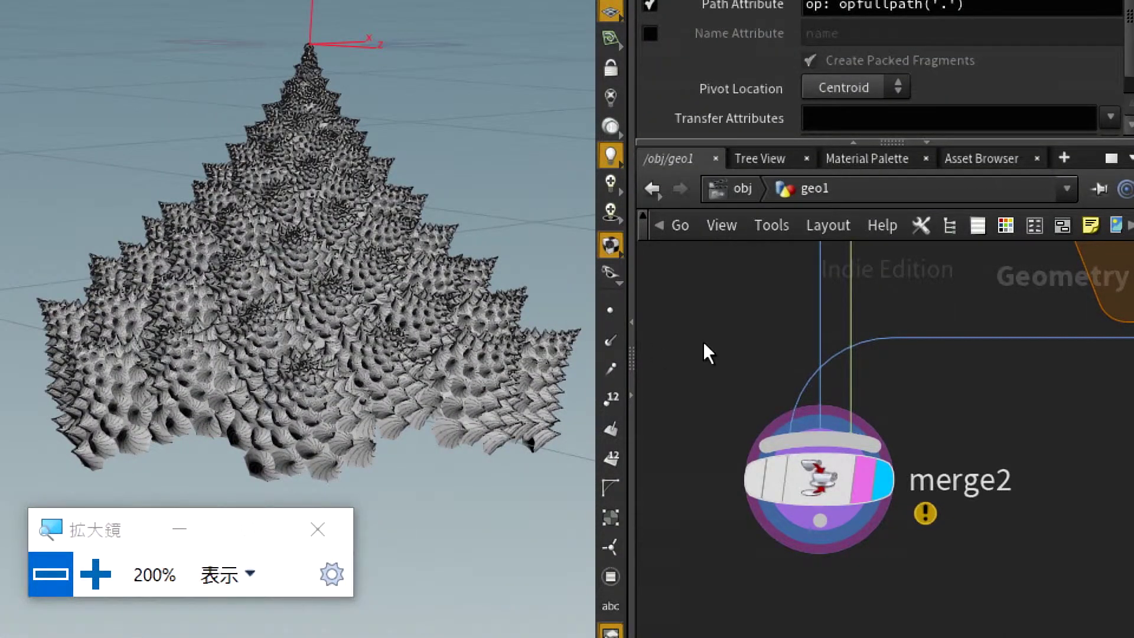
scroll(703, 337, "down", 3)
scroll(747, 473, "up", 1)
Step: Create vdbfrompolygons1 below merge2 and enlarge the parameter pane to show its settings
key("Tab")
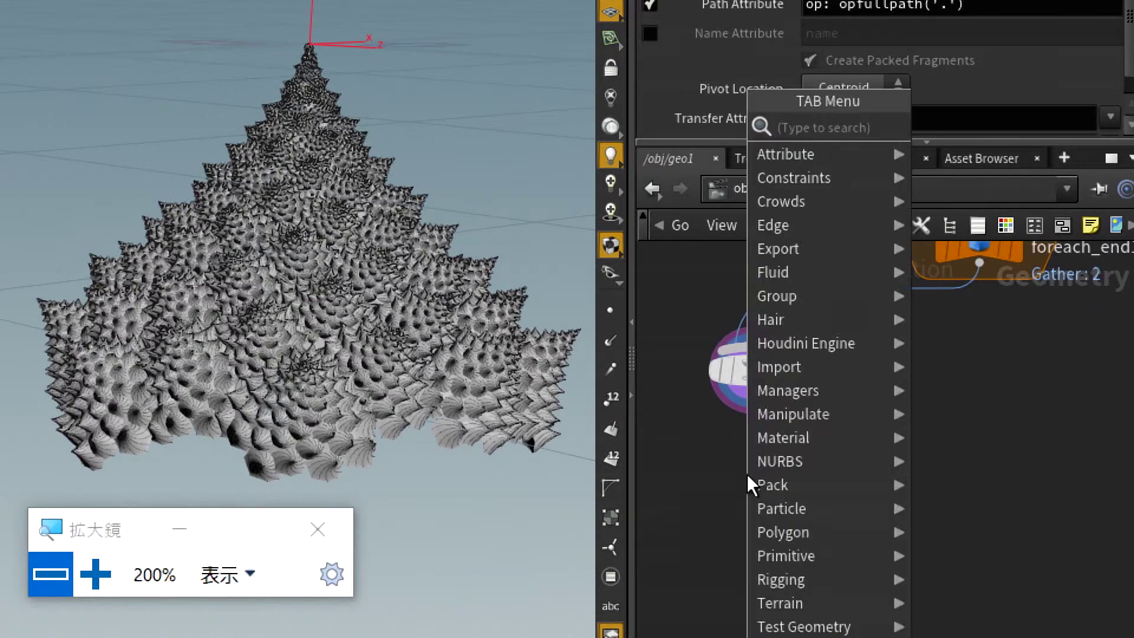
type("vdb f")
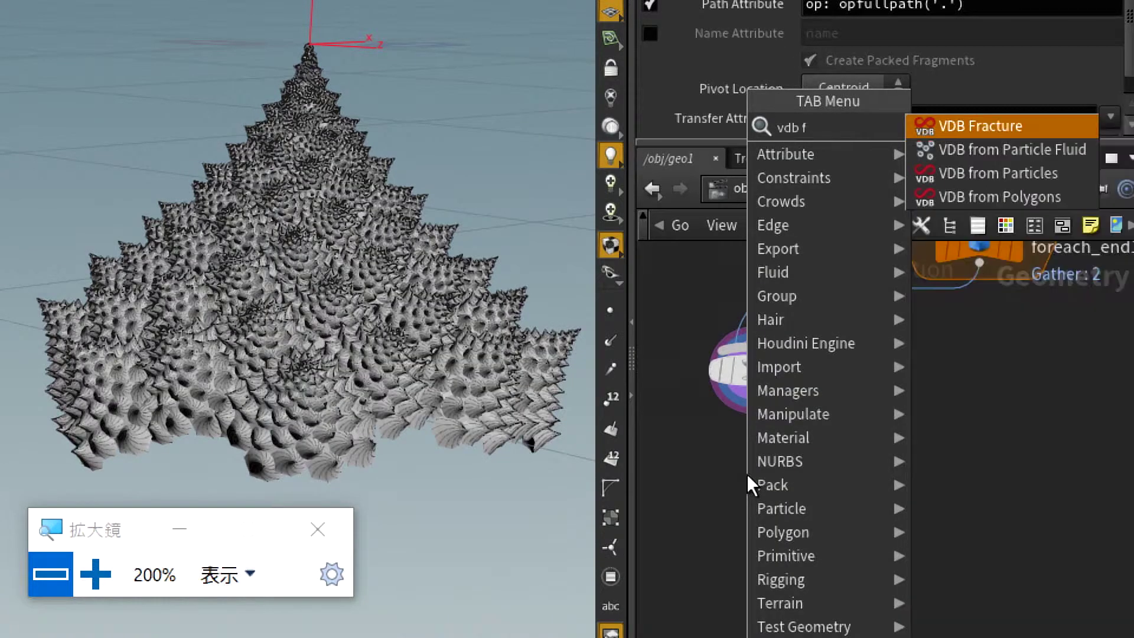
type("om")
key("BackSpace")
key("BackSpace")
type("rom po")
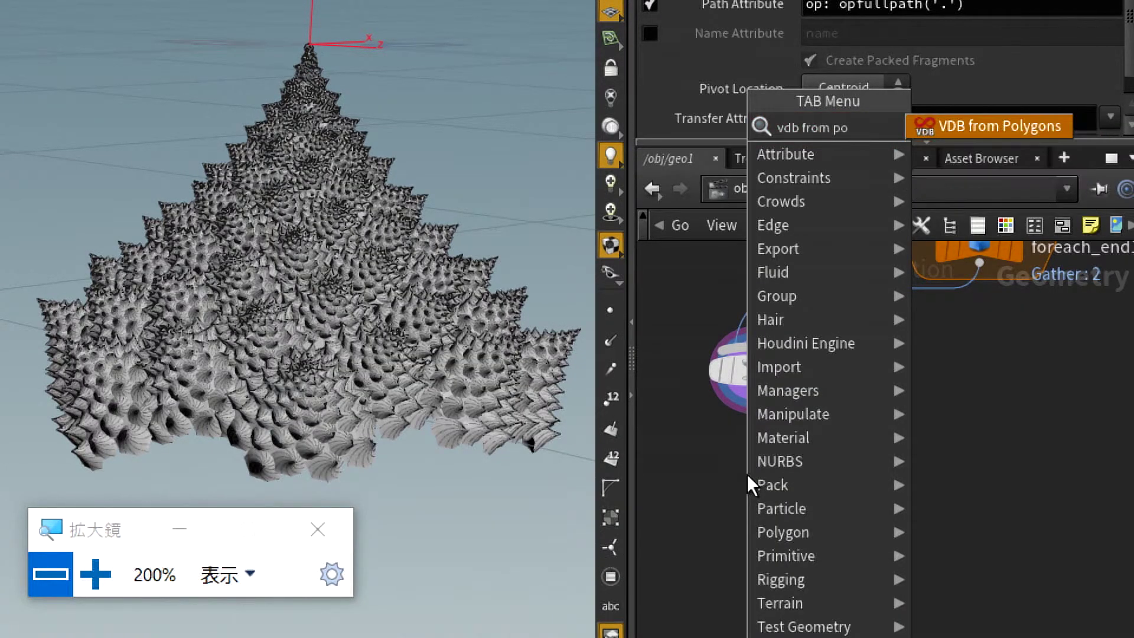
type("lygon")
key("Return")
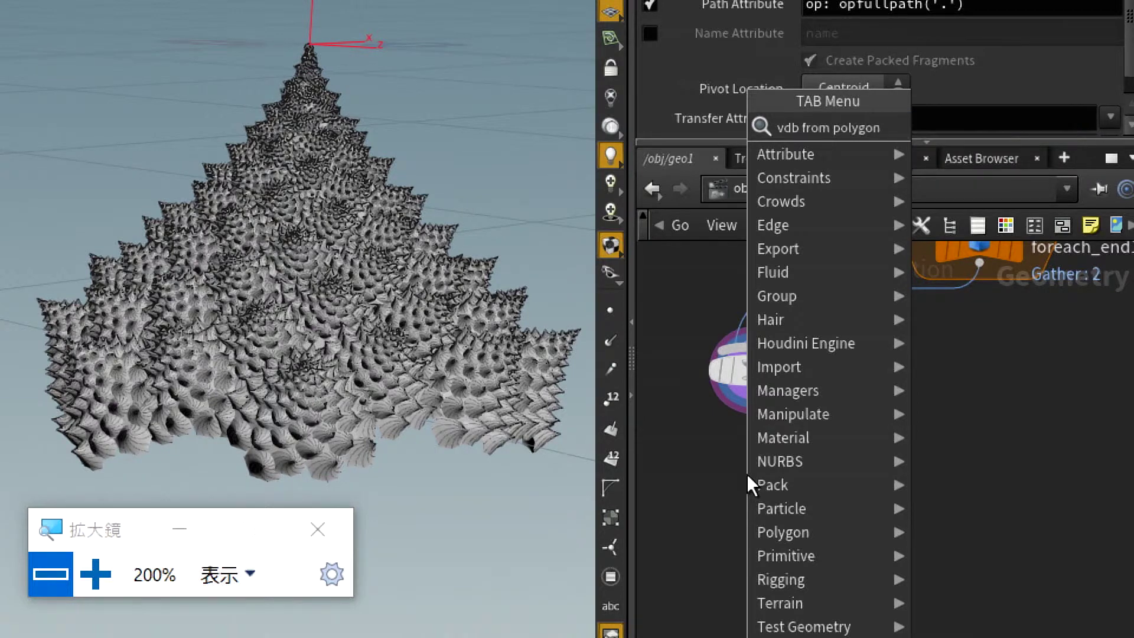
left_click(747, 474)
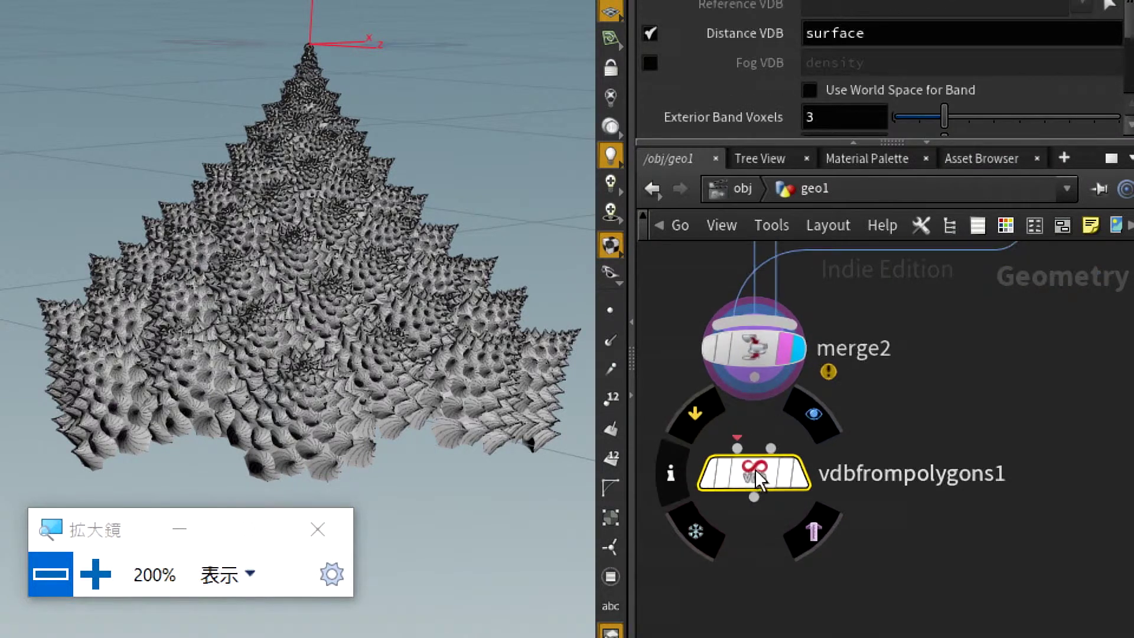
scroll(760, 475, "up", 1)
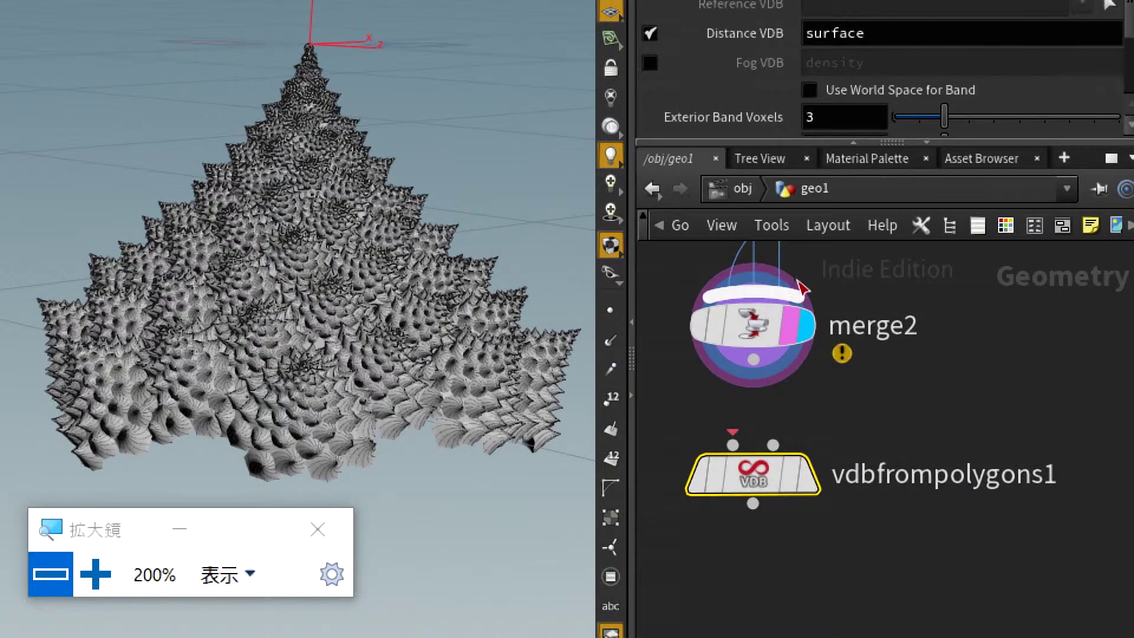
scroll(820, 401, "down", 1)
left_click_drag(893, 141, 893, 197)
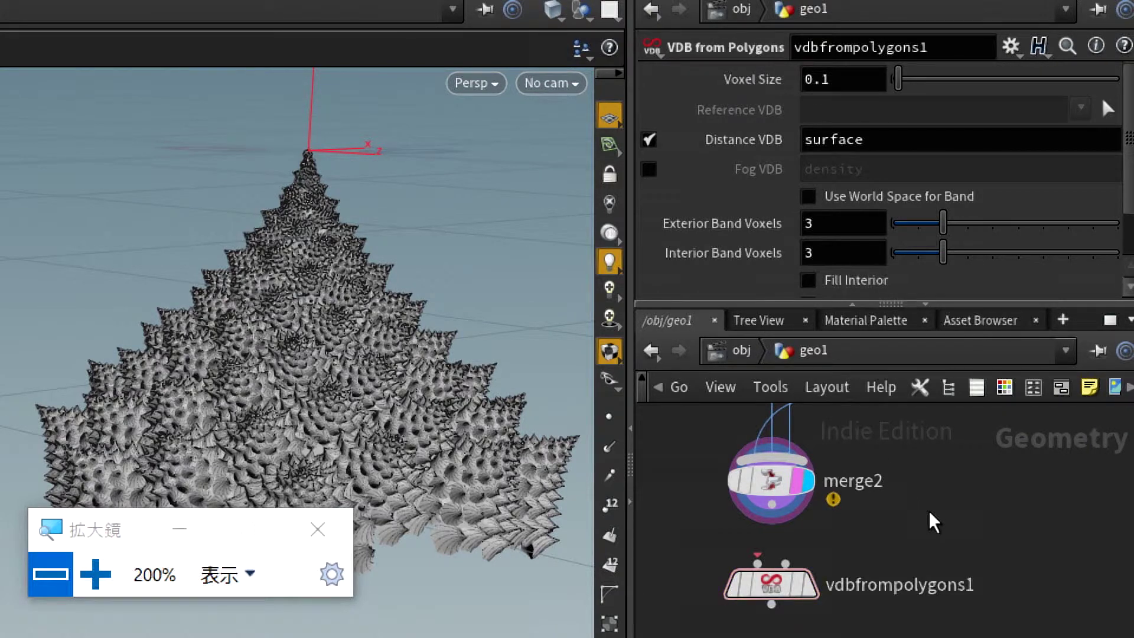
Step: Set the CONTROLLER null's voxel size to 0.404 and copy that parameter
scroll(933, 520, "down", 3)
scroll(932, 519, "up", 2)
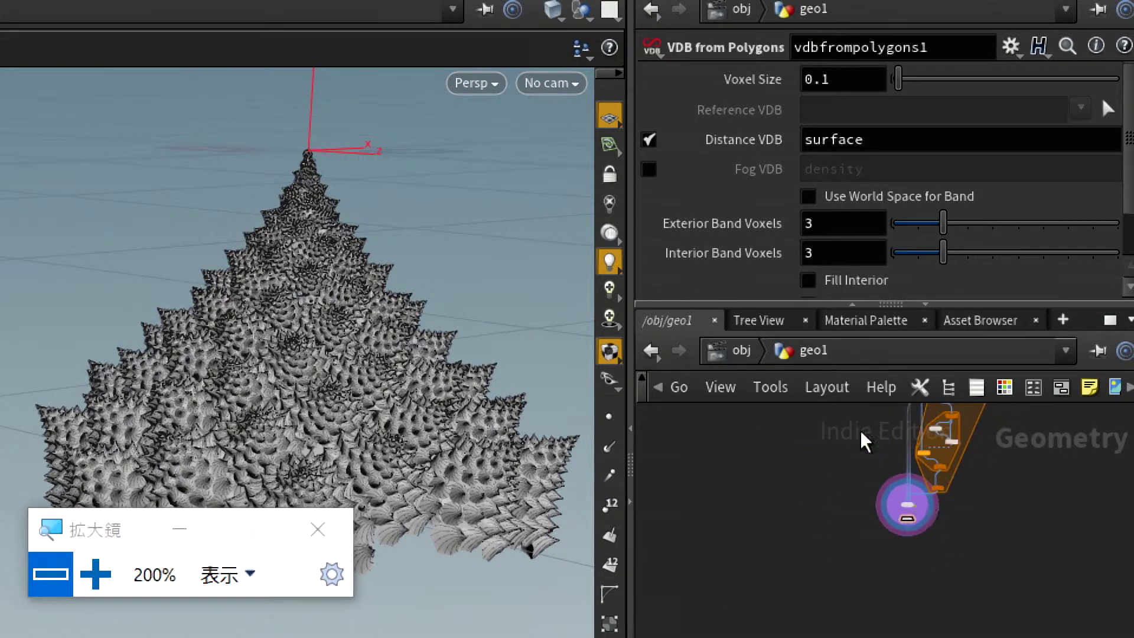
middle_click_drag(863, 440, 878, 537)
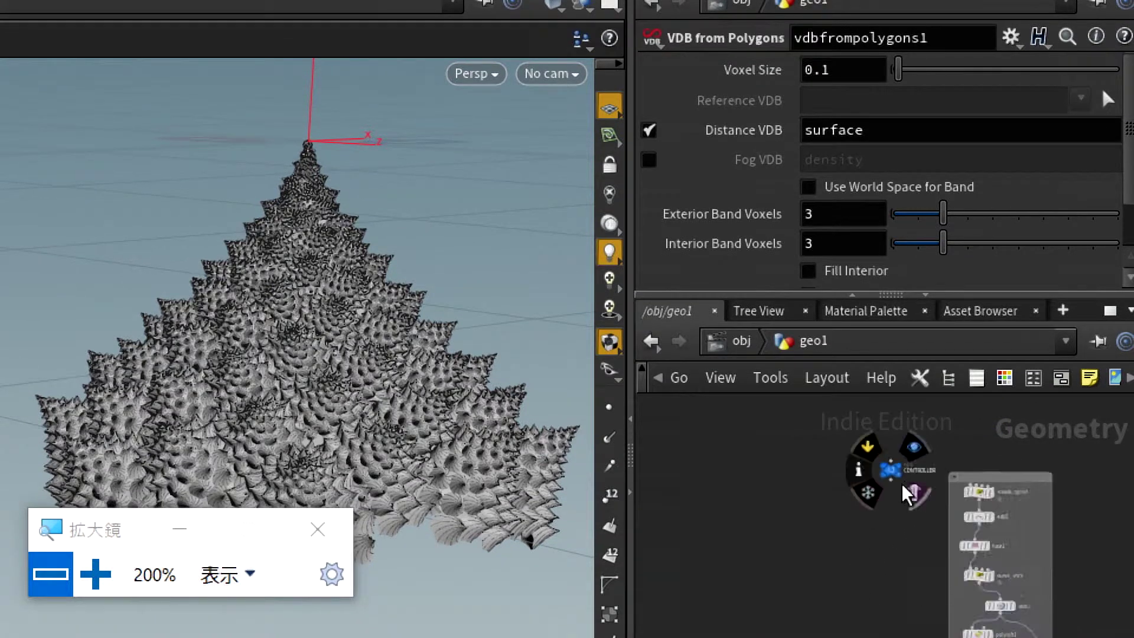
scroll(905, 495, "up", 2)
scroll(906, 499, "up", 2)
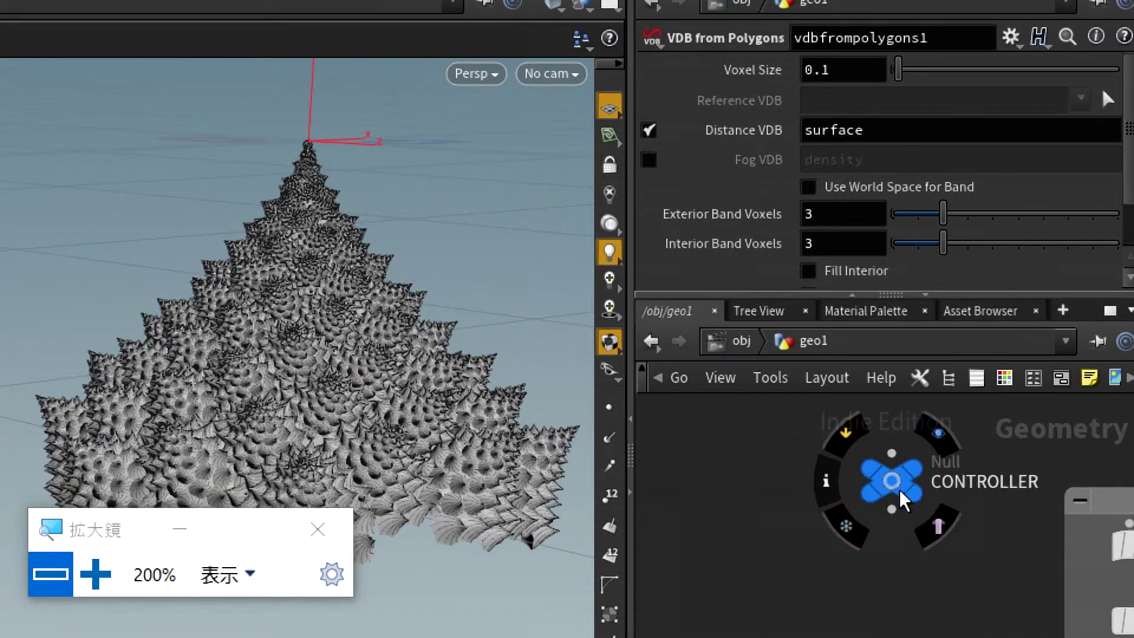
left_click(898, 477)
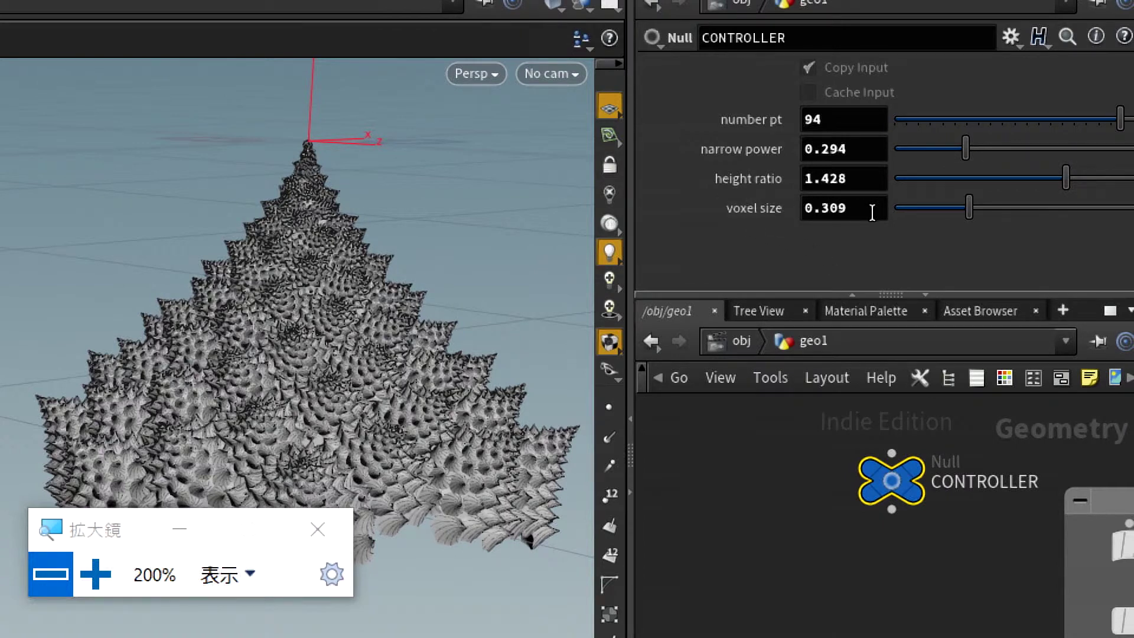
mouse_move(989, 203)
left_mouse_down()
mouse_move(1027, 202)
mouse_move(993, 207)
left_mouse_up()
left_click(856, 206)
right_click(856, 206)
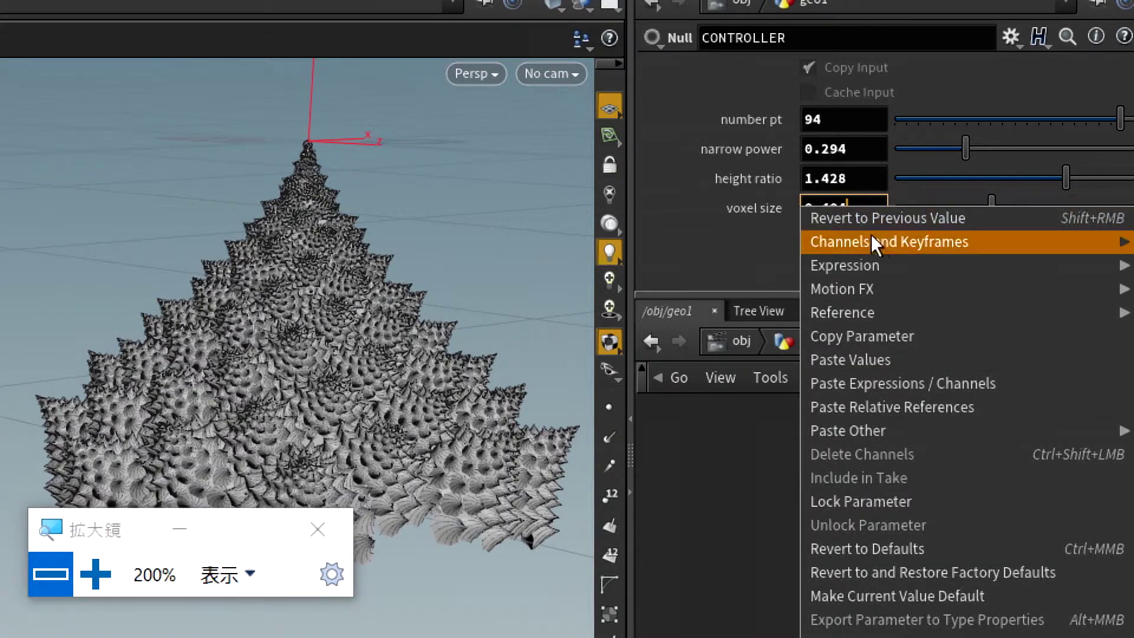
left_click(872, 334)
Step: Link vdbfrompolygons1's Voxel Size to ch("../CONTROLLER/voxel_size") as a relative reference
scroll(816, 502, "down", 3)
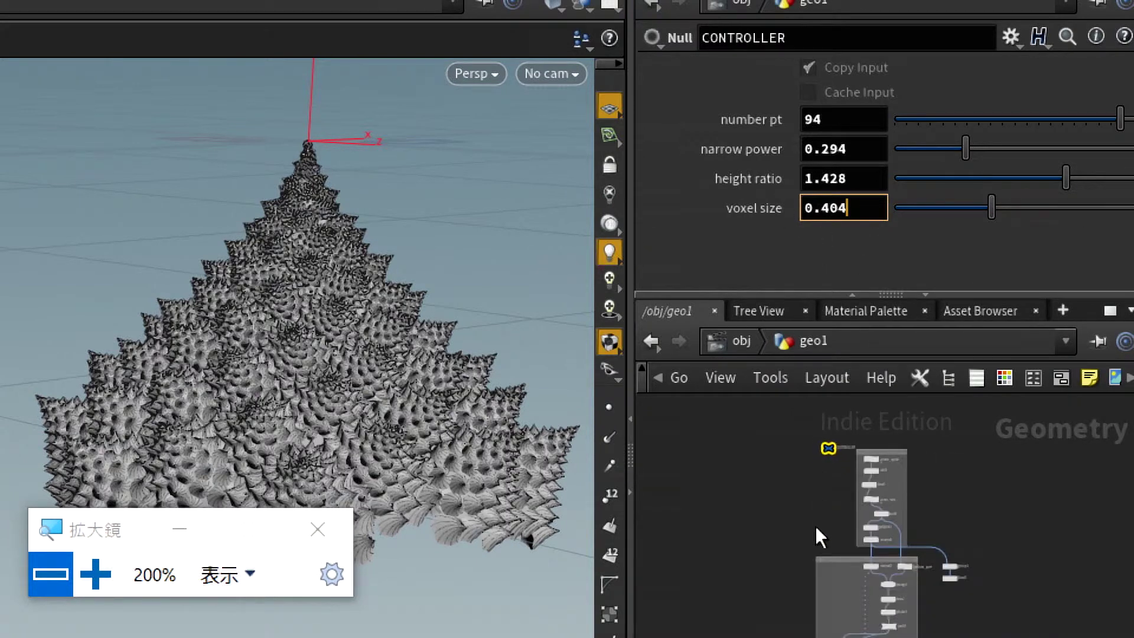
scroll(827, 532, "down", 3)
scroll(839, 562, "down", 3)
scroll(847, 496, "up", 5)
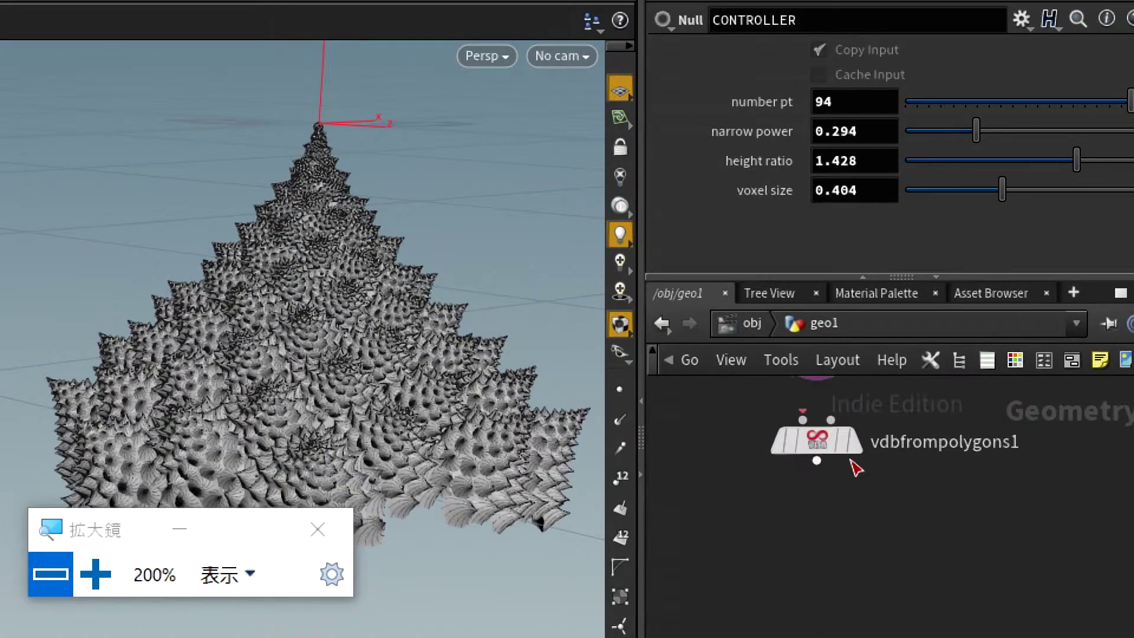
scroll(862, 520, "up", 2)
left_click(821, 494)
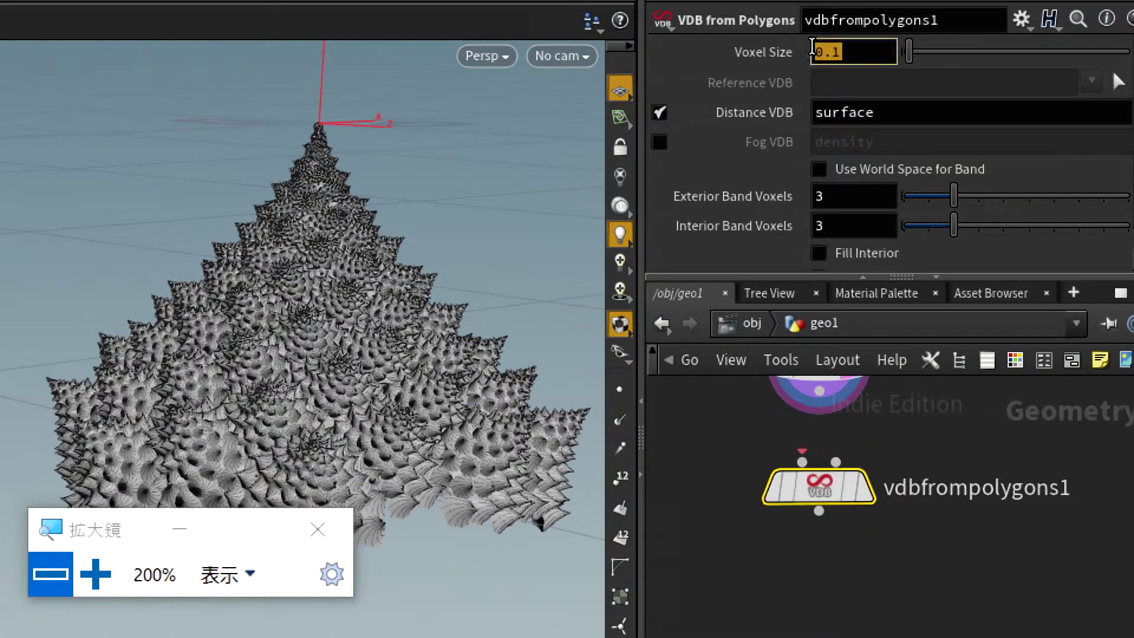
right_click(834, 52)
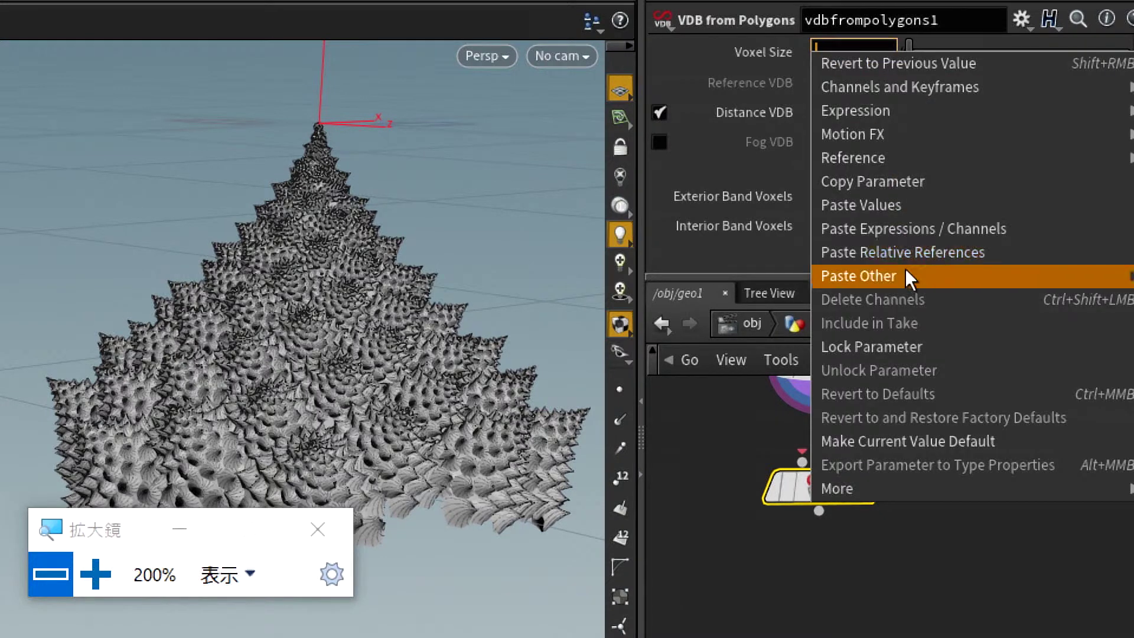
left_click(865, 251)
key("Return")
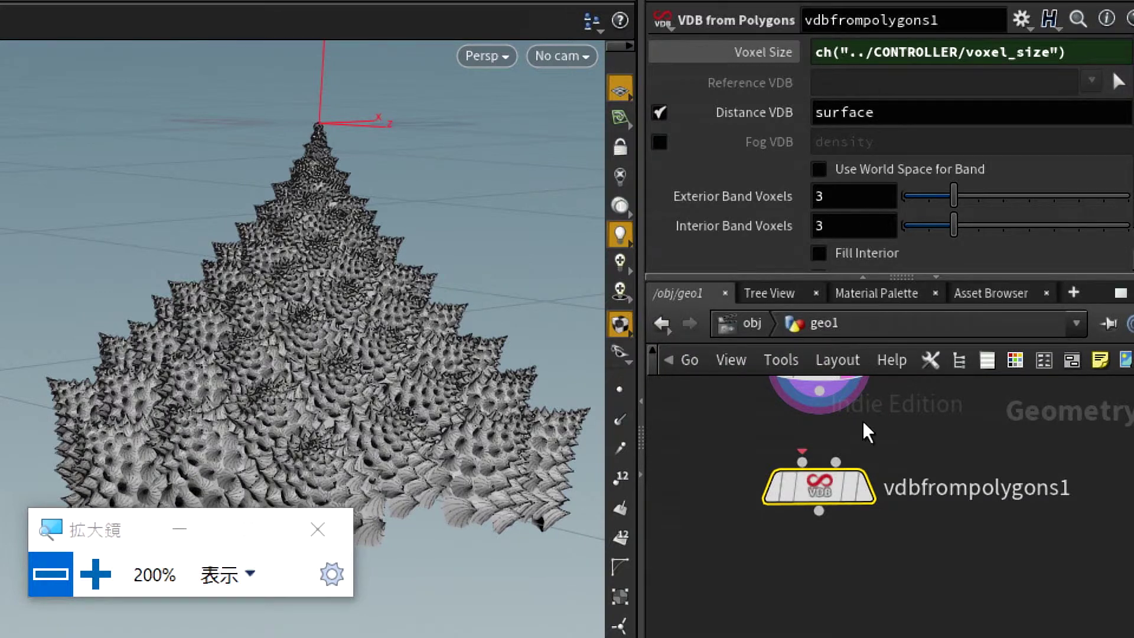
middle_click_drag(867, 433, 866, 454)
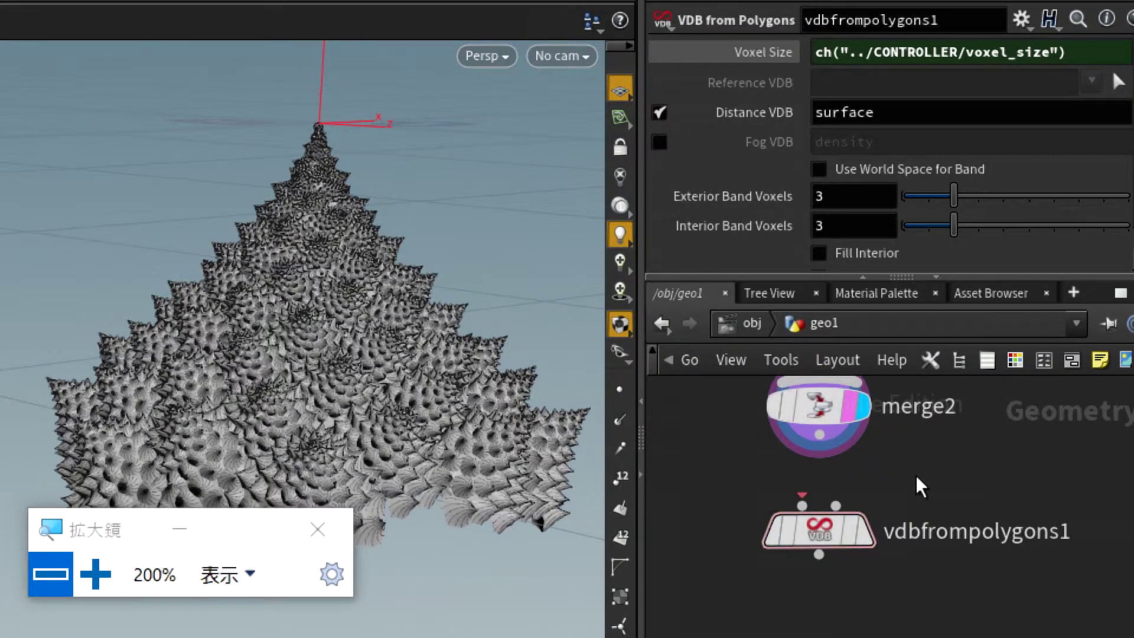
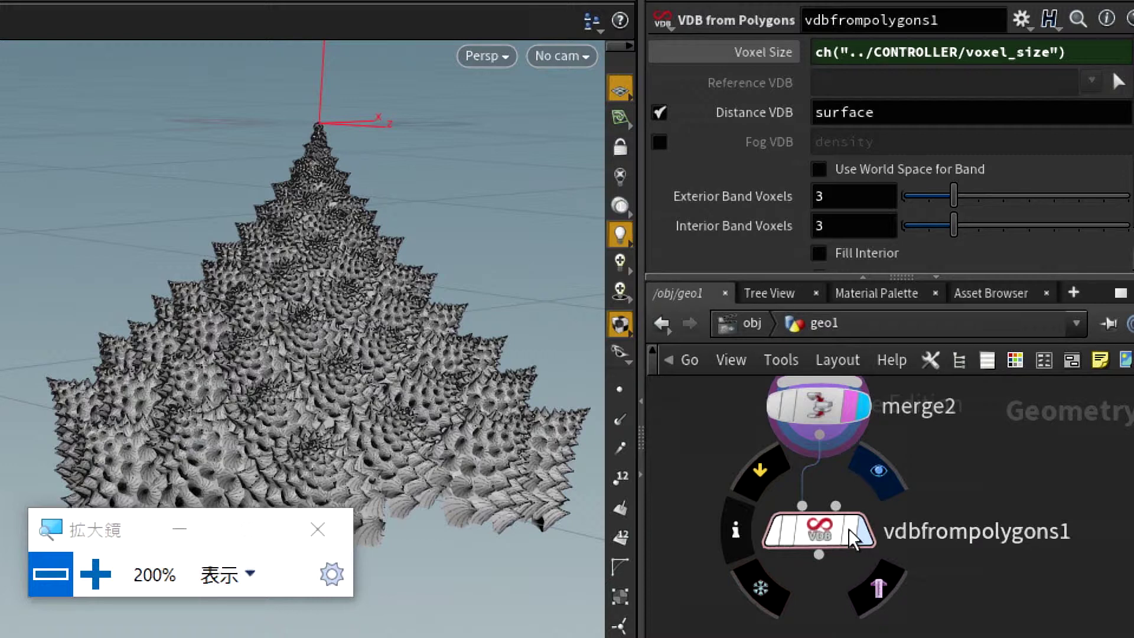
Step: Display vdbfrompolygons1 and zoom into a close-up of the smoothed, porous pyramid surface
left_click(853, 538)
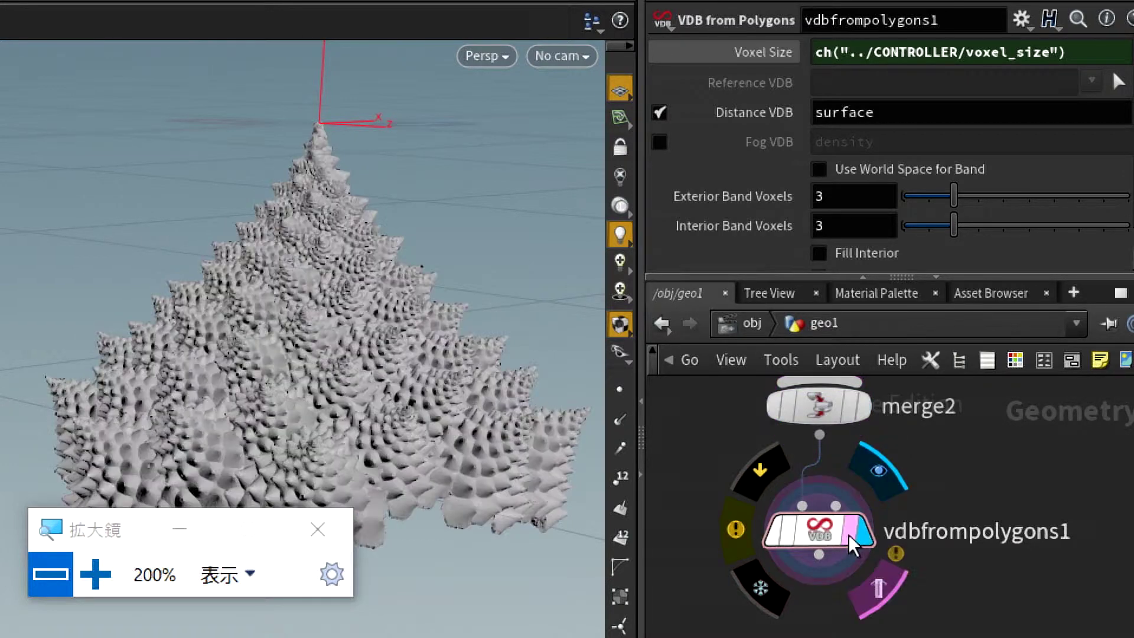
scroll(367, 400, "up", 3)
scroll(367, 400, "up", 4)
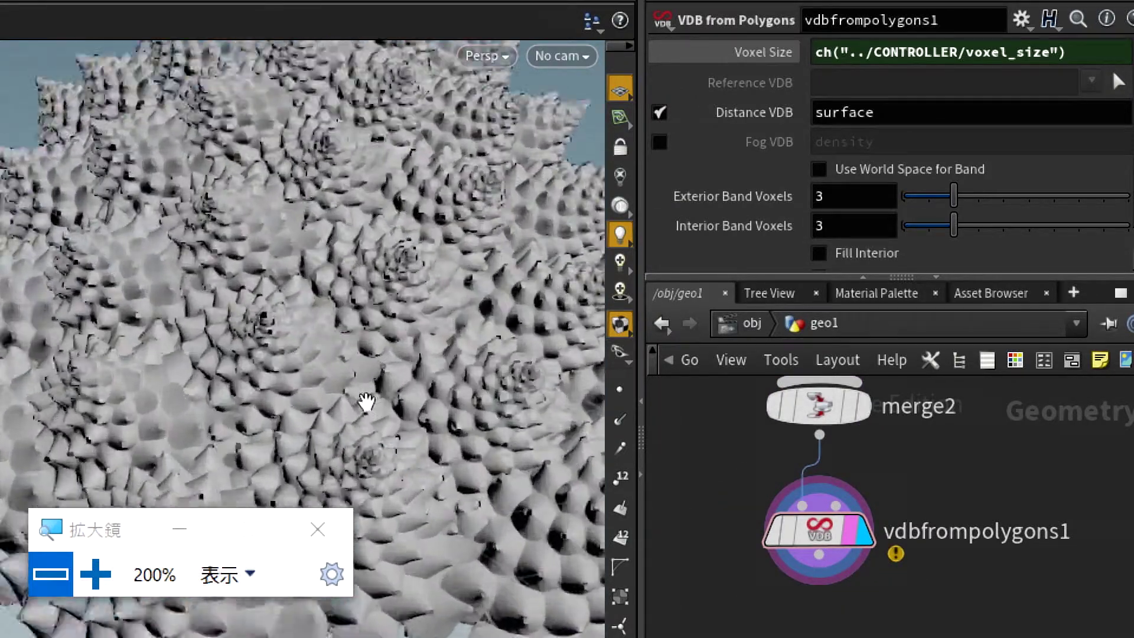
scroll(399, 327, "up", 4)
mouse_move(399, 326)
left_mouse_down()
mouse_move(352, 160)
mouse_move(228, 260)
mouse_move(458, 296)
mouse_move(442, 280)
mouse_move(375, 253)
mouse_move(438, 450)
mouse_move(573, 261)
mouse_move(409, 320)
mouse_move(426, 392)
mouse_move(446, 329)
mouse_move(593, 127)
mouse_move(459, 268)
mouse_move(463, 471)
mouse_move(458, 451)
mouse_move(458, 383)
mouse_move(481, 355)
mouse_move(654, 471)
left_mouse_up()
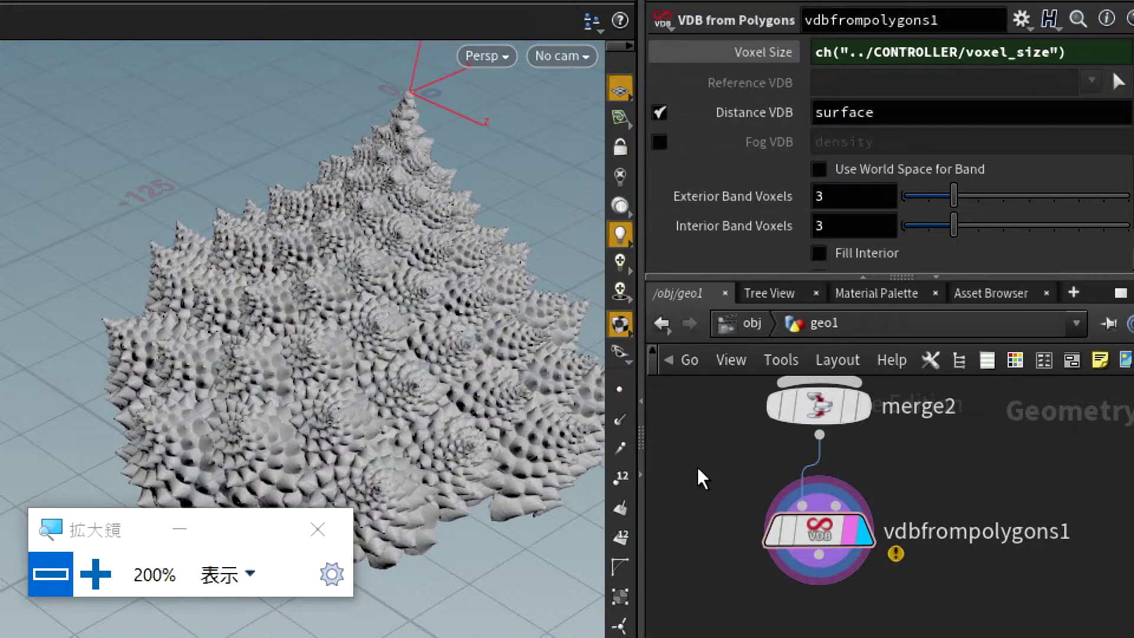
Step: Lower the view to study the spikes closely, then zoom back out
mouse_move(384, 313)
left_mouse_down()
mouse_move(367, 256)
mouse_move(393, 308)
mouse_move(506, 170)
mouse_move(357, 296)
mouse_move(390, 261)
mouse_move(410, 372)
mouse_move(354, 232)
mouse_move(280, 192)
mouse_move(278, 347)
mouse_move(298, 303)
mouse_move(317, 380)
mouse_move(291, 355)
mouse_move(298, 481)
mouse_move(234, 331)
mouse_move(384, 361)
left_mouse_up()
scroll(280, 192, "down", 3)
scroll(279, 190, "down", 3)
scroll(273, 167, "down", 3)
scroll(286, 228, "down", 2)
Step: Add a Convert VDB node below vdbfrompolygons1 with Convert To set to Polygons
scroll(753, 502, "down", 2)
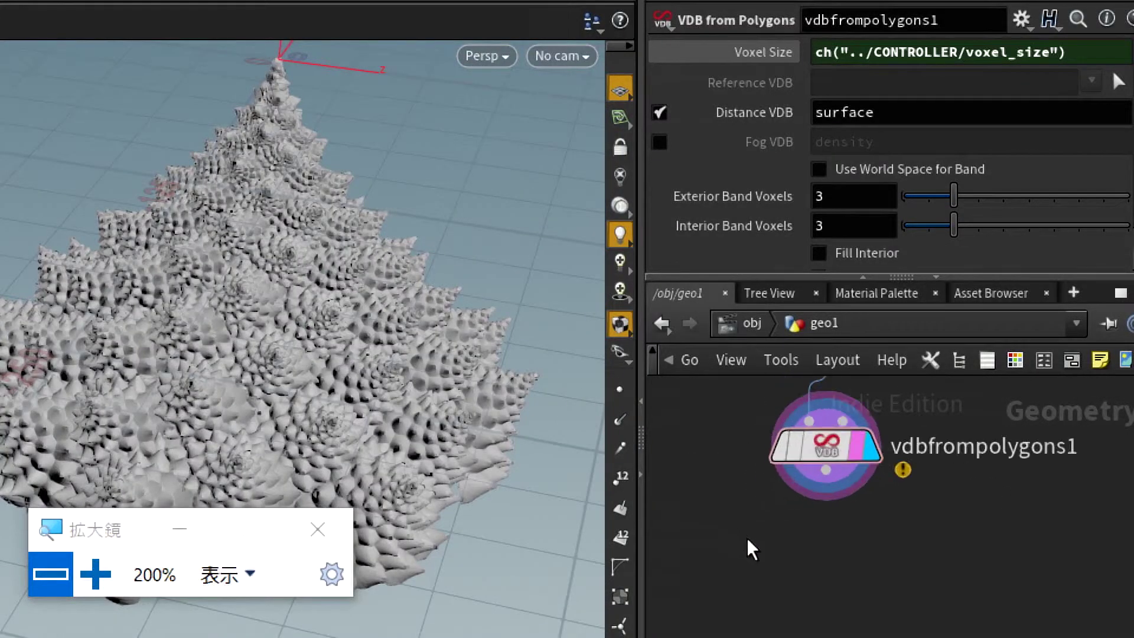
key("Tab")
type("conver")
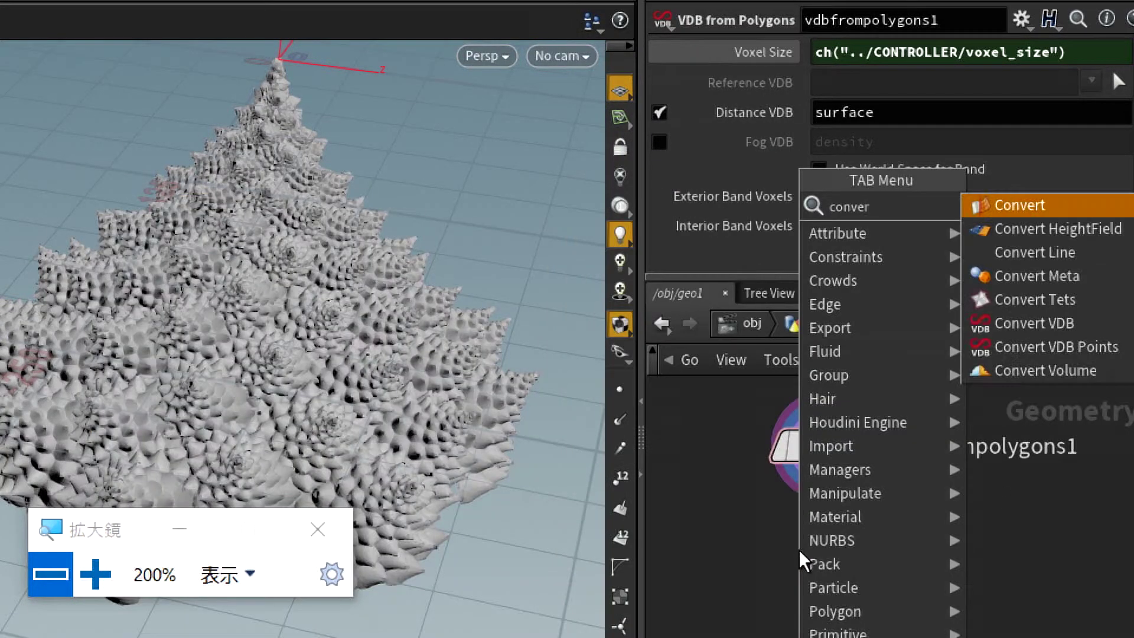
type("t vdb")
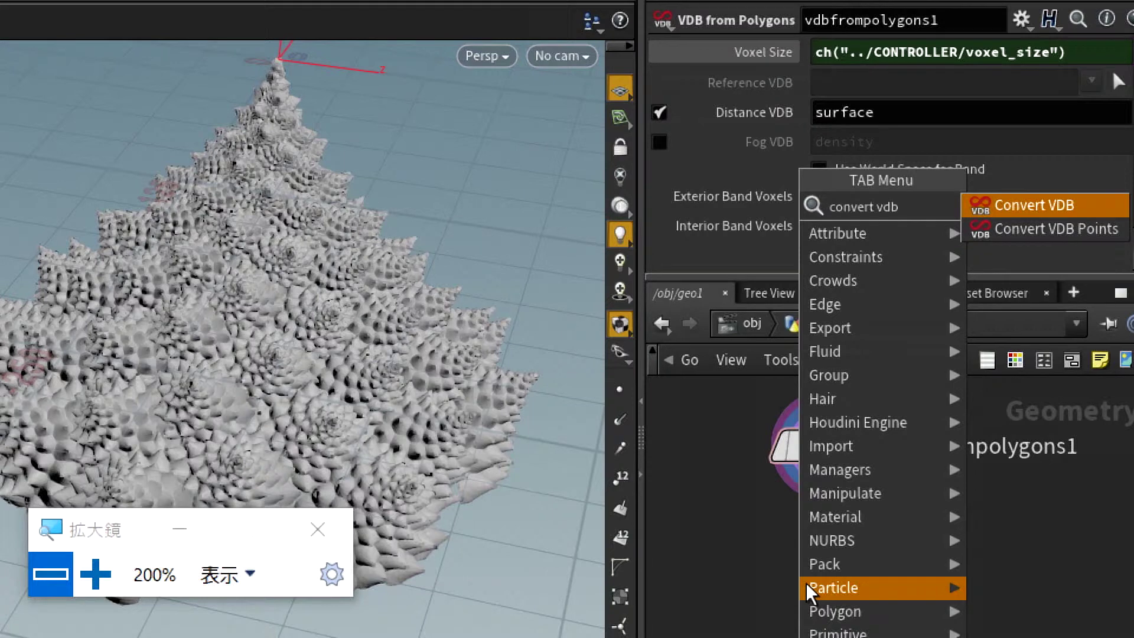
key("Return")
left_click(827, 547)
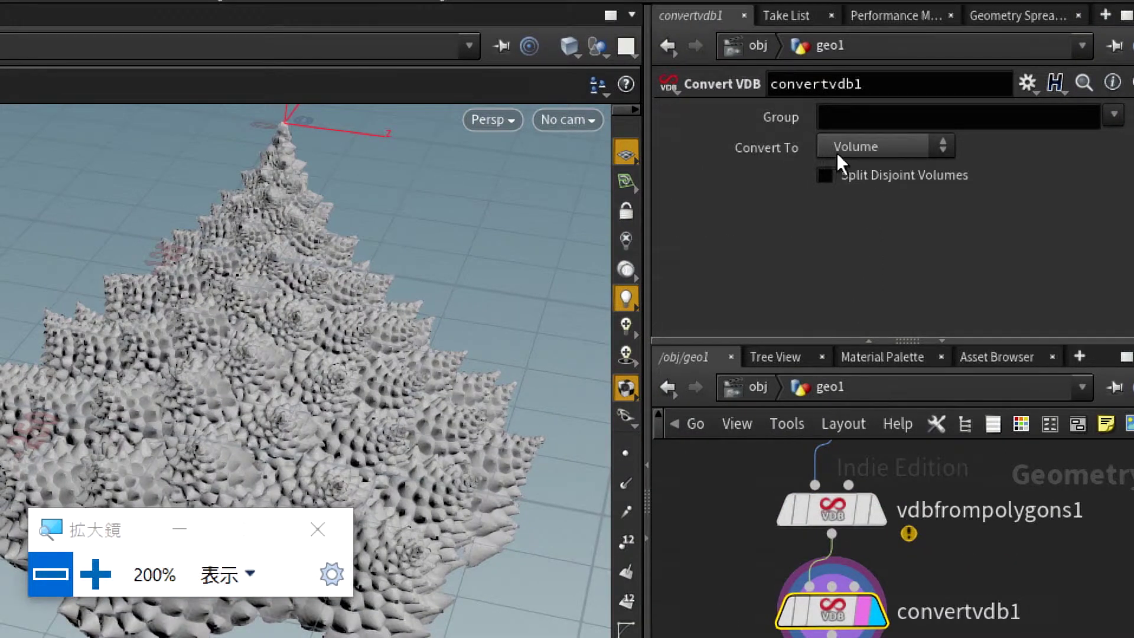
left_click(846, 143)
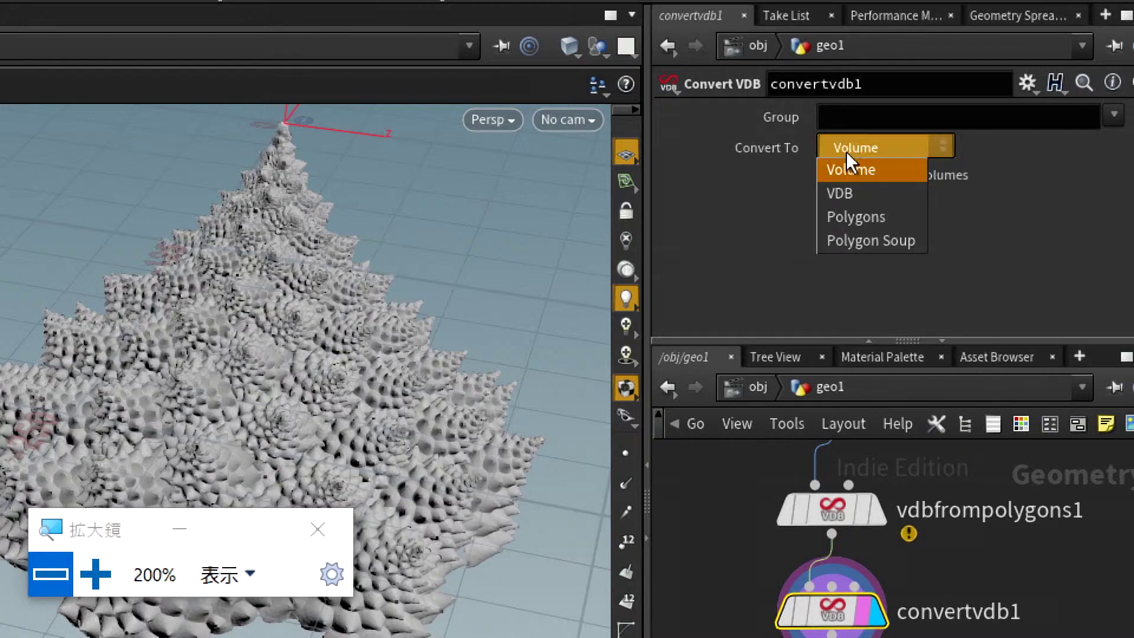
left_click(846, 218)
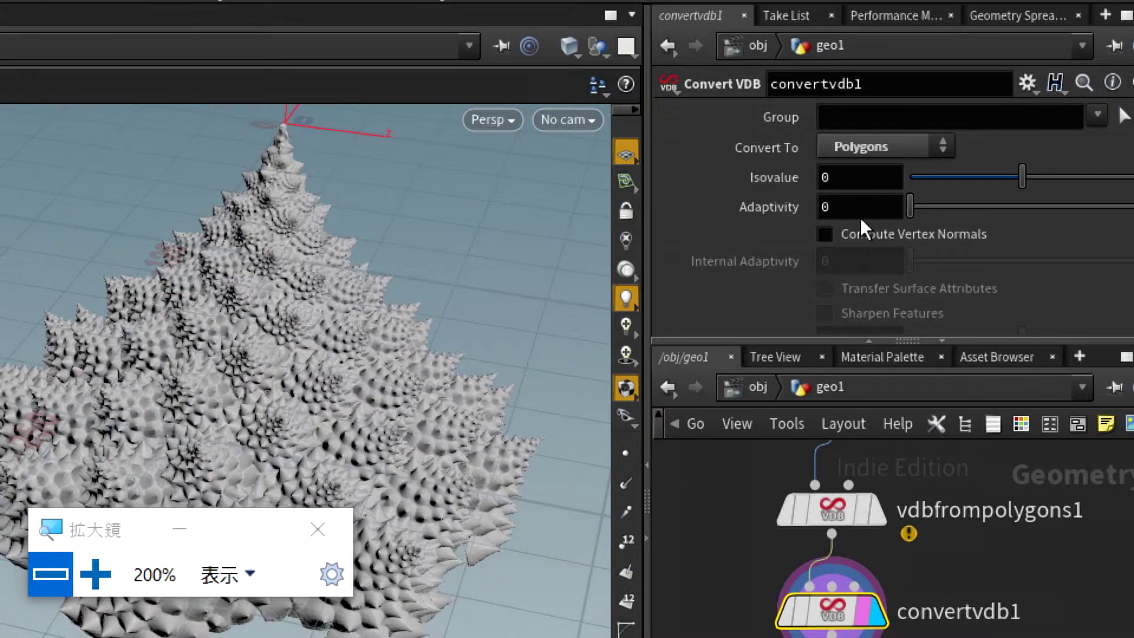
Step: Zoom and orbit around the converted polygon pyramid to inspect it
scroll(511, 262, "up", 3)
scroll(336, 410, "up", 3)
scroll(400, 402, "up", 3)
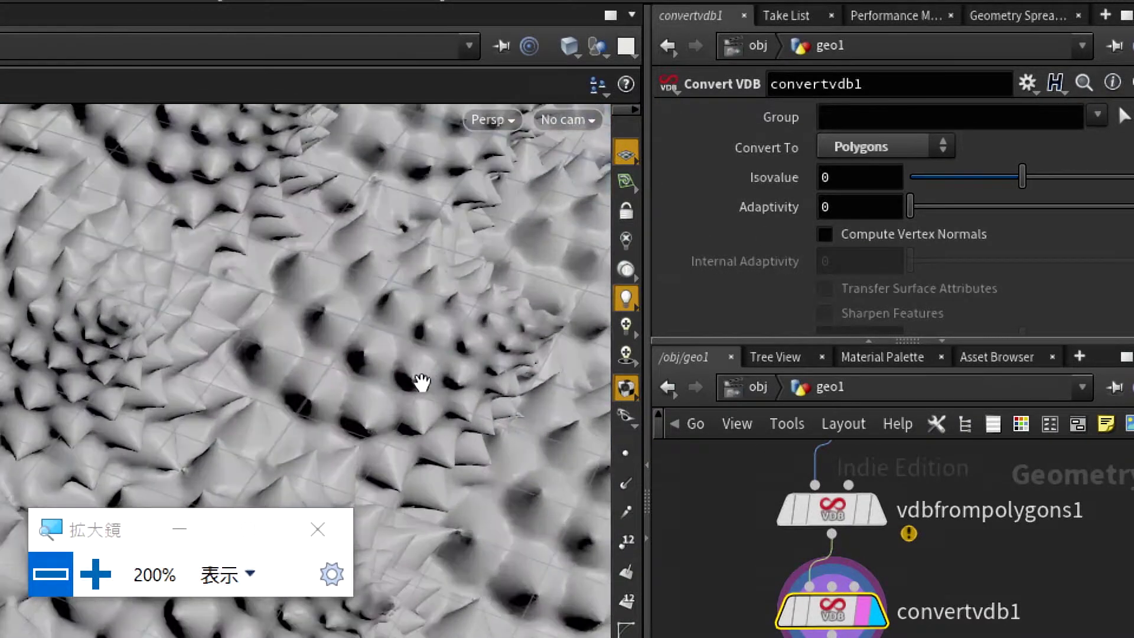
scroll(420, 380, "up", 3)
scroll(415, 358, "down", 3)
scroll(418, 362, "down", 3)
scroll(413, 357, "down", 3)
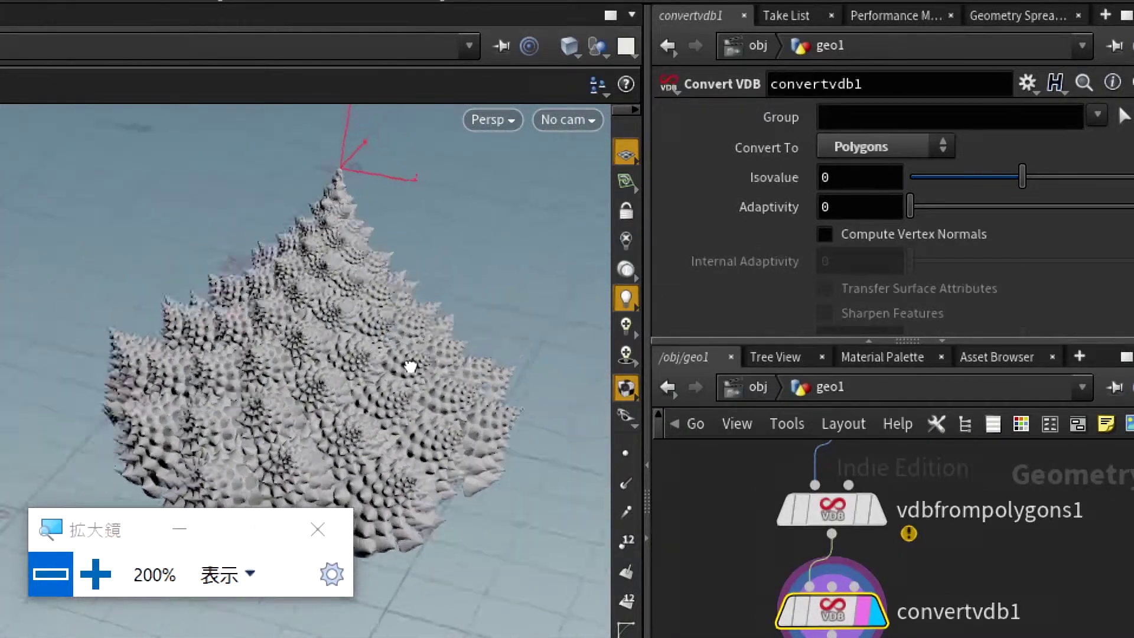
scroll(408, 366, "down", 2)
mouse_move(430, 280)
left_mouse_down()
mouse_move(494, 272)
mouse_move(477, 233)
mouse_move(489, 159)
left_mouse_up()
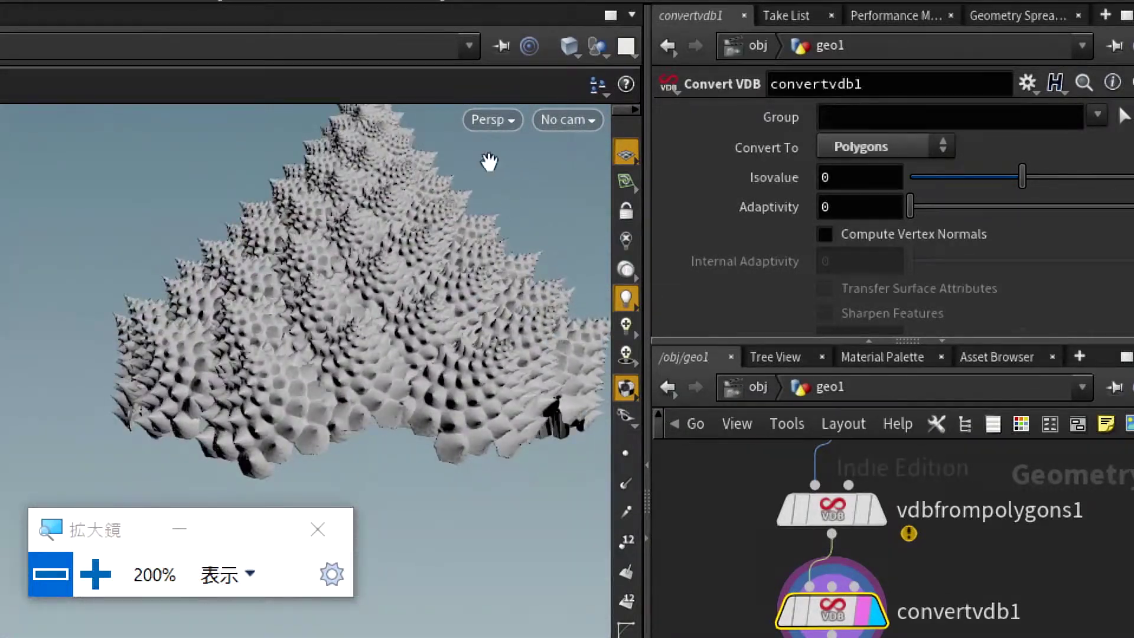
left_click(484, 120)
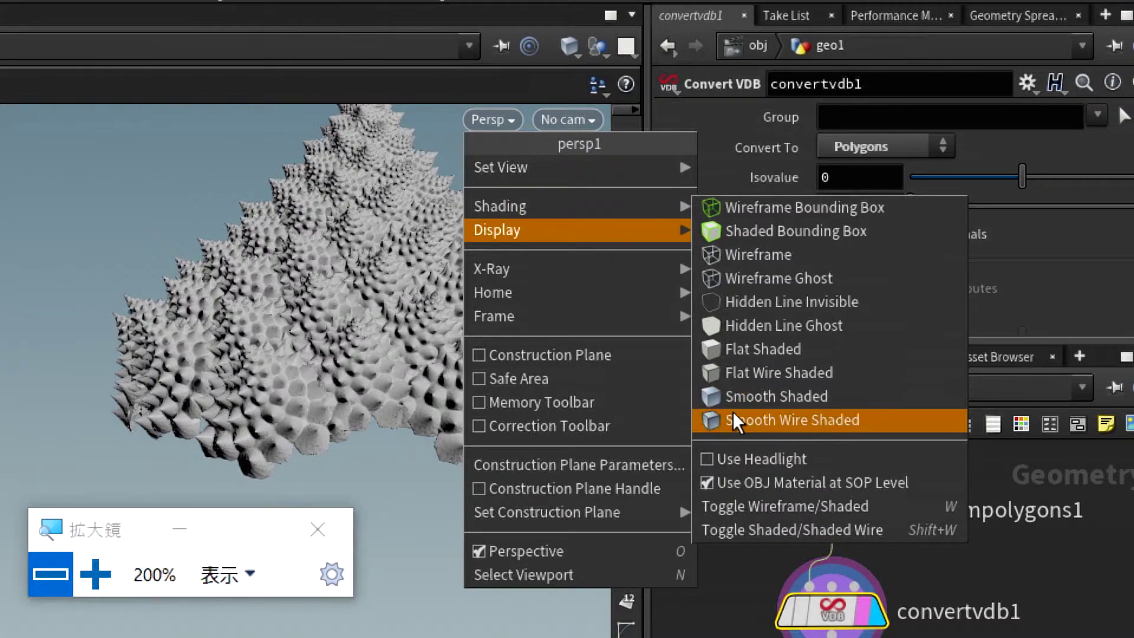
Step: Switch to smooth wire shading and pan and tilt across the porous mesh
left_click(735, 417)
scroll(429, 317, "up", 2)
scroll(429, 316, "up", 3)
scroll(431, 321, "up", 2)
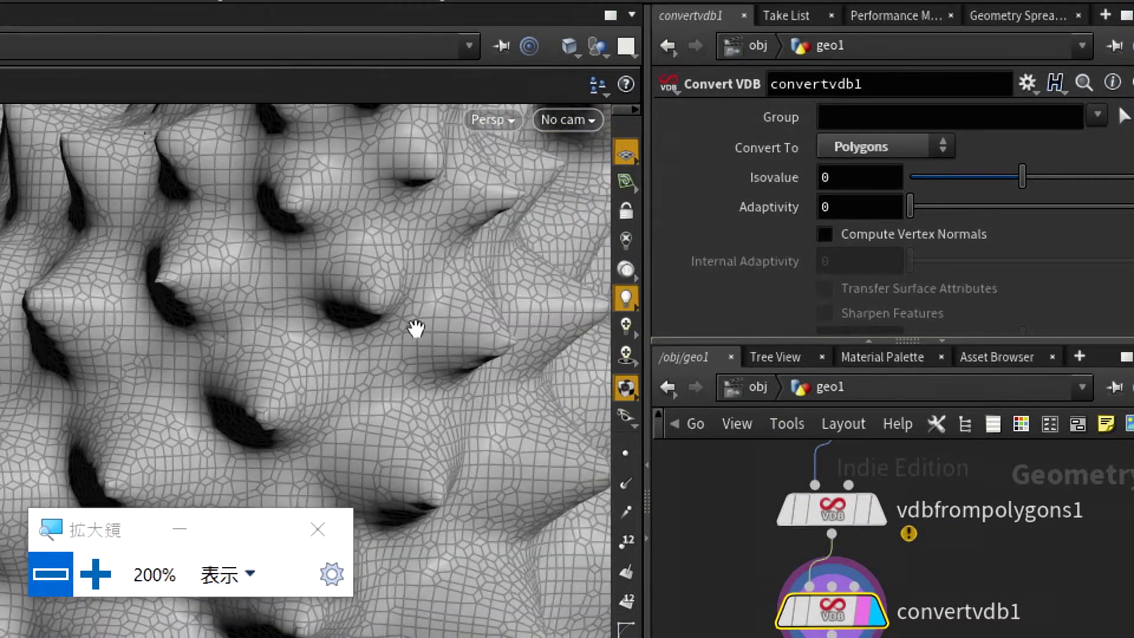
mouse_move(413, 327)
left_mouse_down()
mouse_move(540, 335)
mouse_move(549, 388)
left_mouse_up()
scroll(799, 521, "down", 3)
scroll(813, 570, "up", 3)
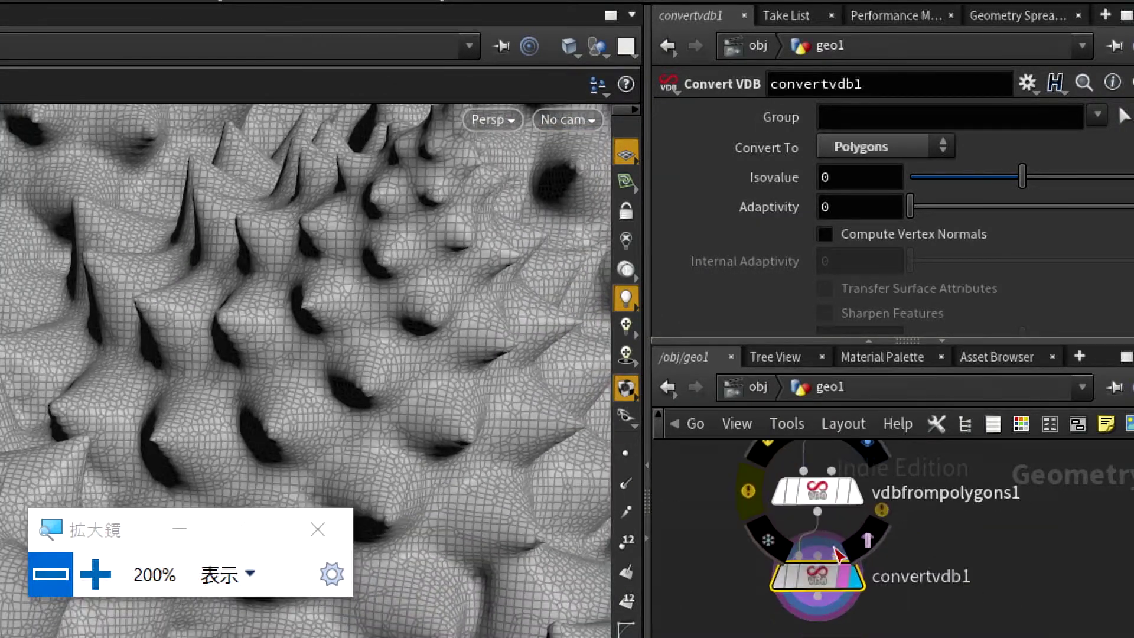
scroll(380, 321, "down", 3)
scroll(380, 321, "down", 3)
scroll(380, 321, "down", 3)
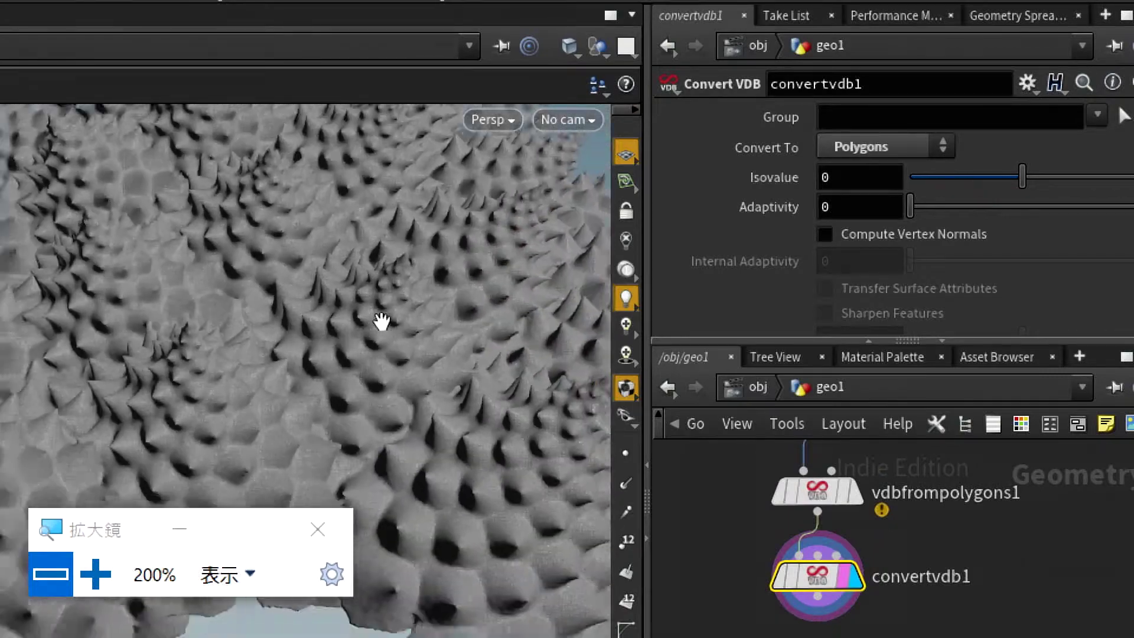
mouse_move(380, 321)
left_mouse_down()
mouse_move(365, 333)
mouse_move(441, 178)
mouse_move(441, 278)
mouse_move(390, 455)
mouse_move(432, 334)
mouse_move(393, 425)
mouse_move(373, 246)
mouse_move(336, 392)
mouse_move(361, 376)
left_mouse_up()
scroll(759, 568, "down", 2)
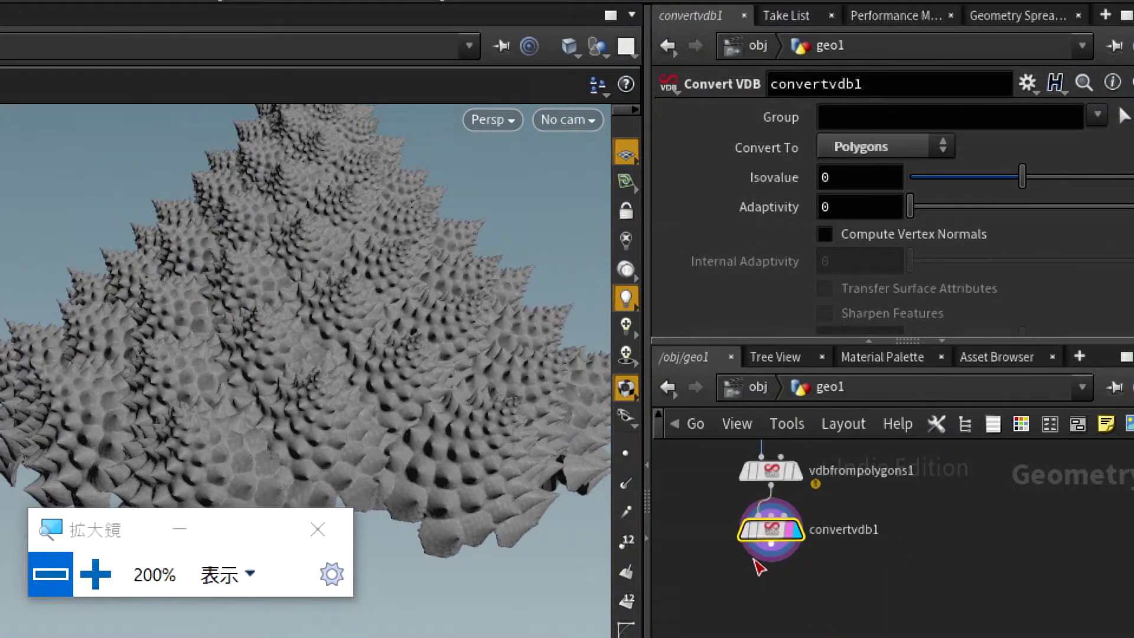
Step: Browse the viewport camera and display options, then return to plain smooth shading
left_click(564, 119)
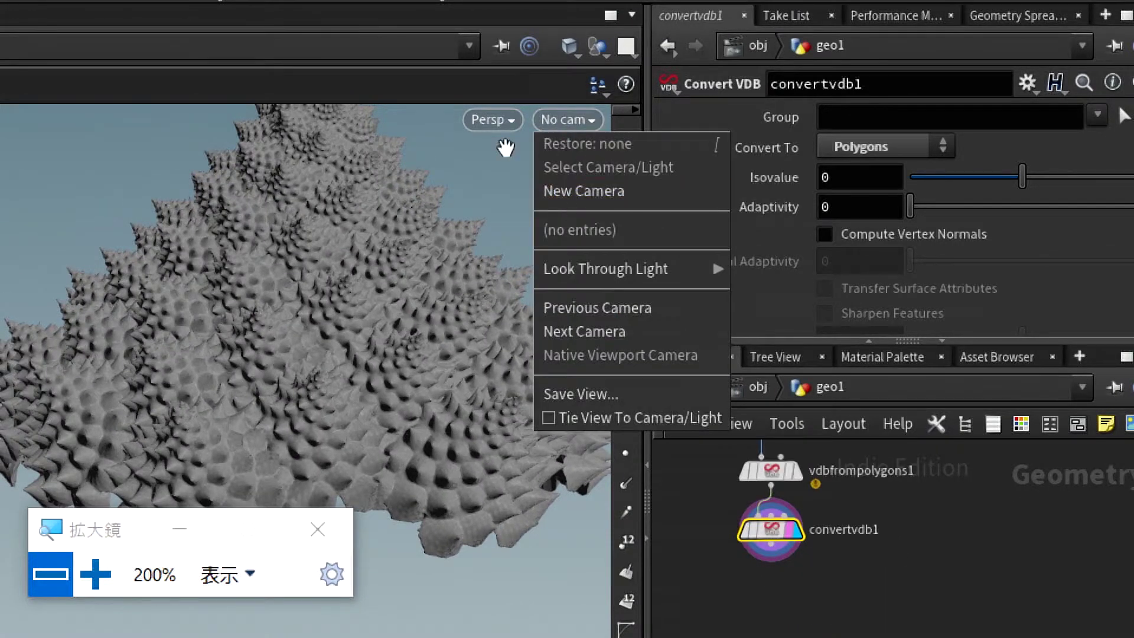
left_click(499, 118)
left_click(538, 120)
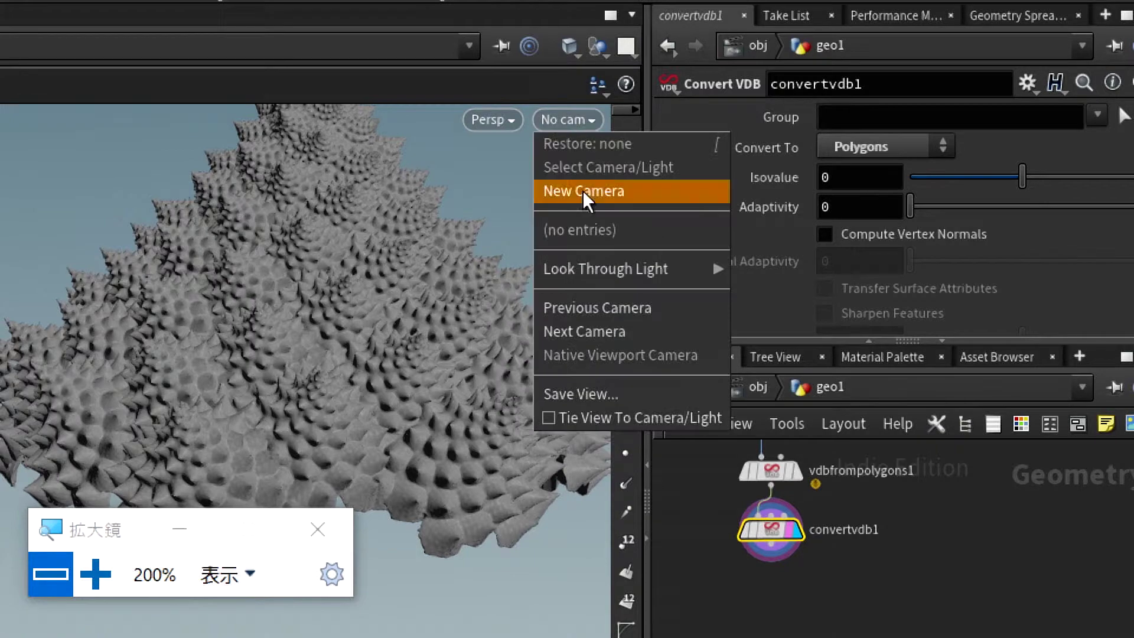
left_click(498, 119)
mouse_move(500, 206)
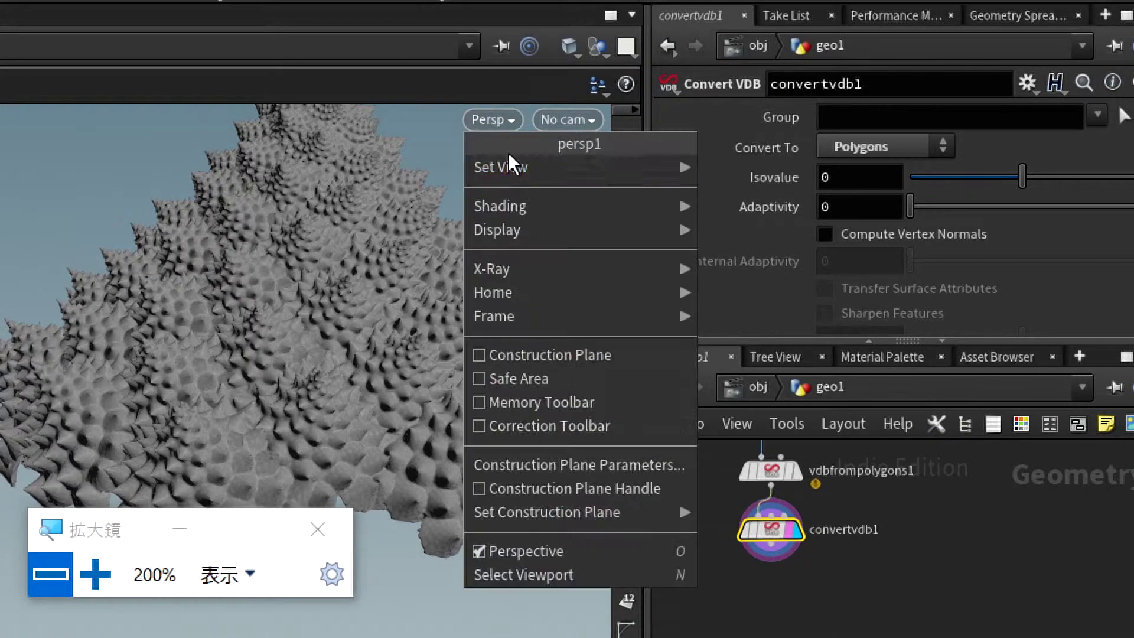
left_click(775, 407)
Step: Orbit and zoom around the spiky surface, ending on a higher viewpoint
mouse_move(551, 392)
left_mouse_down()
mouse_move(468, 380)
mouse_move(425, 412)
mouse_move(318, 377)
left_mouse_up()
scroll(322, 241, "up", 2)
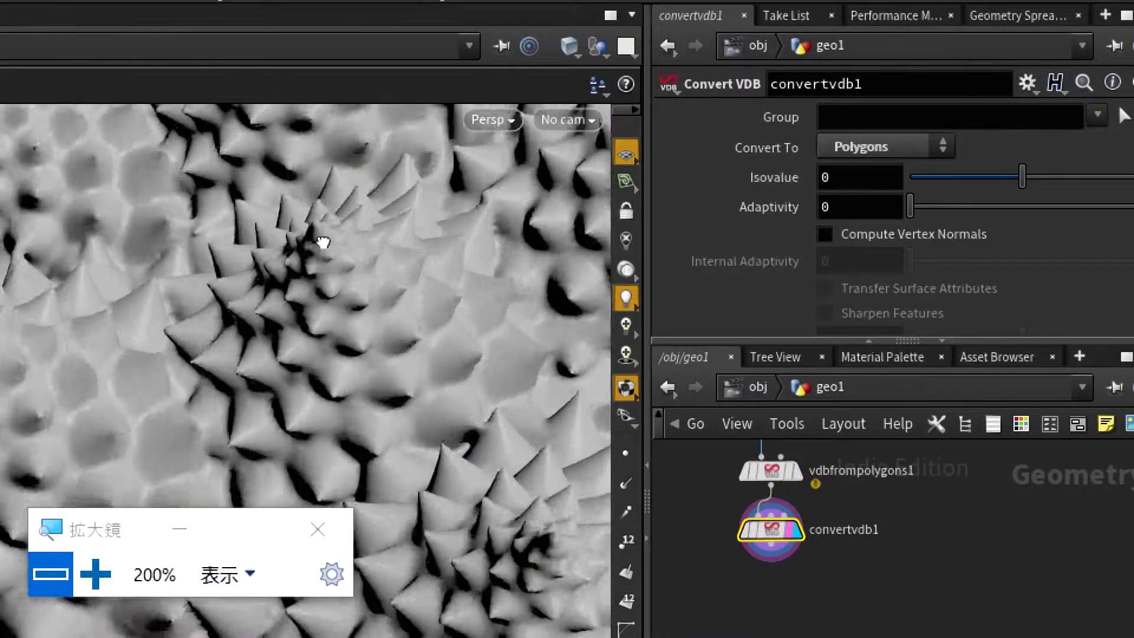
scroll(311, 240, "up", 3)
scroll(344, 243, "up", 3)
scroll(304, 286, "down", 2)
scroll(309, 266, "down", 2)
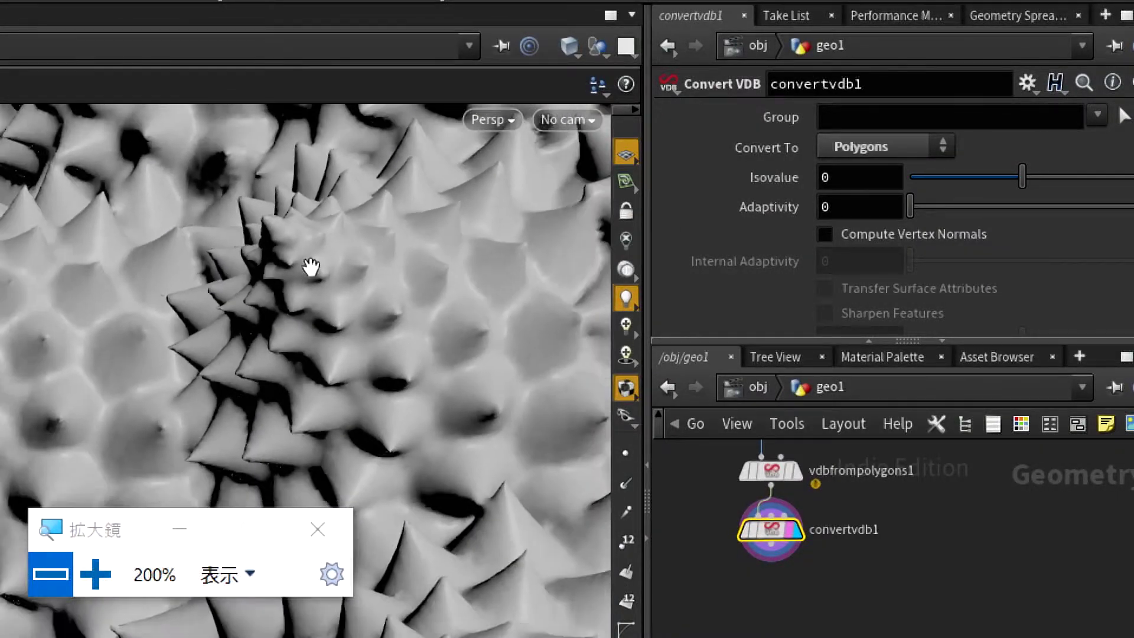
scroll(319, 370, "down", 2)
scroll(311, 365, "down", 2)
scroll(311, 364, "down", 1)
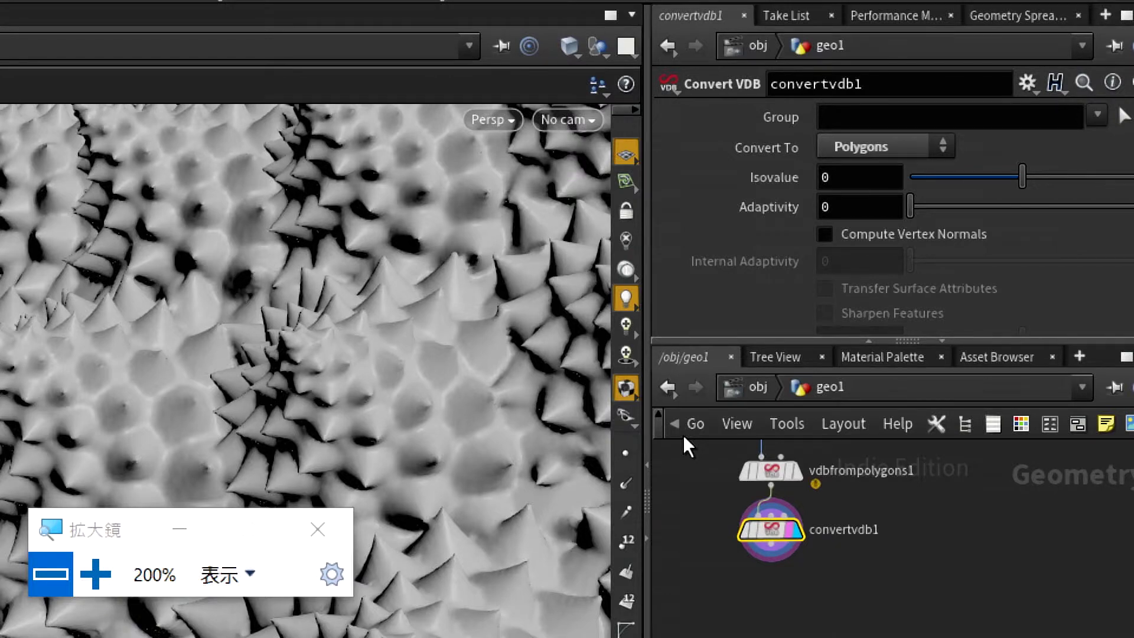
mouse_move(385, 274)
left_mouse_down()
mouse_move(325, 284)
mouse_move(223, 247)
mouse_move(313, 357)
mouse_move(274, 319)
mouse_move(332, 263)
mouse_move(447, 322)
mouse_move(370, 391)
left_mouse_up()
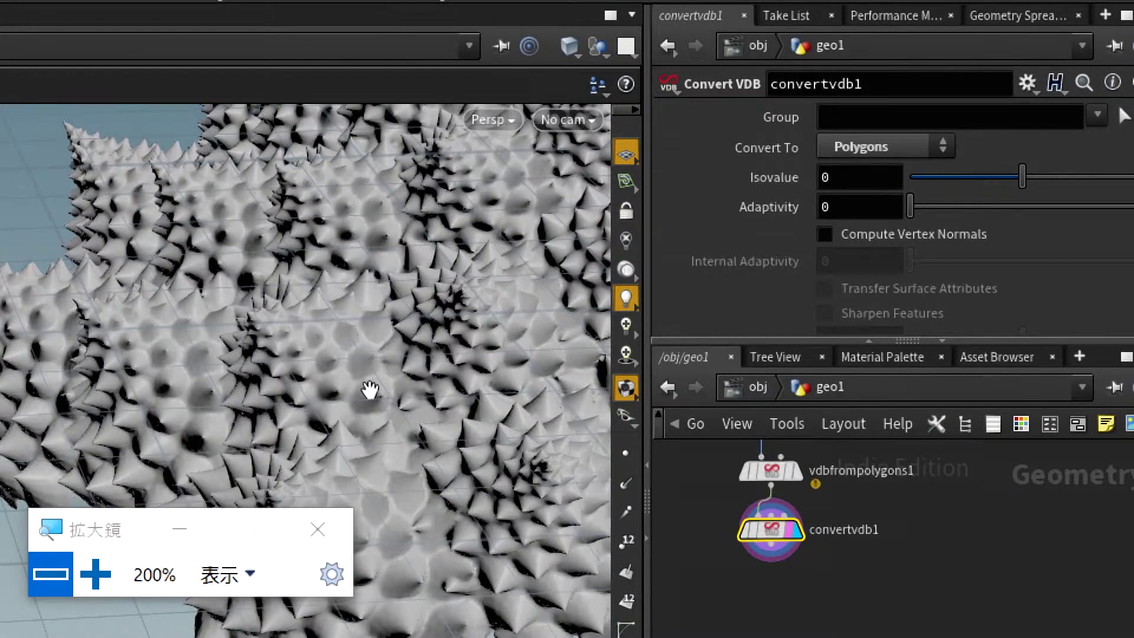
mouse_move(370, 391)
left_mouse_down()
mouse_move(223, 223)
mouse_move(223, 236)
mouse_move(360, 313)
mouse_move(369, 379)
mouse_move(327, 306)
mouse_move(283, 337)
mouse_move(296, 301)
mouse_move(348, 310)
mouse_move(395, 354)
mouse_move(372, 337)
mouse_move(372, 370)
mouse_move(354, 322)
left_mouse_up()
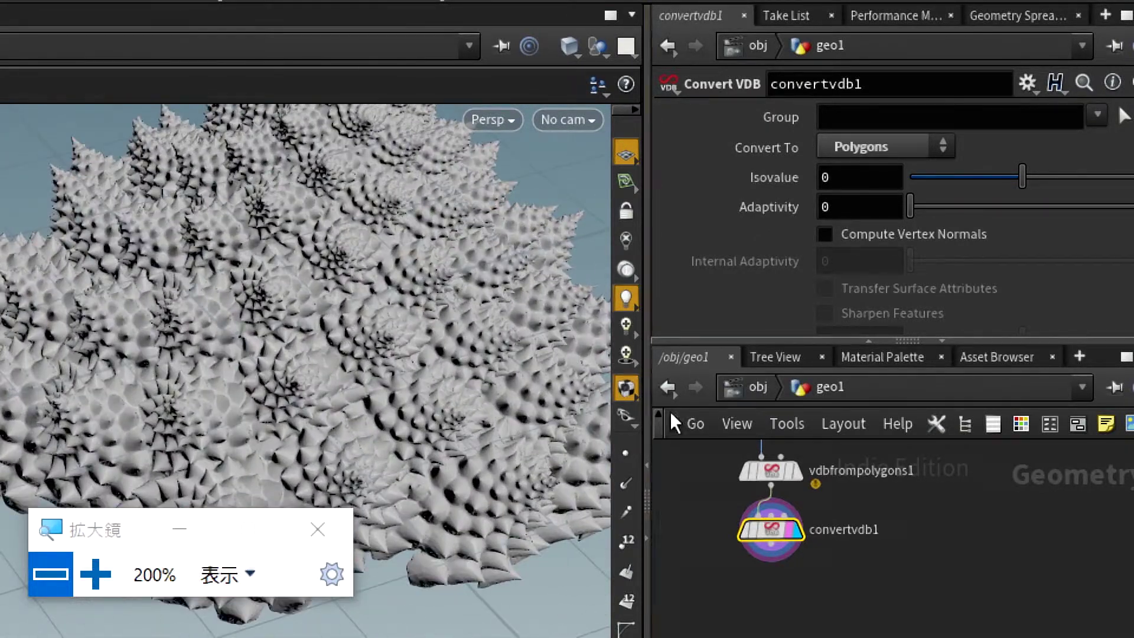
Step: Drag the pane divider upward to enlarge the node network area
left_click_drag(733, 337, 738, 282)
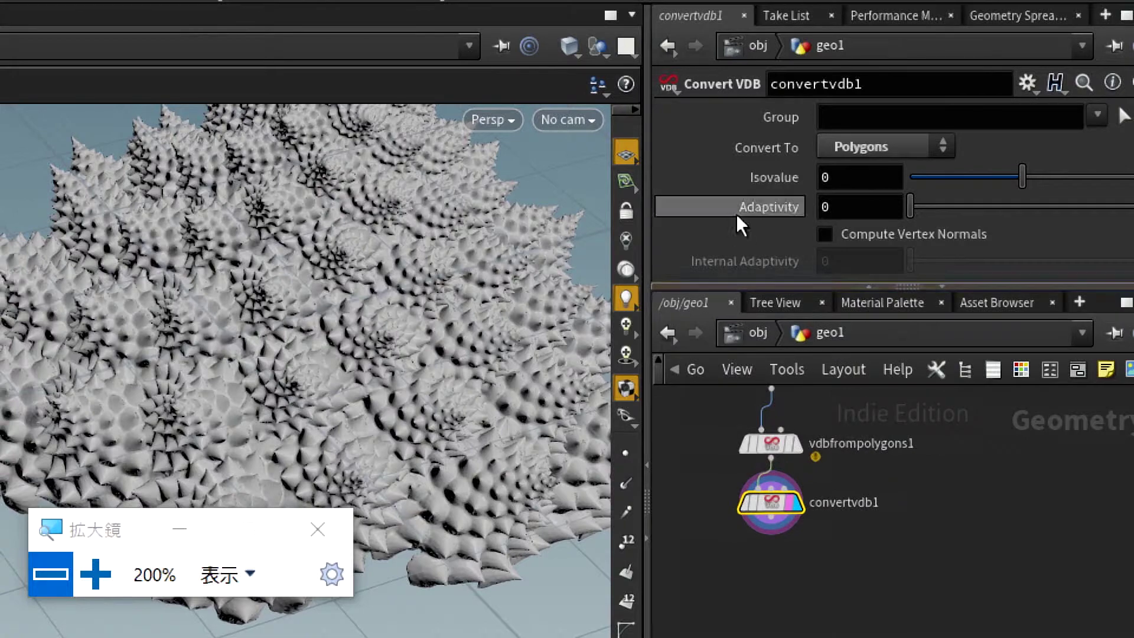
scroll(723, 414, "down", 2)
scroll(745, 497, "up", 3)
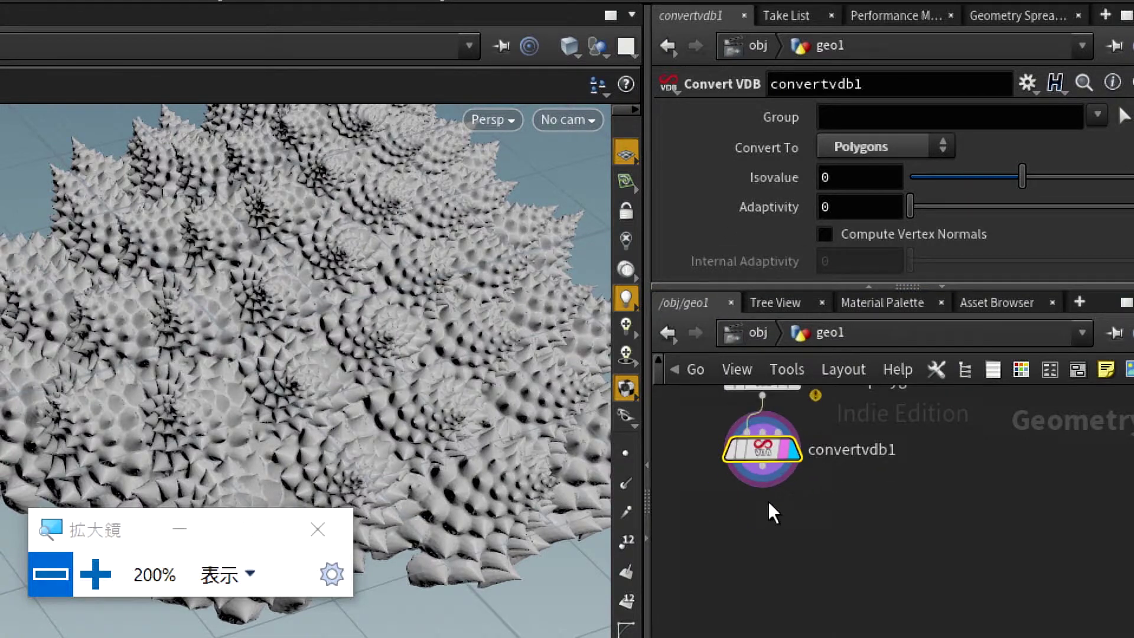
Step: Place a Point Wrangle node below convertvdb1
key("Tab")
type("poi")
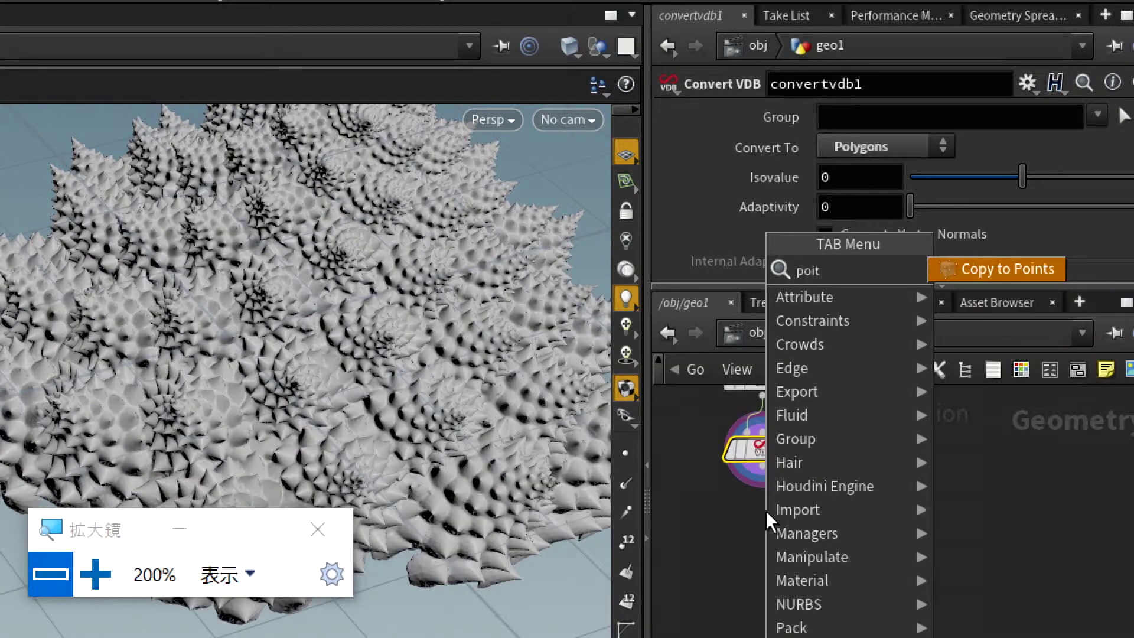
key("BackSpace")
type("int wra")
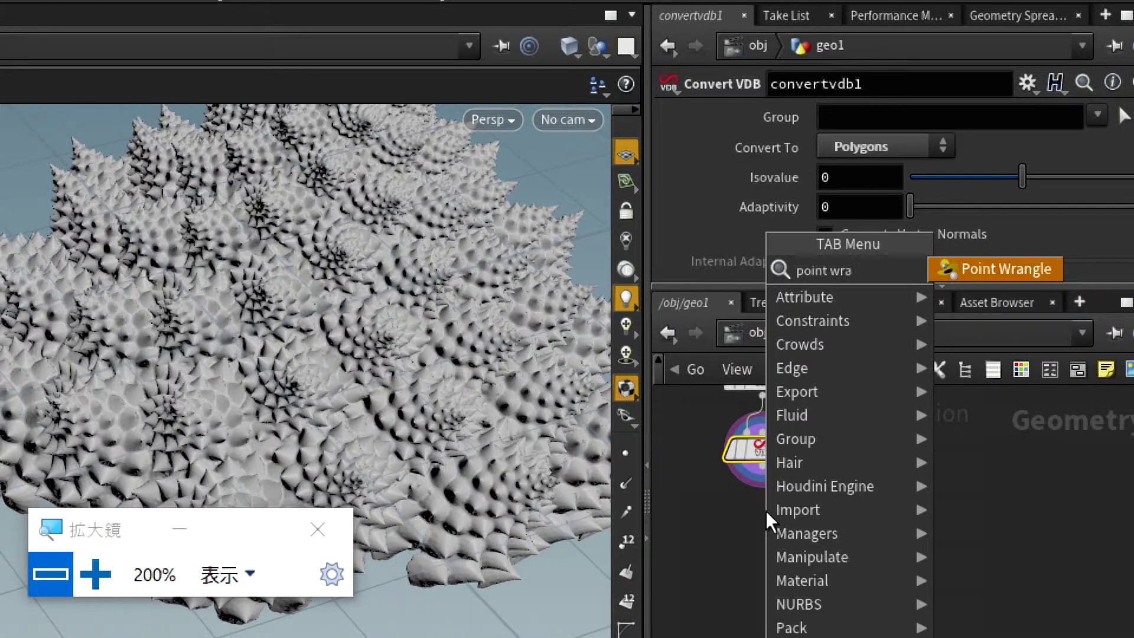
type("ngle")
key("Return")
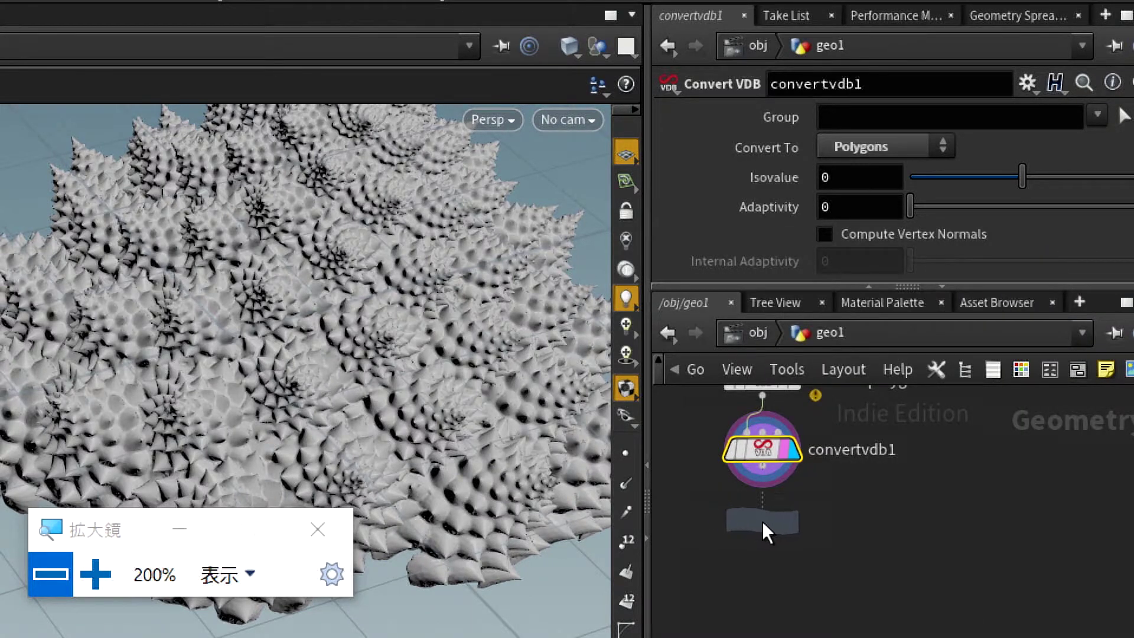
left_click(764, 522)
Step: Wire convertvdb1 into pointwrangle2 and set pointwrangle2 as the displayed node
scroll(763, 508, "up", 2)
scroll(761, 458, "up", 2)
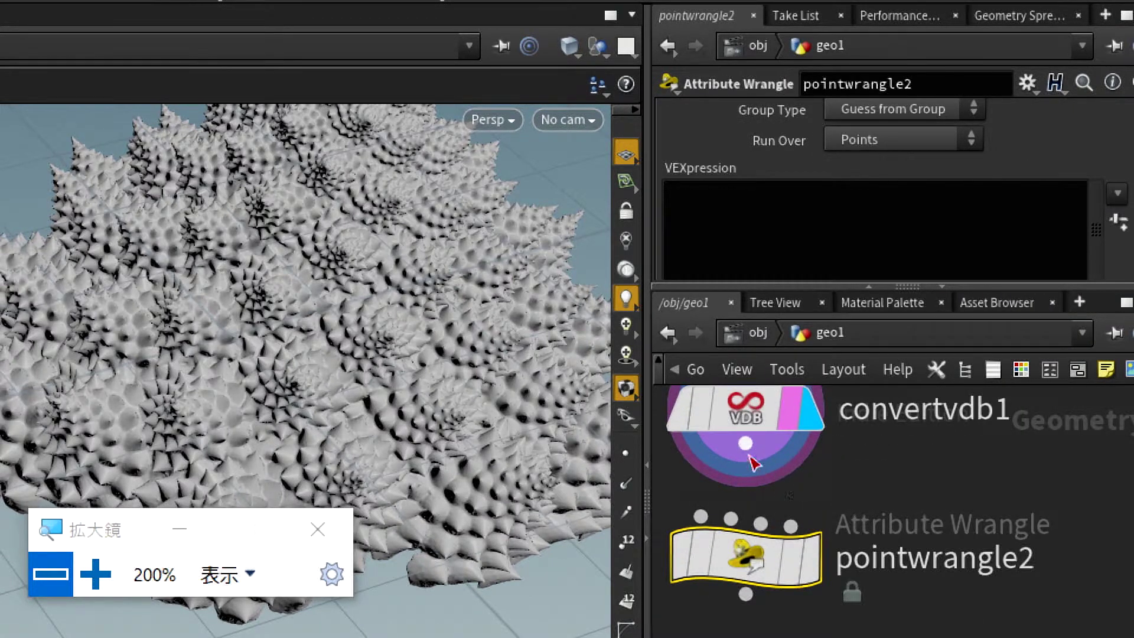
left_click_drag(745, 444, 700, 517)
left_click(805, 565)
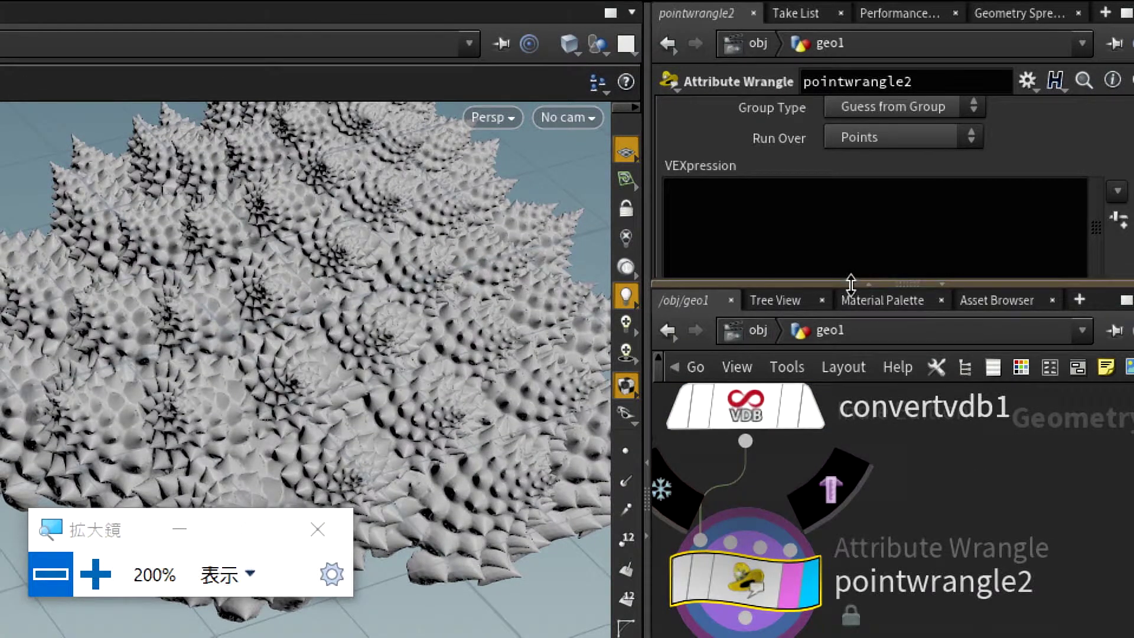
left_click_drag(859, 281, 874, 347)
scroll(1090, 166, "up", 2)
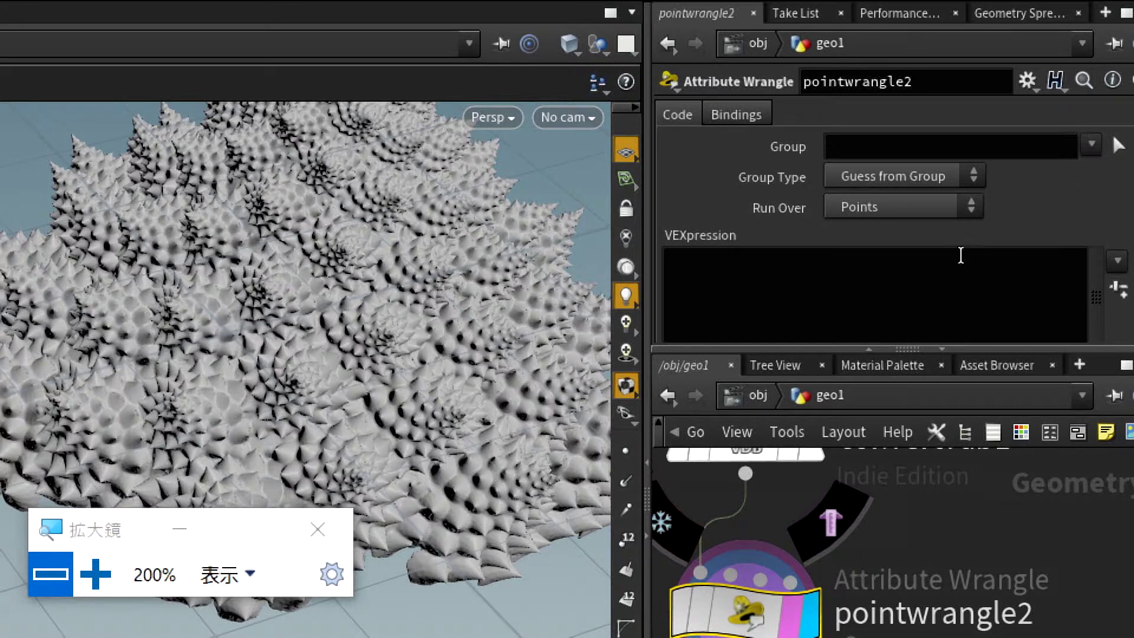
Step: Write the VEX lines vector normal = @N; and vector up = set(0, 1, 0);
left_click(945, 268)
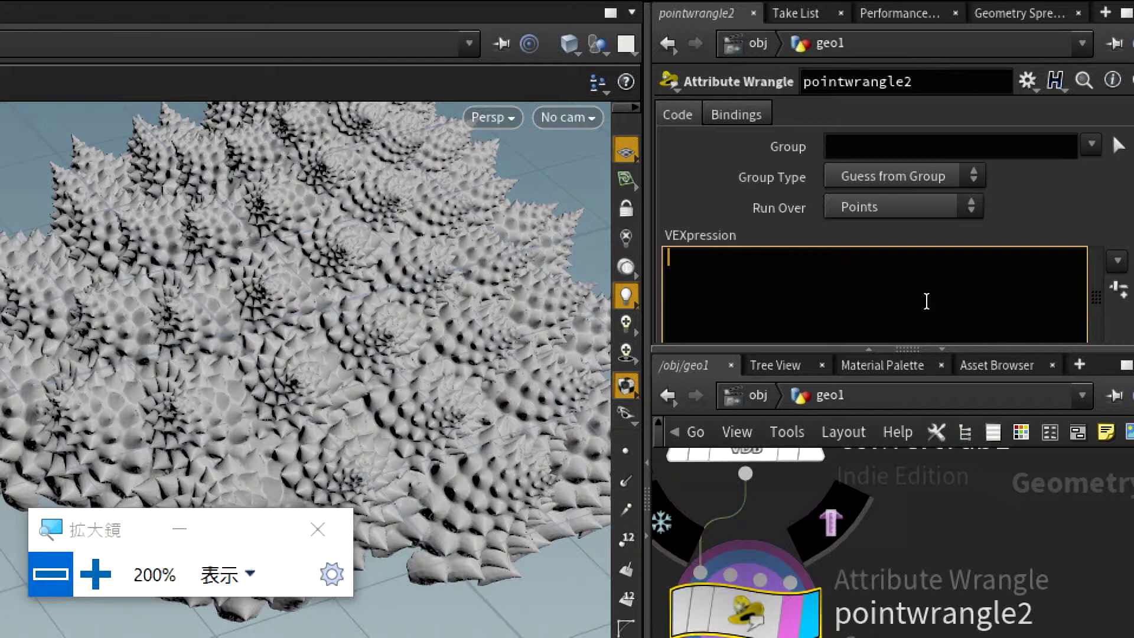
type("vector ")
type("normal = @N")
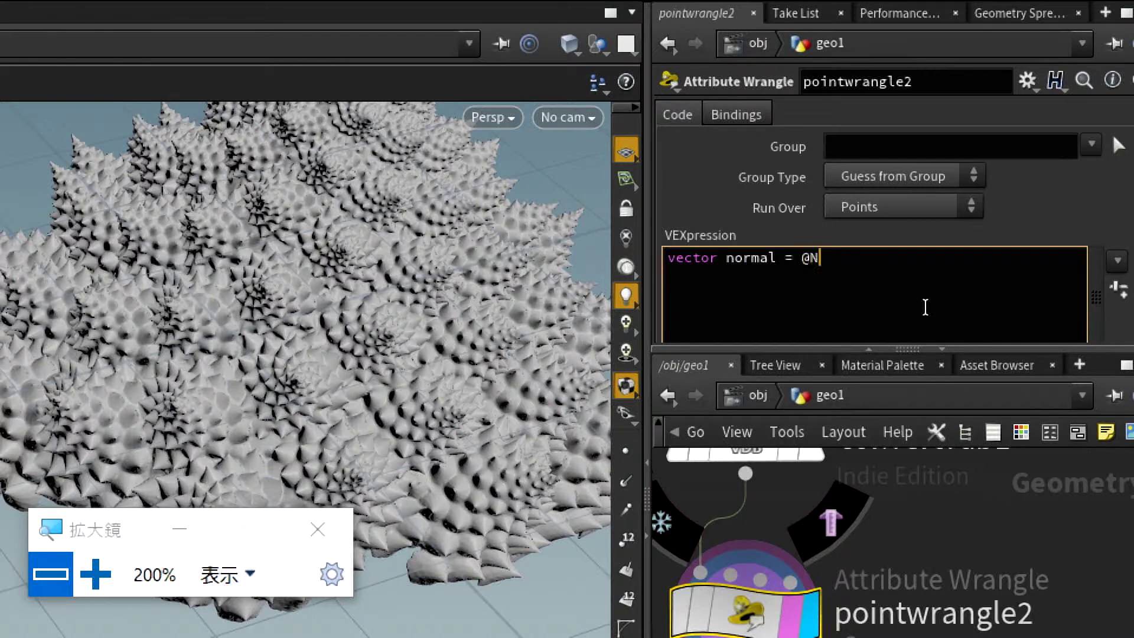
type("+")
key("BackSpace")
type(";")
left_click_drag(827, 260, 804, 267)
left_click(804, 267)
left_click(855, 272)
key("Return")
type("vector ")
type("up = ")
type("set(0, ")
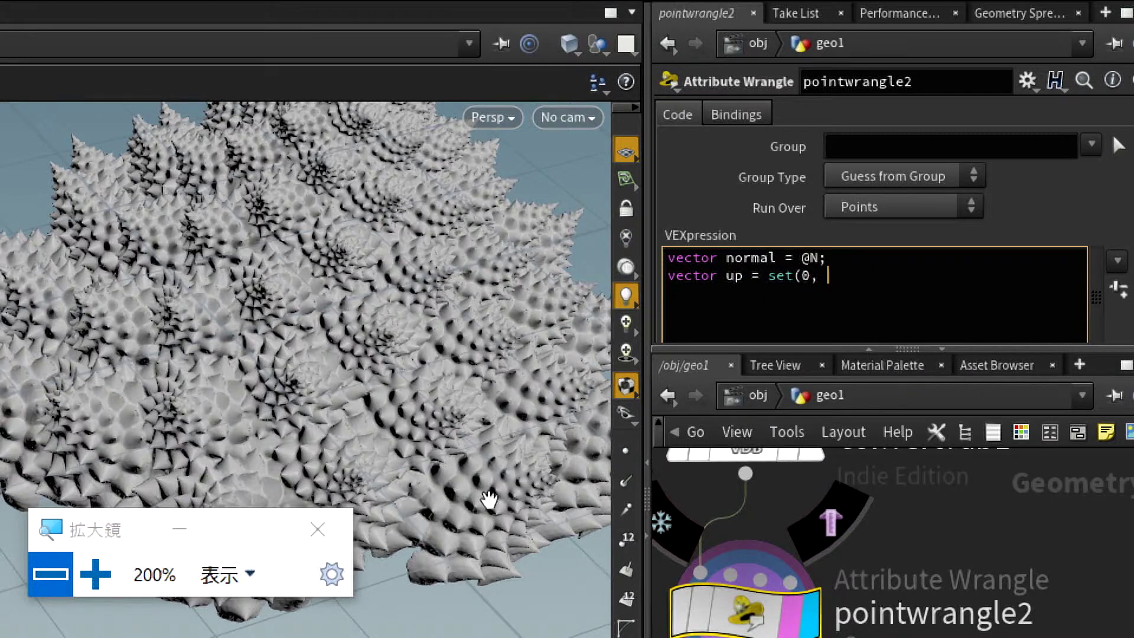
type("1,0")
type("0);")
Step: Add the line float dotproduct = dot(normal, up); to the wrangle code
key("Return")
type("flo")
type("at dot")
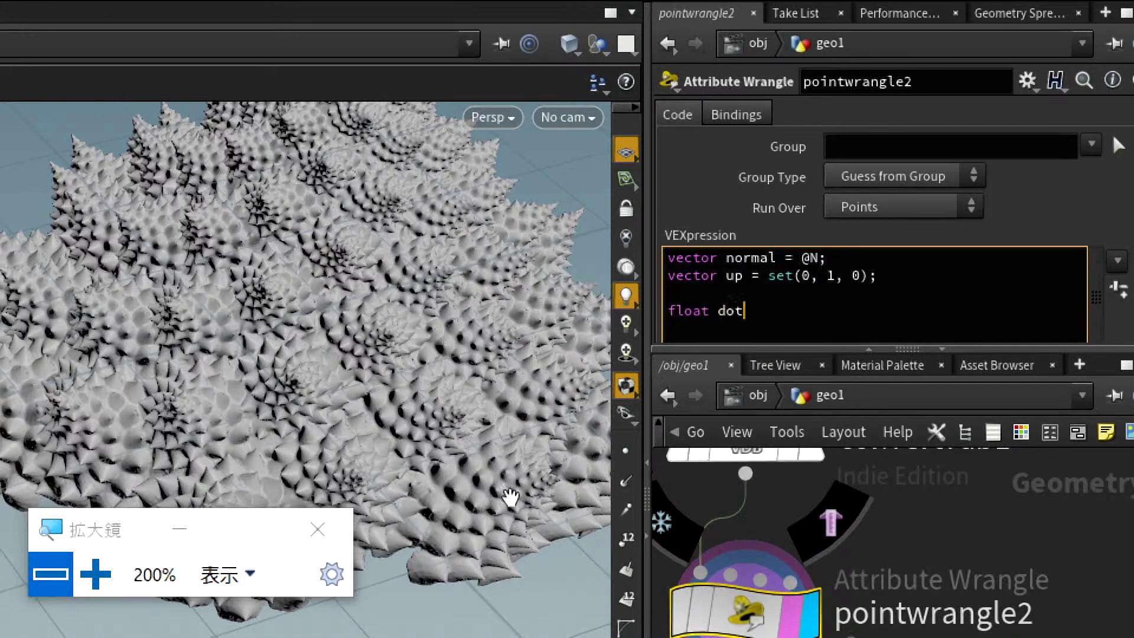
type(" p")
key("BackSpace")
key("BackSpace")
type("produ")
type("ct = do")
type("t(")
type("normal, ")
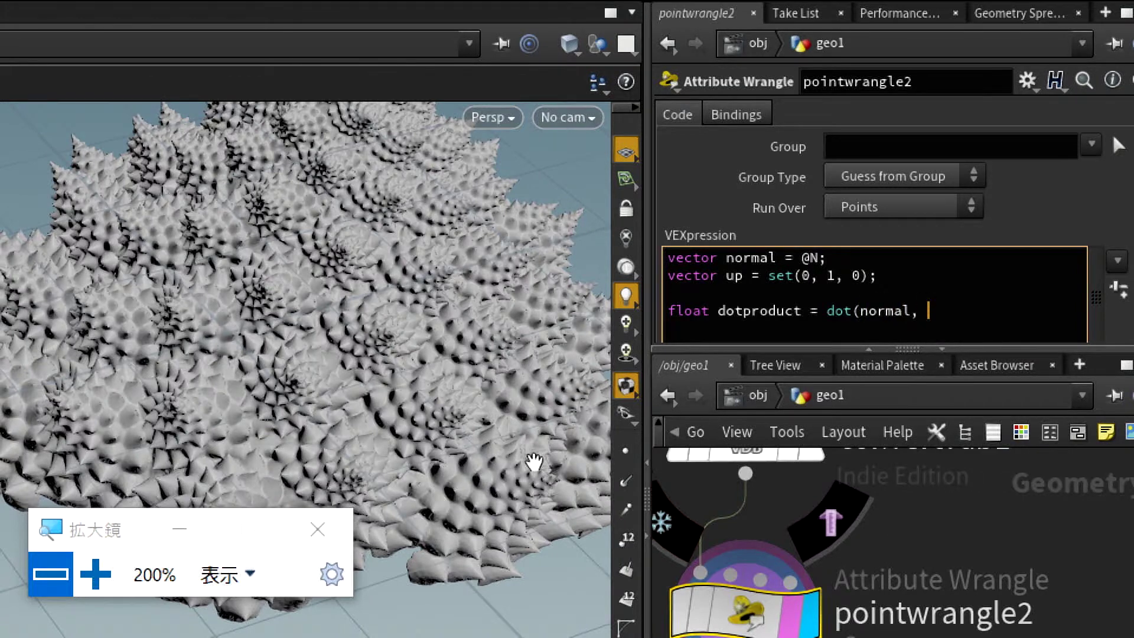
type("up);")
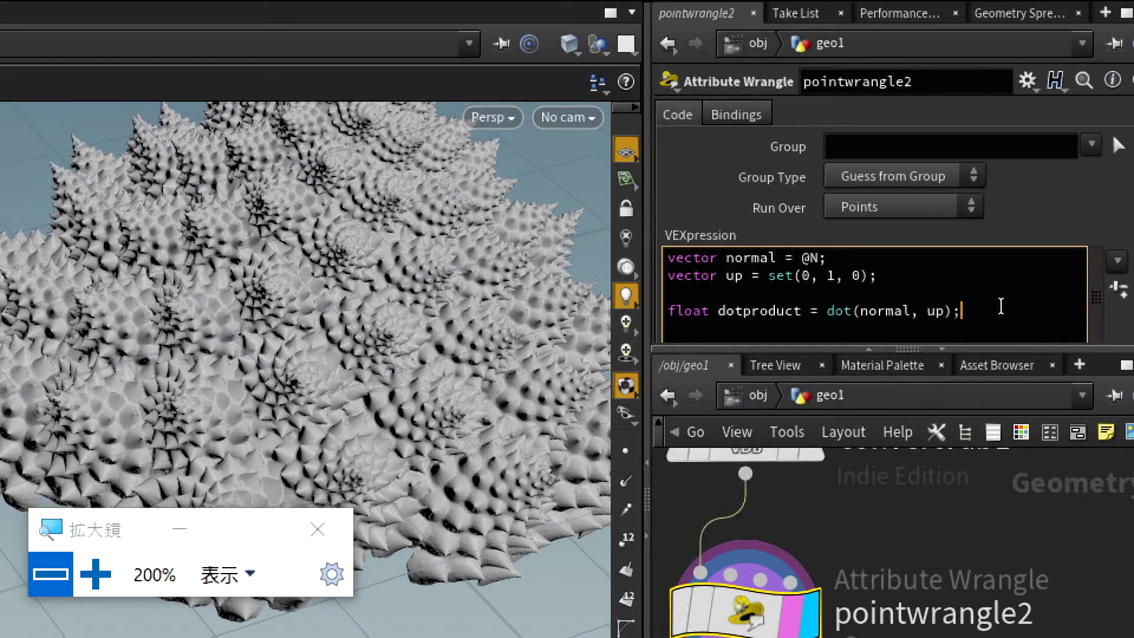
key("Return")
key("Return")
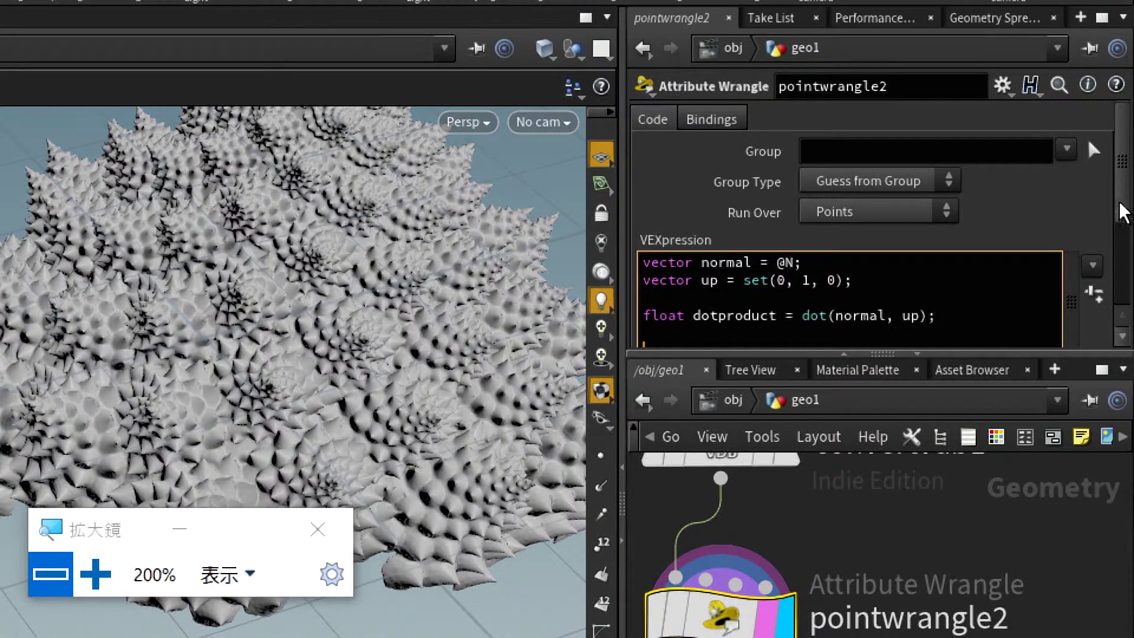
scroll(1122, 241, "down", 3)
scroll(1094, 247, "up", 1)
Step: Append f@col = dotproduct; as the last line of the pointwrangle2 code
left_click(889, 260)
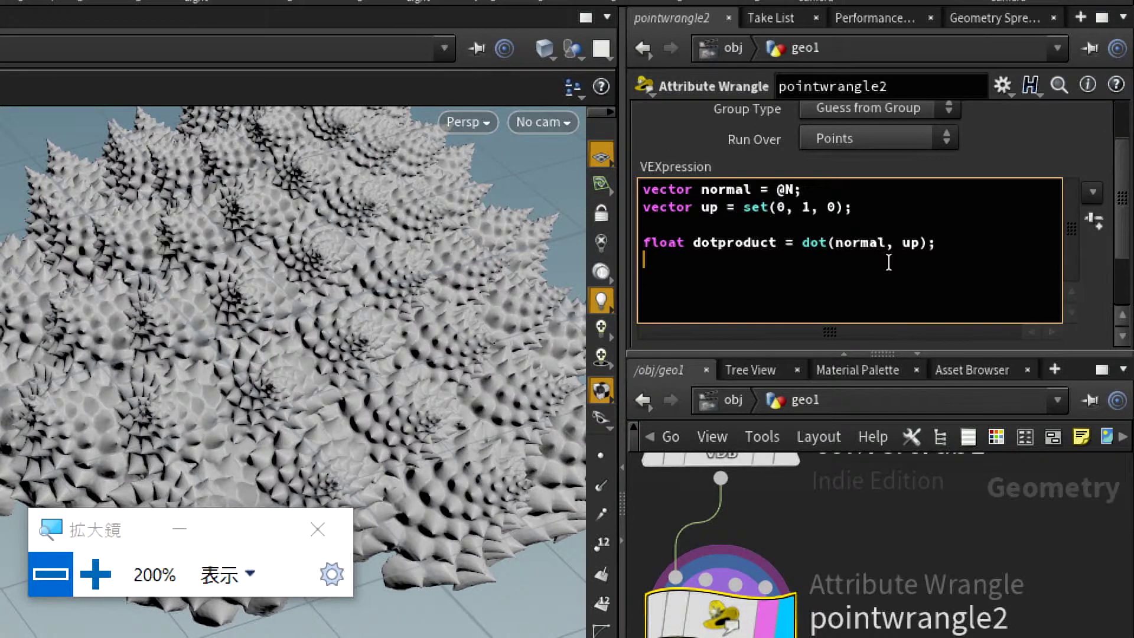
type("f@")
type("col")
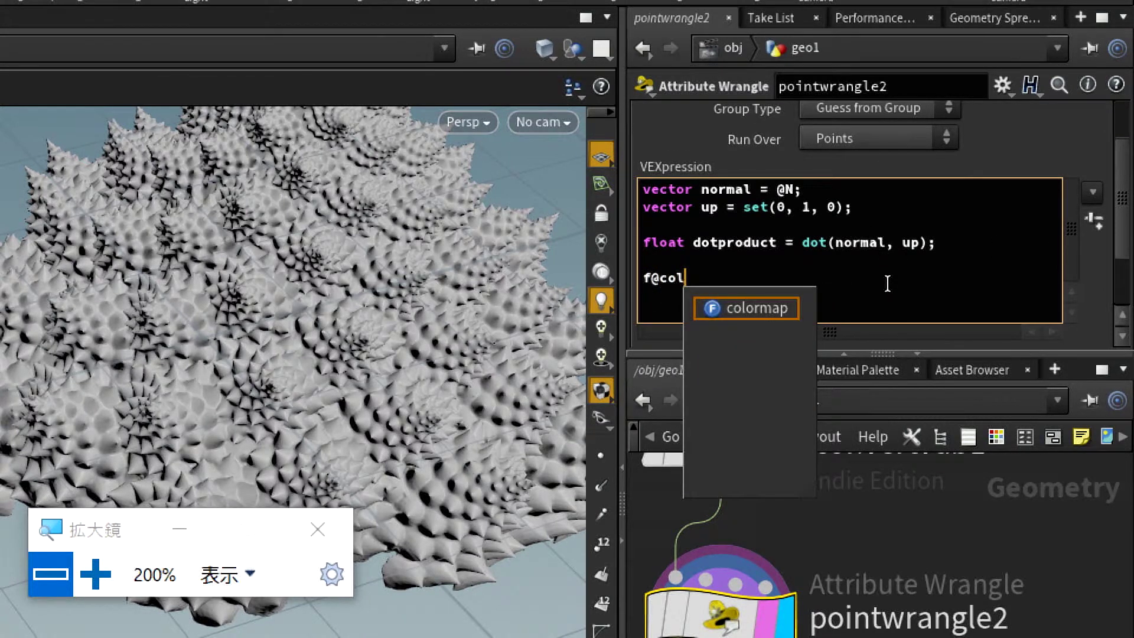
type(" = dot")
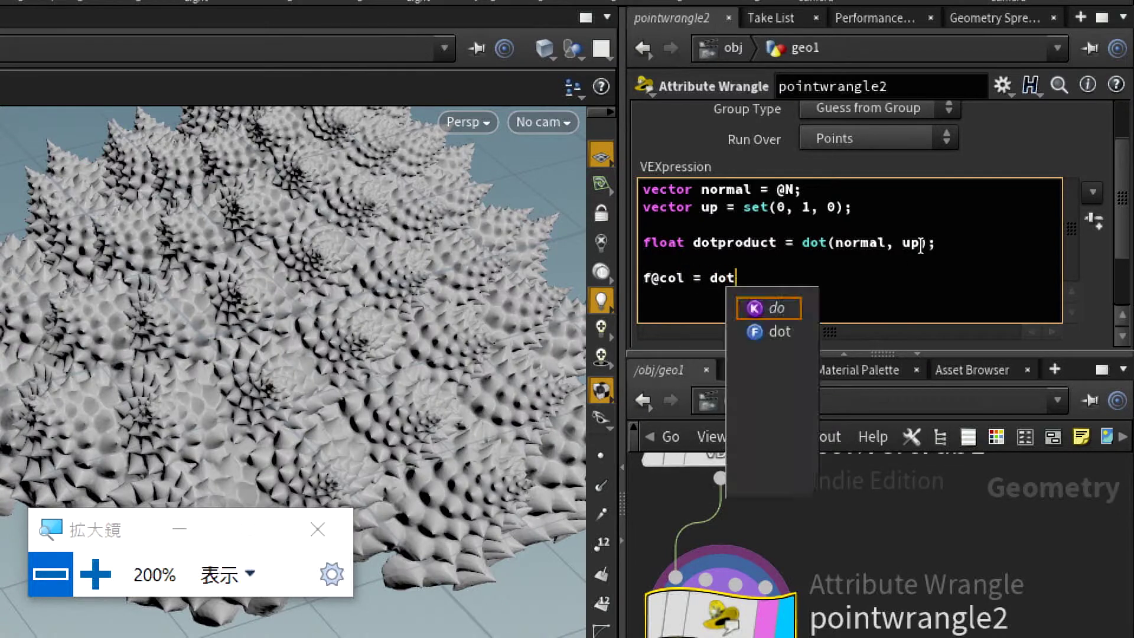
type("pro")
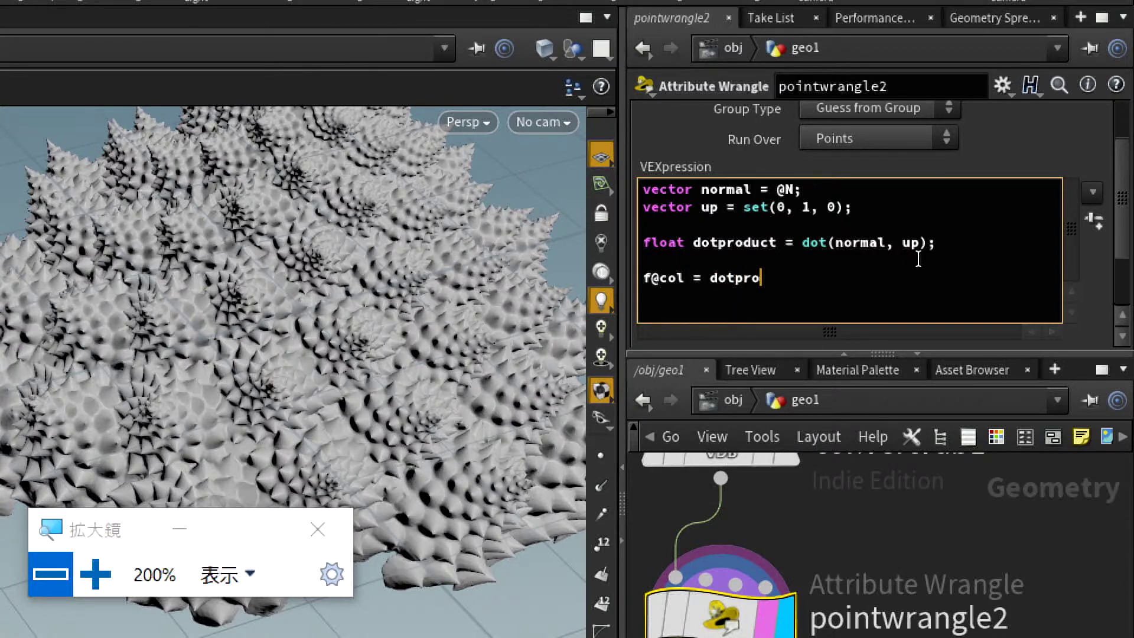
type("duct;")
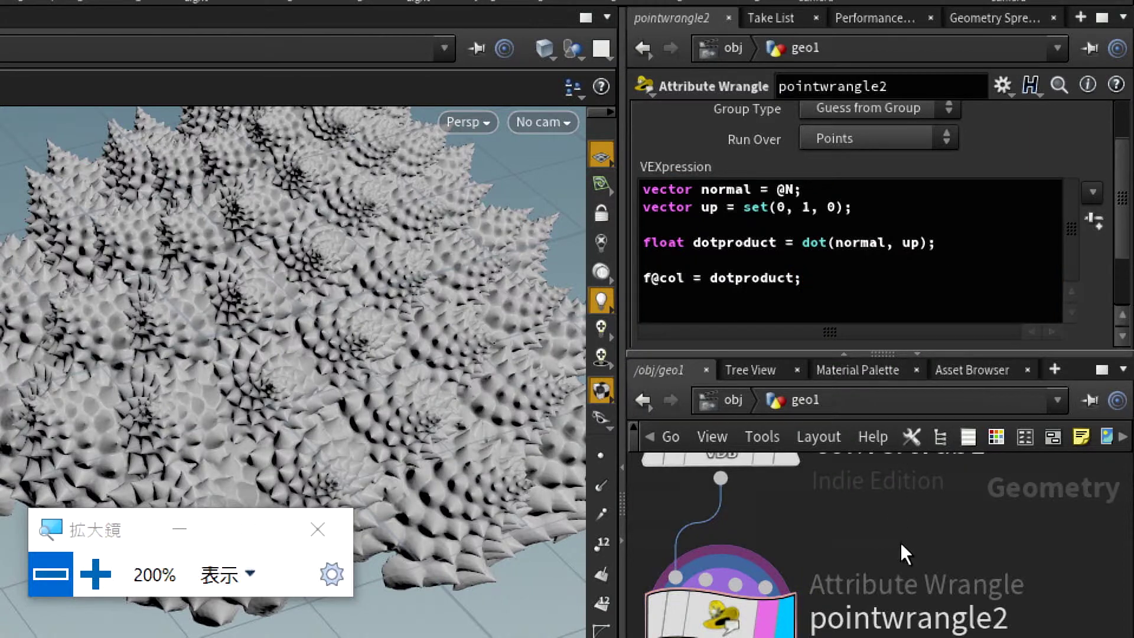
left_click(824, 274)
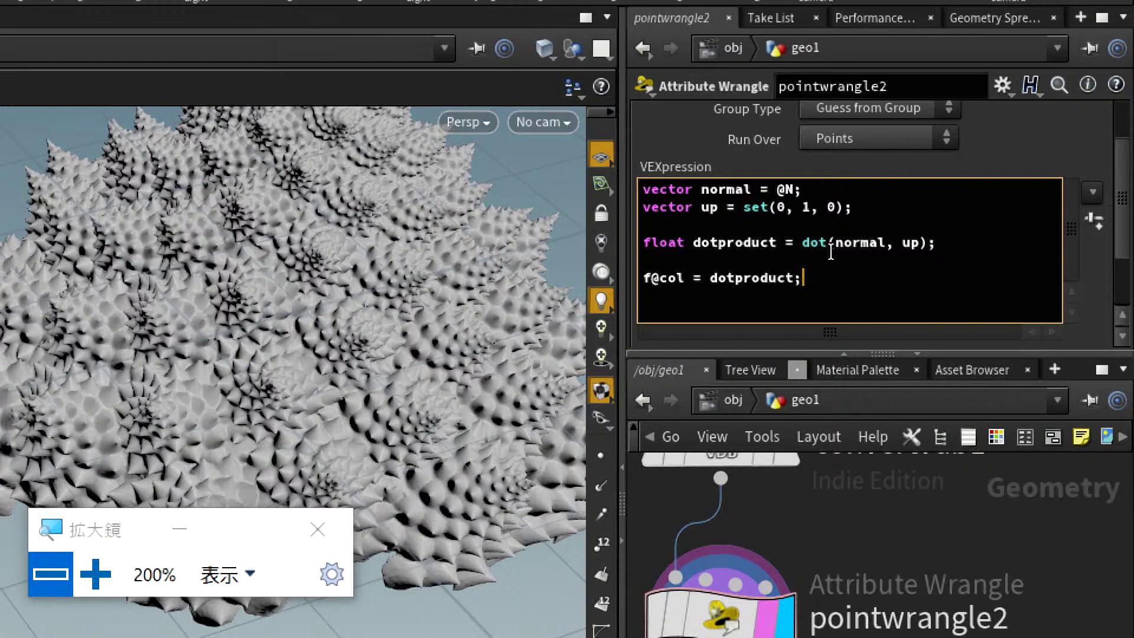
left_click_drag(659, 278, 692, 278)
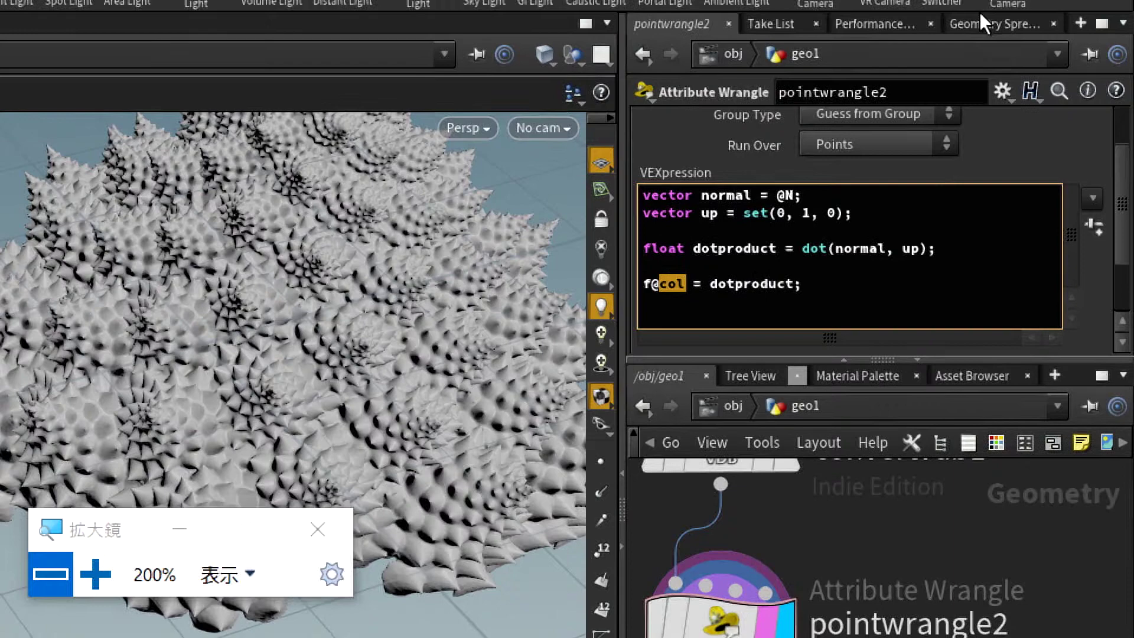
Step: Check col values (about -0.79 to 0.44) in the spreadsheet, then reselect the f@col line
left_click(979, 17)
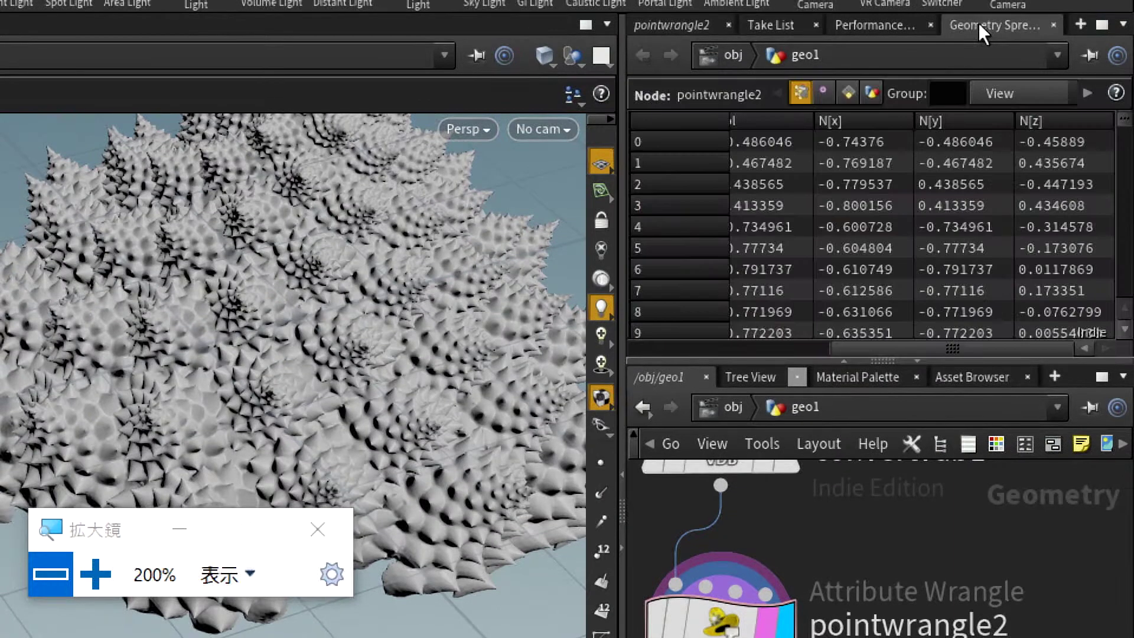
left_click_drag(952, 349, 832, 349)
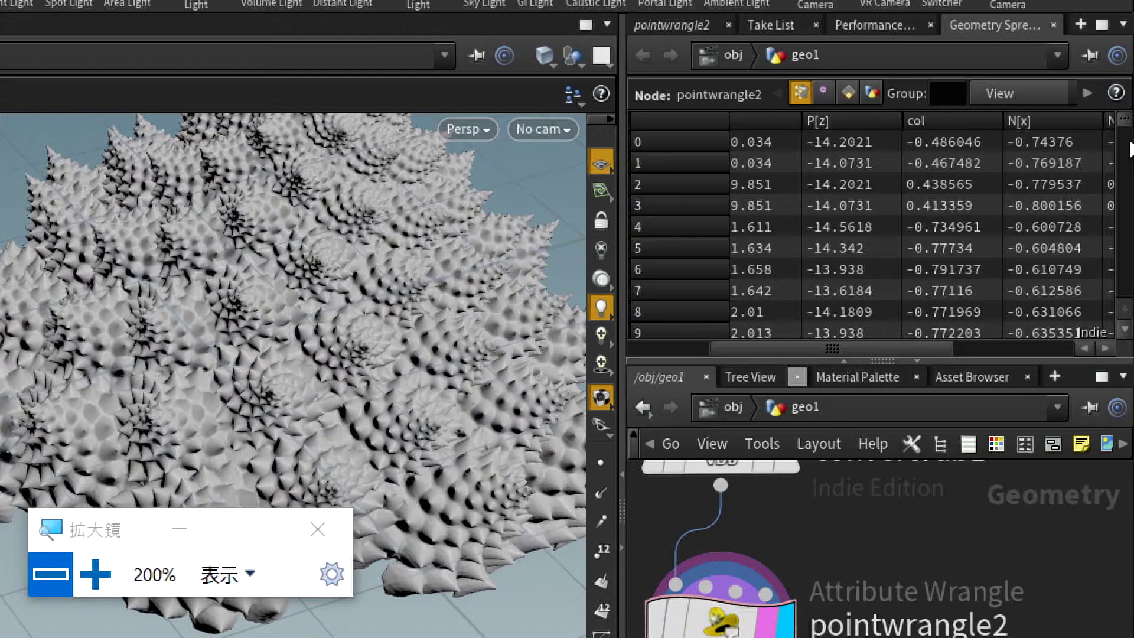
left_click(703, 30)
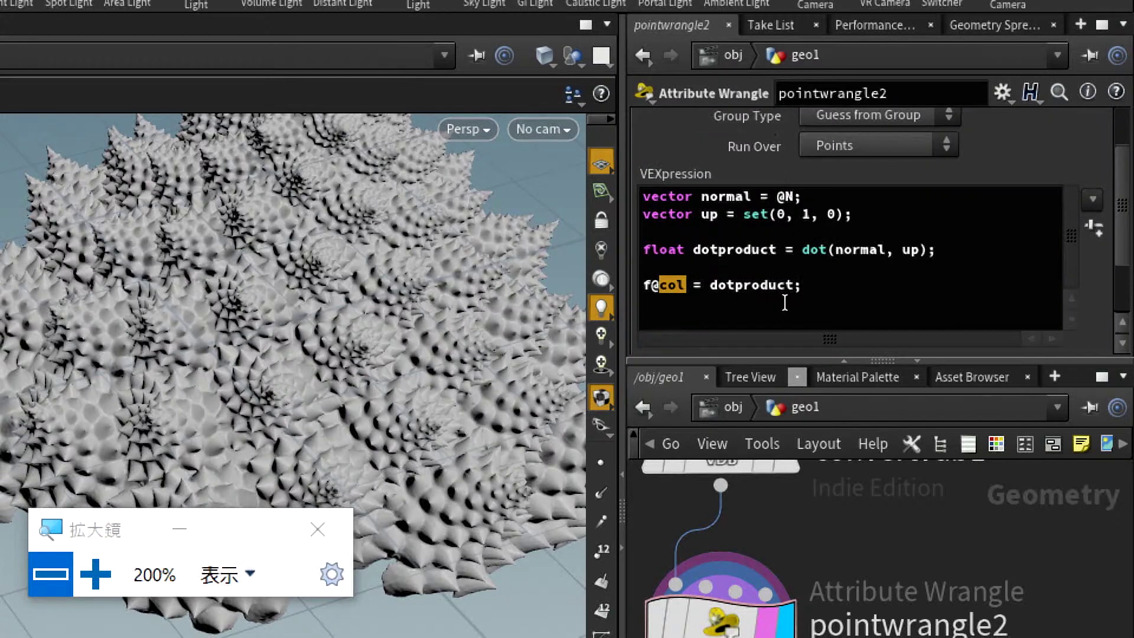
left_click_drag(802, 285, 637, 282)
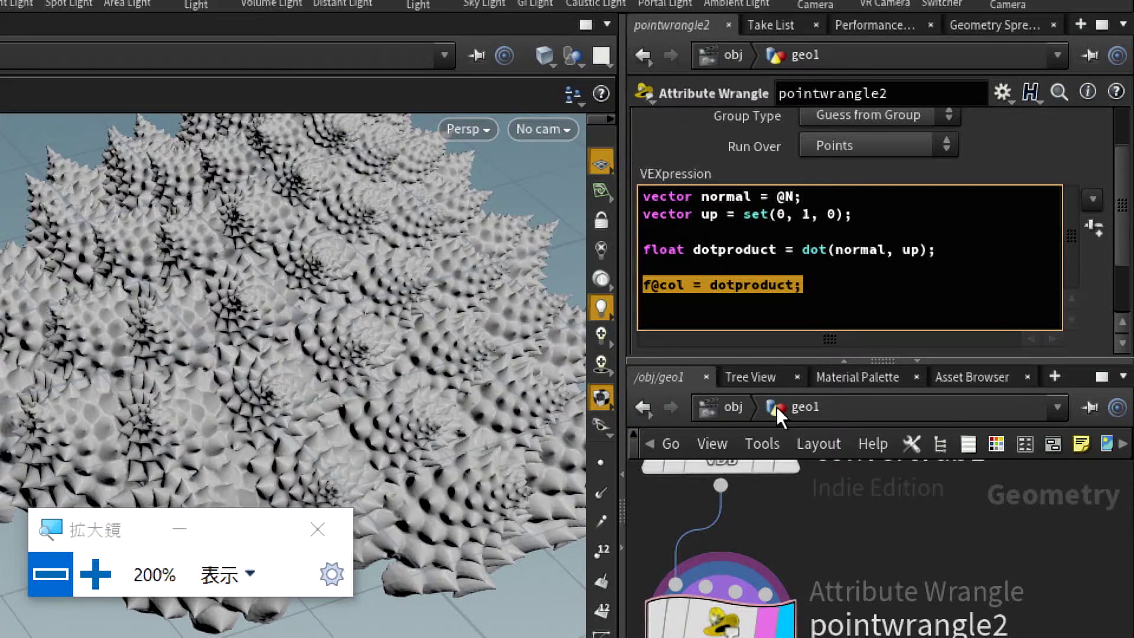
scroll(848, 509, "down", 3)
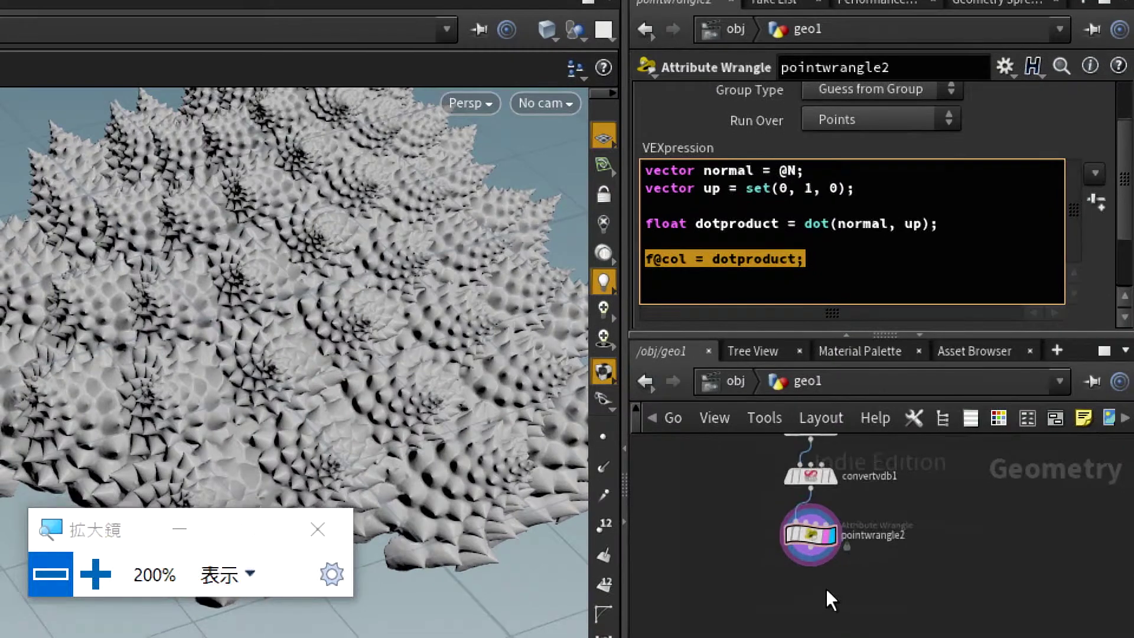
scroll(826, 588, "up", 2)
Step: Add a color1 node below pointwrangle2, wire it in and display it
key("Tab")
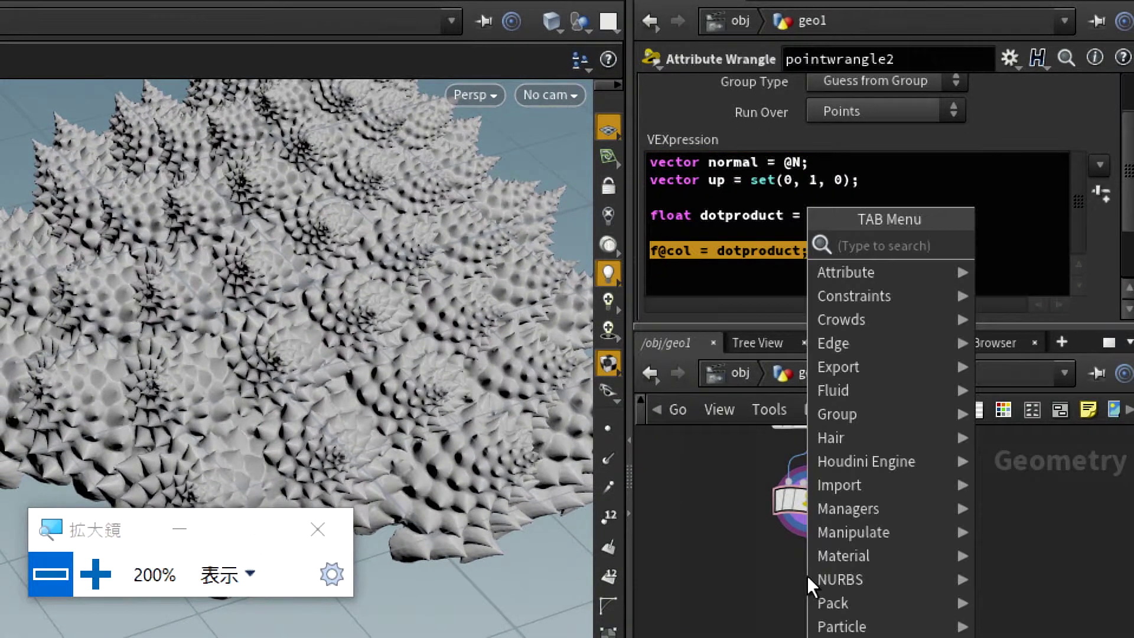
type("color")
key("Return")
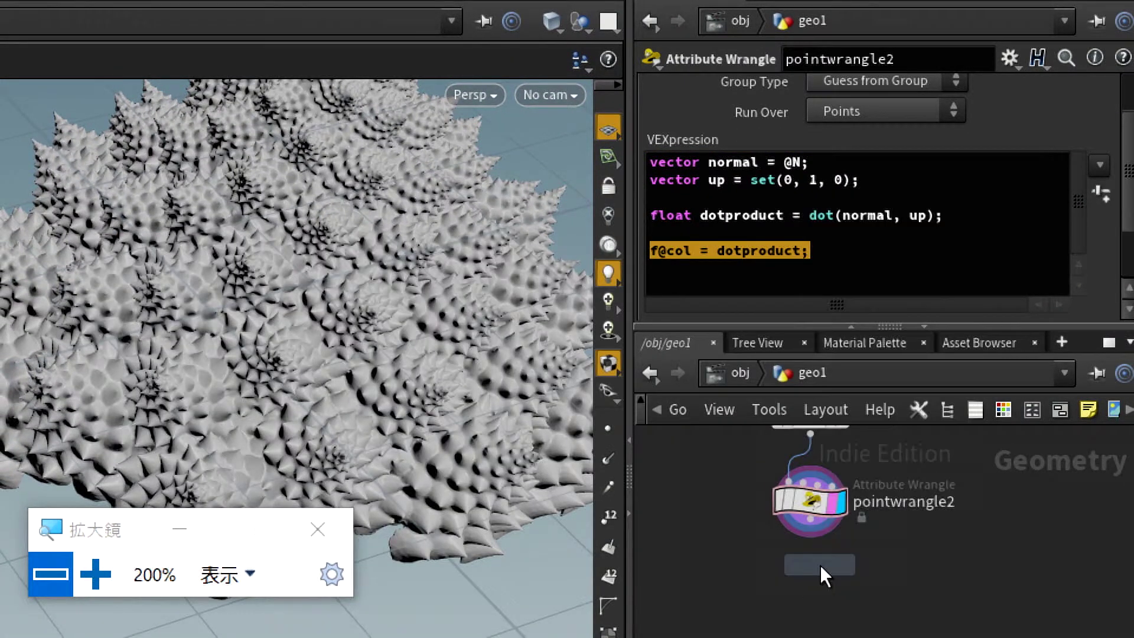
left_click(807, 581)
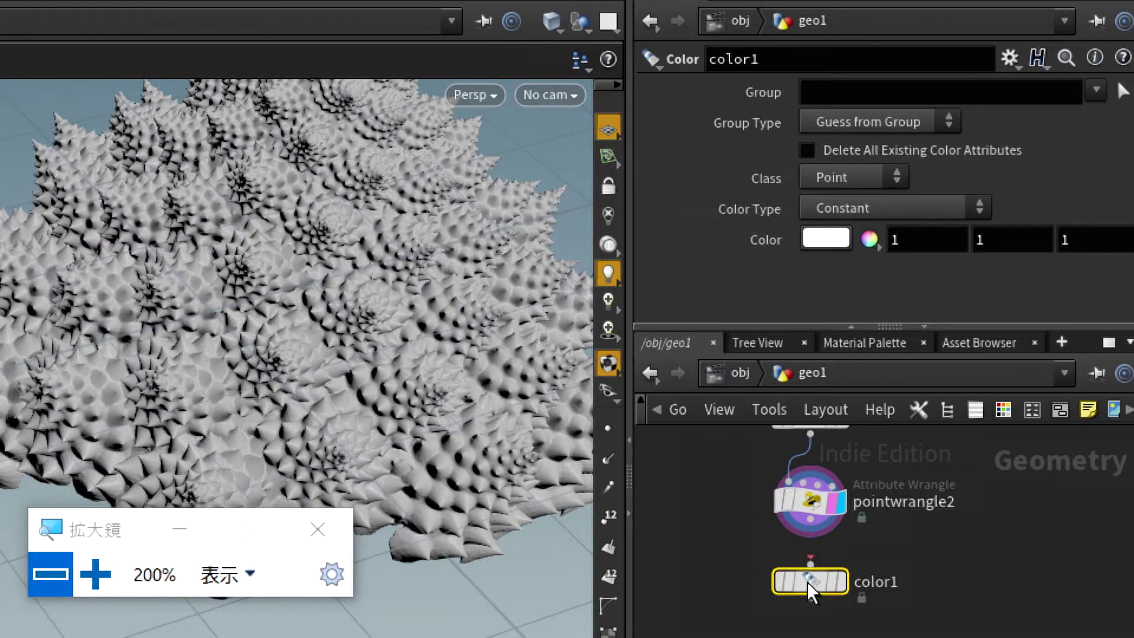
left_click_drag(811, 513, 816, 523)
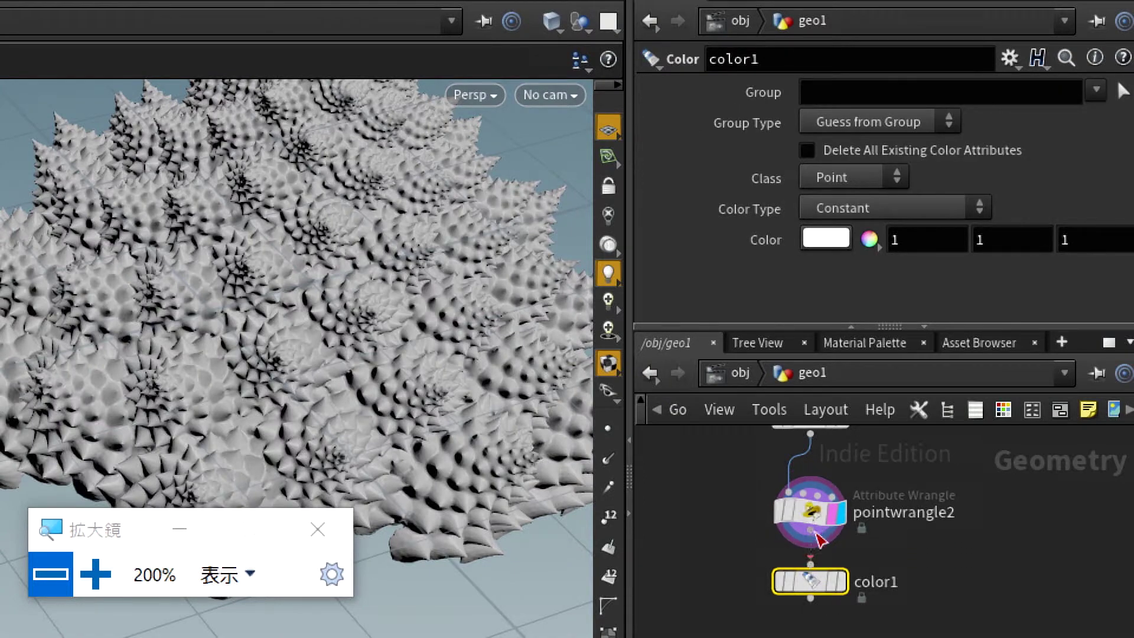
left_click(839, 581)
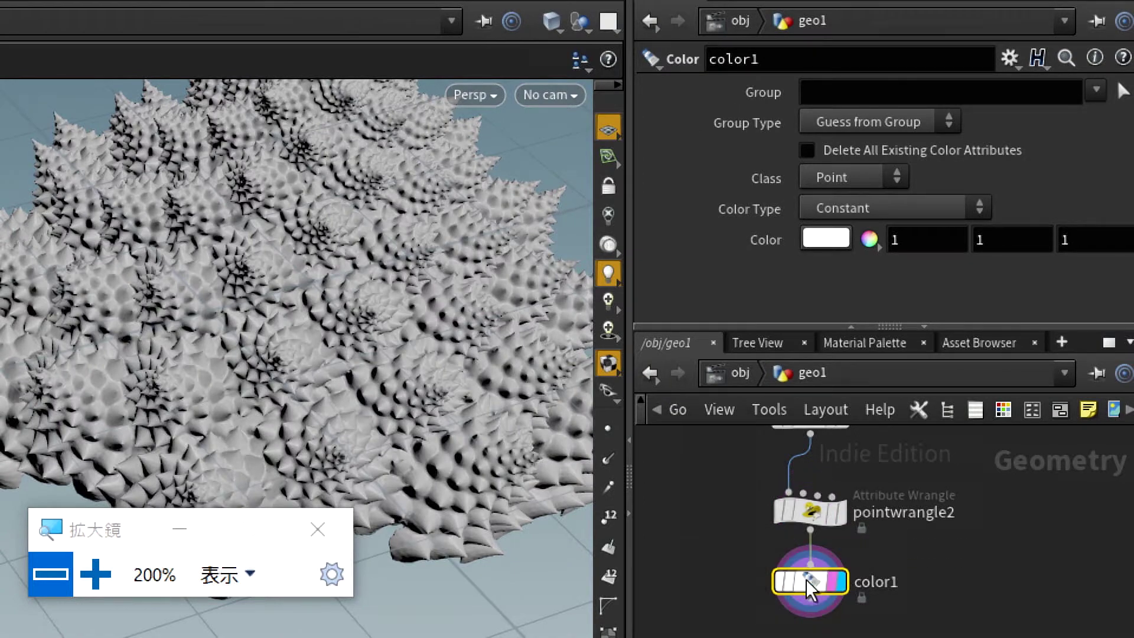
Step: Set color1 to Ramp from Attribute using col, with range -1 to 1
left_click(827, 206)
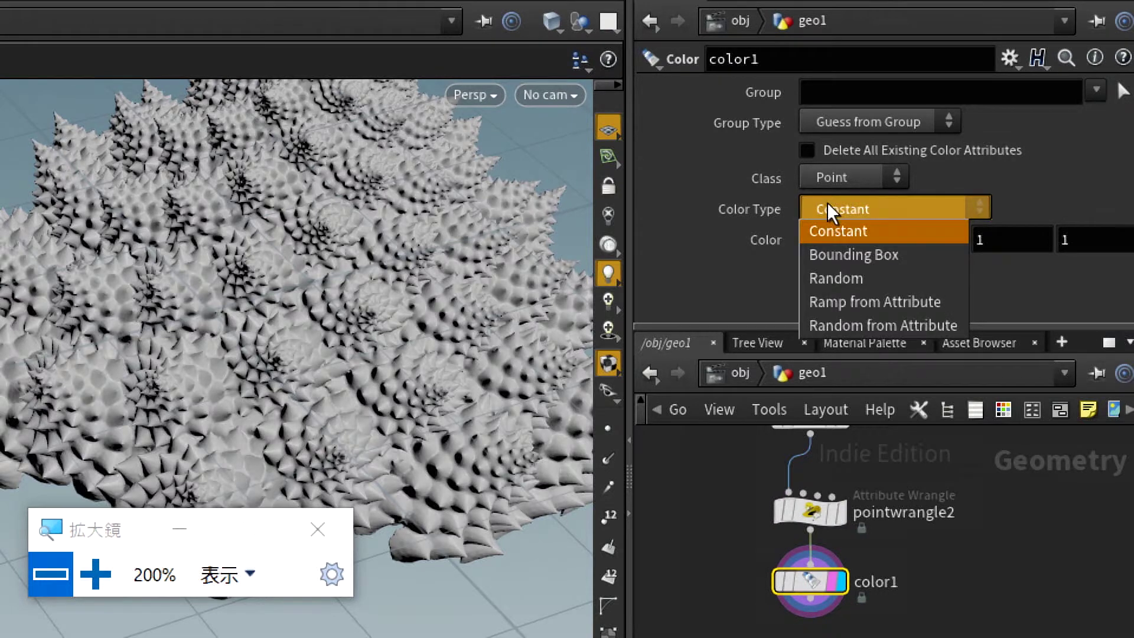
left_click(851, 301)
left_click(843, 235)
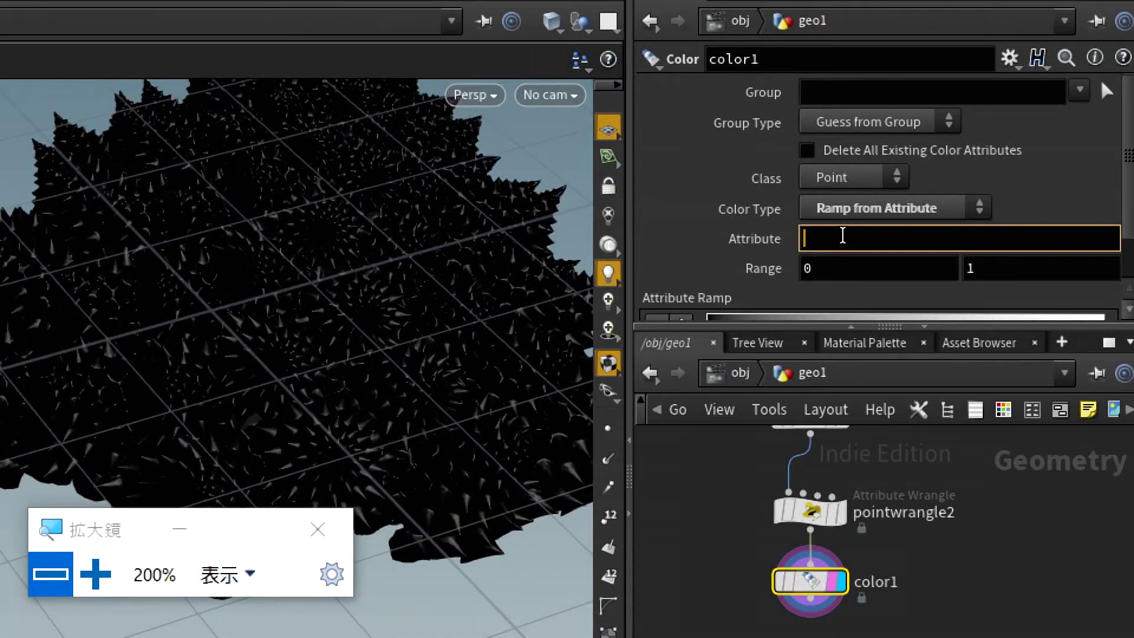
type("col")
key("Return")
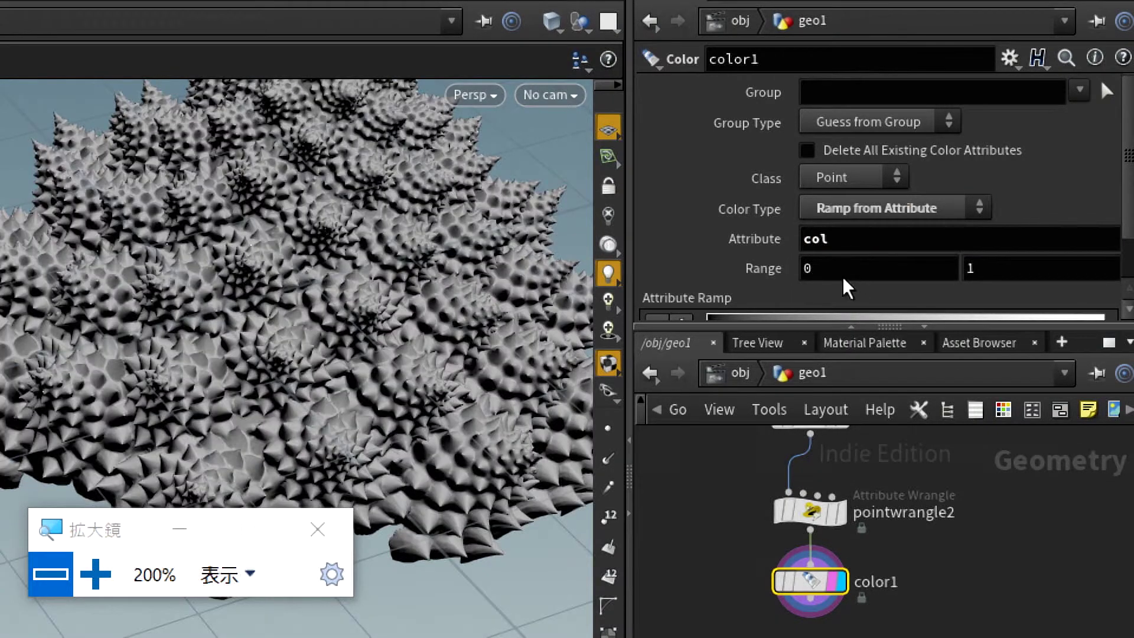
left_click(845, 274)
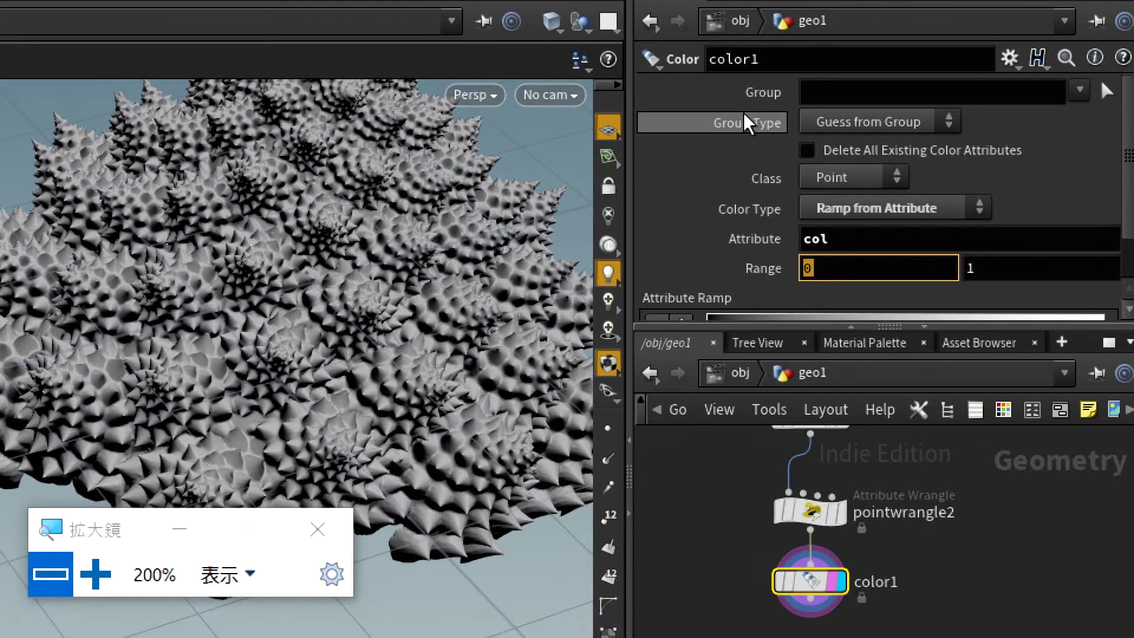
type("-1")
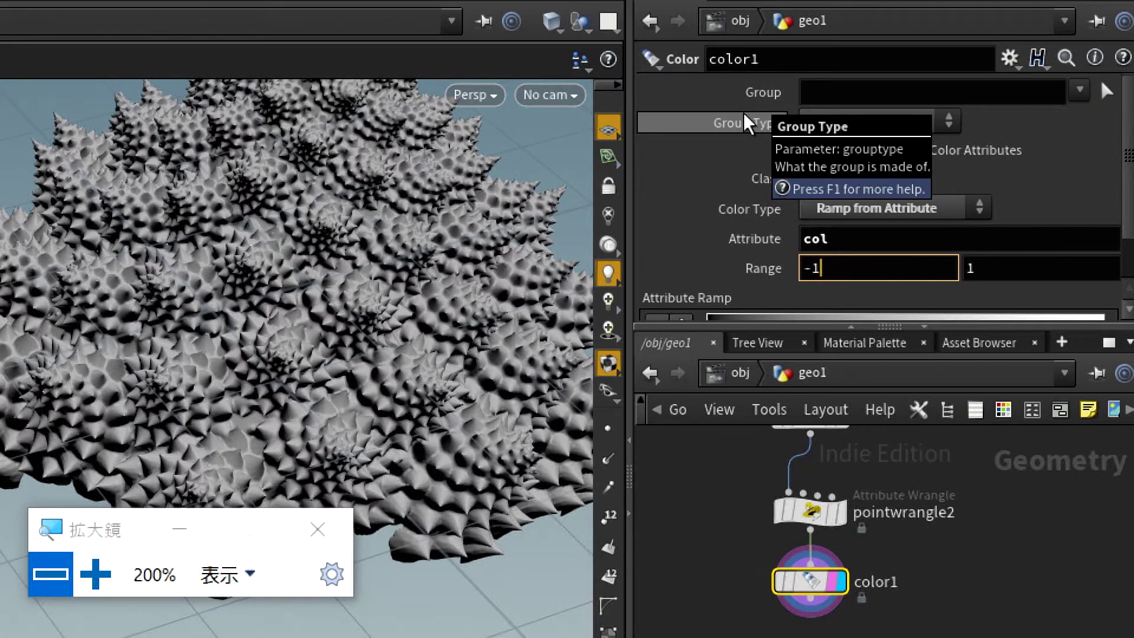
key("Return")
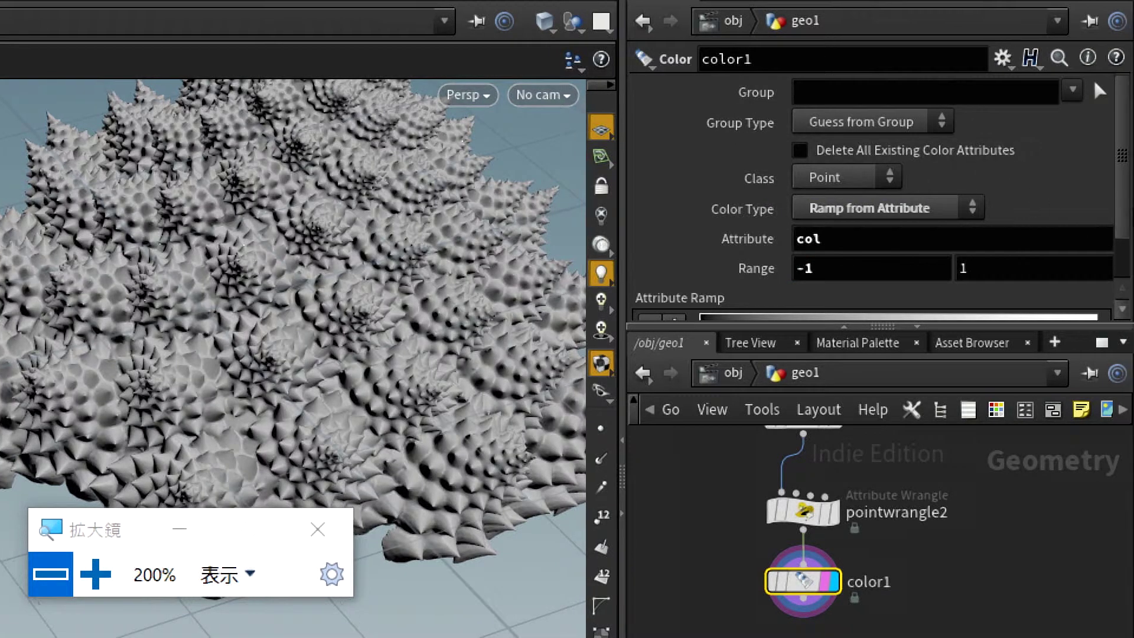
scroll(1122, 177, "down", 2)
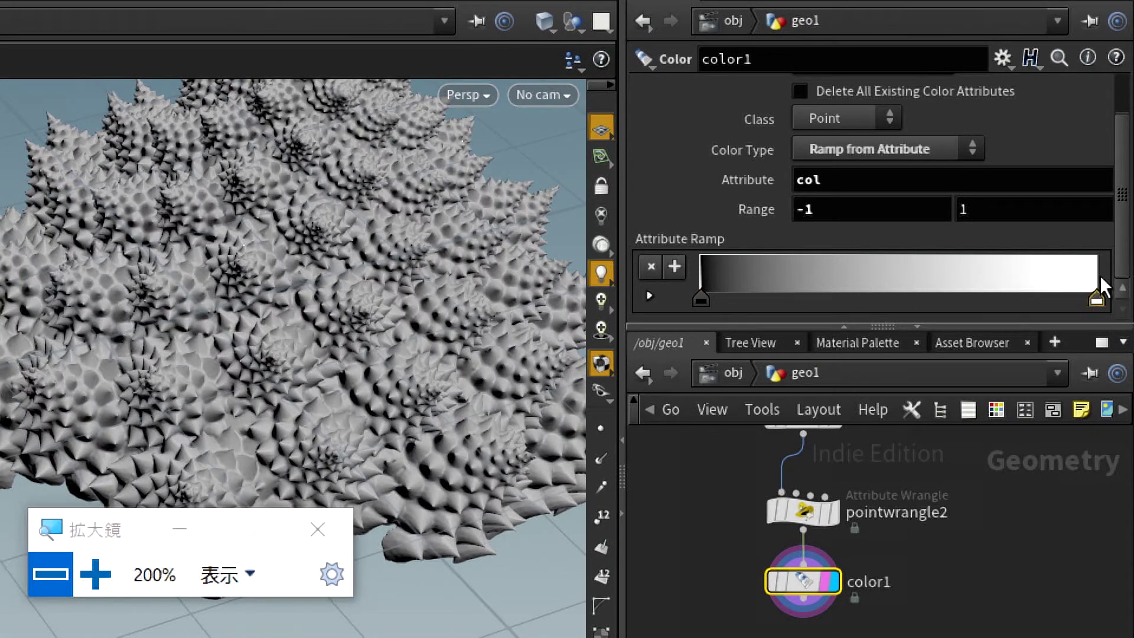
Step: Make the ramp's high key green and low key red, then close the Color Editor
double_click(1095, 300)
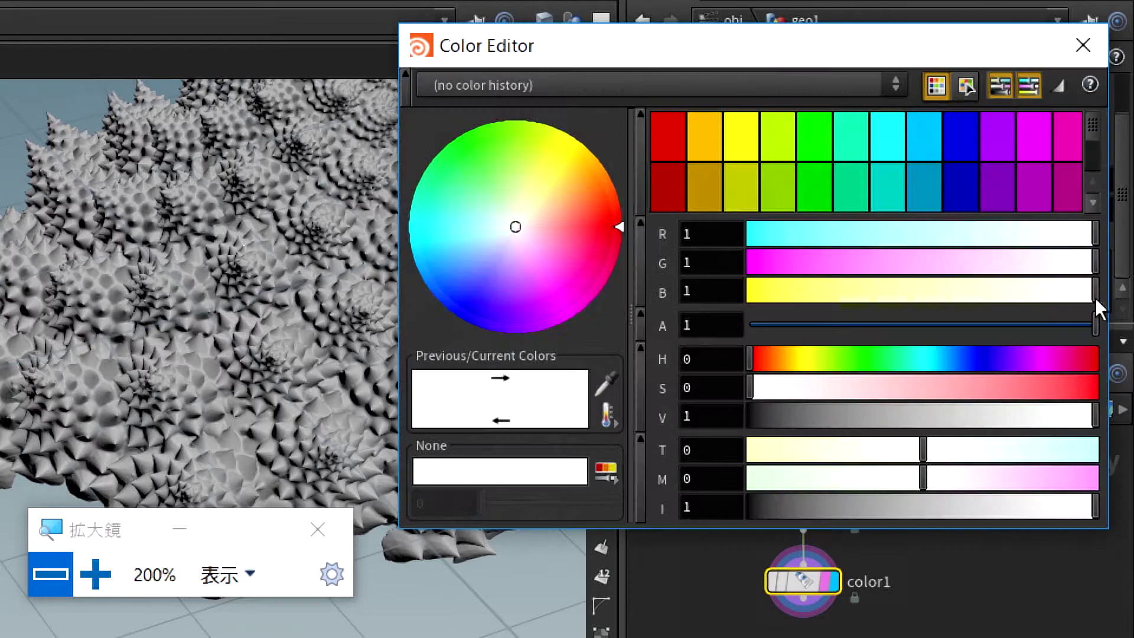
left_click(828, 156)
left_click_drag(814, 67, 817, 449)
mouse_move(451, 253)
left_mouse_down()
mouse_move(264, 145)
mouse_move(377, 303)
mouse_move(395, 299)
mouse_move(405, 246)
mouse_move(299, 312)
mouse_move(392, 248)
mouse_move(449, 260)
left_mouse_up()
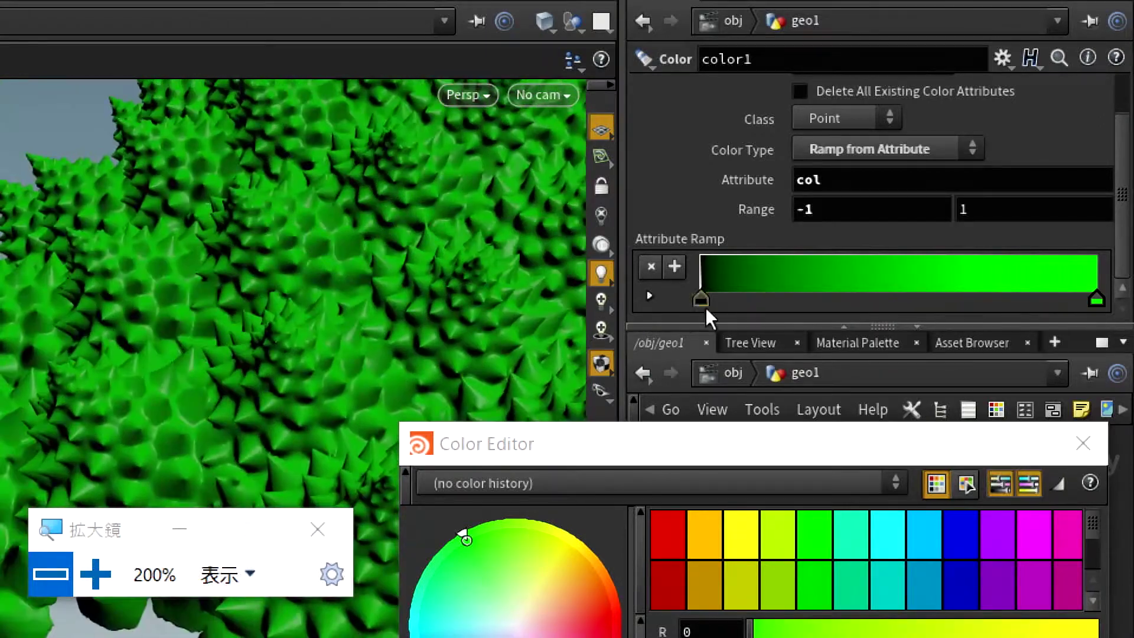
left_click(706, 297)
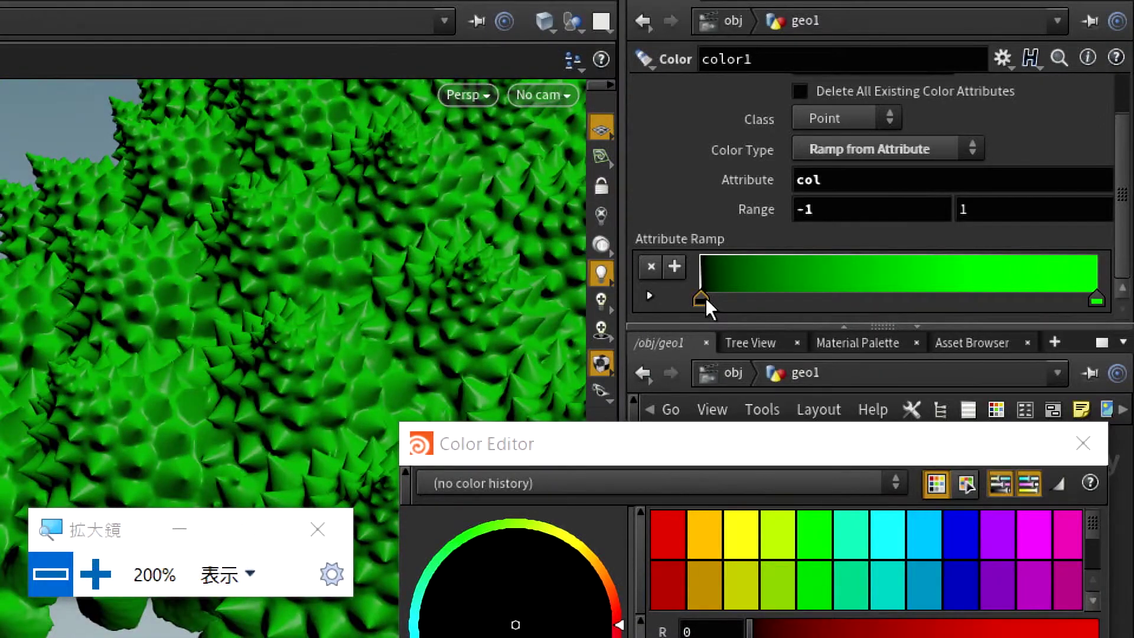
left_click(675, 534)
mouse_move(508, 390)
left_mouse_down()
mouse_move(413, 268)
mouse_move(246, 265)
mouse_move(379, 347)
mouse_move(509, 302)
mouse_move(451, 254)
mouse_move(509, 294)
mouse_move(451, 332)
mouse_move(447, 322)
left_mouse_up()
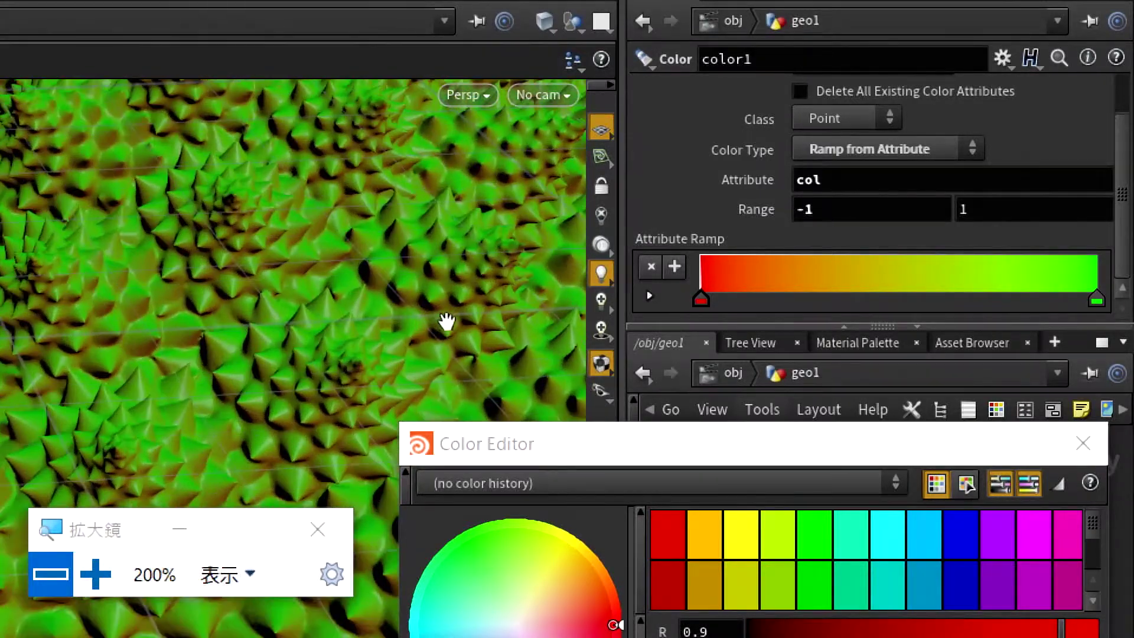
left_click(1087, 440)
mouse_move(1090, 301)
left_mouse_down()
mouse_move(848, 295)
mouse_move(1097, 300)
left_mouse_up()
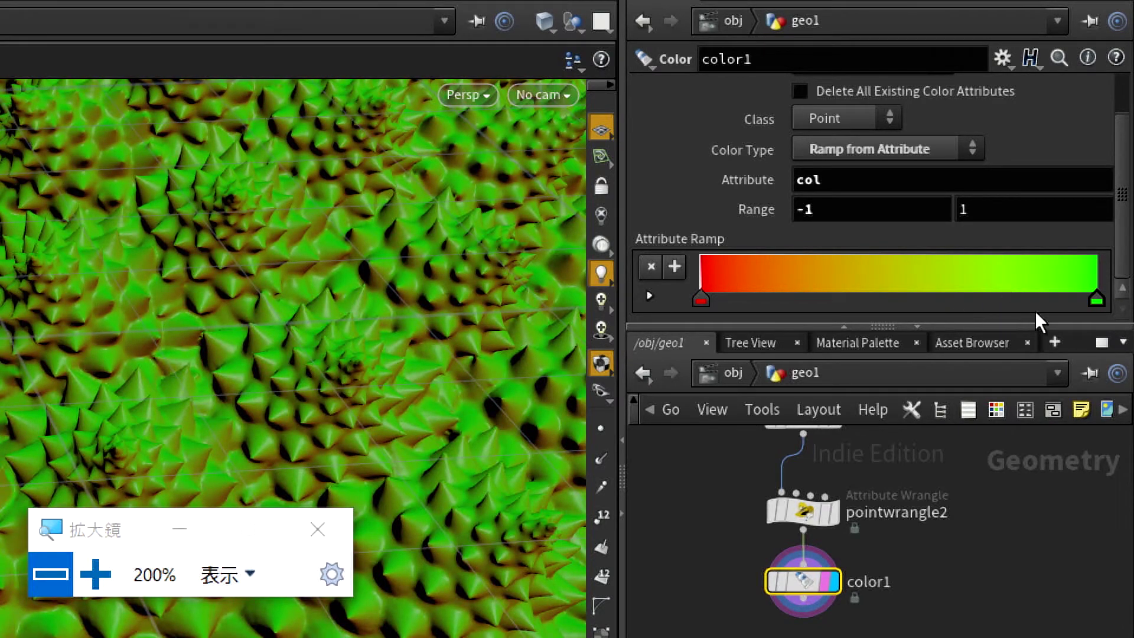
Step: Drag the red ramp key to about a third of the ramp and view the whole pyramid
mouse_move(697, 300)
left_mouse_down()
mouse_move(992, 297)
mouse_move(845, 299)
left_mouse_up()
scroll(443, 273, "down", 5)
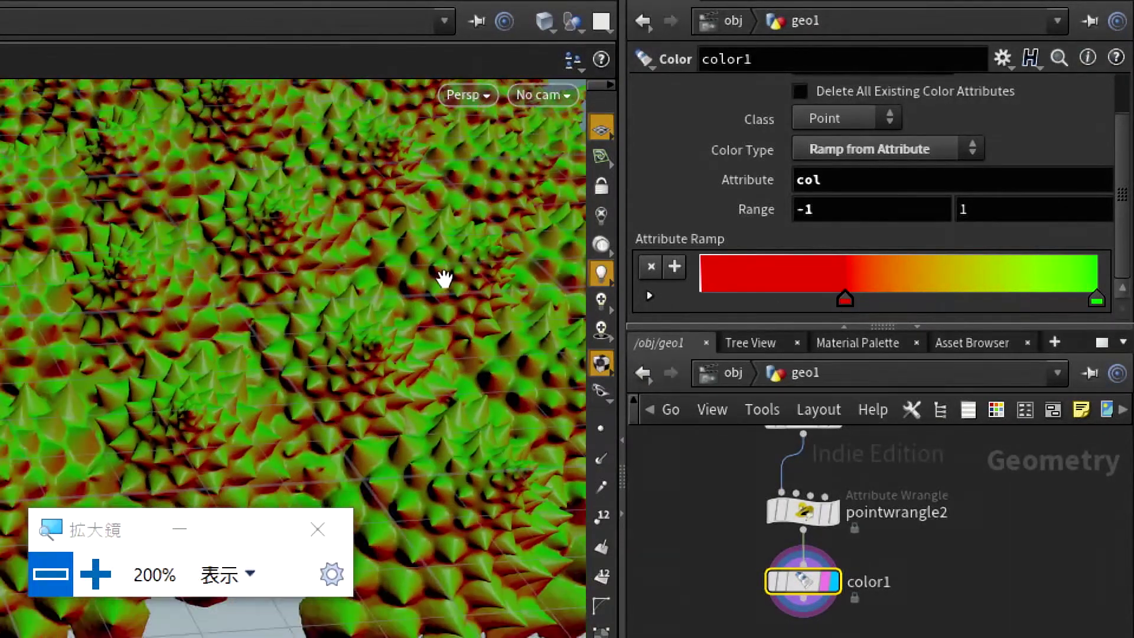
scroll(443, 274, "down", 5)
scroll(485, 324, "up", 3)
mouse_move(484, 324)
left_mouse_down()
mouse_move(406, 329)
mouse_move(256, 311)
mouse_move(218, 283)
mouse_move(316, 400)
mouse_move(420, 347)
mouse_move(282, 259)
mouse_move(362, 317)
mouse_move(380, 372)
mouse_move(363, 347)
mouse_move(336, 406)
left_mouse_up()
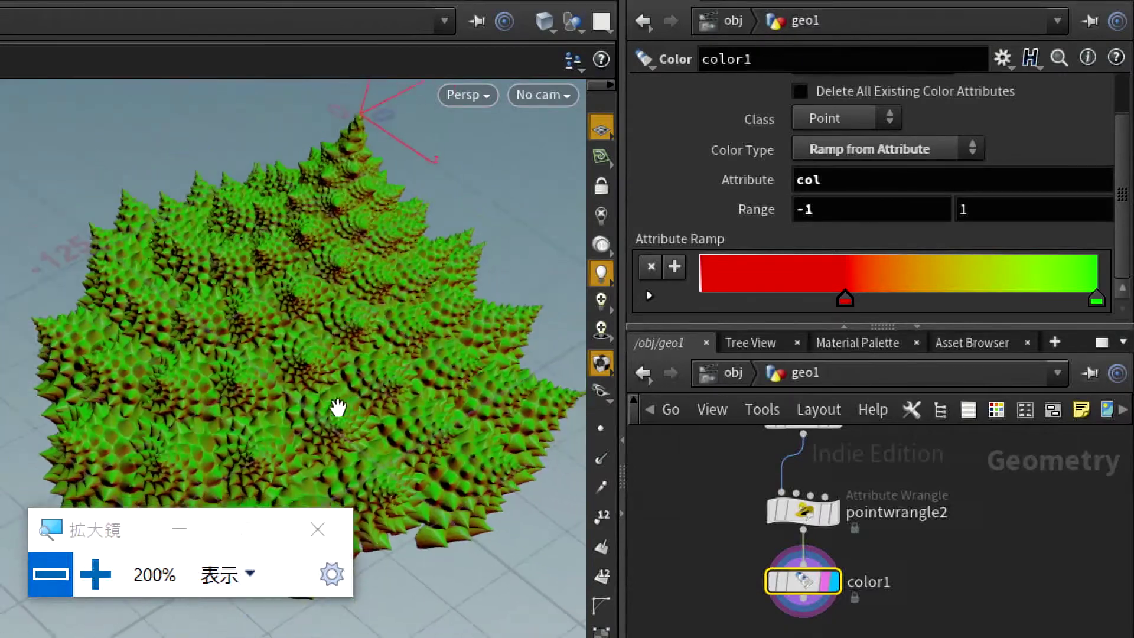